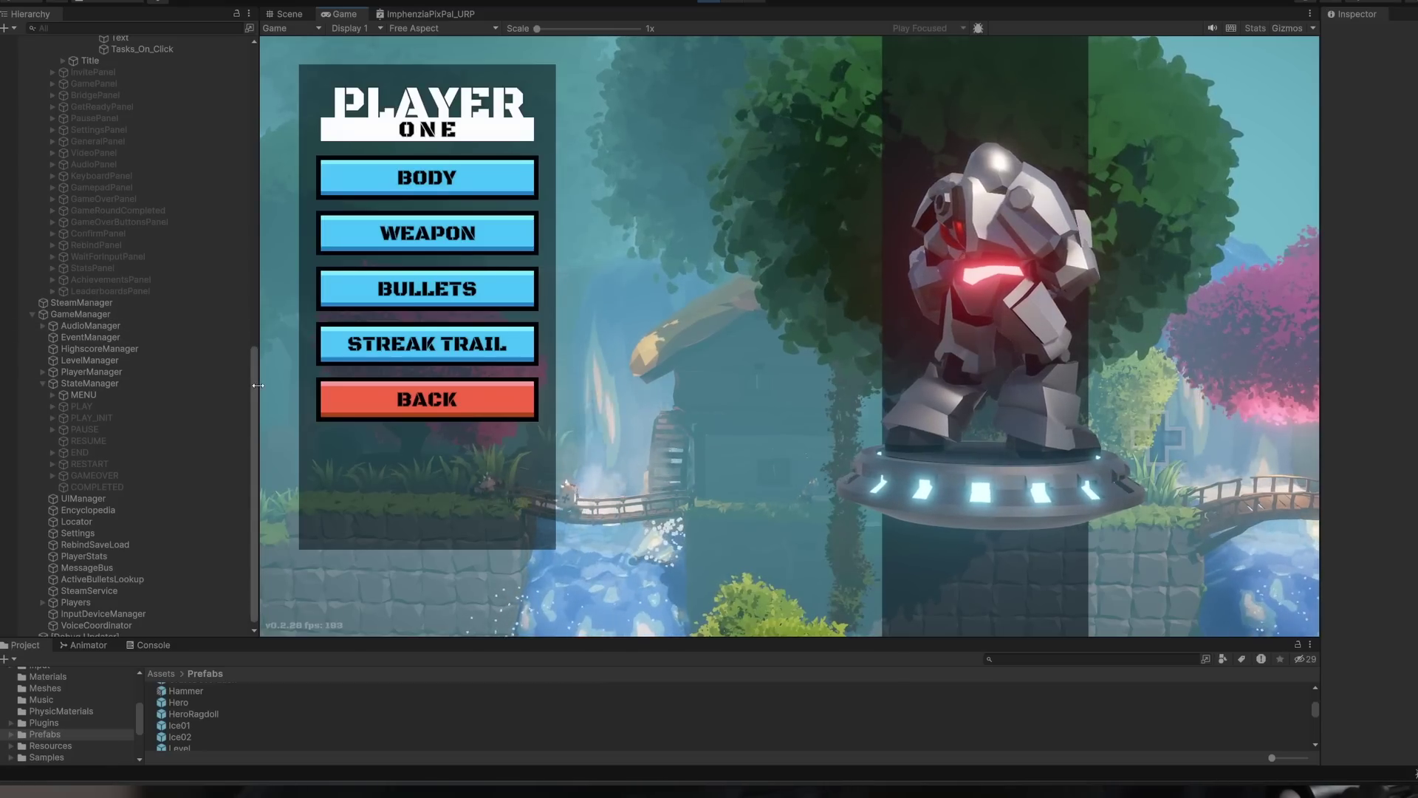
- Change the Hero object's skinned mesh under Player (1) to HeroMidnightMachine
left_click_drag(253, 384, 276, 47)
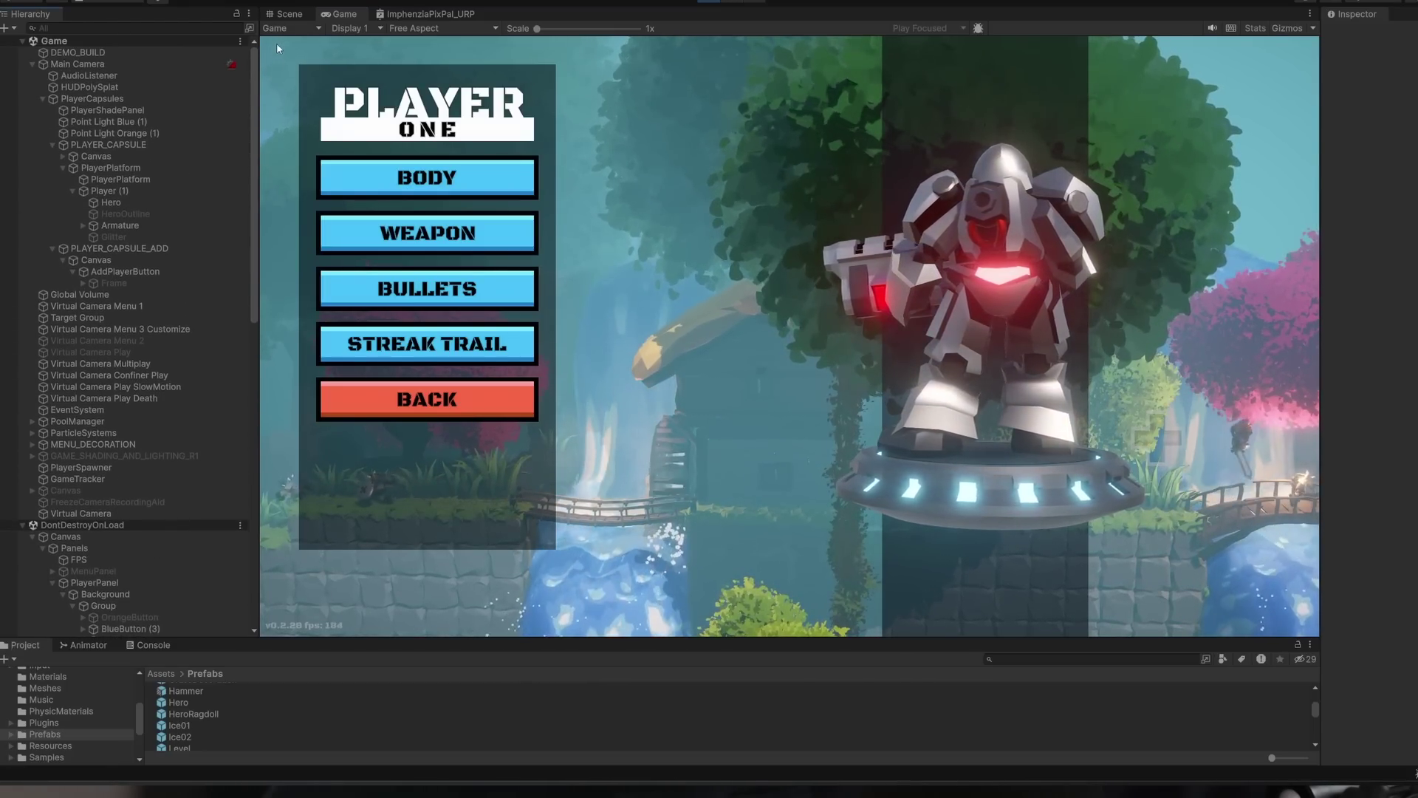
left_click(110, 203)
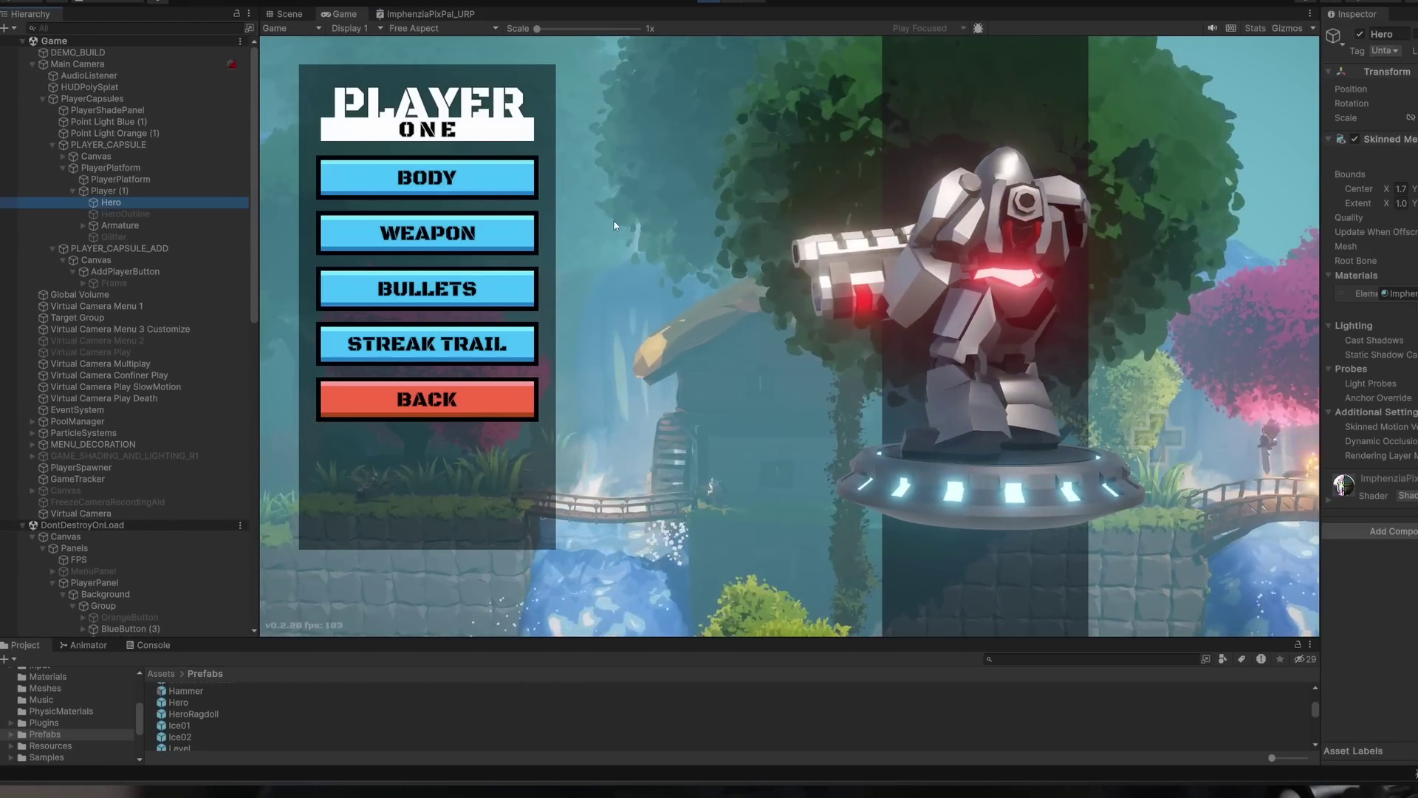
left_click(1415, 246)
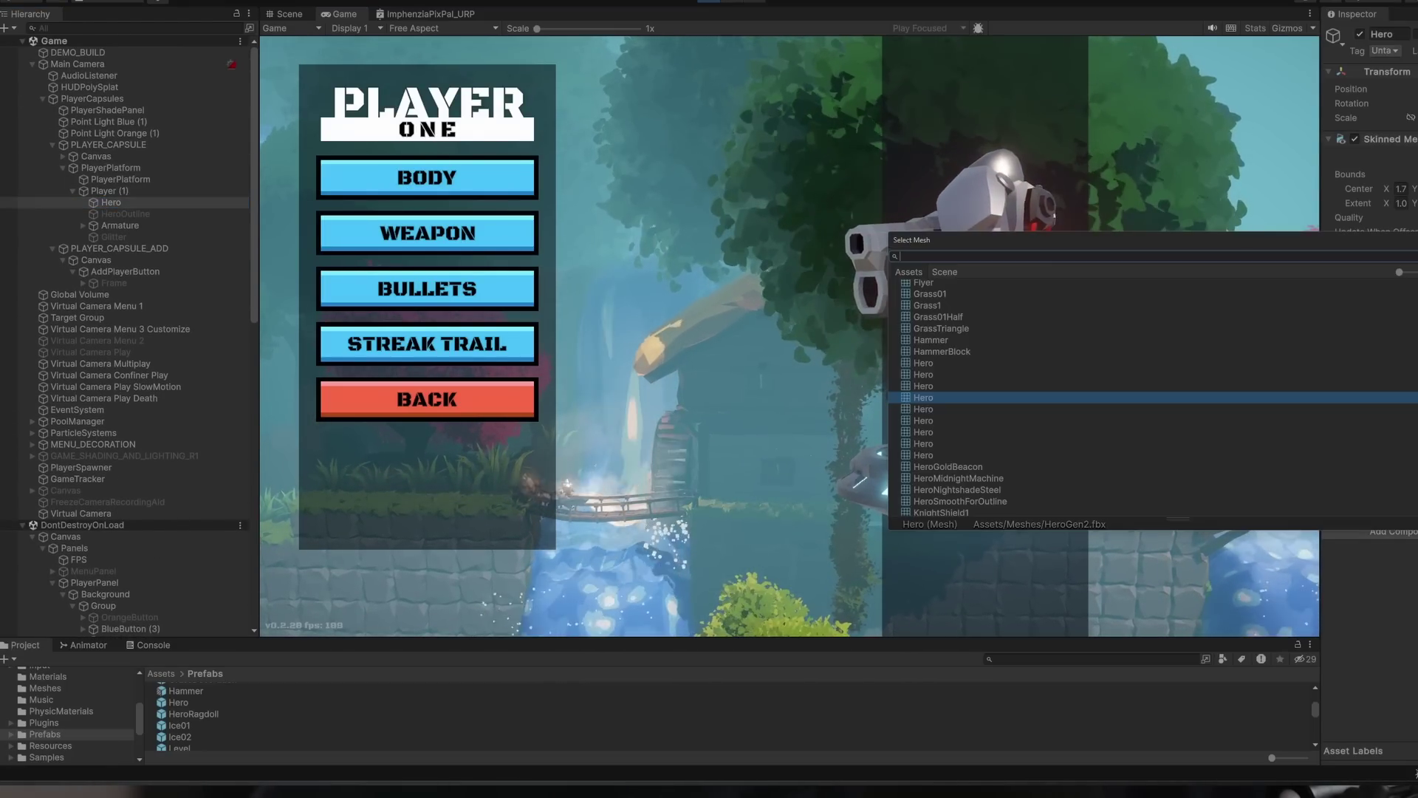
double_click(1009, 479)
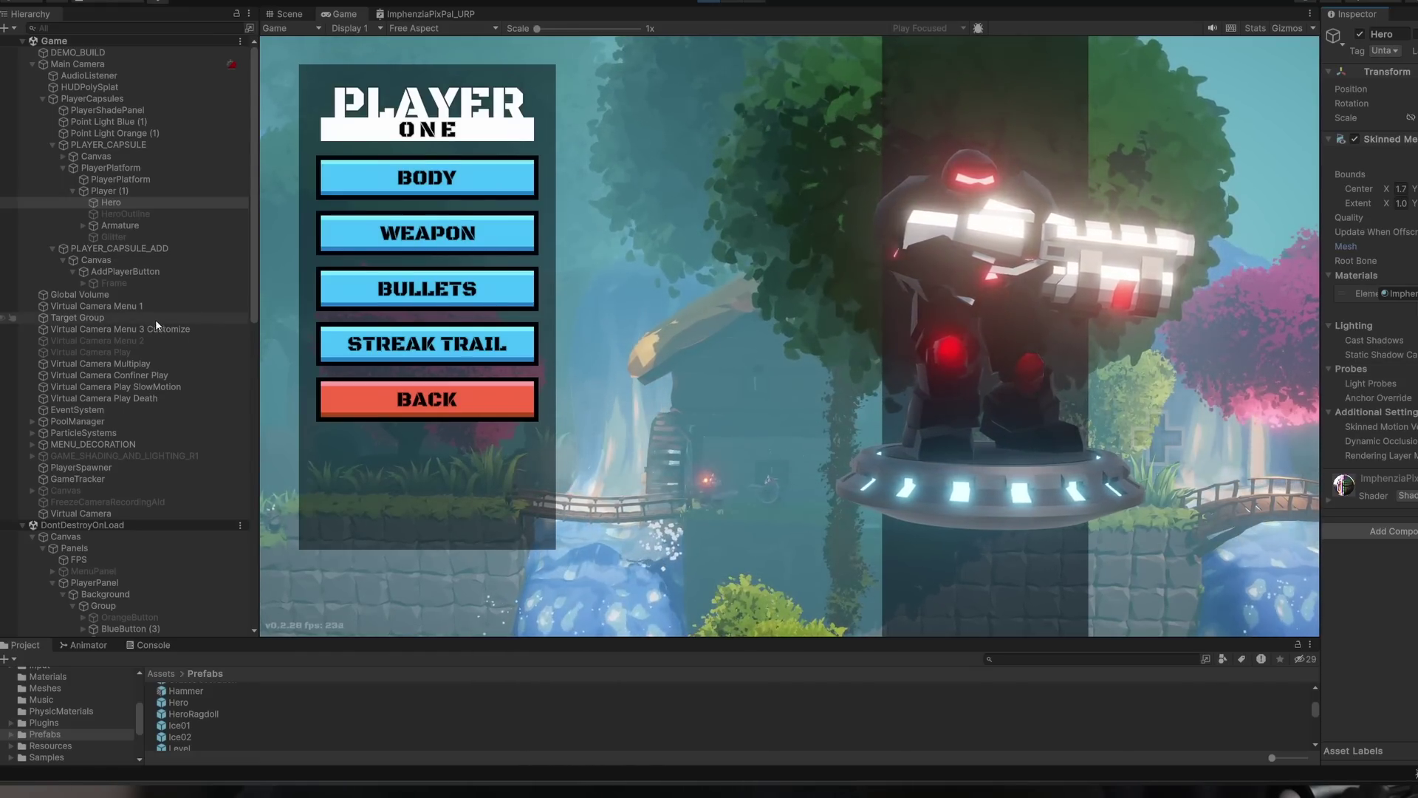
- Expand the Armature hierarchy and replace the Rifle object's mesh with its Midnight variant
left_click(81, 225, "alt")
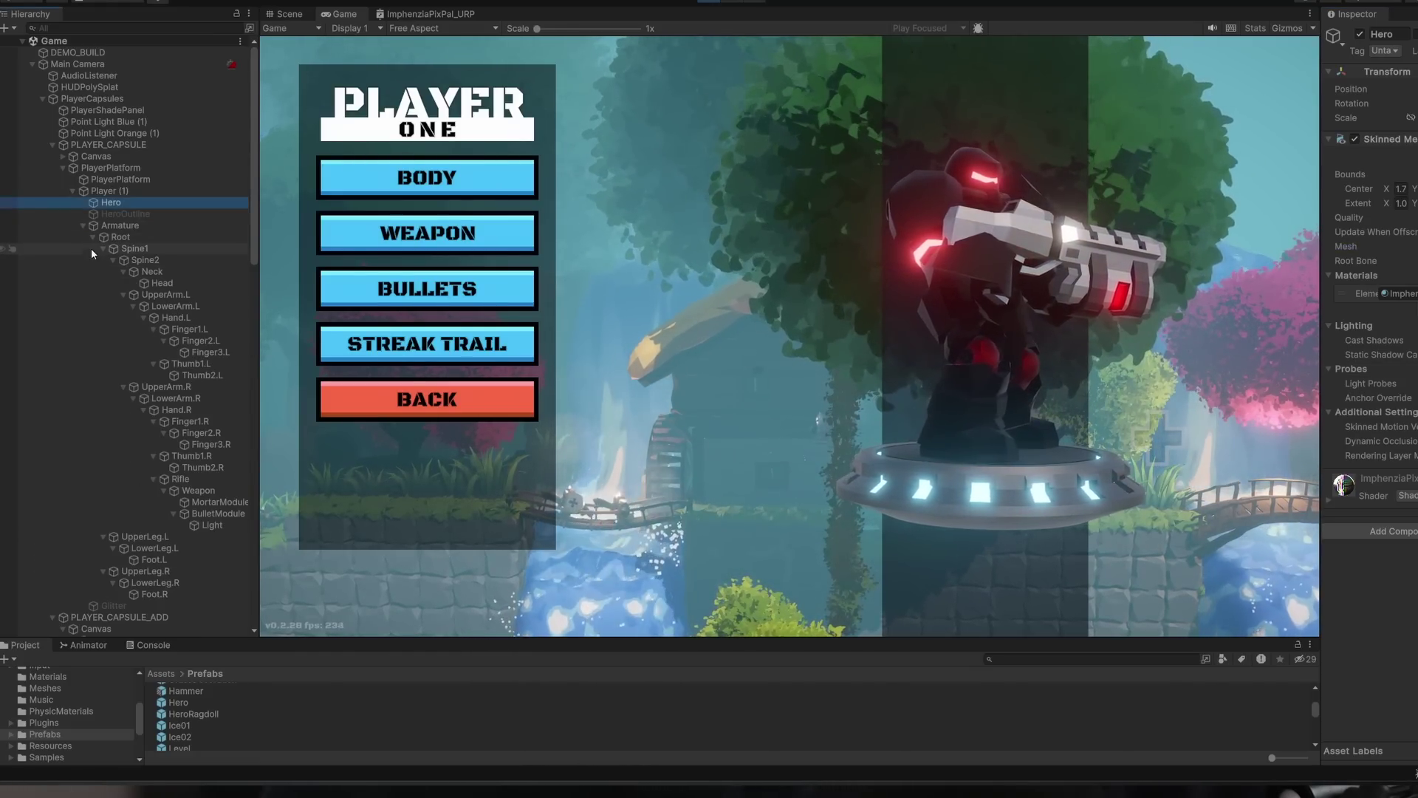
left_click(183, 477)
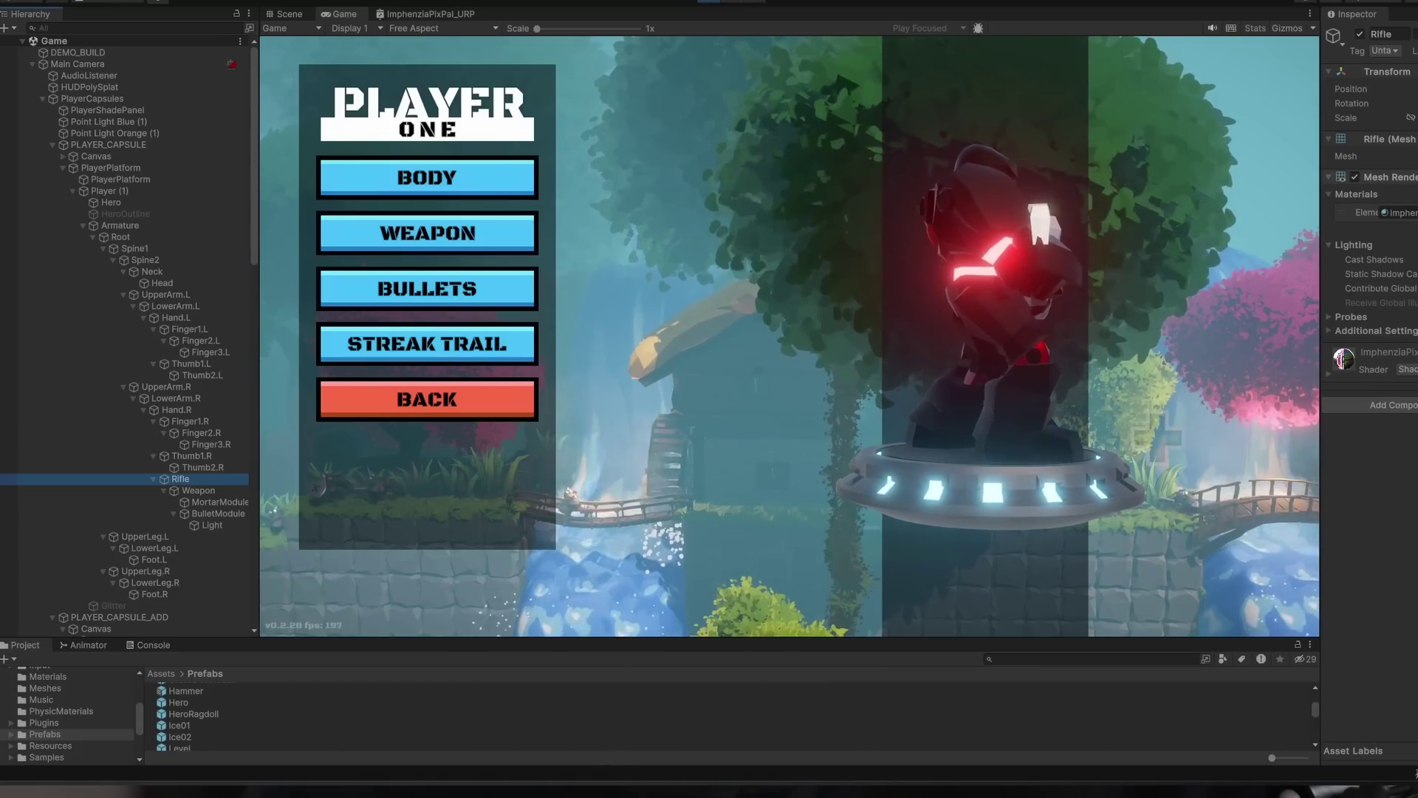
left_click(1415, 156)
double_click(997, 313)
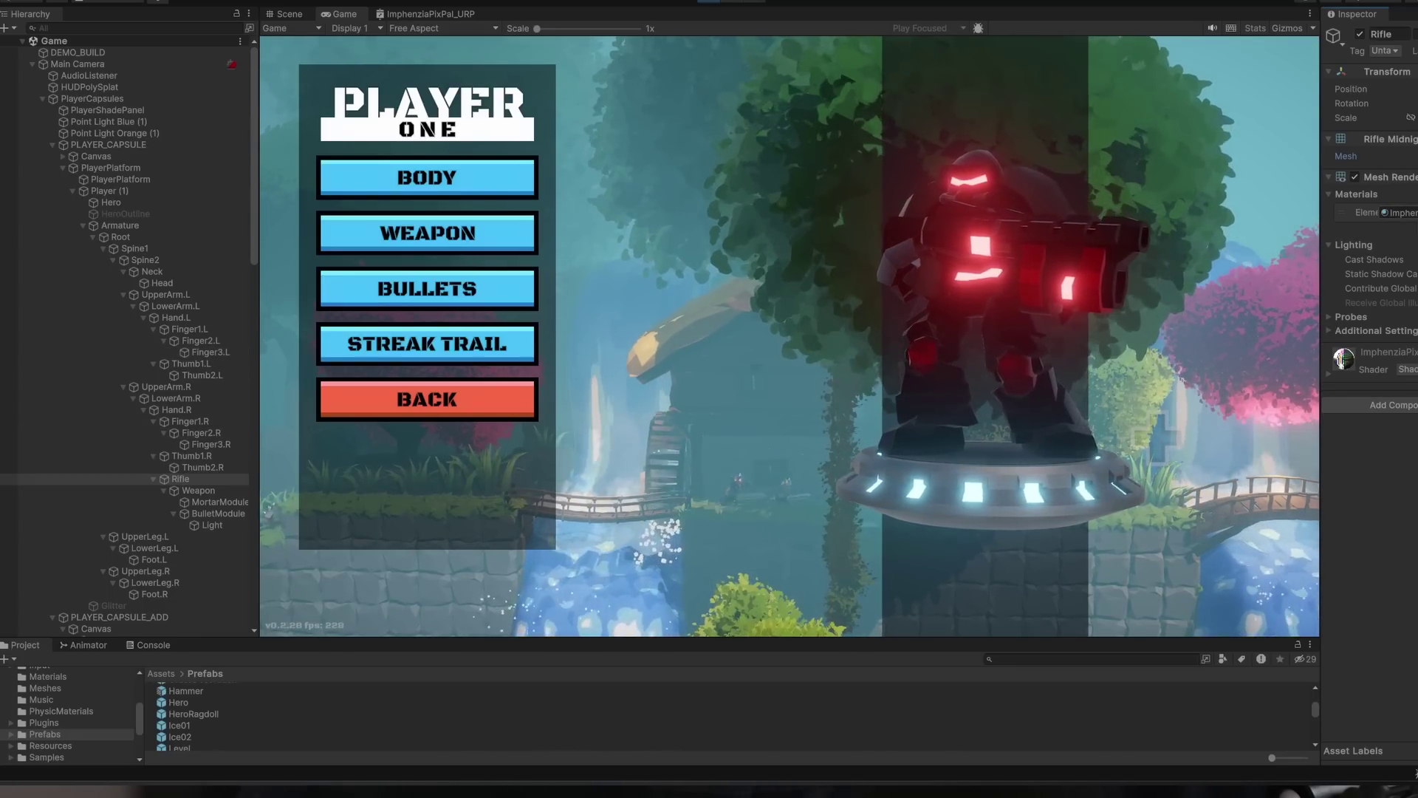
left_click(1384, 213)
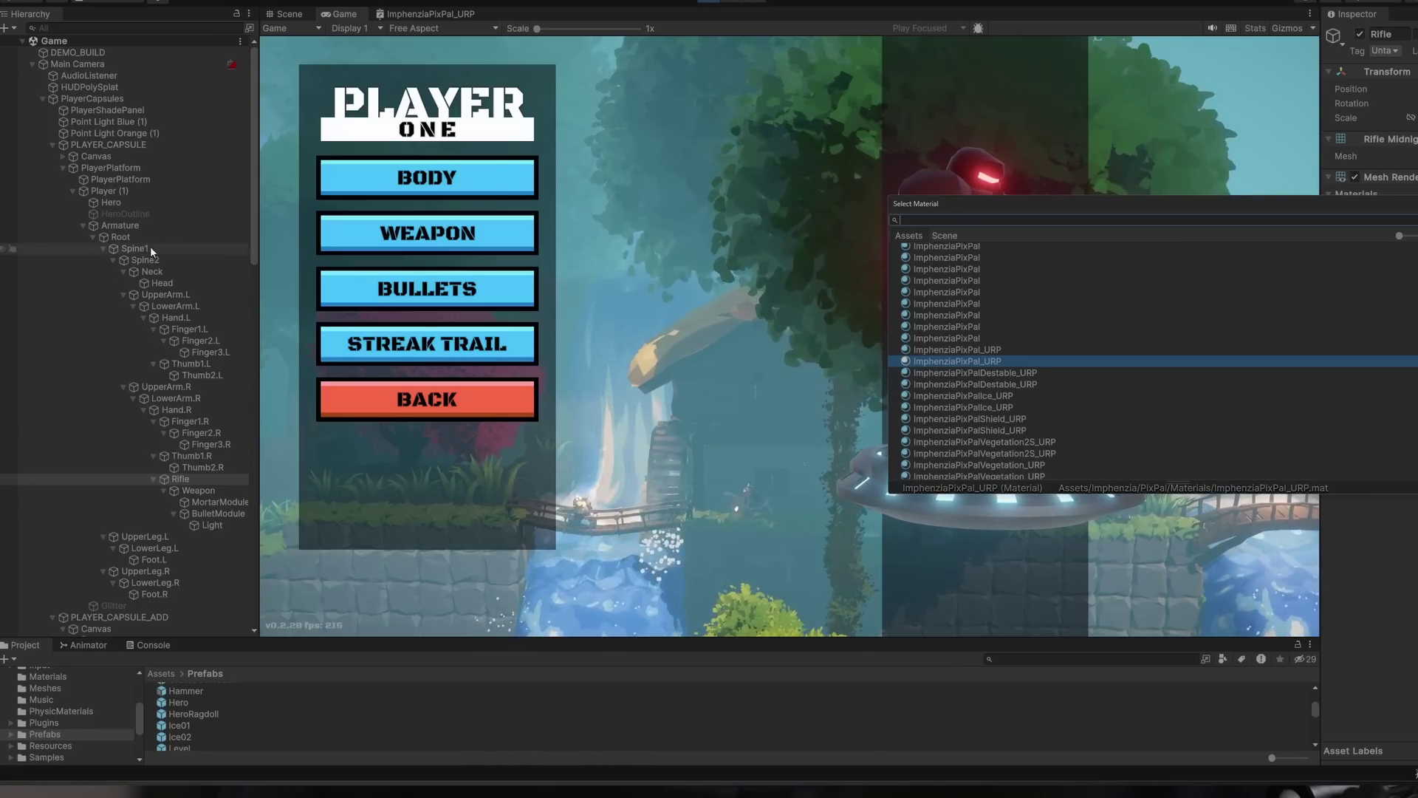
left_click(142, 226)
- Swap the Hero object's skinned mesh for HeroNightshadeSteel
left_click(118, 203)
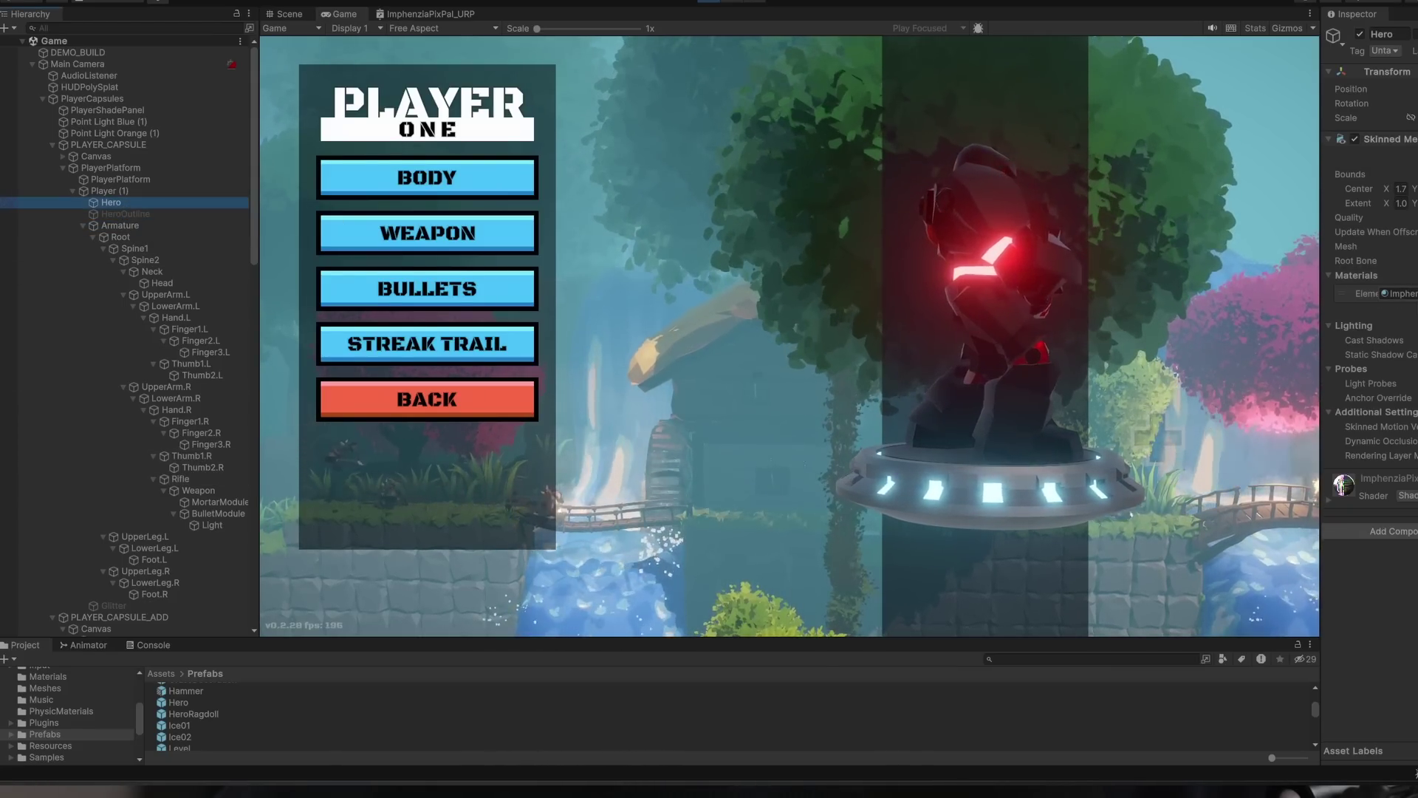
left_click(1416, 246)
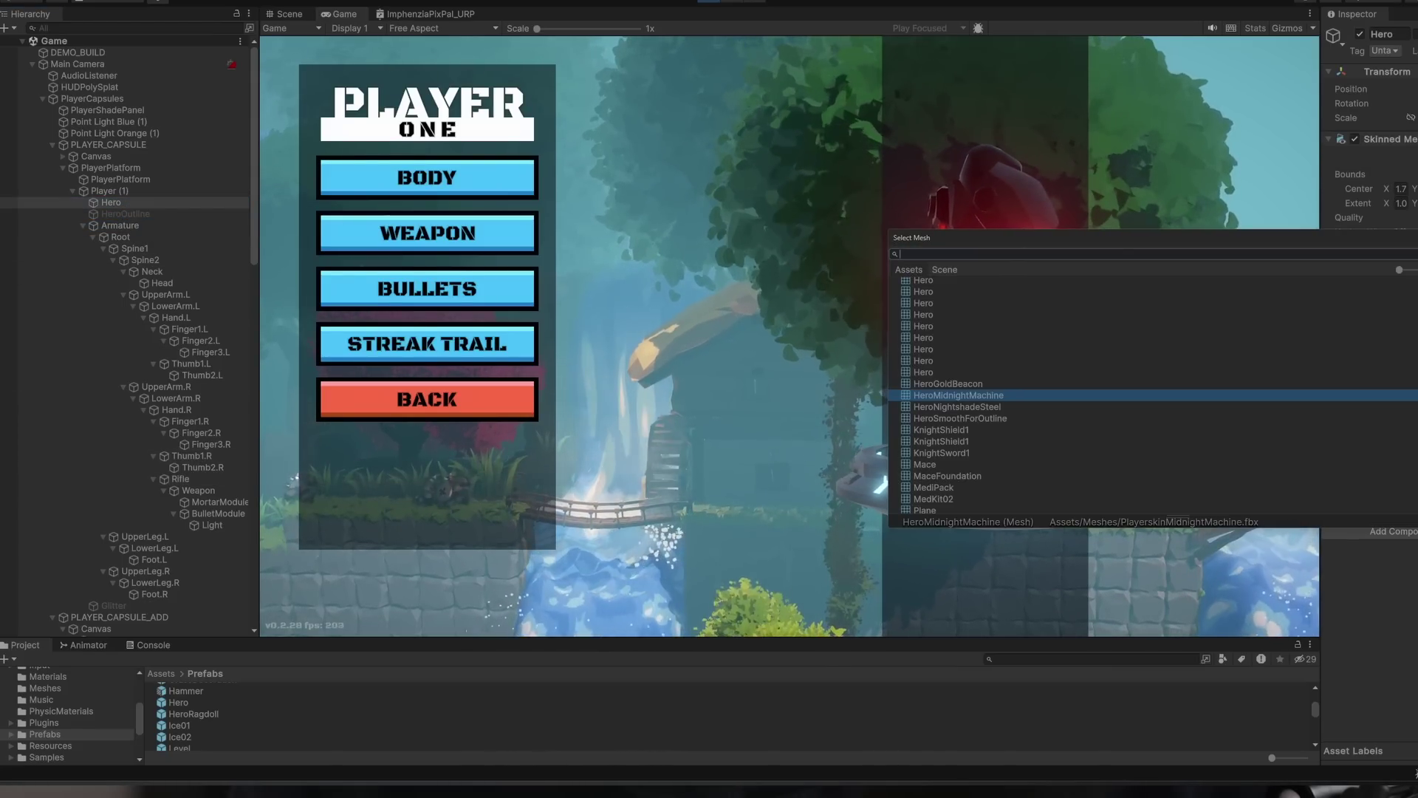
left_click(997, 406)
left_click(815, 329)
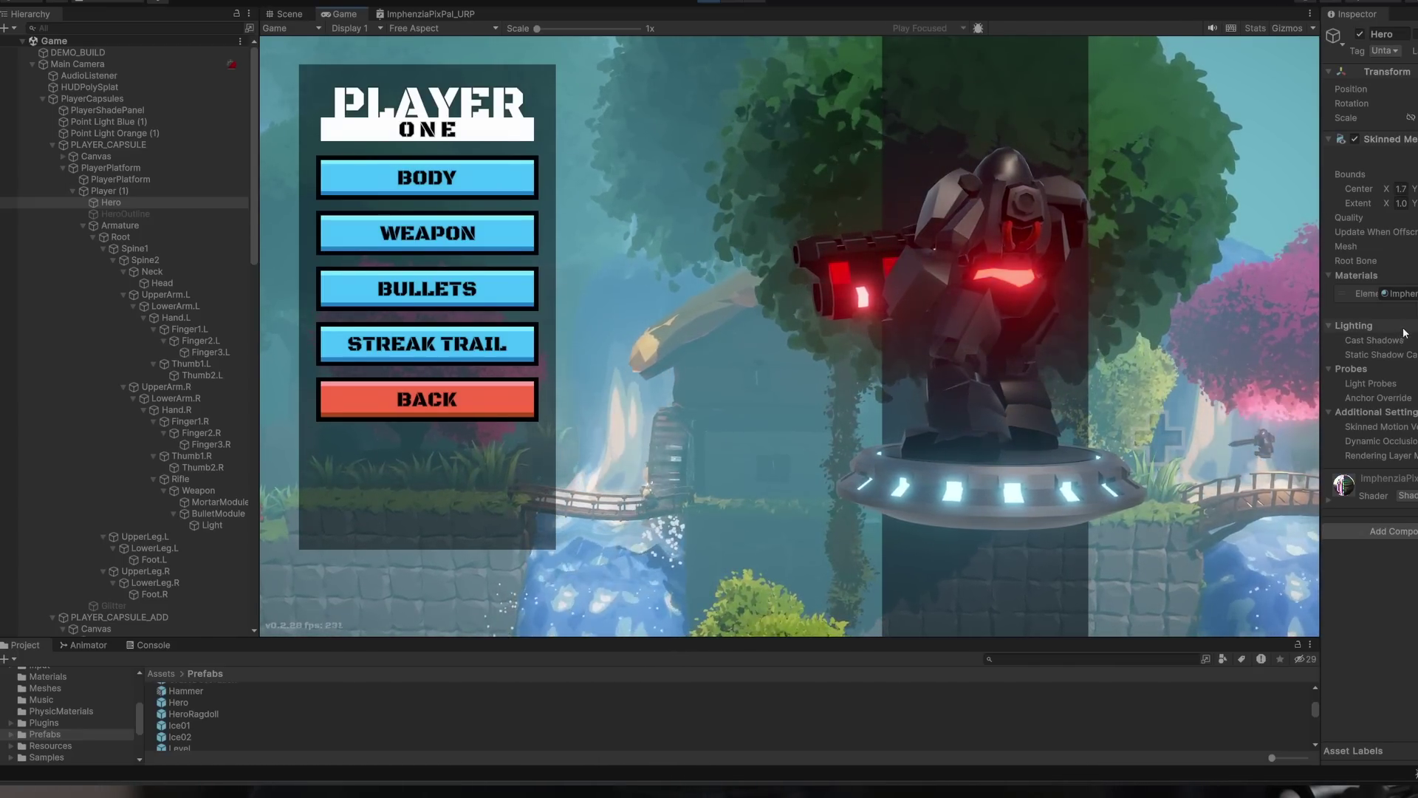
- Set the Hero object's skinned mesh to HeroGoldBeacon
left_click(1416, 247)
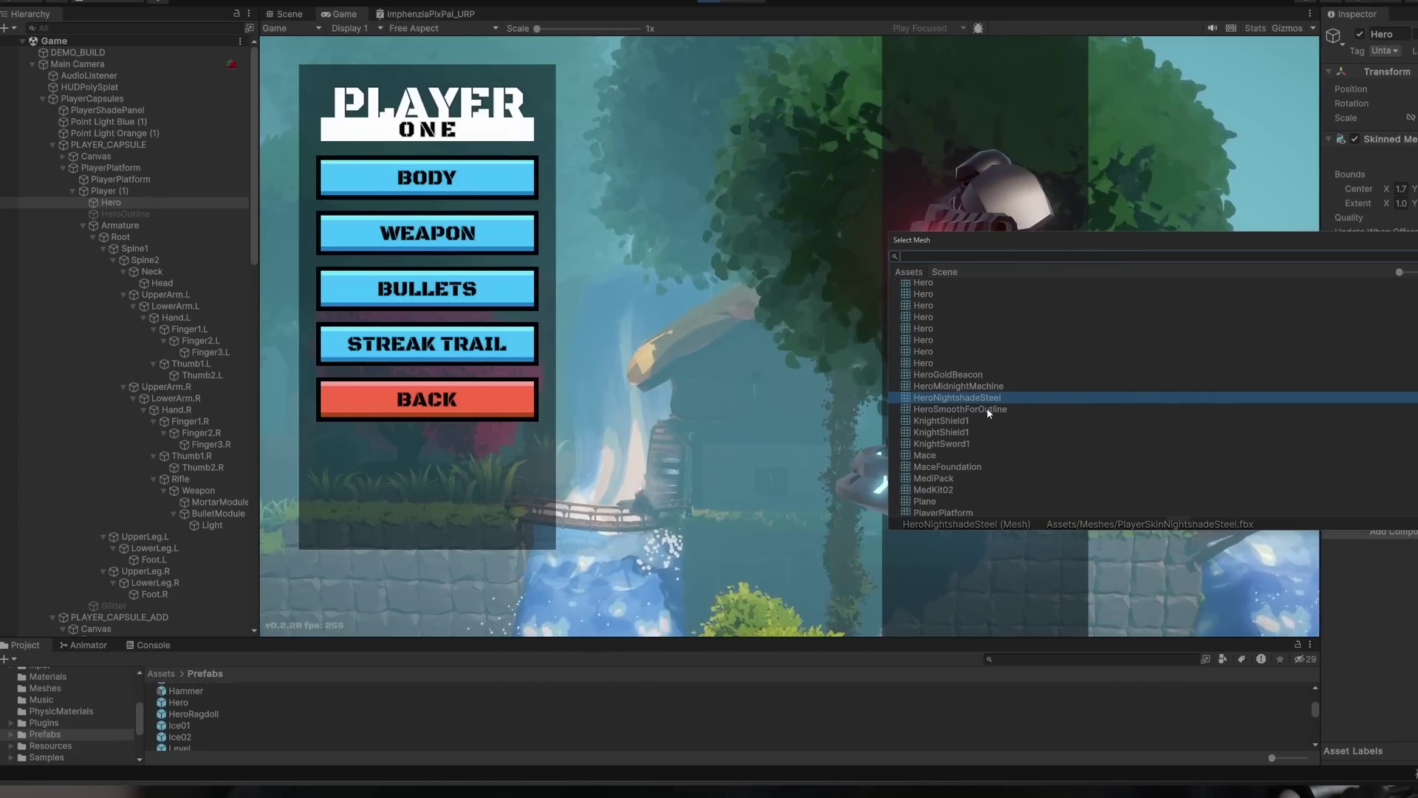
left_click(975, 375)
left_click(809, 358)
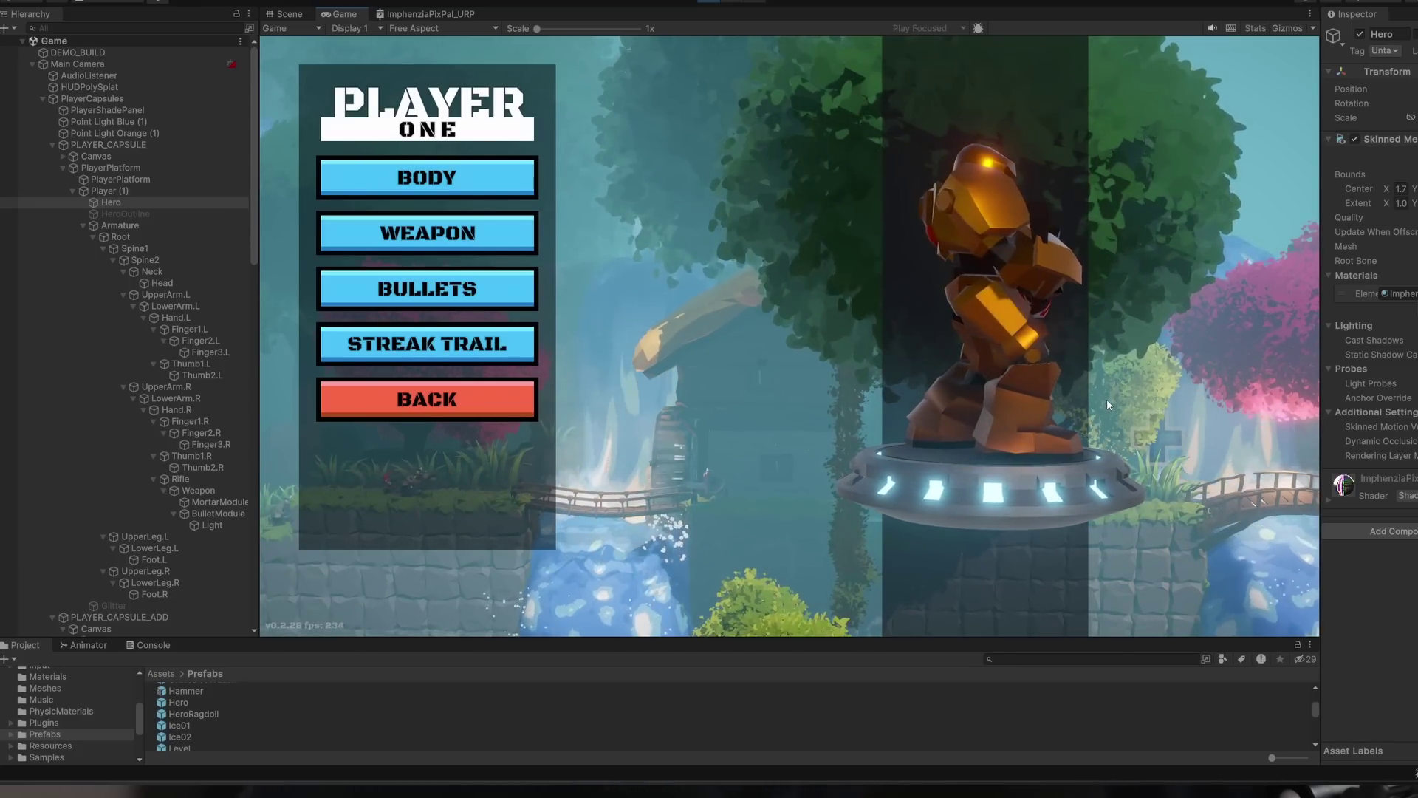
left_click(443, 399)
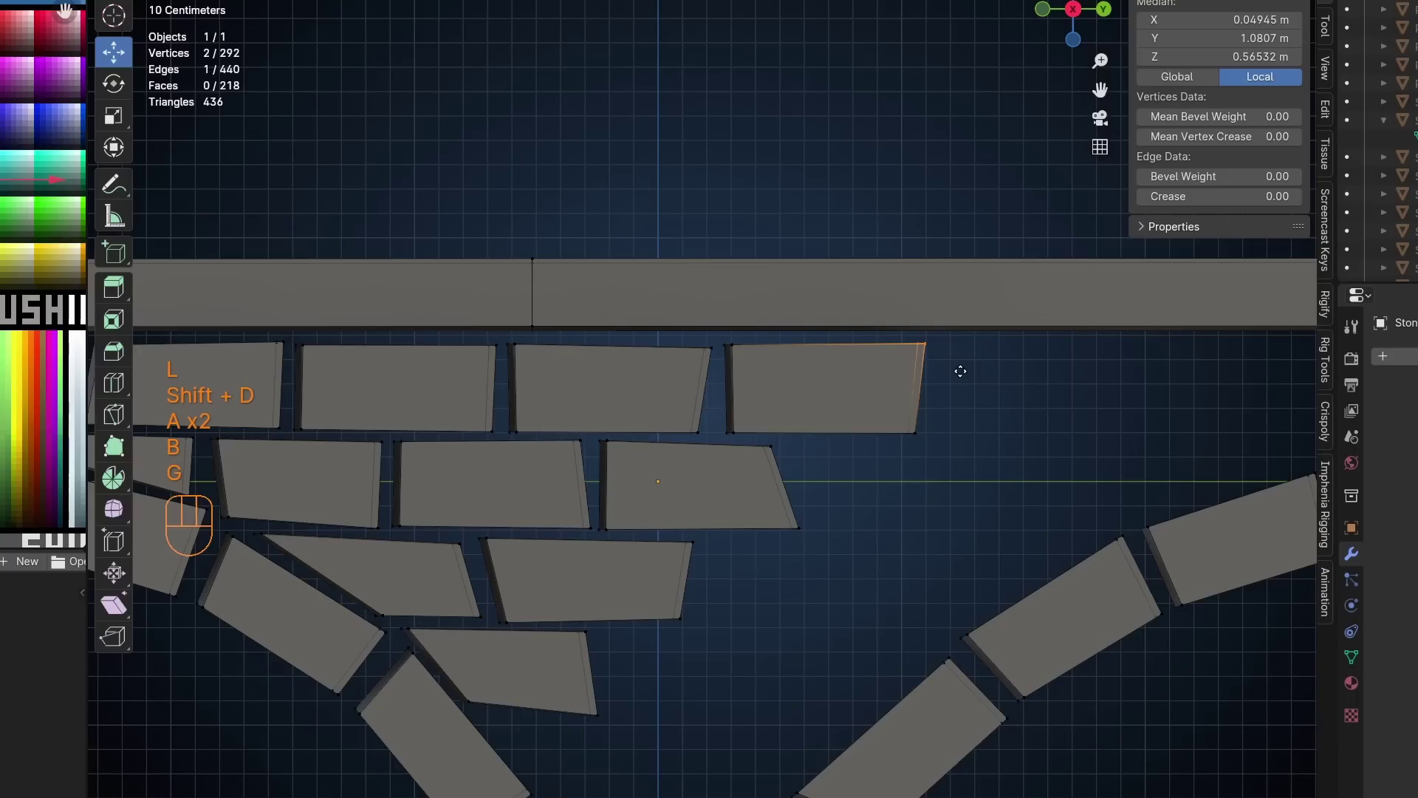
- Switch to Blender and reshape the last top-row wall stone by moving its lower inner corner vertices
key("a")
key("a")
key("b")
left_click_drag(713, 411, 744, 445)
key("g")
left_click(754, 453)
key("a")
key("a")
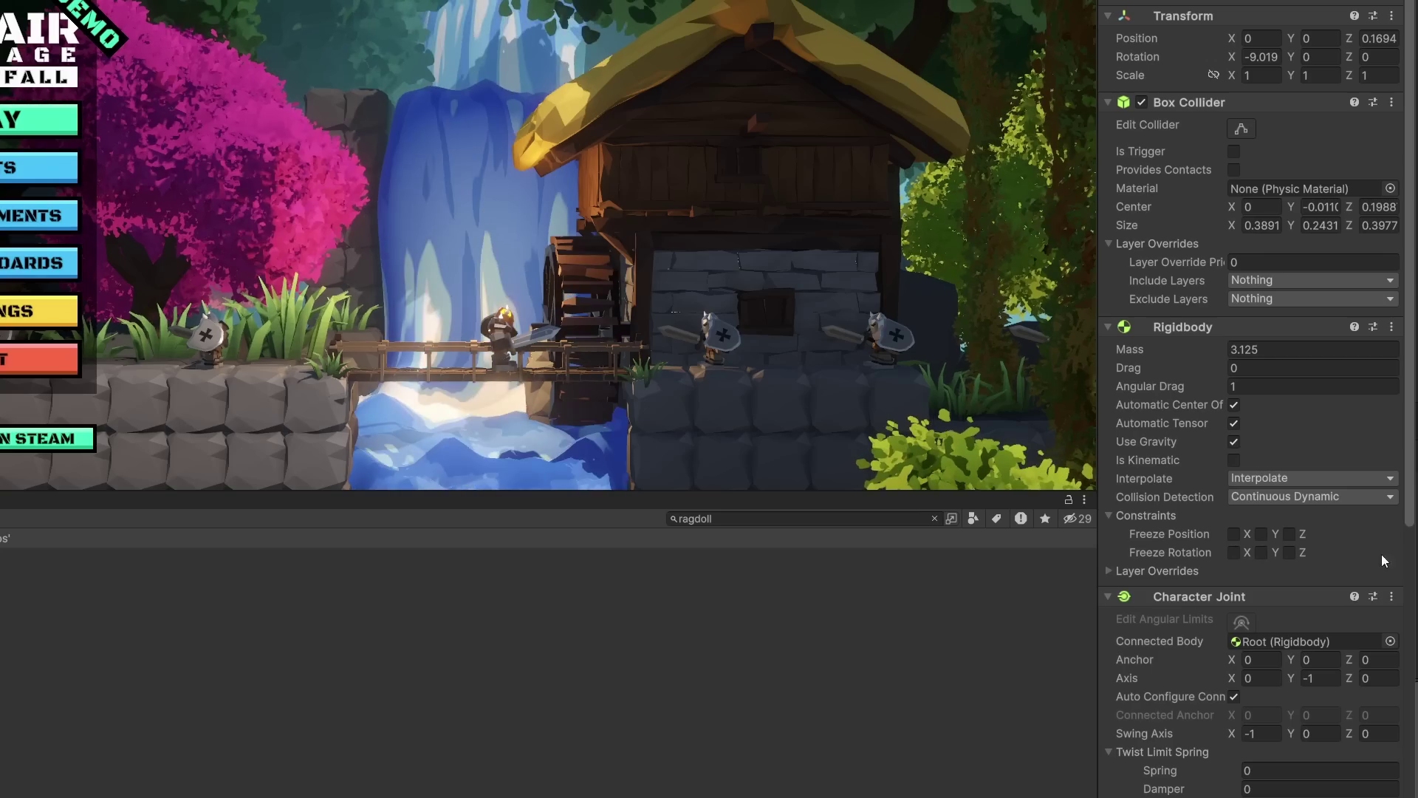
- Switch to Unity and turn on Enable Projection for the ragdoll bone's Character Joint
scroll(1280, 630, "down", 10)
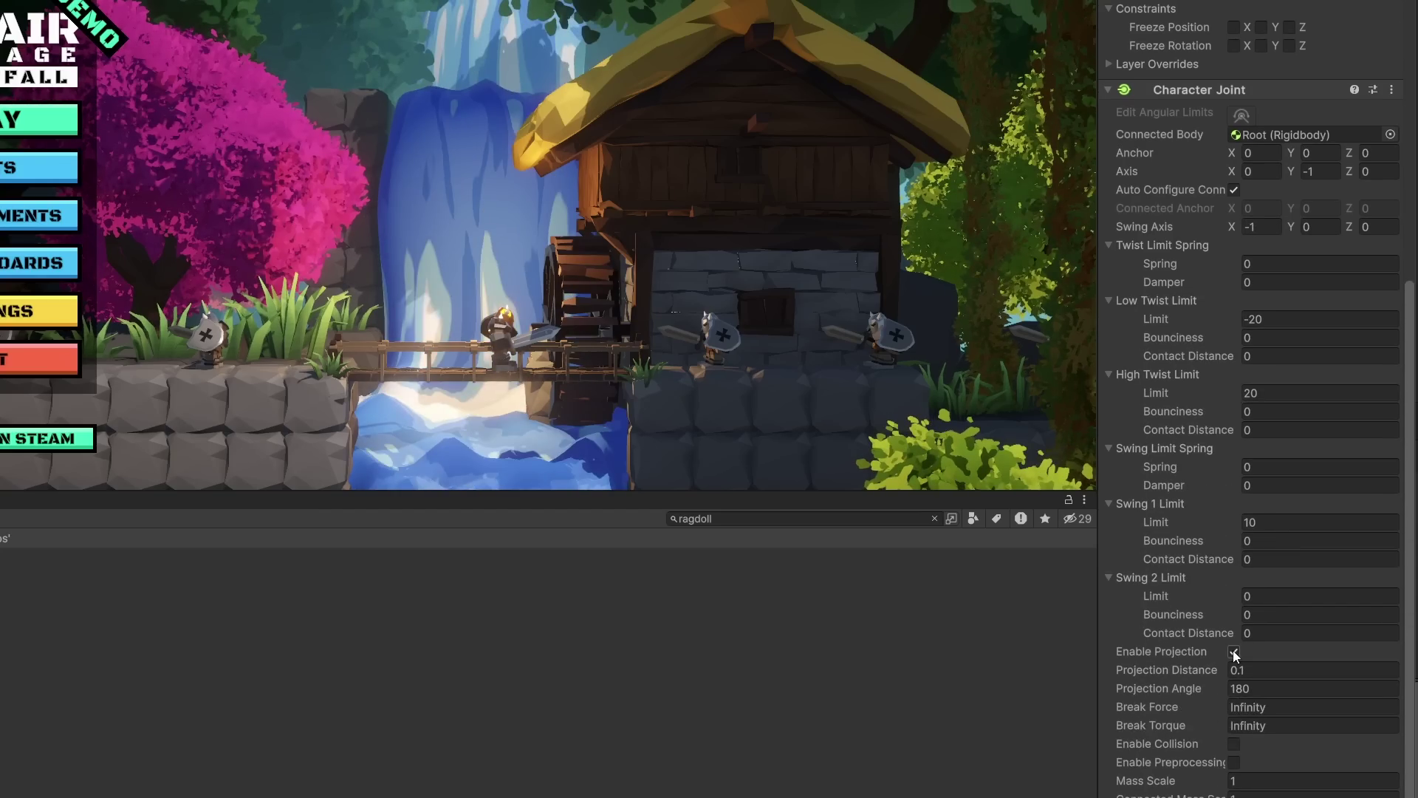
left_click(1234, 652)
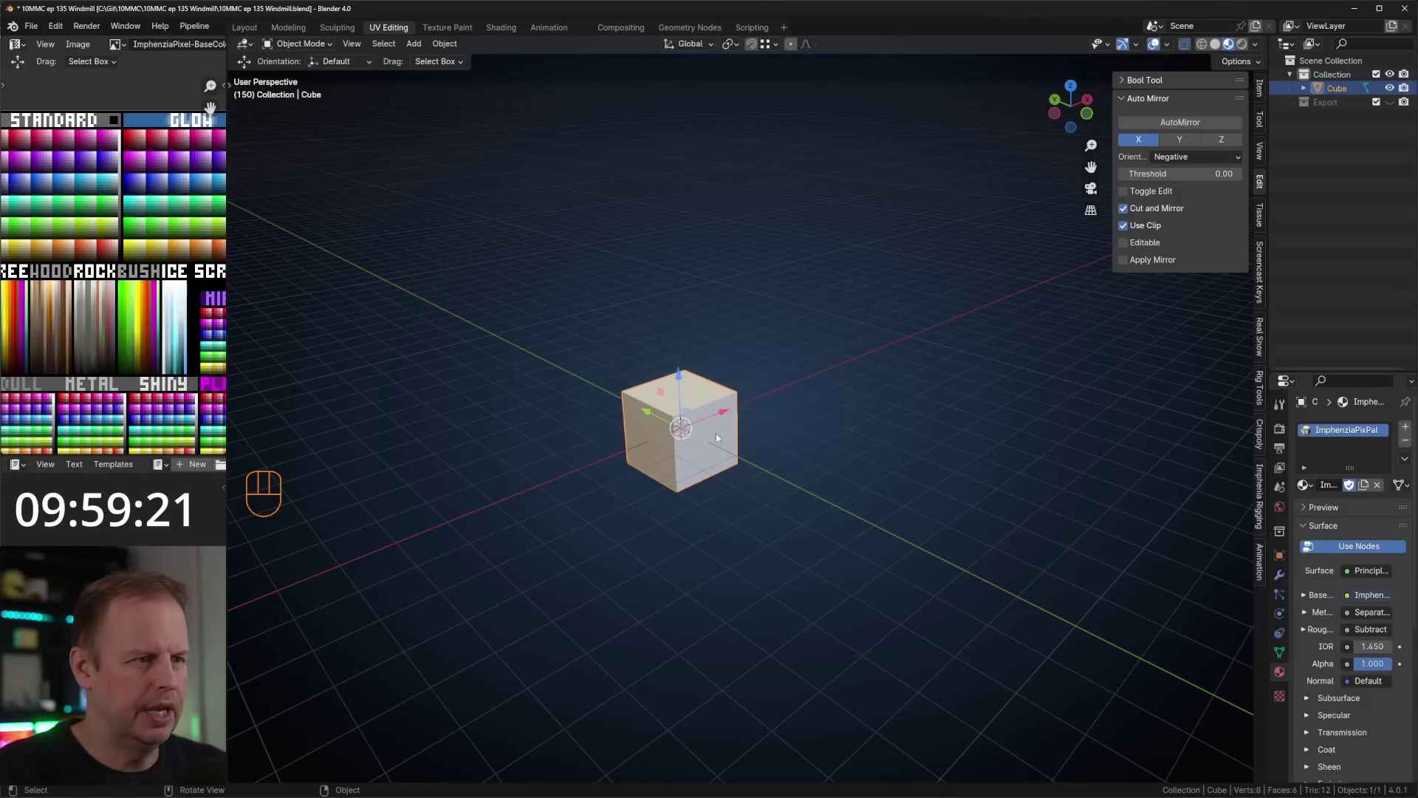
- Switch to Blender, add a 16-vertex circle inside the cube's mesh and scale it up by about 2.57
key("Tab")
key("shift+a")
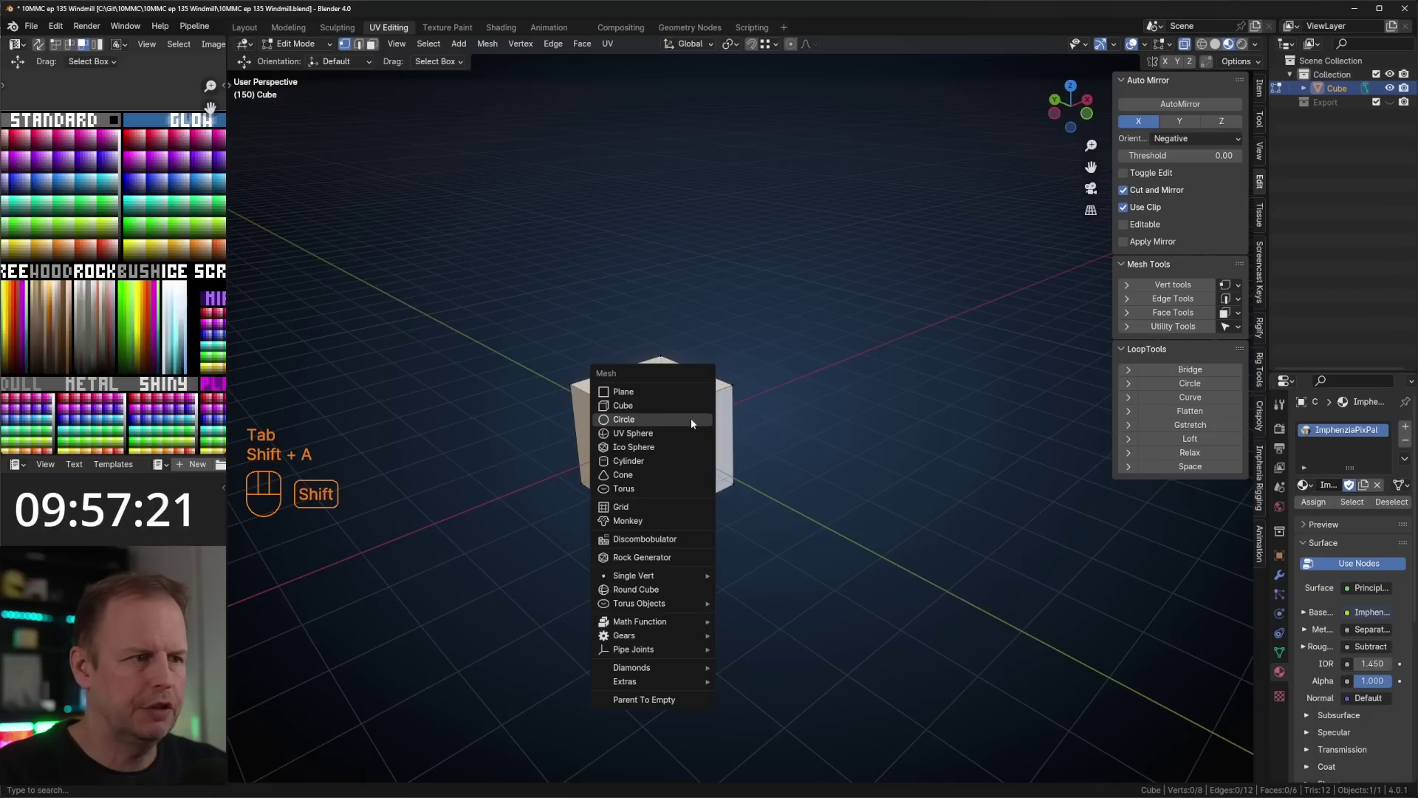
left_click(624, 419)
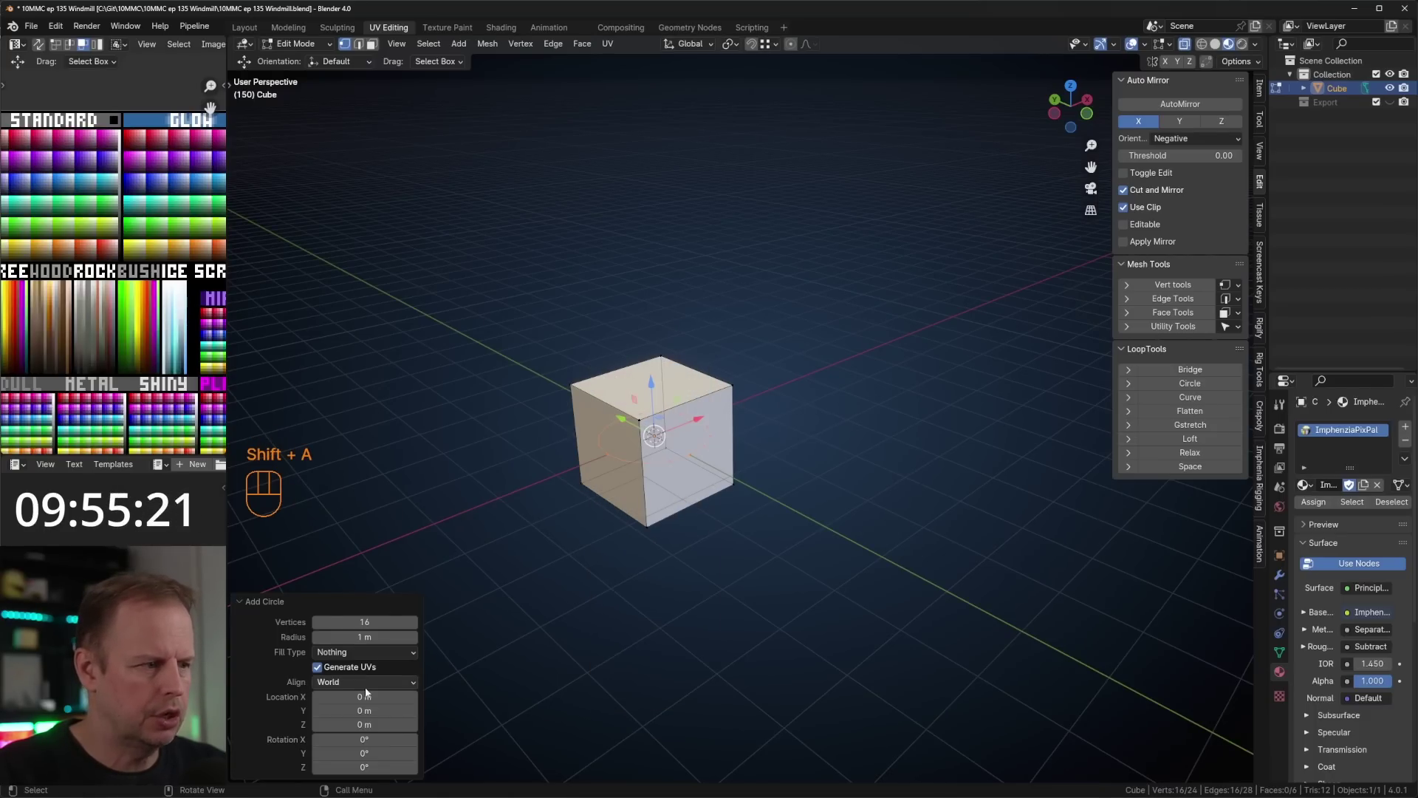
key("s")
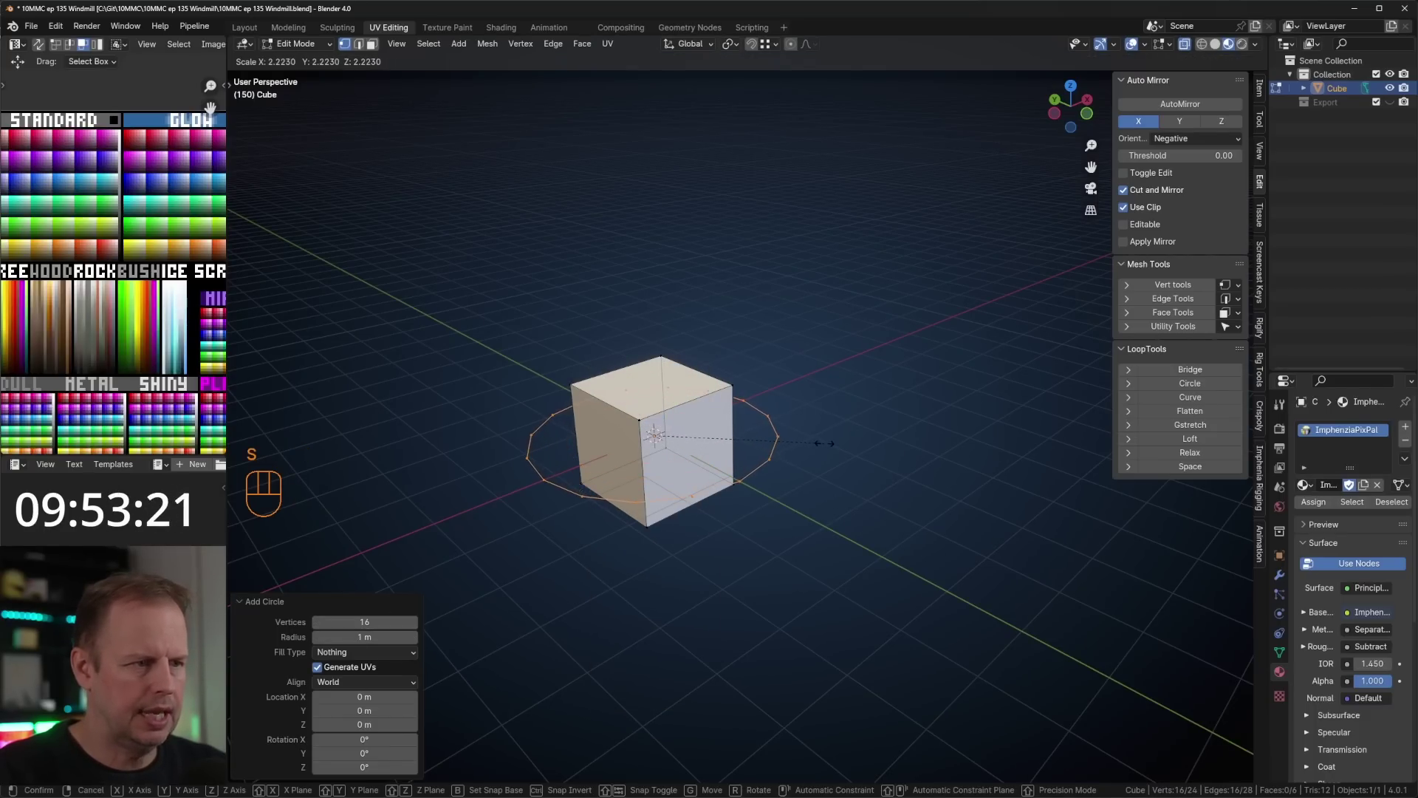
left_click(833, 440)
key("KP_7")
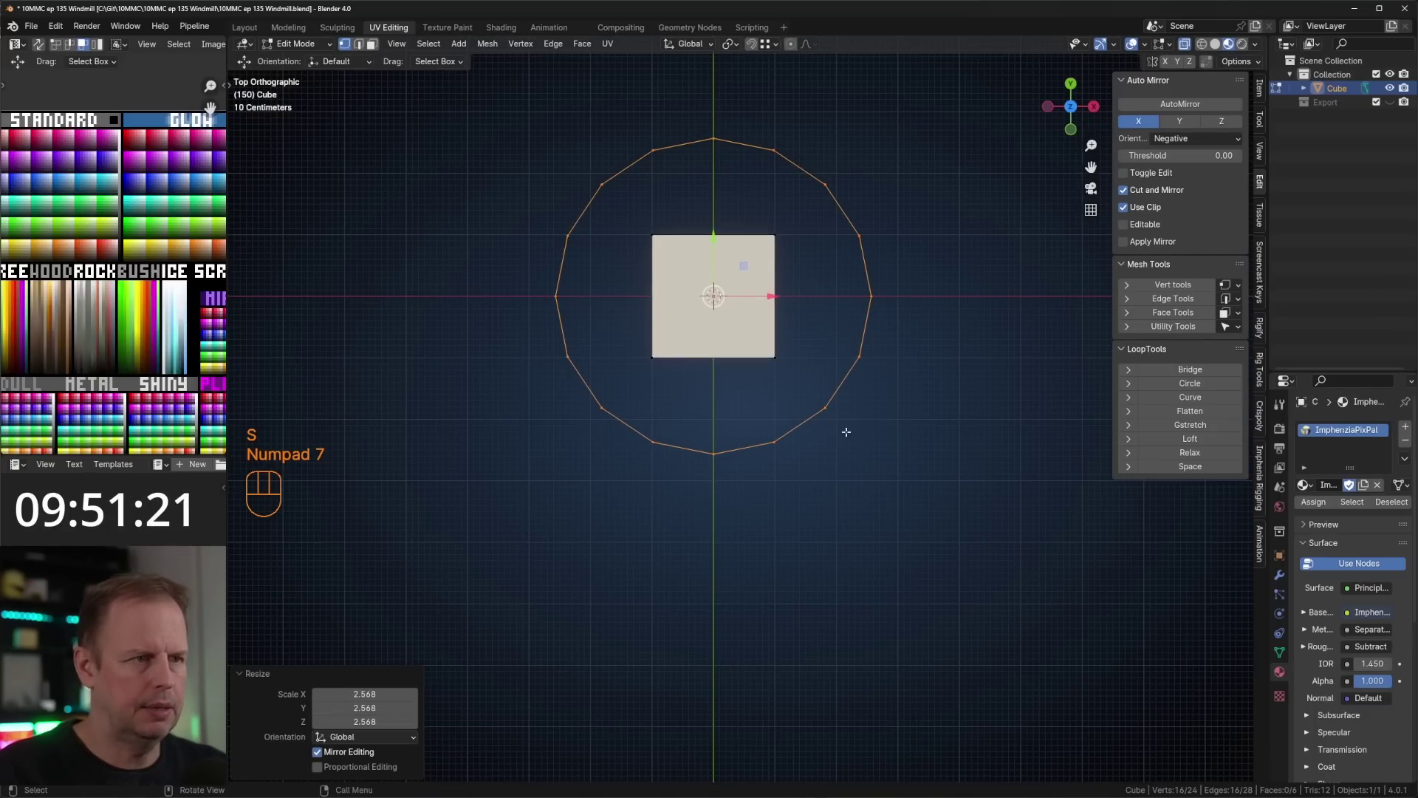
- Extrude the circle in place and scale the new loop inward to about 0.83, forming a flat ring
middle_click_drag(848, 428, 876, 458)
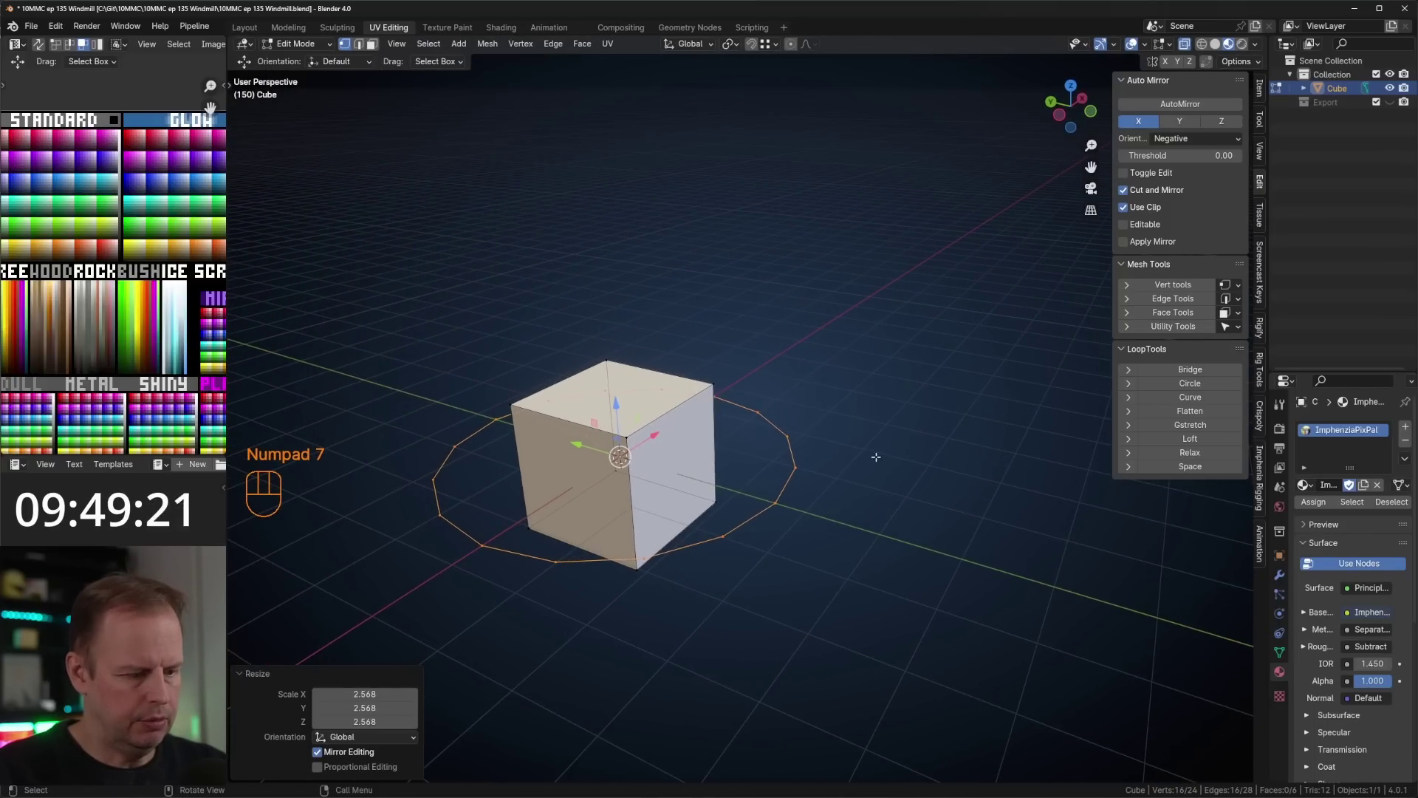
key("e")
right_click(915, 439)
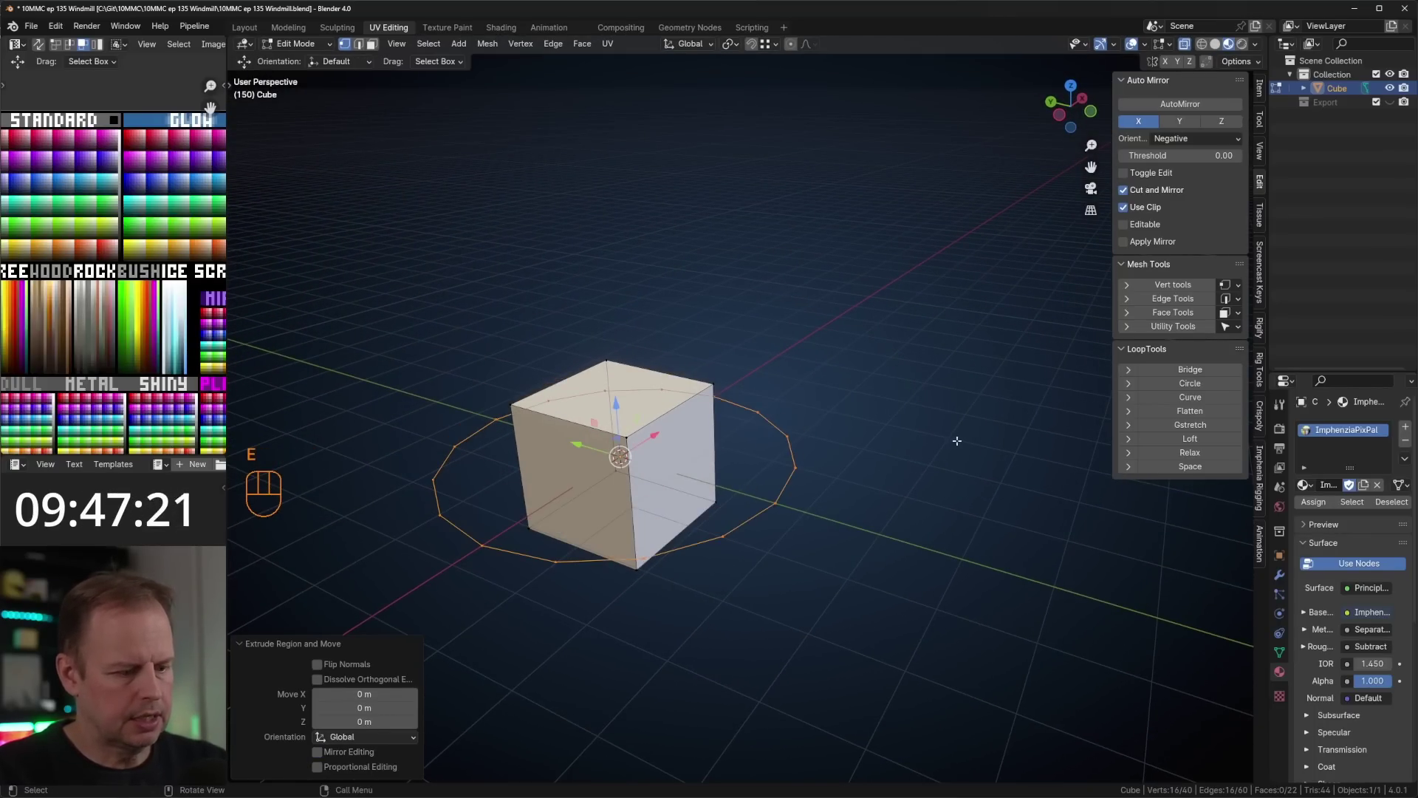
key("s")
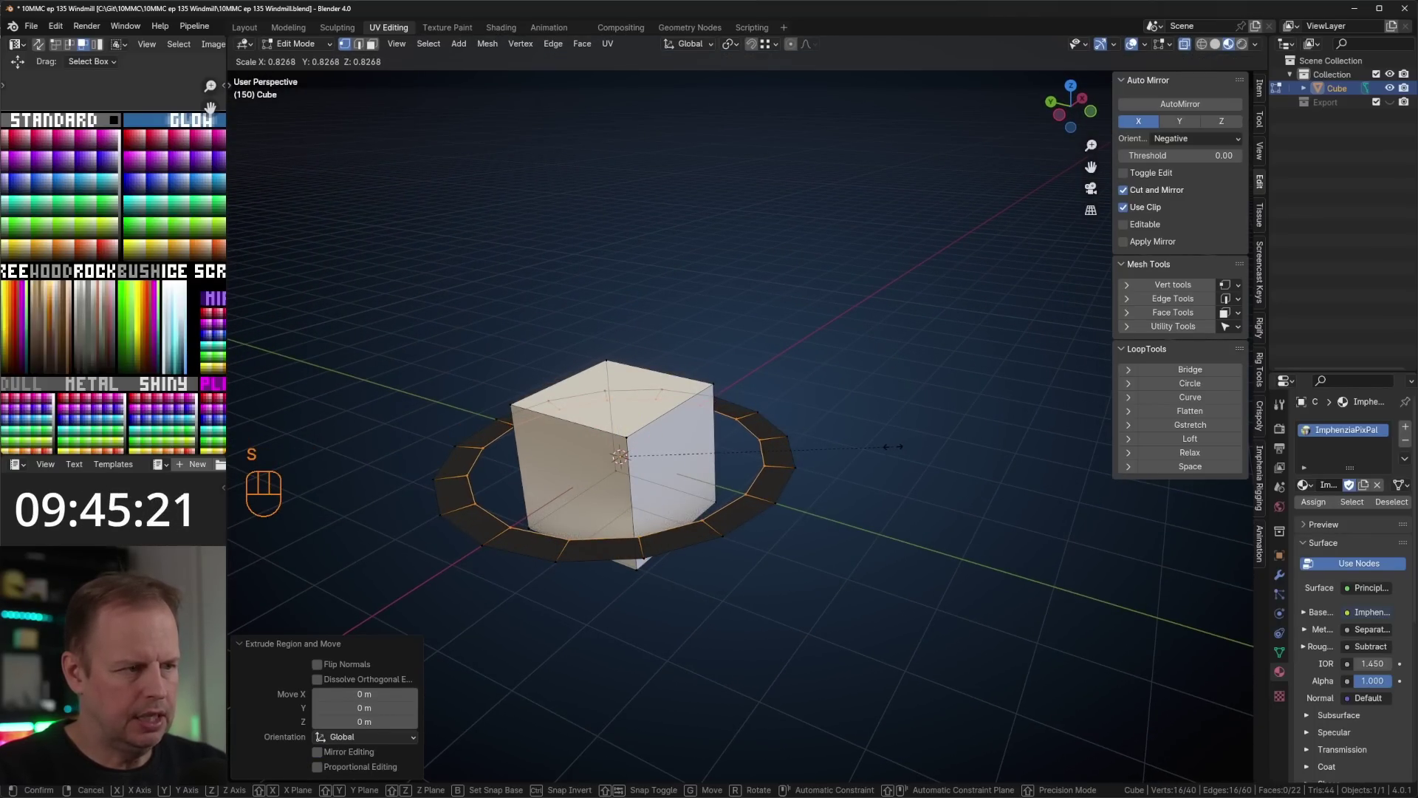
left_click(896, 446)
- Select the linked geometry of the default cube and delete it, keeping only the ring
middle_click_drag(896, 446, 723, 532)
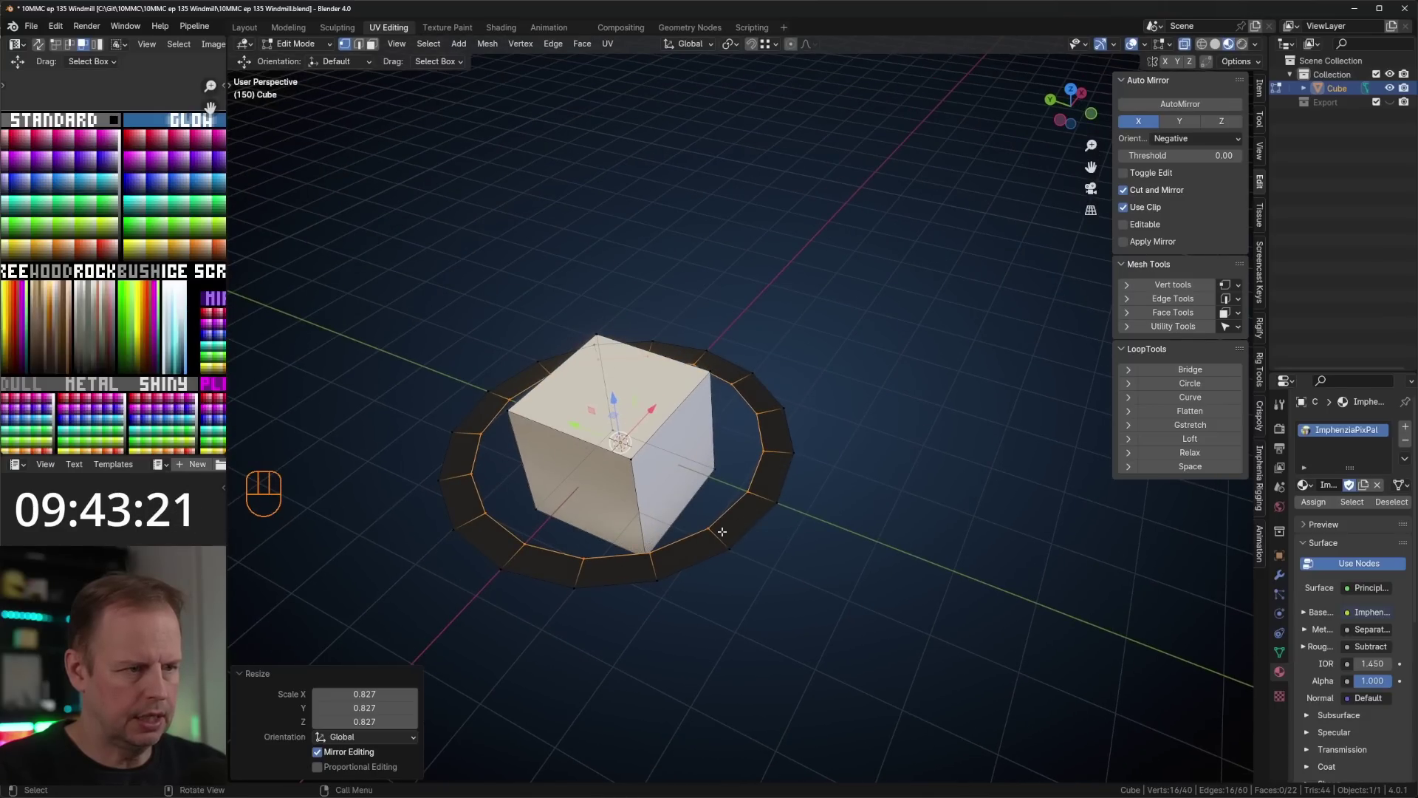
left_click(722, 532)
key("l")
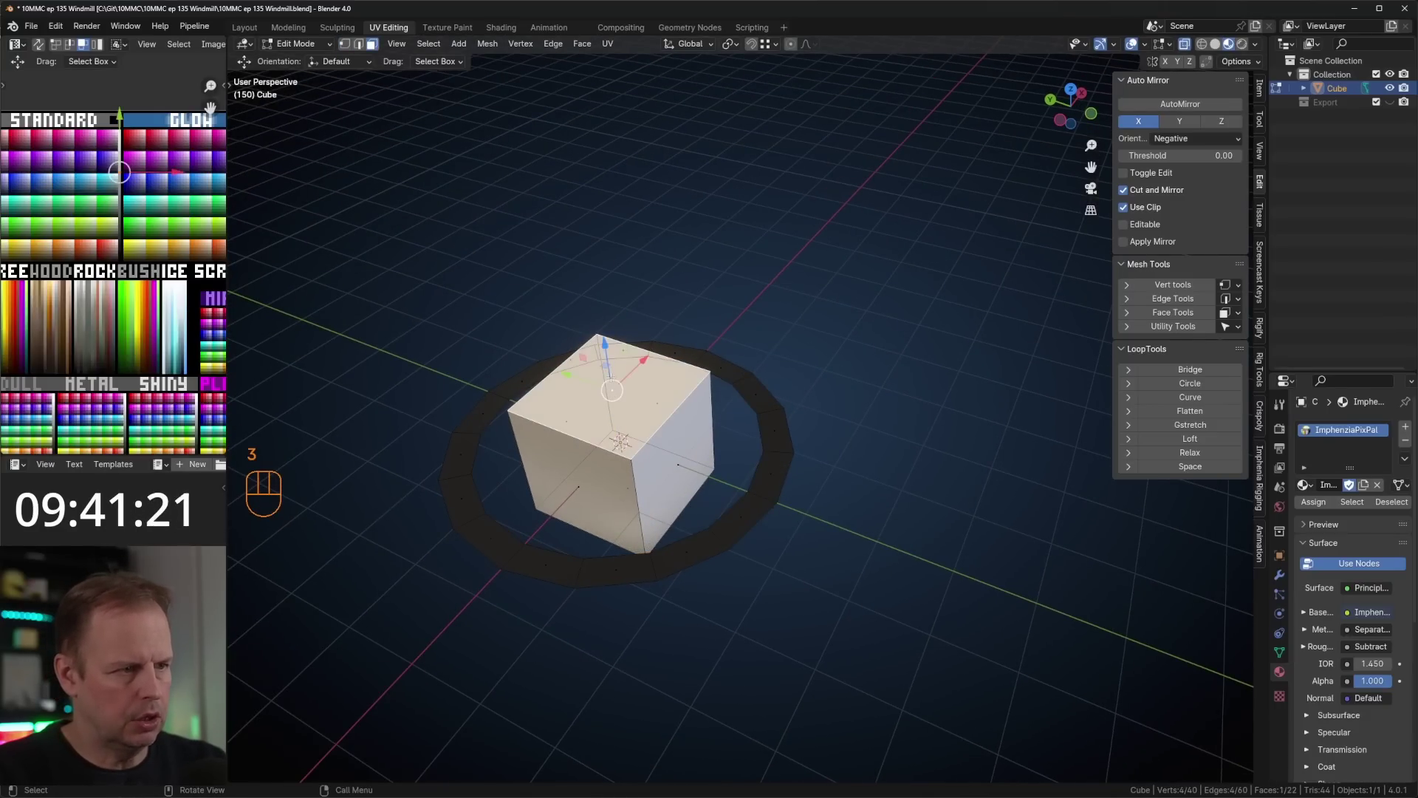
key("Delete")
left_click(617, 392)
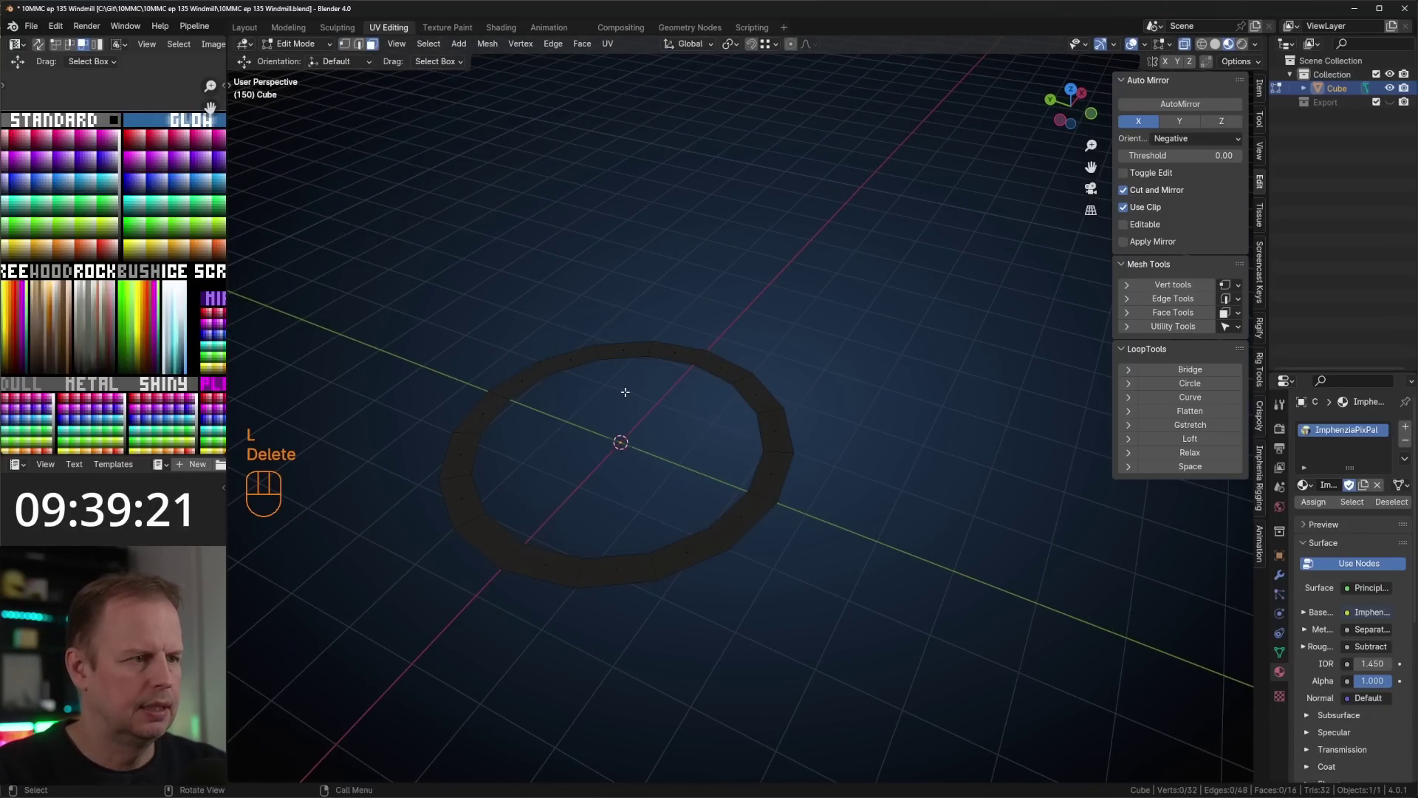
- Select all faces of the ring and inset them individually by about 0.03 m
key("alt+z")
middle_click_drag(746, 431, 727, 497)
left_click(728, 497)
key("Tab")
key("3")
key("Tab")
key("3")
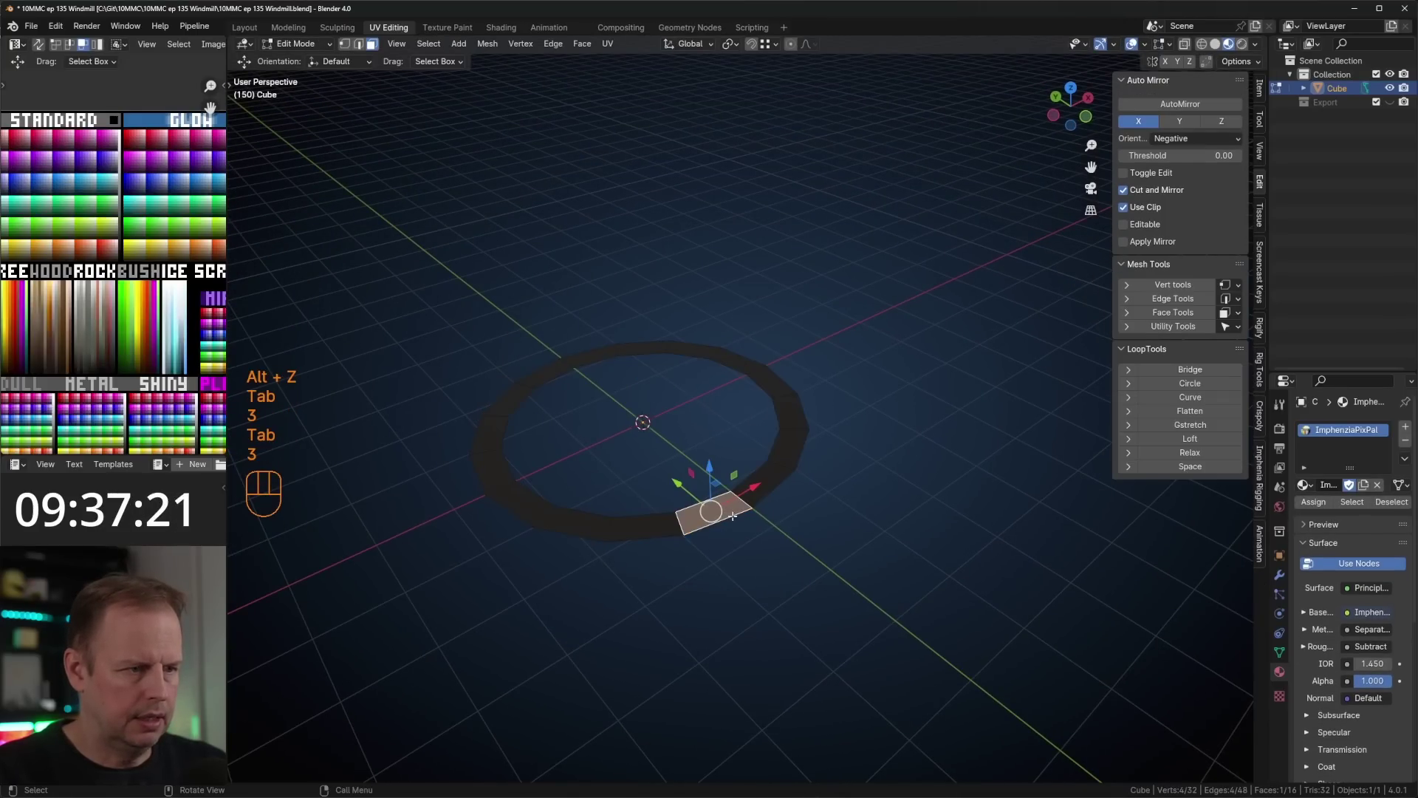
key("a")
key("i")
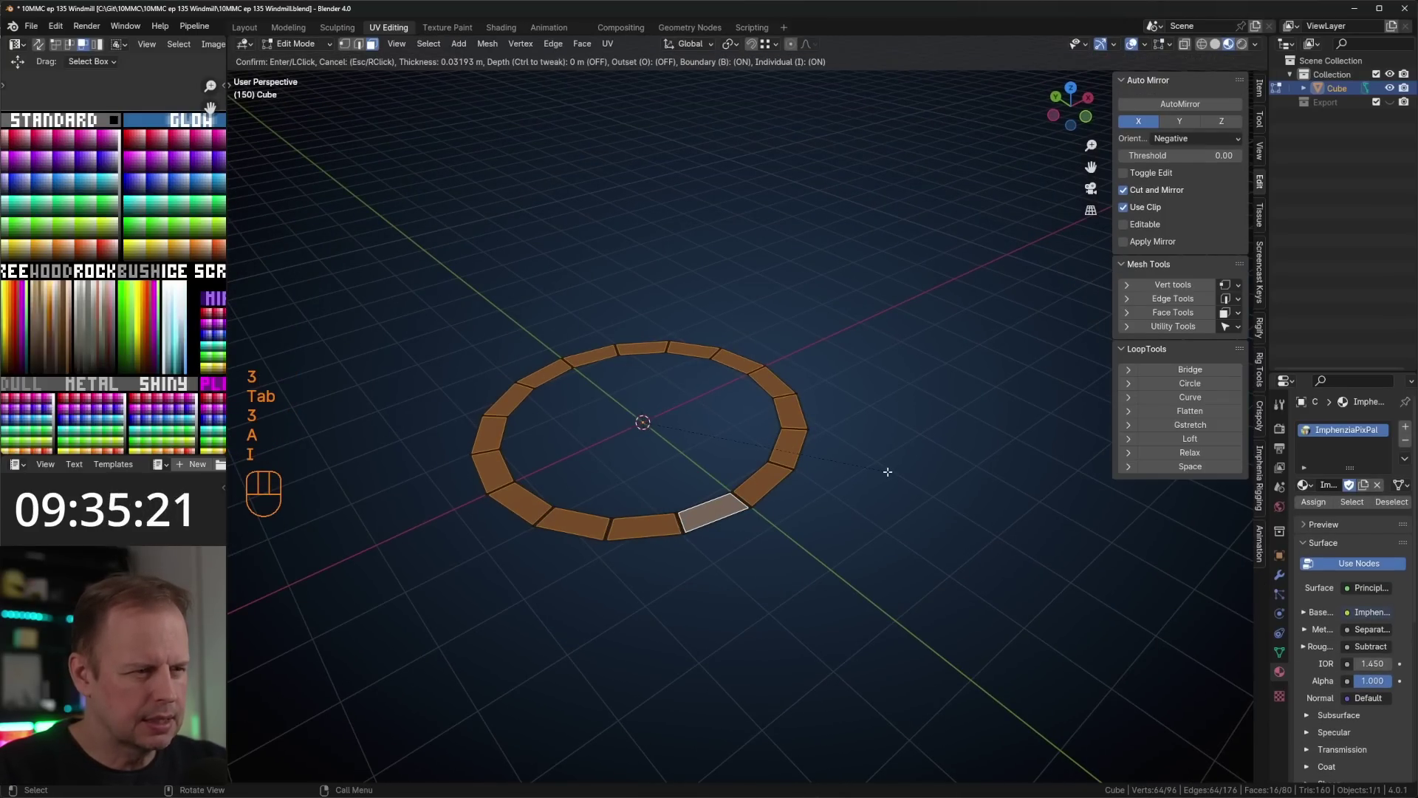
left_click(887, 472)
- Invert the selection and delete the border faces so the ring is split into separate segments
key("ctrl+i")
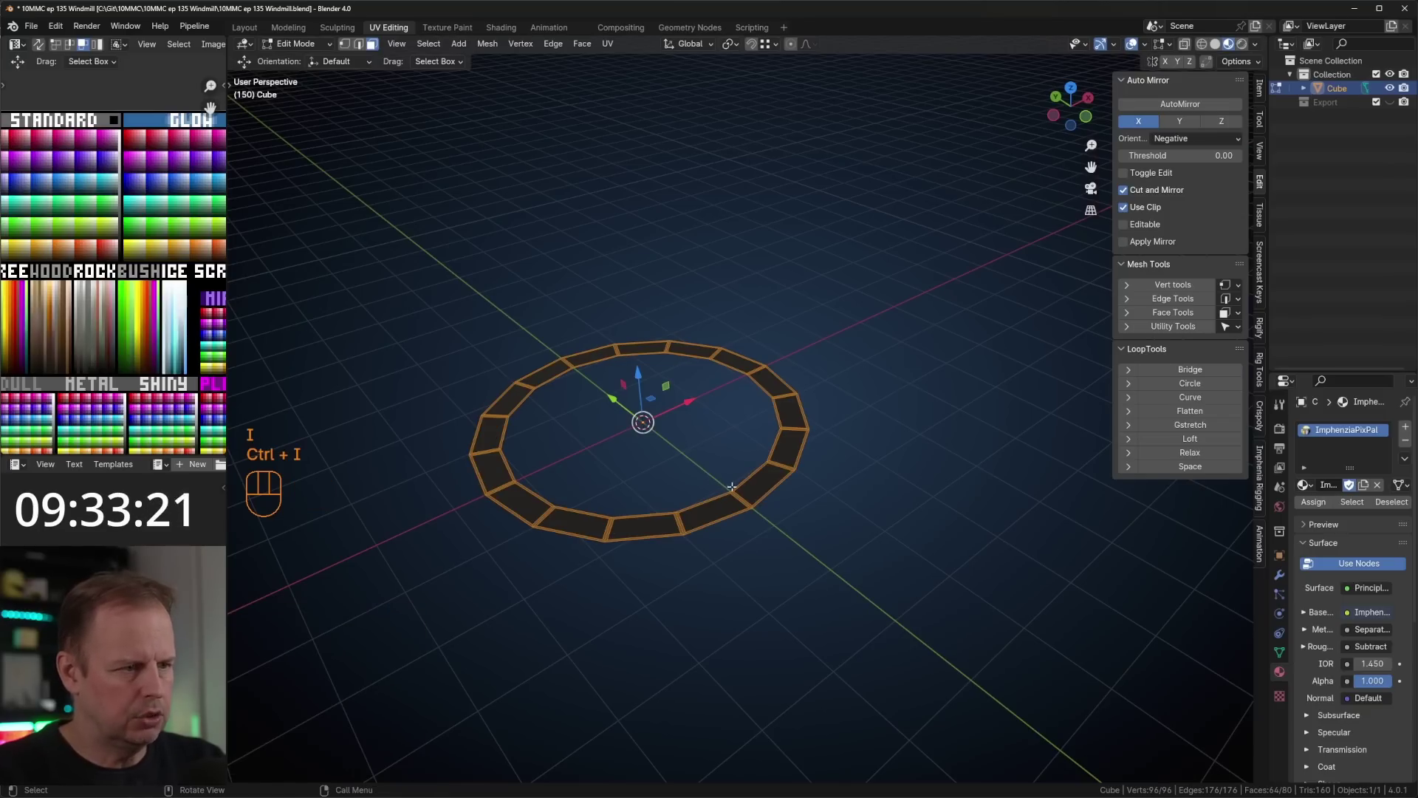
key("Delete")
left_click(732, 509)
key("Tab")
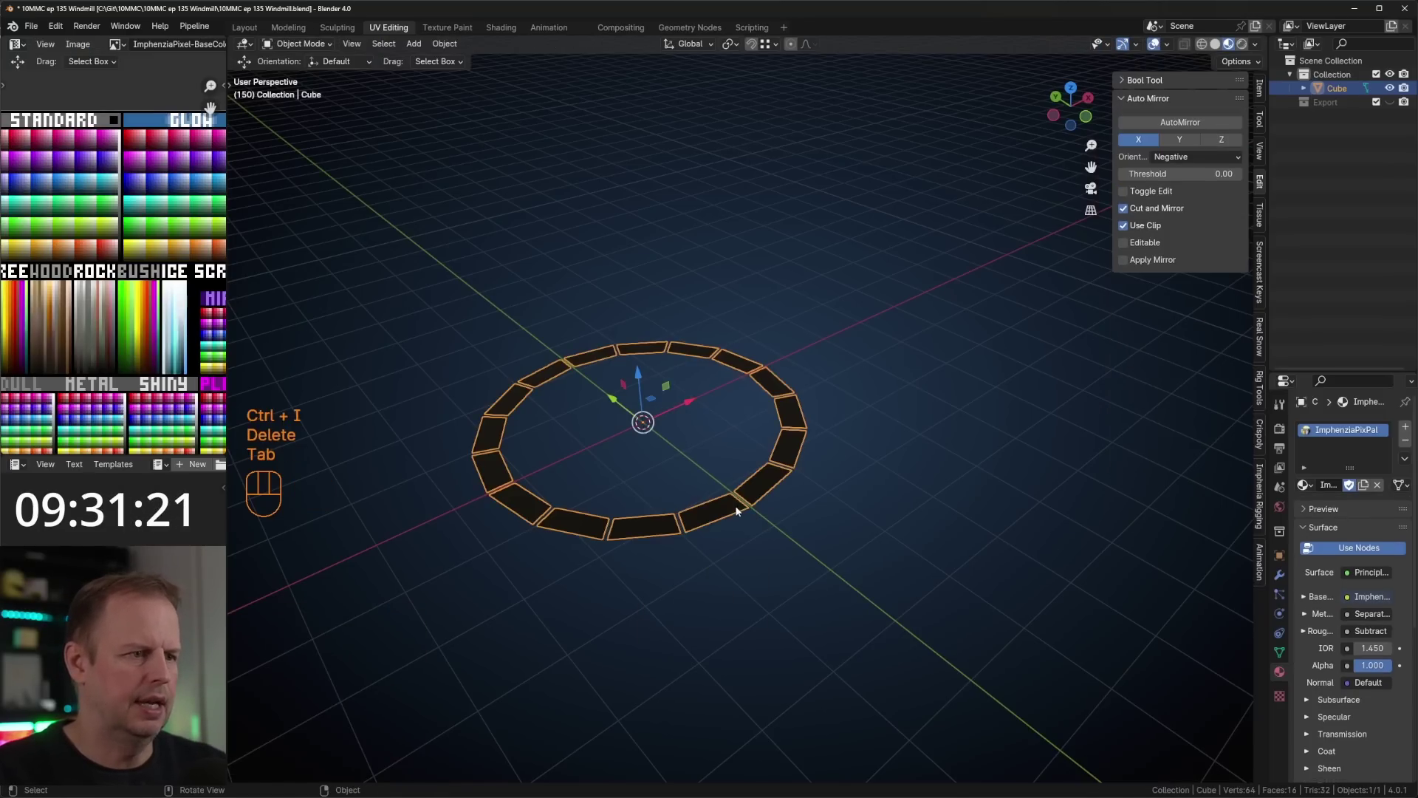
- Extrude all ring segments along their normals by about -0.38 m to make thick blocks
key("Tab")
key("a")
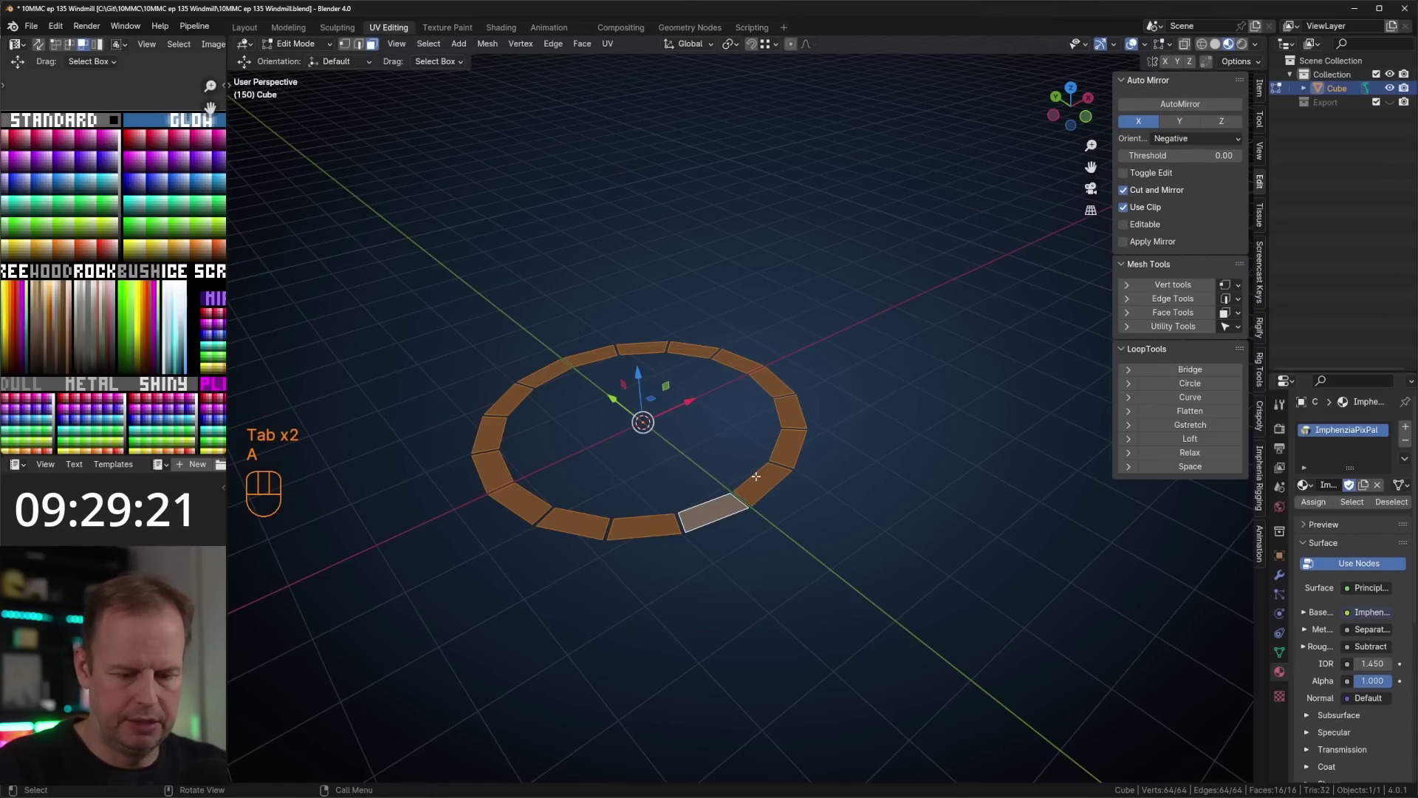
key("KP_1")
key("e")
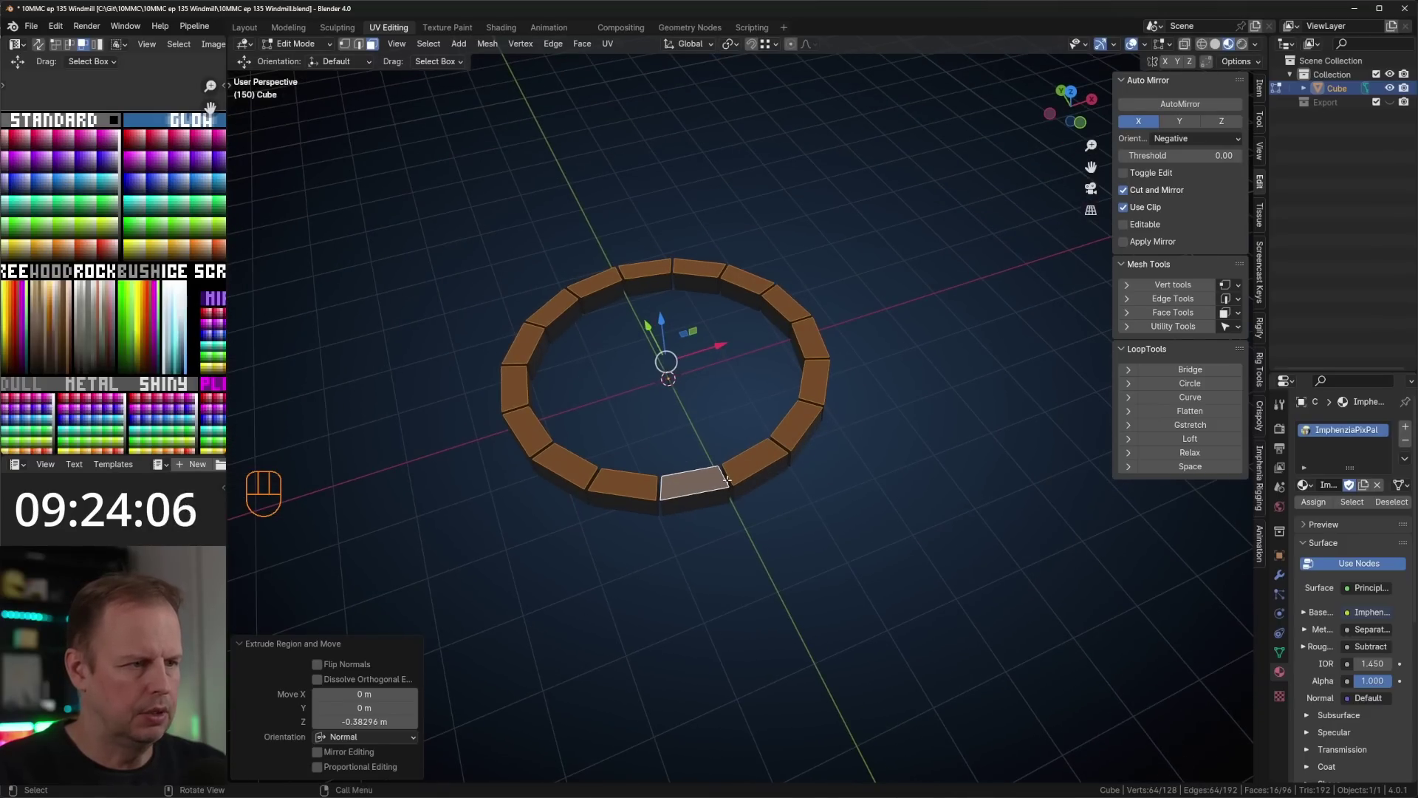
- Select all faces of the block ring and reset their UVs
key("Tab")
key("a")
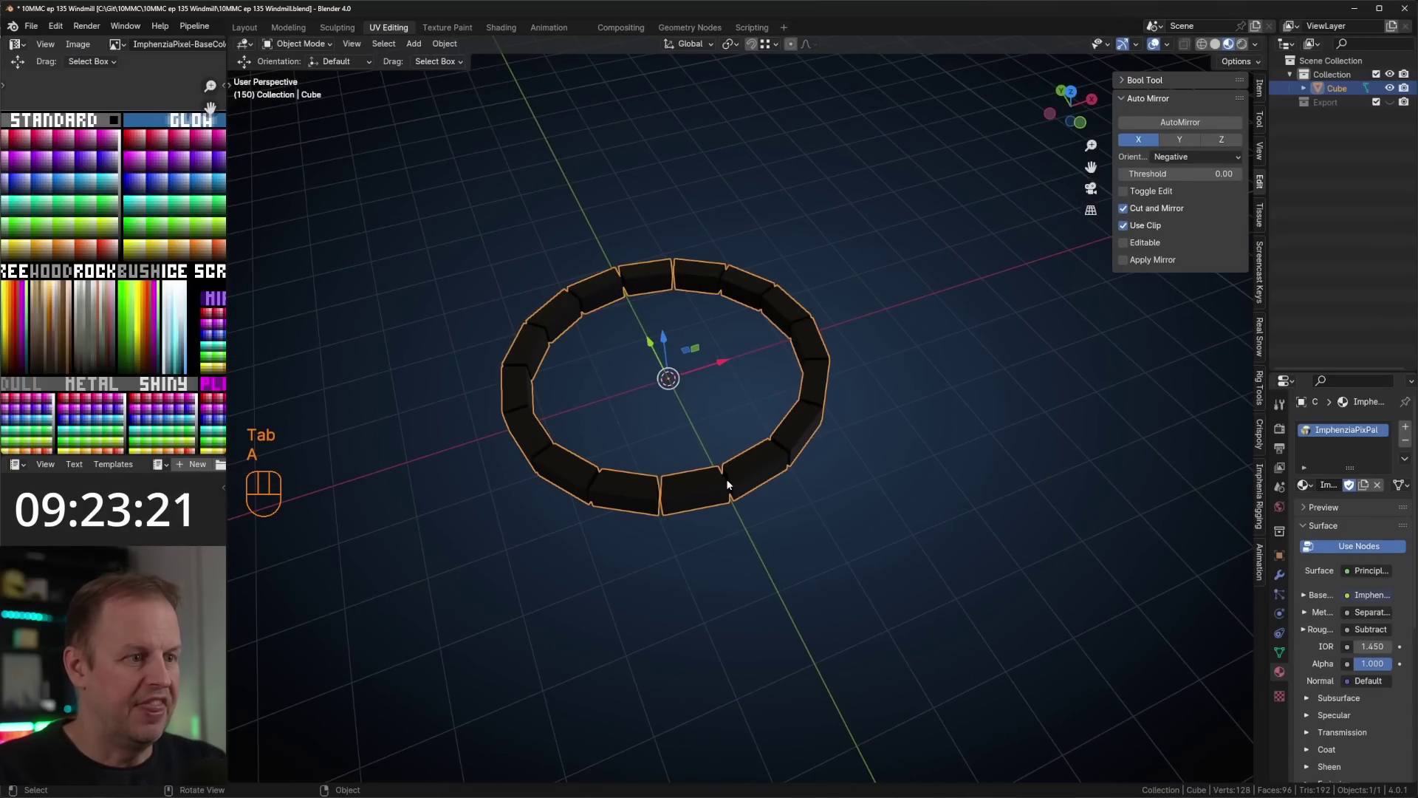
key("Tab")
key("a")
key("g")
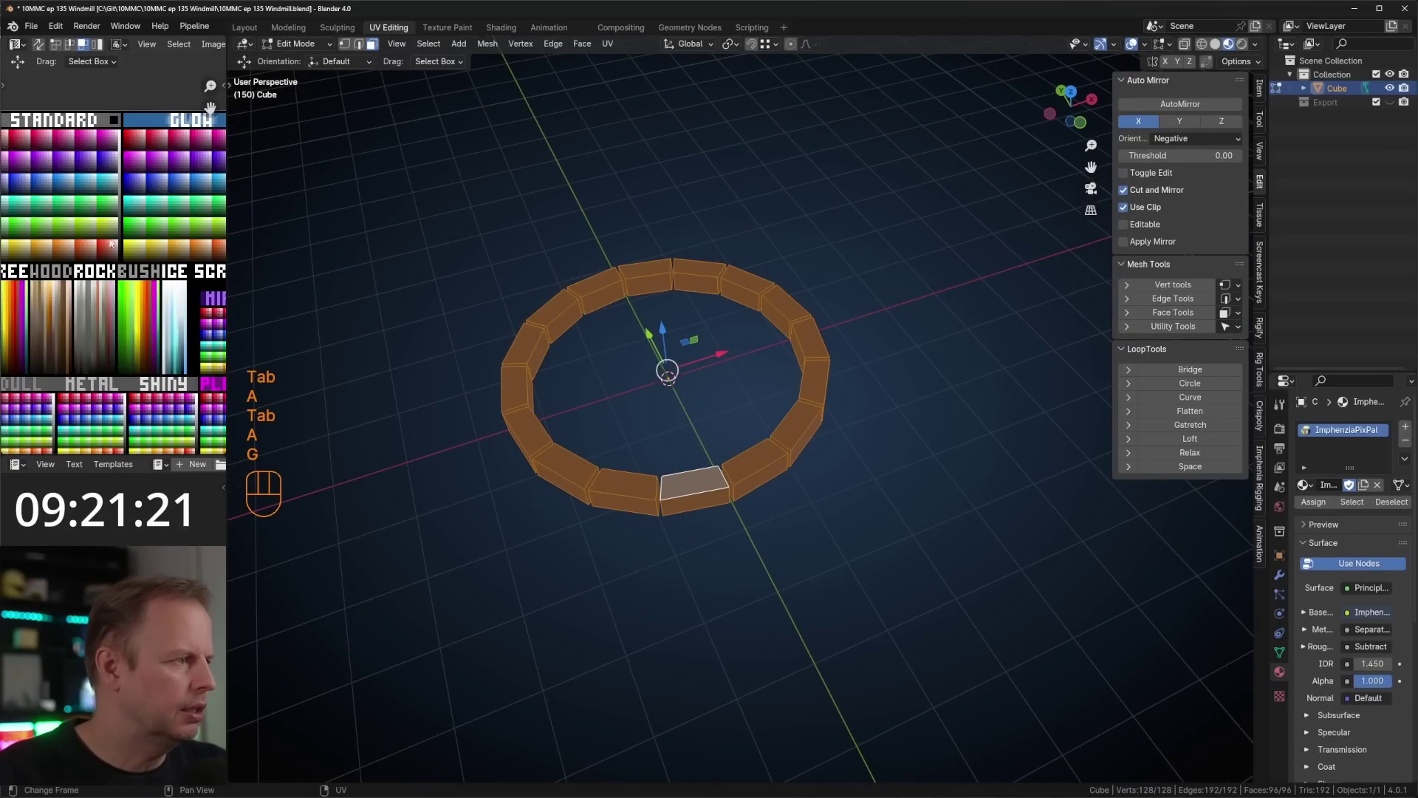
left_click(608, 43)
left_click(630, 234)
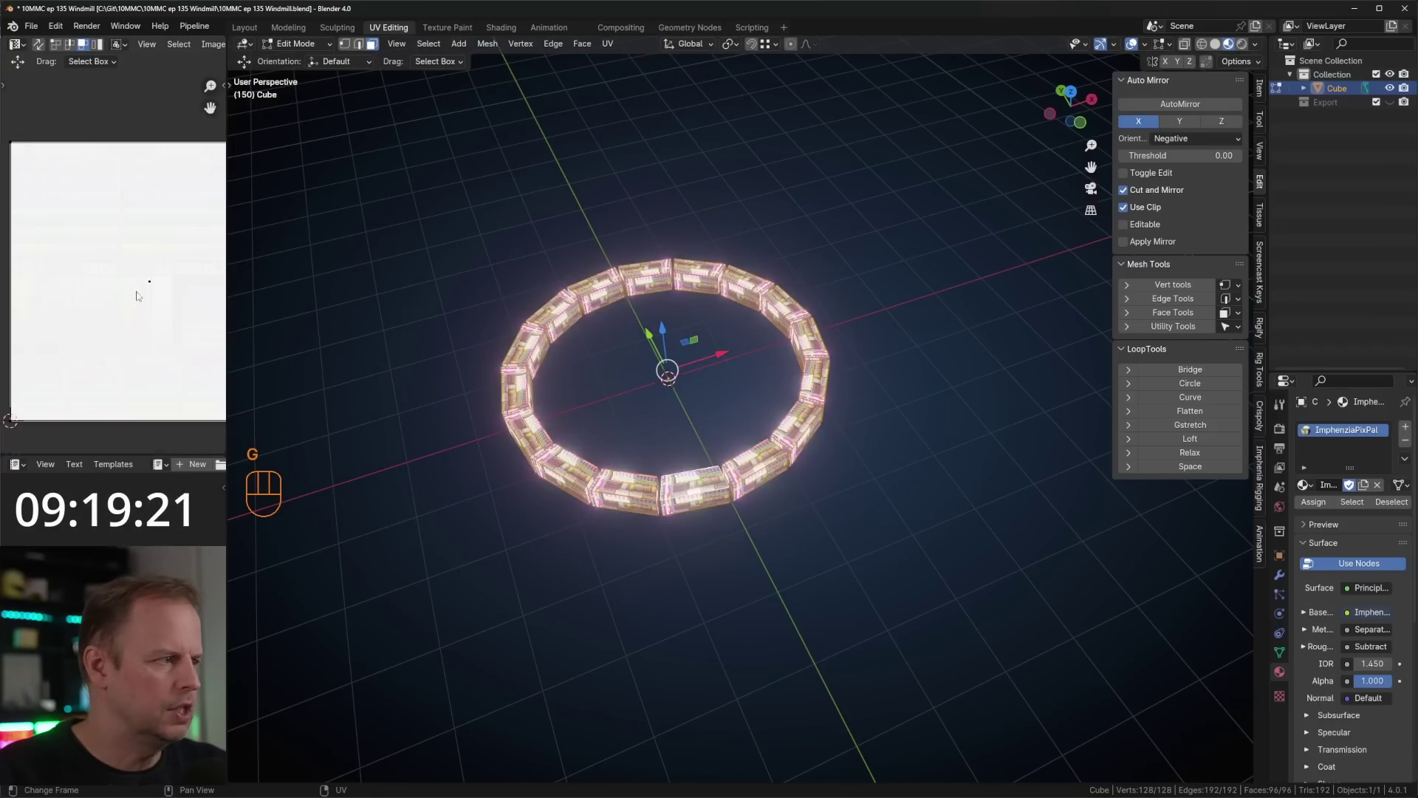
- Scale all the ring's UVs to 0 and move them onto the light grey strip of the colour palette
scroll(133, 310, "down", 3)
key("a")
key("s")
key("0")
key("Return")
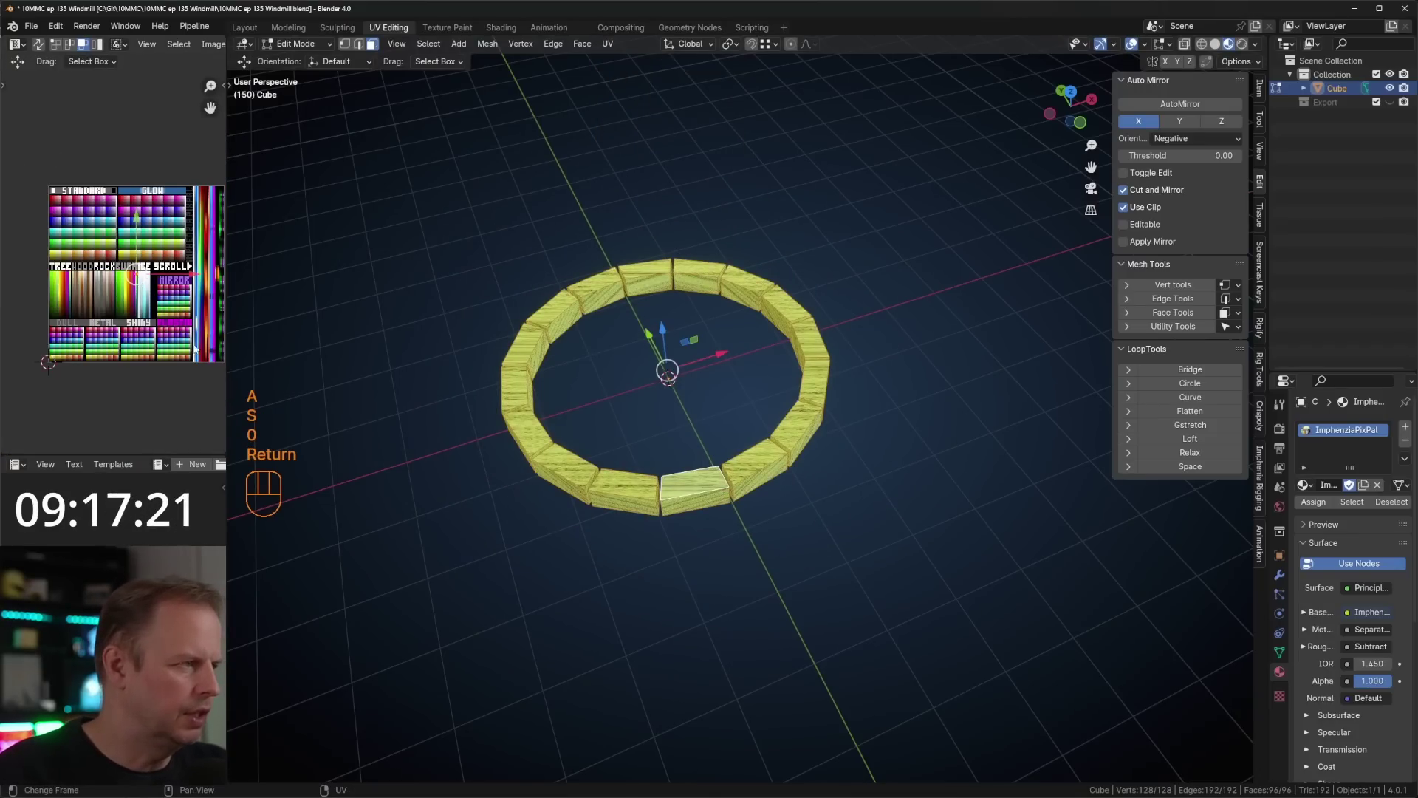
scroll(129, 316, "up", 6)
key("g")
key("g")
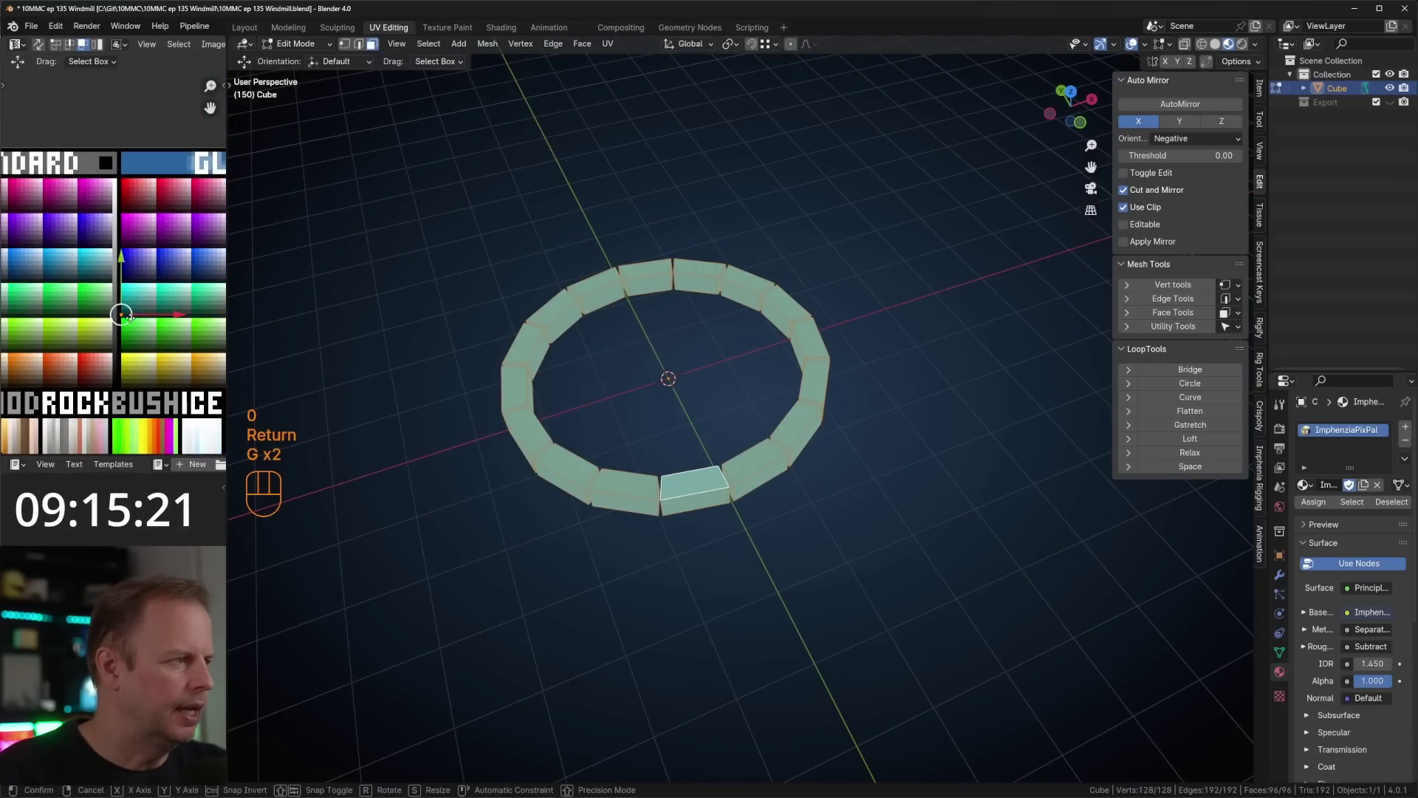
left_click(118, 295)
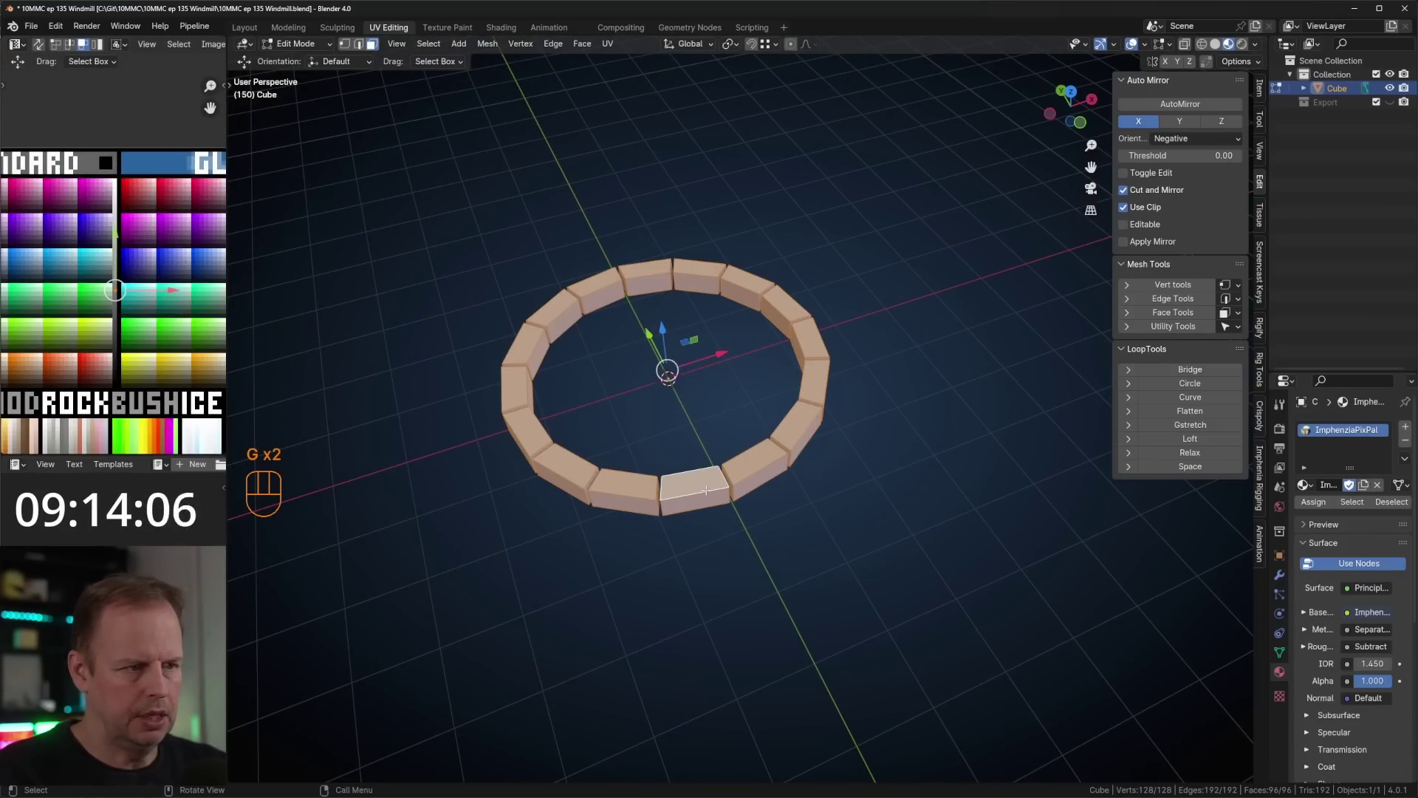
key("Tab")
key("Tab")
key("Tab")
key("Tab")
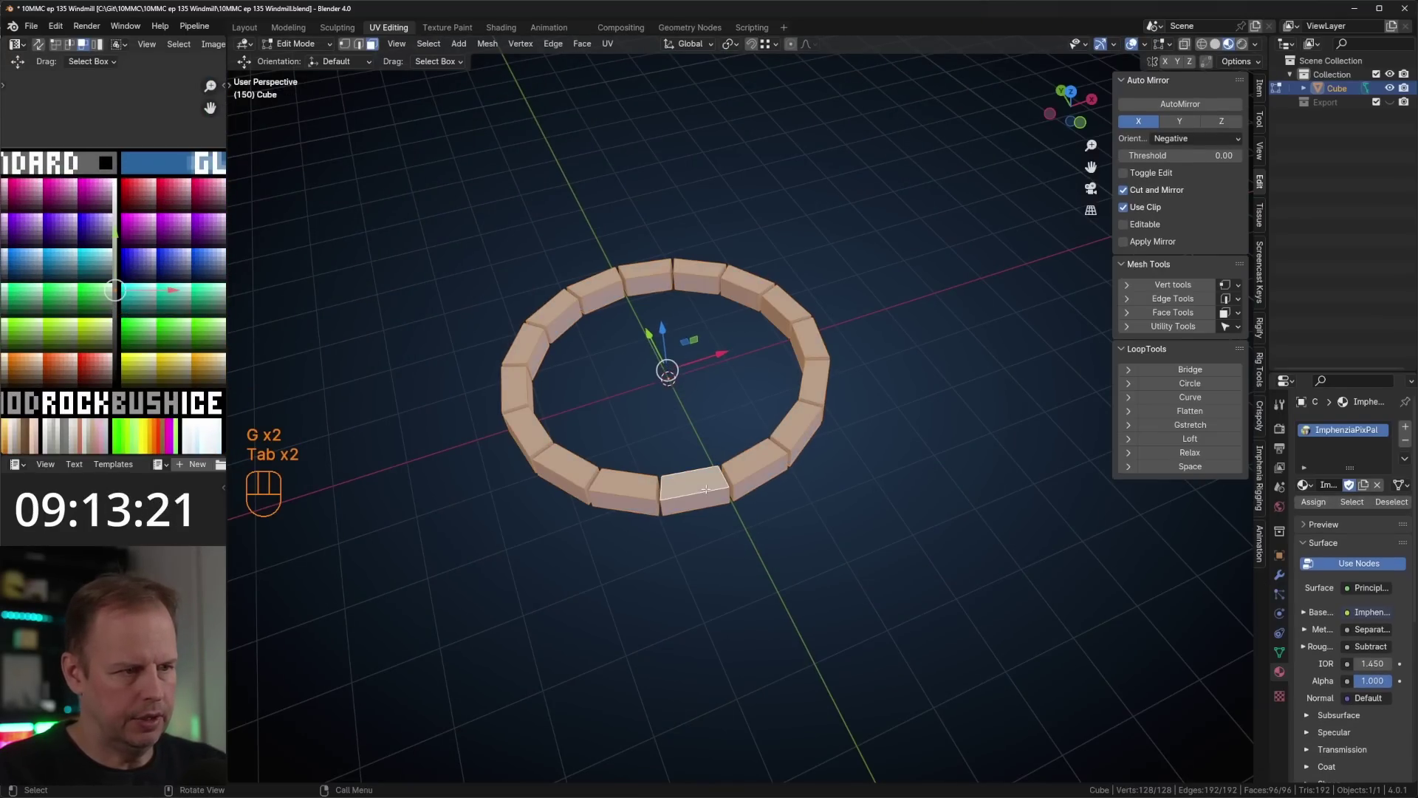
- Duplicate the whole block ring and raise the copy about 0.44 m along Z as a second row
key("a")
key("KP_1")
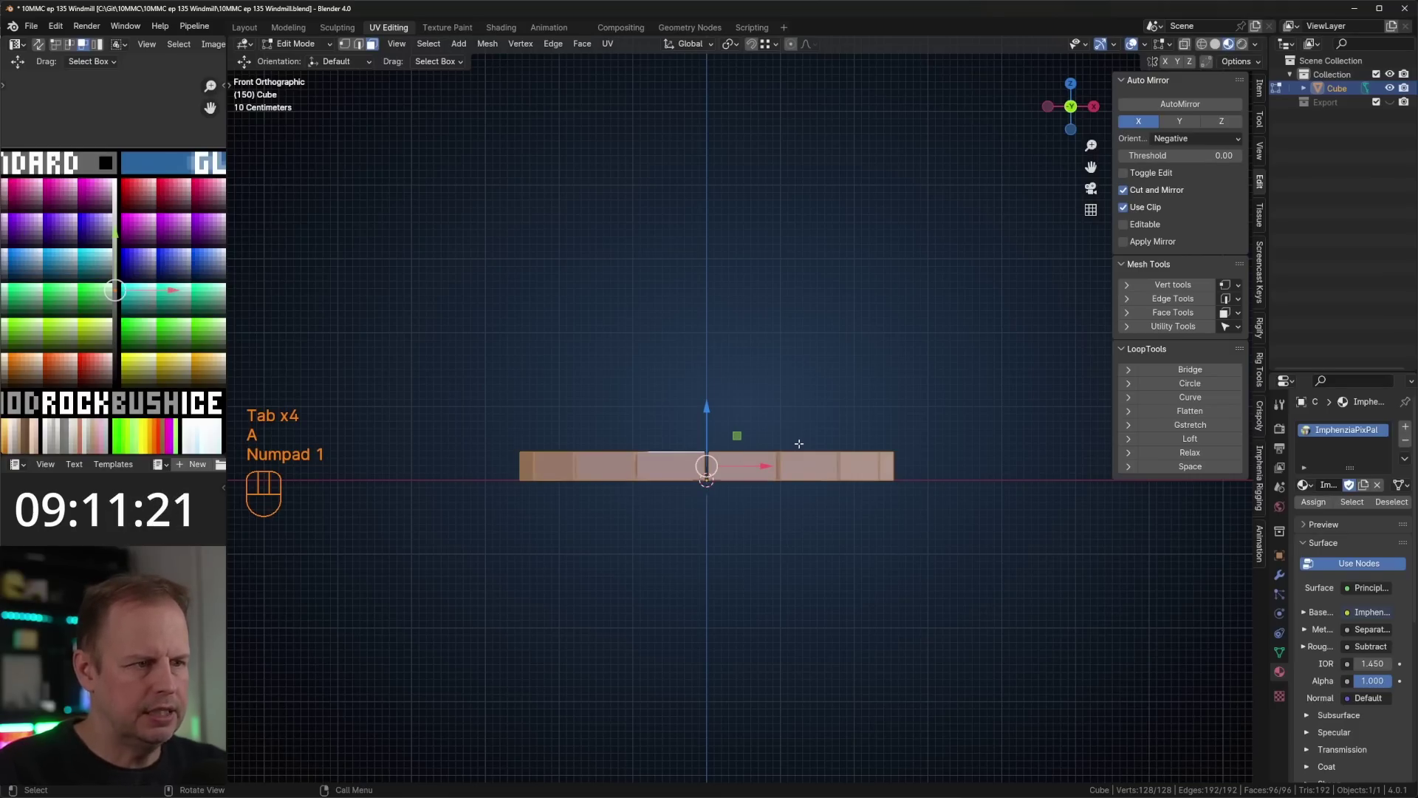
key("shift+d")
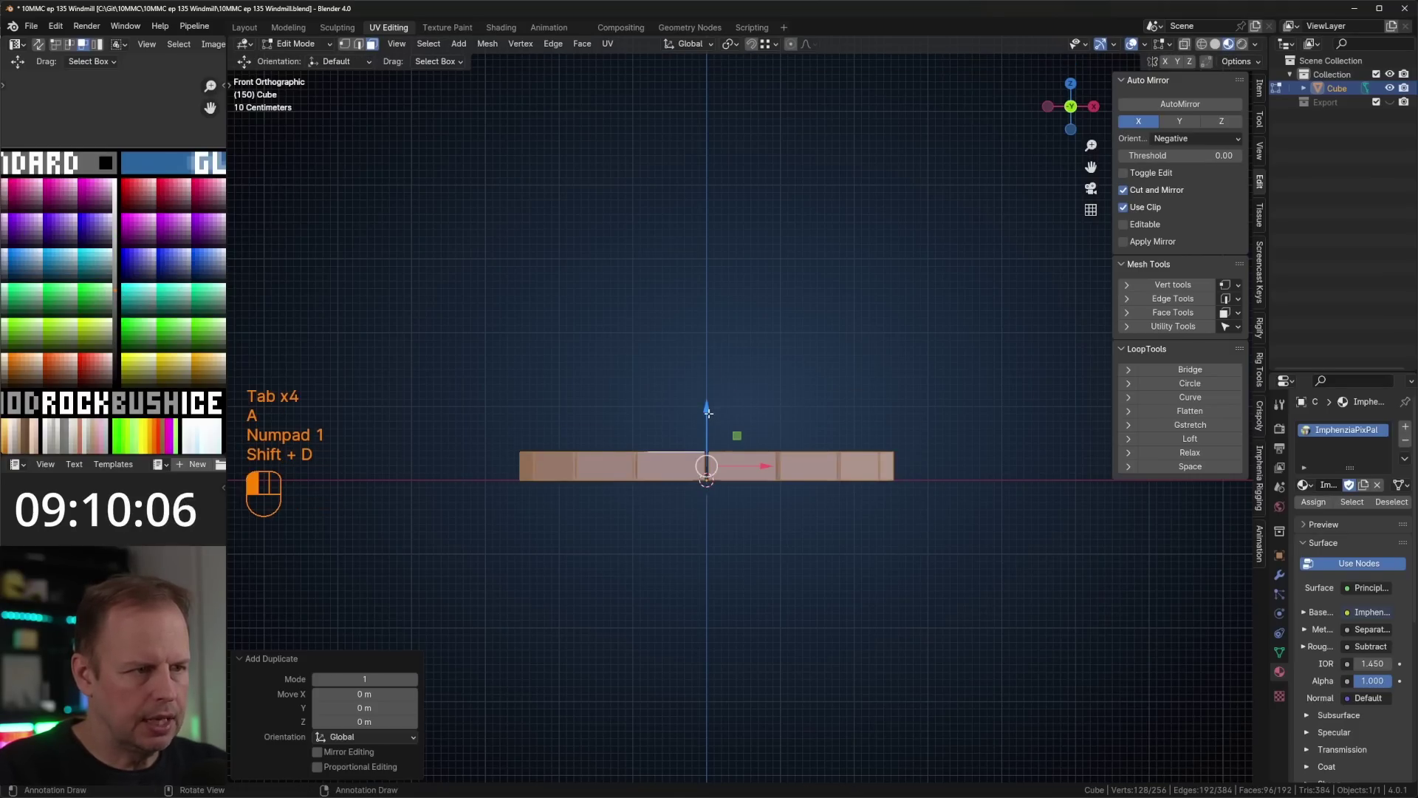
left_click_drag(708, 413, 708, 380)
middle_click_drag(835, 373, 862, 391)
- Rotate the second row about 12.7° around Z and scale it to about 0.99 without changing its height
key("r")
key("z")
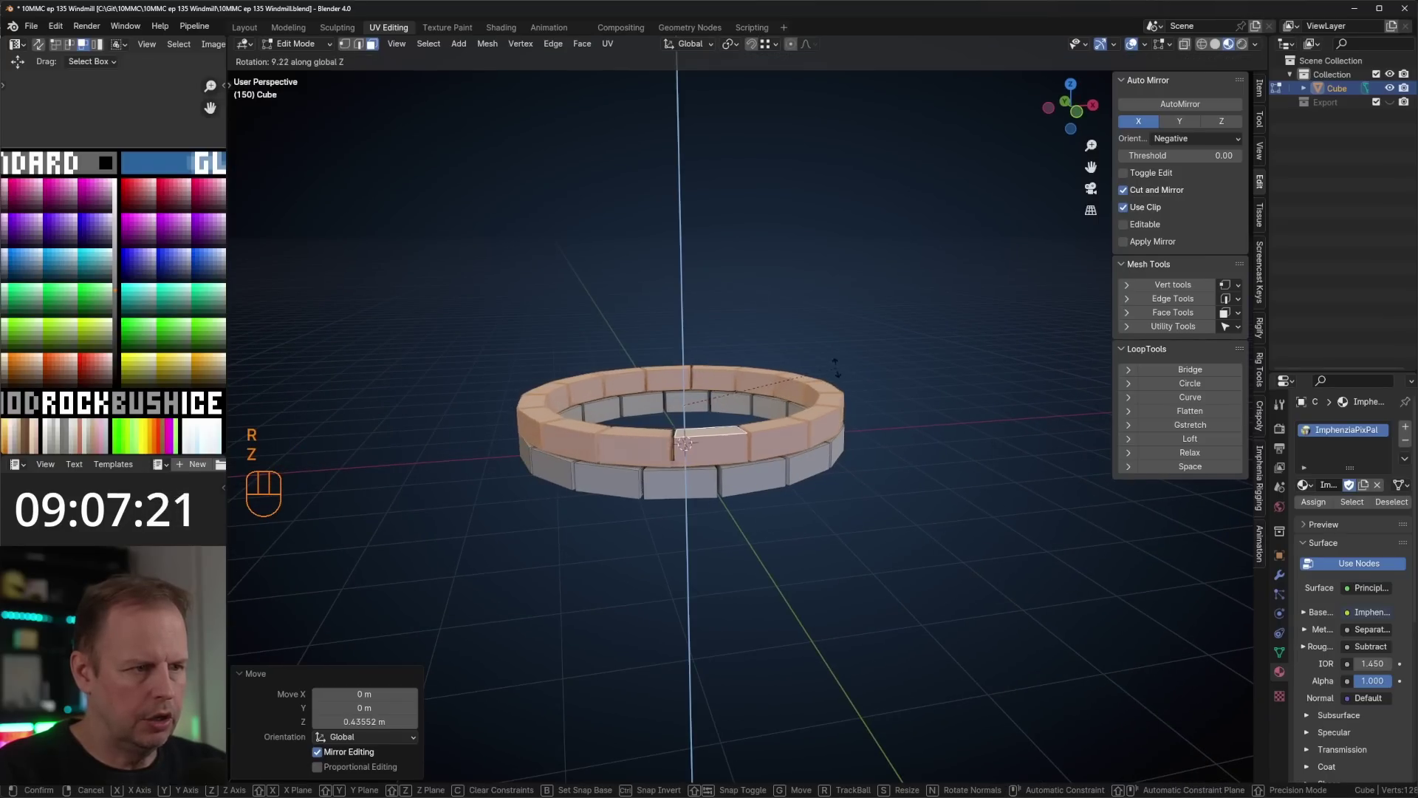
left_click(825, 361)
key("s")
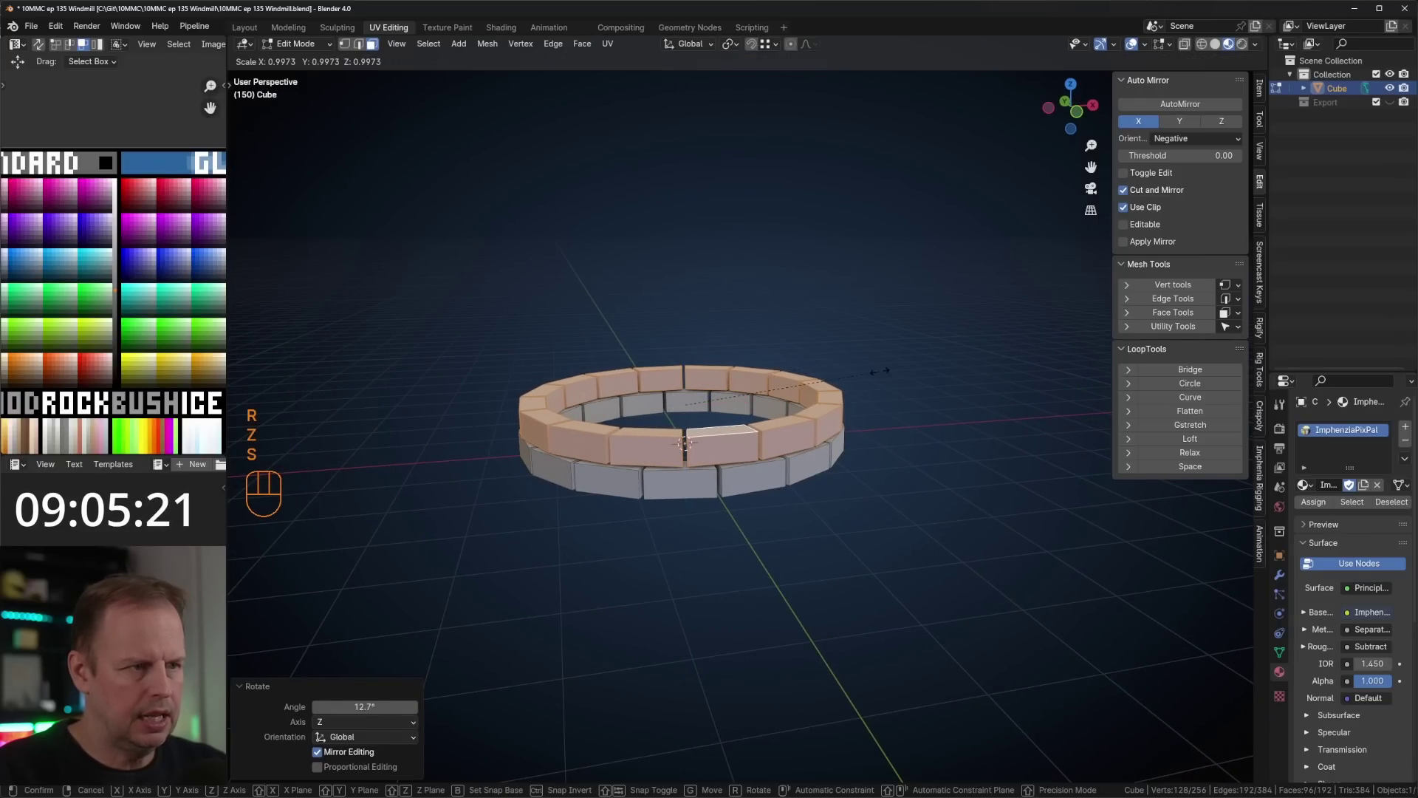
key("shift+z")
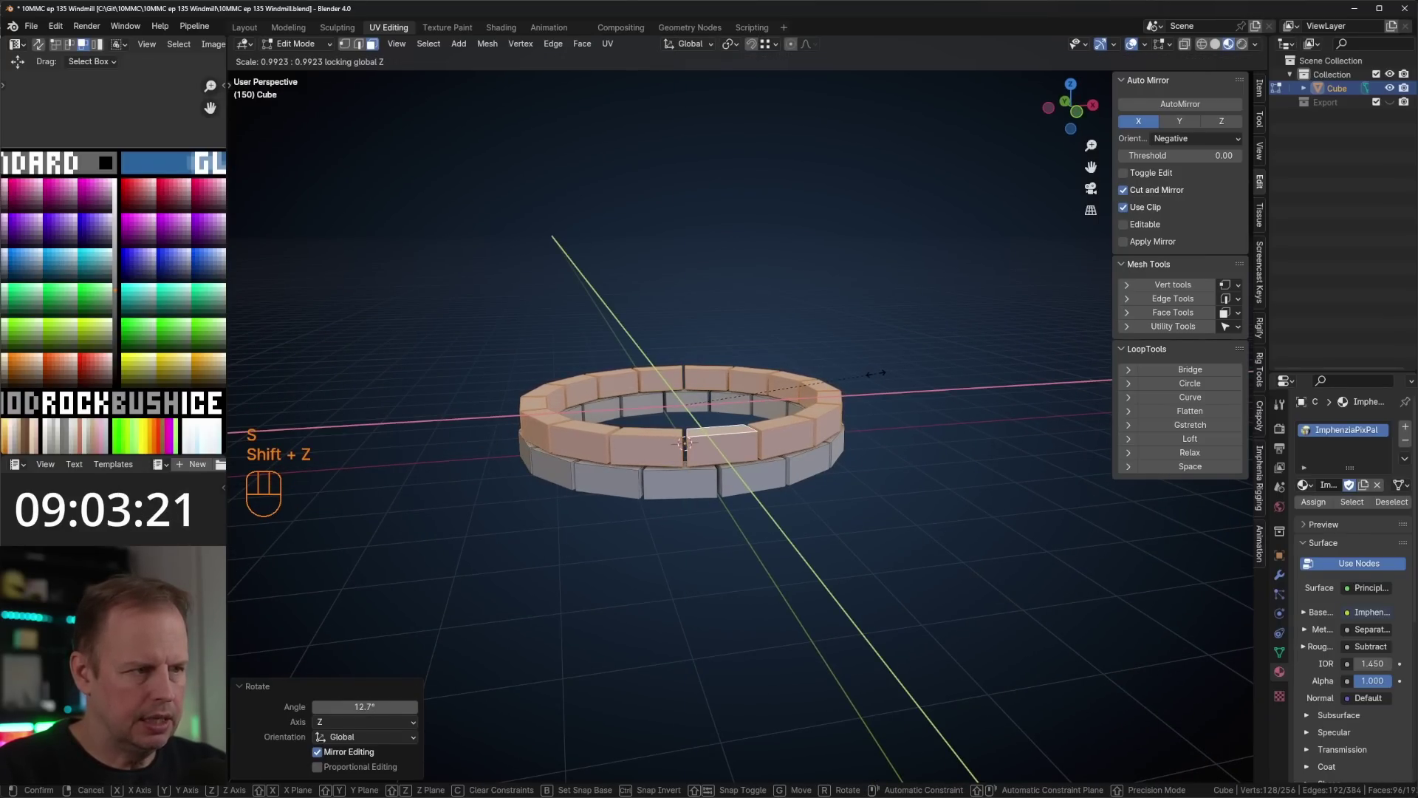
left_click(874, 374)
- Duplicate the second row and raise the copy about 0.42 m along Z as a third row
key("shift+d")
right_click(919, 373)
left_click_drag(683, 359, 683, 325)
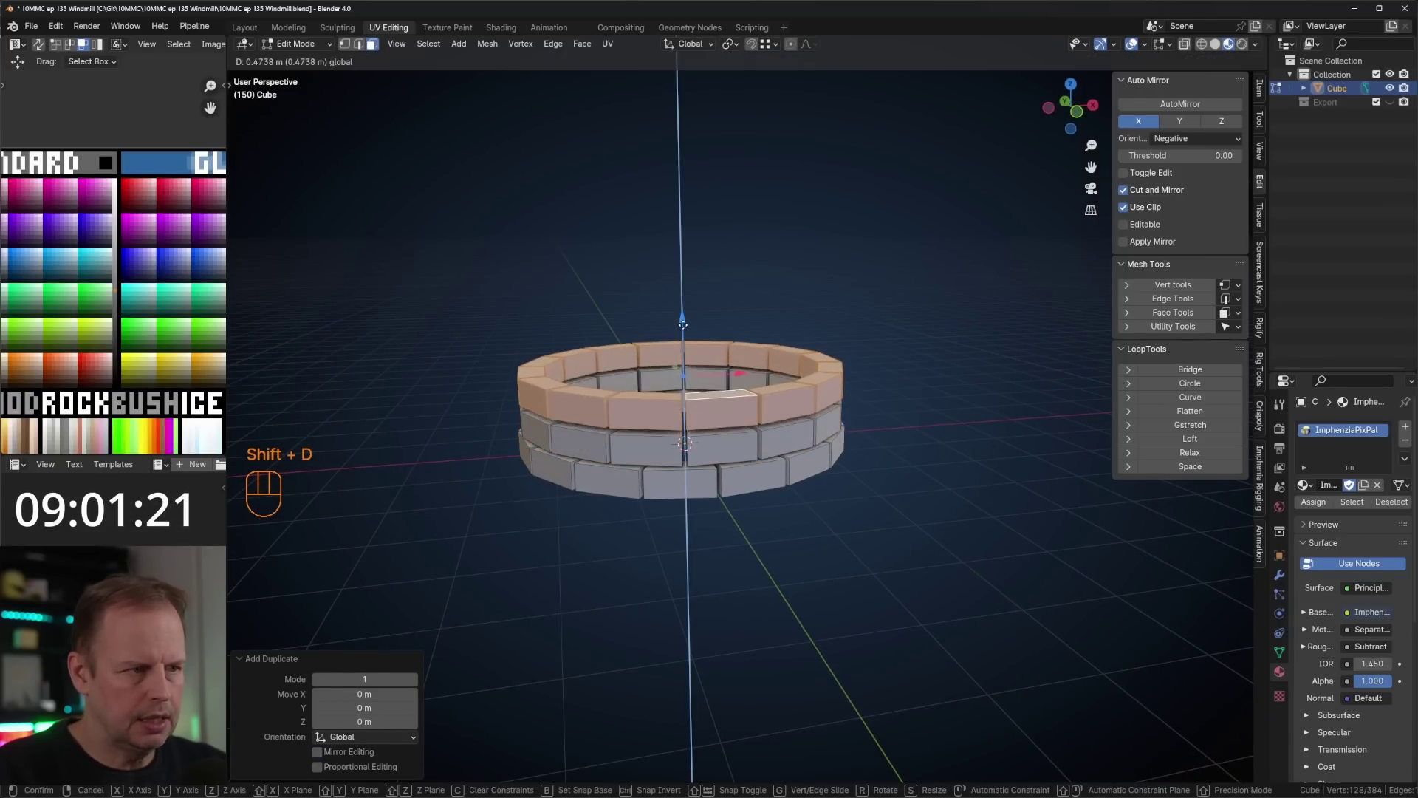
left_click(683, 331)
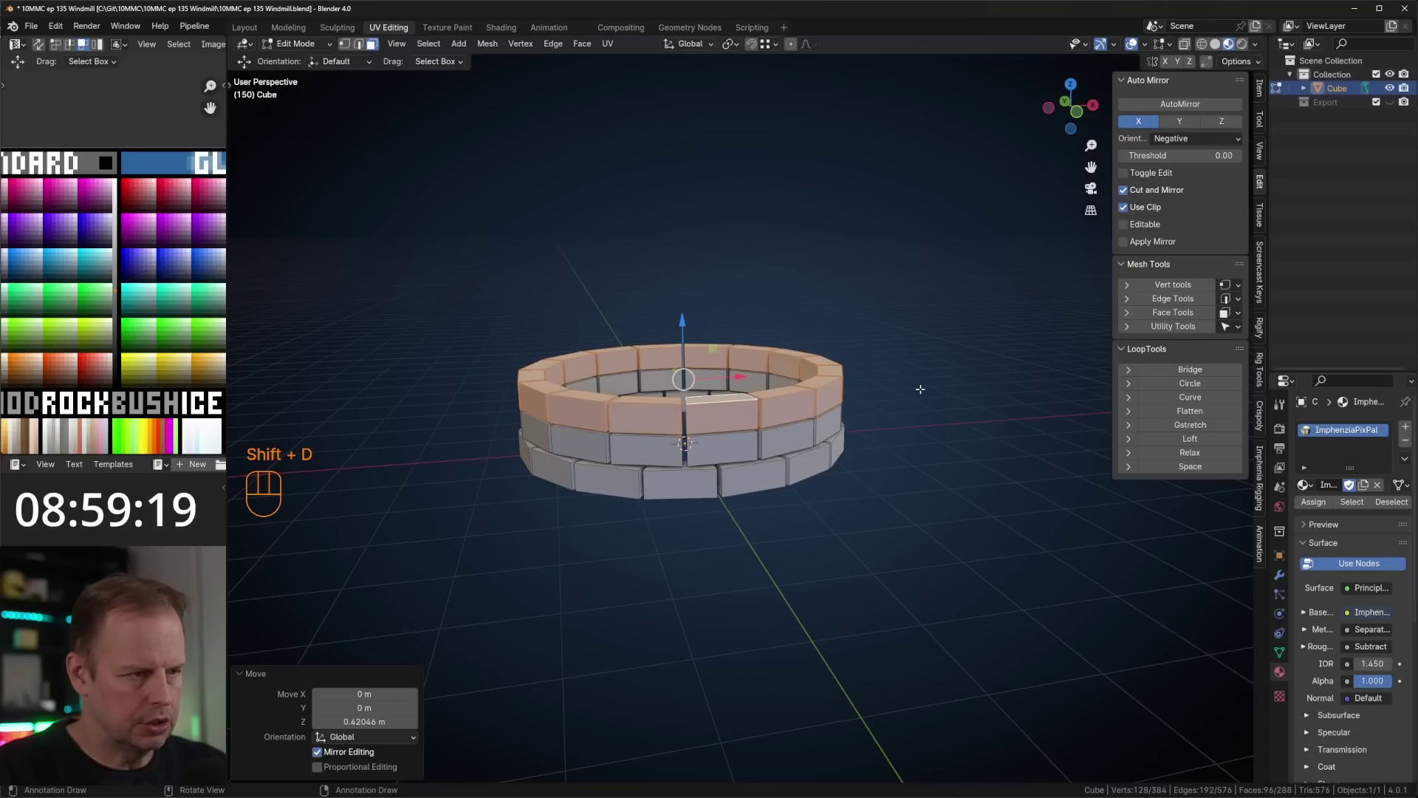
- Rotate the third row about 12° around Z and scale it slightly inward without changing its height
key("r")
key("z")
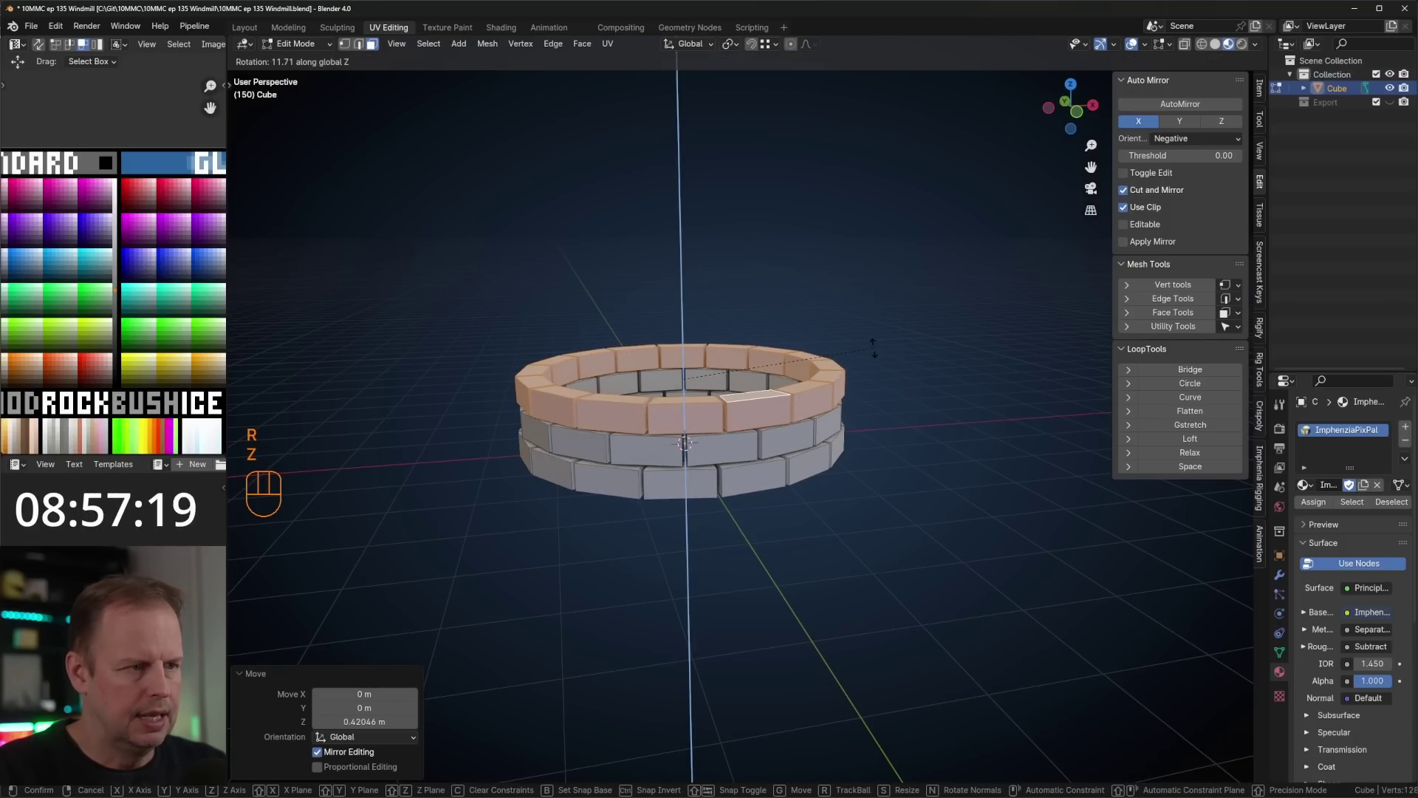
left_click(873, 344)
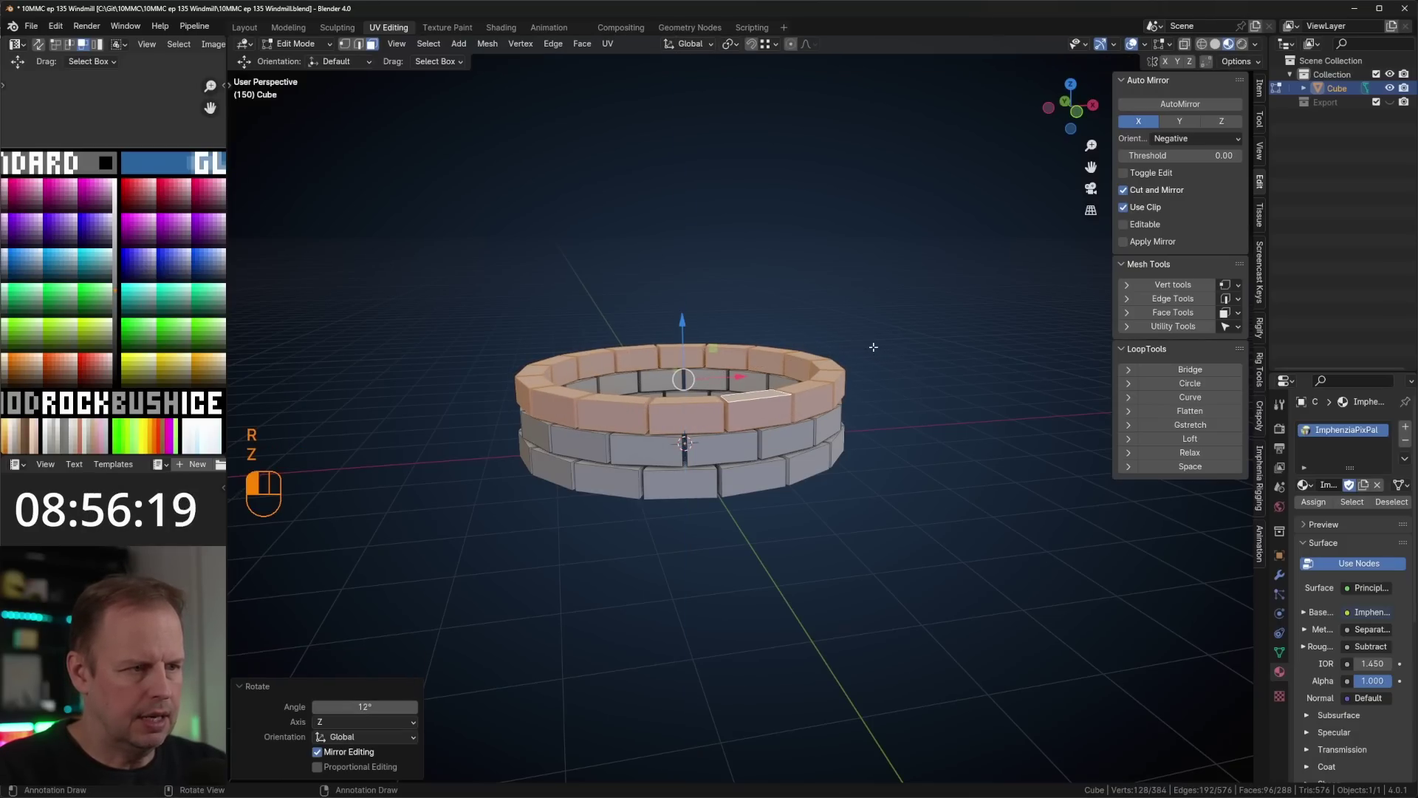
key("s")
key("shift+z")
left_click(924, 373)
- Duplicate the third row and raise the copy about 0.42 m along Z as a fourth row
key("shift+d")
right_click(812, 355)
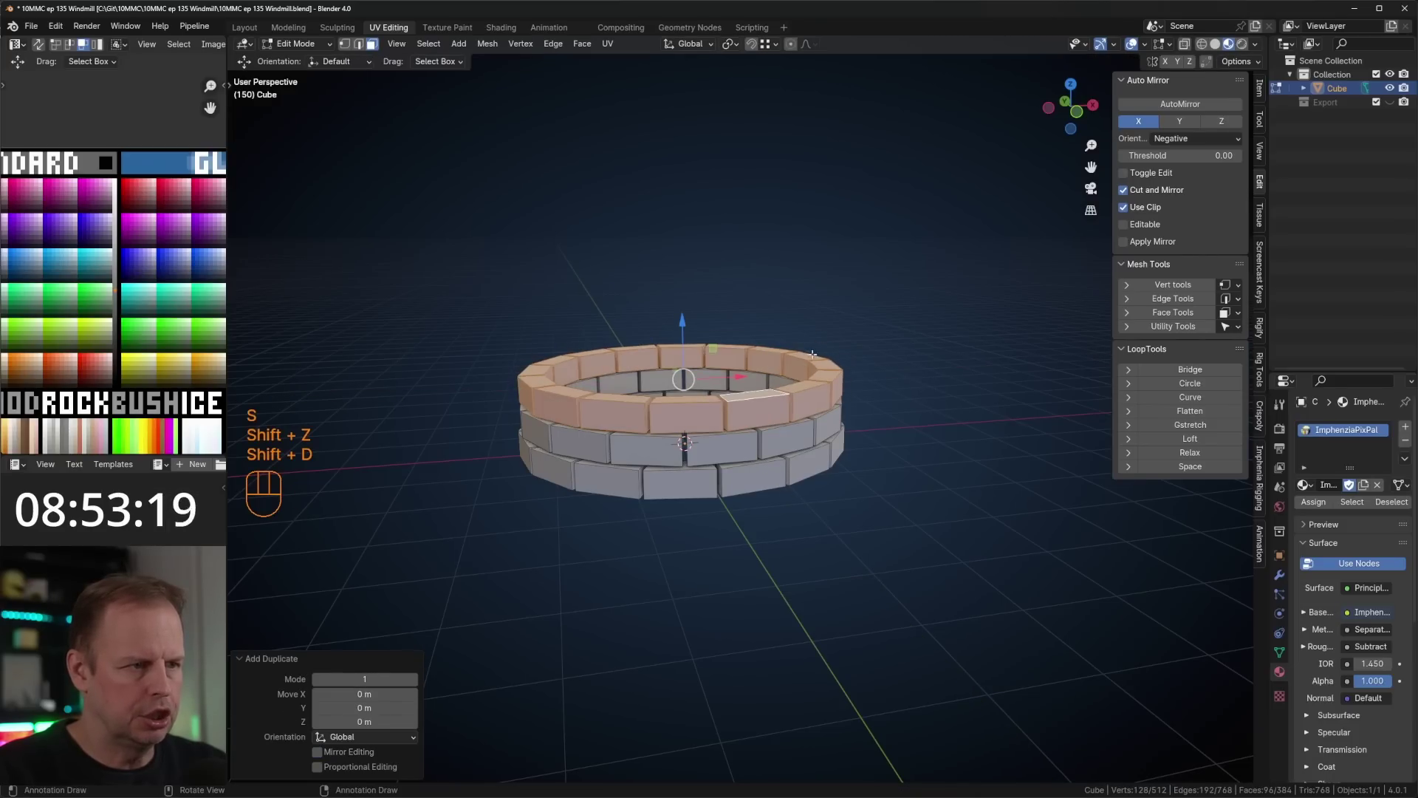
key("ctrl+z")
left_click_drag(683, 327, 684, 295)
- Rotate the fourth row about 12.2° around Z and scale it to about 0.988 in X and Y only
key("r")
key("z")
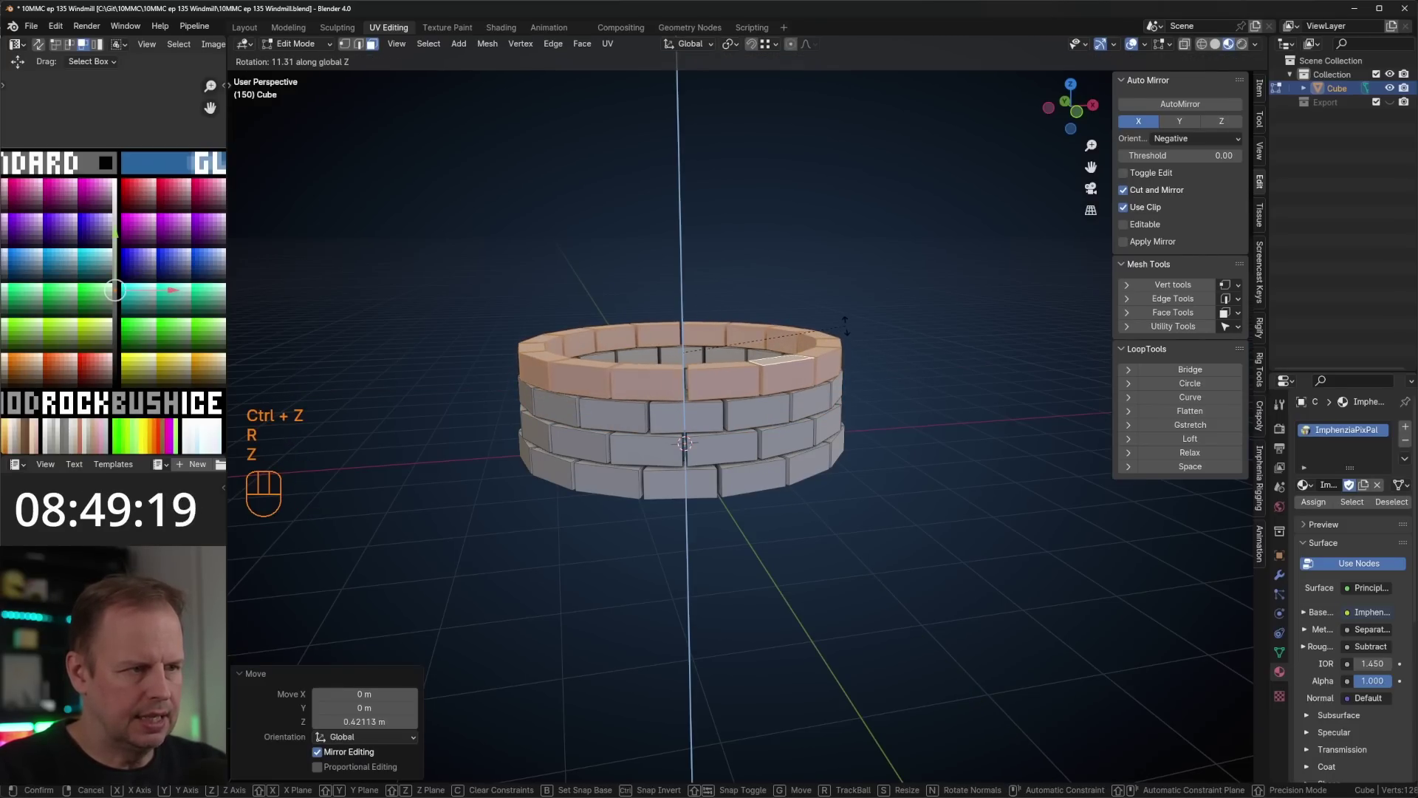
left_click(843, 322)
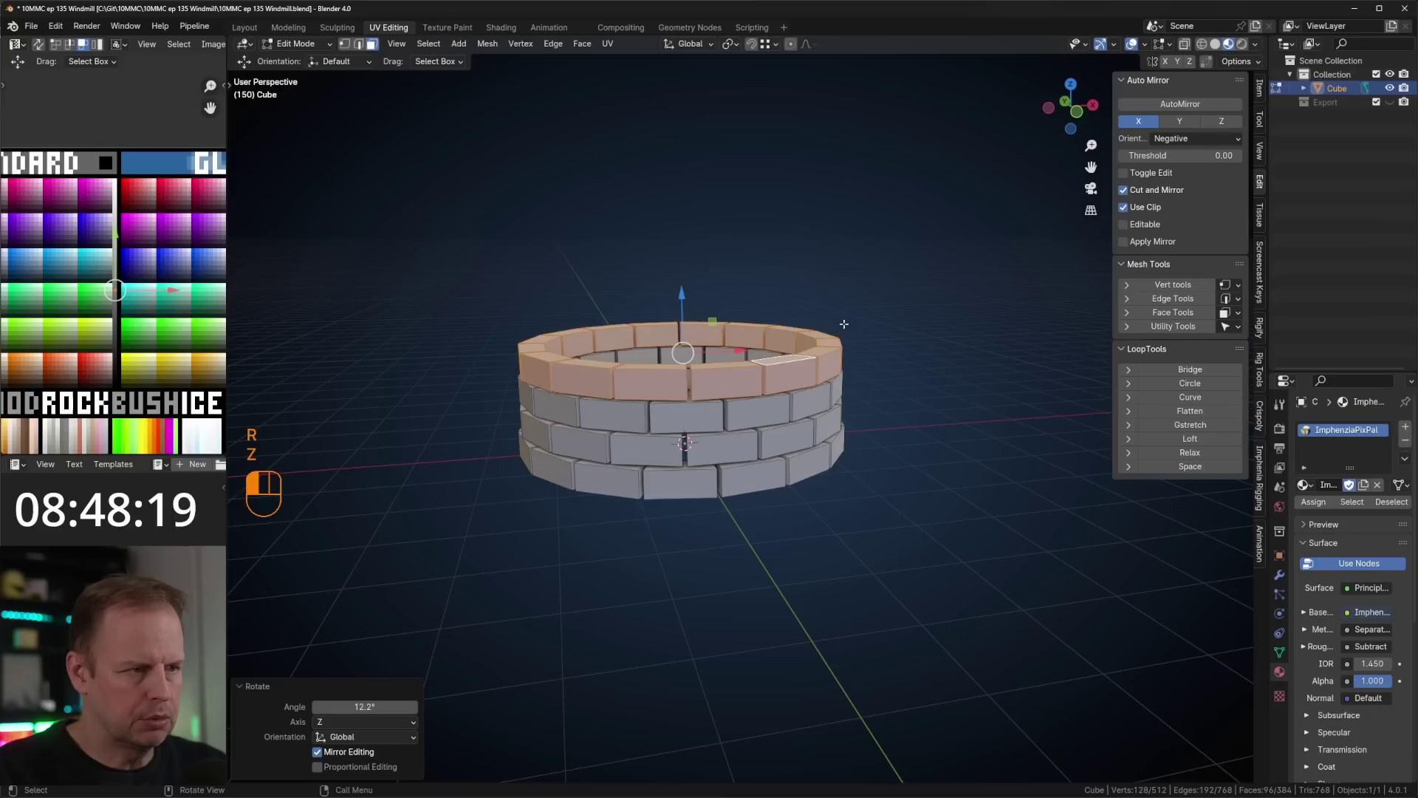
key("s")
key("shift+z")
left_click(890, 347)
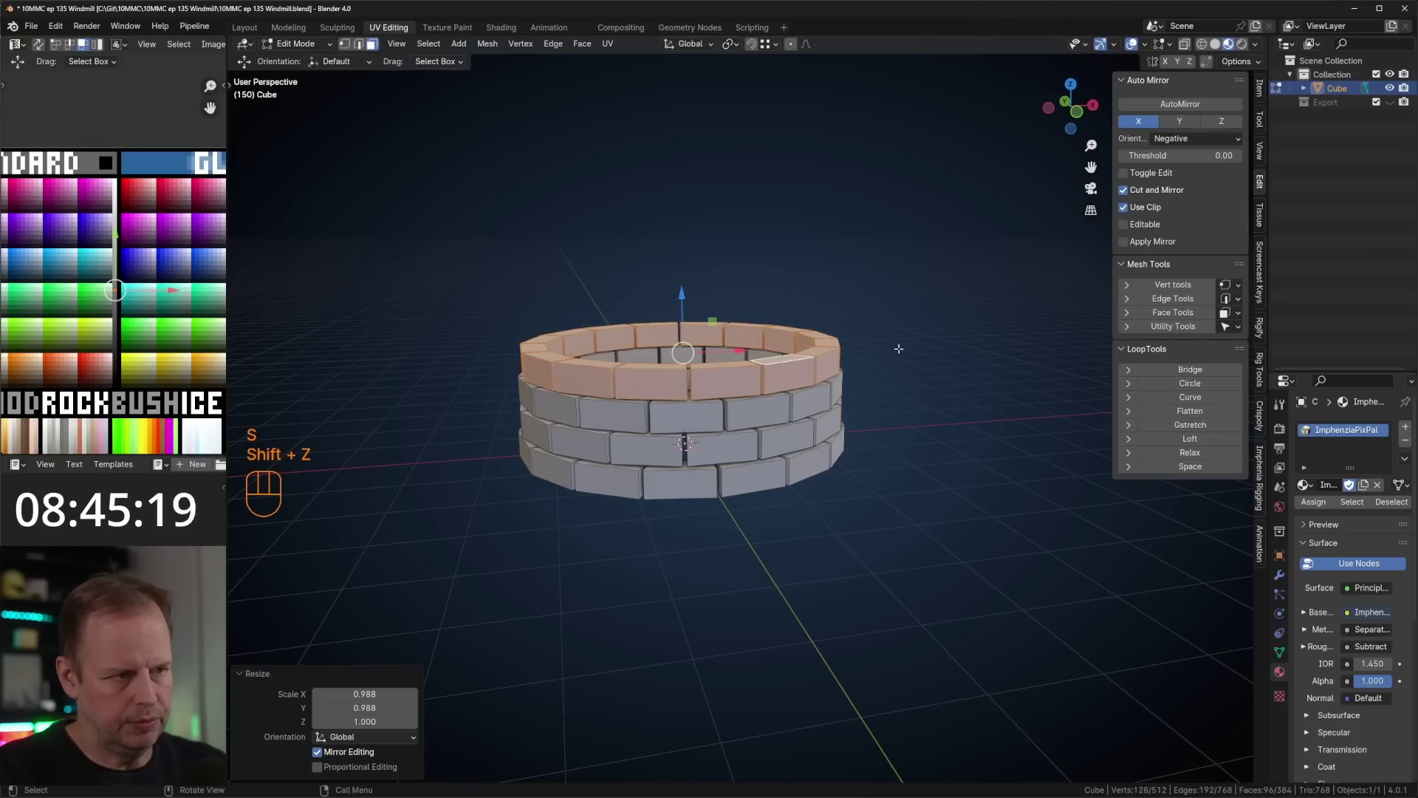
- Select five linked blocks in the lower three rows at the front of the wall and delete them for a doorway
middle_click_drag(890, 347, 814, 355)
key("KP_1")
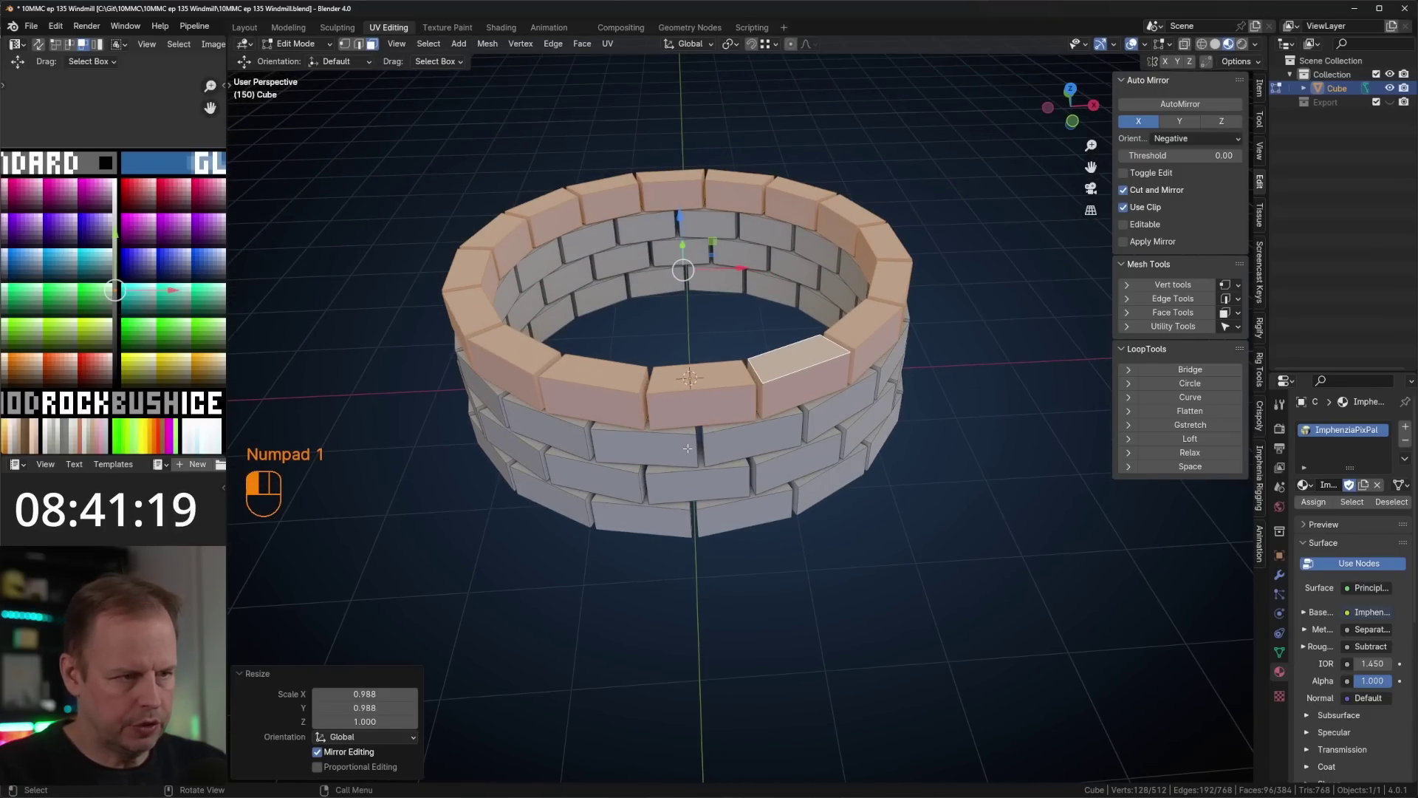
left_click(687, 449)
key("l")
key("l")
key("l")
key("l")
key("l")
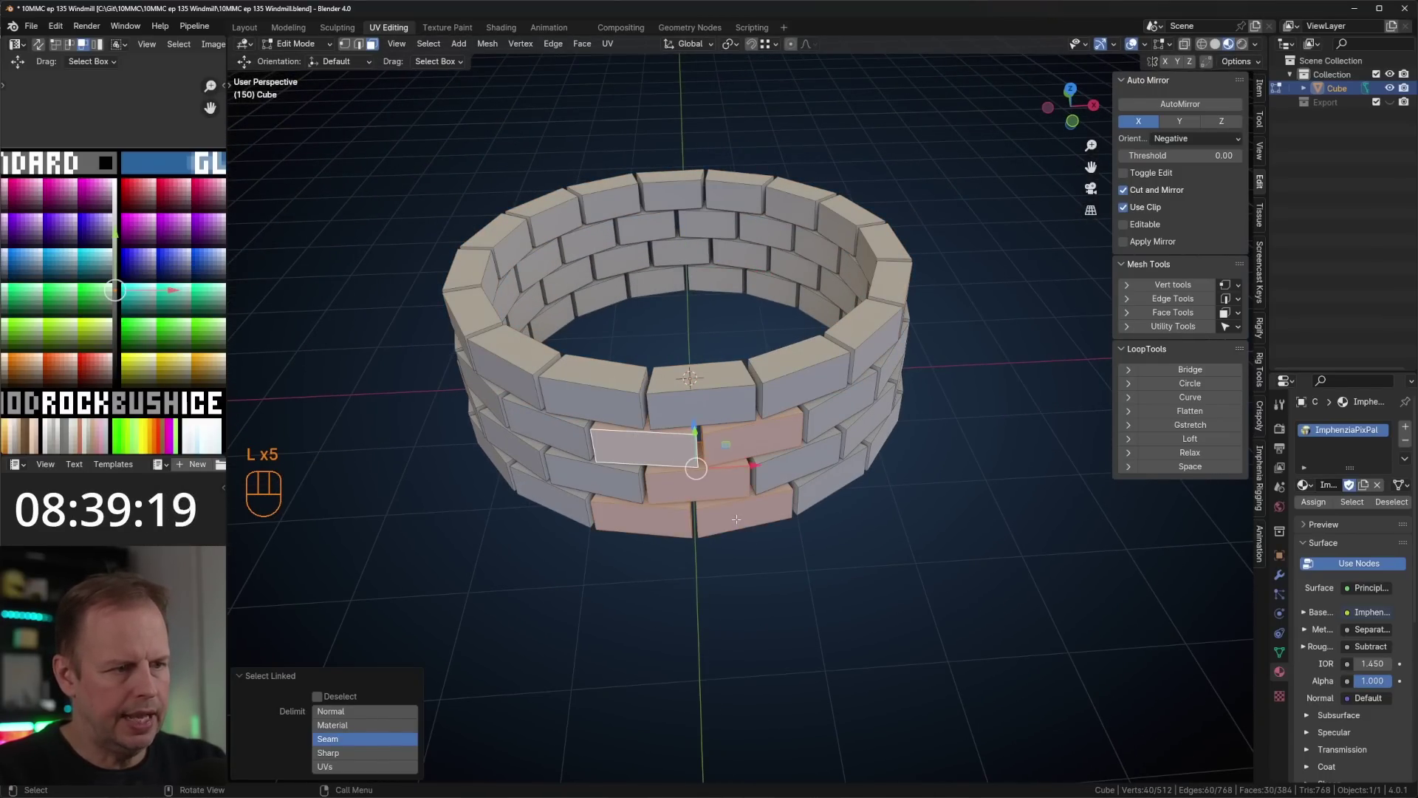
key("Delete")
left_click(716, 507)
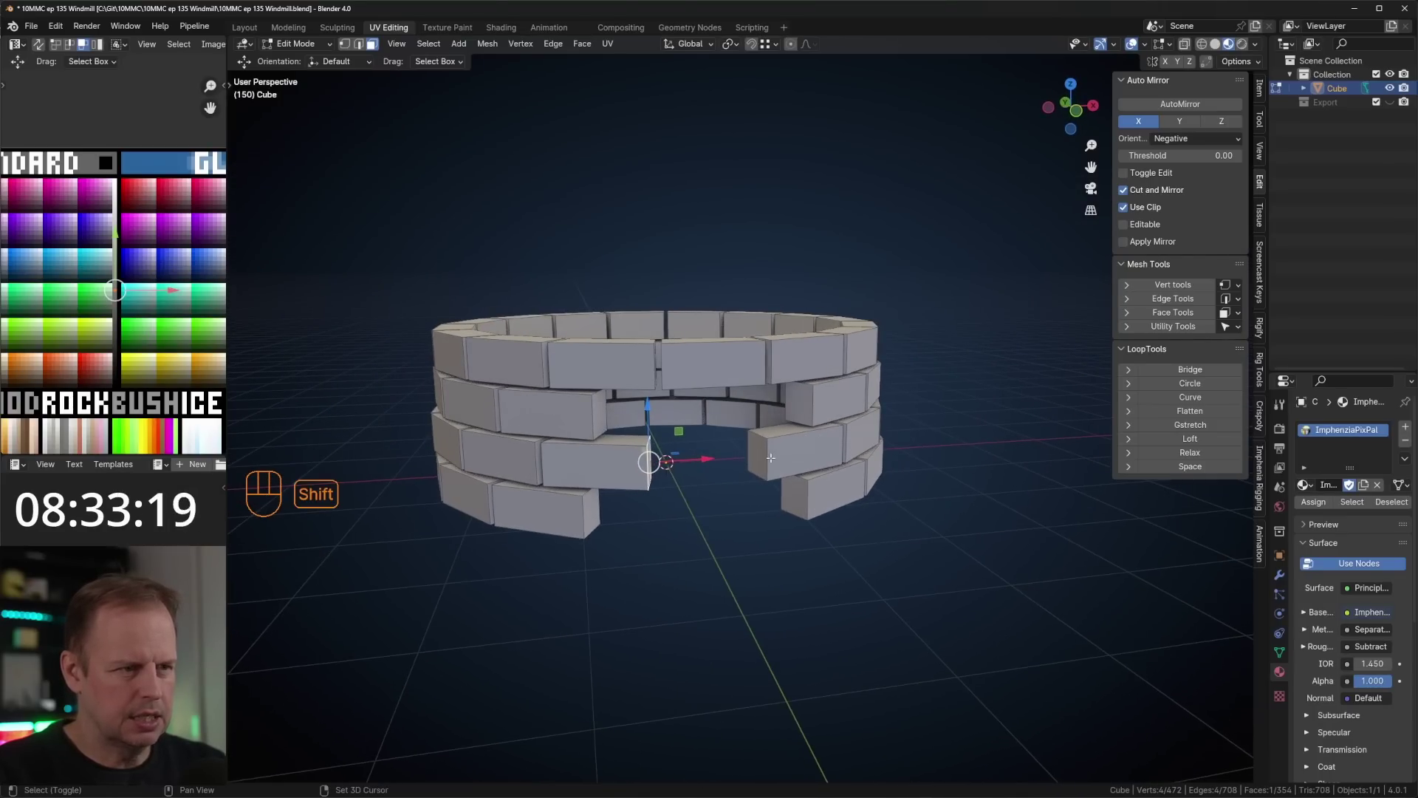
- Undo the deletion of the five doorway blocks
key("ctrl+z")
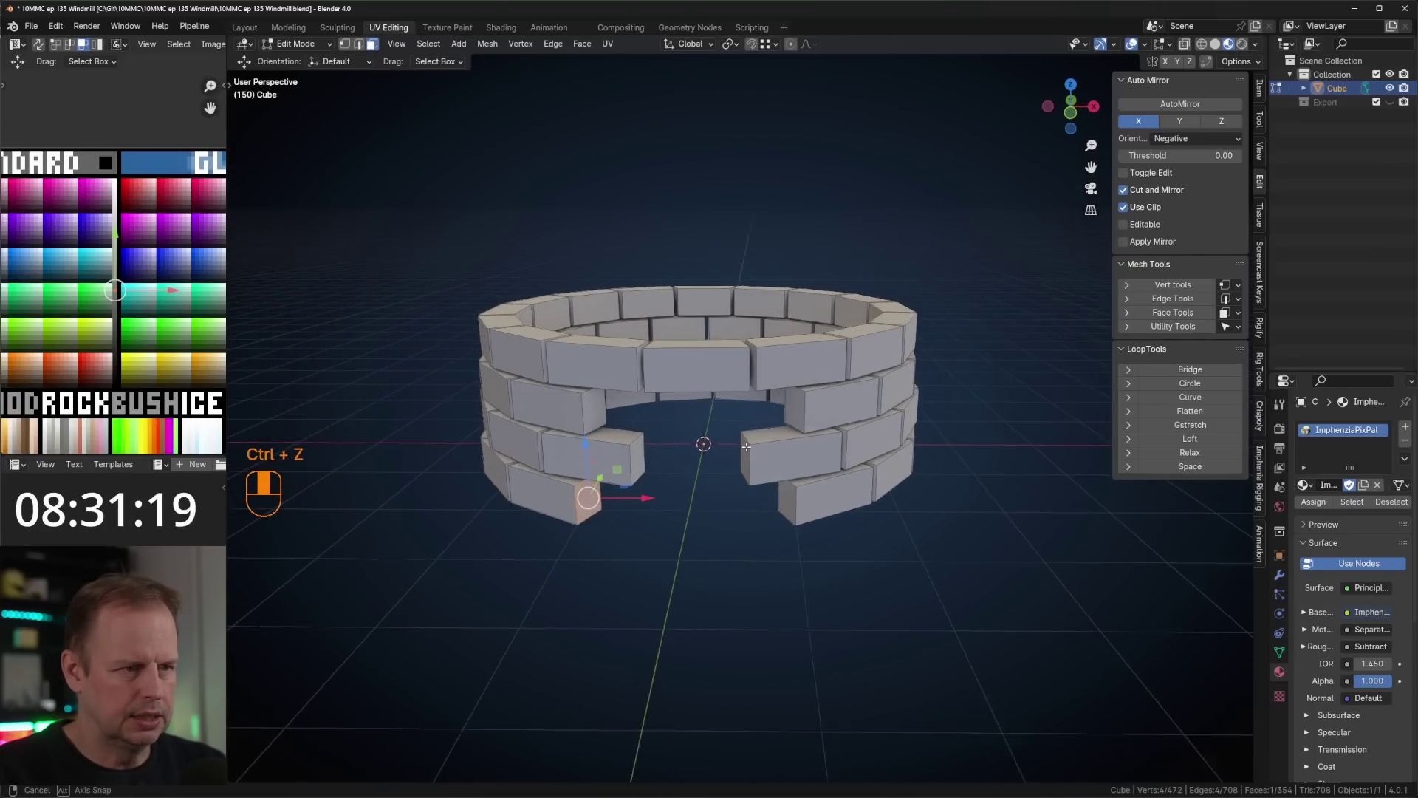
key("ctrl+z")
key("ctrl+z")
key("ctrl+z")
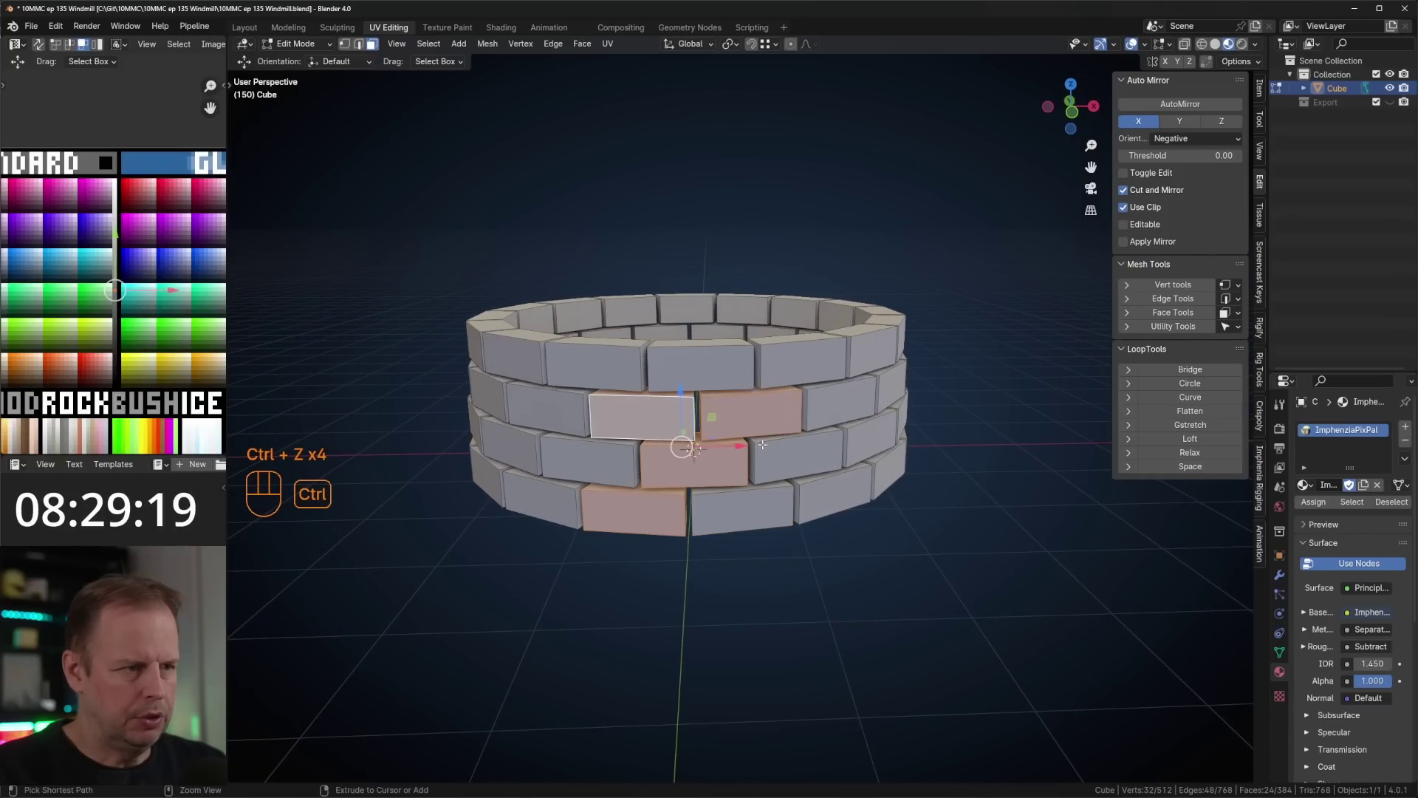
left_click(738, 510)
left_click(709, 471, "shift")
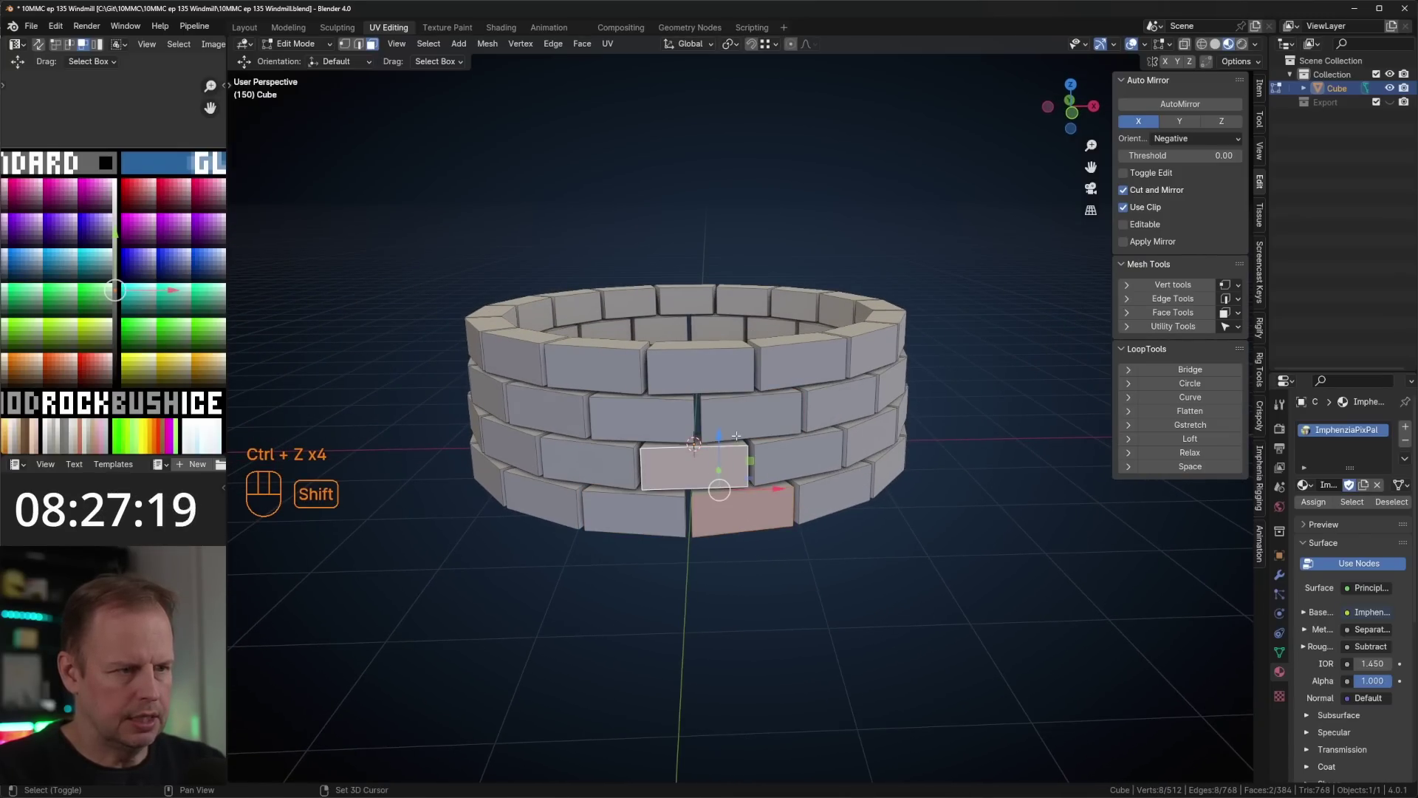
key("l")
key("l")
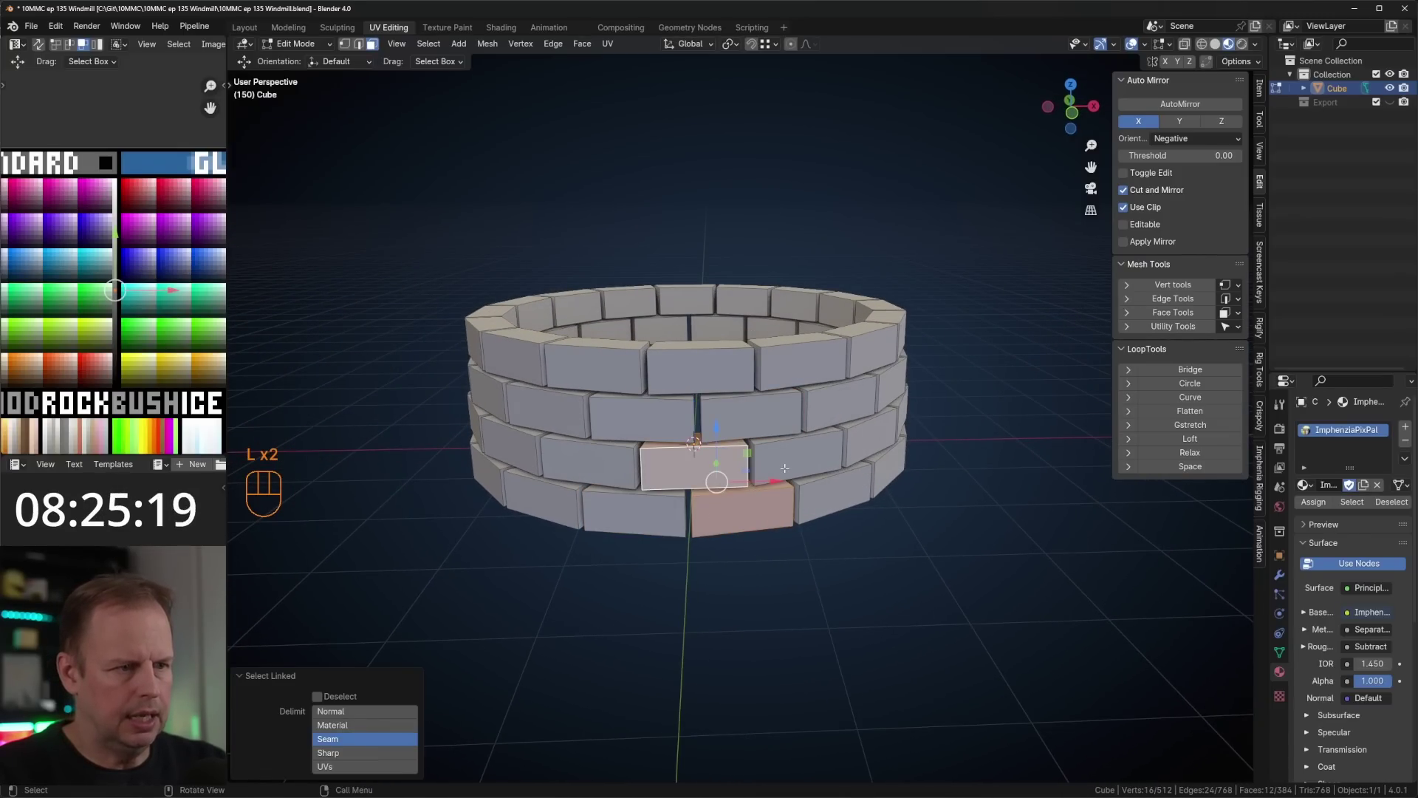
key("l")
key("l")
middle_click_drag(872, 502, 938, 515)
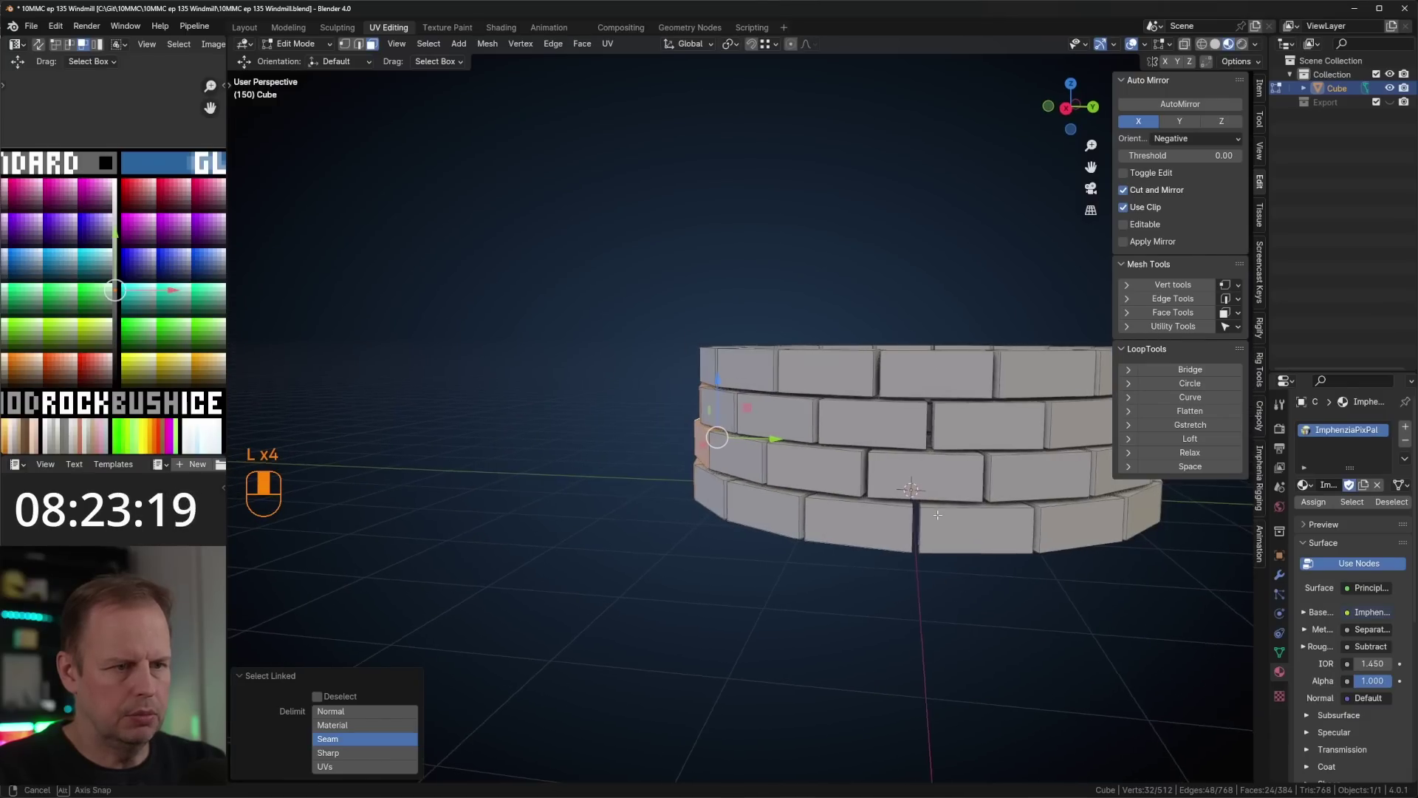
left_click(857, 523)
key("l")
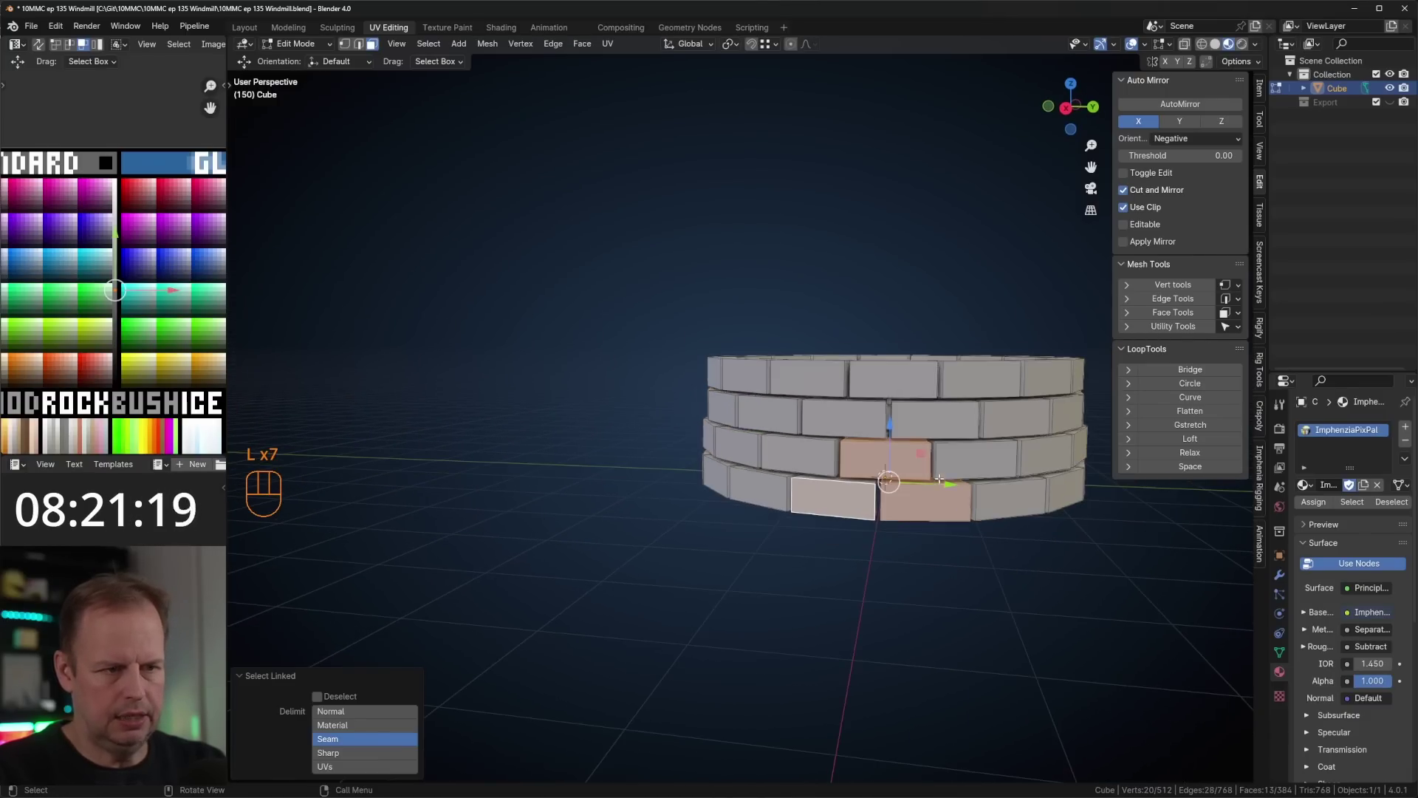
key("l")
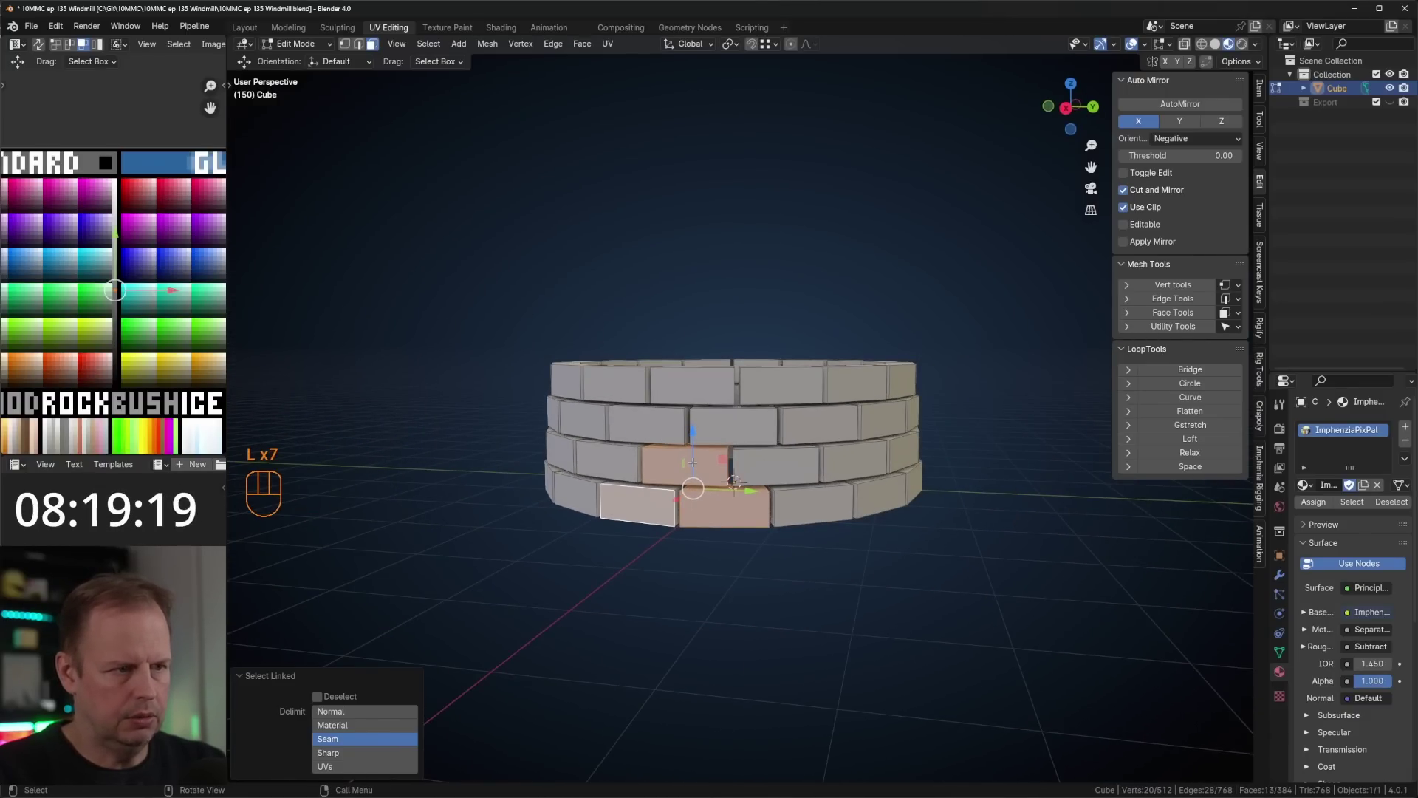
- Open a doorway by deleting four linked blocks: one in the bottom row, two in the second and one in the third
left_click(759, 494)
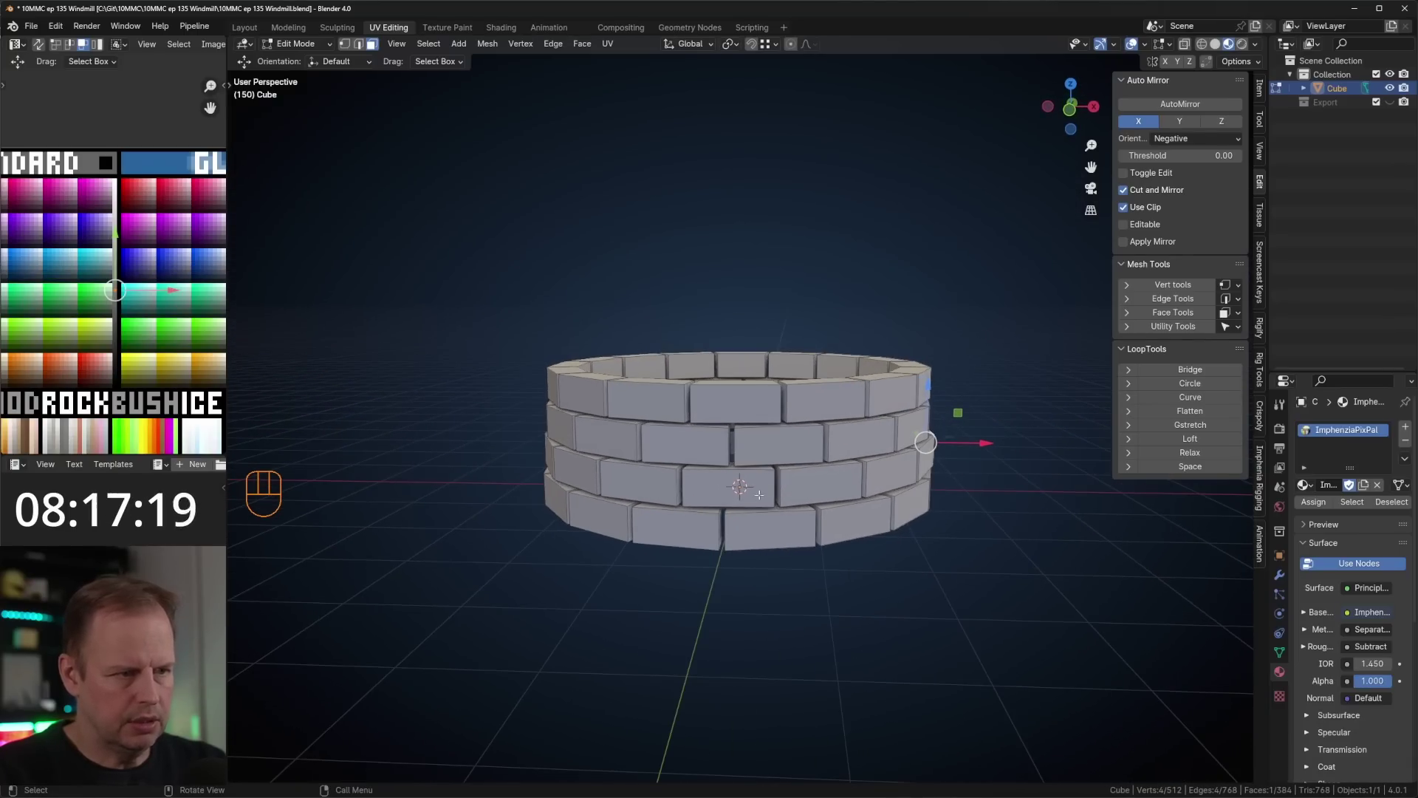
key("l")
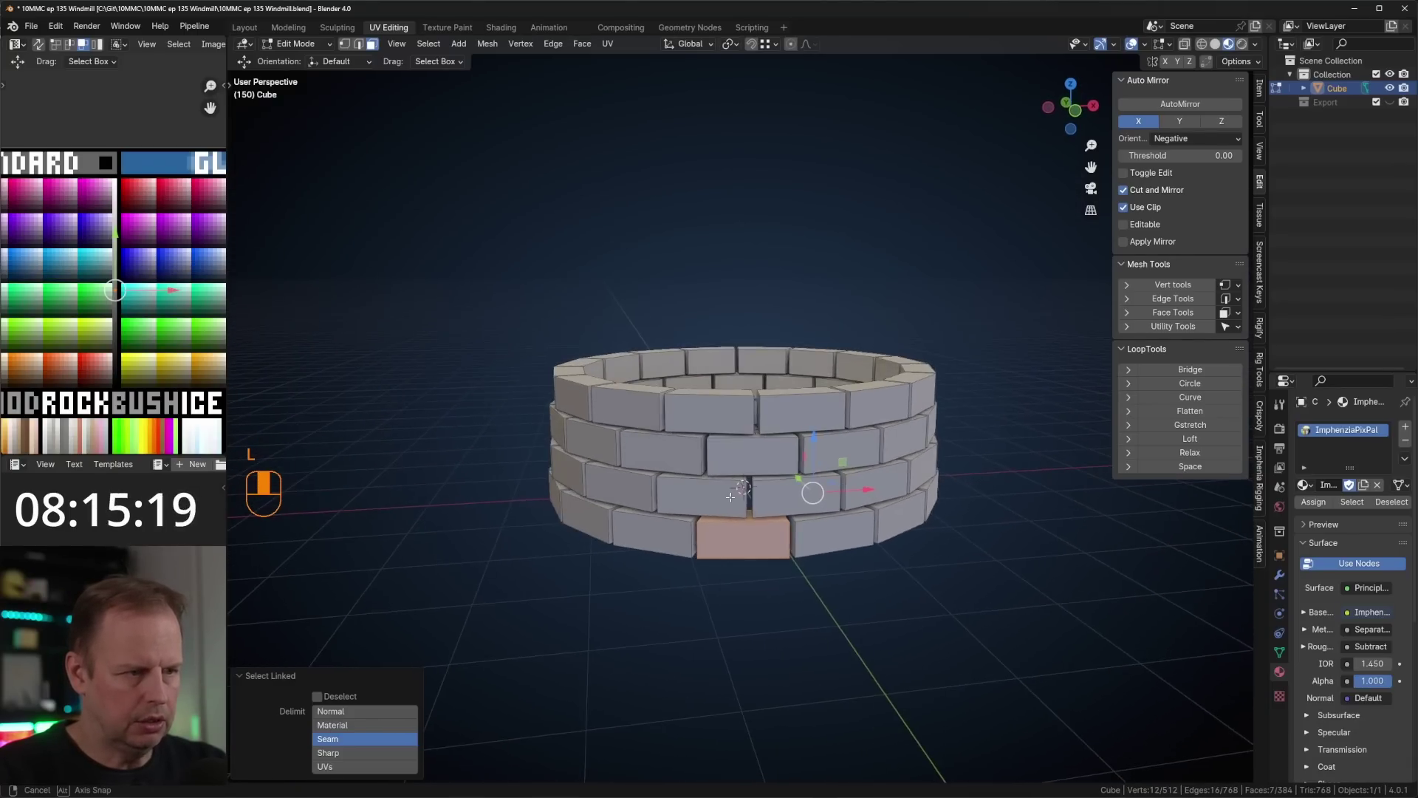
key("l")
key("l")
key("l")
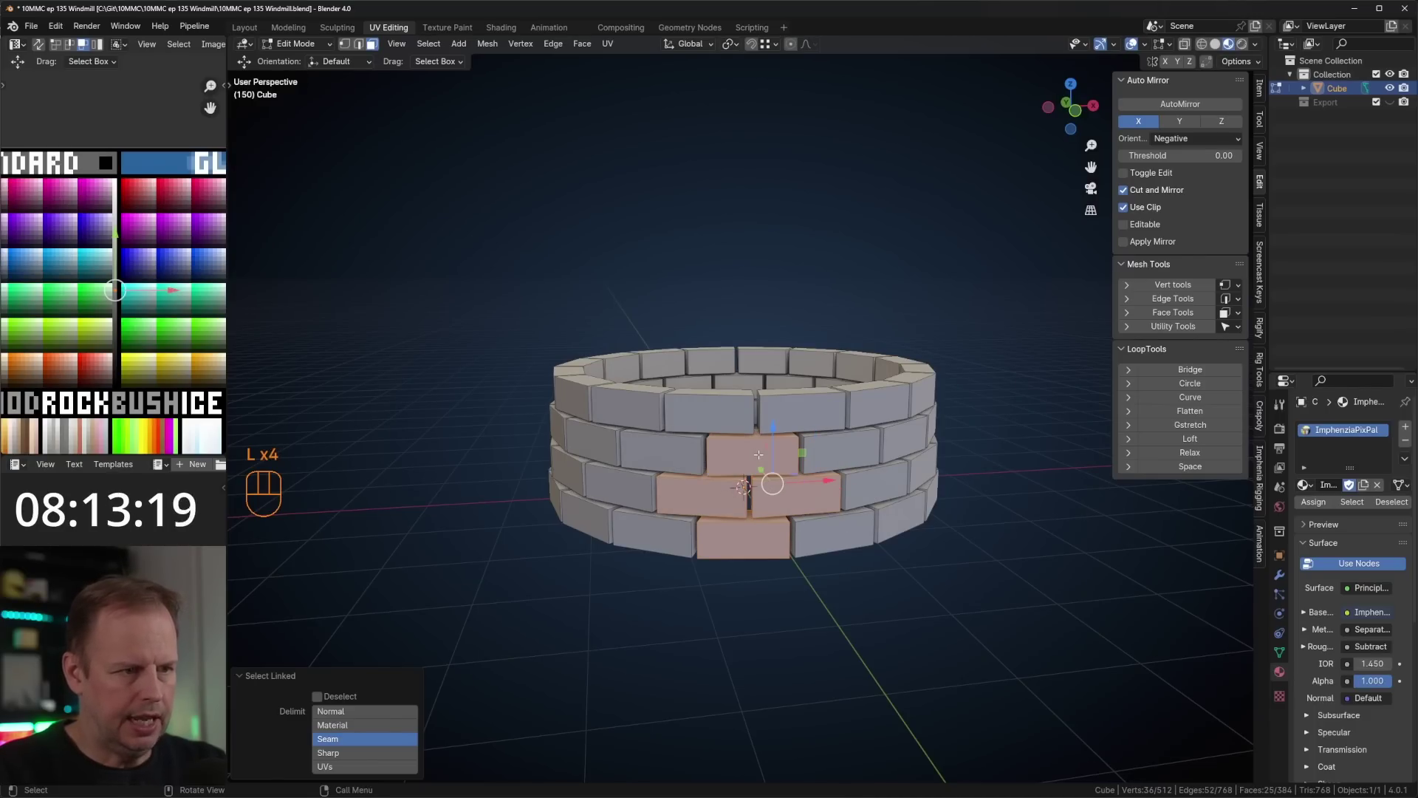
key("Delete")
left_click(758, 455)
- Try to extrude the end face of the bottom-row block beside the doorway and slide it along its edges
key("3")
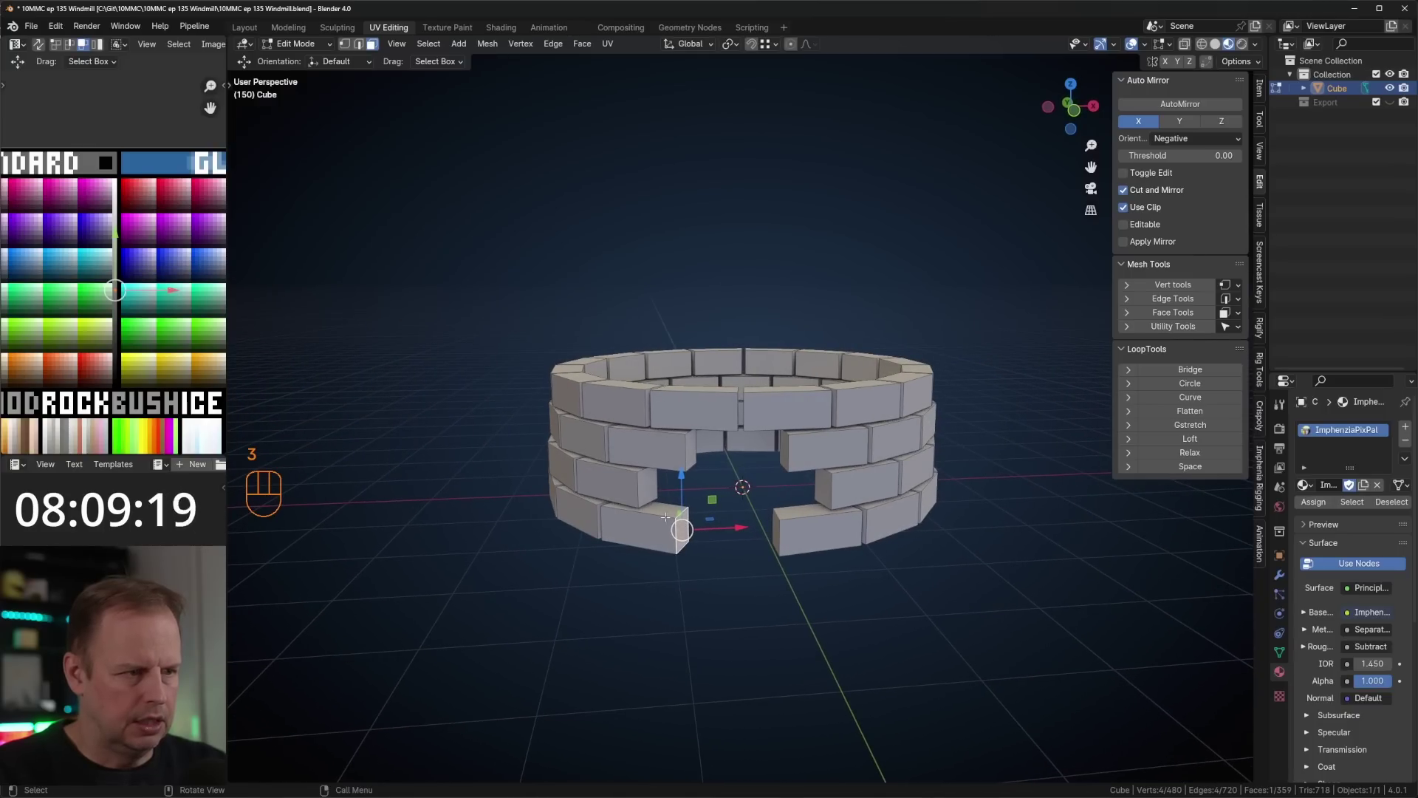
key("e")
key("g")
key("g")
right_click(672, 528)
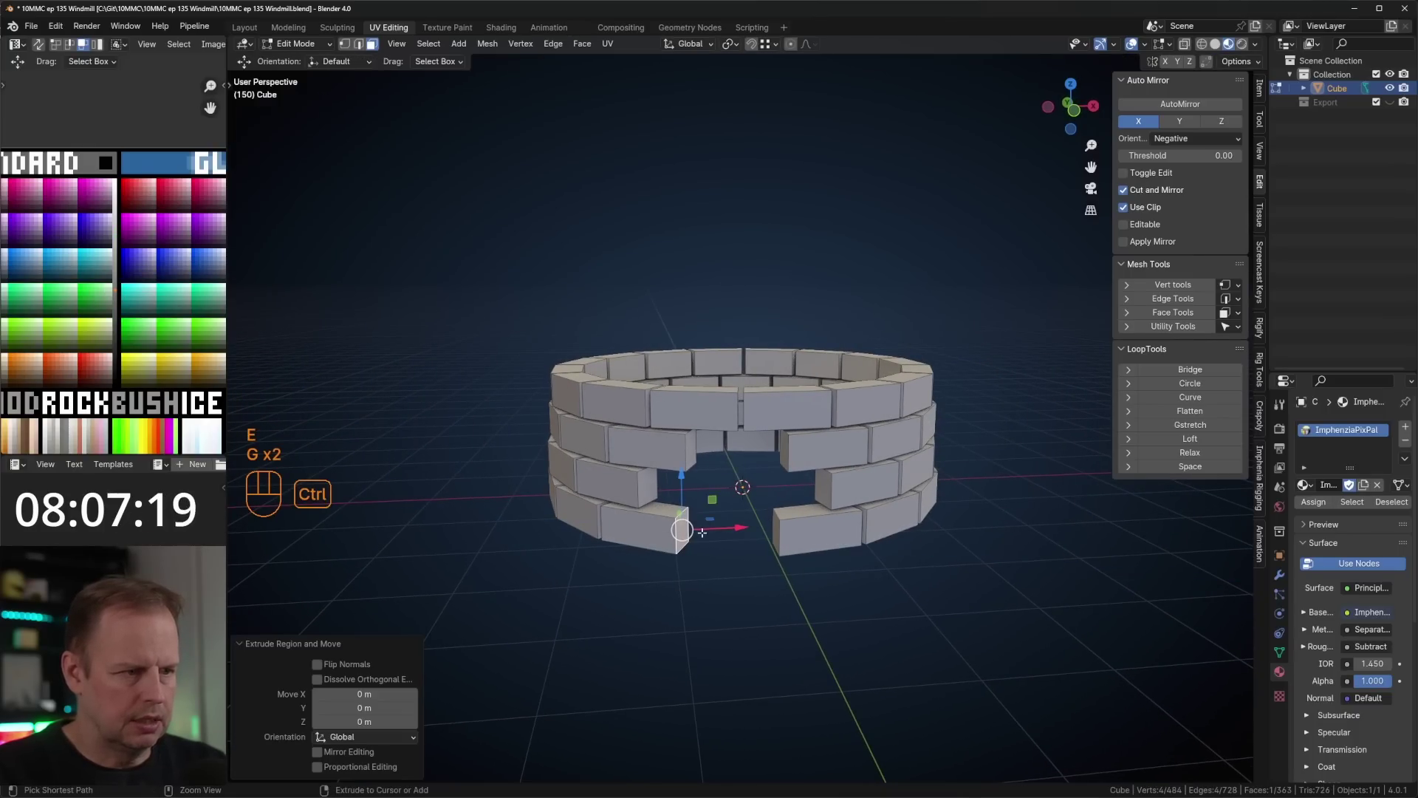
- Undo the end-face extrusion and try sliding the existing end face of the bottom-row block beside the doorway along its edges
key("ctrl+z")
key("g")
key("g")
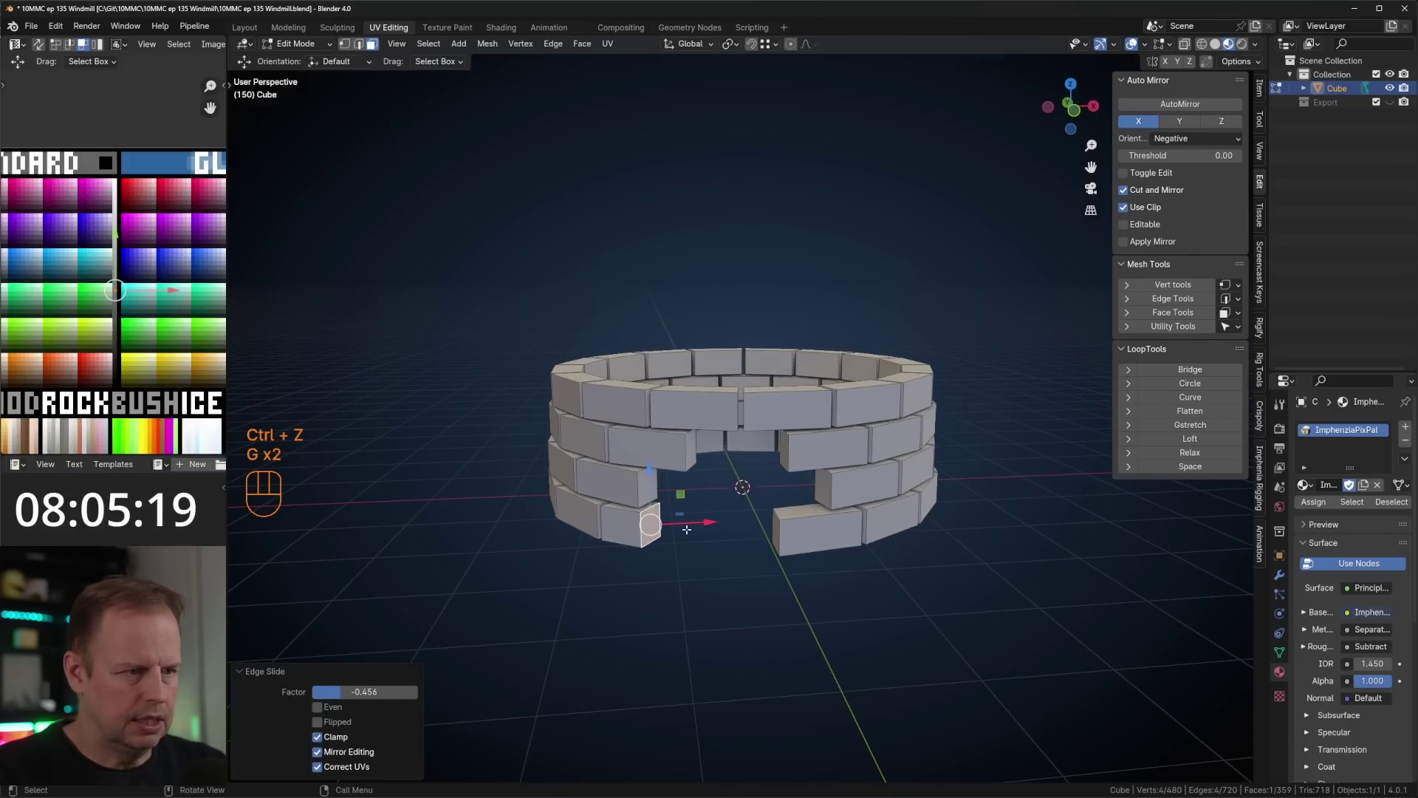
- Undo the end-face slide and the deletion of the four doorway blocks
key("ctrl+z")
key("ctrl+z")
key("ctrl+z")
middle_click_drag(766, 531, 788, 524)
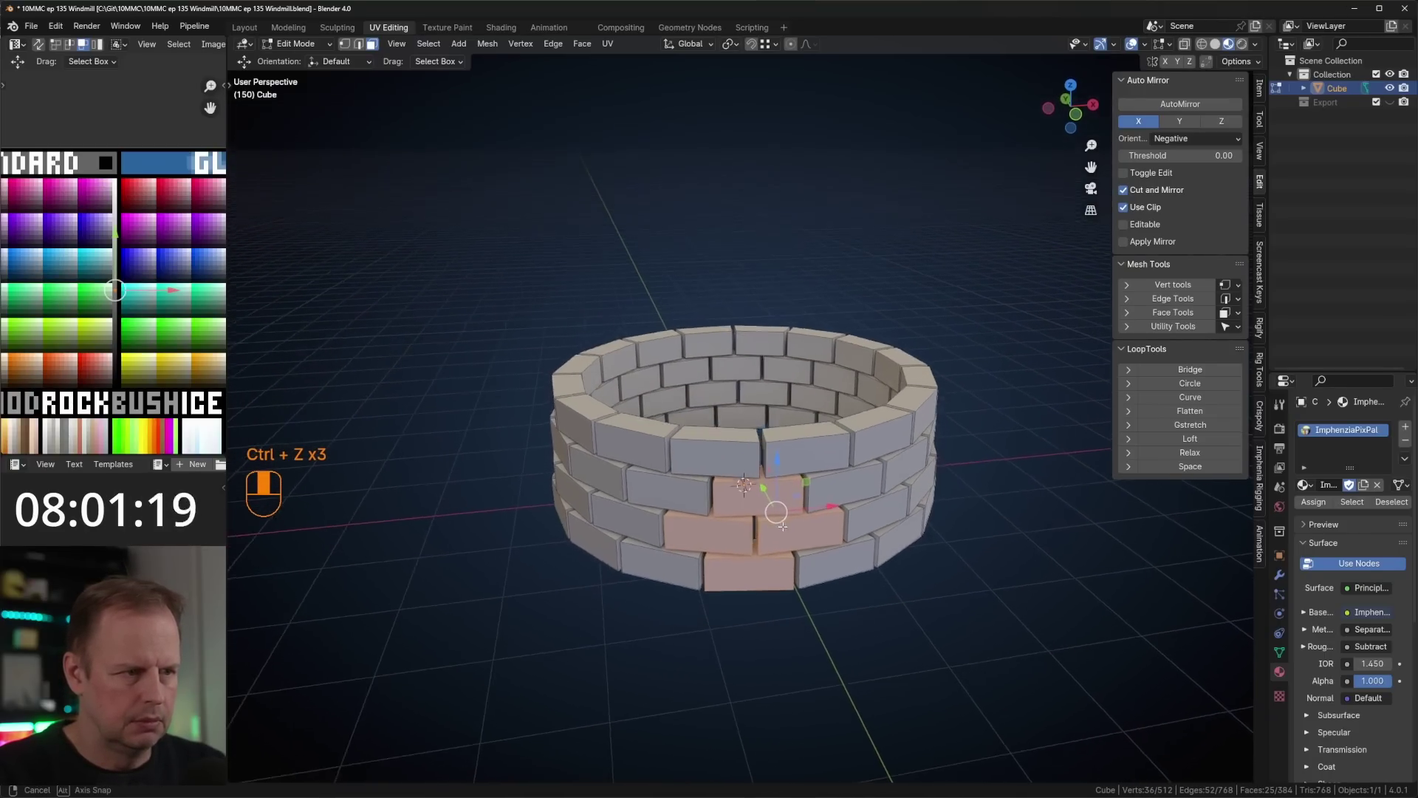
- Delete two linked blocks at the front of the wall: one in the bottom row and one in the third row
left_click(822, 532)
left_click(745, 514)
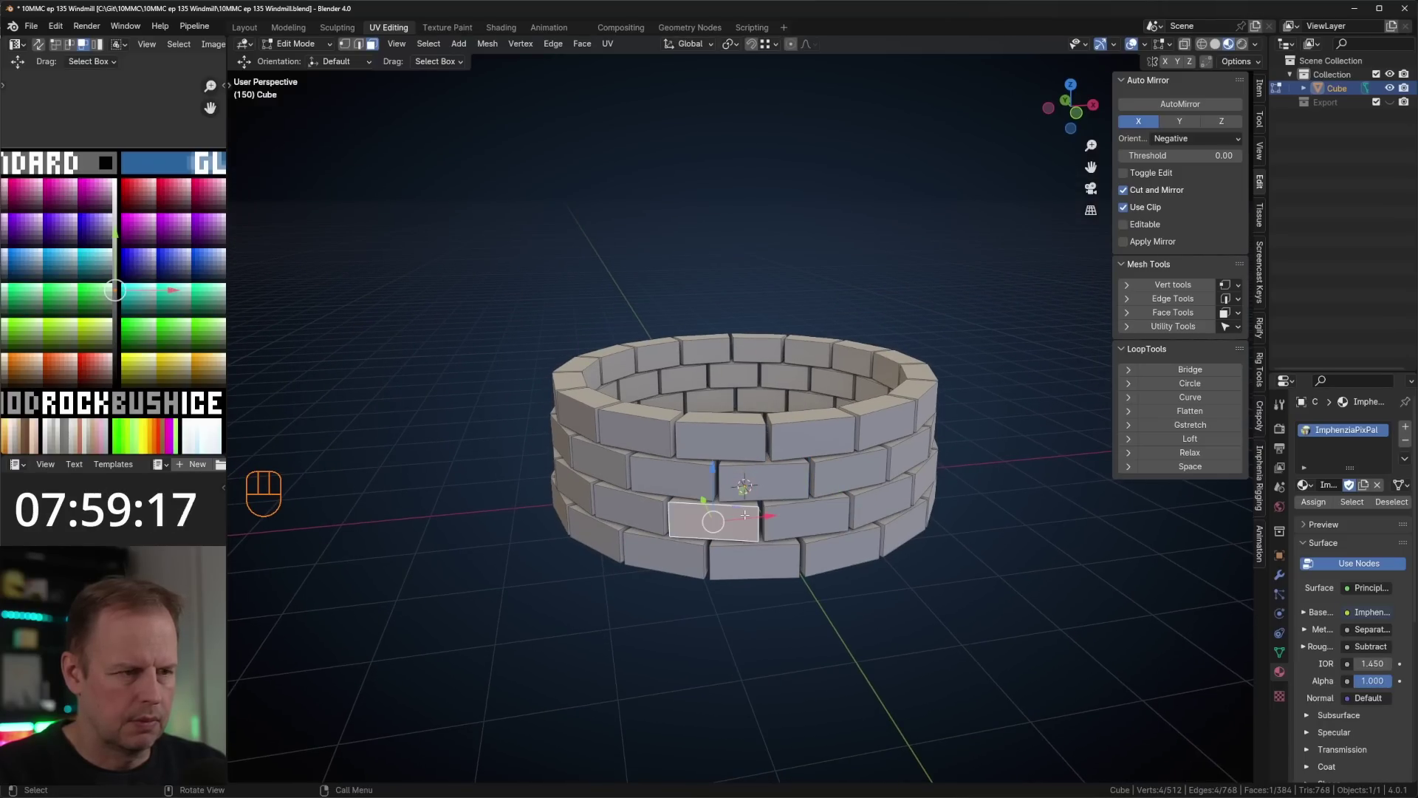
left_click(757, 486)
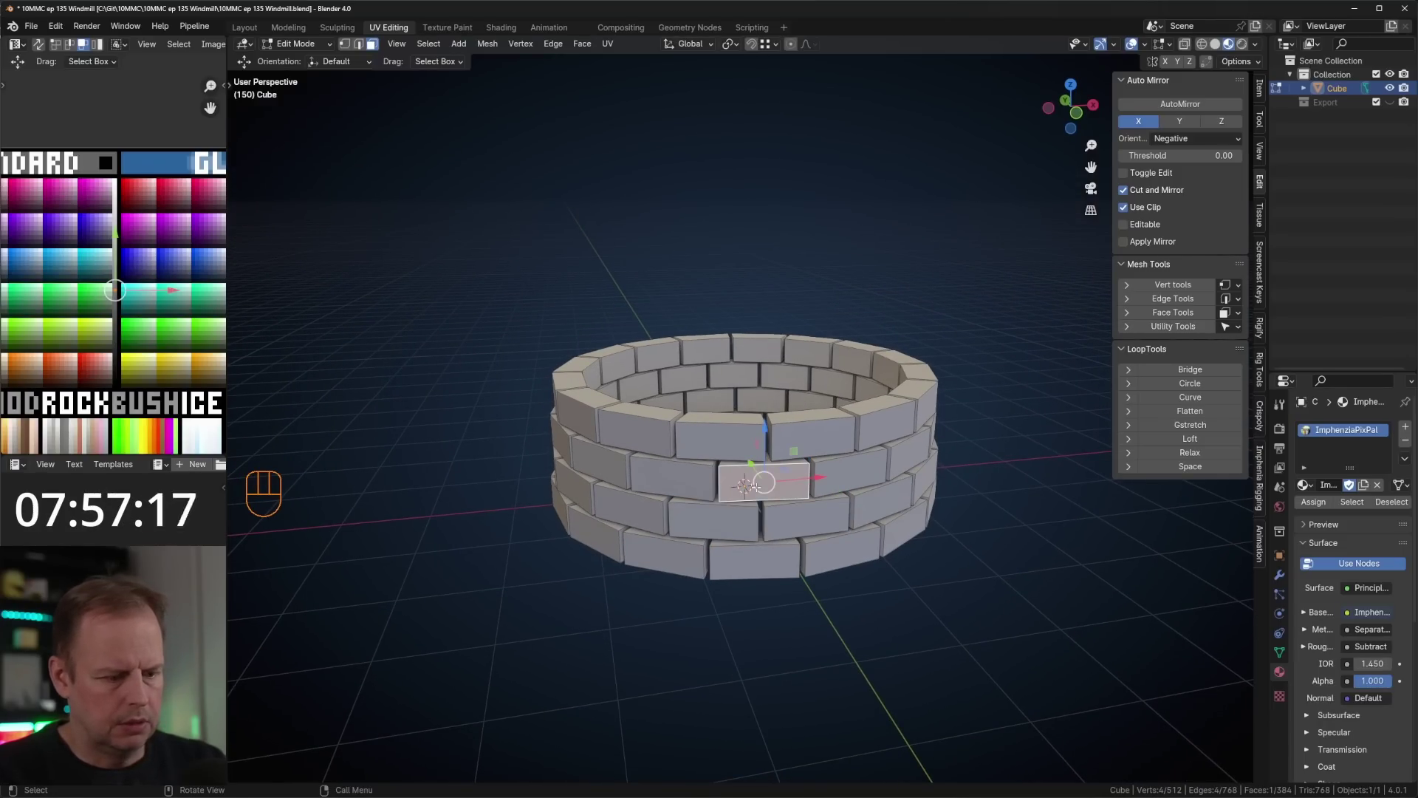
key("l")
key("l")
key("x")
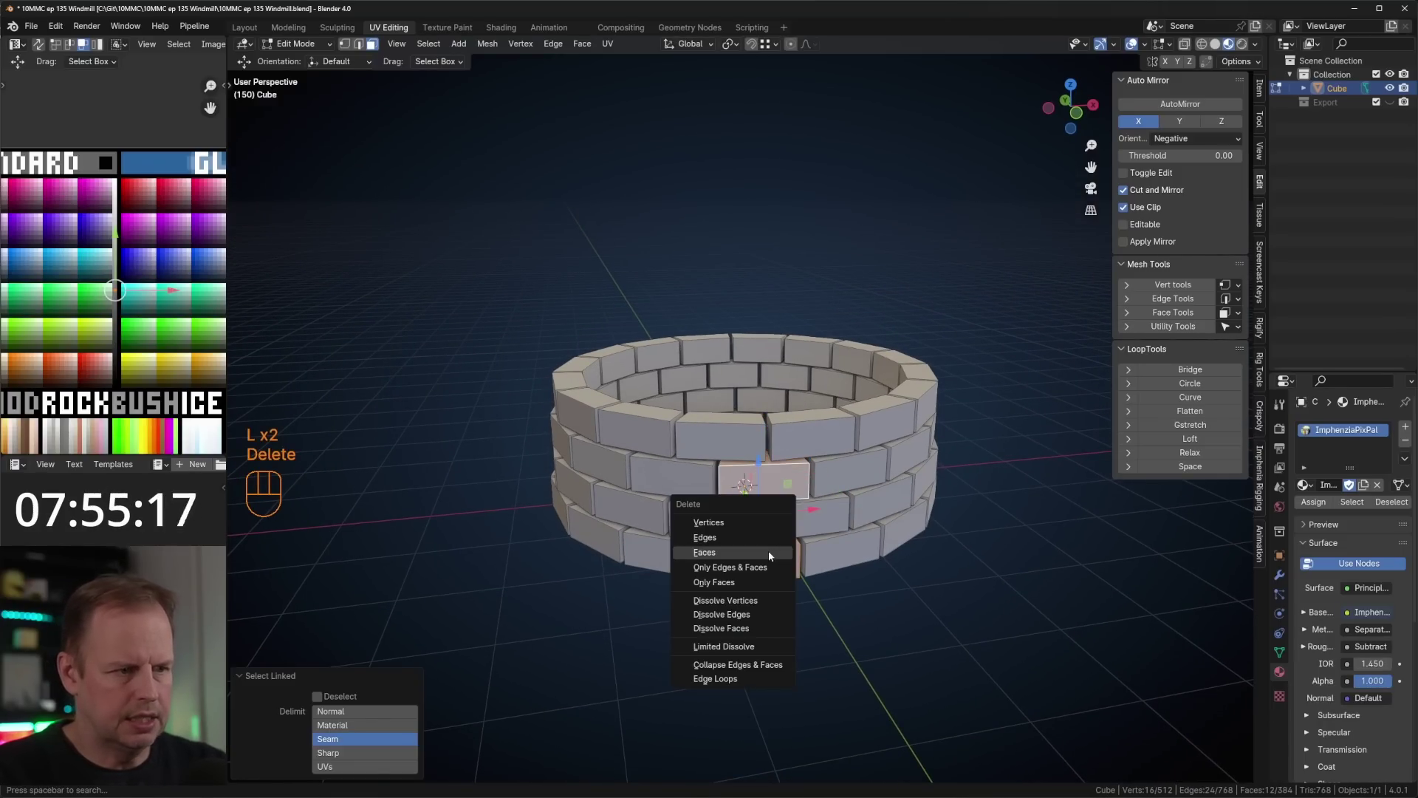
left_click(768, 551)
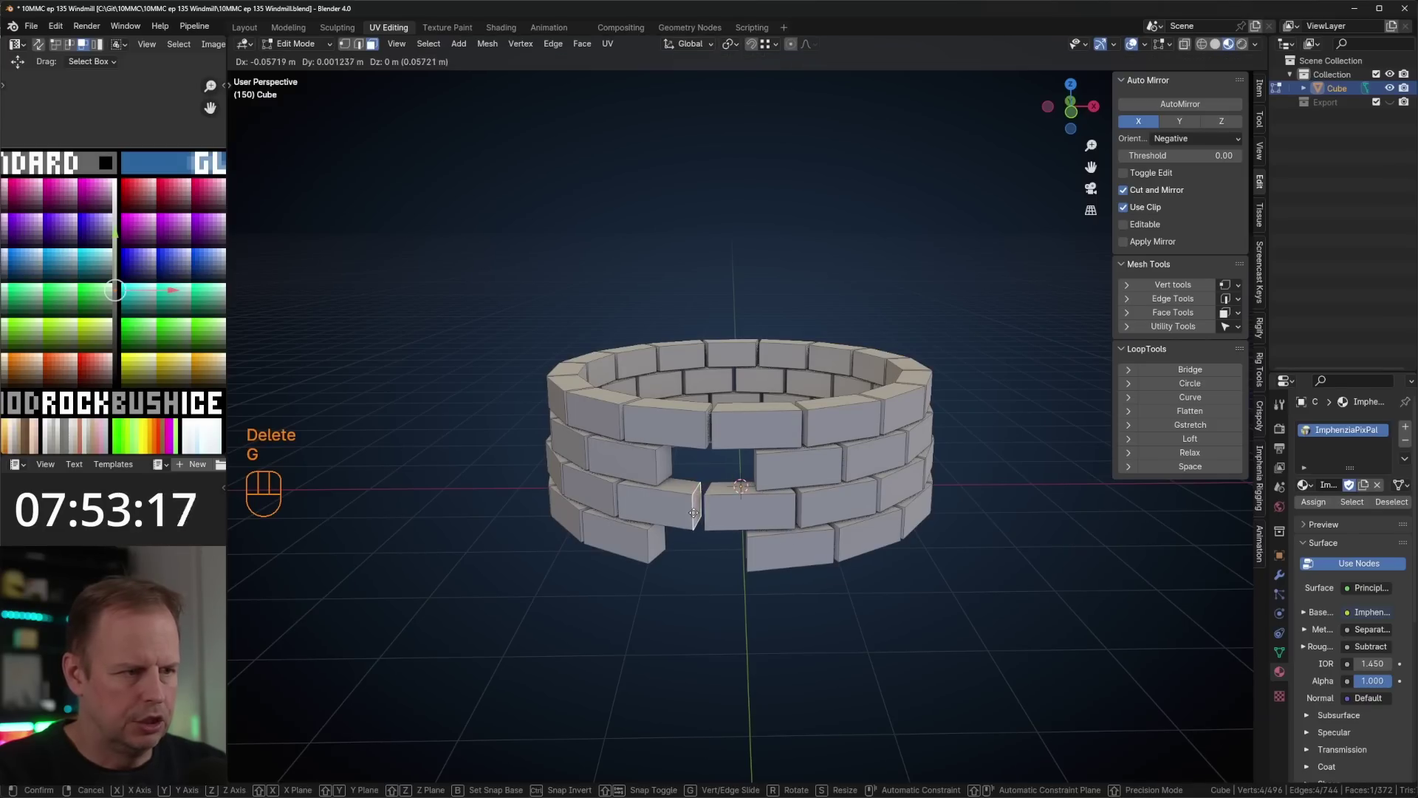
- Slide the facing end faces of the two second-row blocks back along their edges to clear the doorway
key("g")
key("g")
middle_click_drag(700, 511, 801, 500)
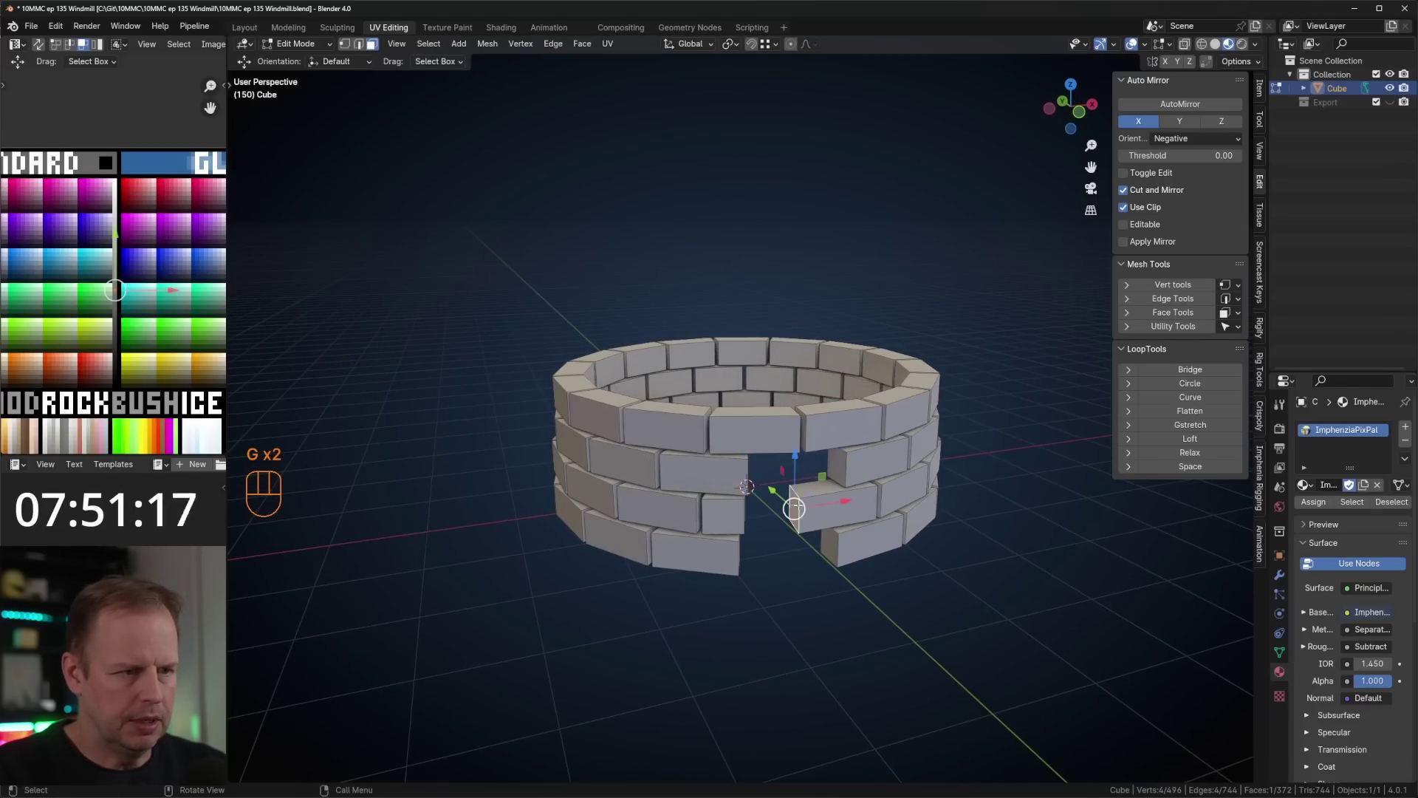
key("g")
key("g")
left_click(834, 498)
- Rotate the entire wall about 10.3° around the Z axis to face the doorway forward
key("a")
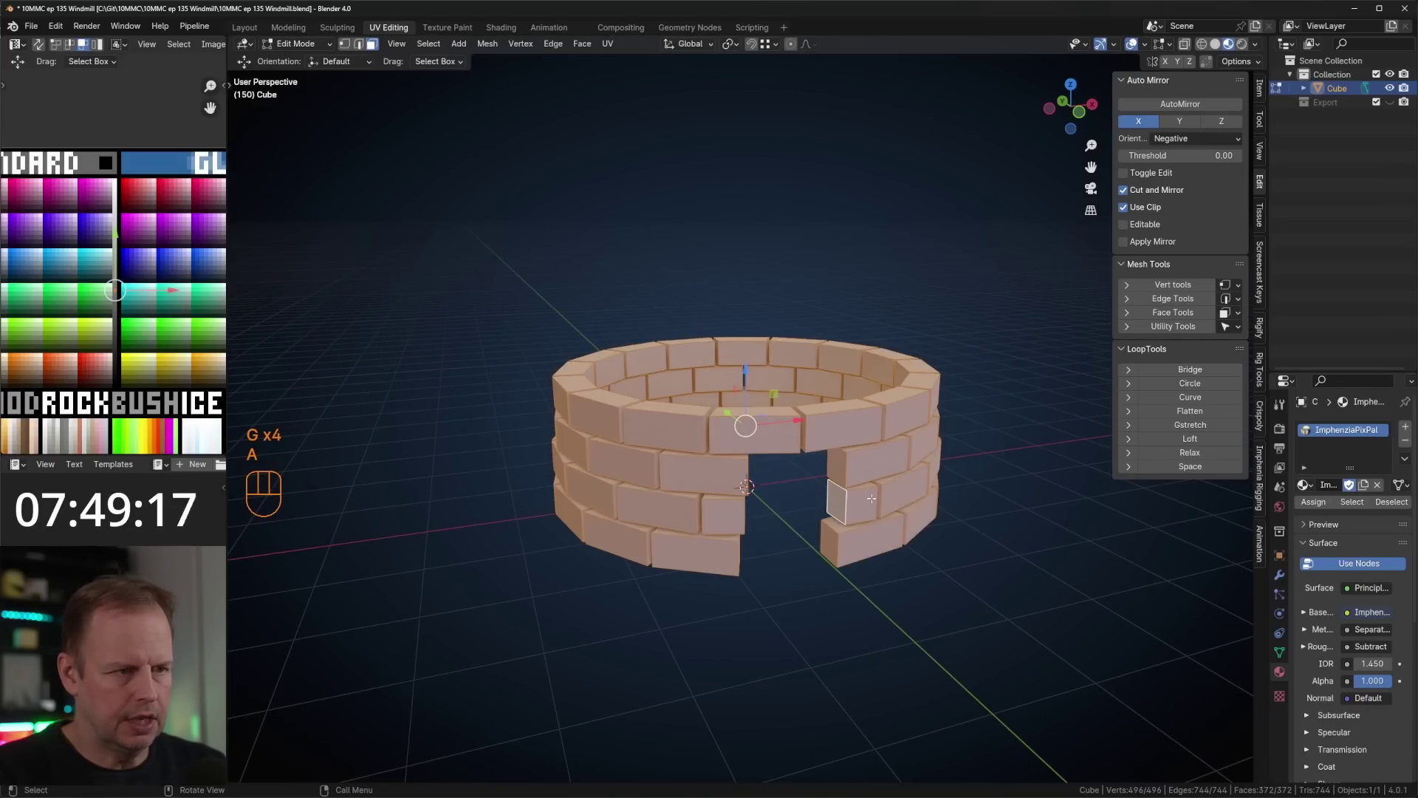
key("r")
key("z")
left_click(832, 469)
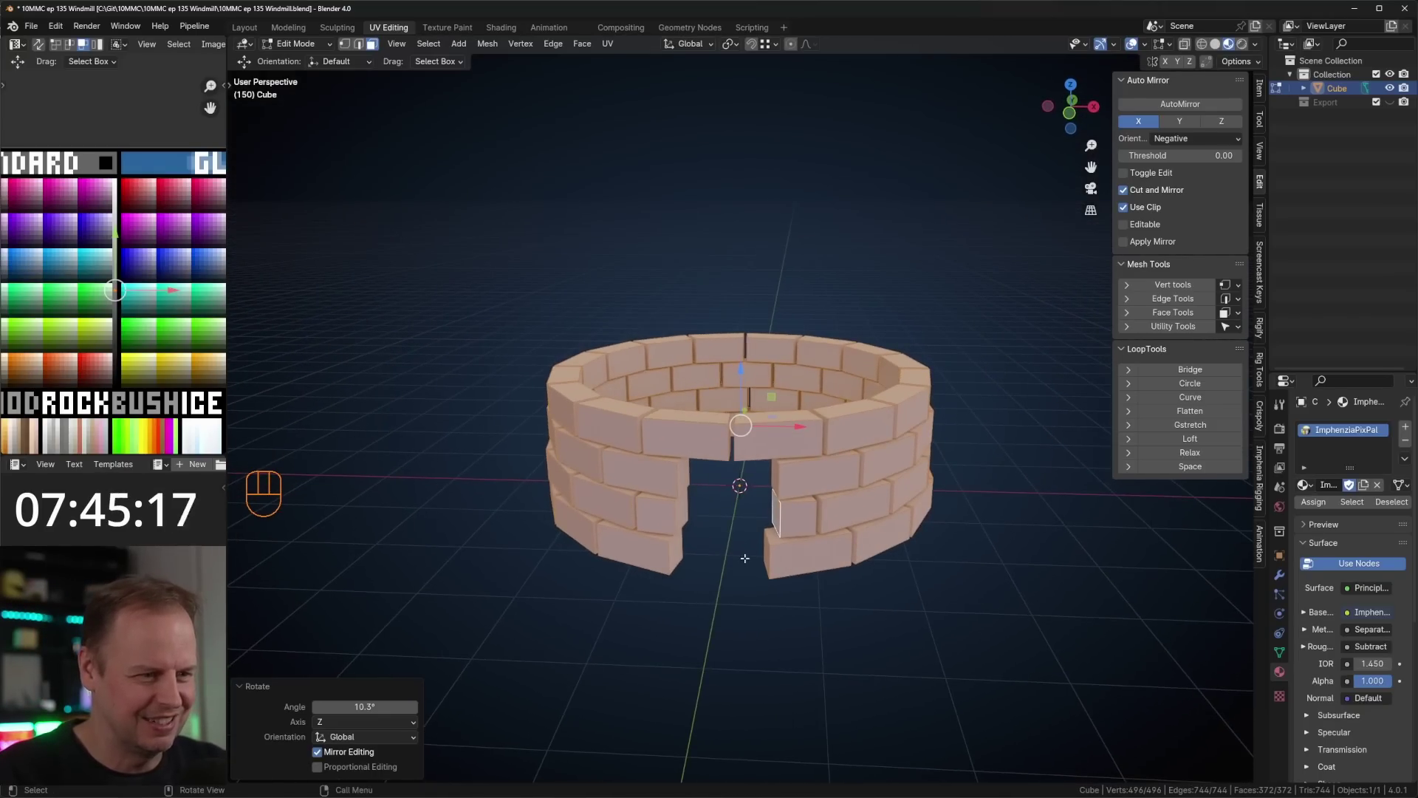
- Slide the end face of the bottom-row block beside the doorway along its edges by a factor of about -0.065
key("alt+a")
left_click(767, 556)
key("g")
key("g")
left_click(776, 554)
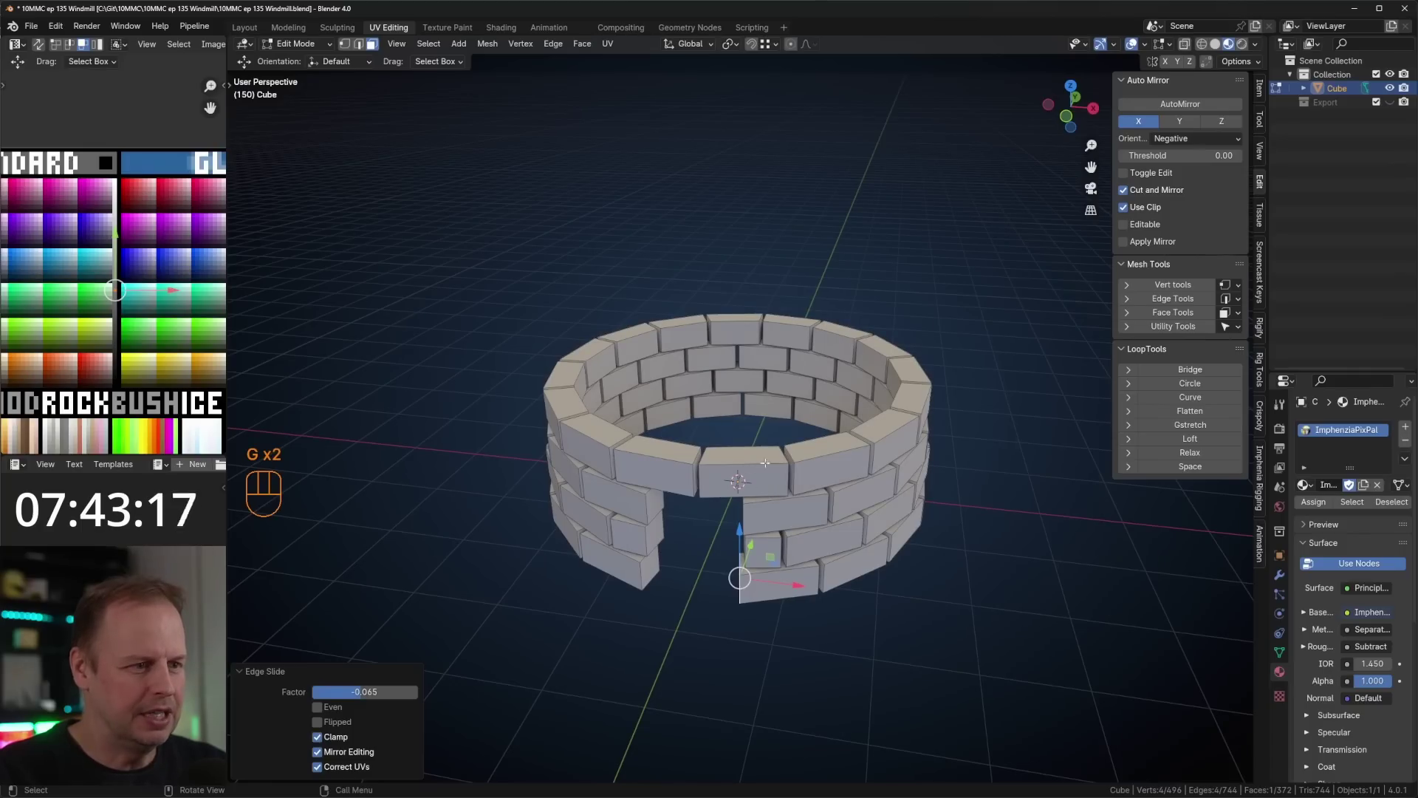
- Duplicate one top edge from every block around the uppermost ring and scale the copied edges by about 1.067
key("a")
key("a")
key("a")
key("a")
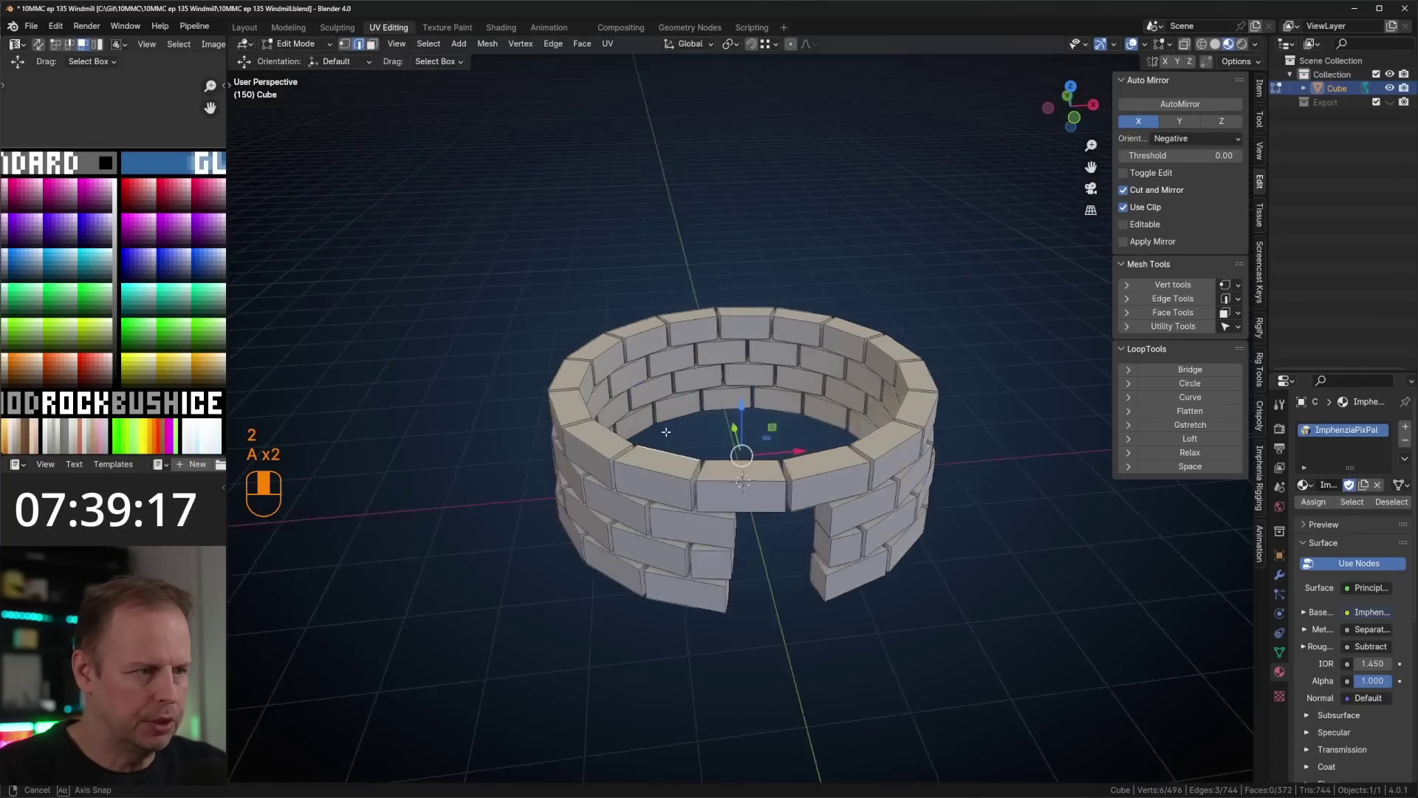
left_click(667, 487, "shift")
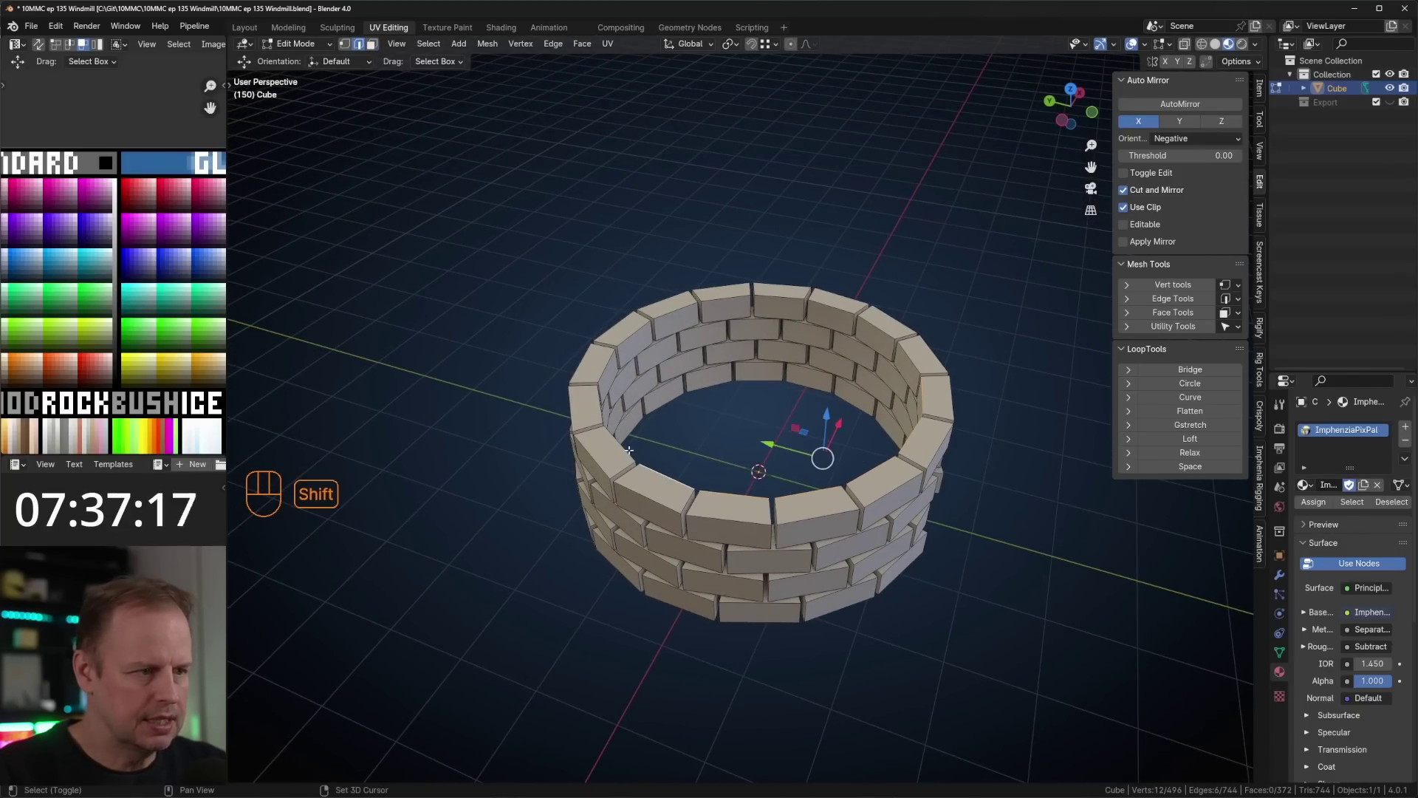
left_click(705, 477, "shift")
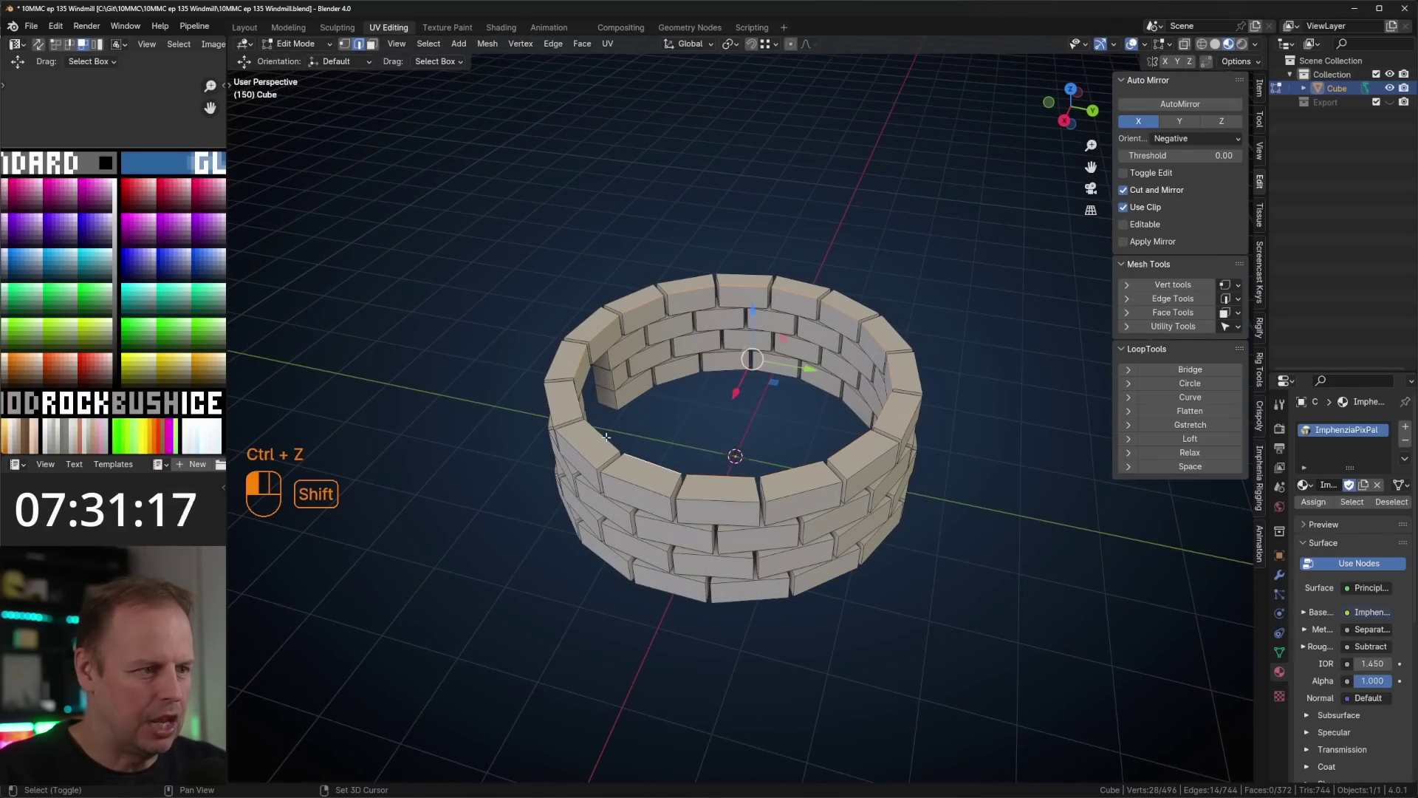
key("shift+d")
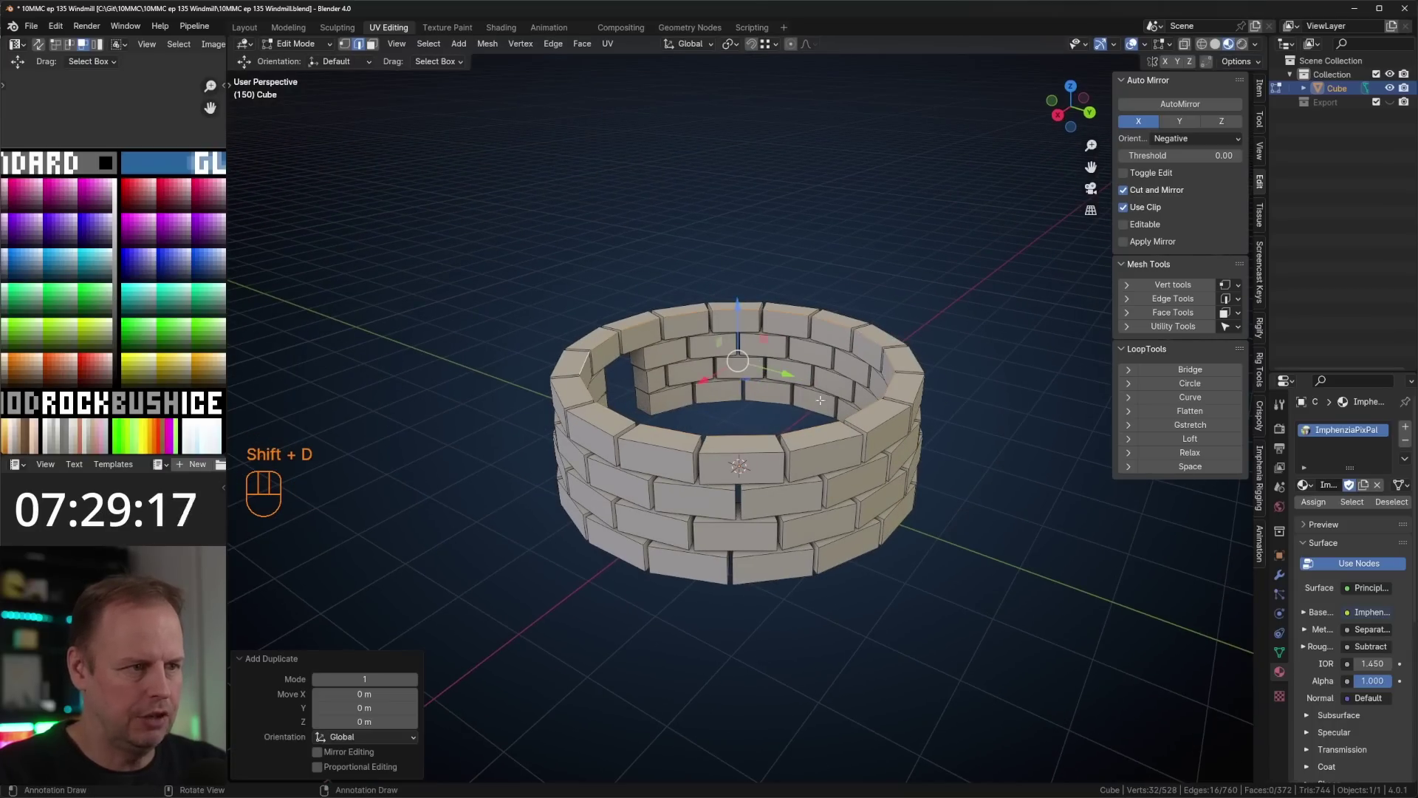
left_click_drag(743, 320, 742, 314)
key("s")
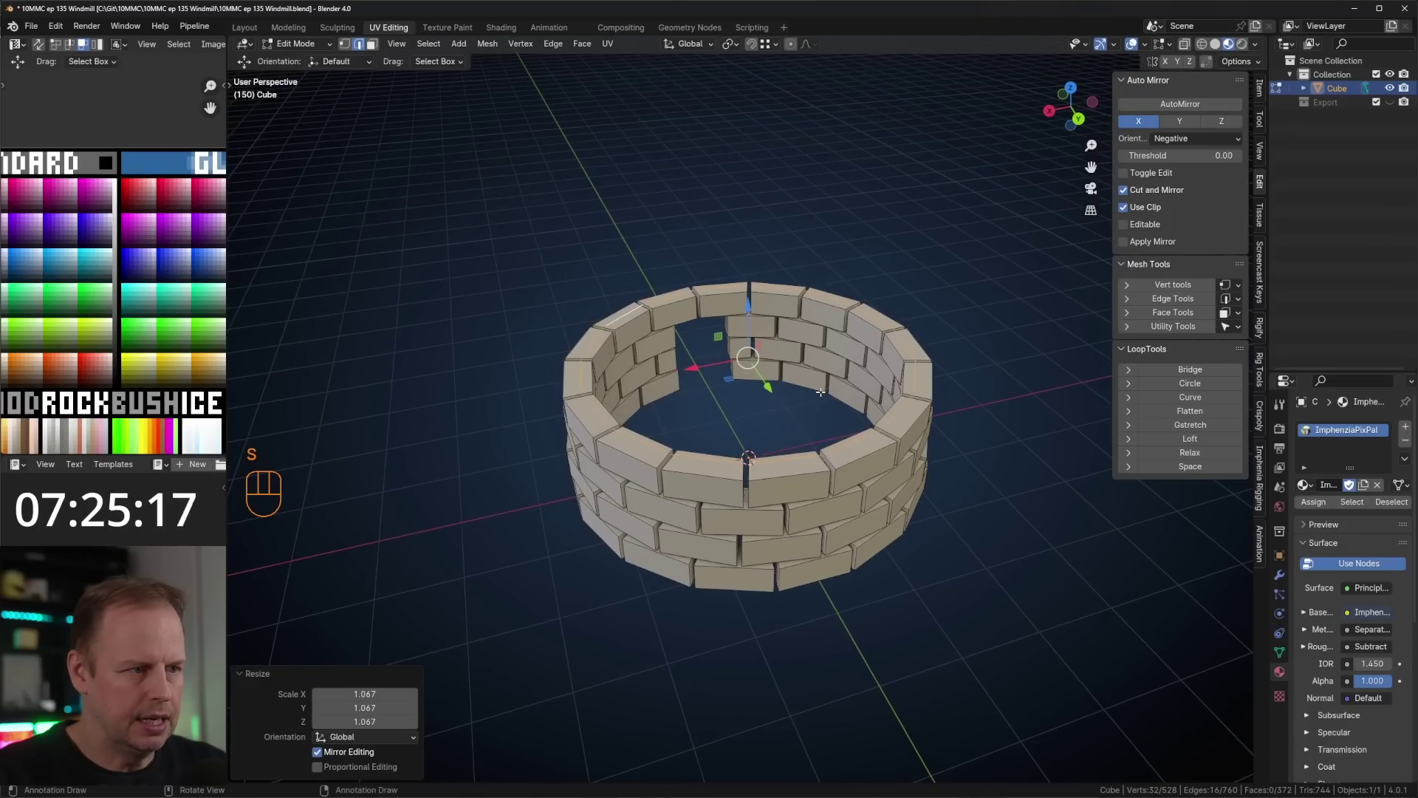
- Extrude the copied edges inward with a scale of about 0.951, and lower the resulting ring of faces about 0.19 m
key("e")
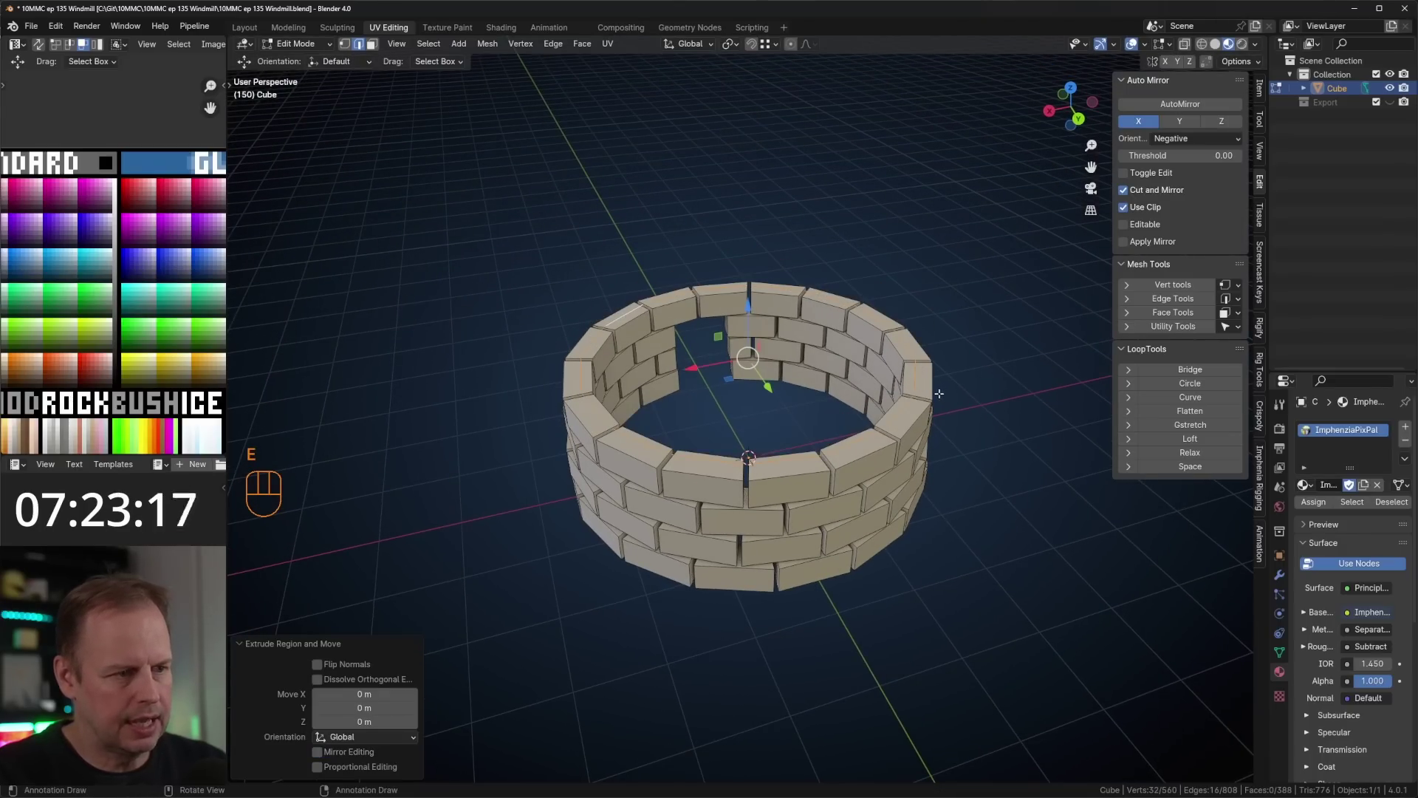
key("s")
left_click(923, 396)
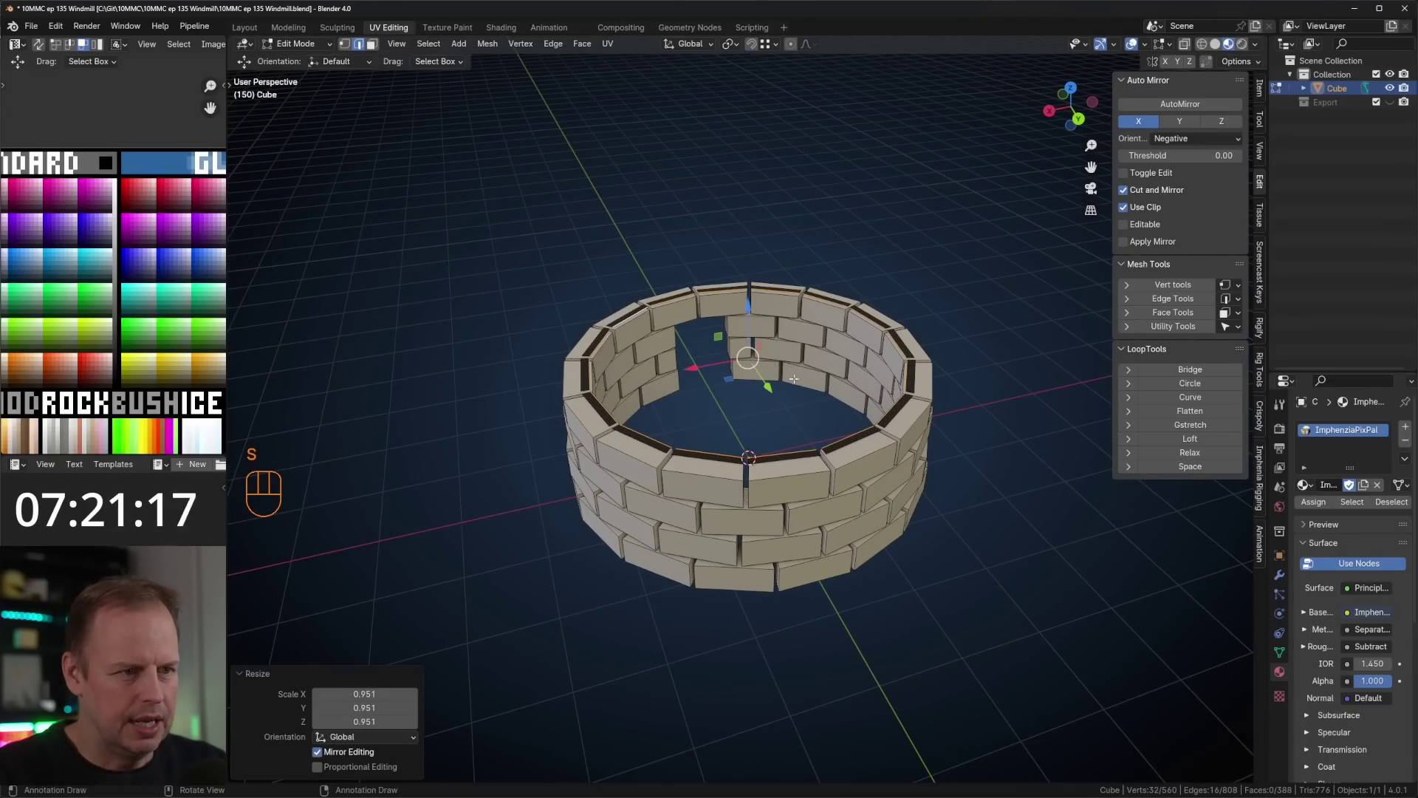
key("ctrl+KP_Add")
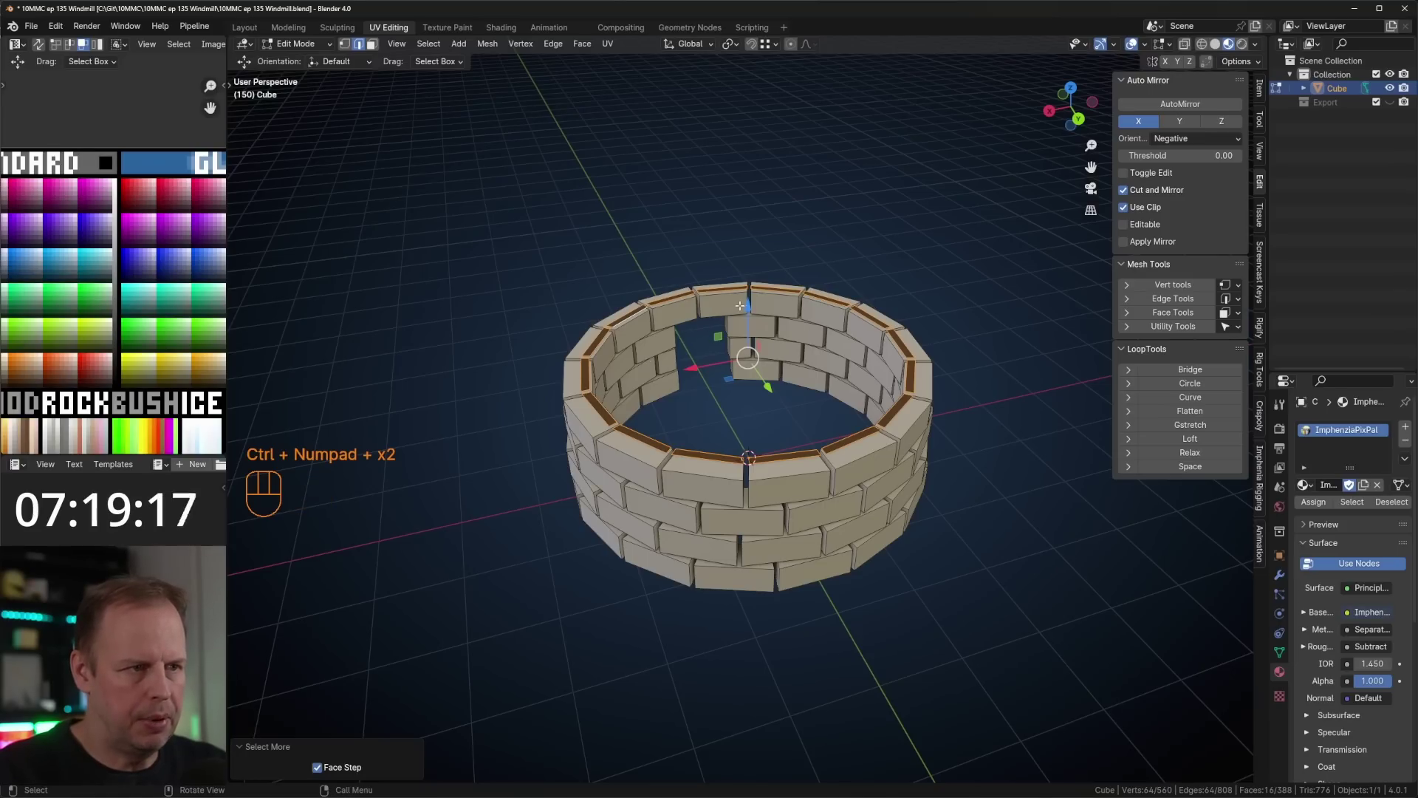
left_click_drag(739, 306, 760, 322)
- Extrude the face ring upward about 3.8 m into tower walls and taper its top by scaling about 0.804 and 0.968
scroll(765, 344, "down", 3)
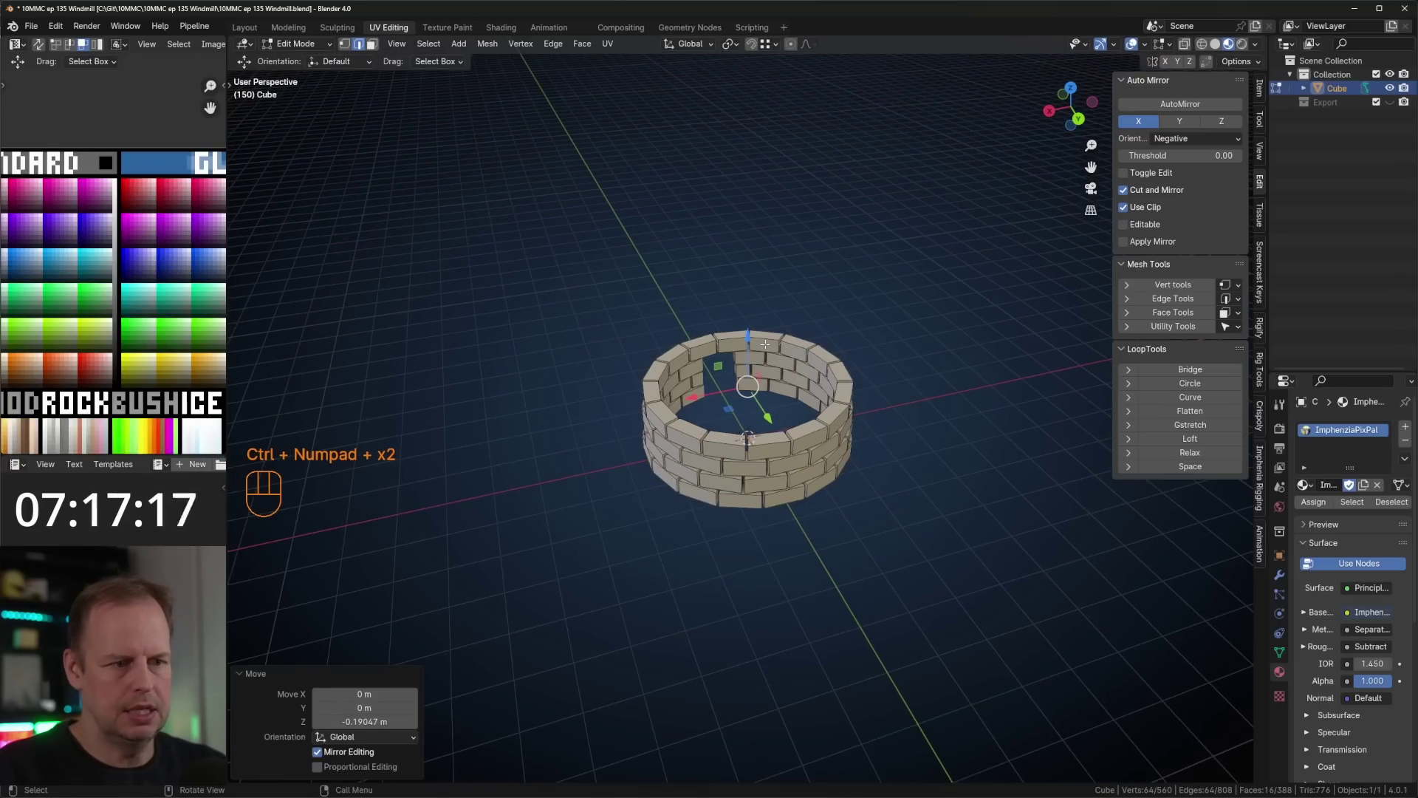
key("e")
key("s")
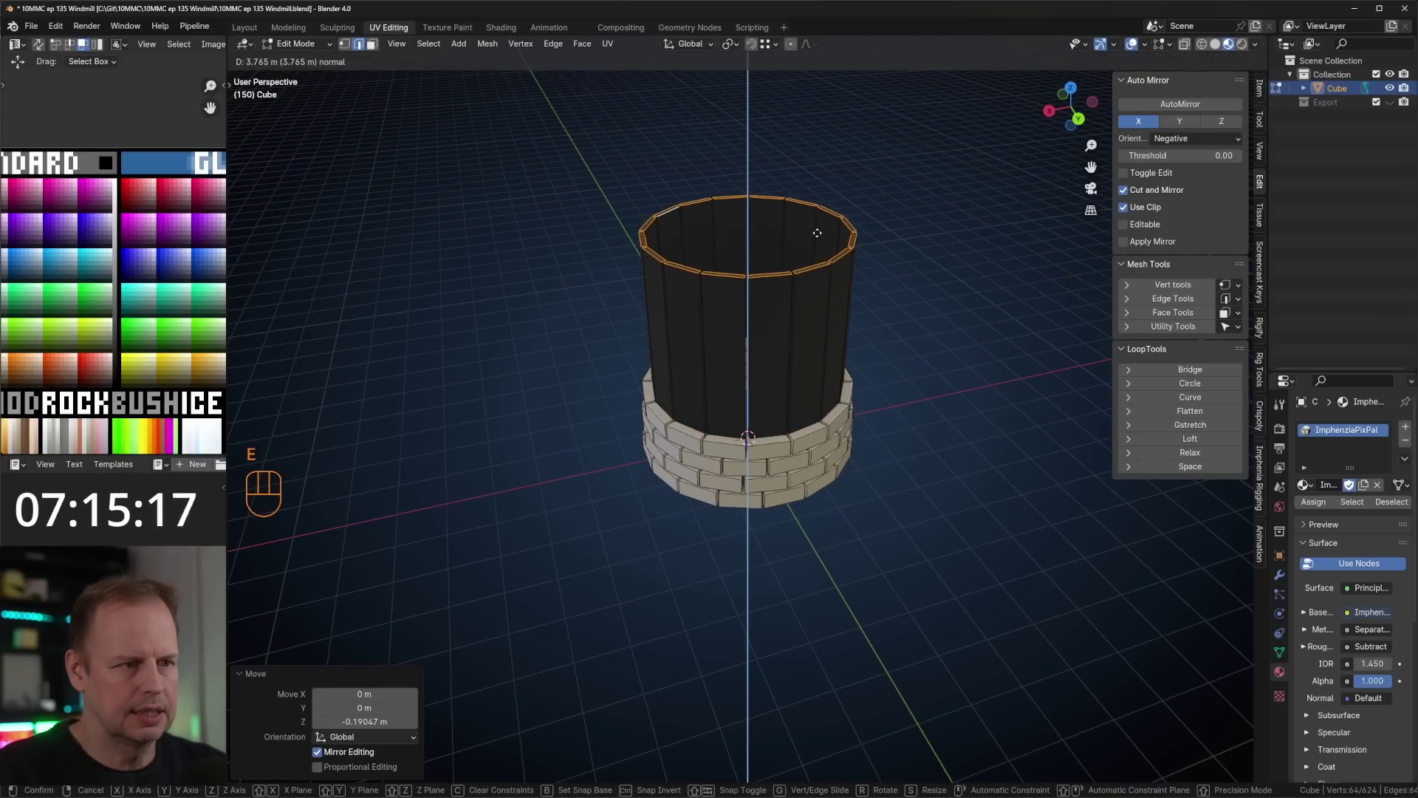
left_click(864, 247)
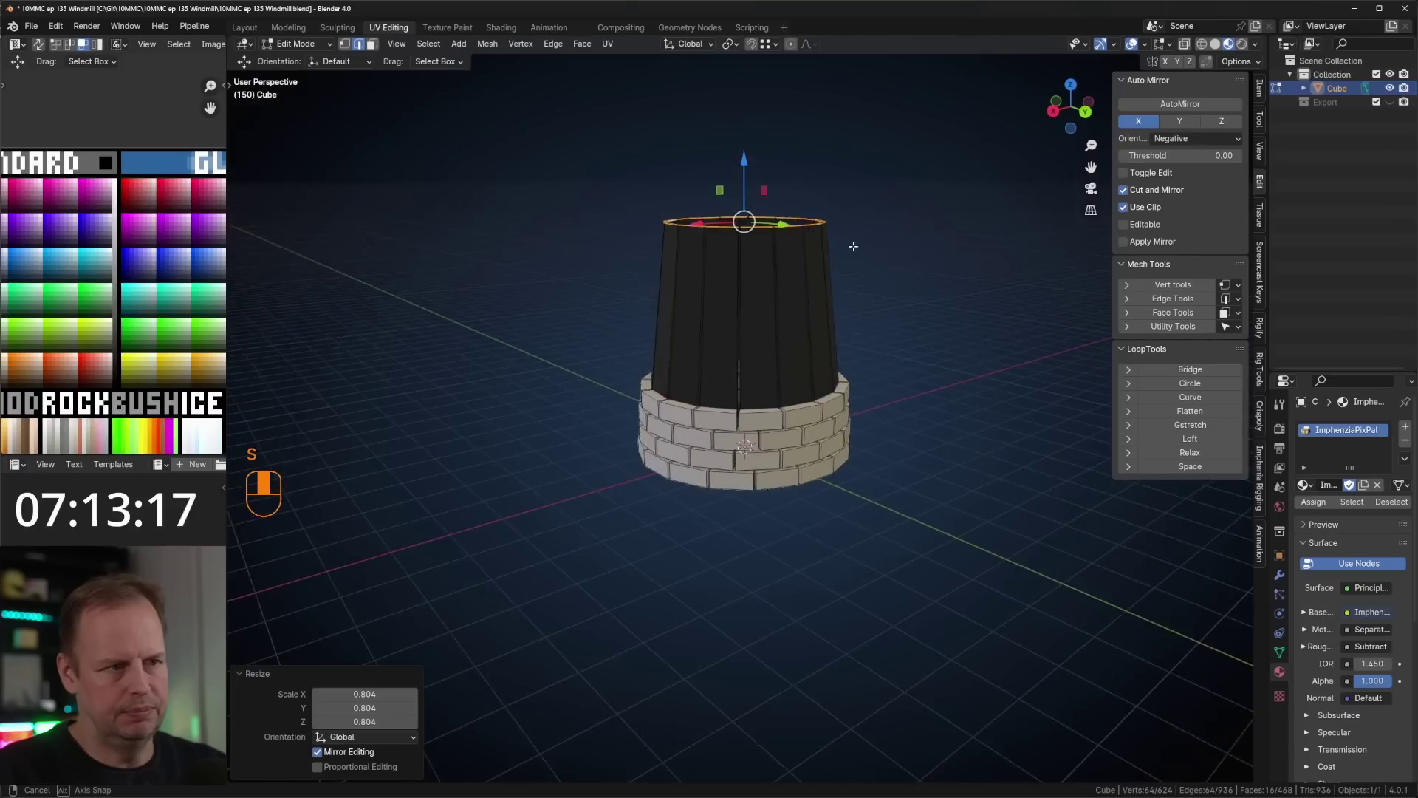
key("s")
left_click(864, 244)
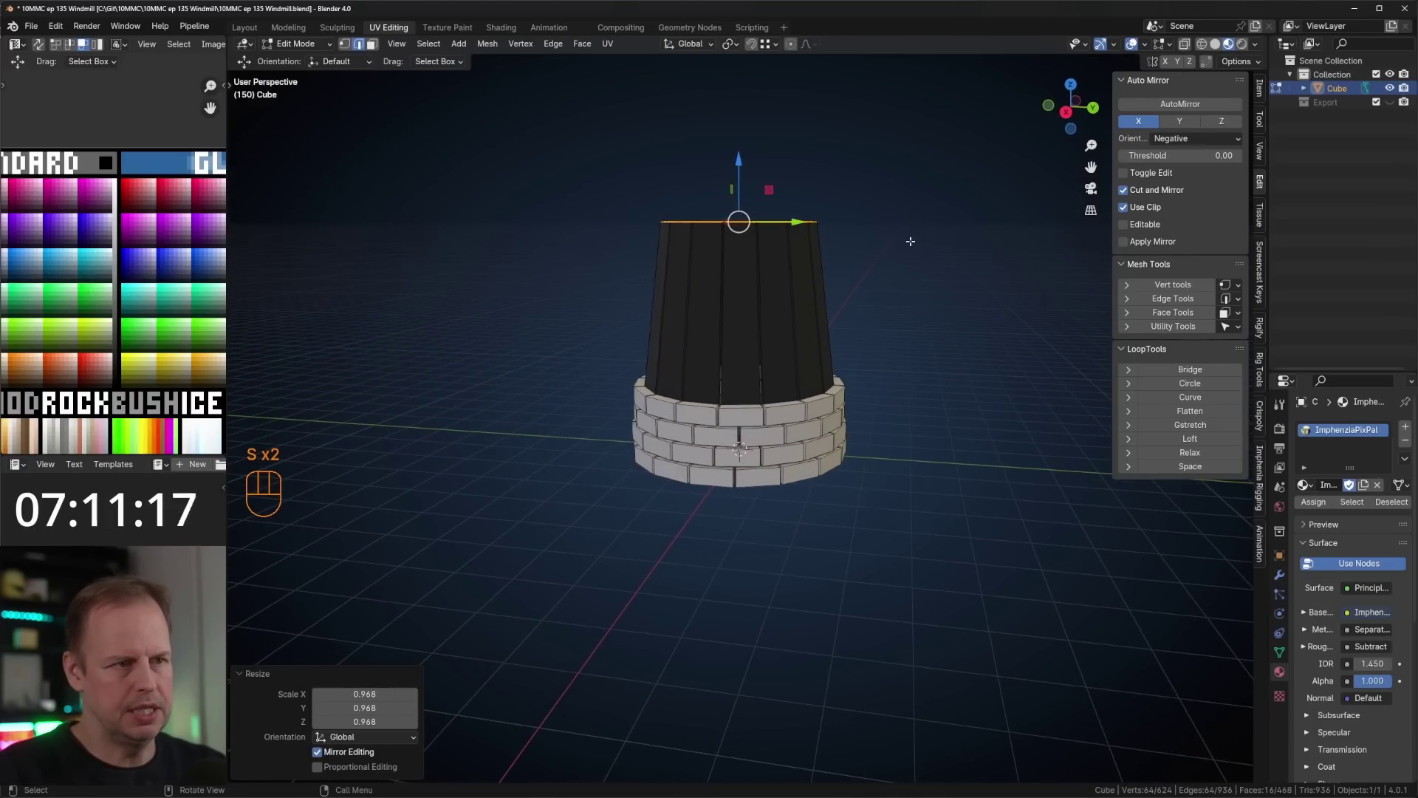
- Grow the selection to the whole upper tower, reset its UVs and collapse them to a point with scale 0
middle_click_drag(912, 241, 811, 326)
scroll(770, 318, "up", 2)
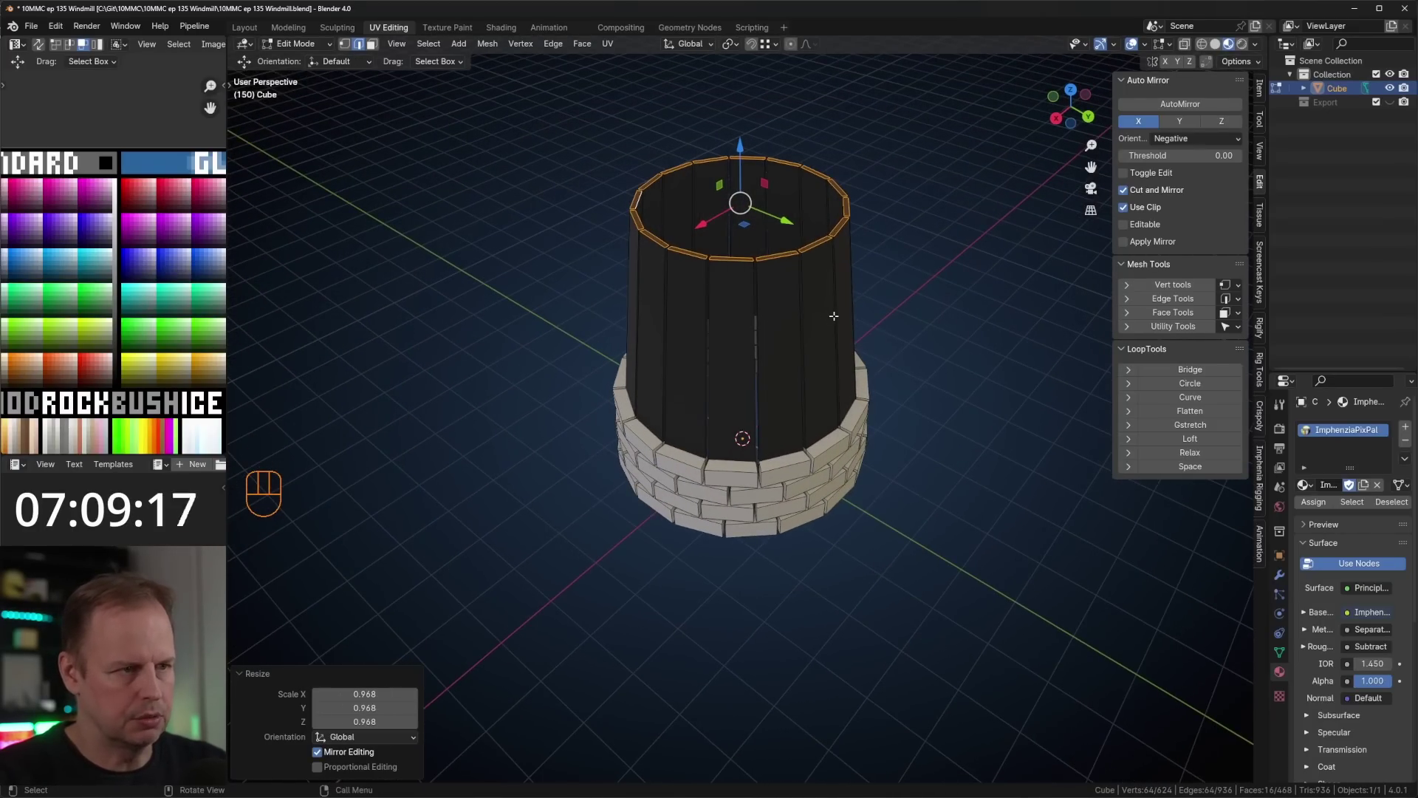
key("ctrl+KP_Add")
scroll(168, 278, "down", 2)
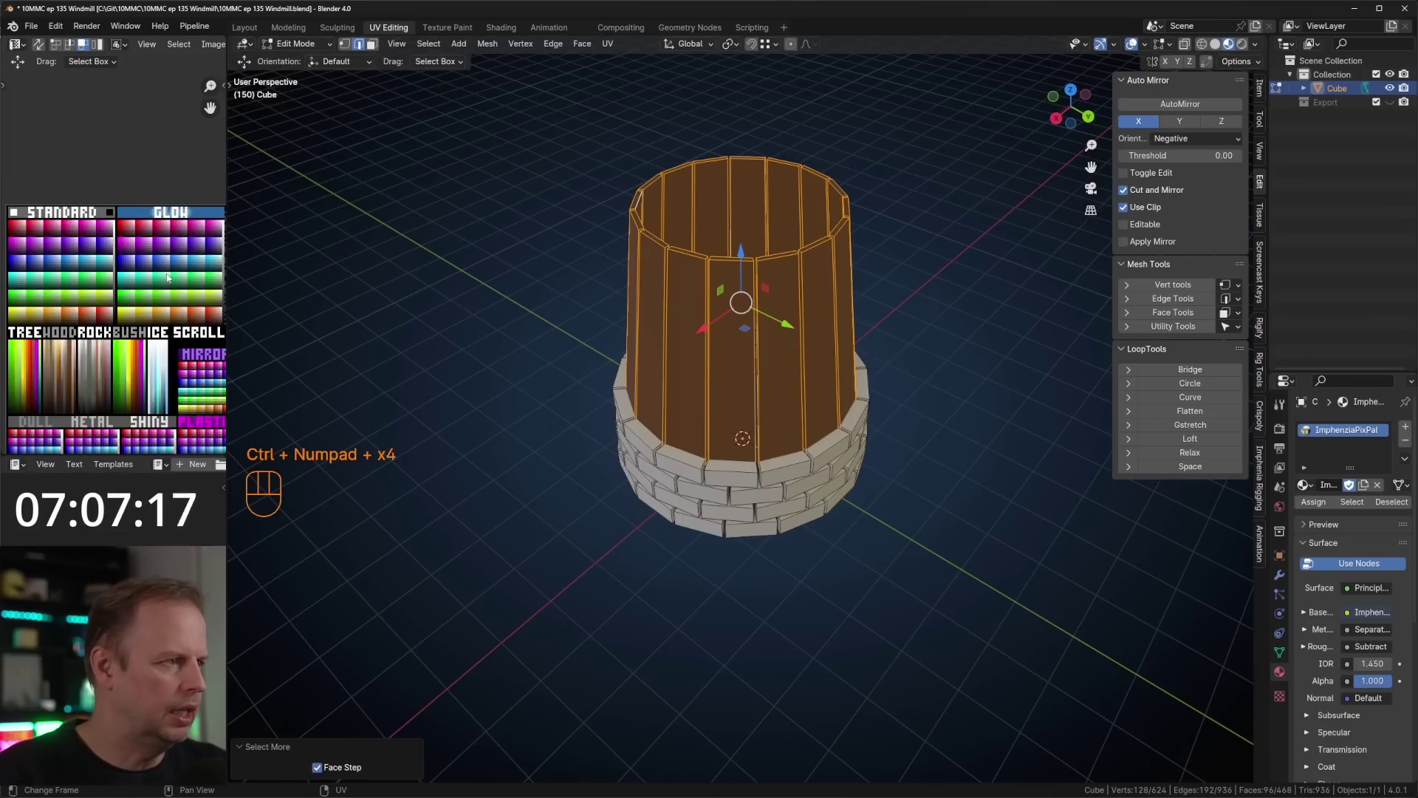
left_click(607, 44)
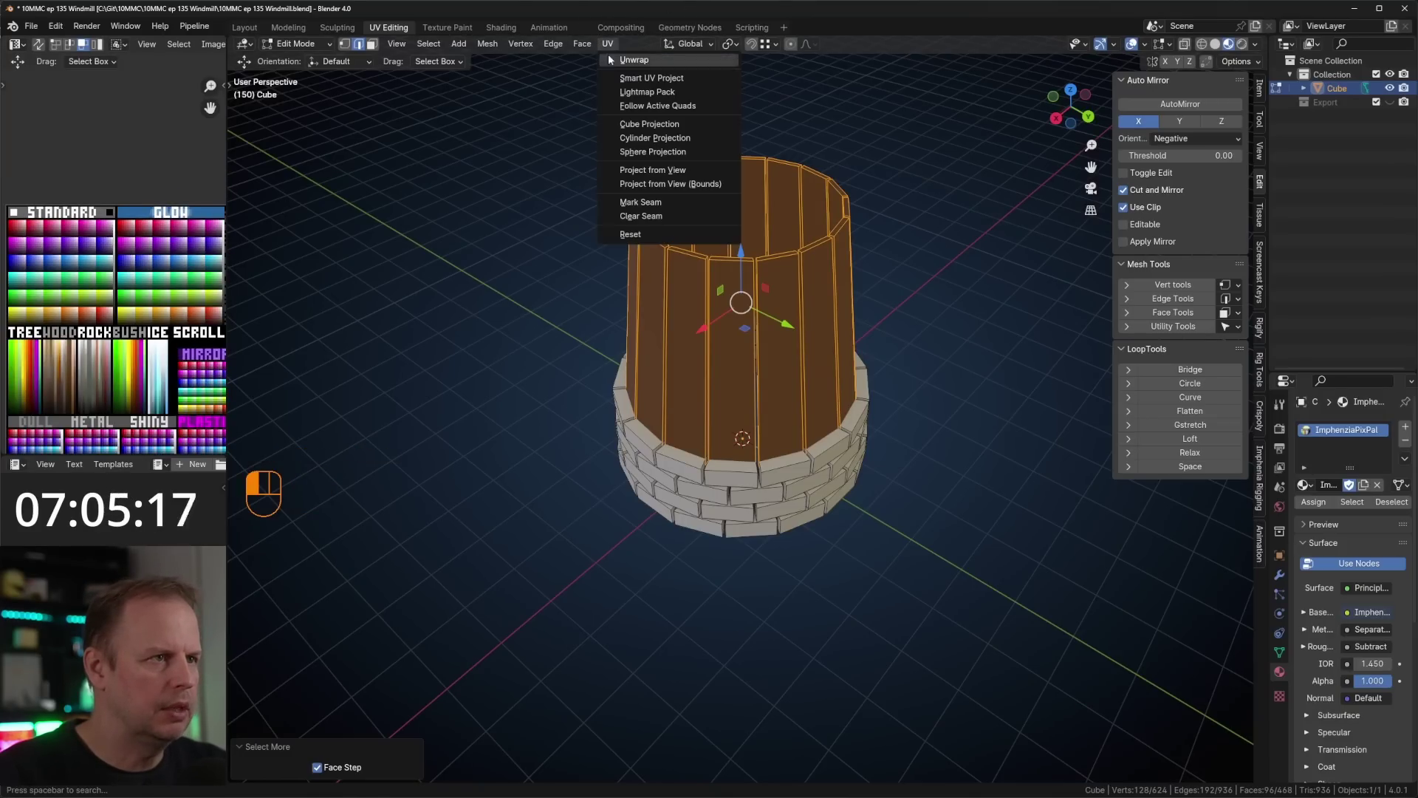
left_click(630, 234)
key("a")
key("s")
key("0")
key("Return")
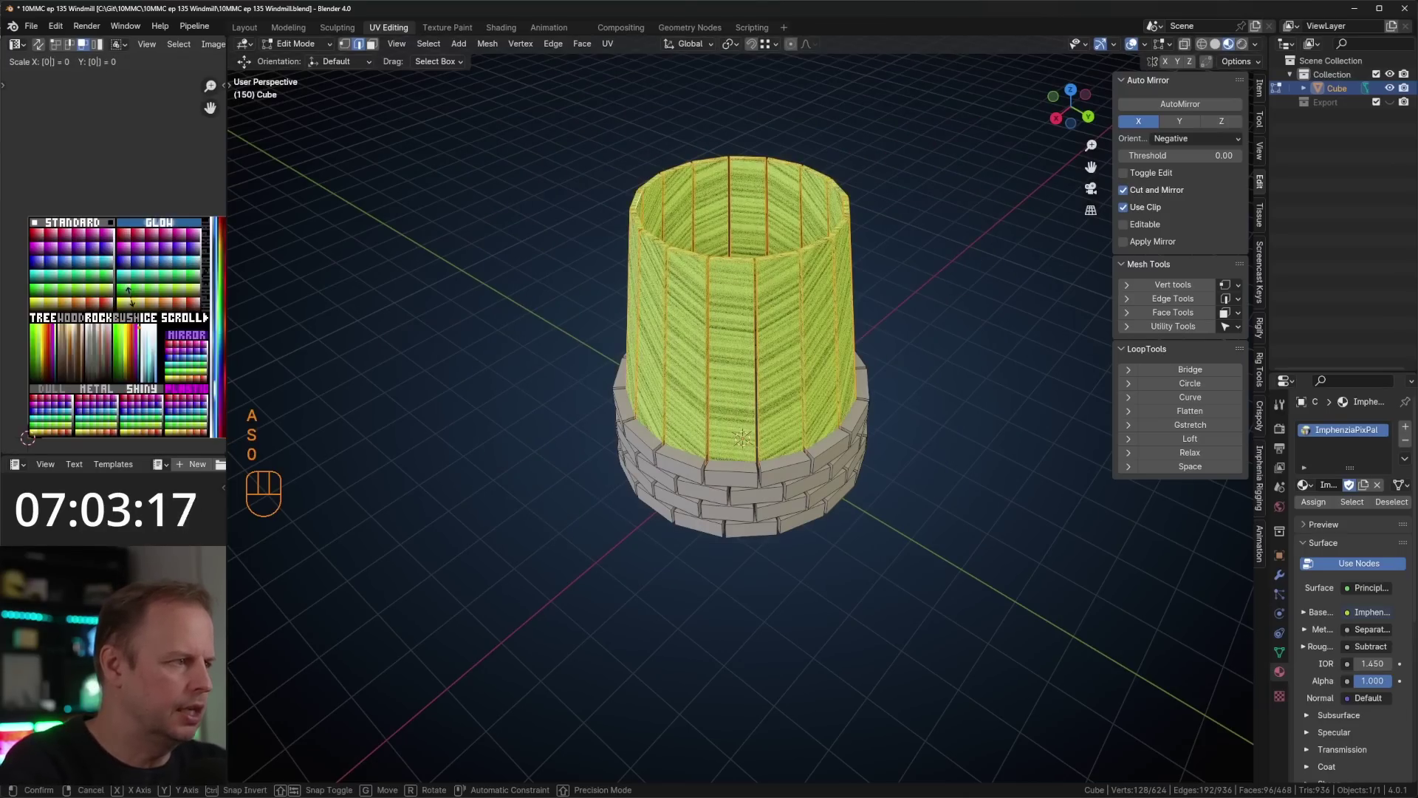
- Move the collapsed UVs onto a brown stripe in the WOOD section of the colour palette
key("g")
scroll(118, 362, "up", 3)
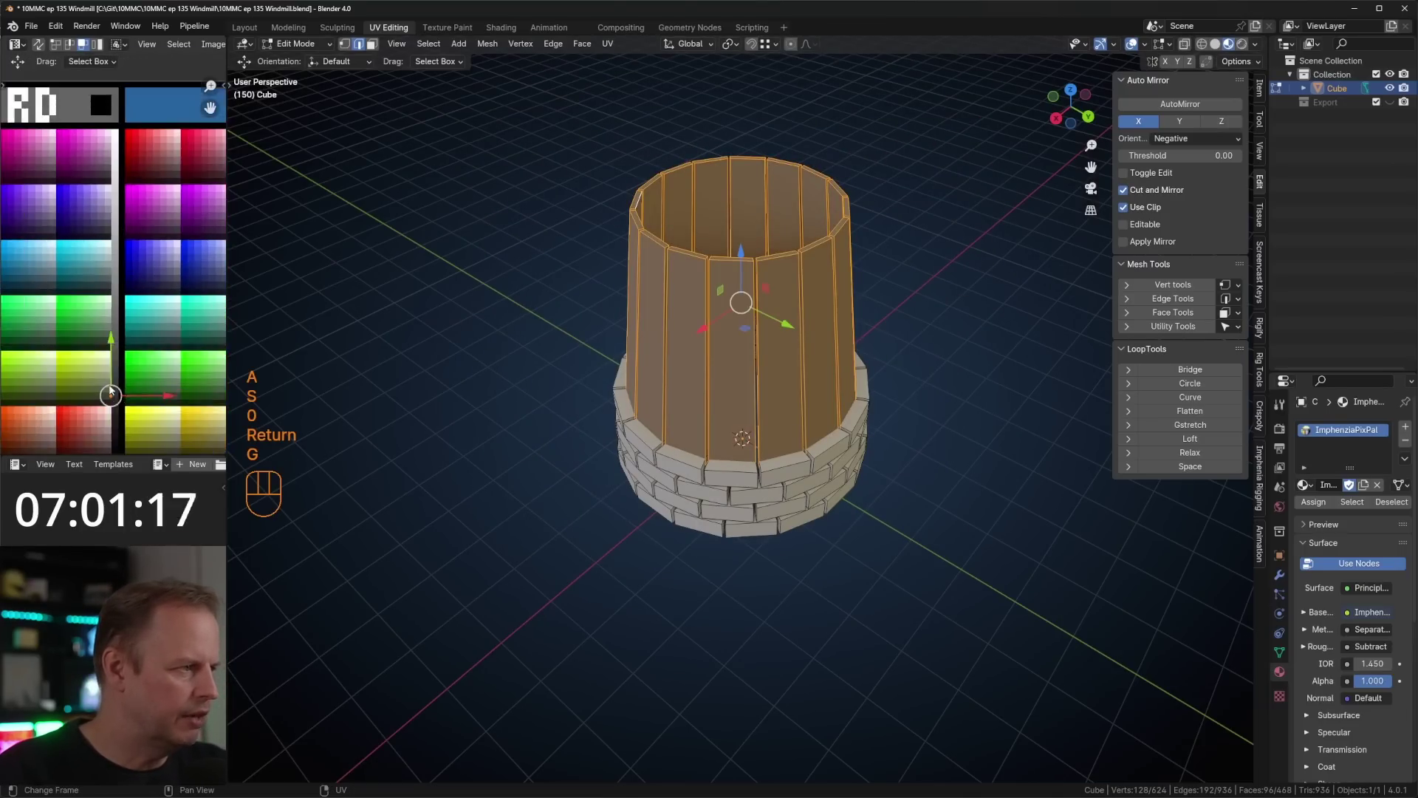
key("g")
left_click(134, 248)
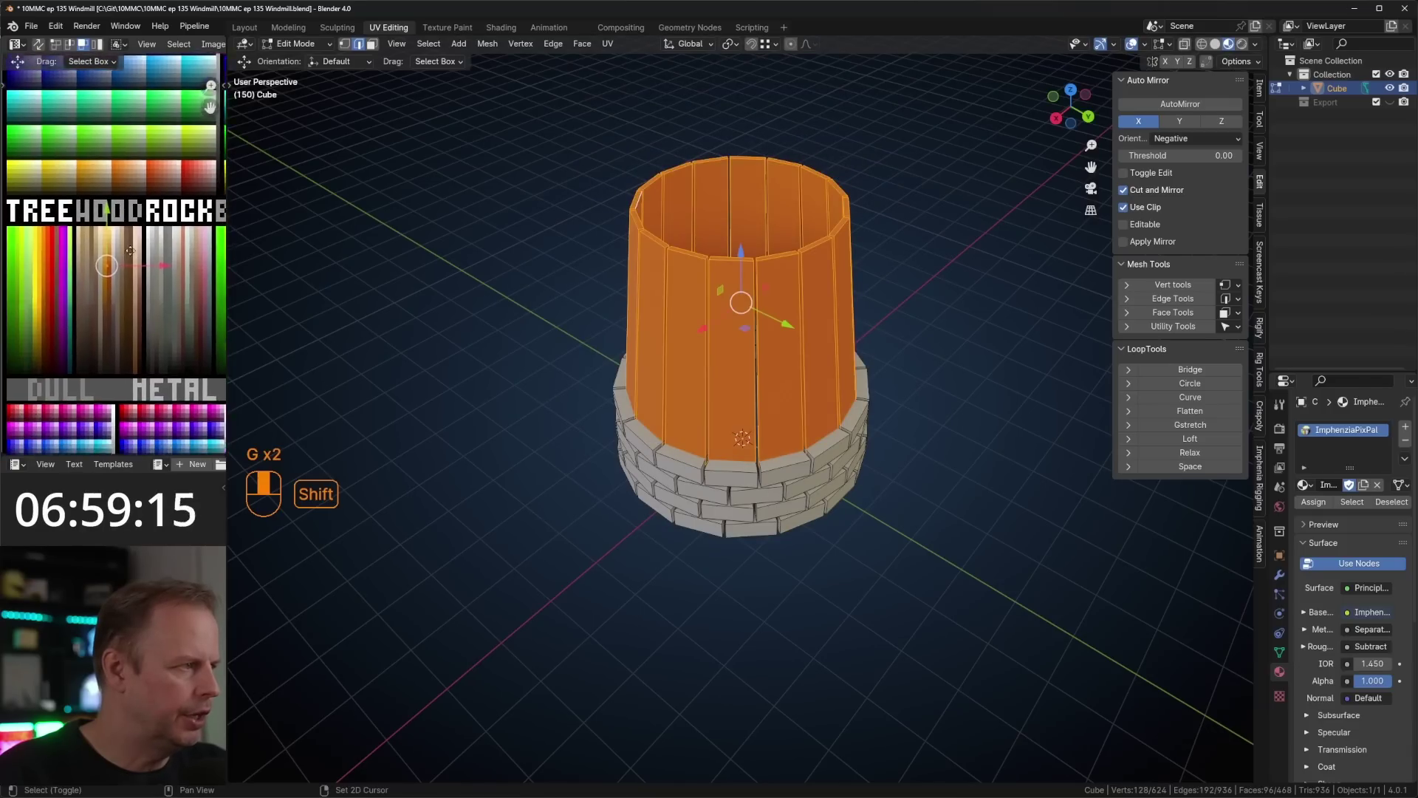
key("g")
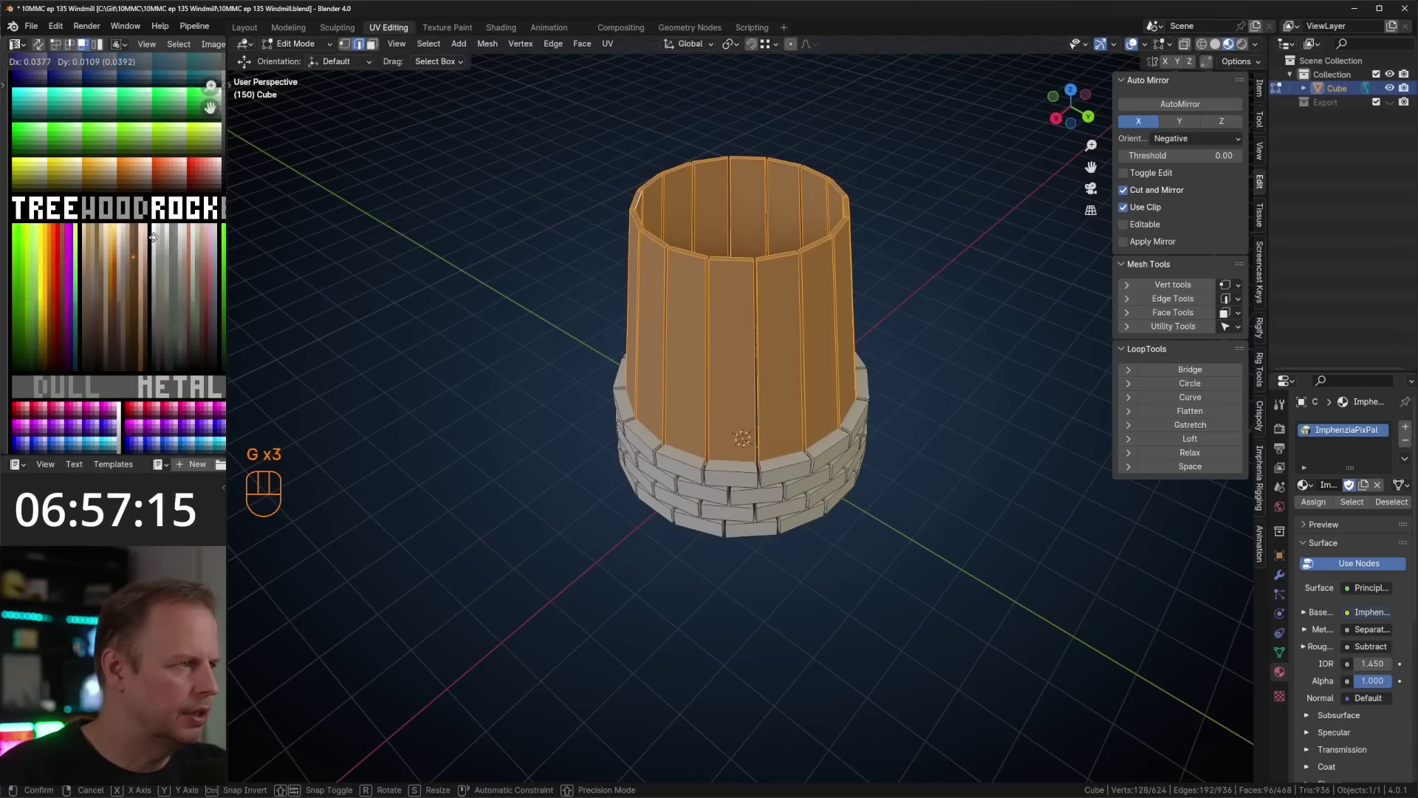
left_click(152, 249)
key("Tab")
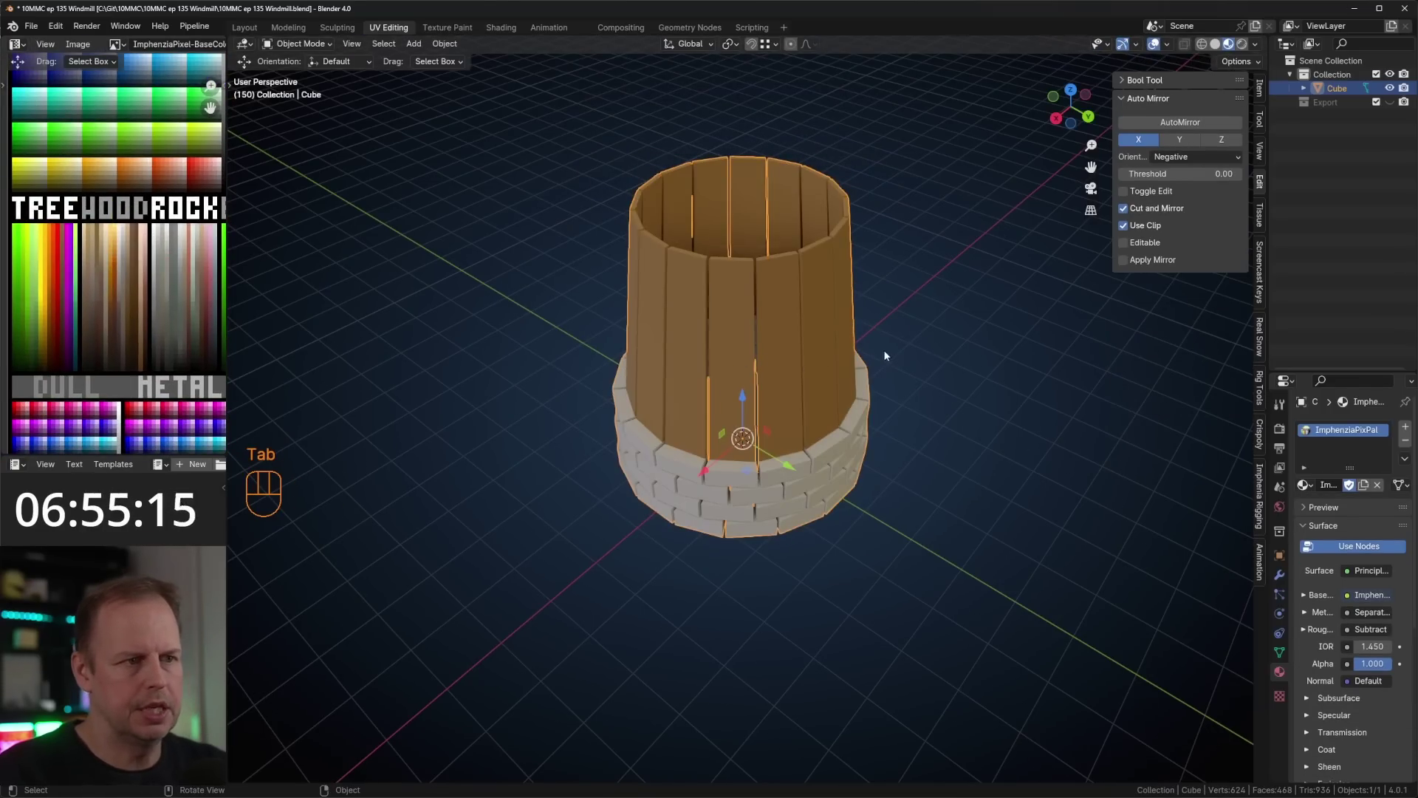
key("Tab")
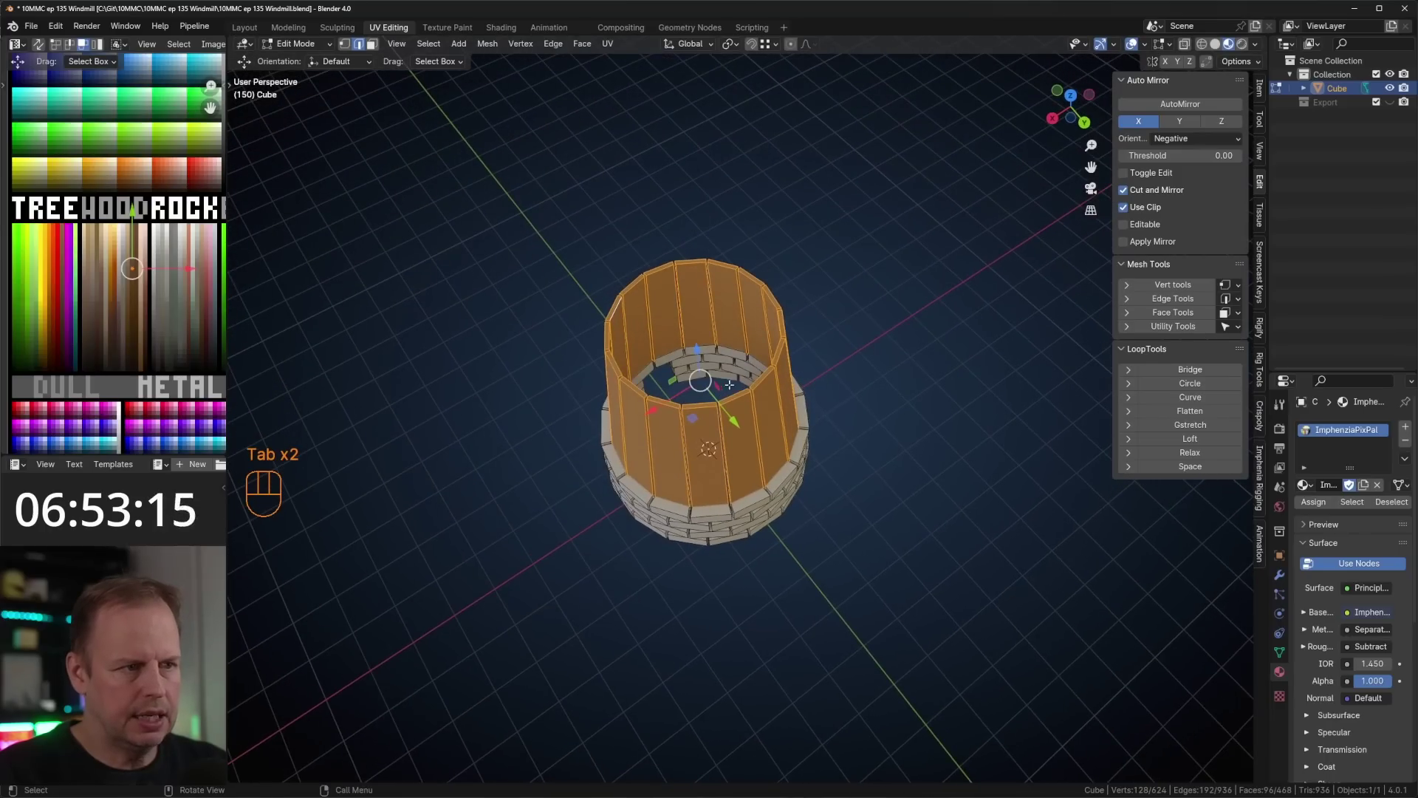
key("Tab")
middle_click_drag(748, 422, 767, 367)
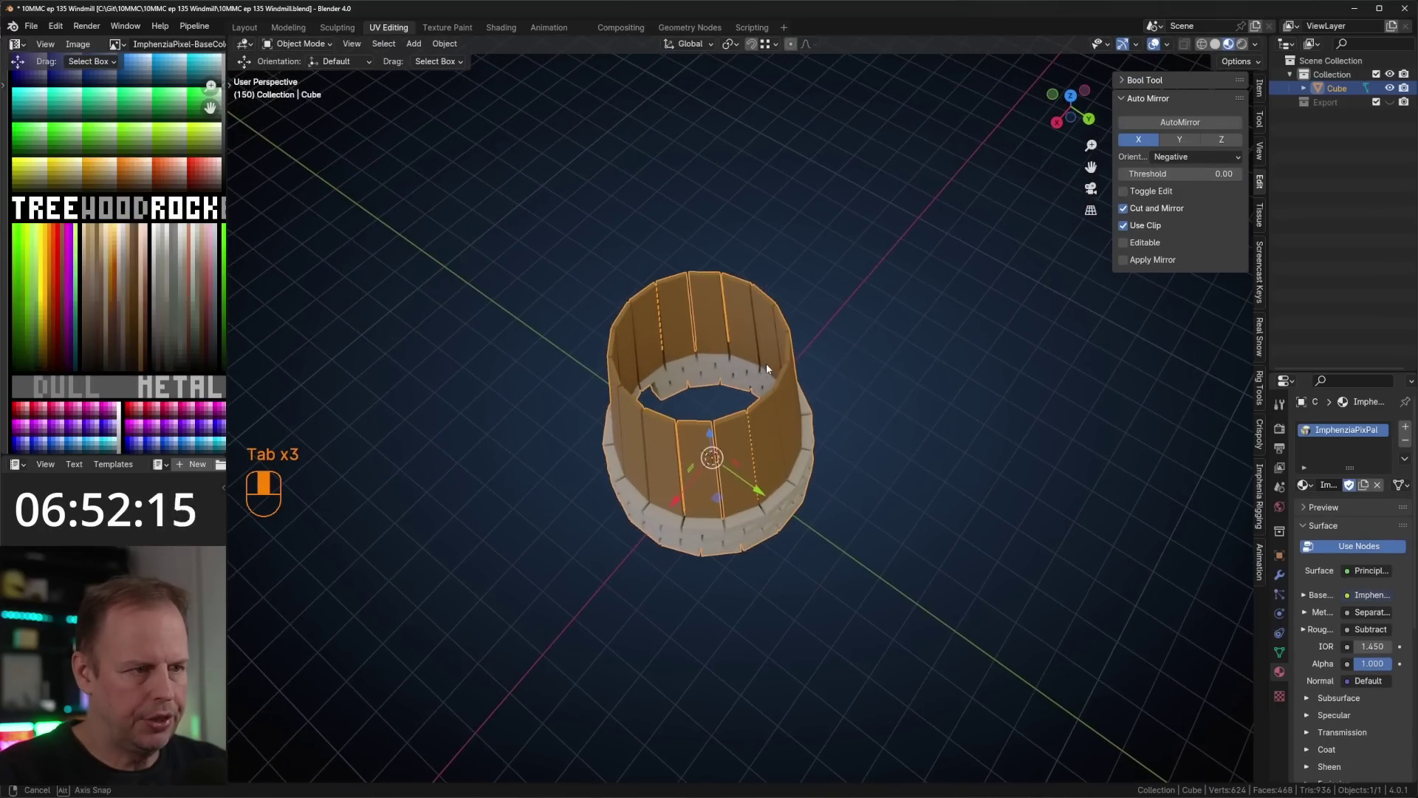
key("shift+a")
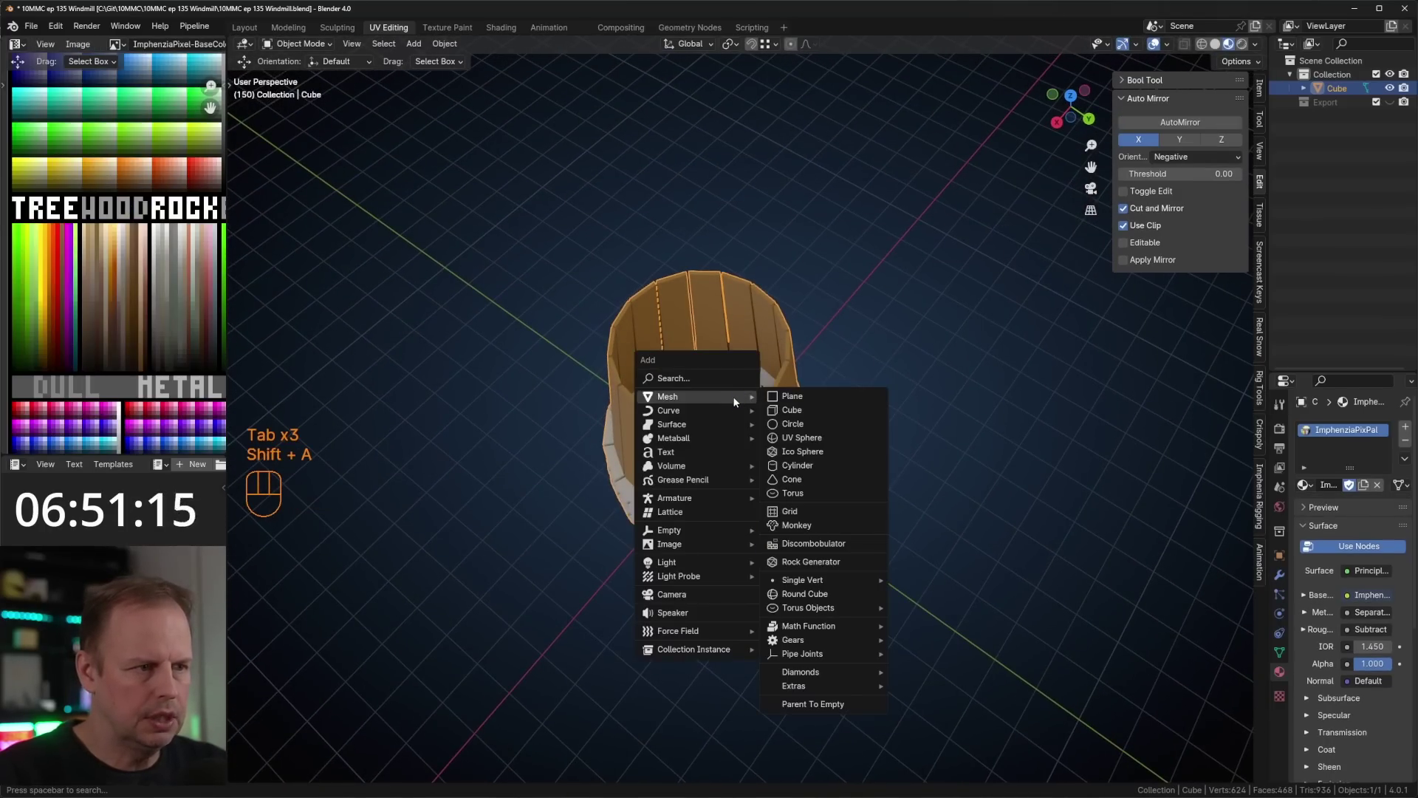
- Add a 2 m plane at the origin within the windmill mesh in Edit Mode
key("Tab")
key("shift+a")
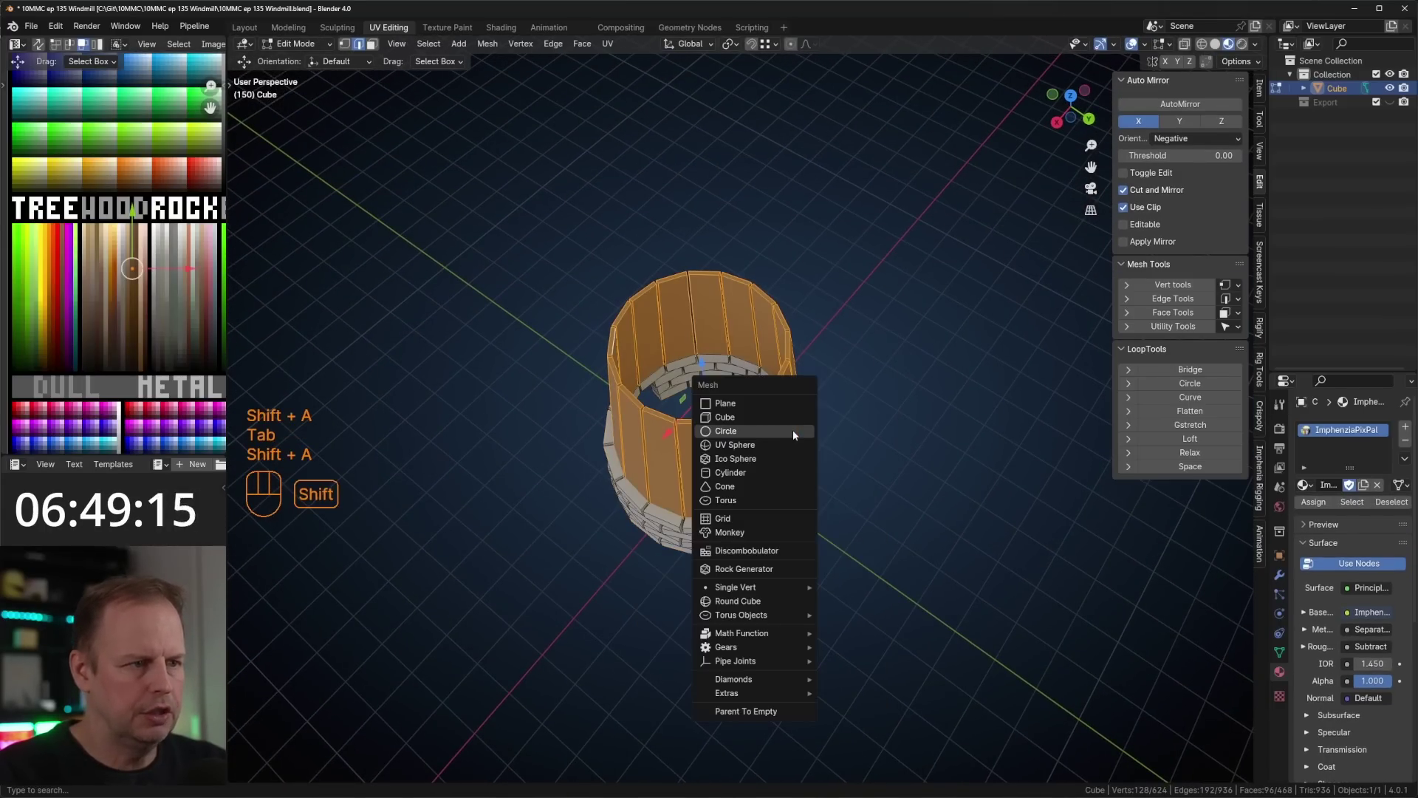
left_click(725, 403)
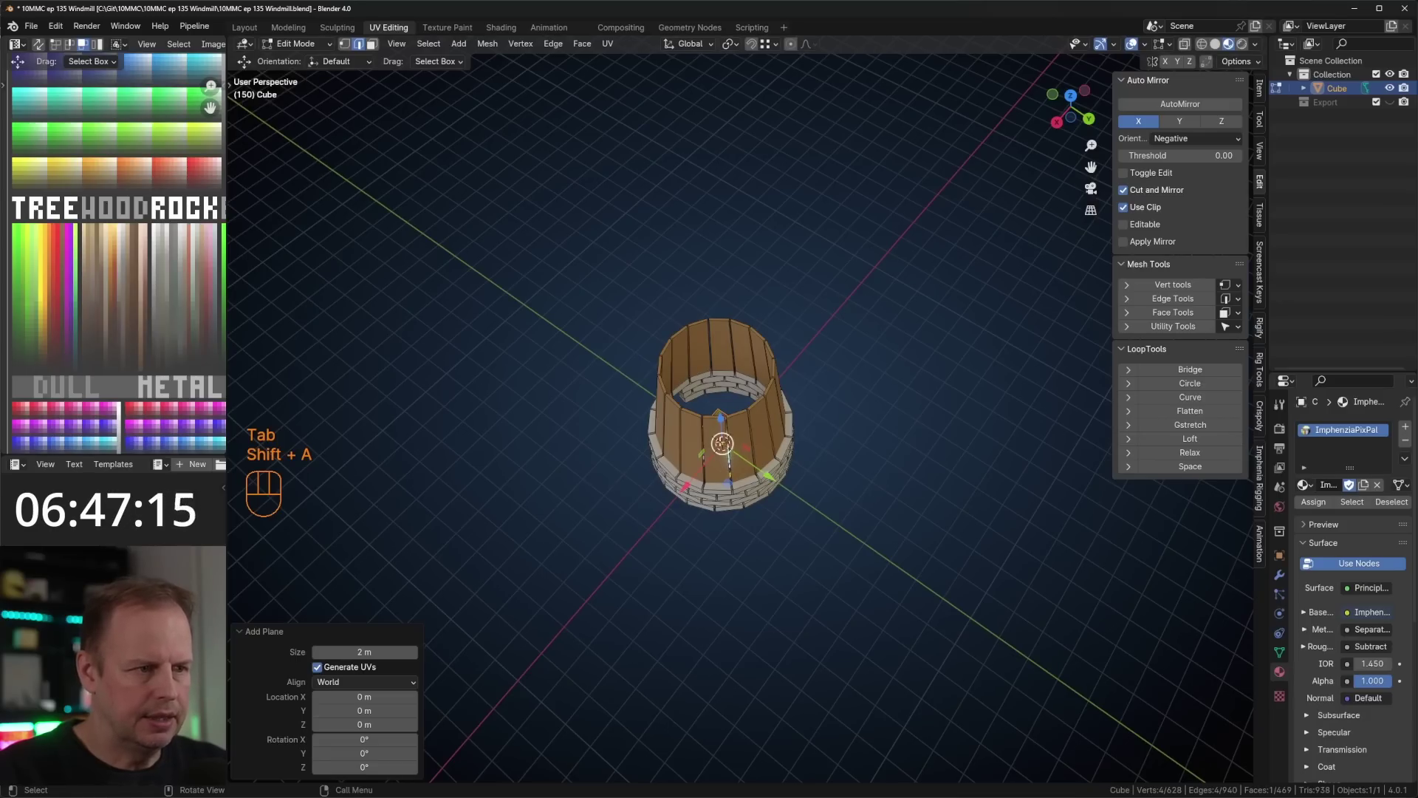
- Scale the new plane by about 1.745 and position it over the top of the tower
key("s")
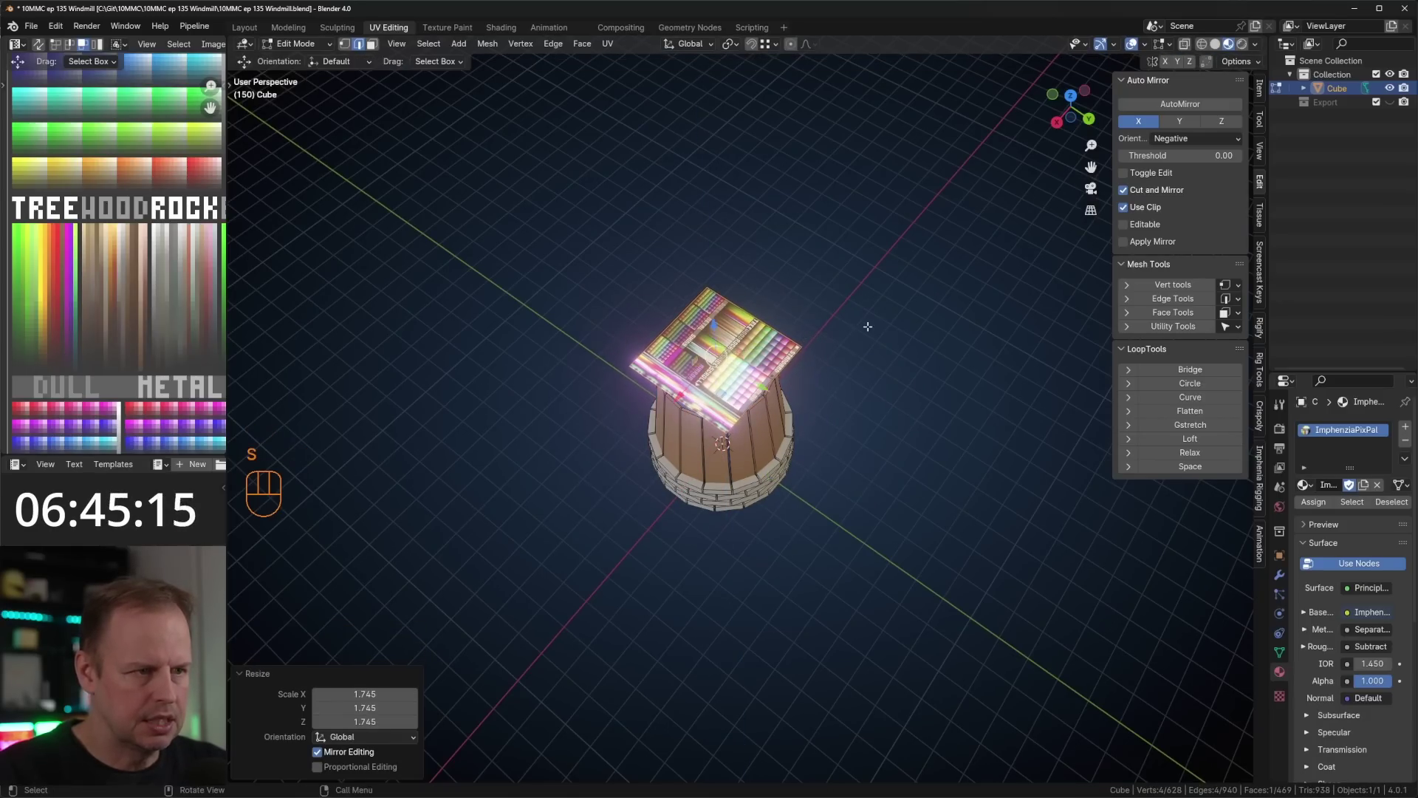
middle_click_drag(868, 326, 857, 292)
left_click_drag(722, 273, 722, 283)
- Select all the plane's UVs in the UV editor and collapse them to a point with scale 0
key("Tab")
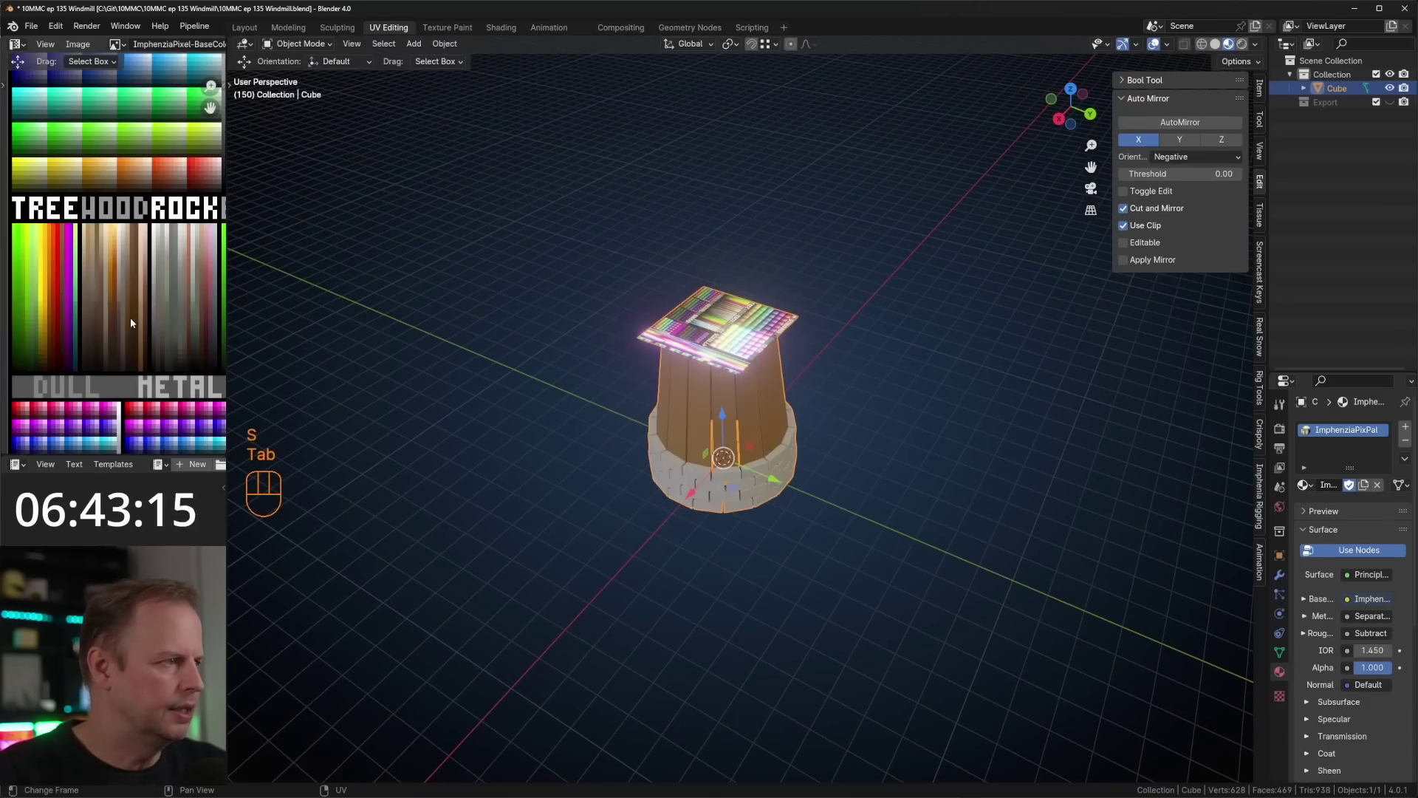
key("Tab")
key("a")
key("s")
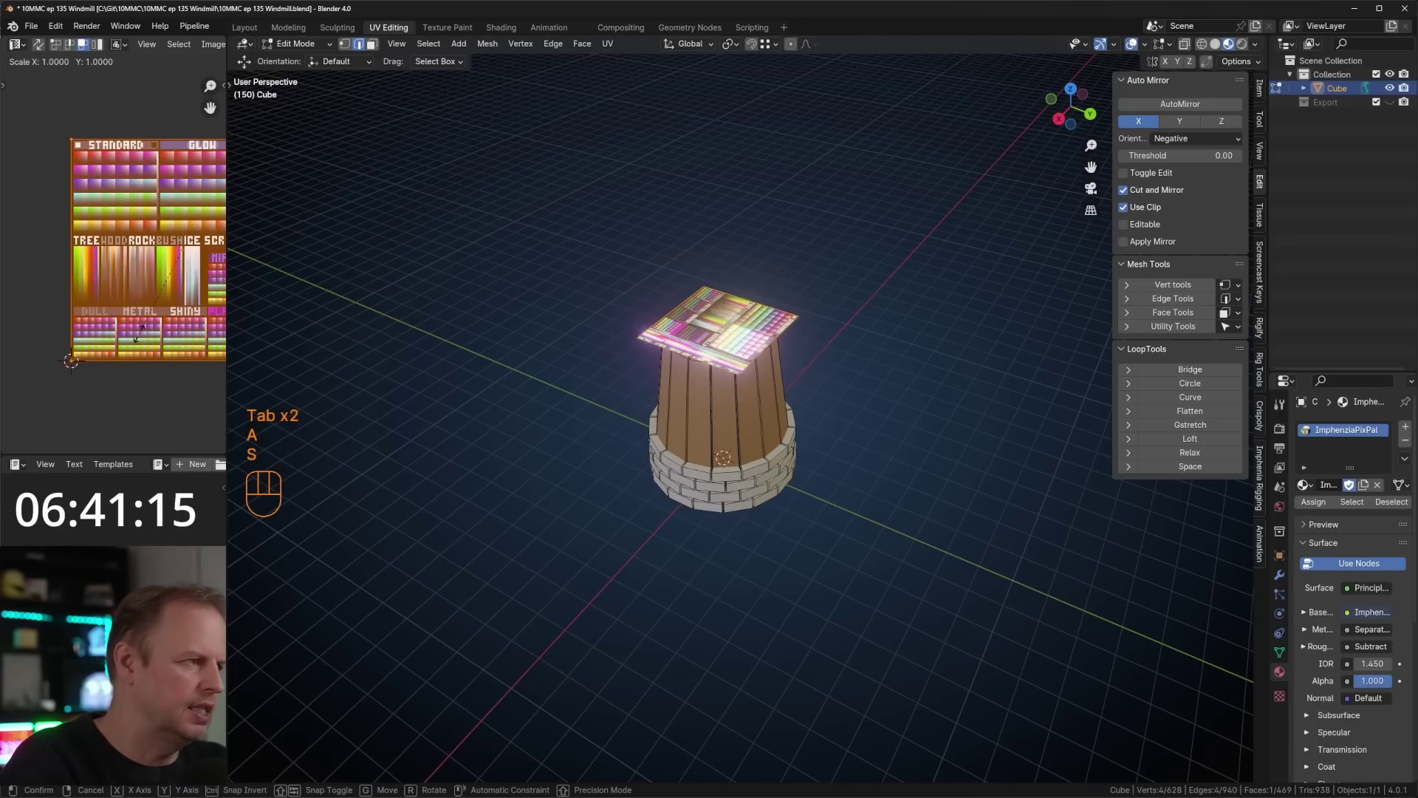
key("0")
key("Return")
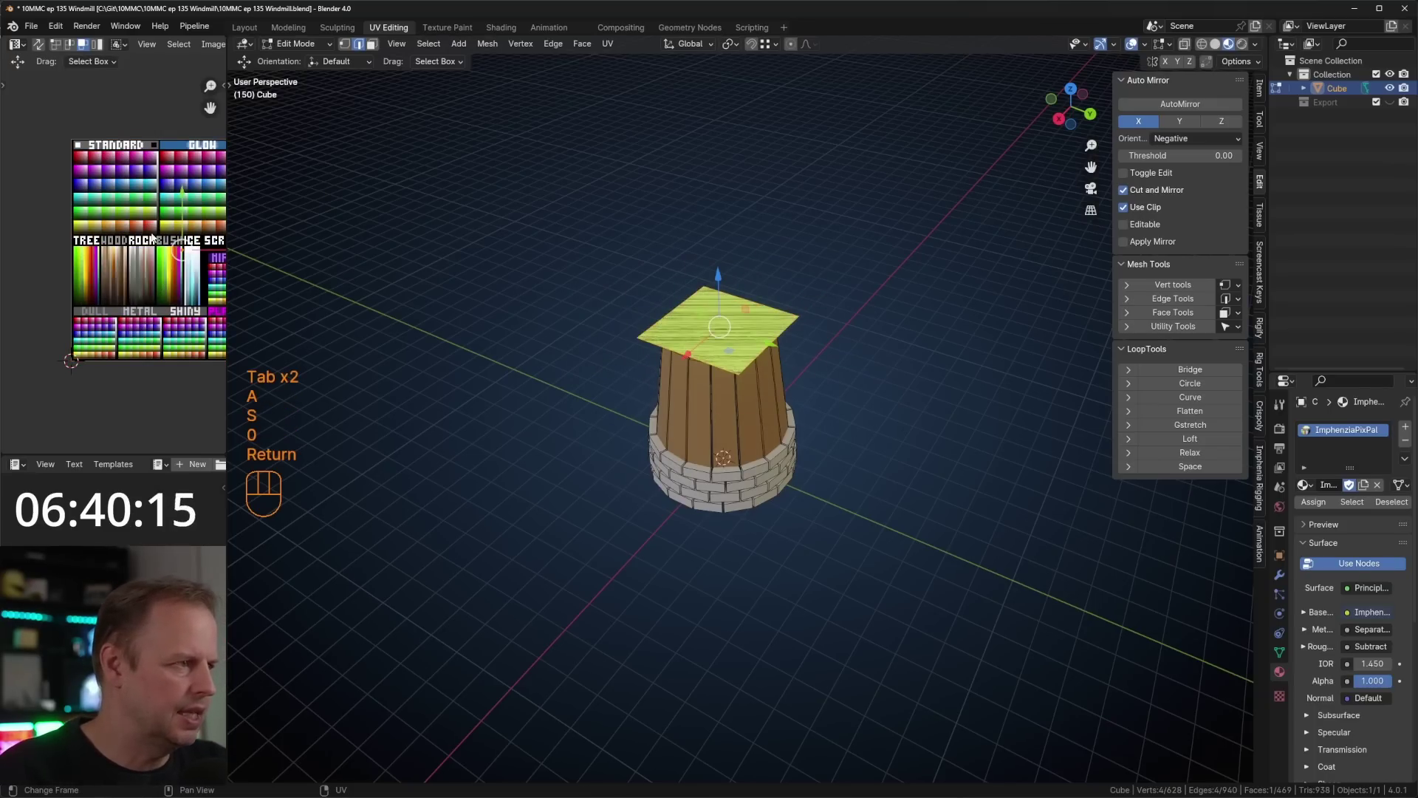
- Move the plane's collapsed UVs onto a brown stripe in the WOOD section of the colour palette
key("g")
left_click(89, 246)
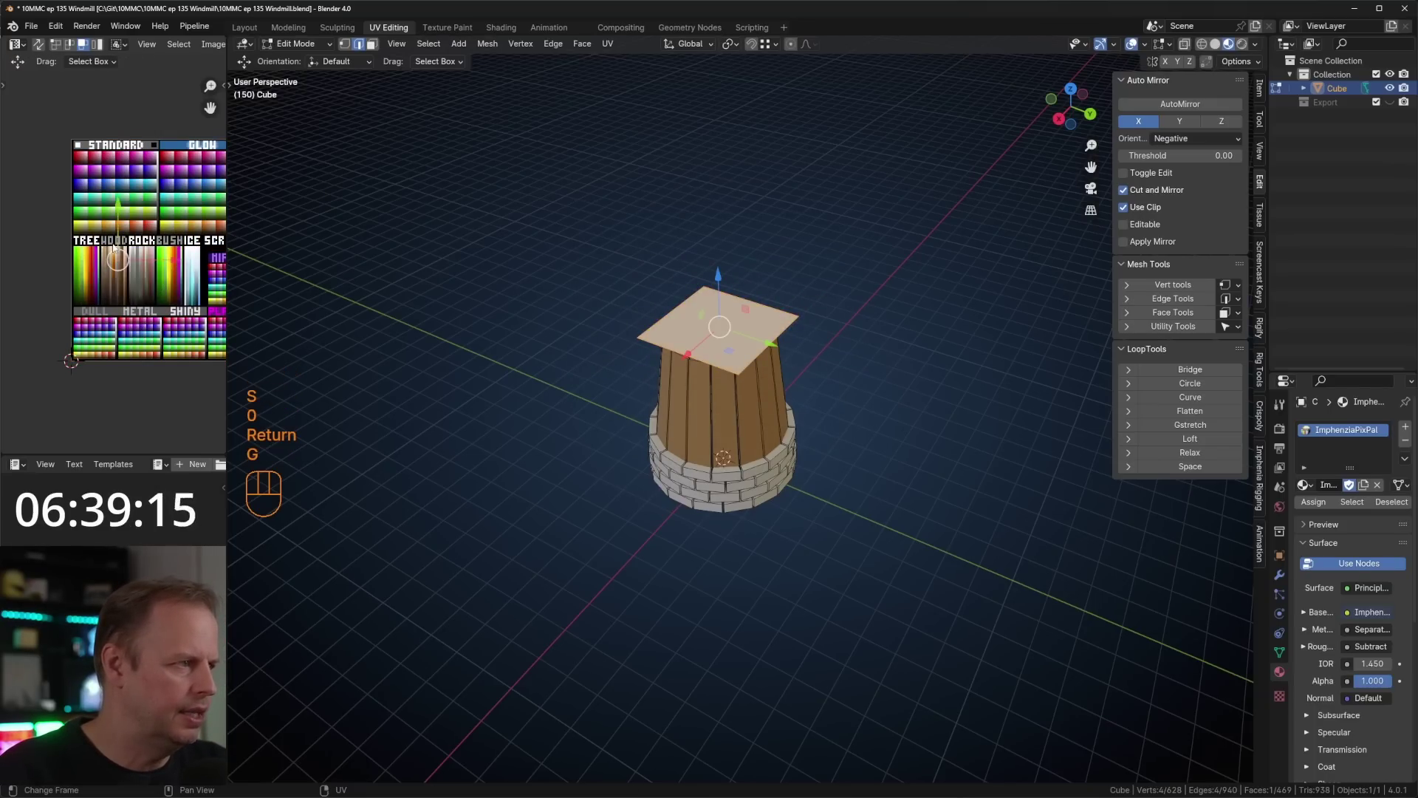
scroll(113, 261, "up", 6)
key("g")
left_click(160, 280)
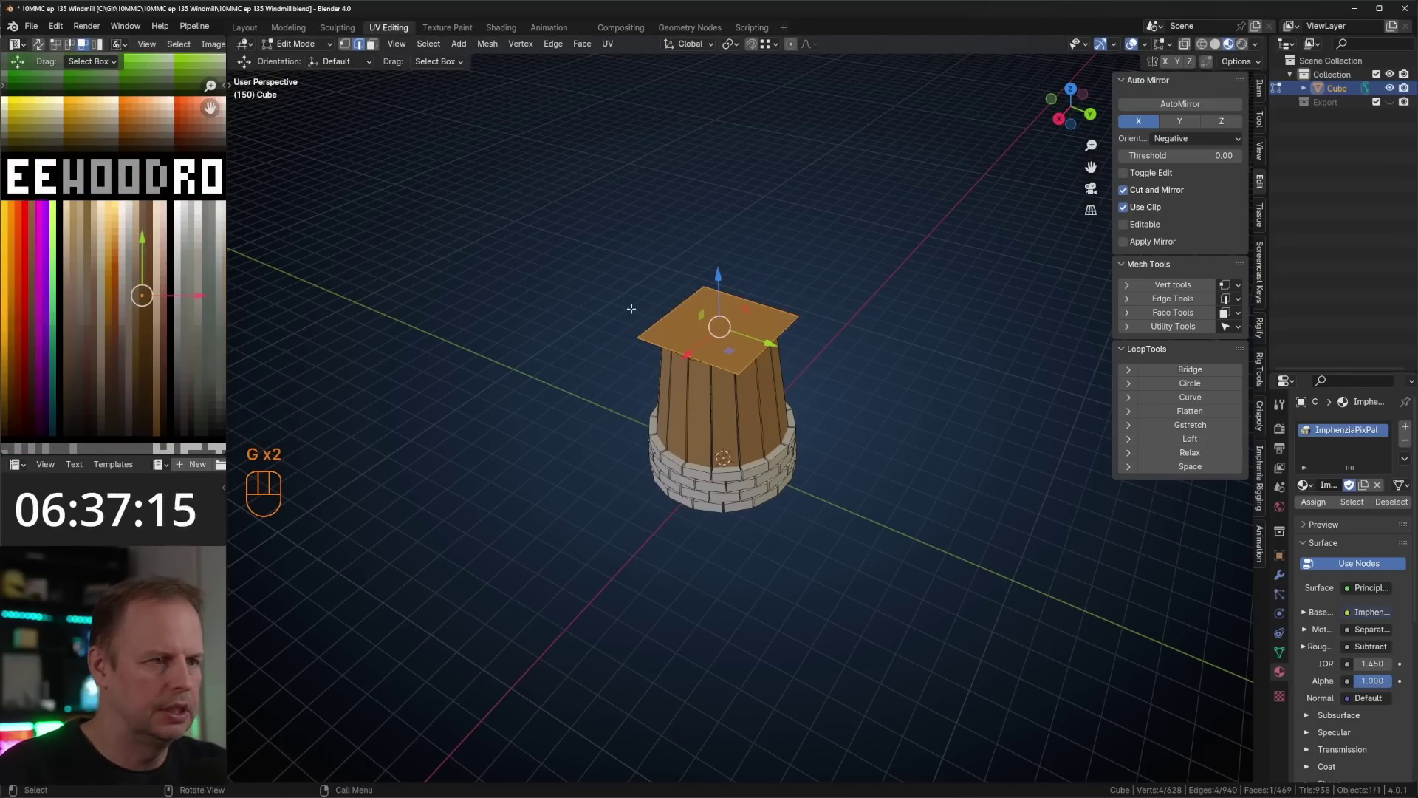
- Extrude the plane upward about 1.77 m into a roof block and narrow its top face along X
middle_click_drag(632, 308, 619, 308)
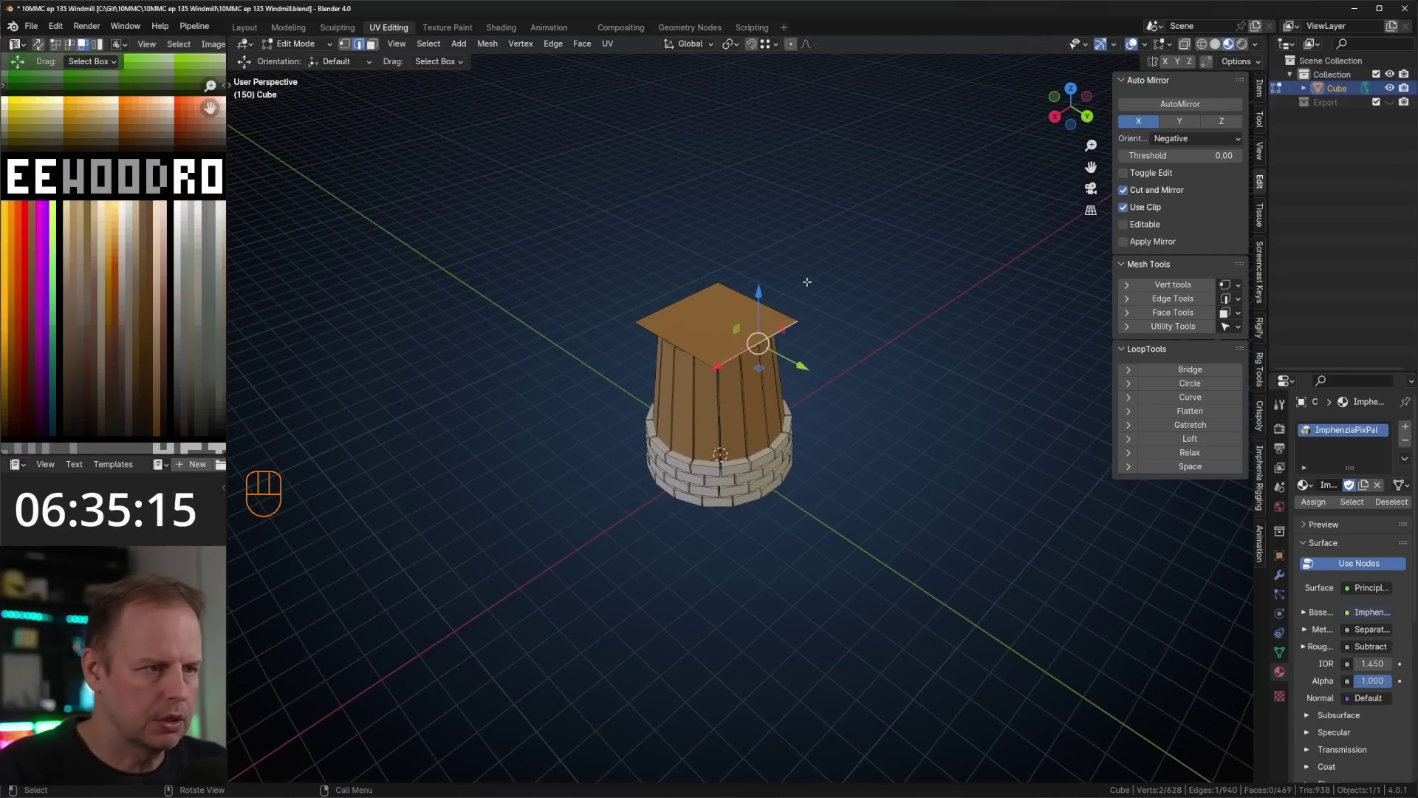
middle_click_drag(750, 318, 790, 311)
key("e")
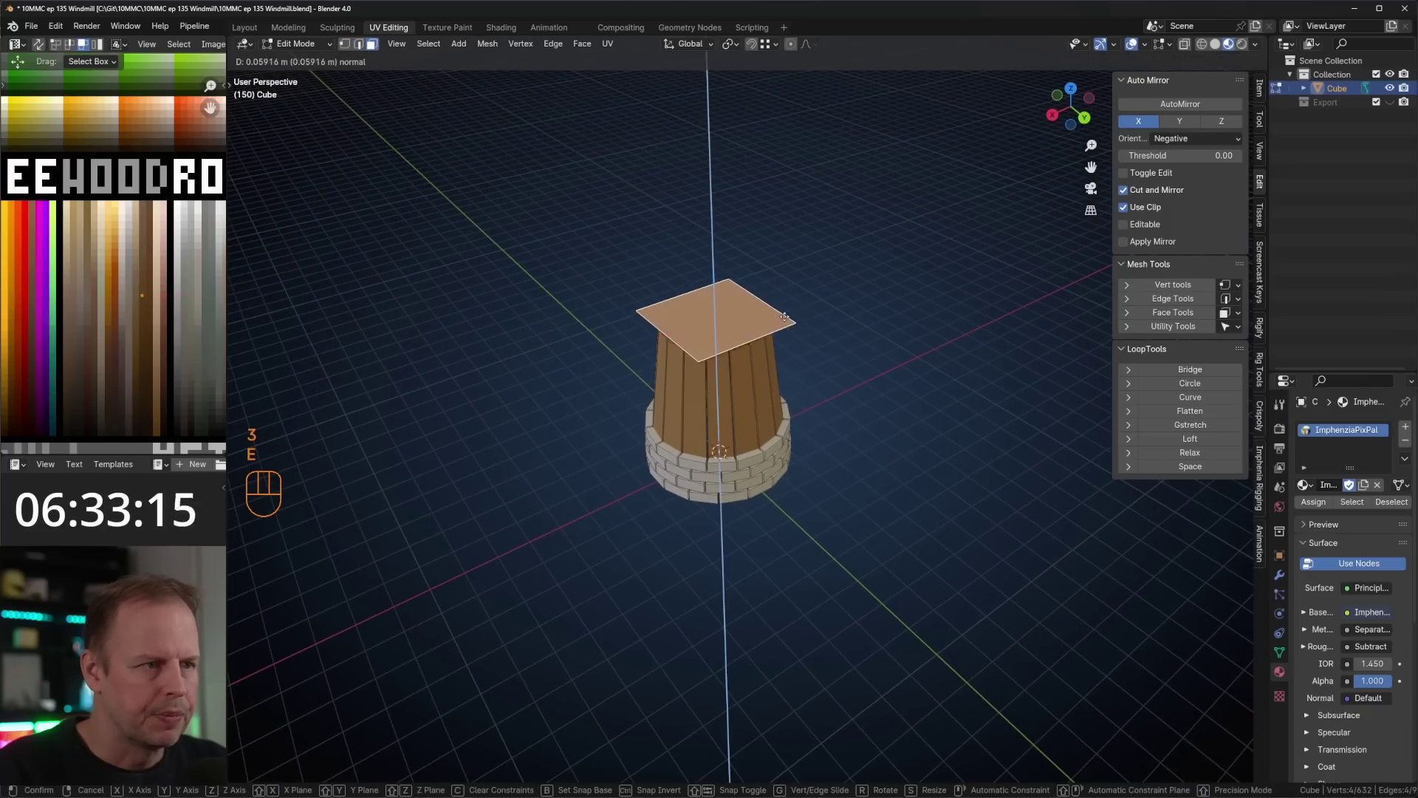
left_click(858, 263)
key("s")
key("x")
key("y")
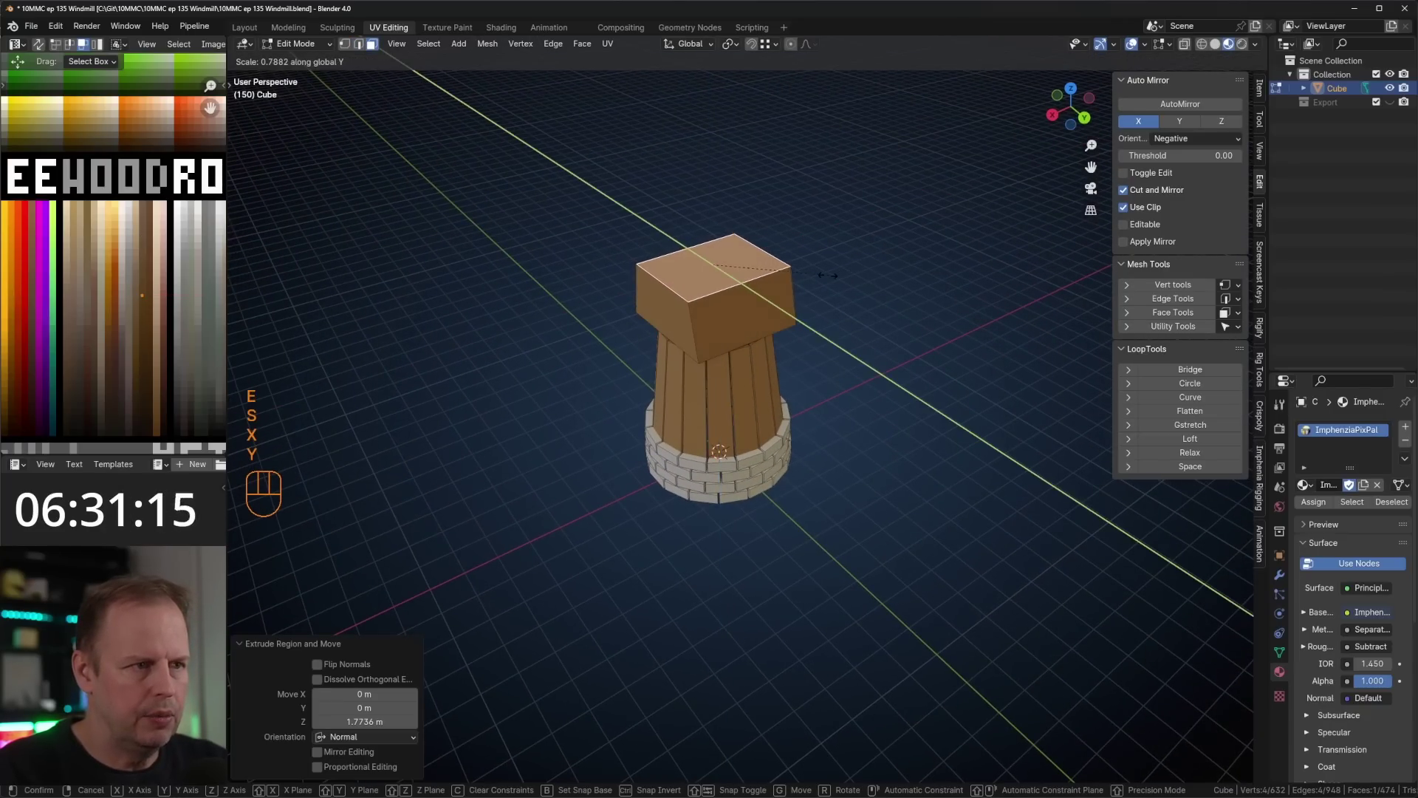
key("x")
left_click(799, 274)
- Scale the roof block's top face along X again and extrude its underside about 0.31 m
middle_click_drag(702, 295, 893, 344)
key("s")
key("x")
left_click(869, 293)
key("e")
left_click(849, 293)
- Select the whole linked roof block, enlarge it slightly and rescale it along Y
scroll(872, 317, "up", 4)
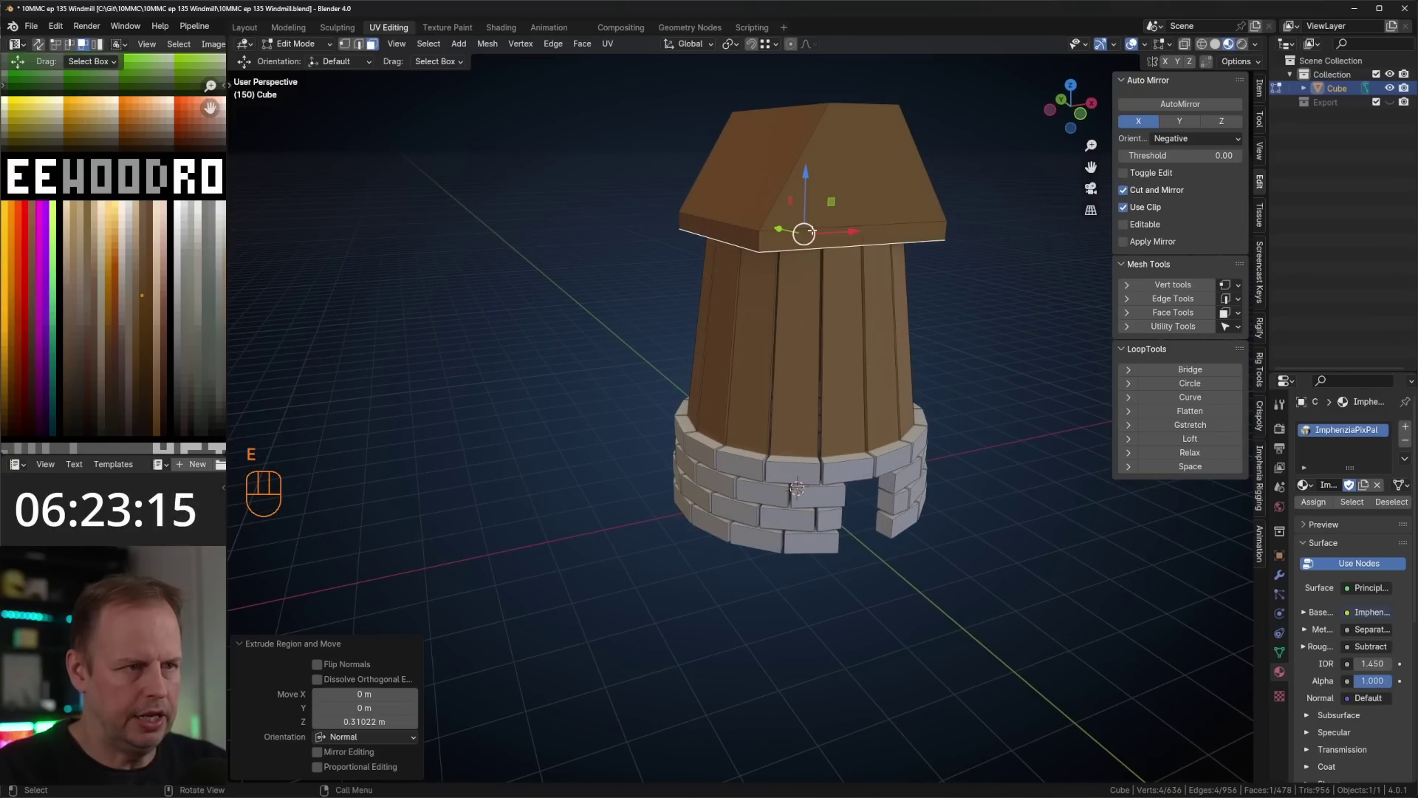
left_click(821, 235)
key("l")
key("s")
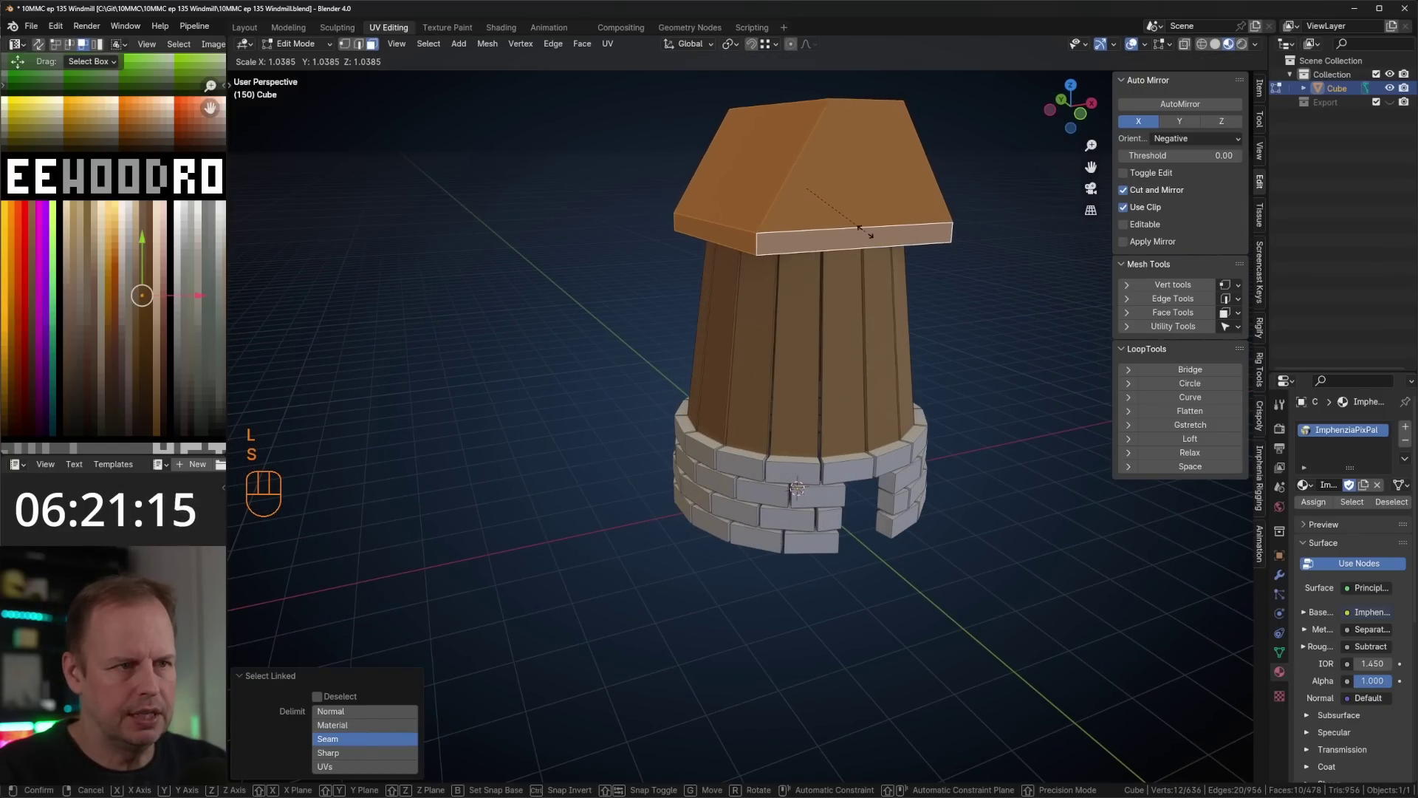
left_click(876, 231)
scroll(876, 231, "up", 2)
scroll(876, 231, "down", 3)
middle_click_drag(876, 232, 918, 267)
left_click(894, 251)
key("s")
key("y")
left_click(878, 241)
- Duplicate the roof's top and sloping faces in place, scale the copy up and stretch it by 1.233 along Y
key("3")
scroll(778, 222, "down", 2)
left_click(754, 288)
left_click(789, 301, "shift")
key("shift+d")
right_click(842, 272)
key("s")
left_click(910, 260)
key("s")
key("y")
left_click(915, 280)
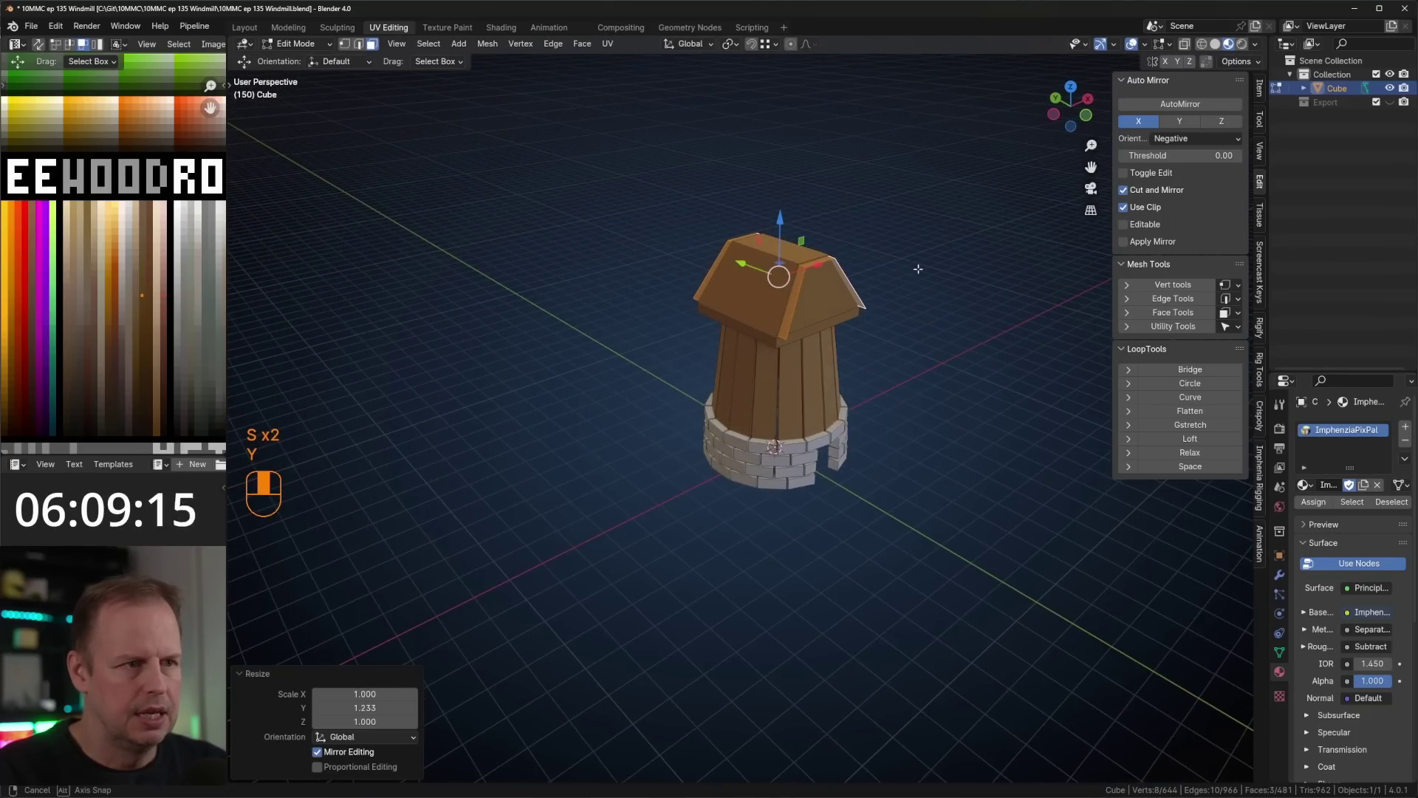
- Extrude the duplicated roof panels along their normals by about 0.86 m
key("alt+e")
left_click(916, 276)
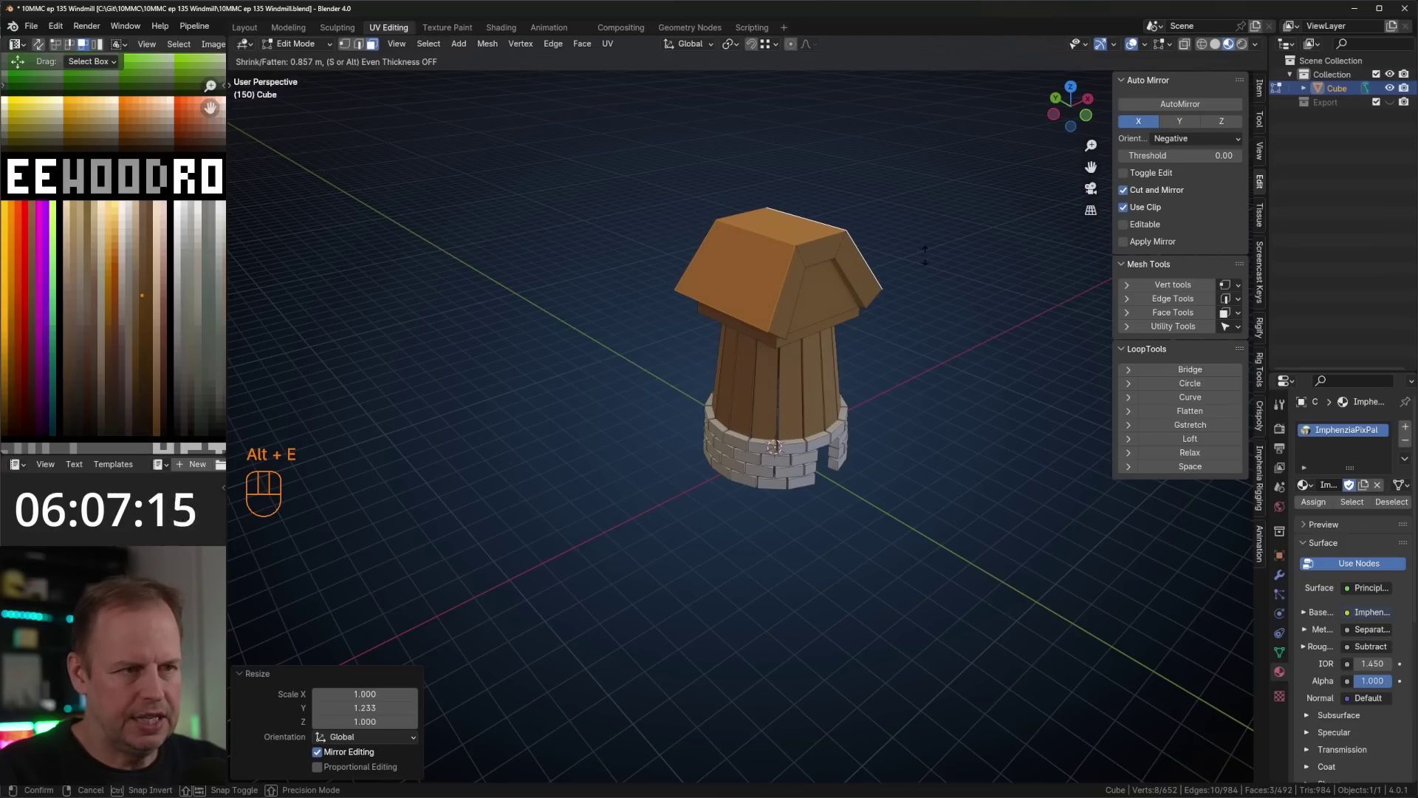
left_click(925, 256)
- Select the lower end faces of both roof slopes, lower them in front view and widen them by 1.089 along X
middle_click_drag(925, 256, 857, 174)
key("3")
left_click(717, 292)
middle_click_drag(850, 303, 827, 281)
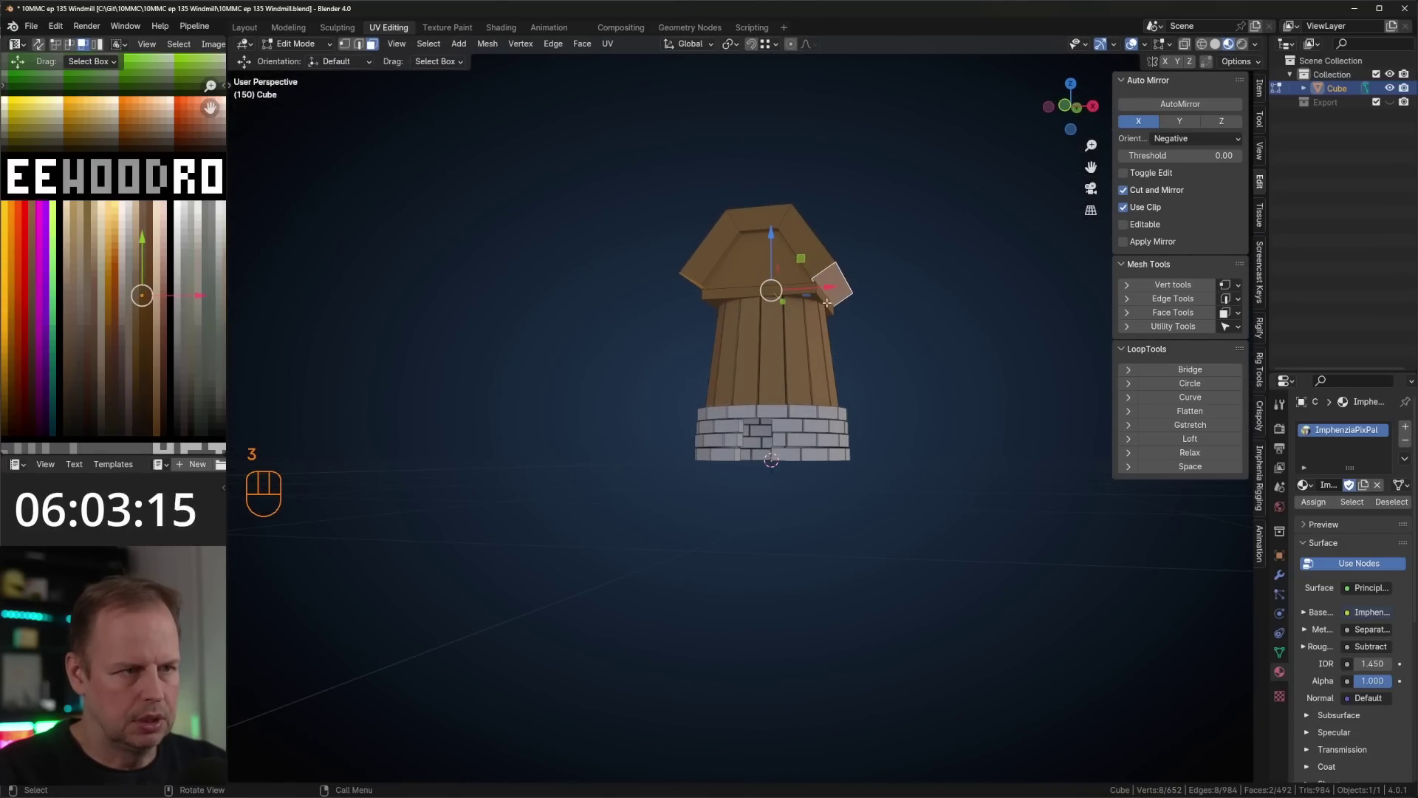
key("KP_3")
key("KP_1")
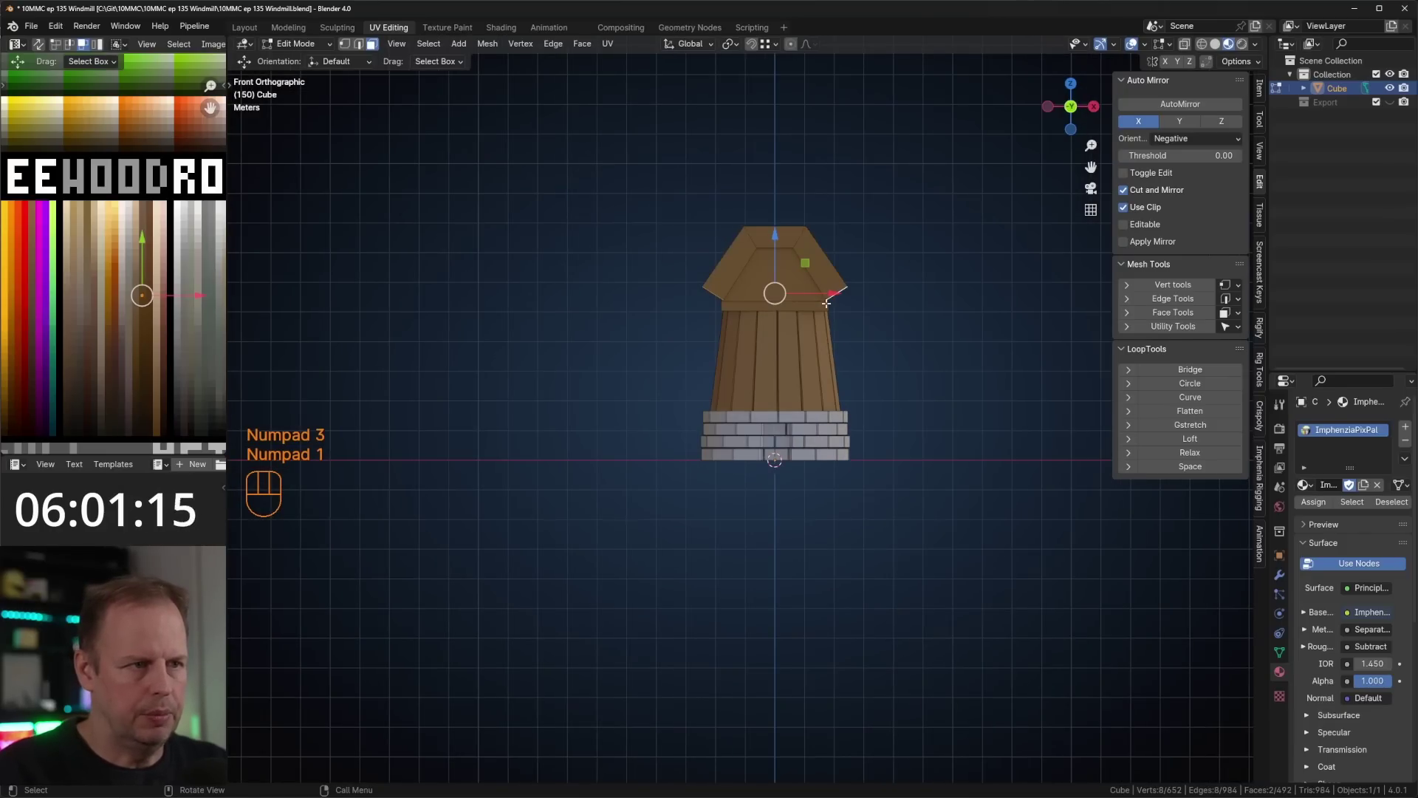
left_click_drag(769, 233, 789, 260)
key("s")
key("y")
key("x")
left_click(934, 297)
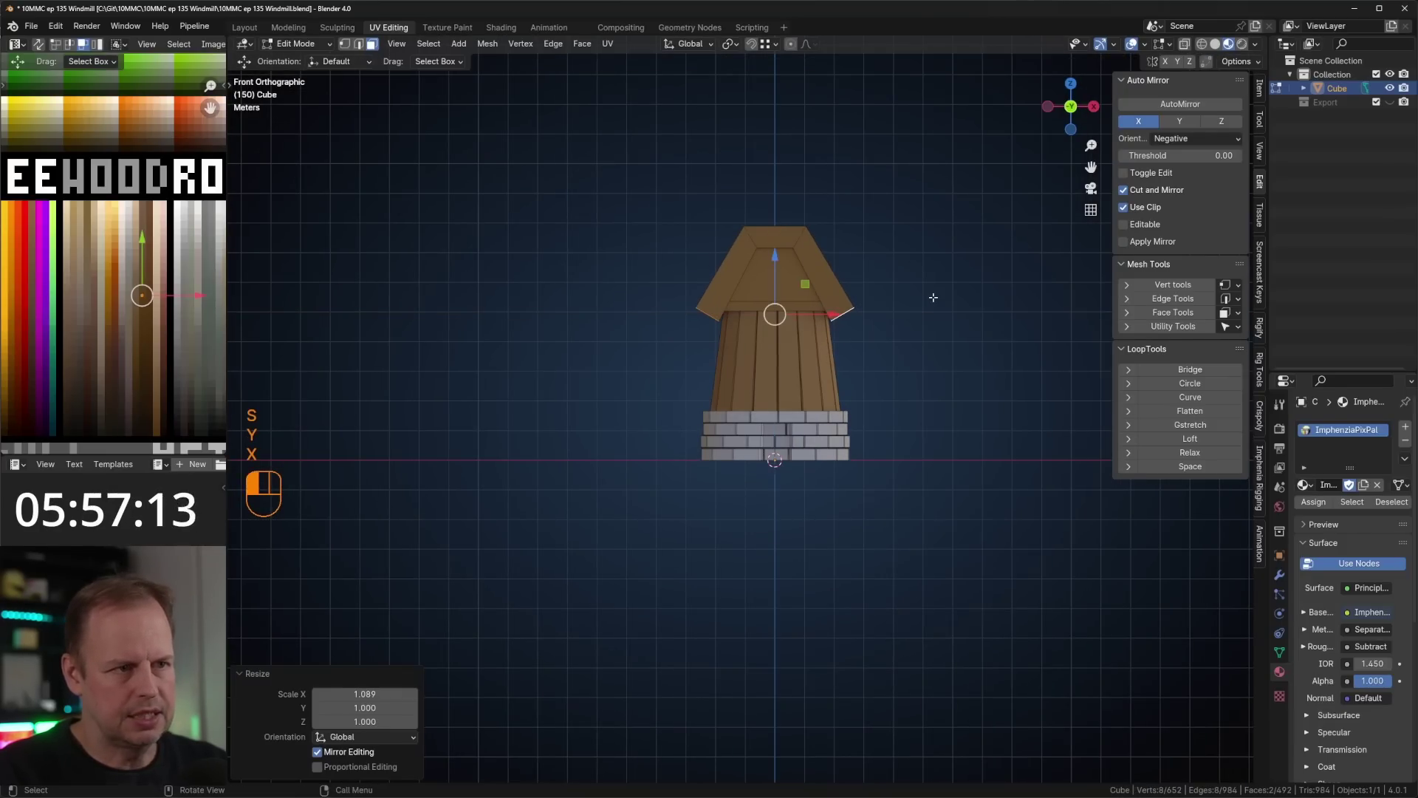
- Select the whole linked outer roof and move its UVs onto a yellow swatch in the colour palette
middle_click_drag(934, 297, 986, 317)
left_click(806, 230)
key("l")
key("a")
key("g")
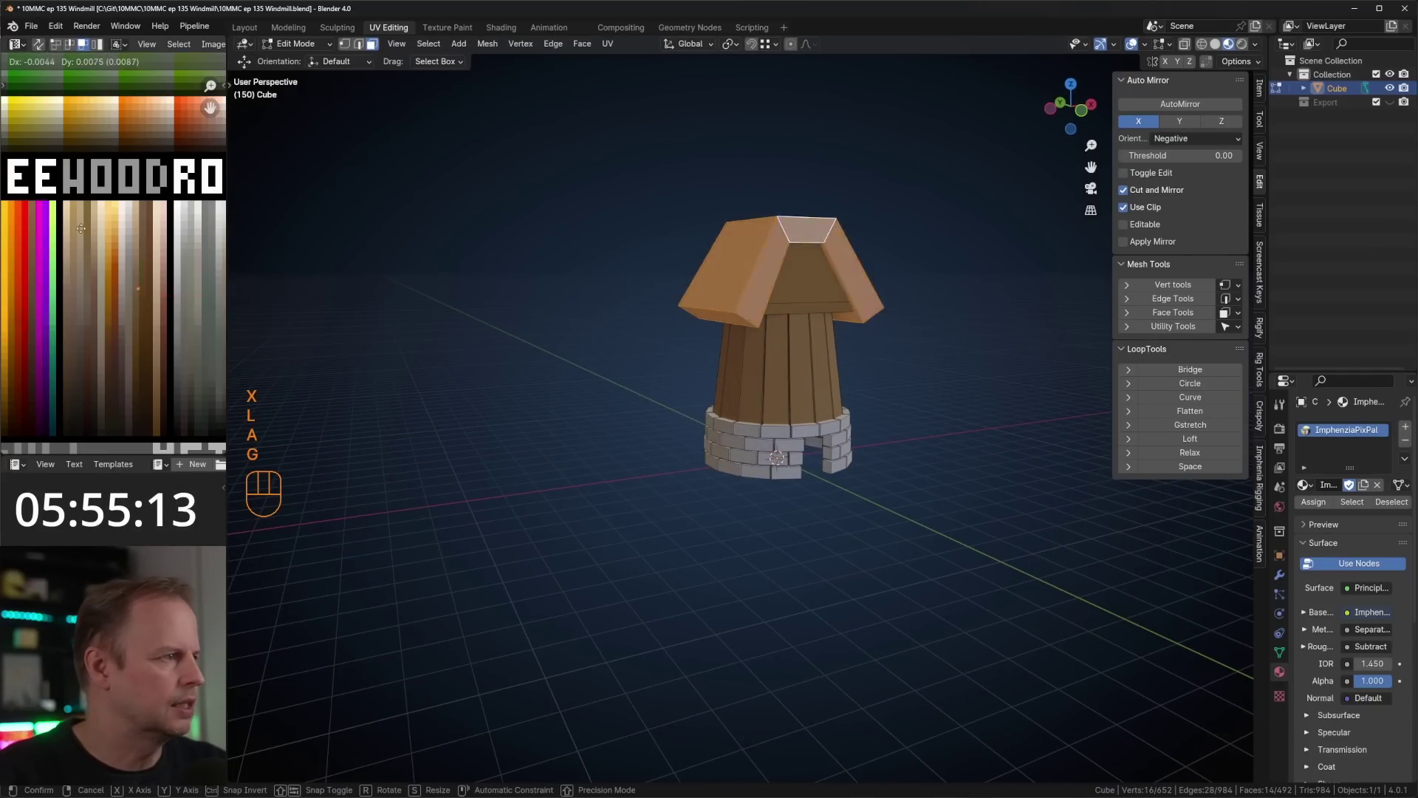
left_click(111, 199)
scroll(118, 203, "down", 3)
middle_click_drag(117, 203, 130, 284, "shift")
scroll(130, 283, "up", 2)
key("g")
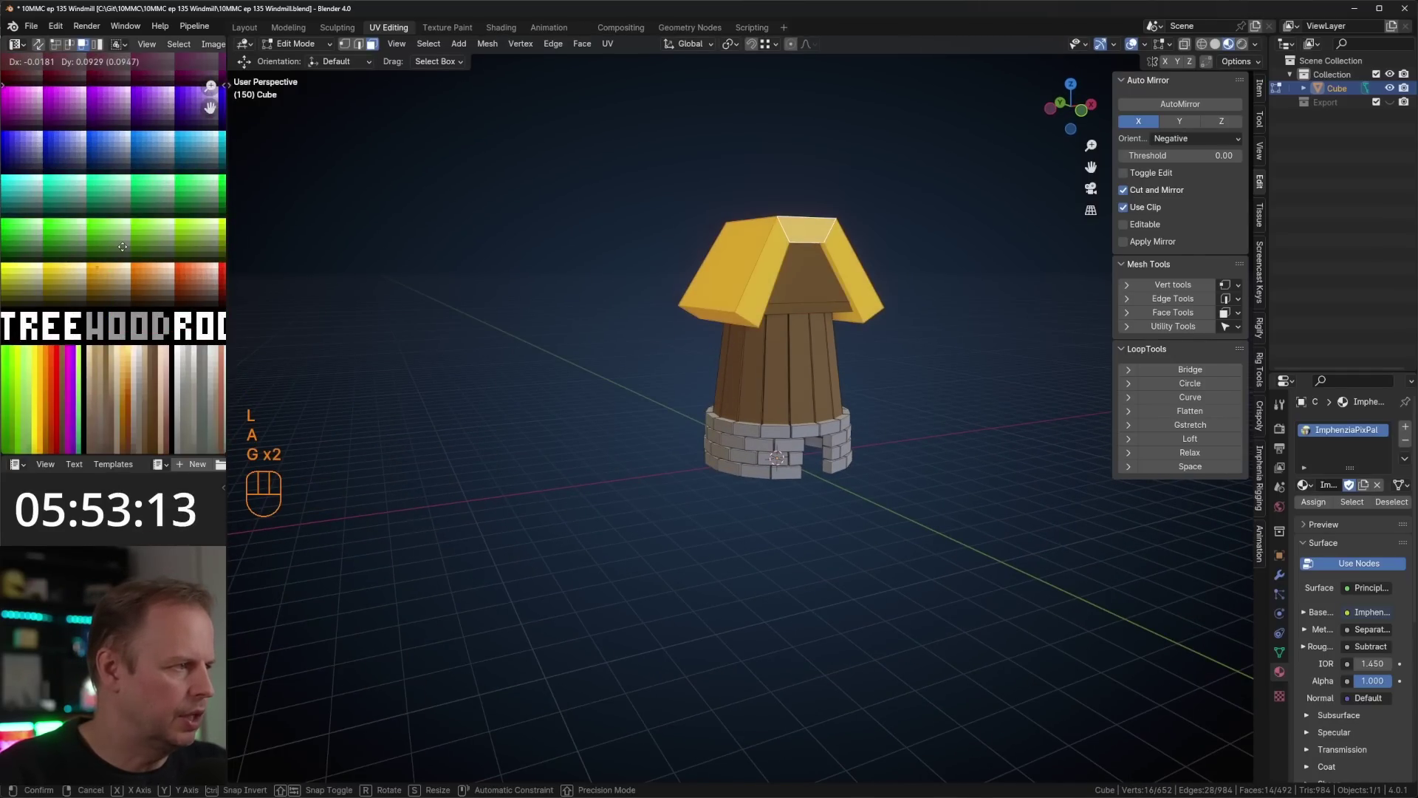
left_click(124, 247)
- Narrow the outer roof's flat top face by 0.684 along X and raise it slightly
middle_click_drag(768, 310, 753, 377)
scroll(753, 376, "up", 1)
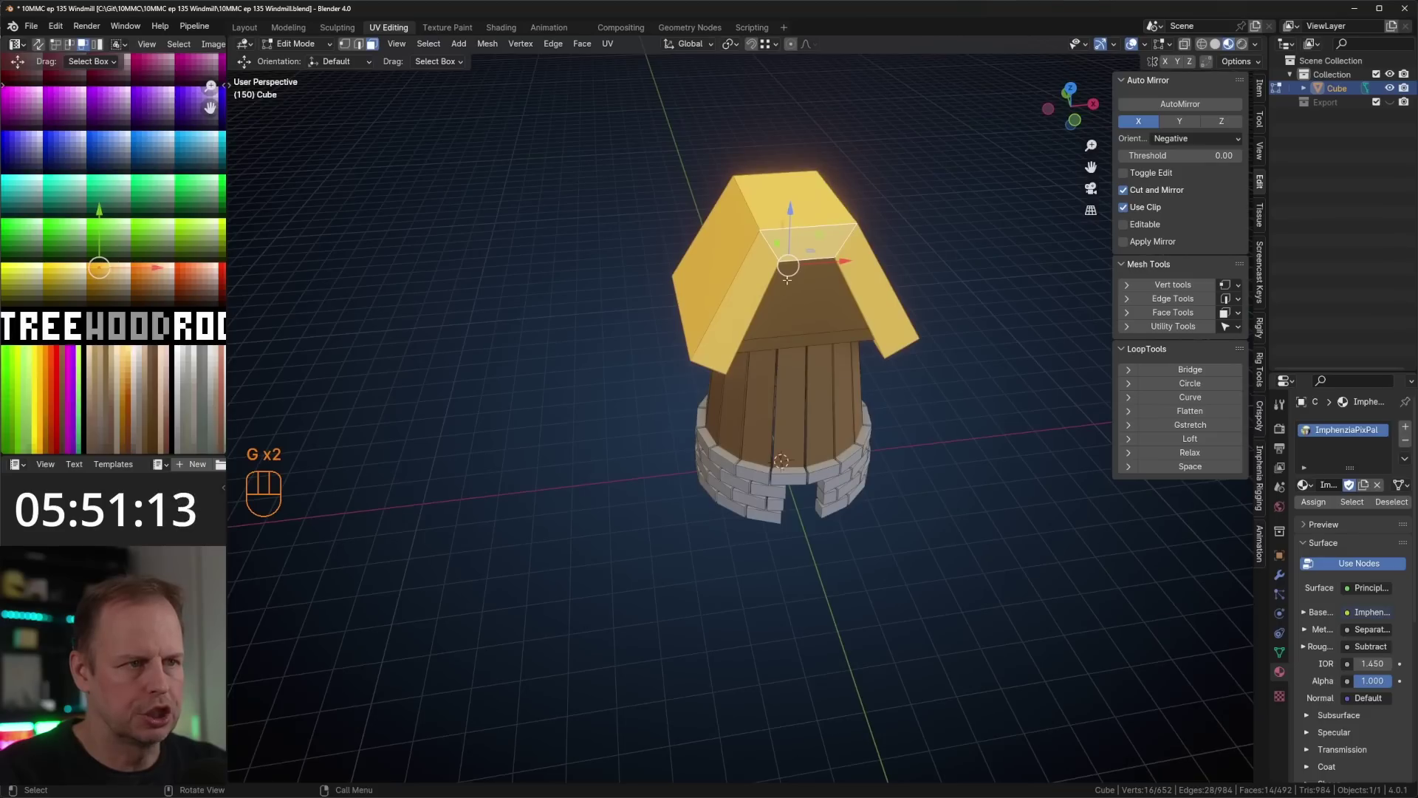
left_click(804, 207)
key("s")
key("x")
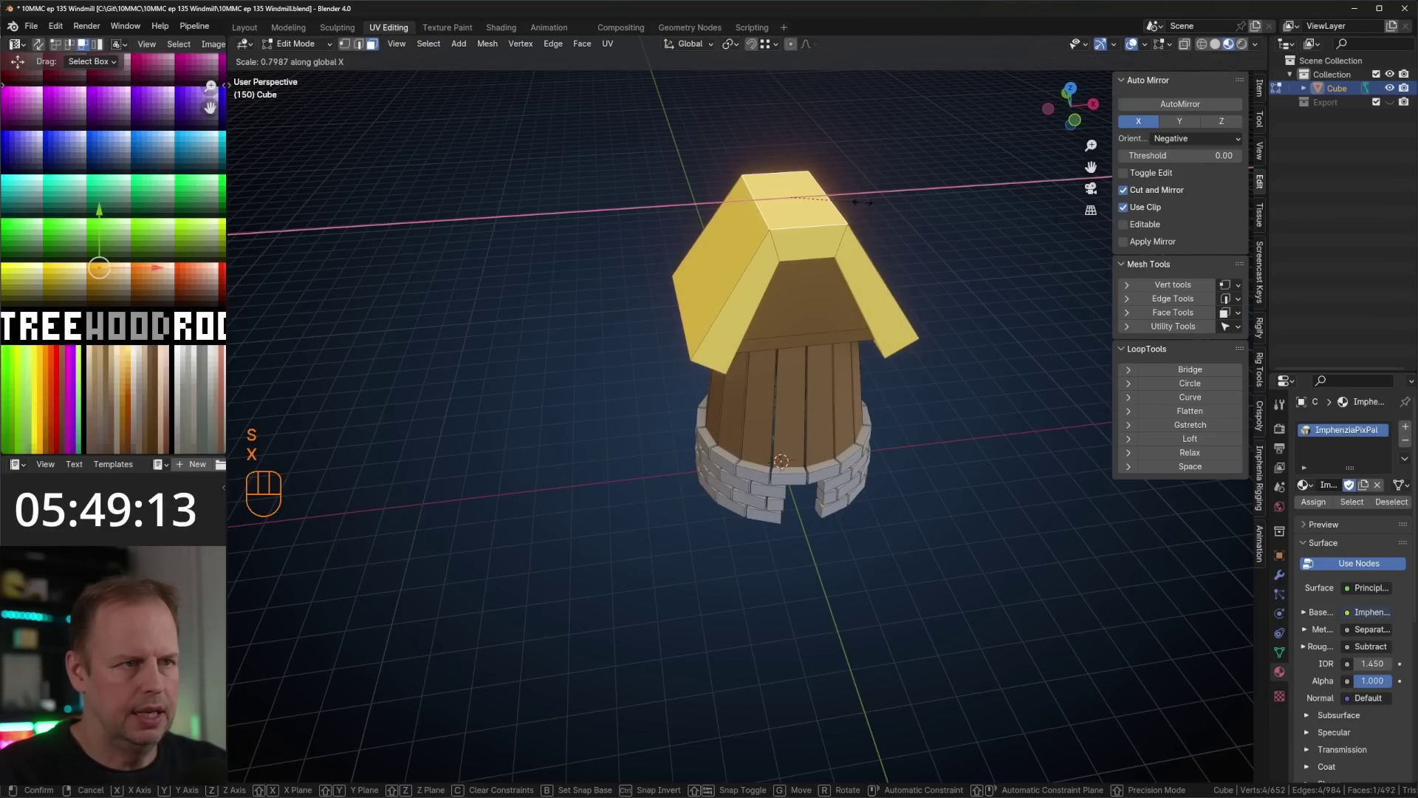
left_click(851, 208)
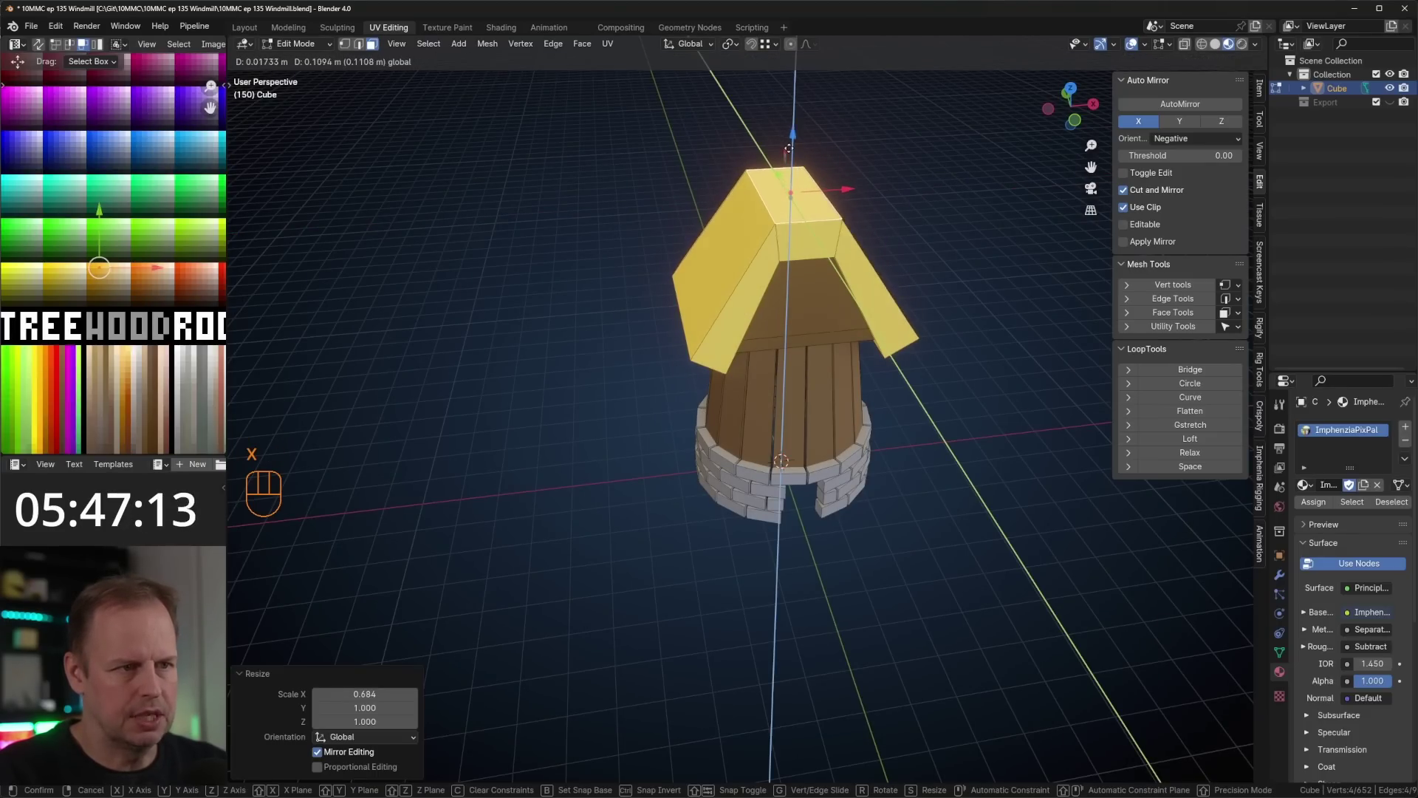
key("ctrl+z")
left_click_drag(792, 137, 793, 141)
- Duplicate the brown gable face beneath the roof in place and scale the copy by 0.409
key("3")
left_click(805, 297)
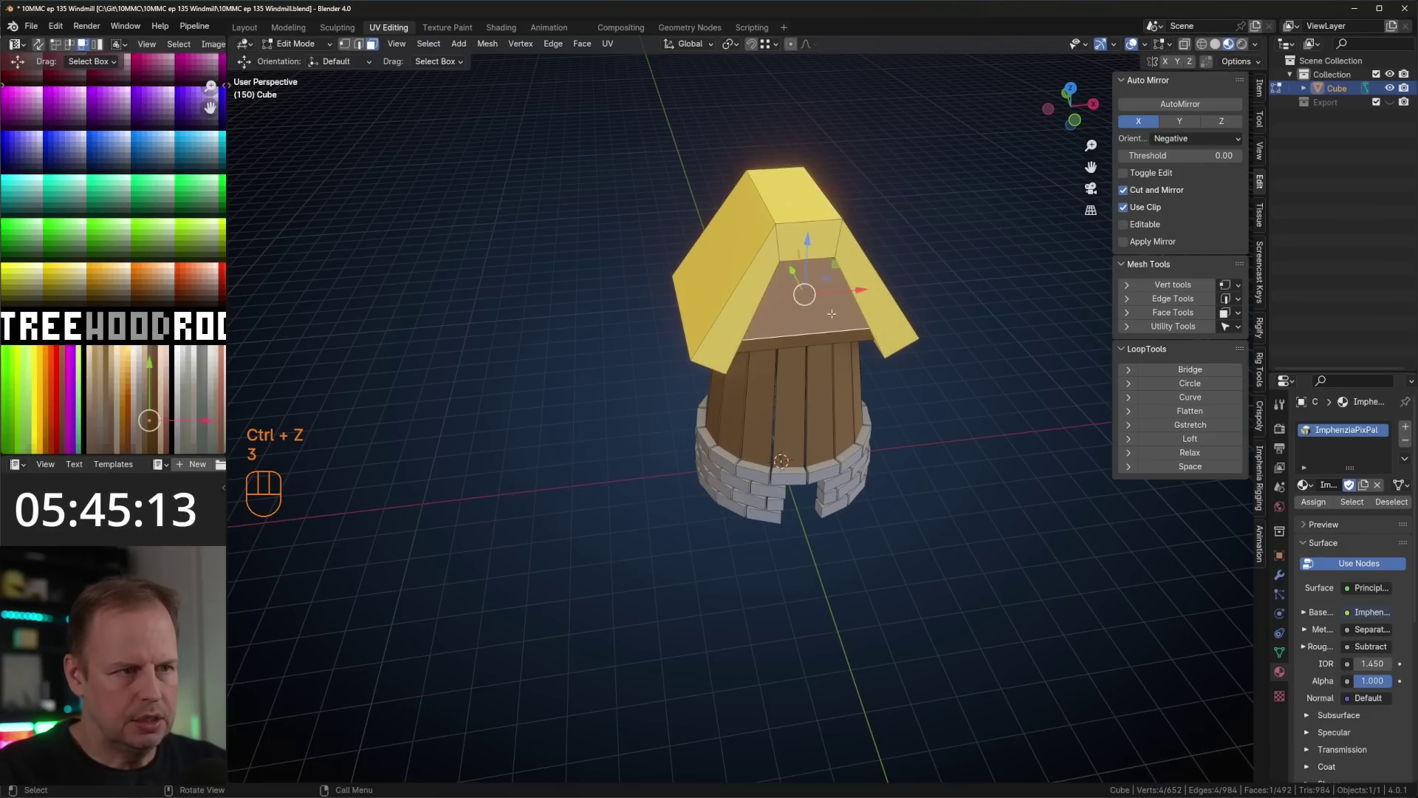
scroll(872, 292, "down", 2)
scroll(886, 289, "up", 3)
middle_click_drag(916, 288, 745, 315, "shift")
scroll(731, 325, "down", 2)
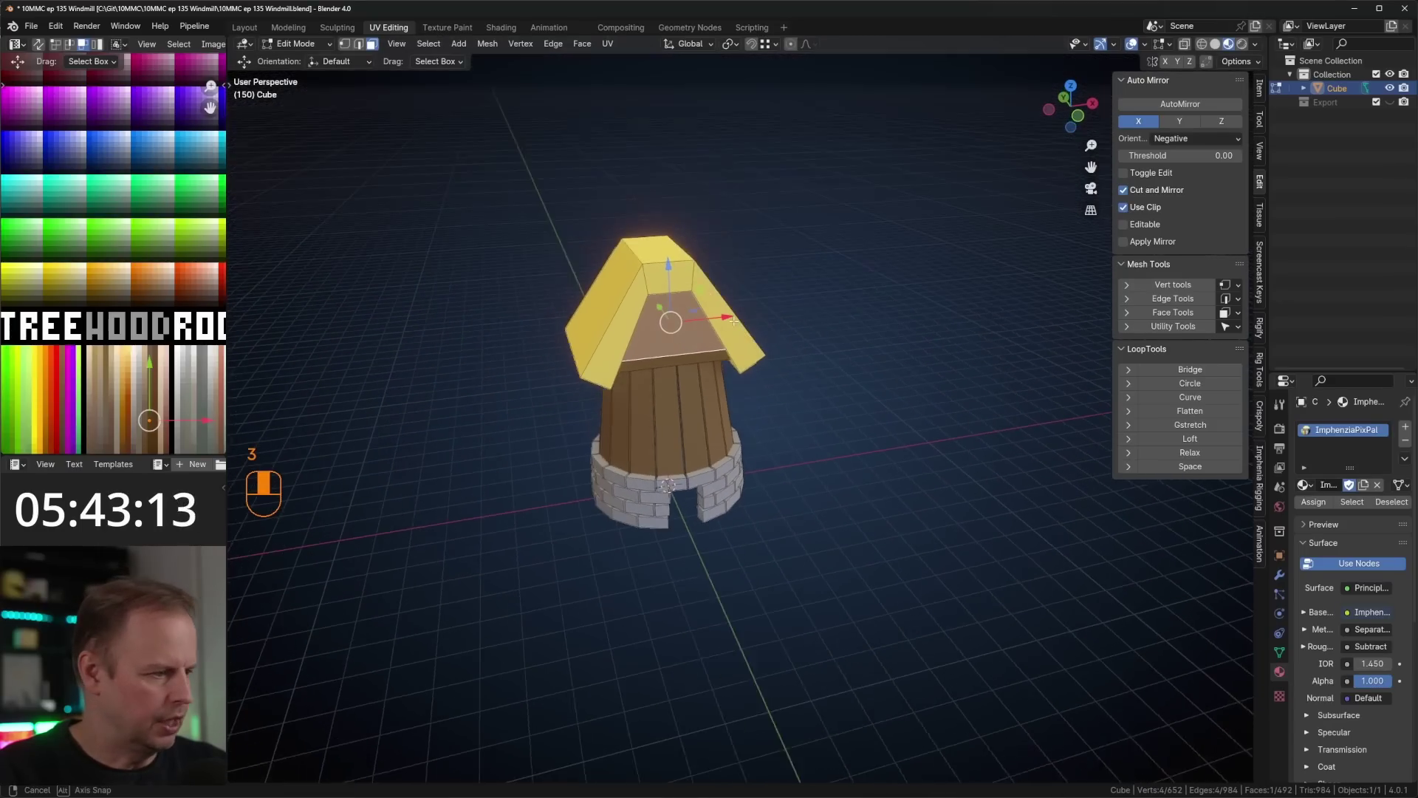
key("shift+d")
right_click(829, 327)
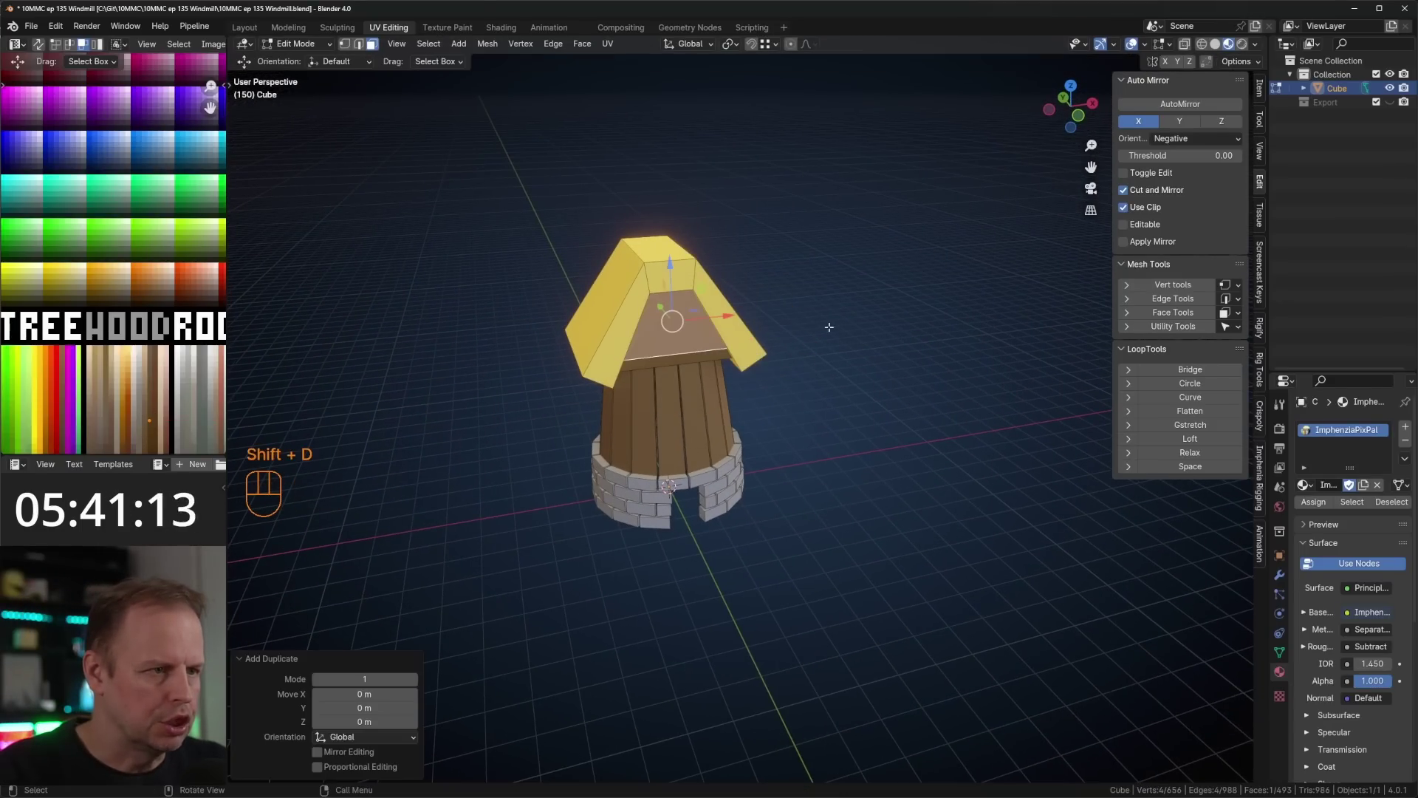
key("s")
left_click(775, 297)
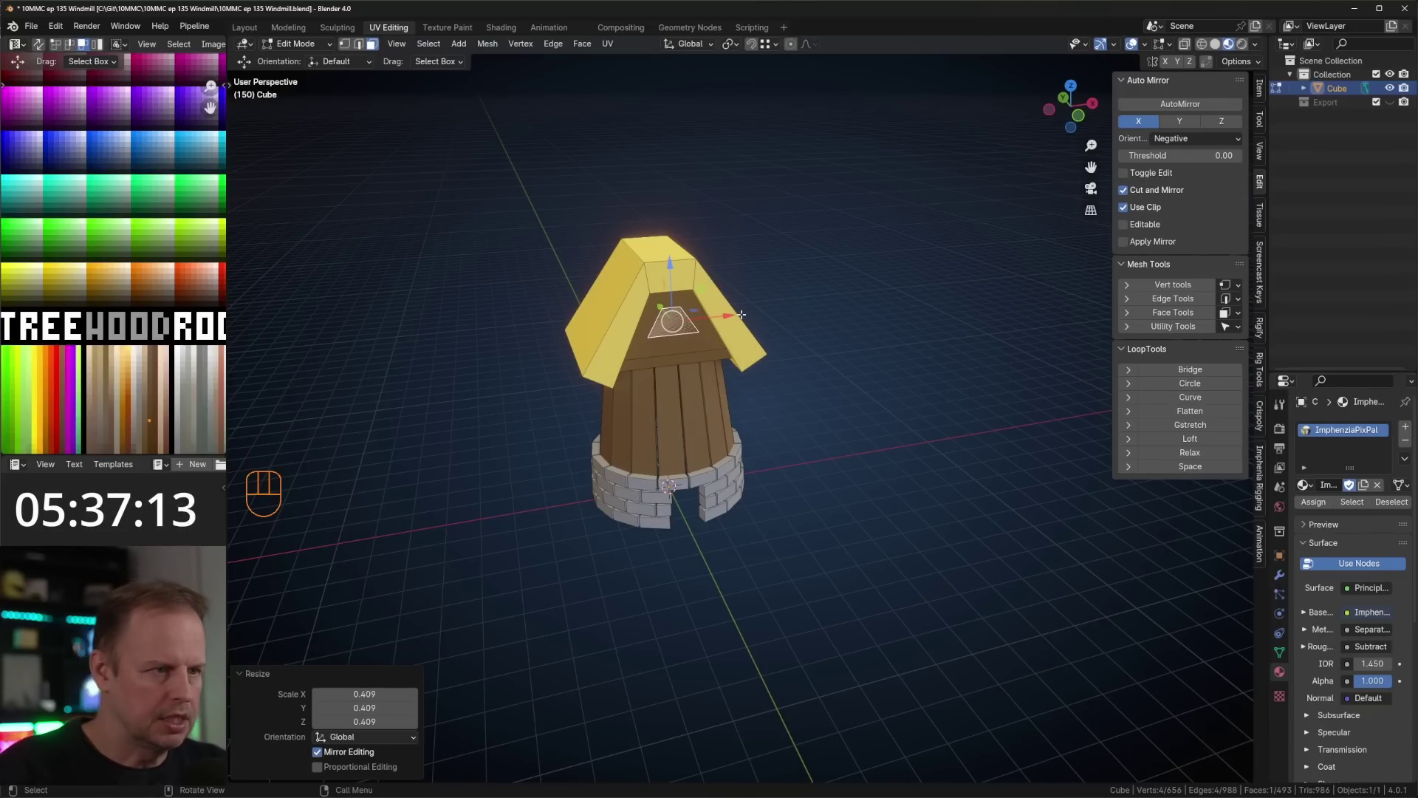
- Flatten the duplicated gable face with scale 0 along Y and shrink it by 0.6
key("s")
key("y")
key("0")
key("Return")
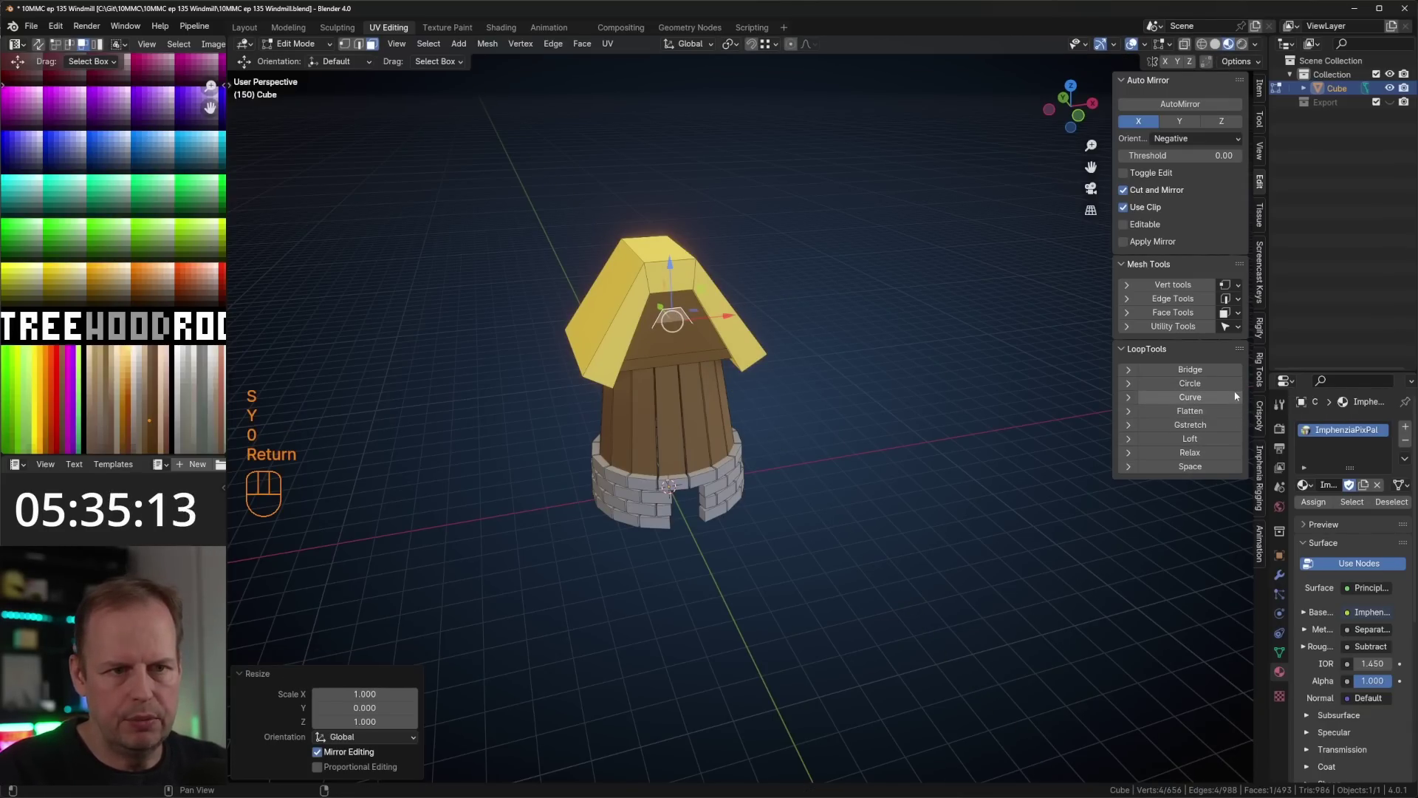
key("s")
left_click(740, 310)
- Shrink the small face by 0.822 and extrude it about 0.83 m out from the gable as an axle
scroll(741, 310, "up", 2)
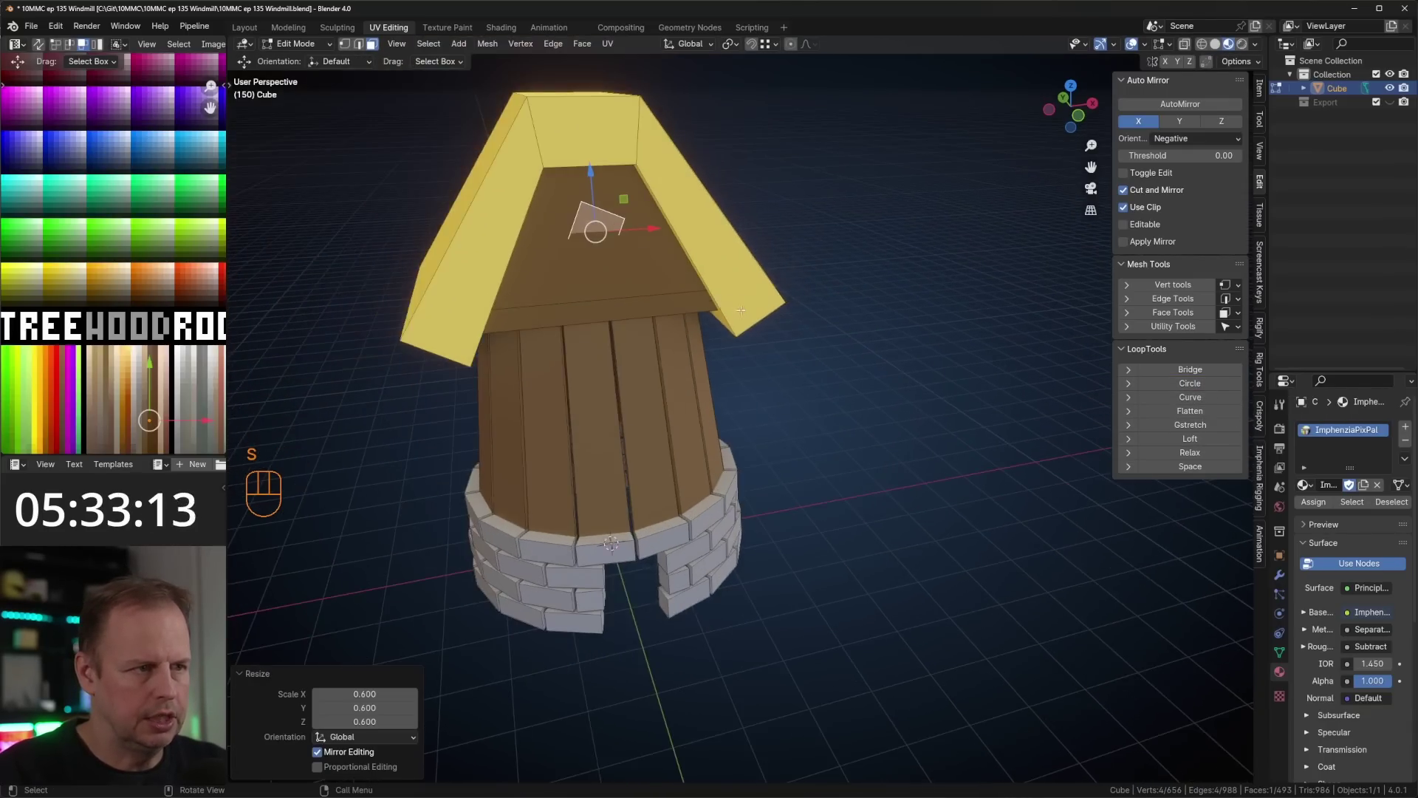
scroll(741, 309, "down", 3)
key("s")
left_click(847, 318)
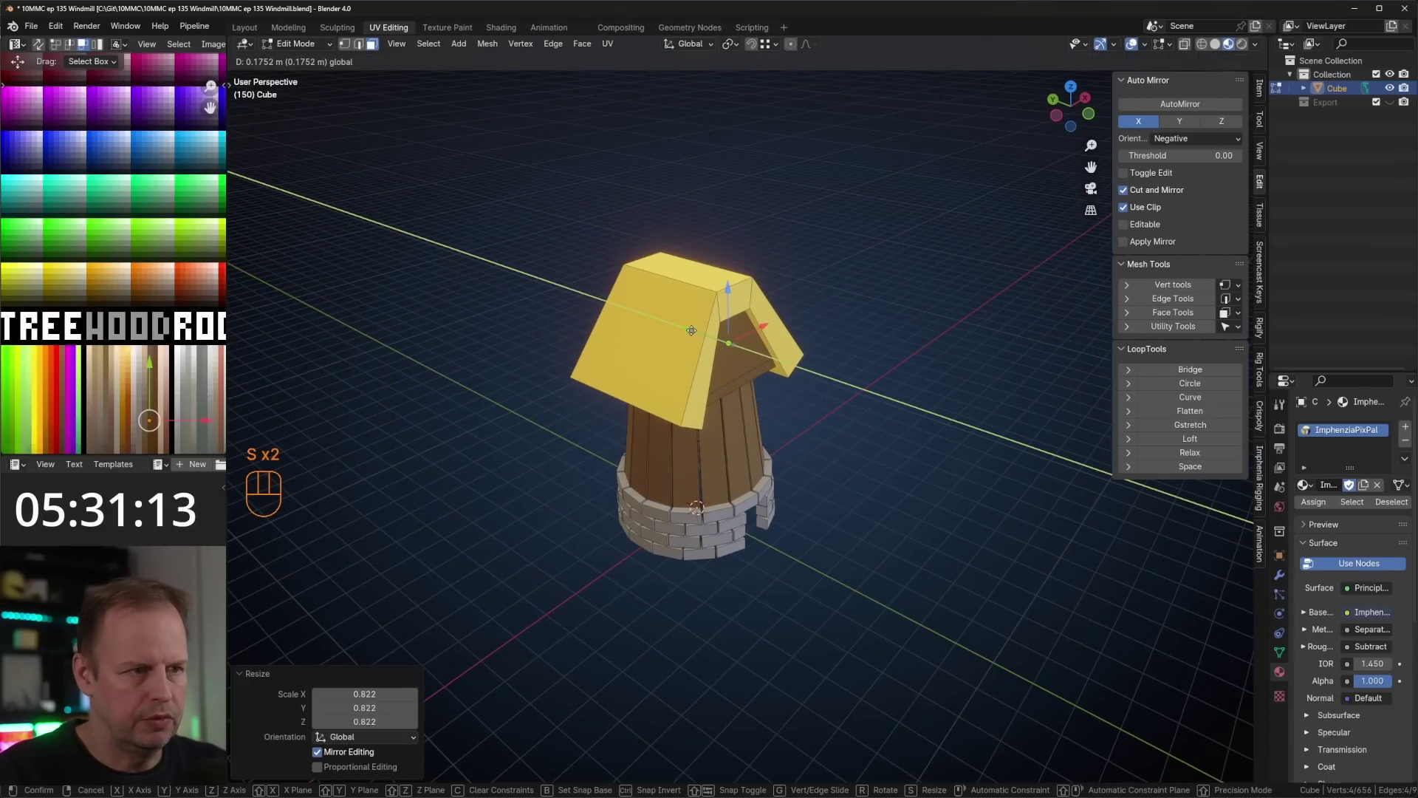
key("e")
left_click(735, 343)
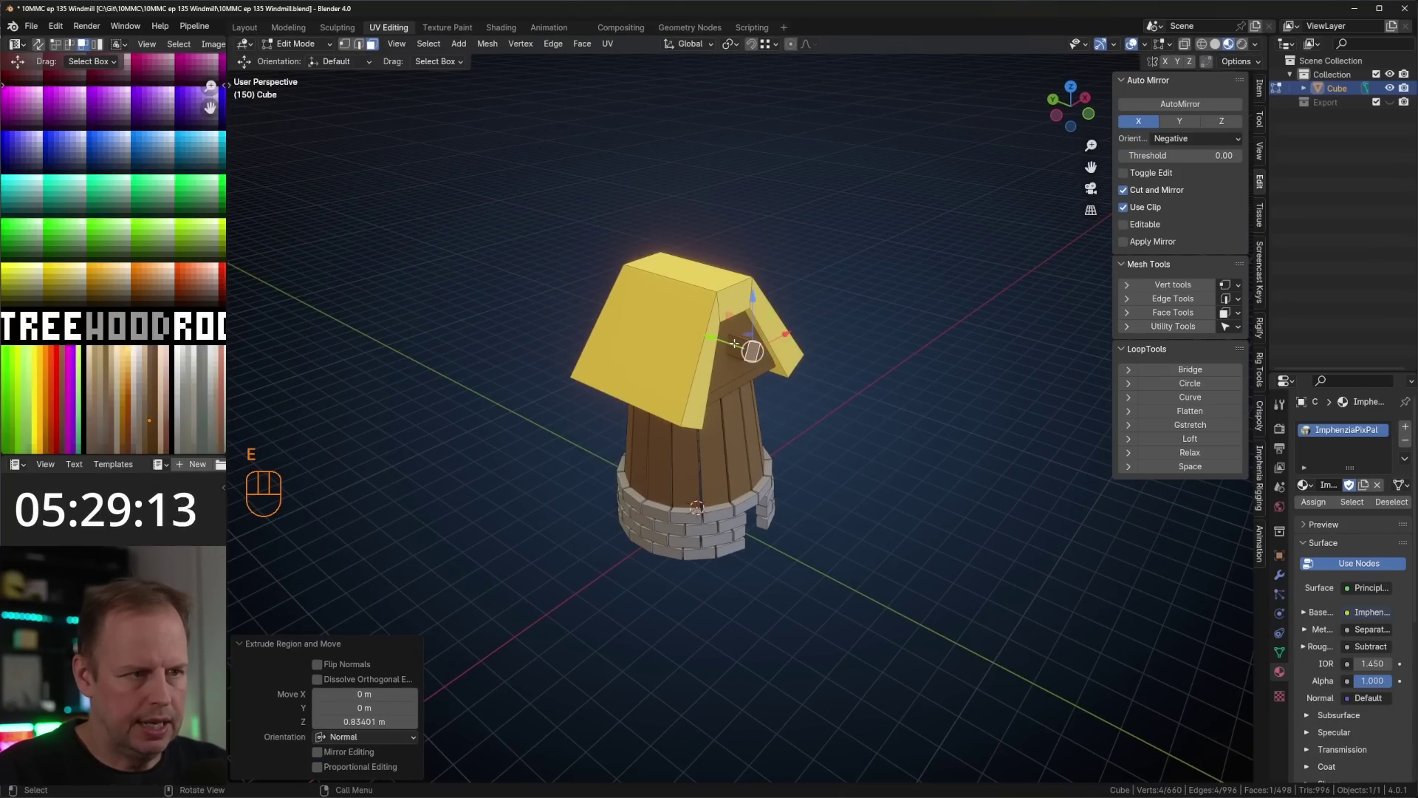
- Duplicate the axle's end face, scale it by 1.232 and extrude it about 0.41 m into a hub
key("shift+d")
right_click(843, 351)
key("s")
left_click(866, 355)
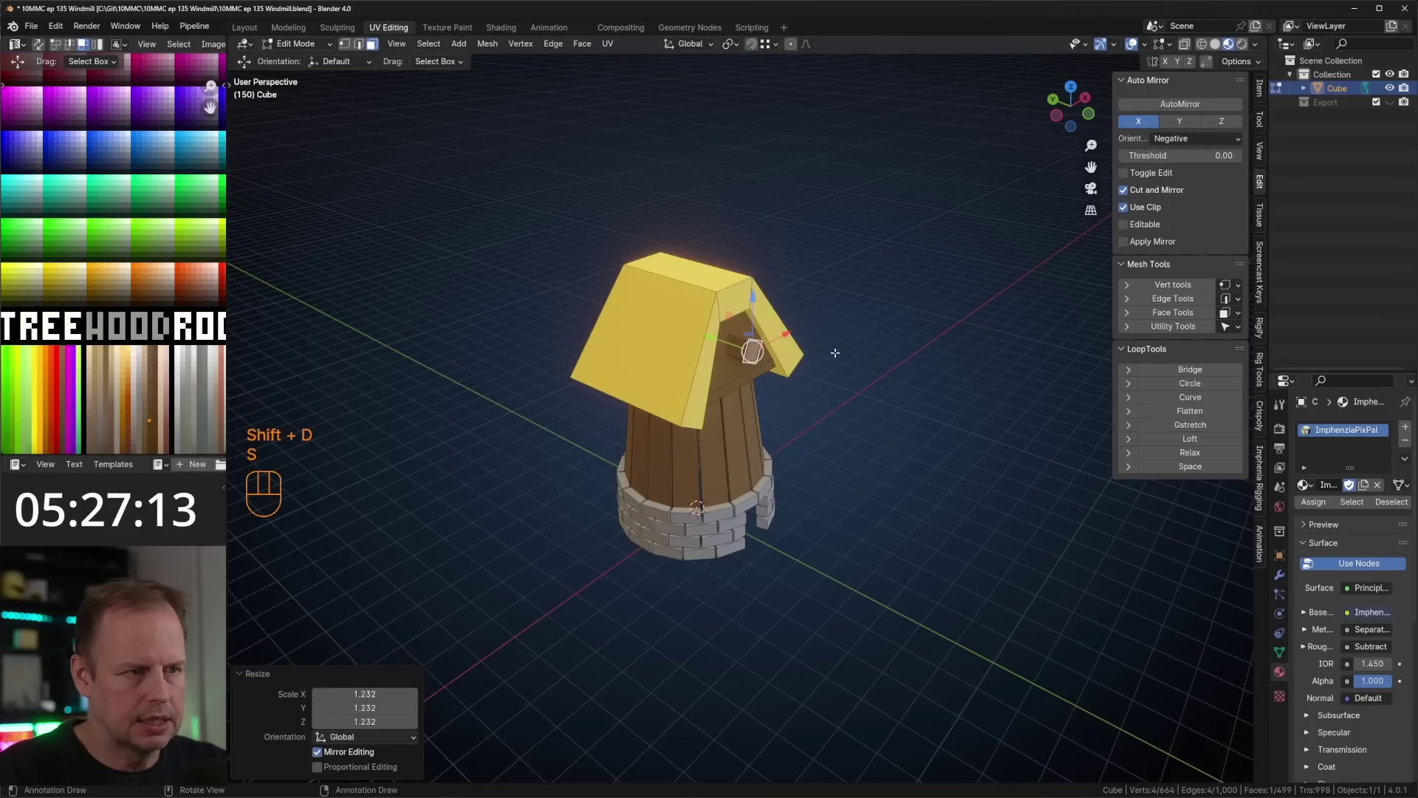
key("e")
left_click(847, 359)
- Snap the 3D cursor to the selected front face of the hub
middle_click_drag(847, 359, 812, 362)
key("shift+s")
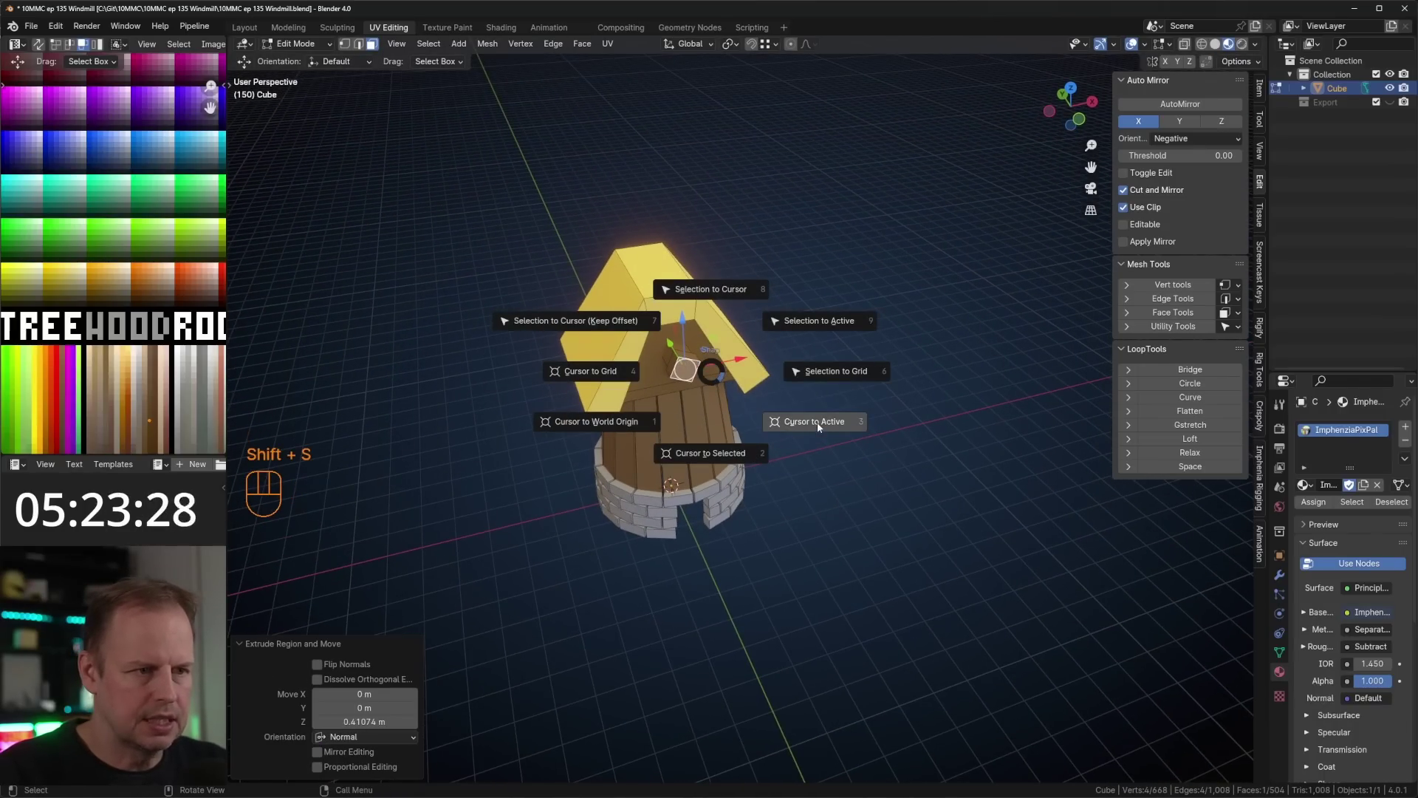
left_click(725, 459)
- Duplicate the hub's upper side face in place and scale the copy by 0.626
middle_click_drag(823, 415, 698, 349)
left_click(643, 355)
scroll(698, 348, "down", 1)
key("shift+d")
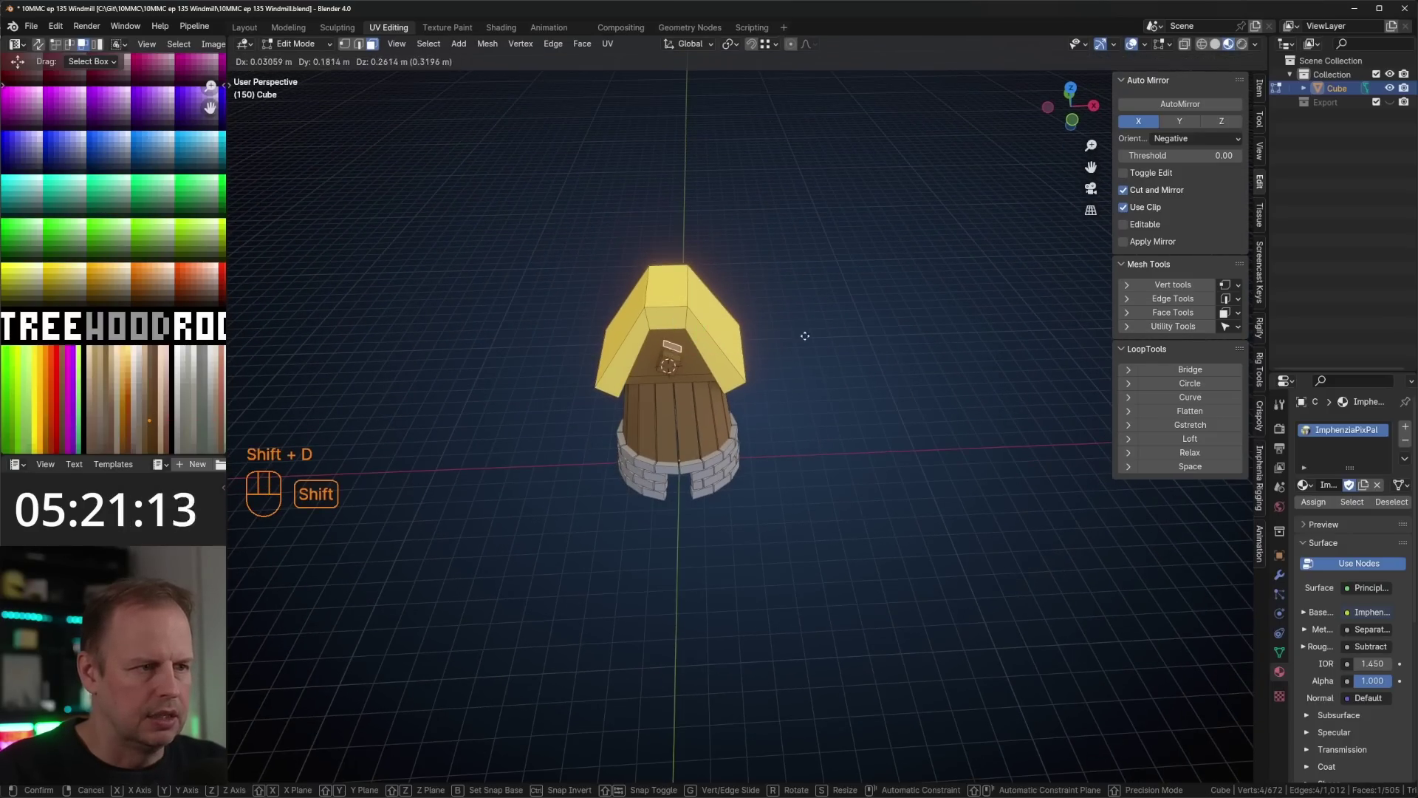
right_click(845, 319)
key("s")
left_click(775, 341)
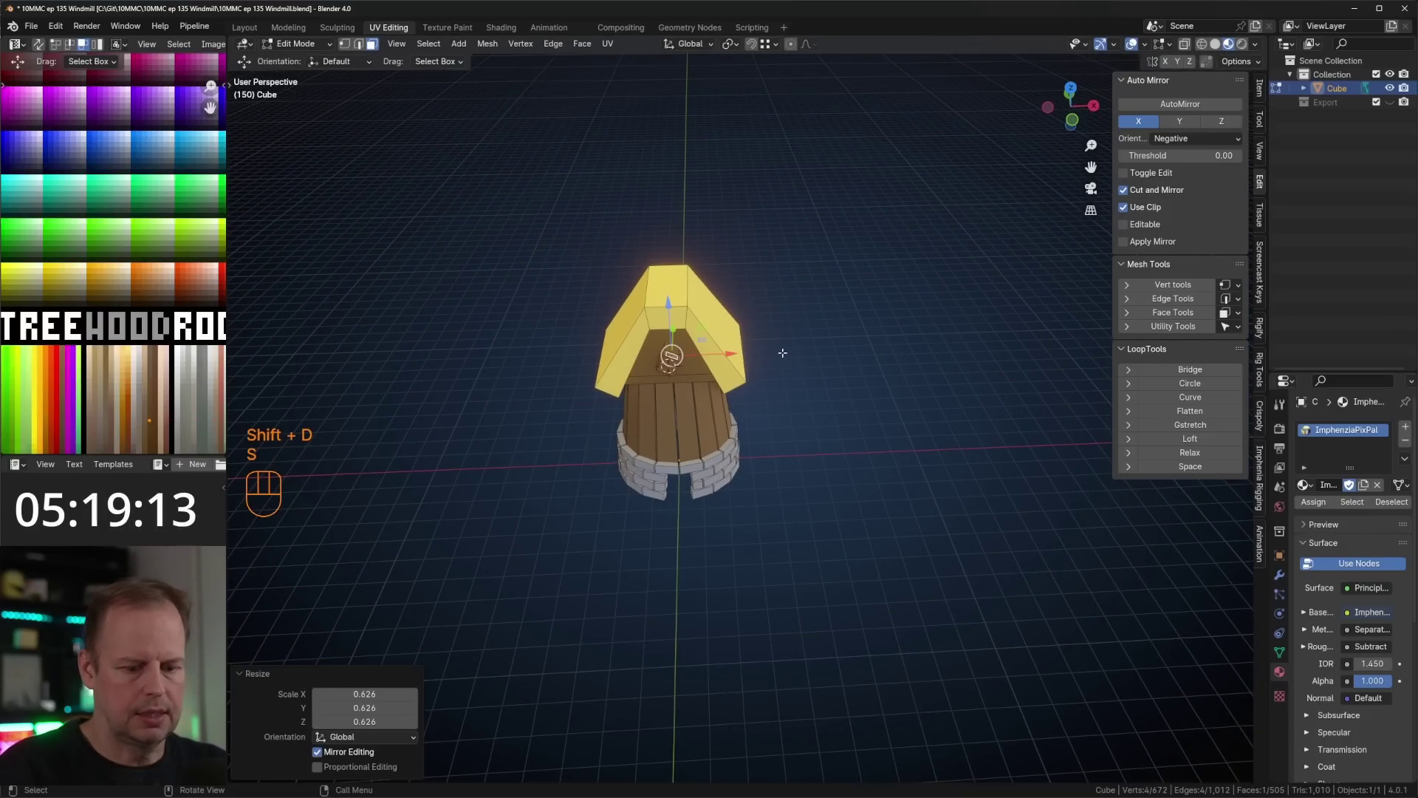
- Extrude the duplicated hub face about 4.7 m in front view to form a sail arm
key("KP_1")
key("e")
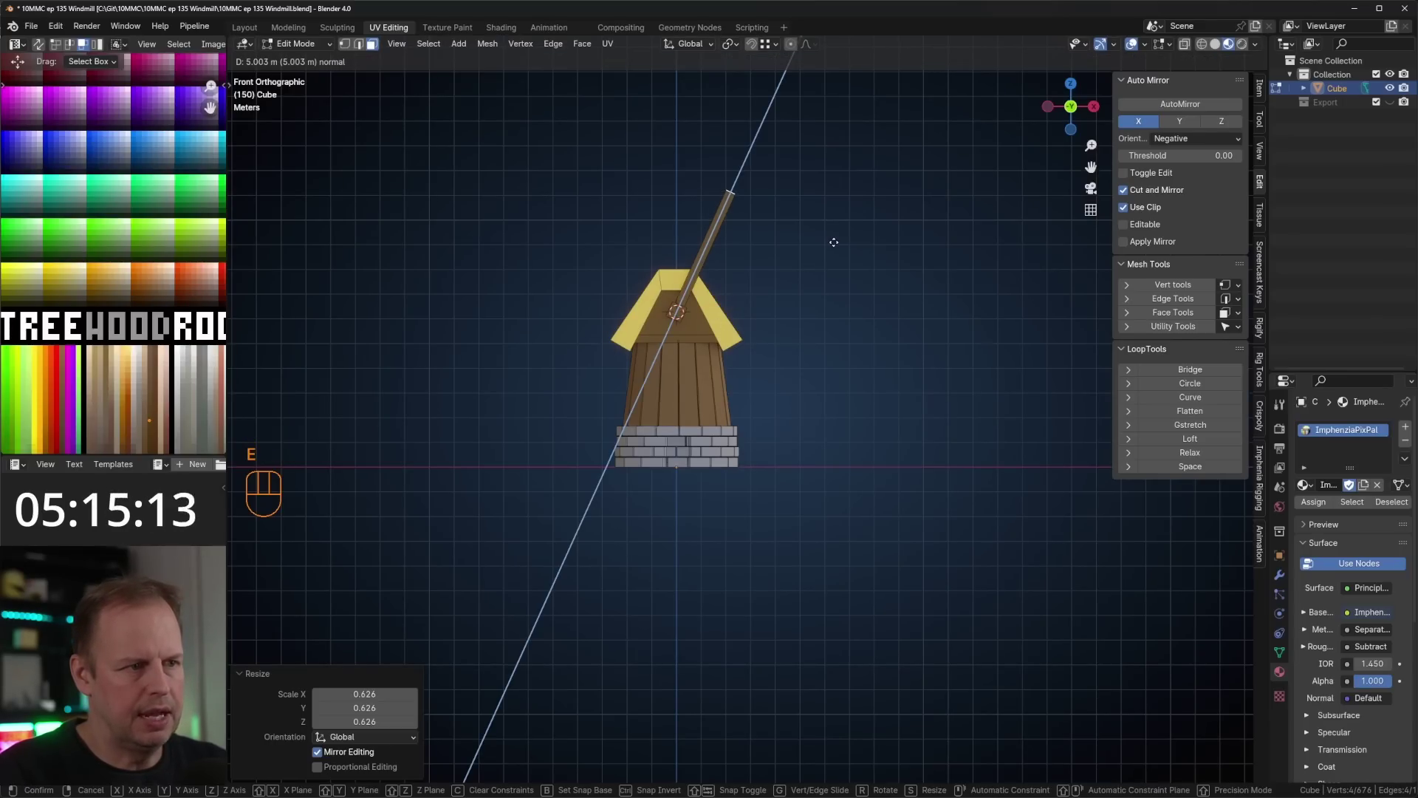
left_click(828, 247)
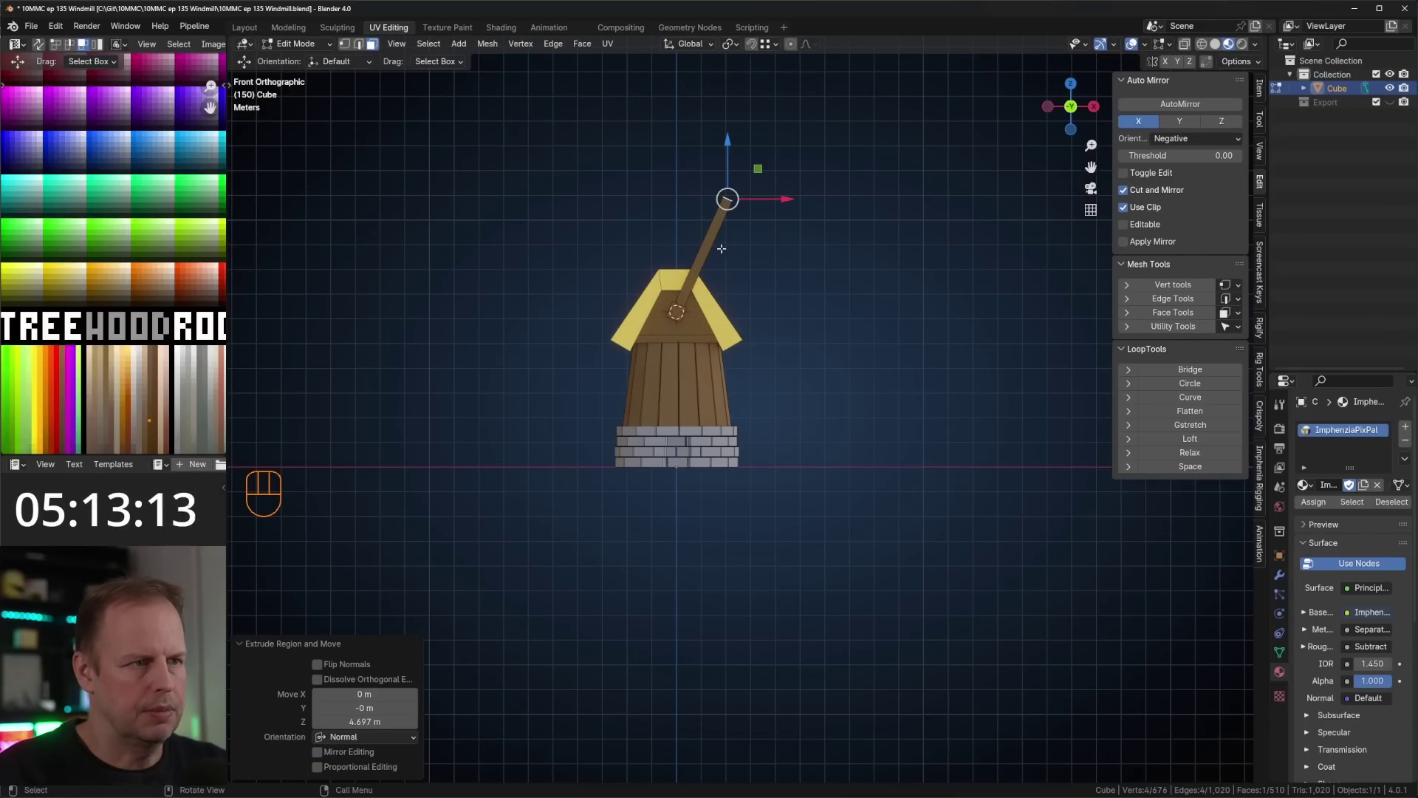
- Add a loop cut near the base of the sail arm and divide the length above it with seven evenly spaced loop cuts
middle_click_drag(827, 247, 765, 263)
scroll(779, 323, "up", 3)
scroll(766, 284, "down", 2)
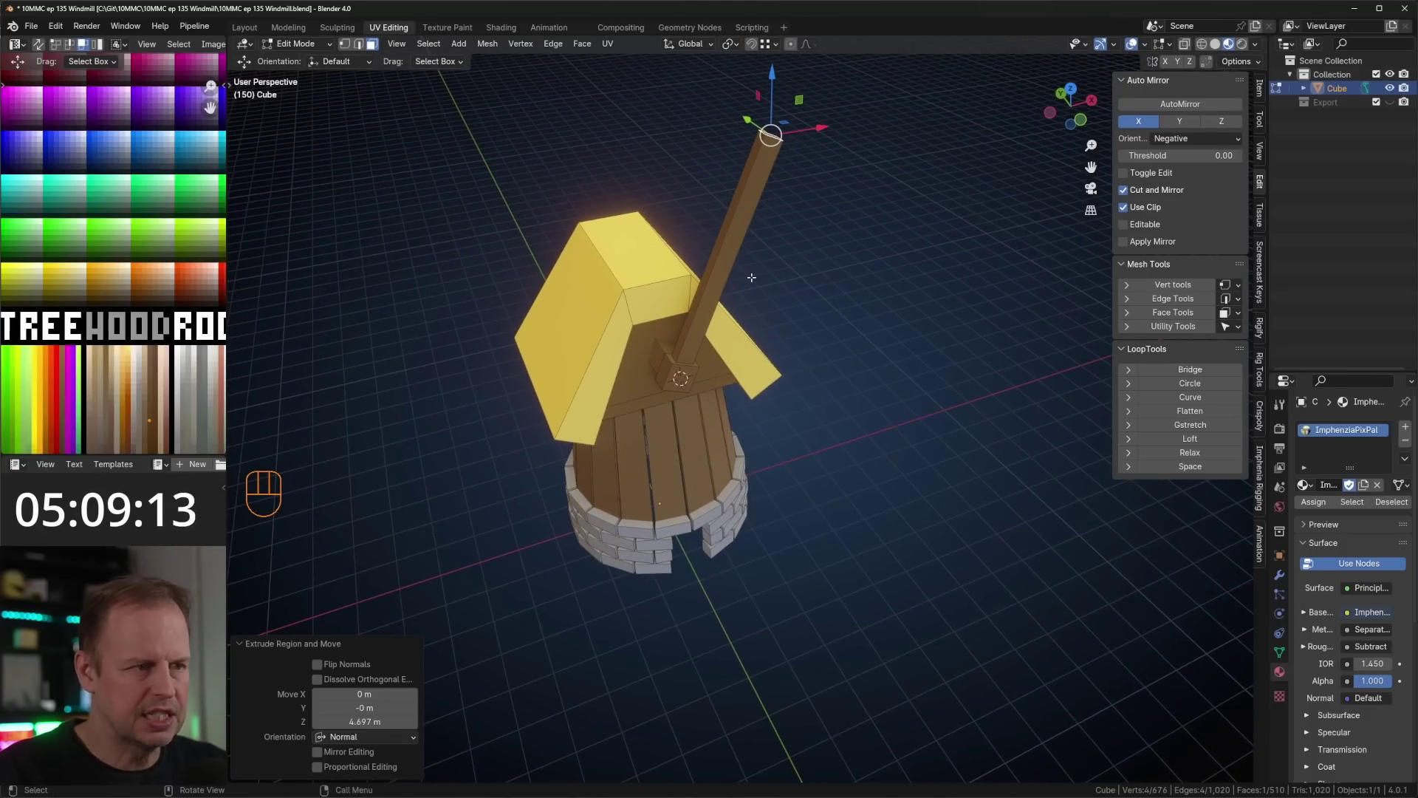
key("ctrl+r")
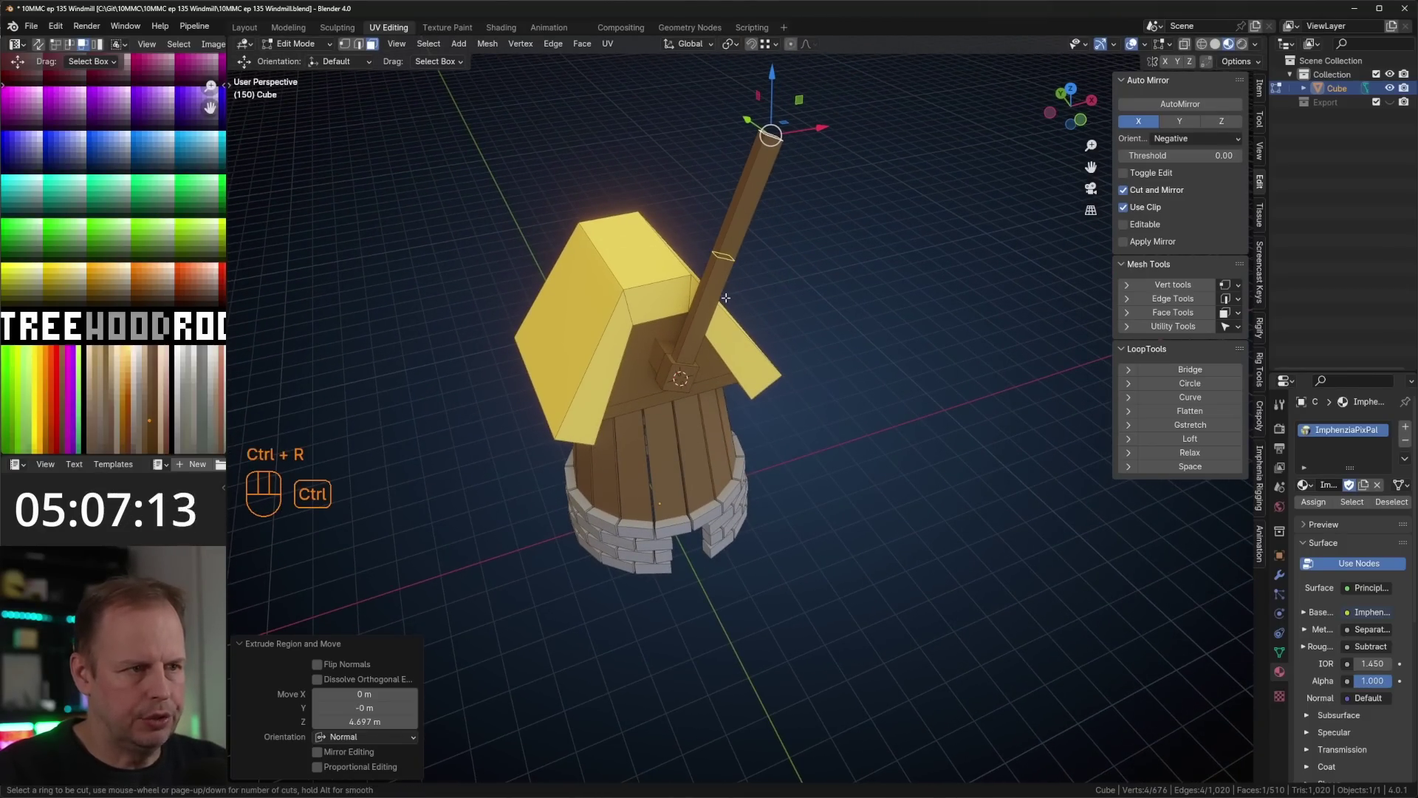
left_click(705, 362)
left_click(702, 380)
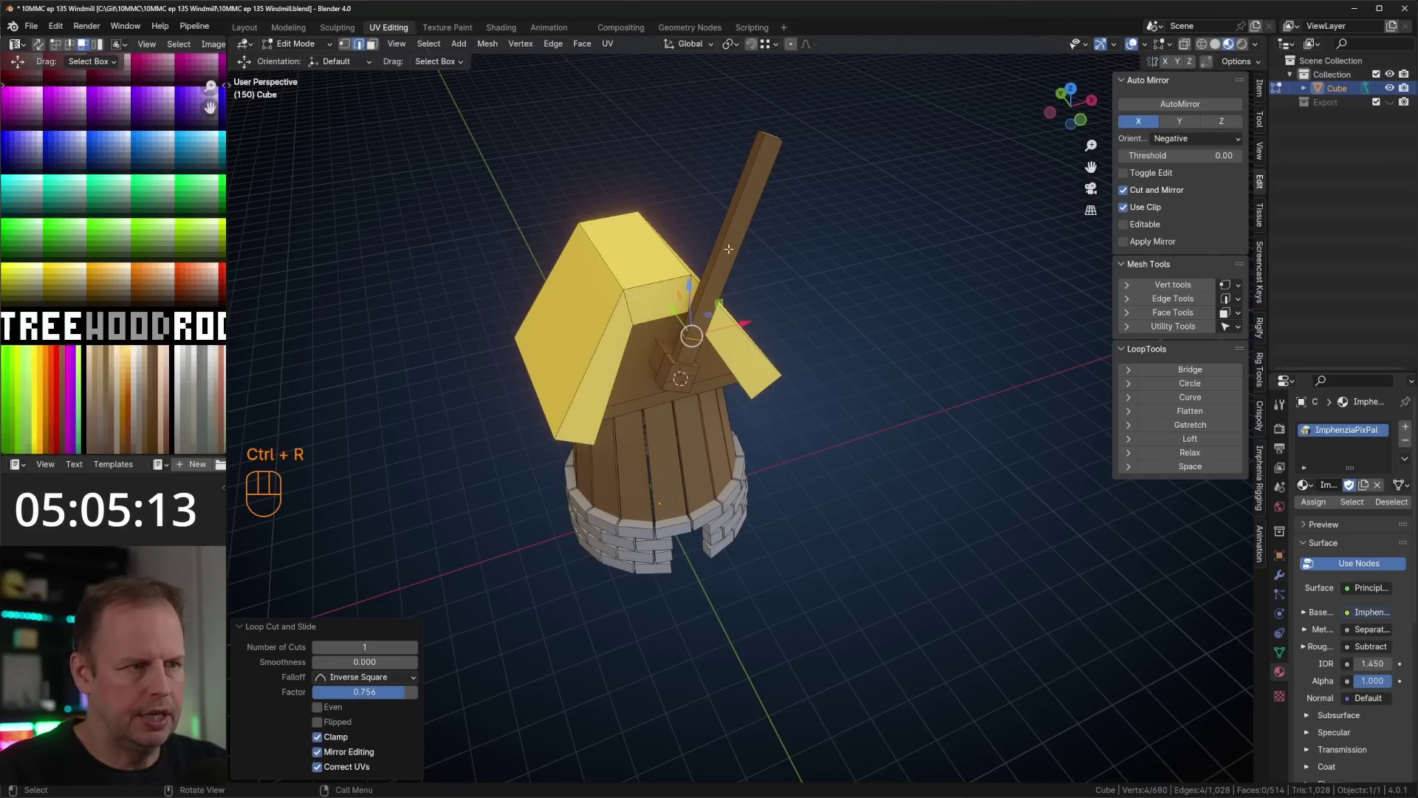
key("ctrl+r")
scroll(714, 278, "up", 2)
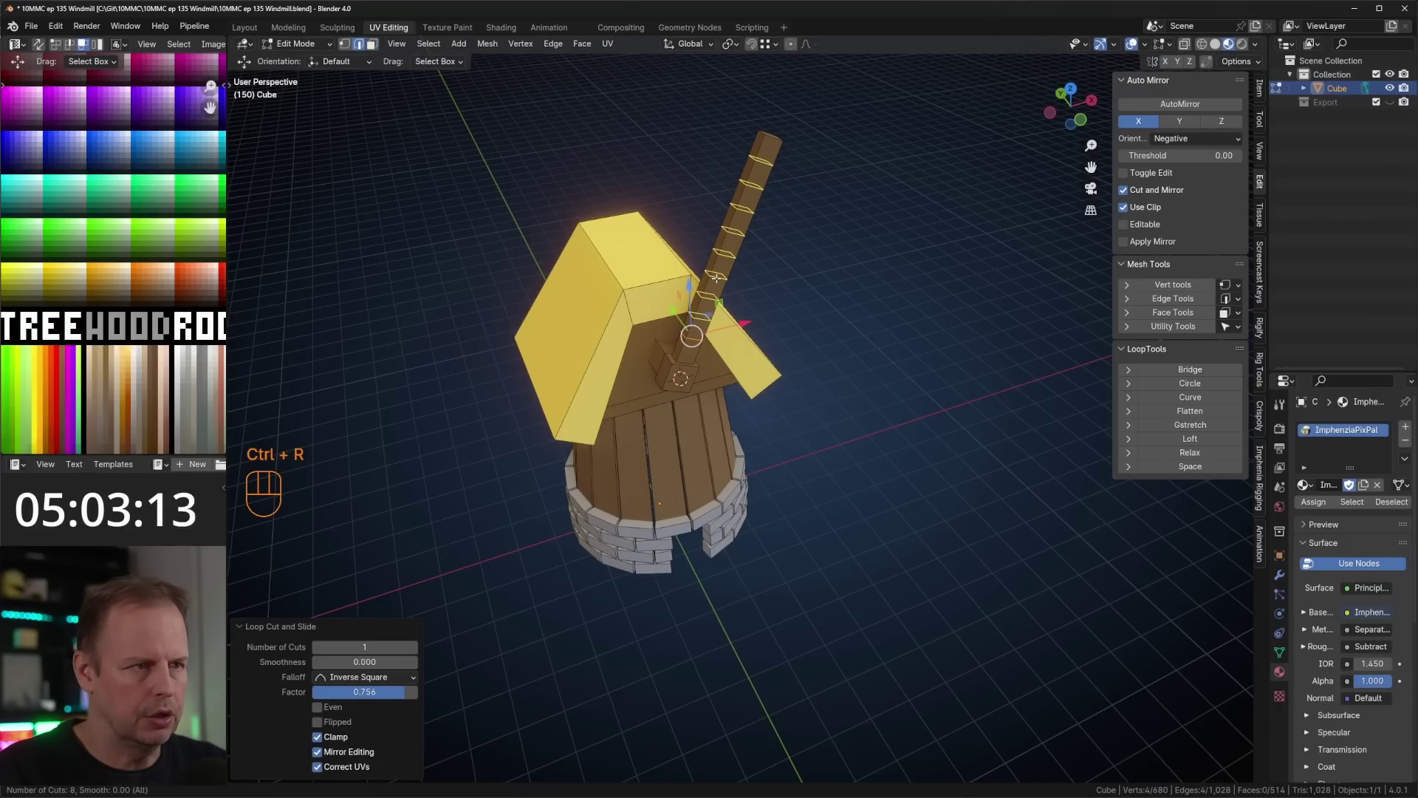
left_click(688, 322)
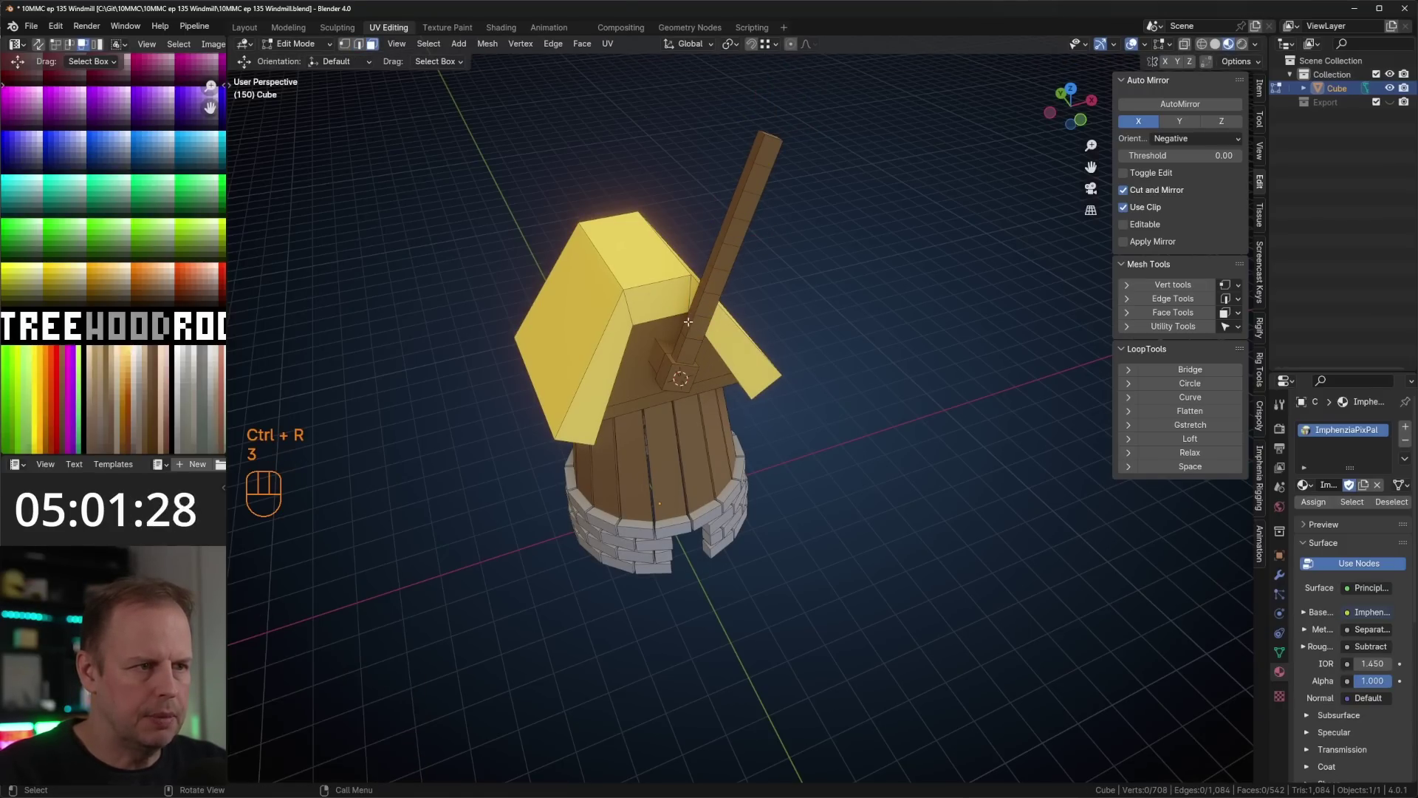
- Duplicate in place the strips of faces on both long sides of the sail arm, from its tip down to the lowest loop cut
left_click(753, 150, "ctrl")
middle_click_drag(753, 150, 671, 188)
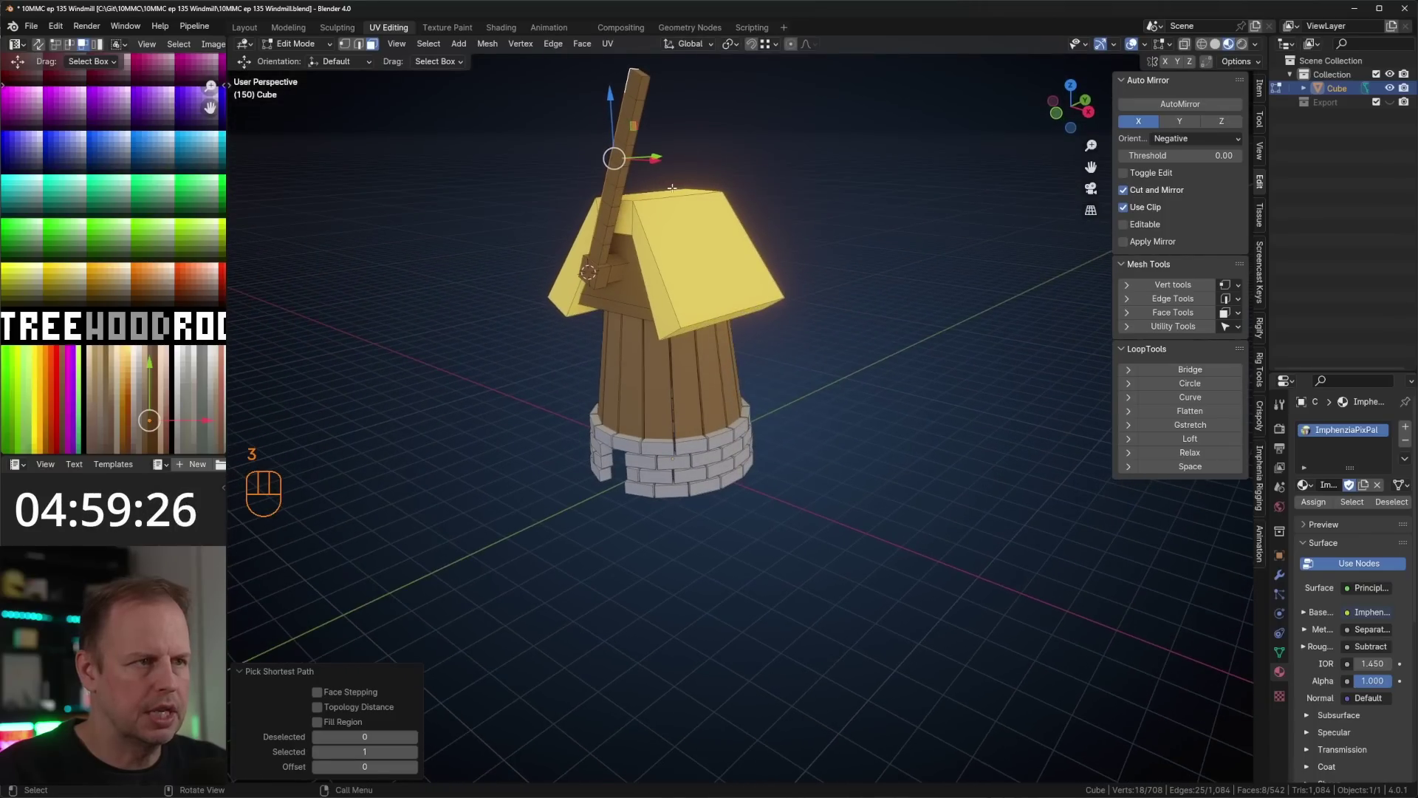
left_click(641, 89, "shift")
left_click(604, 245, "ctrl")
middle_click_drag(604, 246, 850, 237)
key("shift+d")
right_click(875, 235)
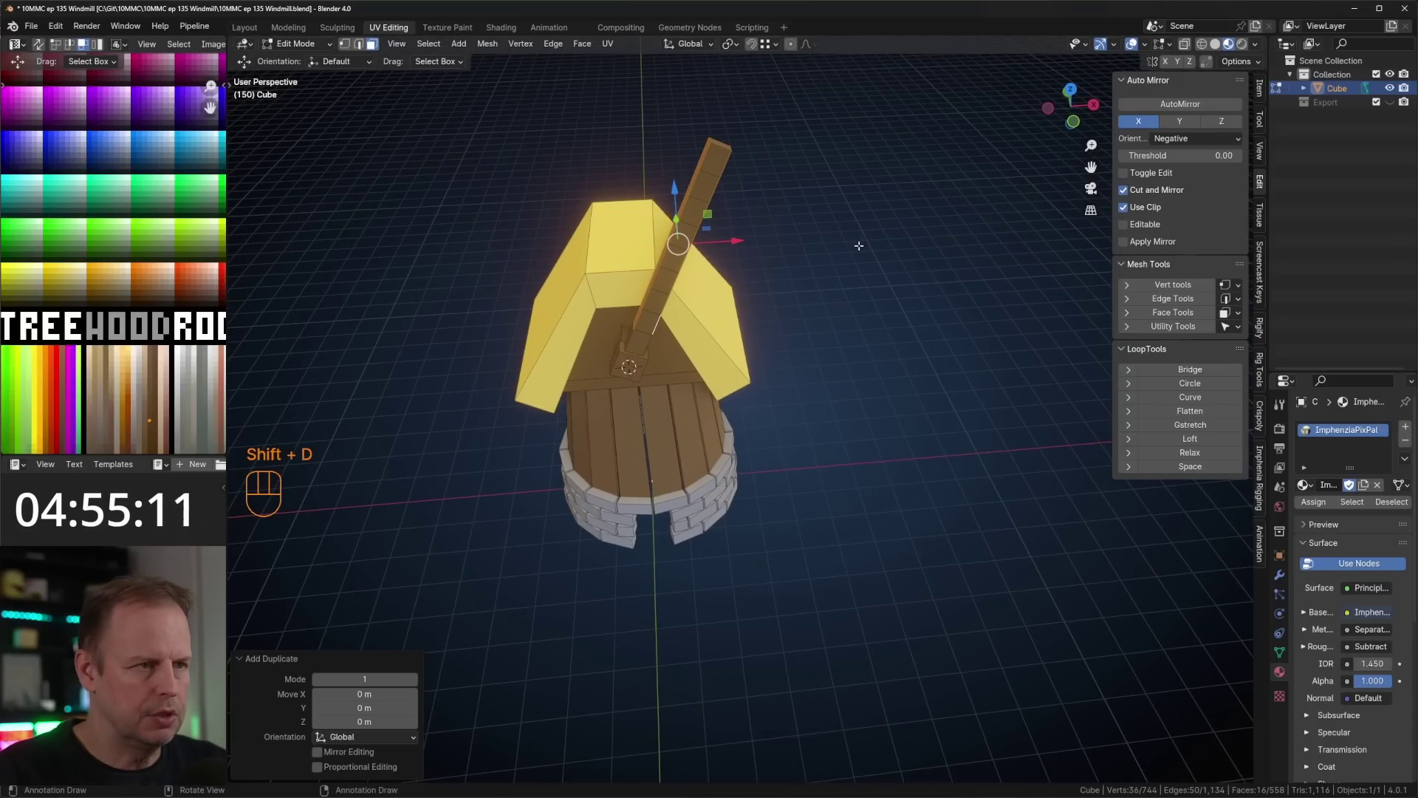
- Scale the duplicated side strips by 0.926, and thin them along Y by 0.912 and 0.674
key("s")
left_click(845, 251)
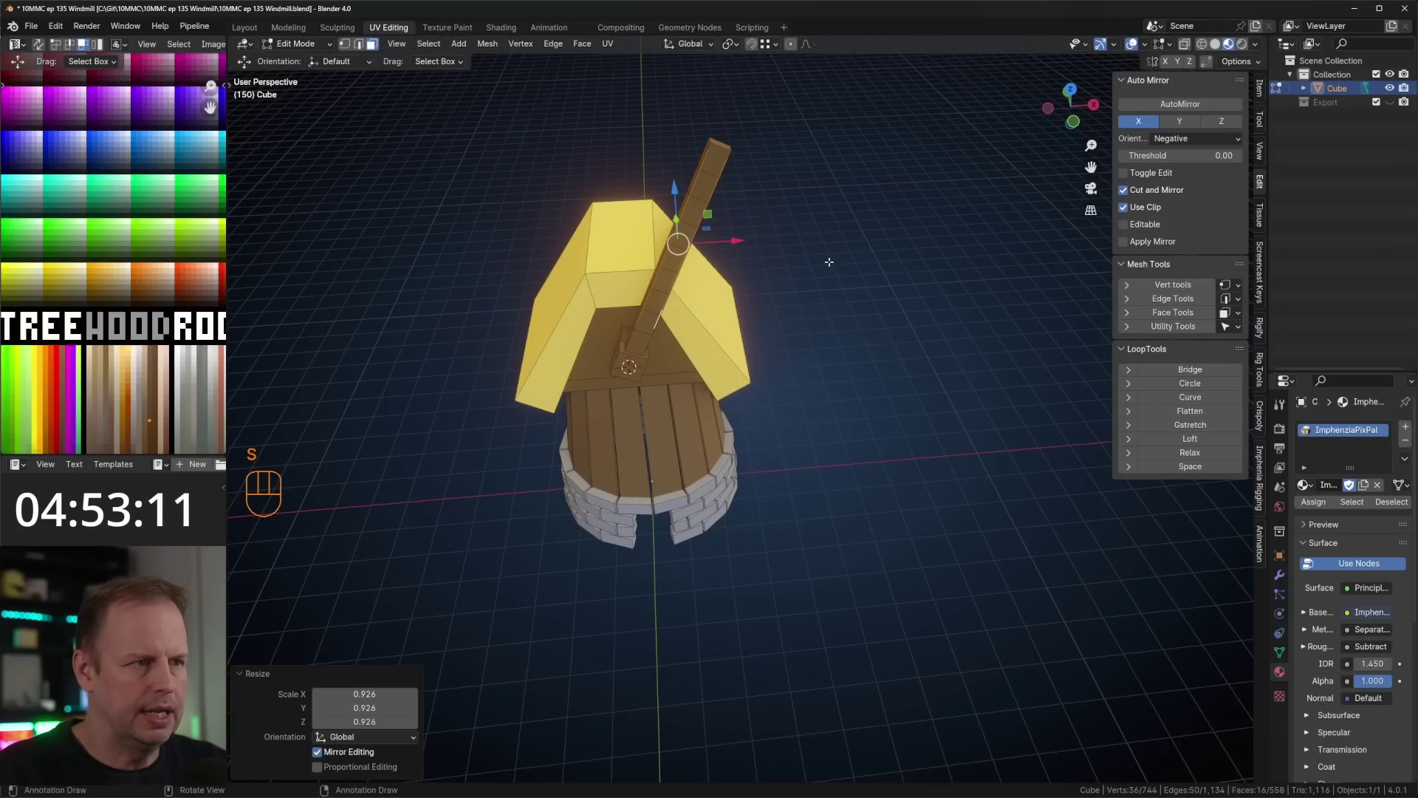
middle_click_drag(828, 262, 898, 284)
key("s")
key("y")
key("alt+z")
key("alt+z")
key("alt+z")
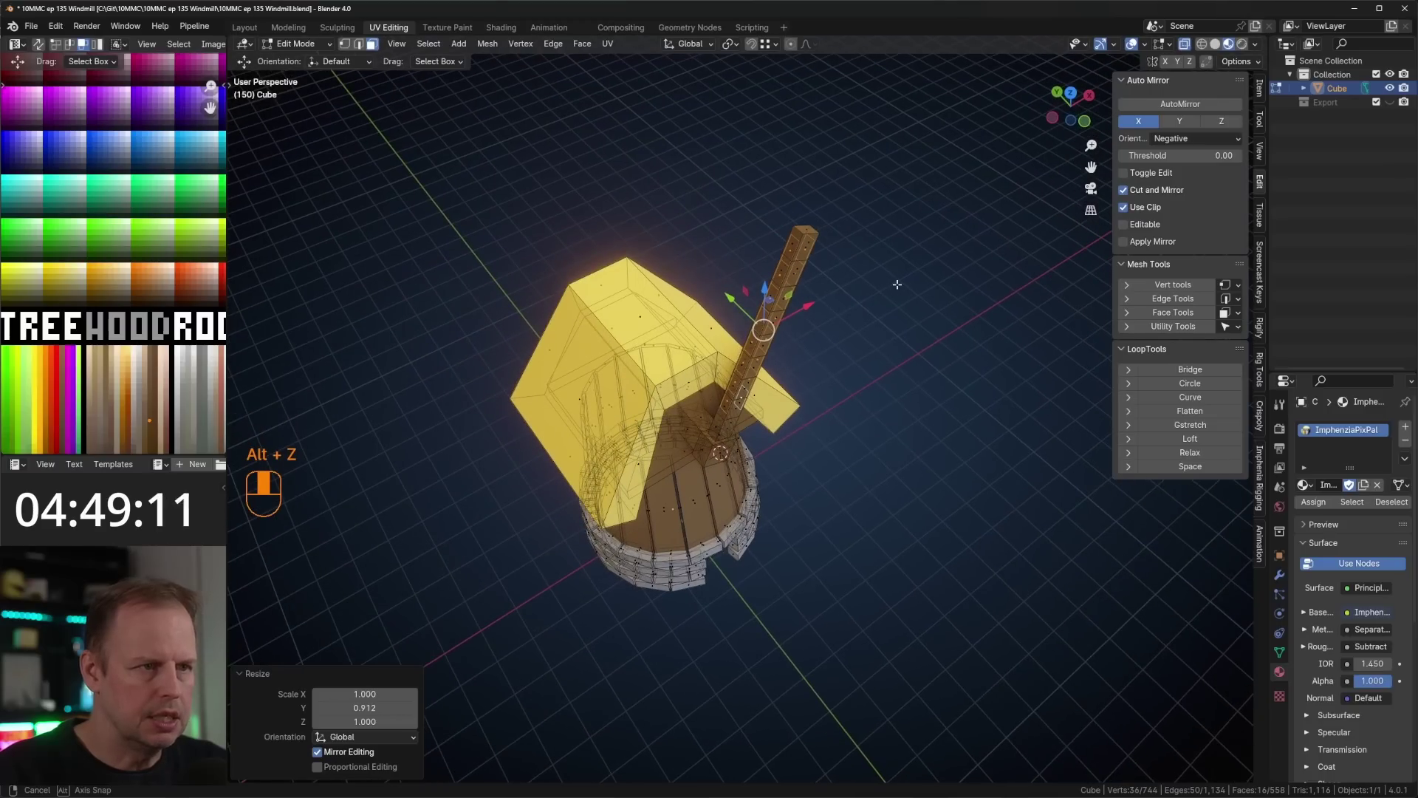
key("s")
key("y")
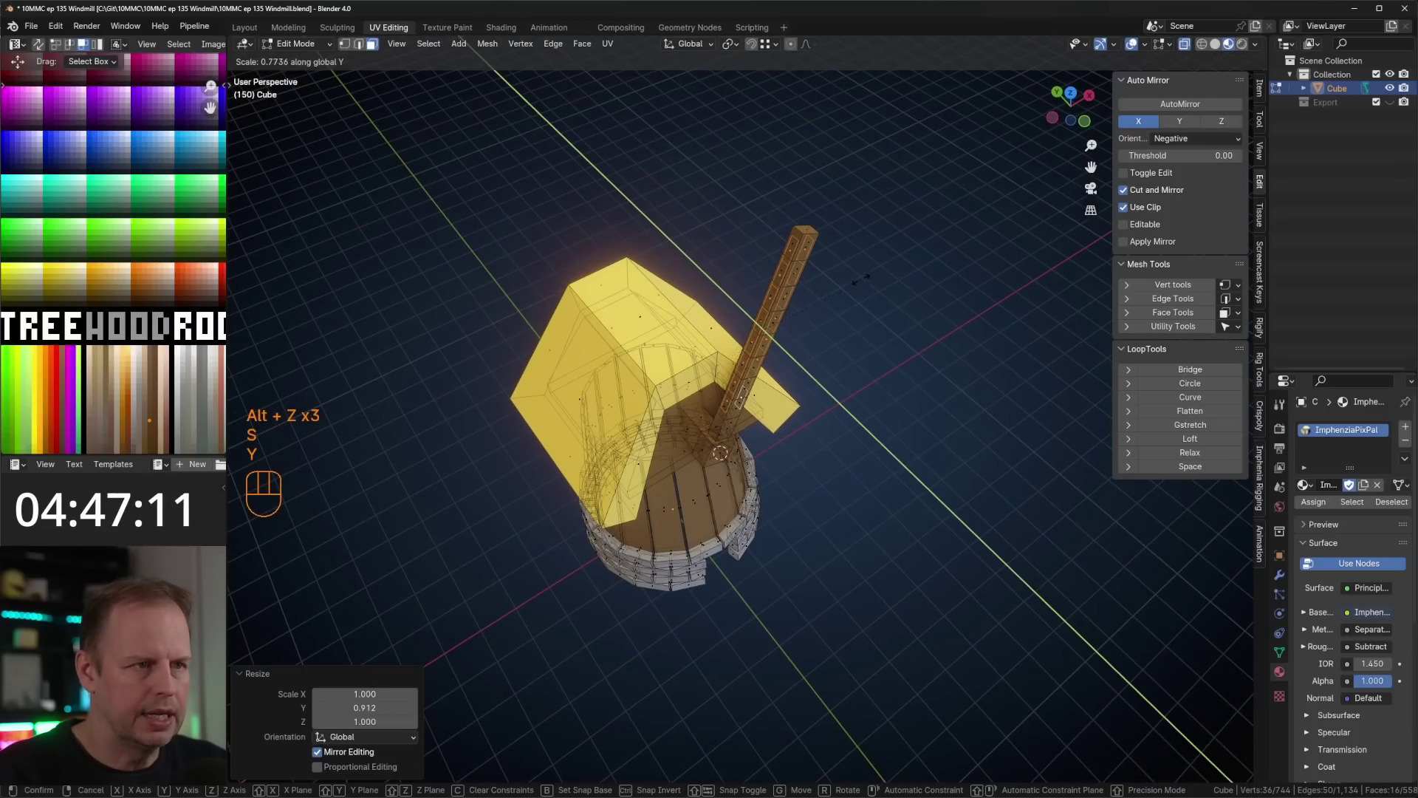
left_click(902, 301)
middle_click_drag(903, 301, 863, 257)
- Extrude the side strips along their normals by about 0.78 m to form panels on both sides of the sail arm
key("KP_1")
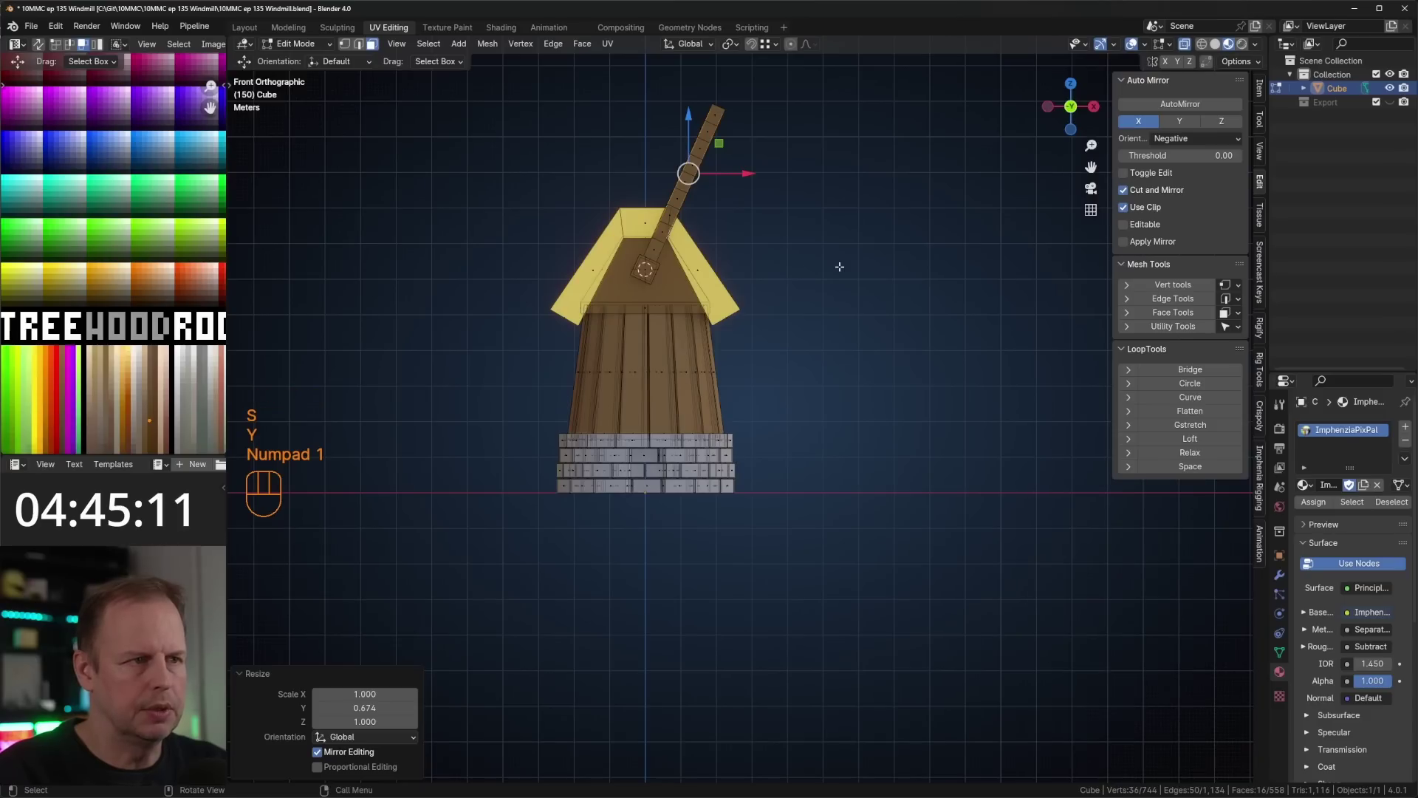
key("alt+e")
left_click(738, 239)
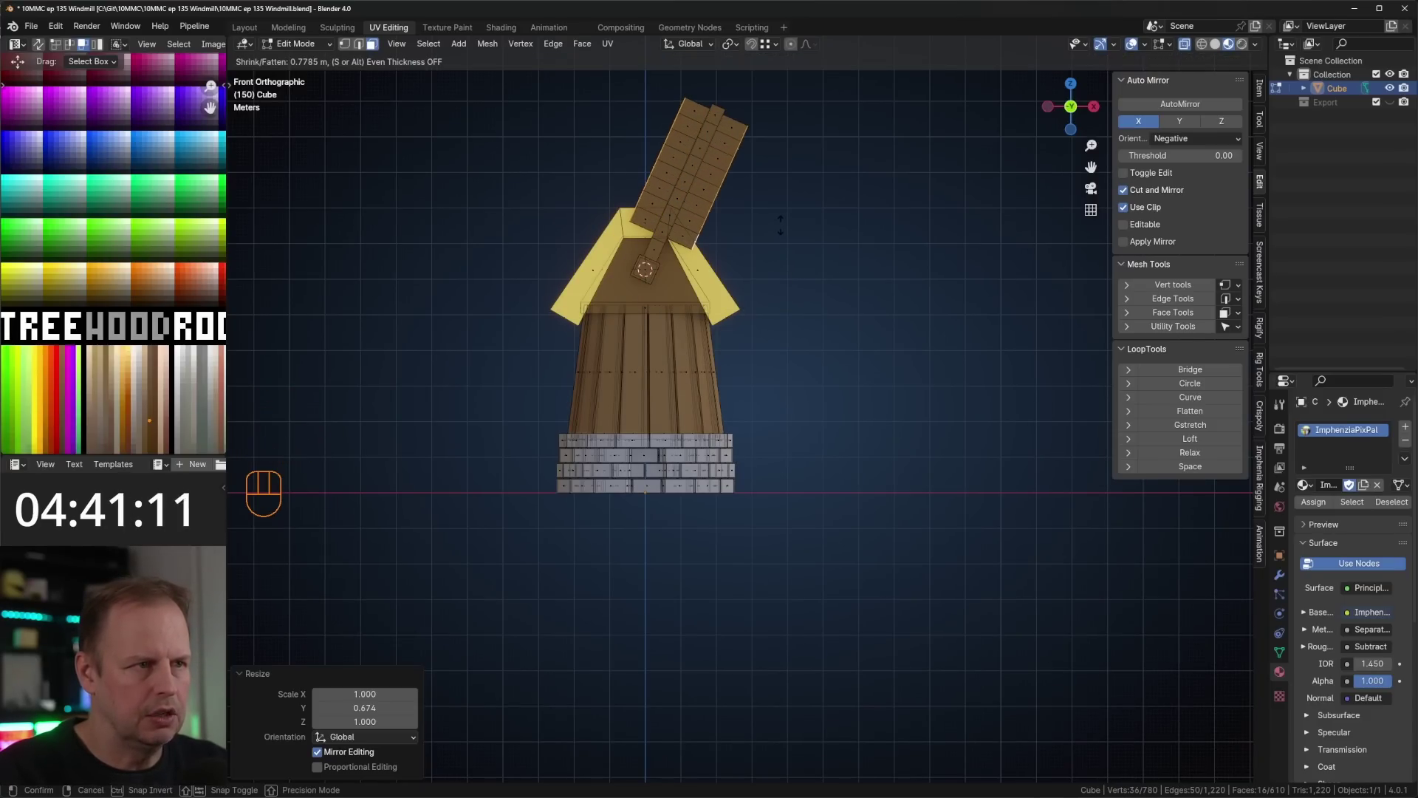
left_click(780, 225)
- Shift the panels' outer edges about 0.19 m in X and 0.30 m in Z in front view to slant them toward the arm's tip
middle_click_drag(734, 175, 684, 332, "shift")
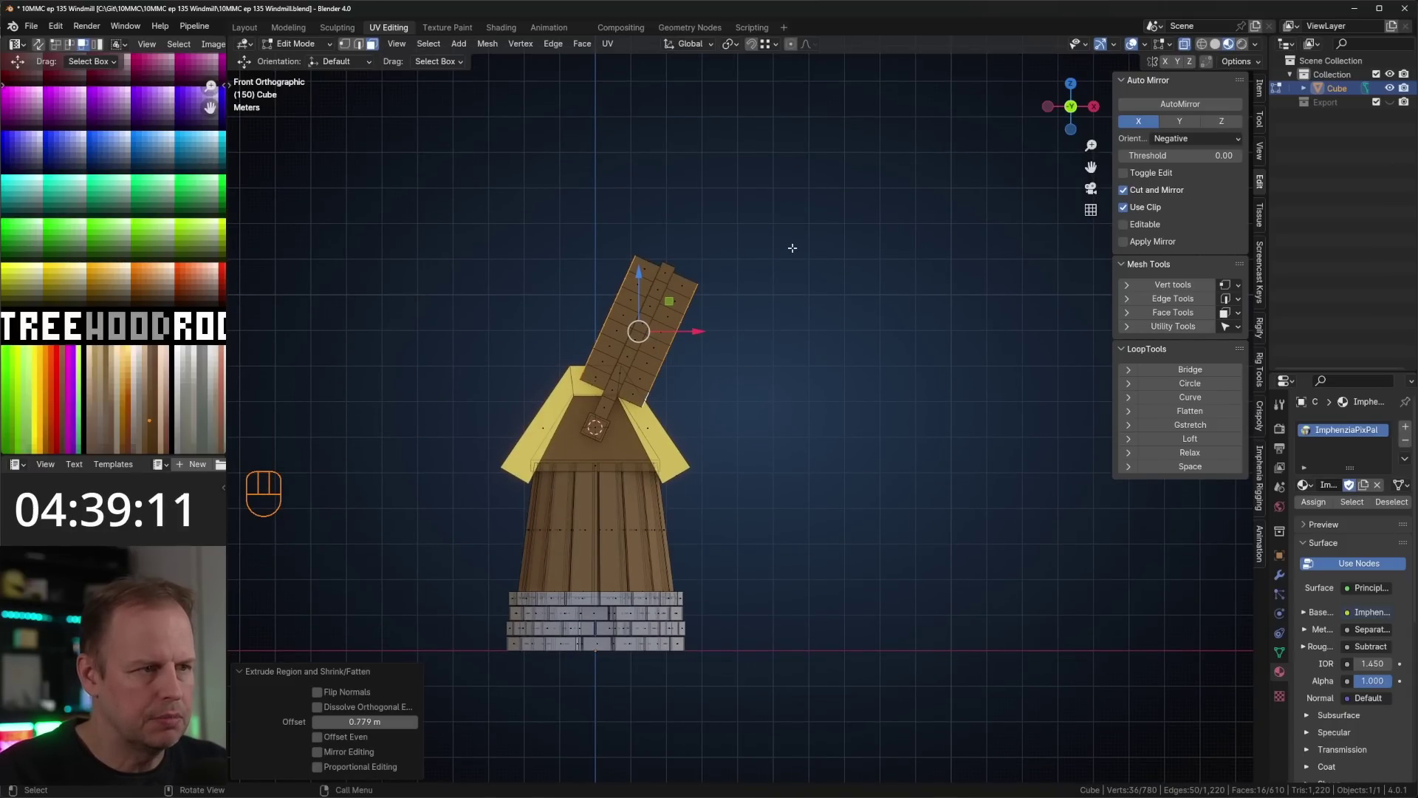
key("g")
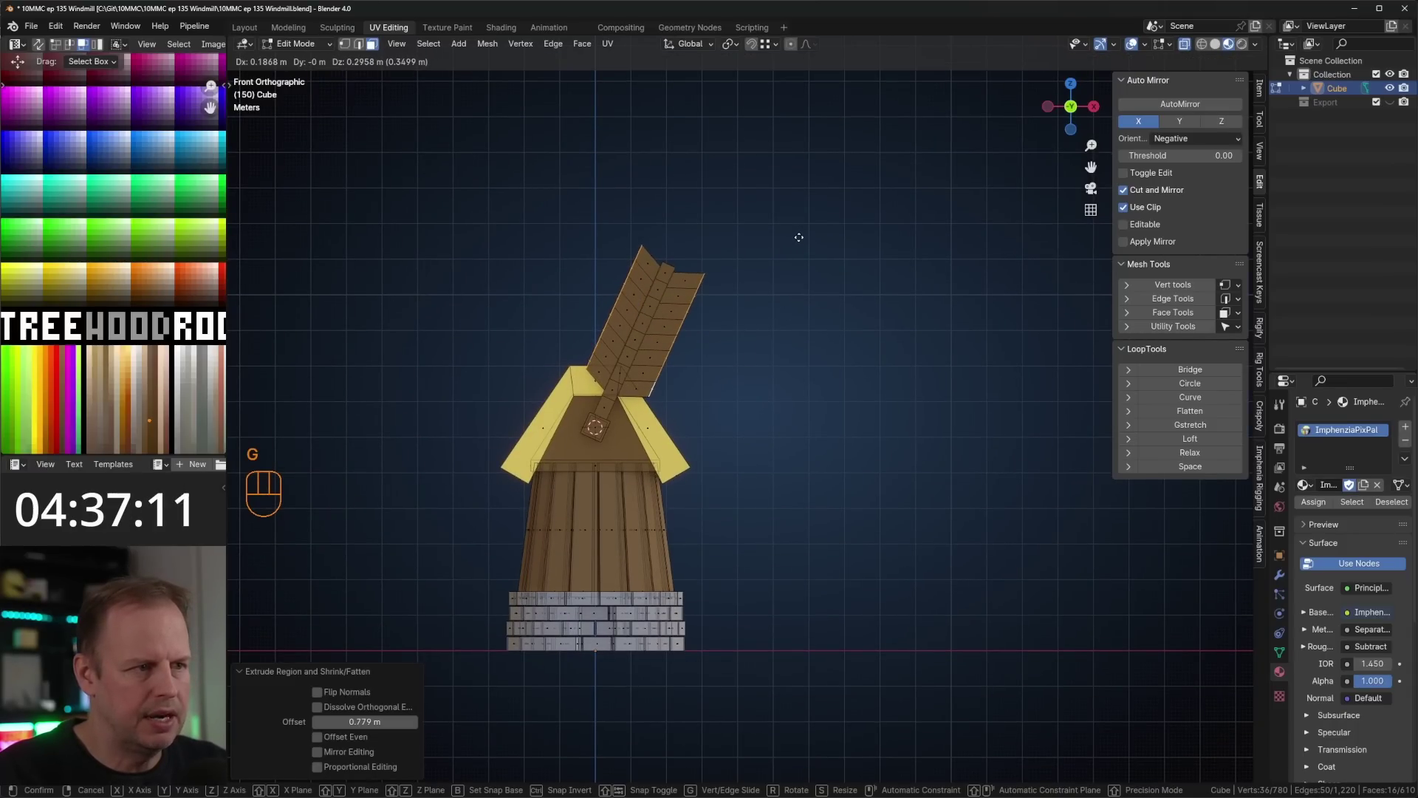
left_click(798, 237)
key("alt+z")
middle_click_drag(702, 215, 794, 327)
scroll(794, 327, "up", 5)
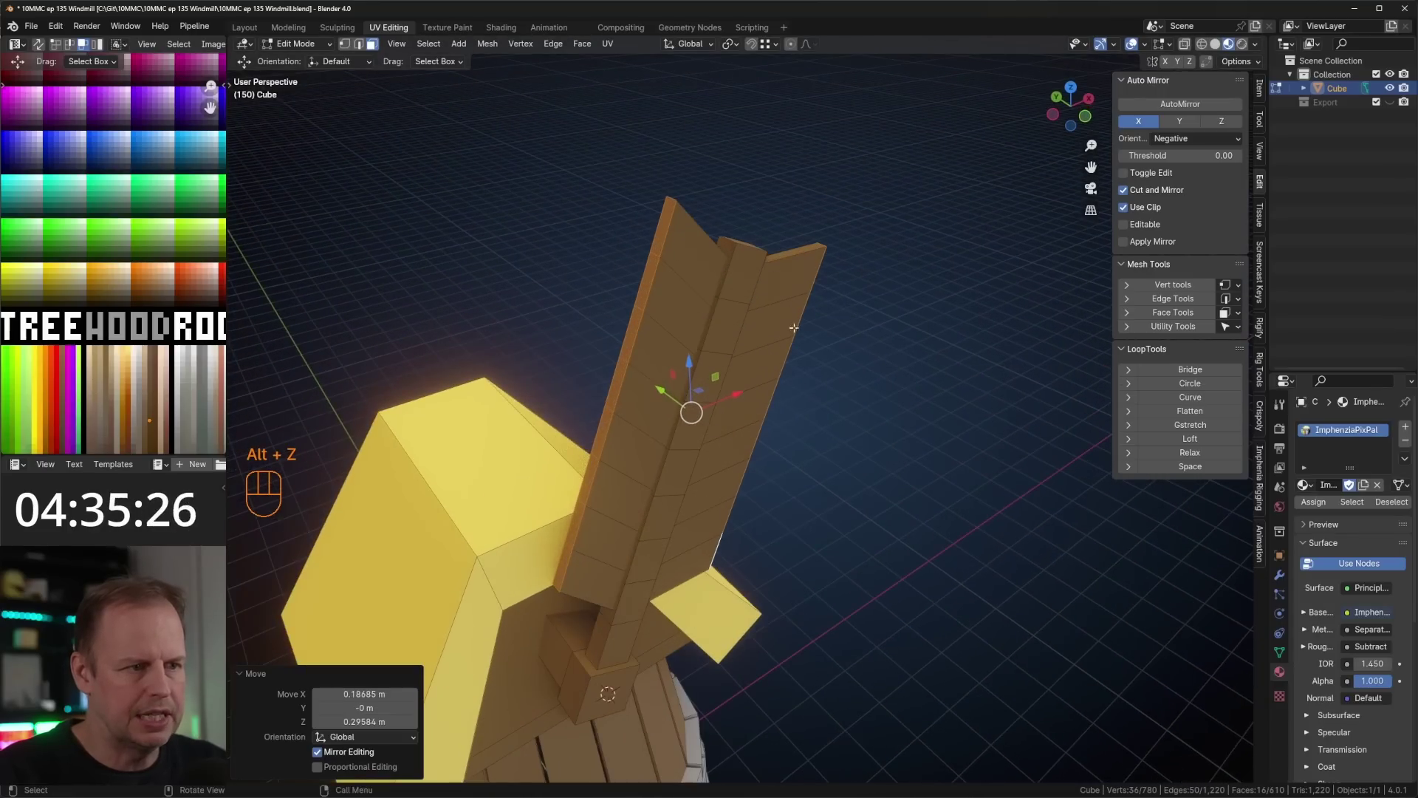
left_click(653, 460)
scroll(653, 459, "down", 3)
middle_click_drag(654, 460, 643, 484)
key("3")
left_click(685, 407)
middle_click_drag(685, 407, 676, 317)
scroll(677, 317, "up", 1)
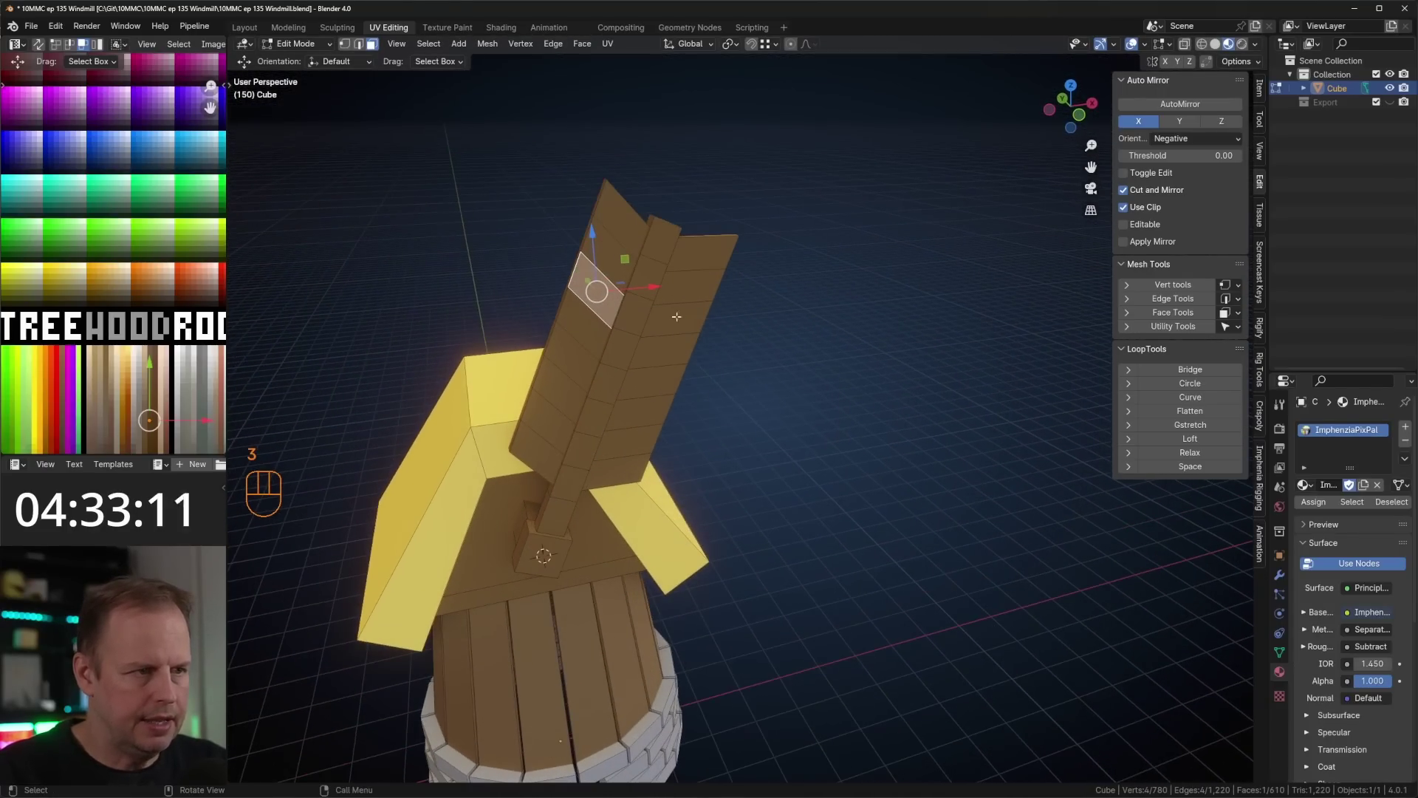
left_click(620, 216)
left_click(701, 251, "shift")
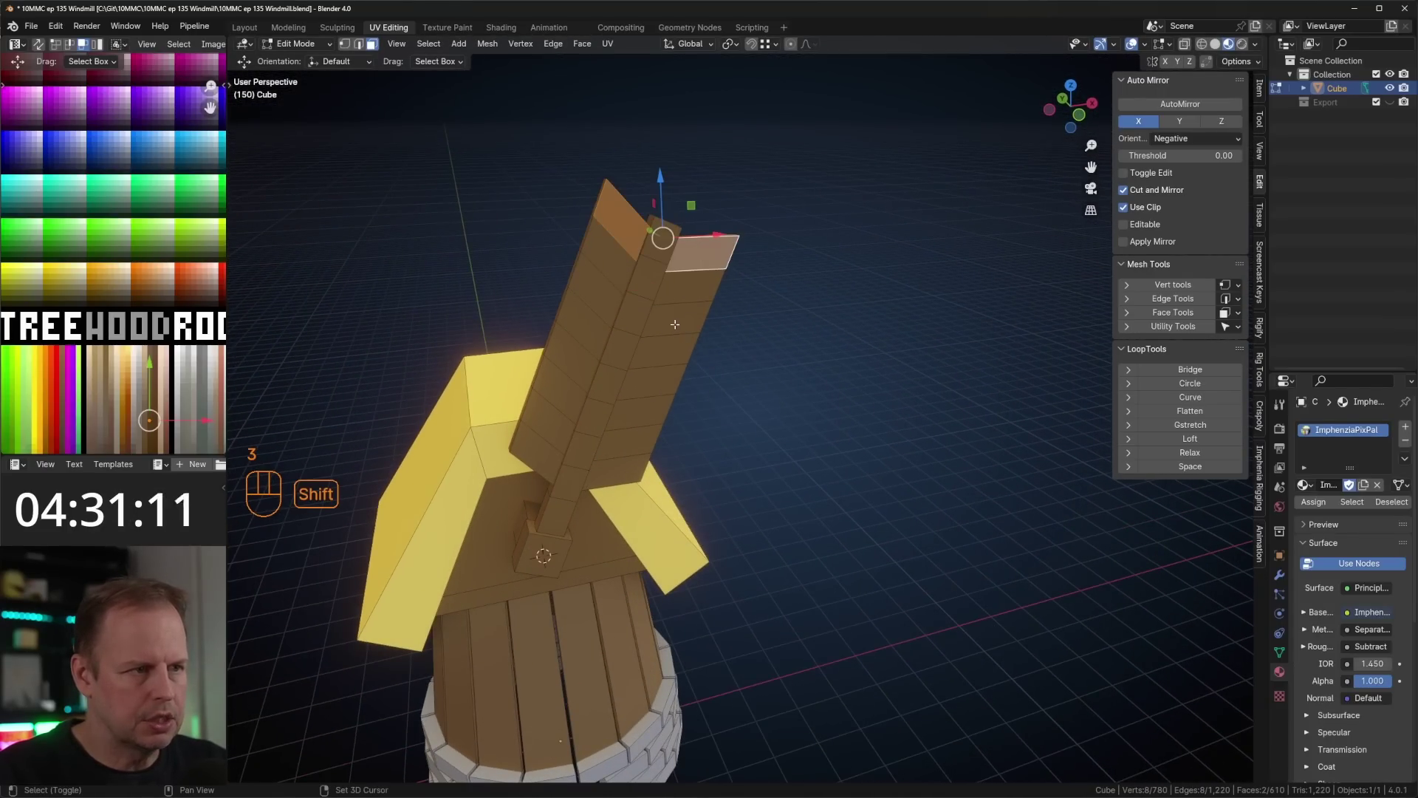
- Duplicate the upper end faces of both sail panels in place and scale the copies by 2.182 along Y
middle_click_drag(695, 308, 813, 332)
key("3")
left_click(519, 377)
left_click(600, 408, "shift")
scroll(751, 399, "up", 1)
key("shift+d")
right_click(777, 343)
key("s")
key("y")
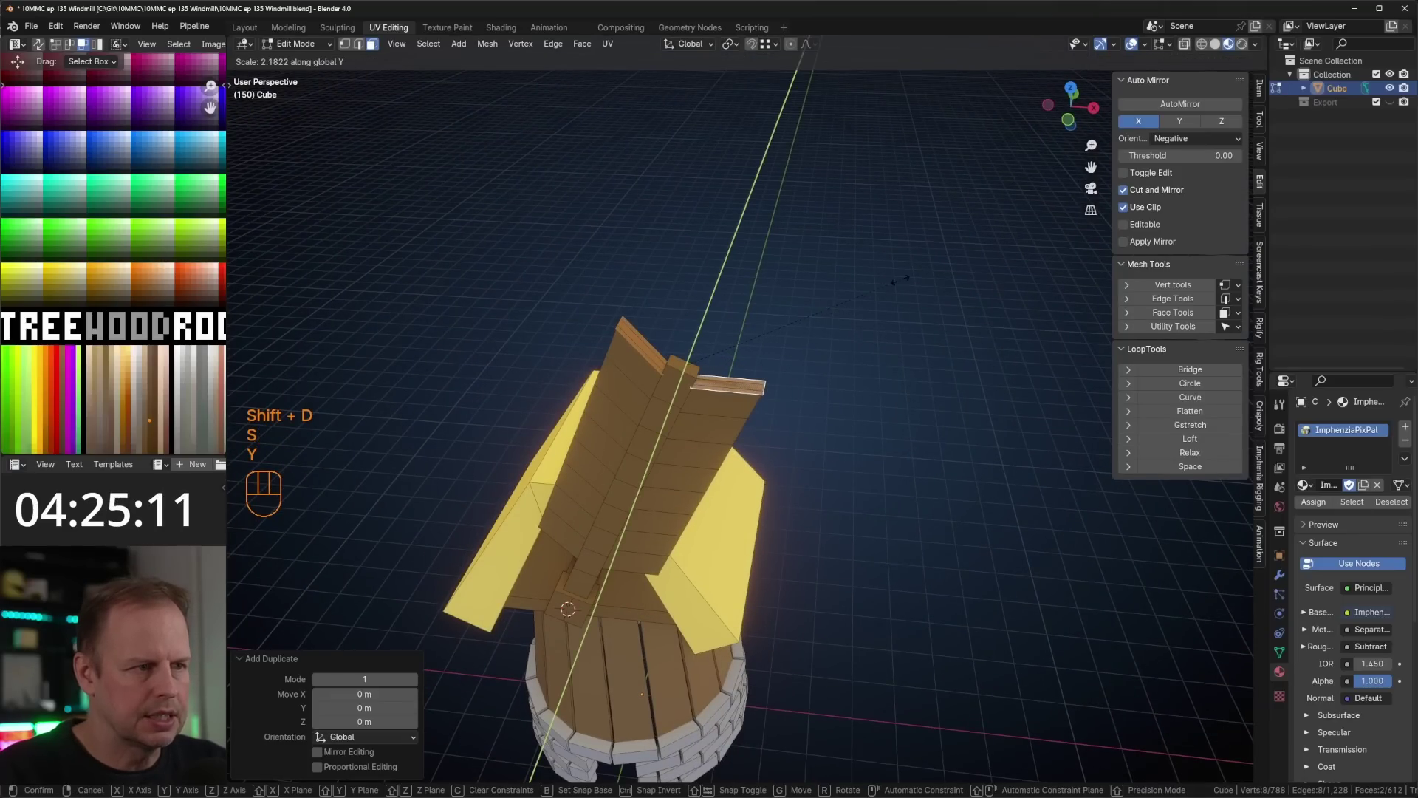
left_click(900, 279)
- Extrude the duplicated end faces into a pair of short cross slats and scale both slats by 1.135
middle_click_drag(812, 318, 748, 325)
key("e")
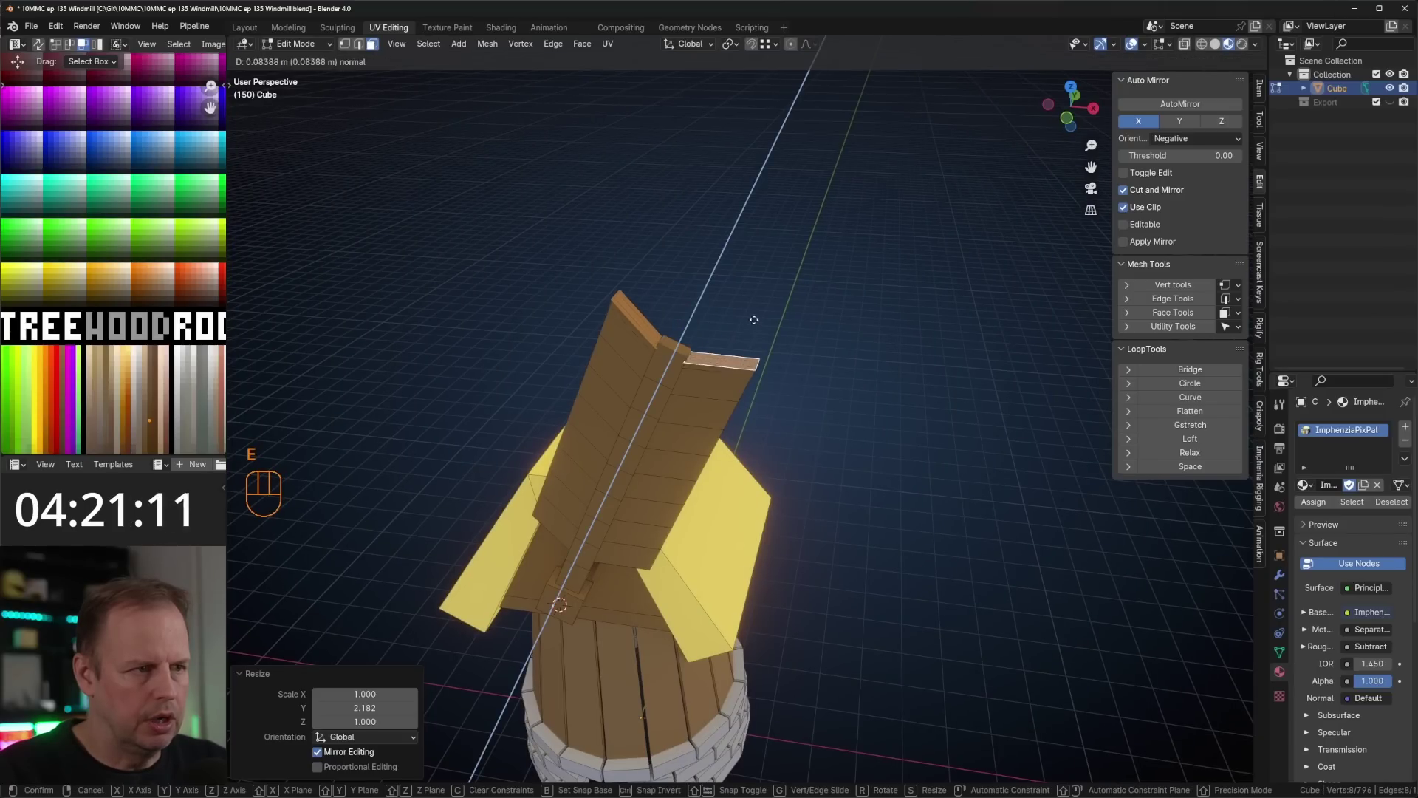
right_click(756, 317)
key("l")
key("l")
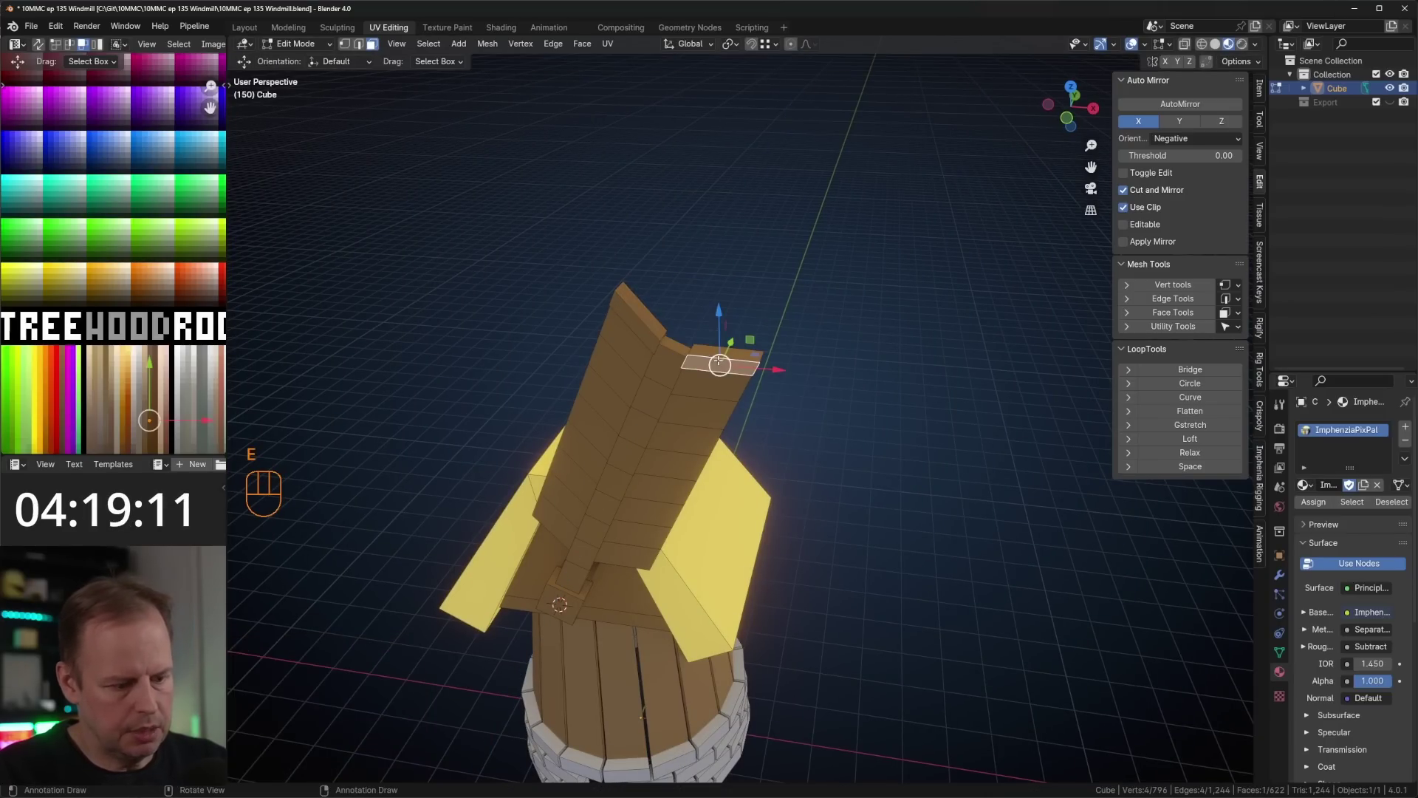
key("s")
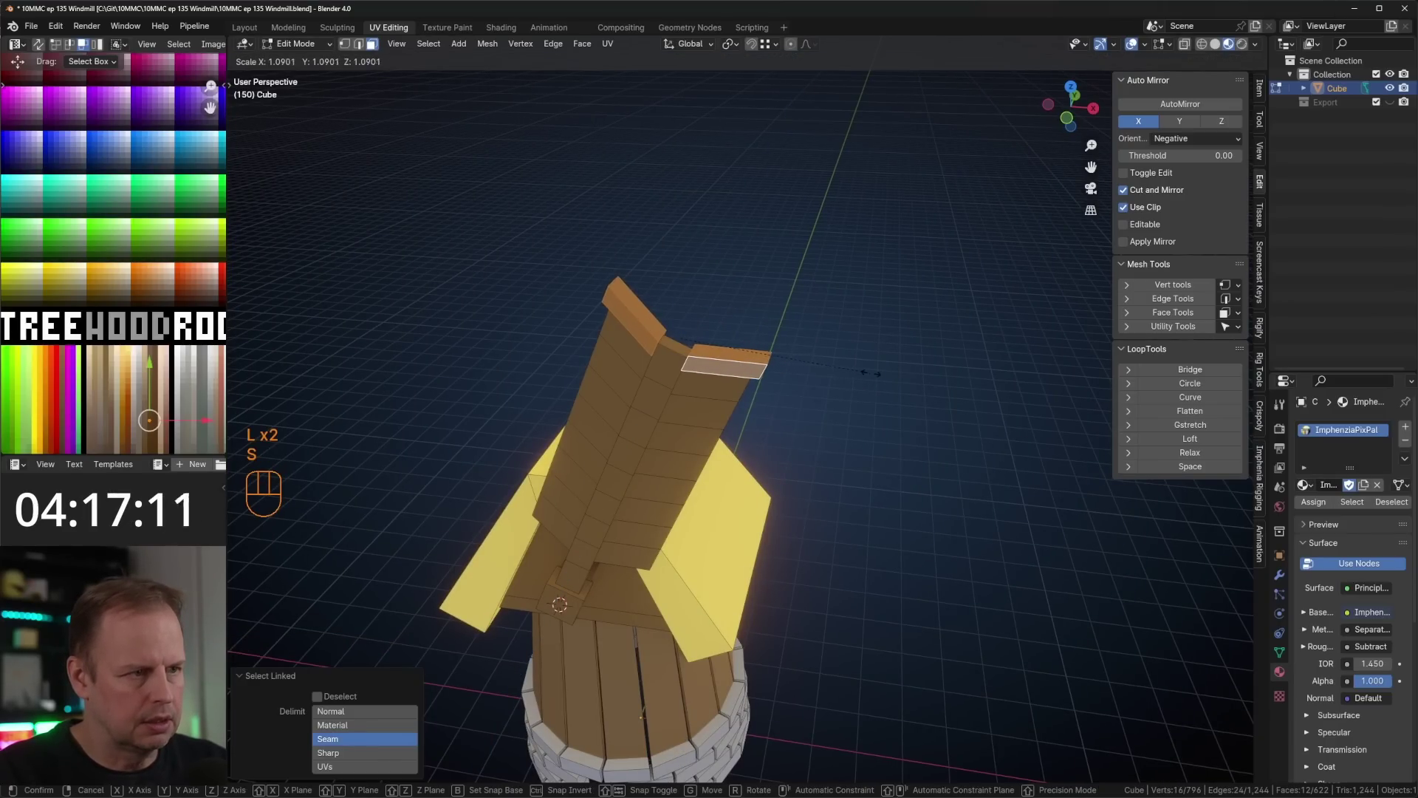
left_click(879, 372)
middle_click_drag(879, 372, 816, 356)
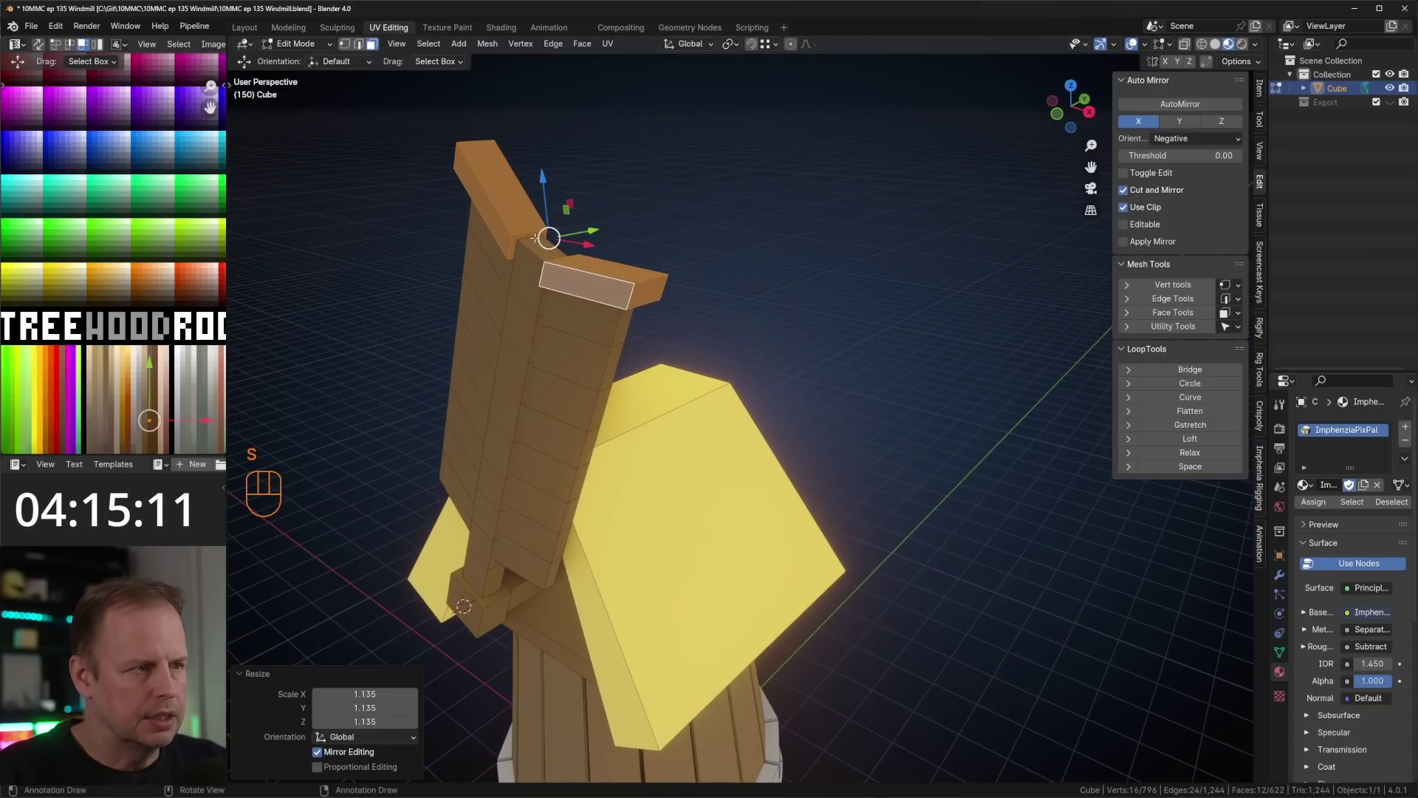
- Scale the slats' inner end faces next to the sail arm by 0.746 and again by 1.03
left_click(512, 246)
left_click(523, 244)
middle_click_drag(523, 244, 733, 343)
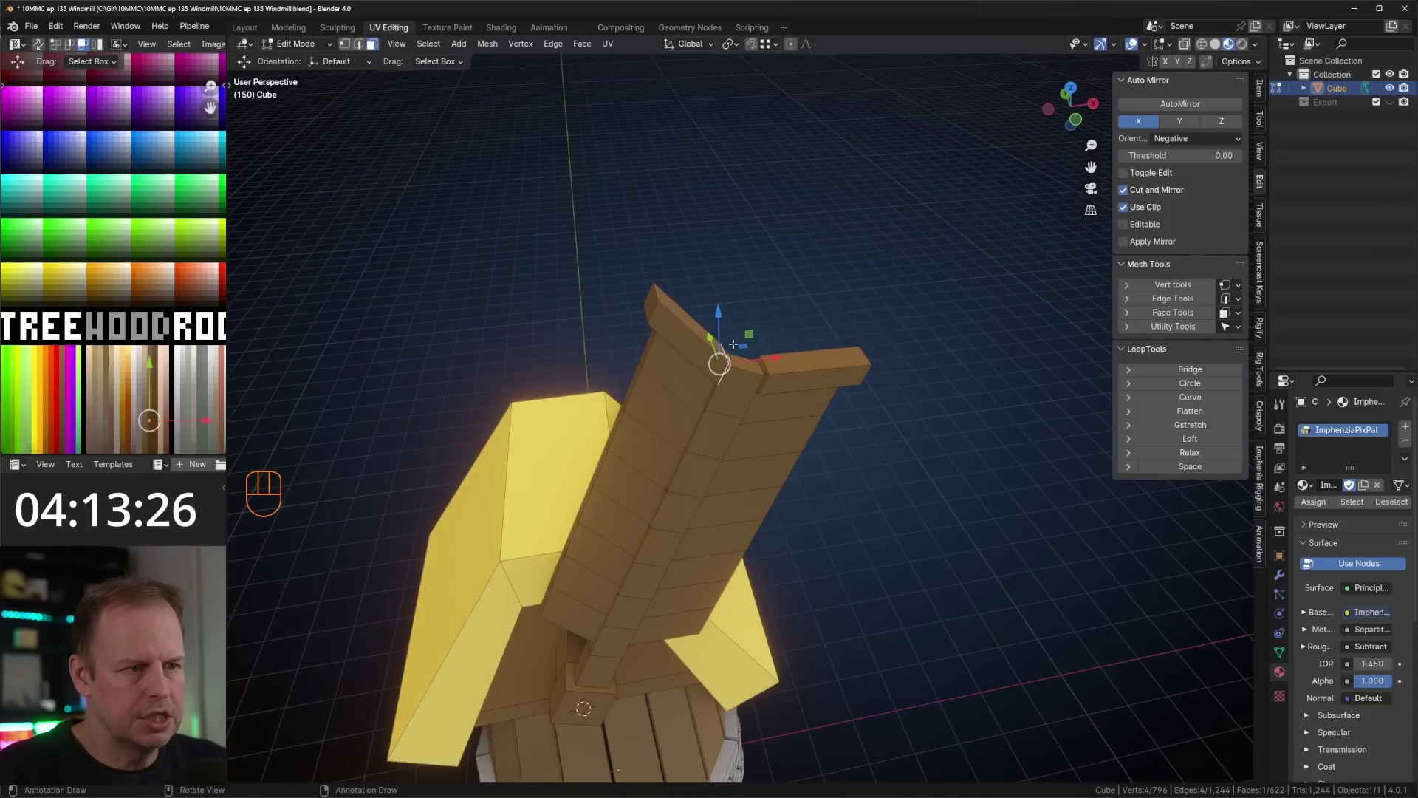
left_click(765, 375, "shift")
key("s")
left_click(818, 387)
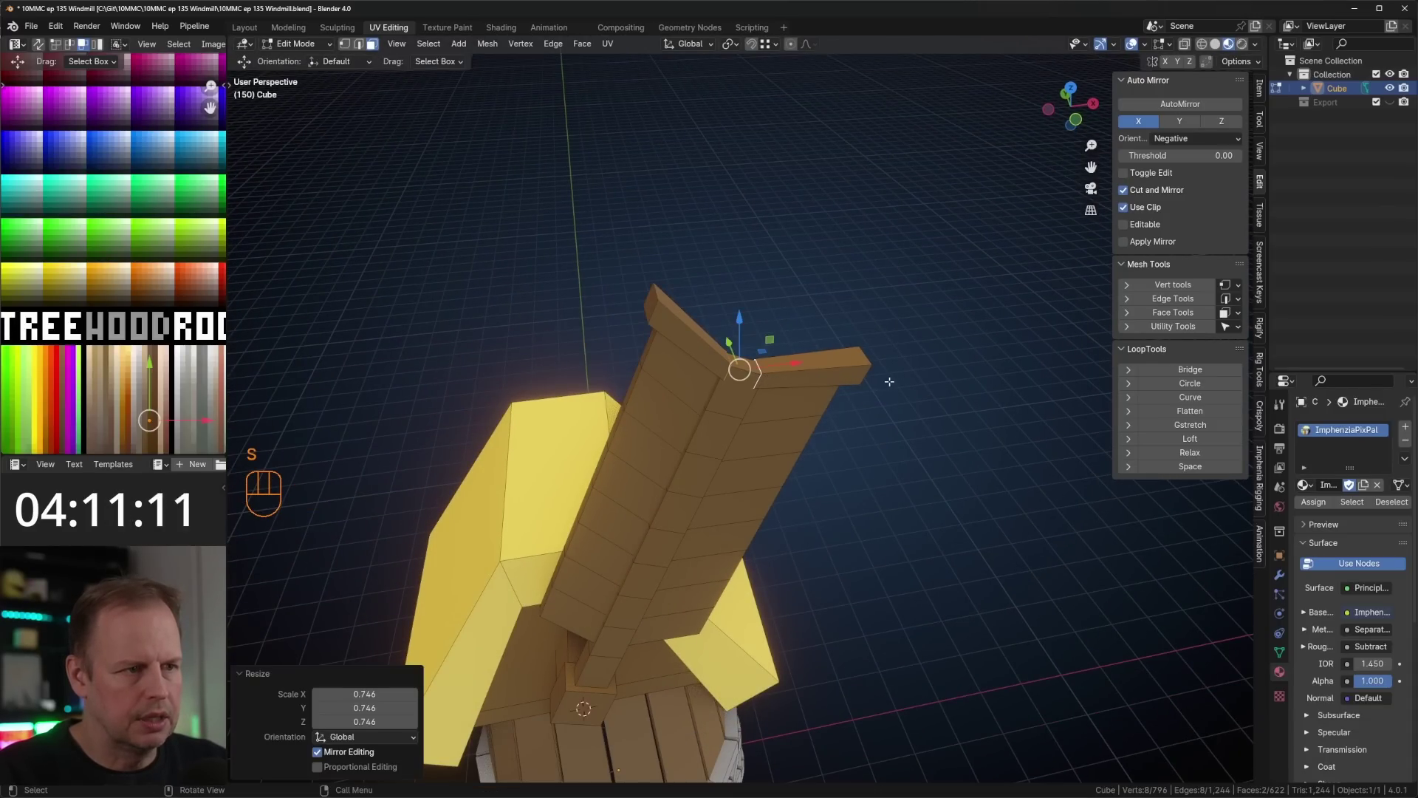
middle_click_drag(818, 387, 846, 381)
key("s")
left_click(852, 377)
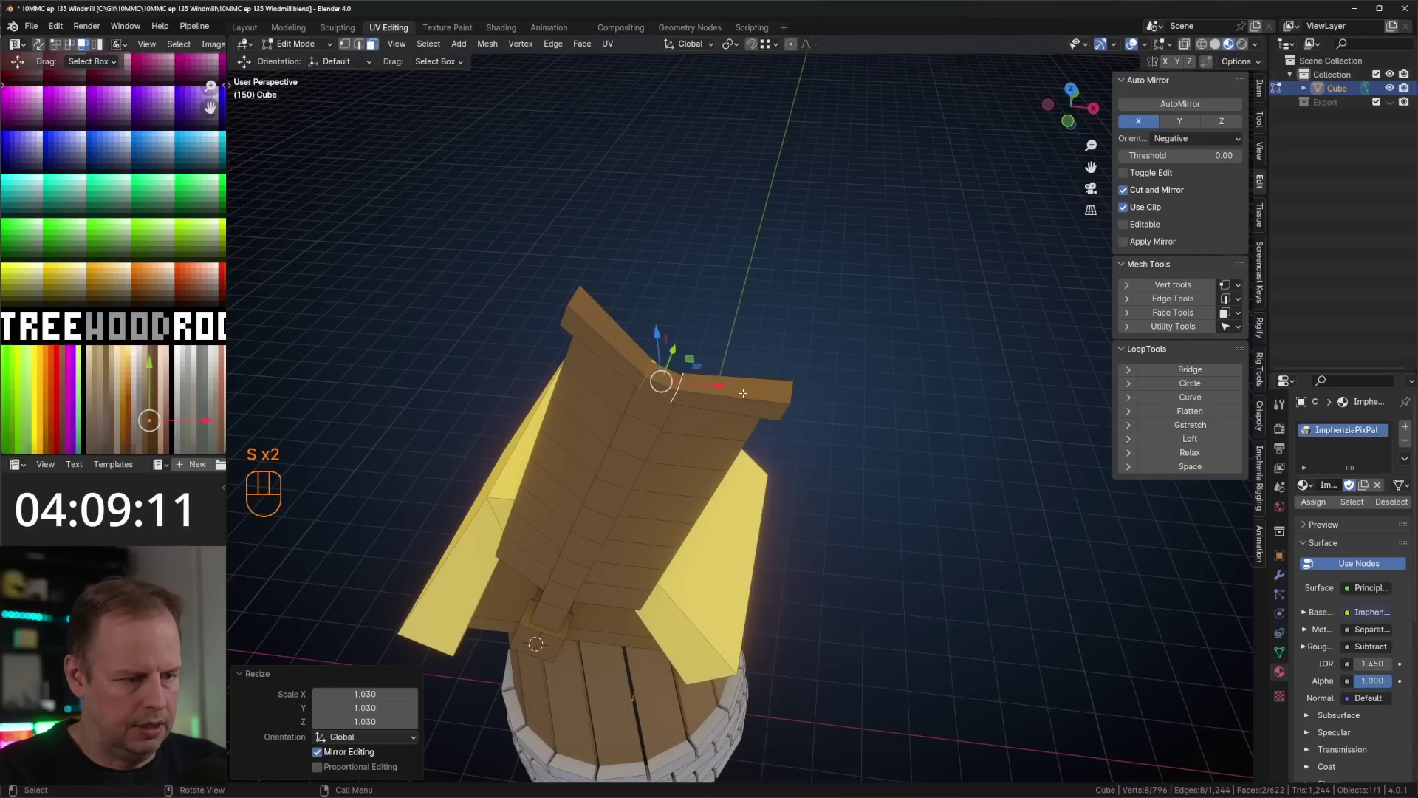
- Select both slats completely and move their UVs to a darker brown in the palette's wood section
left_click(740, 388)
key("l")
key("l")
scroll(138, 437, "down", 1)
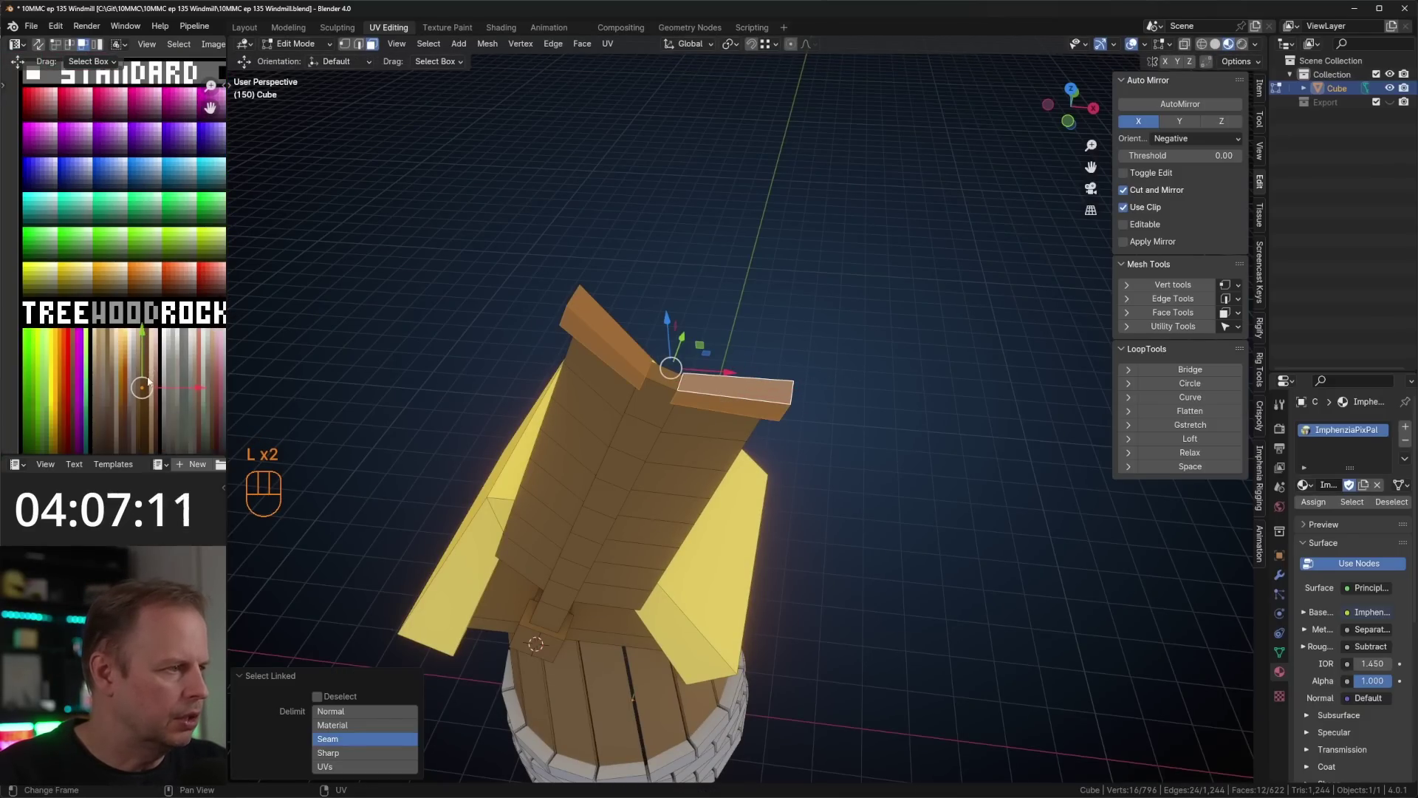
middle_click_drag(148, 379, 152, 264, "shift")
key("g")
left_click(152, 302)
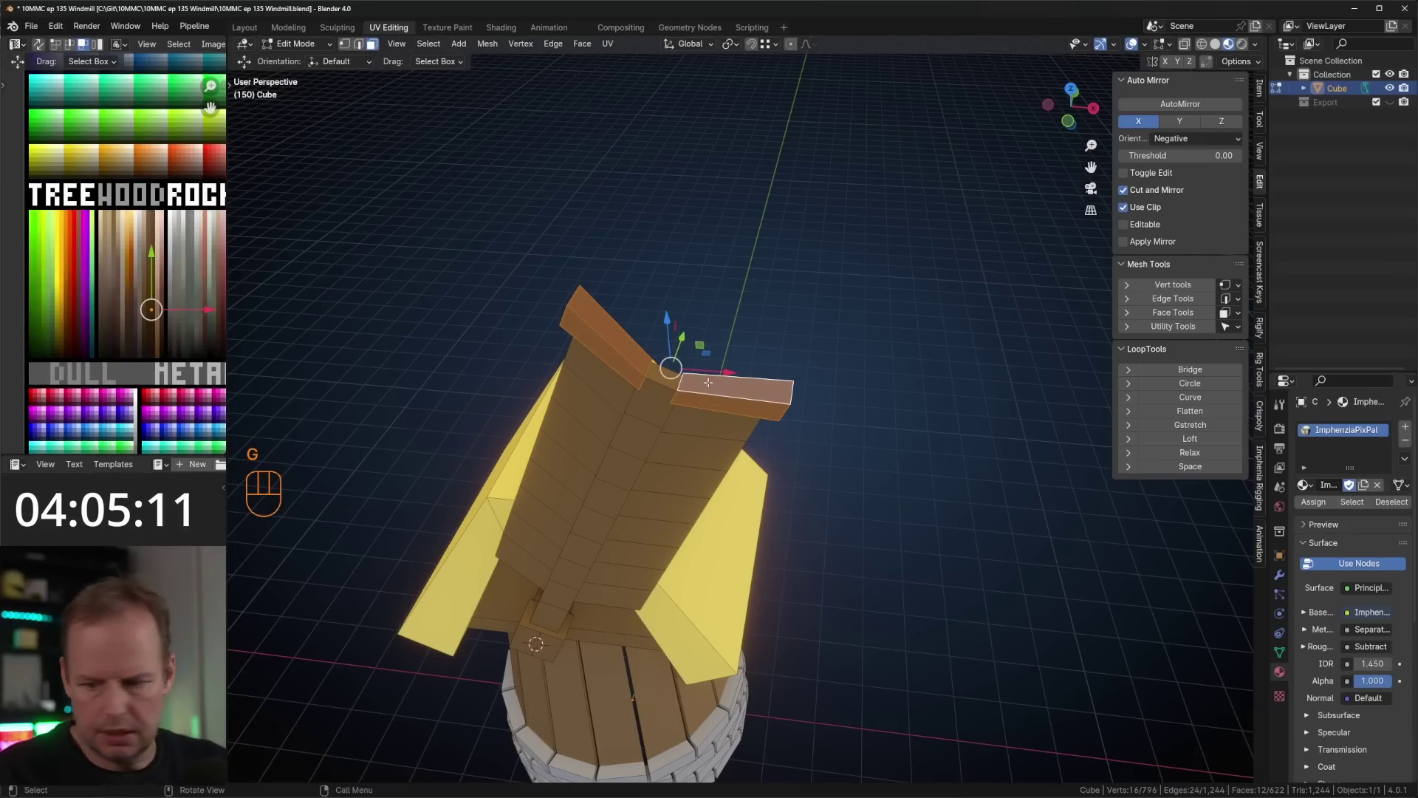
- Duplicate the pair of slats four times in front view, spacing the copies down the sail to the panels' lower end
left_click(705, 385)
key("l")
key("l")
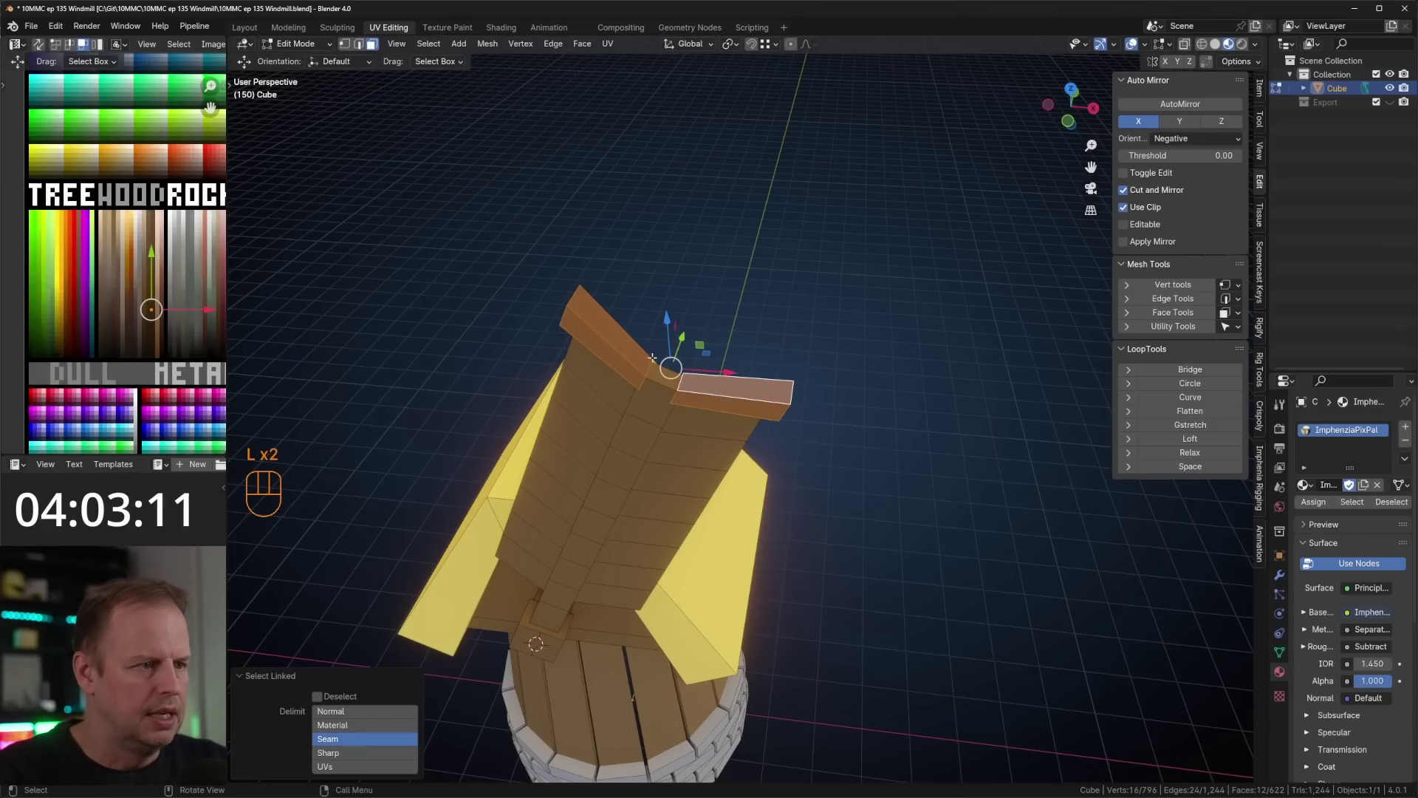
key("ctrl+KP_1")
key("KP_3")
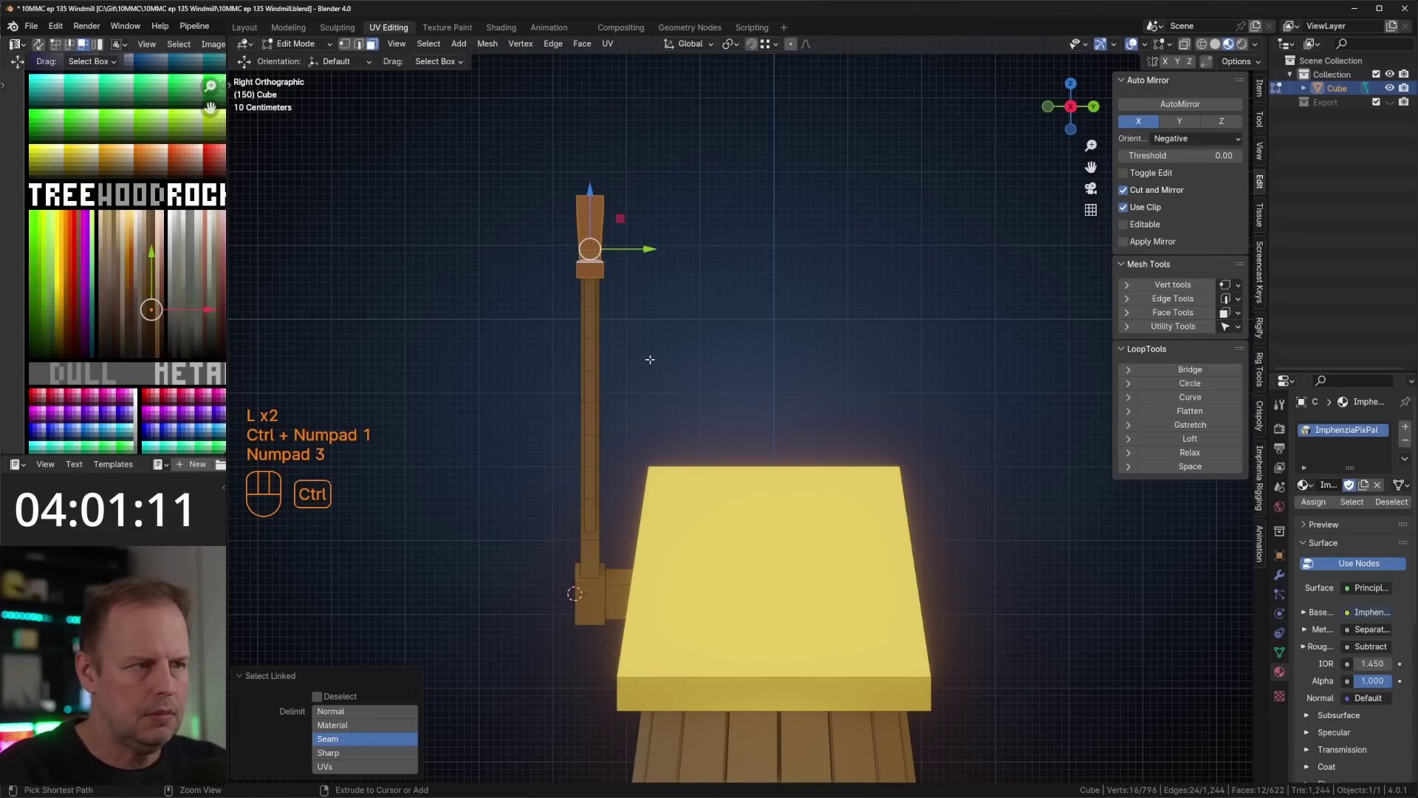
key("KP_1")
key("shift+d")
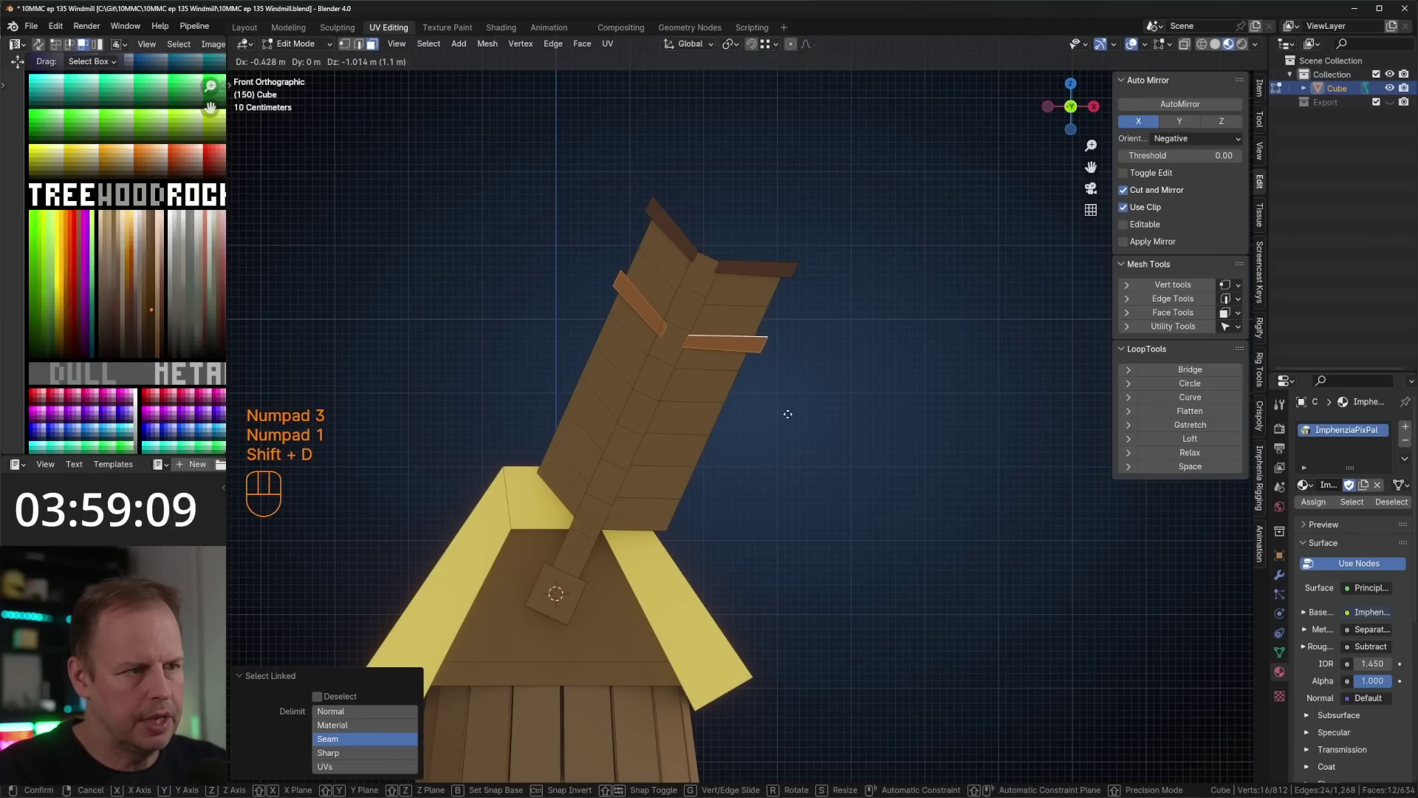
left_click(784, 407)
key("shift+d")
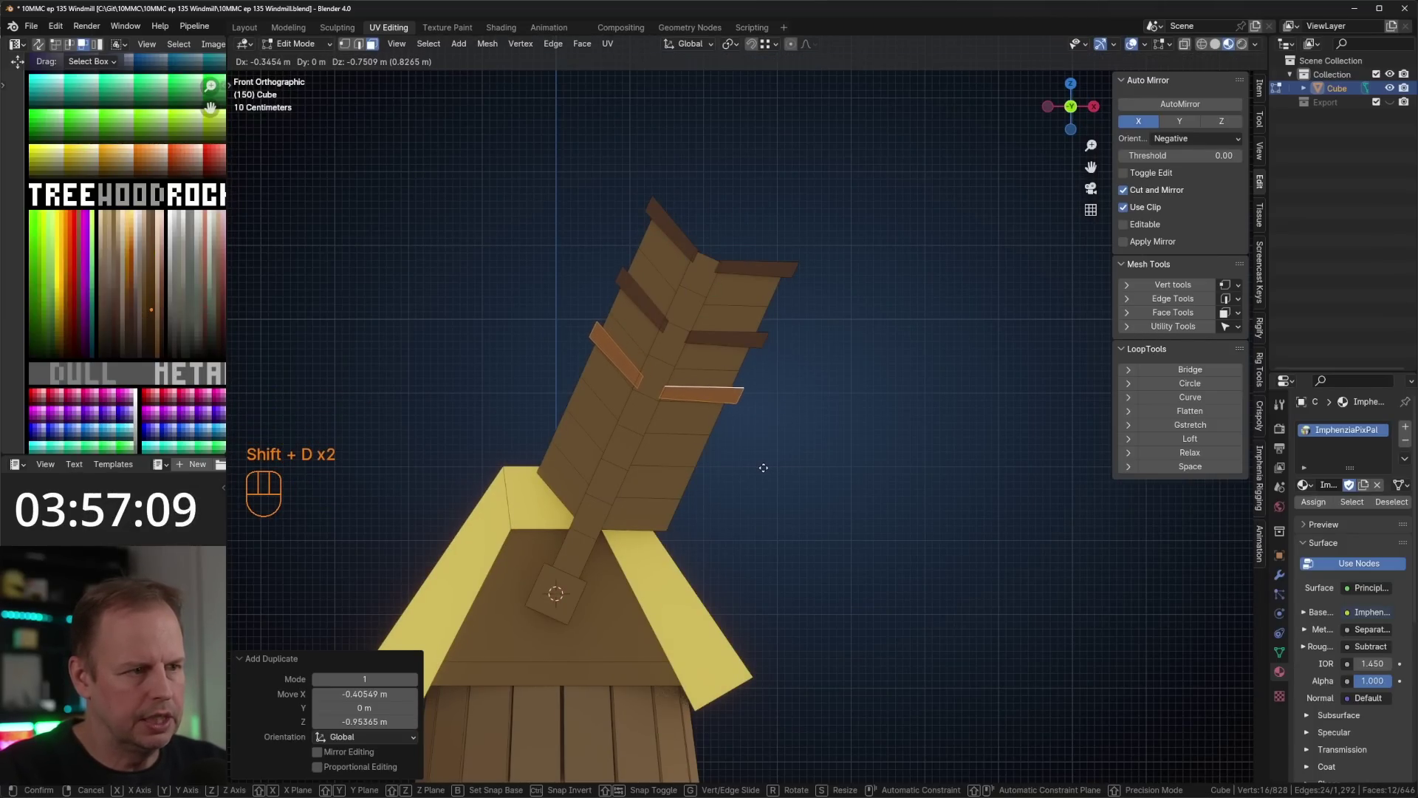
left_click(761, 468)
key("shift+d")
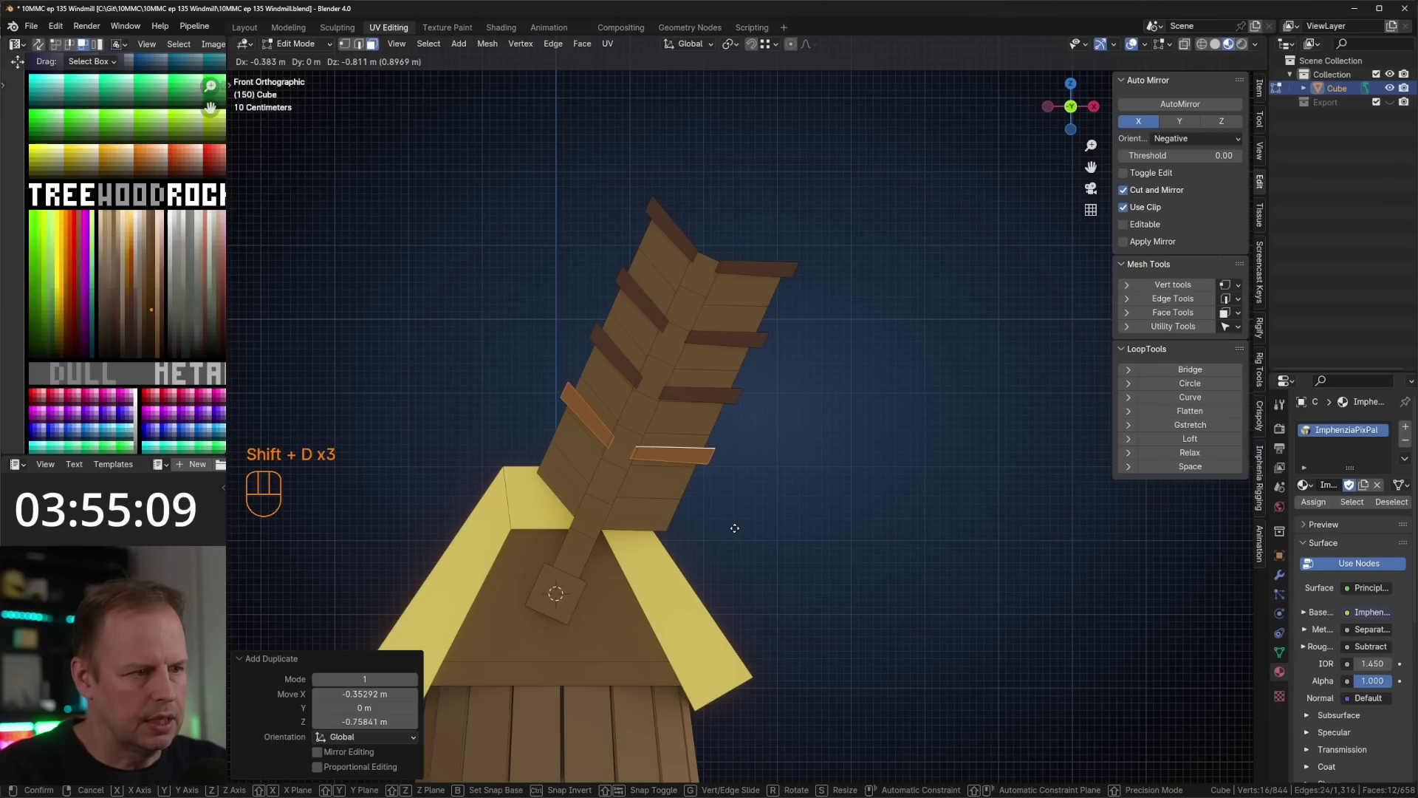
left_click(734, 528)
key("shift+d")
left_click(704, 599)
scroll(757, 506, "down", 4)
key("Tab")
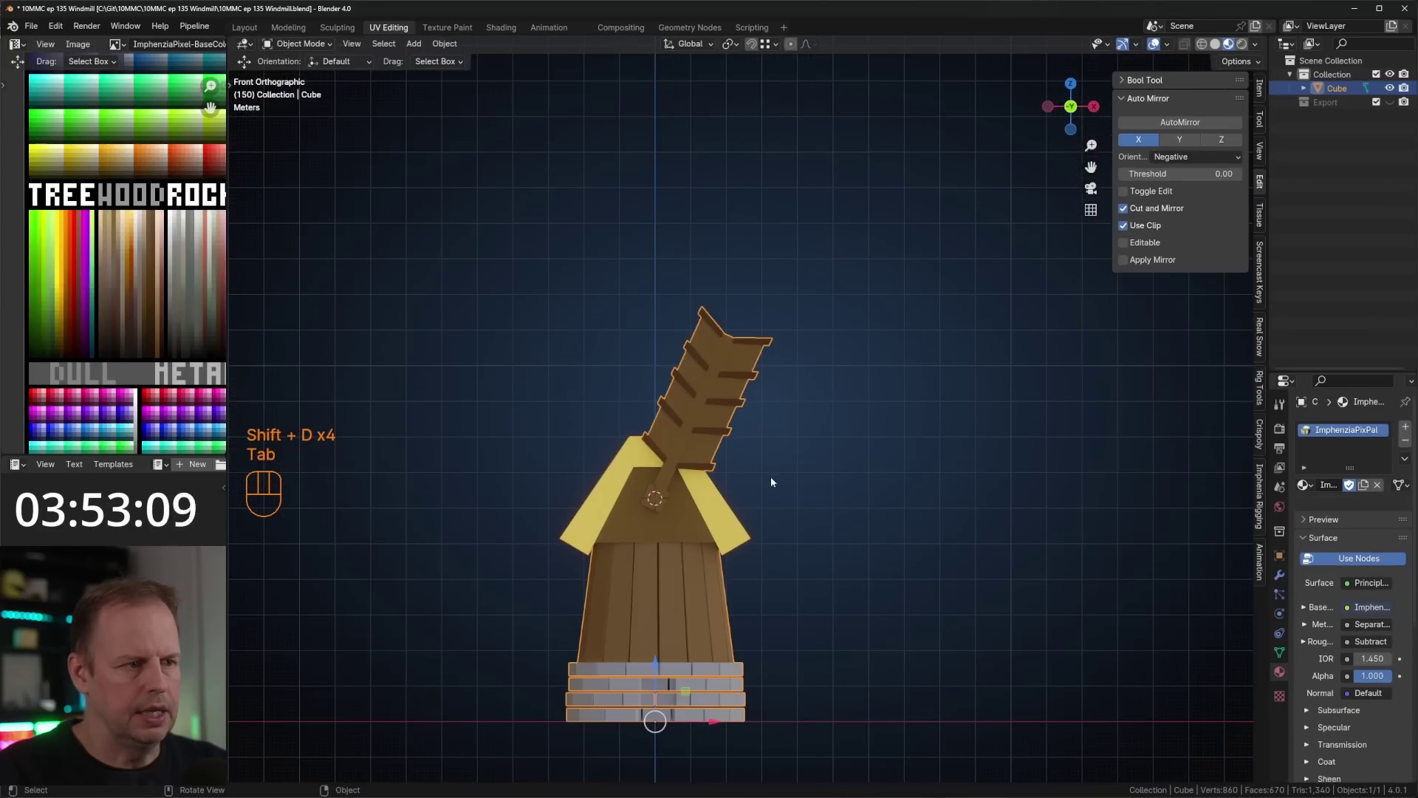
- Select the sail's panels on both sides of the arm and move their UVs to a lighter wood colour in the palette
middle_click_drag(769, 480, 835, 504)
scroll(836, 503, "up", 3)
key("Tab")
left_click(706, 481)
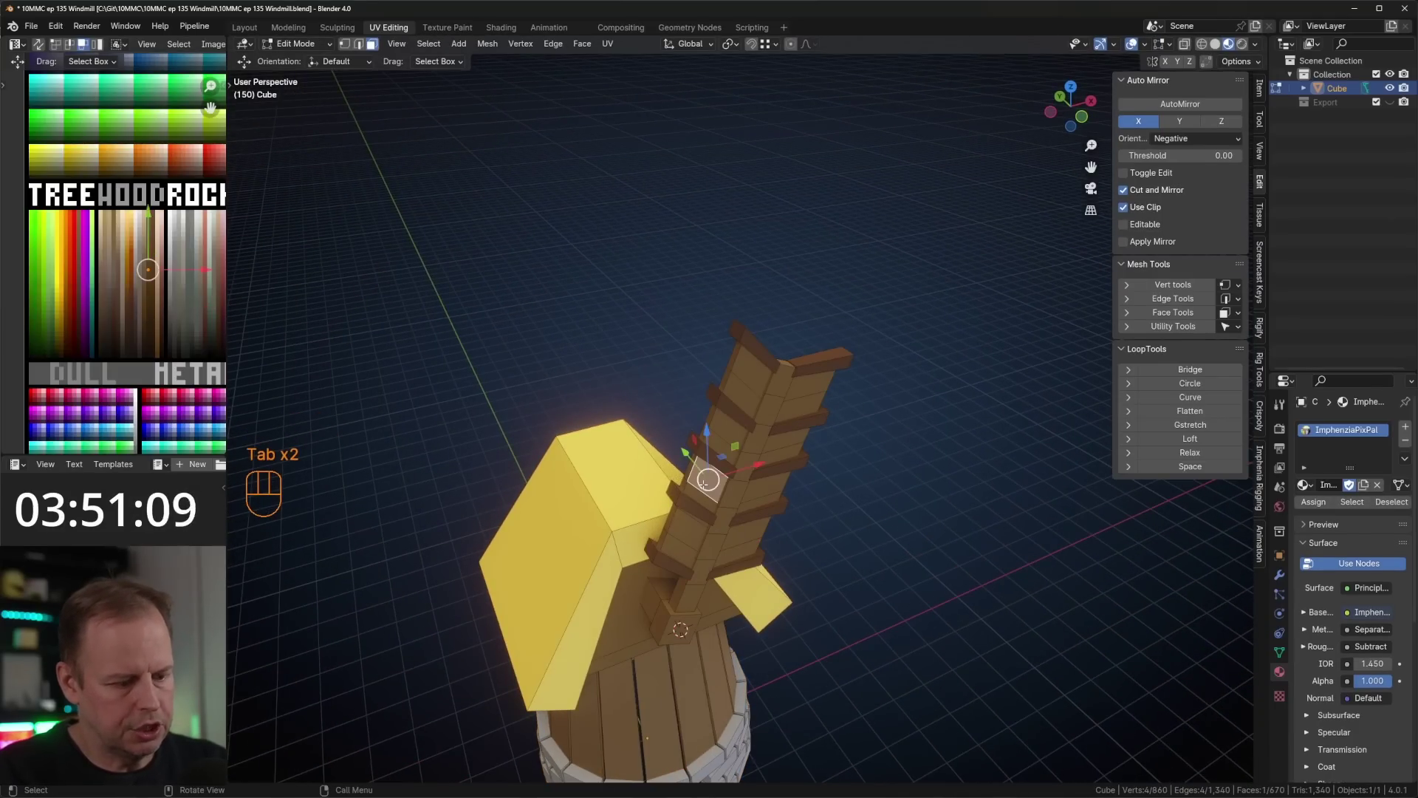
key("l")
key("l")
scroll(167, 275, "up", 3)
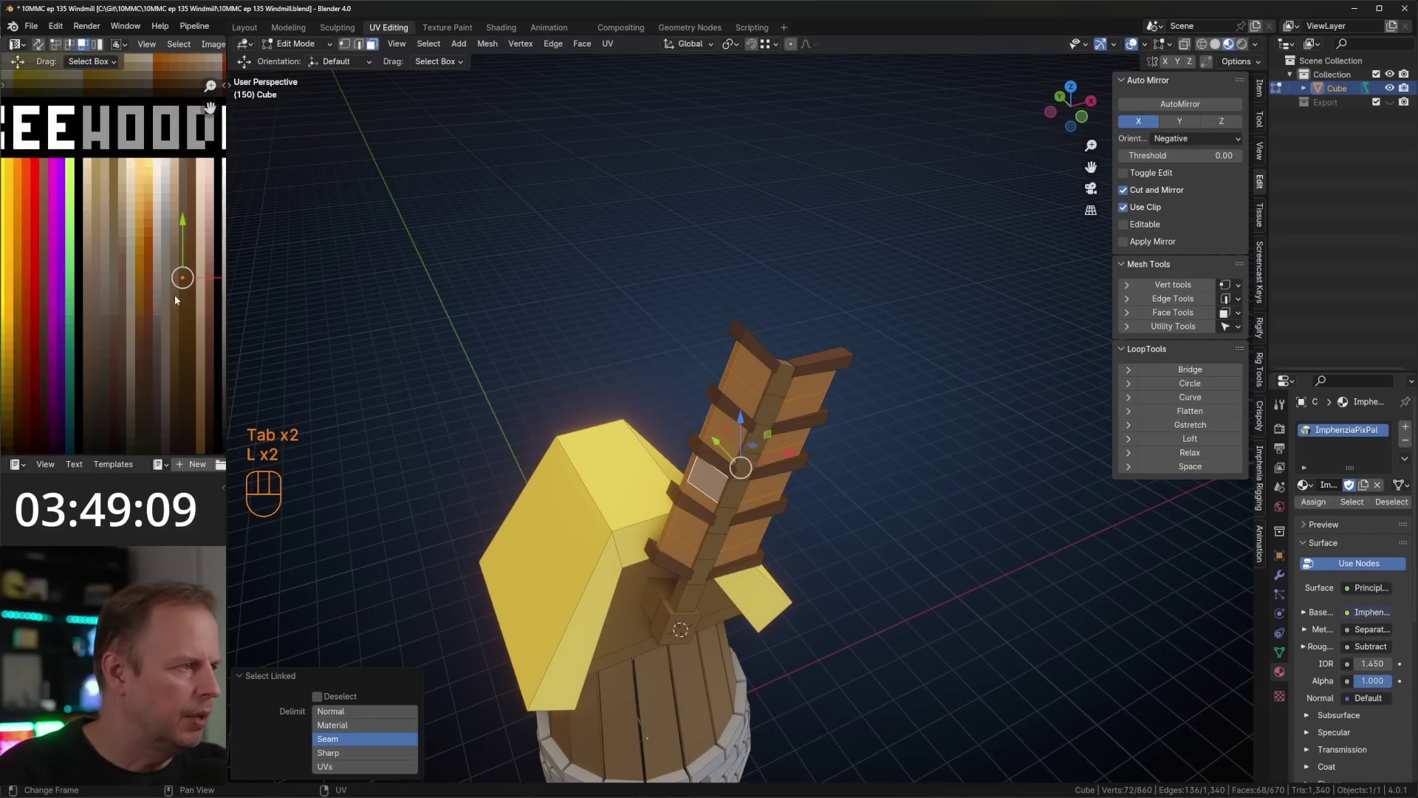
key("g")
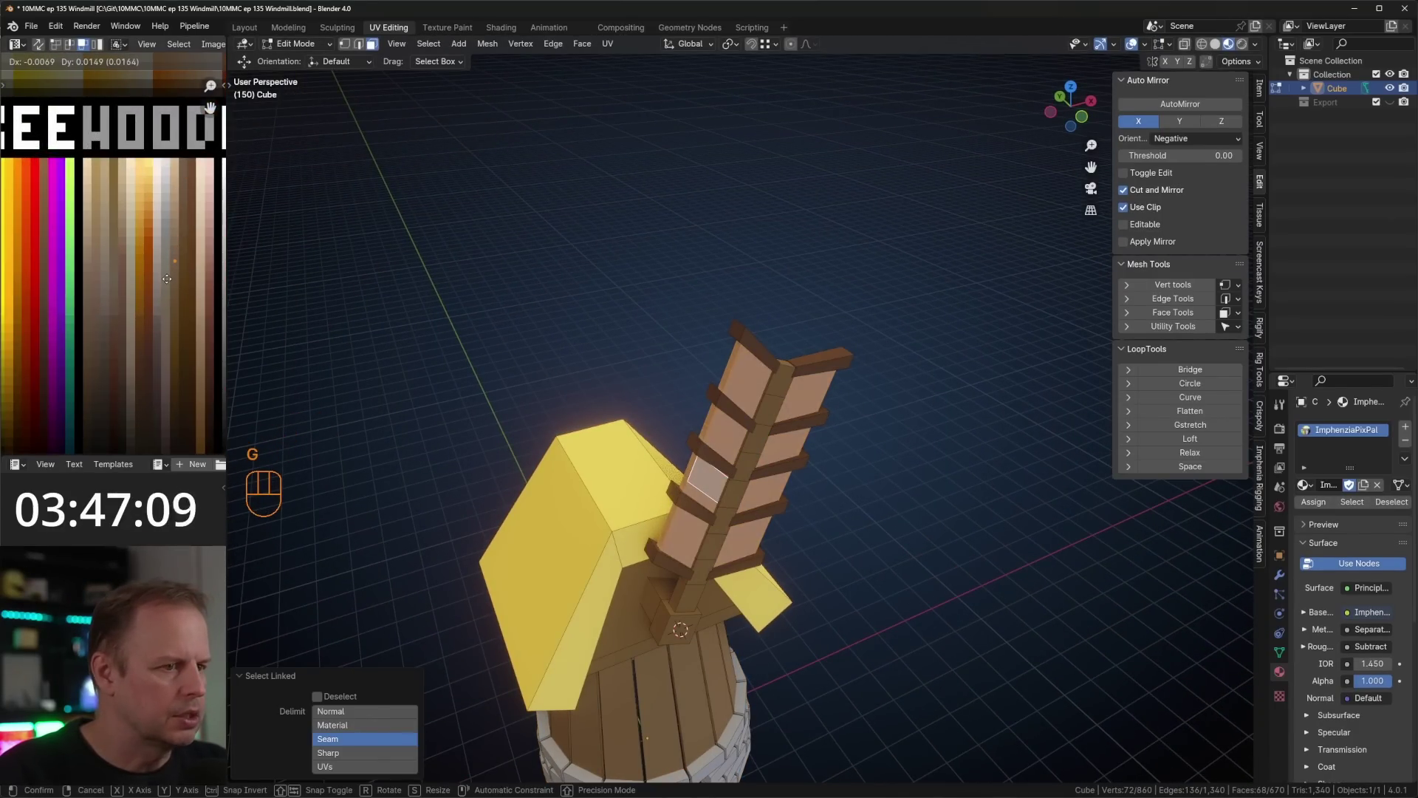
left_click(171, 256)
key("Tab")
- Set the pivot point to the 3D Cursor at the hub and view the windmill from the front
scroll(718, 461, "down", 5)
key("Tab")
scroll(719, 449, "up", 4)
middle_click_drag(719, 448, 708, 482)
key("Tab")
key("period")
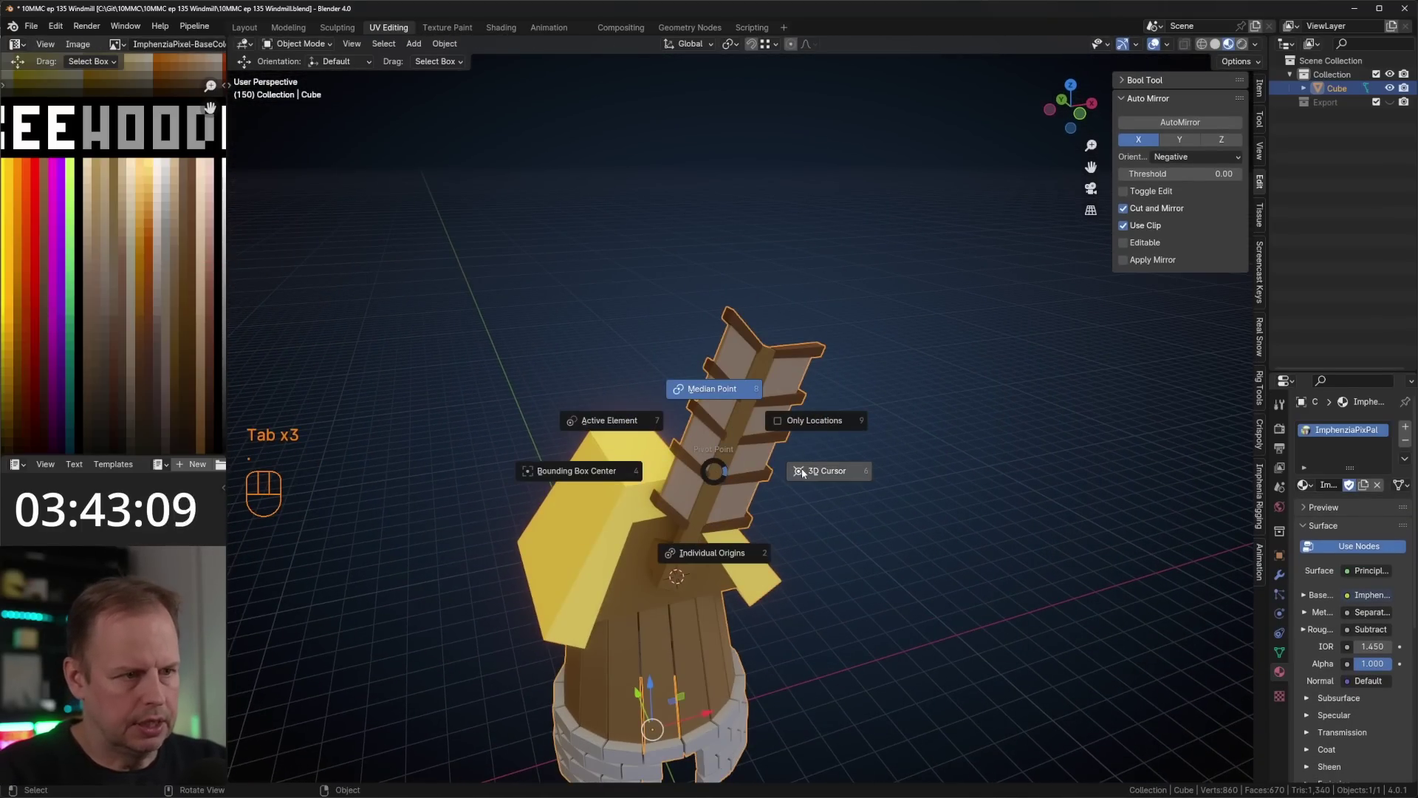
left_click(804, 470)
key("KP_1")
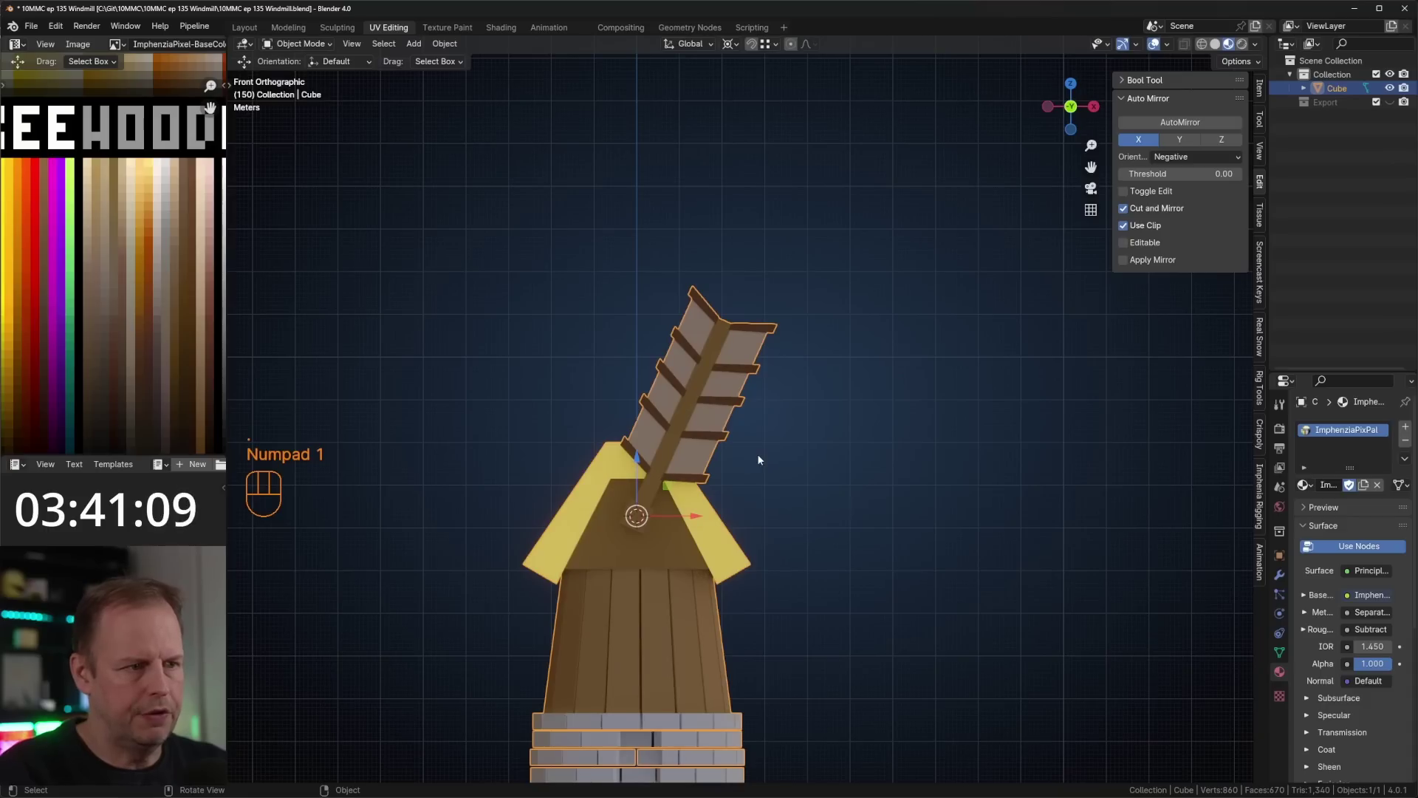
- Select the whole sail, including its arm, panels and all cross slats, and separate the selection into its own object
key("Tab")
scroll(643, 471, "up", 3)
scroll(643, 471, "down", 3)
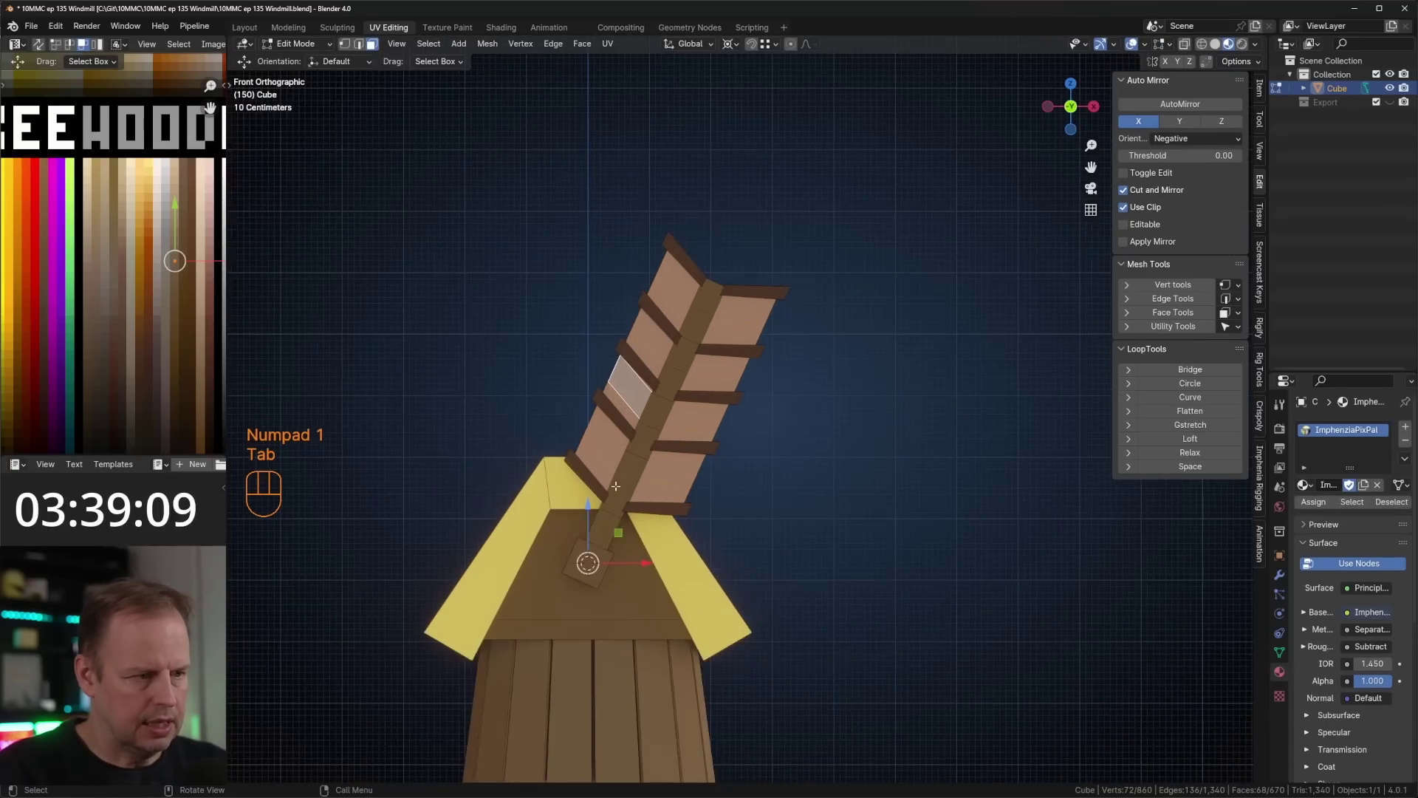
middle_click_drag(643, 471, 720, 512)
key("l")
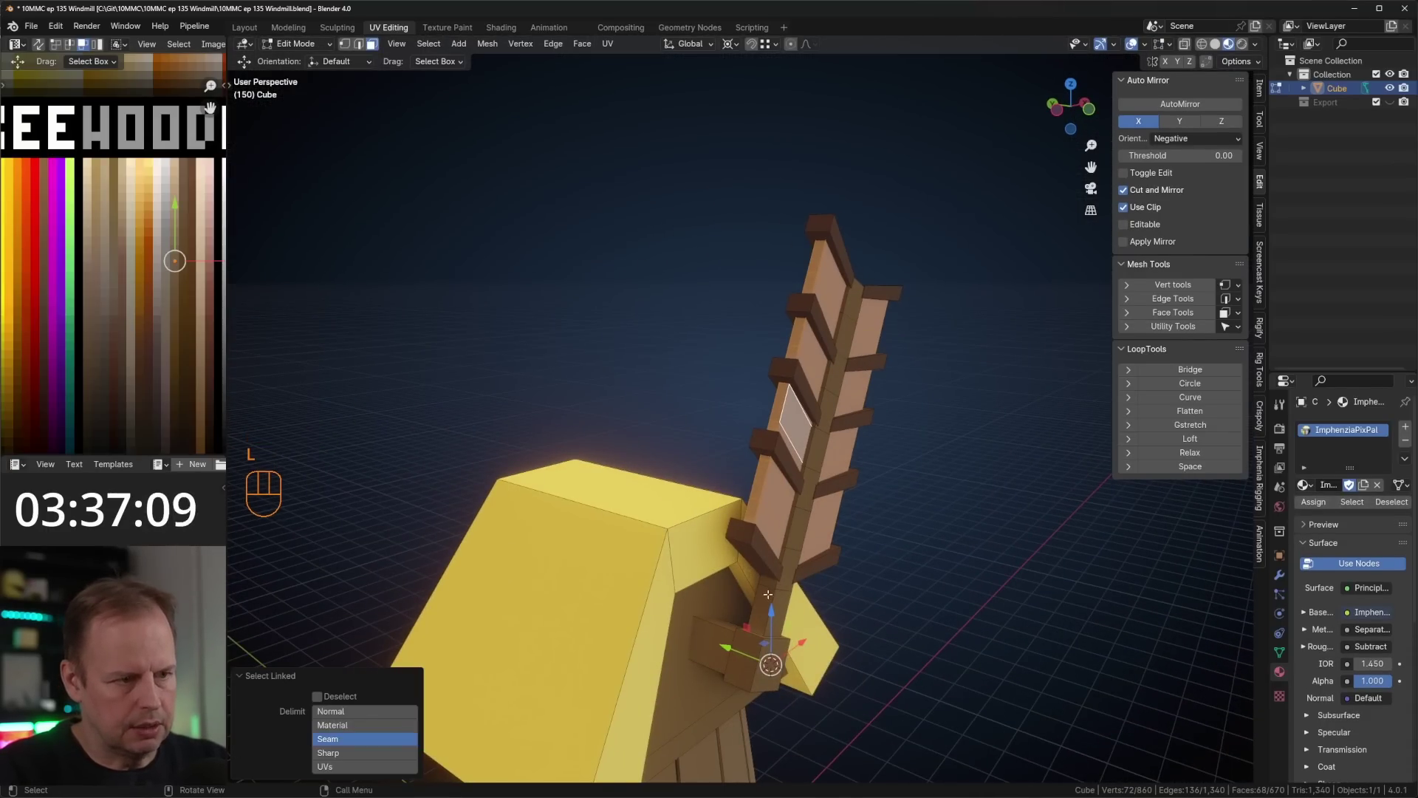
key("l")
key("l")
key("l")
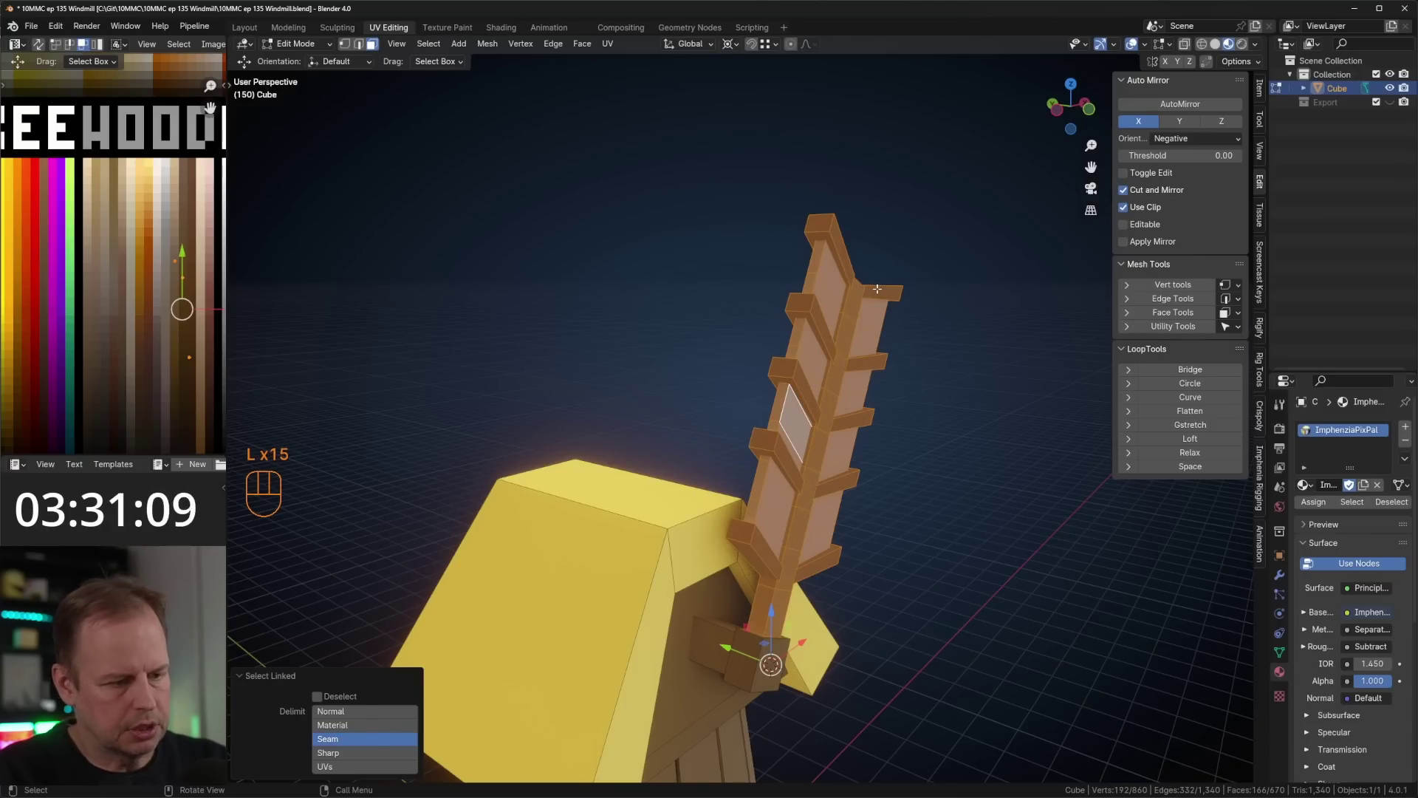
key("p")
left_click(816, 289)
key("Tab")
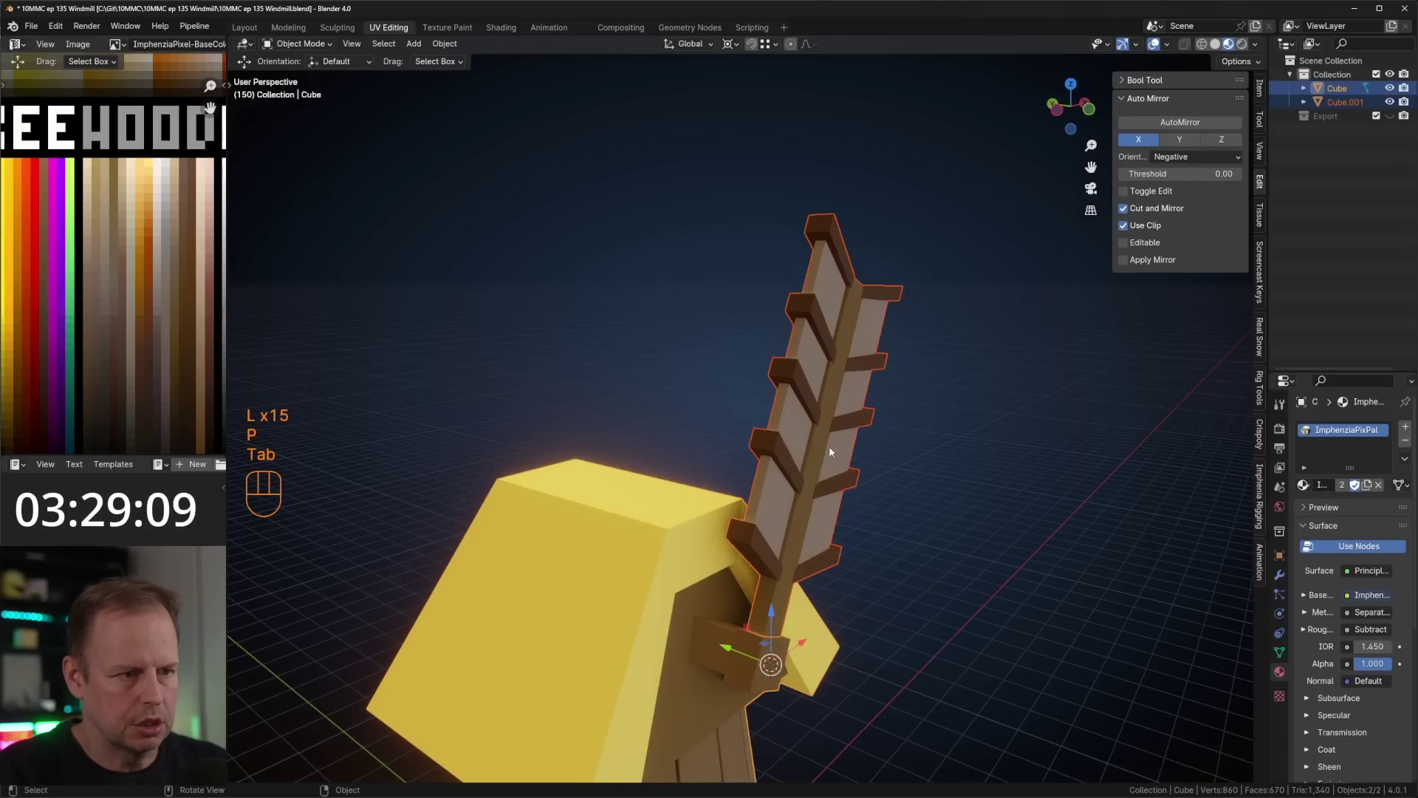
- Duplicate the complete sail three times in front view, rotating the copies around the hub to form four evenly spaced sails
key("KP_1")
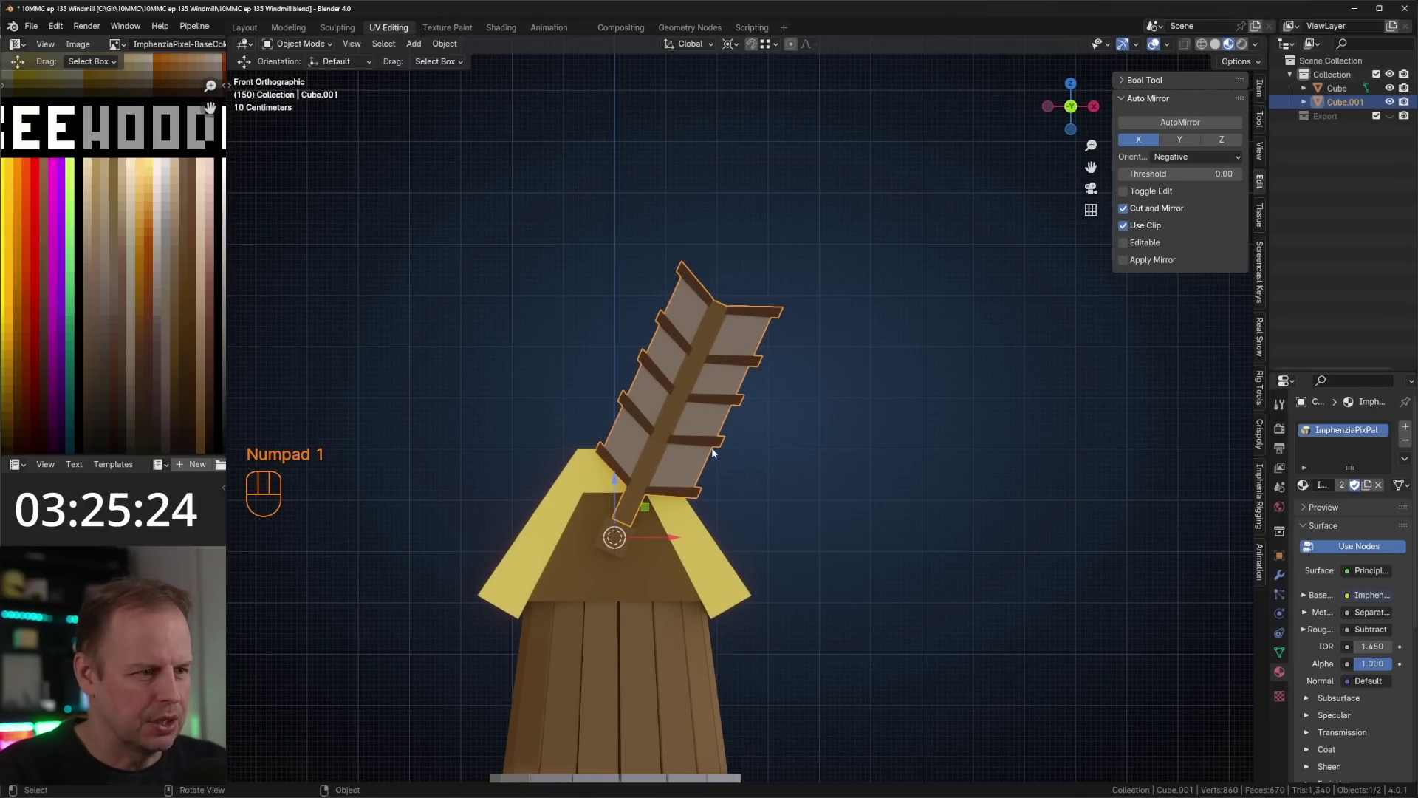
key("Tab")
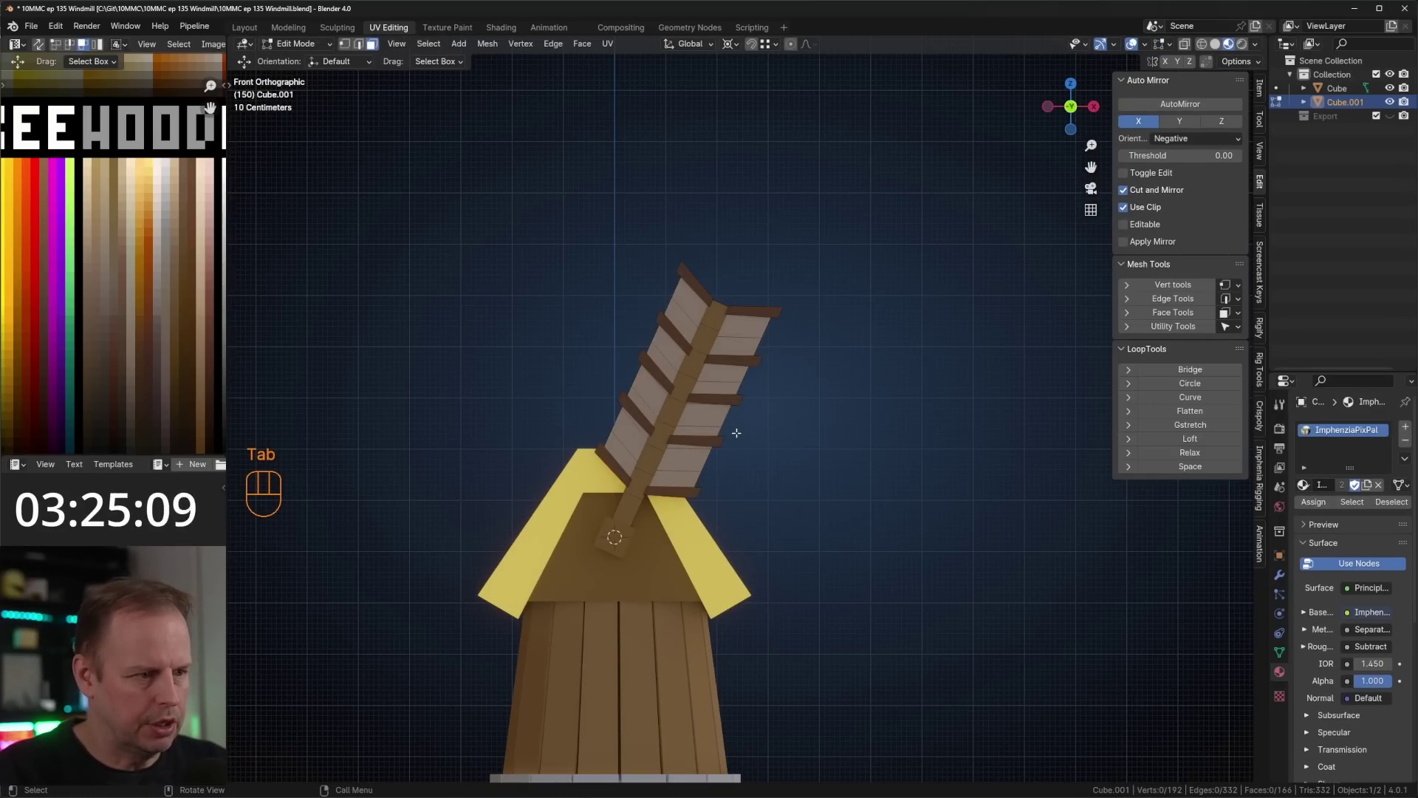
key("a")
key("shift+d")
right_click(898, 432)
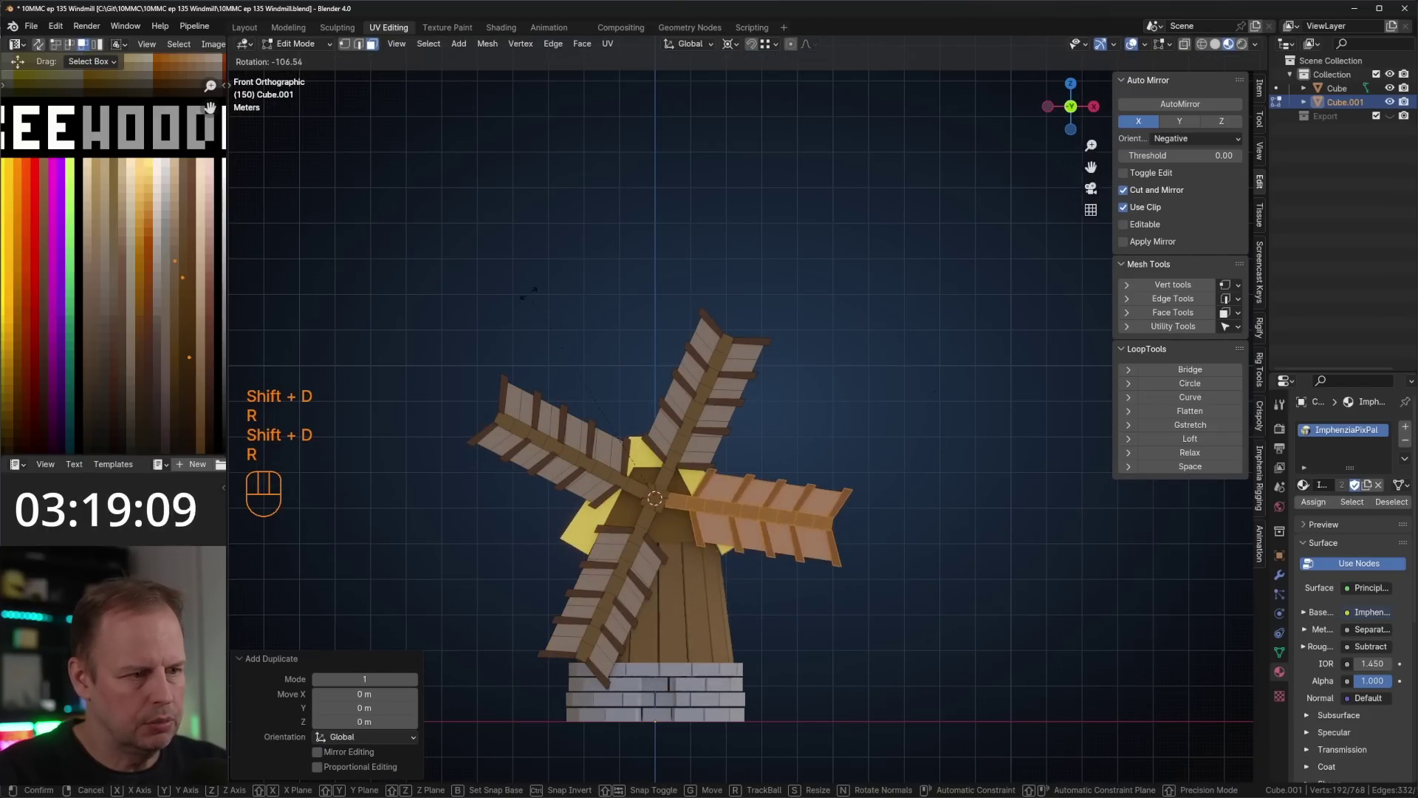
left_click(601, 298)
middle_click_drag(601, 298, 729, 330)
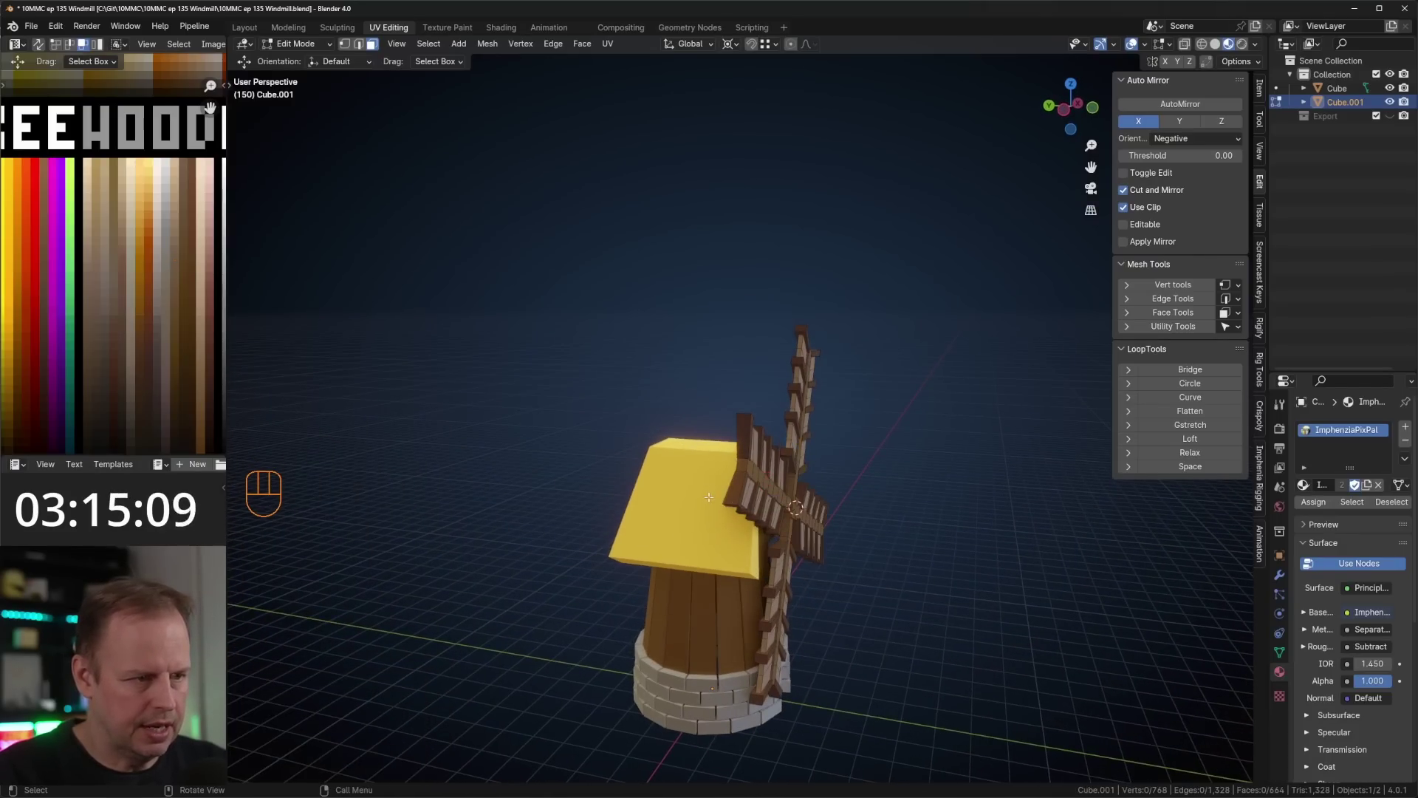
- Examine the tower, roof and stone base from the back and the side behind the sails
key("Tab")
middle_click_drag(709, 497, 795, 476)
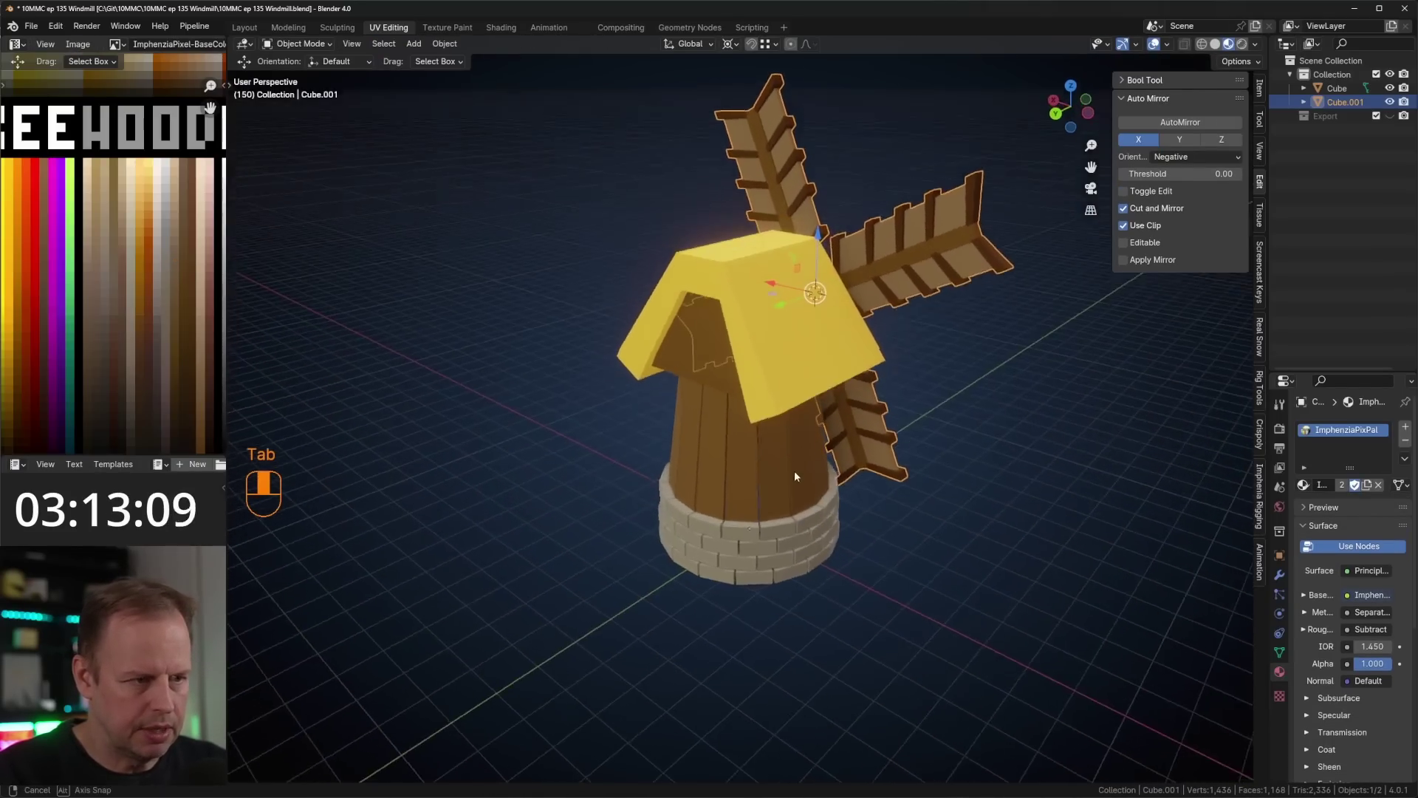
key("Tab")
key("3")
scroll(751, 517, "up", 5)
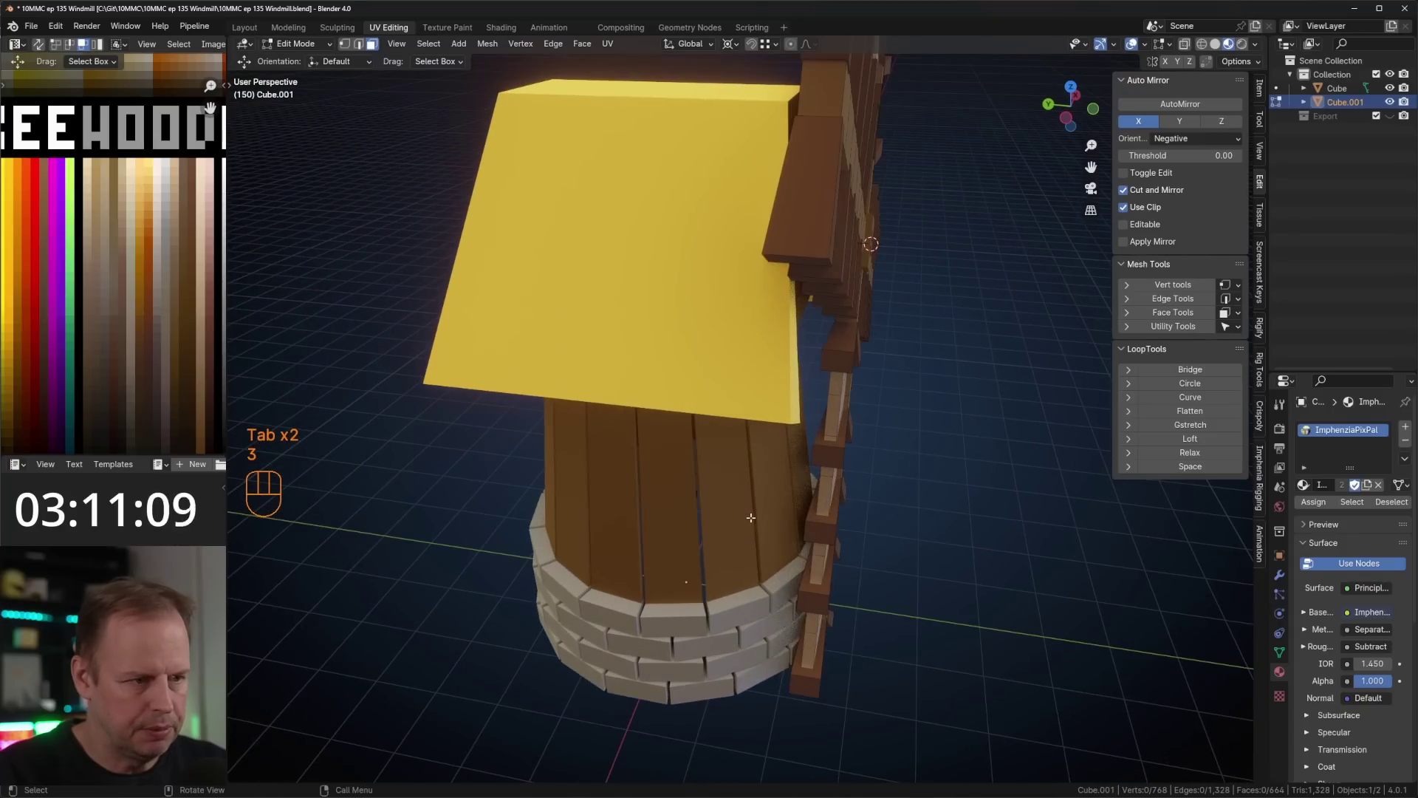
scroll(743, 539, "down", 5)
middle_click_drag(738, 557, 819, 612)
scroll(864, 538, "up", 2)
scroll(818, 611, "up", 1)
key("Tab")
scroll(819, 612, "down", 3)
scroll(805, 553, "up", 3)
middle_click_drag(885, 557, 794, 551)
scroll(805, 552, "down", 1)
key("Tab")
key("Tab")
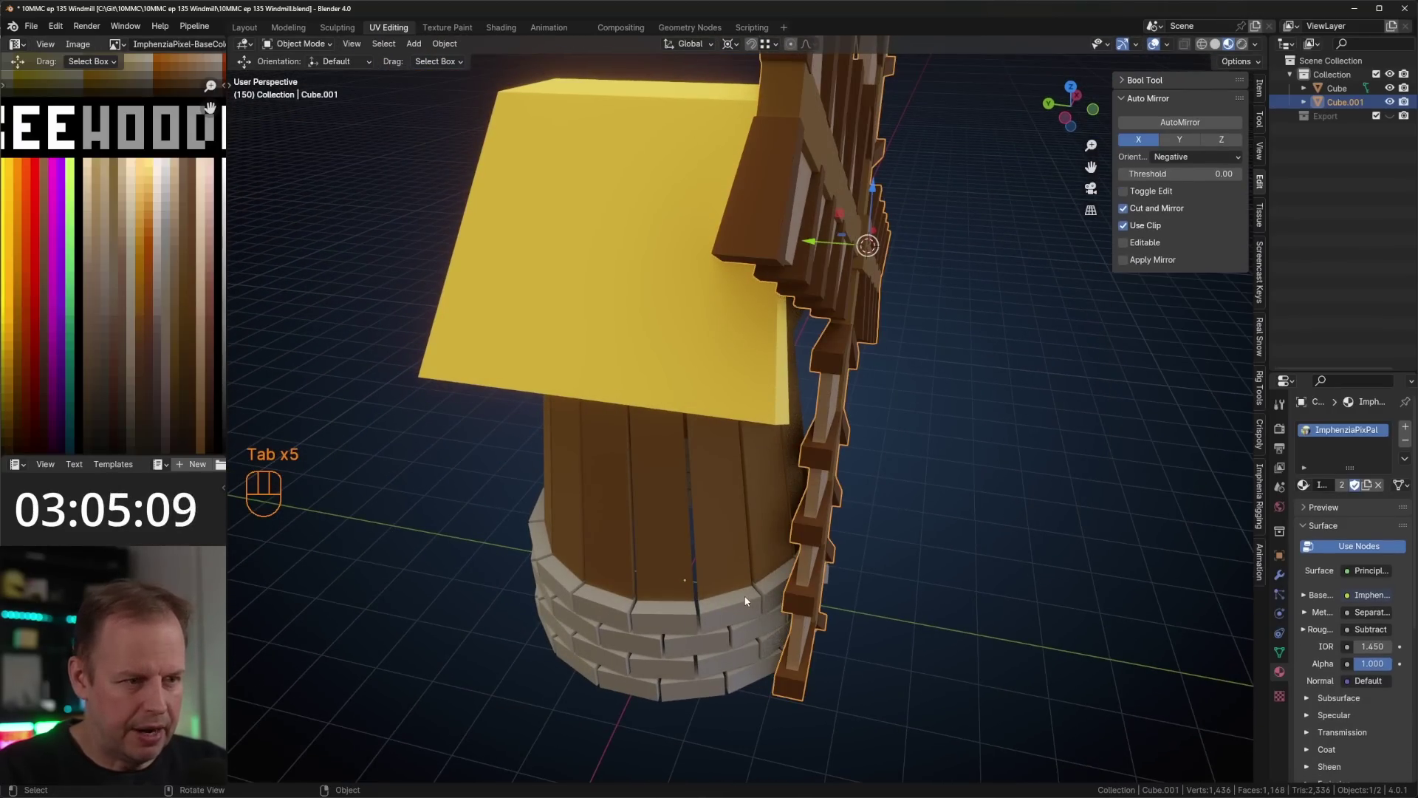
- In the tower object, duplicate the top face of a brick in the stone base's uppermost row in place
left_click(745, 601)
key("Tab")
scroll(779, 571, "down", 3)
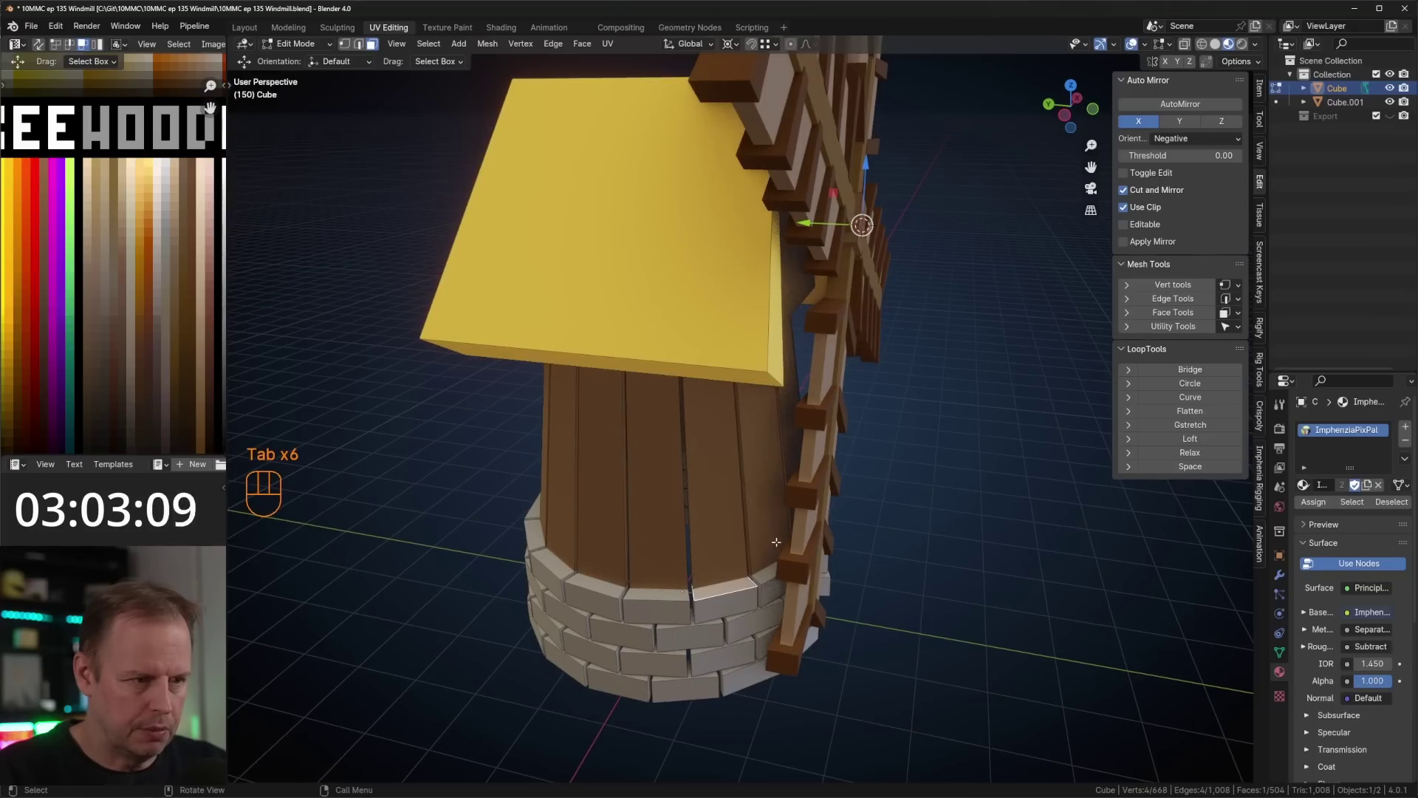
key("shift+d")
right_click(808, 542)
key("s")
right_click(809, 543)
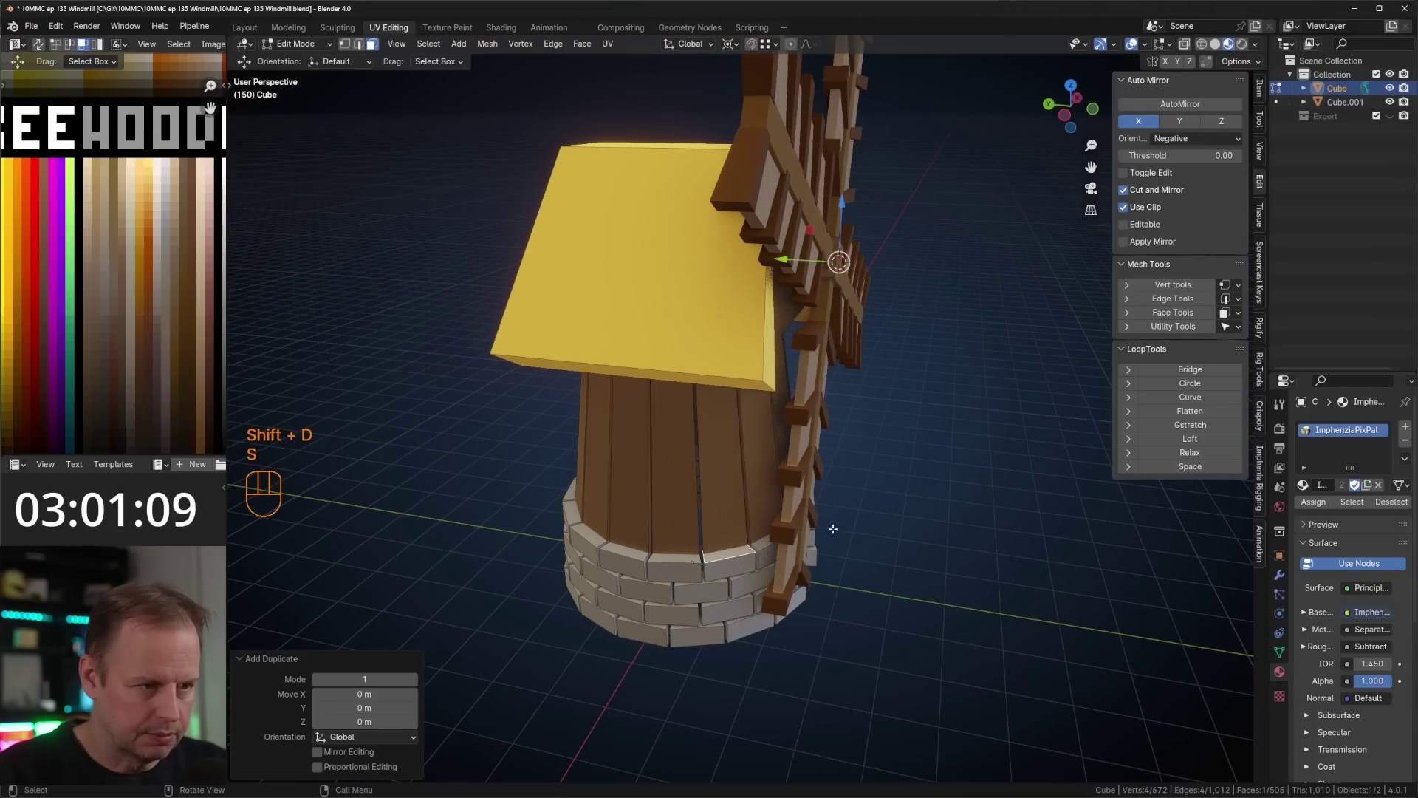
- With Global orientation and the Median Point pivot, scale the duplicated brick face by 0.570 and again by 1.307
key("comma")
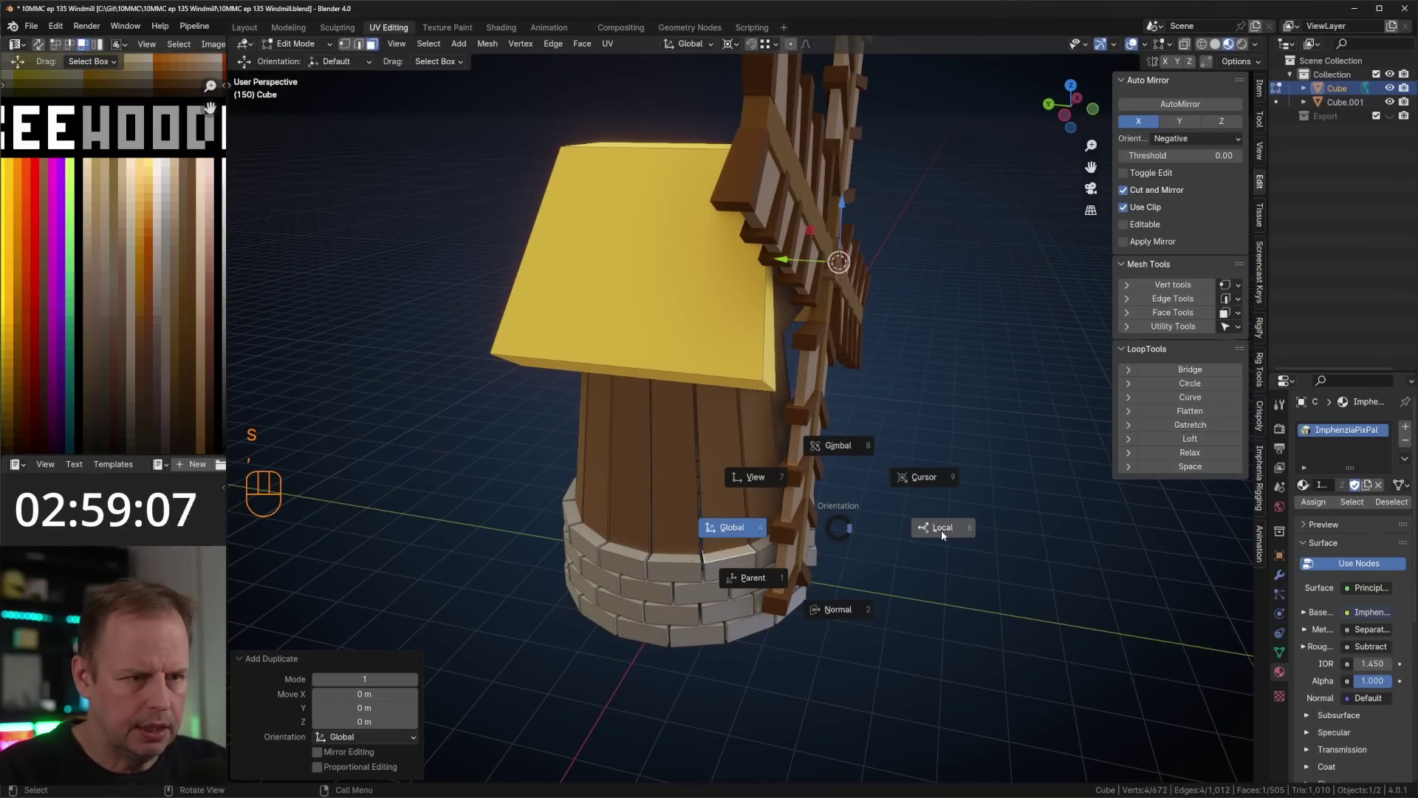
left_click(756, 534)
key("period")
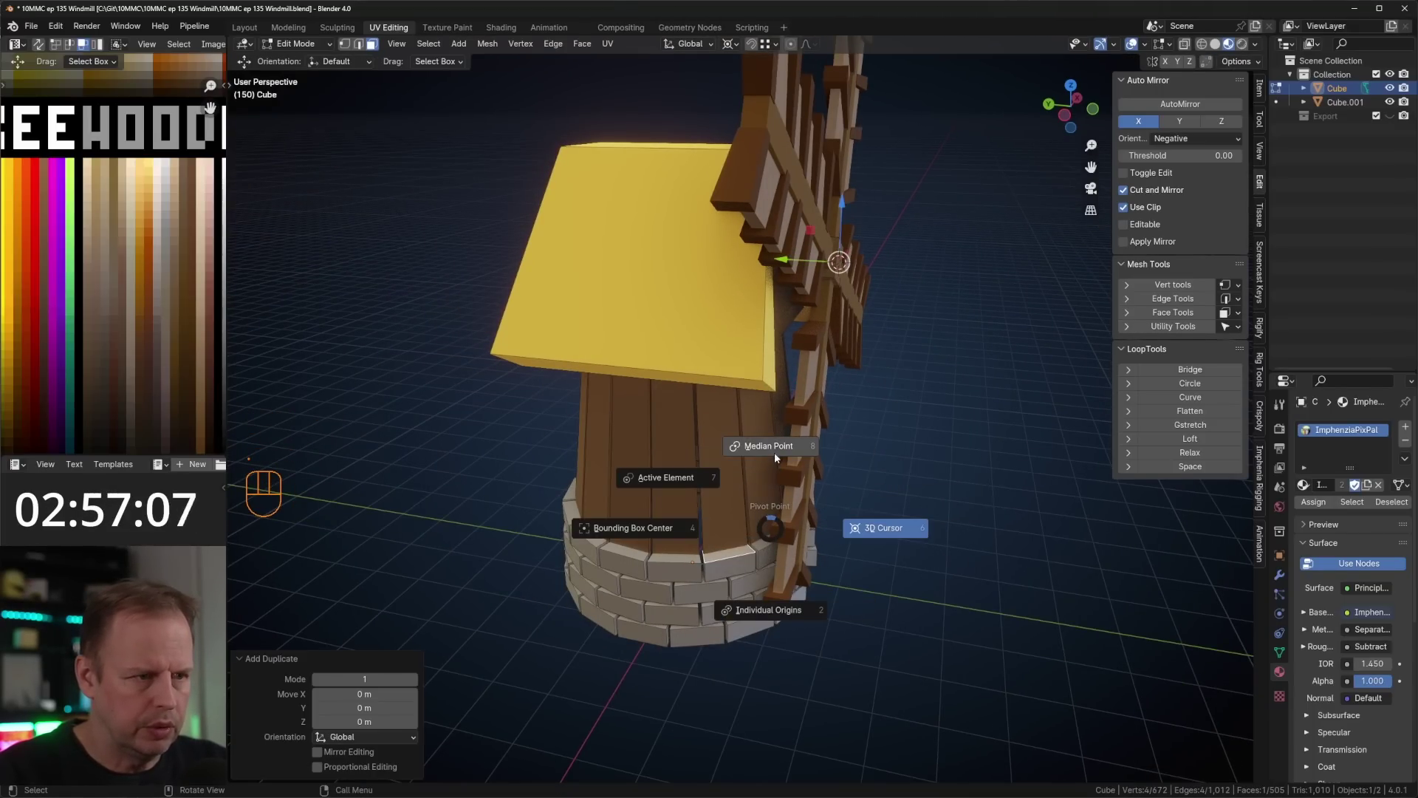
left_click(777, 455)
middle_click_drag(827, 493, 849, 522)
key("s")
left_click(806, 544)
scroll(807, 544, "down", 1)
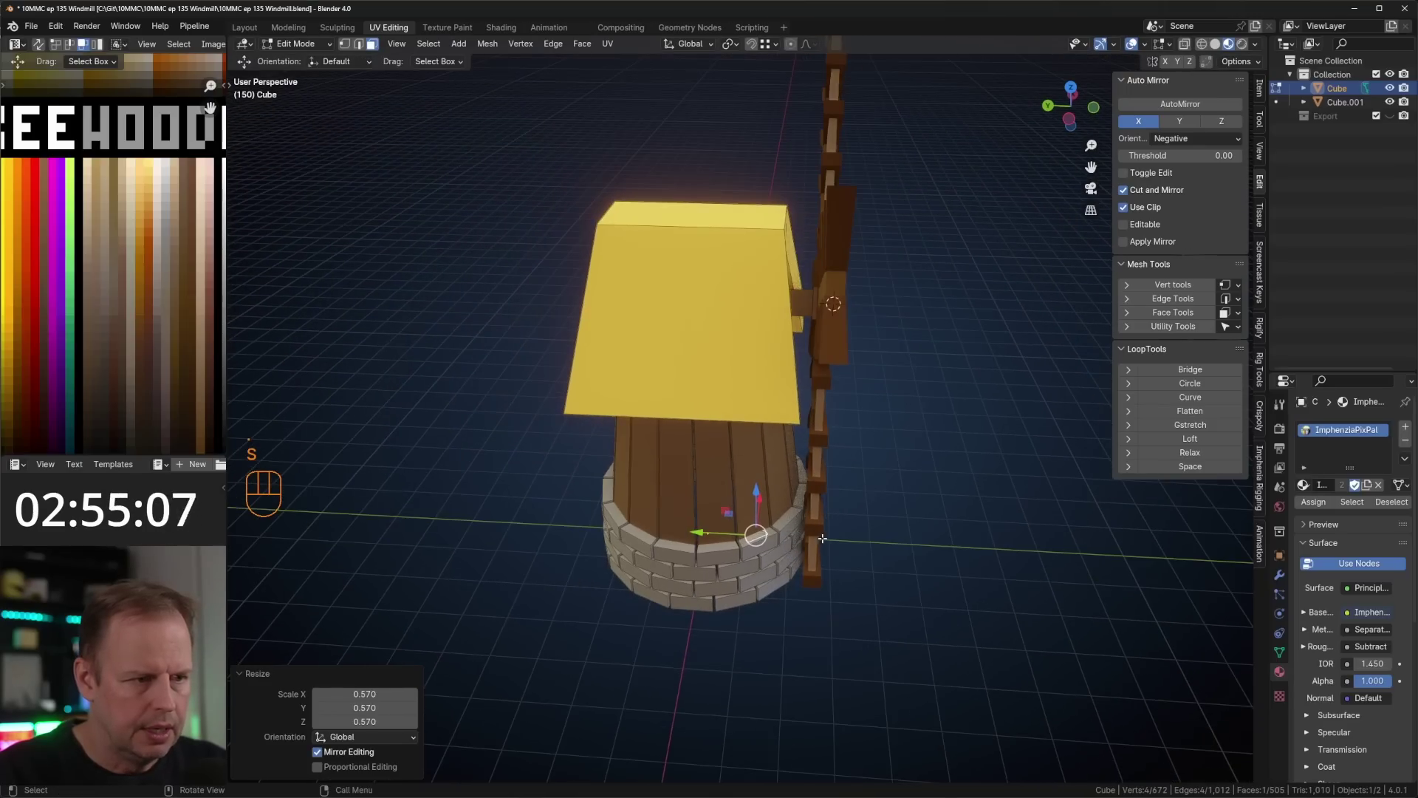
scroll(806, 544, "up", 2)
key("s")
left_click(797, 596)
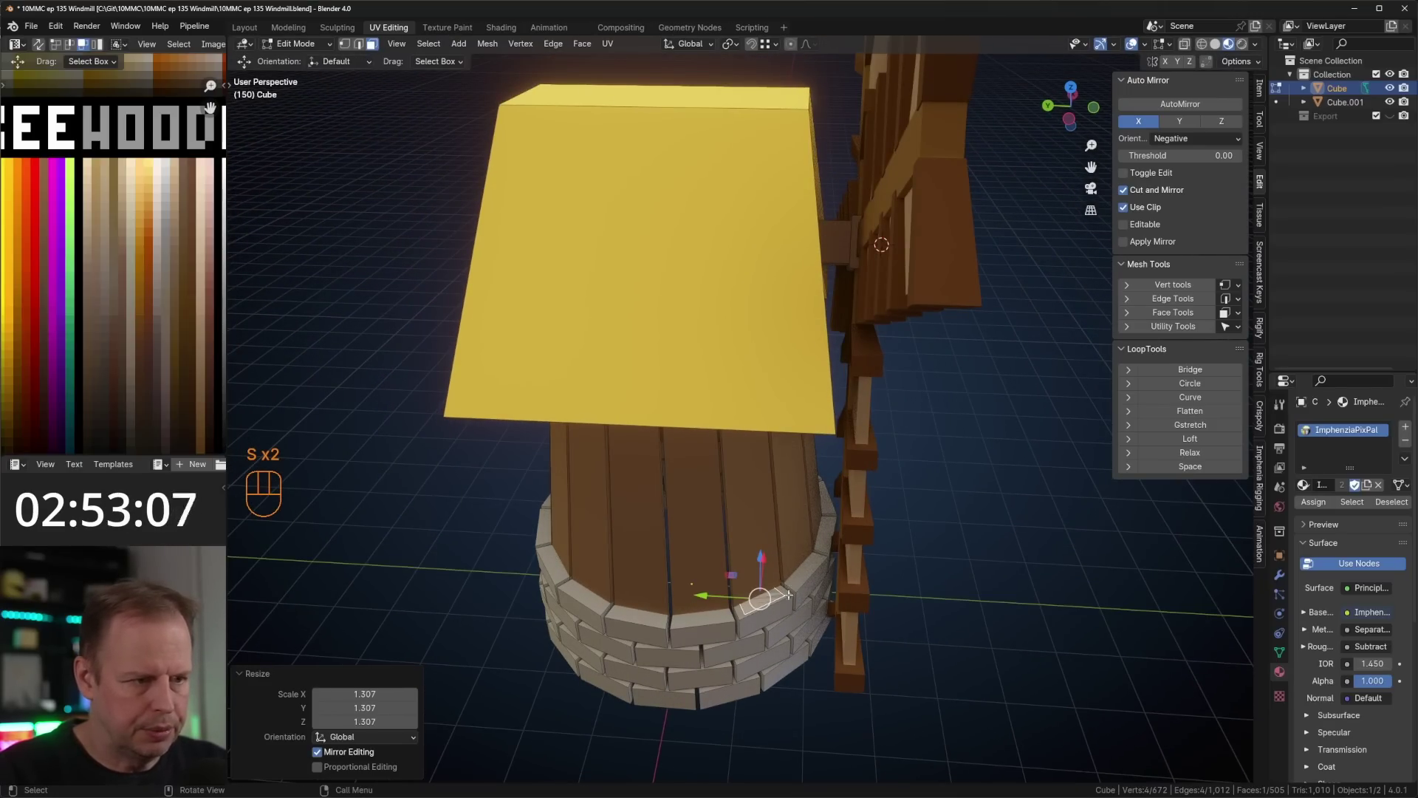
- Even out the duplicated face with the LoopTools Circle operation, using the Best fit method
left_click(1156, 383)
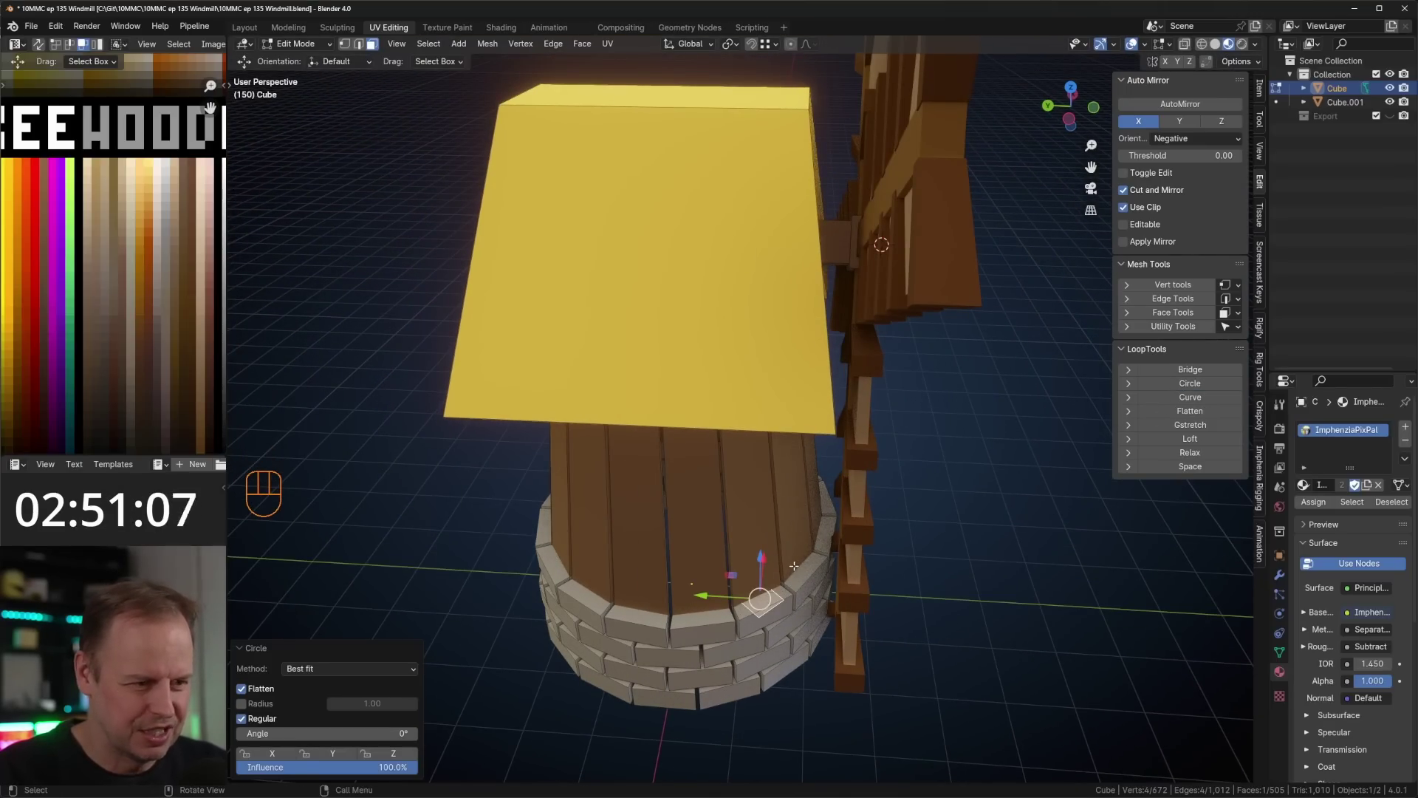
scroll(793, 565, "down", 3)
scroll(798, 583, "up", 3)
scroll(805, 605, "down", 2)
scroll(812, 624, "up", 4)
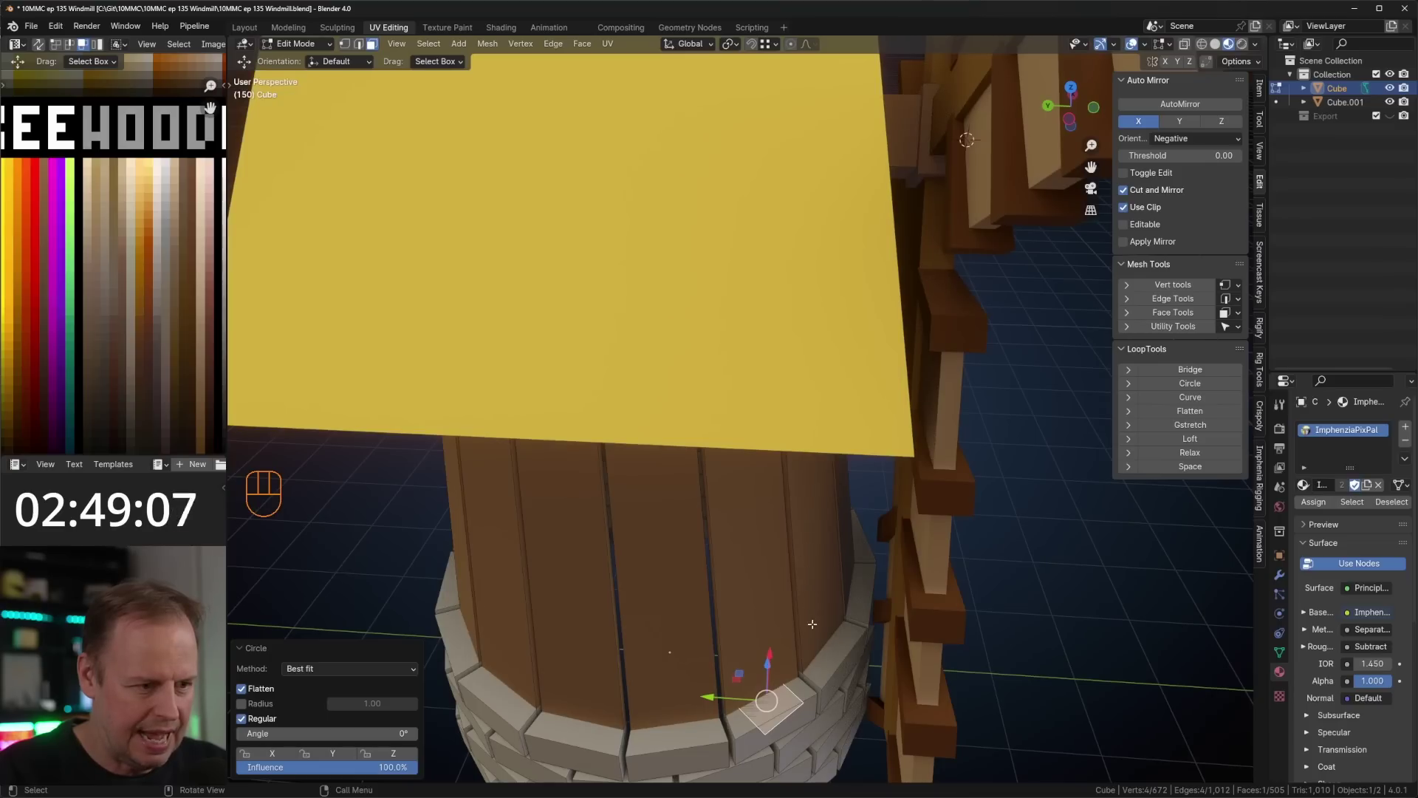
- Extrude the face about 3.4 m upward into a post and move its upper end inward to follow the tower's slope
scroll(830, 607, "down", 2)
middle_click_drag(830, 607, 819, 526)
key("e")
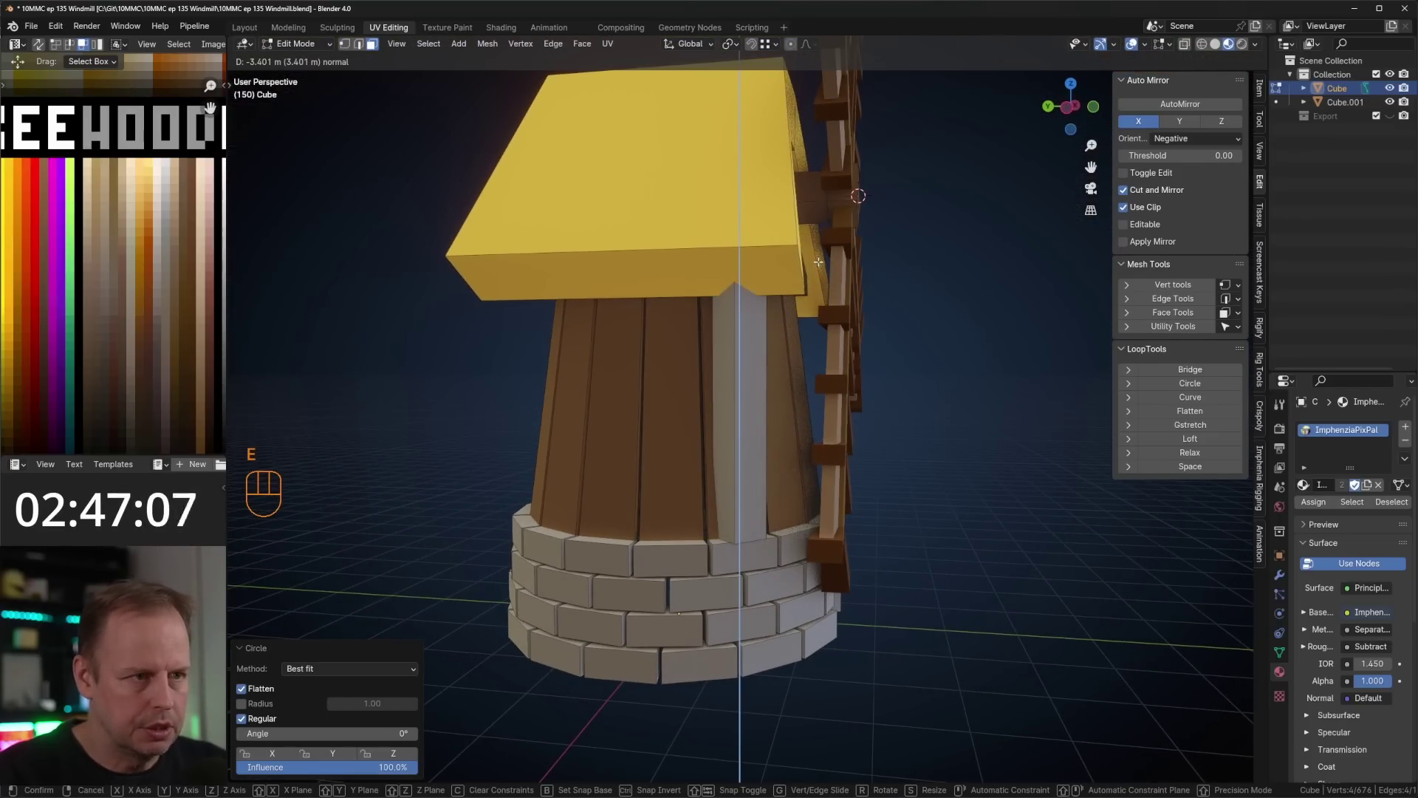
left_click(818, 264)
middle_click_drag(819, 264, 866, 303)
key("g")
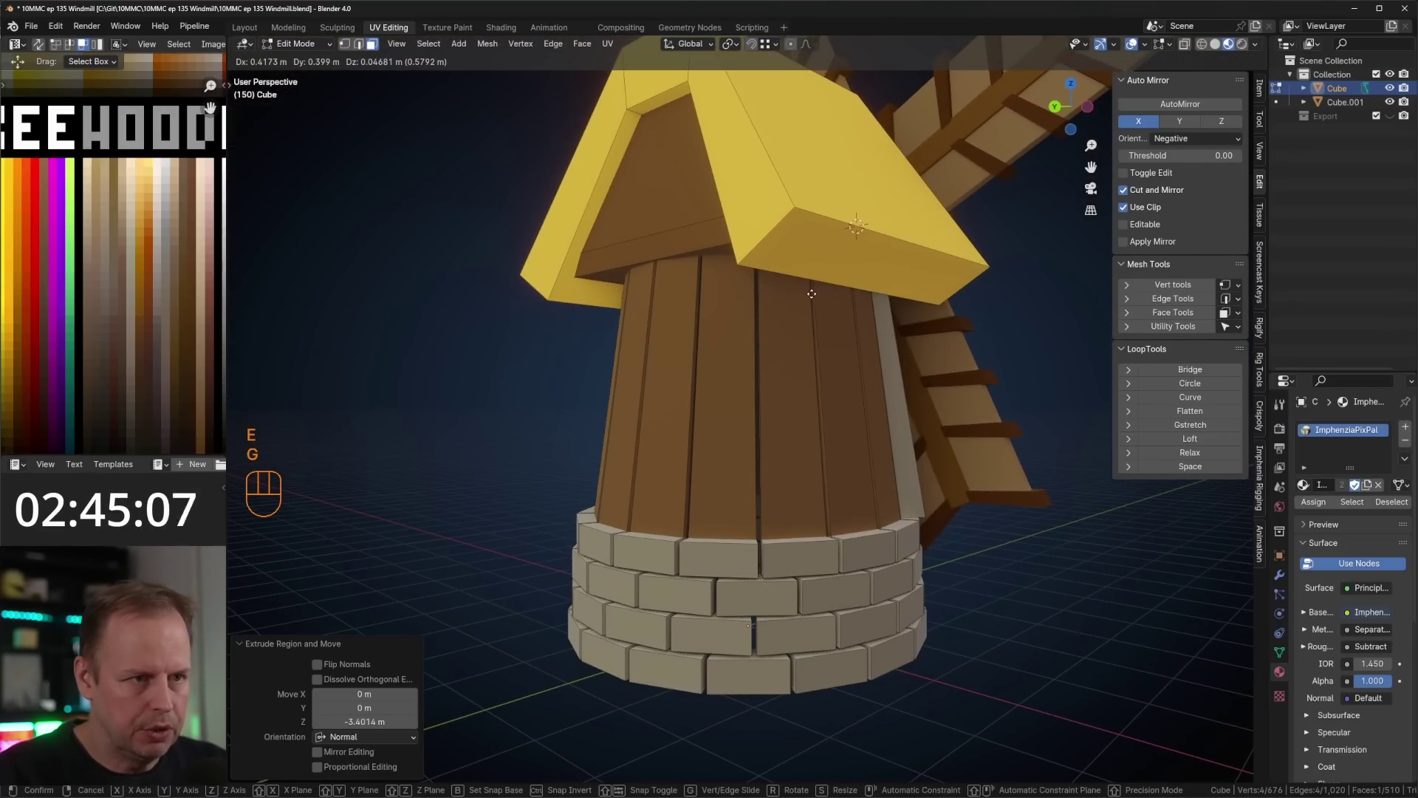
left_click(811, 294)
- Select the whole post and move its UVs to a dark brown in the palette's wood section
middle_click_drag(894, 425, 866, 432)
key("l")
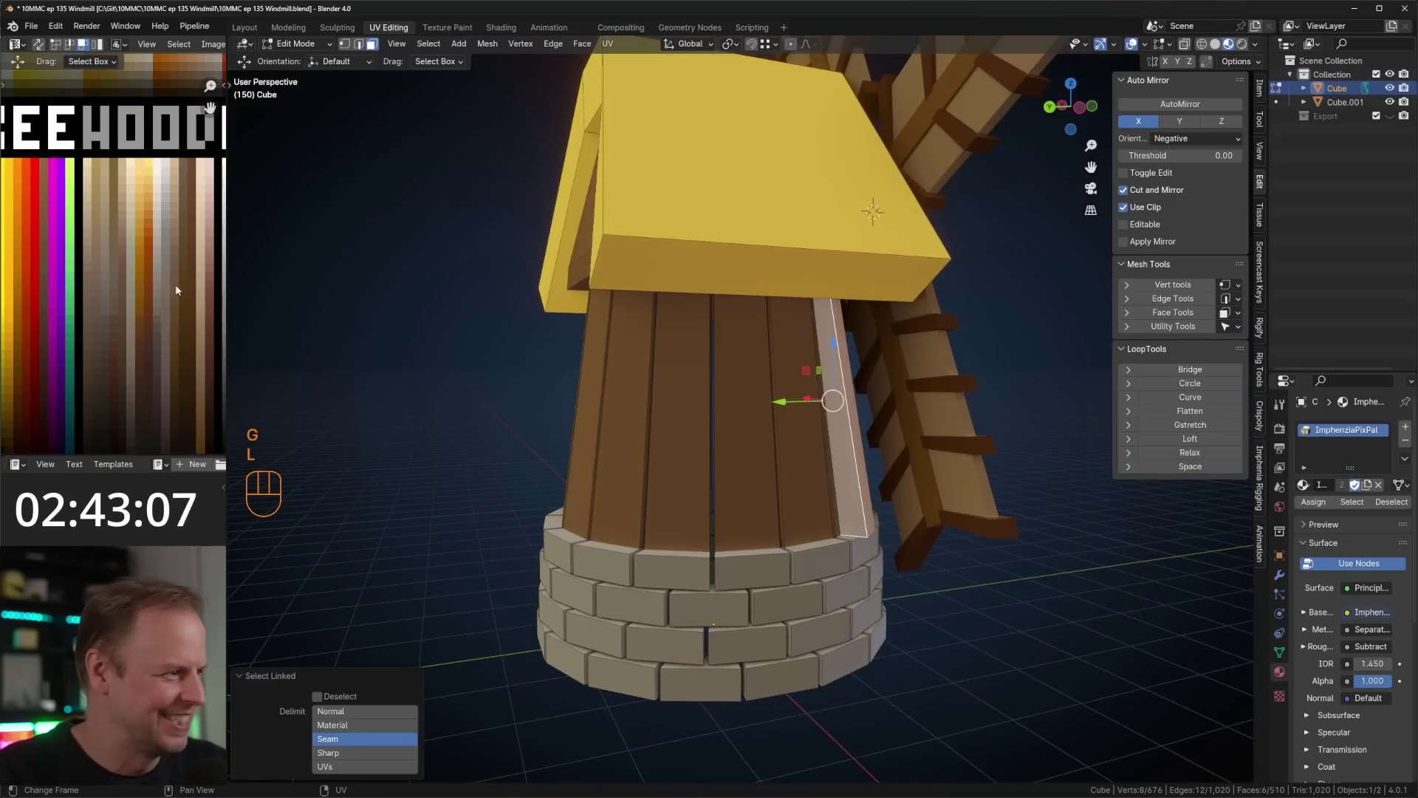
key("a")
key("g")
left_click(144, 360)
scroll(143, 360, "down", 3)
key("g")
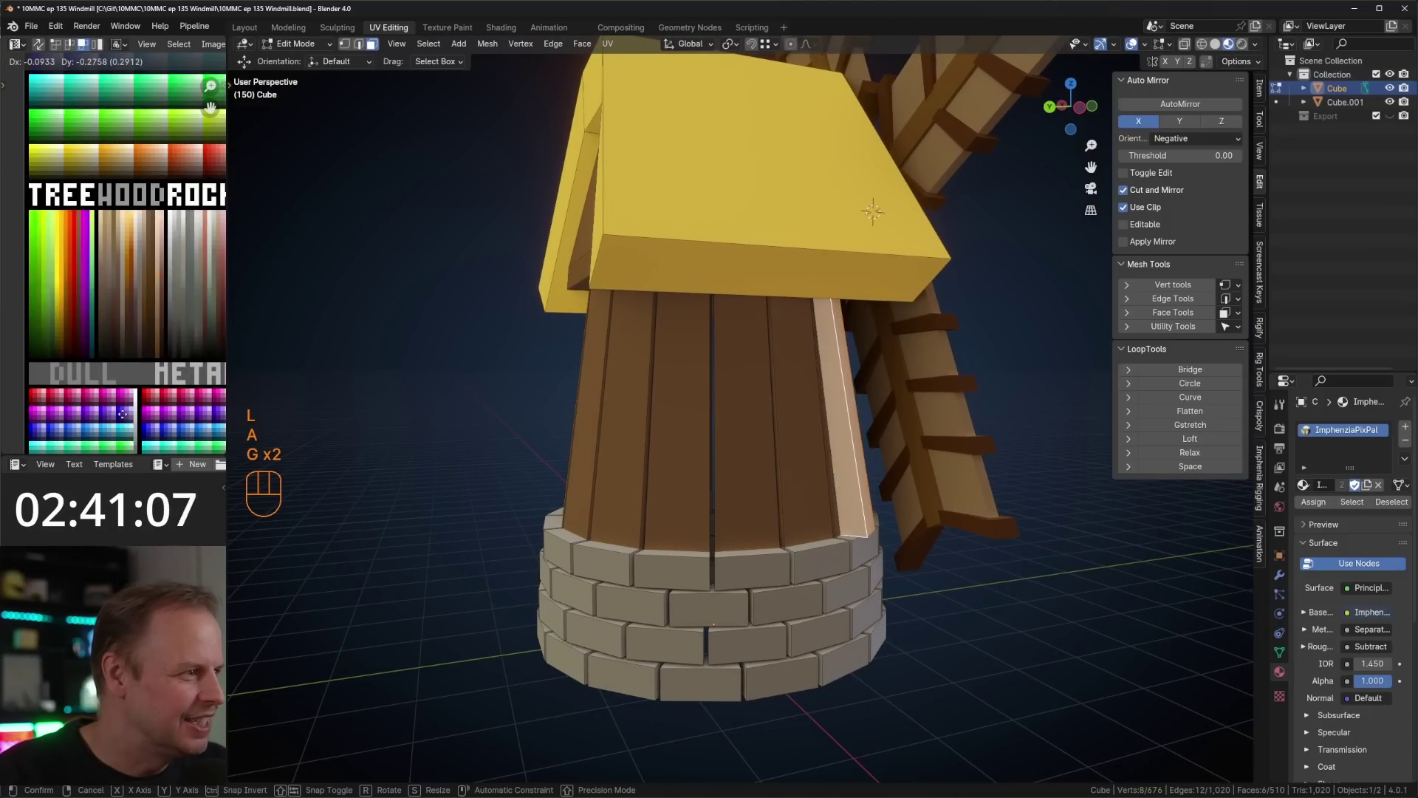
scroll(142, 295, "up", 4)
key("g")
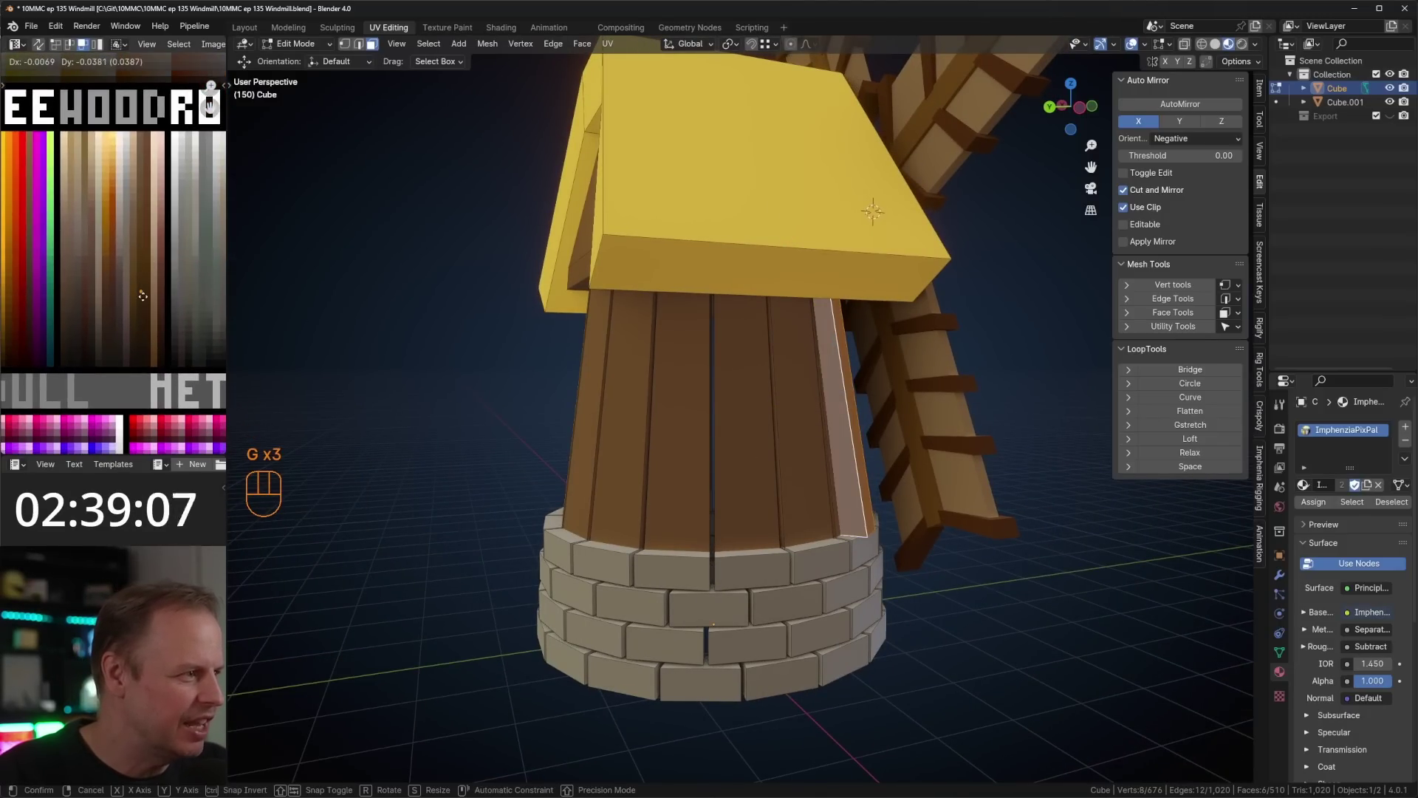
left_click(141, 292)
- Add three evenly spaced horizontal loop cuts along the height of the post
scroll(827, 421, "down", 3)
middle_click_drag(827, 421, 786, 441)
scroll(798, 421, "up", 1)
key("ctrl+r")
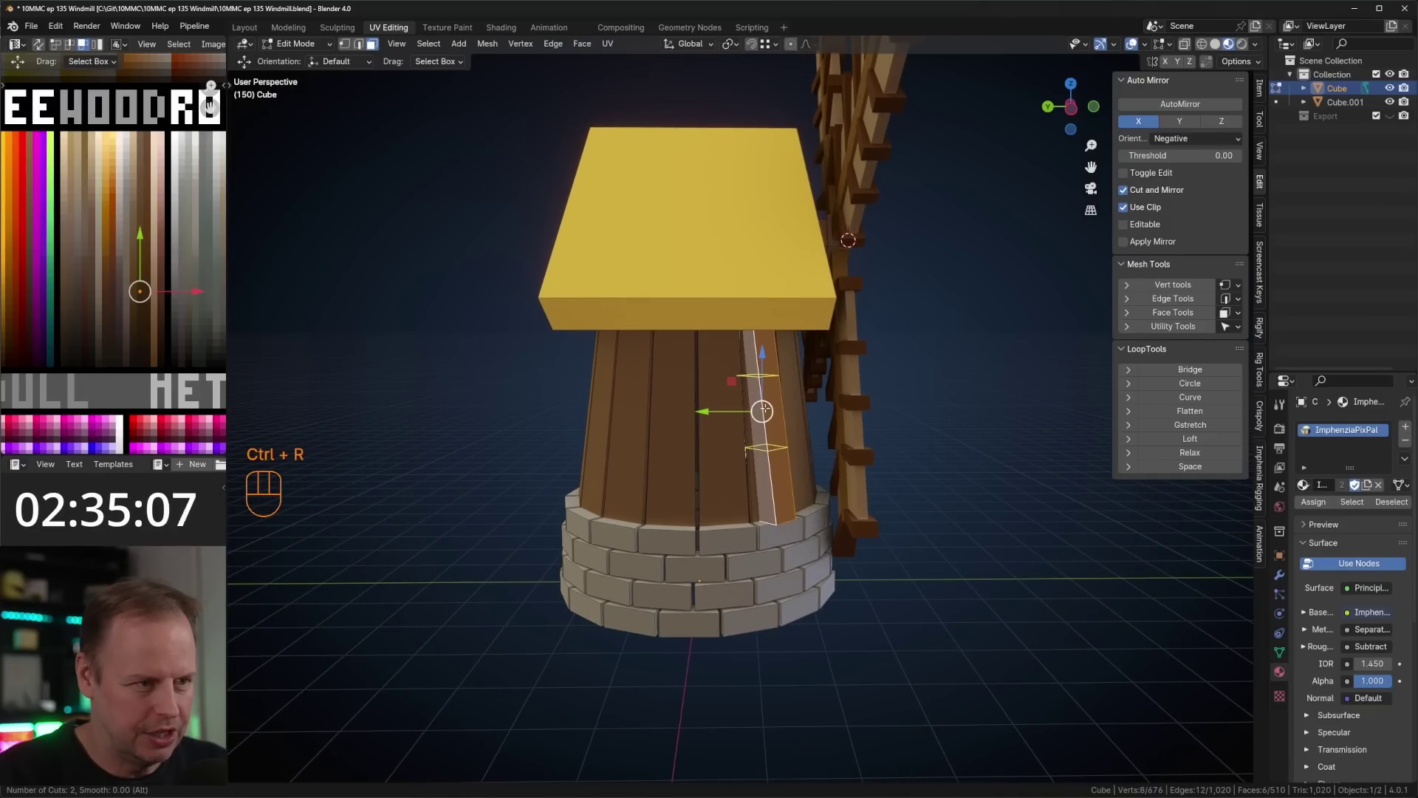
scroll(764, 408, "up", 1)
left_click(764, 408)
right_click(764, 409)
- Select the post's middle edge loop and shift it slightly sideways, about 0.1 m along the negative Y axis
key("2")
key("a")
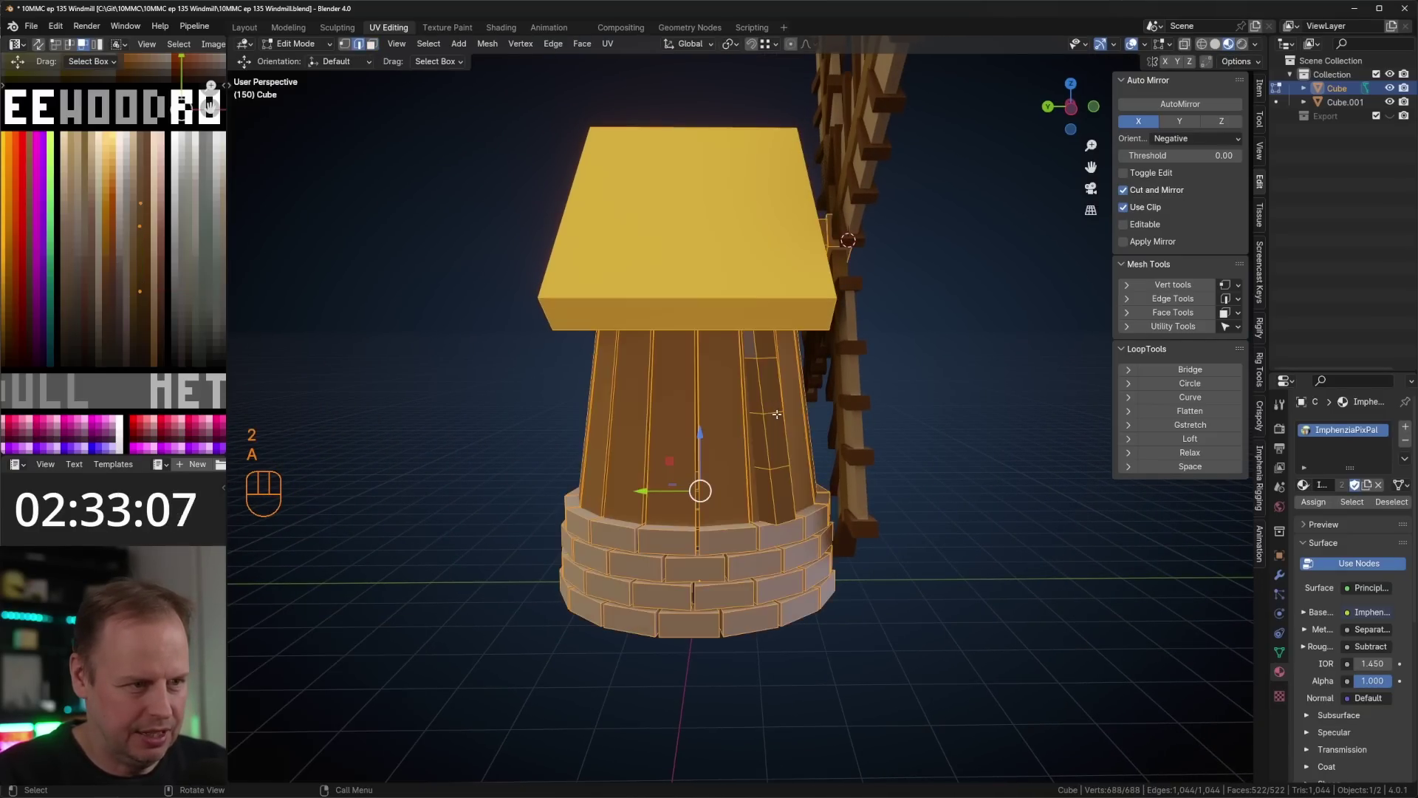
key("a")
left_click(773, 414, "alt+shift")
middle_click_drag(773, 414, 735, 415)
key("g")
left_click(822, 414)
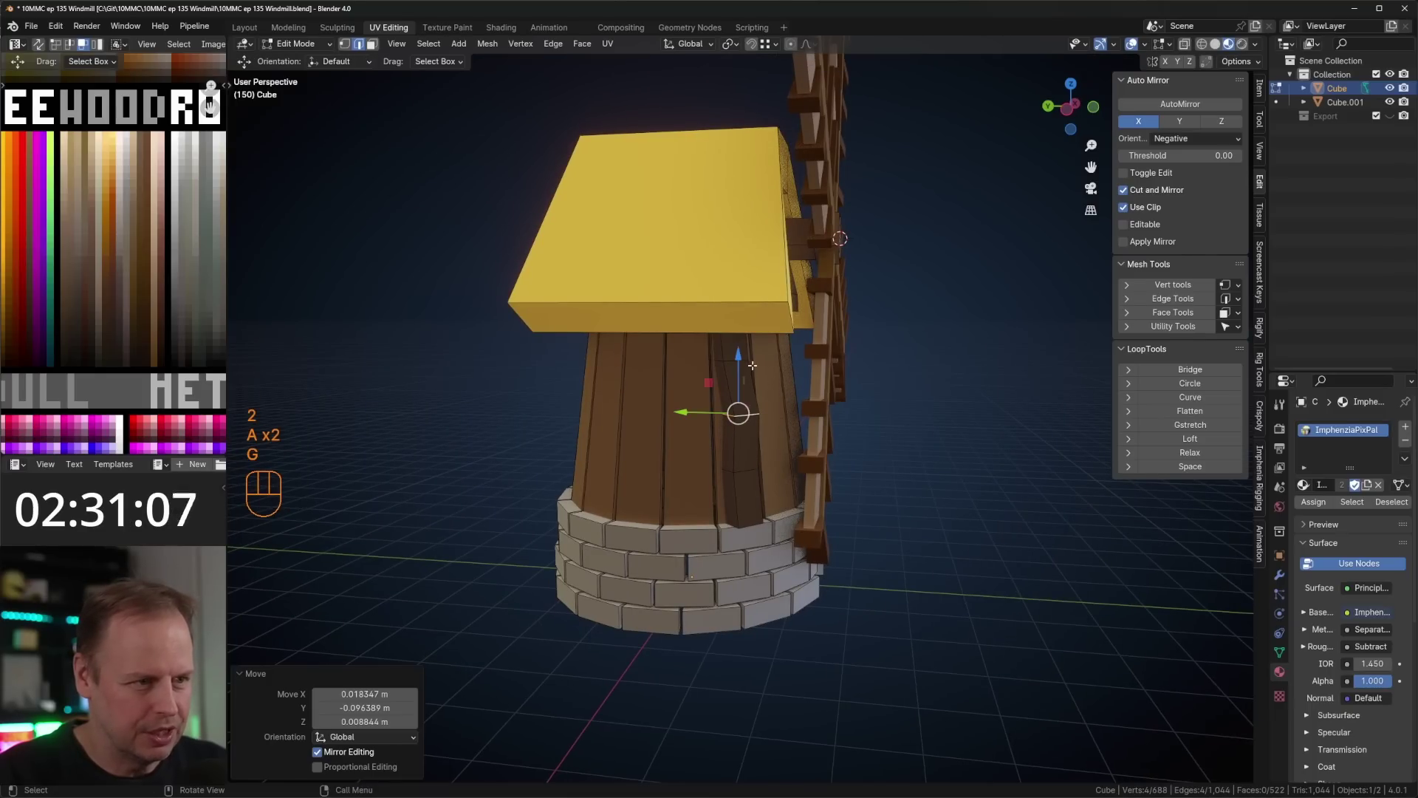
key("a")
key("a")
left_click(734, 360, "ctrl+alt")
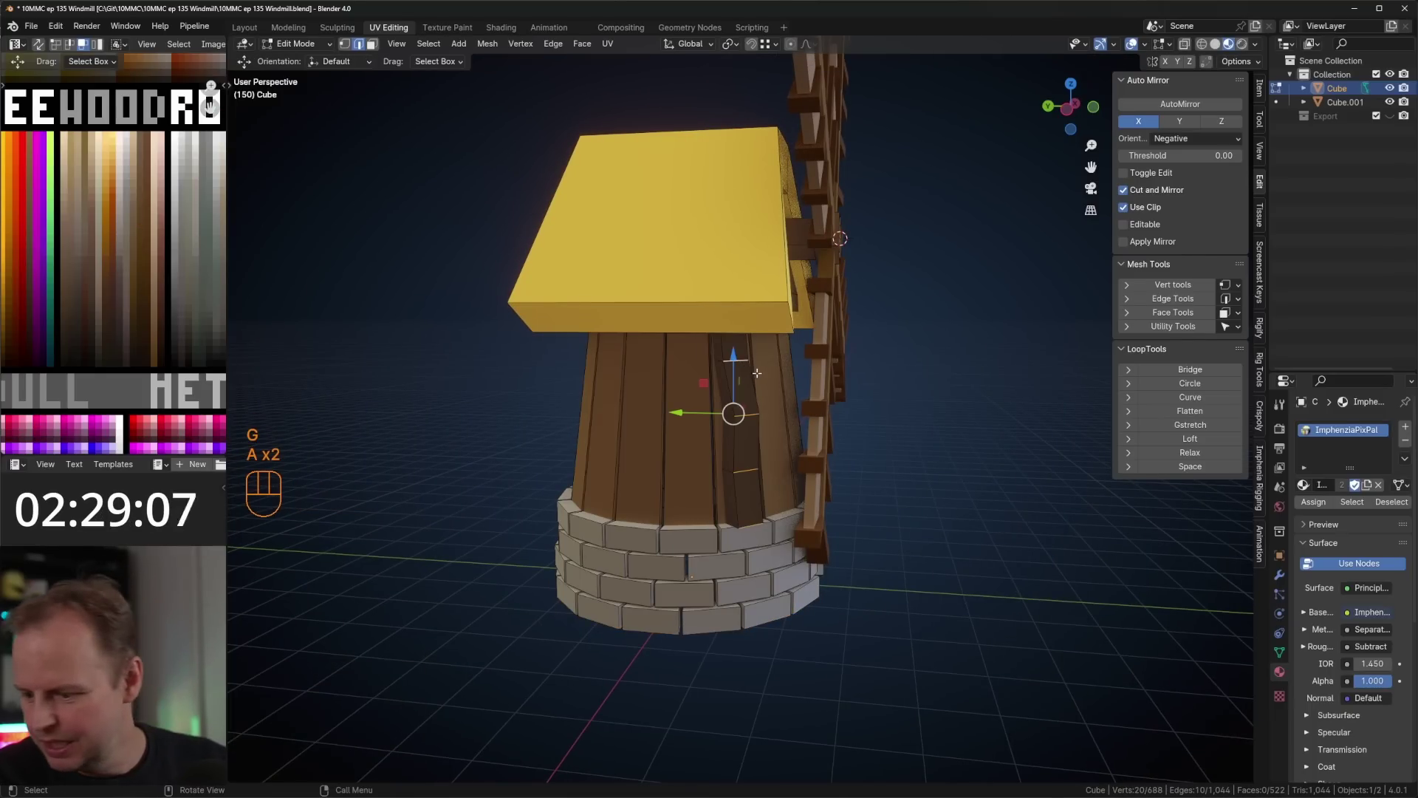
key("a")
key("a")
left_click(739, 363, "ctrl+alt")
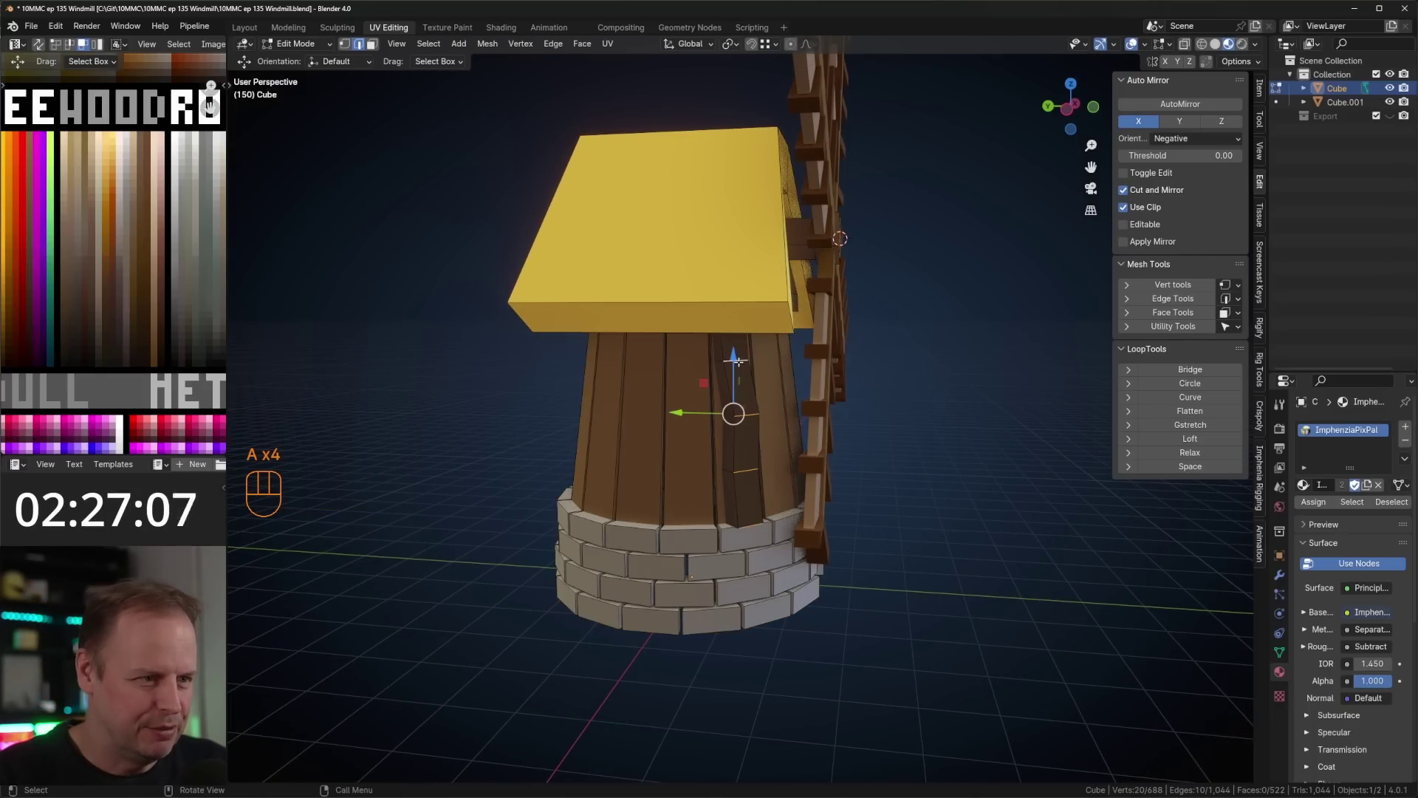
key("a")
key("a")
- Select the post's upper edge loop, rotate and move it slightly for a crooked look, and scale it by 1.029
left_click(740, 361, "alt+shift")
key("r")
left_click(861, 370)
key("g")
left_click(868, 361)
middle_click_drag(869, 361, 929, 359)
key("s")
left_click(932, 358)
middle_click_drag(804, 515, 798, 418)
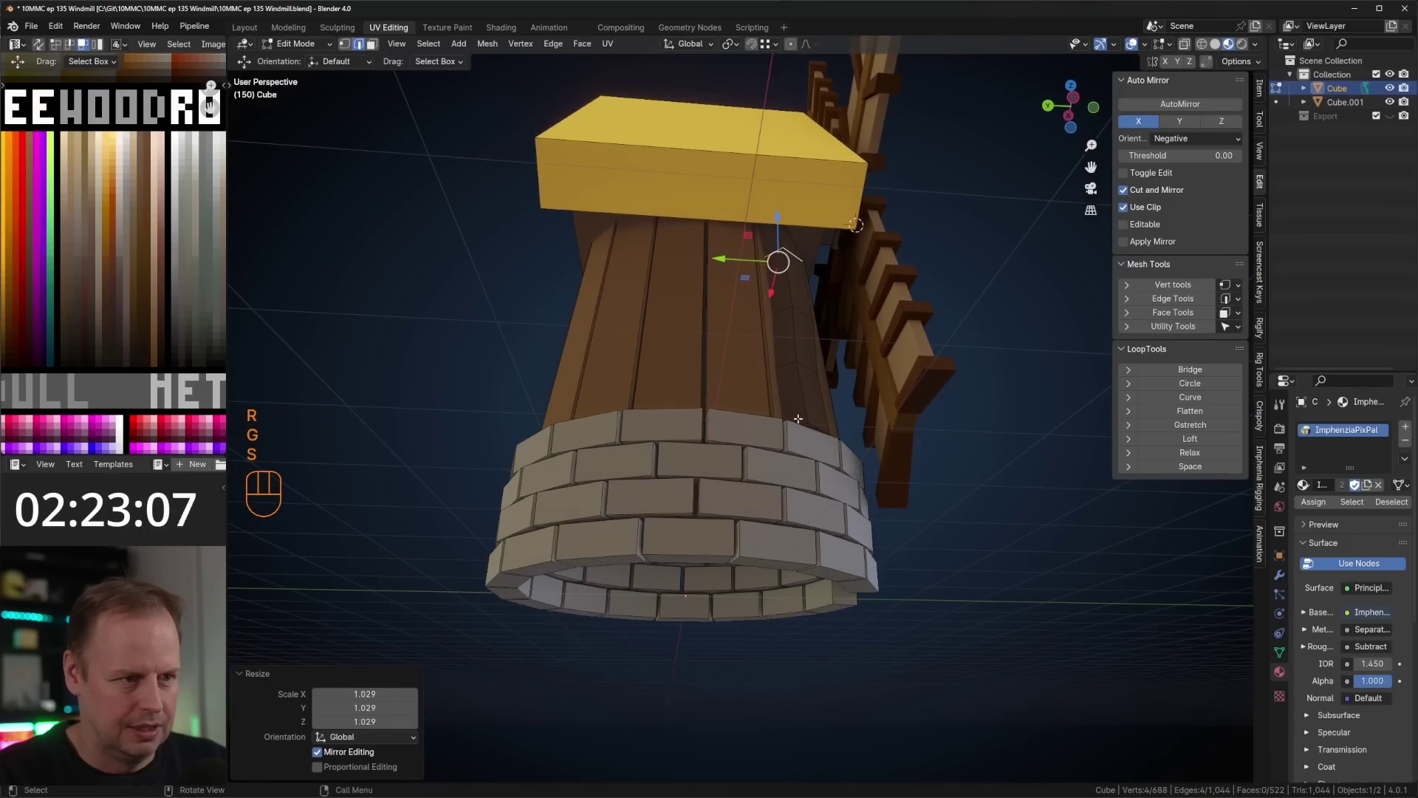
- Select the whole crooked post and reset the 3D cursor to the world origin, with see-through display in the top view
key("l")
key("KP_7")
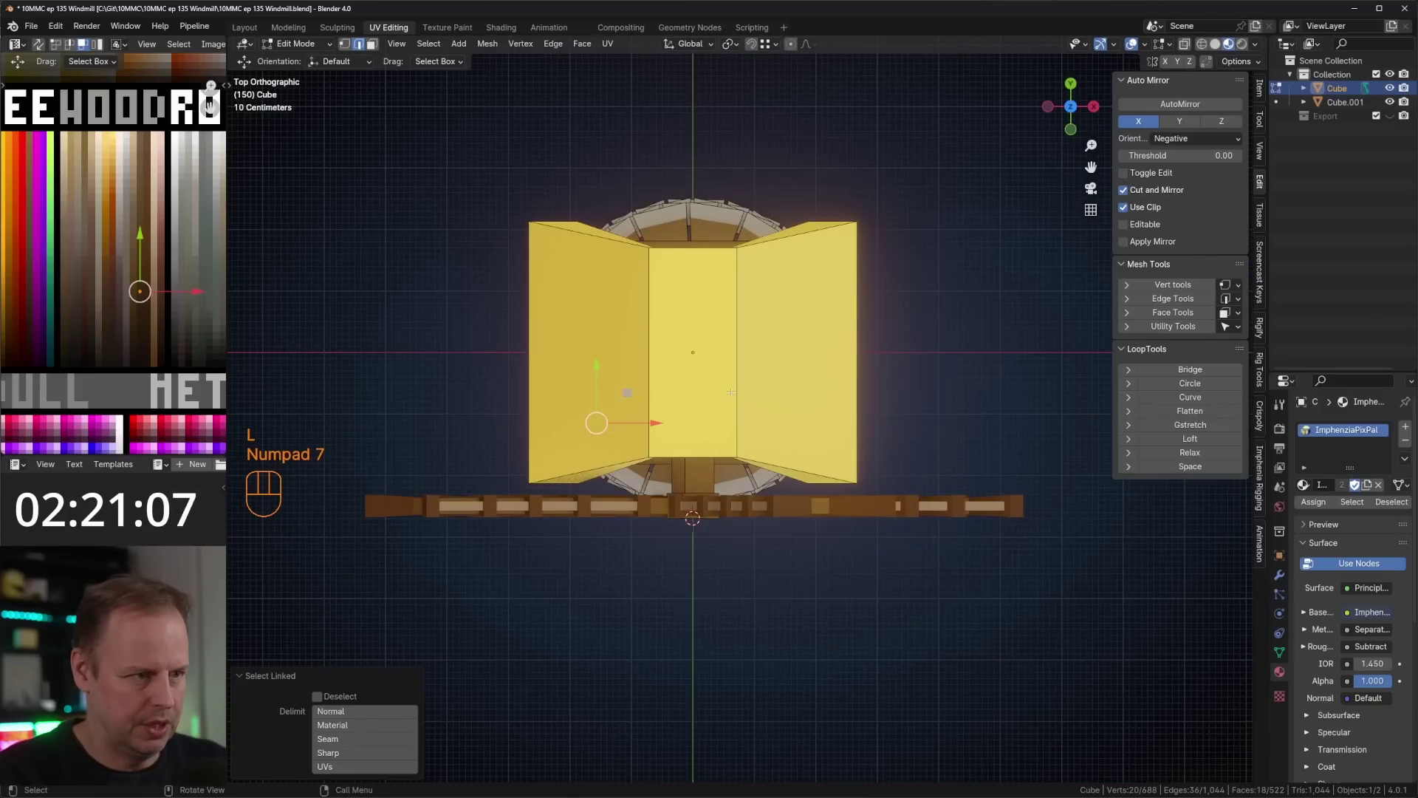
key("shift+c")
scroll(707, 347, "up", 5)
middle_click_drag(707, 347, 735, 412)
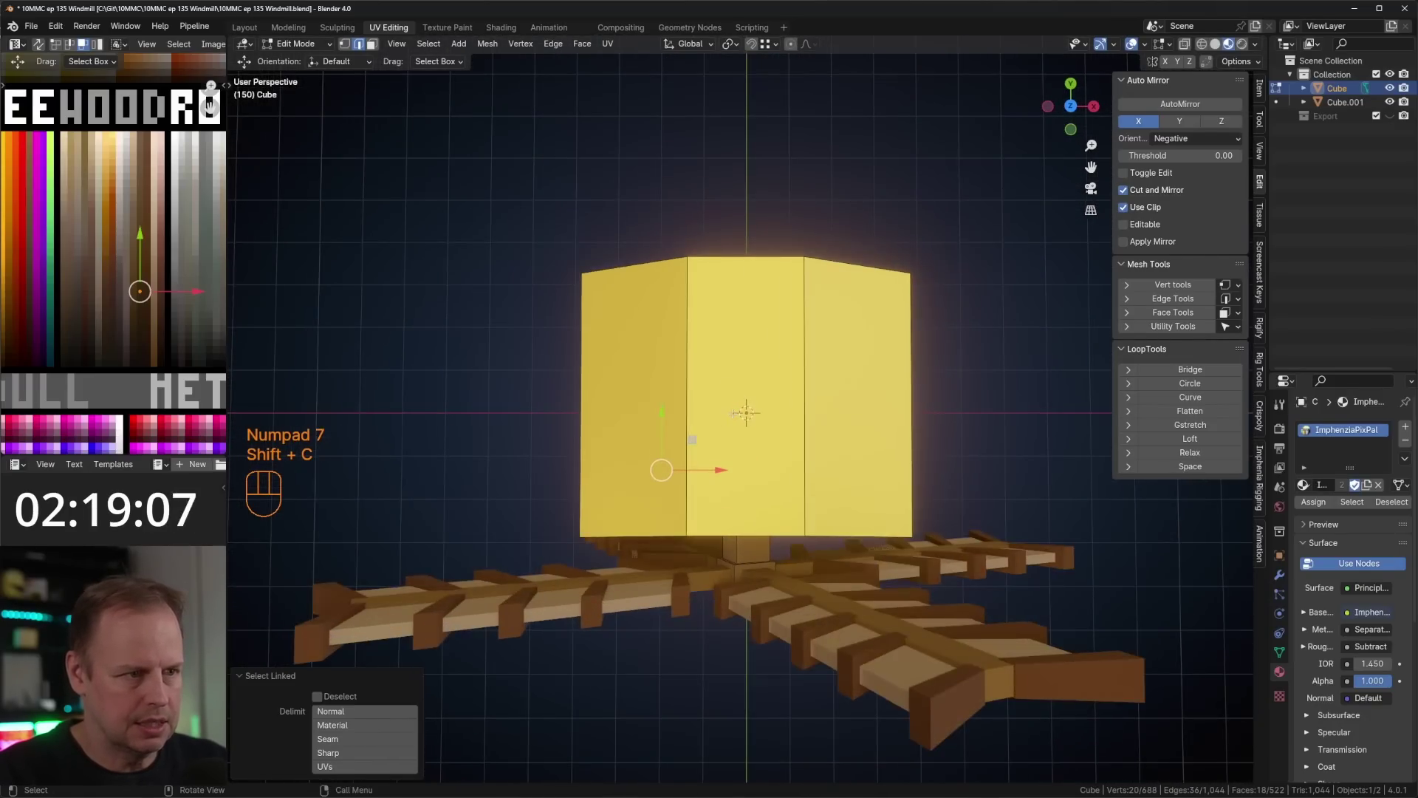
key("KP_7")
key("alt+z")
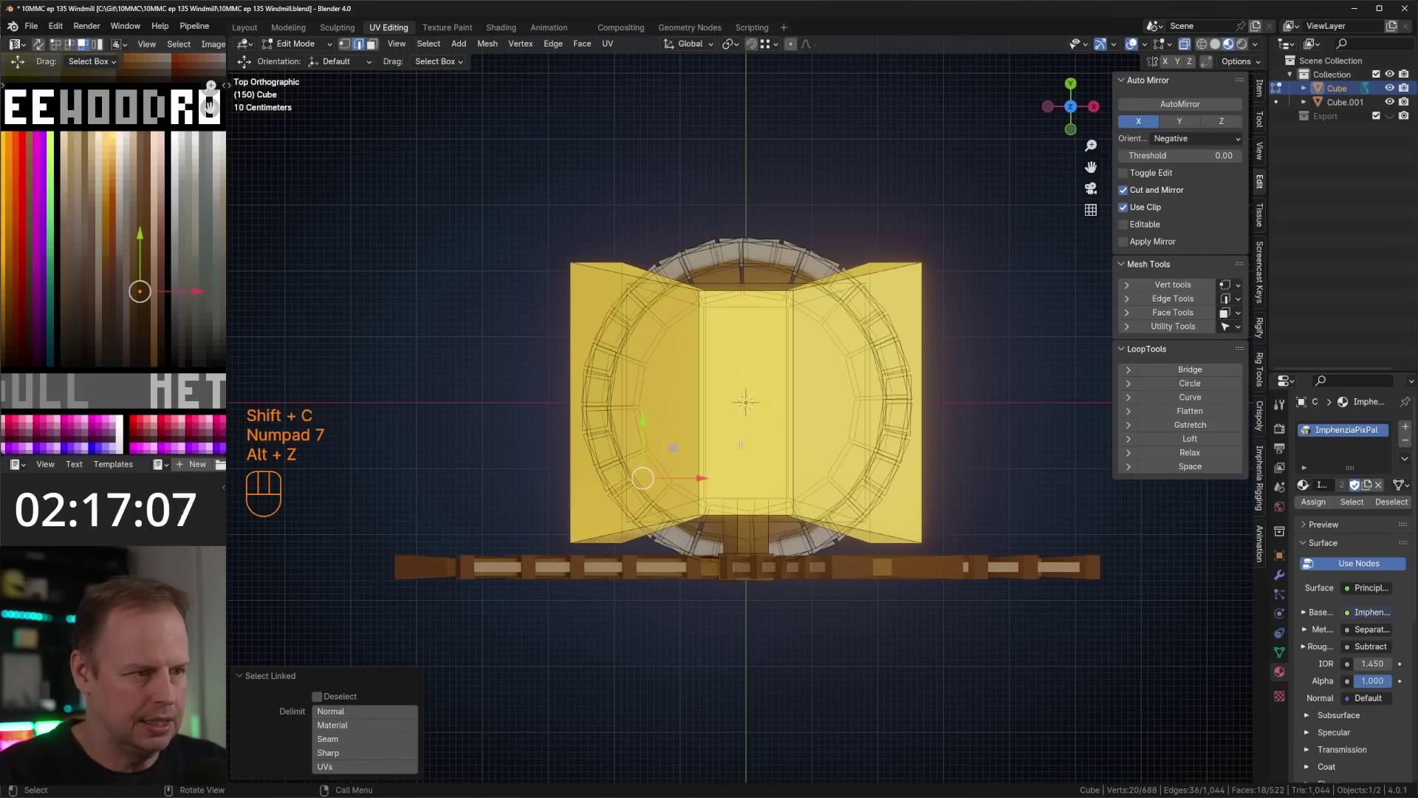
scroll(740, 444, "down", 1)
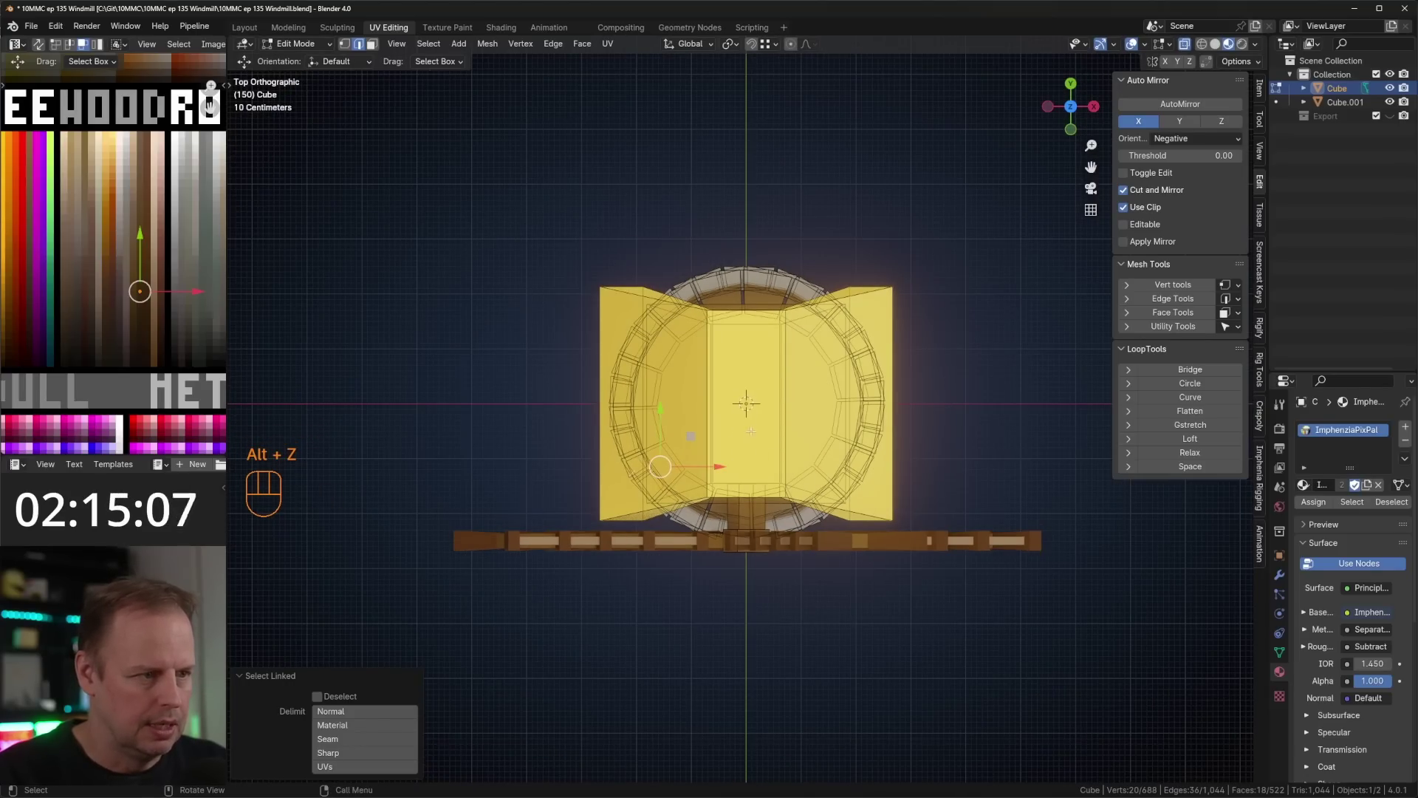
key("shift+d")
right_click(771, 382)
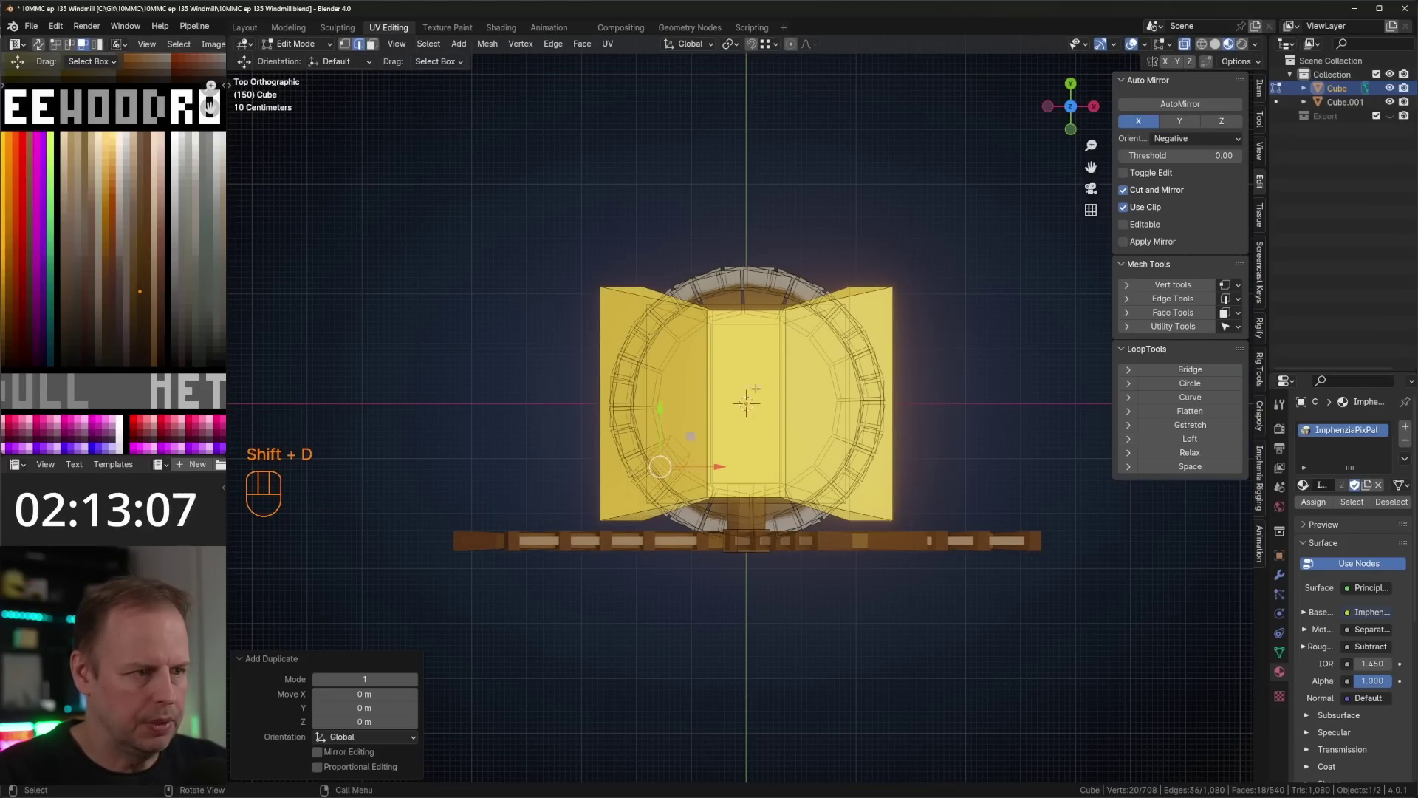
key("ctrl+z")
key("shift+d")
right_click(748, 398)
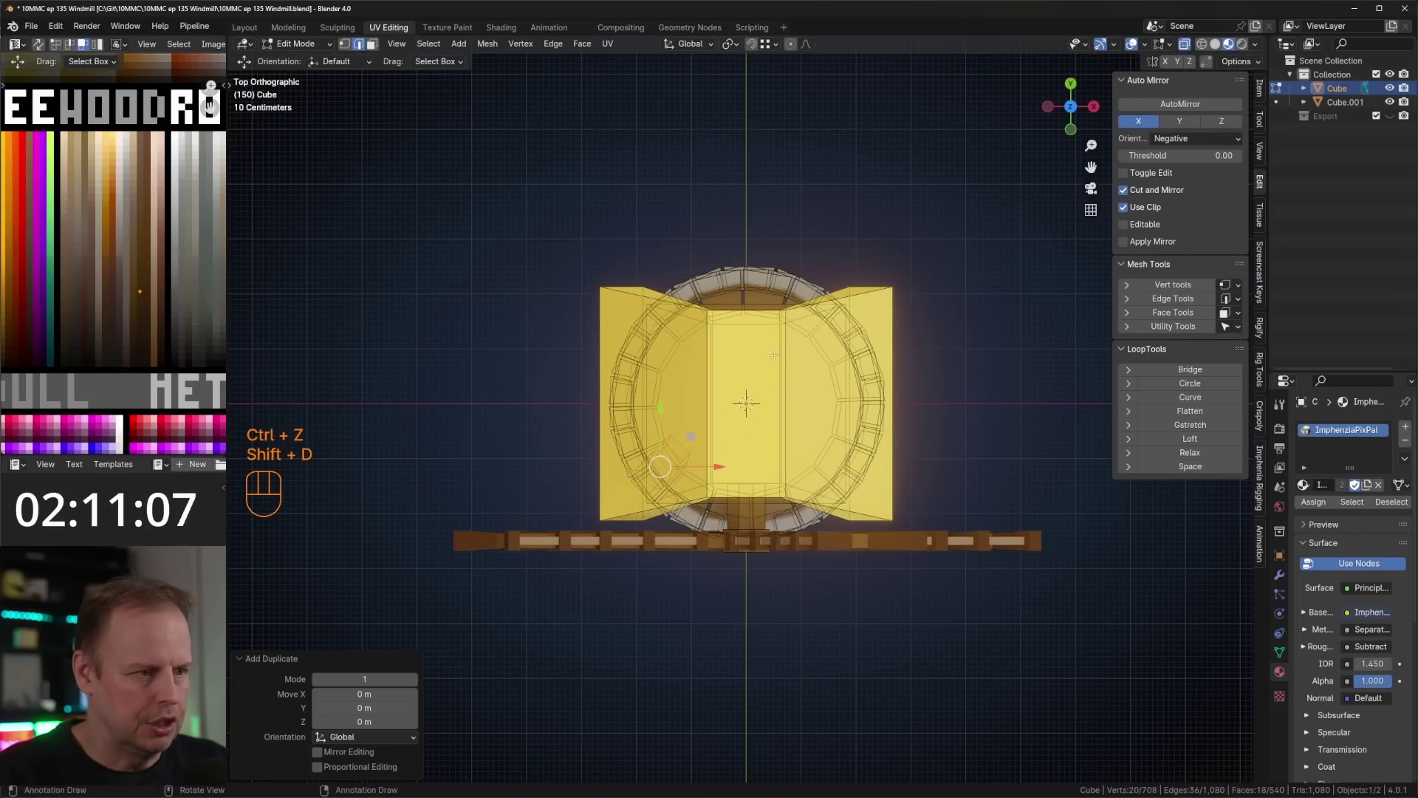
key("r")
right_click(865, 404)
key("ctrl+z")
- Set the transform pivot point to the 3D Cursor
key("period")
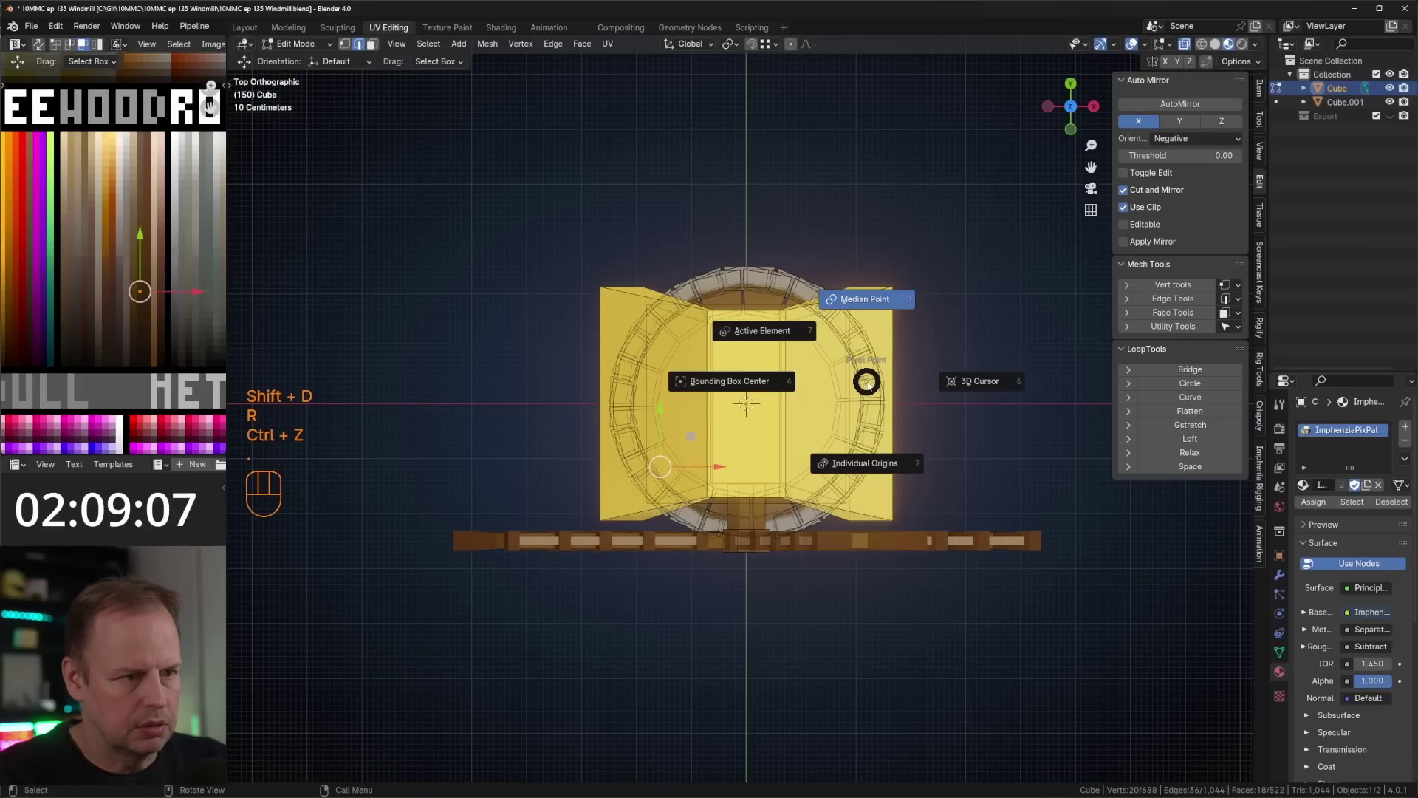
left_click(969, 383)
key("g")
right_click(740, 294)
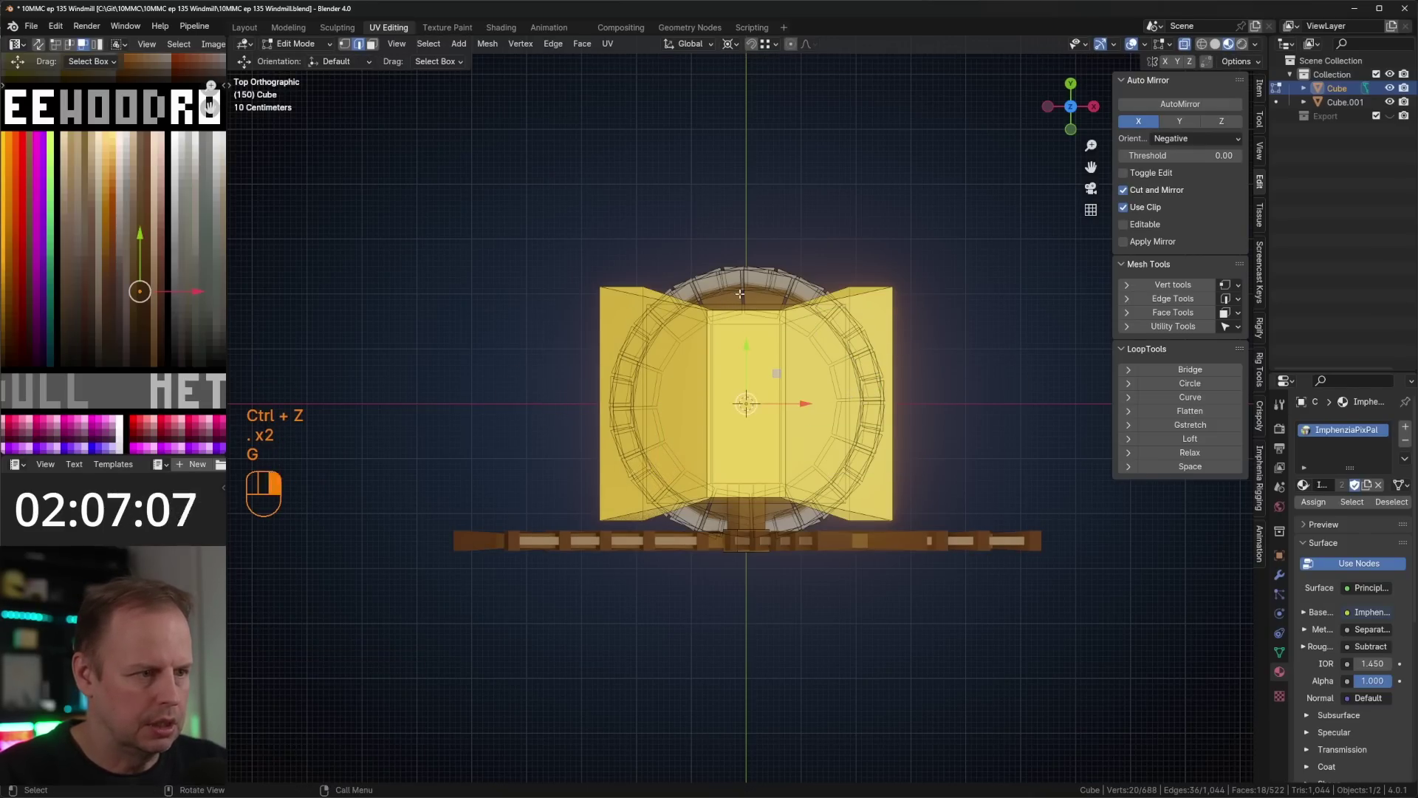
key("g")
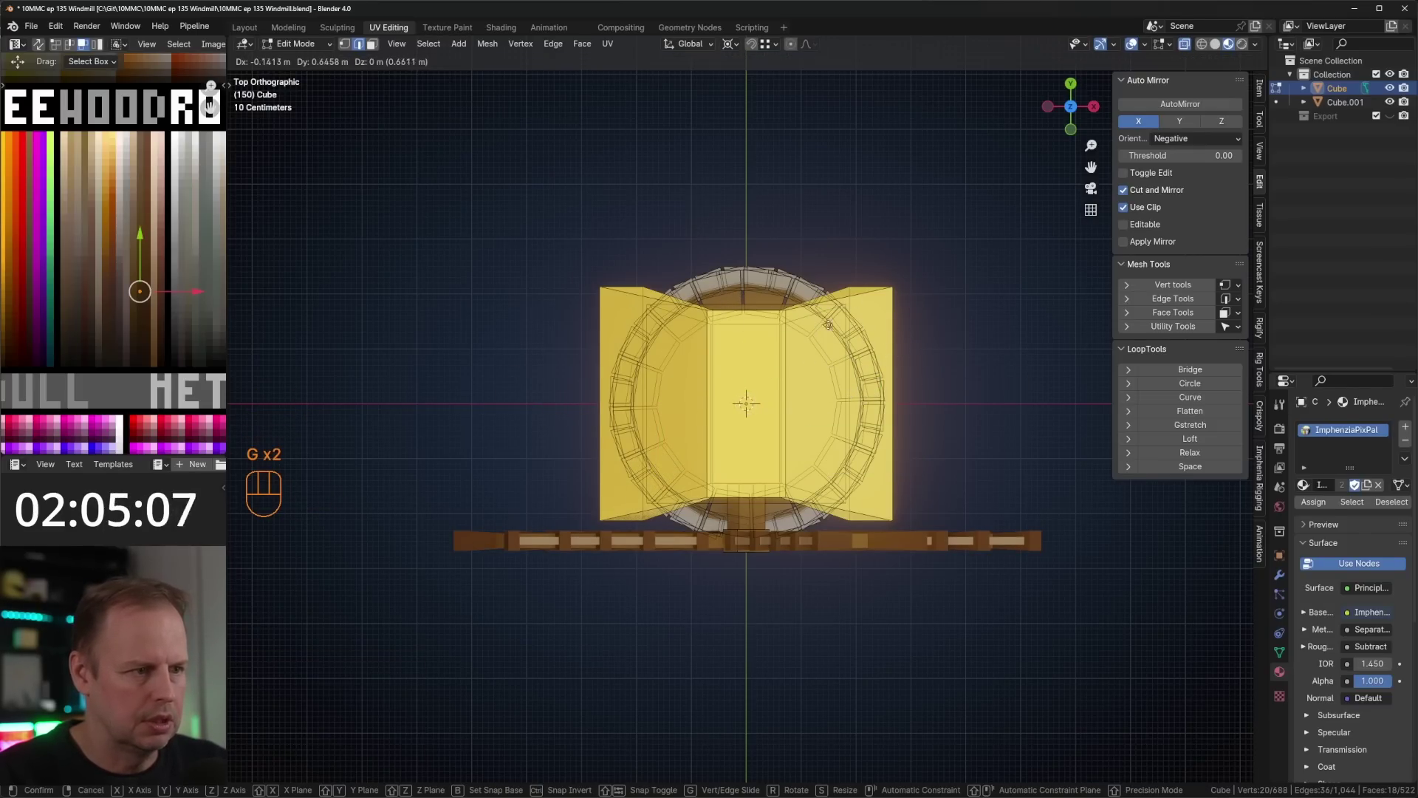
right_click(838, 325)
- Duplicate the crooked post three times in place, rotating each copy around the 3D cursor to spread the posts around the tower
key("shift+d")
right_click(849, 279)
key("r")
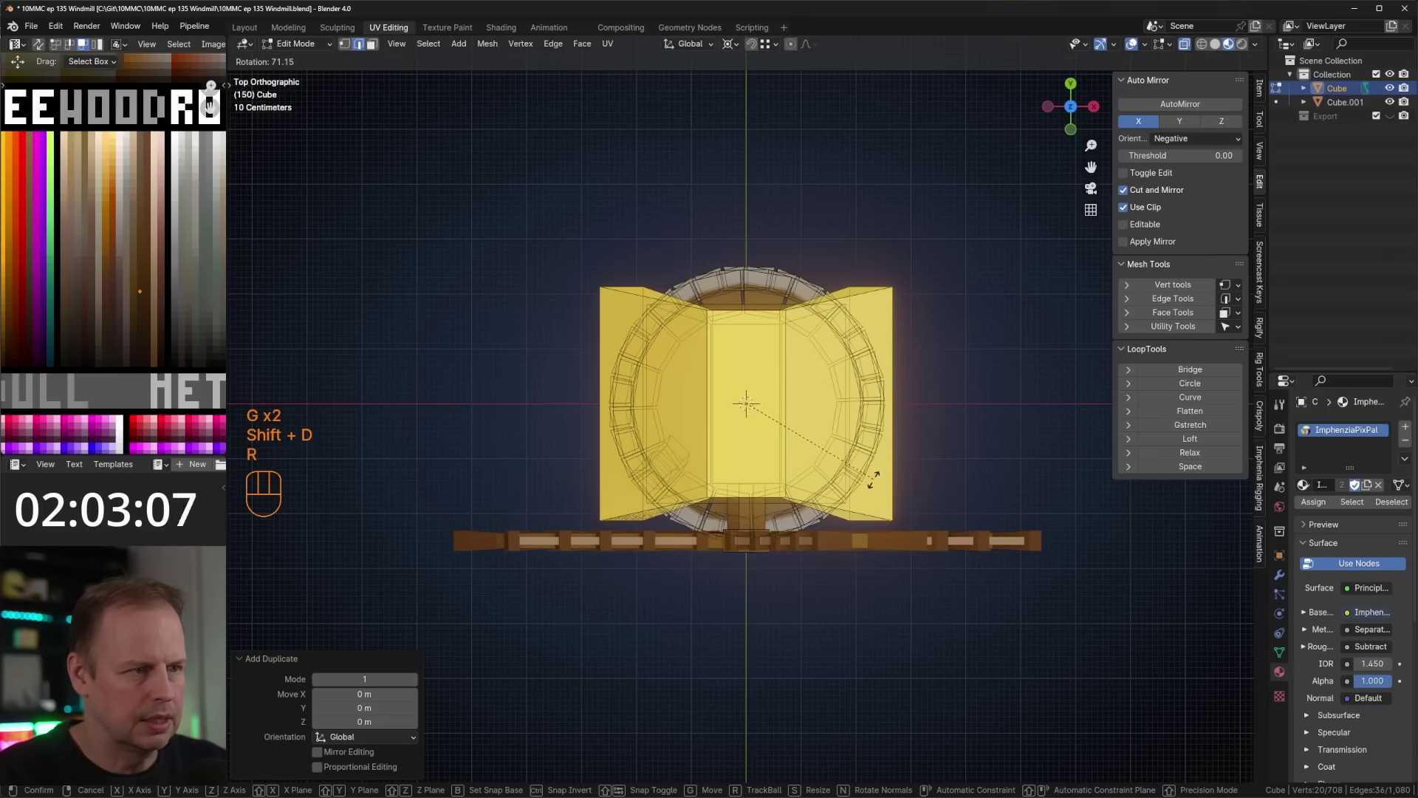
left_click(857, 499)
key("shift+d")
right_click(942, 331)
key("r")
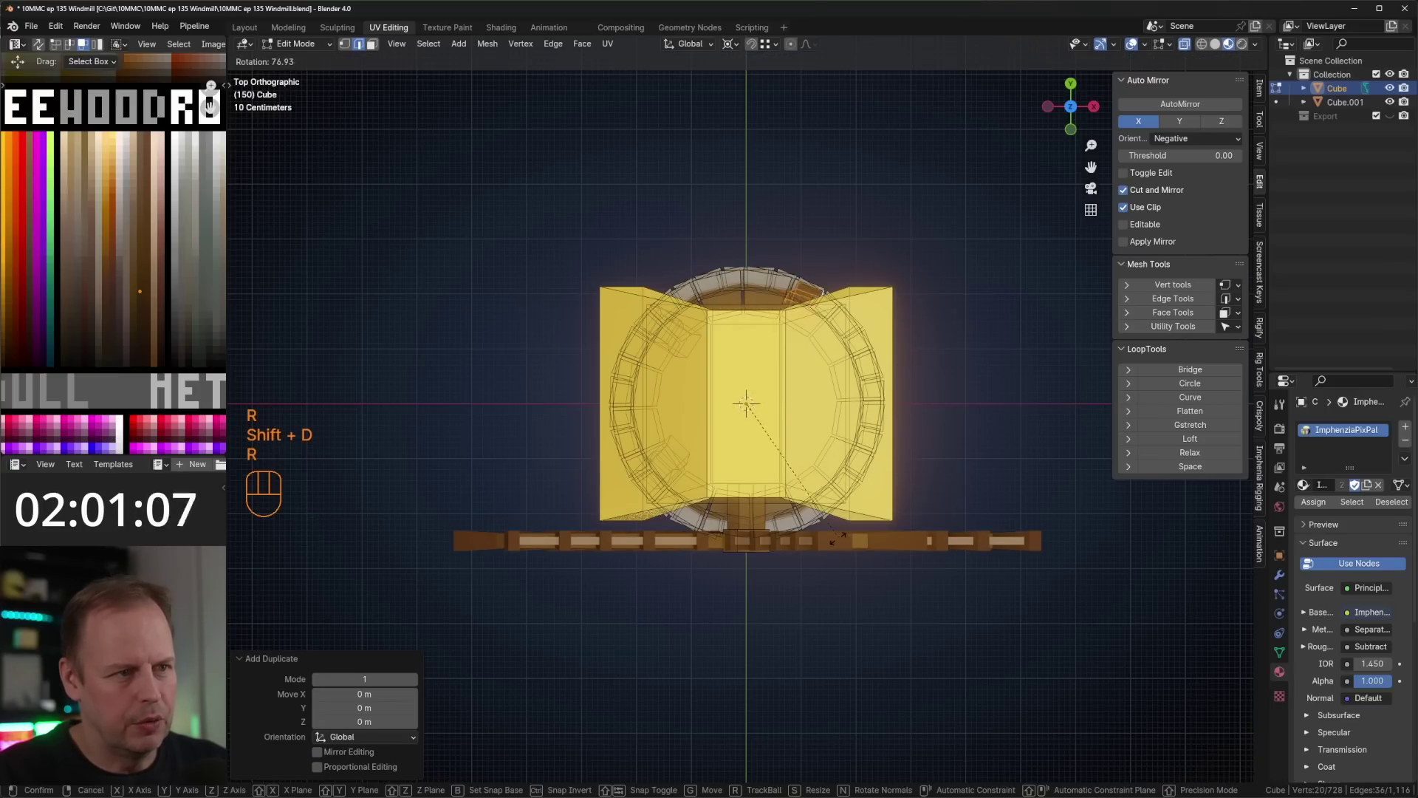
right_click(785, 527)
key("shift+d")
key("r")
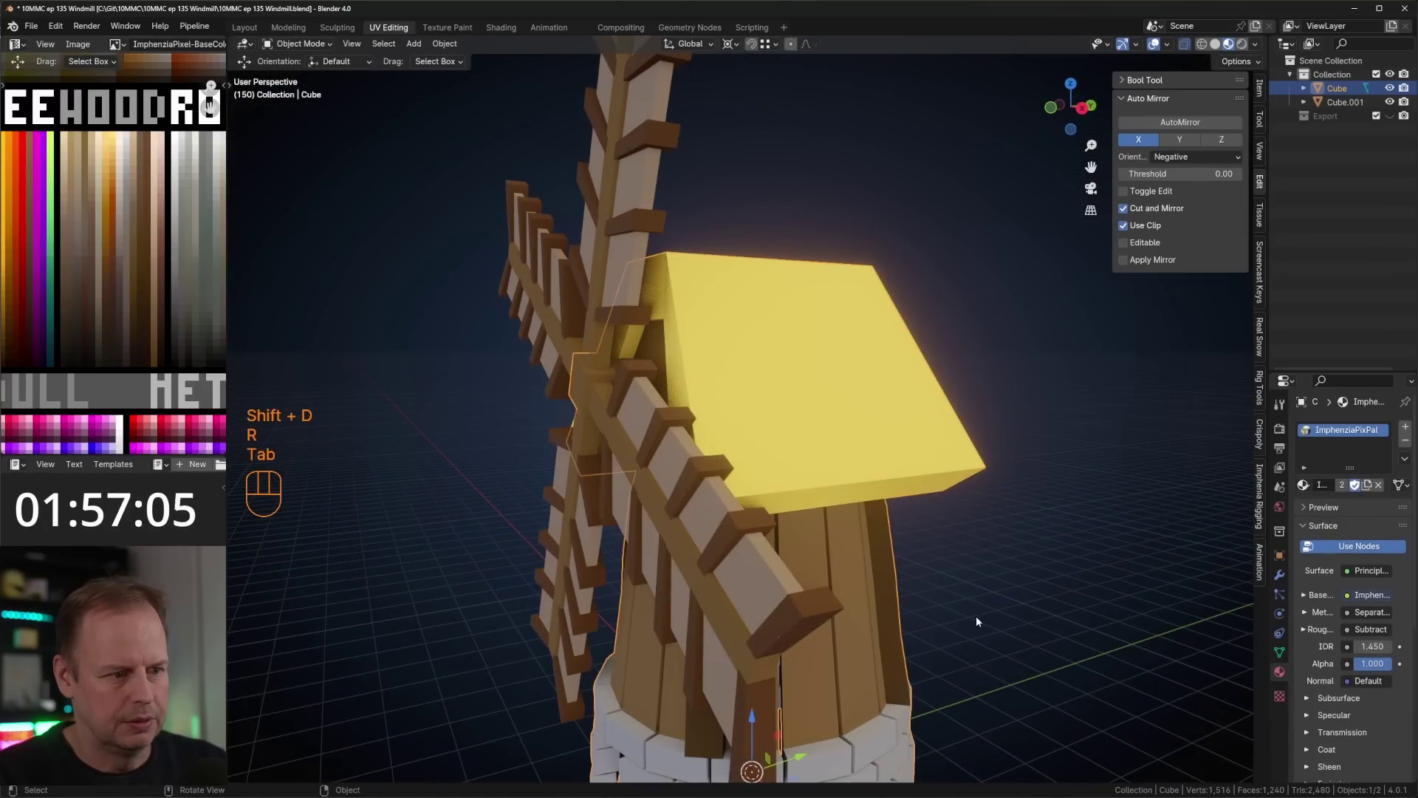
- Duplicate the horizontal face at the bottom of the gable section in place and scale the copy by 1.025
middle_click_drag(977, 620, 762, 412)
key("Tab")
key("alt+z")
left_click(742, 381)
key("3")
left_click(805, 411)
key("shift+d")
right_click(762, 412)
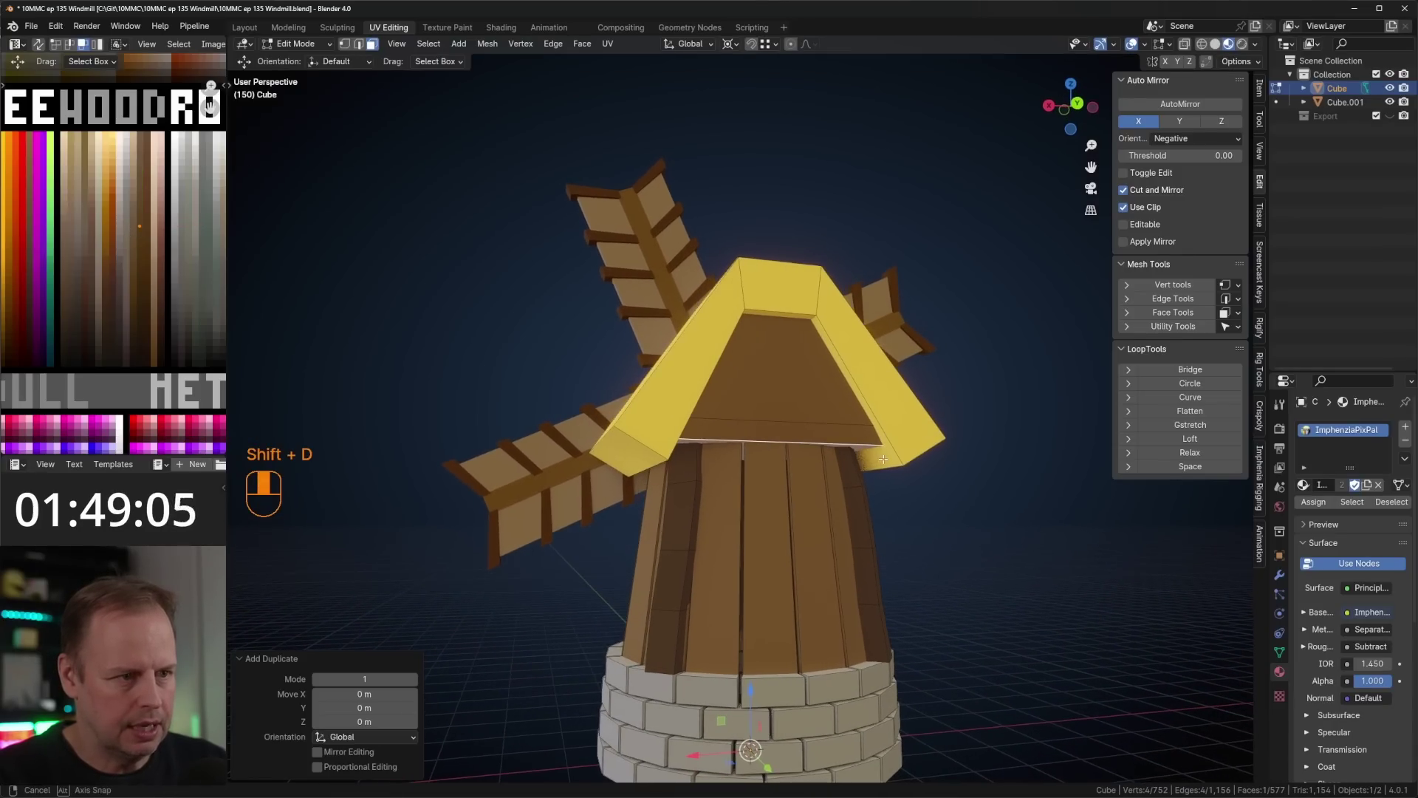
key("s")
left_click(925, 446)
middle_click_drag(924, 446, 797, 636)
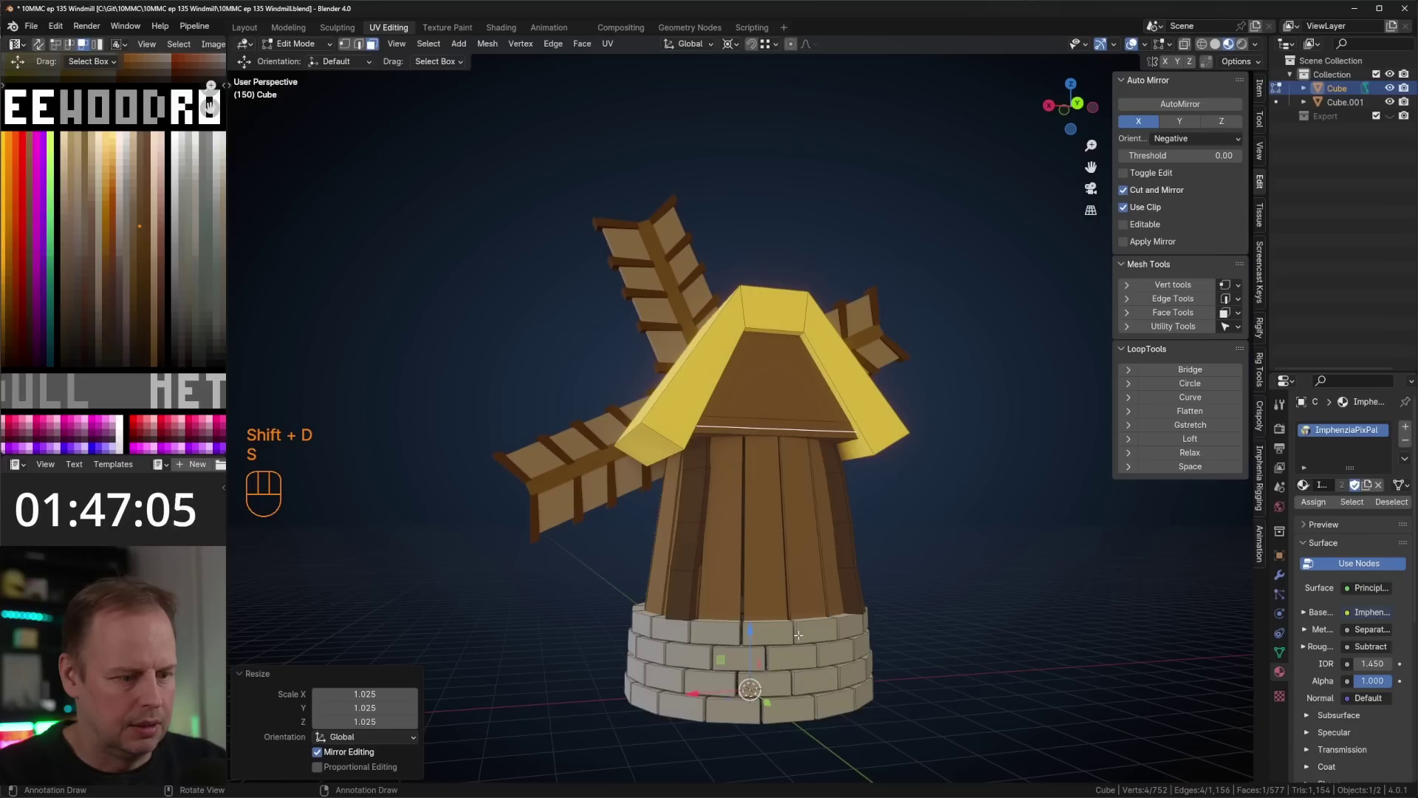
- Set the pivot point back to Median Point and extrude the duplicated face about -0.43 m along its normal into a slab
key("period")
left_click(813, 561)
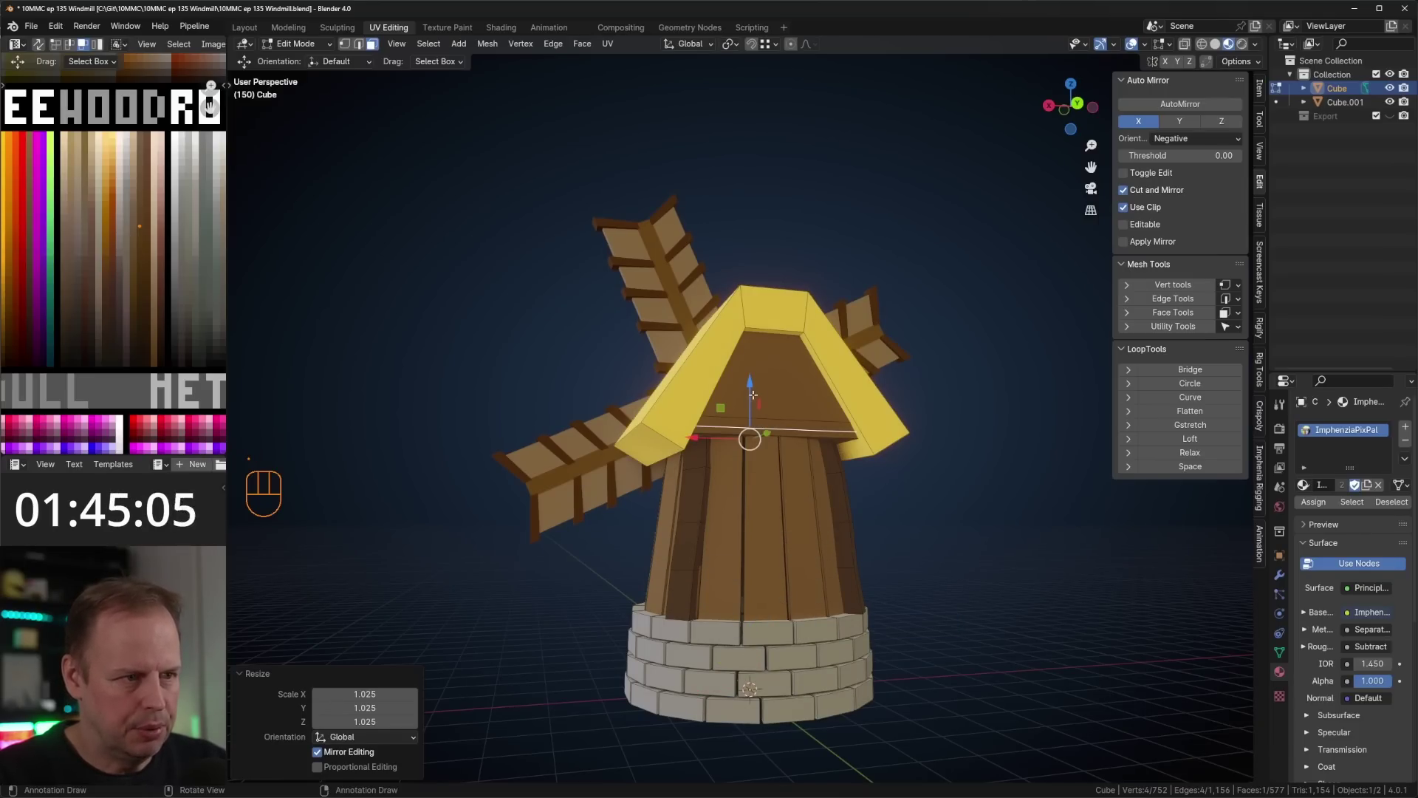
key("e")
left_click(837, 419)
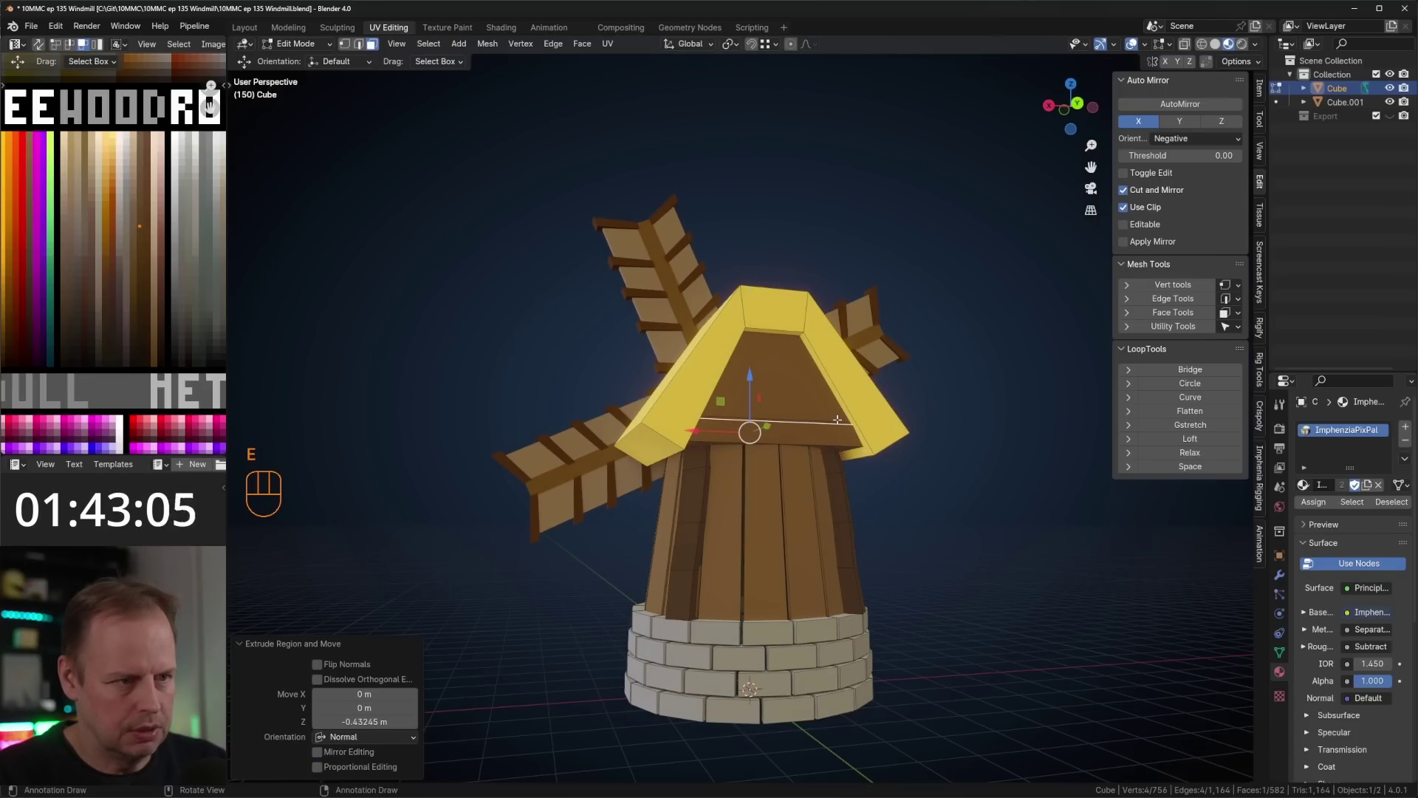
- Select the whole slab under the roof and move its UVs to a dark brown in the palette's wood section
key("l")
key("a")
key("g")
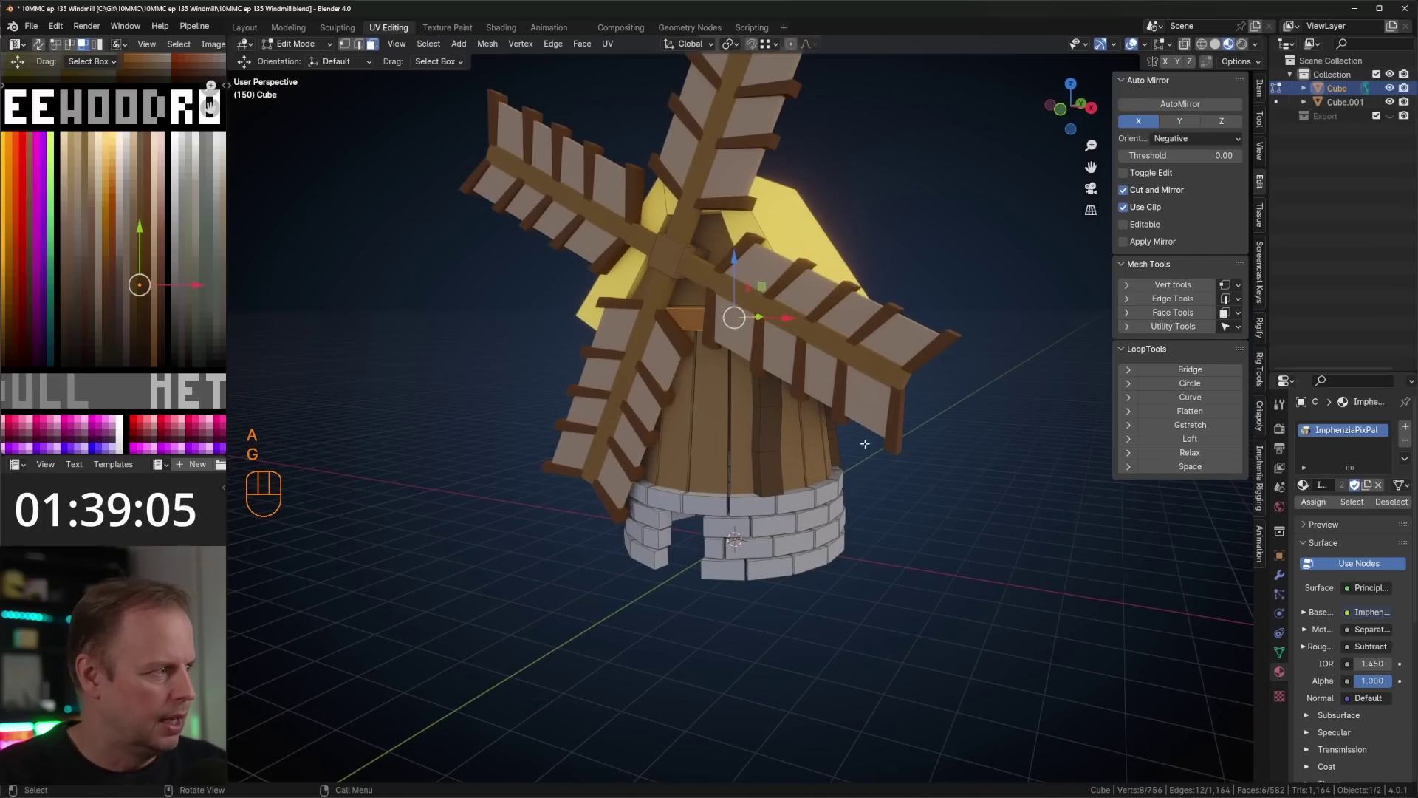
- Select a face near the doorway opening at the front of the windmill and shift it slightly
middle_click_drag(865, 443, 904, 410)
middle_click_drag(805, 495, 892, 423, "shift")
mouse_move(892, 423)
middle_mouse_down()
mouse_move(871, 373)
mouse_move(865, 423)
middle_mouse_up()
key("3")
left_click(732, 522)
middle_click_drag(798, 517, 804, 551)
key("g")
left_click(792, 539)
- Examine the windmill's sails, roof and tower front from several angles
left_click(836, 399)
scroll(842, 410, "up", 1)
middle_click_drag(842, 410, 769, 465)
scroll(846, 415, "down", 1)
scroll(879, 488, "down", 2)
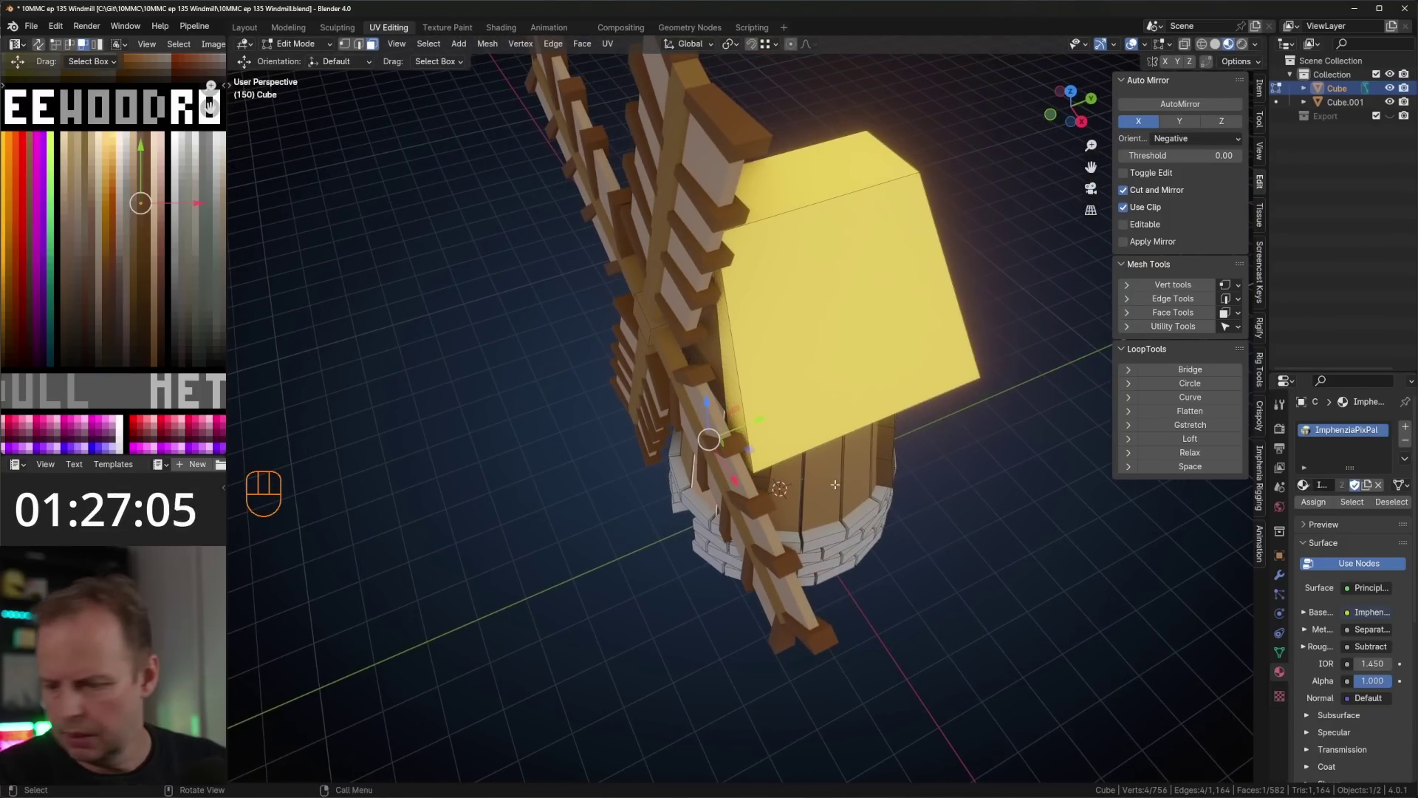
middle_click_drag(746, 300, 843, 284)
scroll(843, 284, "down", 3)
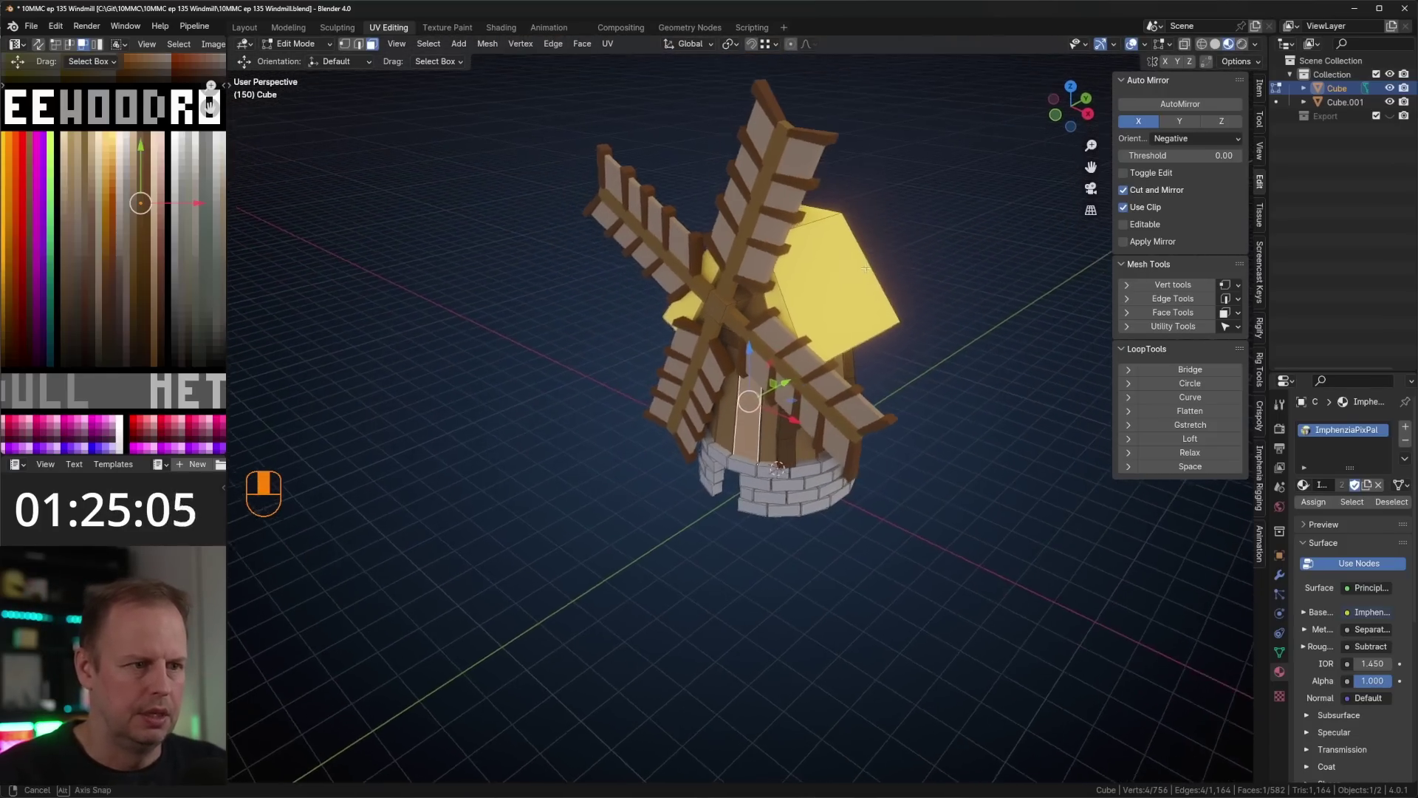
scroll(831, 443, "up", 4)
mouse_move(827, 473)
middle_mouse_down()
mouse_move(849, 413)
mouse_move(865, 456)
mouse_move(822, 493)
middle_mouse_up()
- Add a 16-sided circle at the windmill's base and scale it by 2.579
key("a")
key("a")
left_click(784, 493)
key("shift+a")
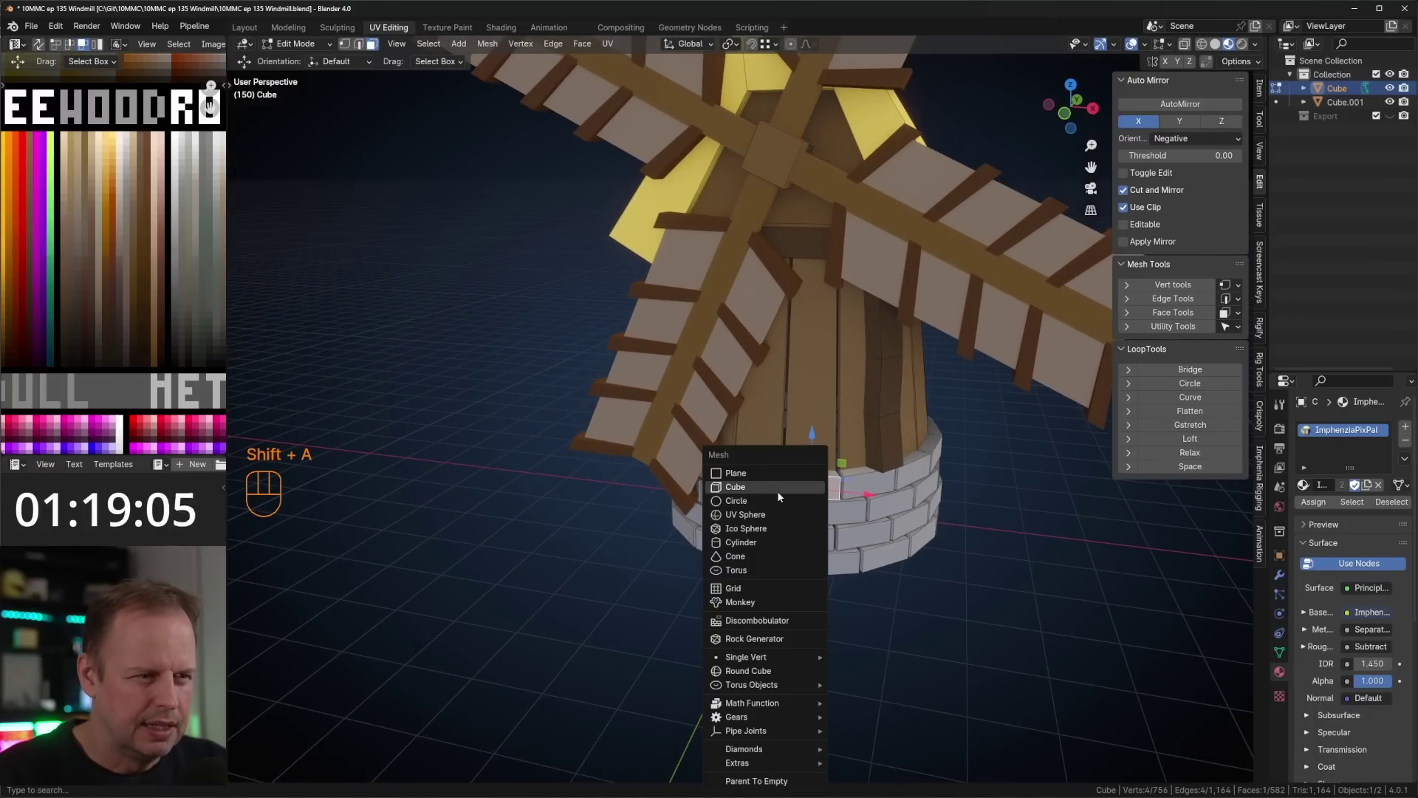
left_click(738, 486)
key("s")
left_click(984, 471)
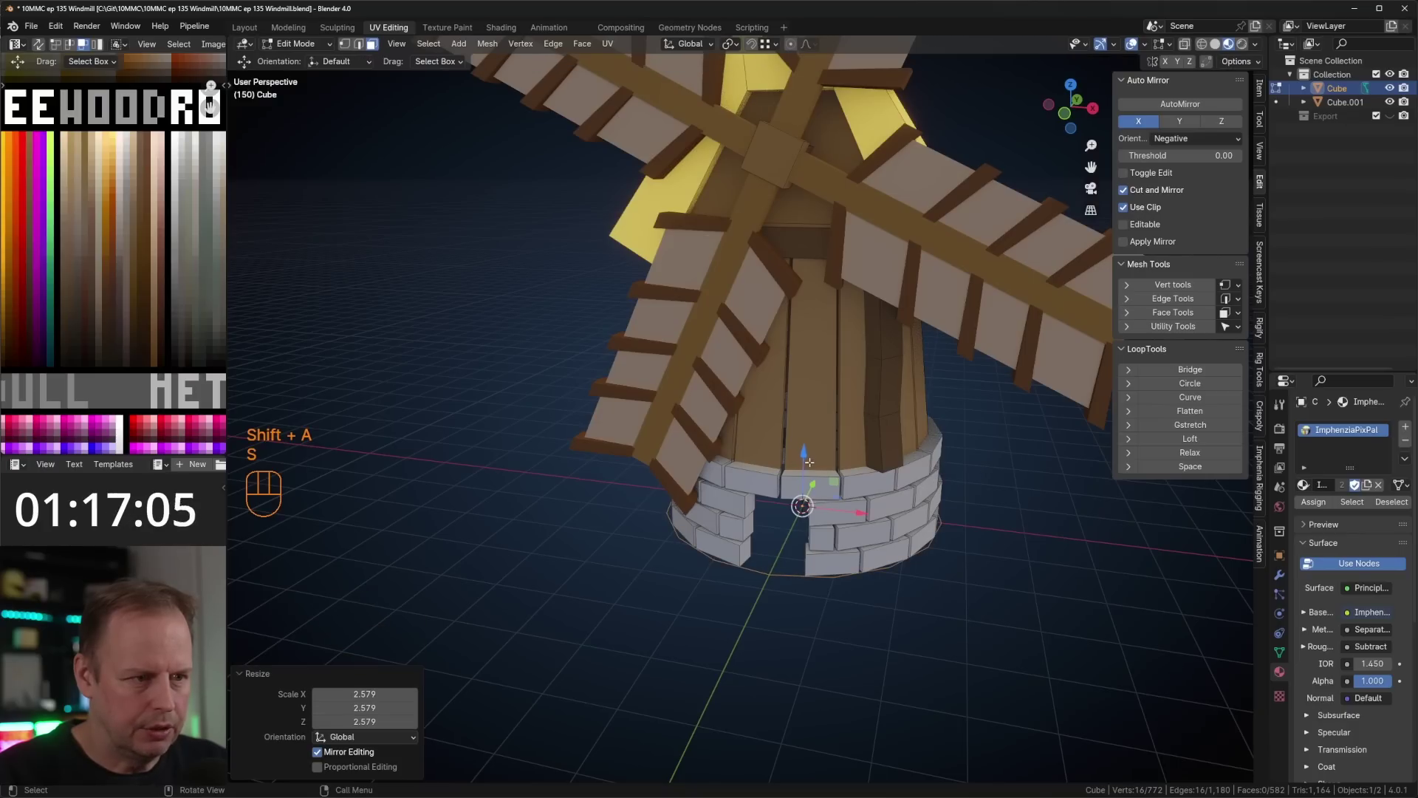
- Raise the circle to just above the top of the stone base and scale it by 1.020
left_click_drag(810, 461, 817, 379)
key("s")
left_click(916, 435)
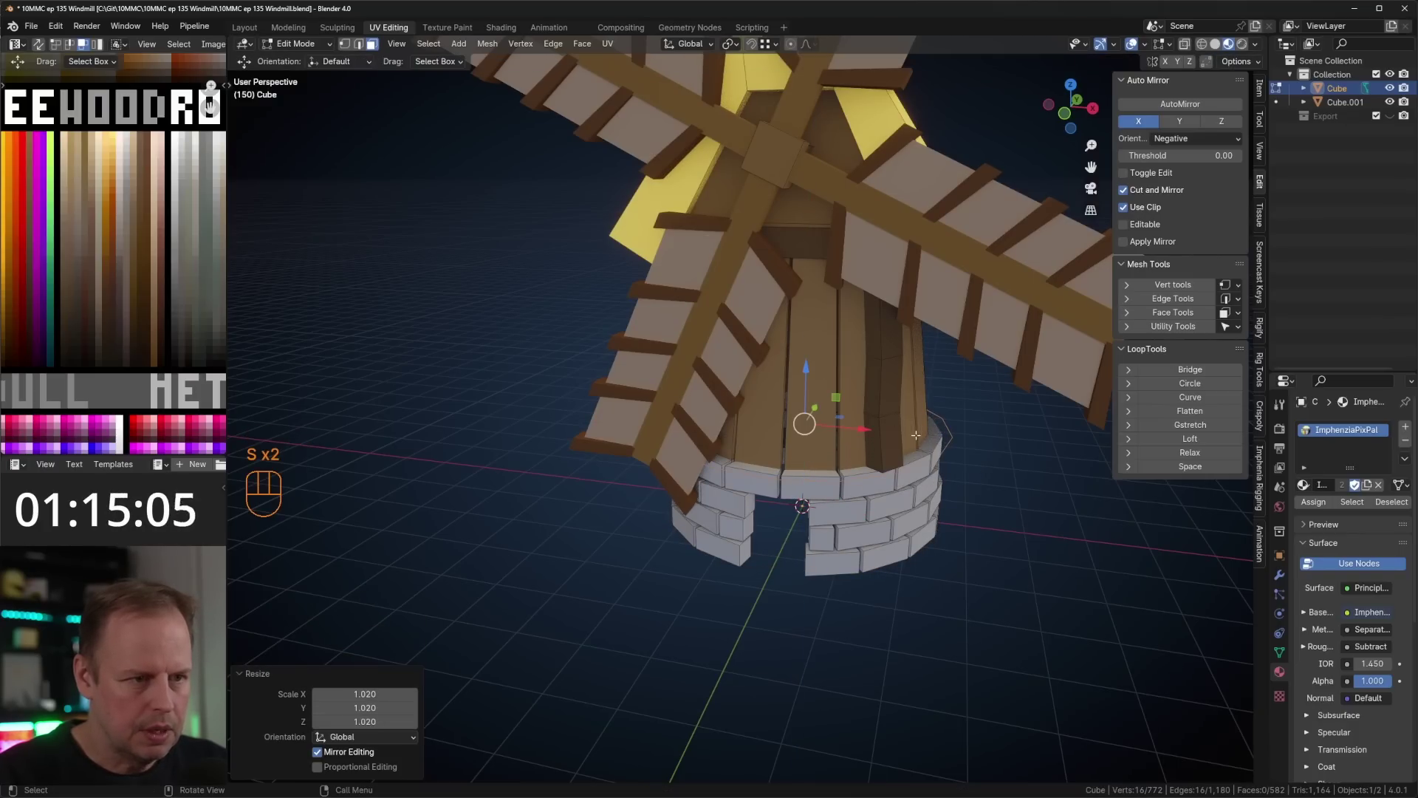
key("Tab")
key("Tab")
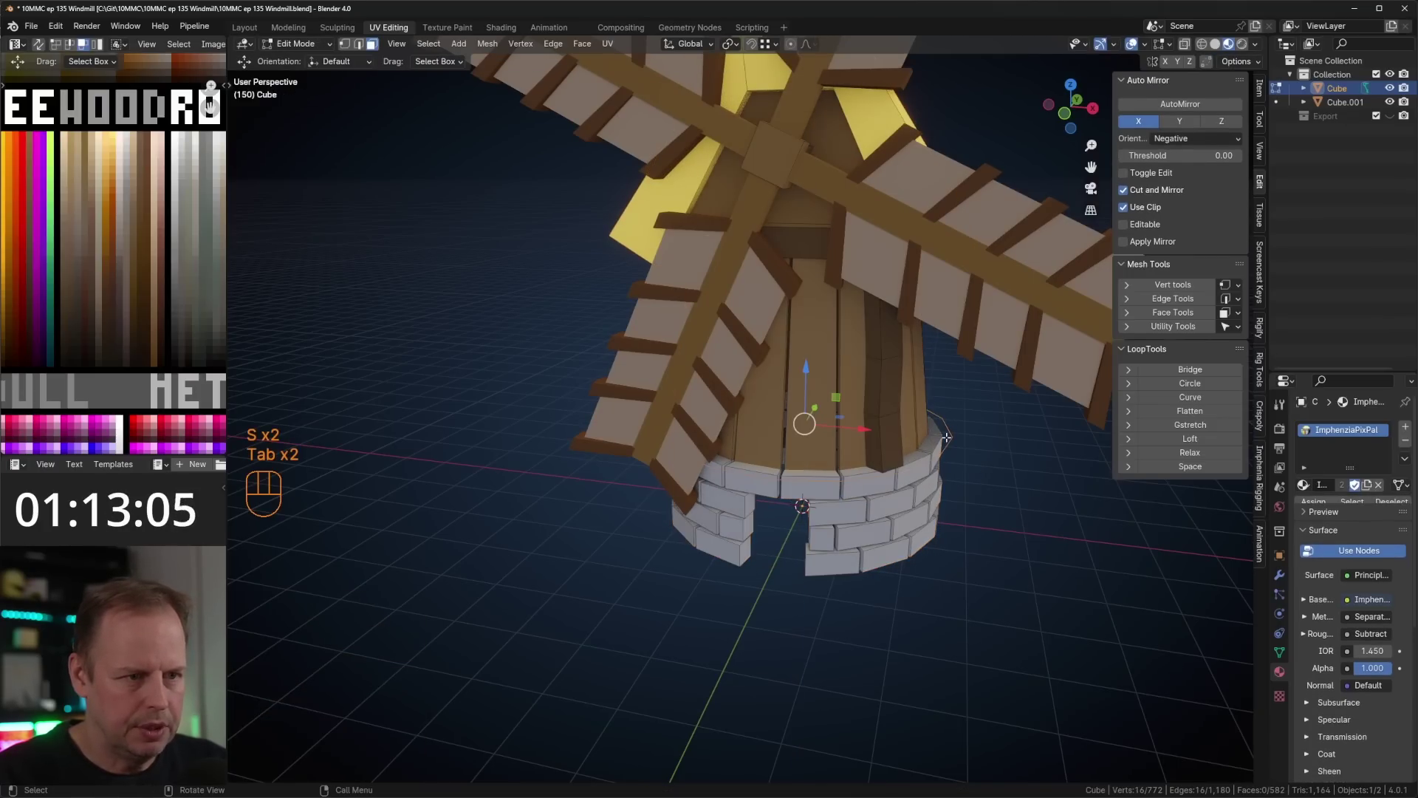
key("e")
key("ctrl+z")
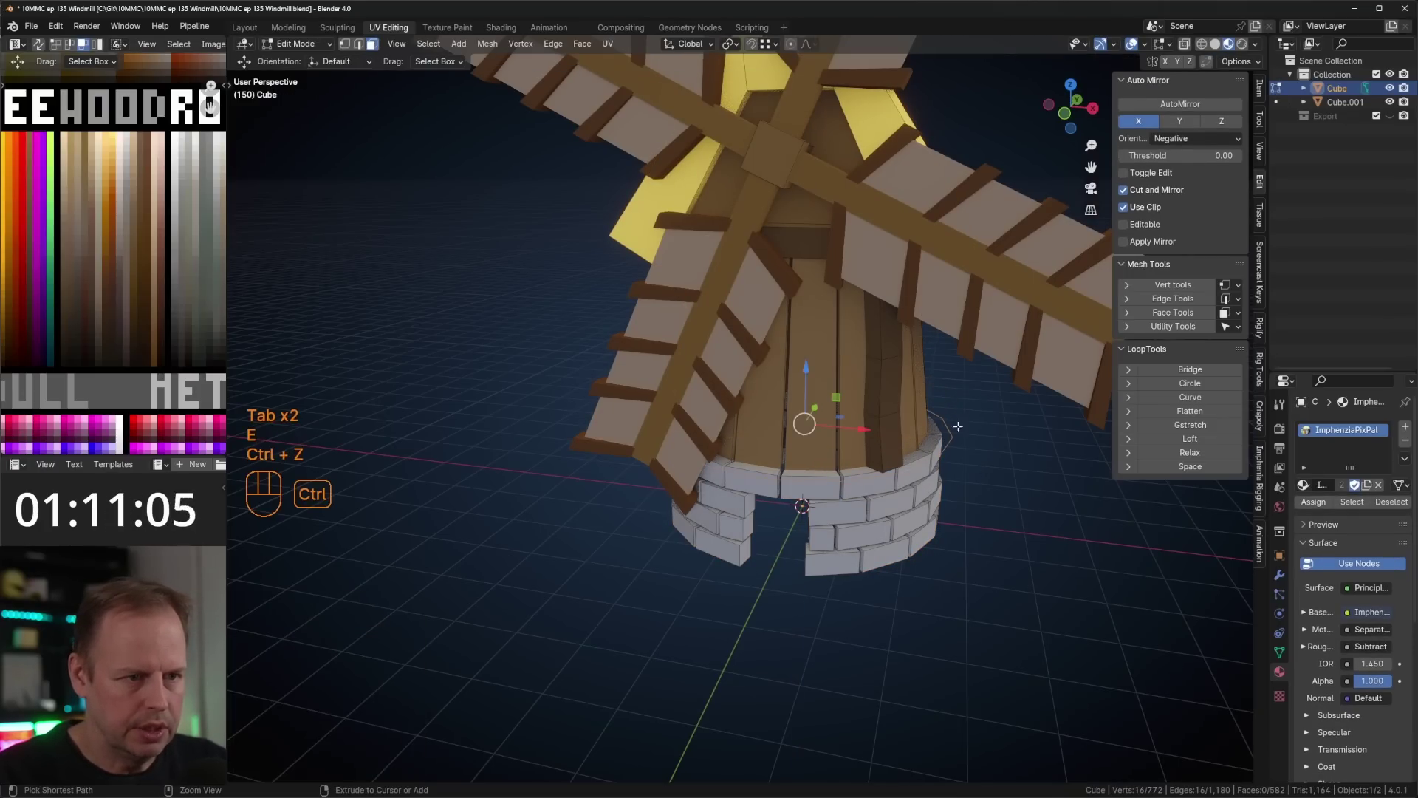
key("Tab")
key("Tab")
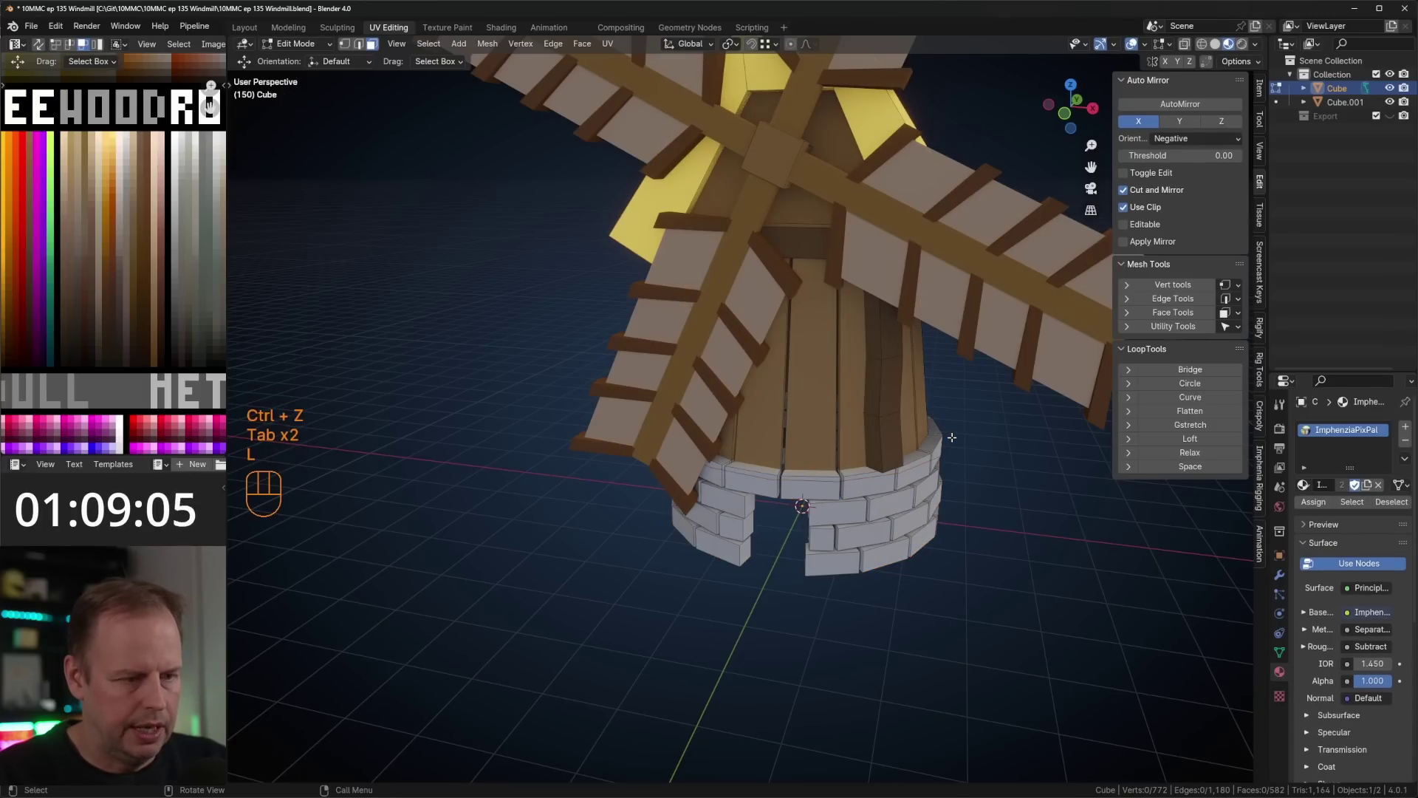
- Select the whole circle in edge selection mode, extrude its edges and scale them by 0.796 to form a flat ring
key("Tab")
key("Tab")
key("1")
left_click(953, 438)
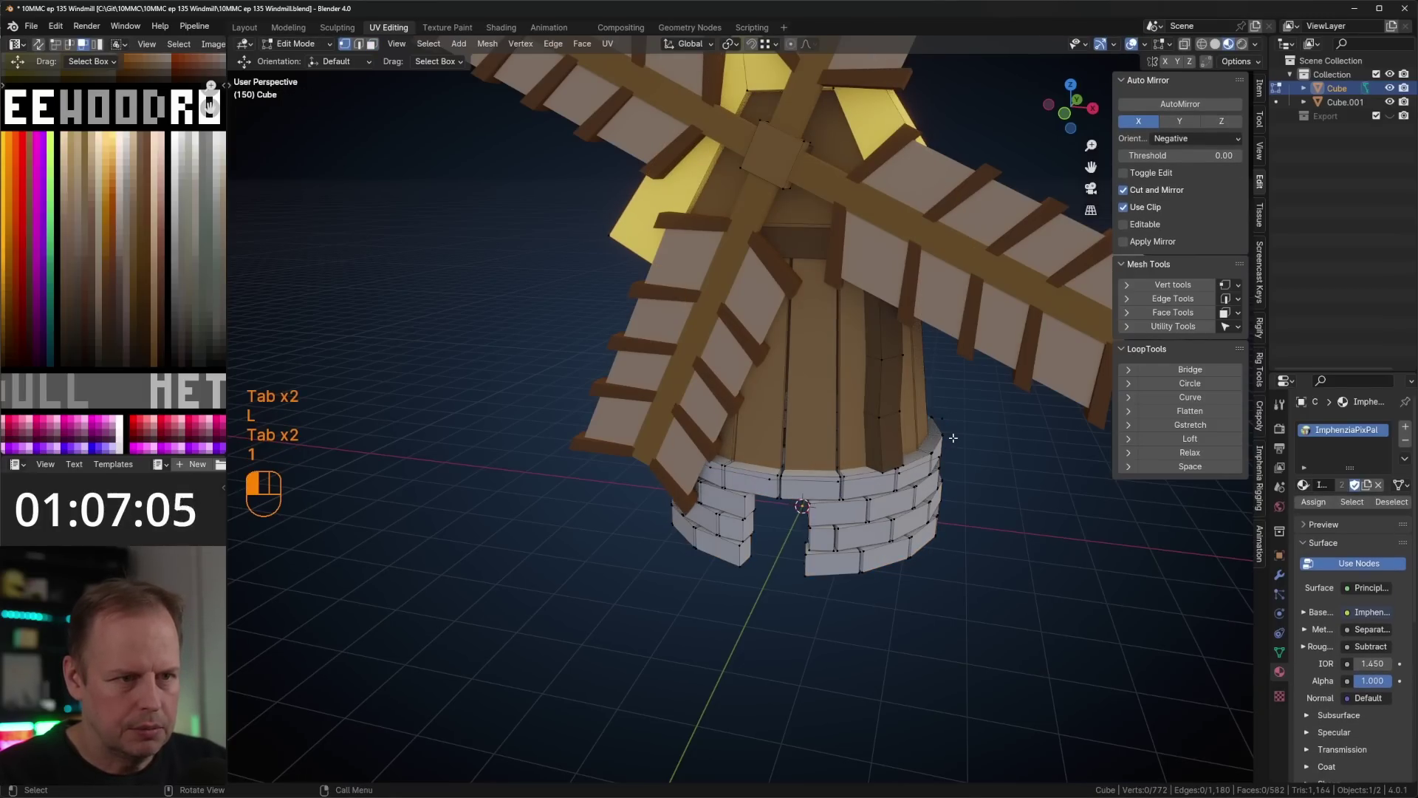
key("l")
key("3")
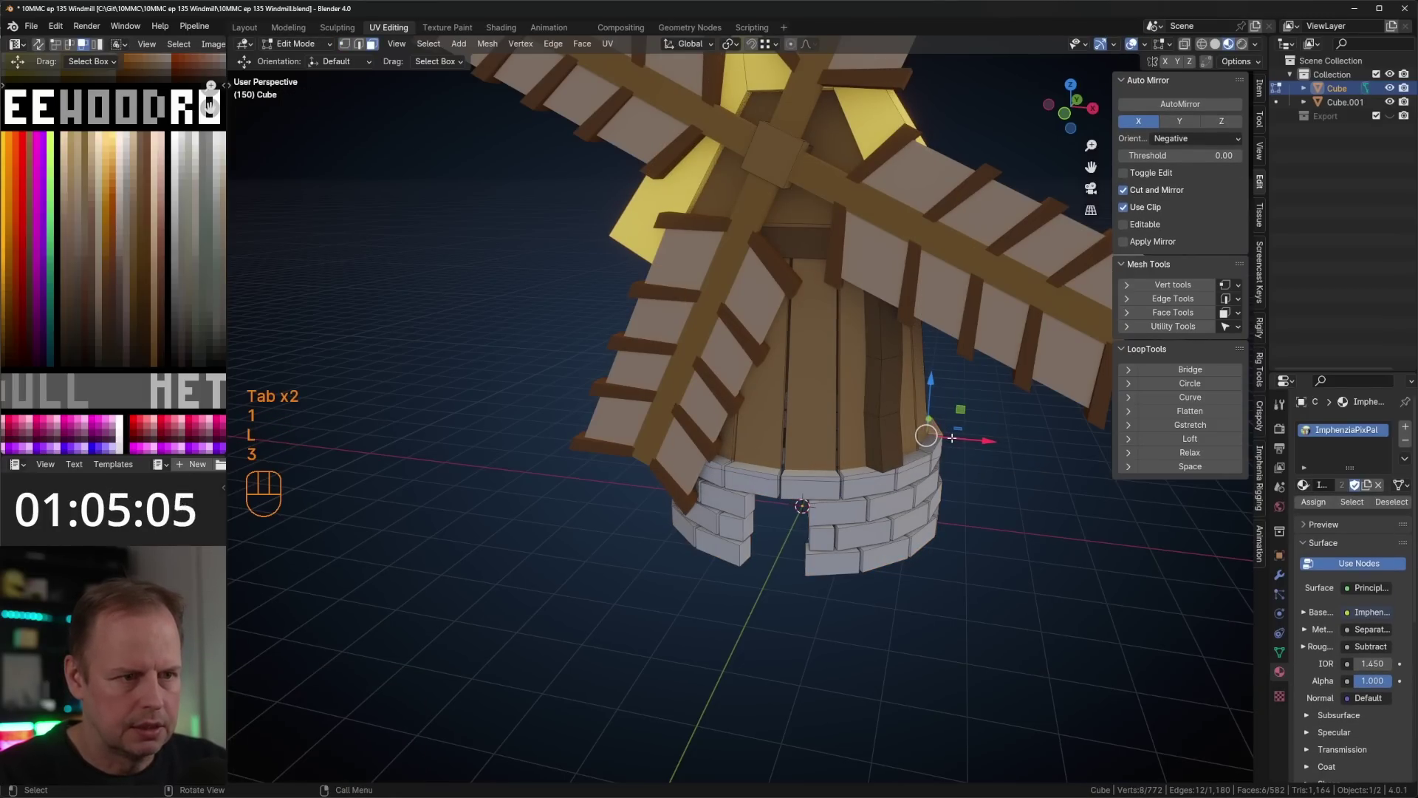
key("l")
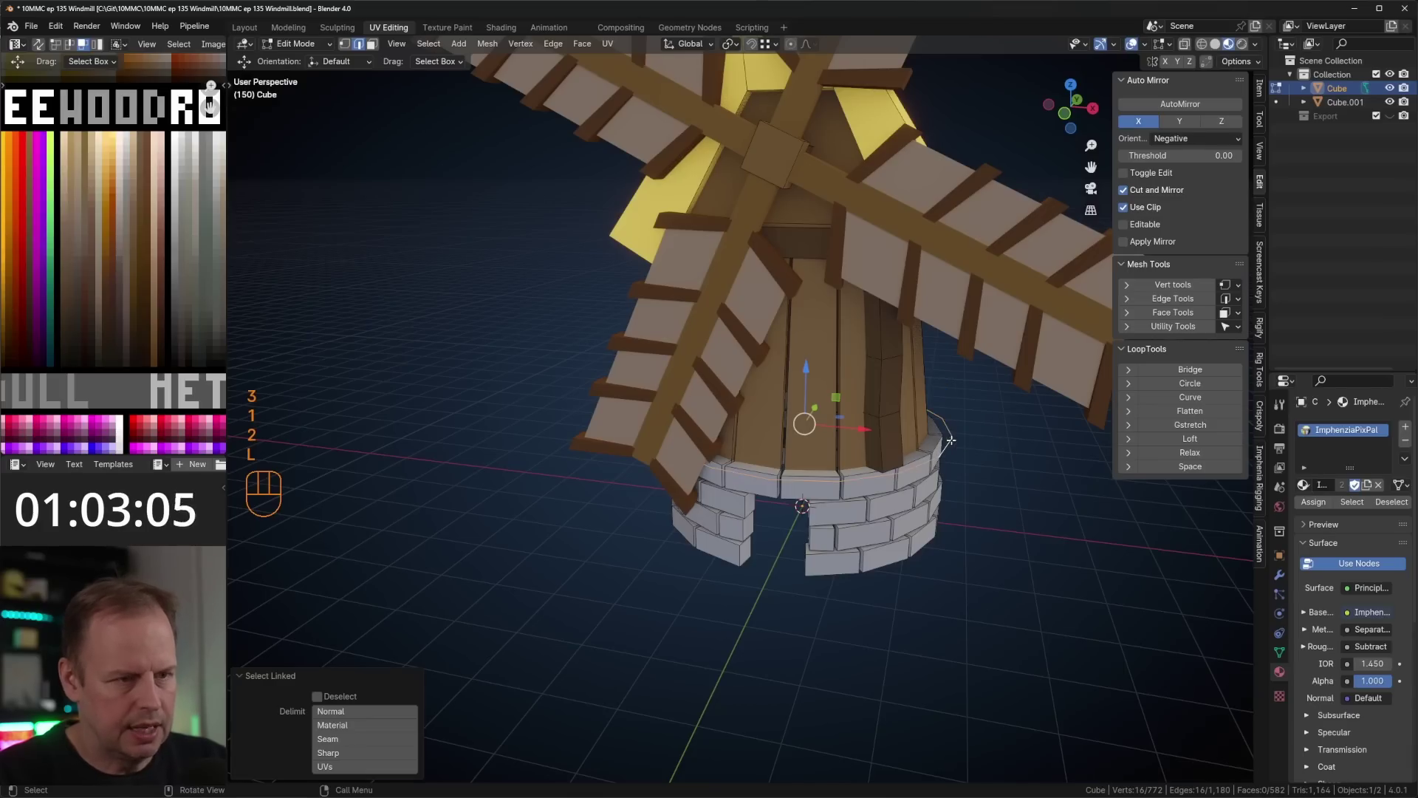
key("e")
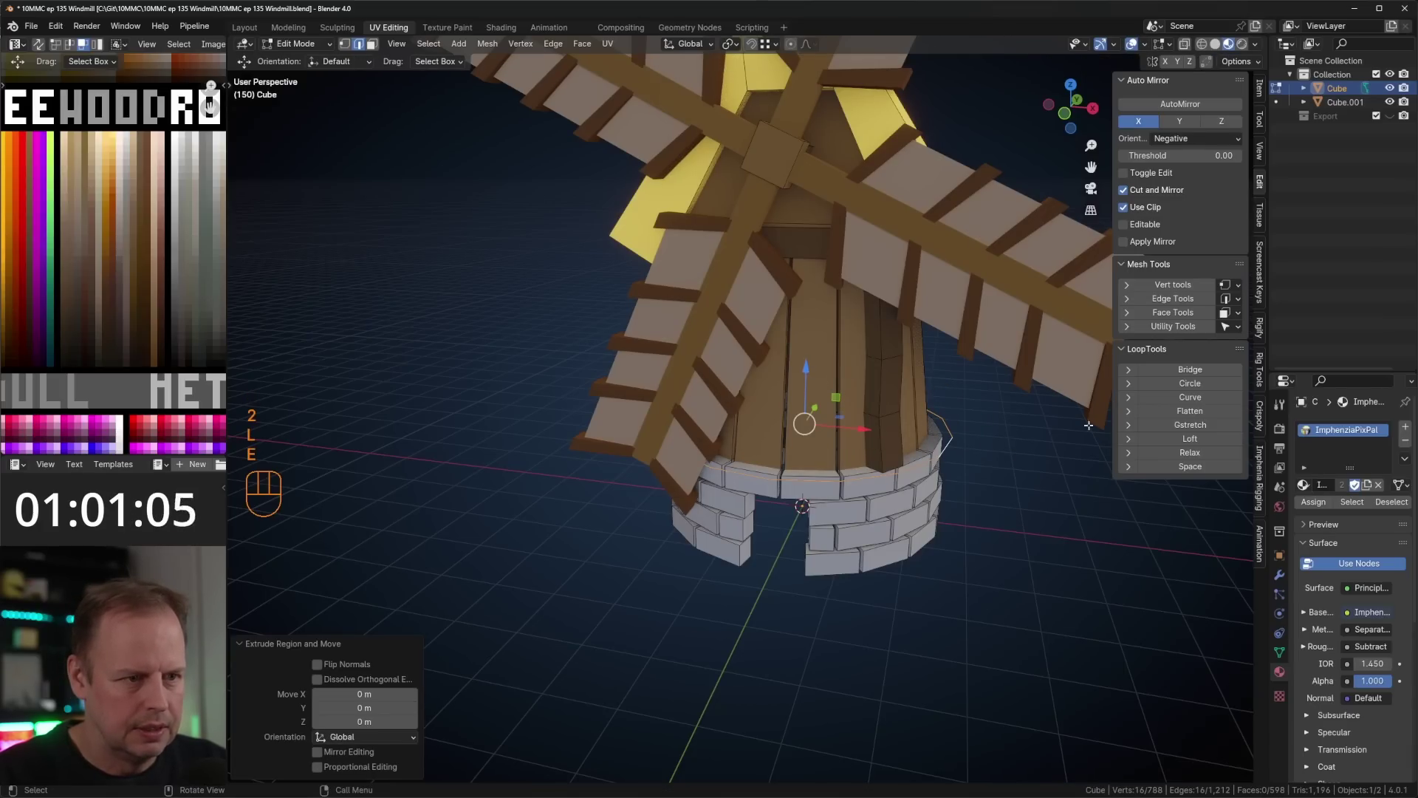
key("s")
left_click(977, 446)
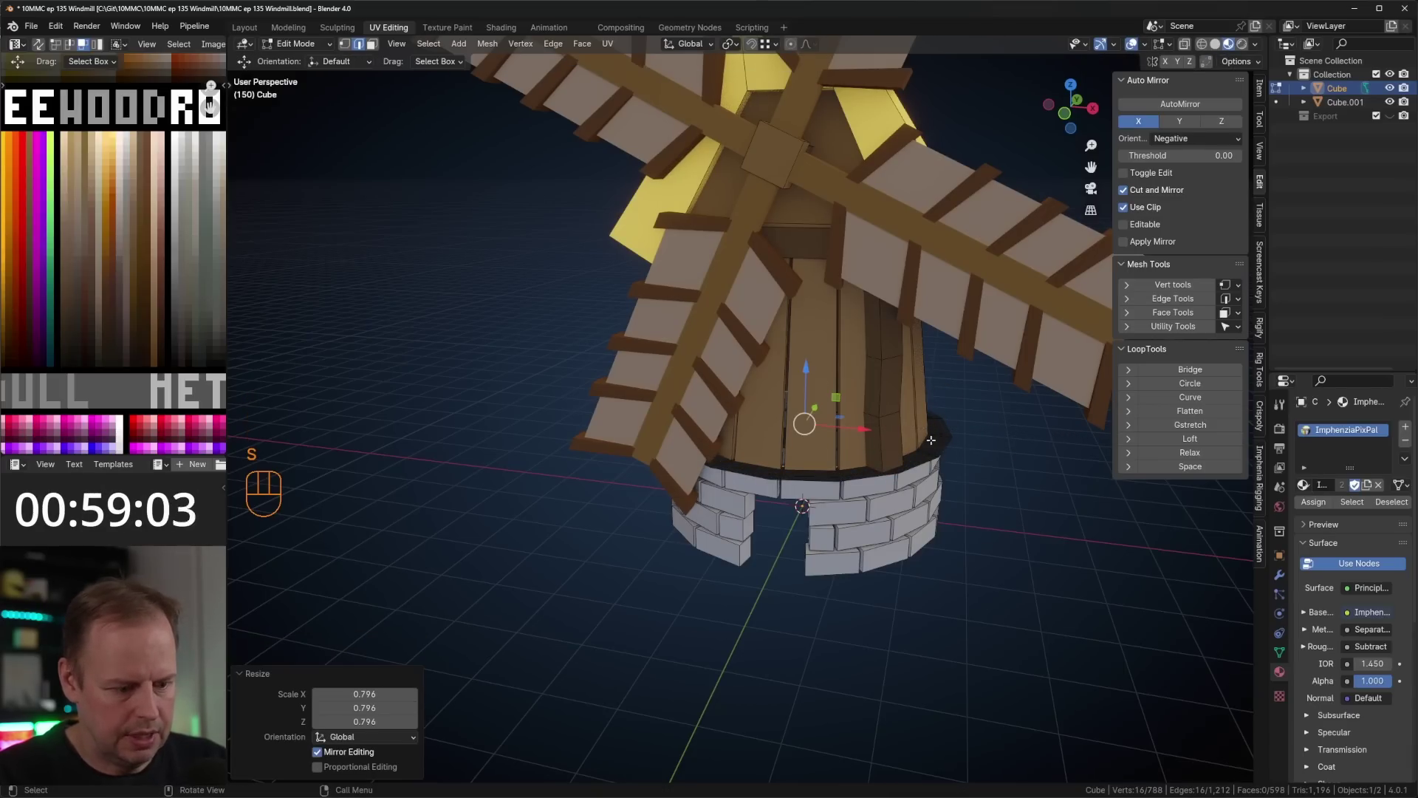
- Select the entire flat ring and extrude it upward about 0.23 m to give it thickness
key("l")
key("e")
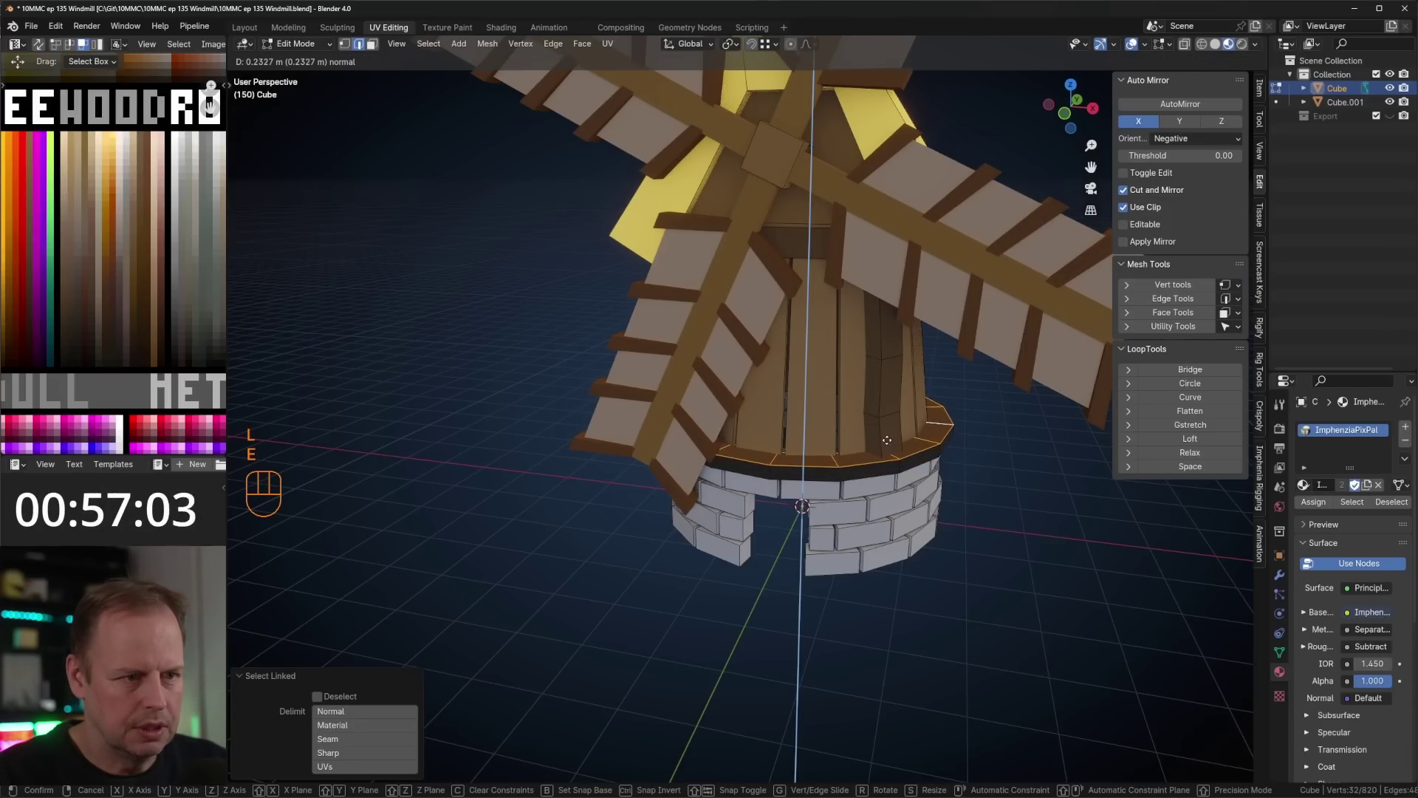
left_click(887, 436)
- Select the whole ring, generate new UVs for its faces and collapse them to a single point with scale 0
key("l")
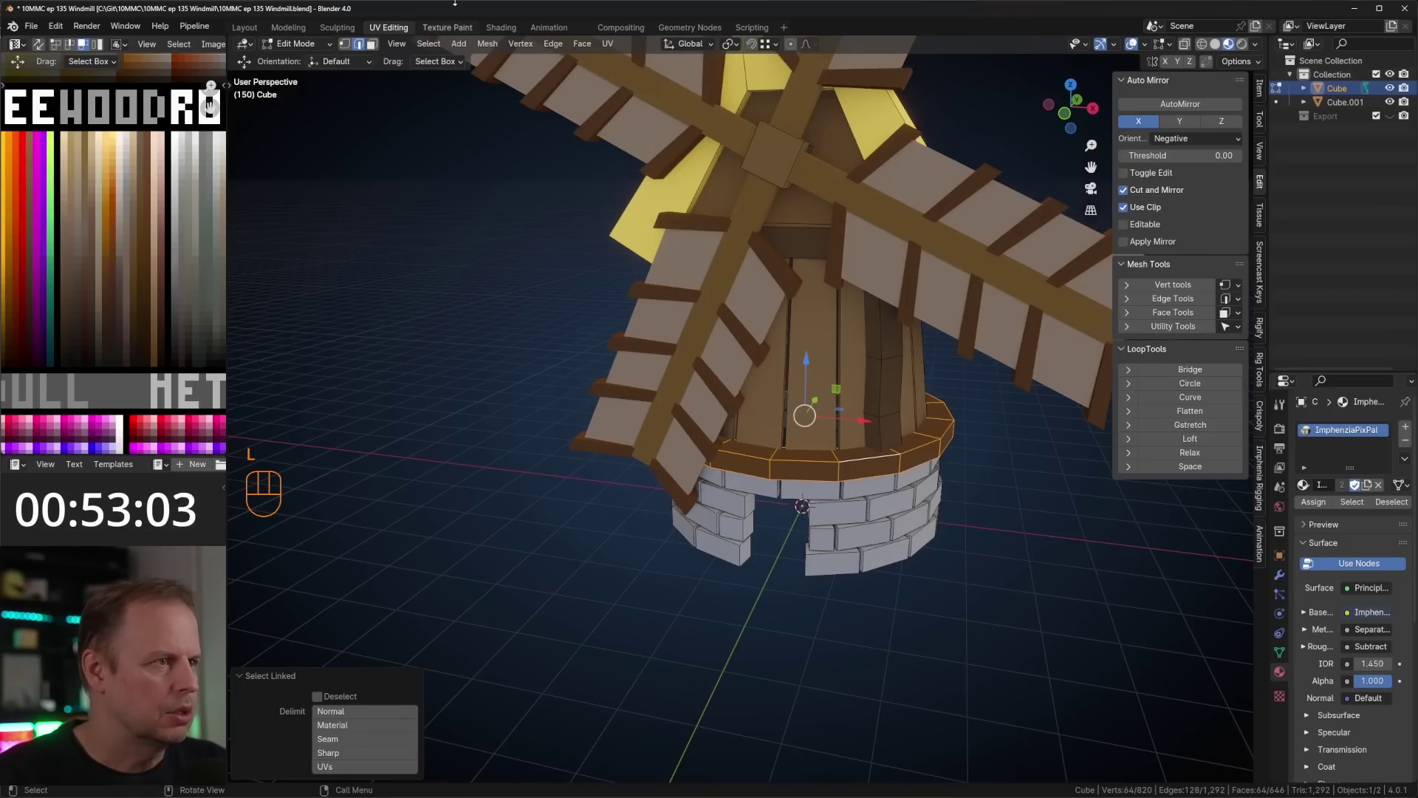
left_click(608, 44)
left_click(637, 235)
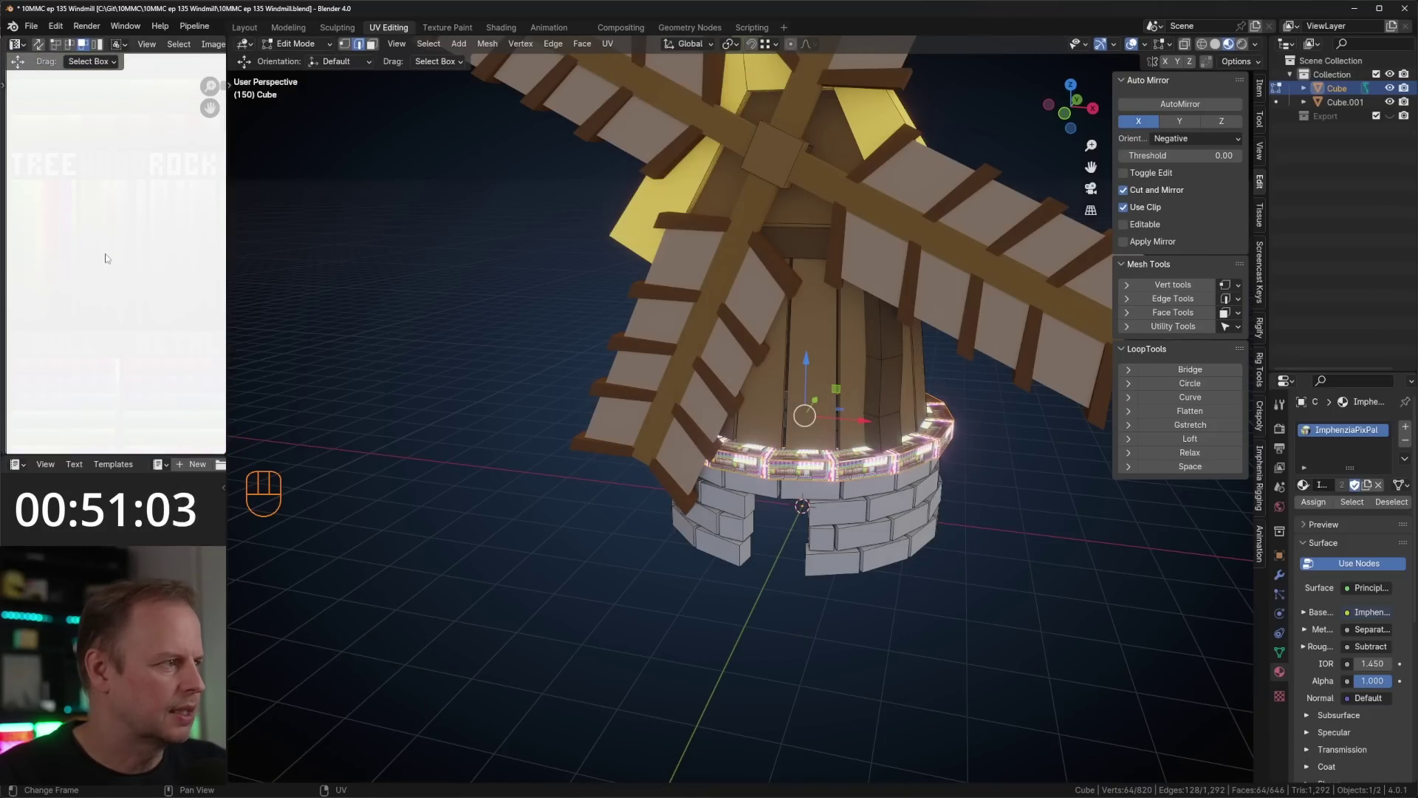
key("a")
key("0")
key("Return")
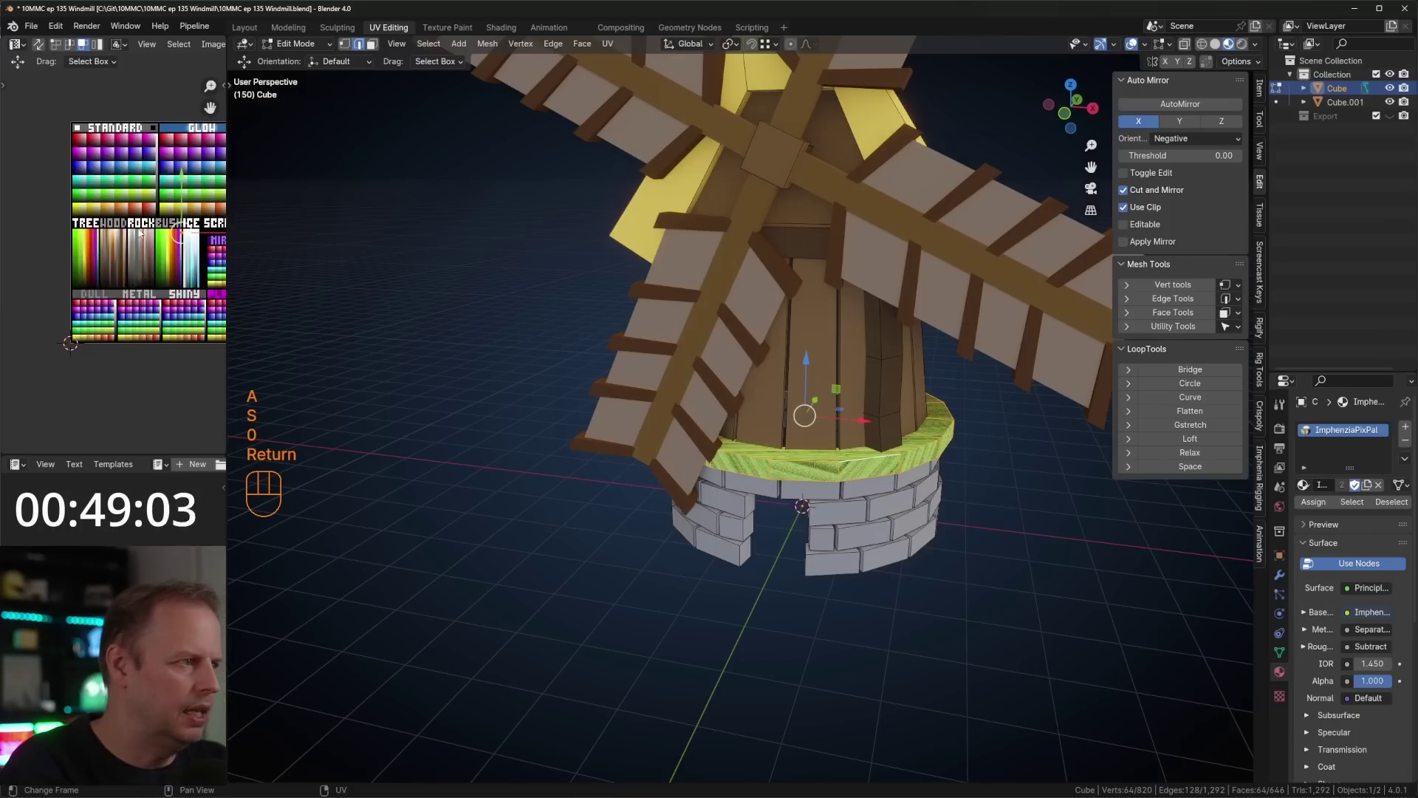
- Move the ring's collapsed UVs onto a brown in the palette's wood section
key("g")
left_click(123, 238)
scroll(123, 241, "up", 7)
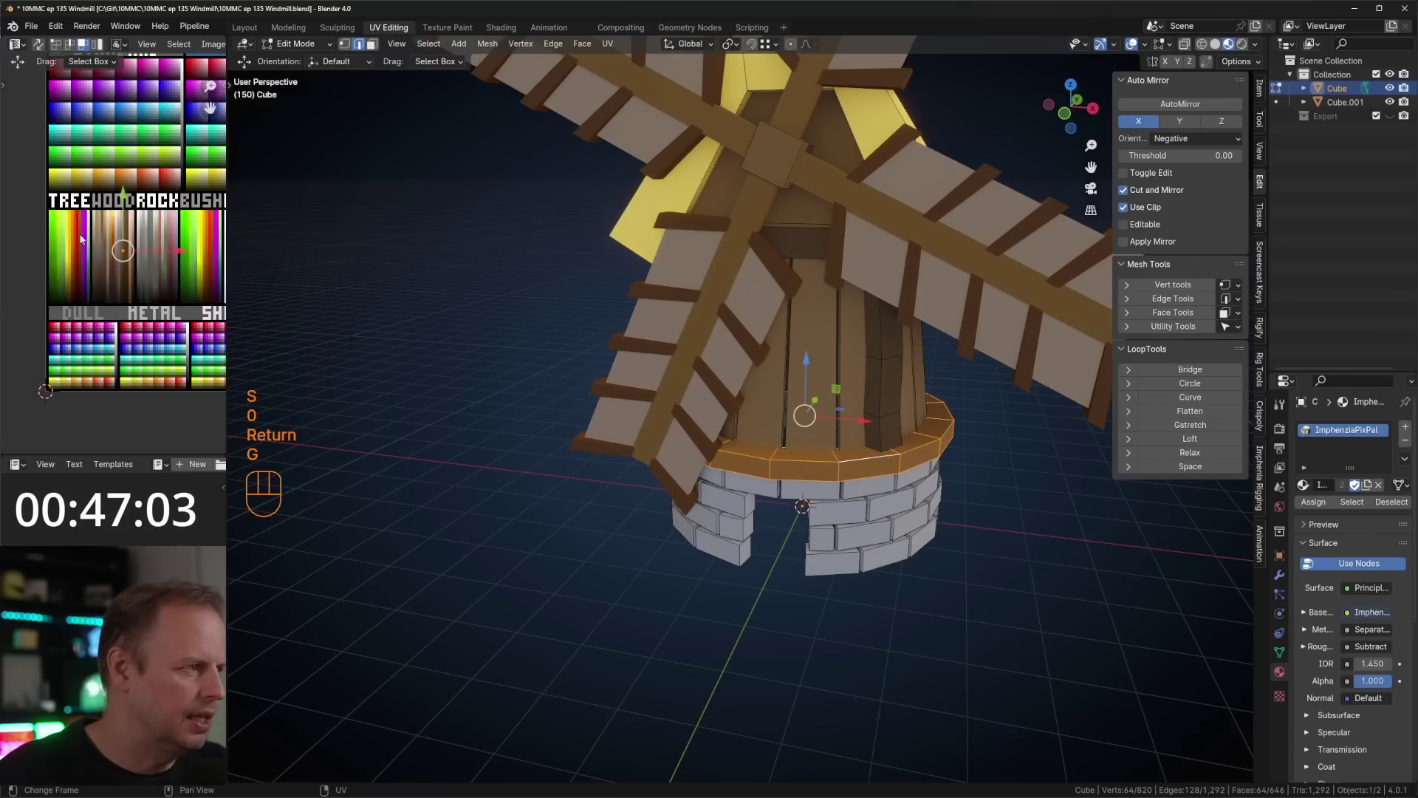
- Shift the ring's collapsed UVs to a darker brown in the palette's wood section
key("g")
left_click(148, 281)
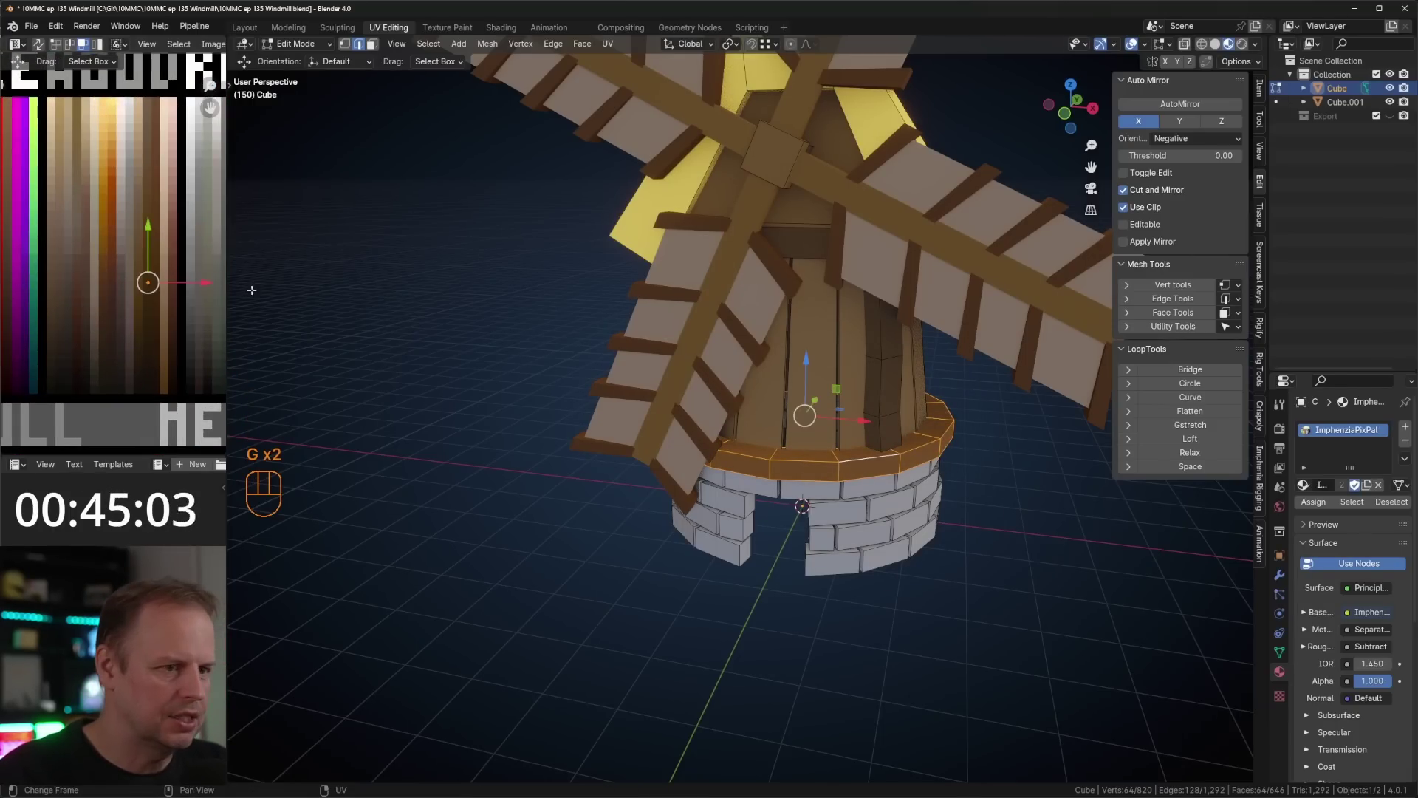
scroll(797, 444, "down", 2)
- Duplicate one front face of the wooden ring, place the copy in front of the sails and rotate it about 7.15°
key("3")
left_click(796, 445)
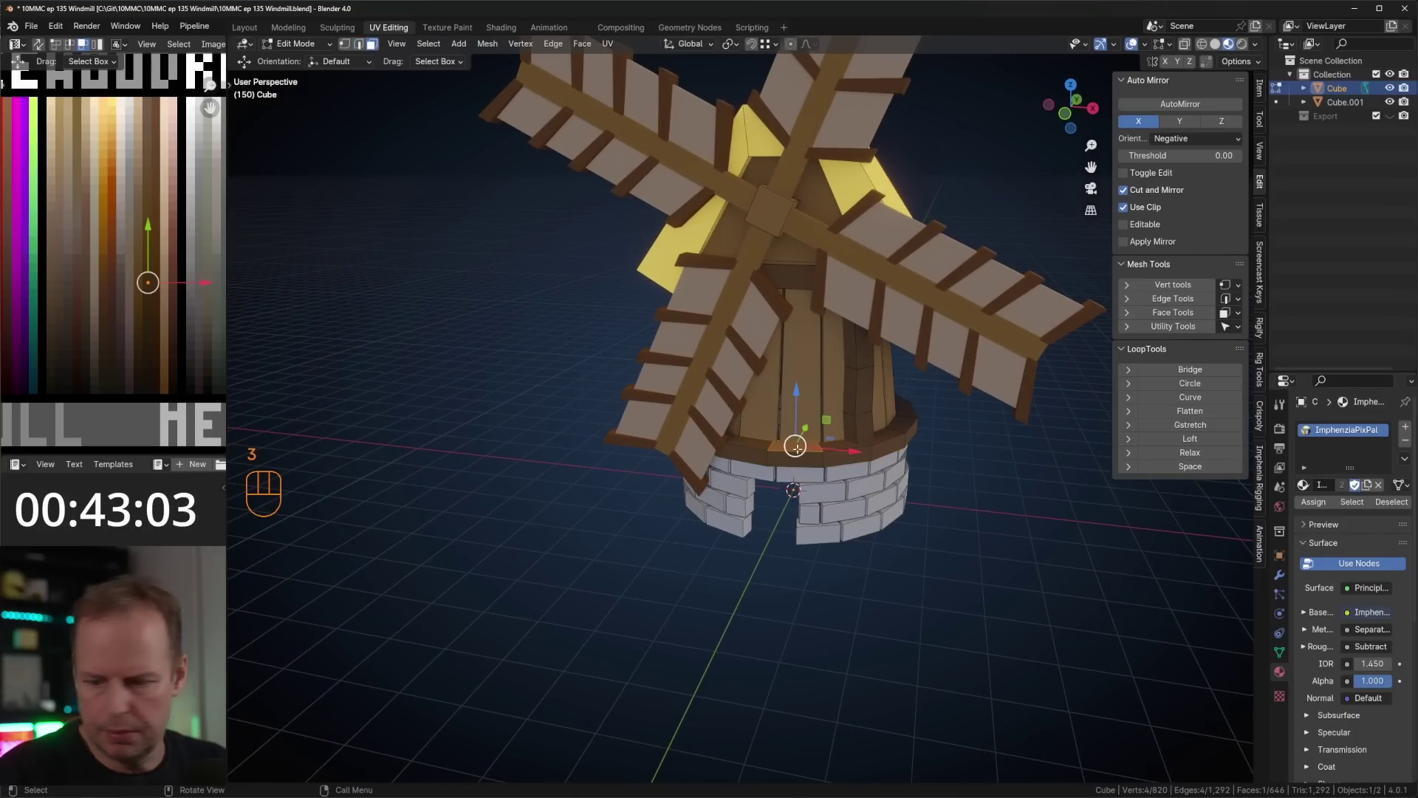
key("KP_7")
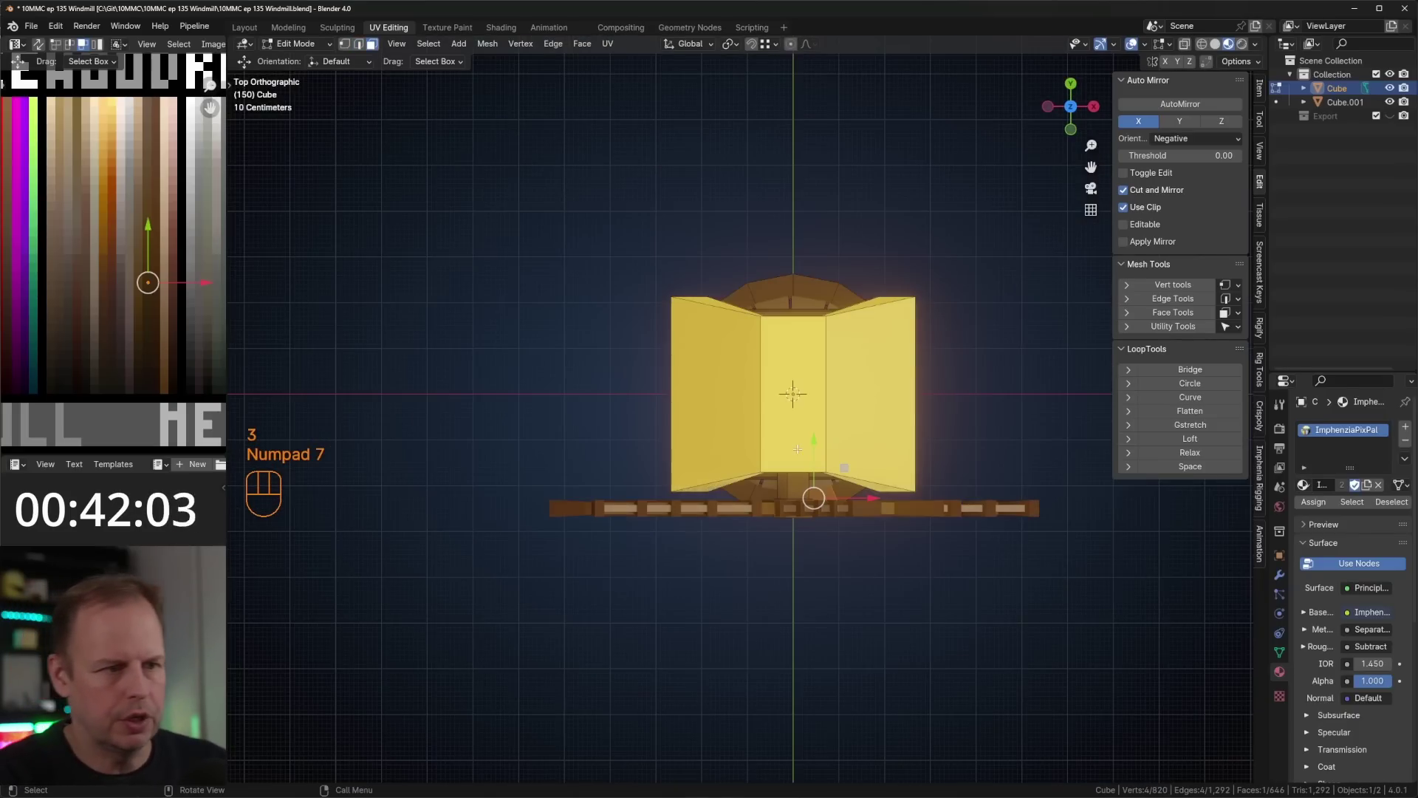
key("shift+d")
left_click(839, 520)
key("r")
left_click(889, 548)
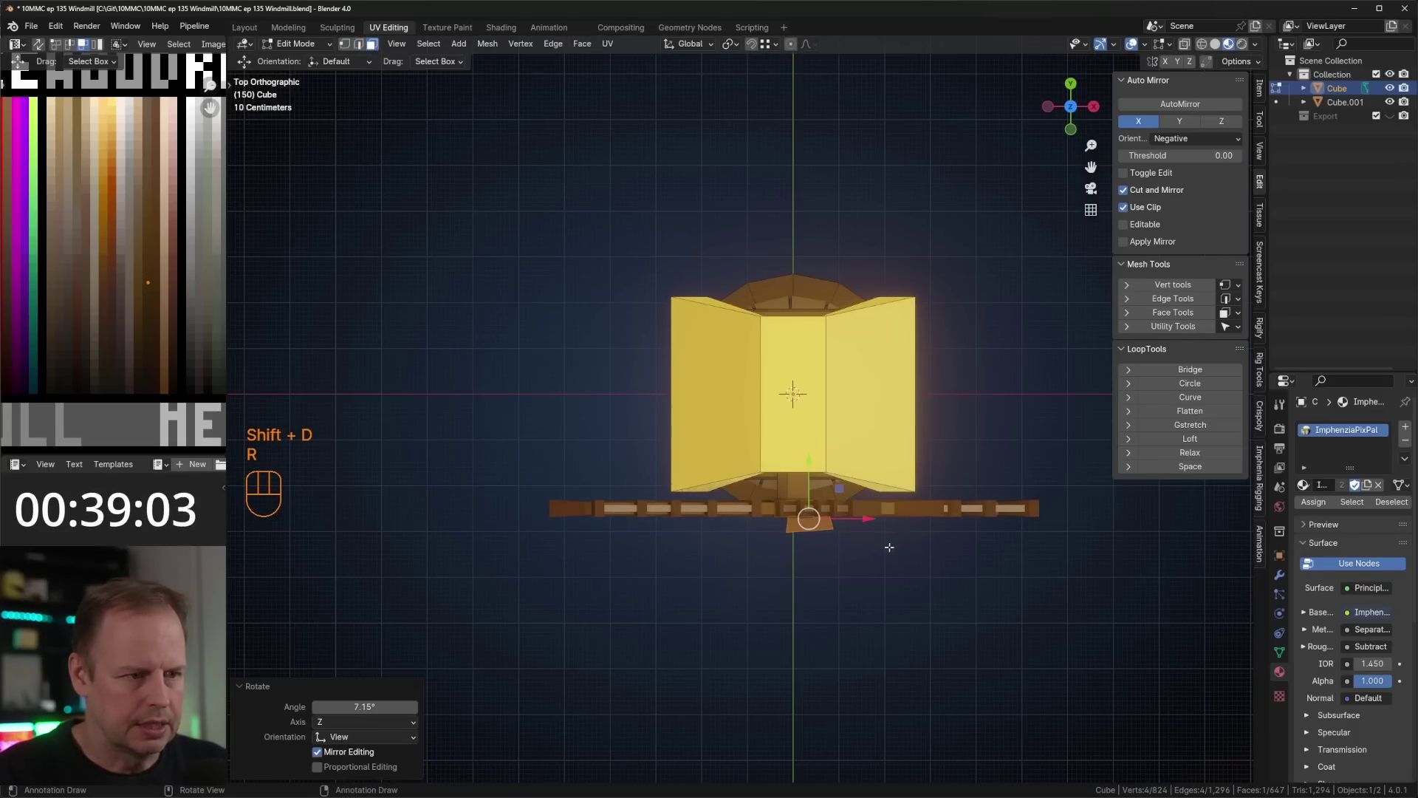
- Scale the duplicated face along Y and shift one of its corner vertices along X
middle_click_drag(890, 547, 788, 502)
key("s")
key("y")
left_click(811, 481)
scroll(789, 502, "up", 3)
middle_click_drag(776, 554, 850, 406, "shift")
middle_click_drag(849, 407, 838, 450)
key("1")
left_click(835, 460)
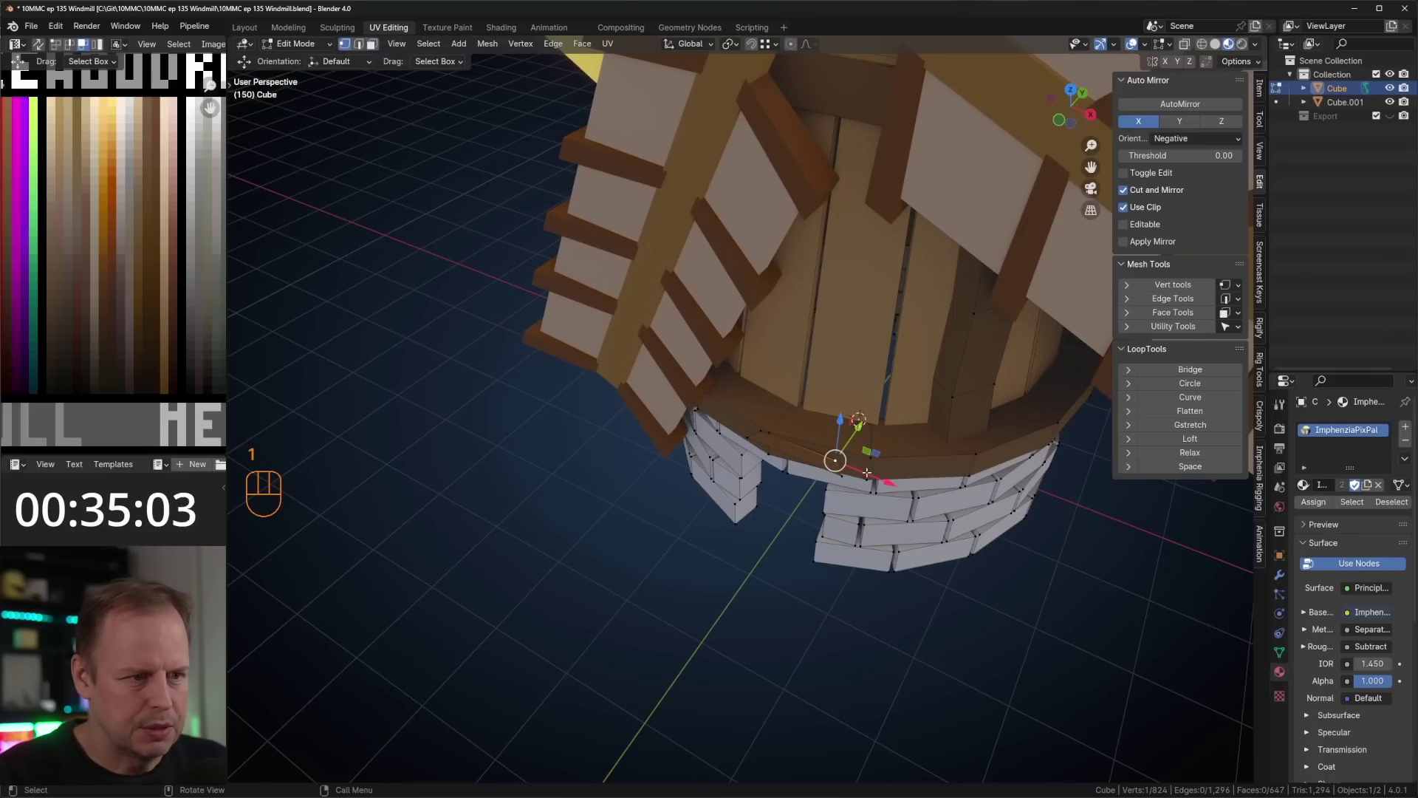
left_click_drag(867, 473, 799, 451)
- Move the duplicated face about -0.32 m in X and -1.98 m in Z to the doorway's floor, and extrude it upward into a door
key("l")
key("3")
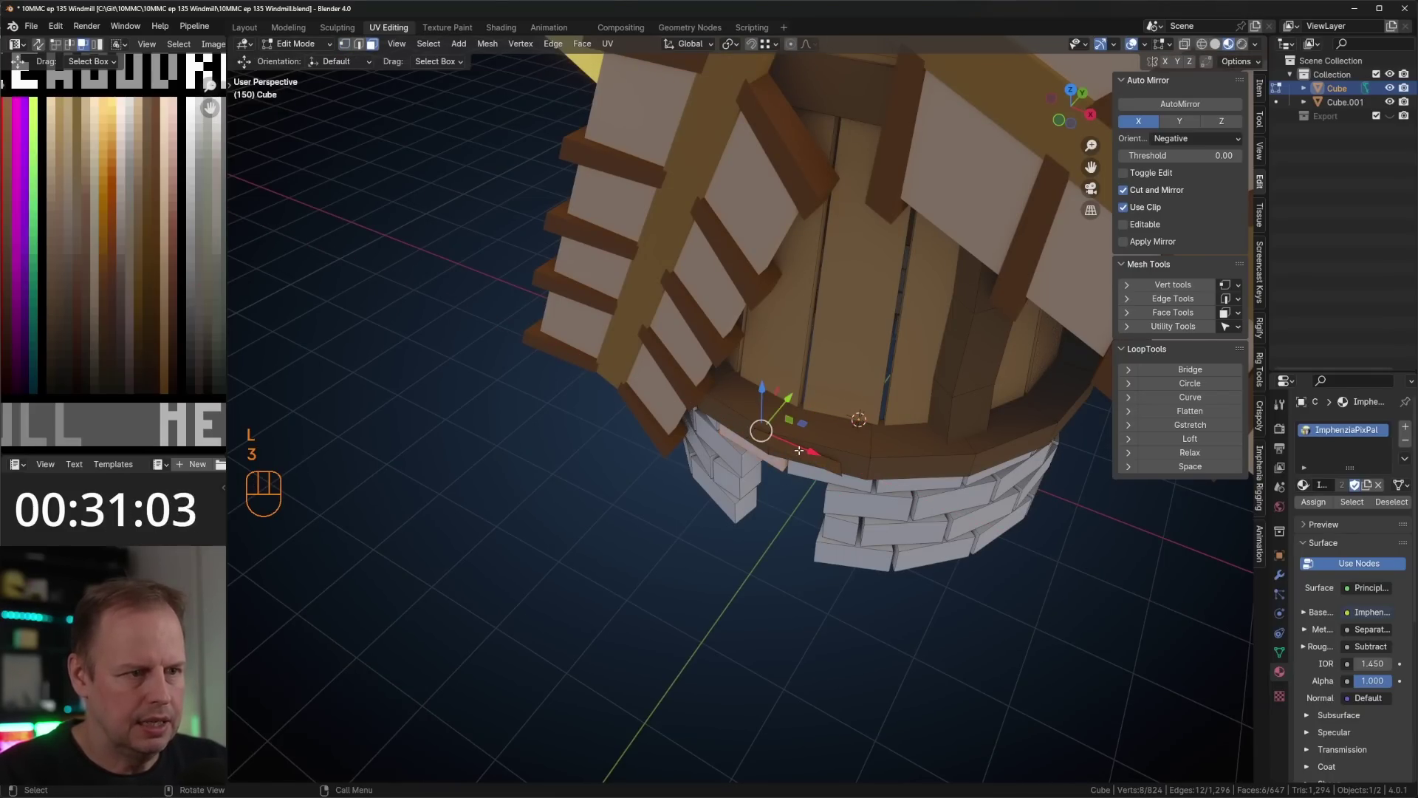
key("l")
key("KP_1")
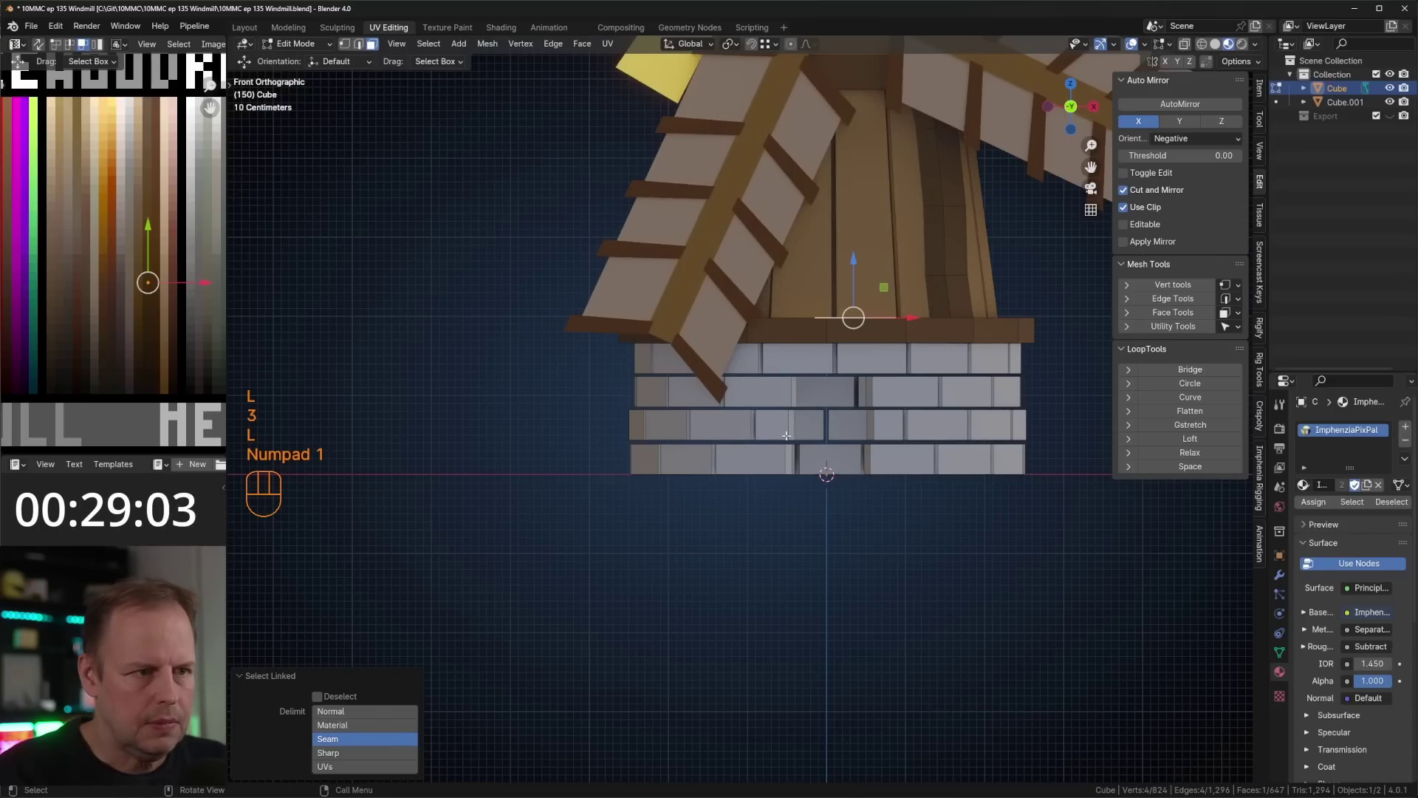
key("g")
key("e")
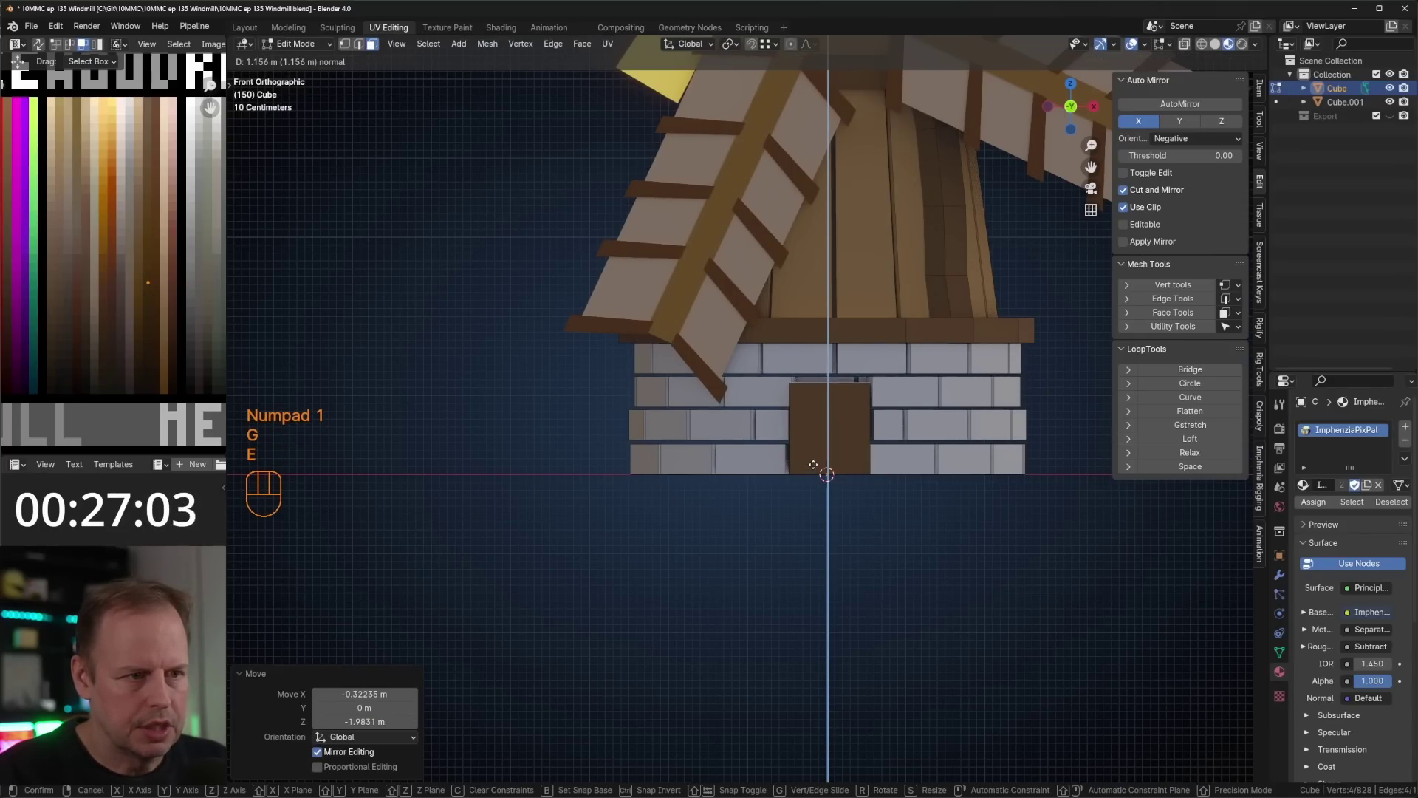
left_click(828, 443)
- Select the whole door slab and rescale its width along X
key("l")
middle_click_drag(857, 441, 726, 475)
key("s")
key("x")
left_click(833, 504)
key("2")
left_click(717, 472)
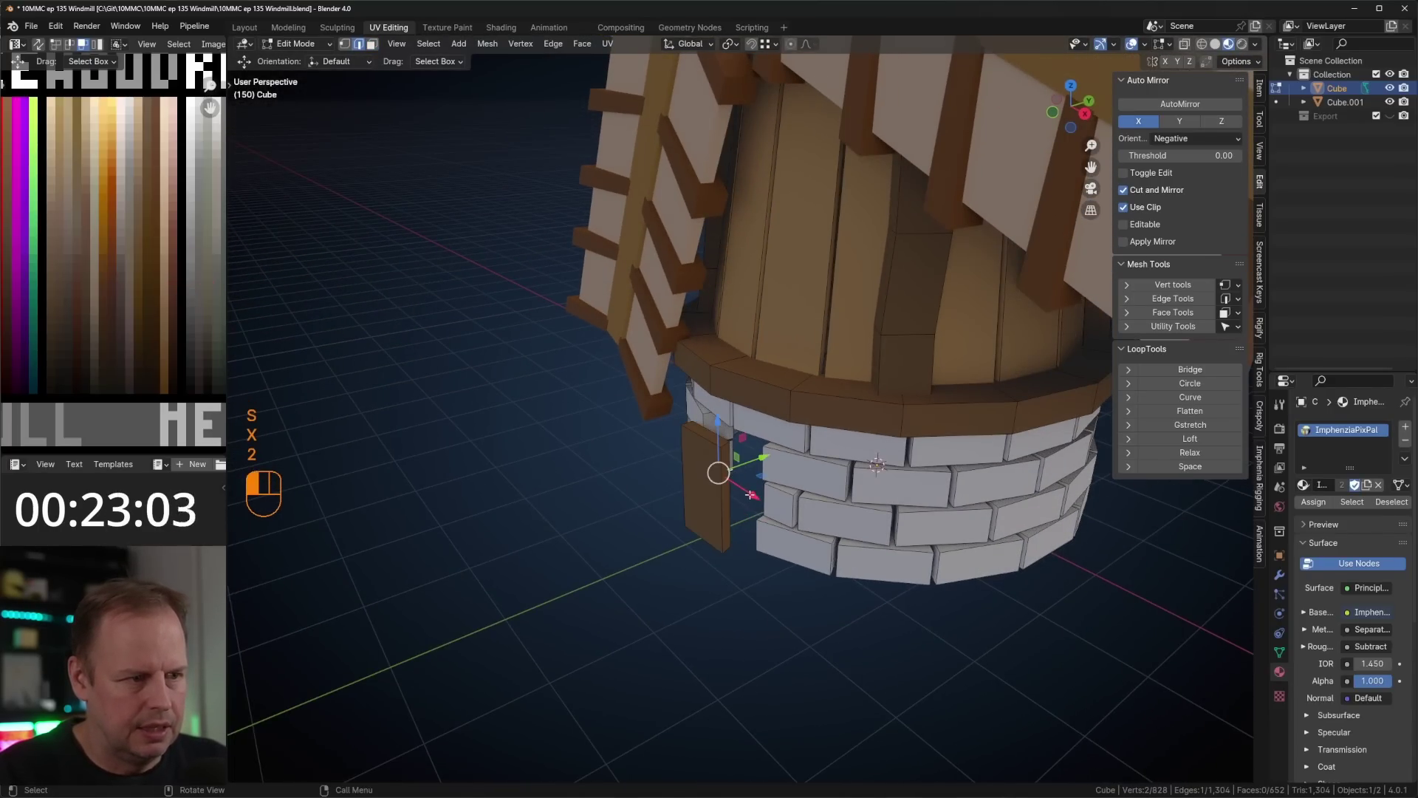
left_click_drag(751, 494, 780, 468)
key("ctrl+z")
- Select the whole door and move it about 0.32 m along Y into the opening of the stone base
left_click(725, 500)
key("l")
middle_click_drag(771, 450, 830, 433)
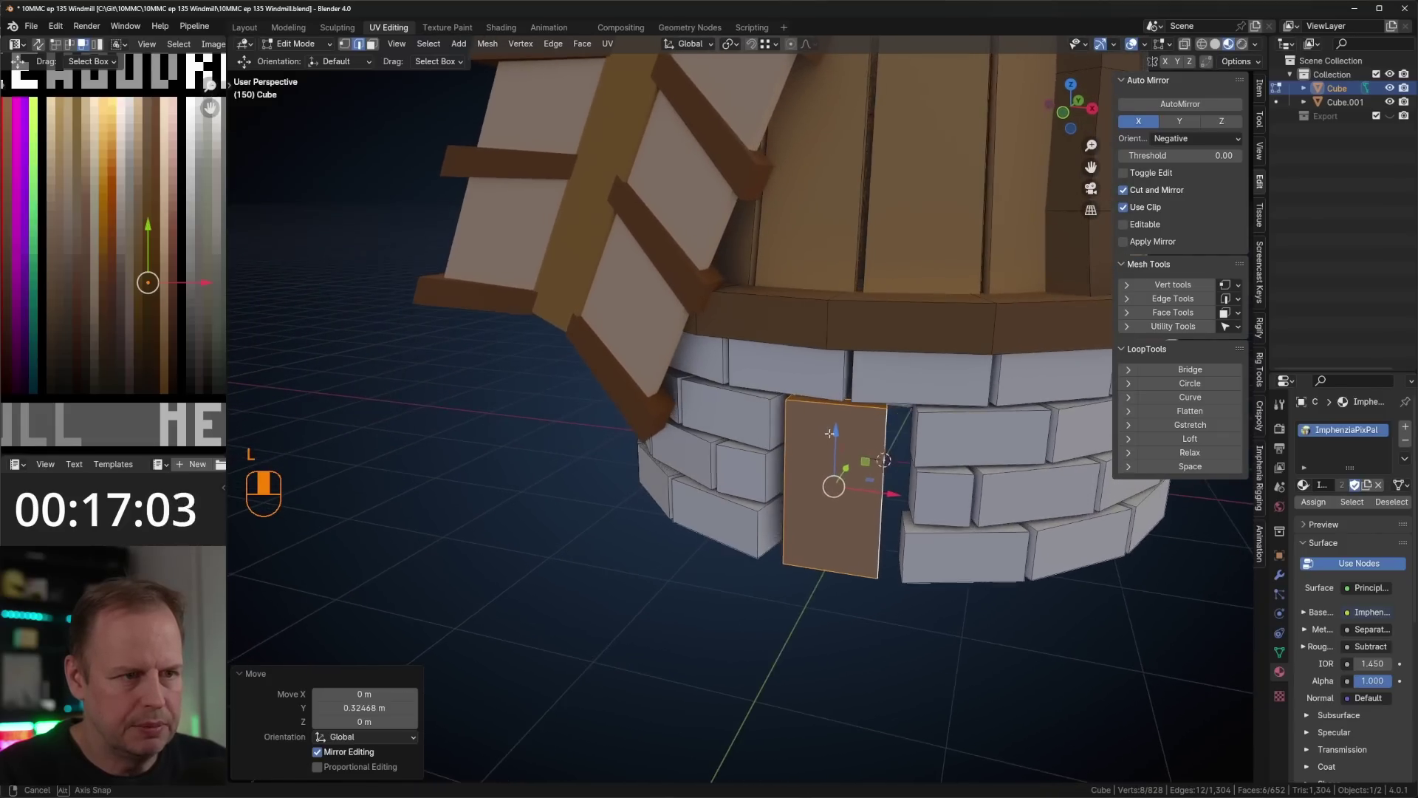
- Select the door's top face in face selection mode and lower it slightly beneath the bricks
left_click(842, 397)
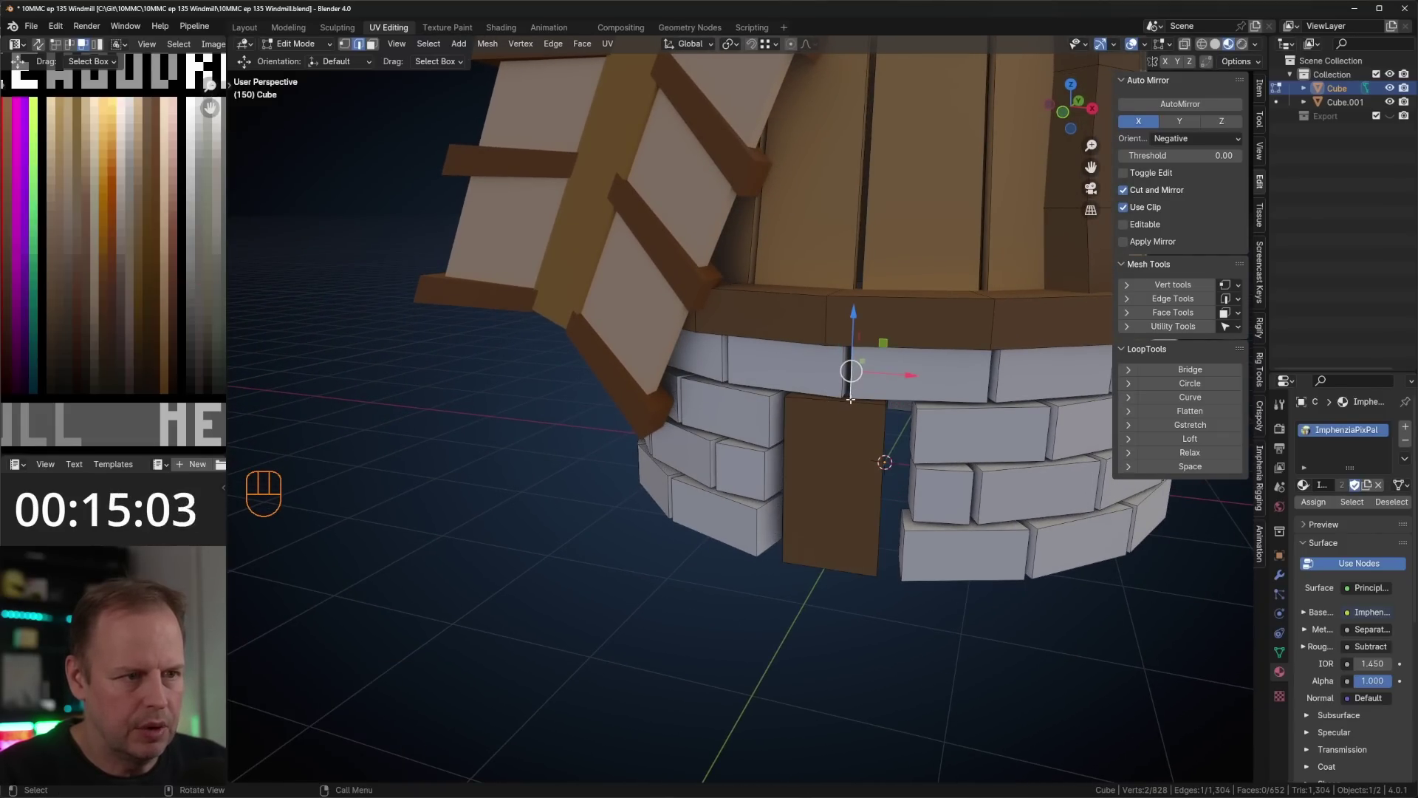
left_click(851, 399)
left_click(848, 398)
left_click(847, 401)
key("3")
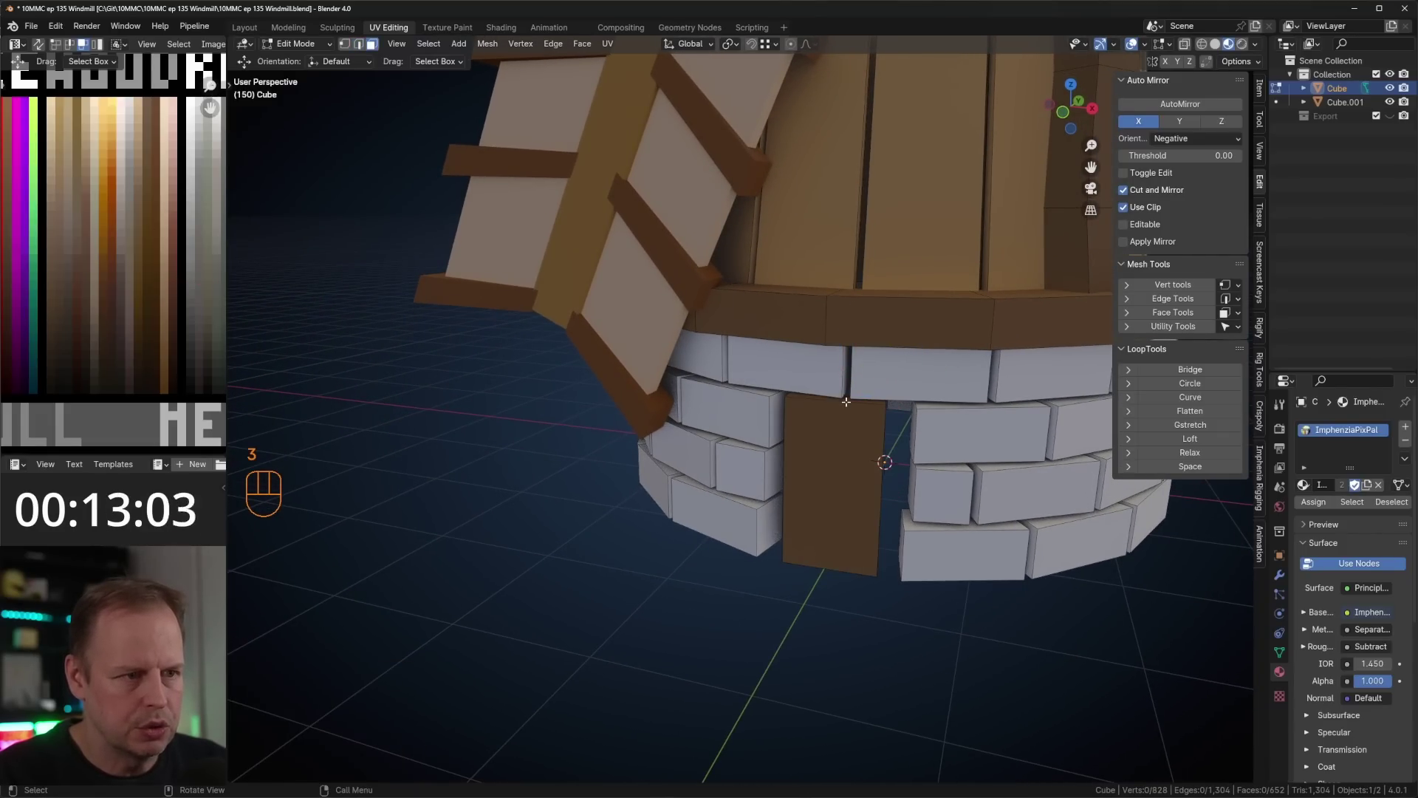
left_click(847, 401)
left_click(849, 397)
left_click_drag(838, 369, 837, 379)
- Duplicate the door's left side face in place and extrude the copy about 0.17 m outward as a frame post
middle_click_drag(788, 464, 872, 455)
left_click(871, 456)
key("shift+d")
right_click(895, 458)
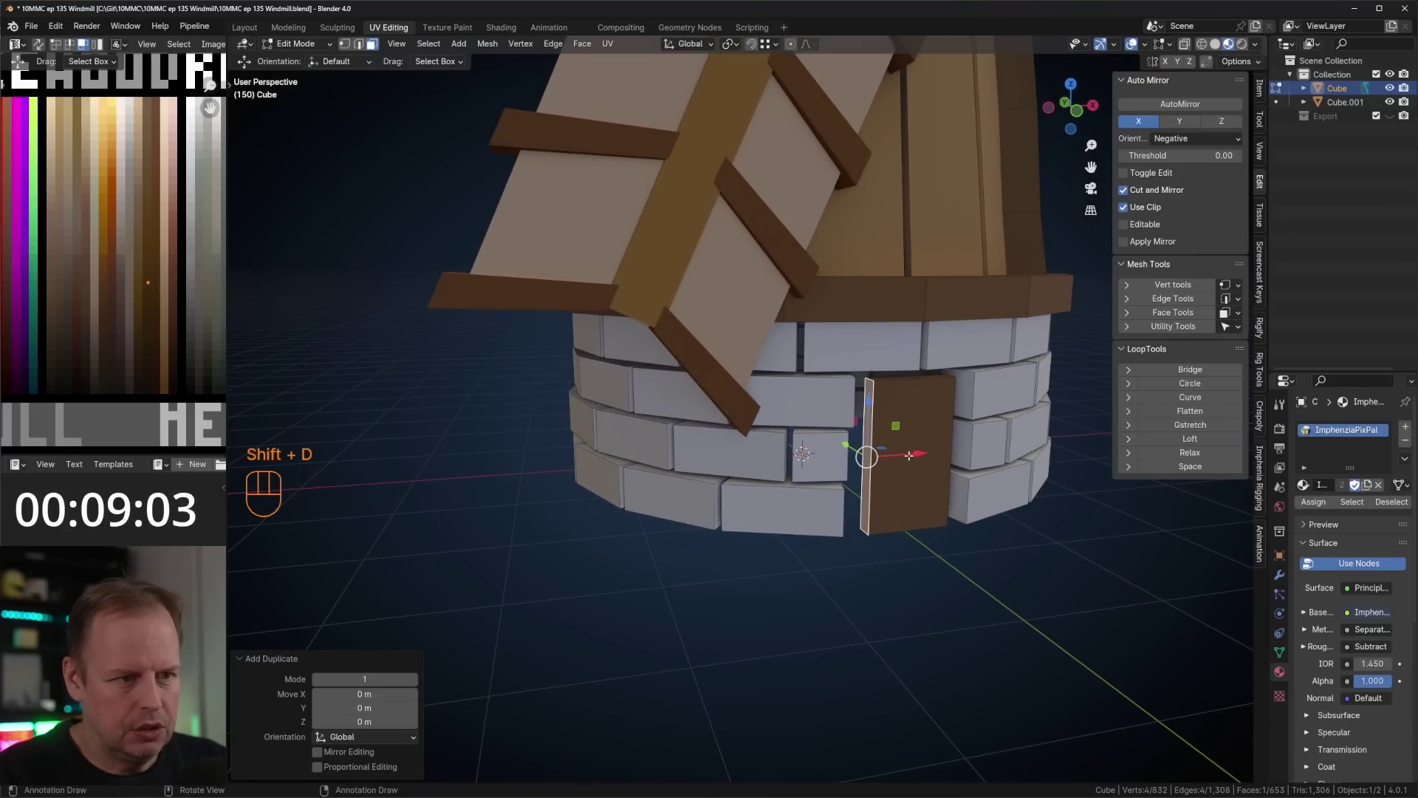
key("e")
left_click(857, 448)
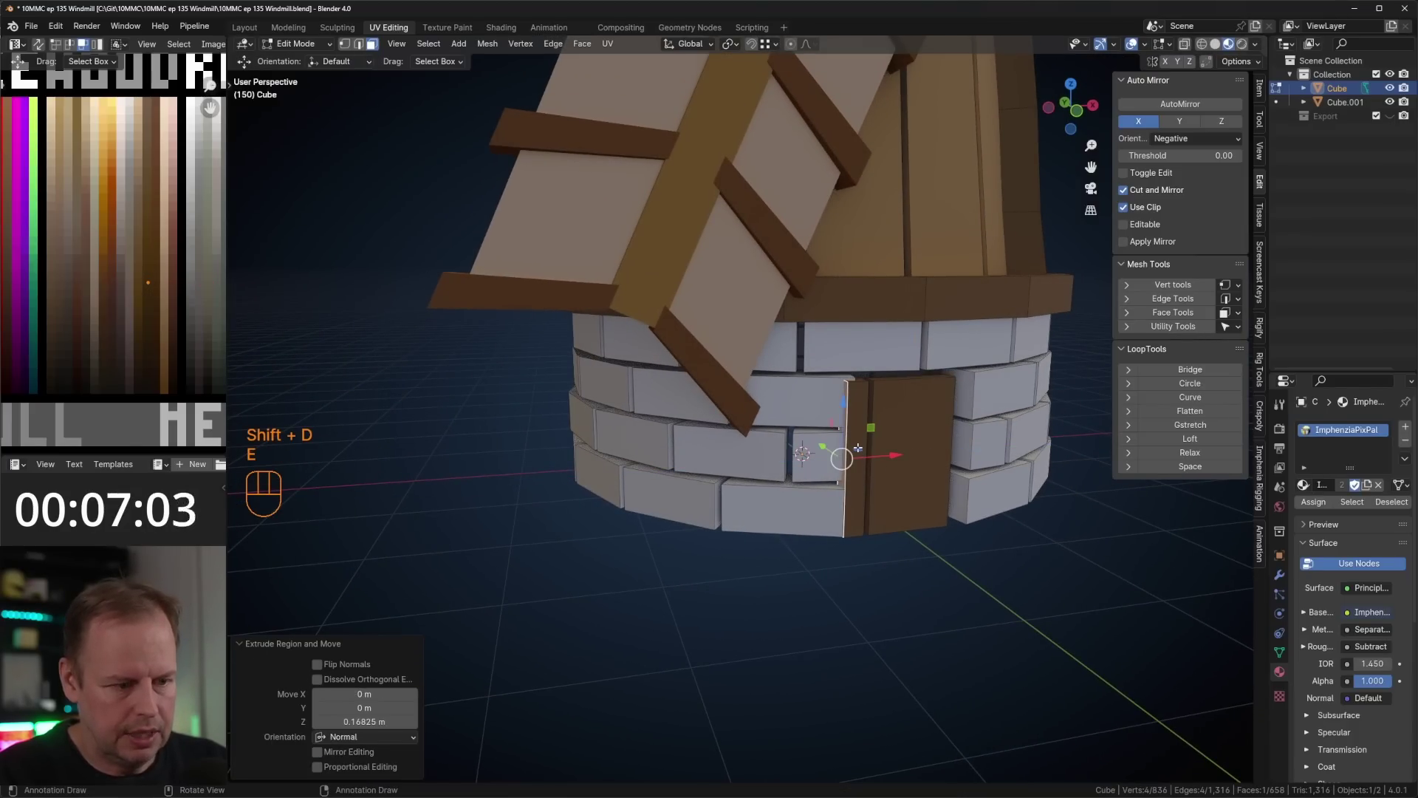
- Duplicate the whole frame post and move the copy along X to the opposite side of the door
key("l")
middle_click_drag(903, 438, 867, 450)
key("shift+d")
right_click(867, 450)
left_click_drag(866, 481, 943, 484)
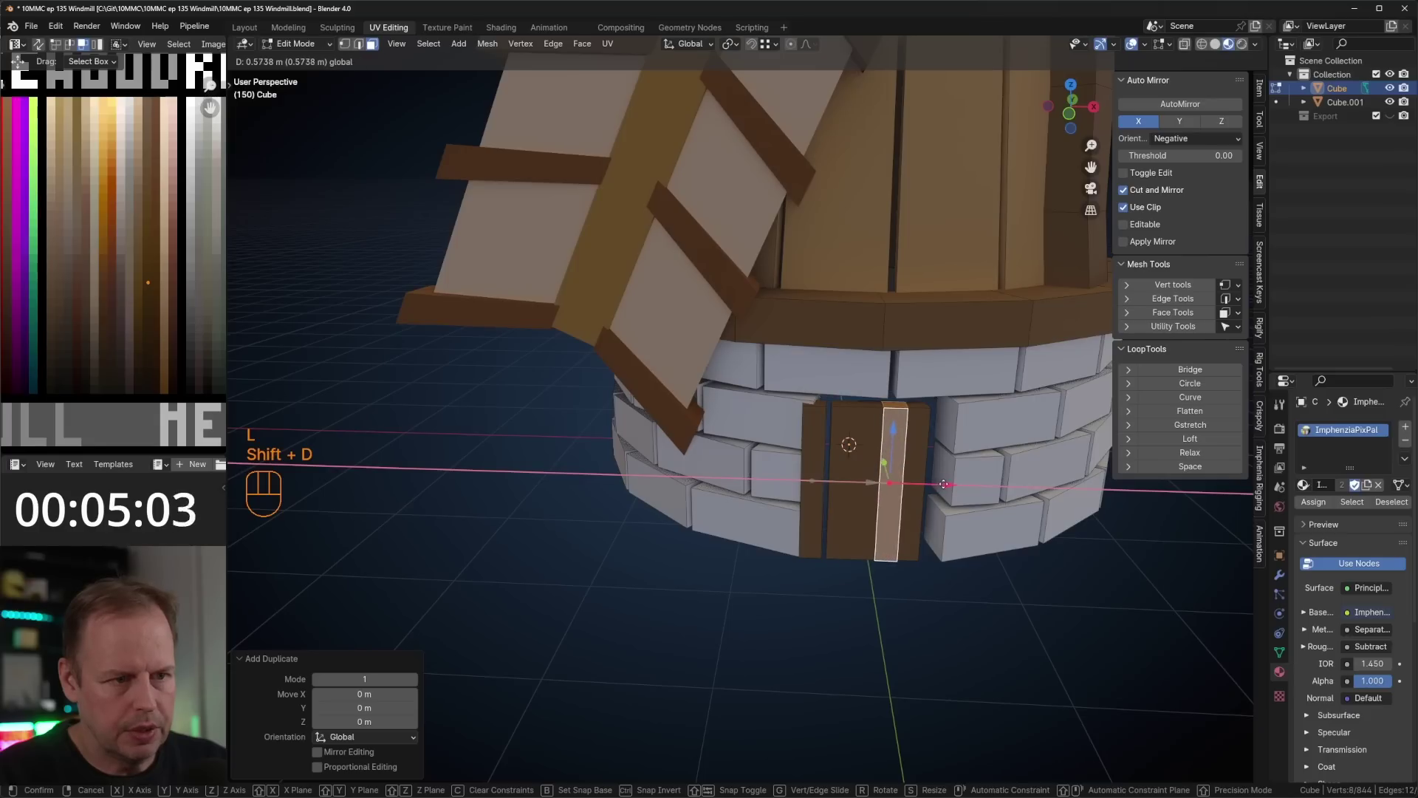
left_click(986, 478)
- Duplicate the second post's top face, extrude it slightly upward as a lintel piece, and return to object mode
left_click(944, 406)
key("shift+d")
right_click(959, 407)
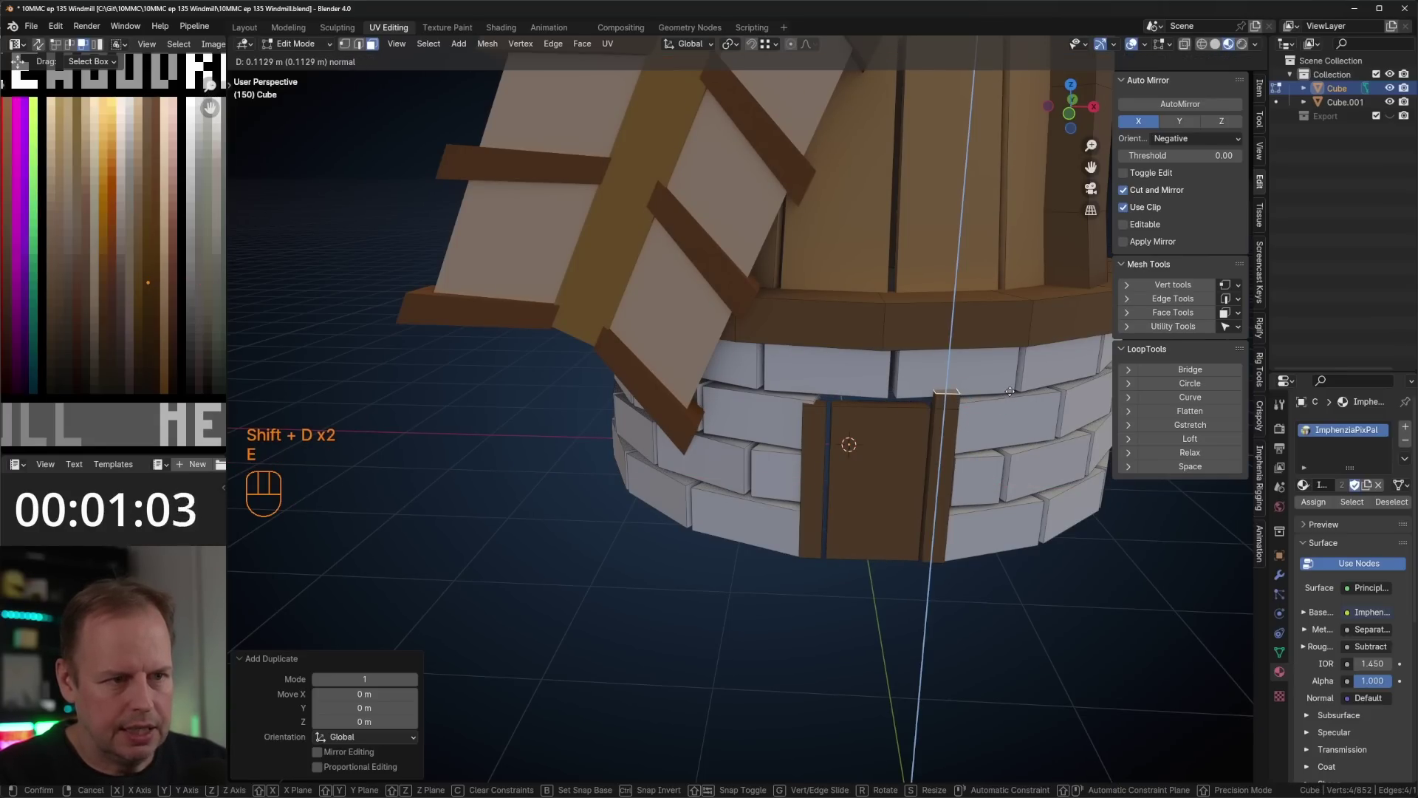
key("e")
left_click_drag(987, 404, 862, 401)
scroll(1063, 524, "down", 6)
key("Tab")
left_click(1041, 488)
- Select the windmill body and rename the object WindmillOrg
middle_click_drag(1043, 493, 910, 489)
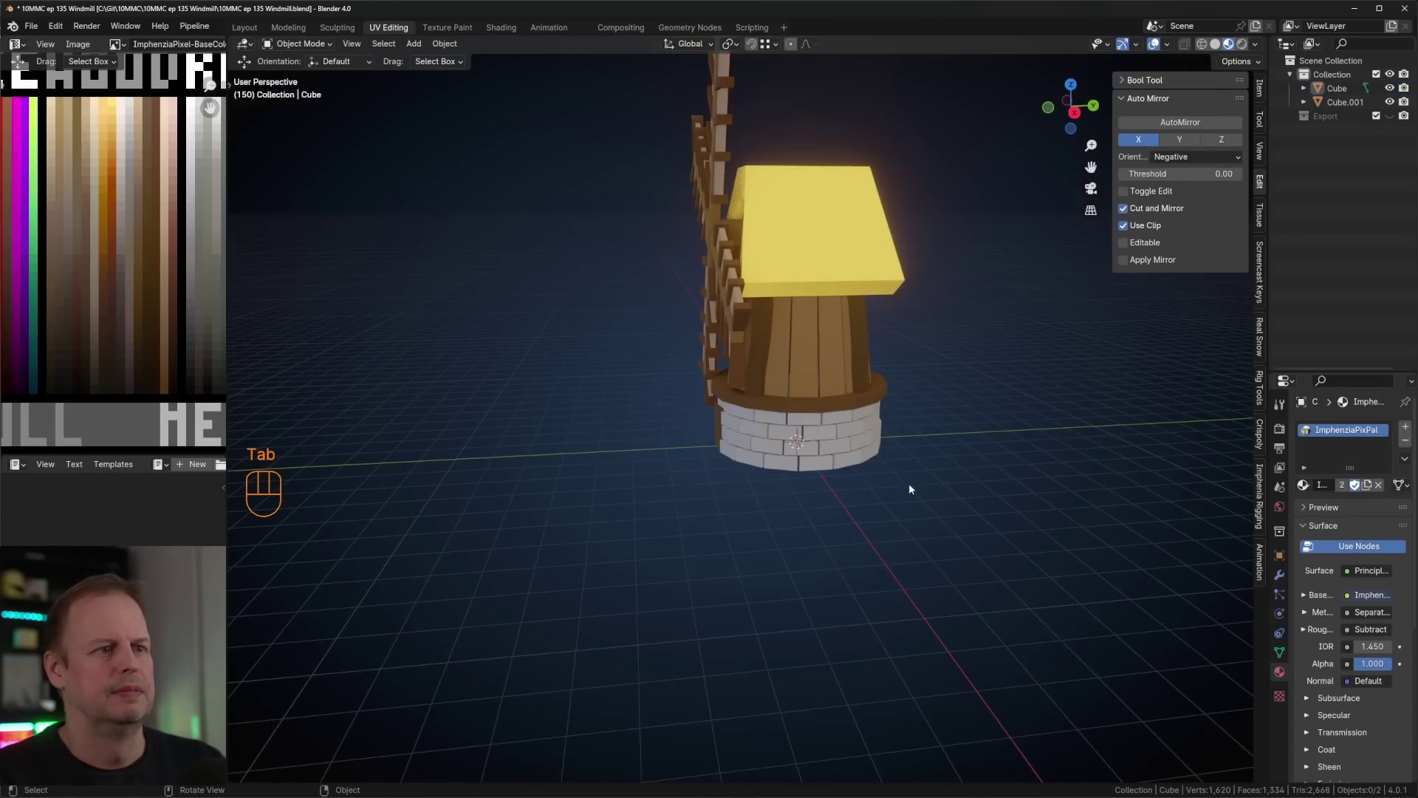
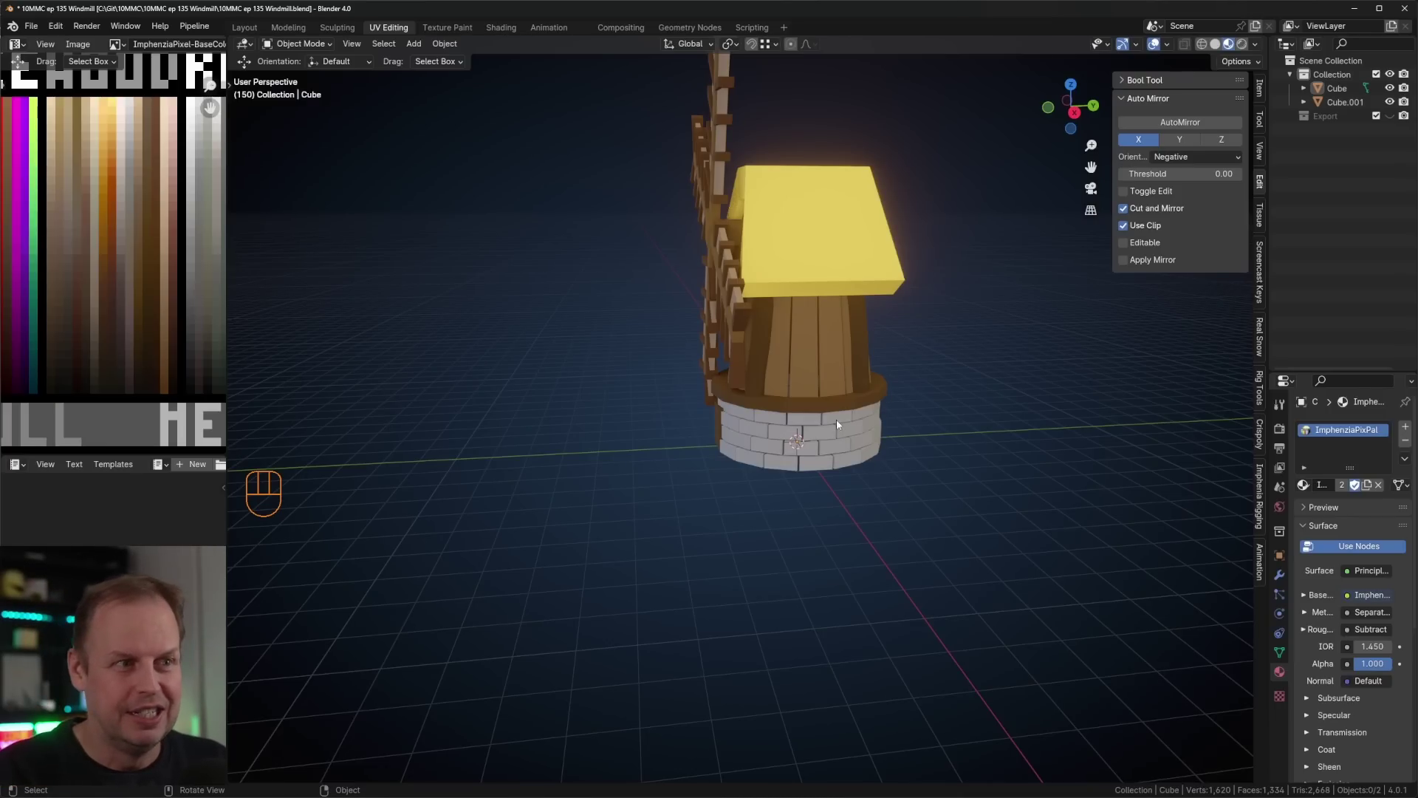
middle_click_drag(836, 419, 843, 303)
key("Tab")
key("Tab")
left_click(821, 282)
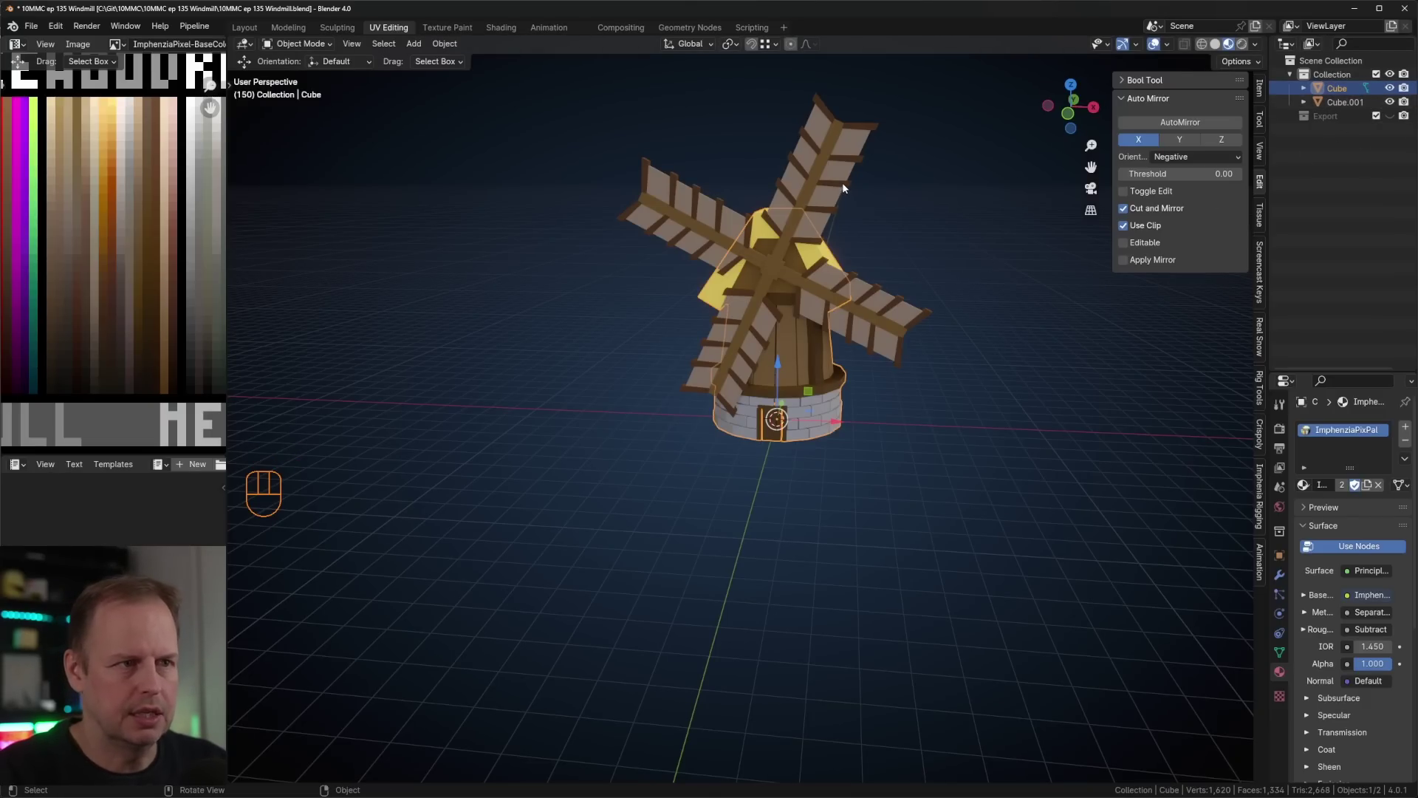
middle_click_drag(844, 187, 851, 308)
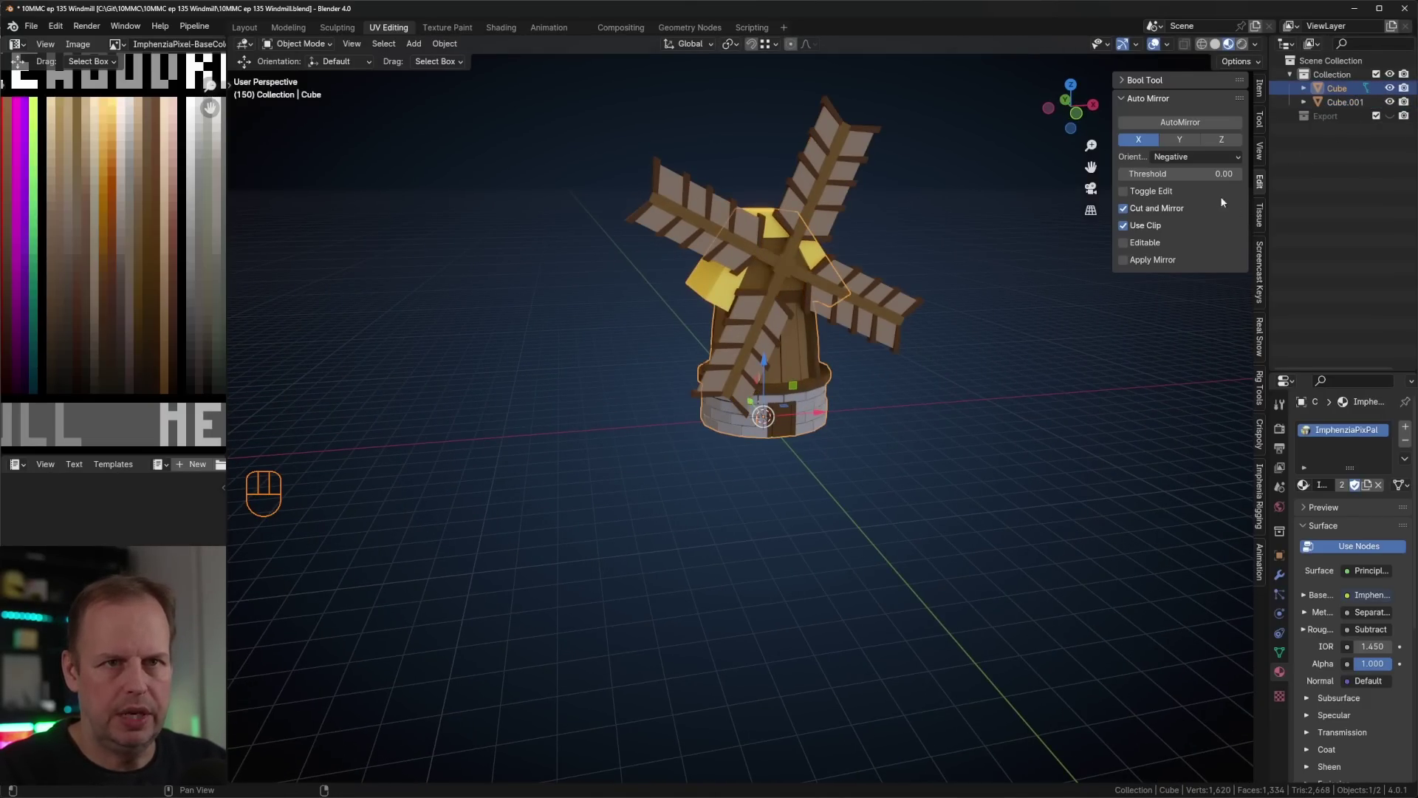
key("F2")
type("Wind")
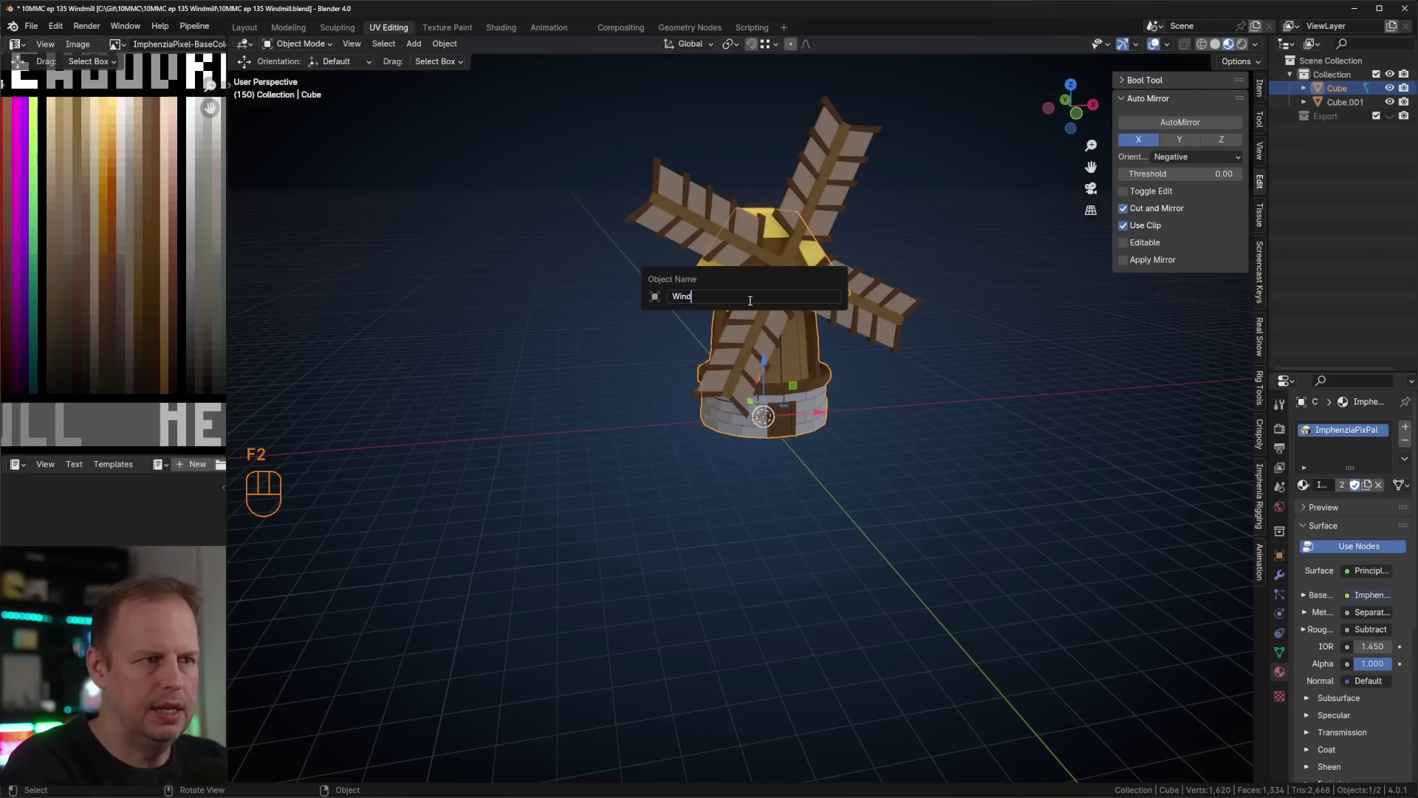
type("millOrg")
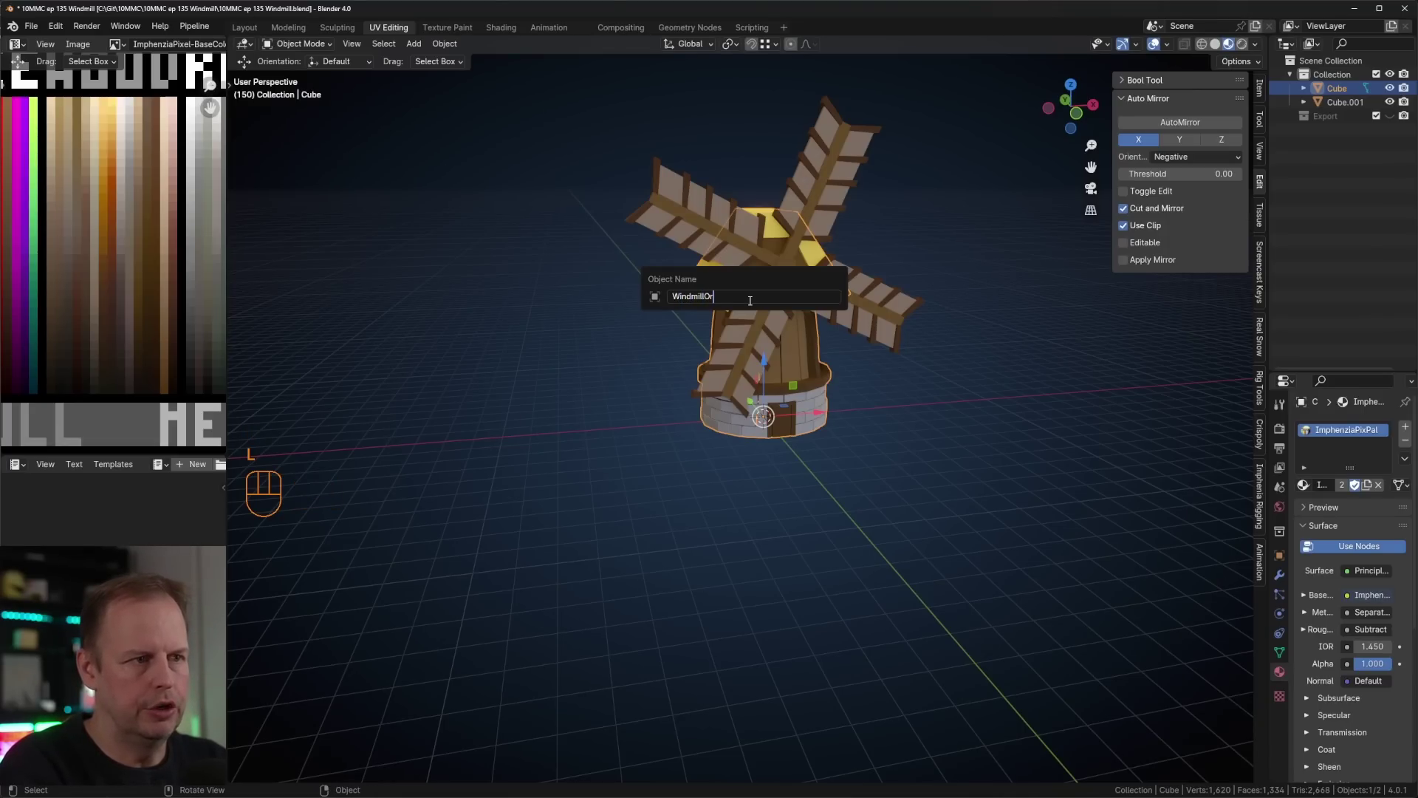
key("Return")
- Rename the sails object WindmillWingsOrg and save the file
left_click(1345, 88)
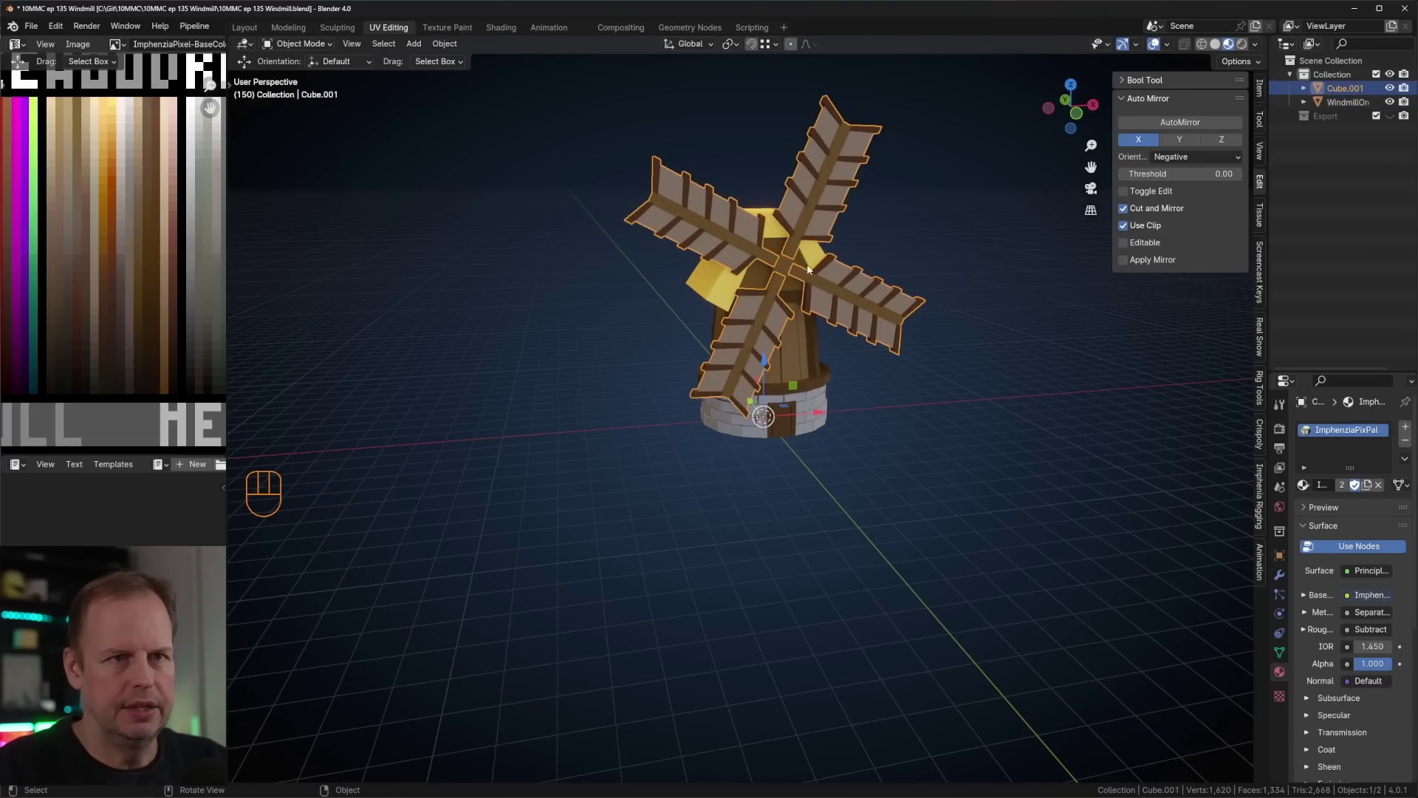
key("F2")
type("Windmill")
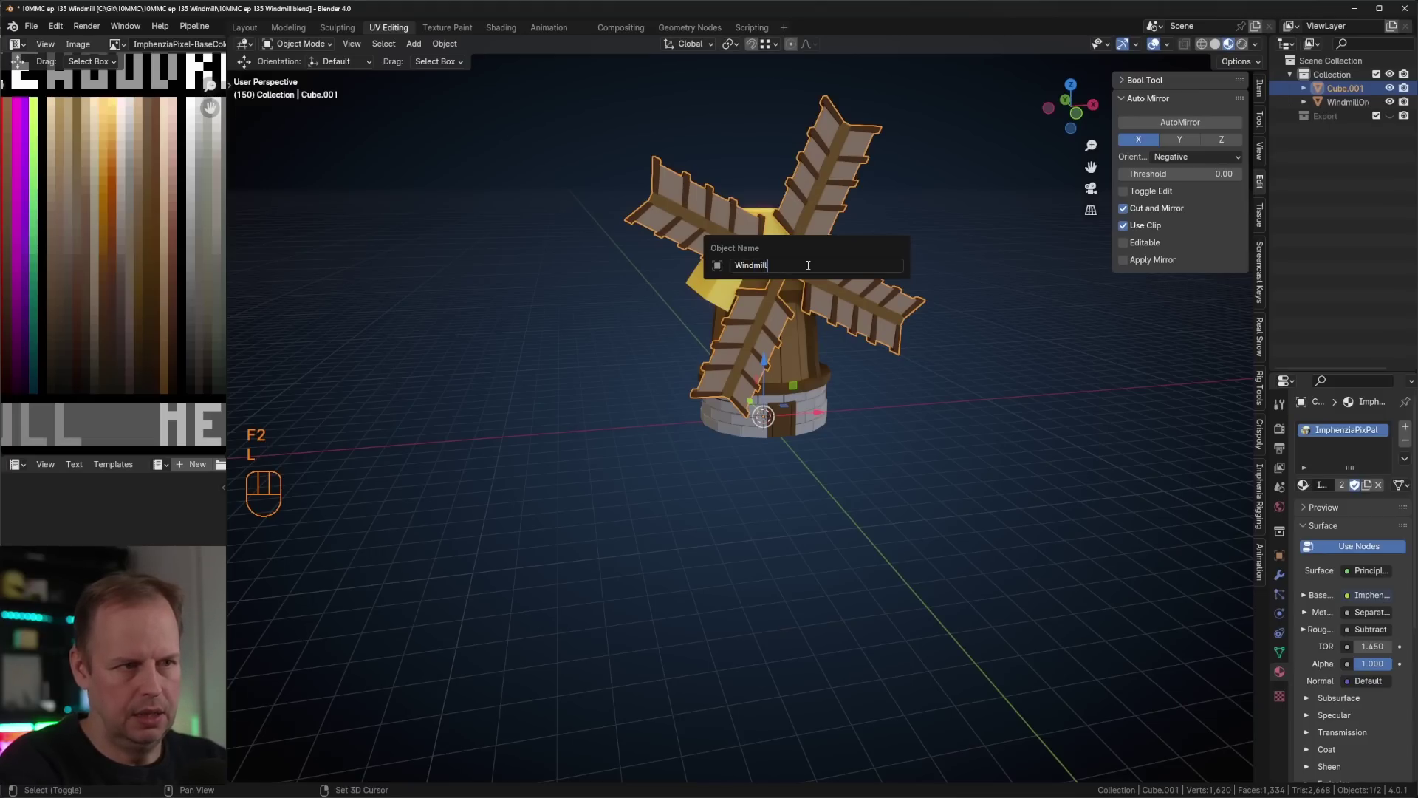
type("WingsOrg")
key("Return")
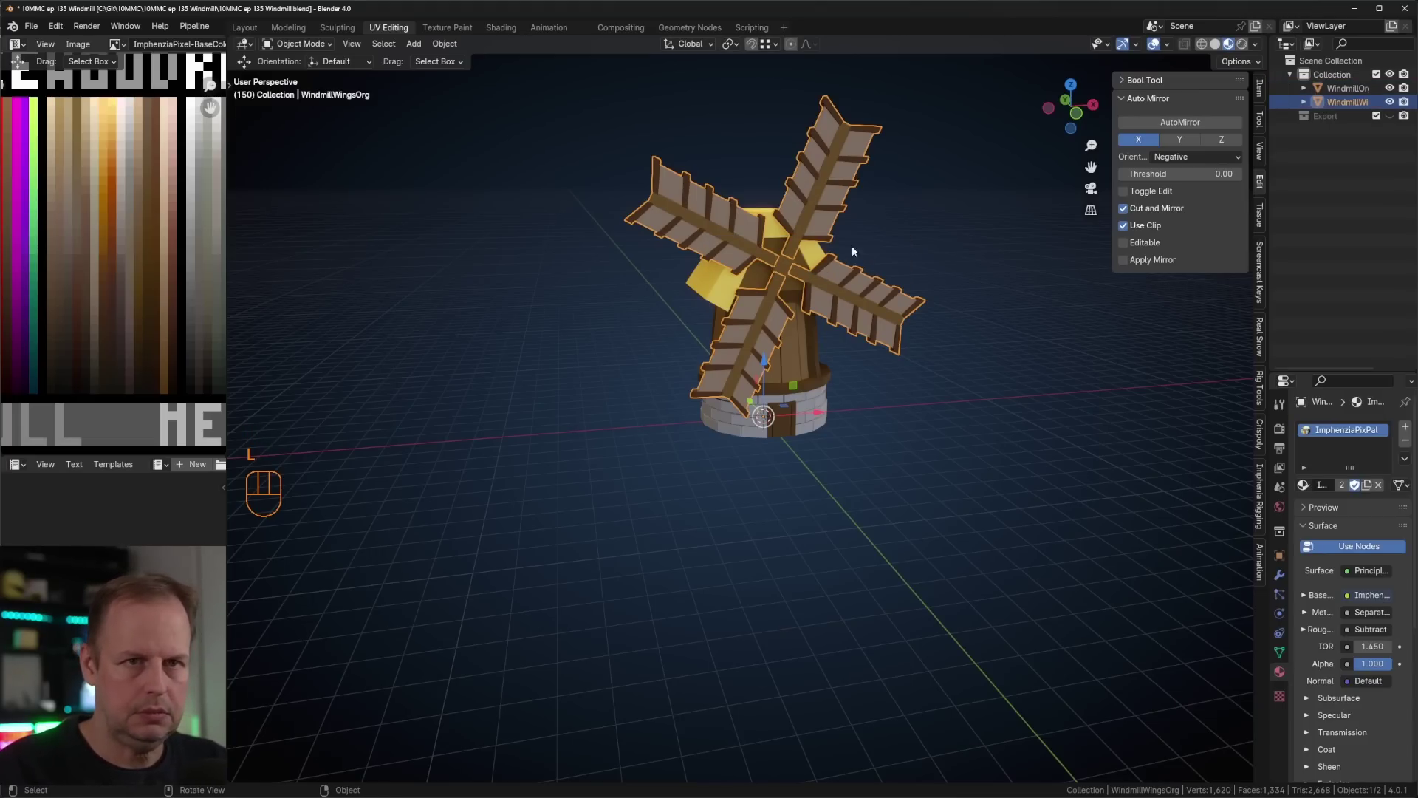
left_click(867, 459)
key("ctrl+s")
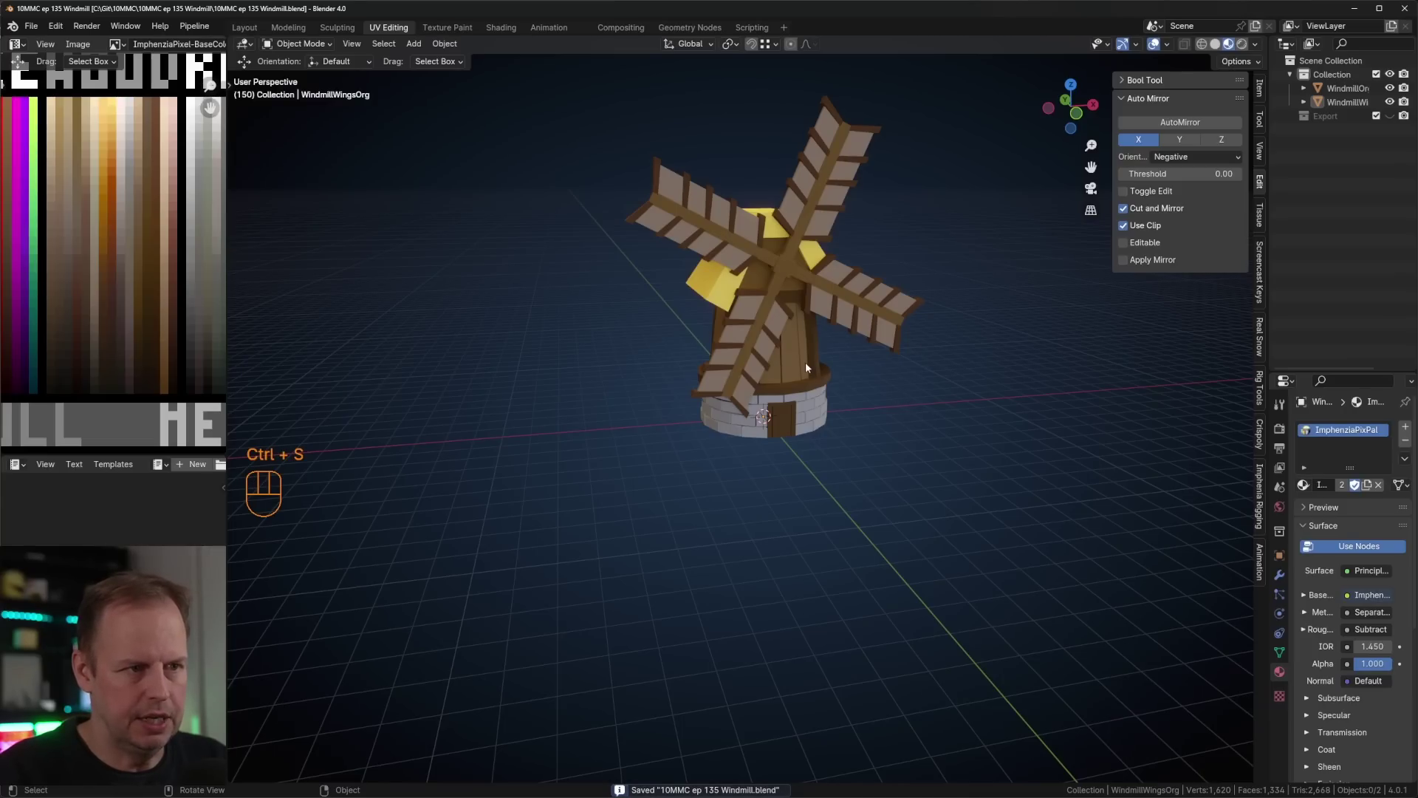
- Duplicate the windmill body and the sails in place
left_click(806, 367)
key("shift+d")
right_click(902, 391)
left_click(825, 178)
key("shift+d")
right_click(836, 179)
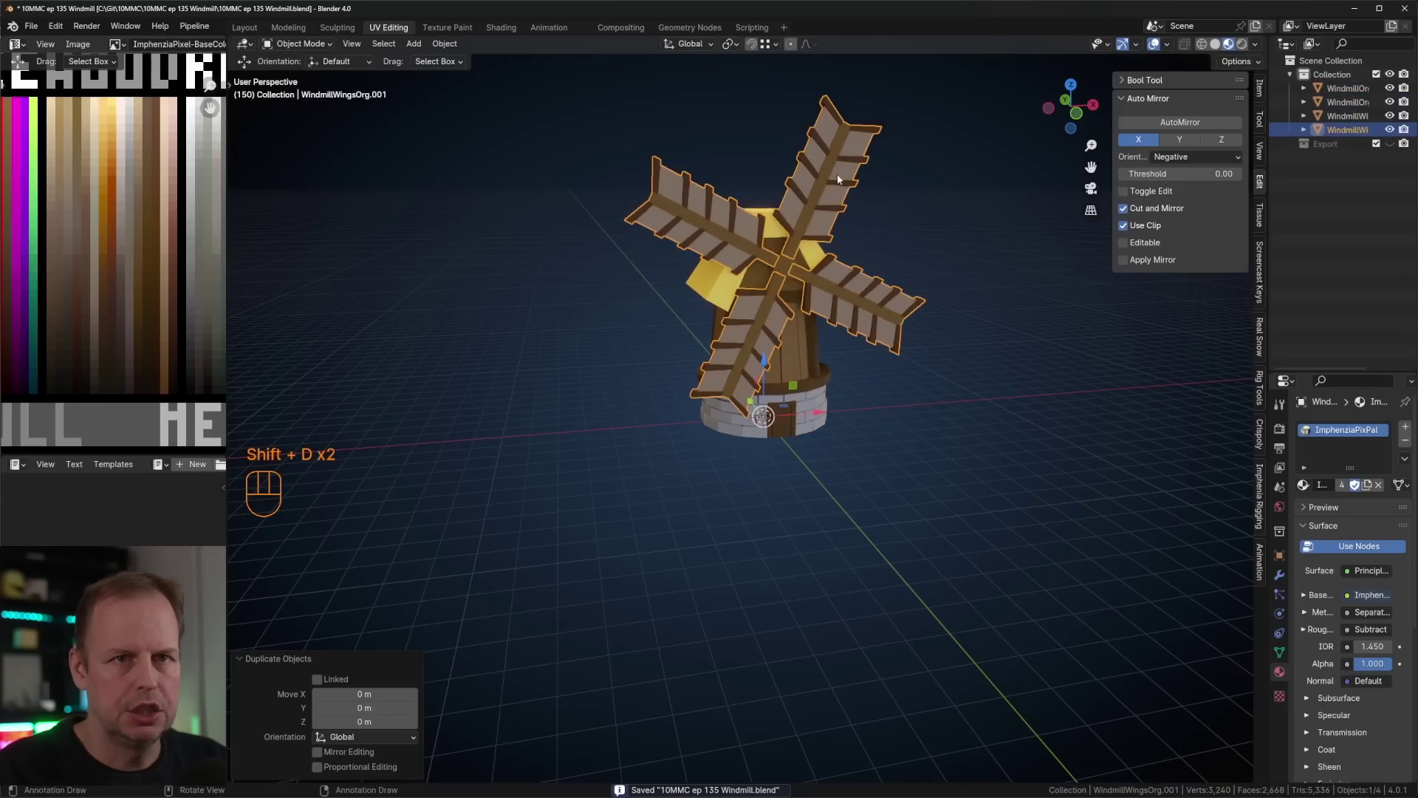
- Widen the object list and hide the originals WindmillOrg and WindmillWingsOrg
left_click_drag(1268, 129, 1222, 129)
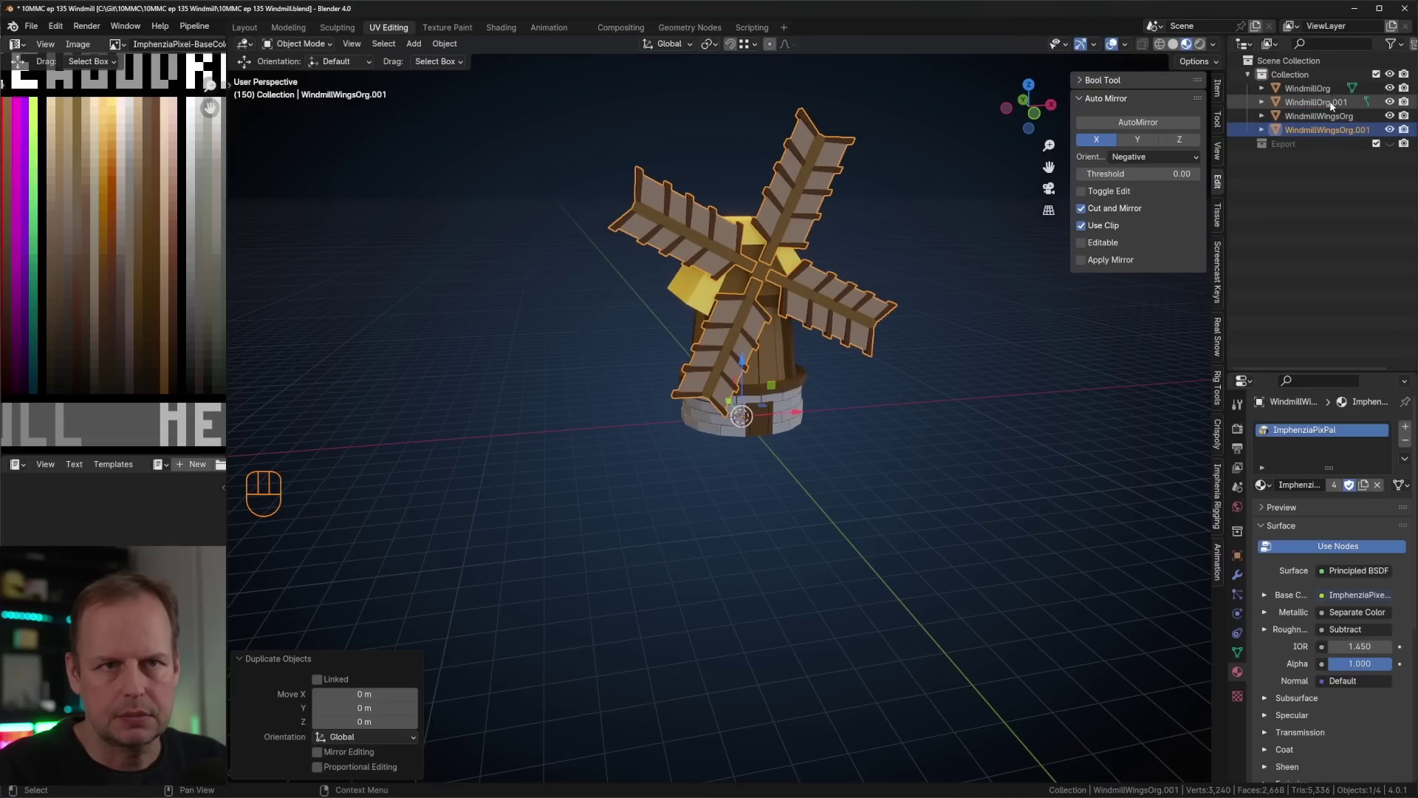
left_click(1328, 91)
left_click(1346, 117, "ctrl")
left_click(1388, 116)
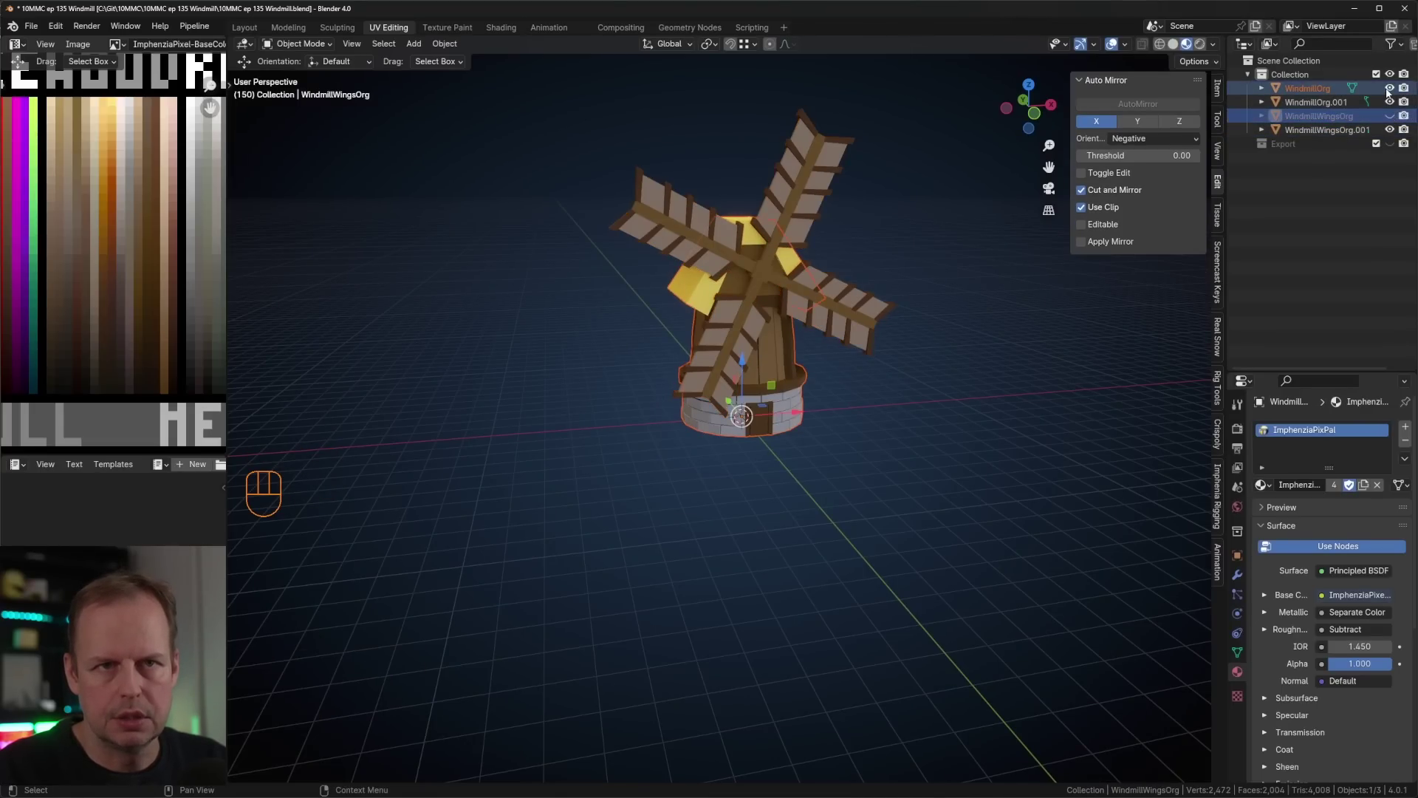
left_click(1389, 89)
- Examine the duplicated windmill's door, stone base, roof and sails from close up and from a distance
scroll(754, 286, "up", 2)
middle_click_drag(753, 287, 712, 299)
scroll(787, 232, "up", 2)
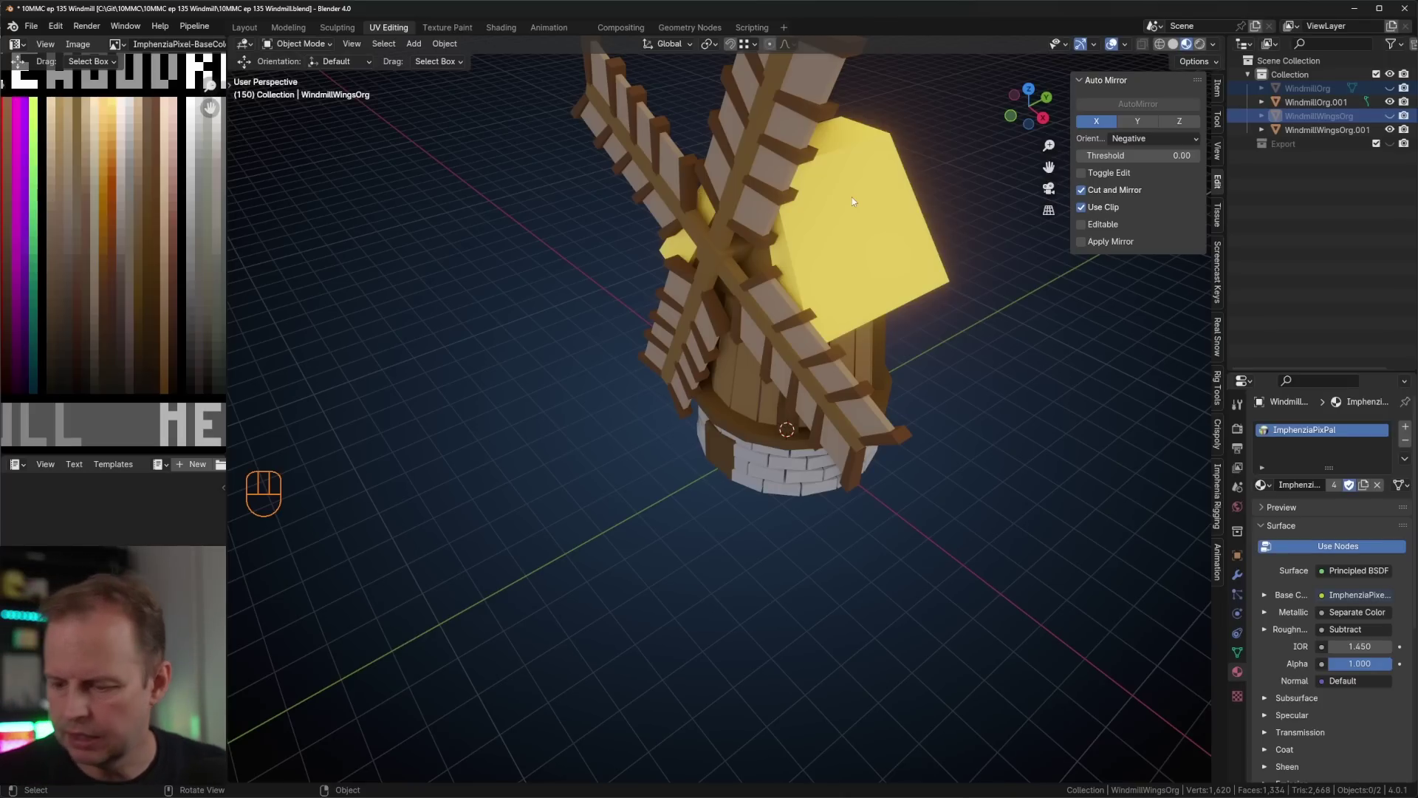
scroll(769, 191, "down", 5)
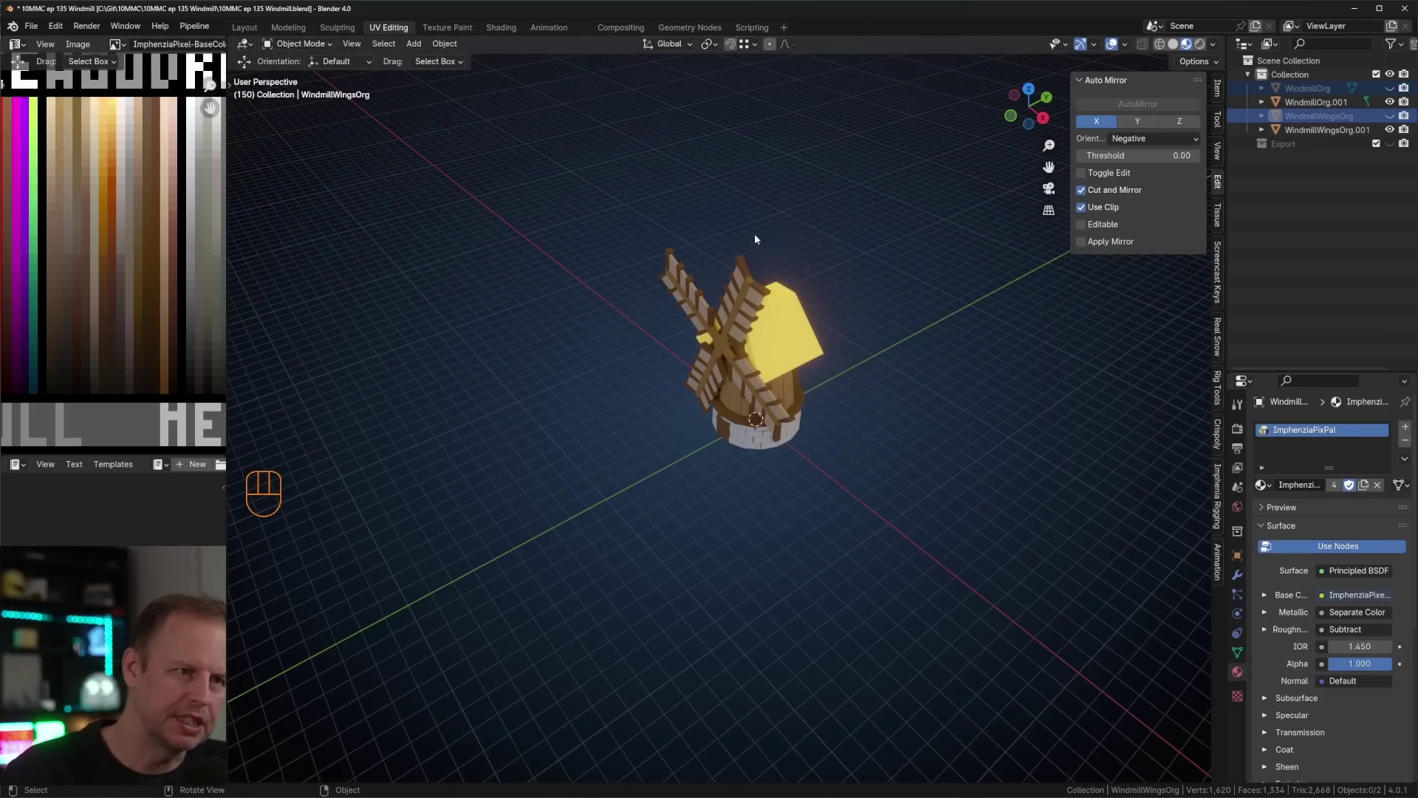
scroll(755, 233, "up", 6)
left_click(837, 429)
scroll(840, 421, "up", 4)
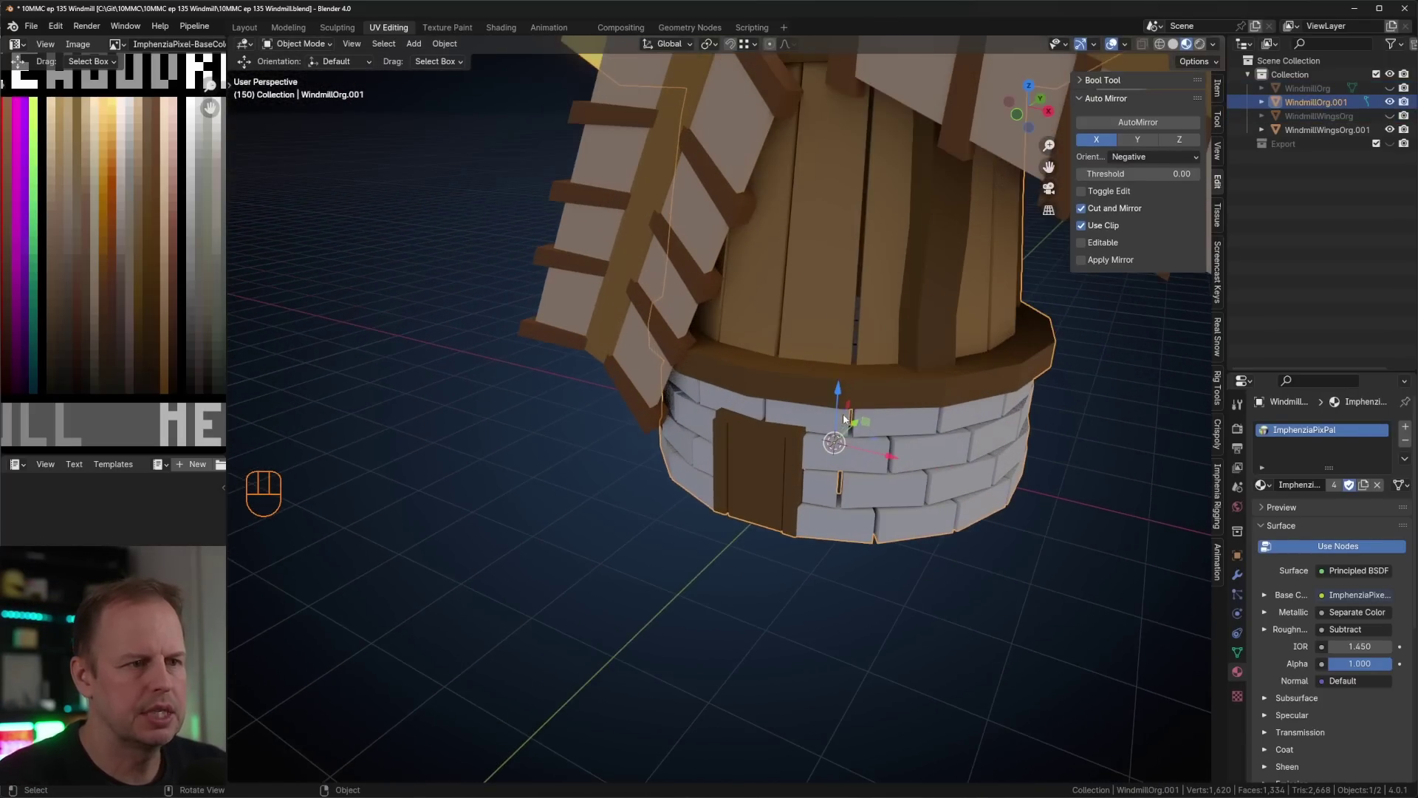
scroll(844, 413, "down", 4)
middle_click_drag(843, 413, 883, 331)
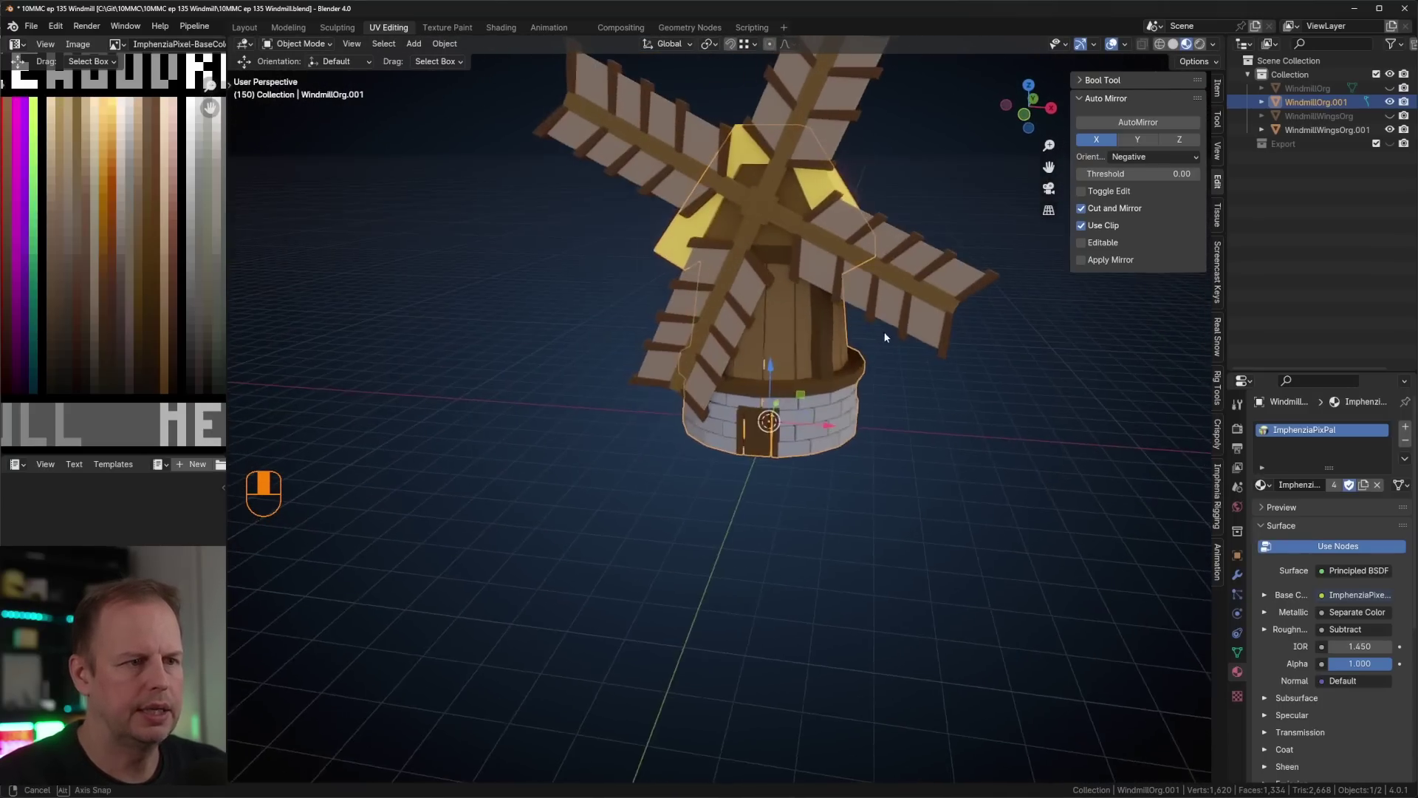
scroll(903, 308, "down", 4)
left_click(914, 409)
scroll(914, 409, "down", 4)
mouse_move(915, 409)
middle_mouse_down()
mouse_move(834, 392)
mouse_move(920, 418)
middle_mouse_up()
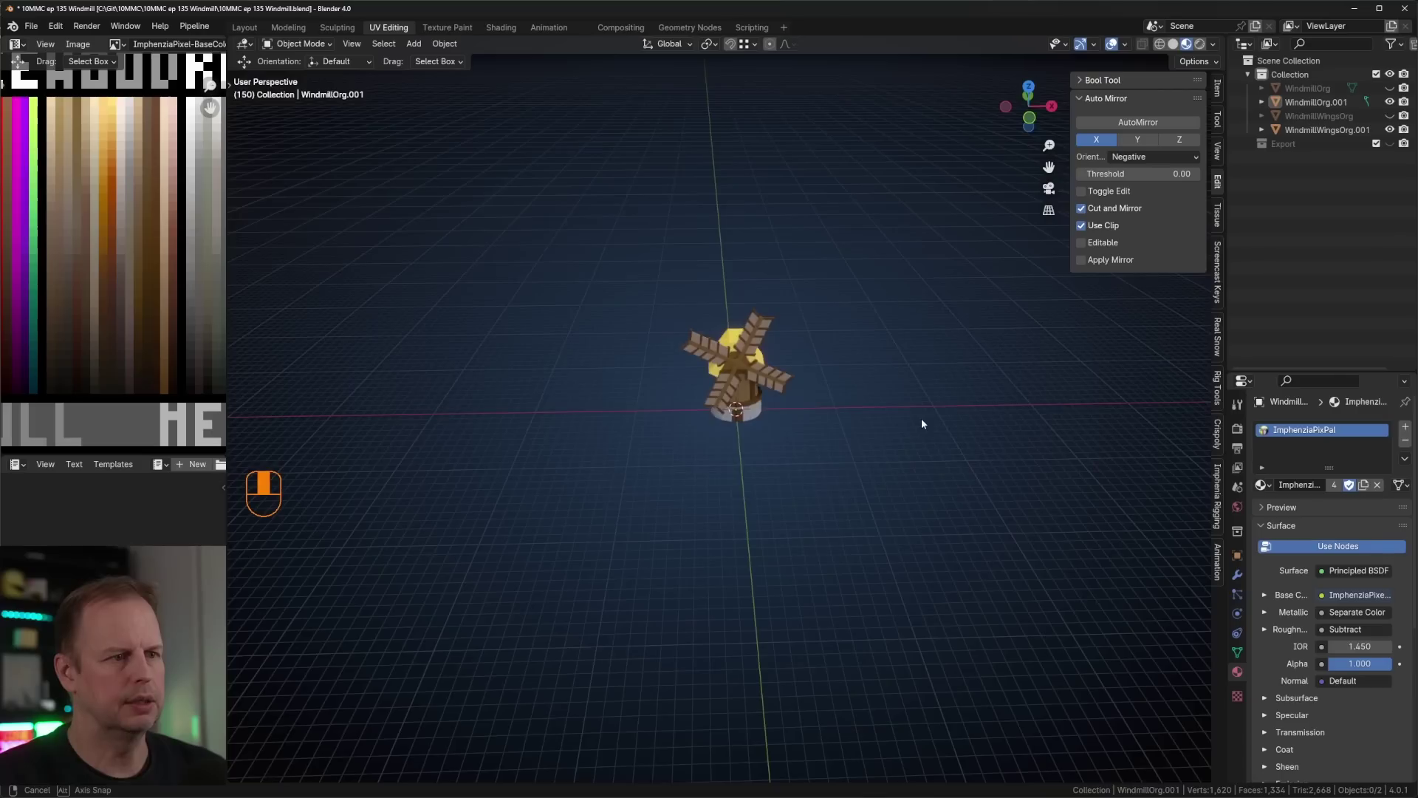
scroll(841, 413, "up", 4)
key("Tab")
key("a")
key("Tab")
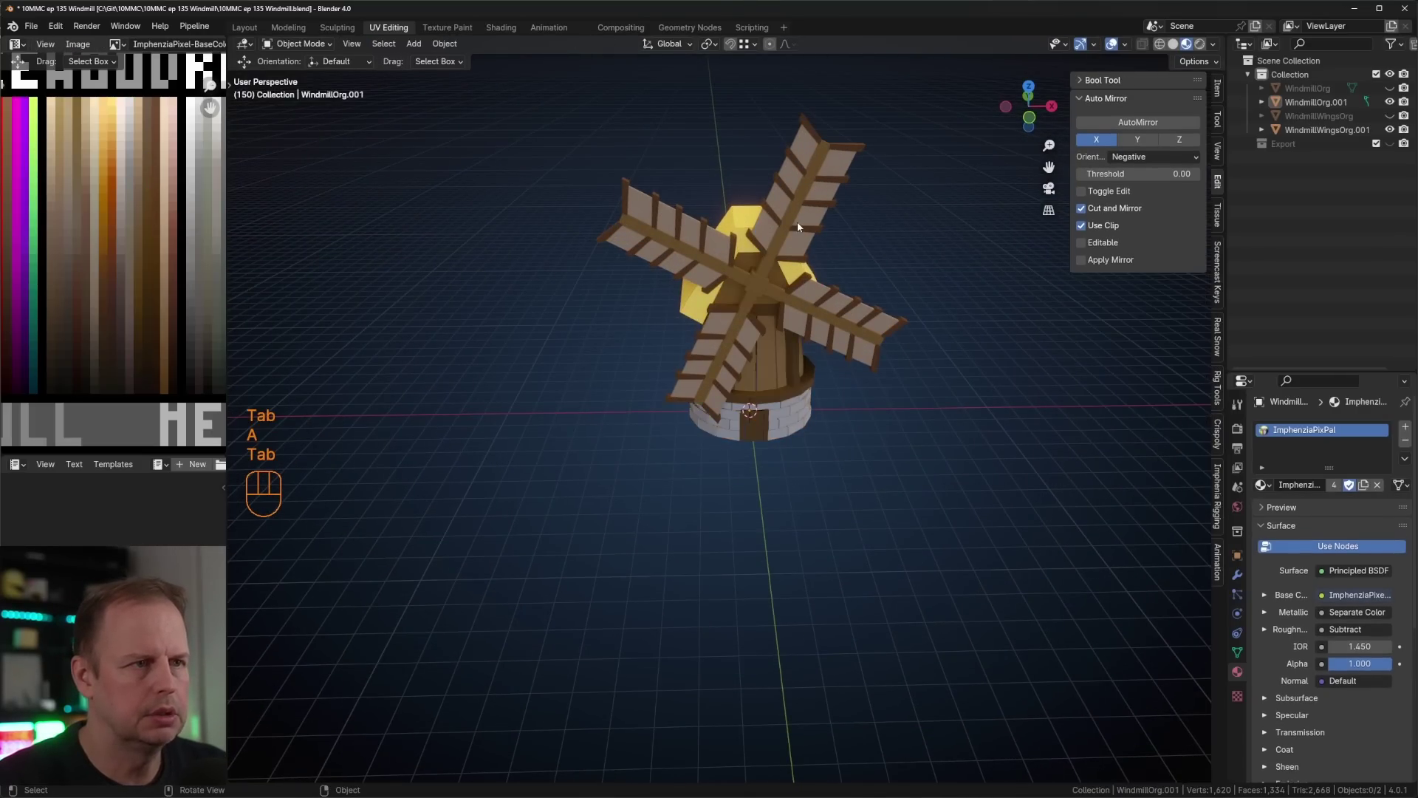
- Select the whole mesh of the duplicated windmill body and sails in Edit Mode and show the viewport statistics
left_click(796, 222, "shift")
key("Tab")
key("a")
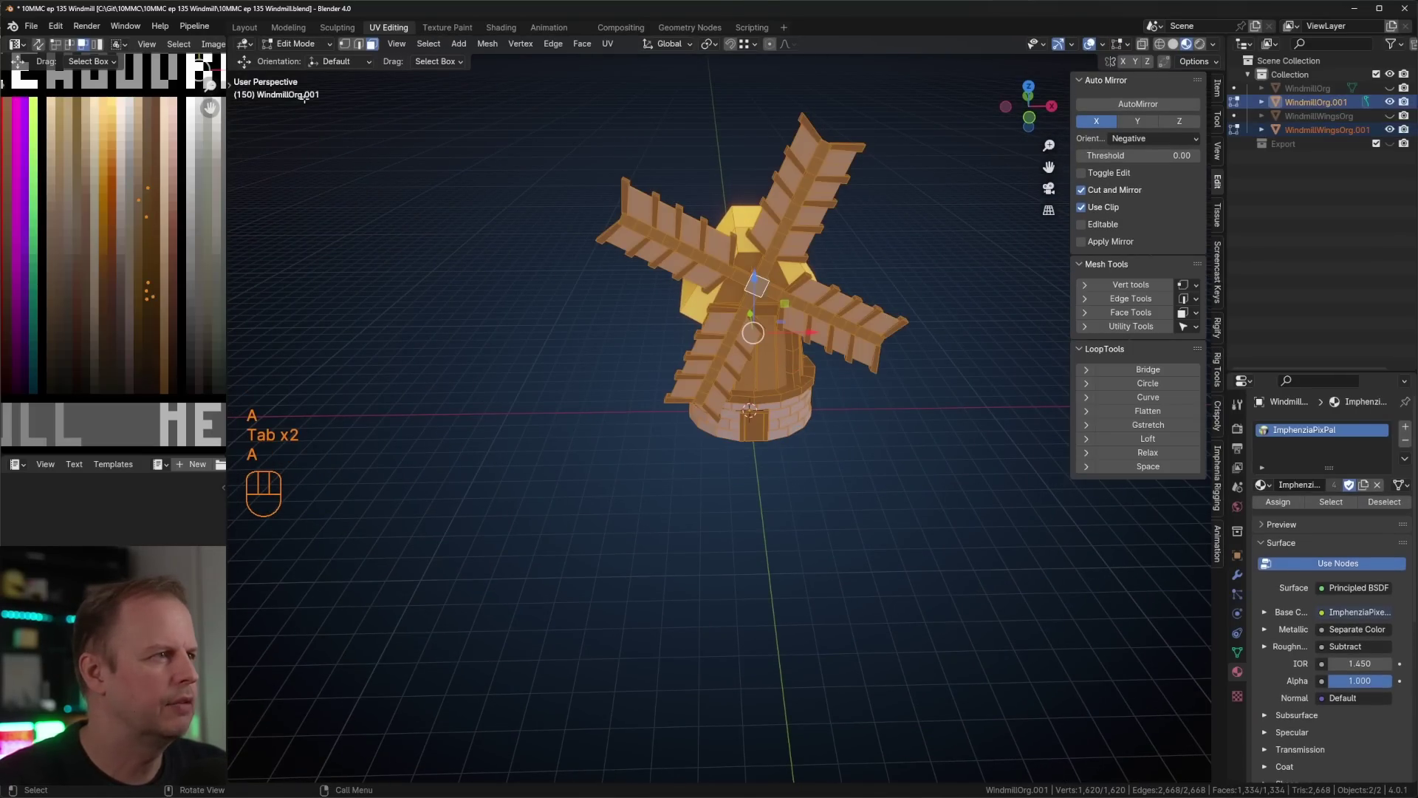
left_click(1105, 42)
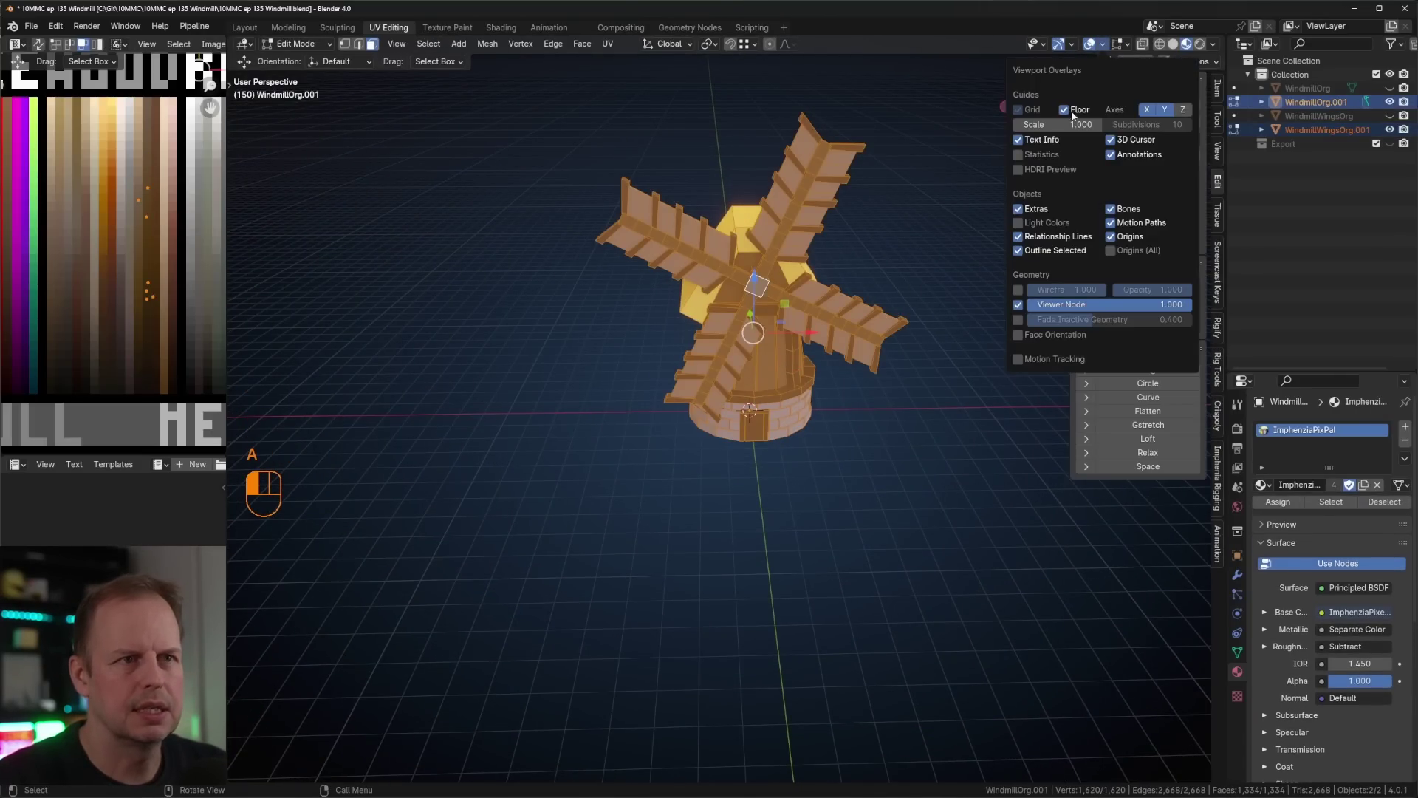
left_click(1031, 158)
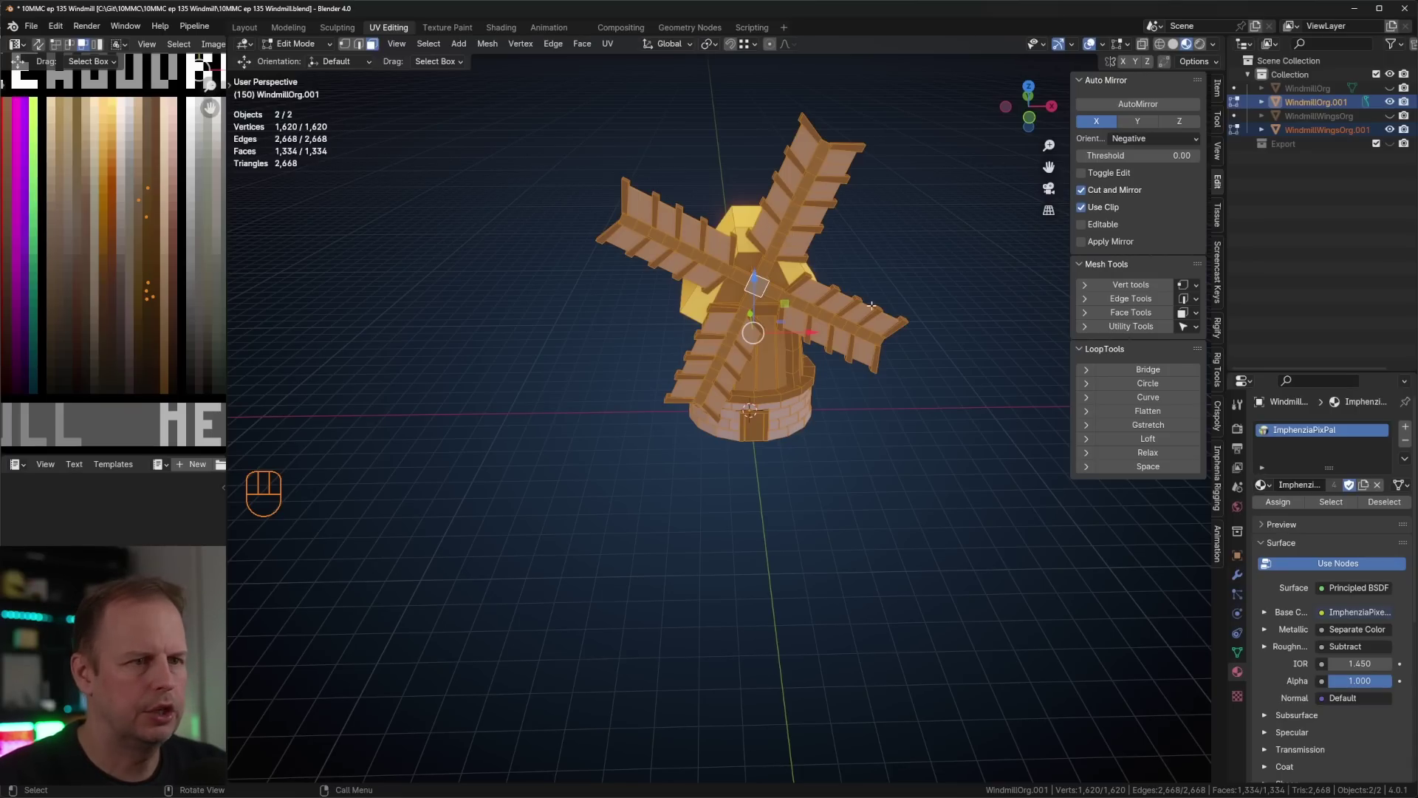
- Switch the viewport to solid shading and examine the mesh of the duplicated body around the door and stone base
key("z")
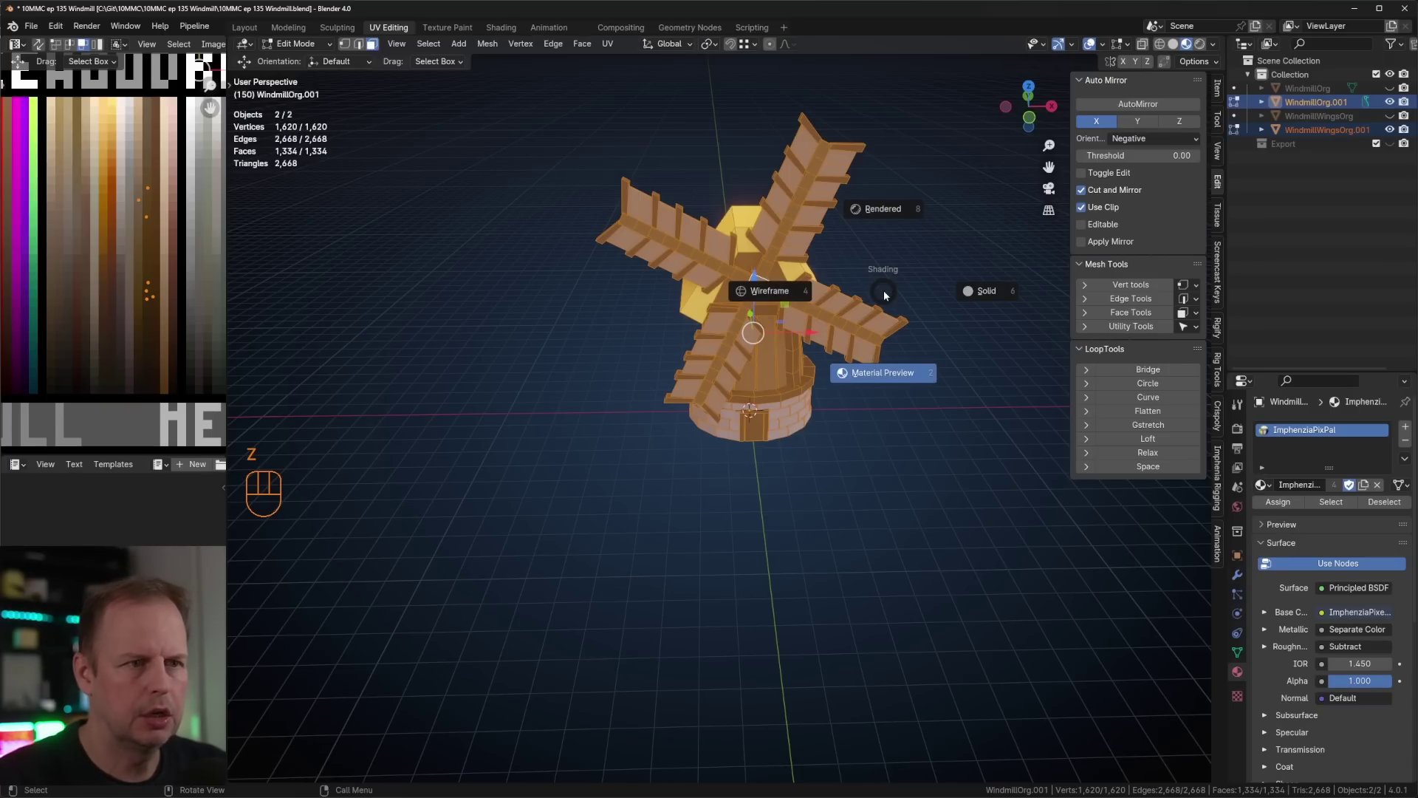
left_click(991, 296)
key("Tab")
mouse_move(914, 291)
middle_mouse_down()
mouse_move(903, 366)
mouse_move(826, 322)
mouse_move(817, 297)
mouse_move(861, 352)
mouse_move(823, 460)
mouse_move(853, 447)
mouse_move(888, 468)
mouse_move(924, 459)
middle_mouse_up()
scroll(823, 314, "up", 4)
scroll(861, 352, "up", 2)
left_click(822, 465)
key("Tab")
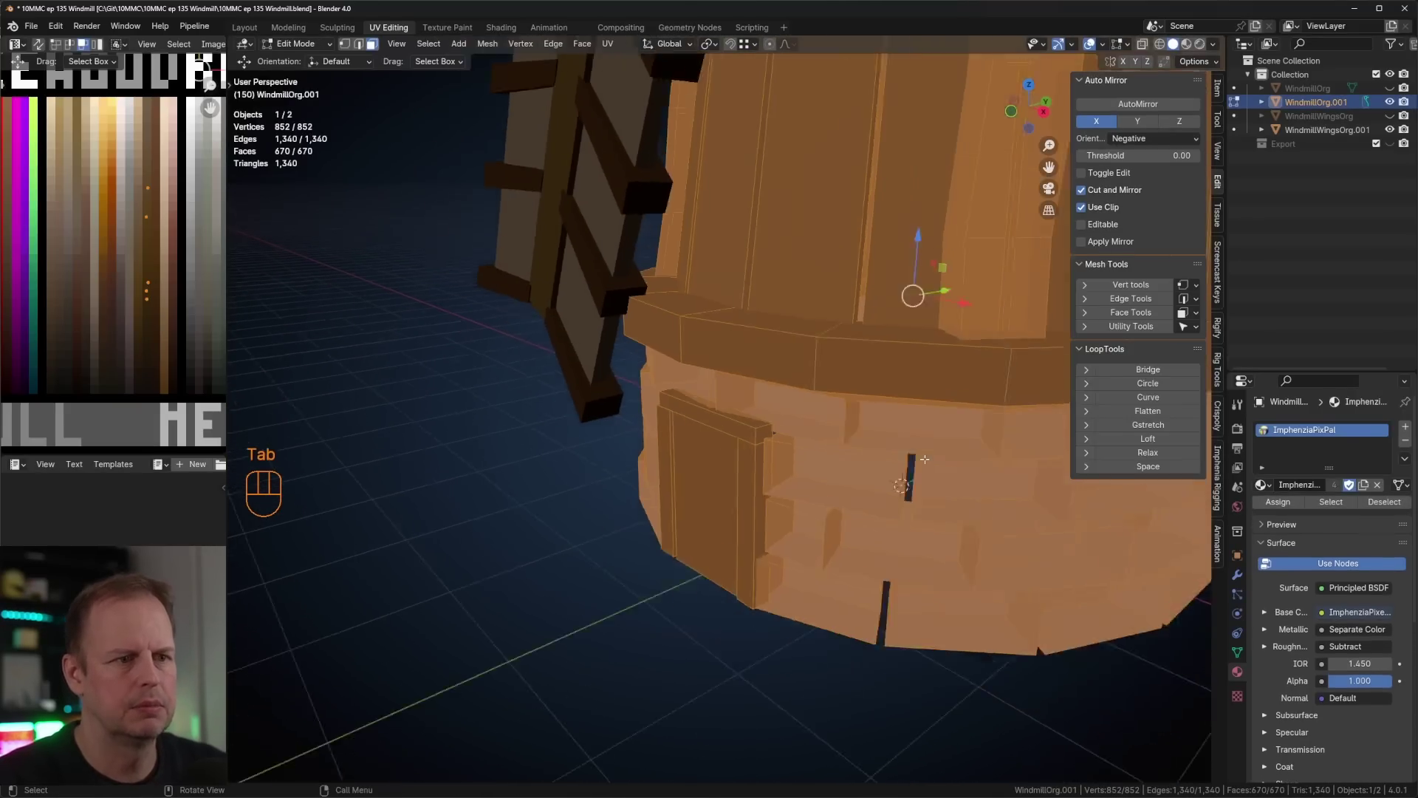
scroll(924, 458, "down", 5)
scroll(876, 358, "down", 4)
key("Tab")
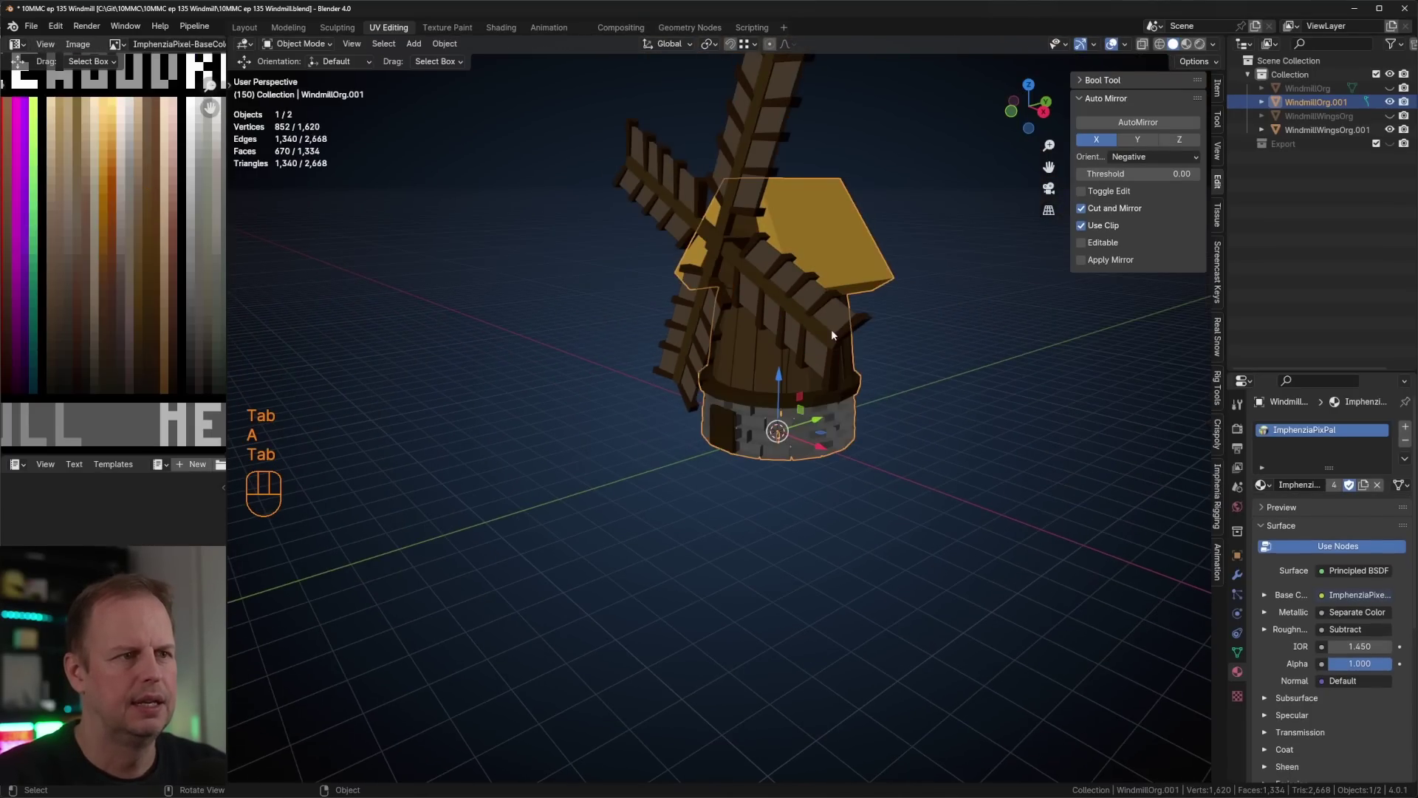
- Recalculate the face normals of the entire duplicated windmill body and sails together
left_click(835, 372, "shift")
key("Tab")
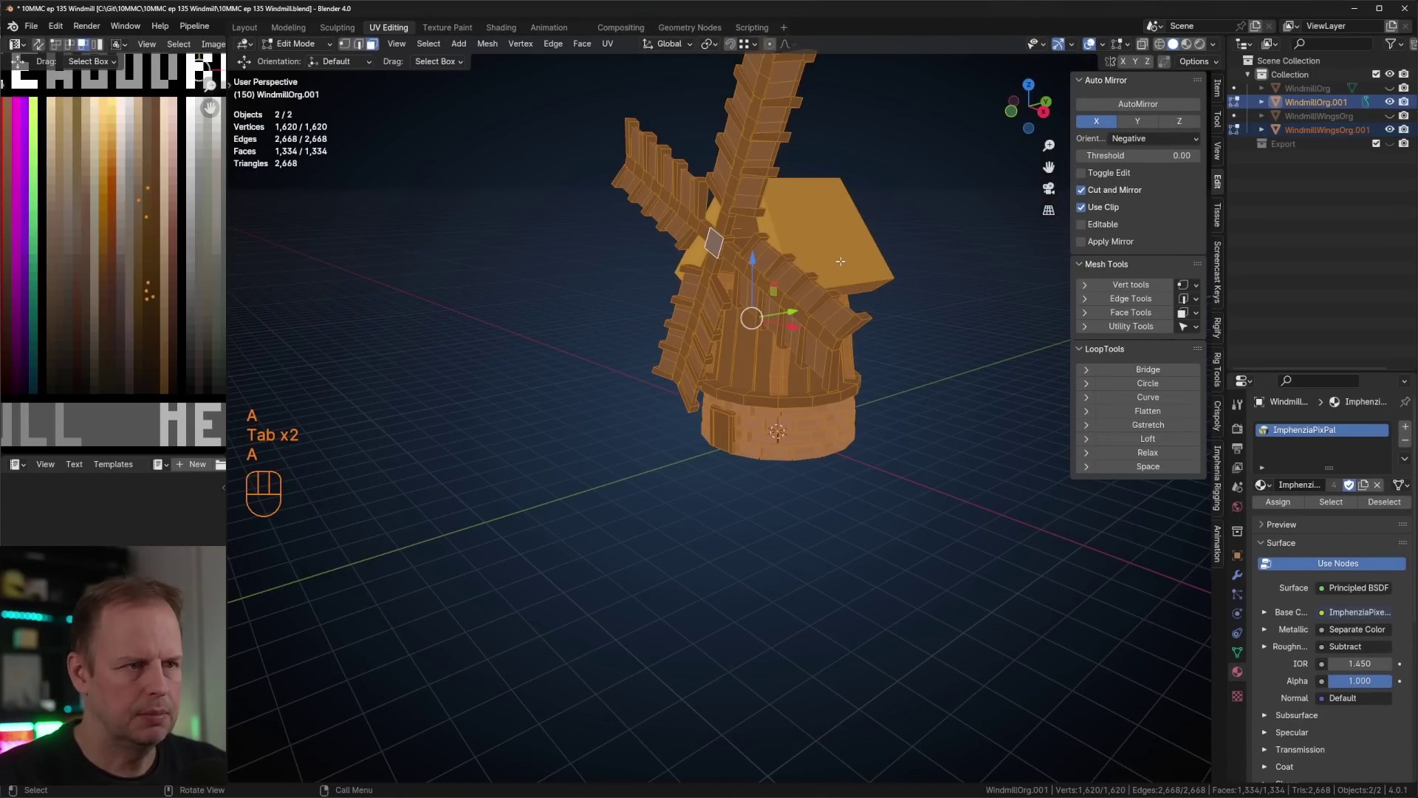
key("a")
key("alt+n")
left_click(837, 274)
key("Tab")
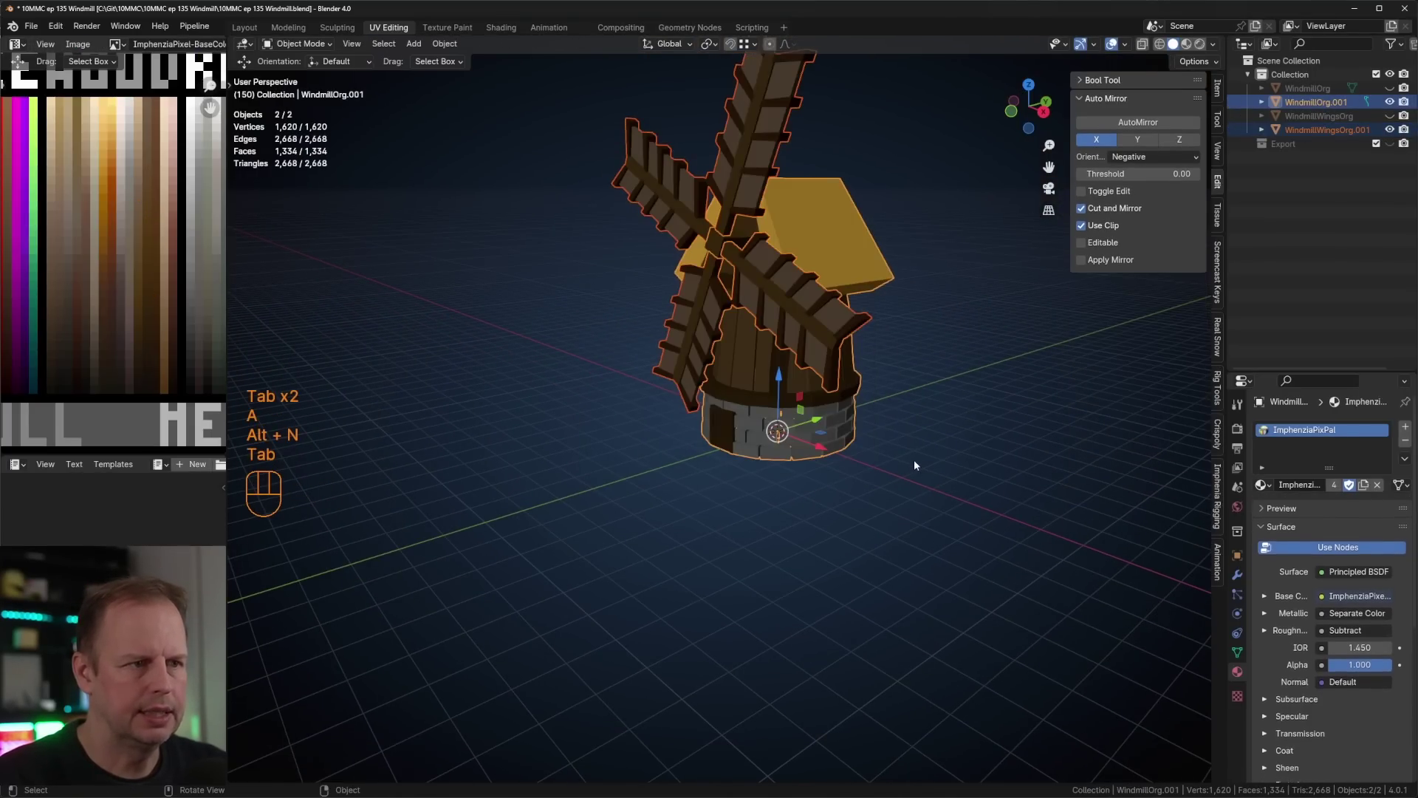
- Examine the windmill's plank walls, stone base and sails from several sides in solid shading
left_click(914, 459)
scroll(915, 383, "up", 7)
middle_click_drag(914, 384, 849, 359)
scroll(849, 359, "down", 6)
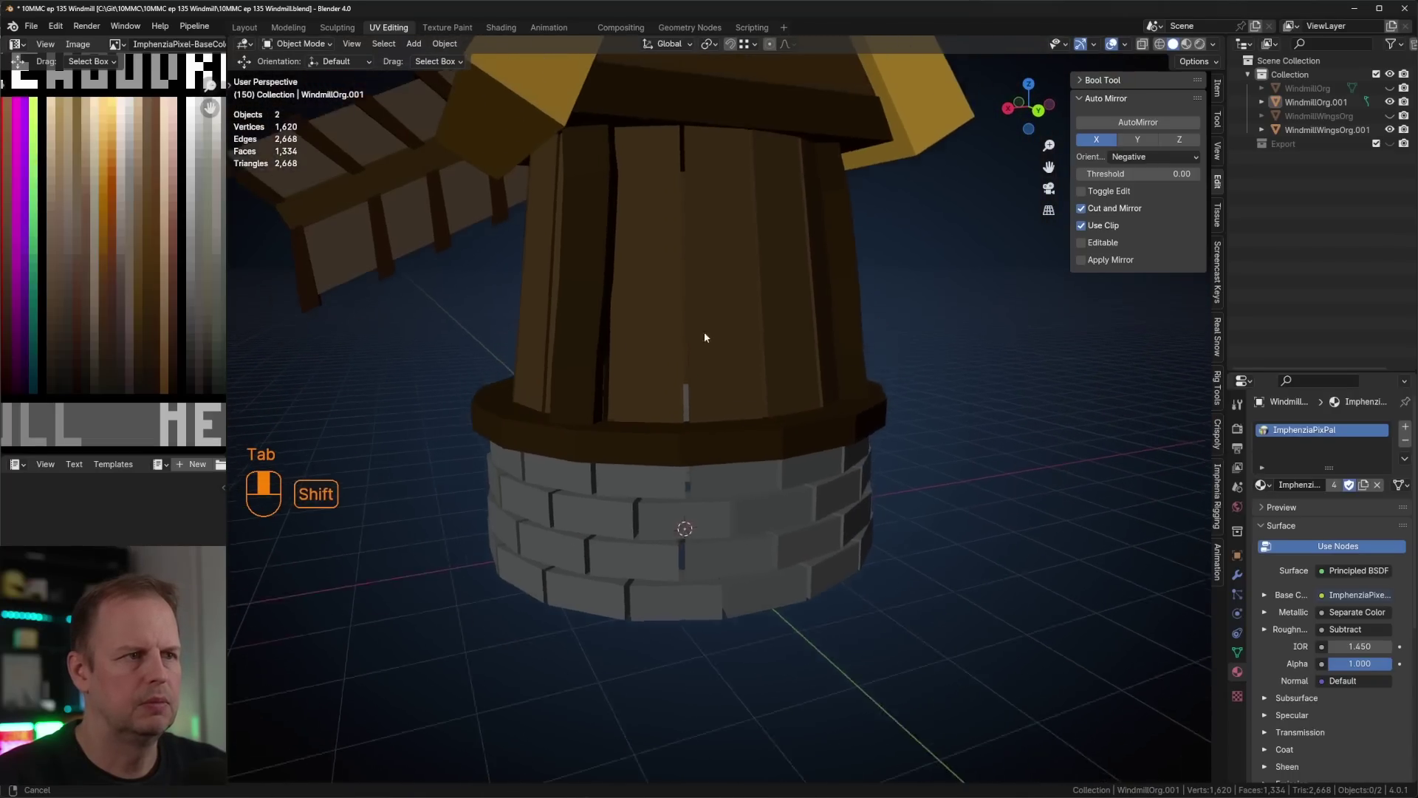
middle_click_drag(702, 335, 845, 318)
scroll(870, 348, "up", 3)
scroll(858, 343, "down", 5)
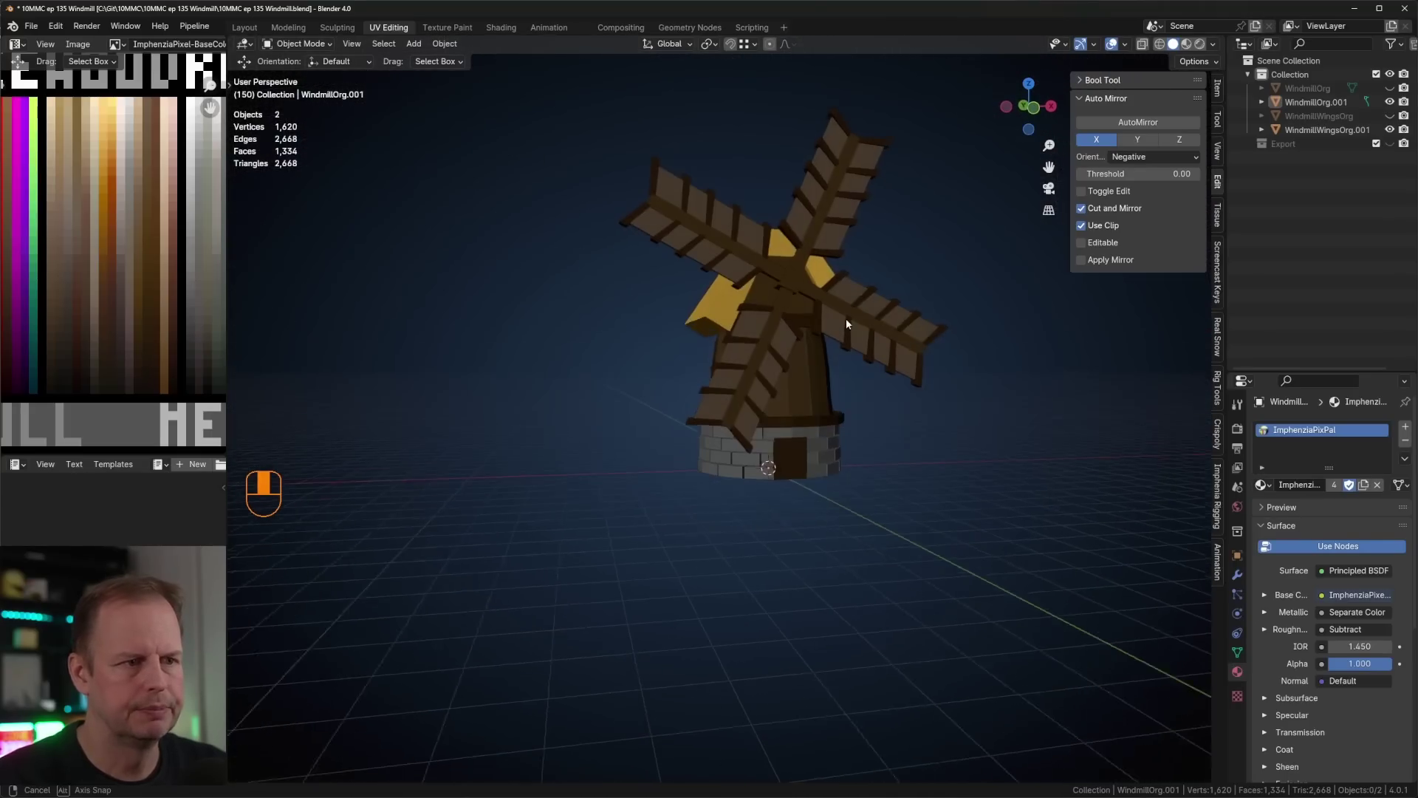
- Select the duplicated sails and return the viewport shading to Material Preview
left_click(804, 335)
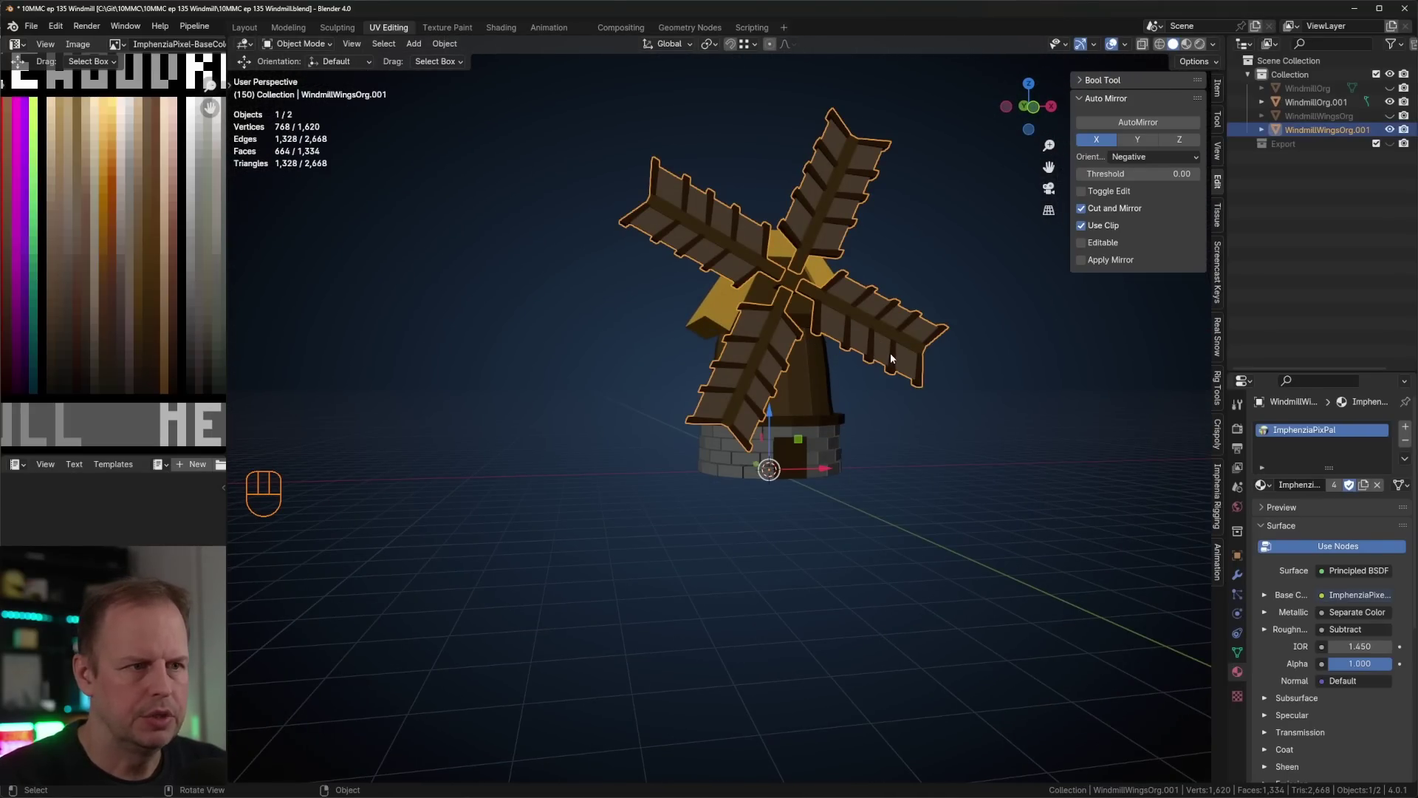
key("z")
left_click(888, 432)
mouse_move(870, 362)
middle_mouse_down()
mouse_move(993, 388)
mouse_move(899, 386)
middle_mouse_up()
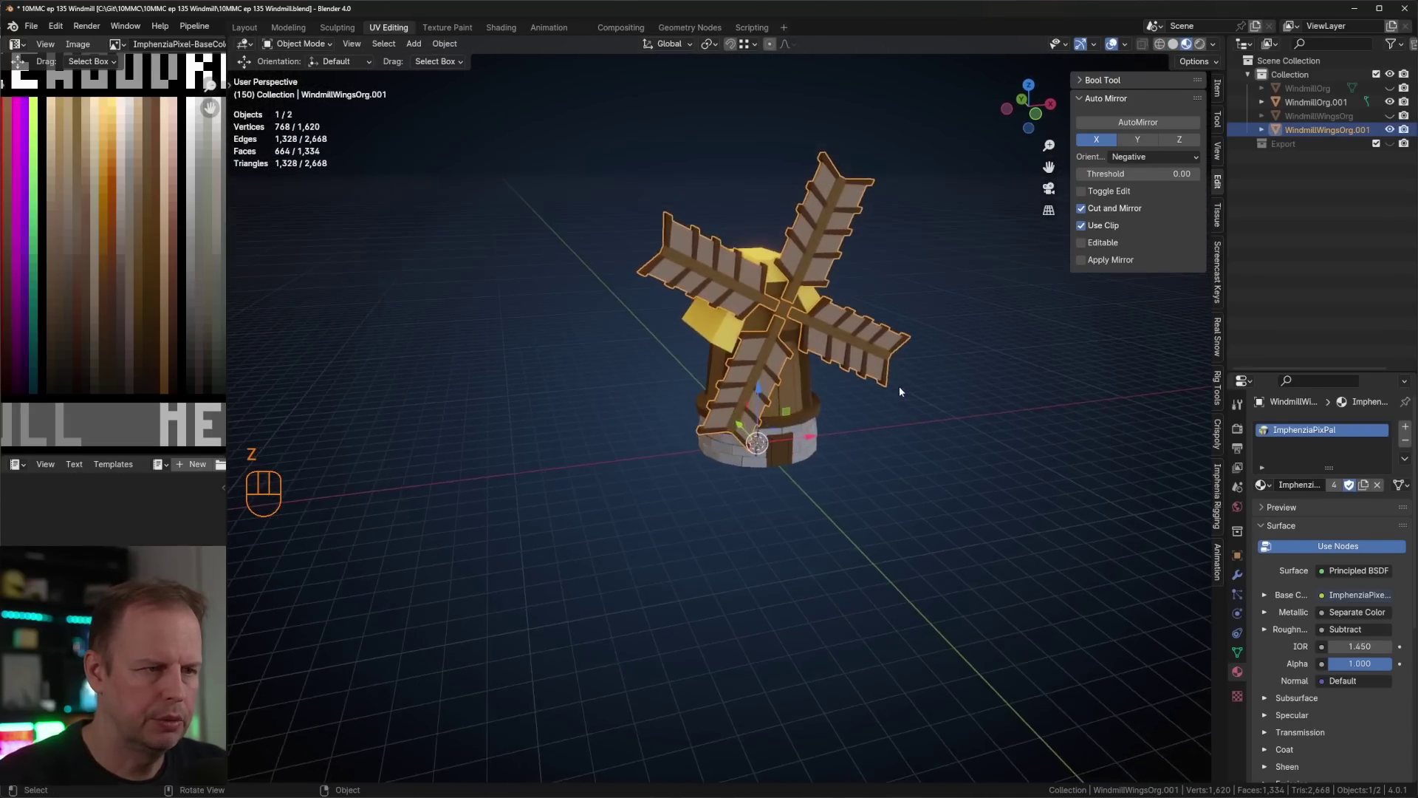
- Select the duplicated windmill body and examine the mesh of its plank walls, stone base and roof
scroll(835, 353, "up", 5)
middle_click_drag(769, 325, 698, 320)
left_click(752, 318)
key("Tab")
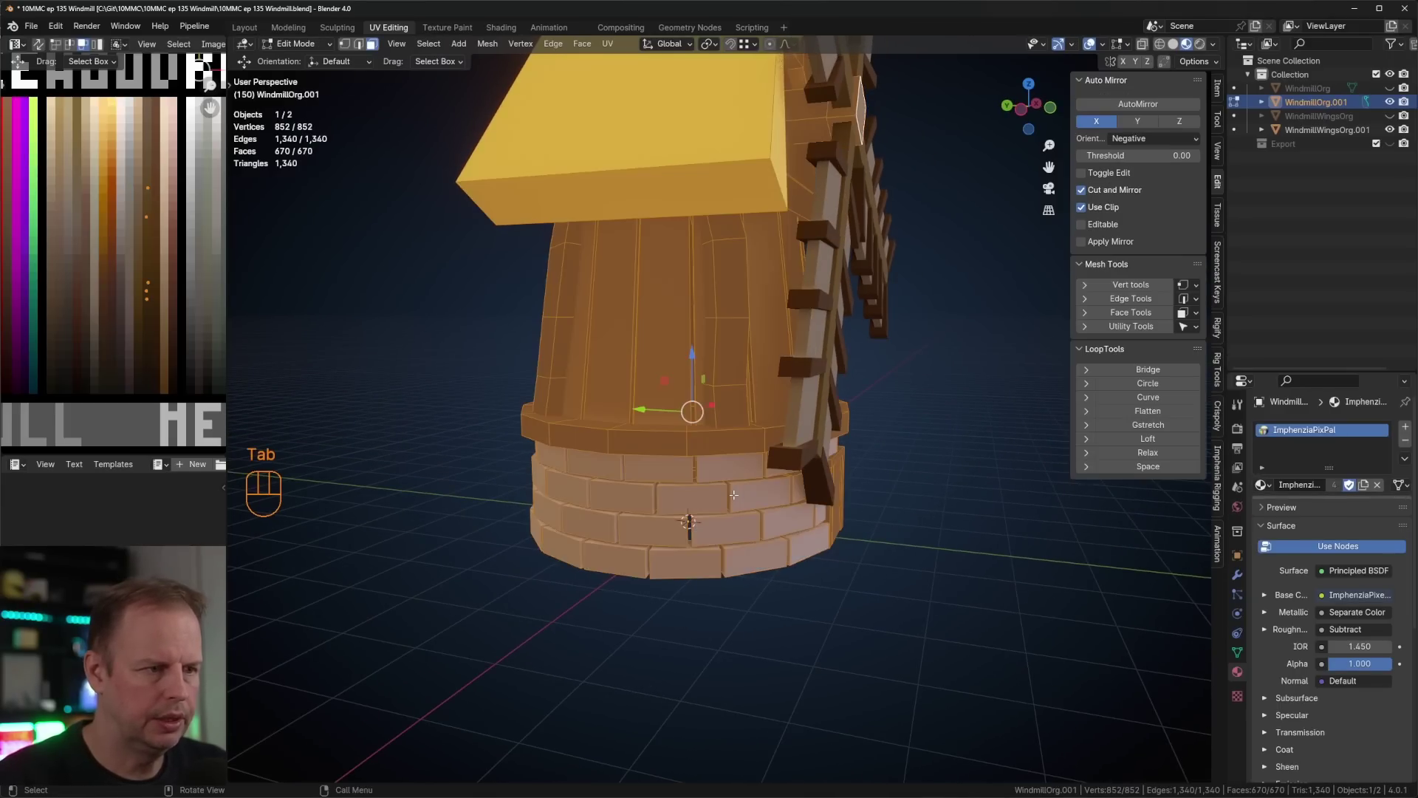
key("a")
scroll(732, 446, "down", 3)
middle_click_drag(732, 446, 803, 372)
key("Tab")
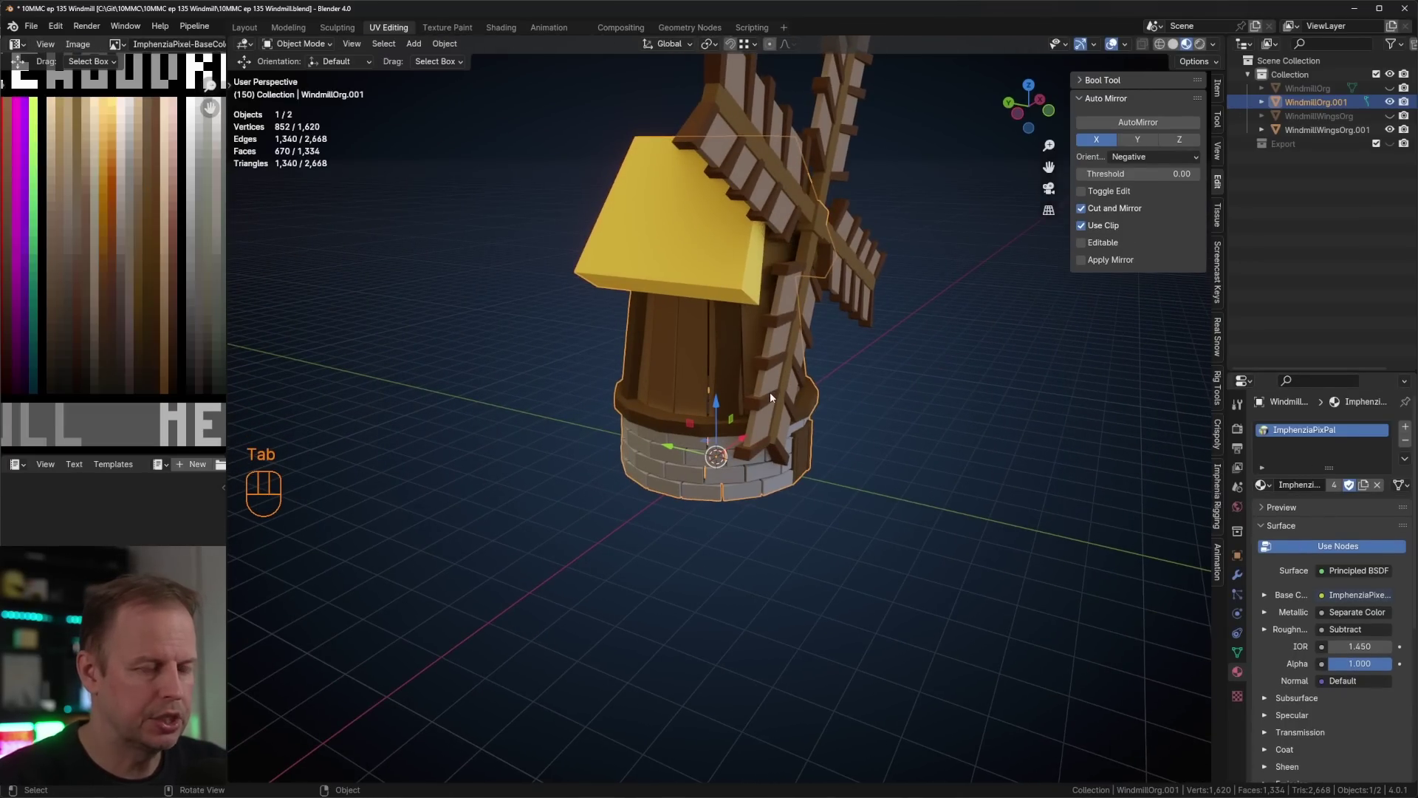
- Add a level 2 Subdivision modifier to the duplicated windmill body and set its type to Simple
key("ctrl+2")
middle_click_drag(769, 391, 858, 370)
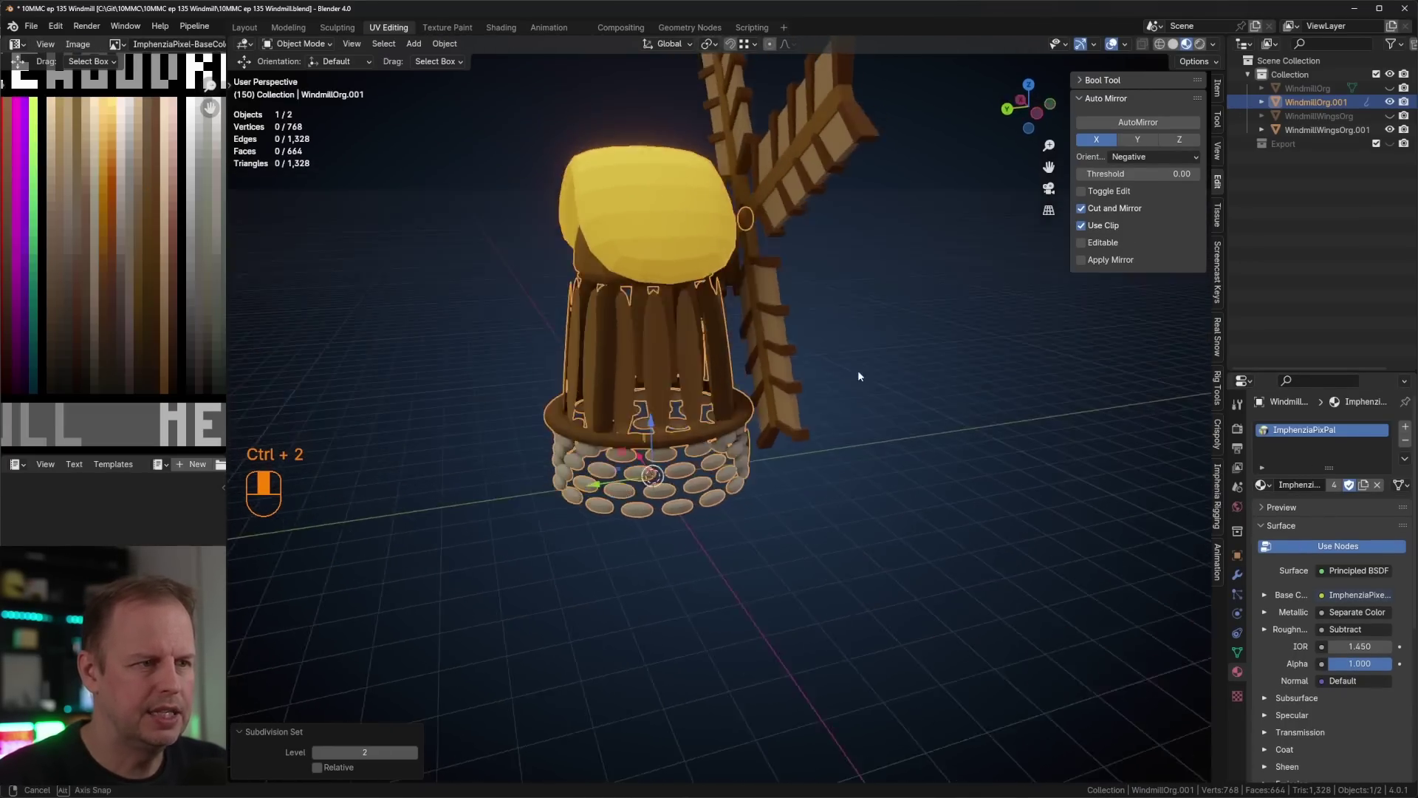
scroll(848, 373, "up", 4)
left_click(1238, 575)
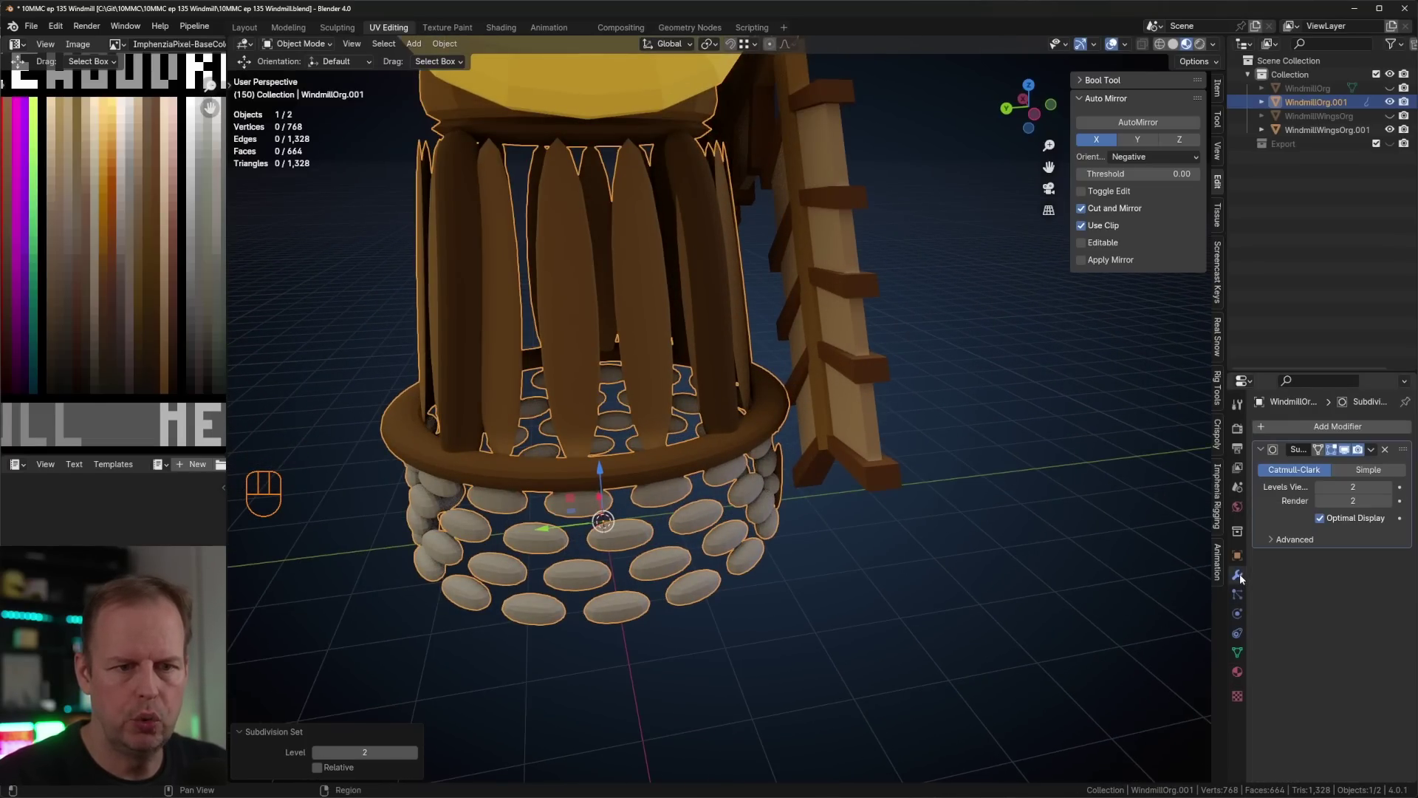
left_click(1378, 470)
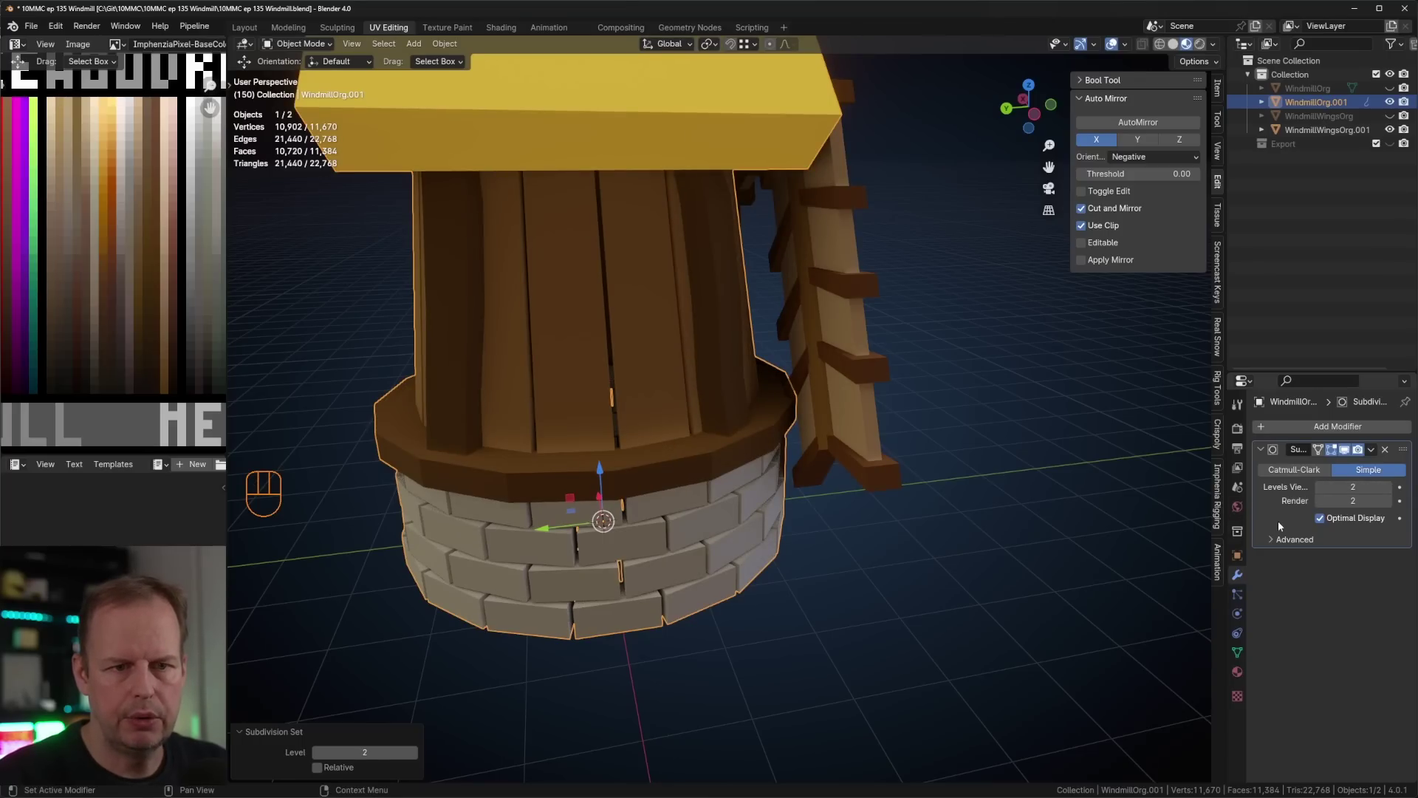
- Apply the Simple Subdivision modifier on the windmill body and check the denser mesh
key("ctrl")
key("ctrl+a")
key("Tab")
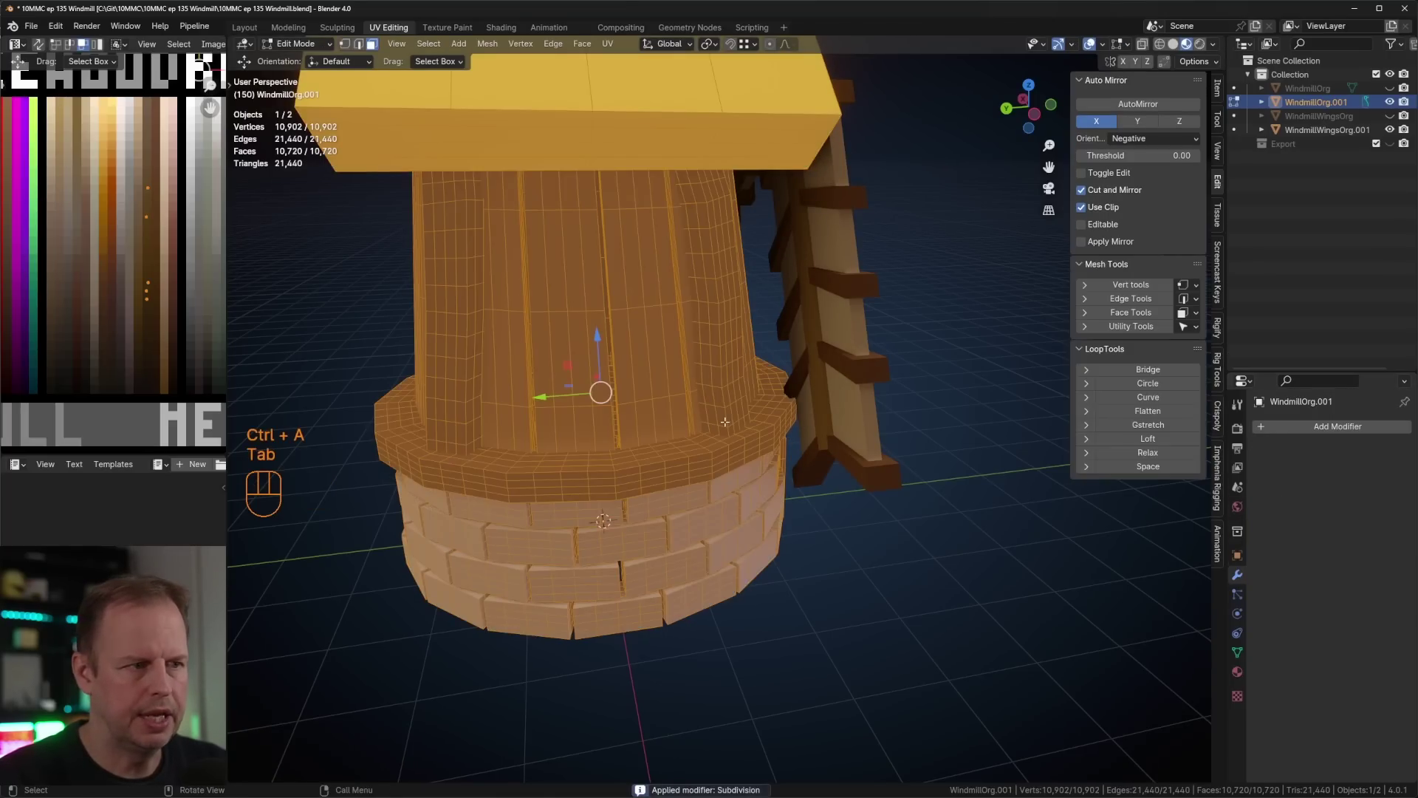
mouse_move(812, 414)
middle_mouse_down()
mouse_move(851, 406)
mouse_move(820, 437)
middle_mouse_up()
scroll(842, 408, "down", 2)
key("Tab")
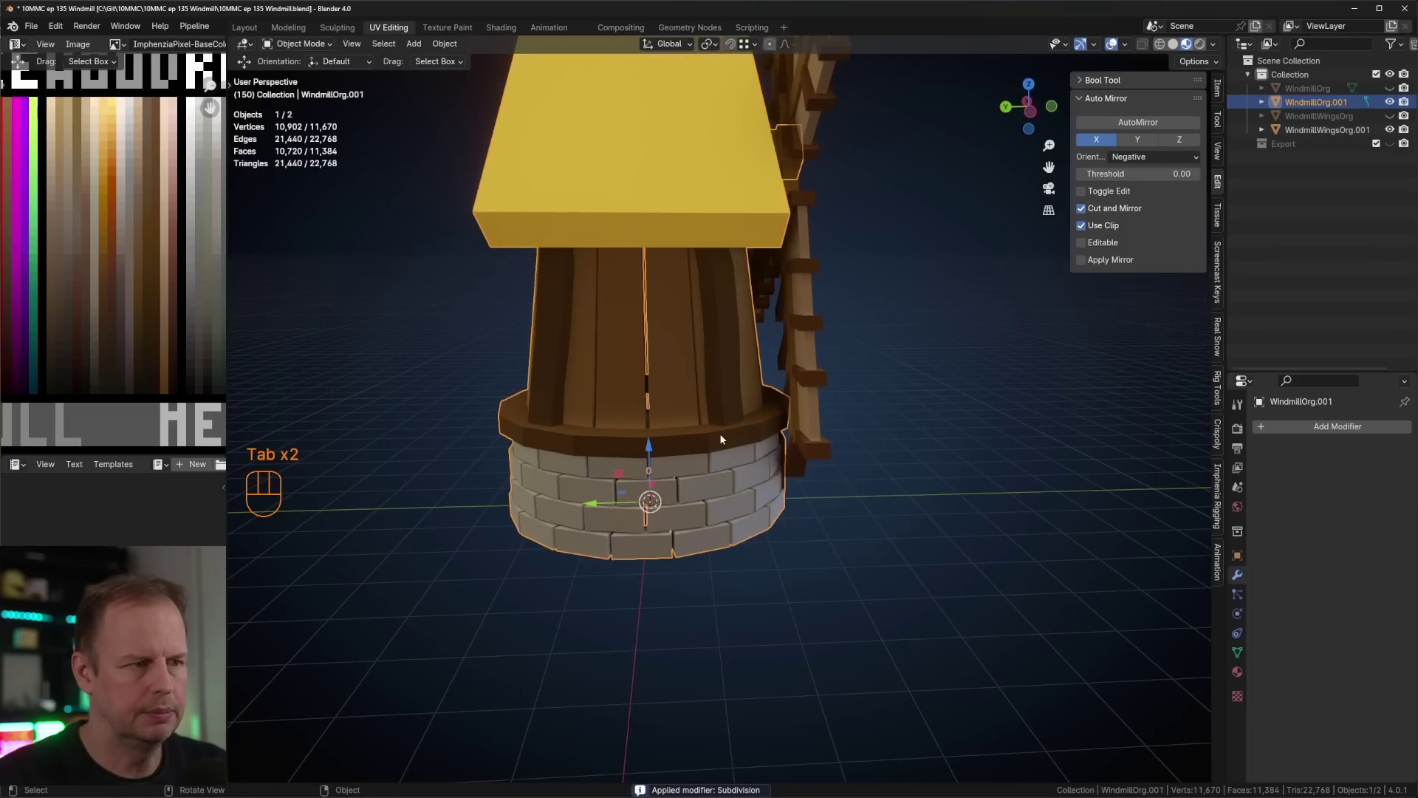
- Add a level 2 Catmull-Clark Subdivision modifier to the windmill body to round its bricks, planks and roof
left_click(1260, 426)
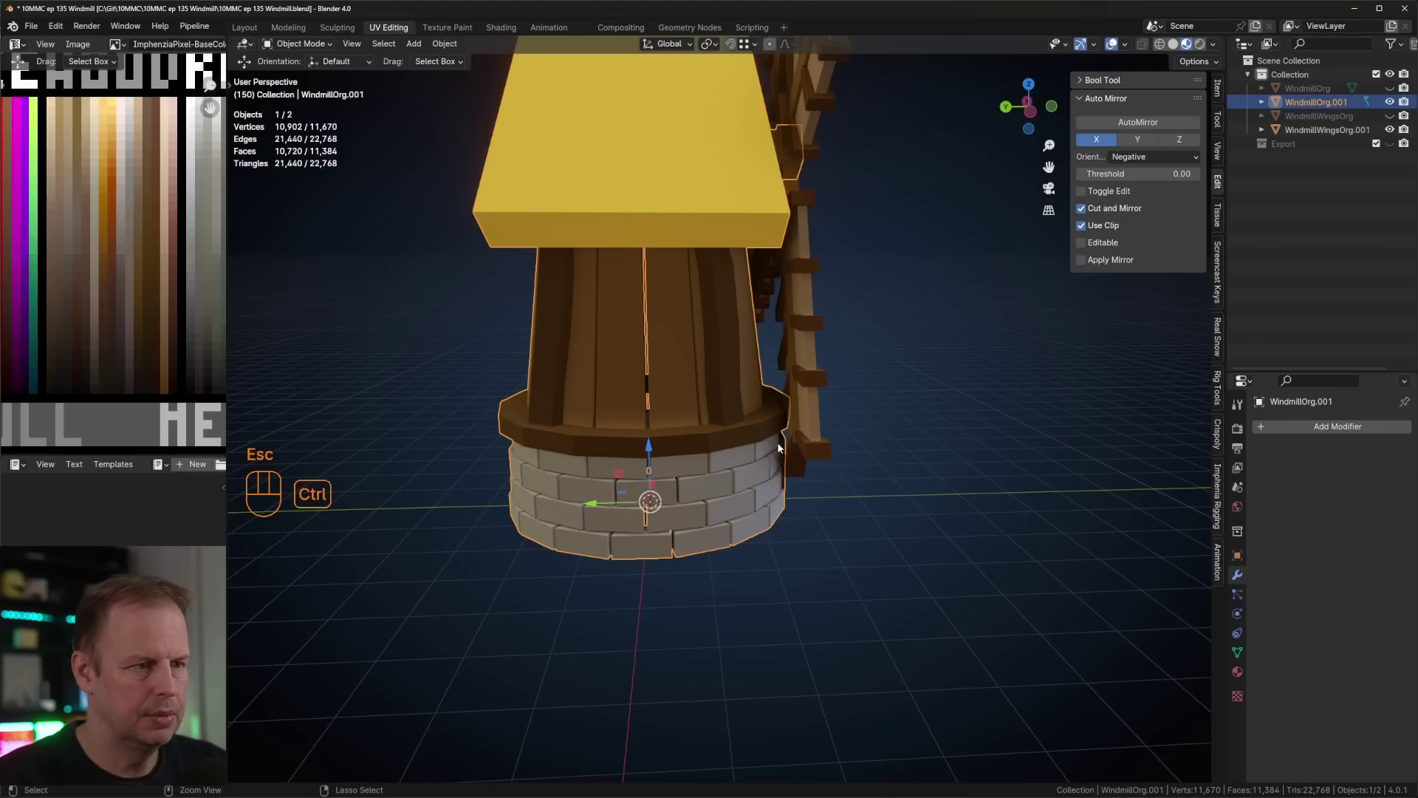
key("ctrl+2")
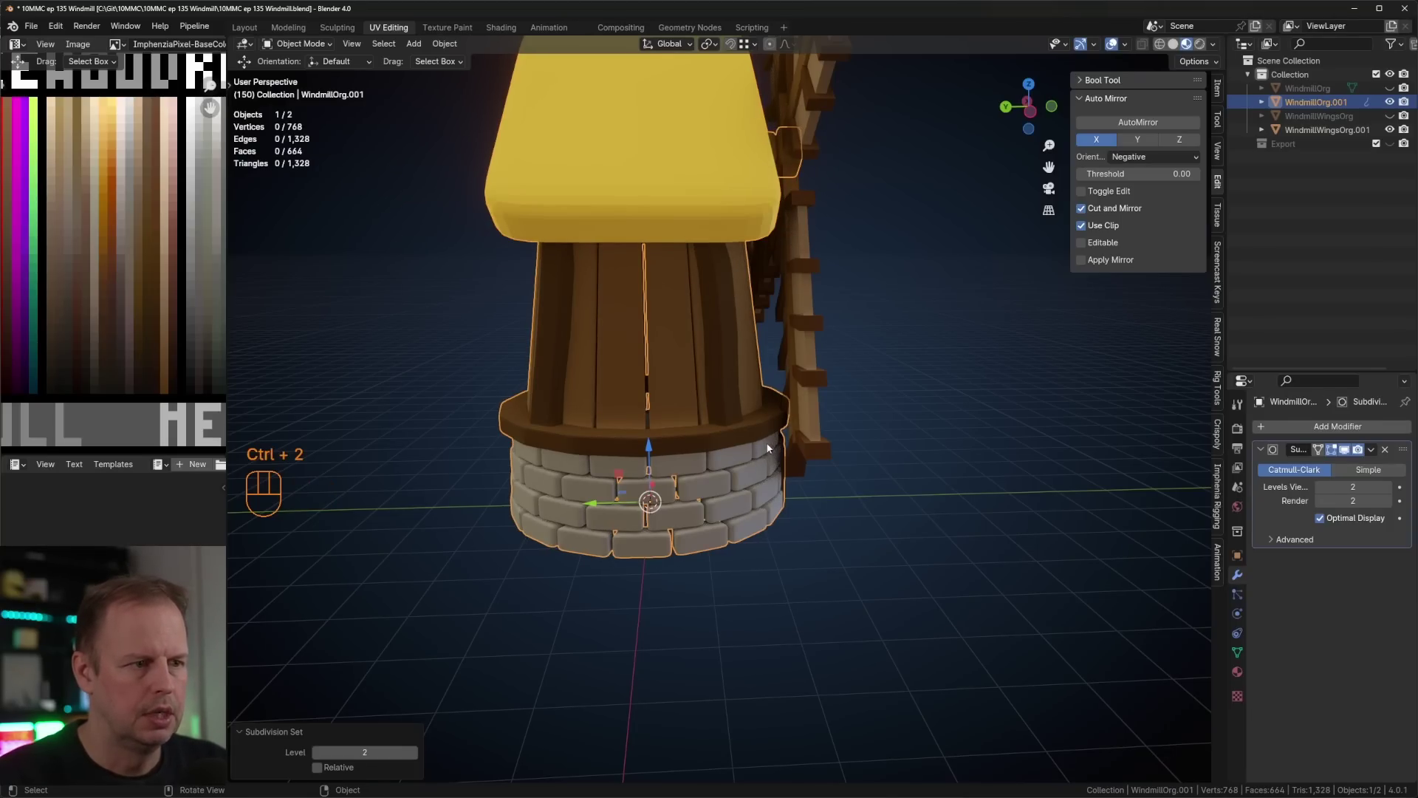
middle_click_drag(778, 444, 818, 425)
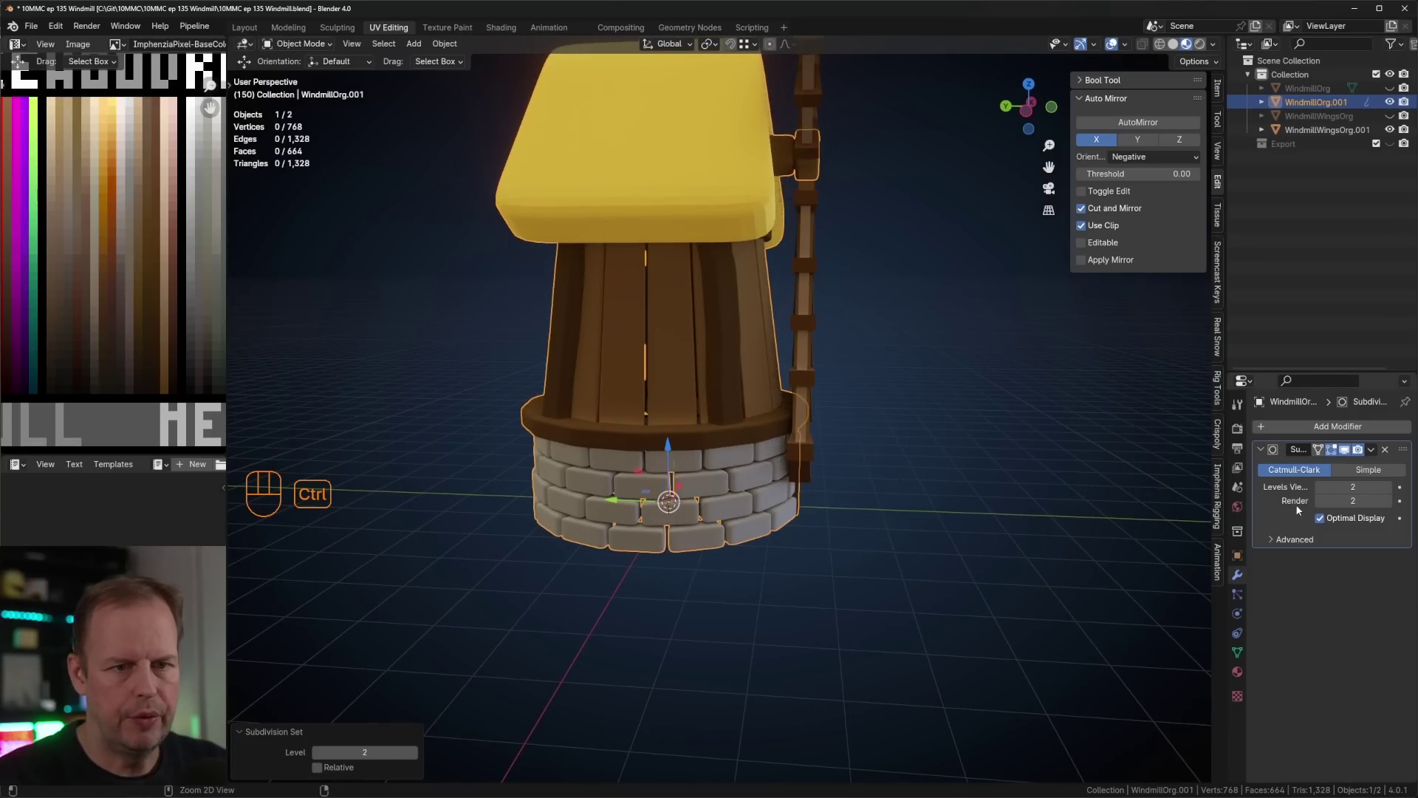
- Apply the Catmull-Clark Subdivision modifier on the windmill body and check the rounded bricks and planks
key("ctrl+a")
key("Tab")
middle_click_drag(784, 459, 852, 445)
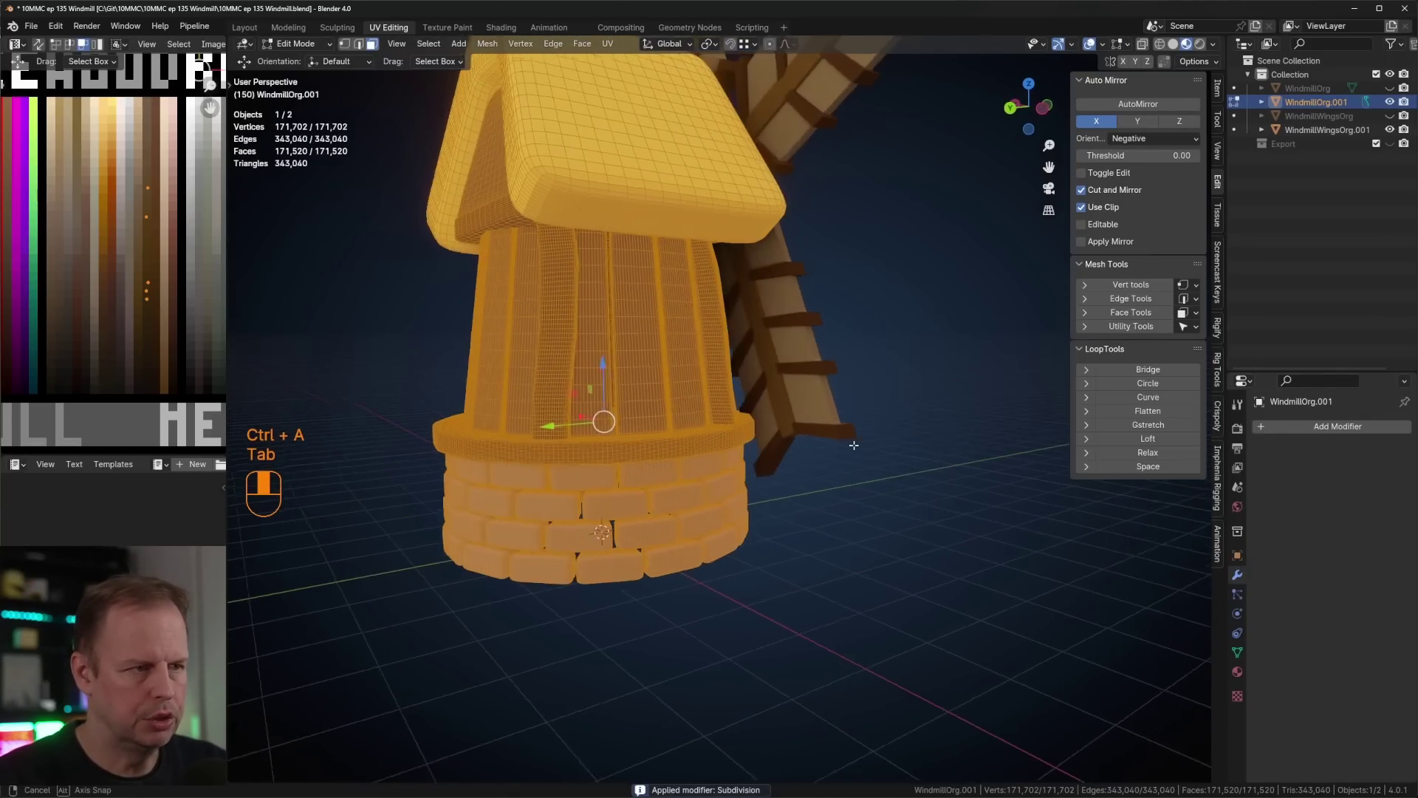
scroll(833, 446, "down", 2)
key("Tab")
scroll(773, 435, "up", 3)
key("1")
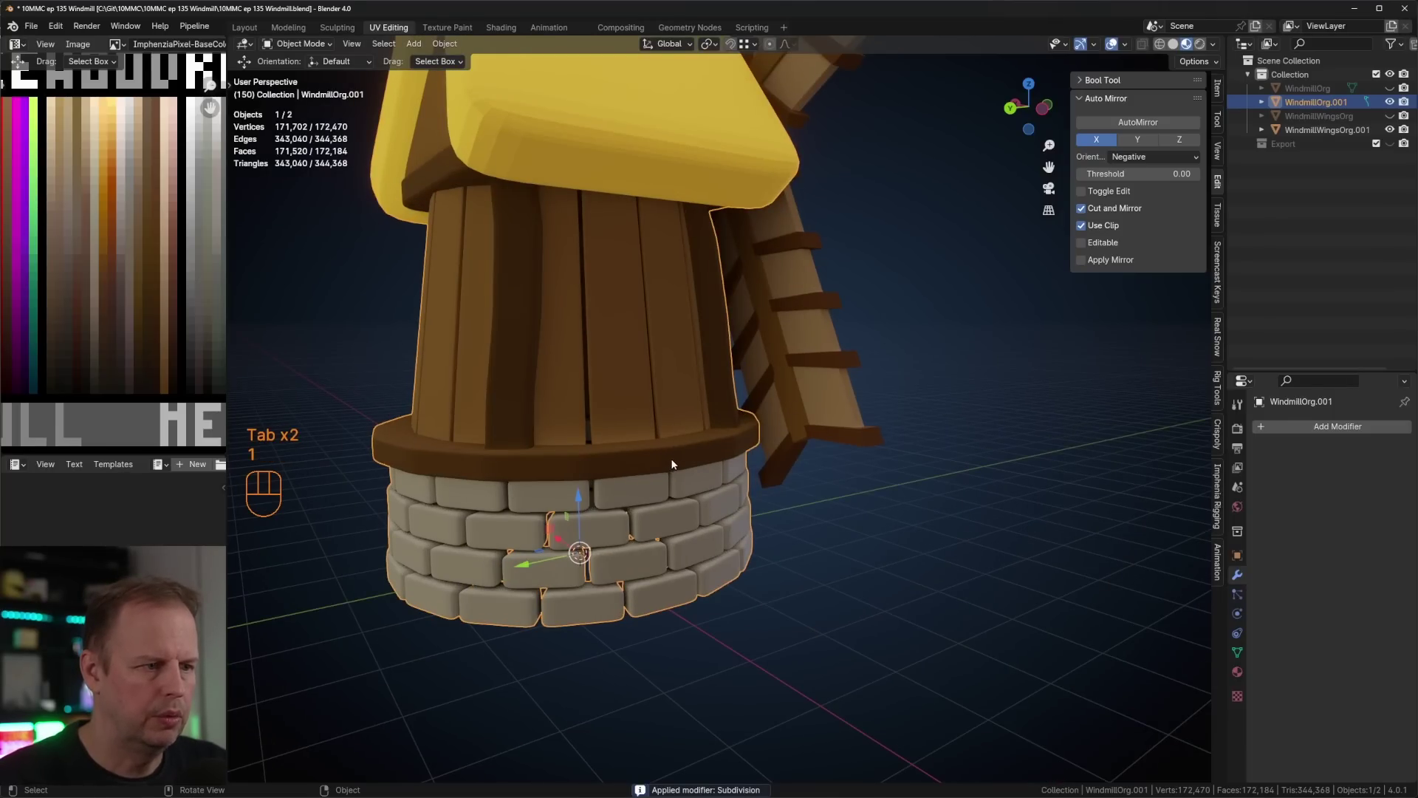
- Select the windmill body's entire mesh and randomize its vertices by 0.1 m
scroll(635, 399, "up", 2)
key("Tab")
key("a")
scroll(647, 360, "down", 2)
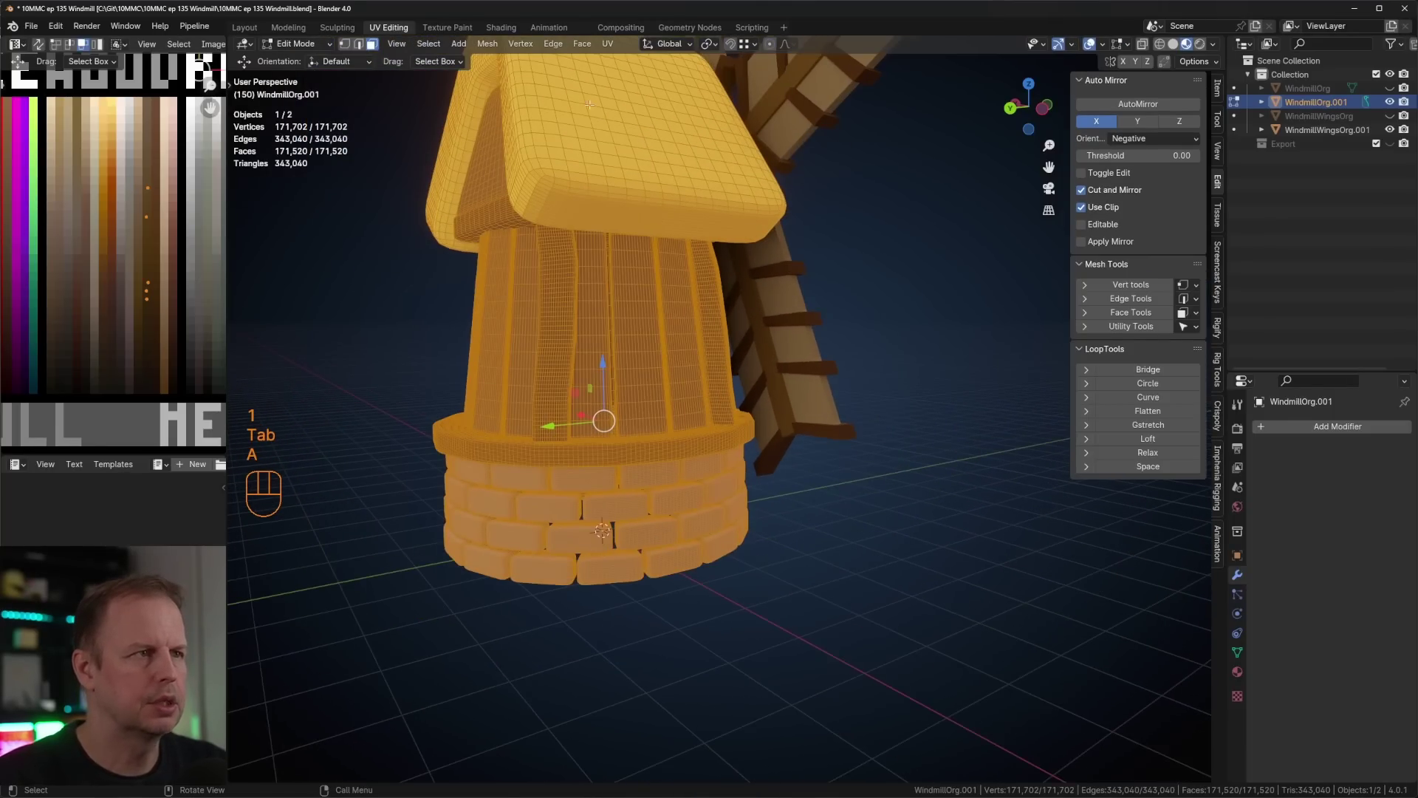
middle_click_drag(660, 355, 756, 345)
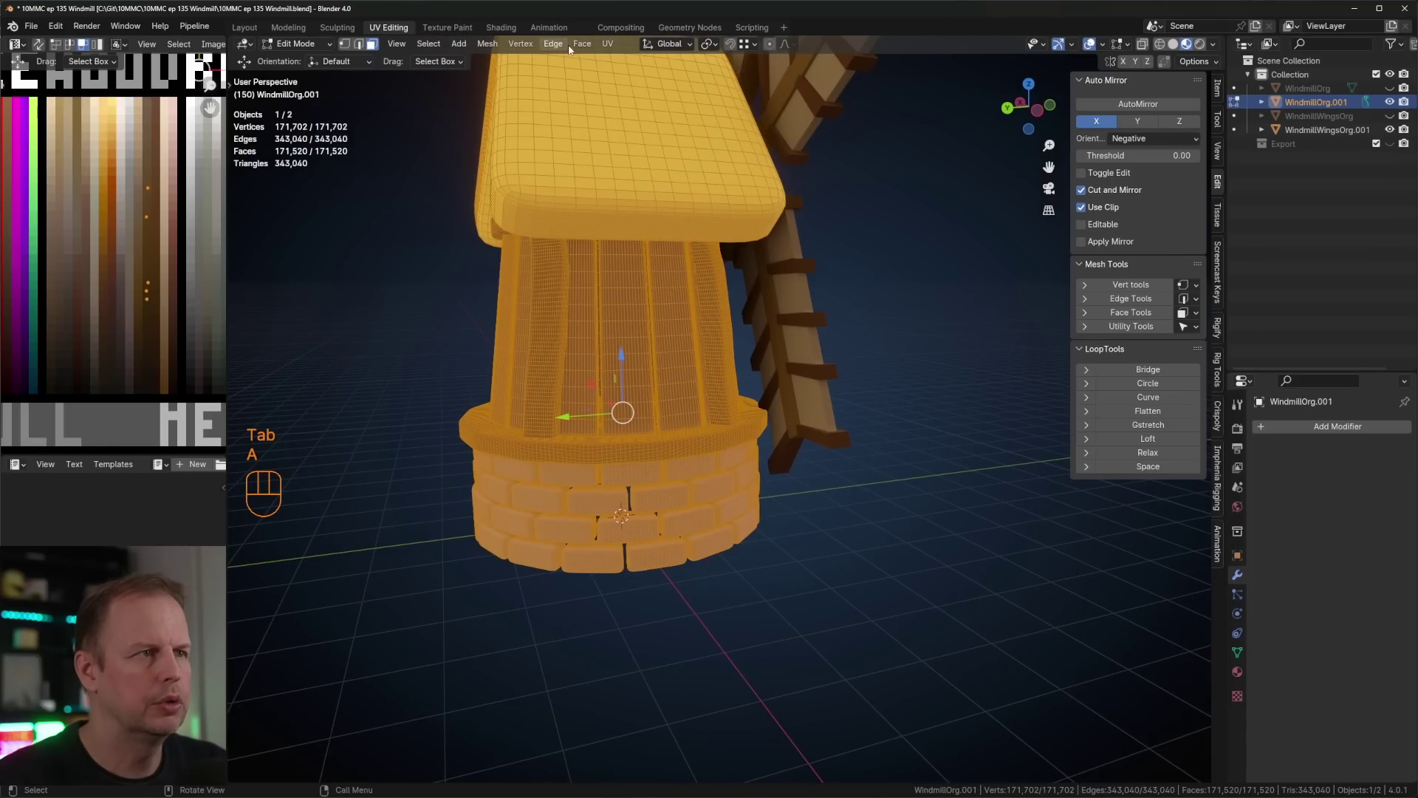
left_click(486, 45)
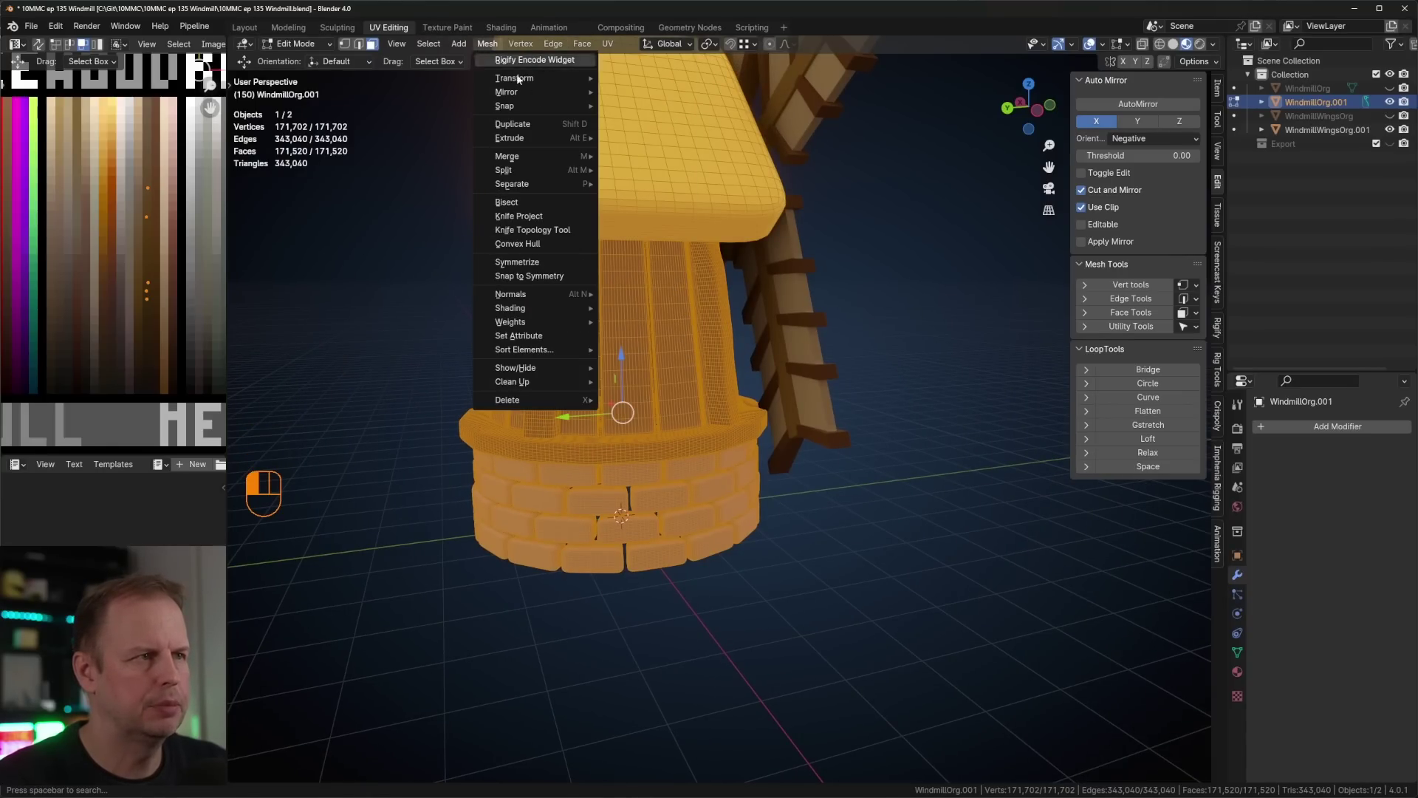
mouse_move(538, 78)
left_click(641, 192)
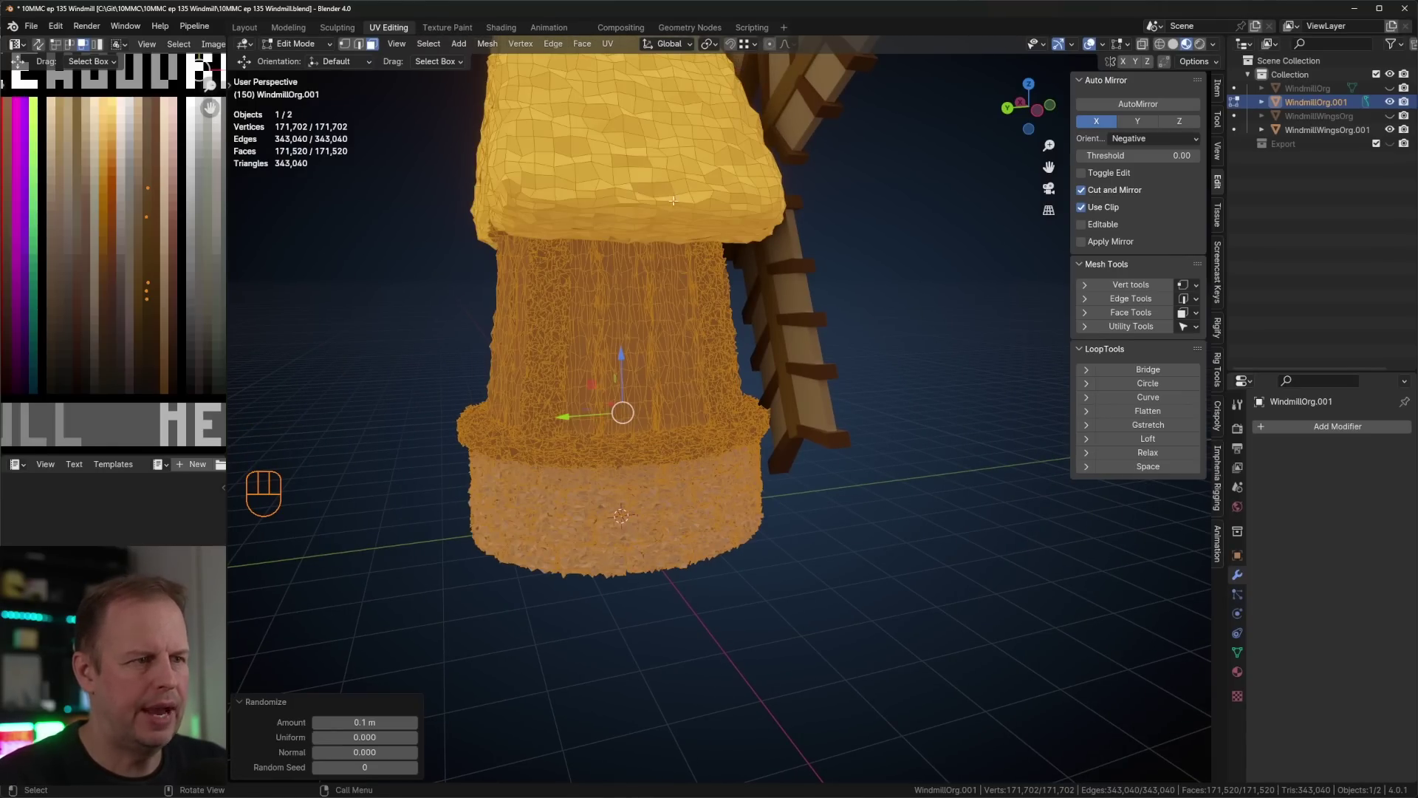
- Set the Randomize amount for the windmill mesh to 0.02 m
middle_click_drag(664, 339, 673, 344)
left_click(411, 722)
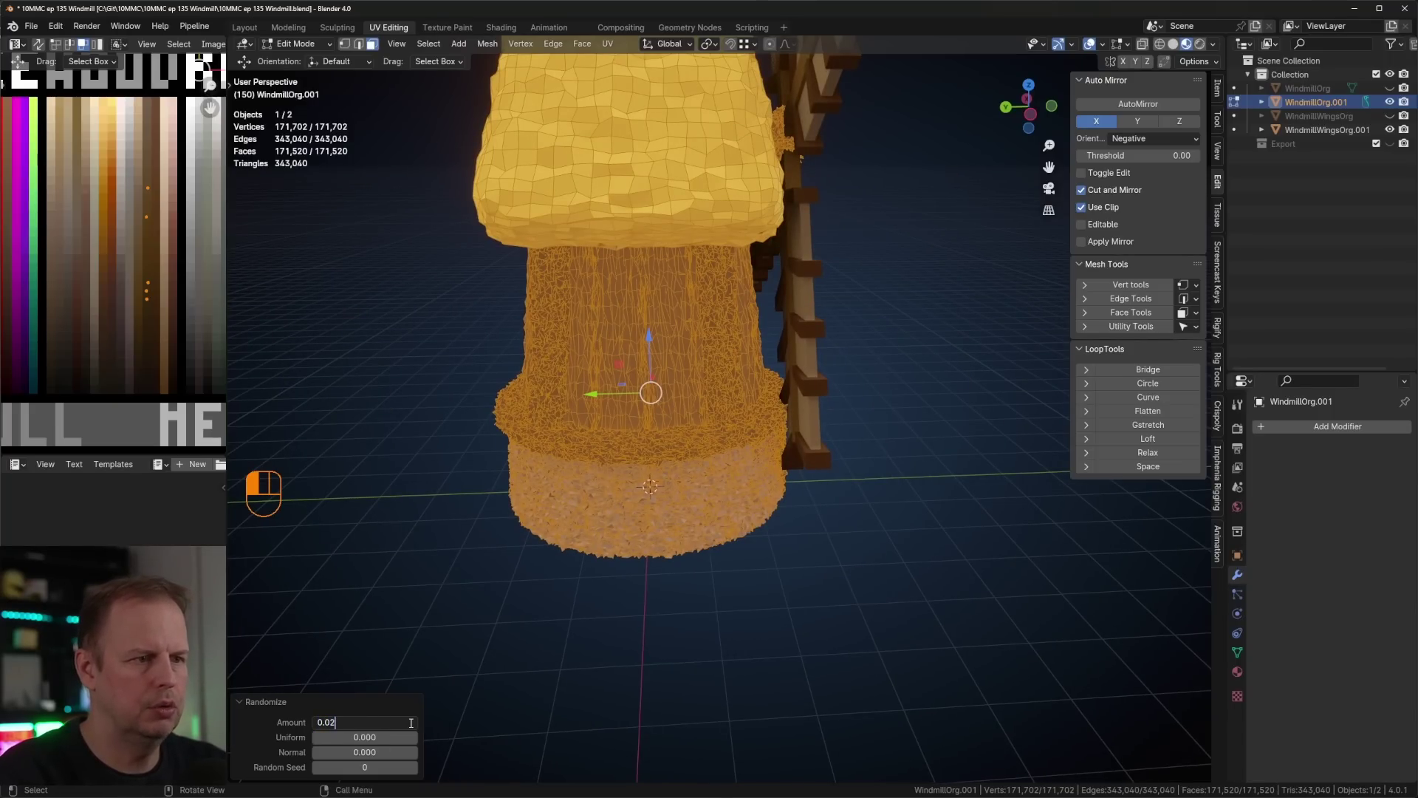
type("0.02")
key("Return")
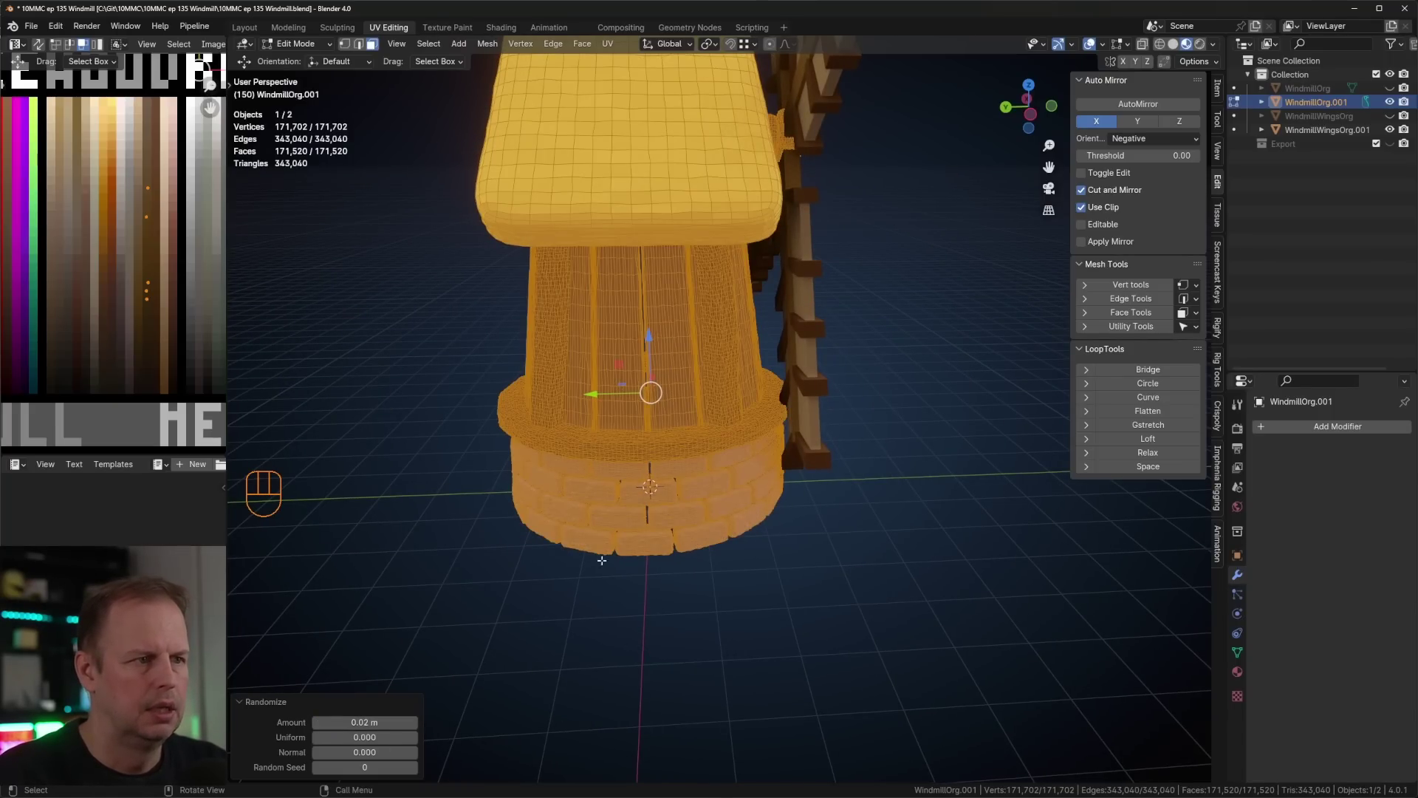
- Set the Randomize amount to 0.05 m and inspect the windmill's surface in Object Mode
left_click(378, 723)
key("BackSpace")
key("BackSpace")
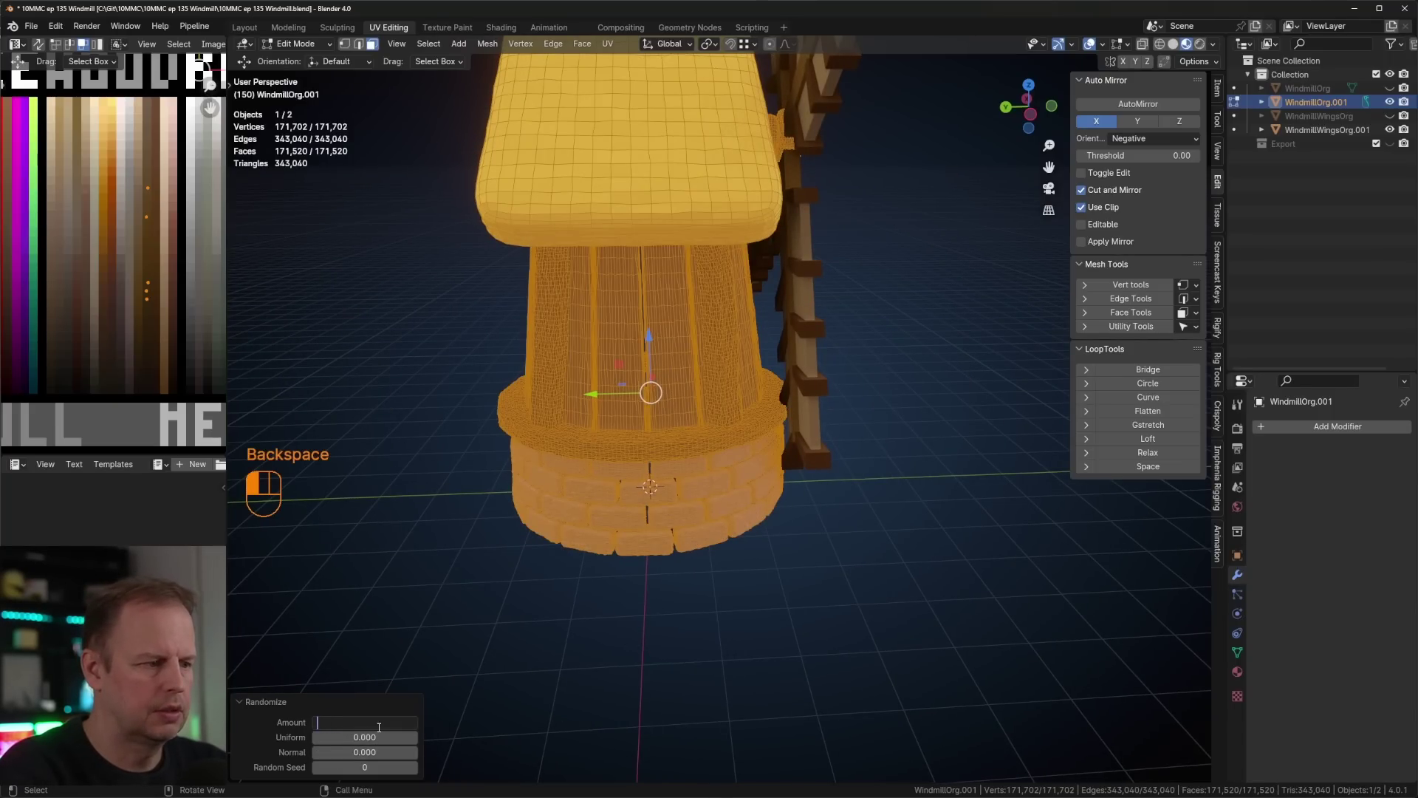
key("Return")
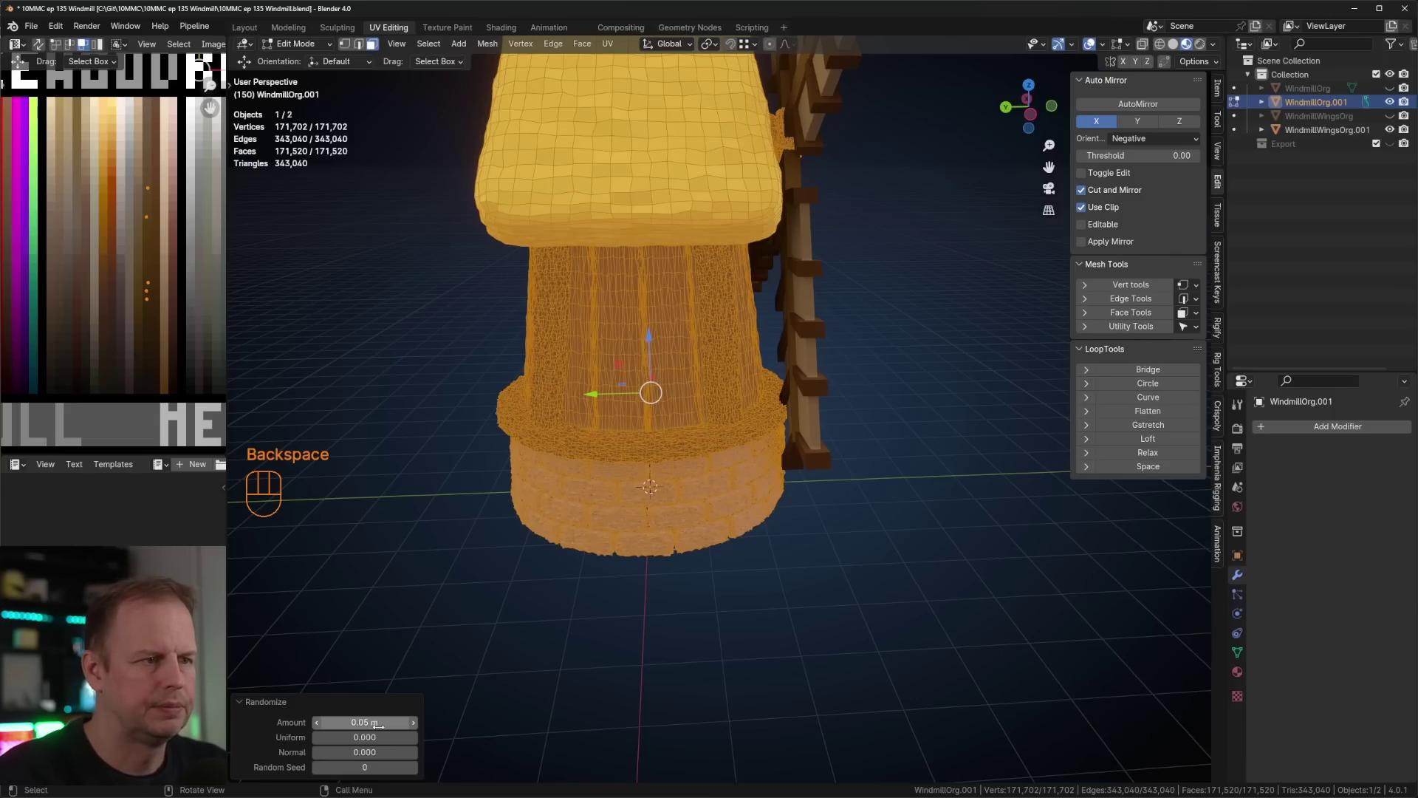
middle_click_drag(834, 610, 797, 590)
key("Tab")
middle_click_drag(888, 517, 934, 436)
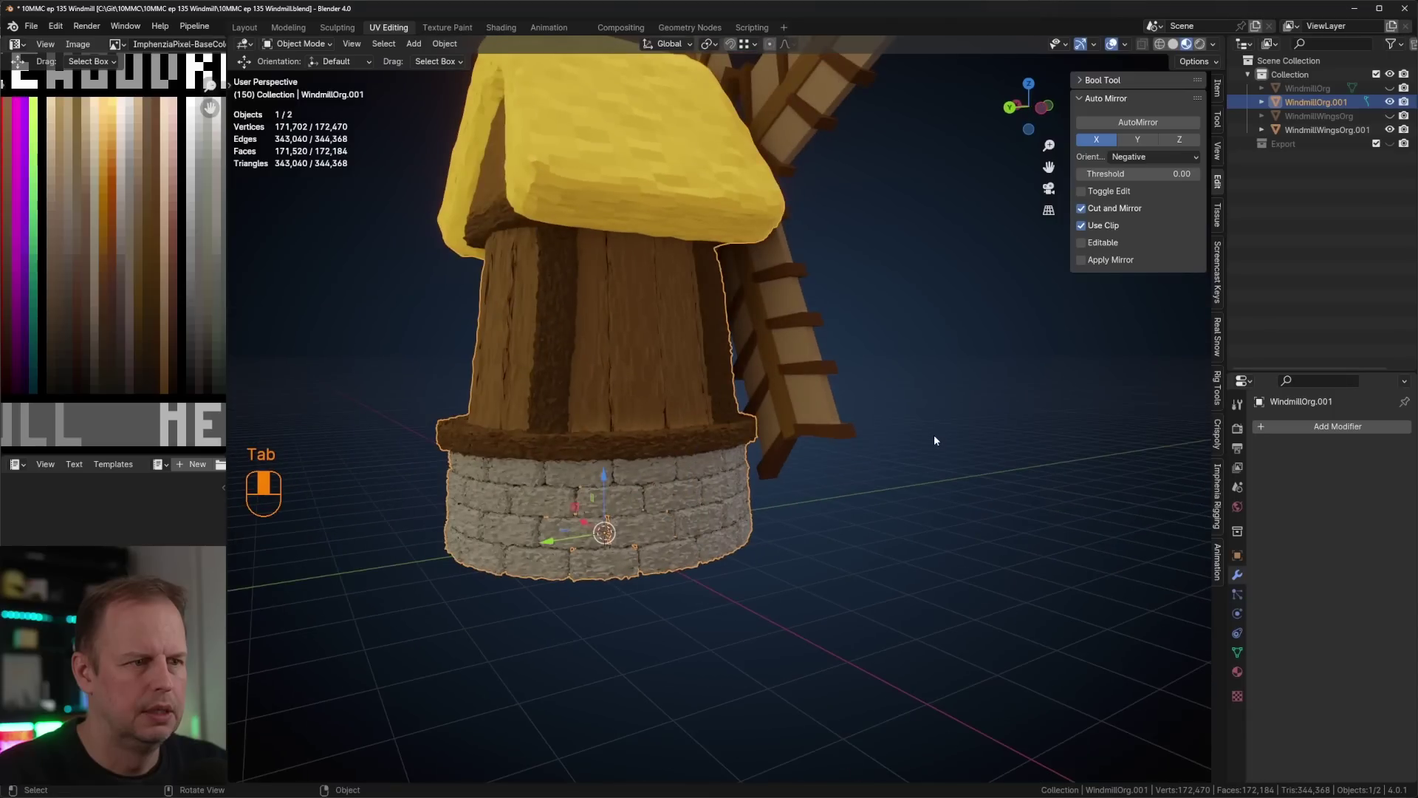
middle_click_drag(741, 342, 813, 381, "shift")
scroll(879, 335, "up", 3)
scroll(876, 340, "down", 2)
- Undo the randomization of the windmill mesh and stay in Edit Mode
key("ctrl+z")
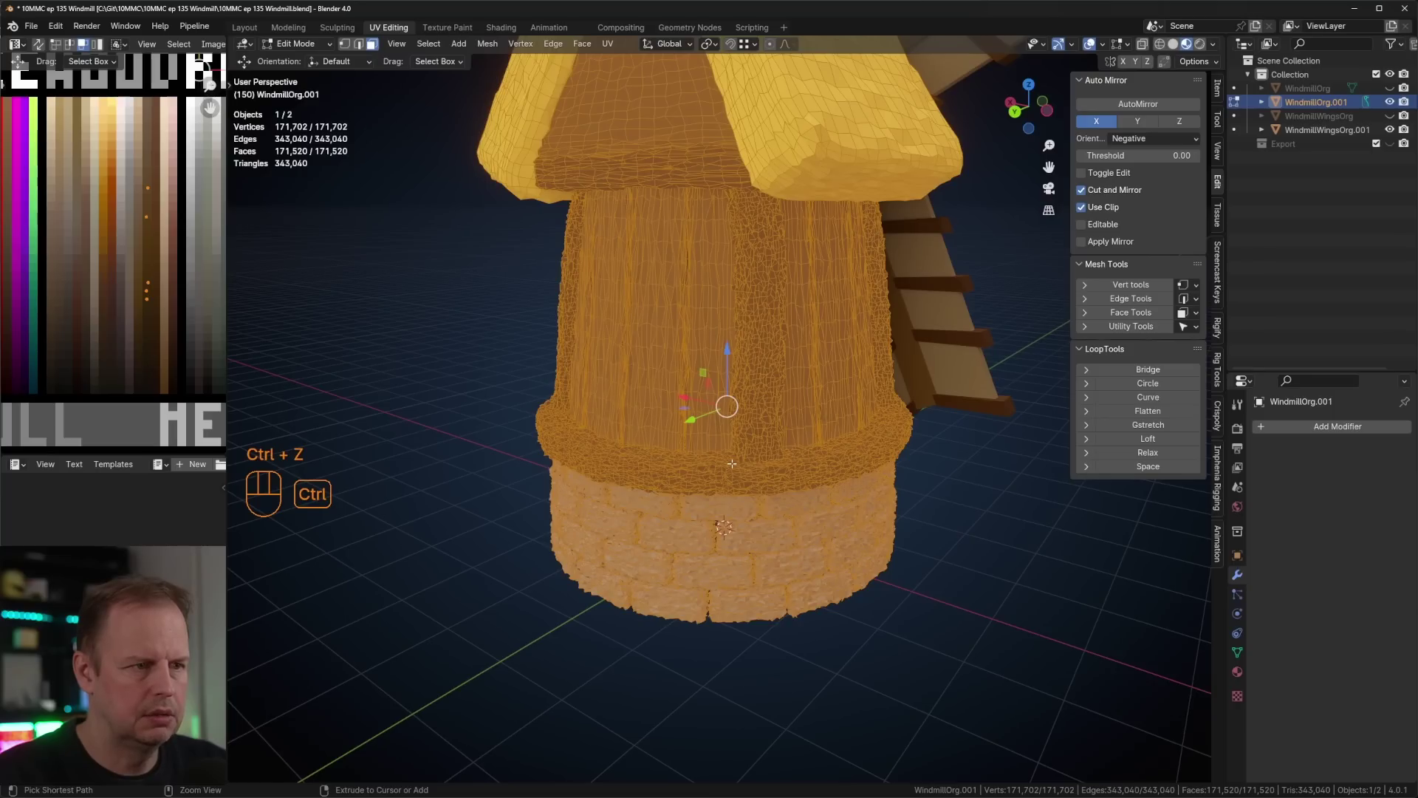
key("ctrl+z")
key("Tab")
key("Tab")
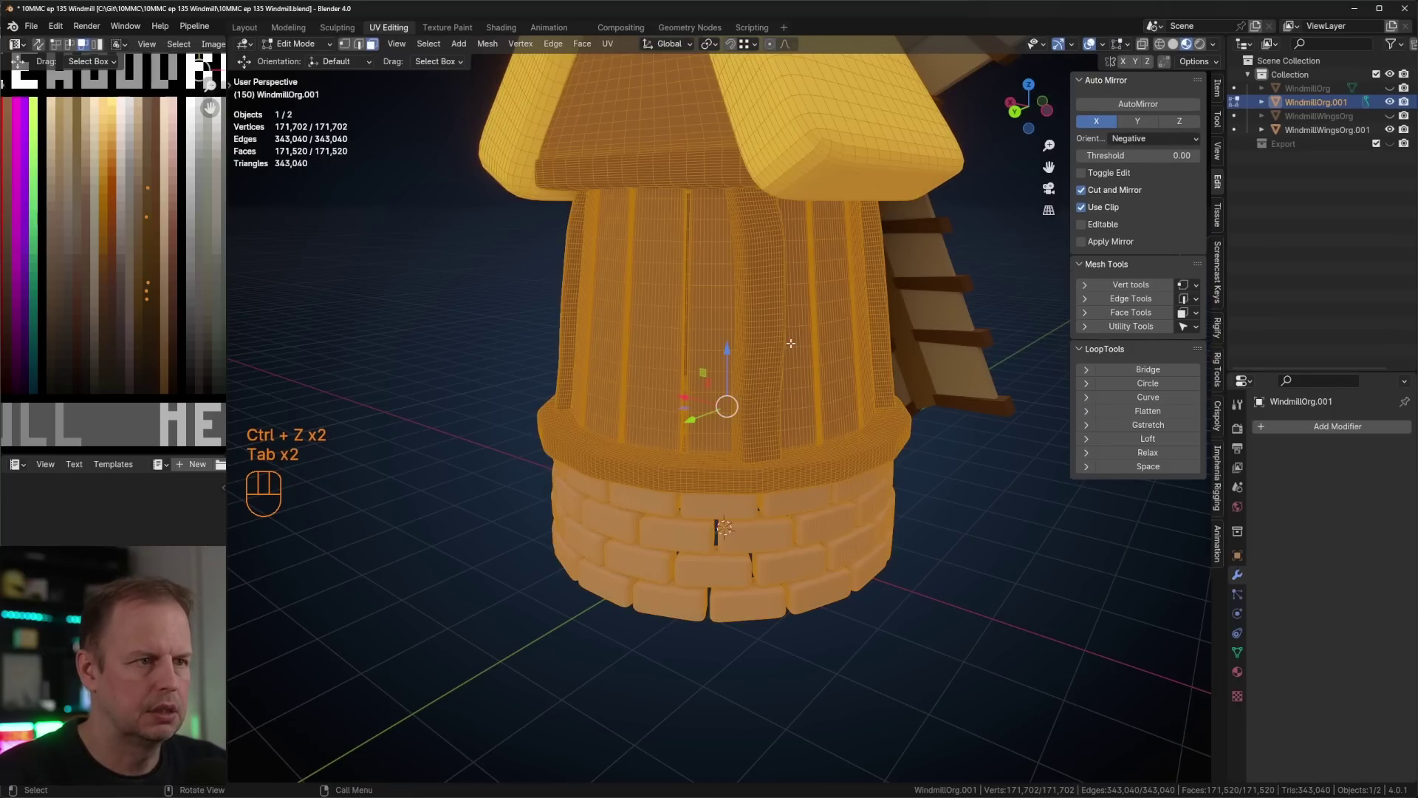
- Randomize the whole windmill mesh by 0.035 m, deselect everything and check it in Object Mode
key("a")
left_click(487, 43)
mouse_move(537, 83)
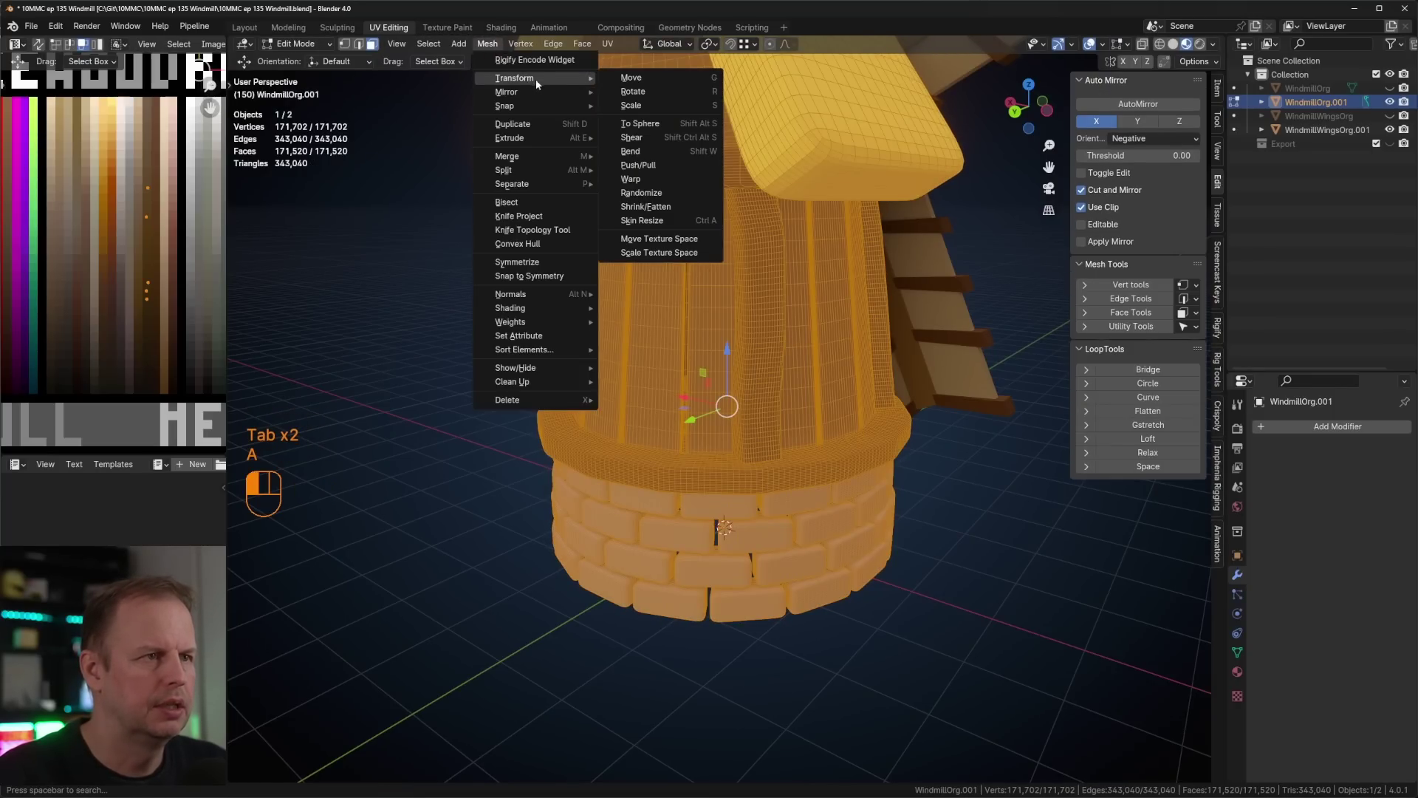
left_click(662, 193)
left_click(376, 723)
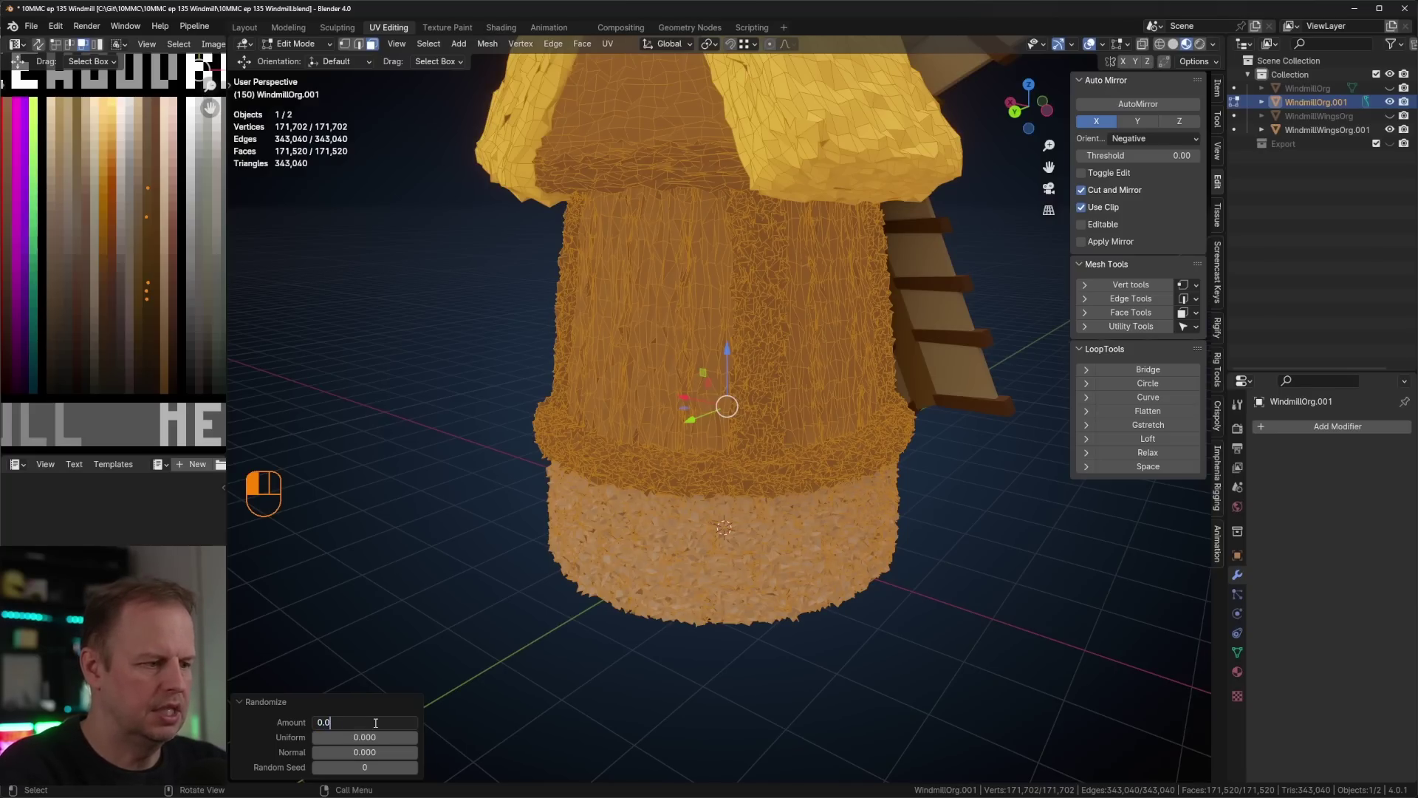
type("0.035")
key("Return")
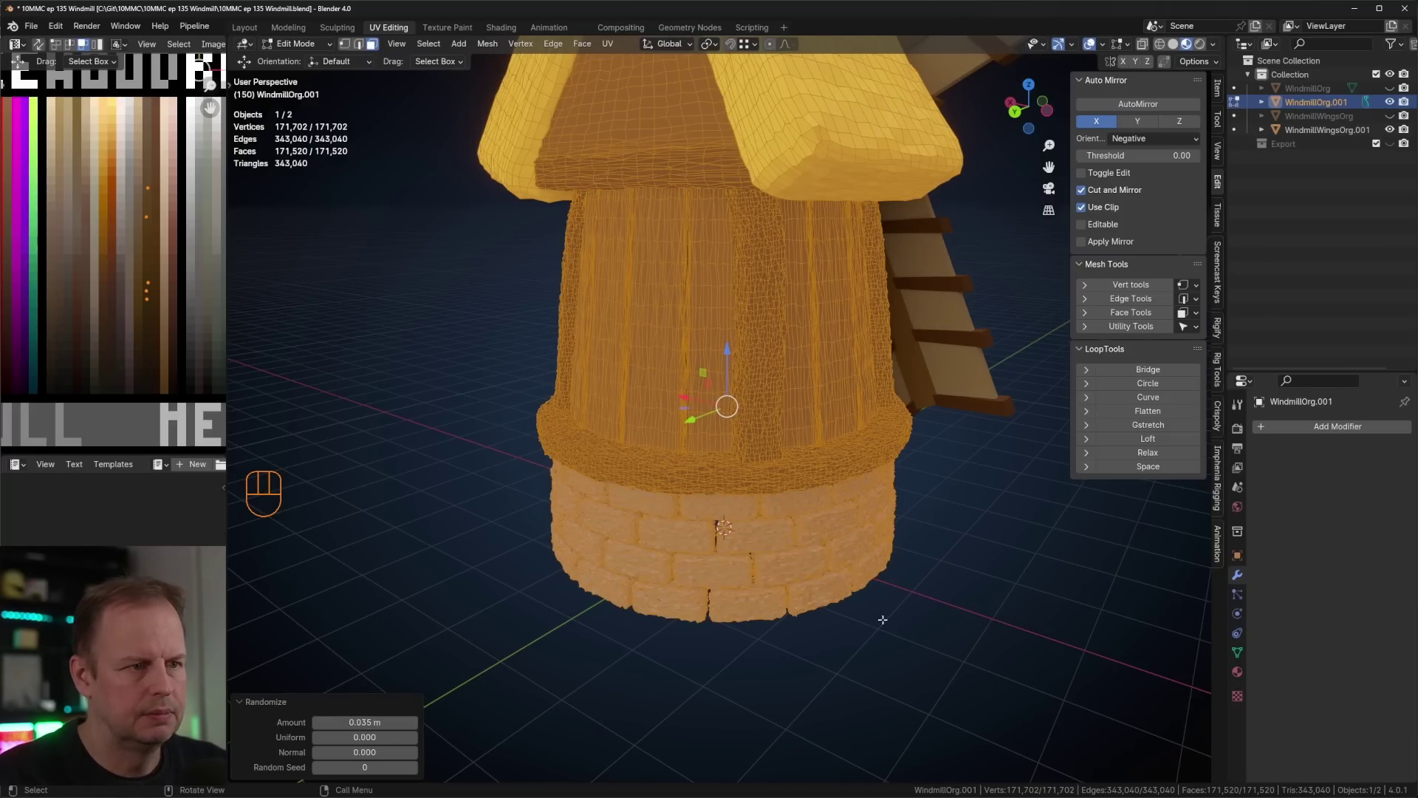
key("alt+a")
key("Tab")
middle_click_drag(877, 375, 800, 451, "shift")
- Run Select Random on the windmill mesh in Edit Mode with vertex selection active
key("Tab")
key("1")
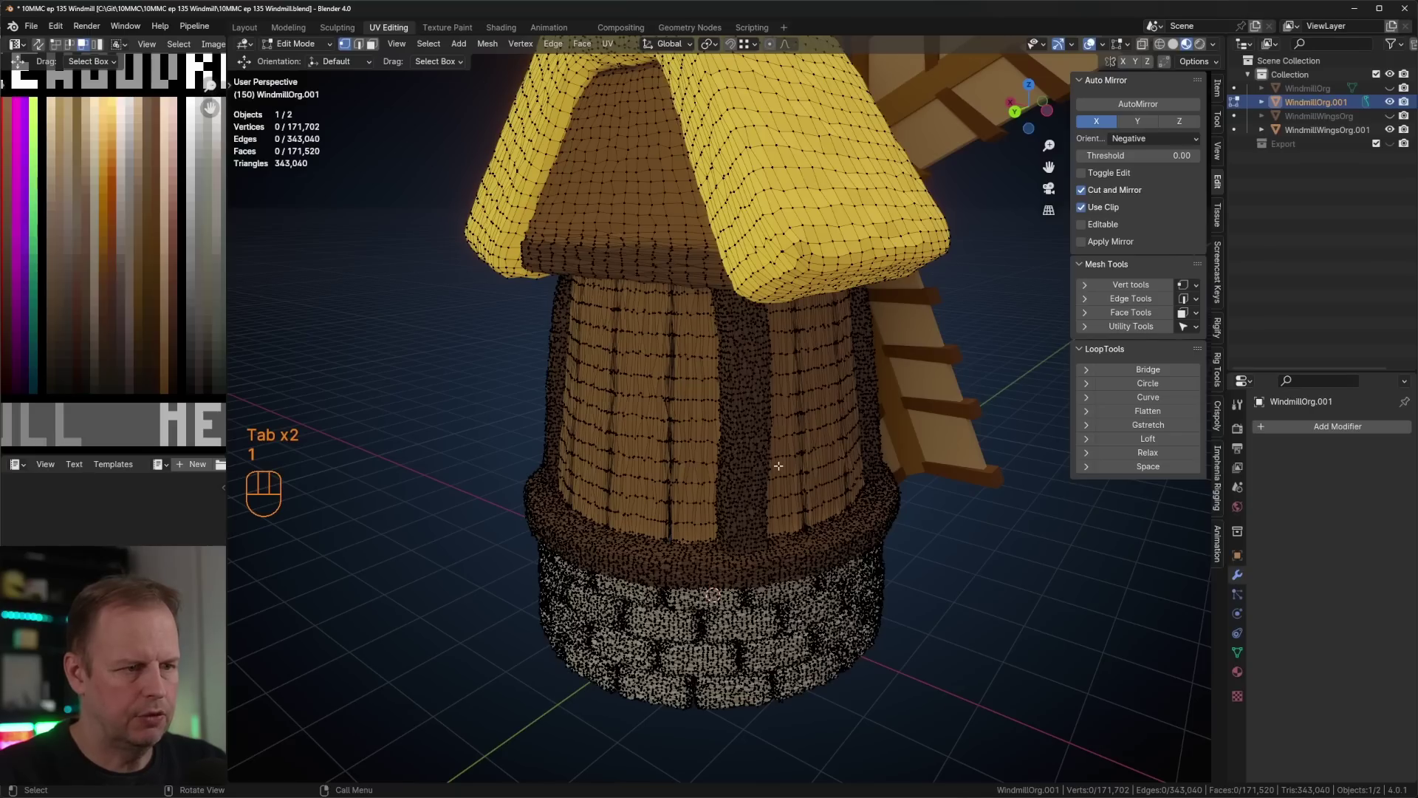
key("F3")
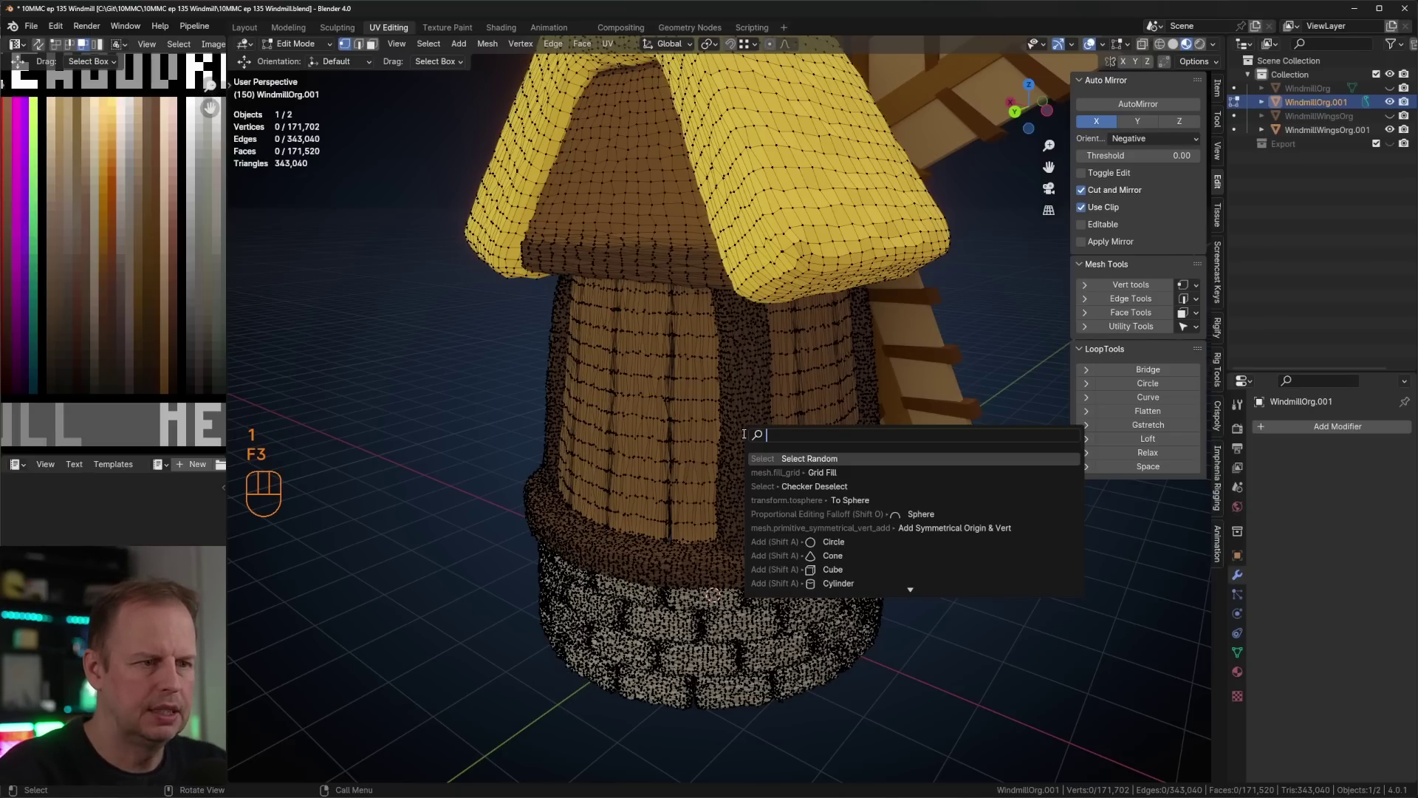
type("s")
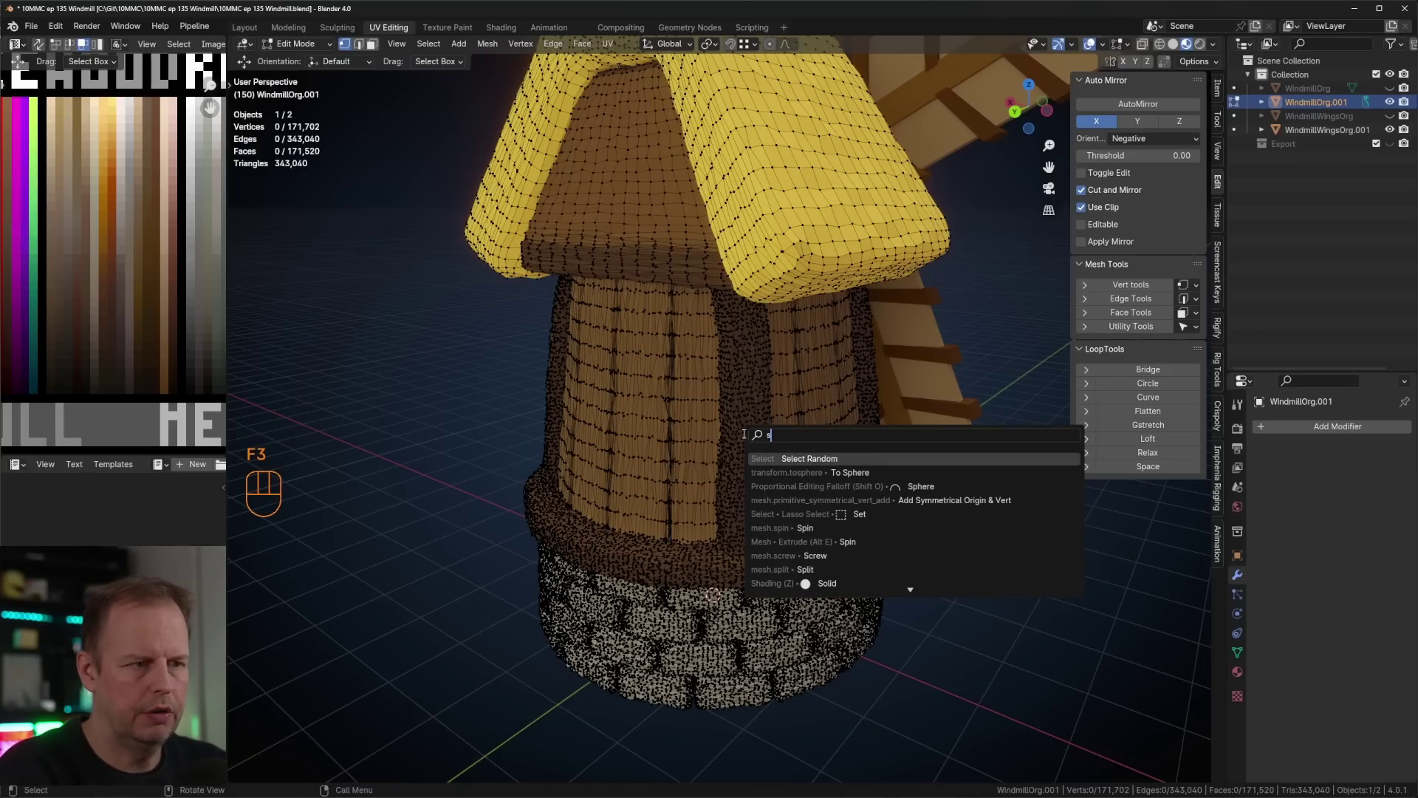
type("ec")
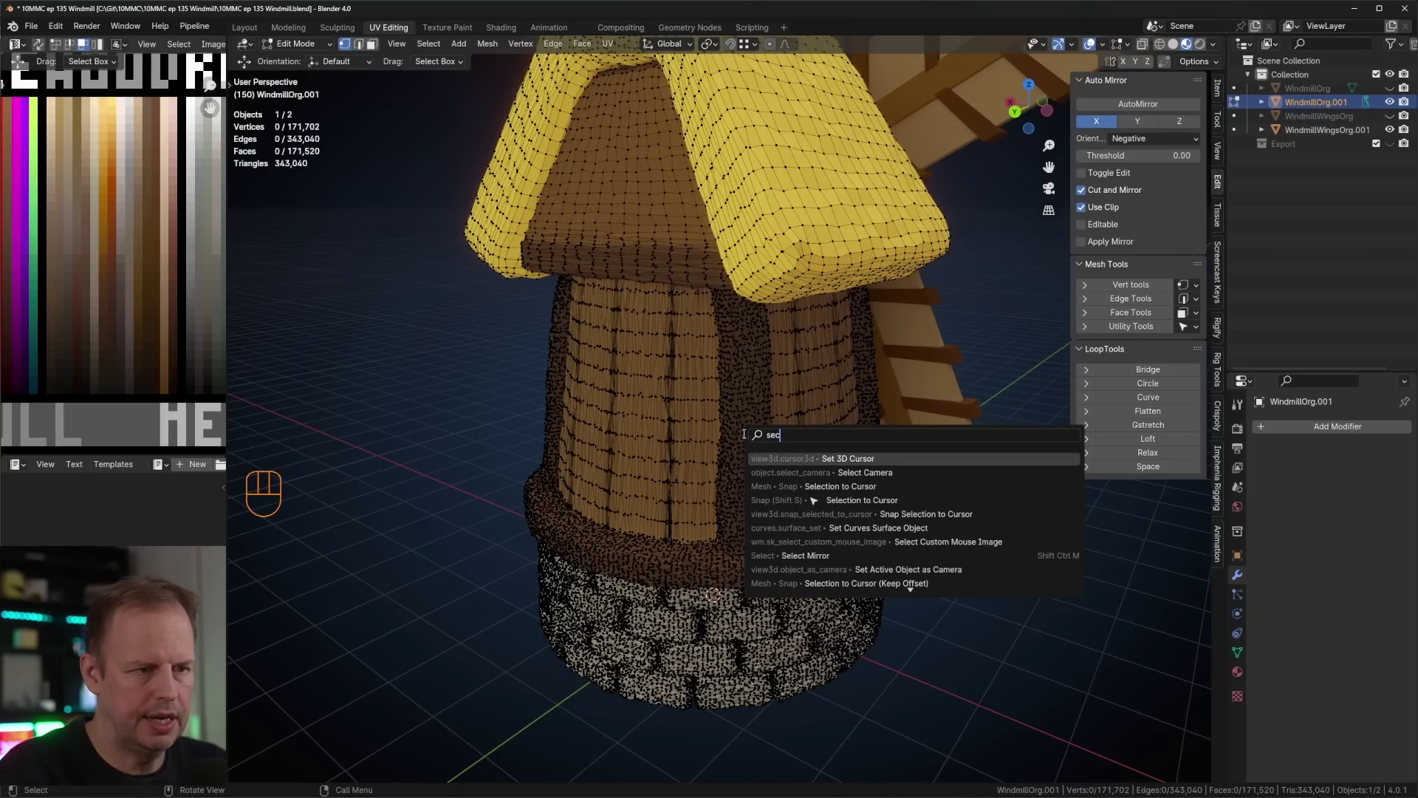
key("ctrl+a")
type("slec")
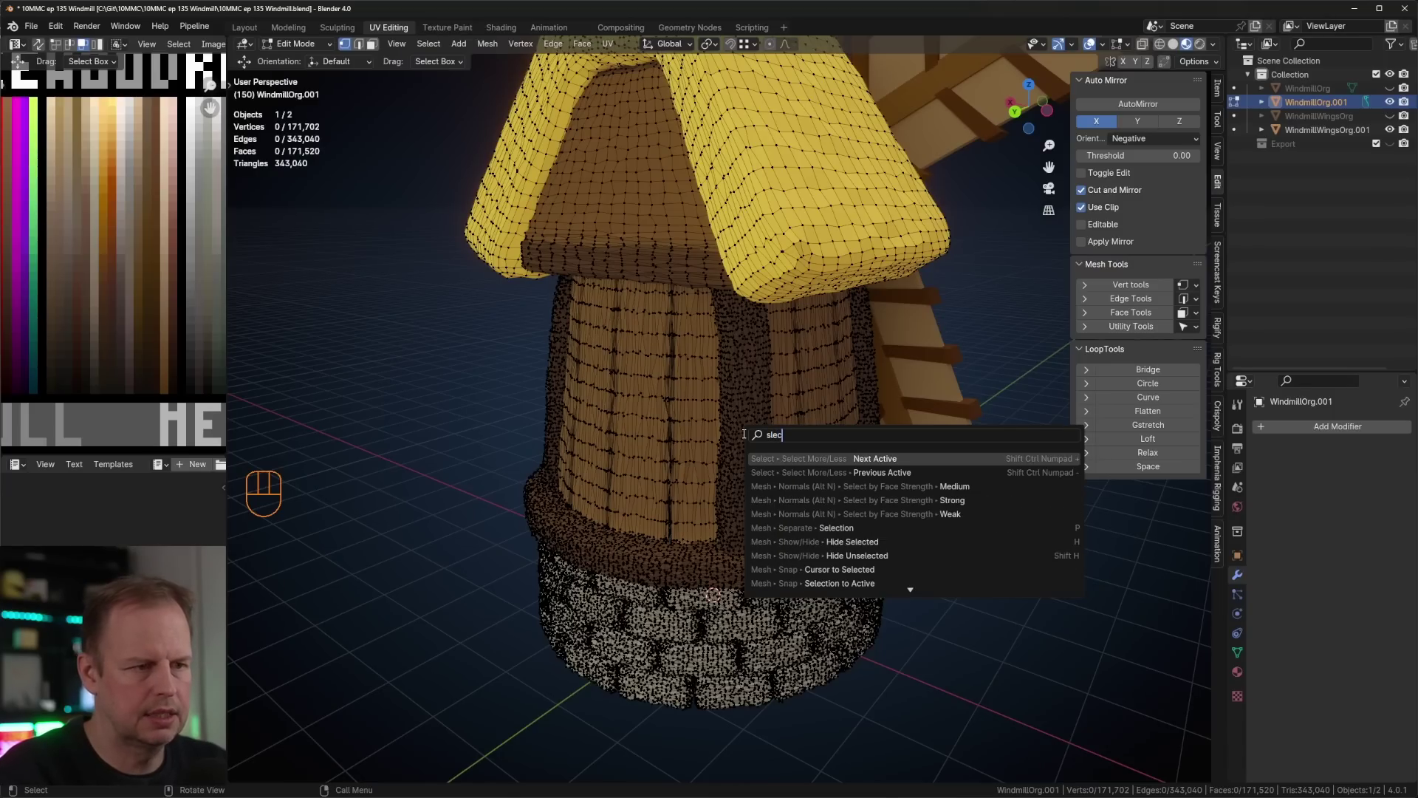
key("BackSpace")
key("BackSpace")
key("BackSpace")
type("elec")
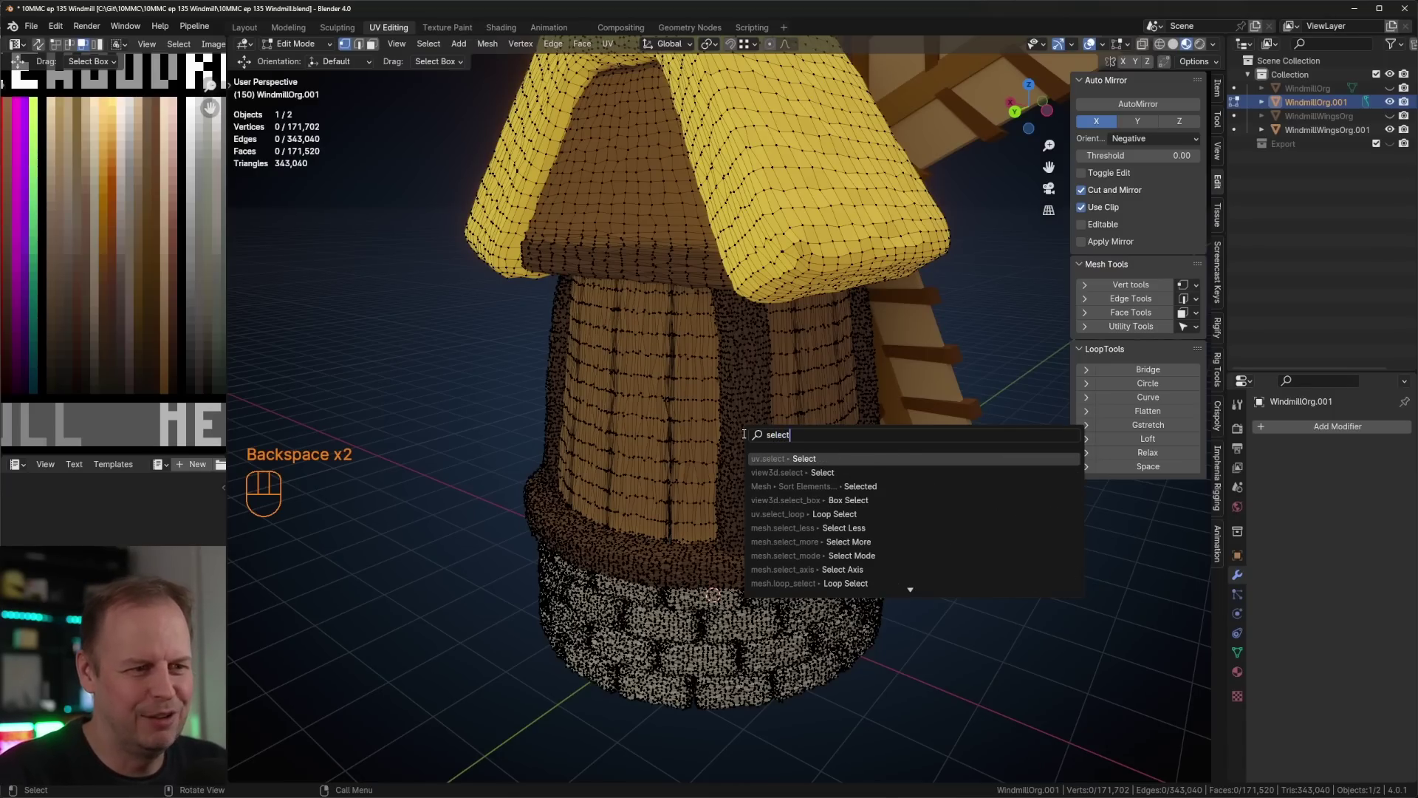
type("t rand")
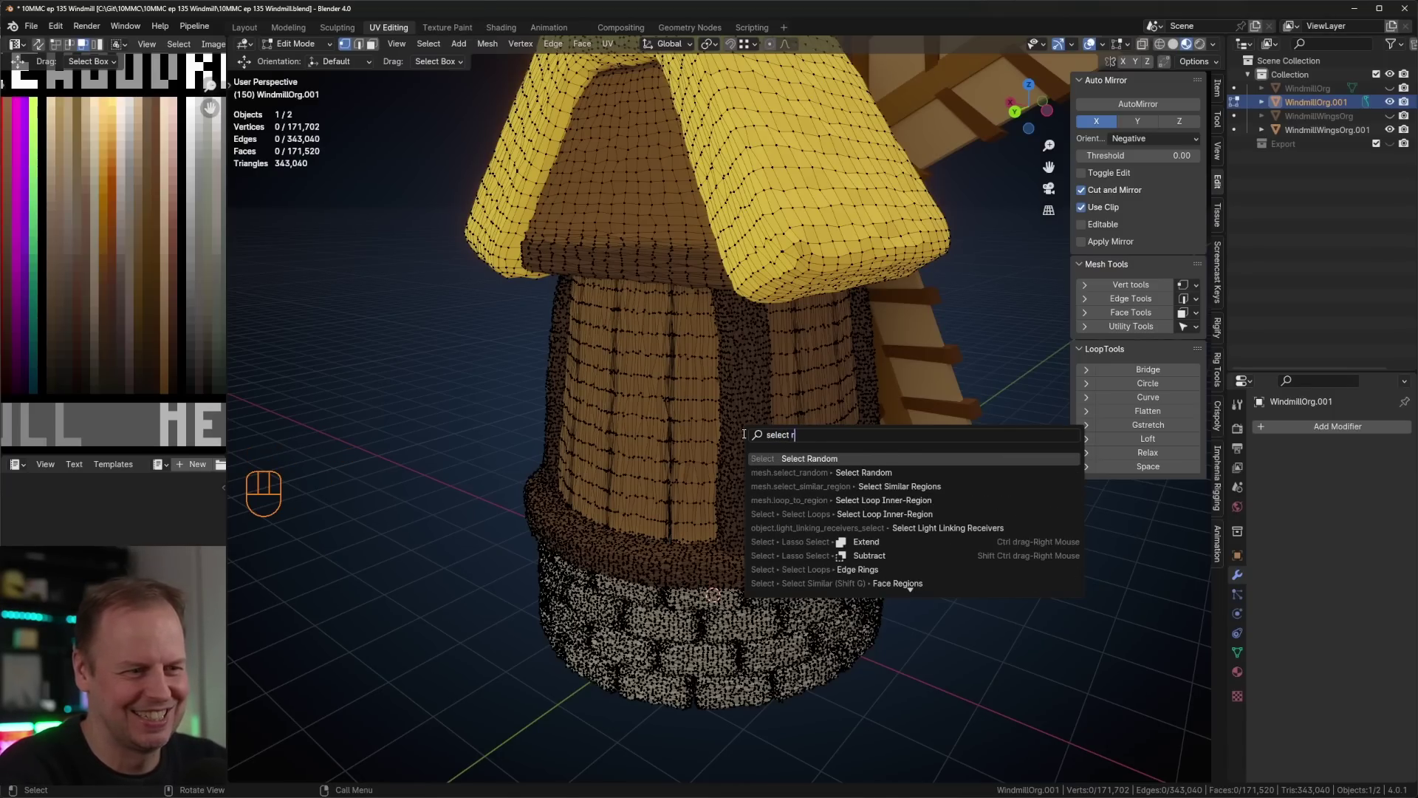
left_click(839, 458)
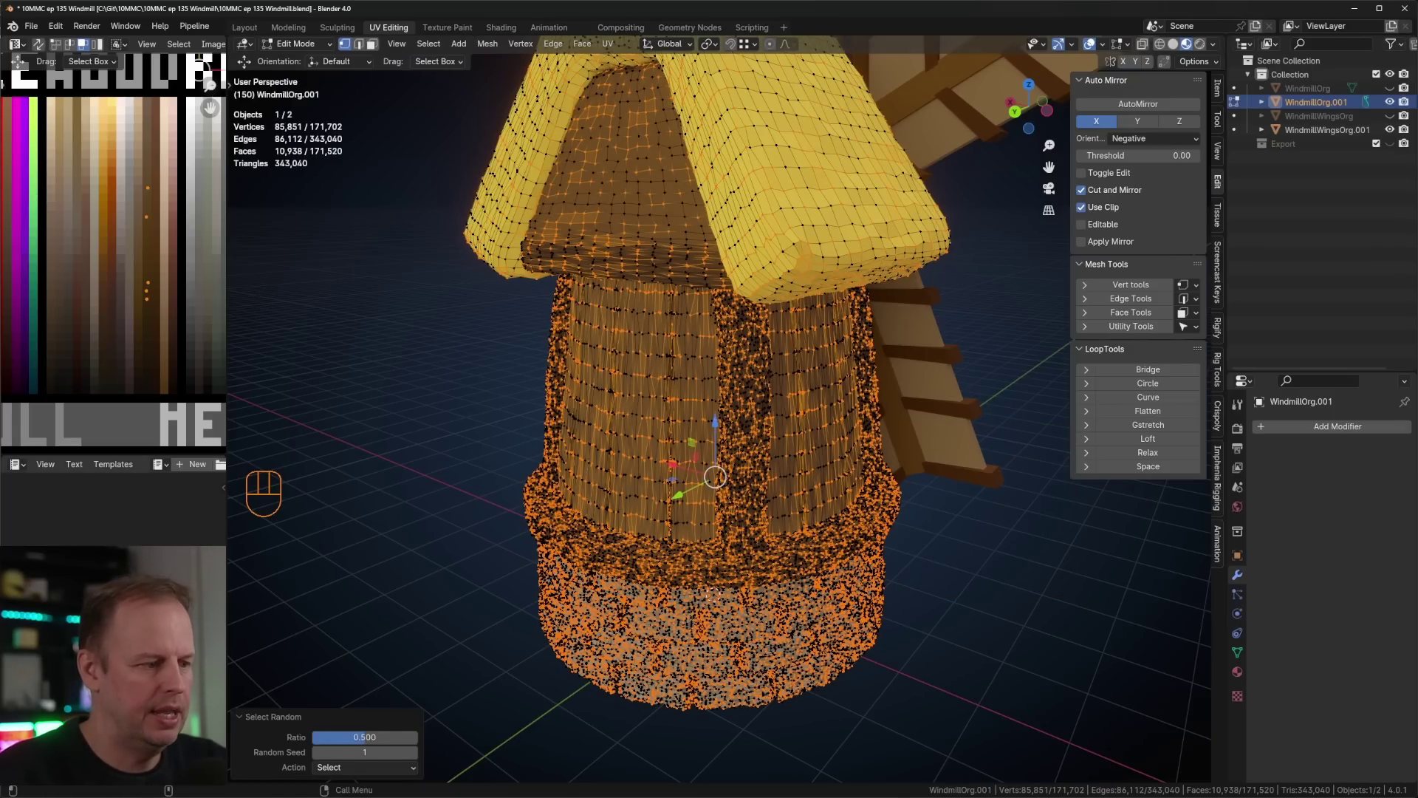
- Set the random vertex selection ratio to 0.1
left_click(366, 736)
type("0.1")
key("Return")
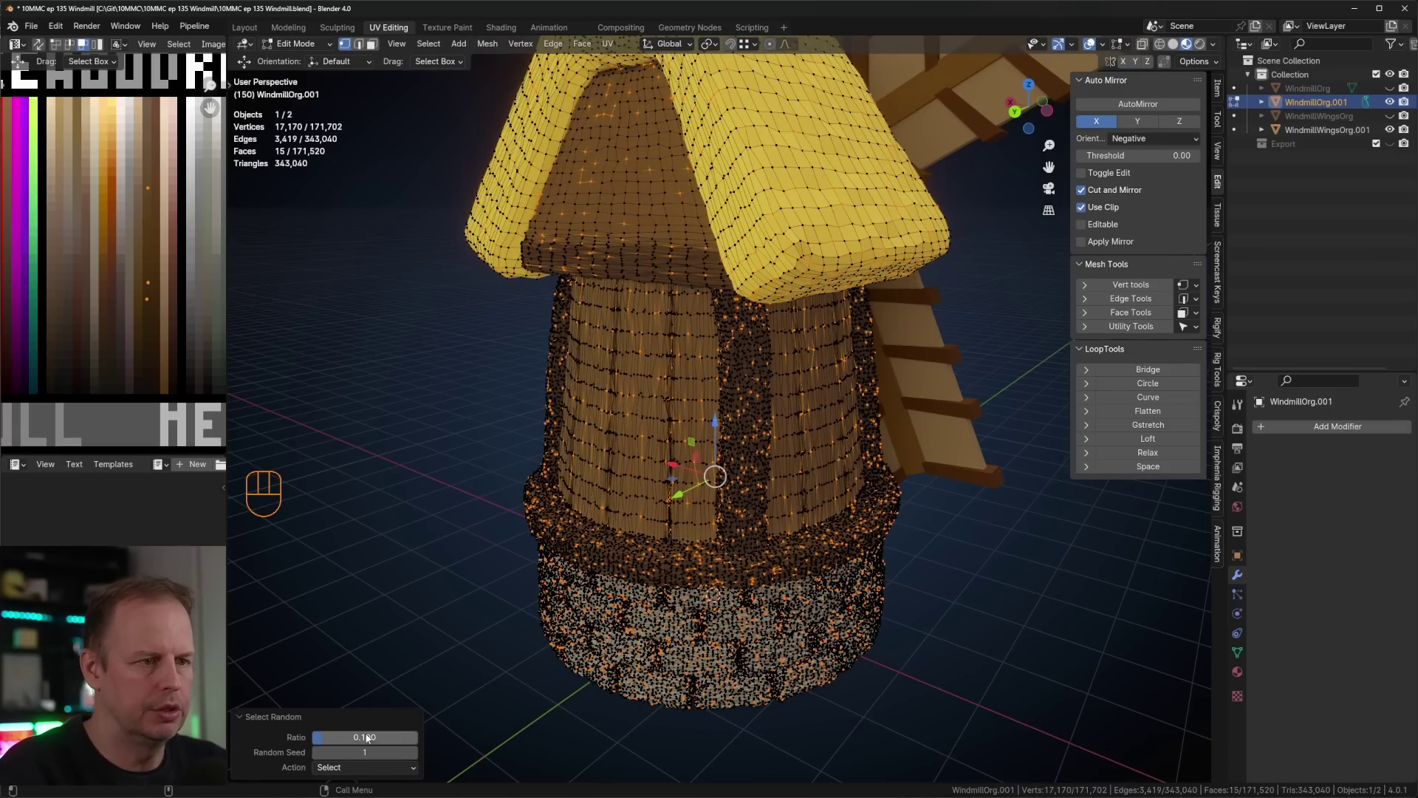
- Enable proportional editing, fatten the randomly selected vertices by about 0.08 m and return to Object Mode
scroll(882, 444, "down", 3)
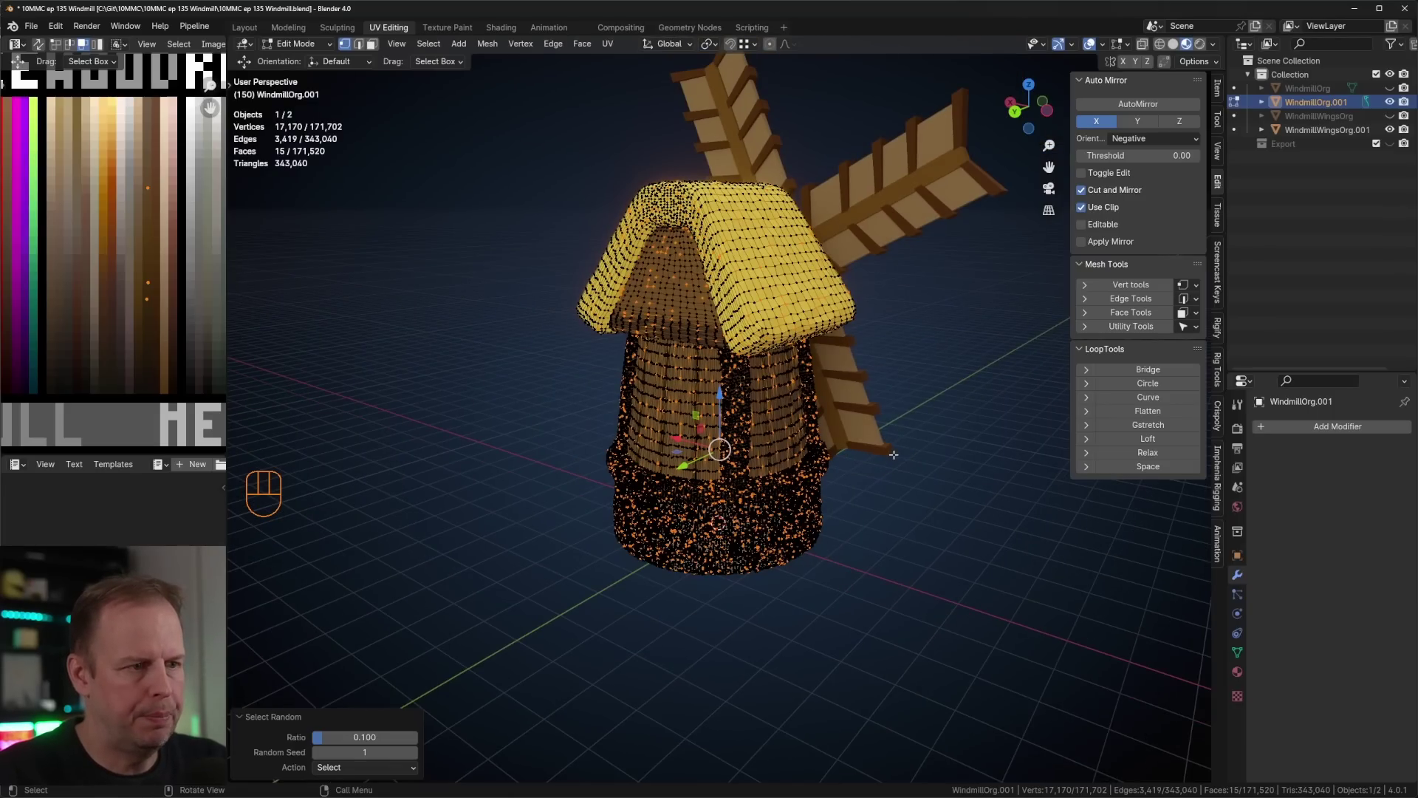
key("o")
key("alt+s")
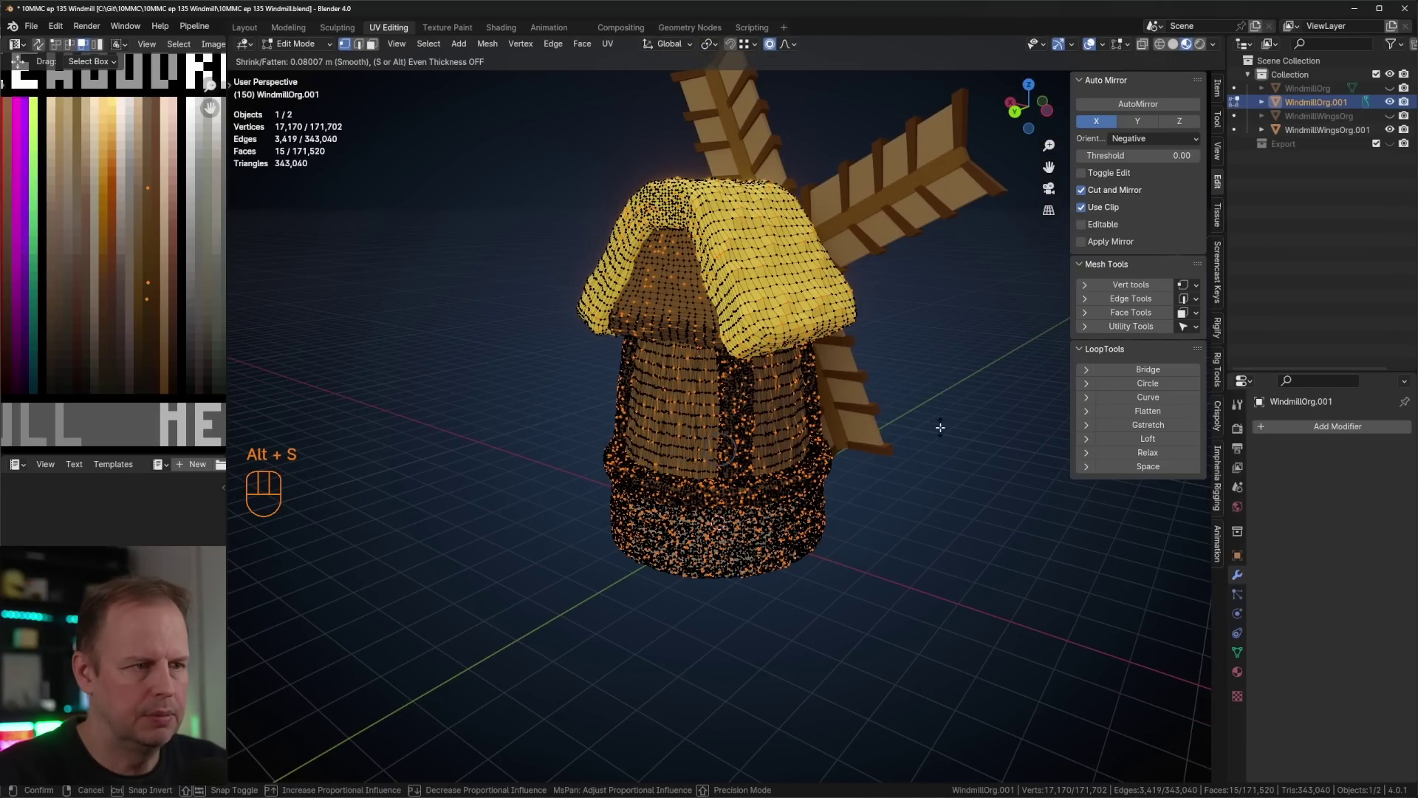
left_click(940, 428)
scroll(908, 417, "up", 6)
key("Tab")
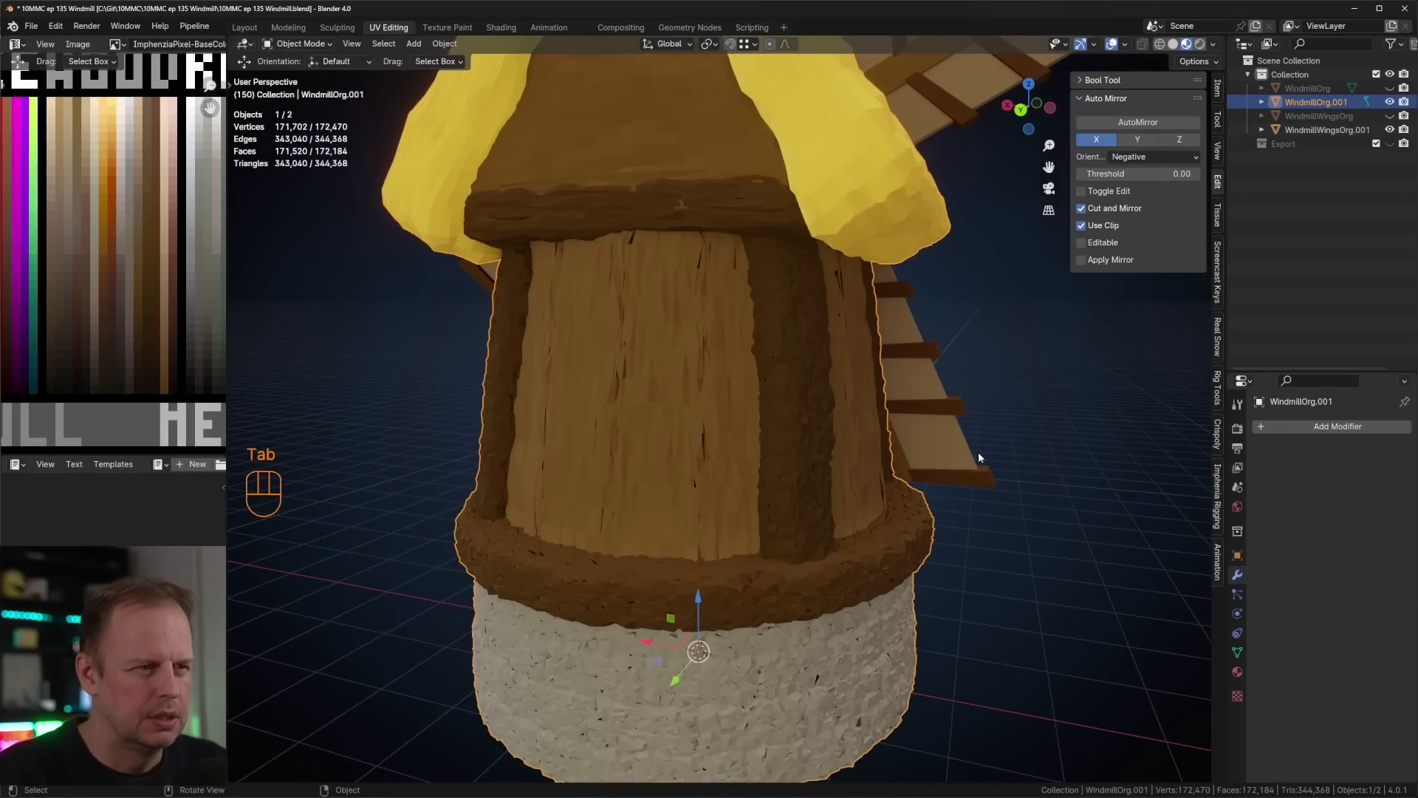
- Add a Decimate modifier to the windmill body with a collapse ratio of 0.1
scroll(830, 449, "down", 6)
middle_click_drag(814, 451, 859, 475)
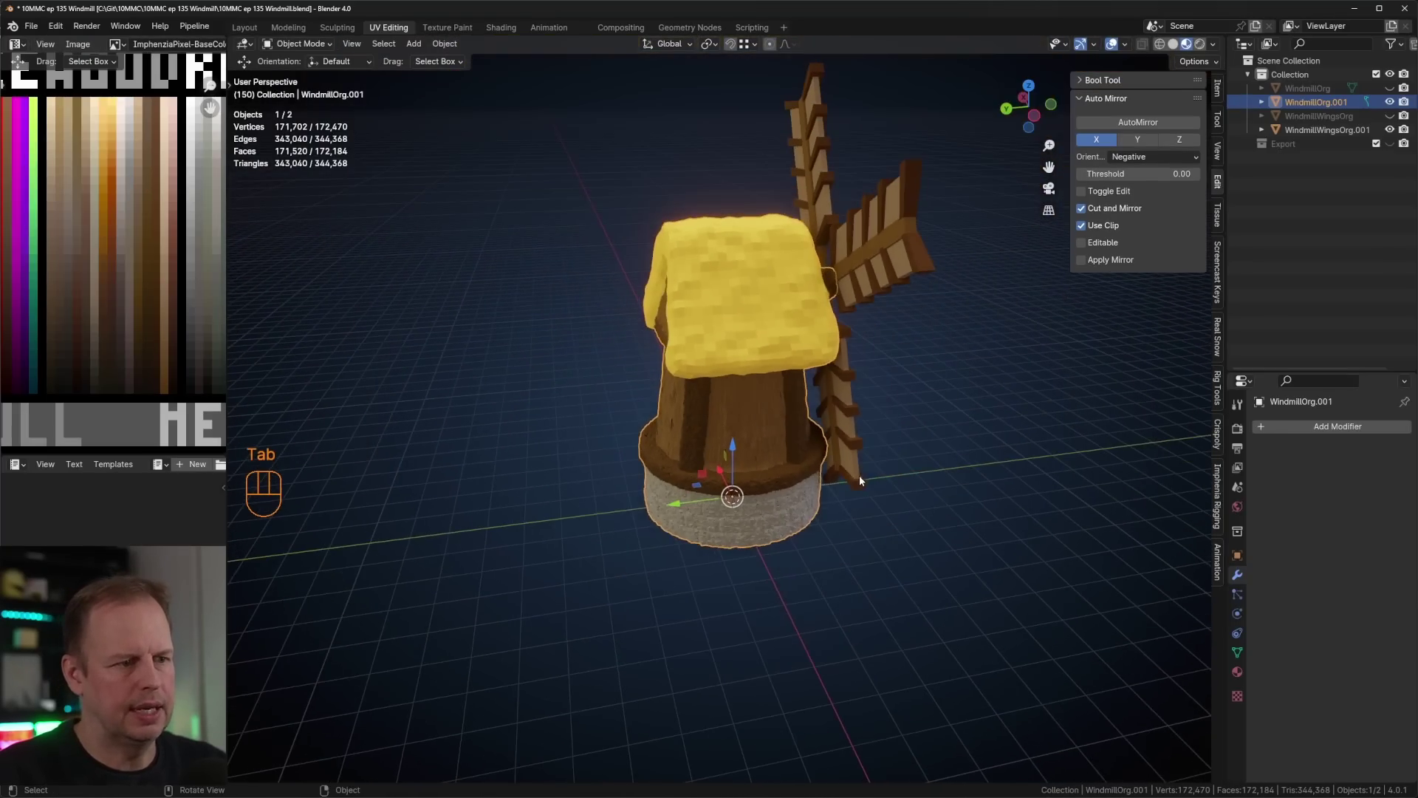
middle_click_drag(769, 462, 776, 428)
scroll(848, 444, "up", 2)
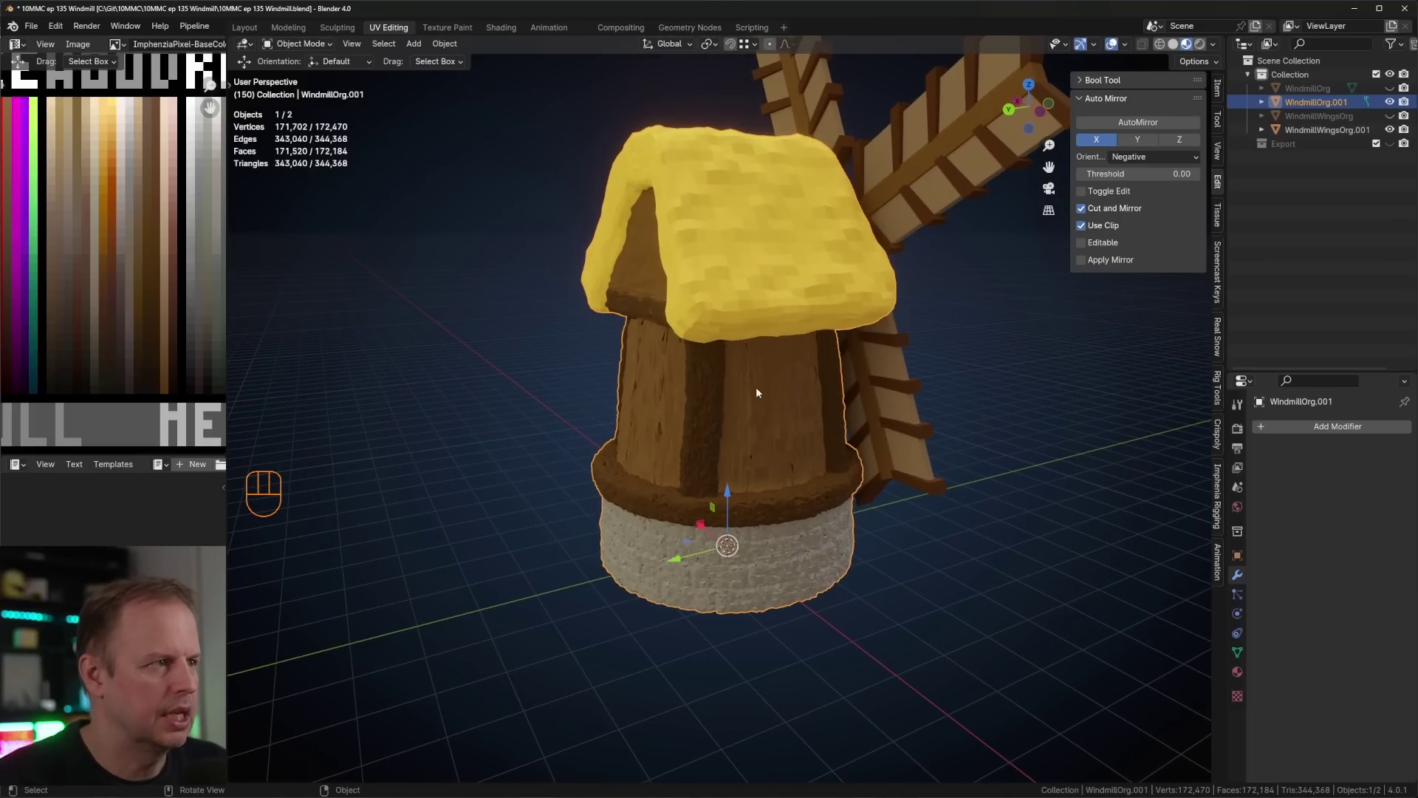
key("Tab")
key("Tab")
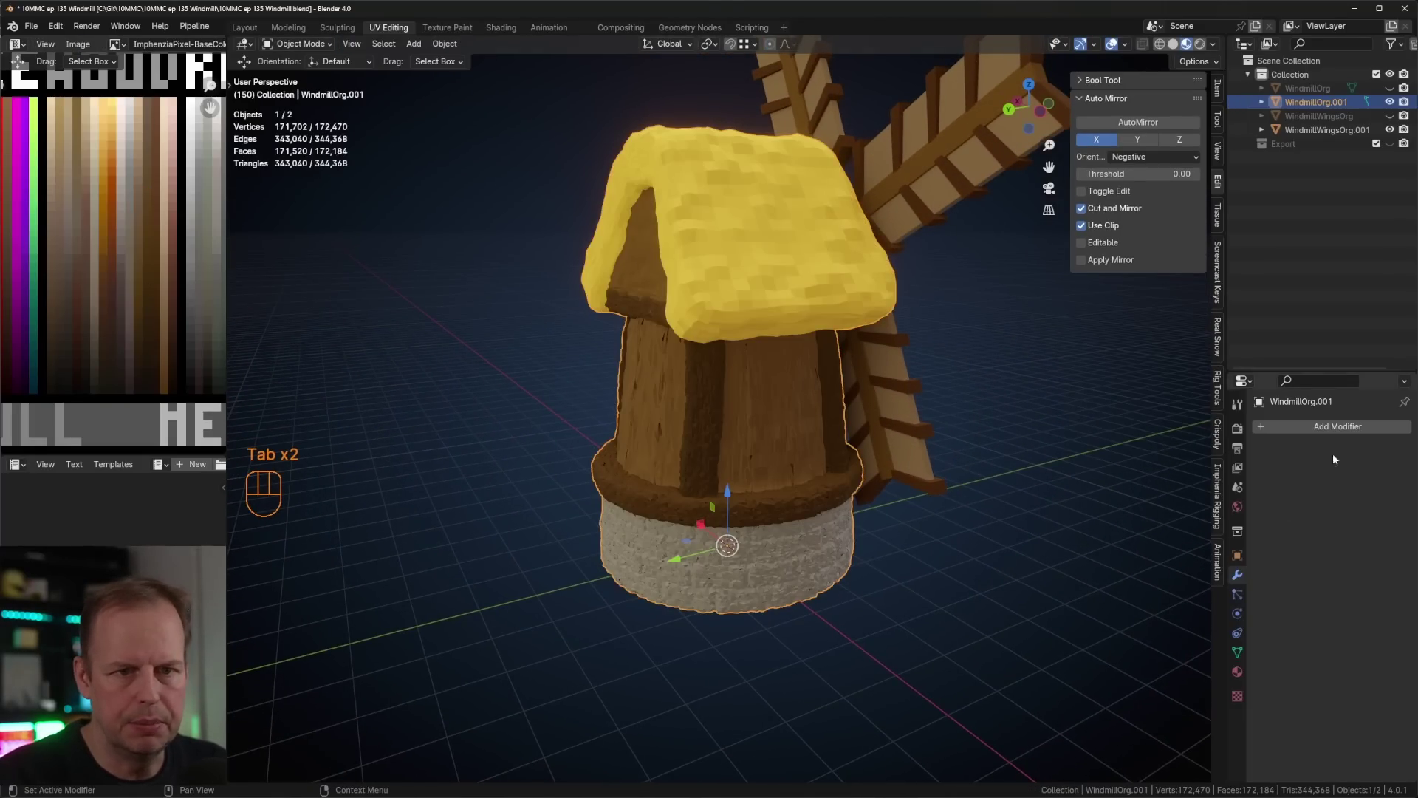
left_click(1268, 427)
mouse_move(1268, 424)
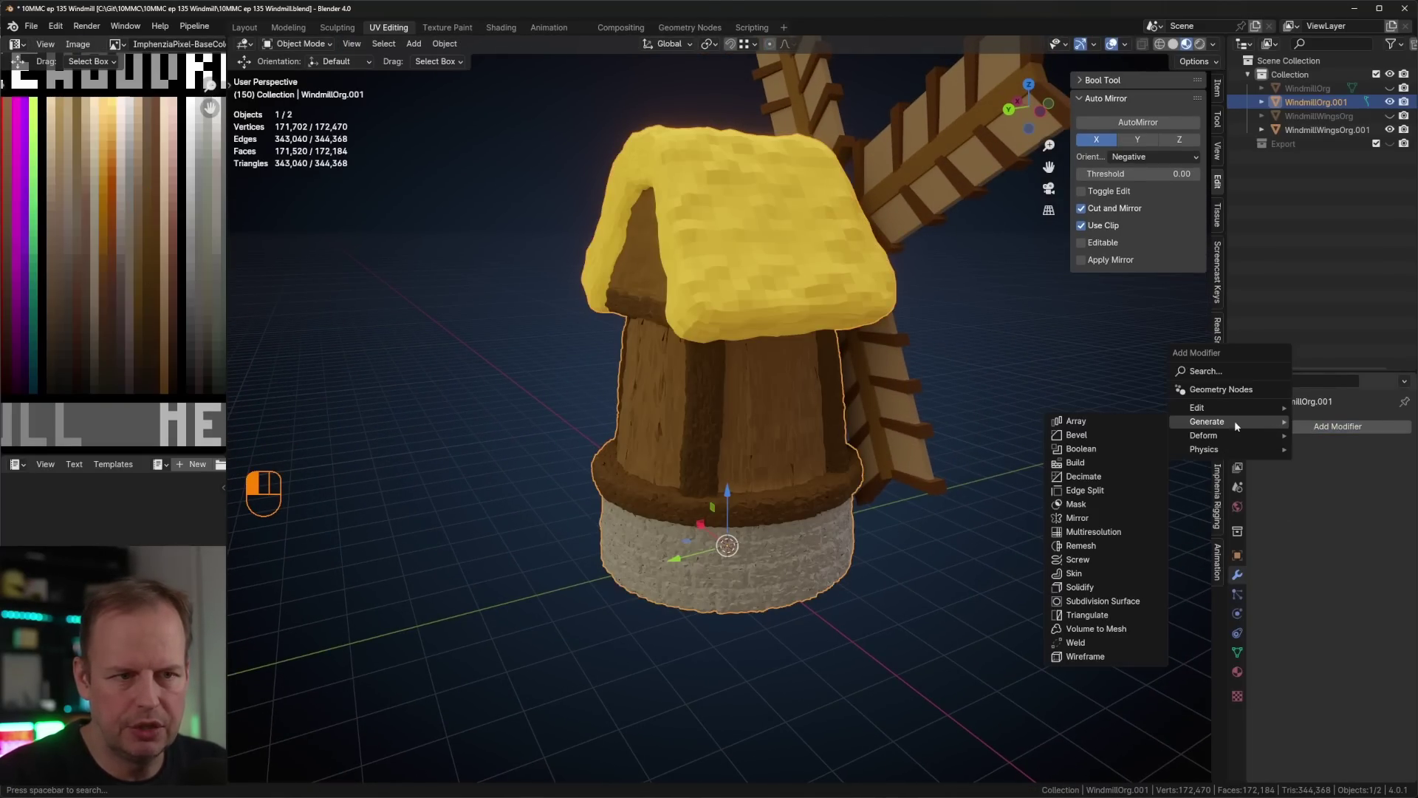
left_click(1123, 477)
left_click(1356, 486)
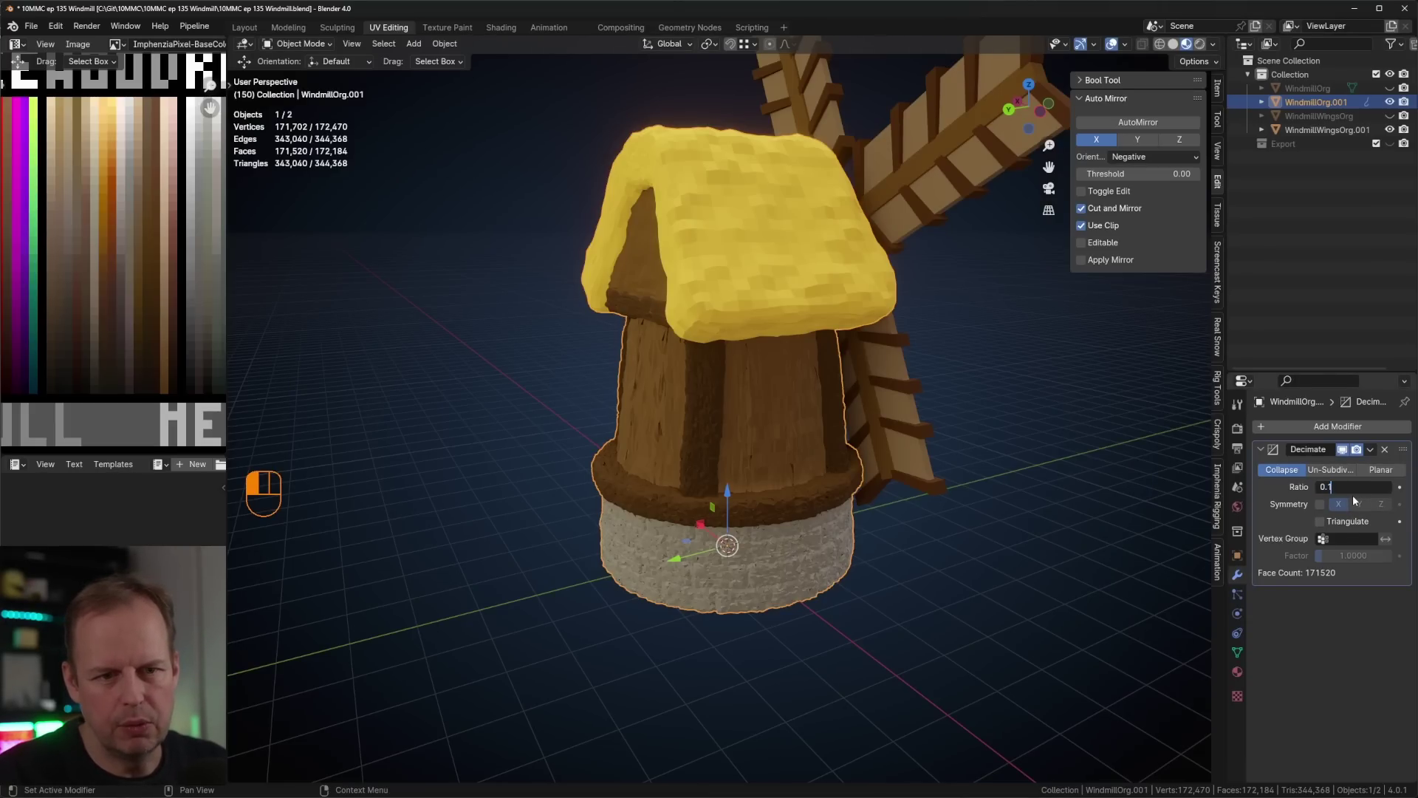
type("0.1")
key("Return")
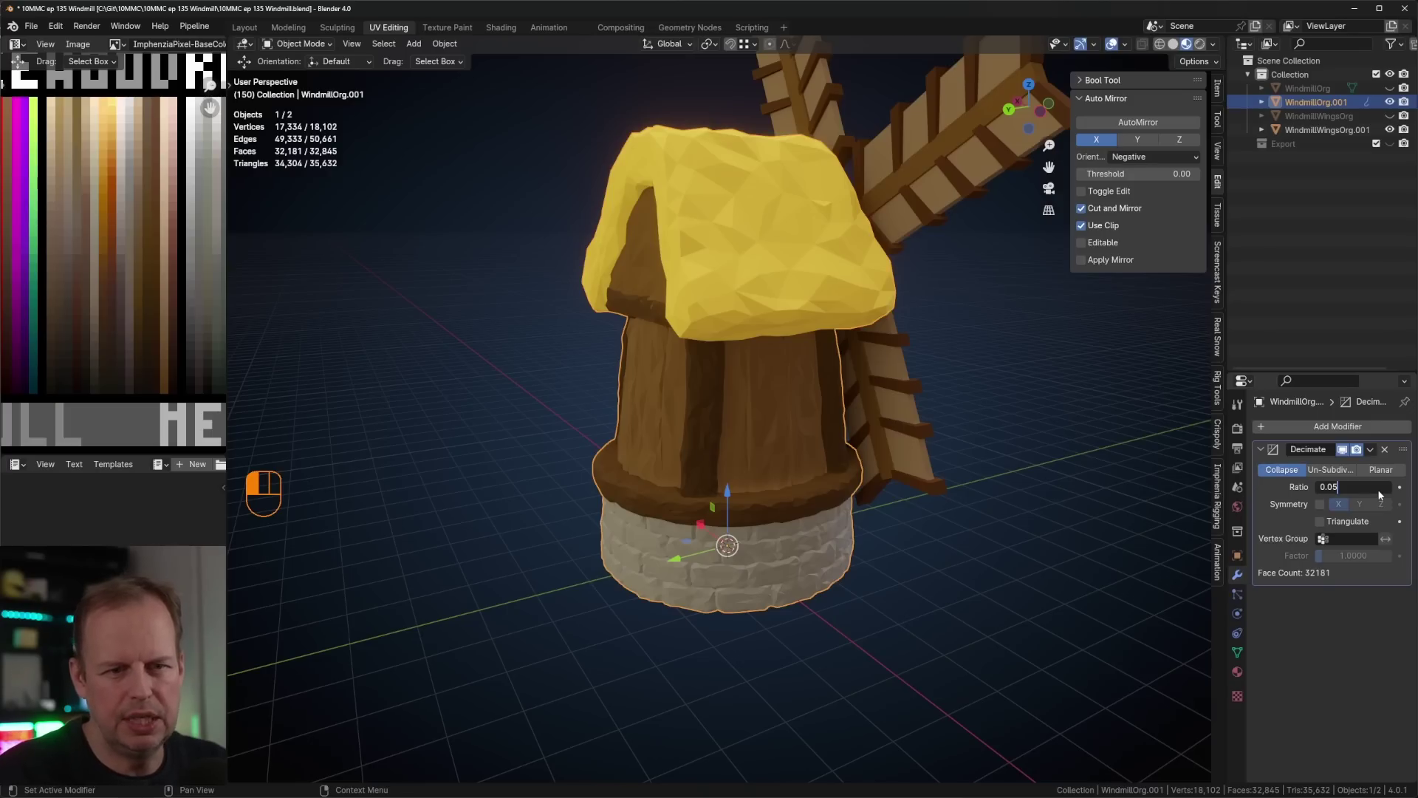
- Try Decimate ratios of 0.05 and 0.02 on the windmill body
key("Return")
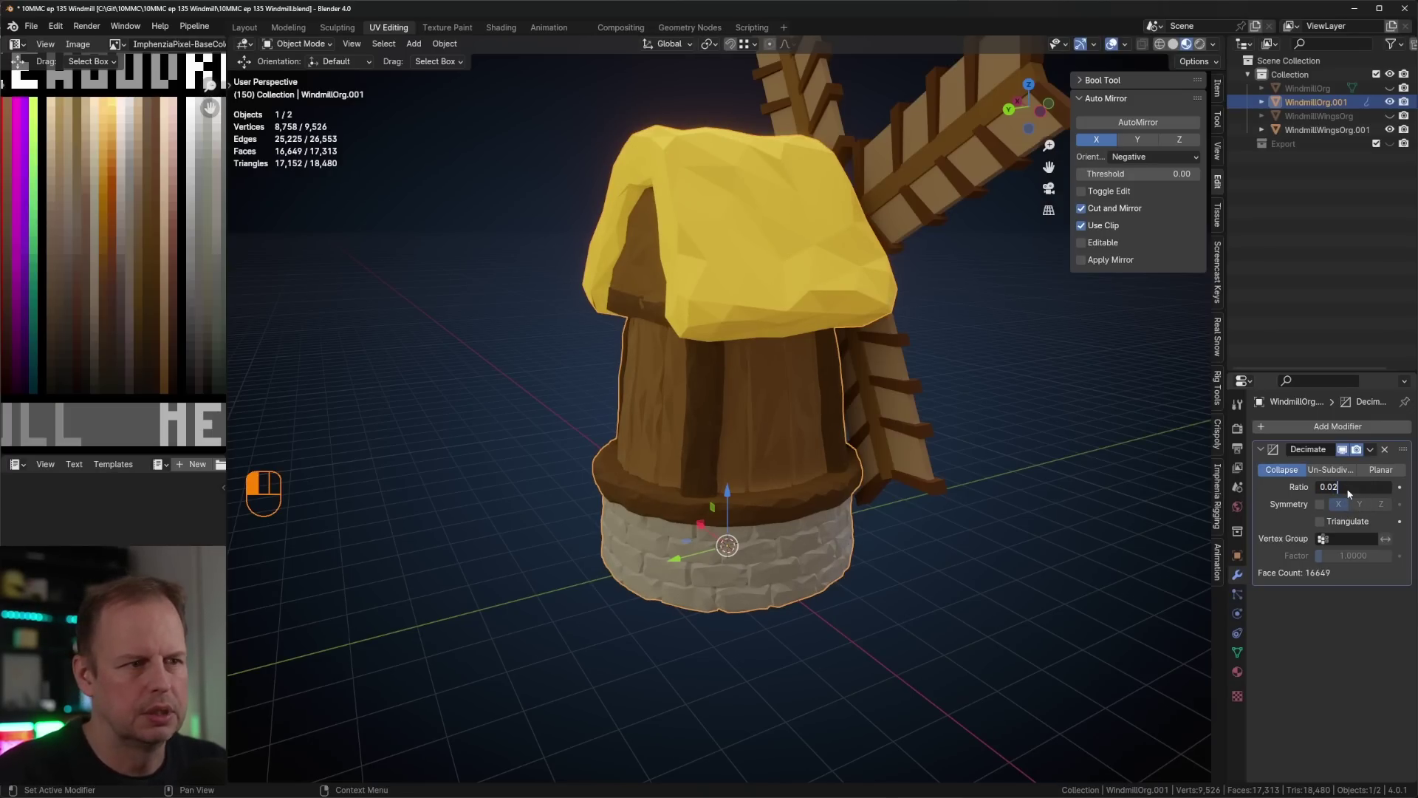
key("Return")
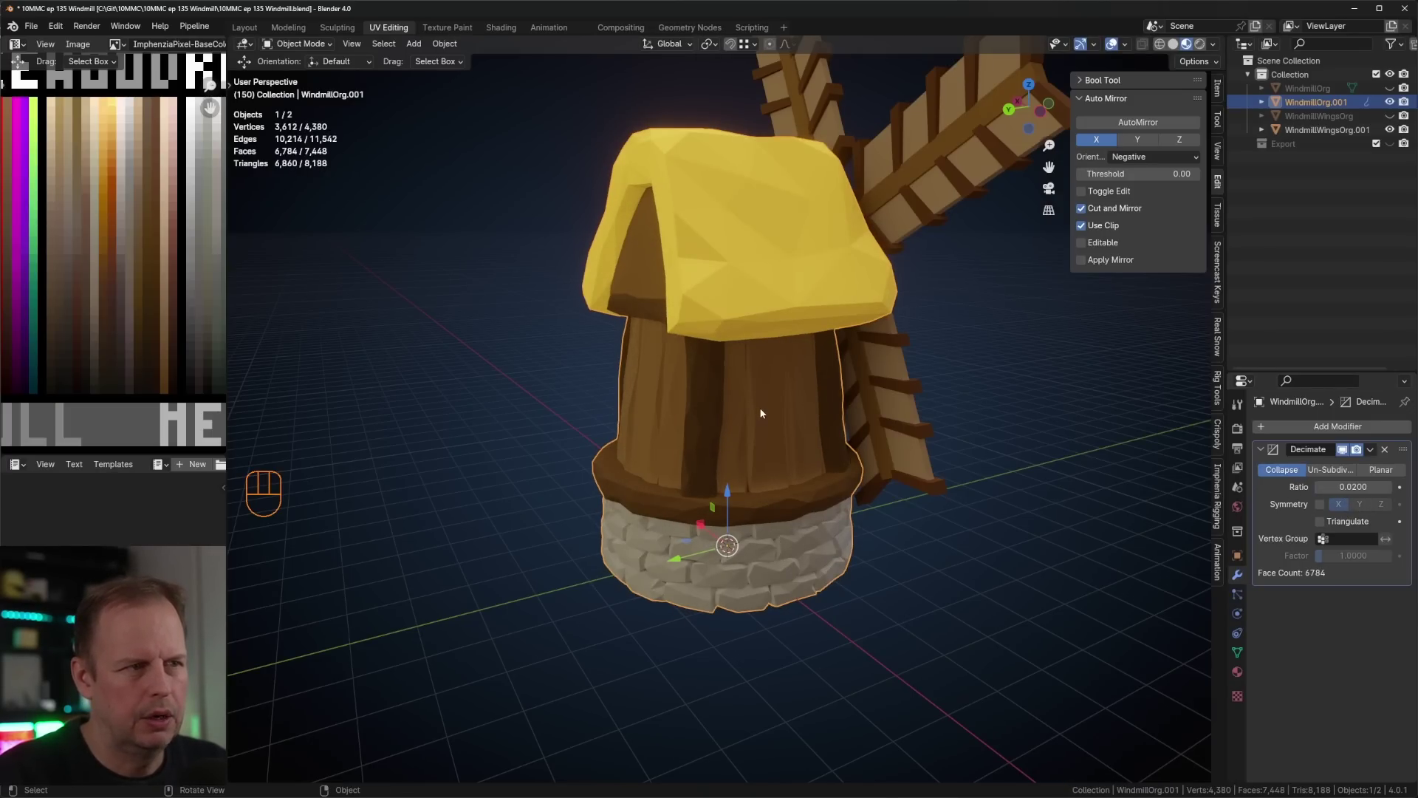
middle_click_drag(761, 412, 857, 414)
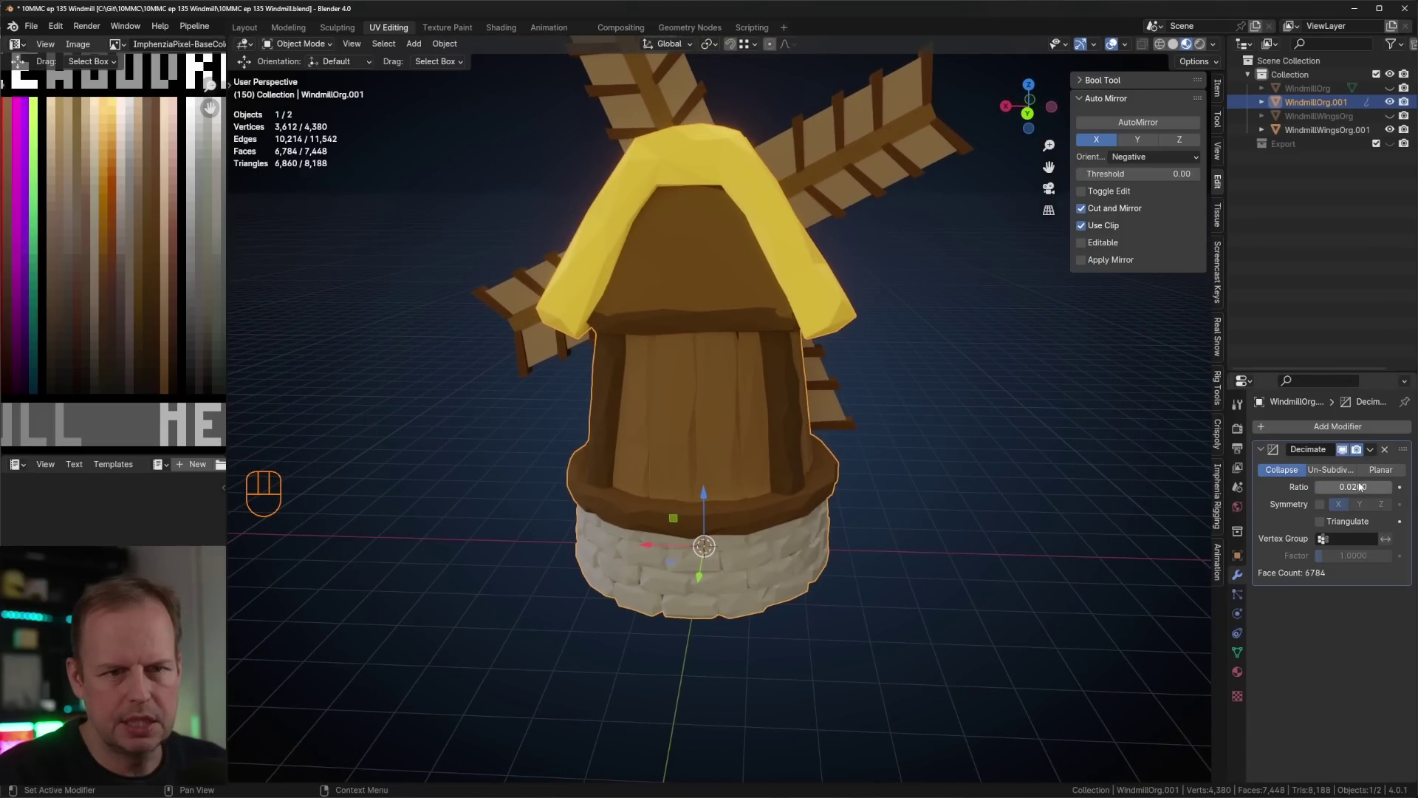
- Set the Decimate ratio to 0.035 and apply the modifier to the windmill body
left_click(1359, 486)
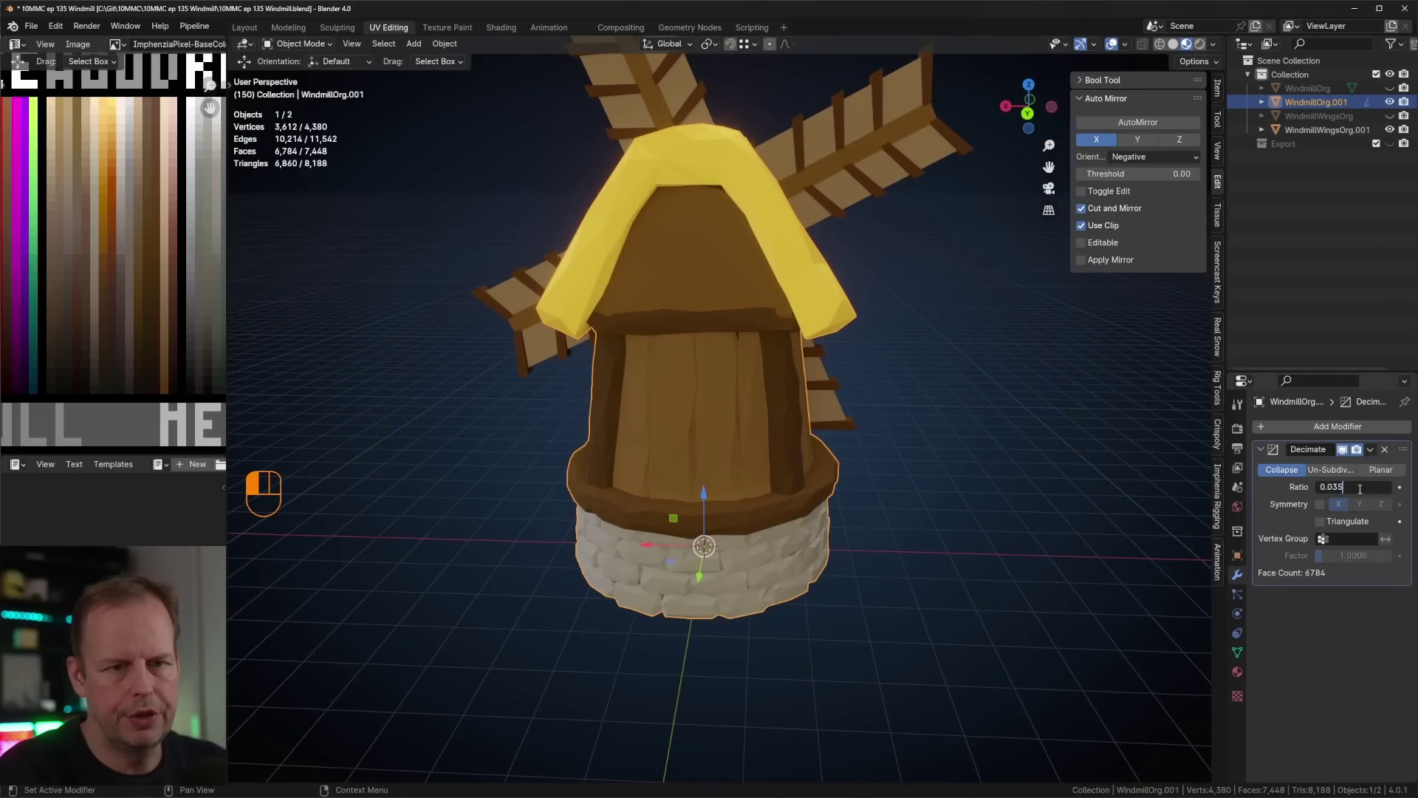
type("0.035")
key("Return")
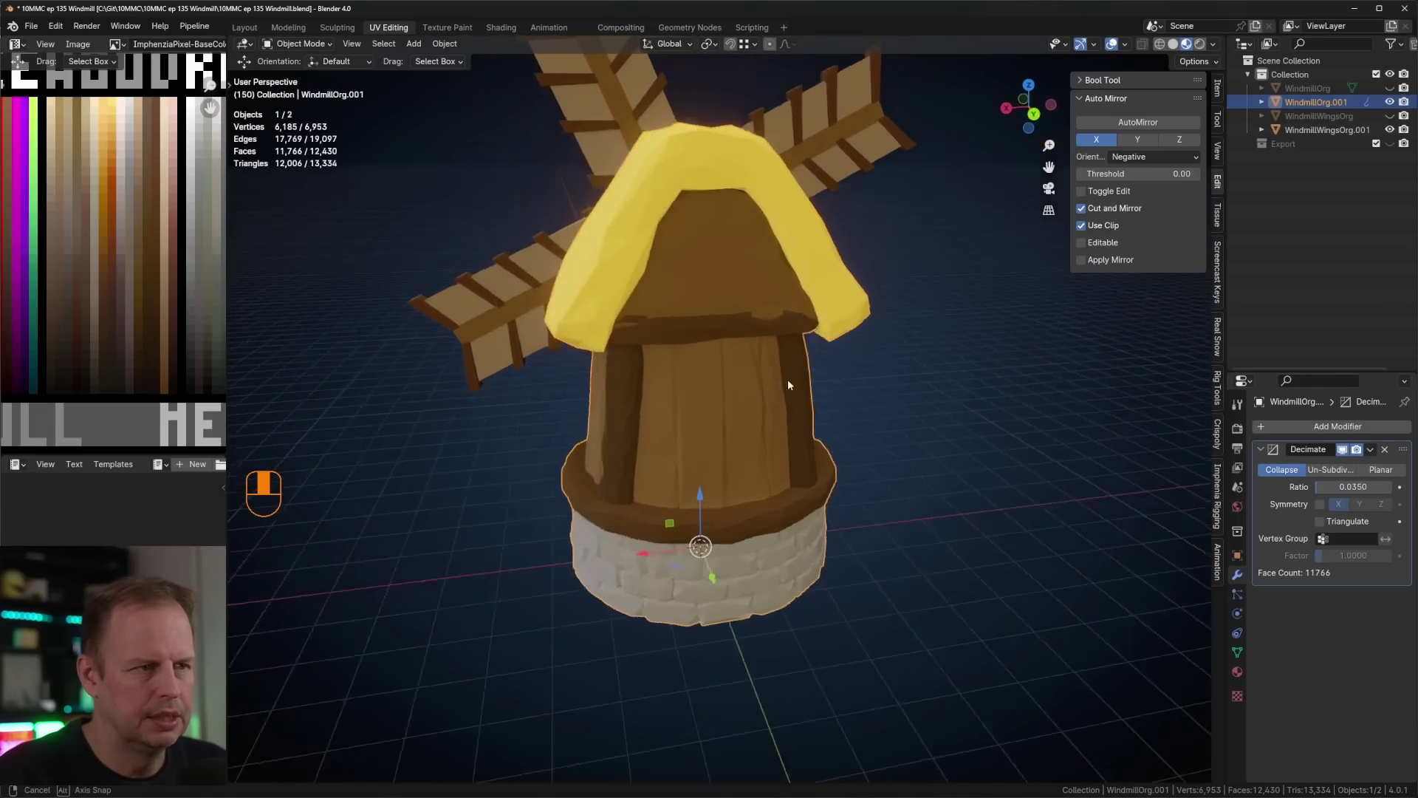
middle_click_drag(787, 379, 897, 362)
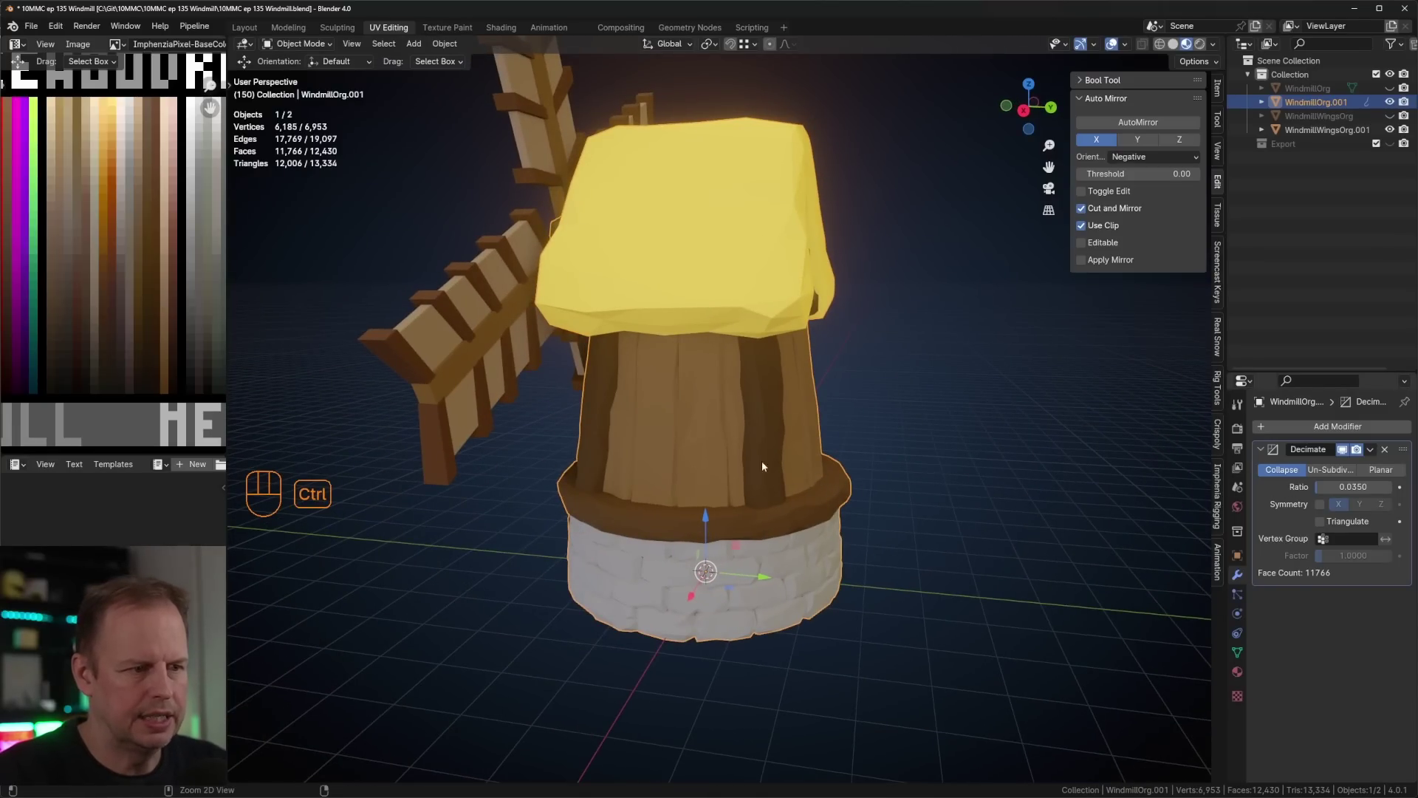
key("ctrl+a")
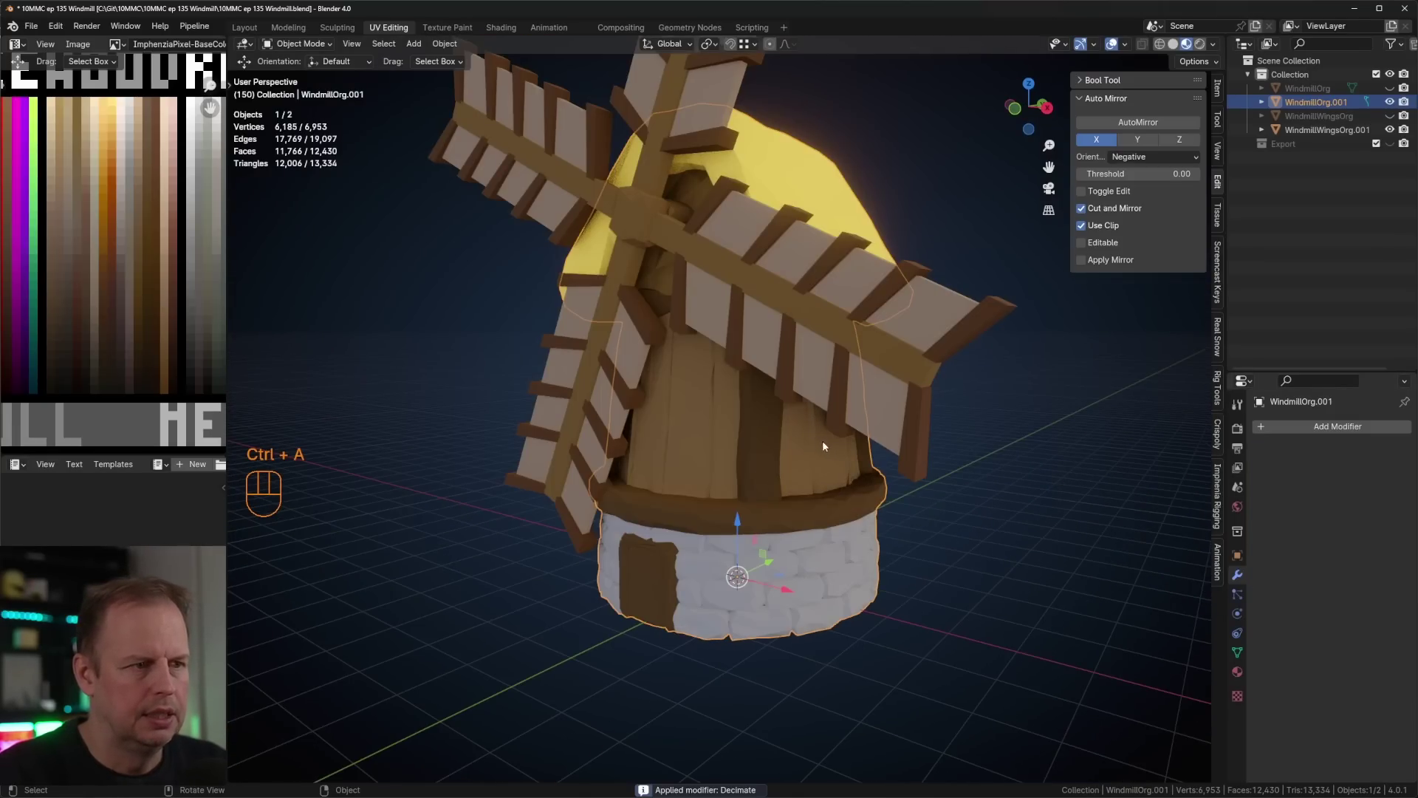
- Examine the decimated windmill body from several sides, close up and from farther away
middle_click_drag(823, 442, 861, 421)
scroll(871, 445, "up", 2)
key("Tab")
scroll(873, 445, "down", 1)
scroll(818, 417, "up", 3)
key("Tab")
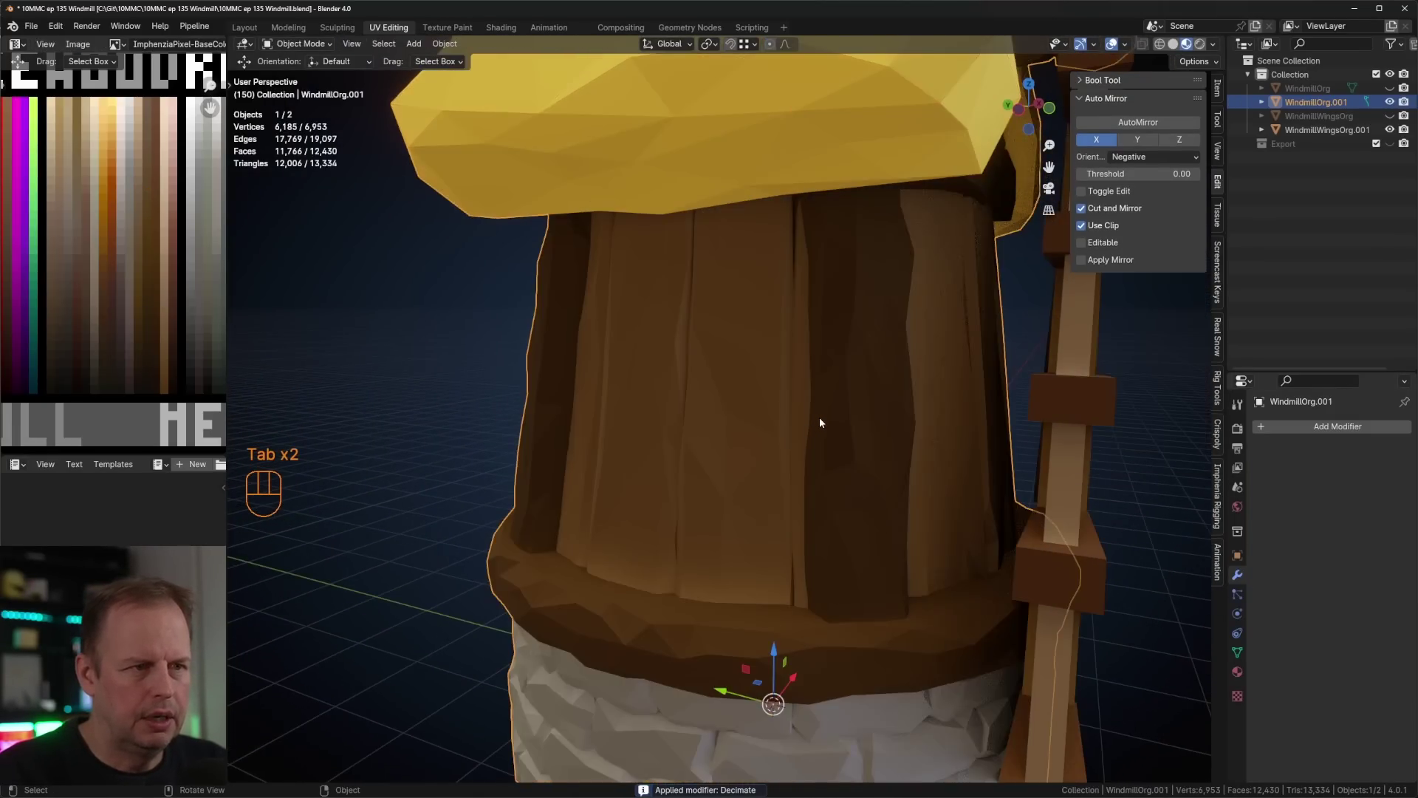
scroll(817, 417, "down", 4)
middle_click_drag(747, 434, 817, 322)
- In Edit Mode, reshape a dark corner beam by moving a vertex on its upper part and one near its base with proportional editing
key("Tab")
middle_click_drag(749, 292, 771, 259)
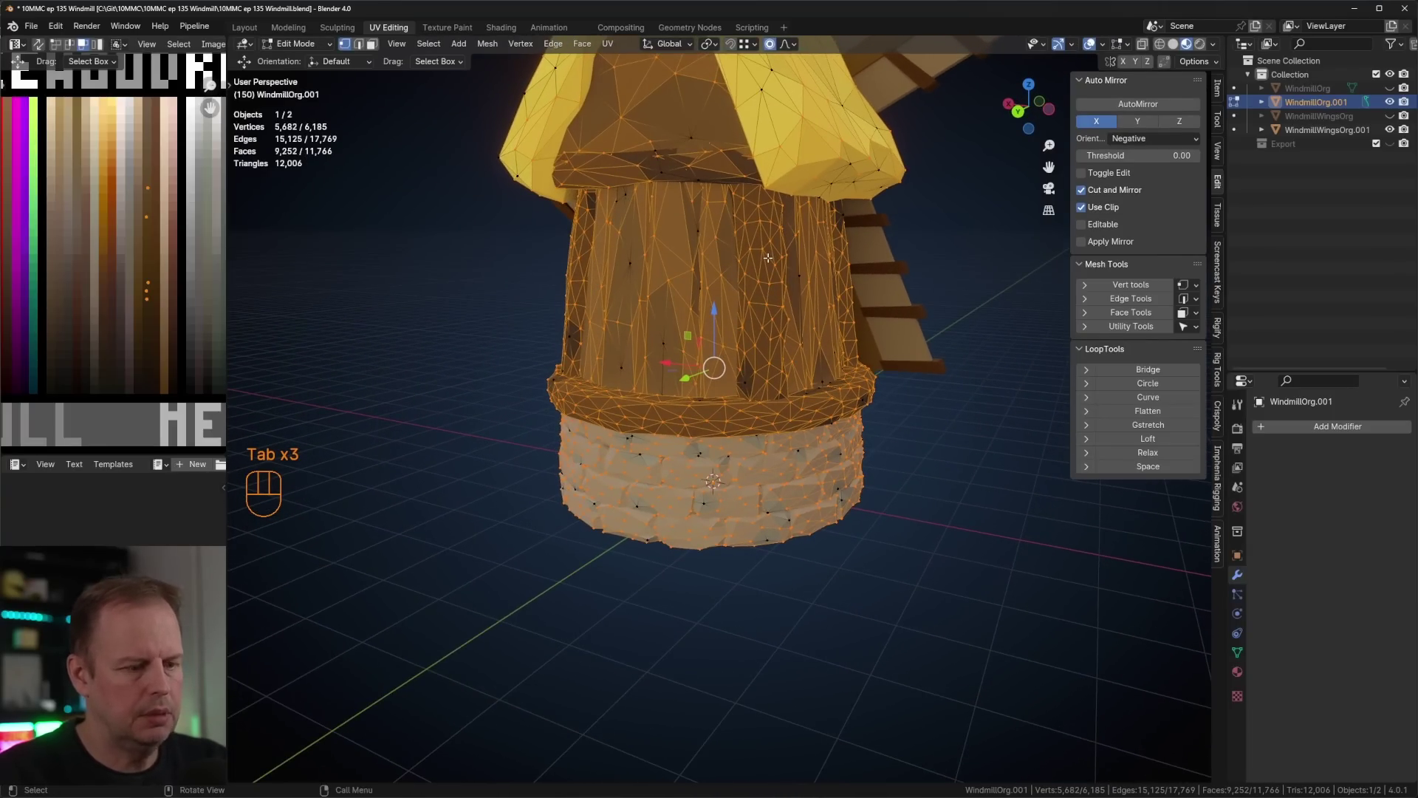
key("o")
left_click(779, 267)
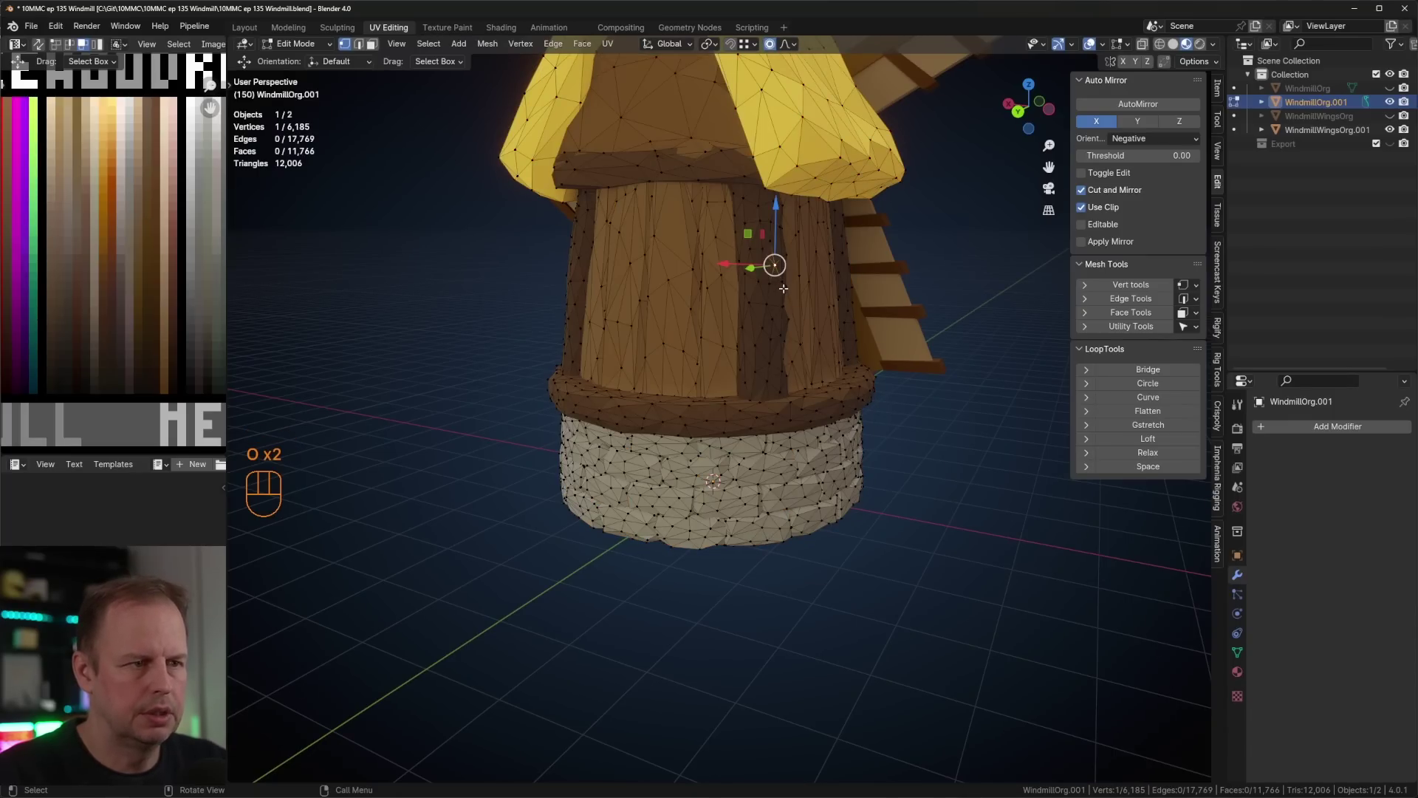
key("g")
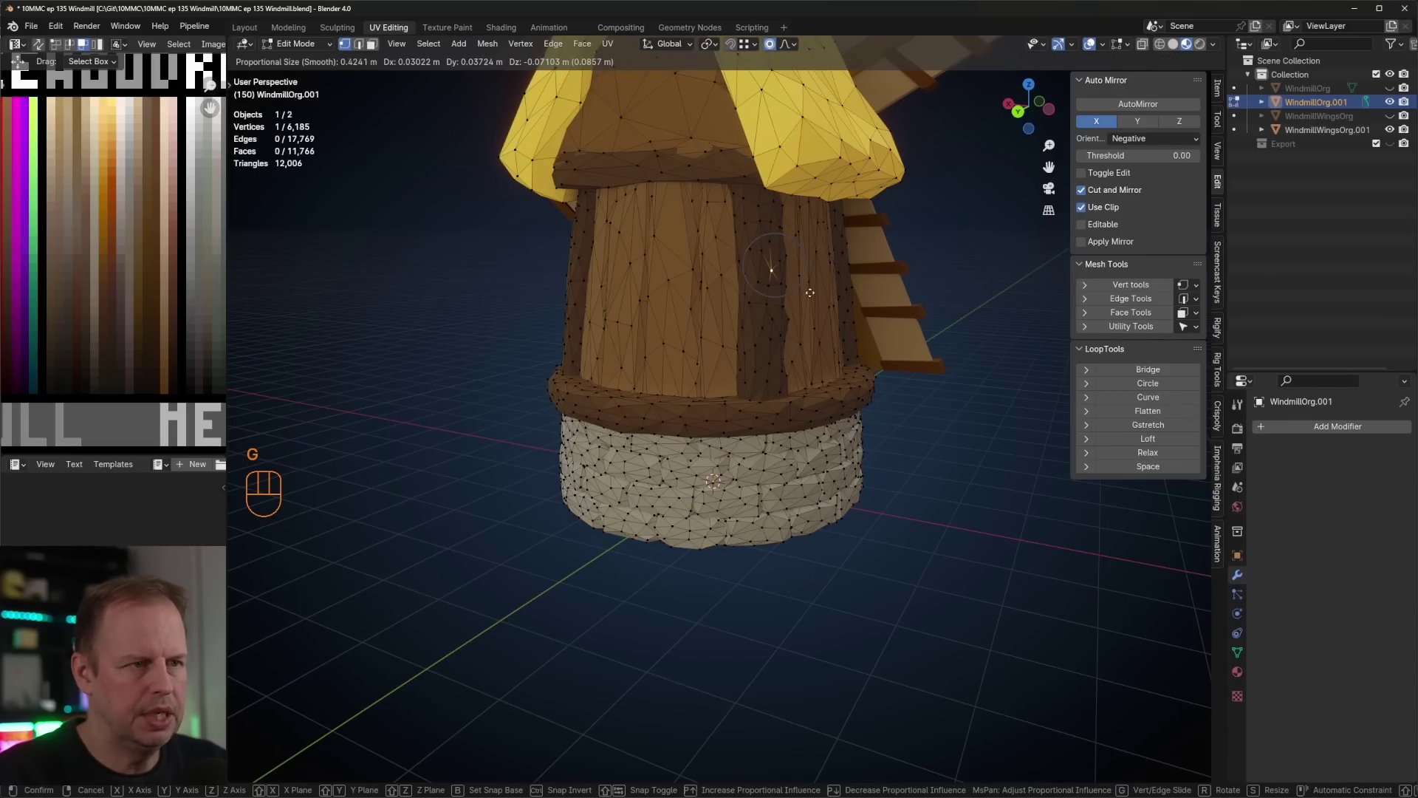
left_click(774, 287)
left_click(745, 383)
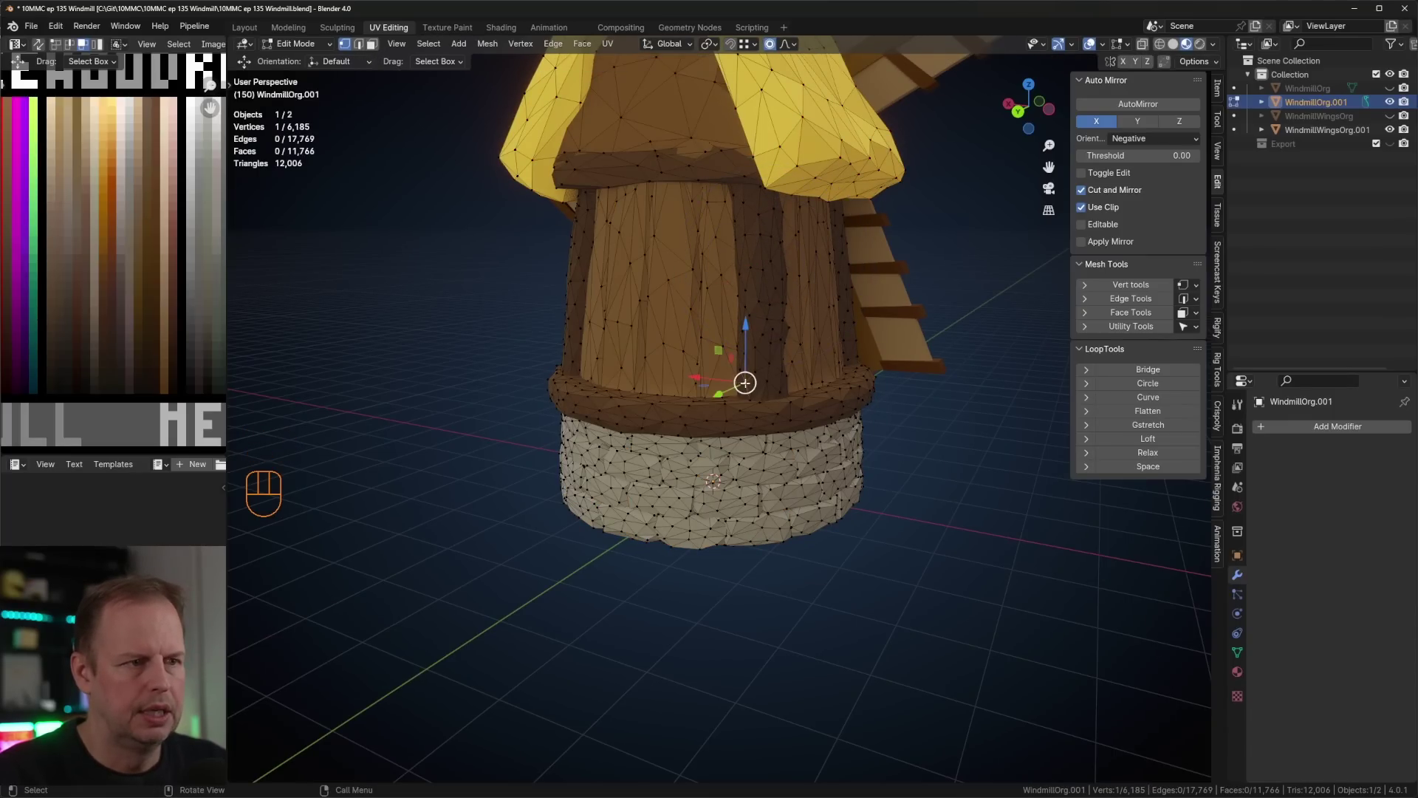
key("g")
left_click(741, 386)
- Nudge vertices on the neighbouring dark corner beam and its base with proportional editing to make them more uneven
middle_click_drag(632, 365, 756, 373)
left_click(699, 397)
key("g")
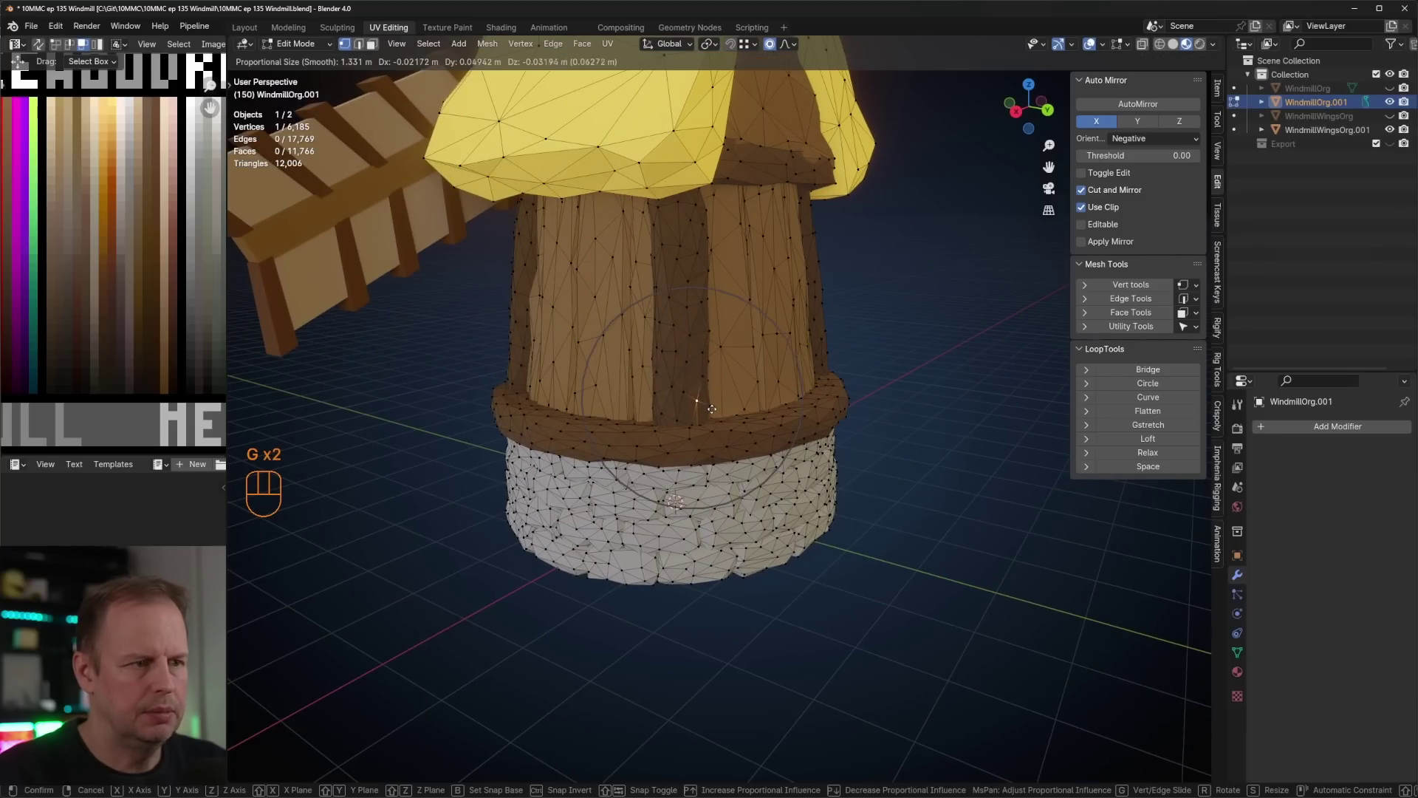
left_click(714, 405)
left_click(656, 319)
key("g")
left_click(652, 320)
middle_click_drag(593, 303, 775, 319)
left_click(655, 405)
key("g")
left_click(649, 398)
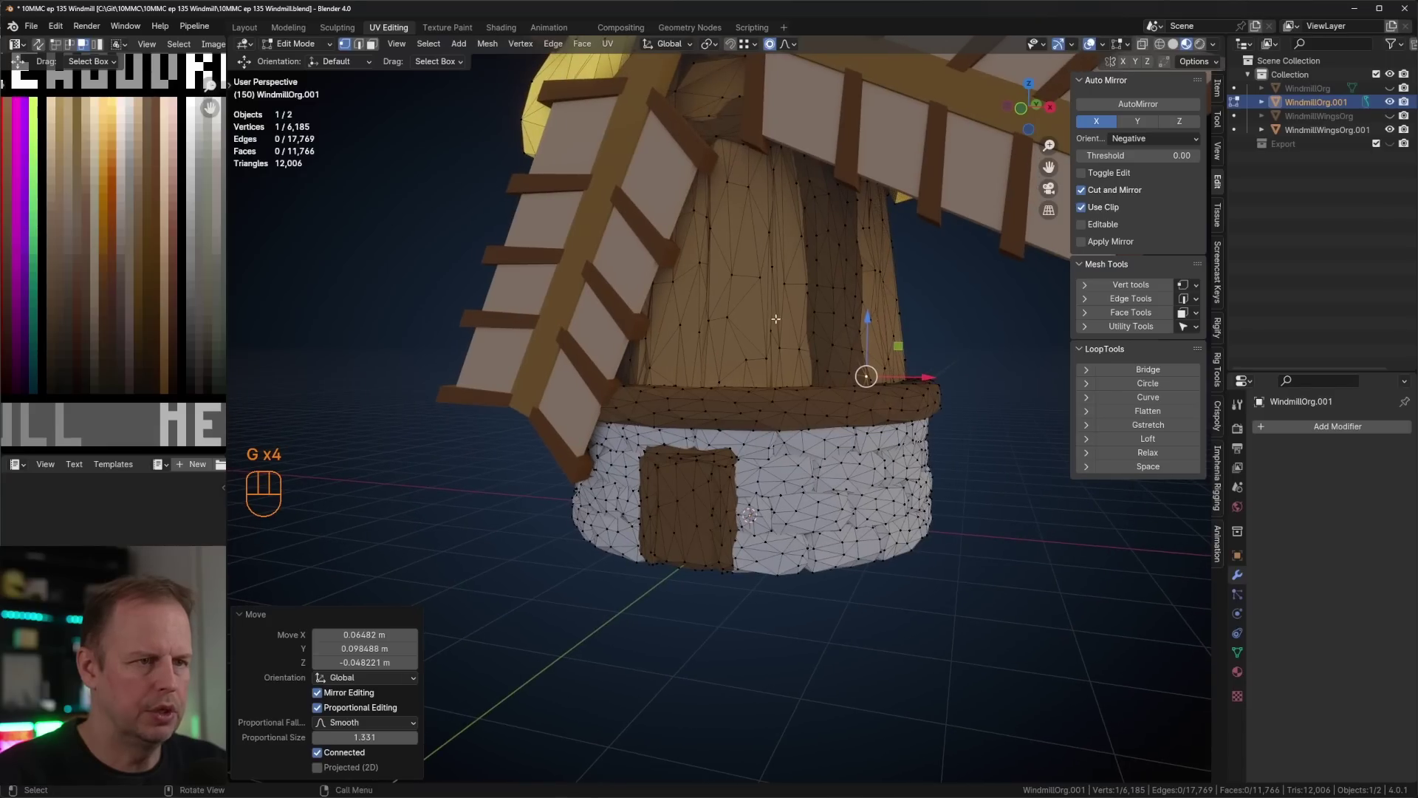
- Twist the front corner beam around the Z axis from one vertex and shift it by about -0.11 m in X
left_click(815, 329)
left_click(839, 245)
key("r")
key("z")
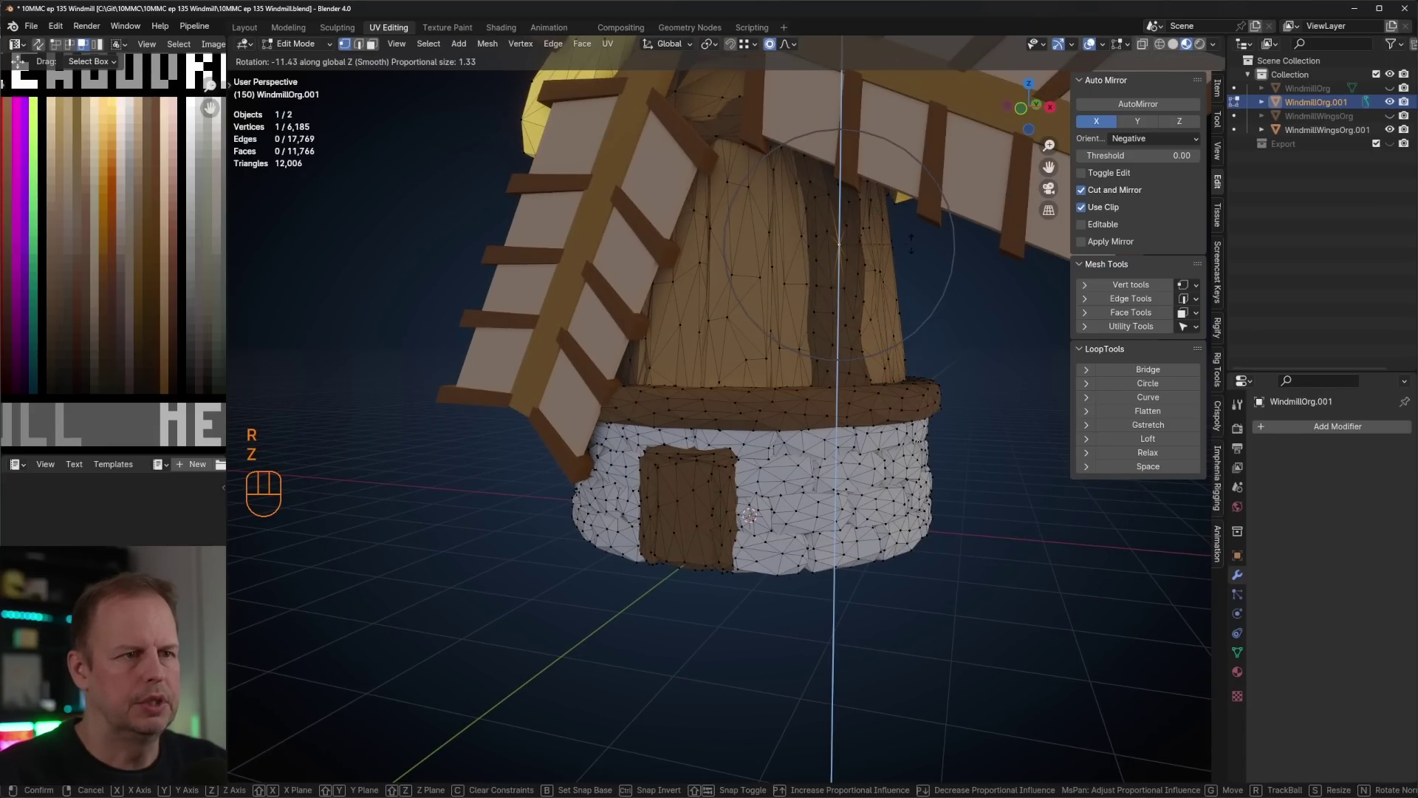
left_click(888, 224)
key("g")
left_click(873, 226)
- Shift vertices on the front of the wooden rim above the stone base and scale the area by about 1.086
scroll(737, 342, "down", 1)
middle_click_drag(737, 342, 786, 347)
left_click(816, 410)
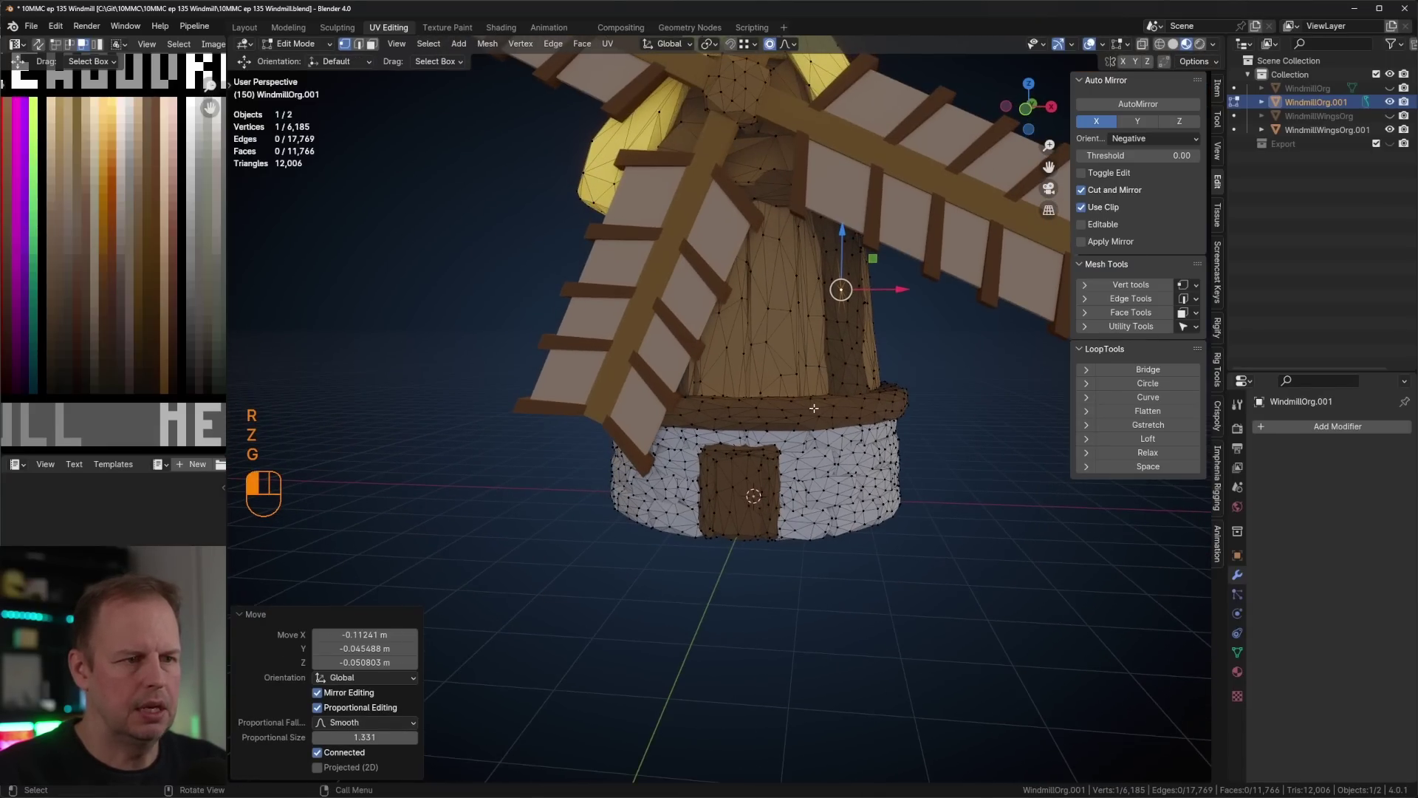
key("g")
left_click(811, 405)
middle_click_drag(811, 405, 824, 418)
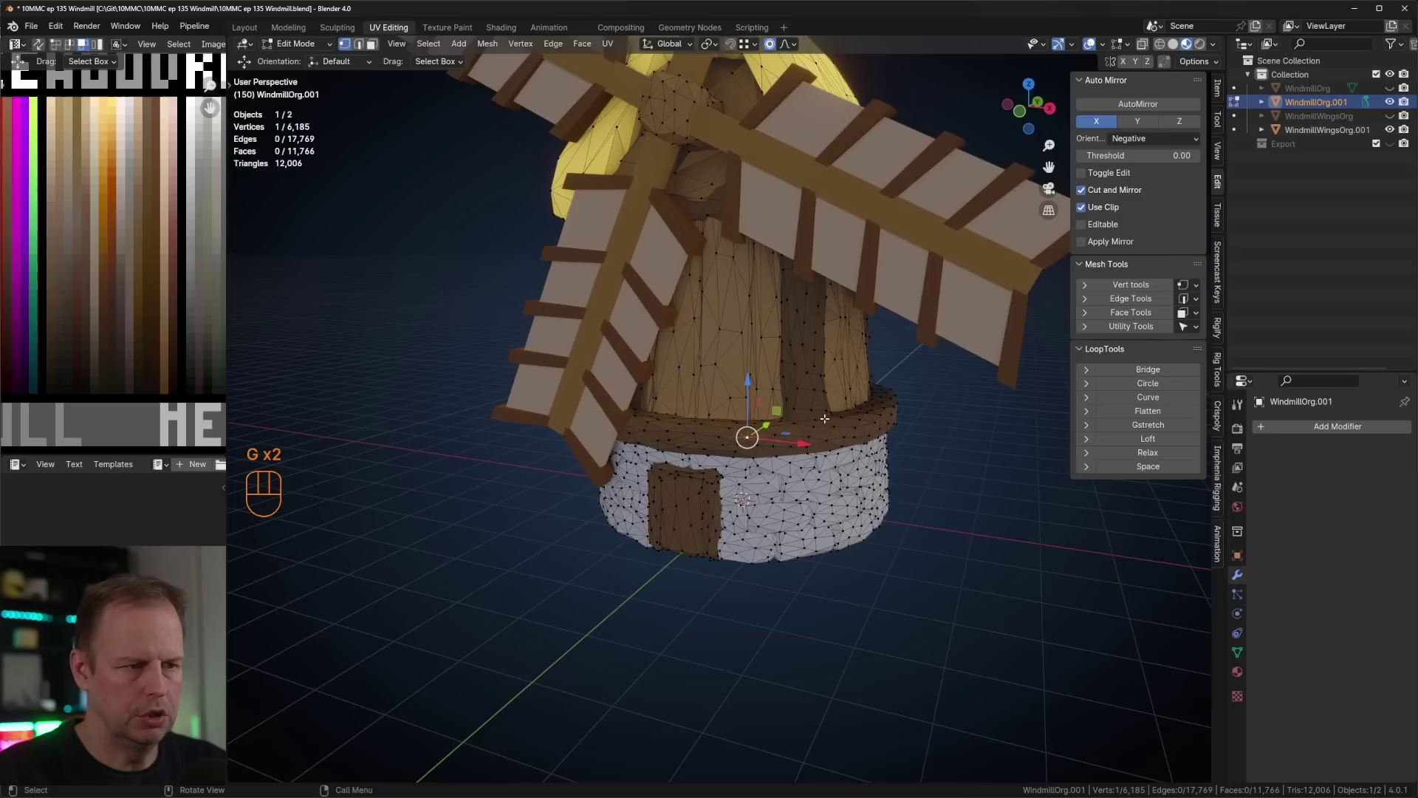
key("g")
left_click(772, 431)
key("s")
left_click(774, 431)
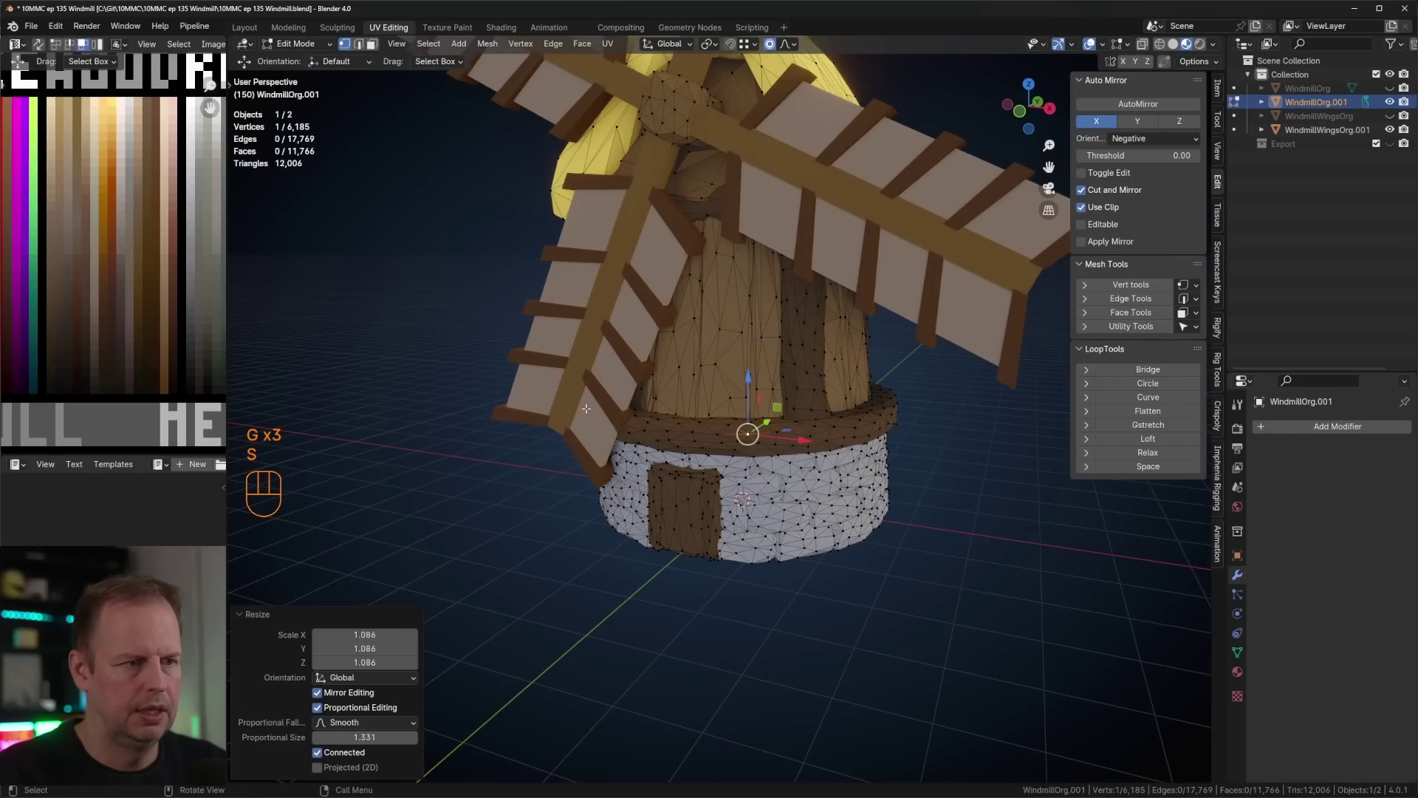
- Pull two areas of the wooden rim on the other side down by about 0.12 m and 0.09 m
middle_click_drag(585, 414, 811, 406)
key("g")
left_click(716, 417)
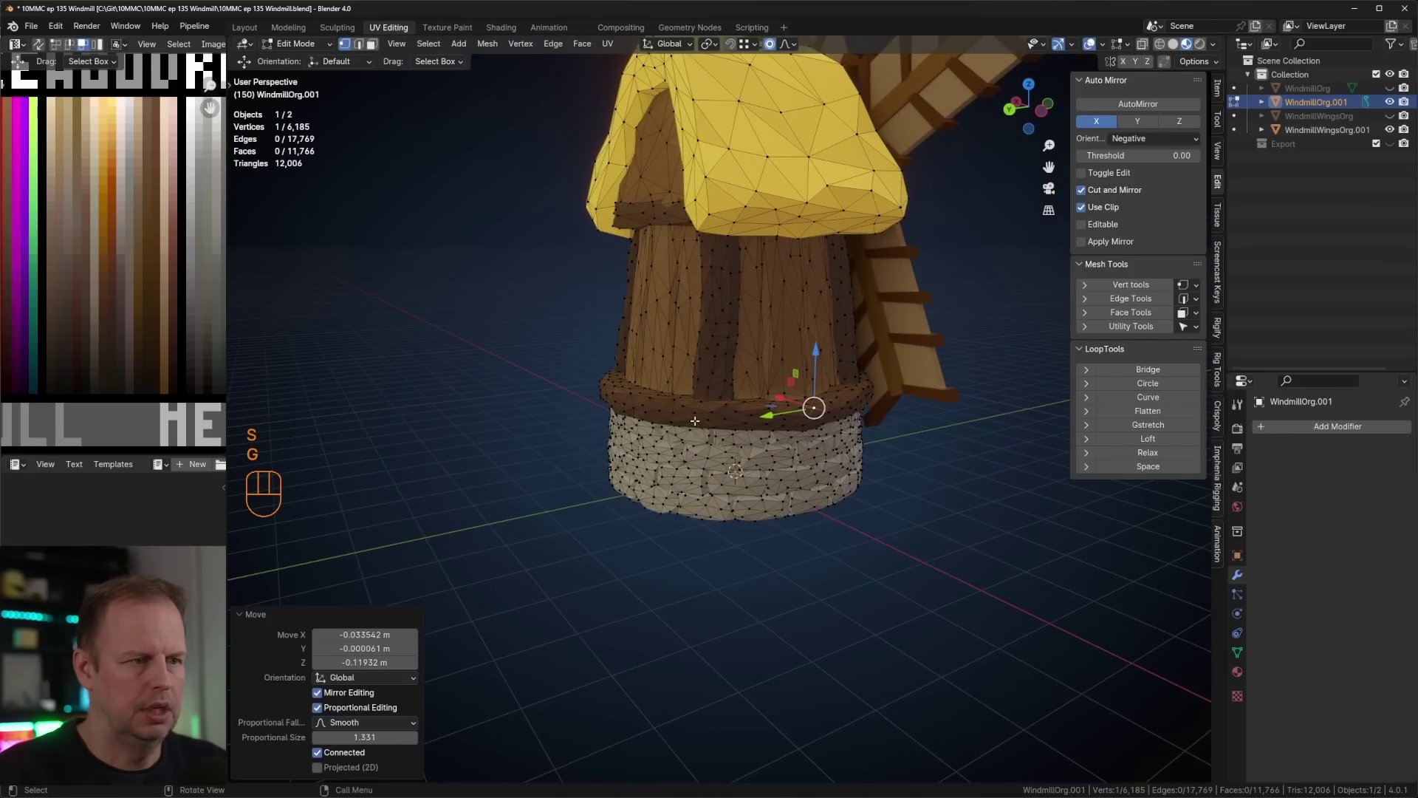
key("g")
left_click(692, 426)
middle_click_drag(692, 426, 761, 436)
- Move a vertex of the horizontal beam below the roof gable with proportional editing
middle_click_drag(720, 222, 774, 358, "shift")
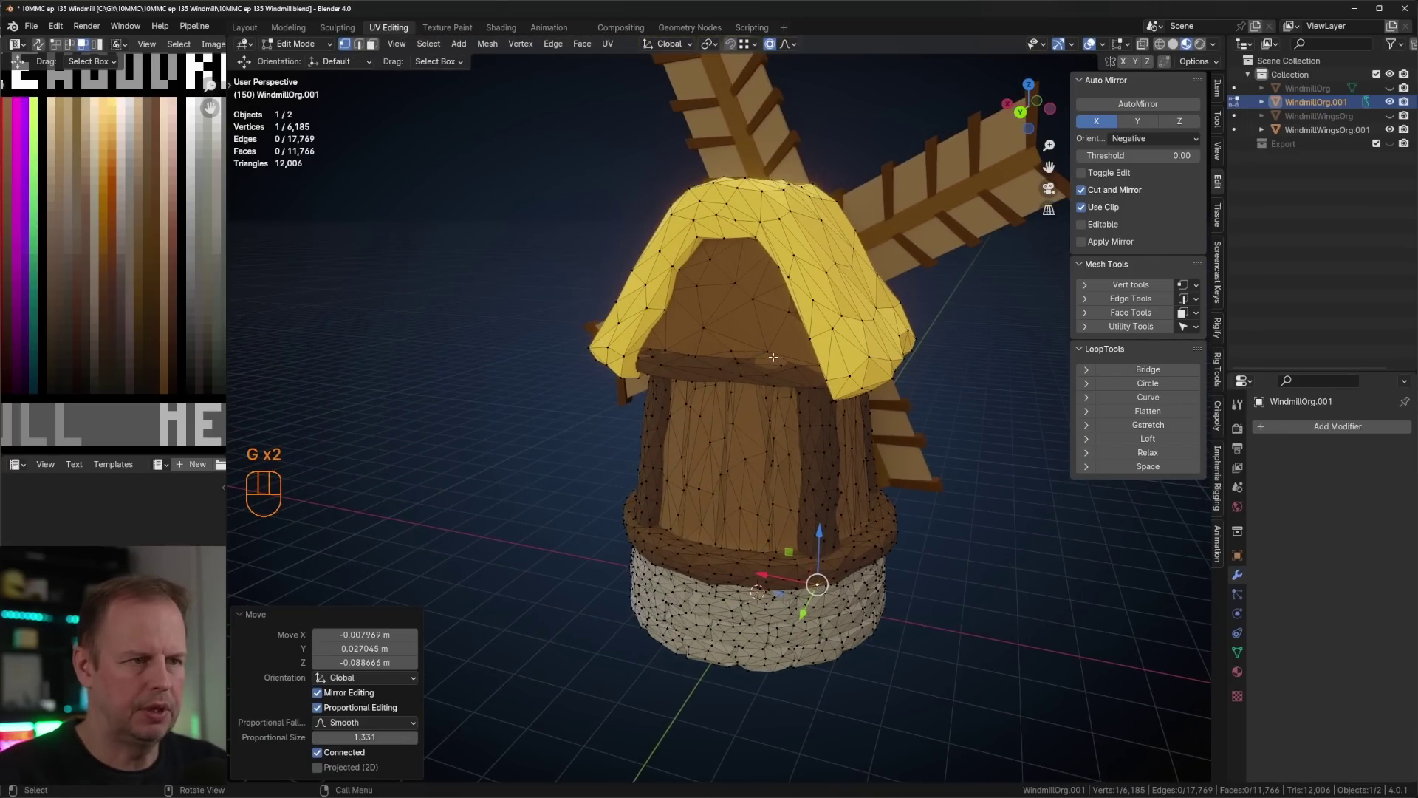
left_click(782, 361)
scroll(794, 358, "up", 3)
scroll(803, 355, "up", 4)
scroll(857, 336, "down", 3)
middle_click_drag(892, 326, 862, 374, "shift")
left_click(789, 391)
key("g")
left_click(841, 393)
- Nudge the end of the gable's horizontal beam where it meets the roof edge and return to Object Mode
scroll(831, 395, "down", 3)
key("g")
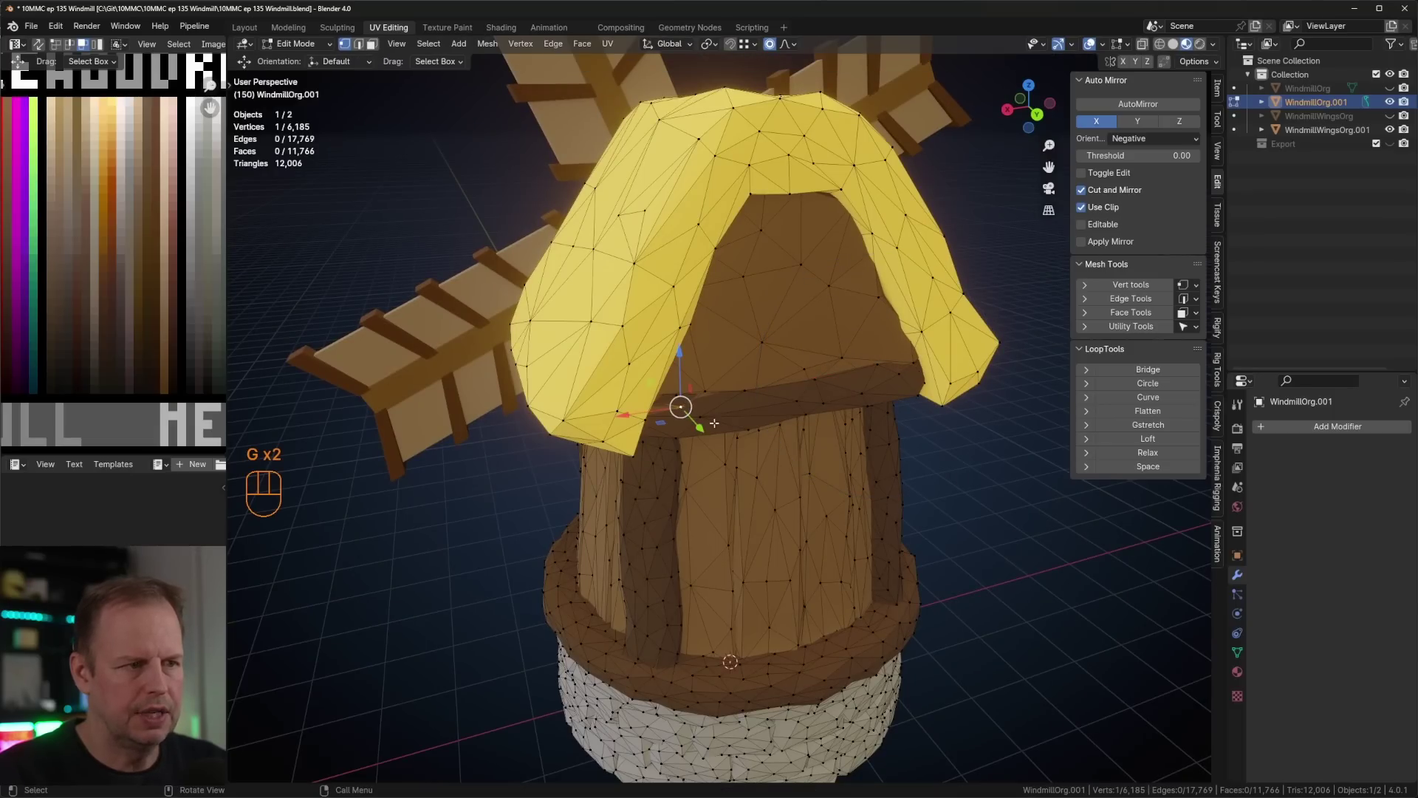
left_click(715, 412)
middle_click_drag(715, 412, 614, 408)
key("g")
left_click(627, 414)
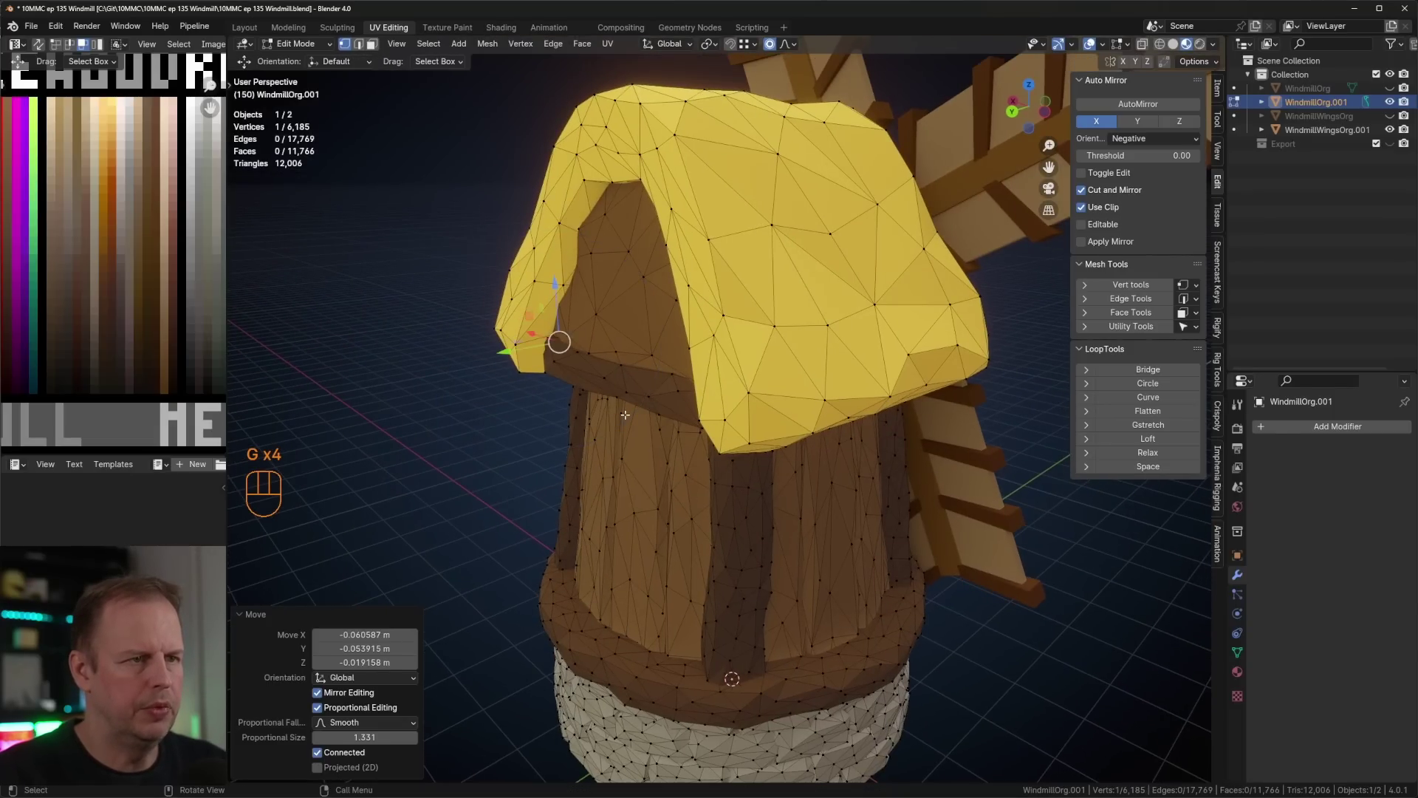
middle_click_drag(816, 412, 982, 398)
scroll(794, 409, "down", 2)
key("Tab")
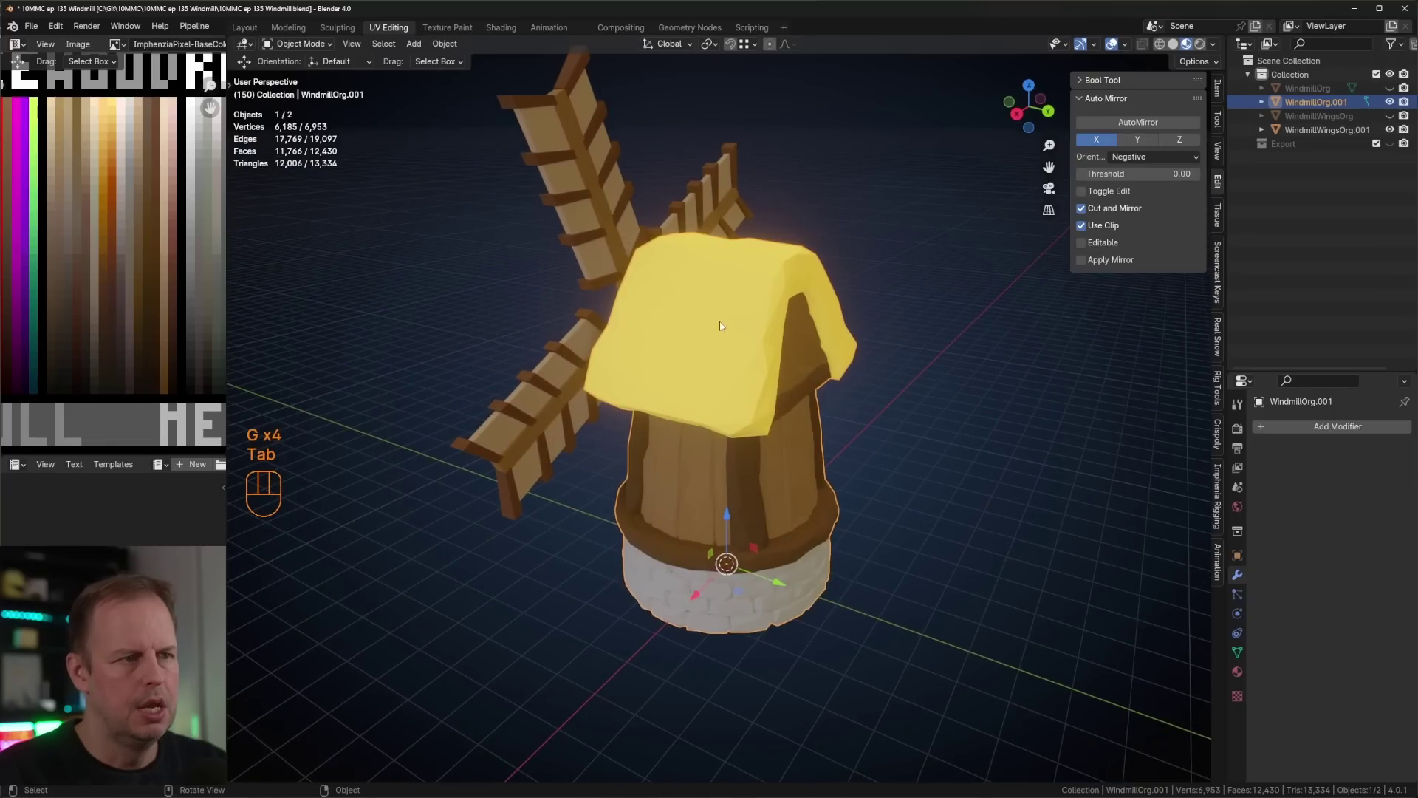
- Separate the linked yellow roof mesh from the windmill body into its own object and select that roof in Object Mode
key("Tab")
key("l")
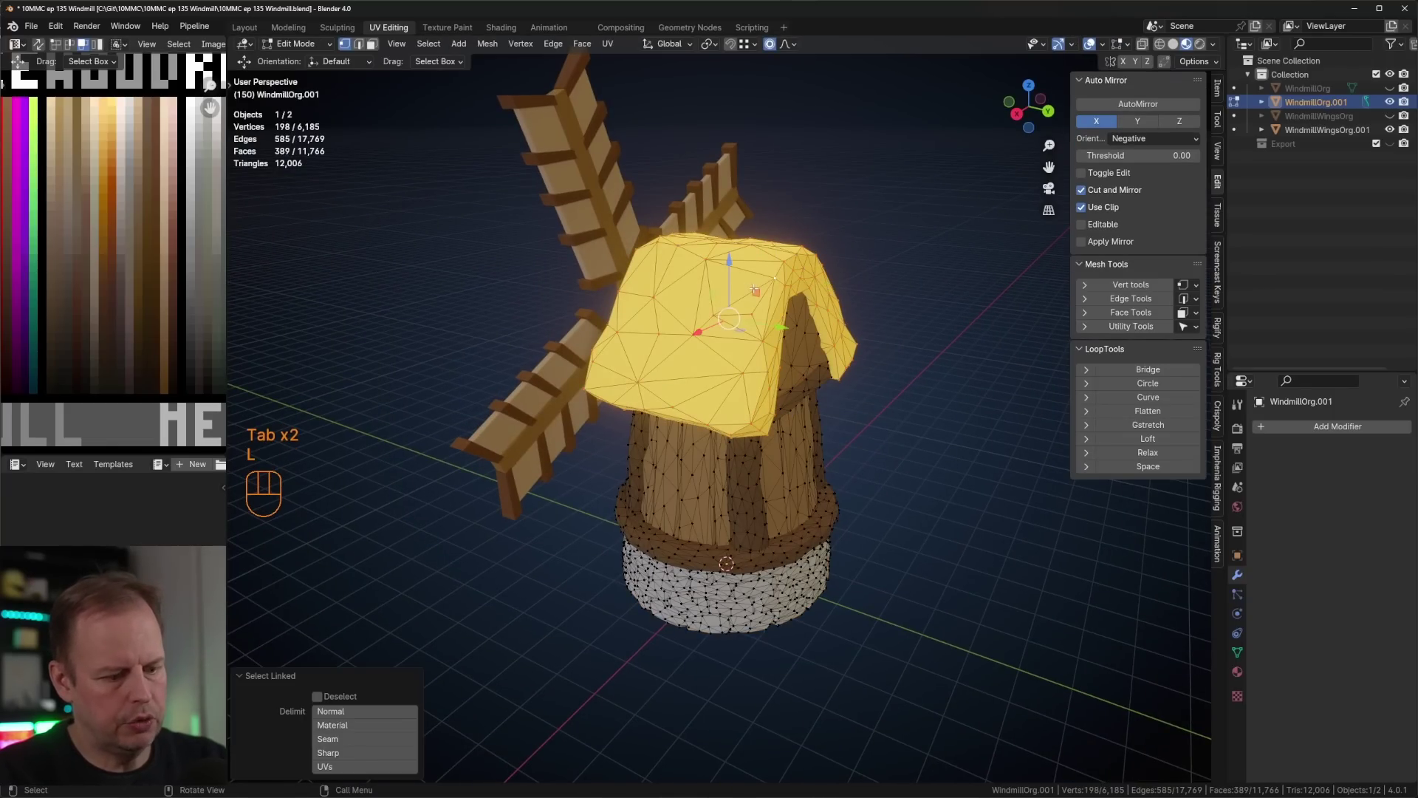
key("p")
left_click(754, 293)
key("Tab")
left_click(747, 303)
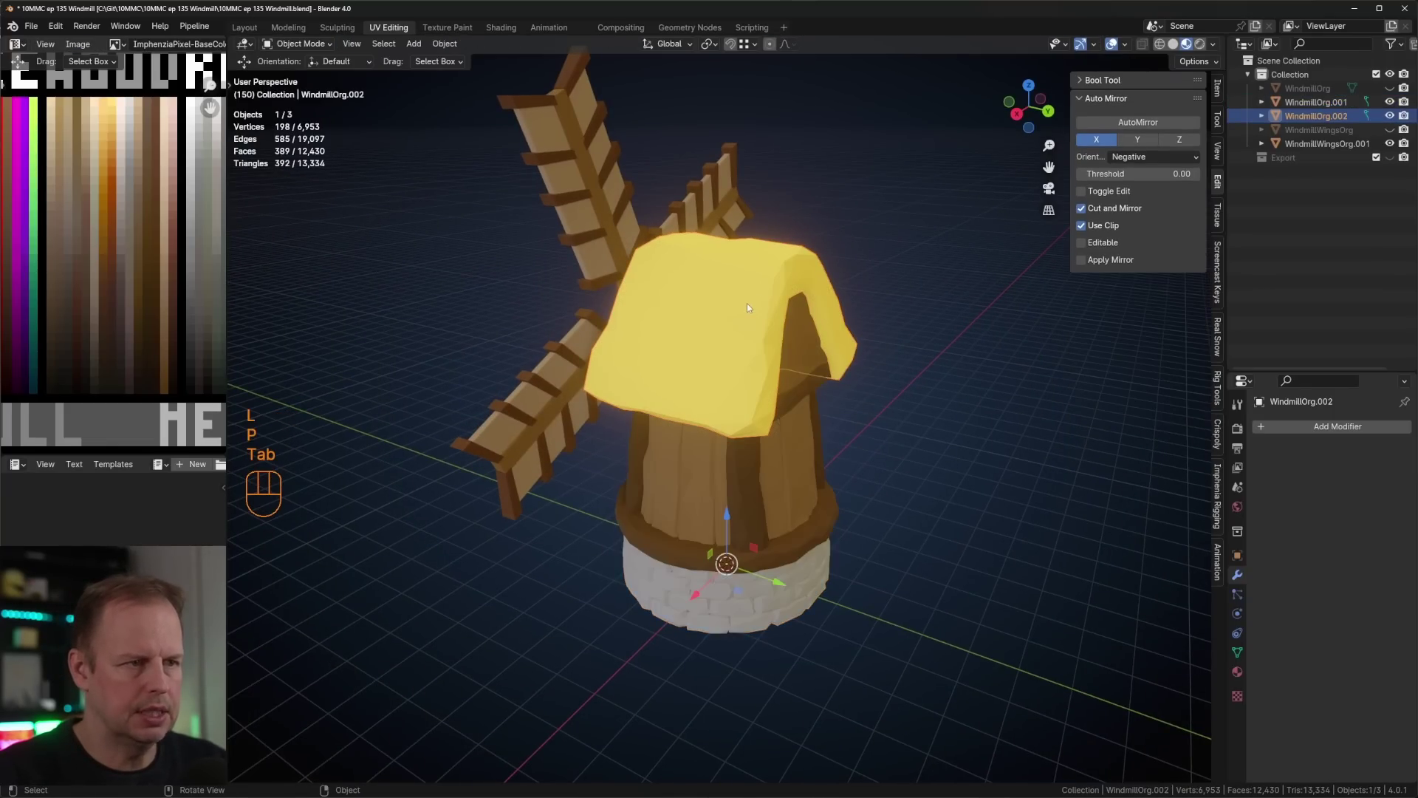
- Add a level 2 Subdivision modifier to the roof, apply it and check the denser mesh in Edit Mode
middle_click_drag(953, 325, 717, 334)
key("Tab")
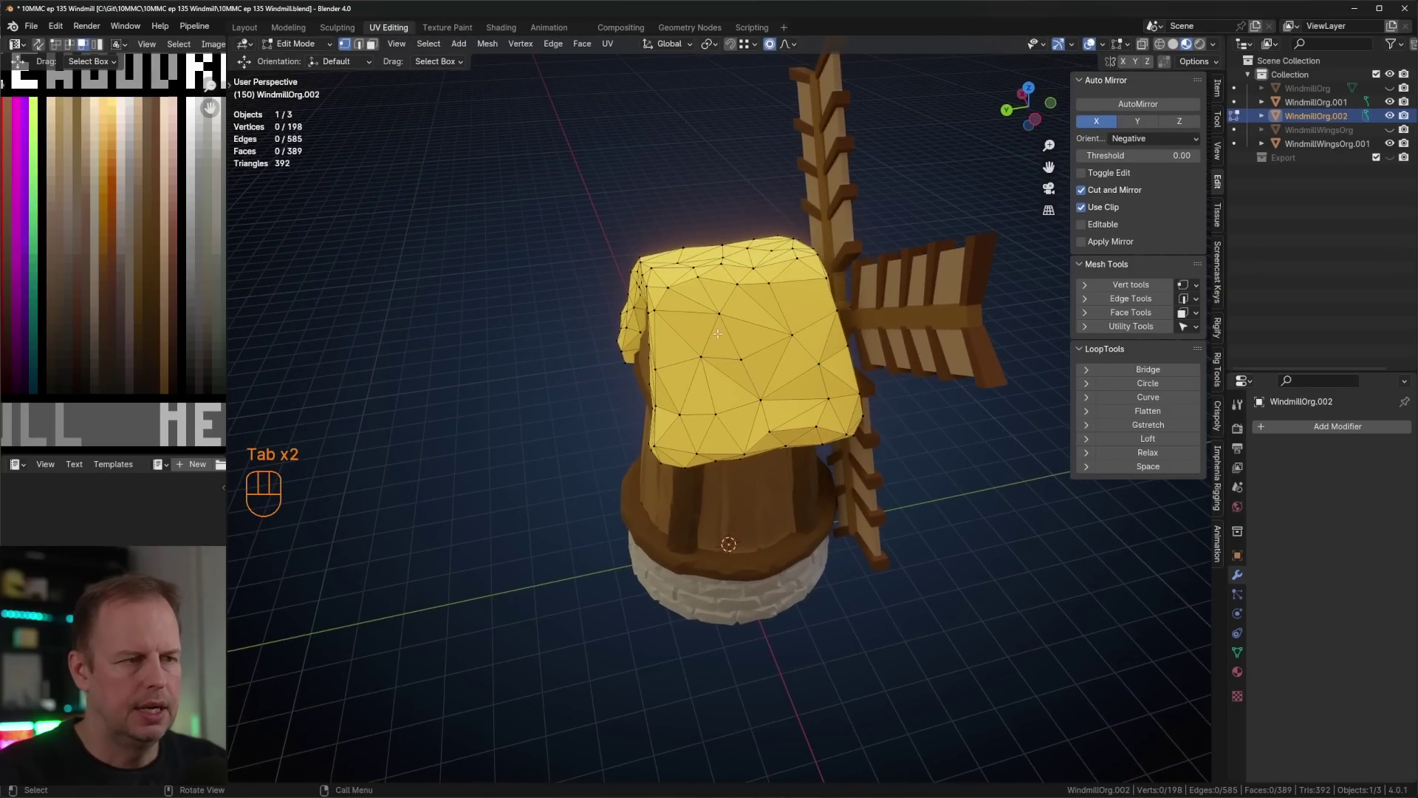
key("Tab")
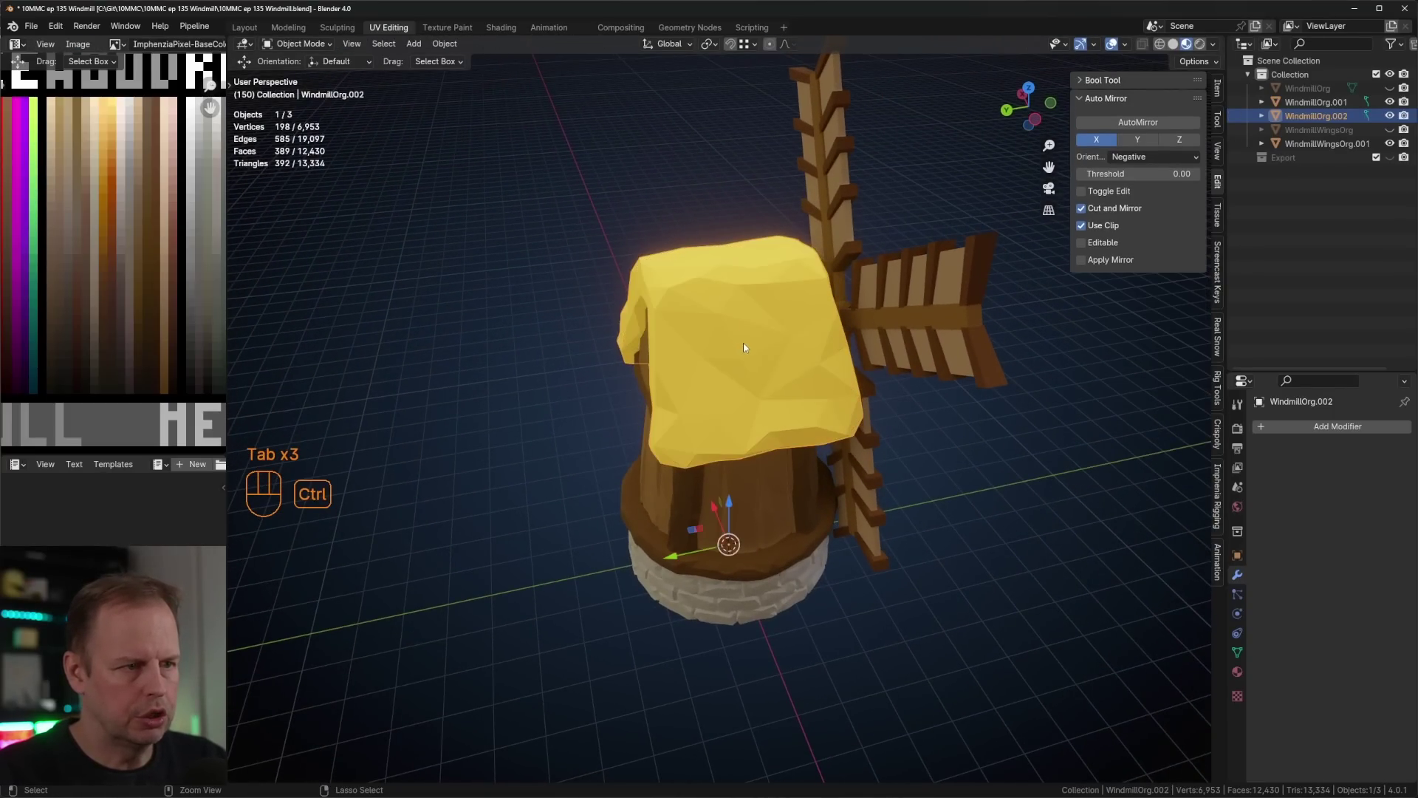
key("ctrl+2")
key("ctrl+a")
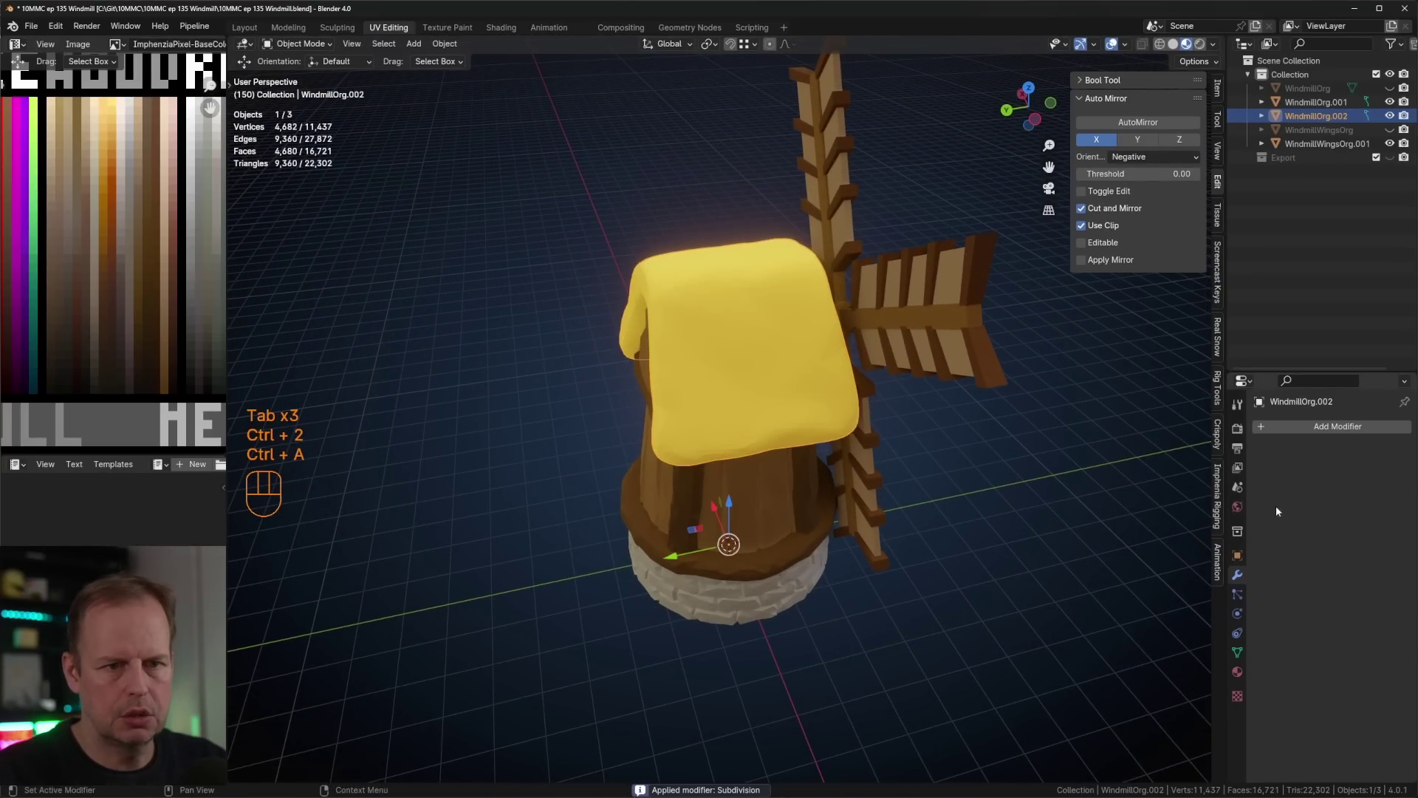
key("Tab")
middle_click_drag(739, 380, 774, 390)
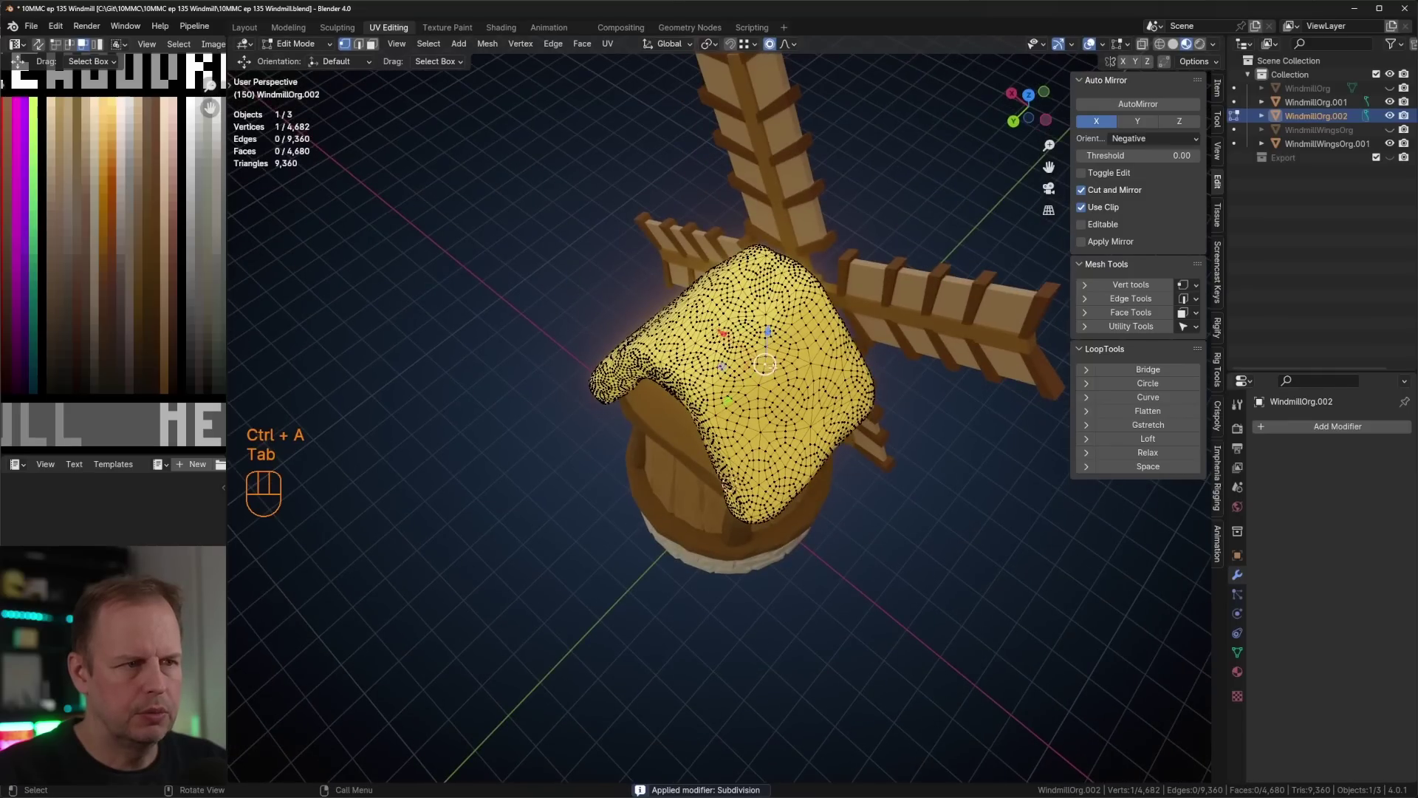
key("Tab")
middle_click_drag(959, 427, 990, 427)
left_click(1261, 427)
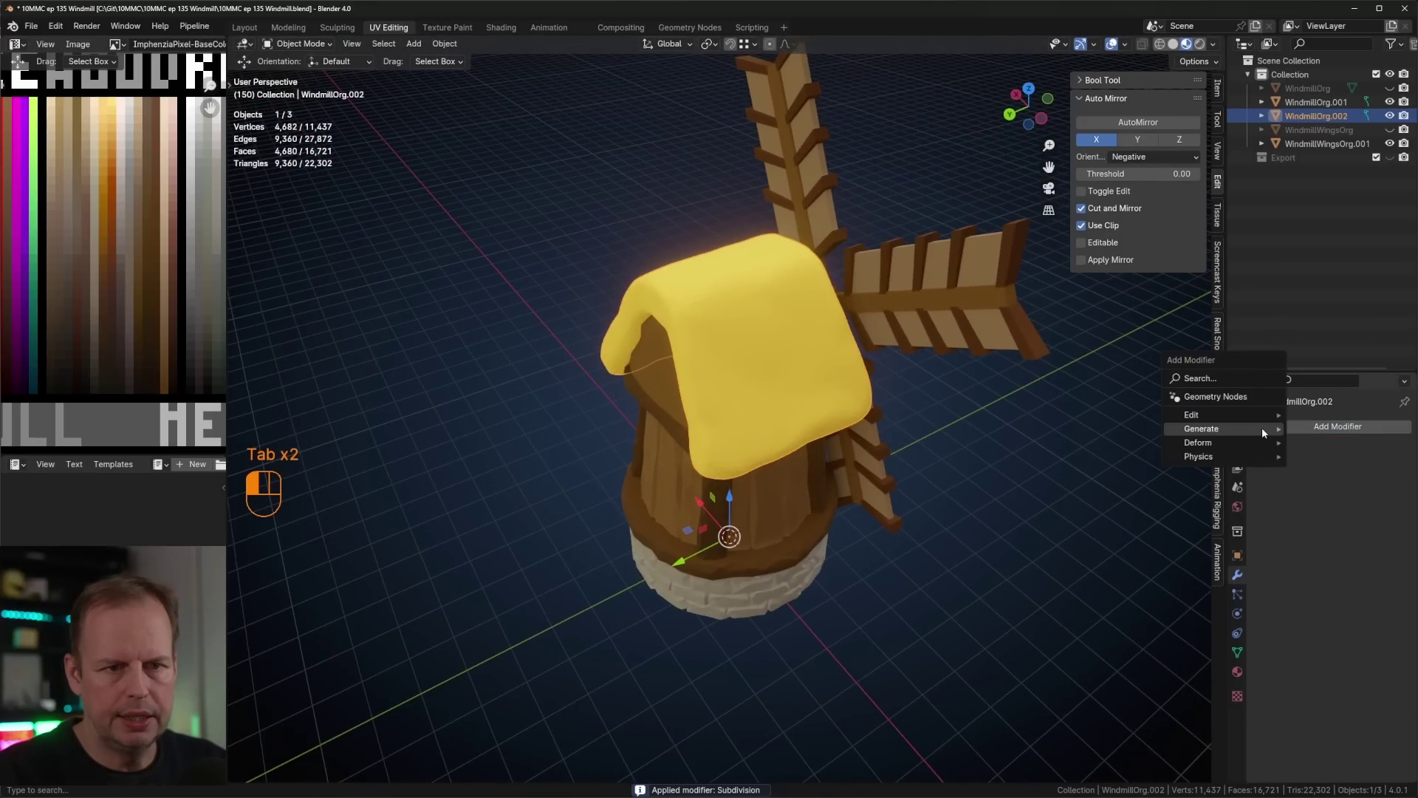
key("Escape")
key("Tab")
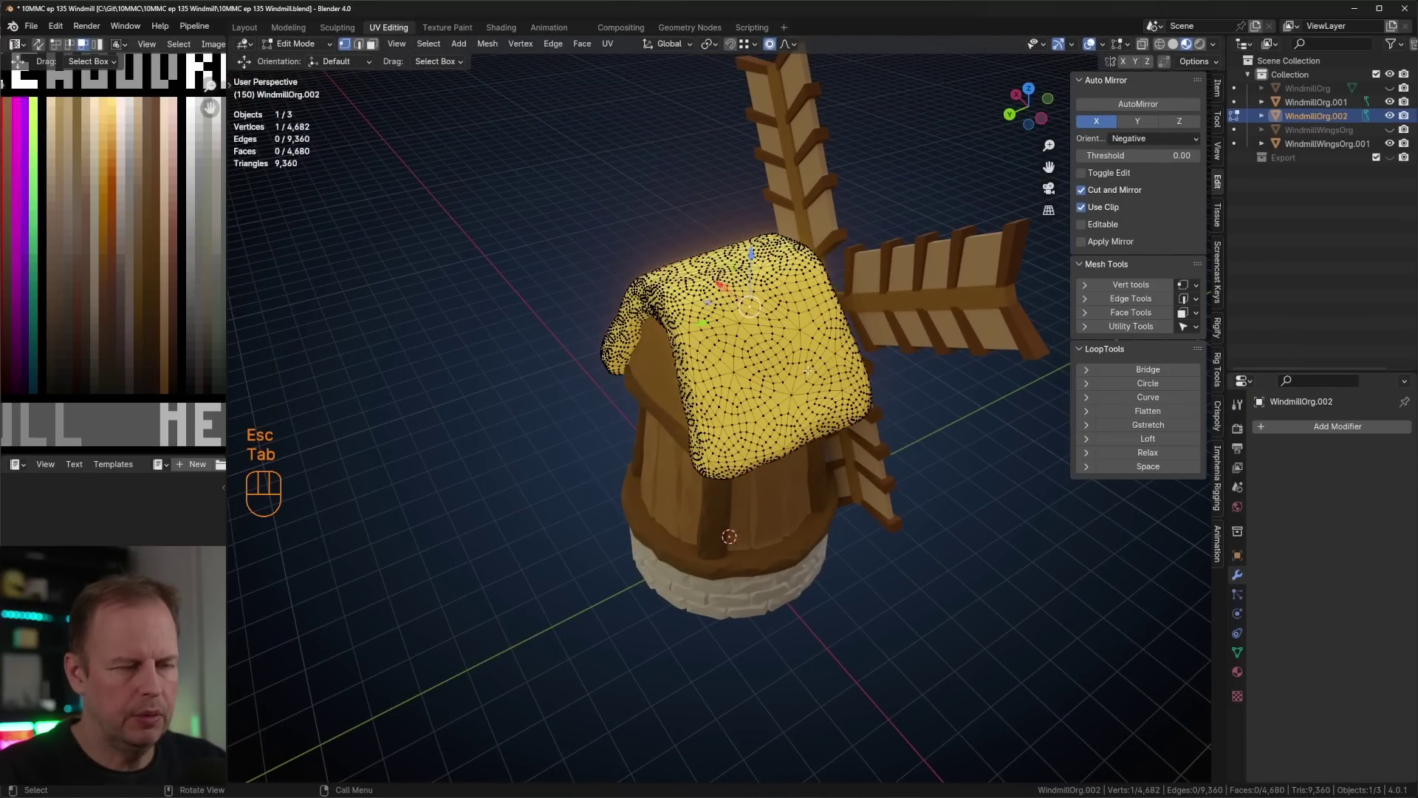
middle_click_drag(769, 384, 734, 345)
key("Tab")
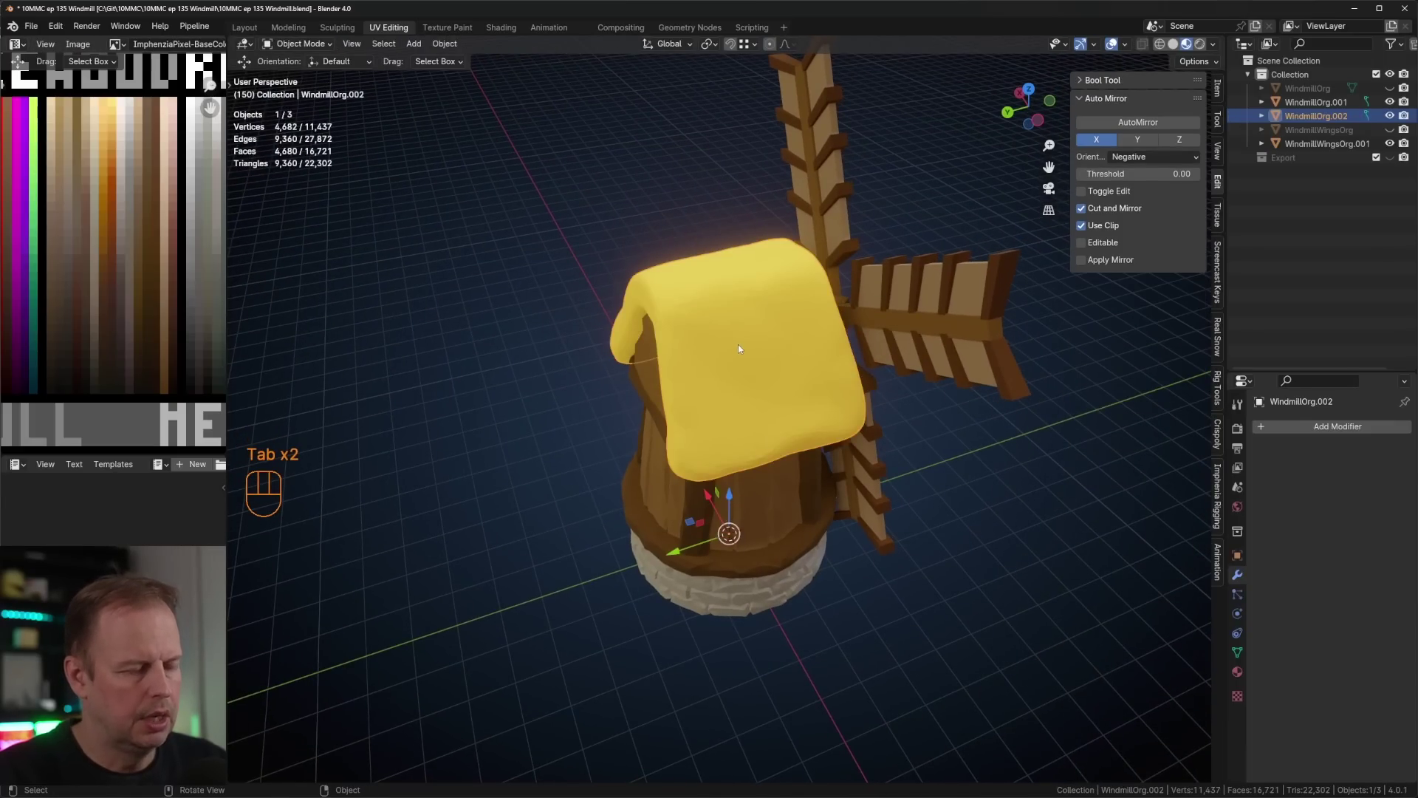
- Switch the roof to Sculpt Mode and try a voxel remesh on it, undoing the result
key("ctrl+Tab")
left_click(764, 432)
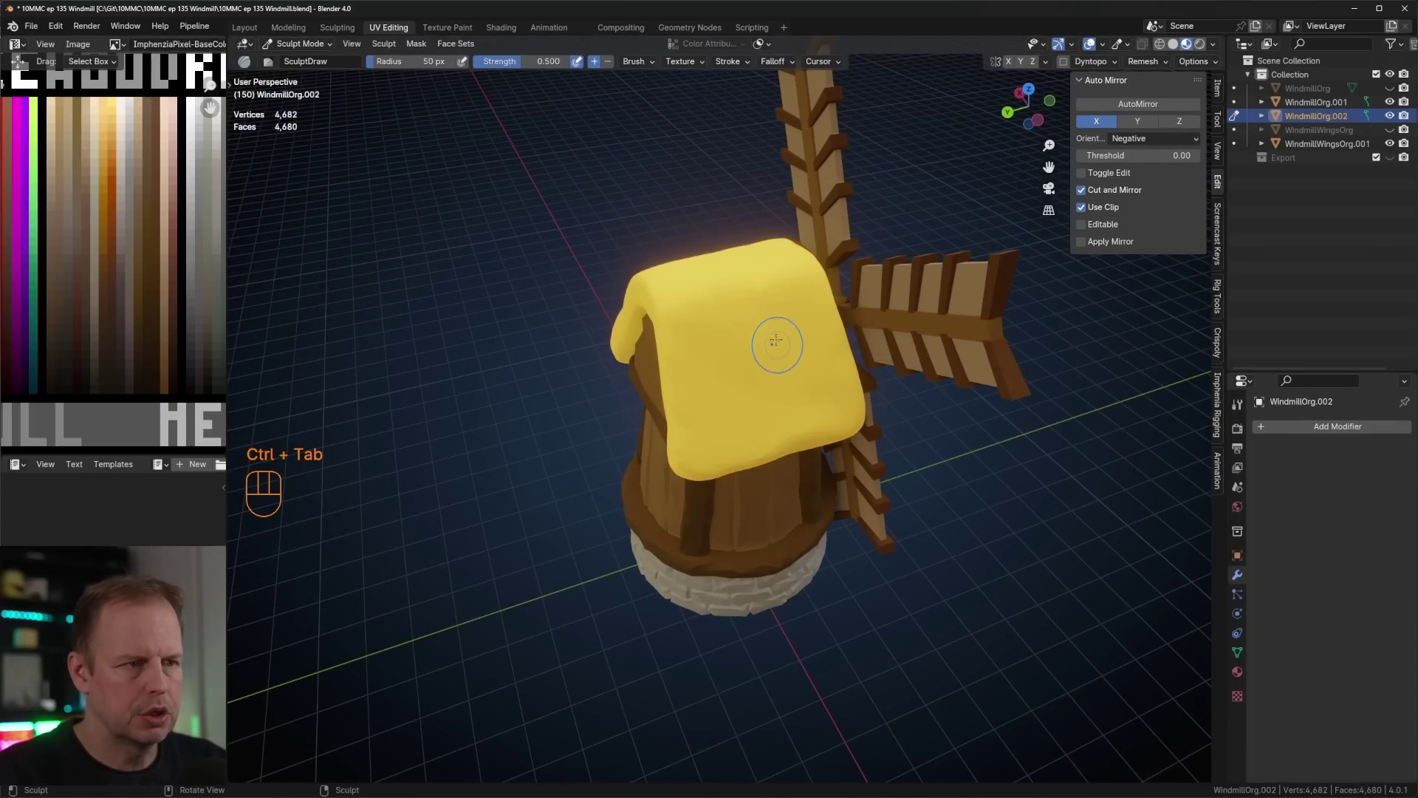
middle_click_drag(748, 327, 777, 355)
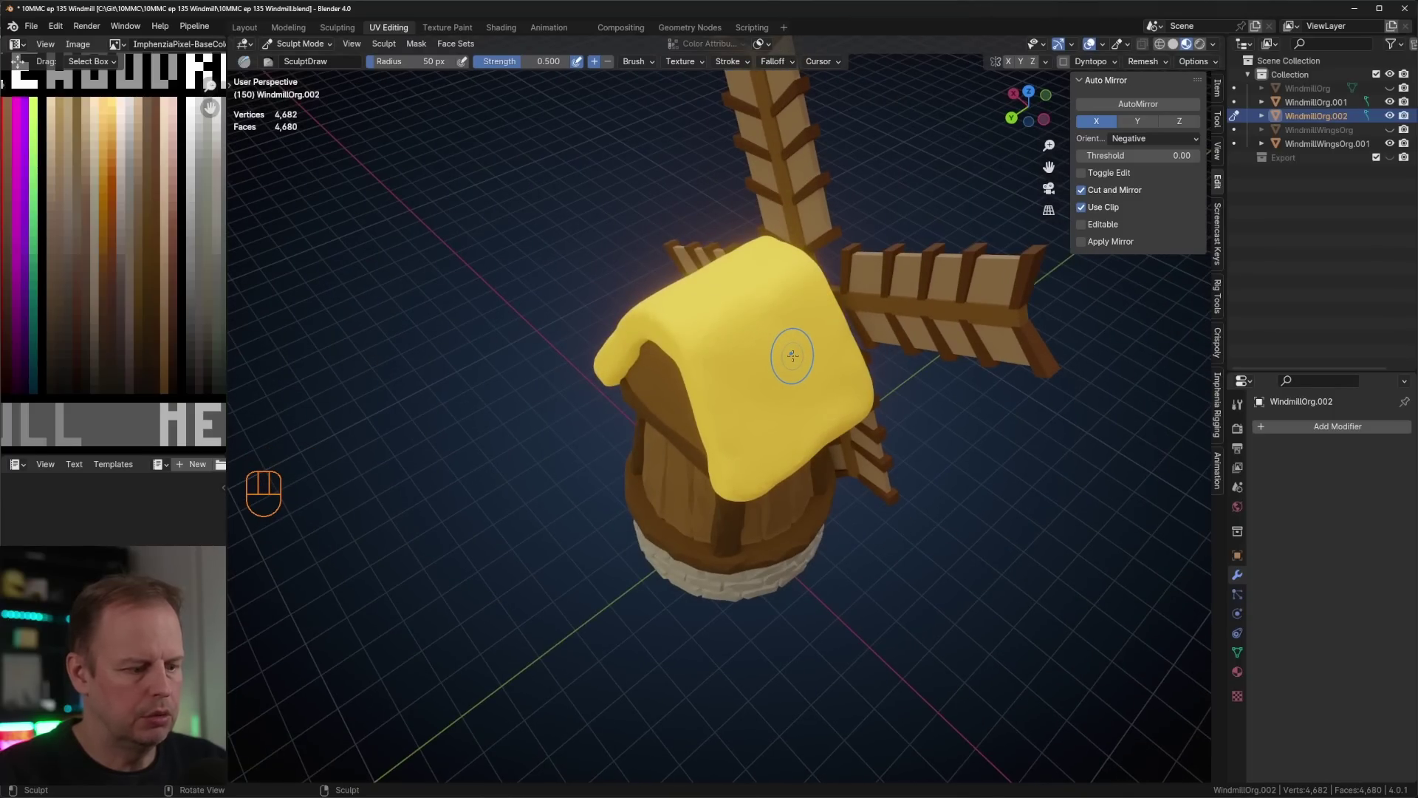
key("shift+r")
key("ctrl+z")
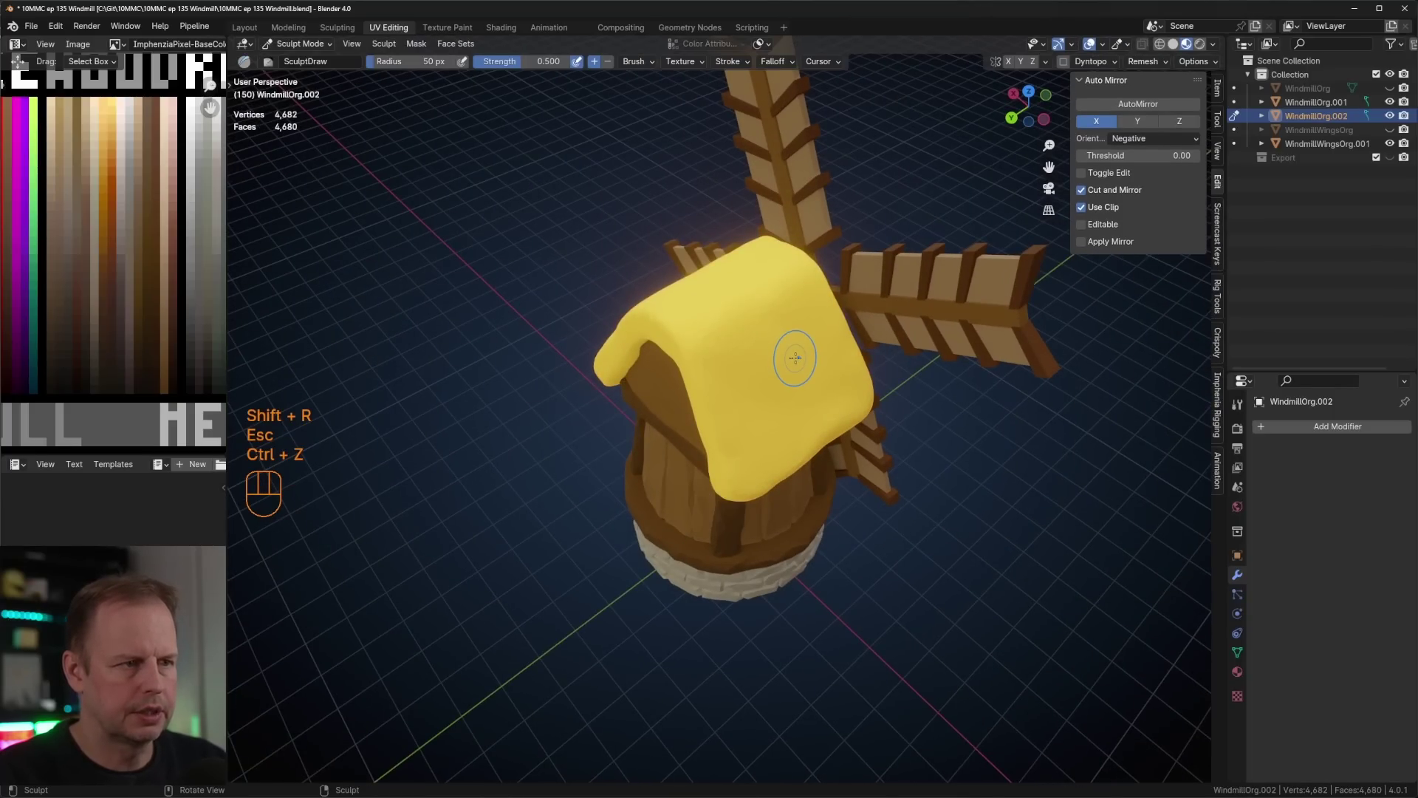
key("ctrl+r")
key("ctrl+z")
middle_click_drag(854, 346, 827, 318)
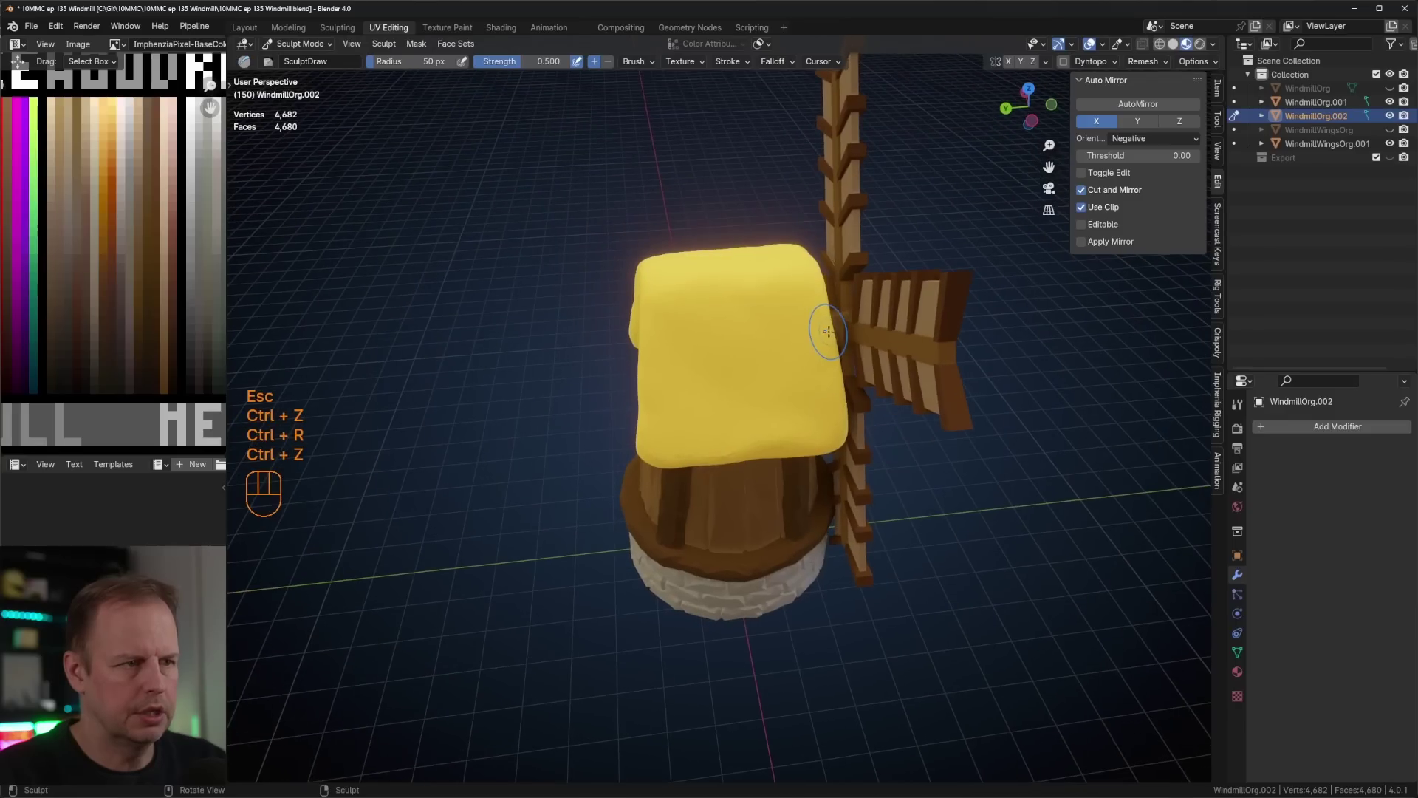
- Adjust the roof's voxel size and try the voxel remesh again, checking the result from another angle
key("r")
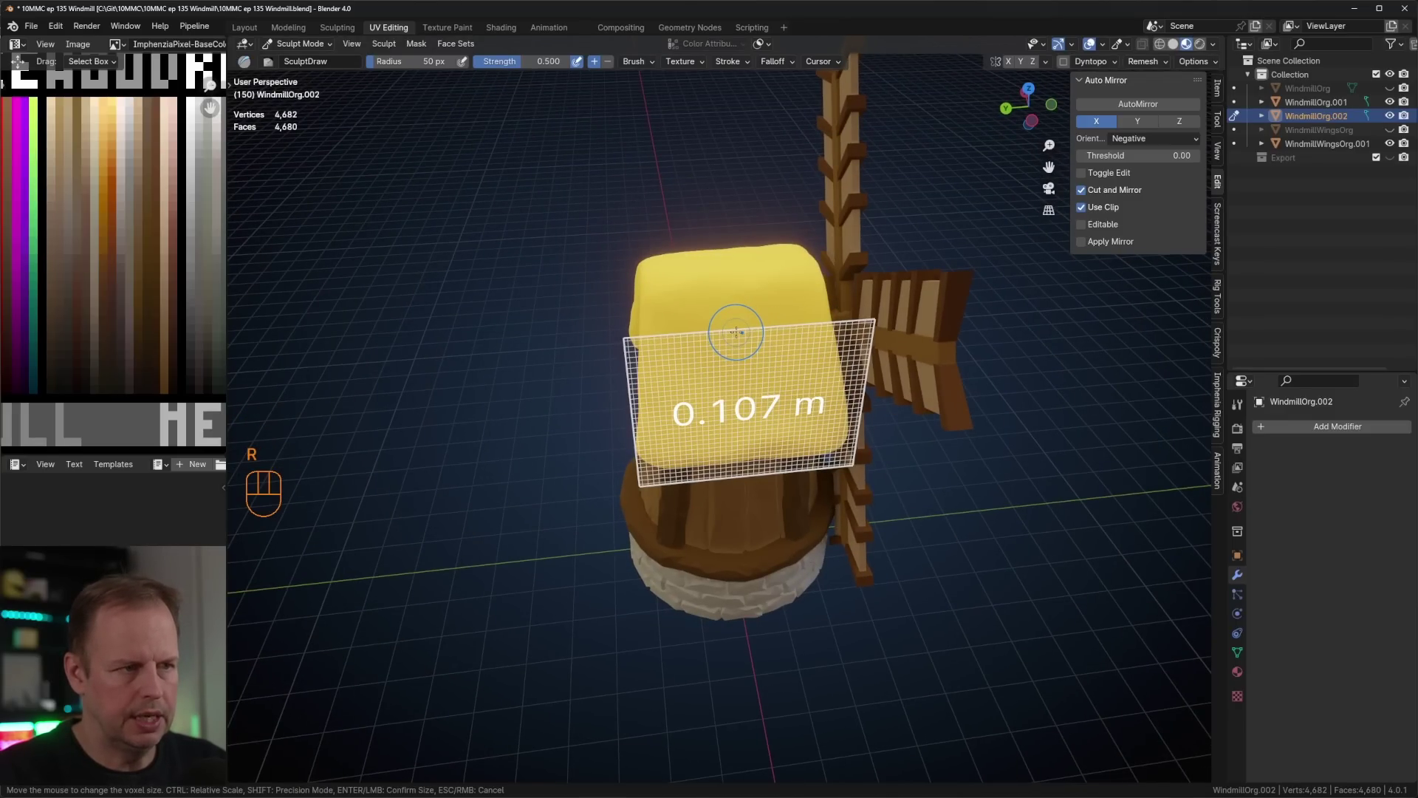
left_click(771, 348)
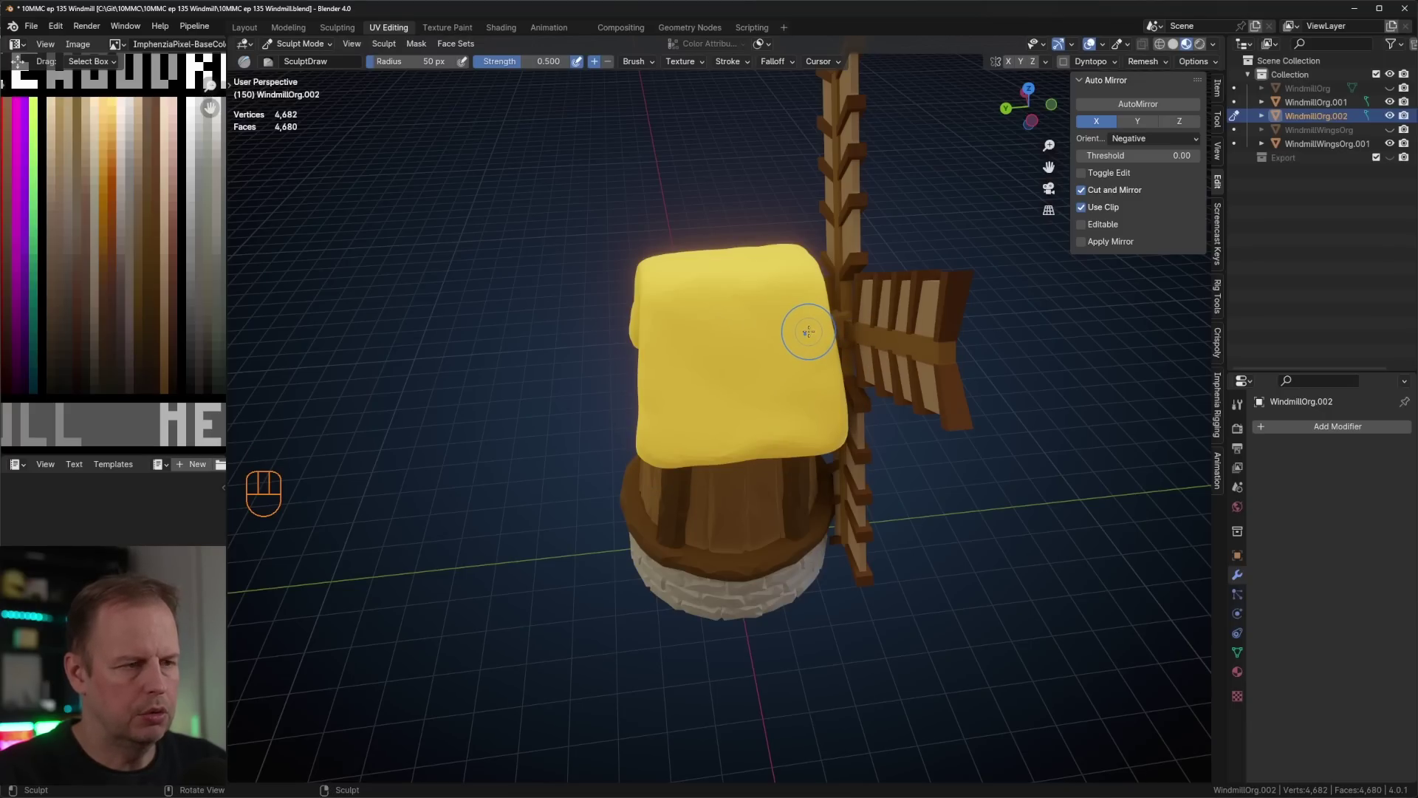
key("ctrl+r")
key("Tab")
mouse_move(800, 326)
middle_mouse_down()
mouse_move(833, 326)
mouse_move(782, 329)
middle_mouse_up()
key("Tab")
key("Tab")
key("Tab")
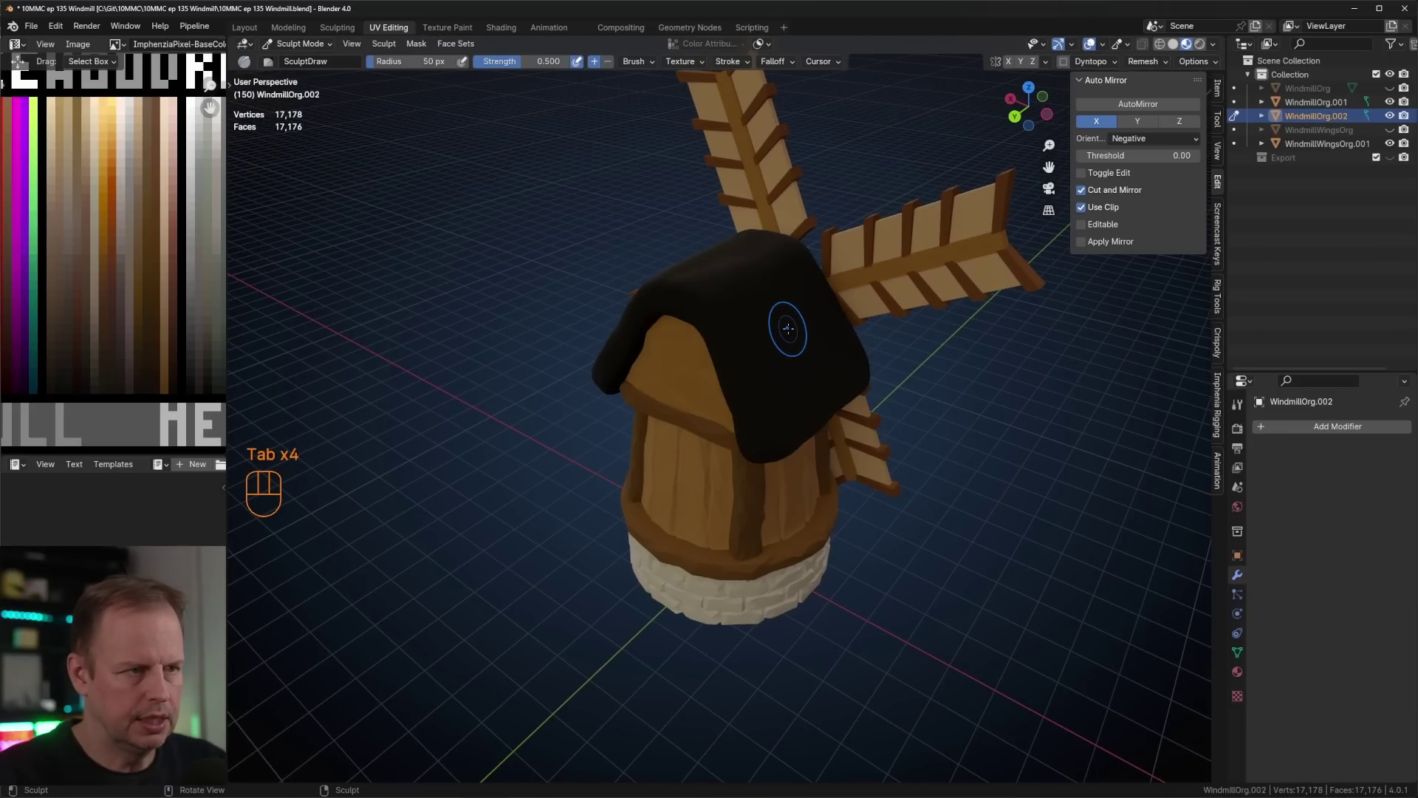
key("ctrl+Tab")
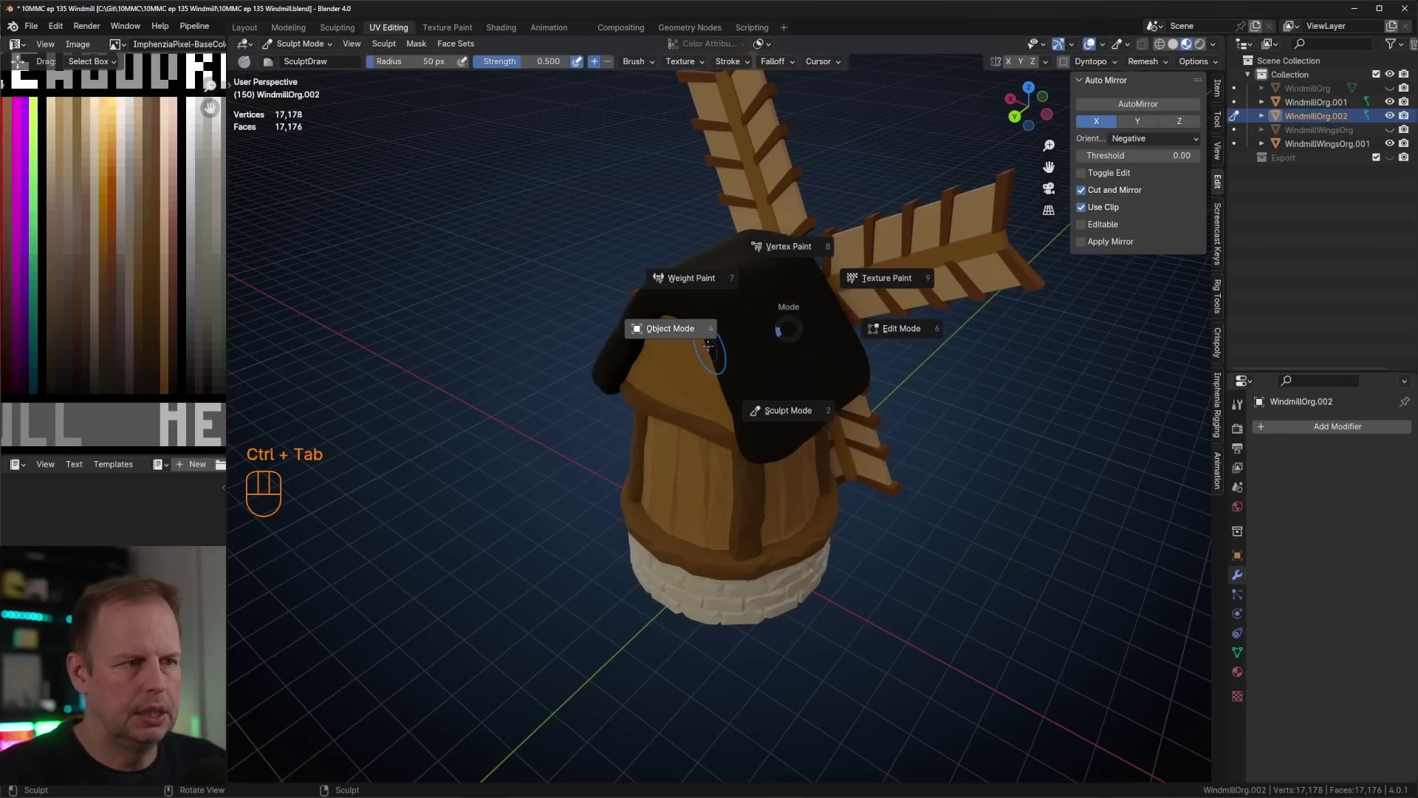
- Undo the roof's voxel remesh and the switch to Sculpt Mode, and open the subdivided roof in Edit Mode
key("ctrl+z")
key("ctrl+z")
key("ctrl+z")
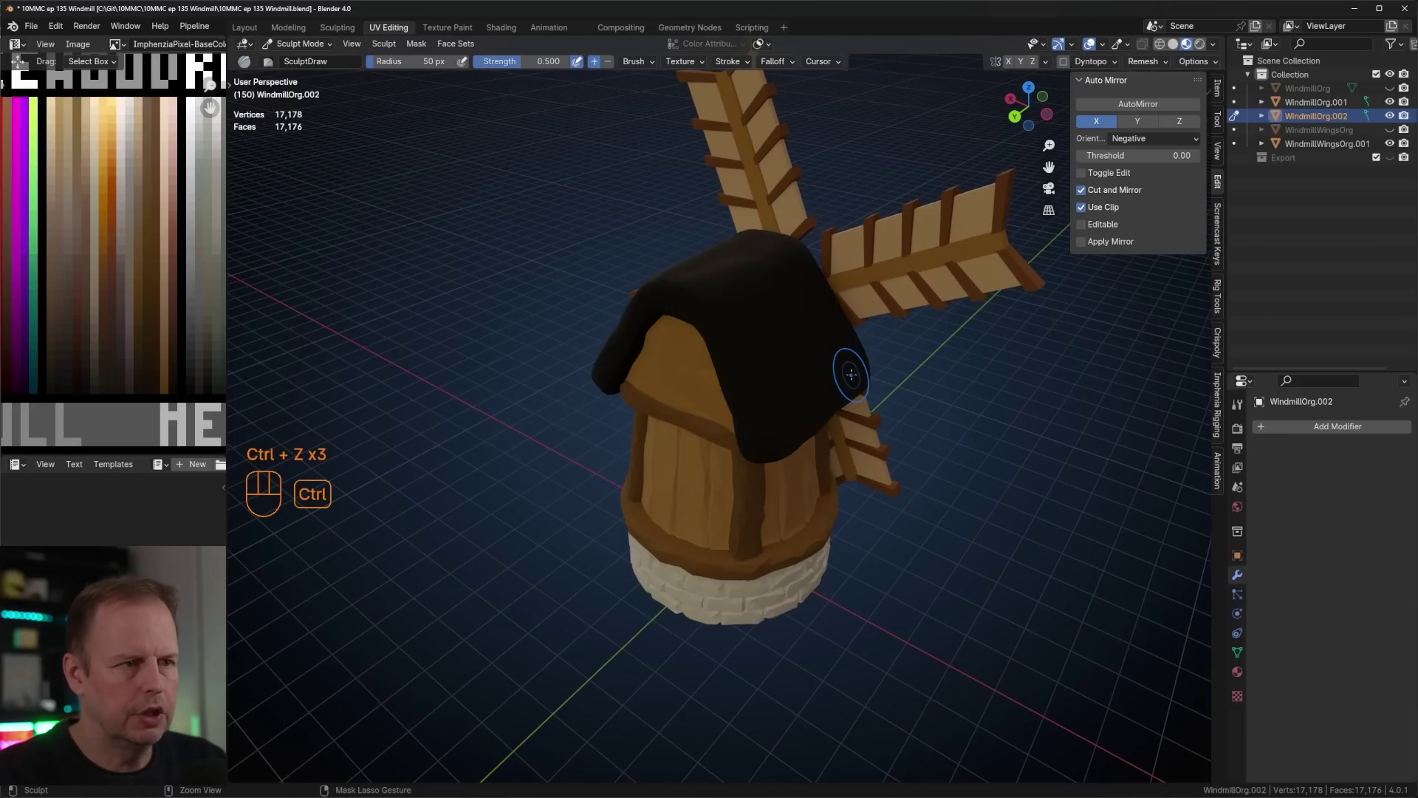
key("ctrl+z")
key("ctrl+z")
key("ctrl+z")
key("ctrl+z")
key("Tab")
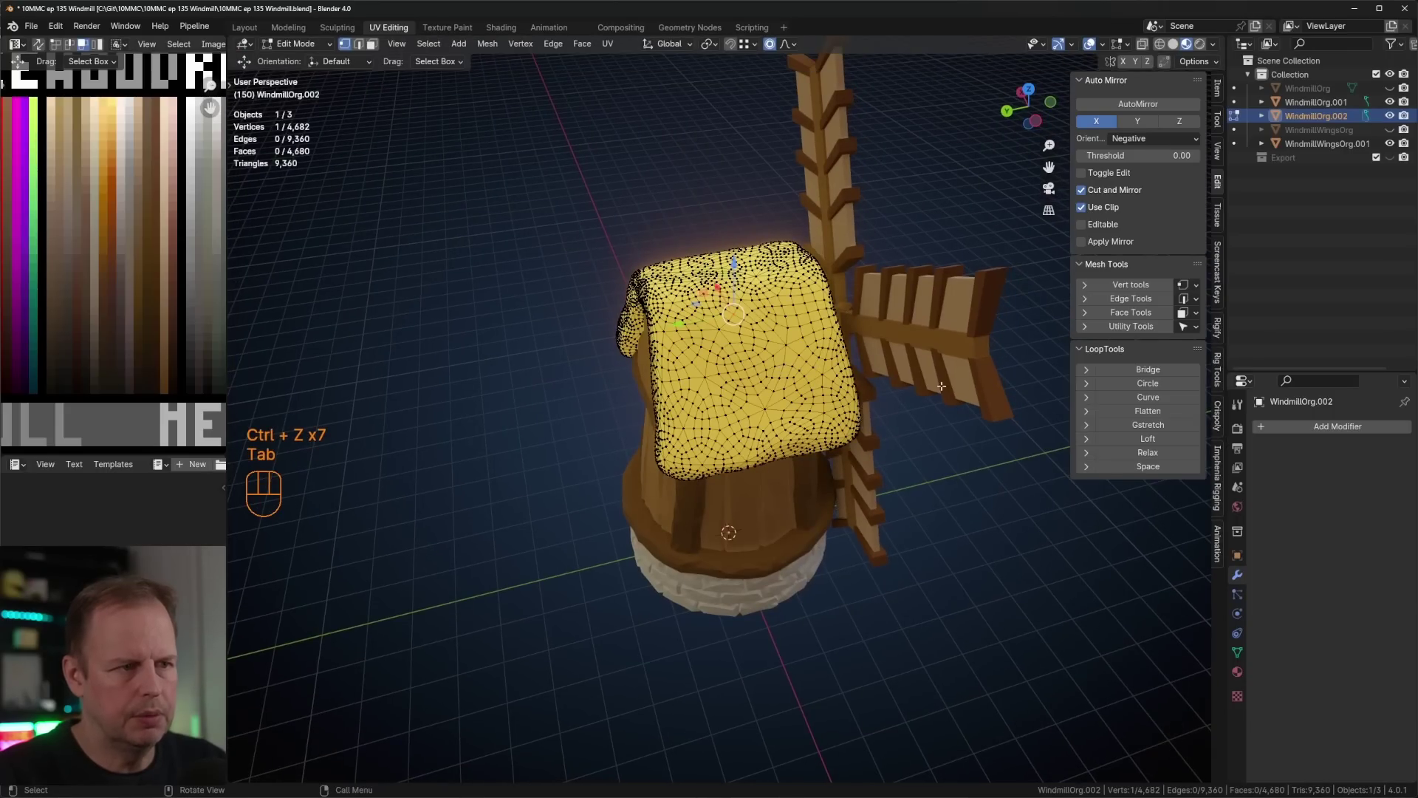
- Add a Remesh modifier in Voxel mode with a 0.1 m voxel size to the roof, apply it and inspect the mesh in Edit Mode
key("Tab")
key("Tab")
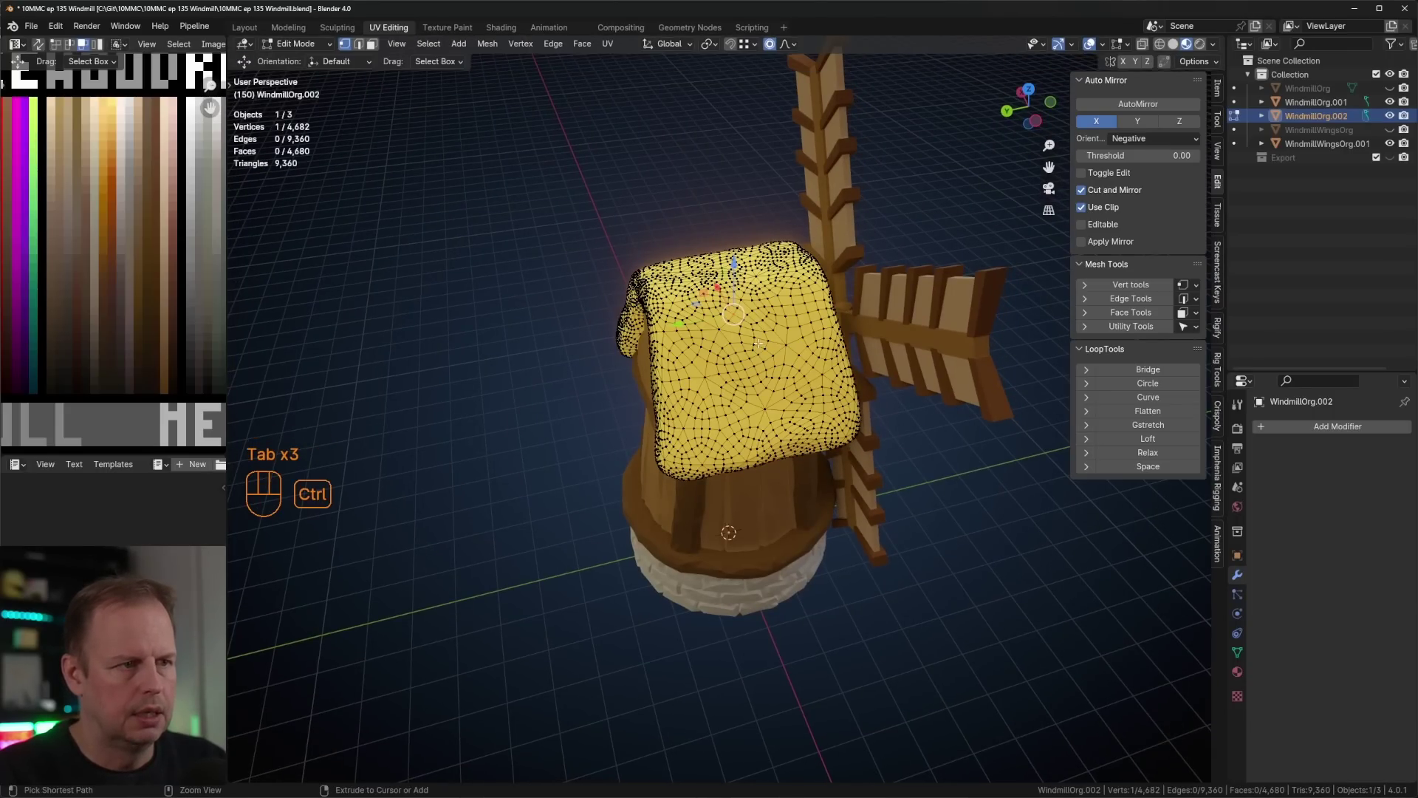
key("ctrl+Tab")
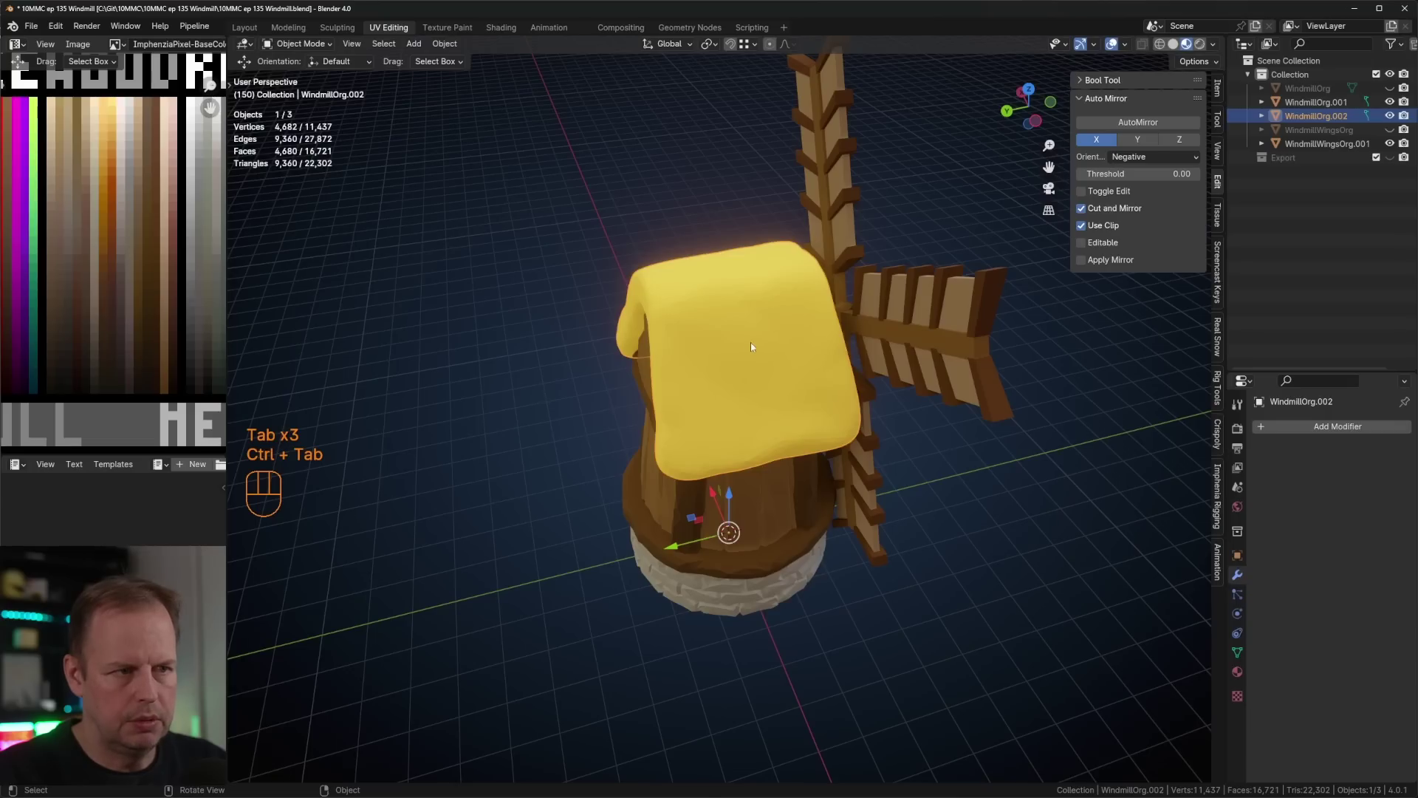
left_click(1258, 426)
mouse_move(1258, 425)
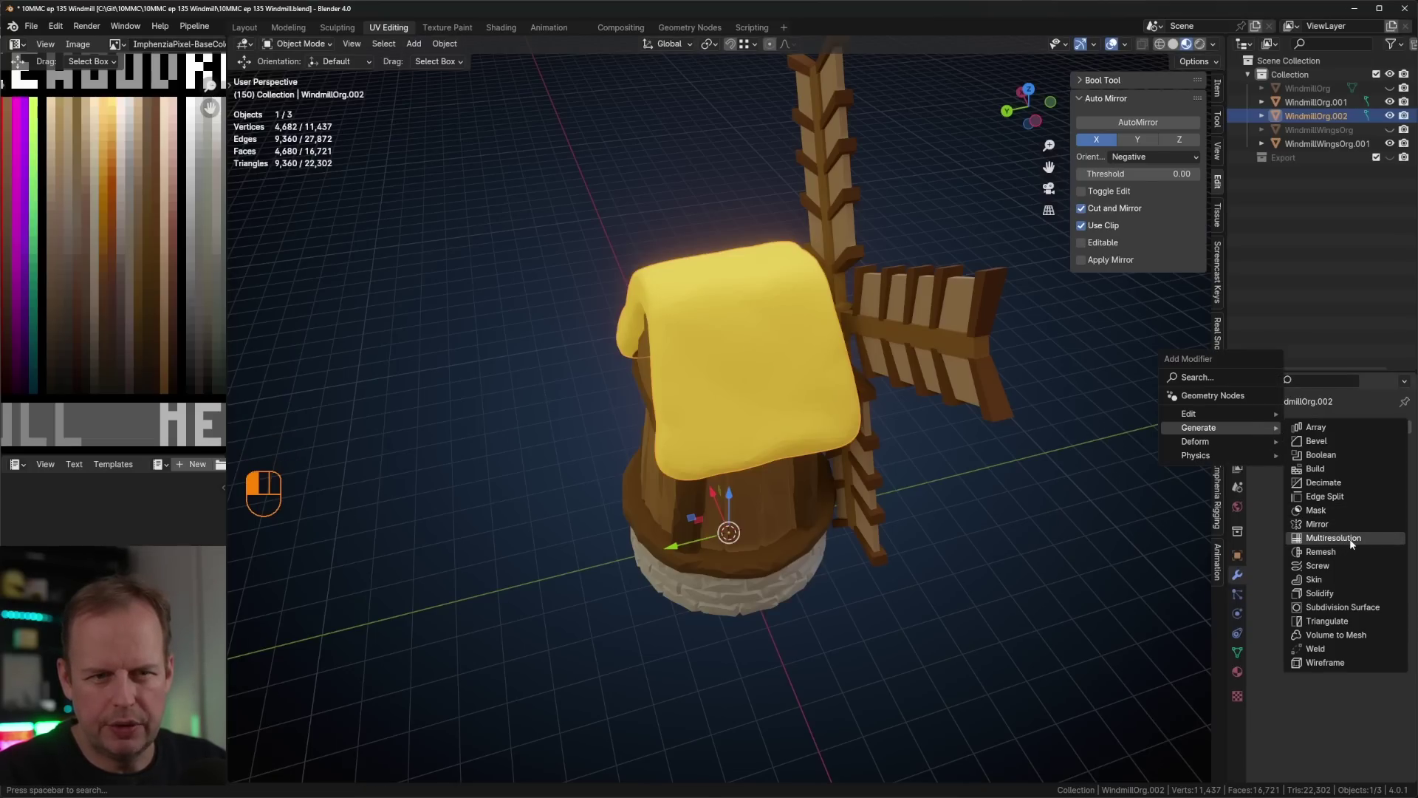
left_click(1329, 551)
middle_click_drag(911, 396, 994, 401)
key("Tab")
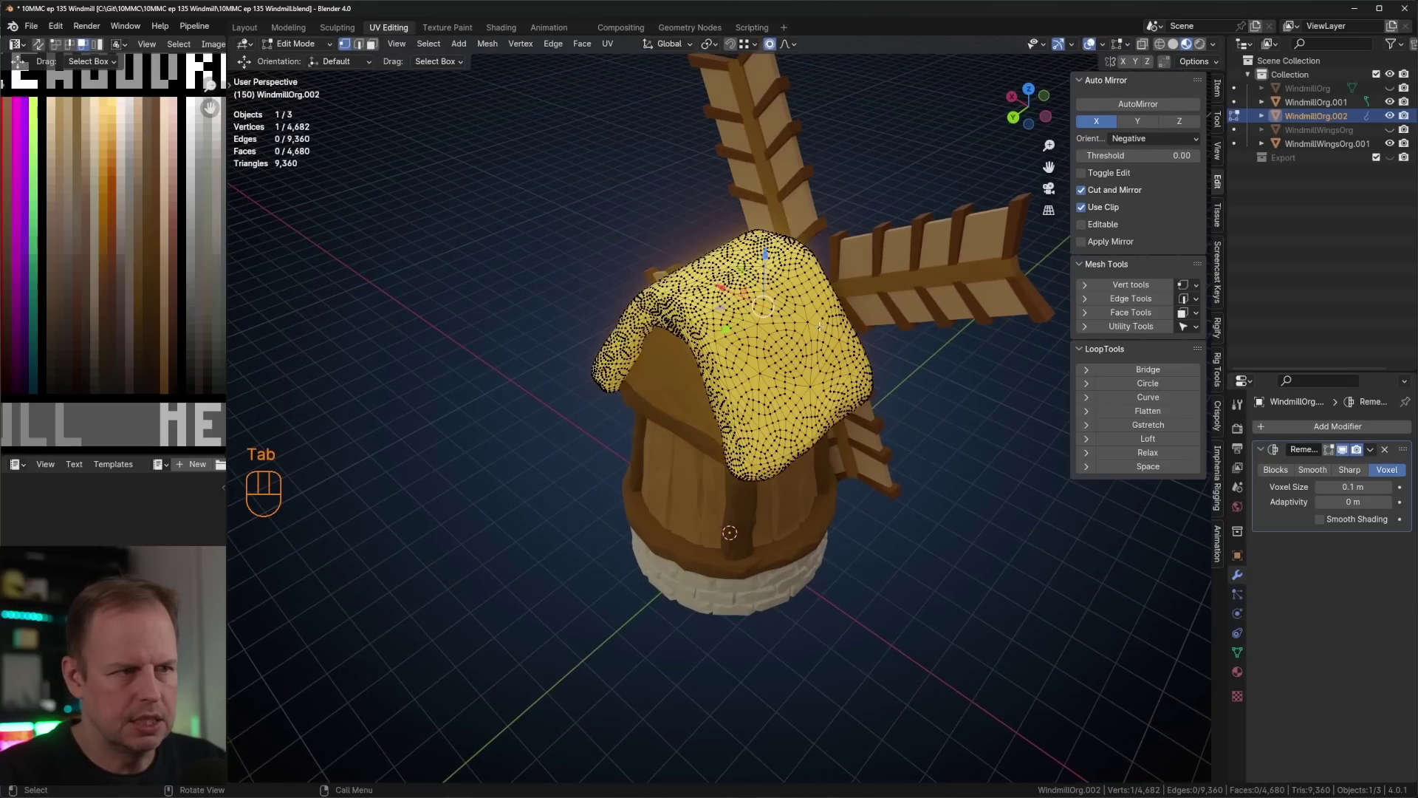
key("Tab")
key("ctrl+a")
key("Tab")
middle_click_drag(847, 346, 746, 359)
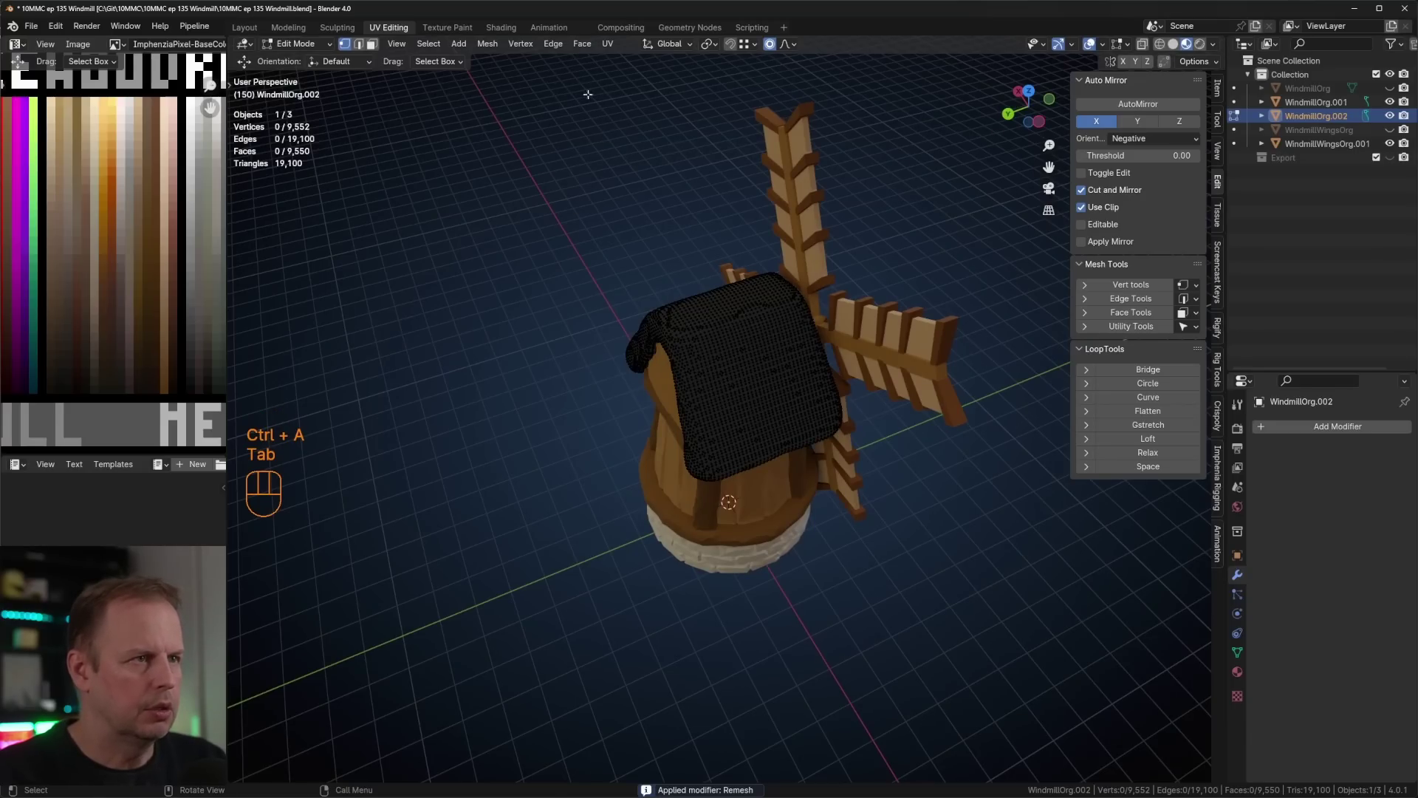
- Reset the UVs of the whole roof mesh and scale them to 0 so they collapse into a single point
key("a")
left_click(609, 44)
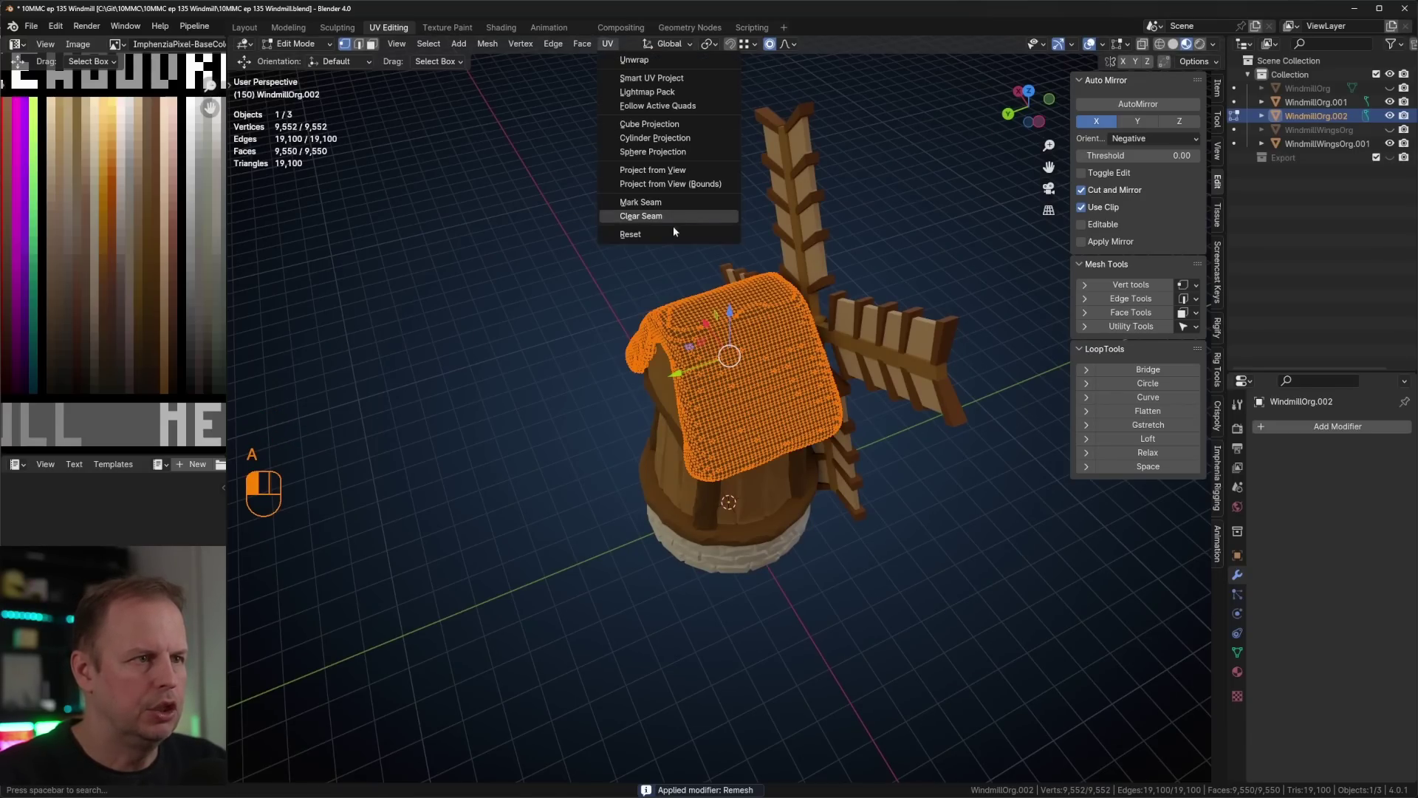
left_click(635, 230)
middle_click_drag(153, 264, 140, 233, "shift")
key("s")
key("0")
key("Return")
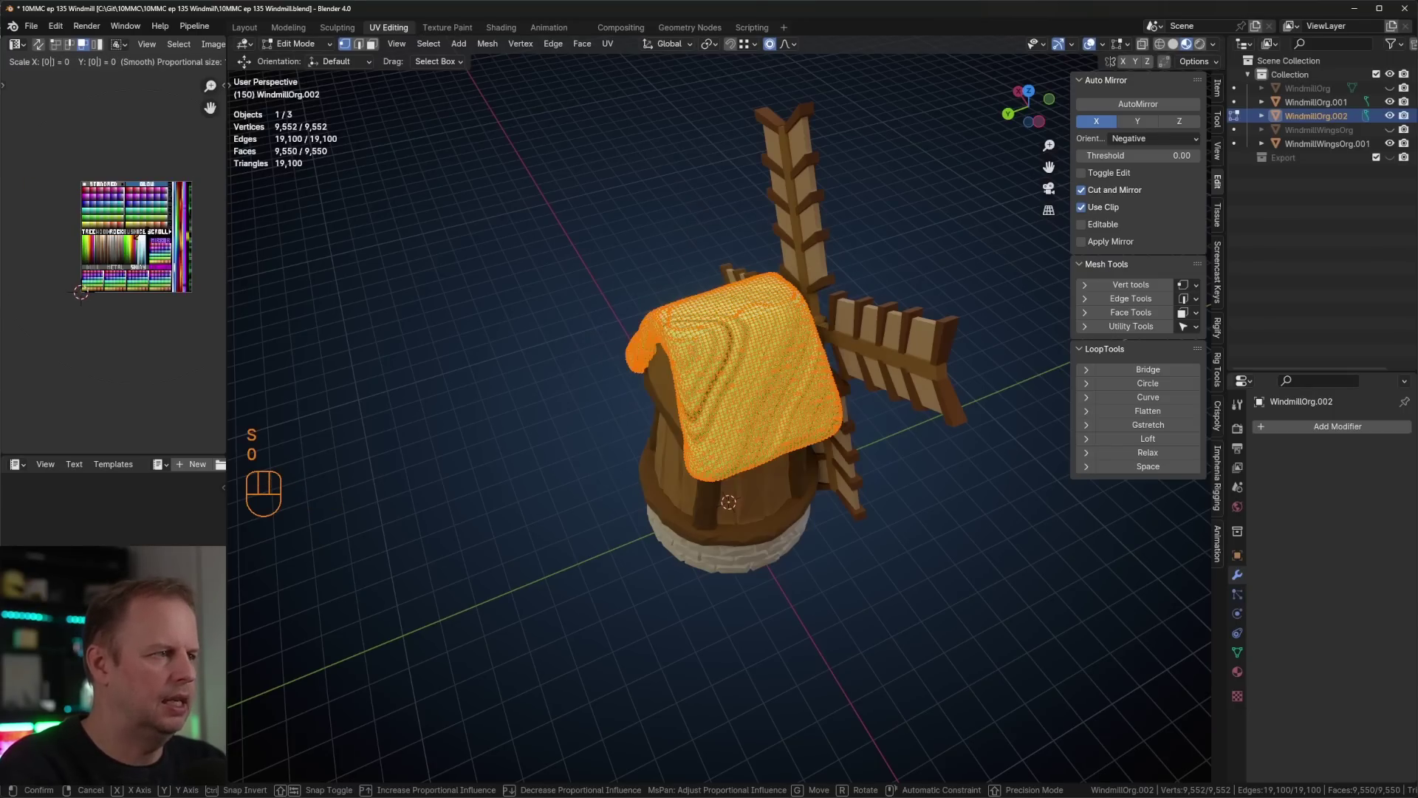
- Move the roof's collapsed UVs onto the yellow-orange swatch in the palette row just above the wood colours
scroll(165, 191, "up", 2)
scroll(164, 191, "up", 4)
key("g")
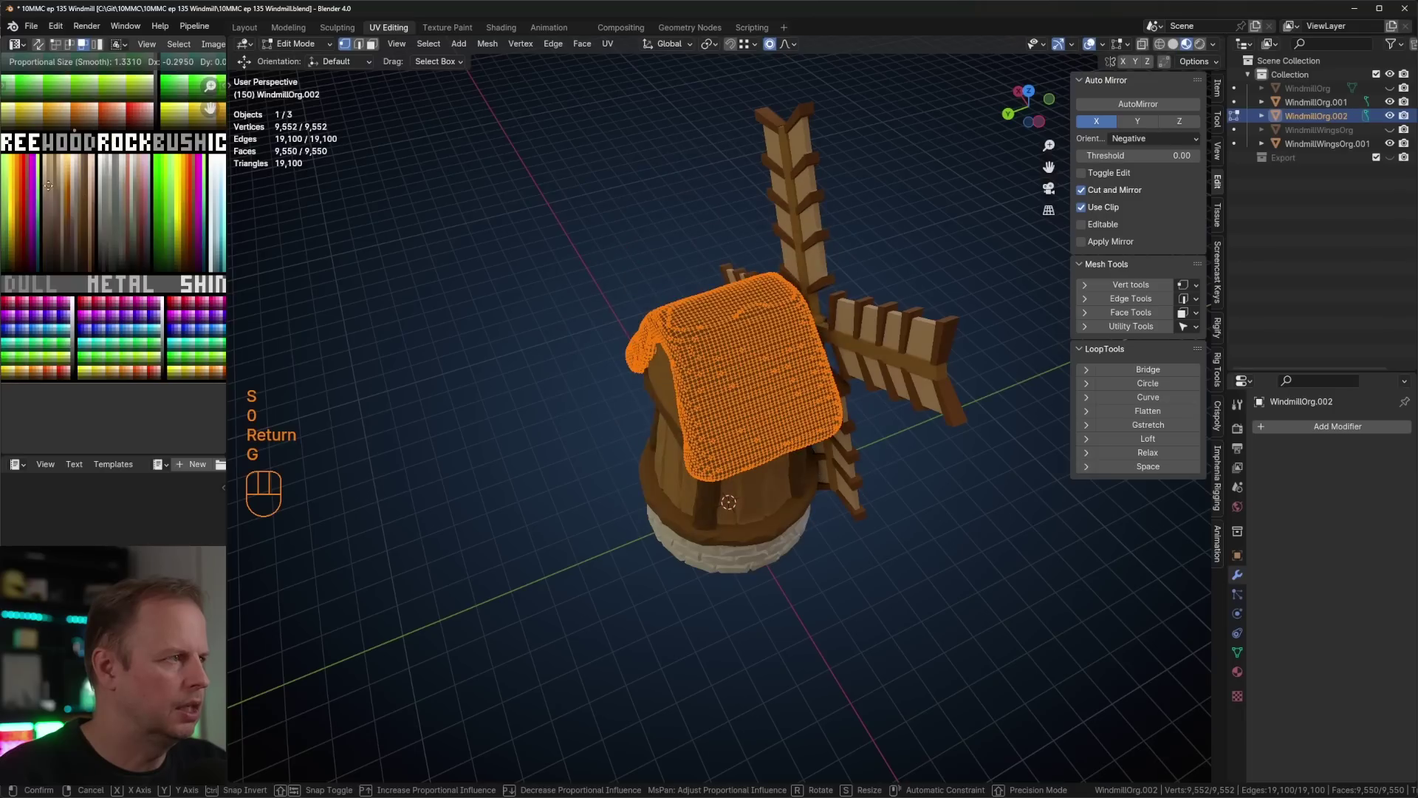
left_click(65, 122)
scroll(71, 93, "up", 1)
middle_click_drag(71, 93, 115, 223, "shift")
key("g")
left_click(118, 219)
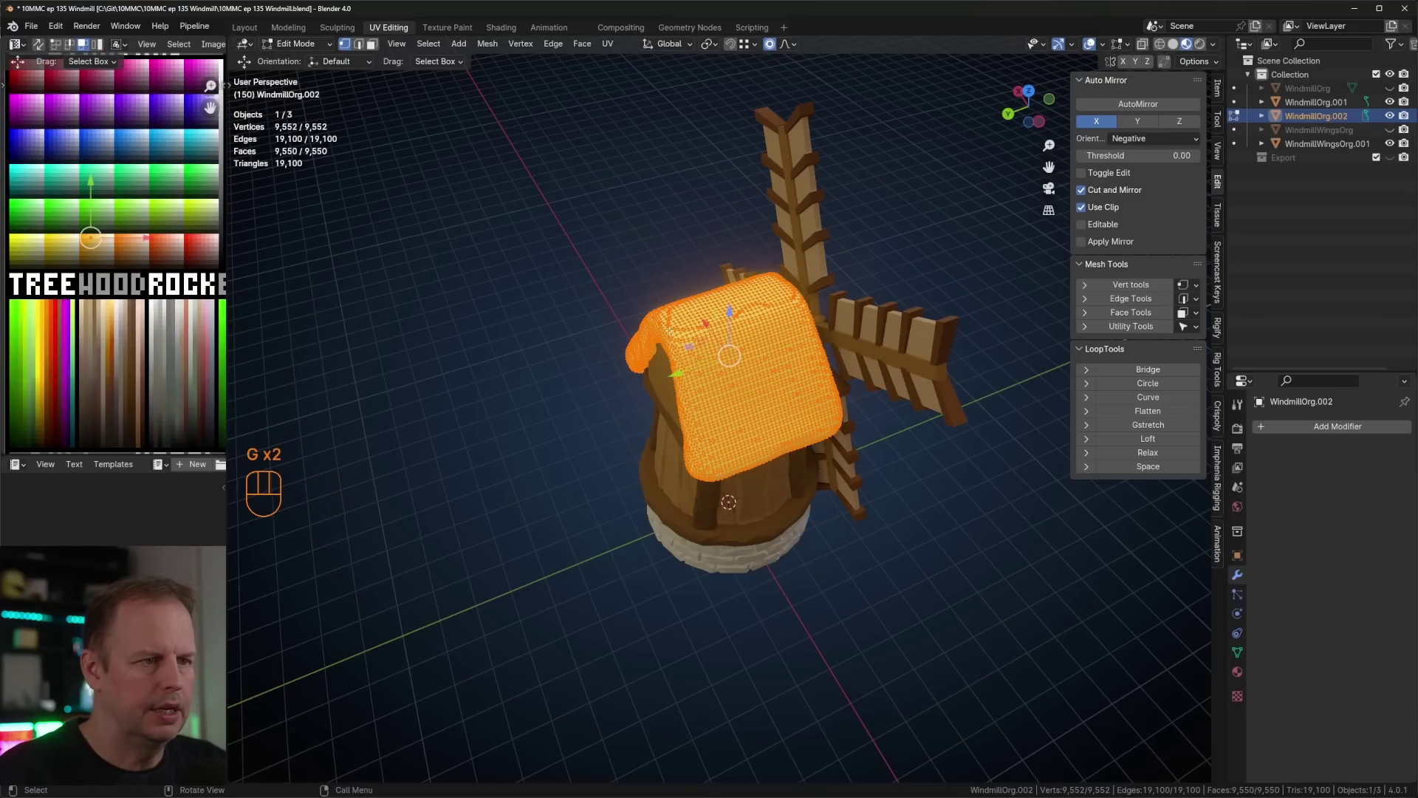
- In top view, select three spaced vertex paths across the roof from eave to eave, starting at the end away from the sails
middle_click_drag(735, 347, 765, 340)
left_click(778, 379)
key("1")
left_click(768, 411)
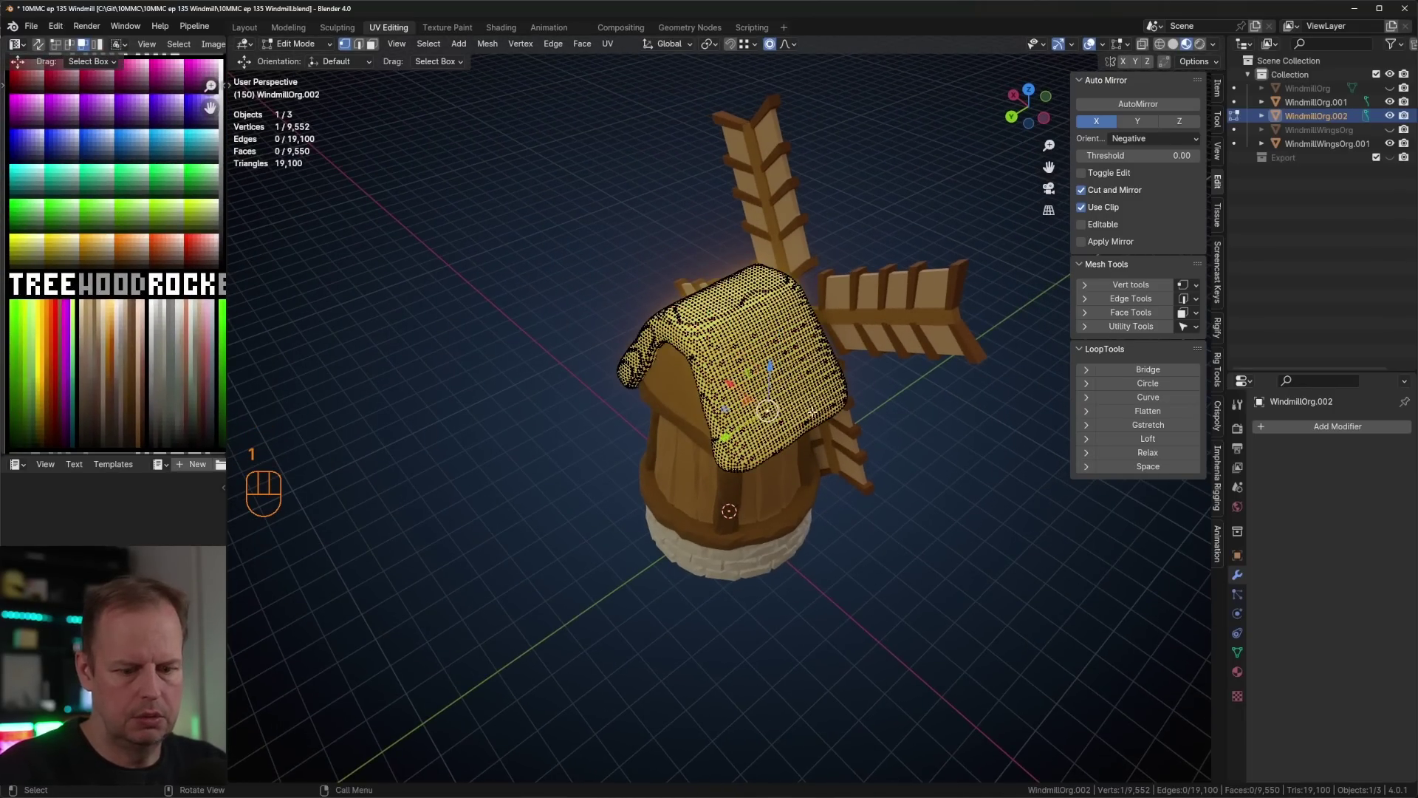
key("KP_7")
left_click(643, 362)
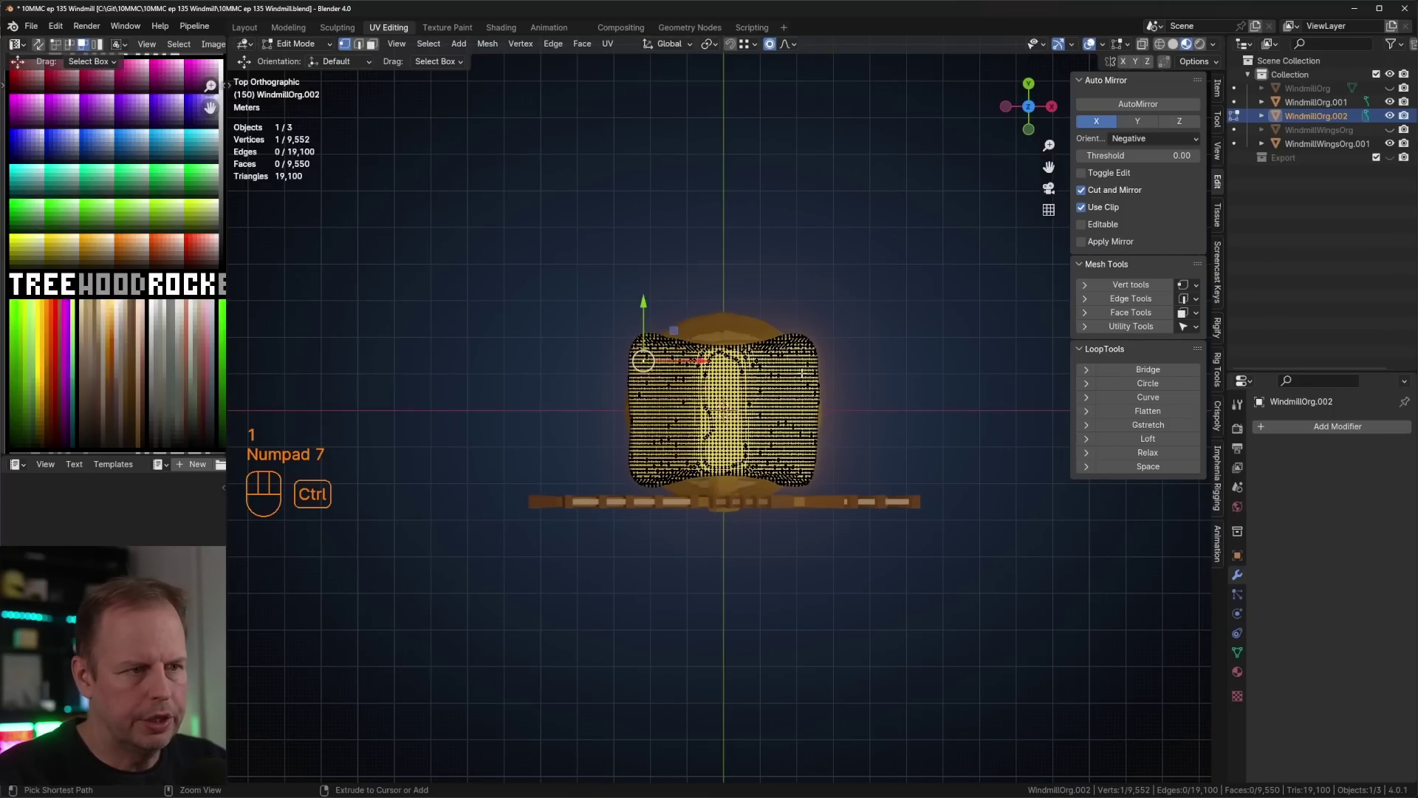
left_click(803, 365, "ctrl")
left_click(642, 382, "shift")
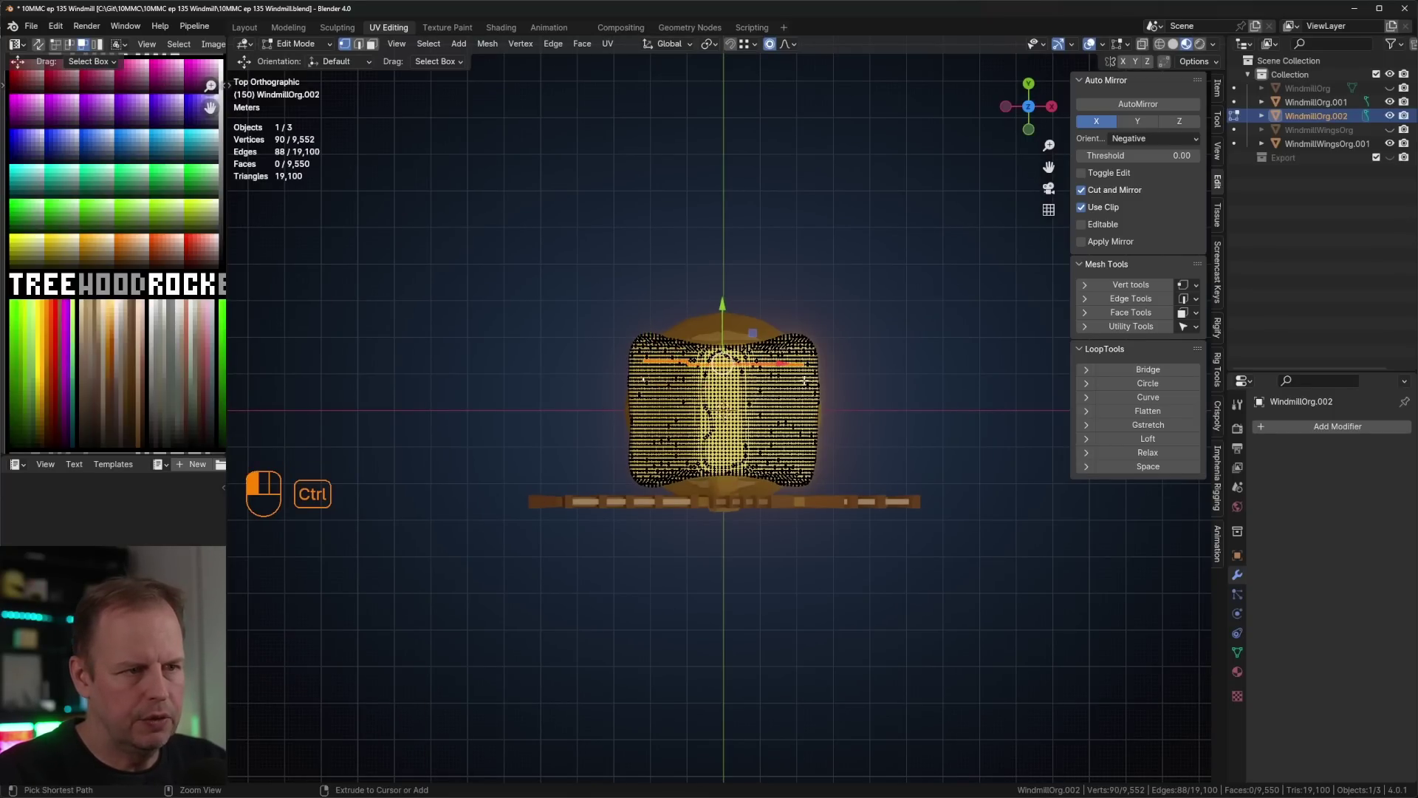
left_click(805, 381, "ctrl")
left_click(653, 405, "shift")
left_click(804, 401, "ctrl")
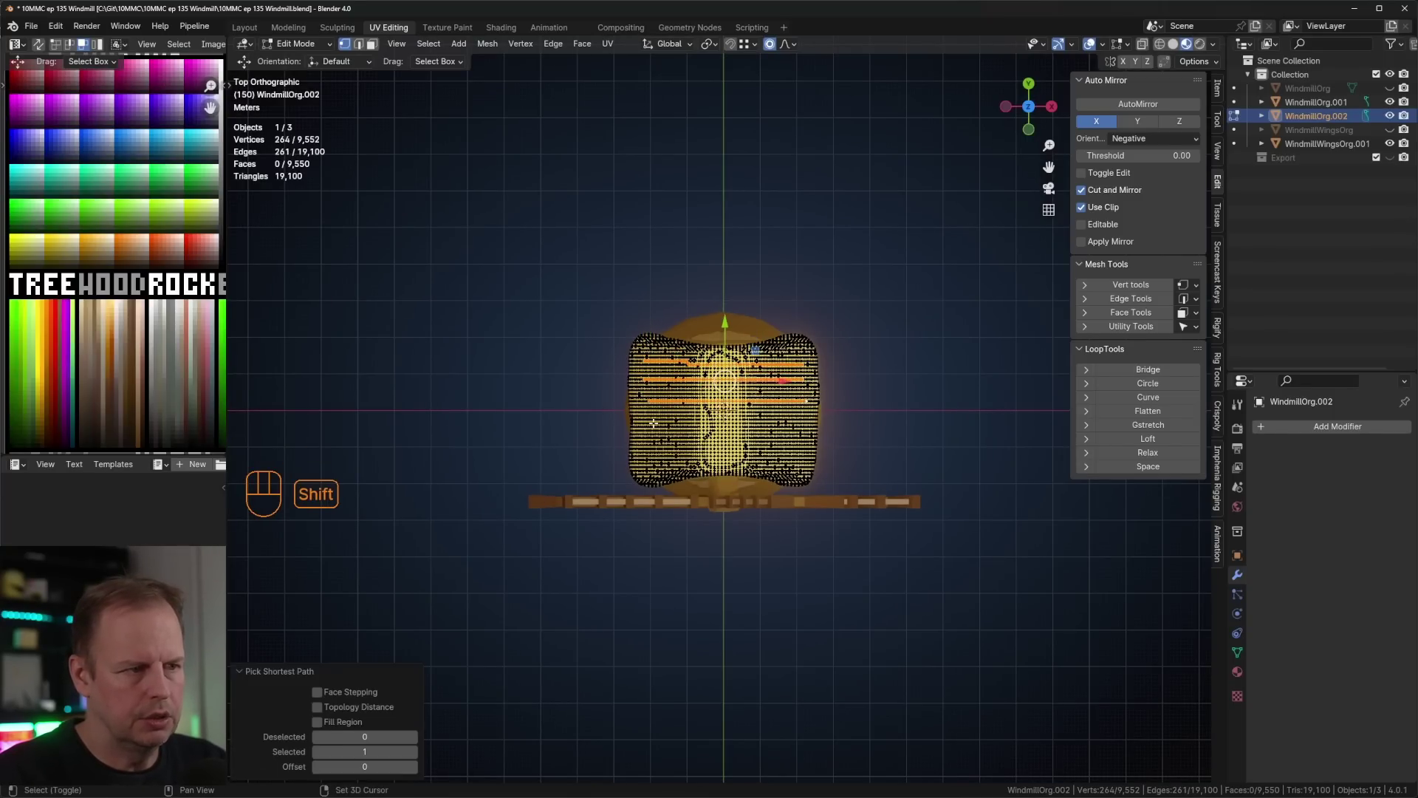
- Add three more eave-to-eave vertex paths to the selection, spaced across the roof half nearest the sails
left_click(653, 423, "shift")
left_click(802, 421, "ctrl")
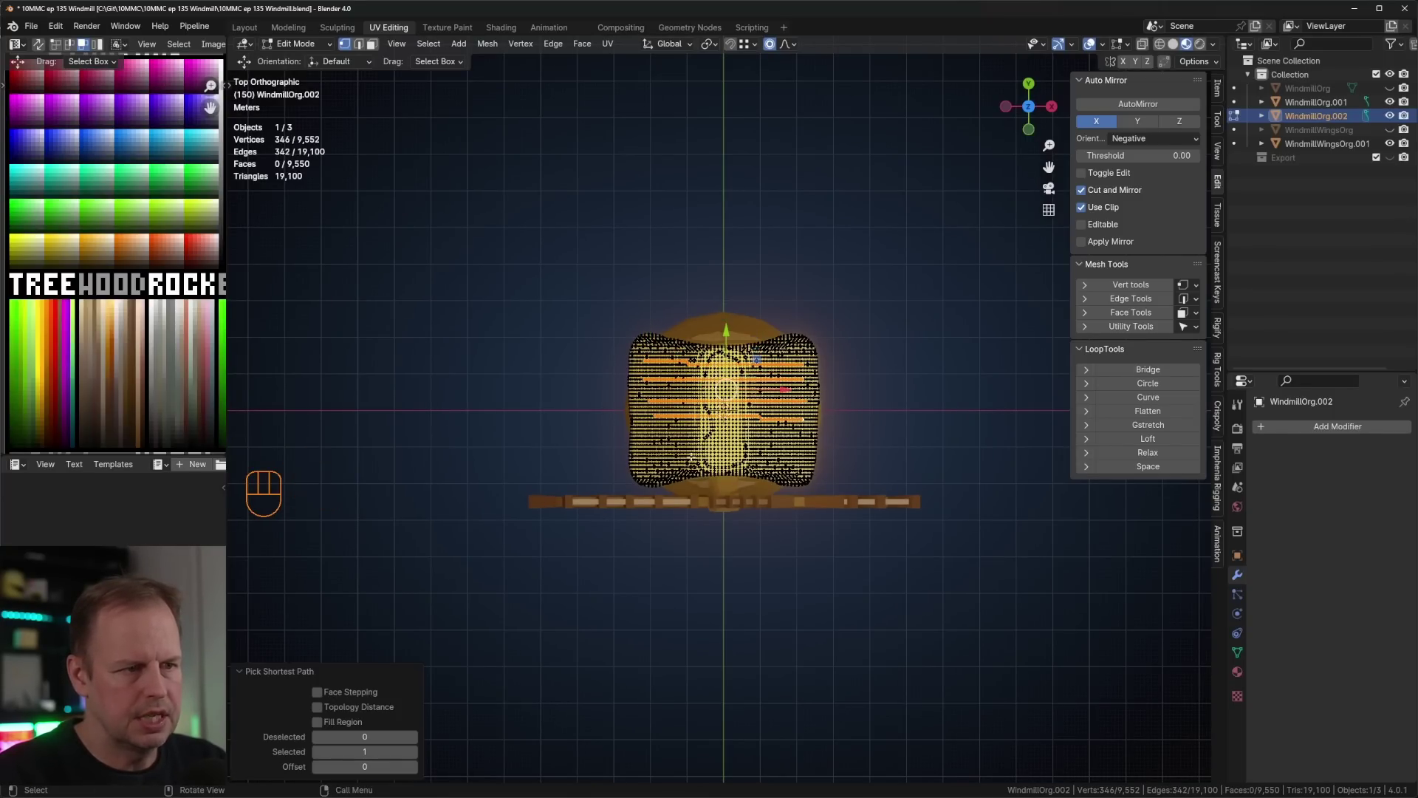
left_click(645, 436, "shift")
left_click(805, 439, "ctrl")
left_click(643, 459, "shift")
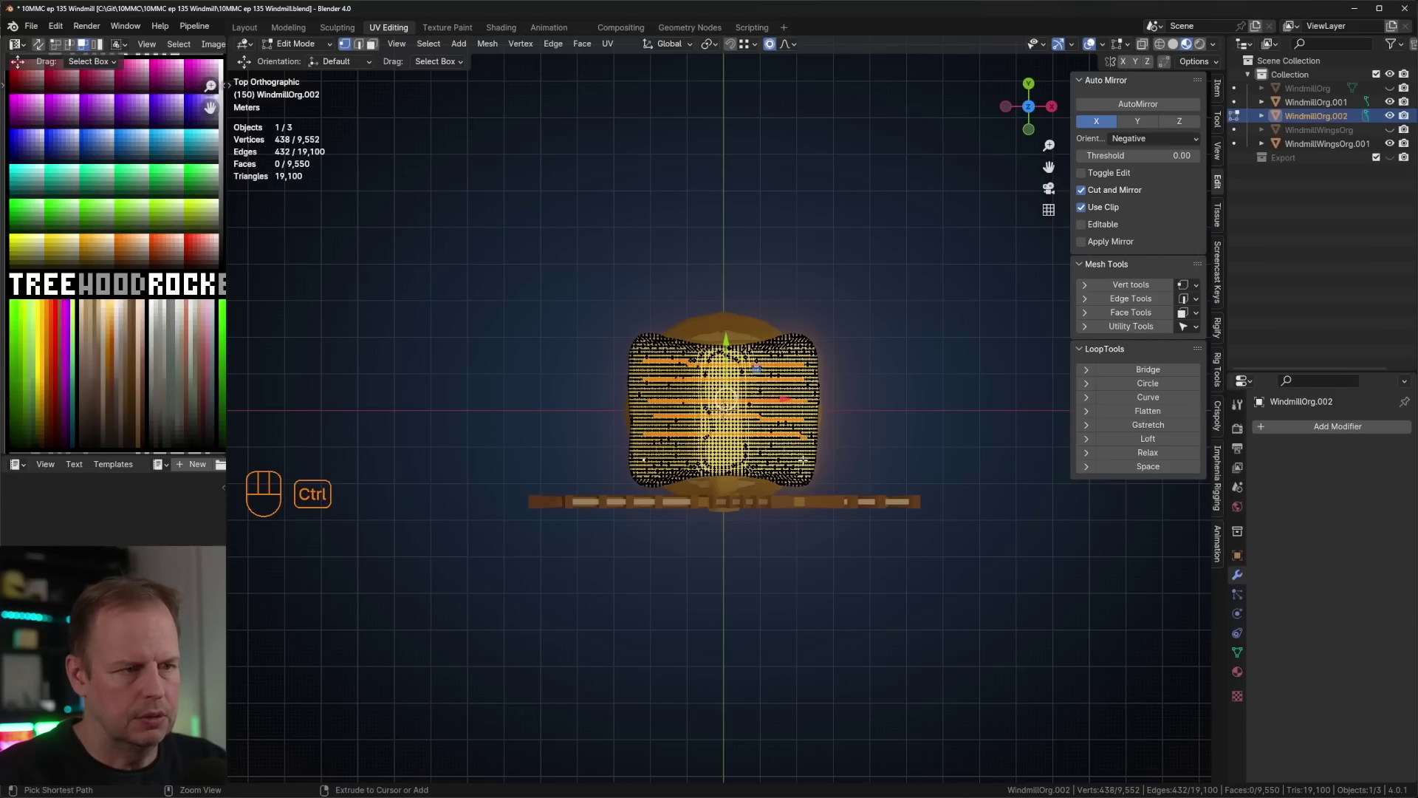
left_click(805, 458, "ctrl")
middle_click_drag(865, 449, 867, 450)
key("ctrl+z")
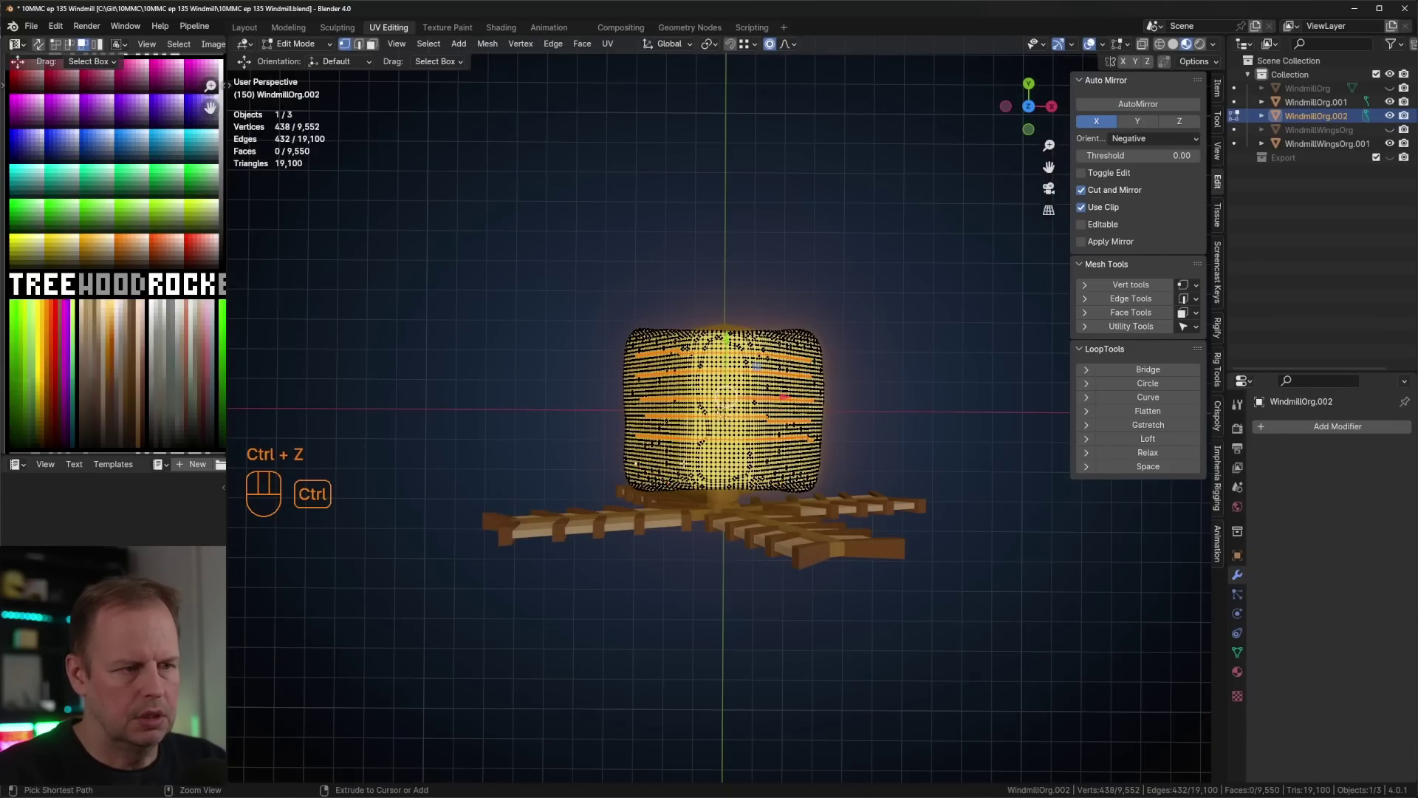
left_click(807, 458, "ctrl")
left_click(806, 463, "ctrl")
- Fatten the selected paths by about 0.166 m with proportional size 0.290, and again slightly, to raise ridges across the roof
middle_click_drag(867, 446, 768, 296)
scroll(802, 294, "down", 1)
key("alt+s")
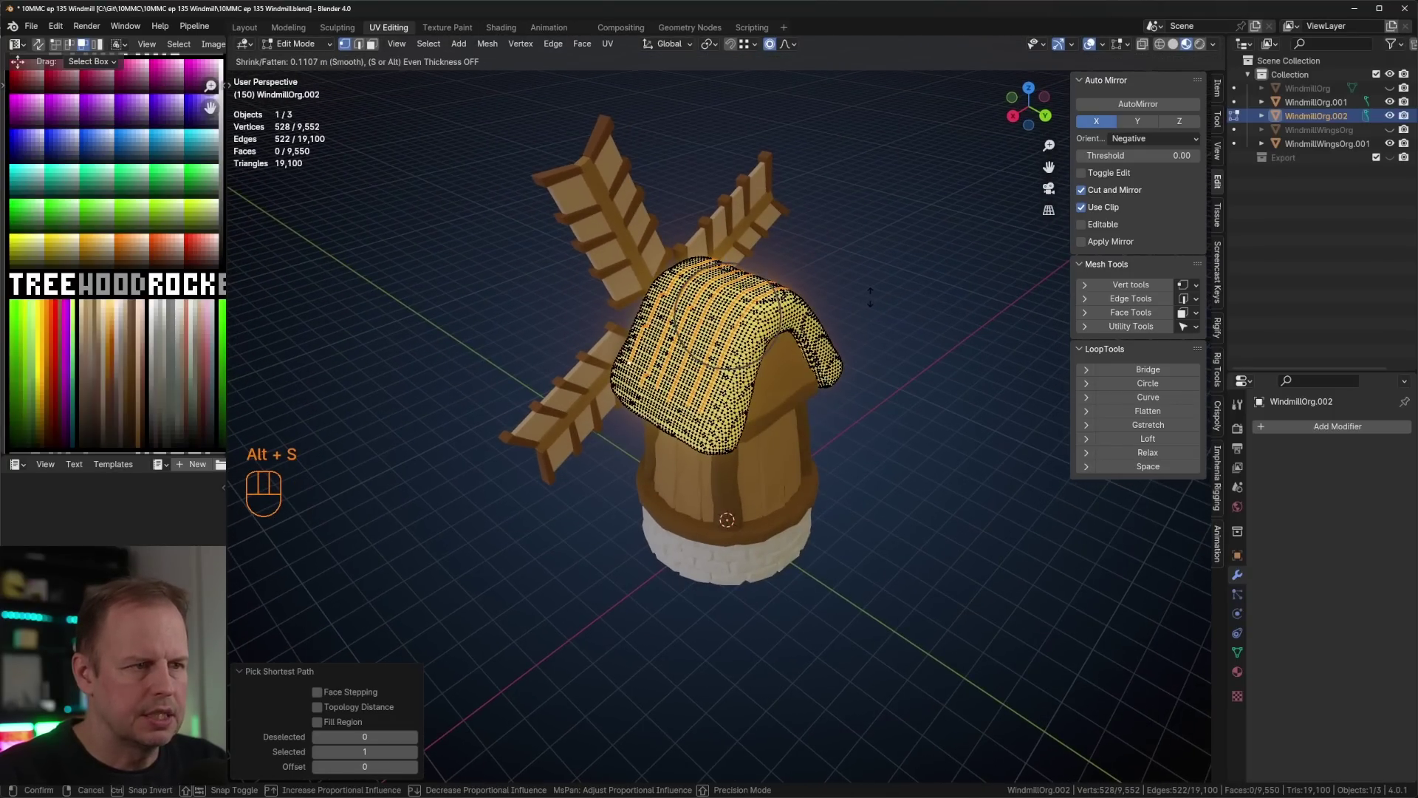
right_click(871, 297)
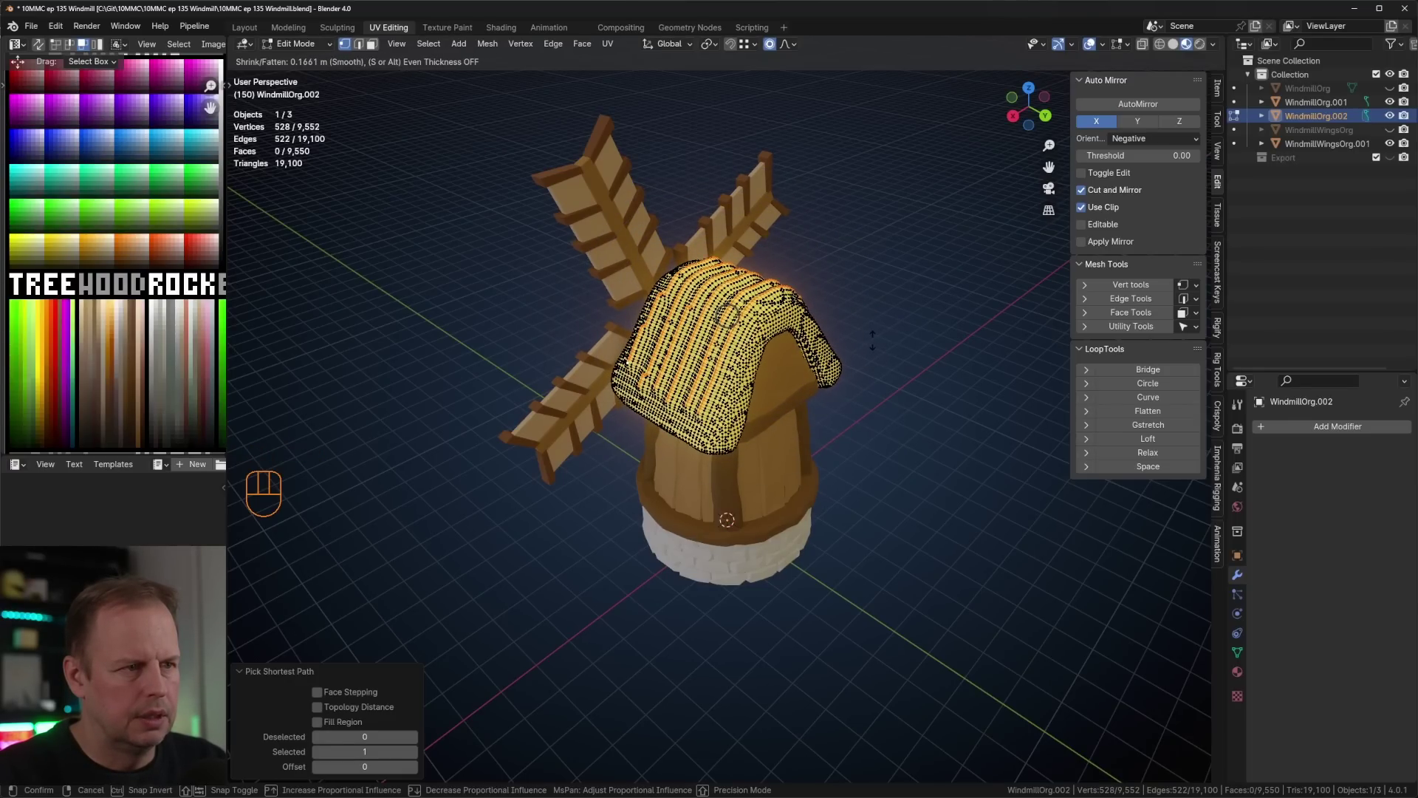
left_click(873, 340)
scroll(870, 318, "up", 3)
key("alt+s")
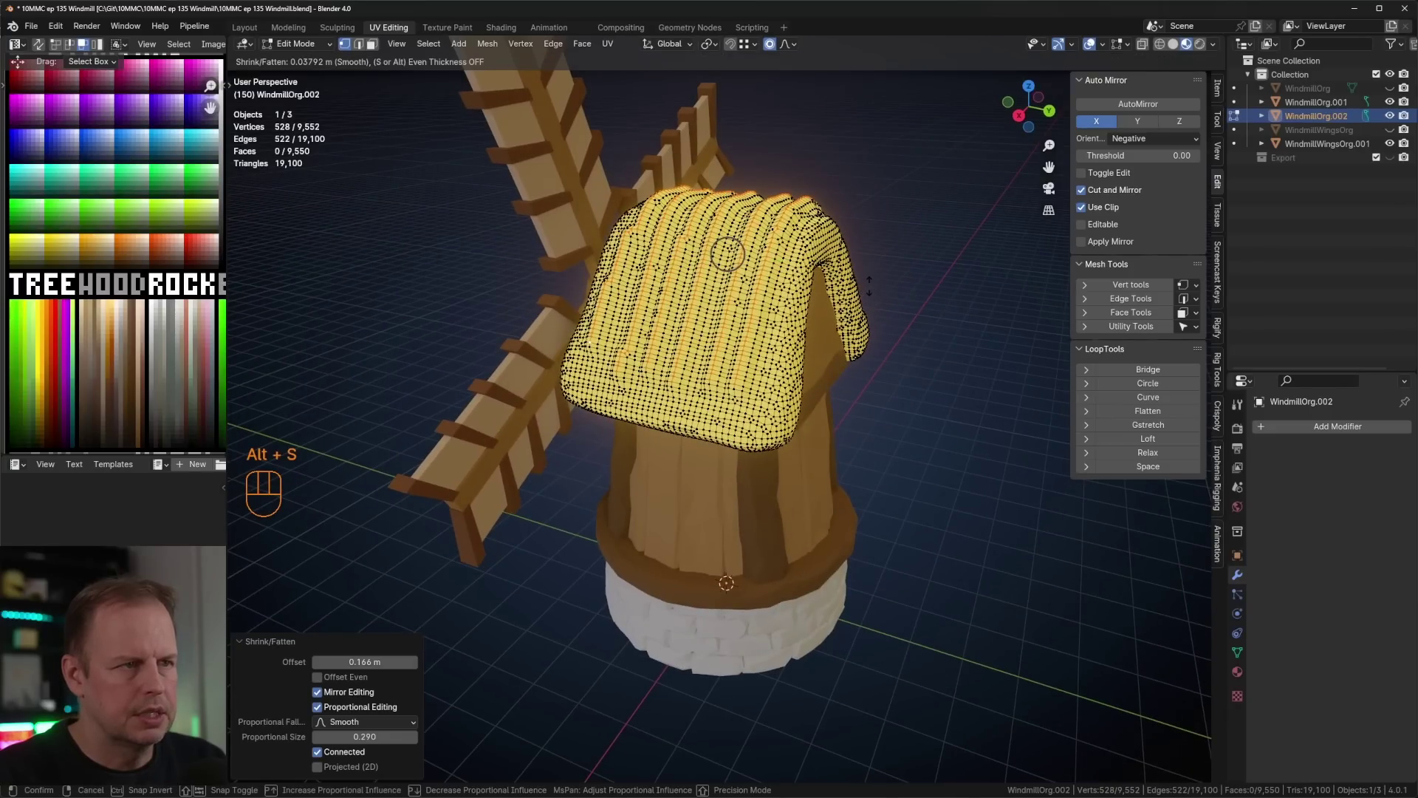
left_click(869, 288)
- Nudge single vertices on the lower roof slope and its eave using proportional size 1.464 m to make the edge uneven
middle_click_drag(868, 288, 761, 337)
left_click(800, 372)
key("alt+z")
key("alt+z")
key("g")
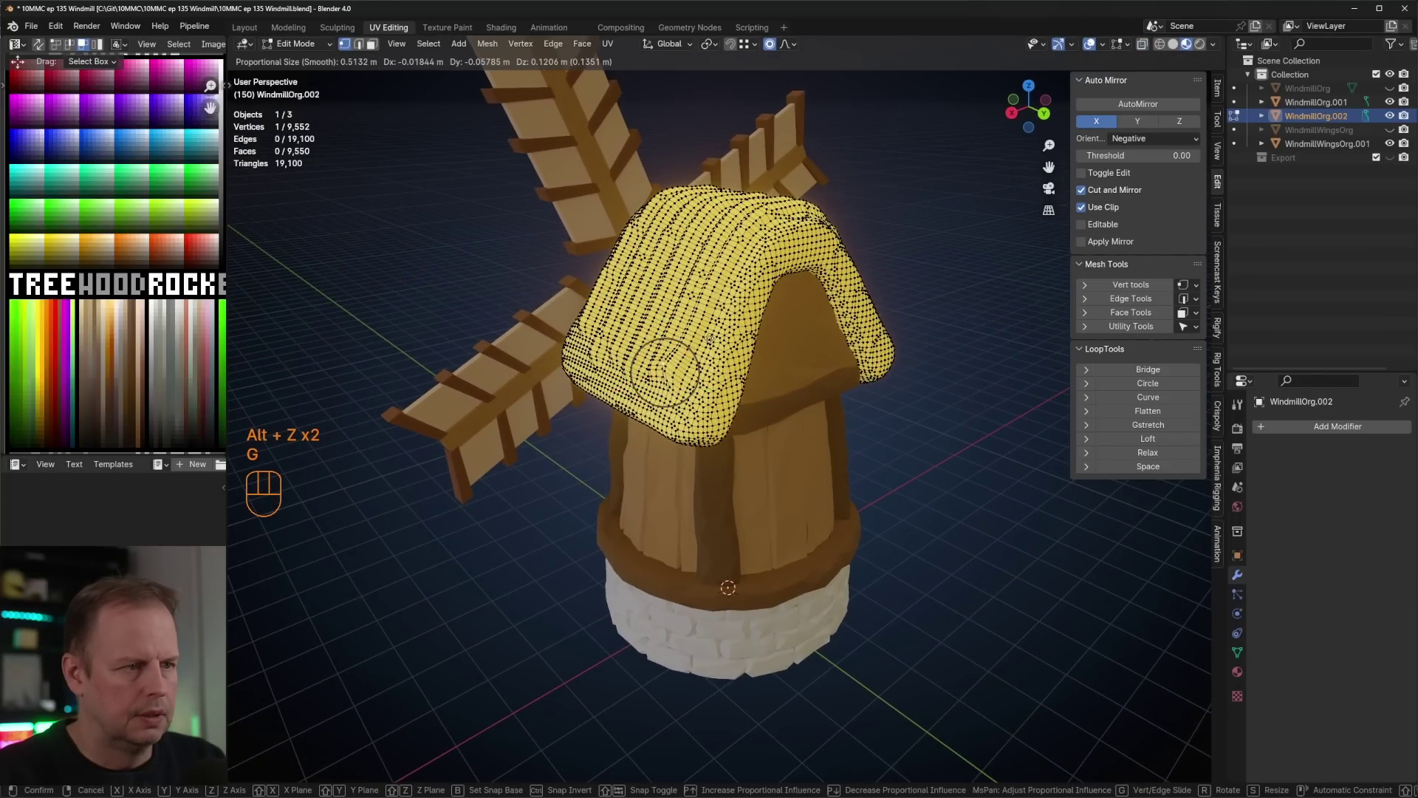
left_click(699, 344)
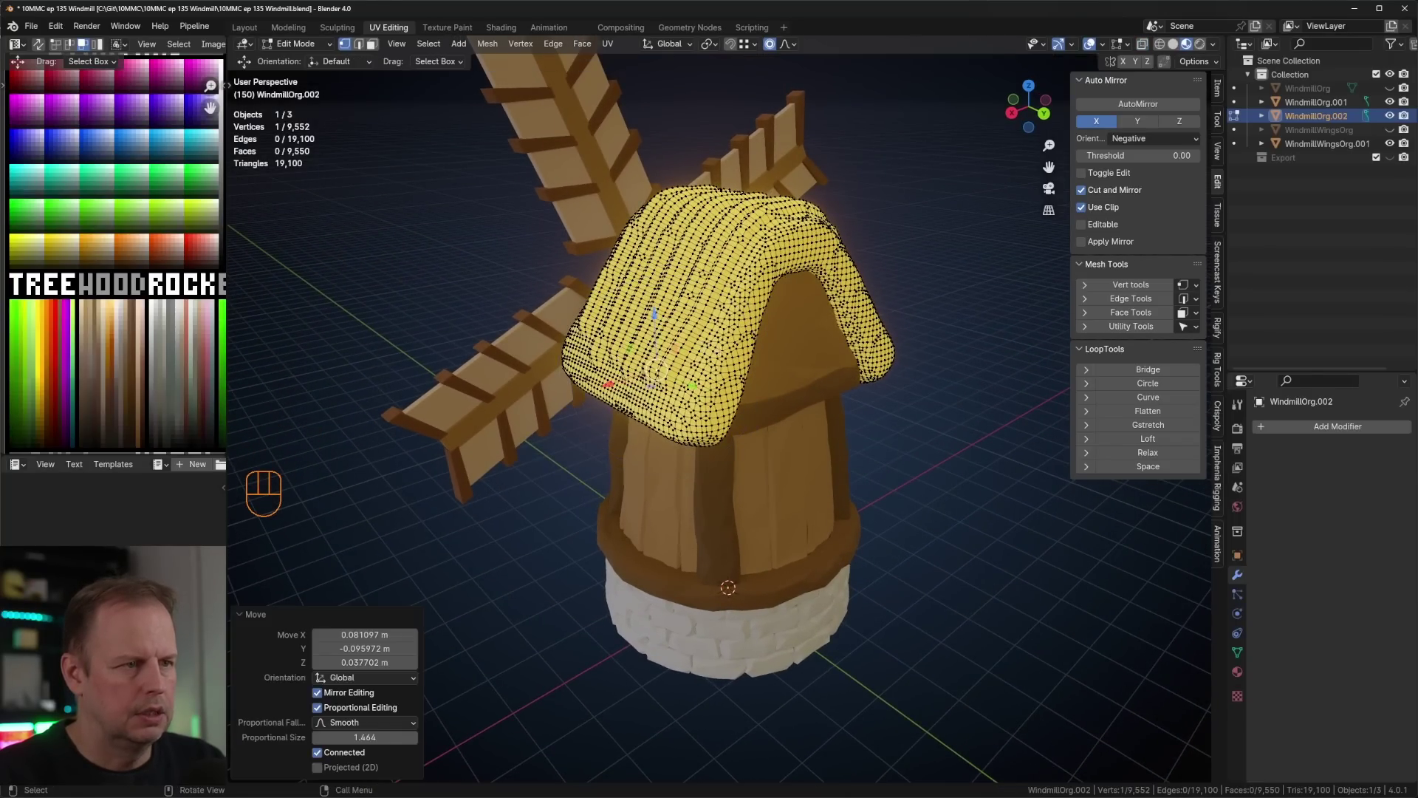
middle_click_drag(699, 344, 806, 373)
key("g")
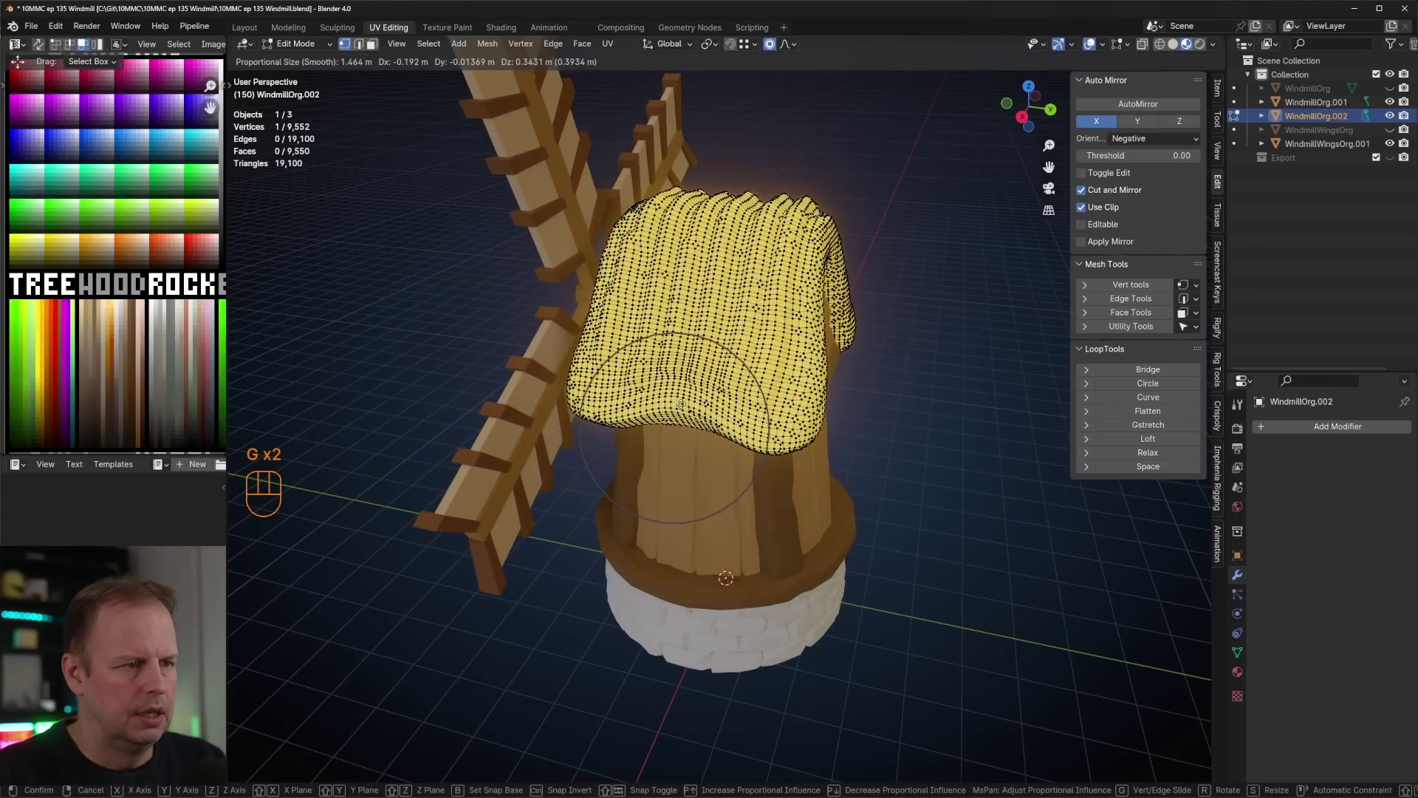
left_click(688, 417)
- Pull further vertices along the roof's eave and ridge with proportional editing to give the roof a lopsided outline
middle_click_drag(688, 416, 635, 244)
key("g")
left_click(649, 392)
key("g")
left_click(648, 461)
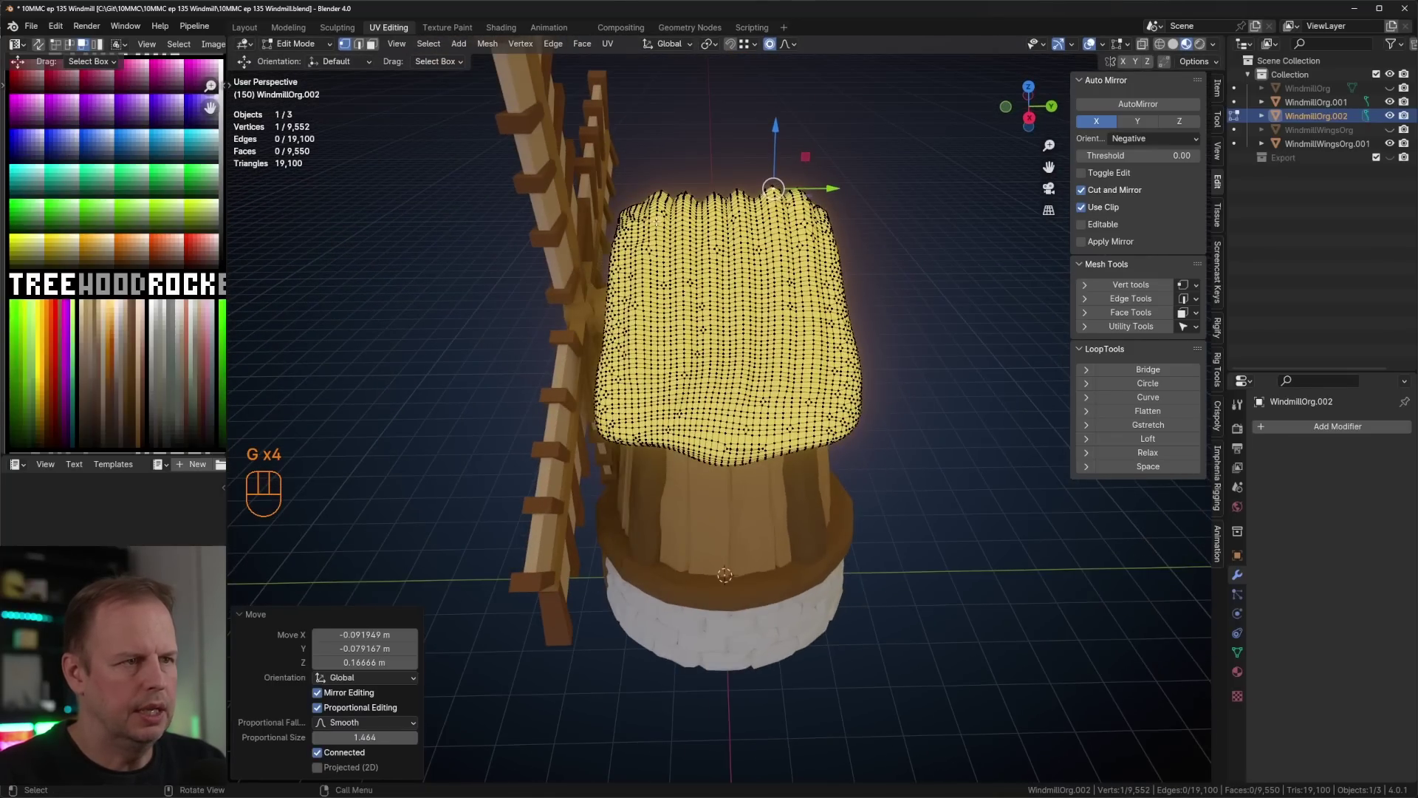
key("g")
left_click(652, 202)
key("g")
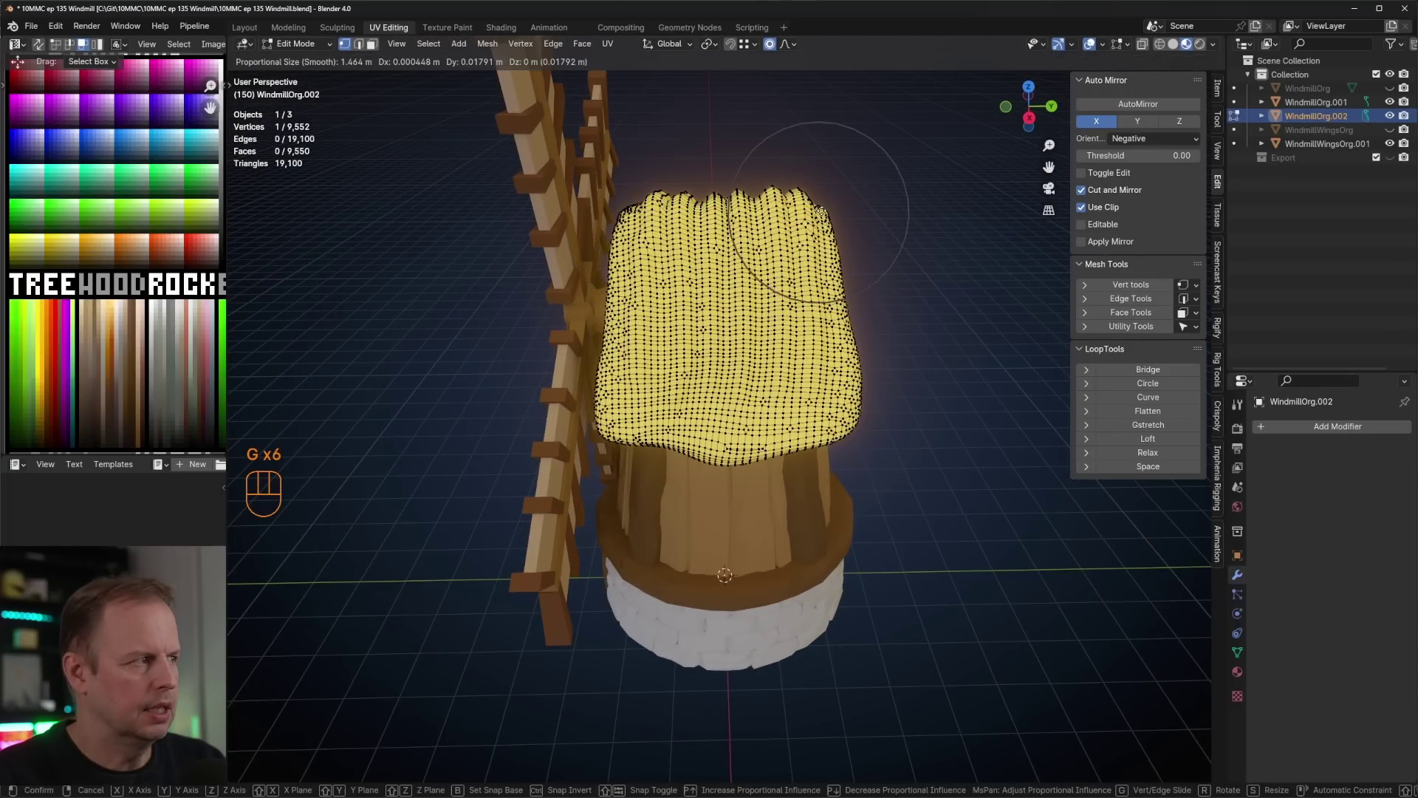
left_click(824, 209)
middle_click_drag(823, 209, 833, 272)
key("g")
left_click(776, 259)
- Select five spaced vertex paths running lengthwise along one roof slope, from below the ridge down to the eave
key("3")
key("1")
left_click(792, 282)
left_click(586, 231, "ctrl")
left_click(572, 279, "shift")
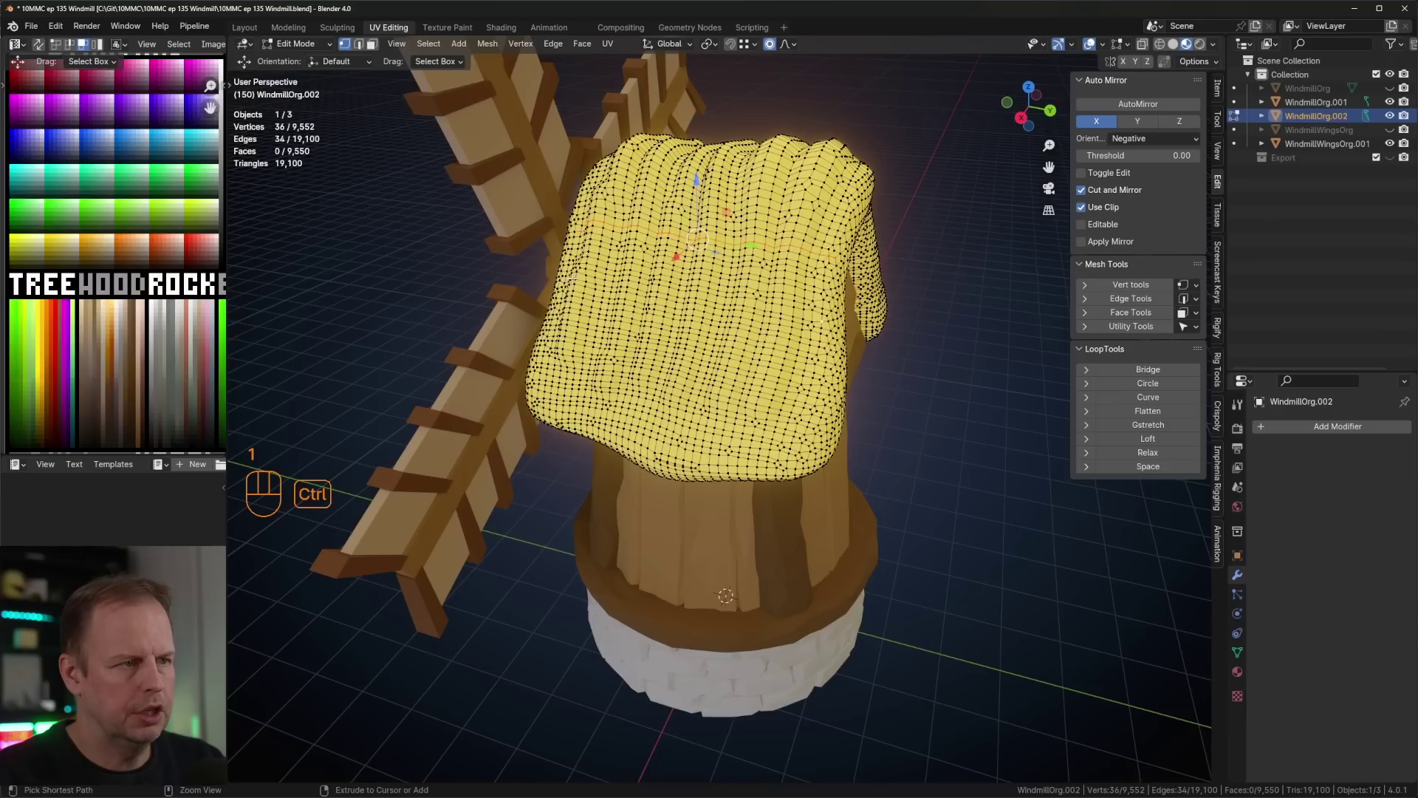
left_click(822, 321, "ctrl")
left_click(816, 364, "shift")
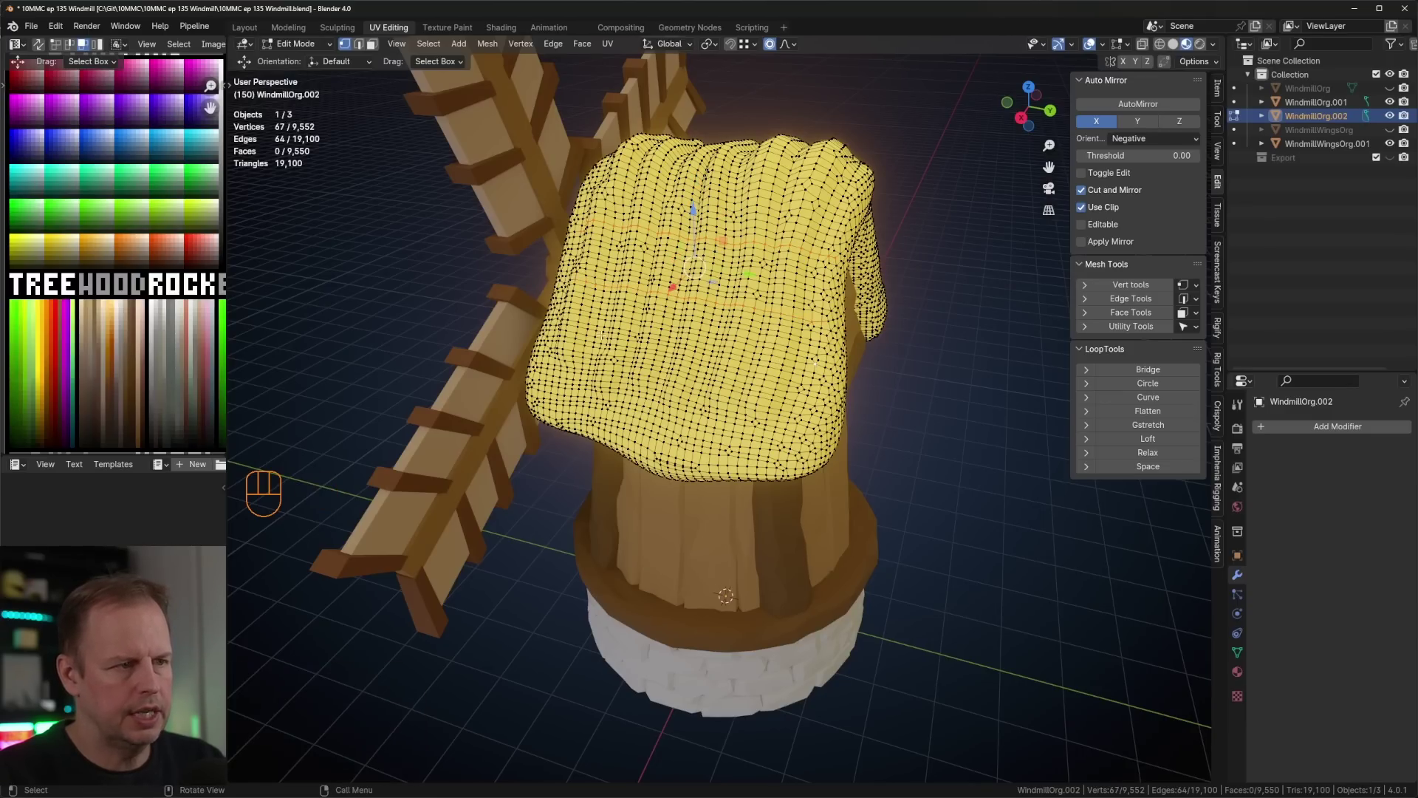
left_click(781, 382, "ctrl")
left_click(825, 404, "shift")
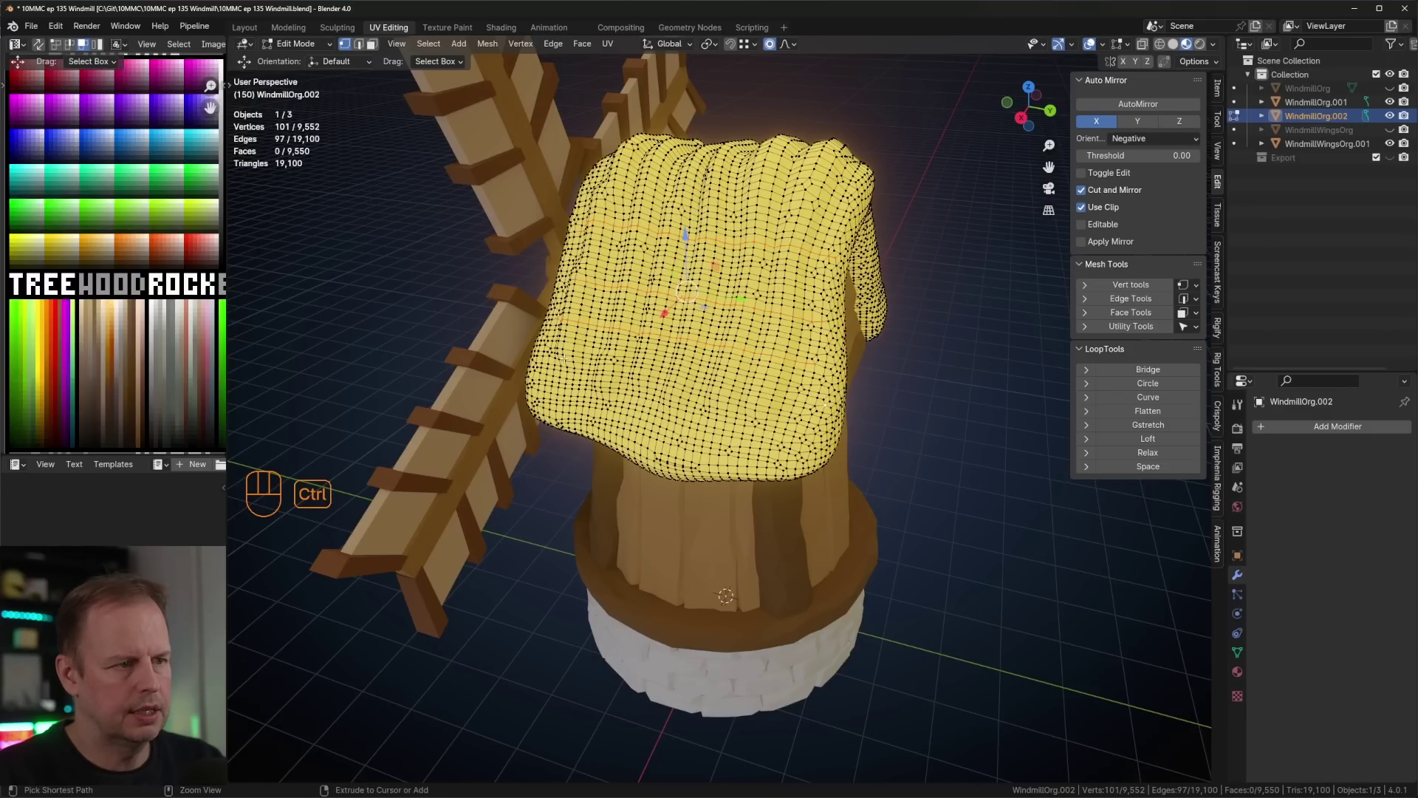
left_click(551, 358, "ctrl")
left_click(820, 457, "shift")
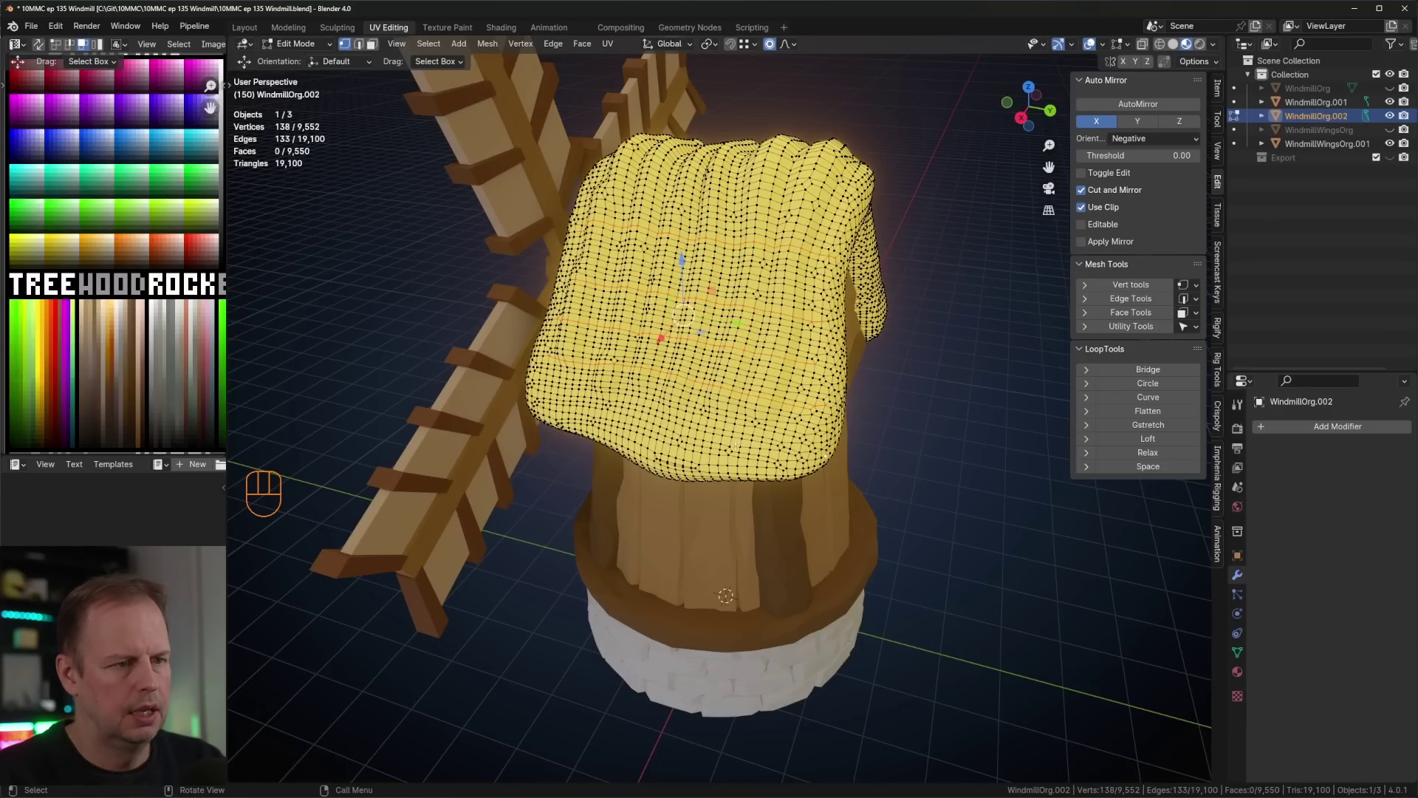
left_click(565, 399, "ctrl")
- Add four spaced lengthwise vertex paths on the opposite roof slope to the selection, down to the eave
middle_click_drag(565, 399, 317, 413)
left_click(680, 277, "shift")
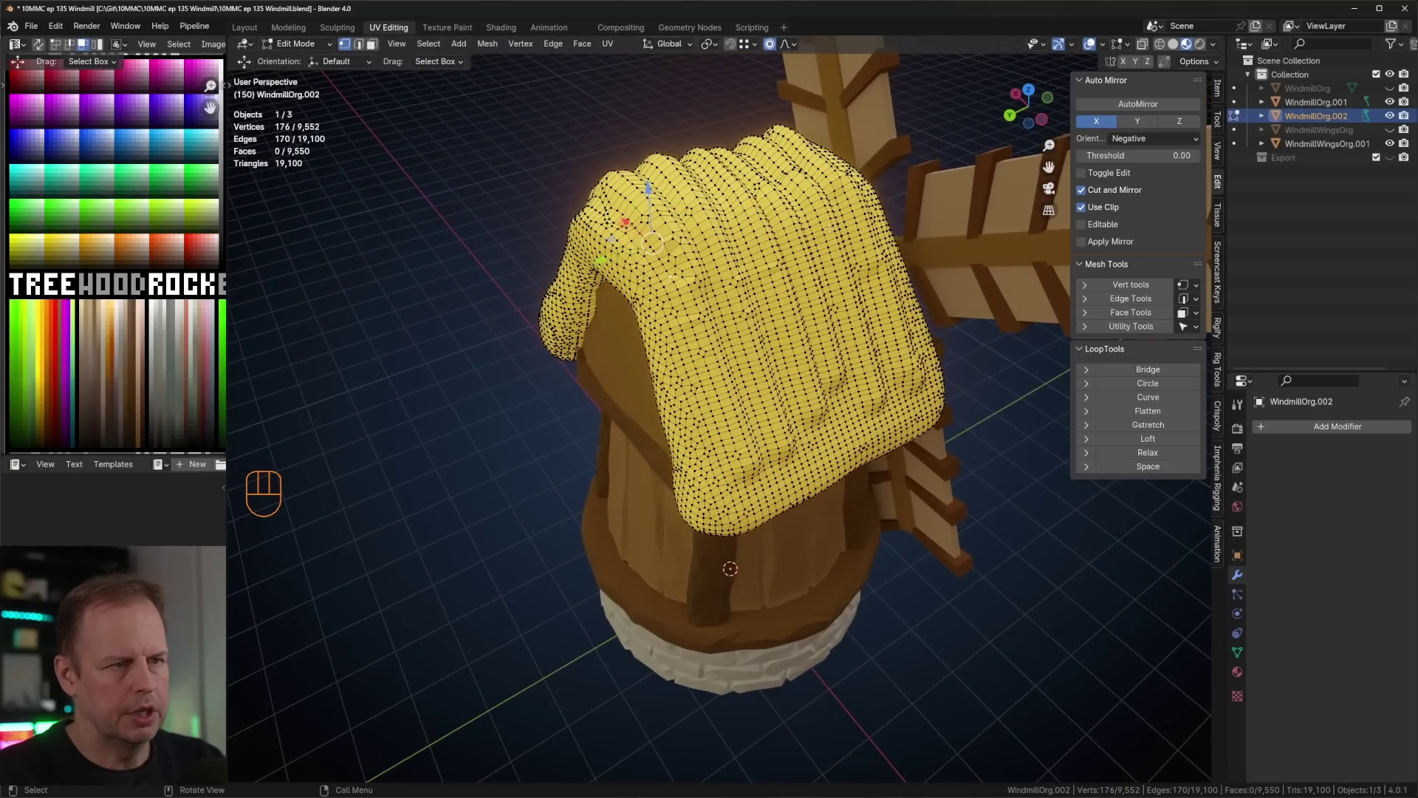
left_click(857, 215, "ctrl")
left_click(683, 377, "shift")
left_click(894, 279, "ctrl")
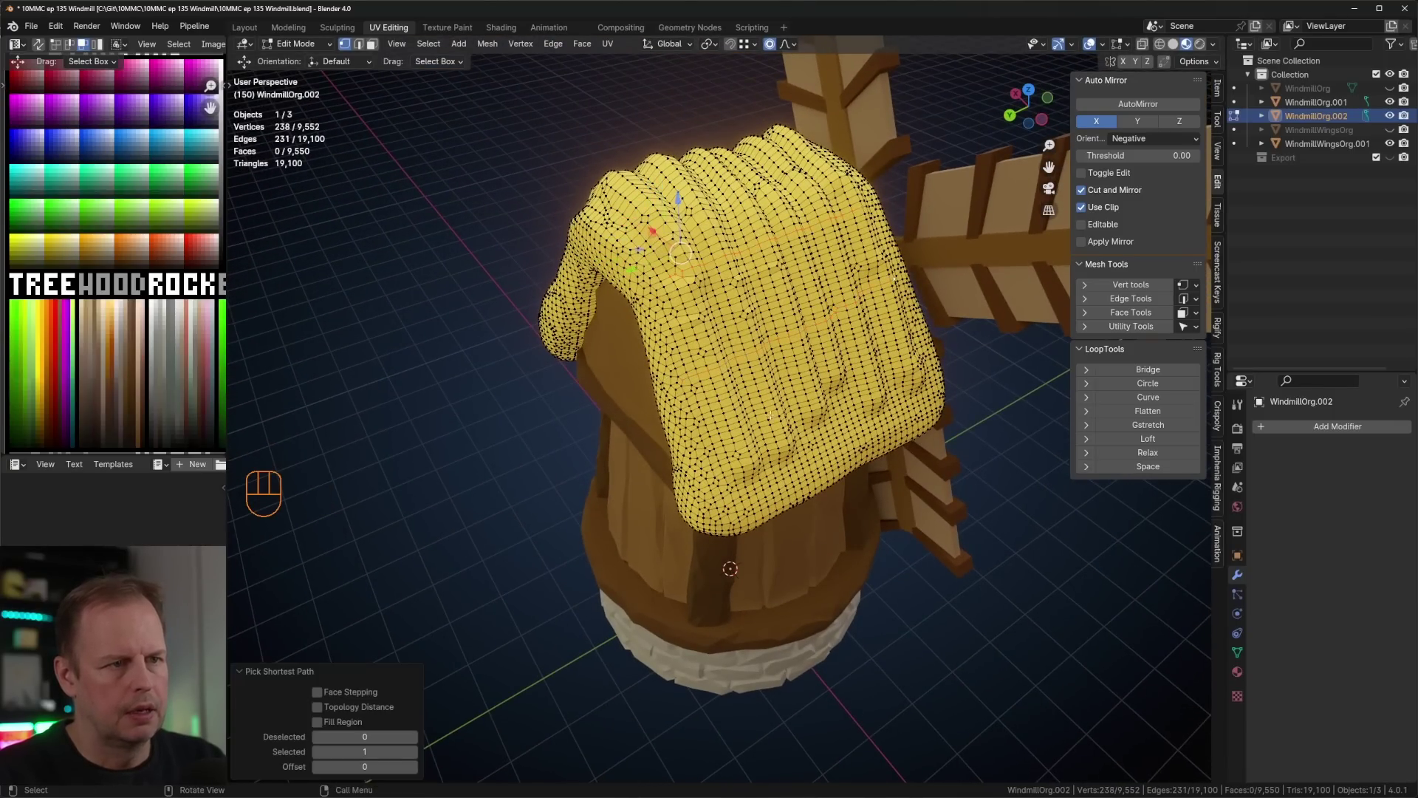
left_click(693, 460, "shift")
left_click(715, 422, "ctrl")
key("ctrl+z")
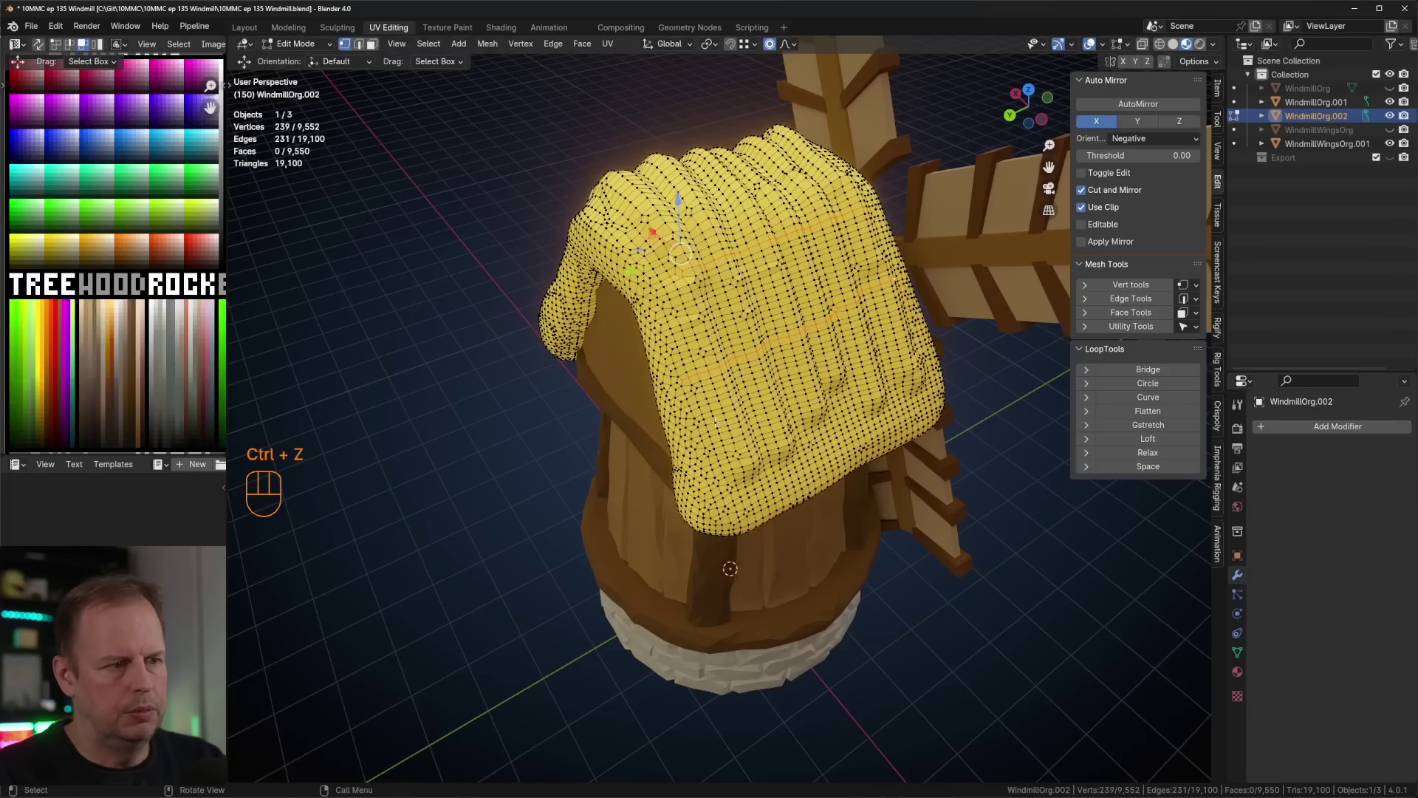
left_click(894, 351, "ctrl")
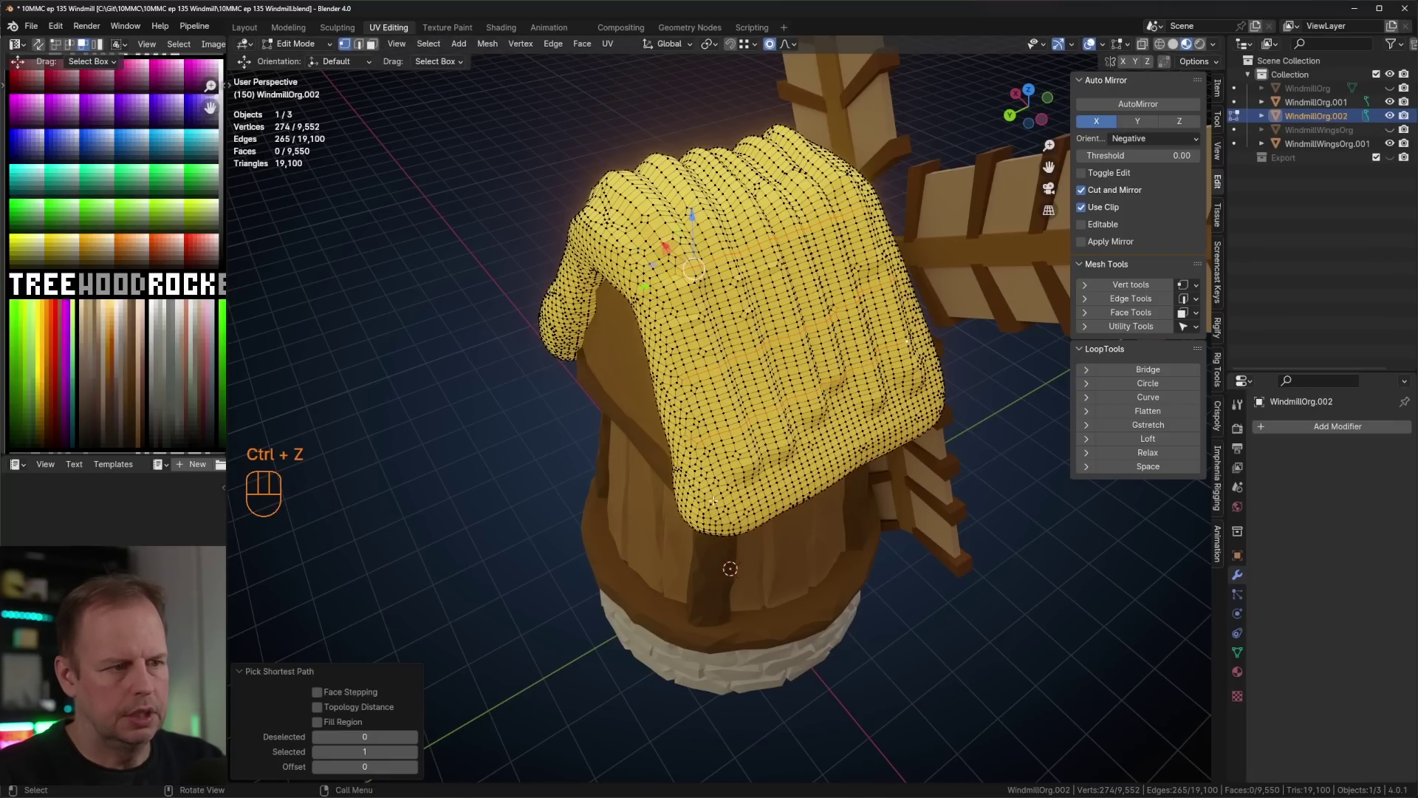
left_click(903, 434, "shift")
left_click(938, 401, "ctrl")
- Try to extend the selection with another path near the roof's gable end, undo it and check the roof from the gable side
middle_click_drag(938, 400, 824, 346)
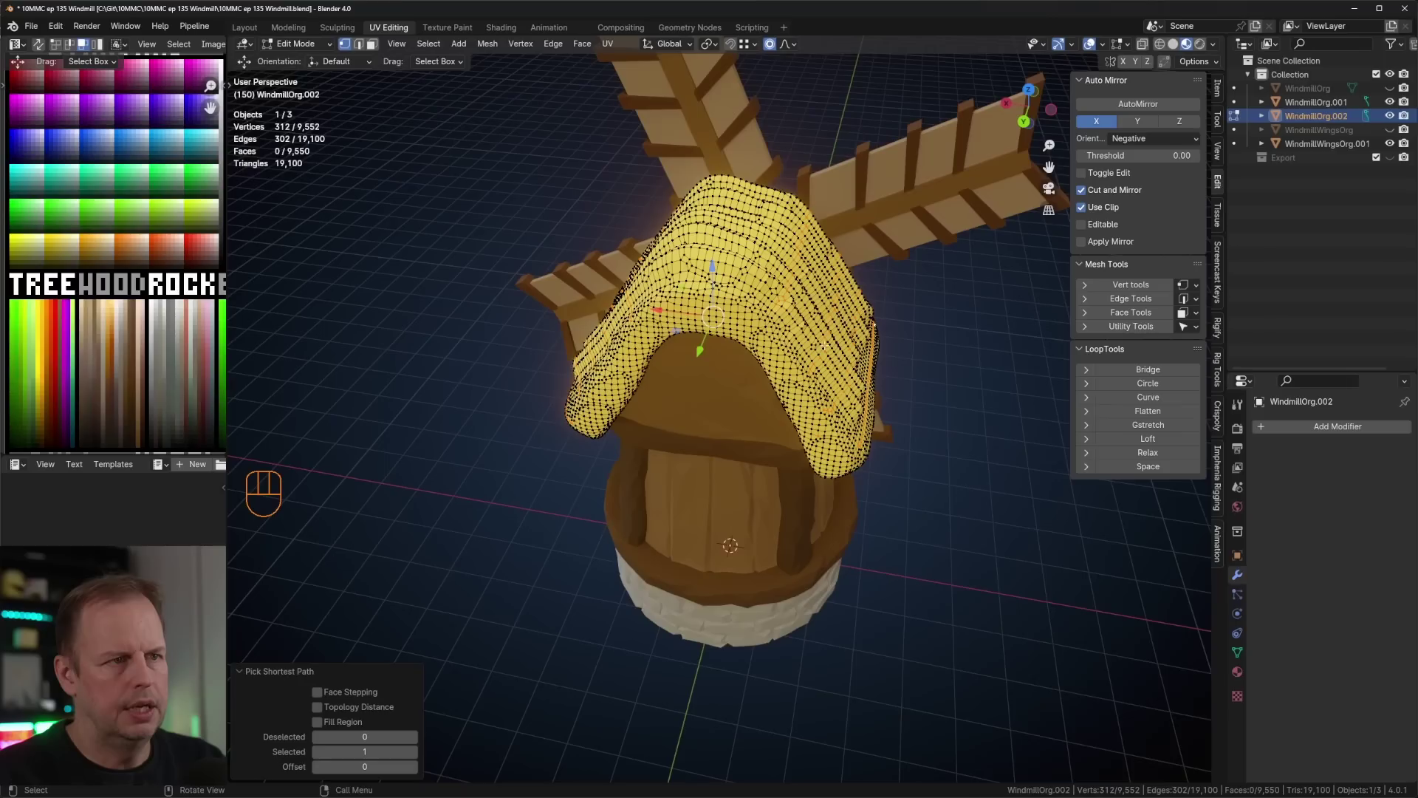
left_click(788, 198, "ctrl")
middle_click_drag(788, 198, 724, 265)
key("ctrl+z")
scroll(719, 252, "up", 5)
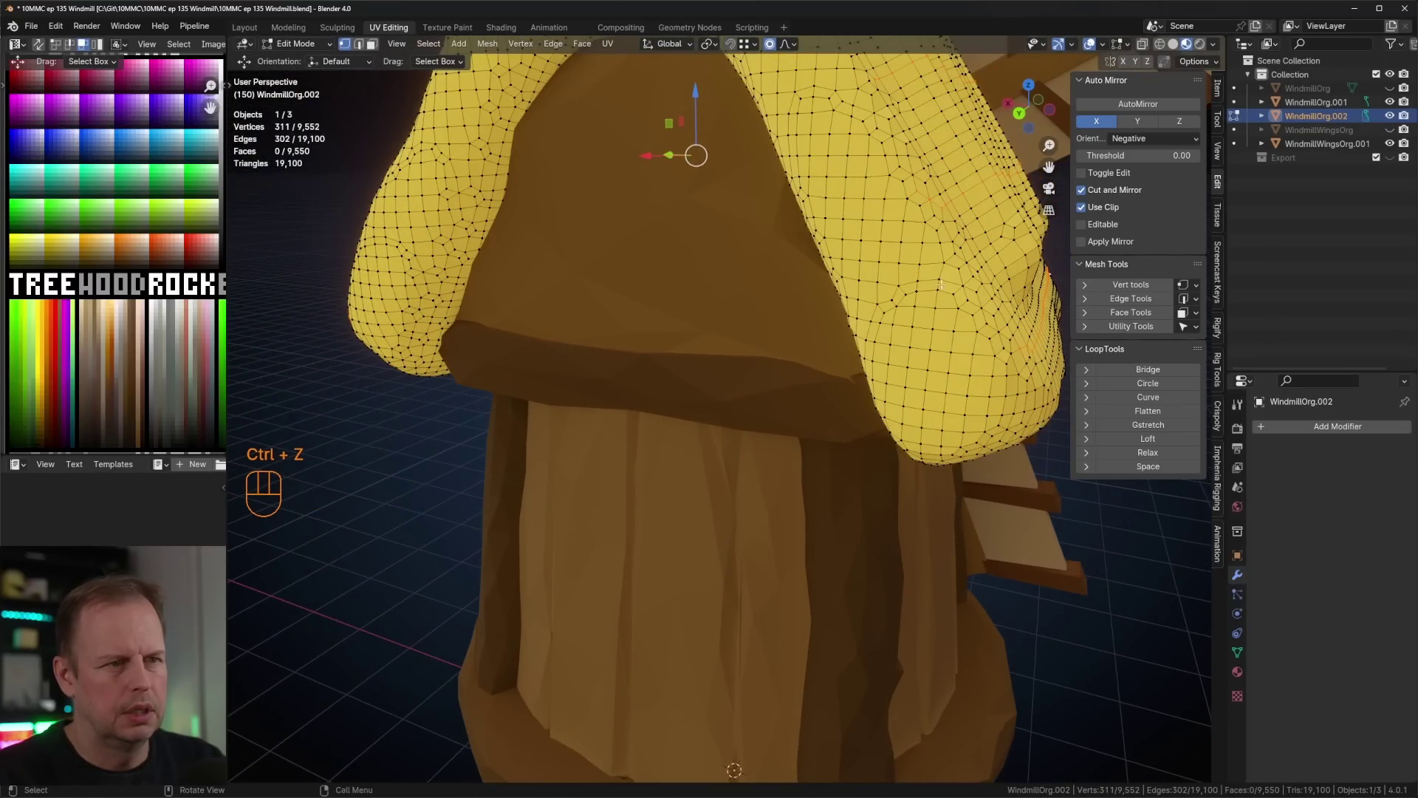
scroll(941, 284, "down", 5)
middle_click_drag(941, 284, 843, 295)
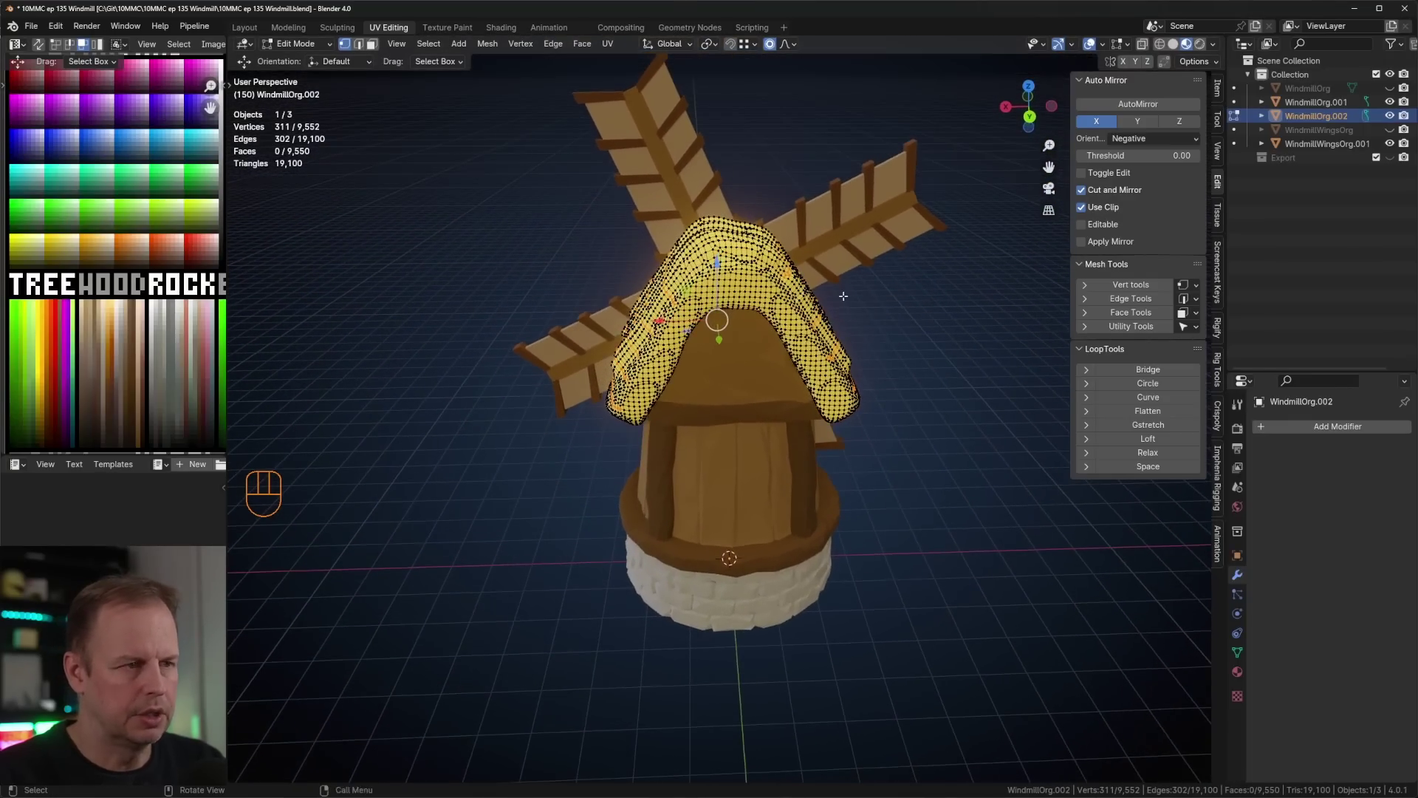
- Push the selected lengthwise vertex paths on both roof slopes outward about 0.14 m with Shrink/Fatten to form raised thatch ridges
key("alt+s")
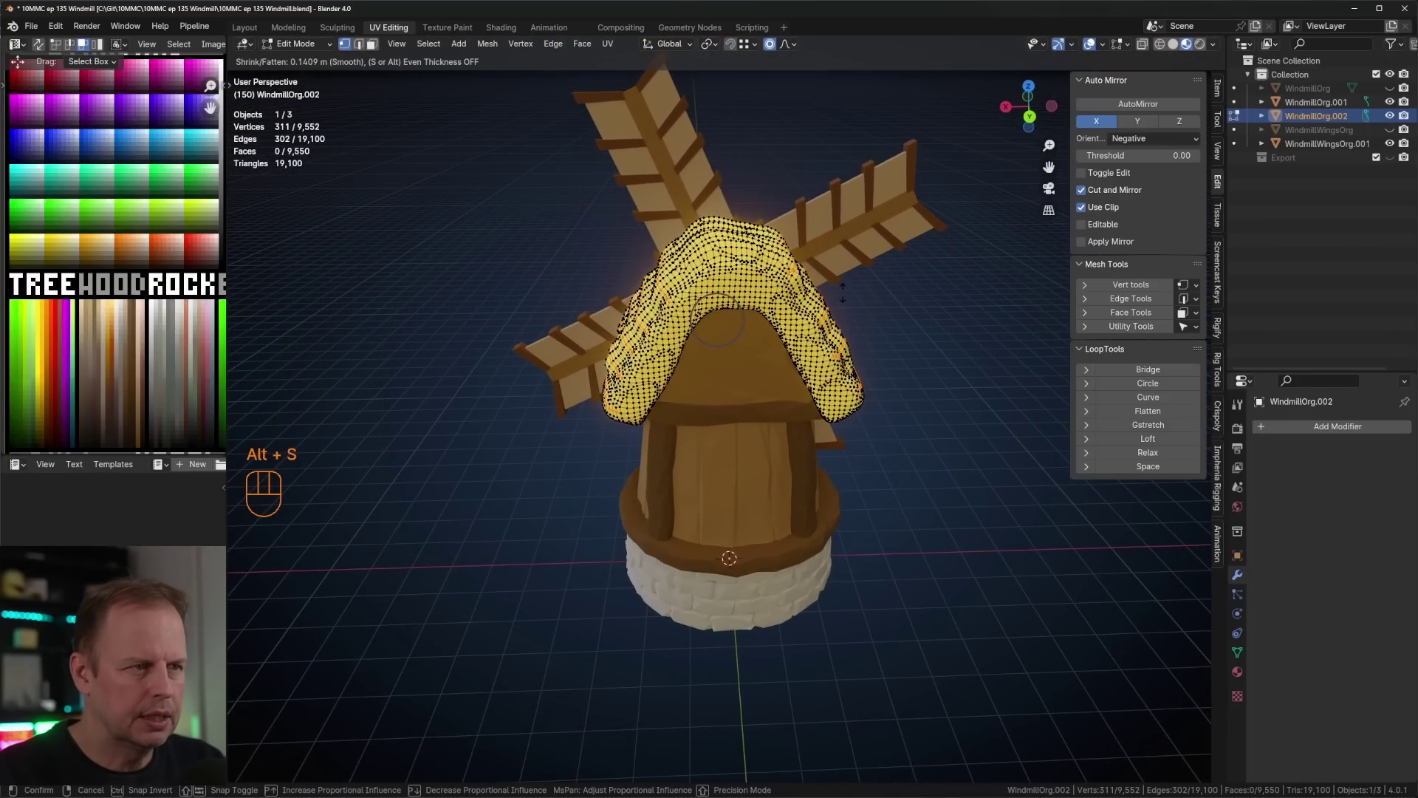
left_click(844, 292)
middle_click_drag(844, 291, 726, 328)
key("Tab")
middle_click_drag(872, 353, 846, 264)
key("Tab")
scroll(820, 268, "up", 3)
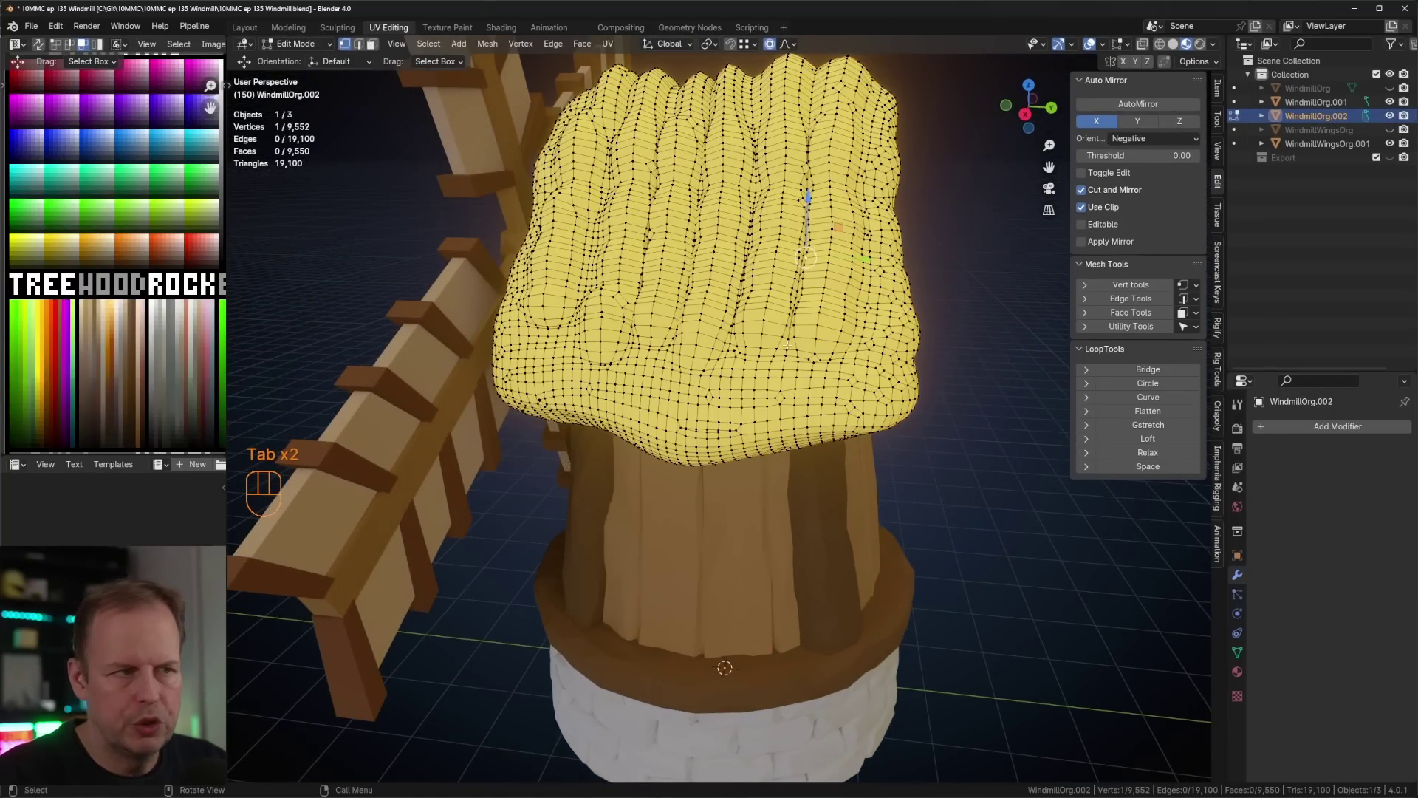
middle_click_drag(787, 345, 835, 313)
left_click(1337, 427)
mouse_move(1222, 428)
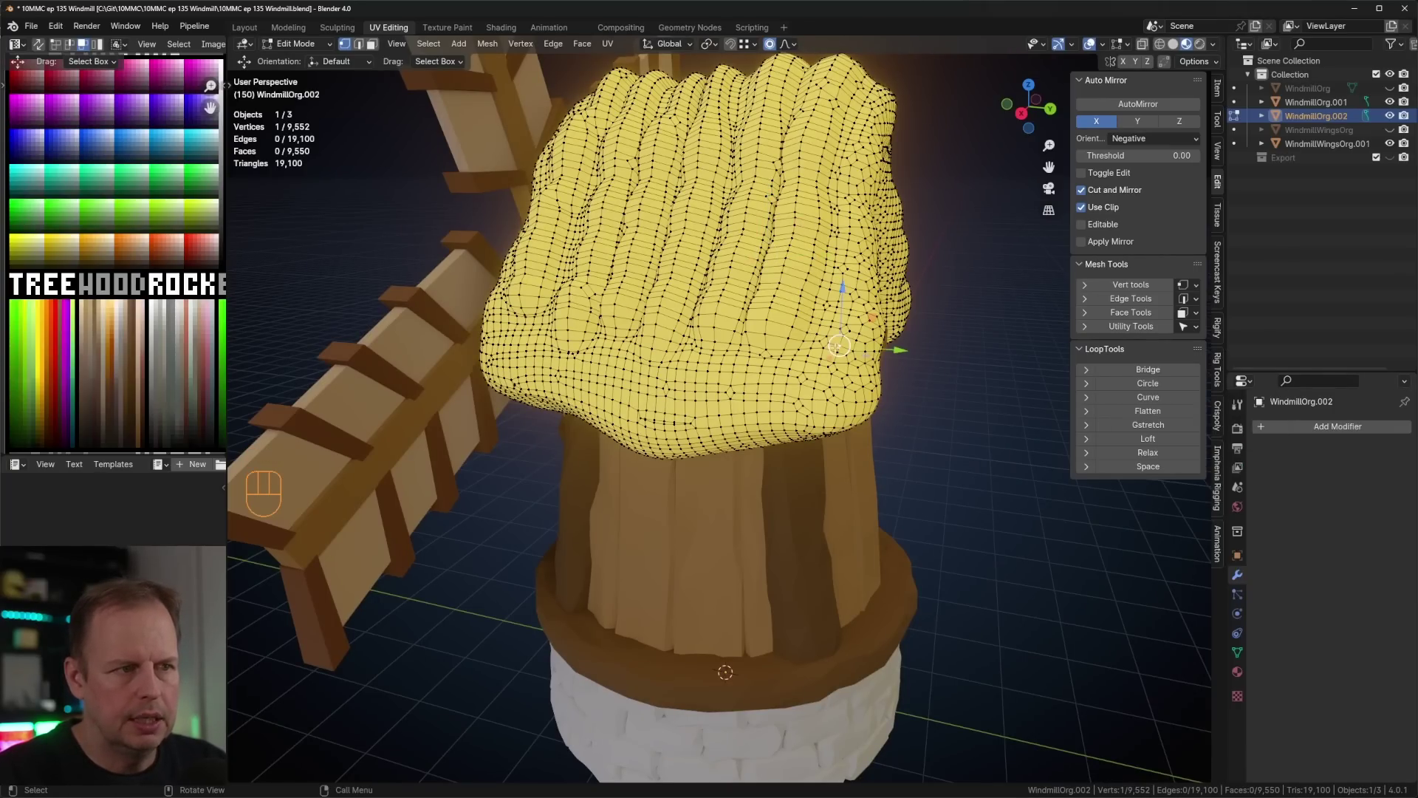
key("Tab")
key("Tab")
- Roughen the thatch by randomly selecting roof vertices at ratio 0.1 and fattening them 0.0587 m with Random proportional falloff
left_click(794, 44)
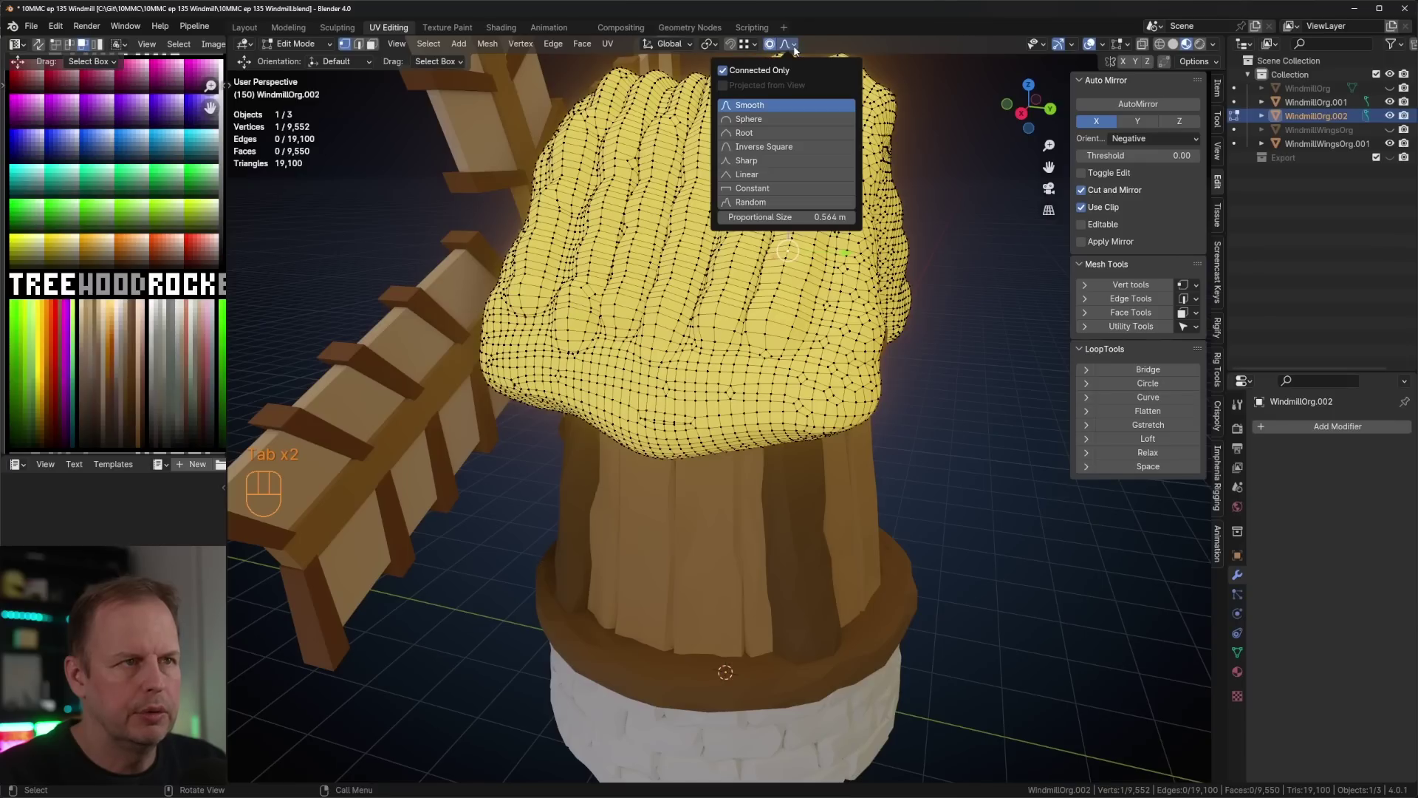
left_click(759, 203)
key("F3")
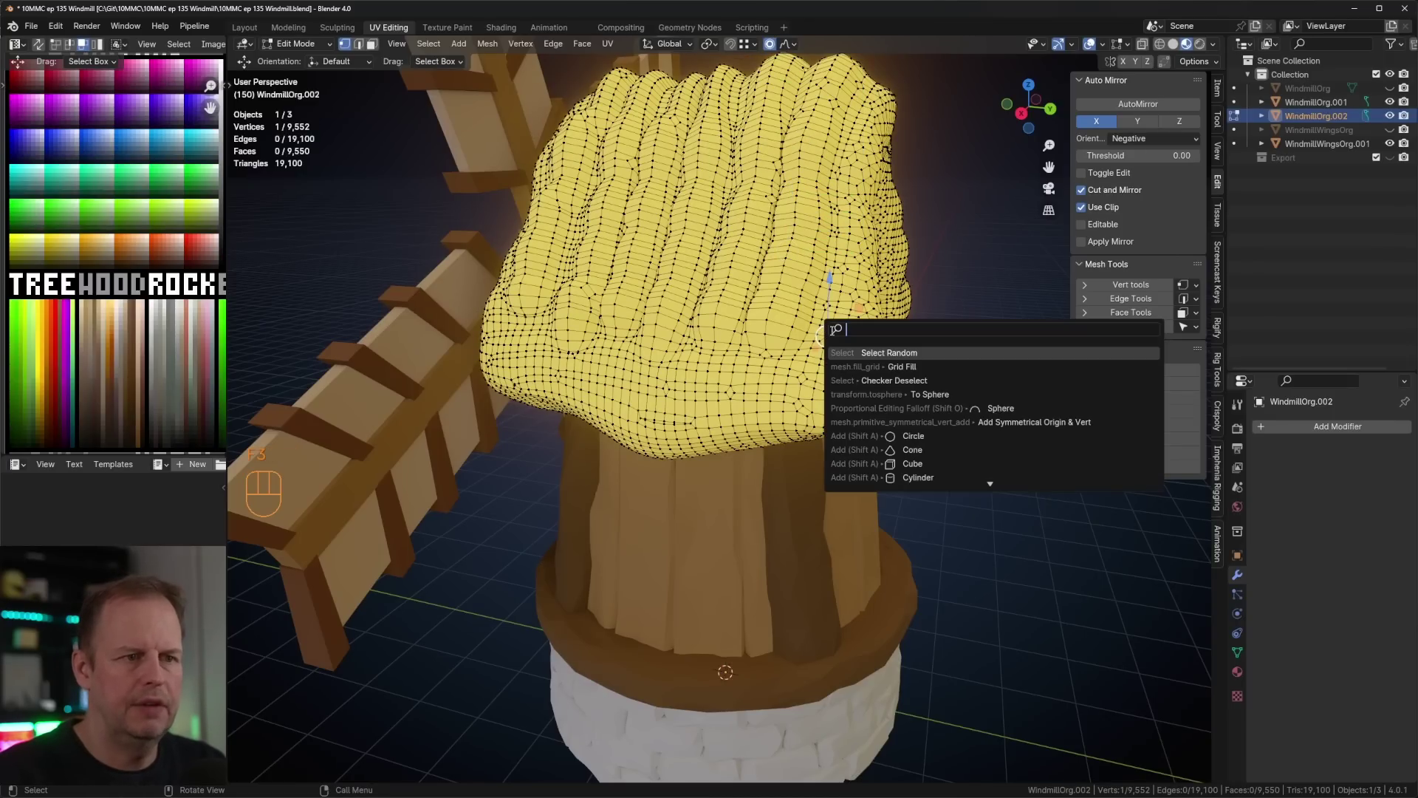
left_click(885, 353)
key("Home")
key("alt+s")
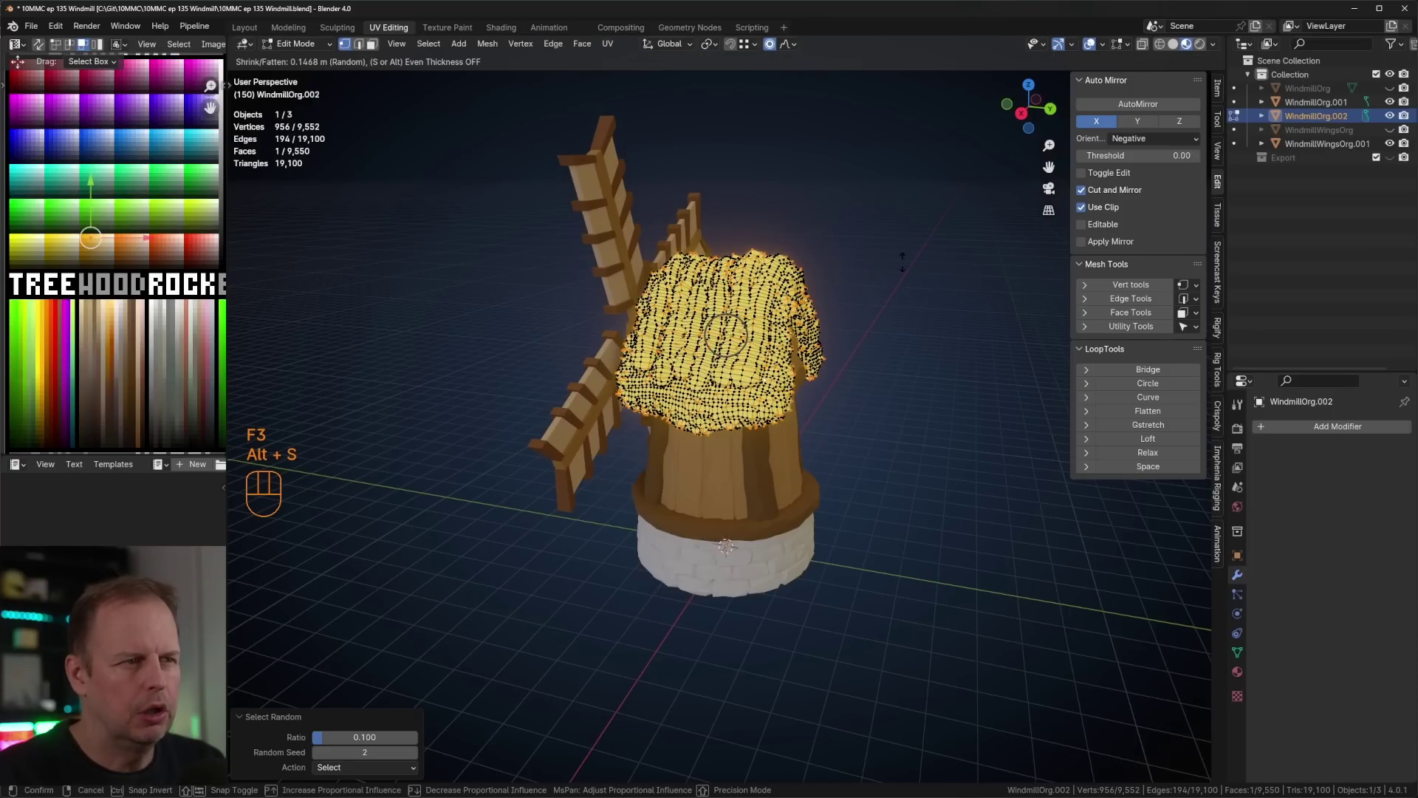
left_click(900, 263)
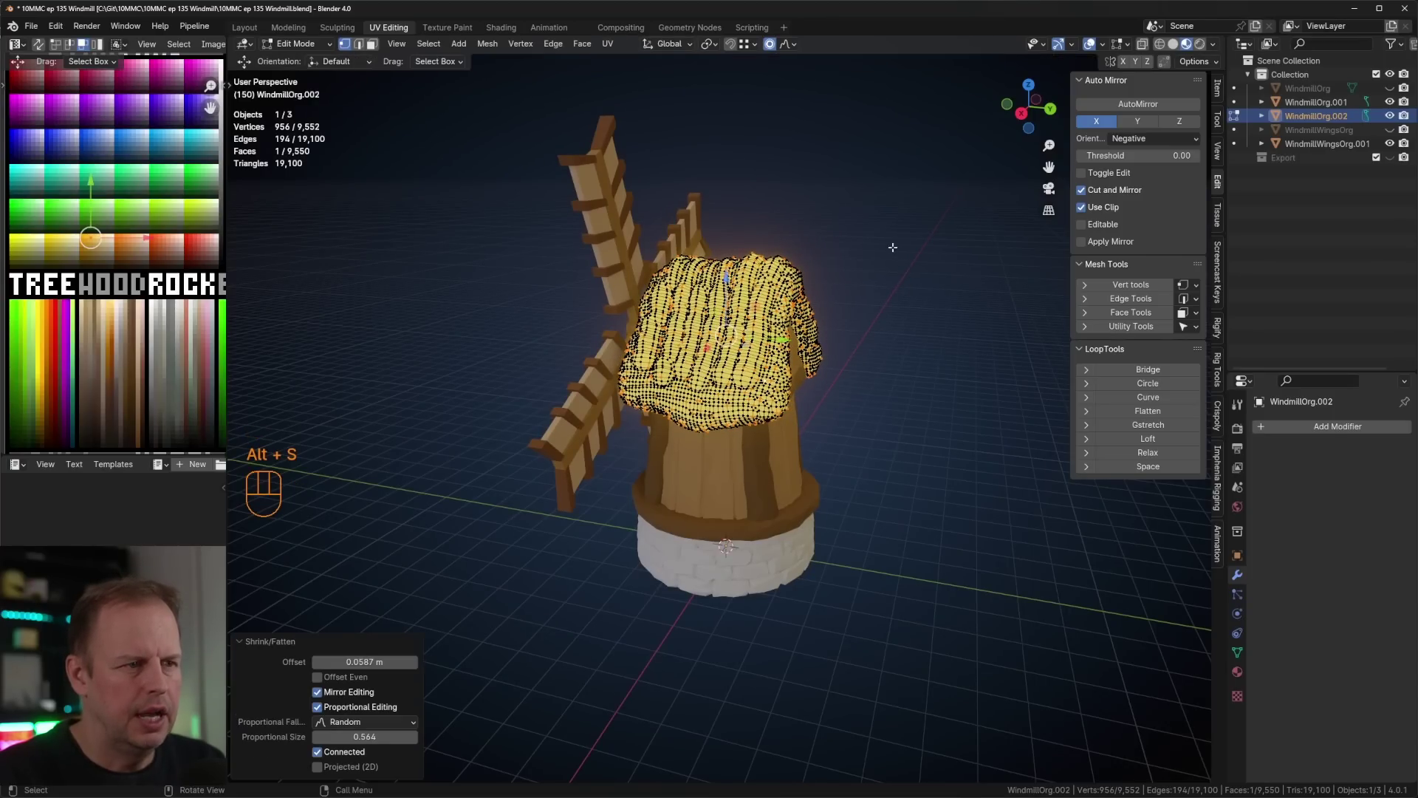
scroll(745, 268, "up", 3)
- Add a Decimate modifier in Collapse mode to the roof, set its ratio to 0.1206 and apply it
key("Tab")
middle_click_drag(744, 268, 839, 229)
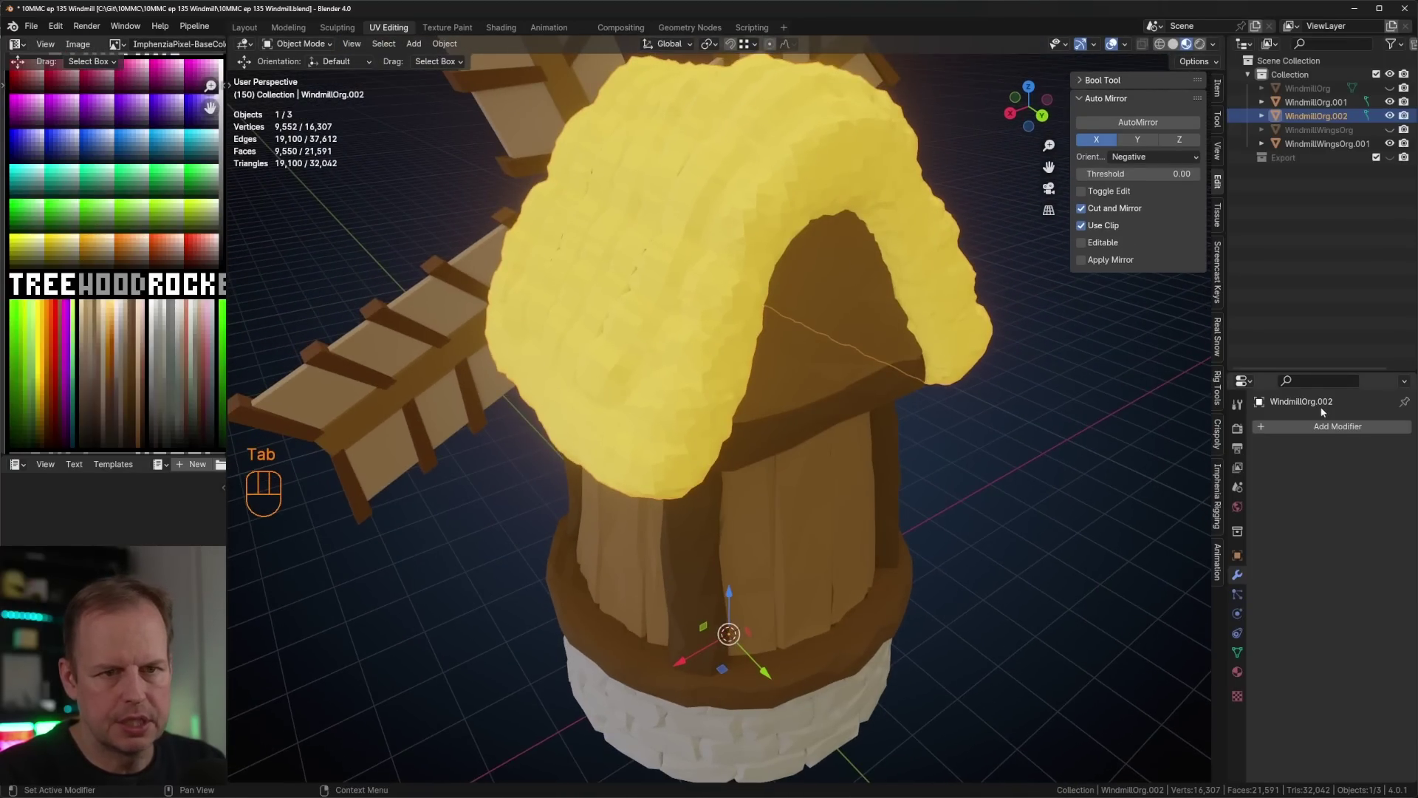
left_click(1322, 427)
mouse_move(1246, 425)
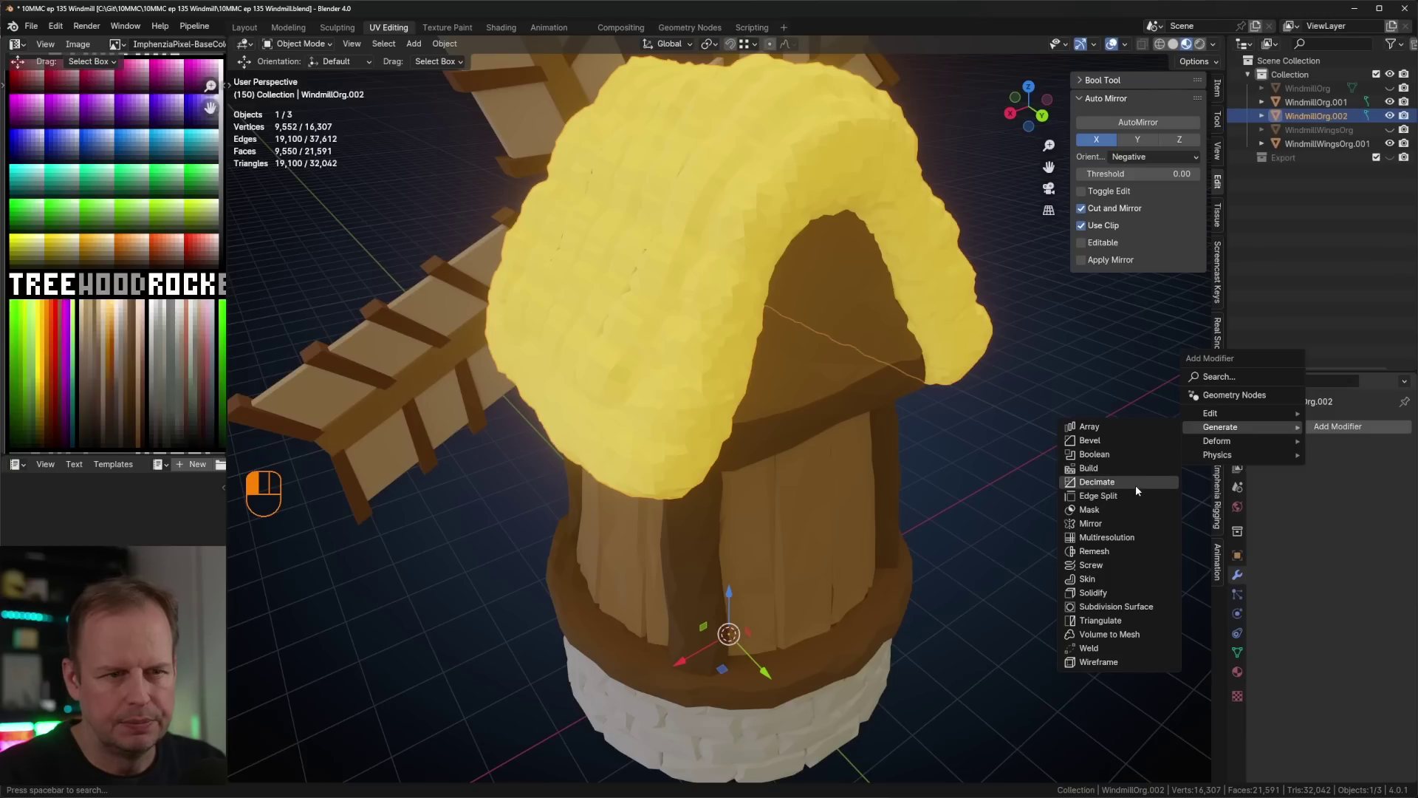
left_click(1131, 485)
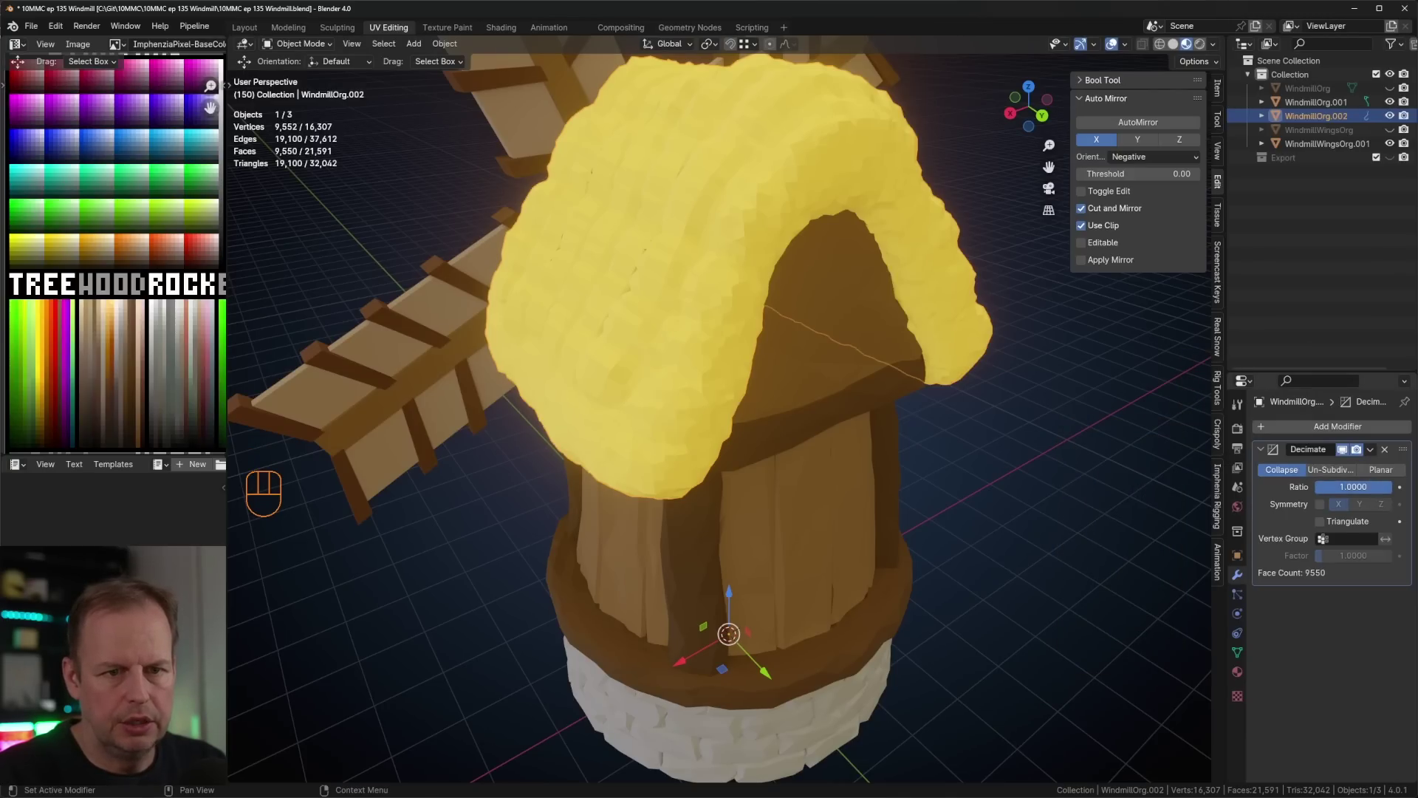
left_click_drag(1359, 487, 1325, 487)
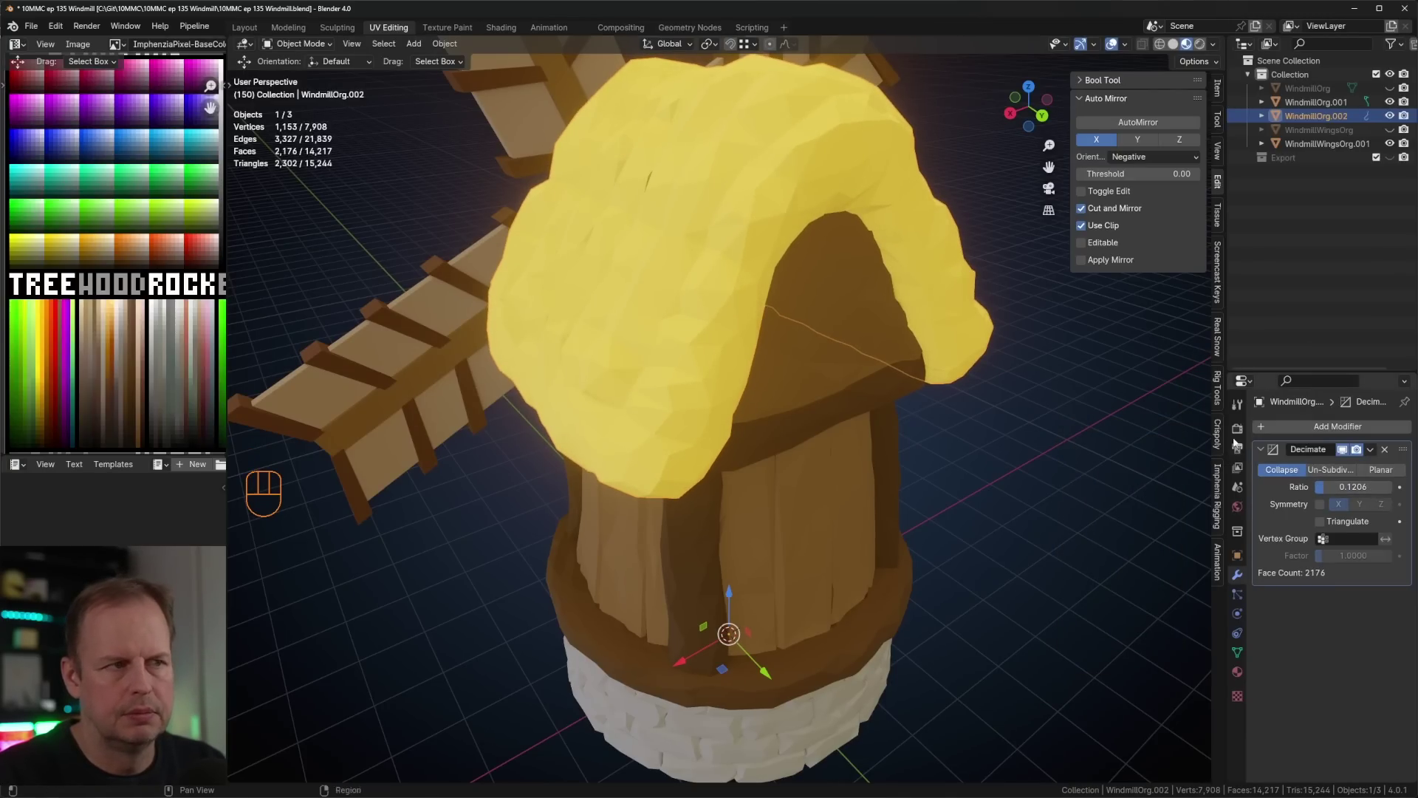
middle_click_drag(927, 332, 1010, 339)
key("ctrl+a")
- Nudge one vertex on the roof slope by about 0.04 m with proportional editing and finish editing the roof
key("Tab")
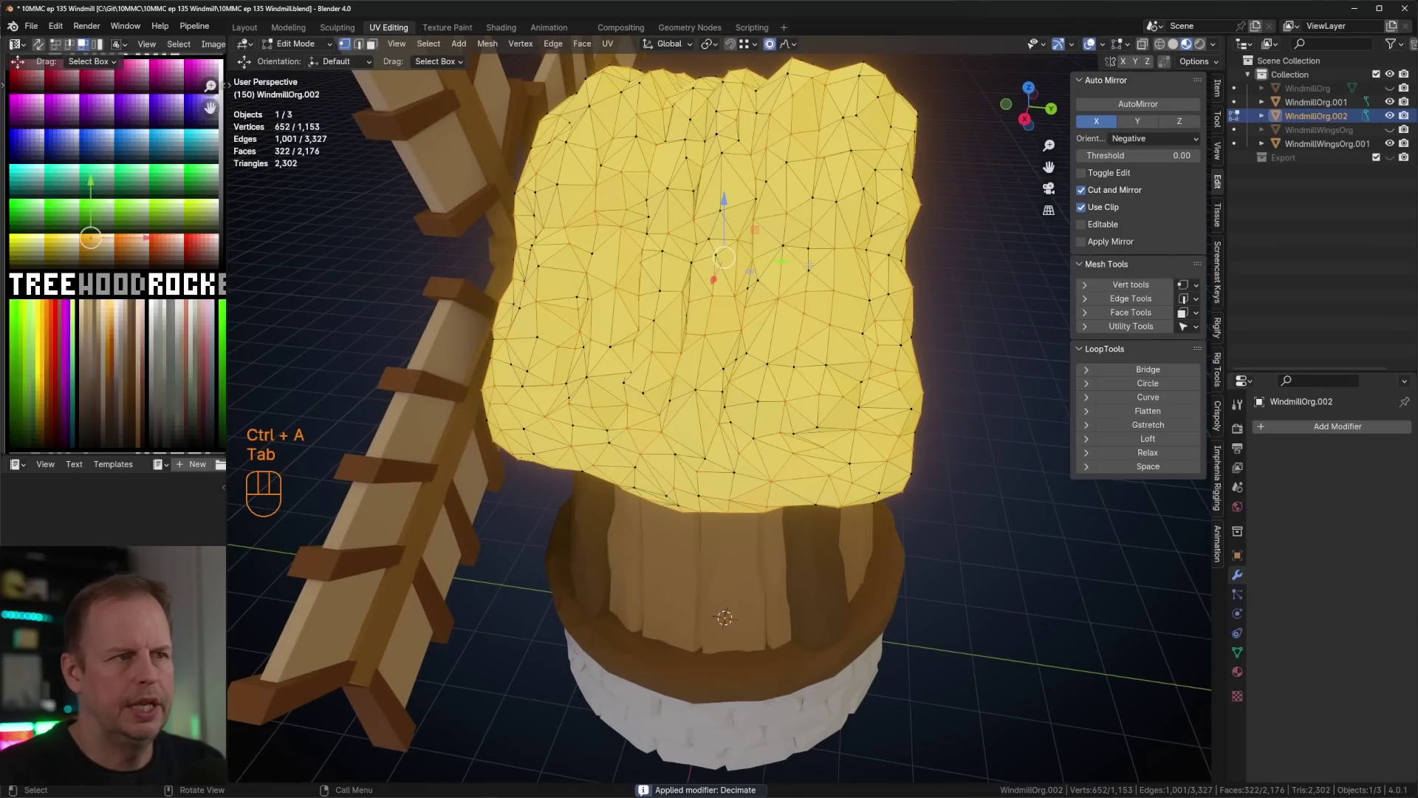
scroll(834, 200, "up", 3)
key("g")
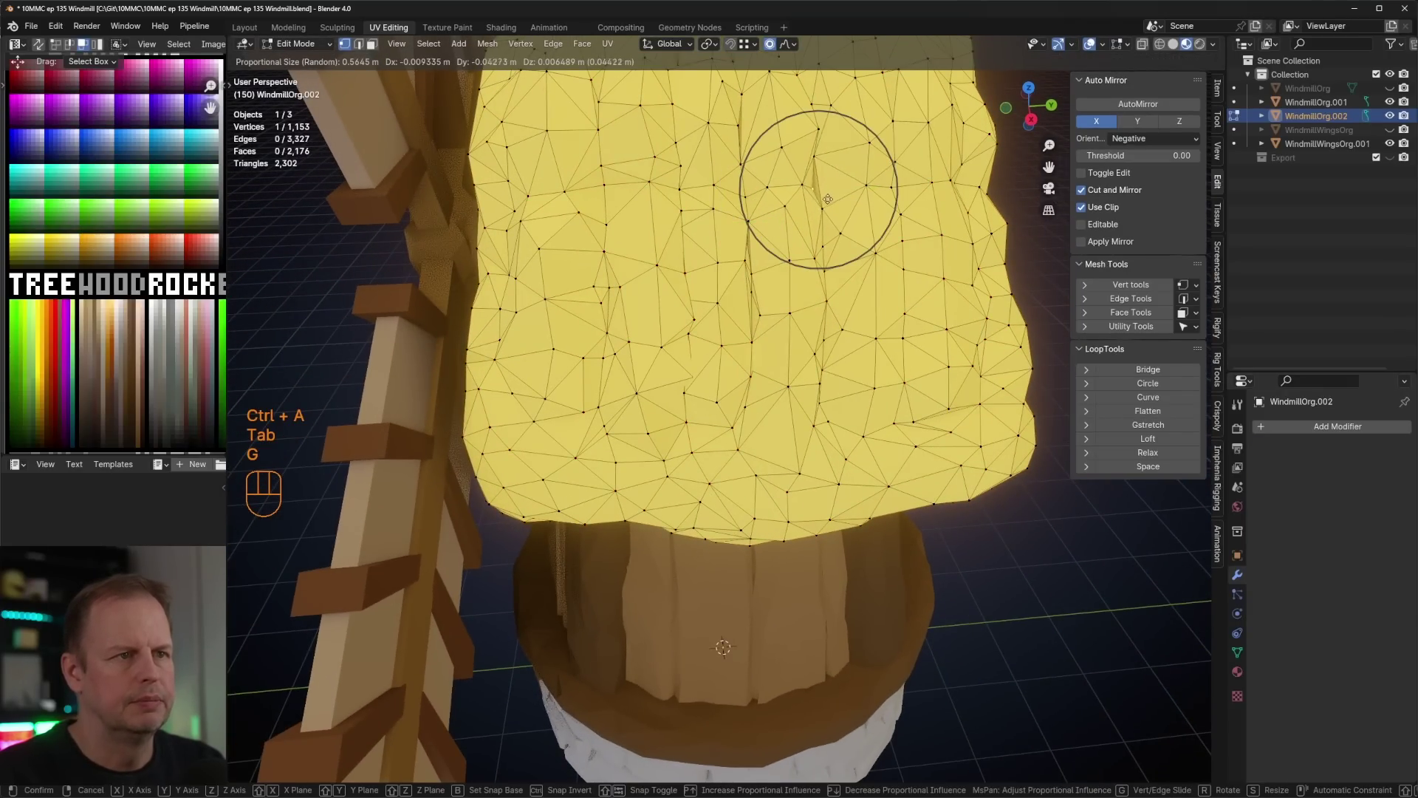
left_click(823, 200)
scroll(830, 222, "down", 6)
middle_click_drag(855, 323, 805, 341)
key("Tab")
- Select the windmill body and examine the model from several sides, ending close to the door in the stone base
scroll(820, 398, "up", 4)
left_click(839, 541)
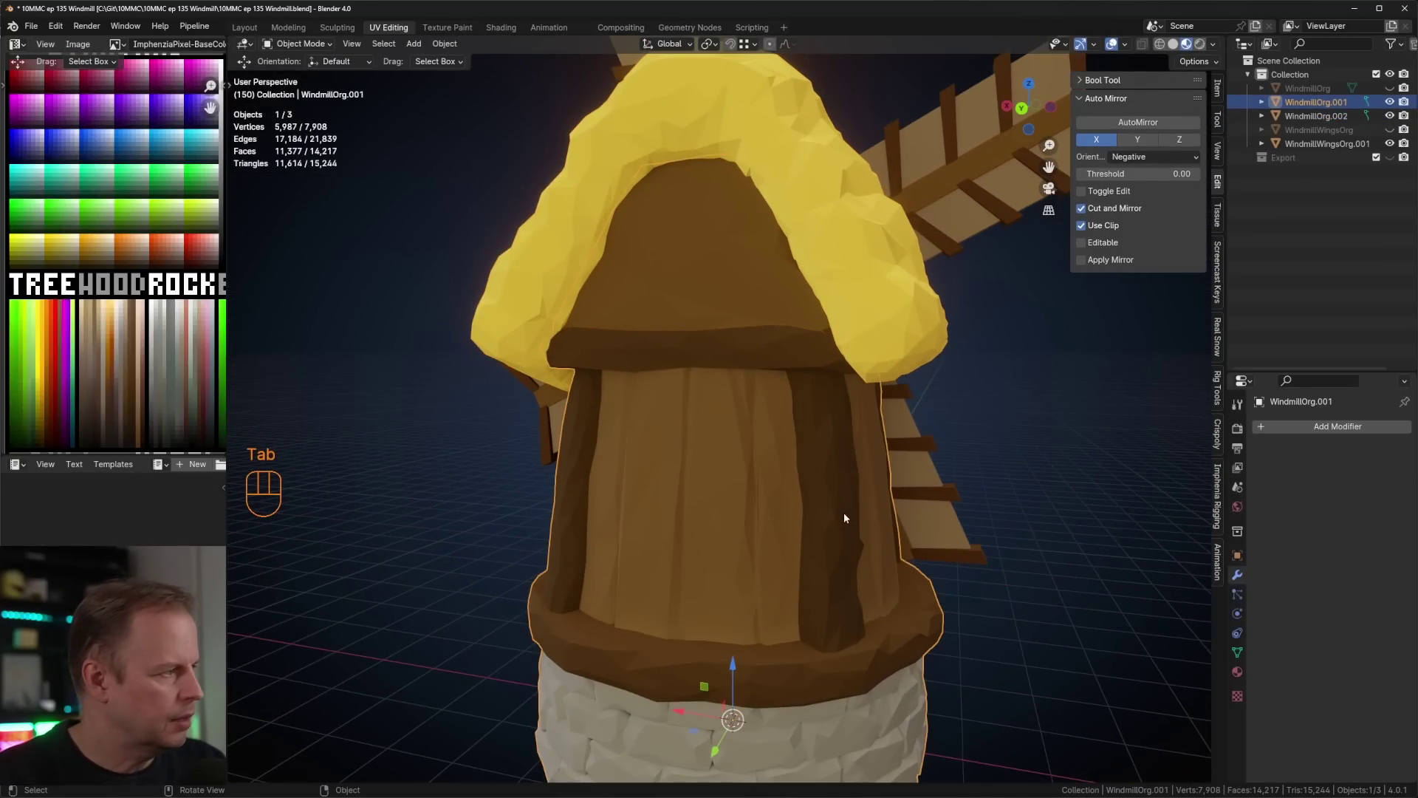
middle_click_drag(833, 511, 565, 484)
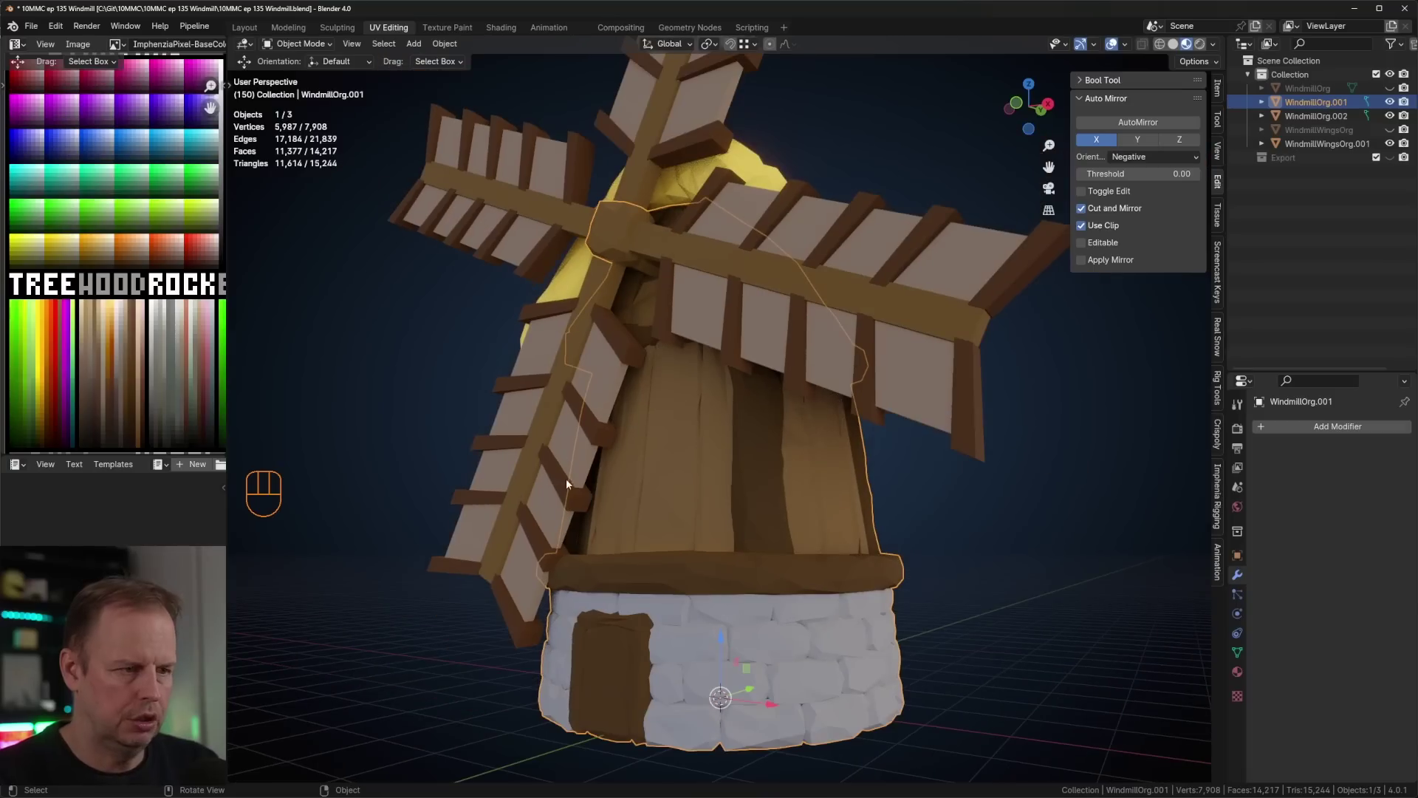
scroll(565, 484, "down", 6)
middle_click_drag(768, 465, 687, 492)
scroll(706, 458, "up", 3)
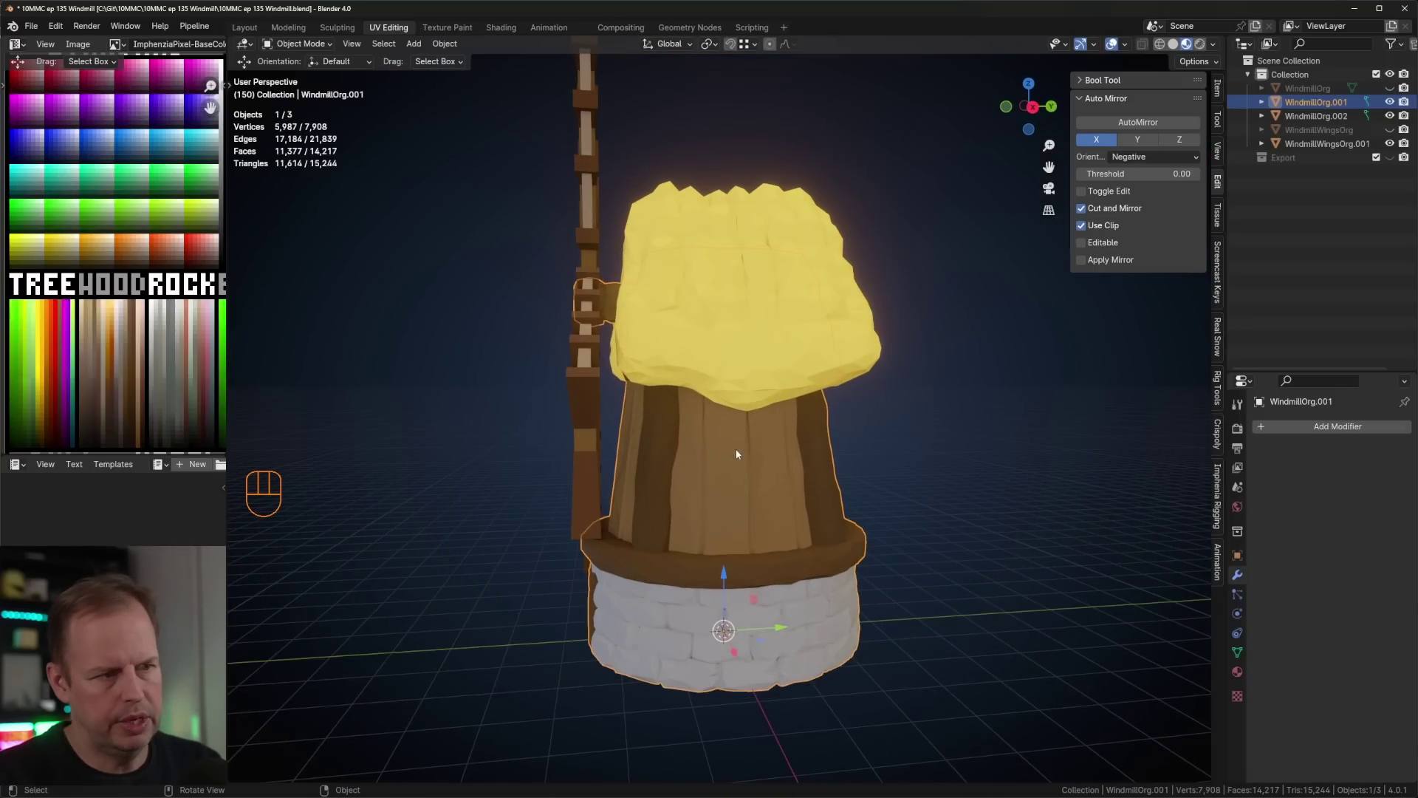
scroll(736, 454, "down", 4)
middle_click_drag(738, 451, 735, 397)
scroll(872, 436, "up", 4)
scroll(803, 356, "up", 2)
scroll(803, 356, "down", 4)
scroll(735, 398, "up", 2)
scroll(731, 458, "up", 6)
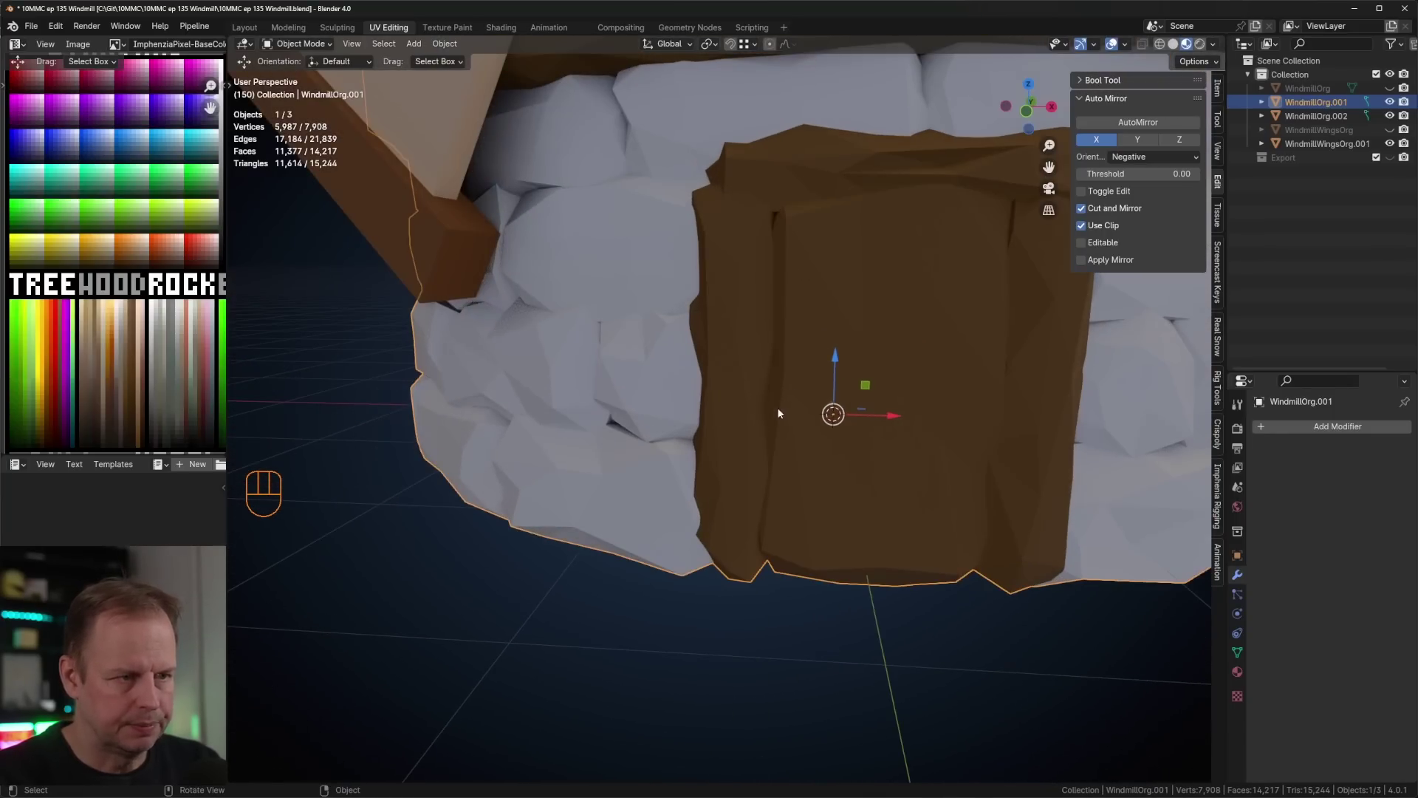
- Scale the whole door panel to 0.7 and lower it about 0.17 m inside its frame
key("Tab")
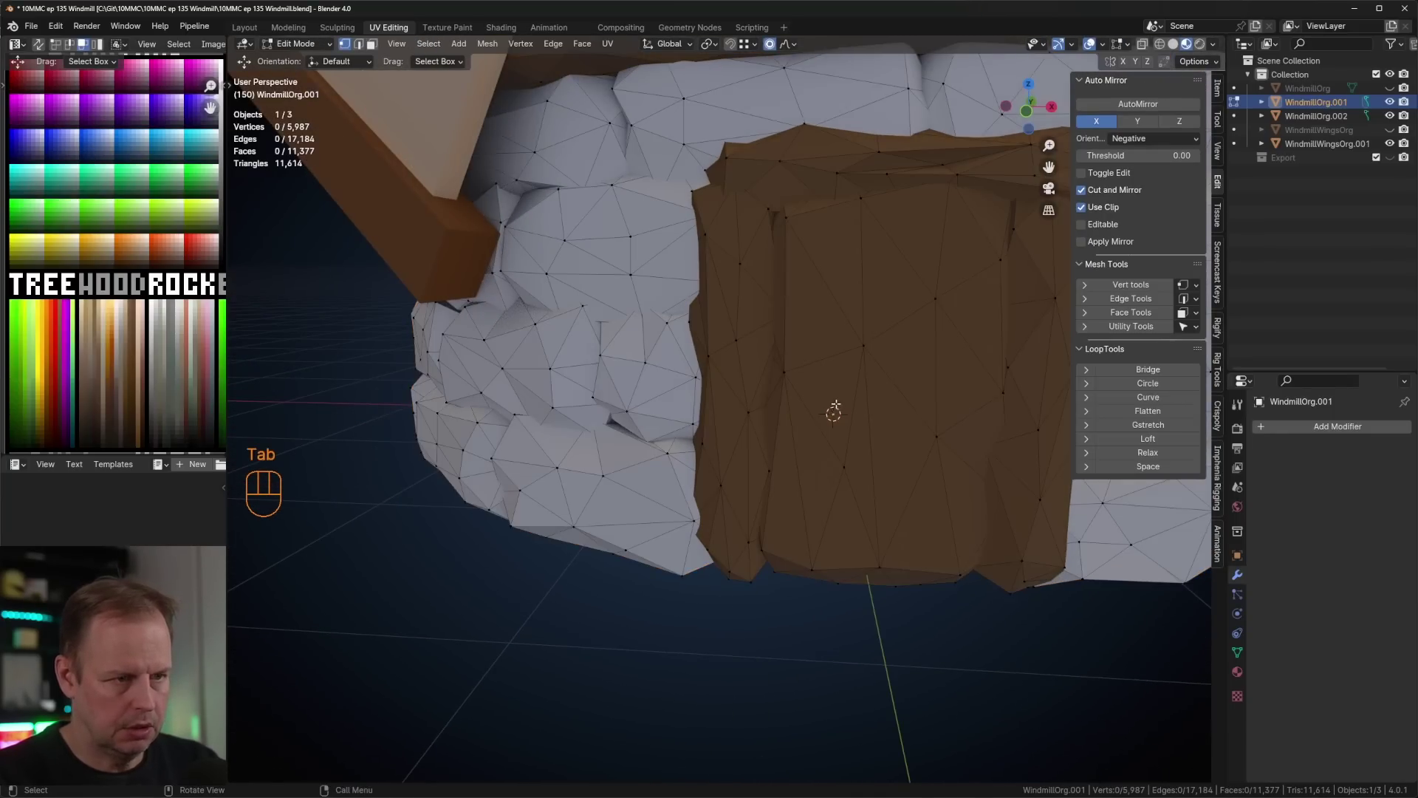
key("l")
key("s")
left_click(953, 432)
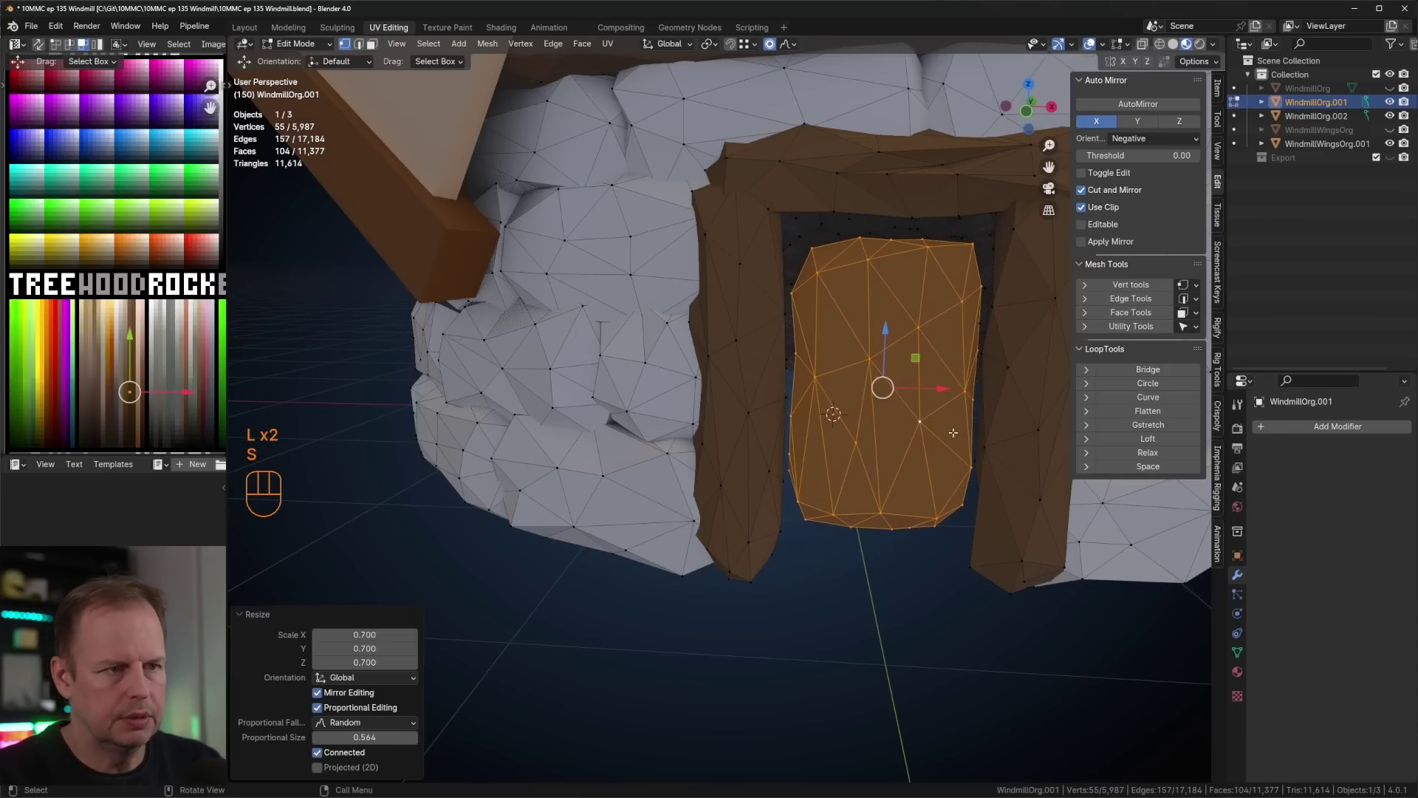
left_click_drag(889, 342, 889, 392)
- Duplicate two adjacent faces on the door's front and reshape the copy into a regular square with LoopTools Circle
scroll(889, 390, "down", 5)
middle_click_drag(859, 371, 830, 378)
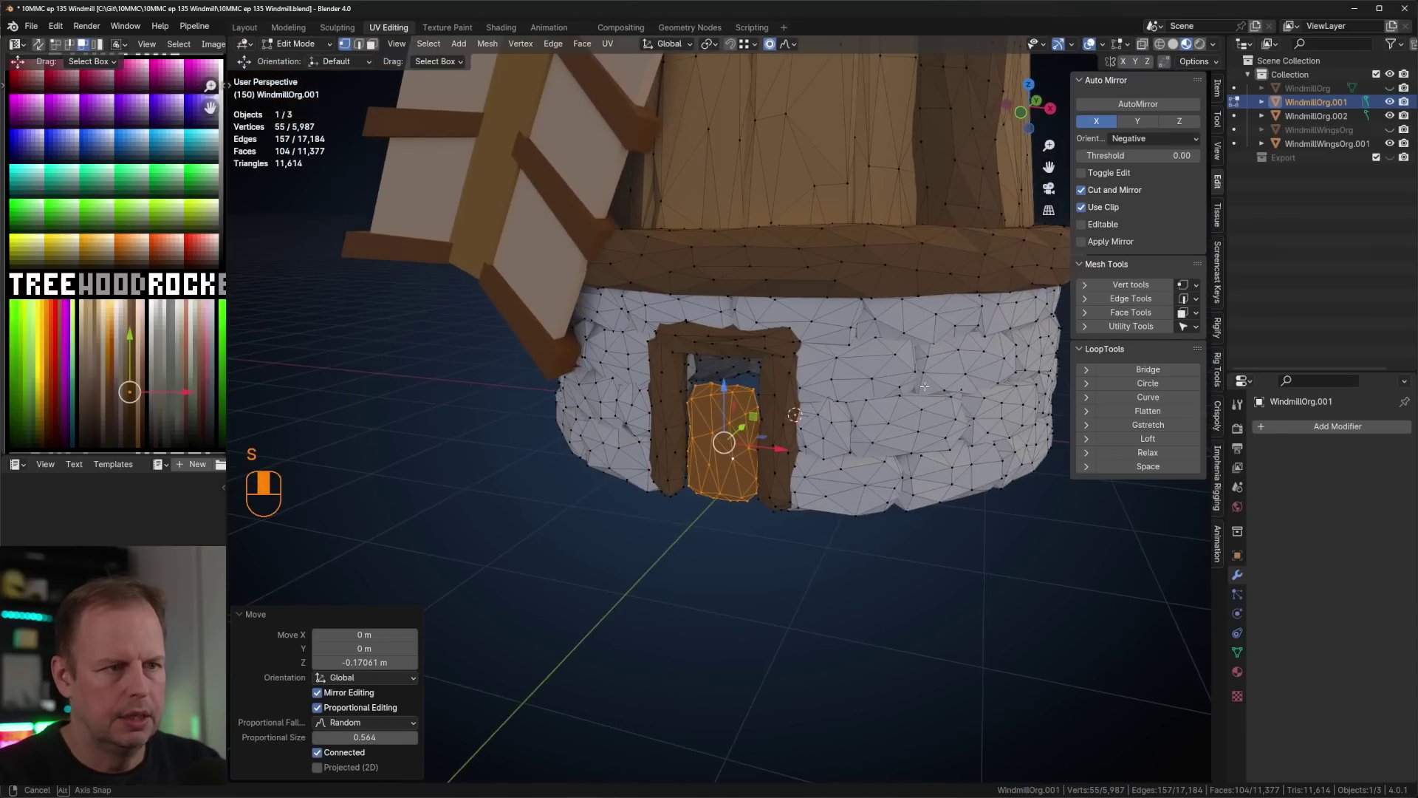
scroll(829, 377, "up", 3)
key("3")
left_click(692, 418)
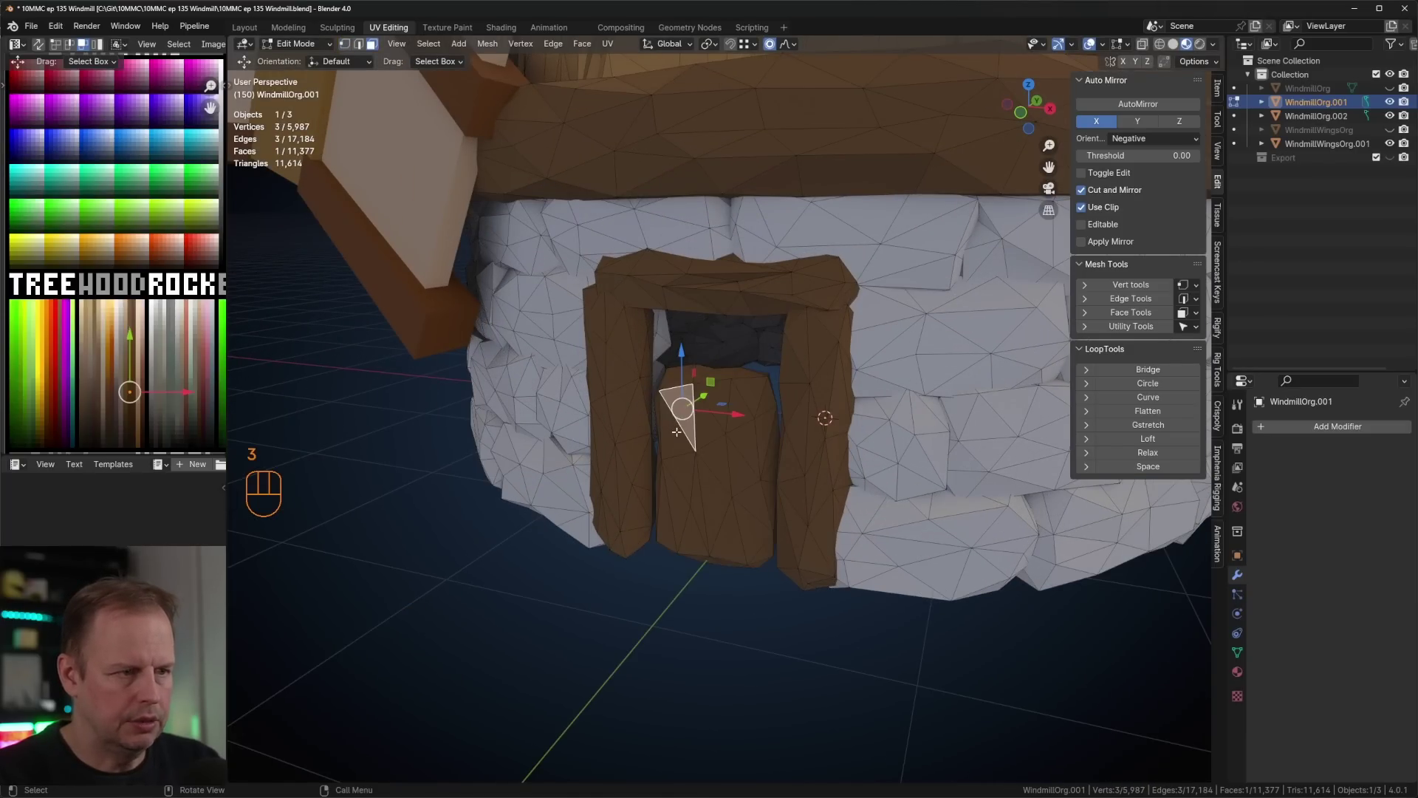
middle_click_drag(693, 418, 842, 416)
left_click(780, 410)
left_click(773, 452, "shift")
key("shift+d")
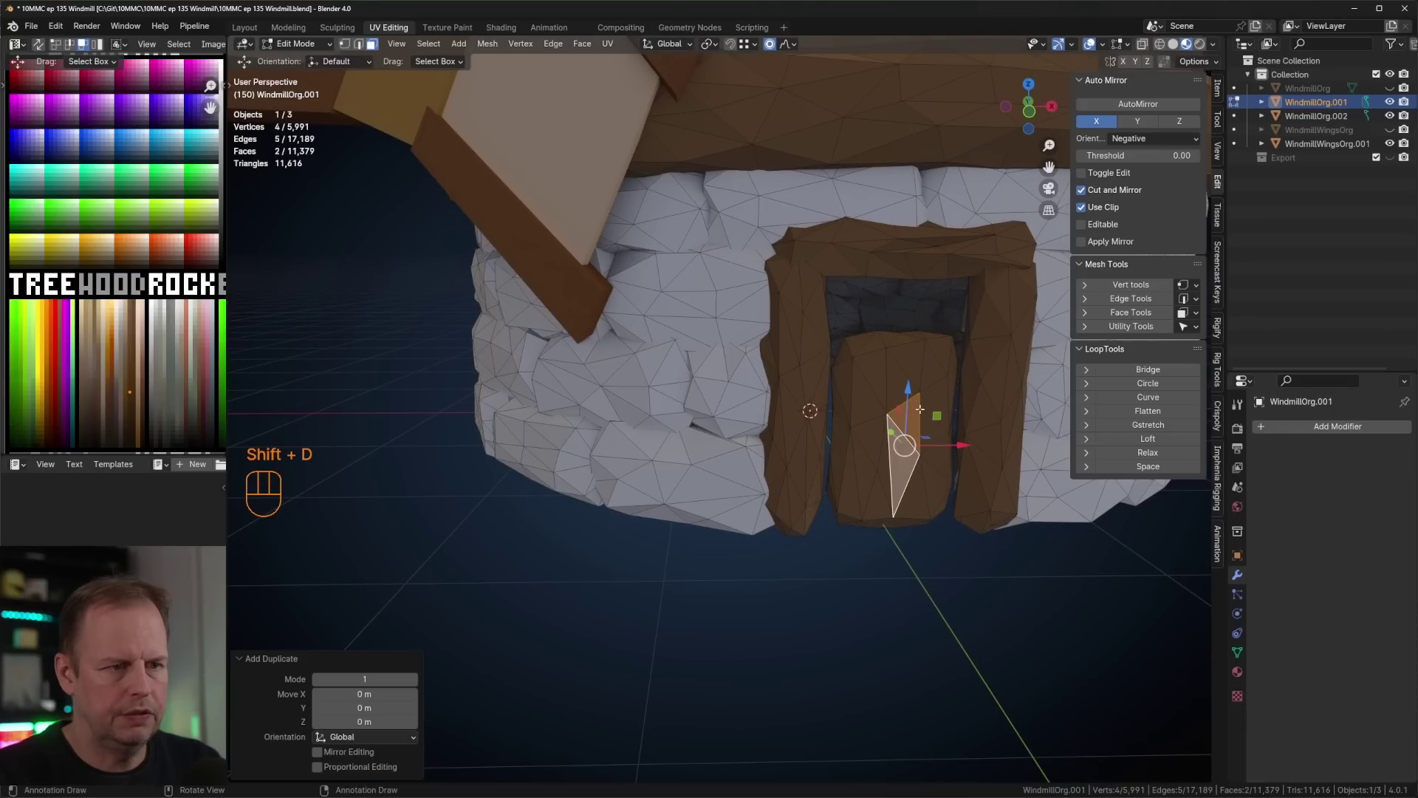
left_click(1150, 384)
left_click(1150, 384)
scroll(812, 414, "down", 3)
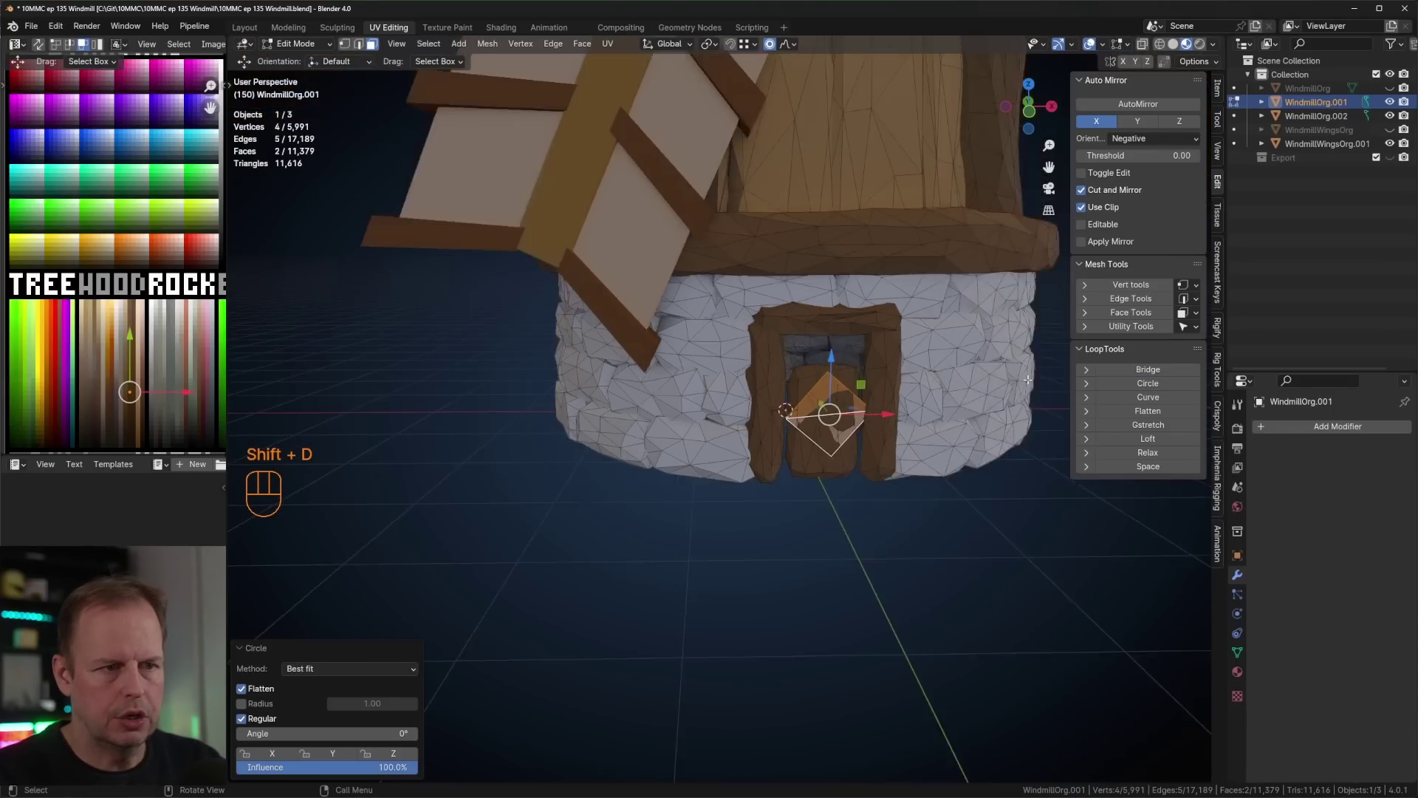
- Rotate the duplicated square 48.2°, flatten it to zero along Y and scale it to 1.21
key("r")
left_click(897, 458)
middle_click_drag(965, 424, 940, 434)
key("s")
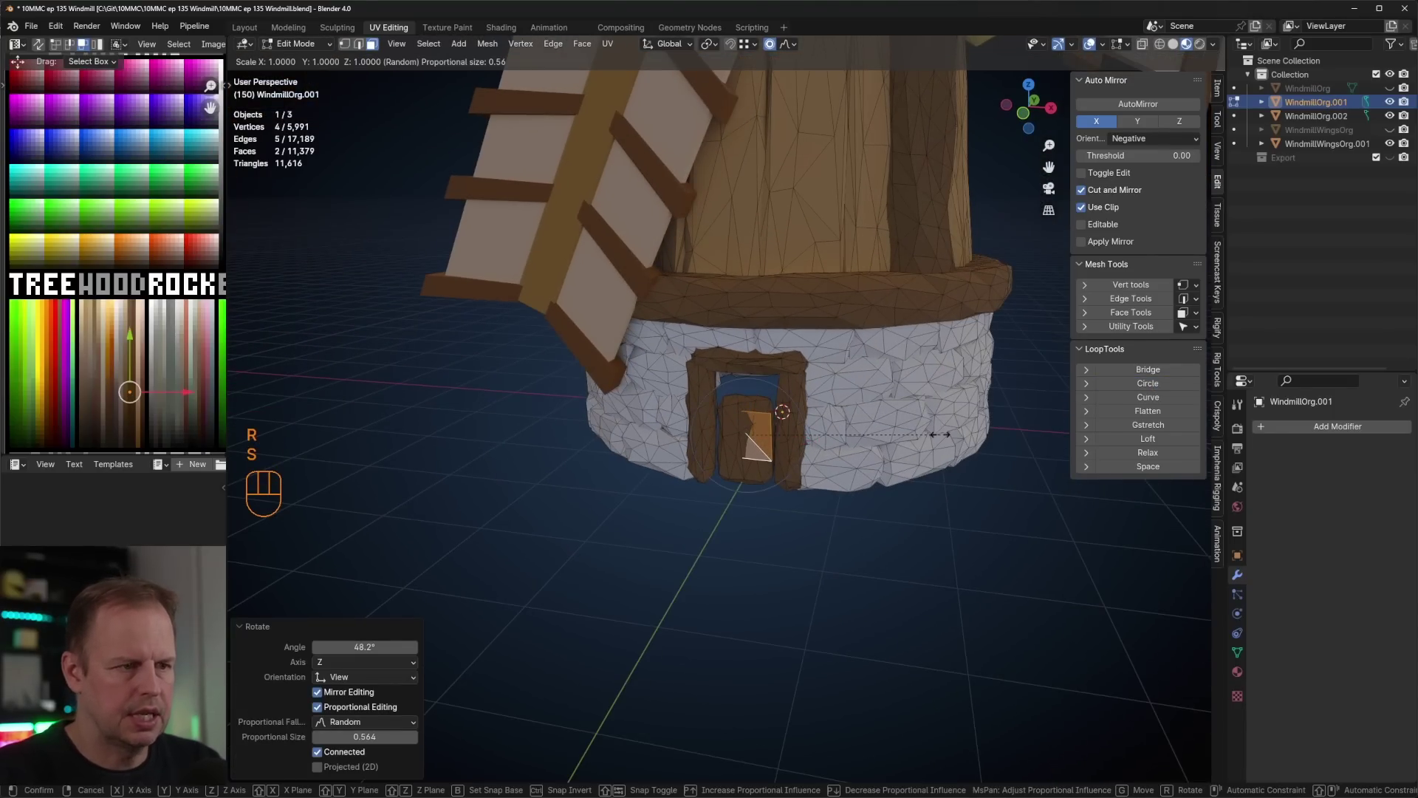
key("y")
key("0")
key("Return")
scroll(939, 434, "up", 5)
scroll(939, 434, "down", 4)
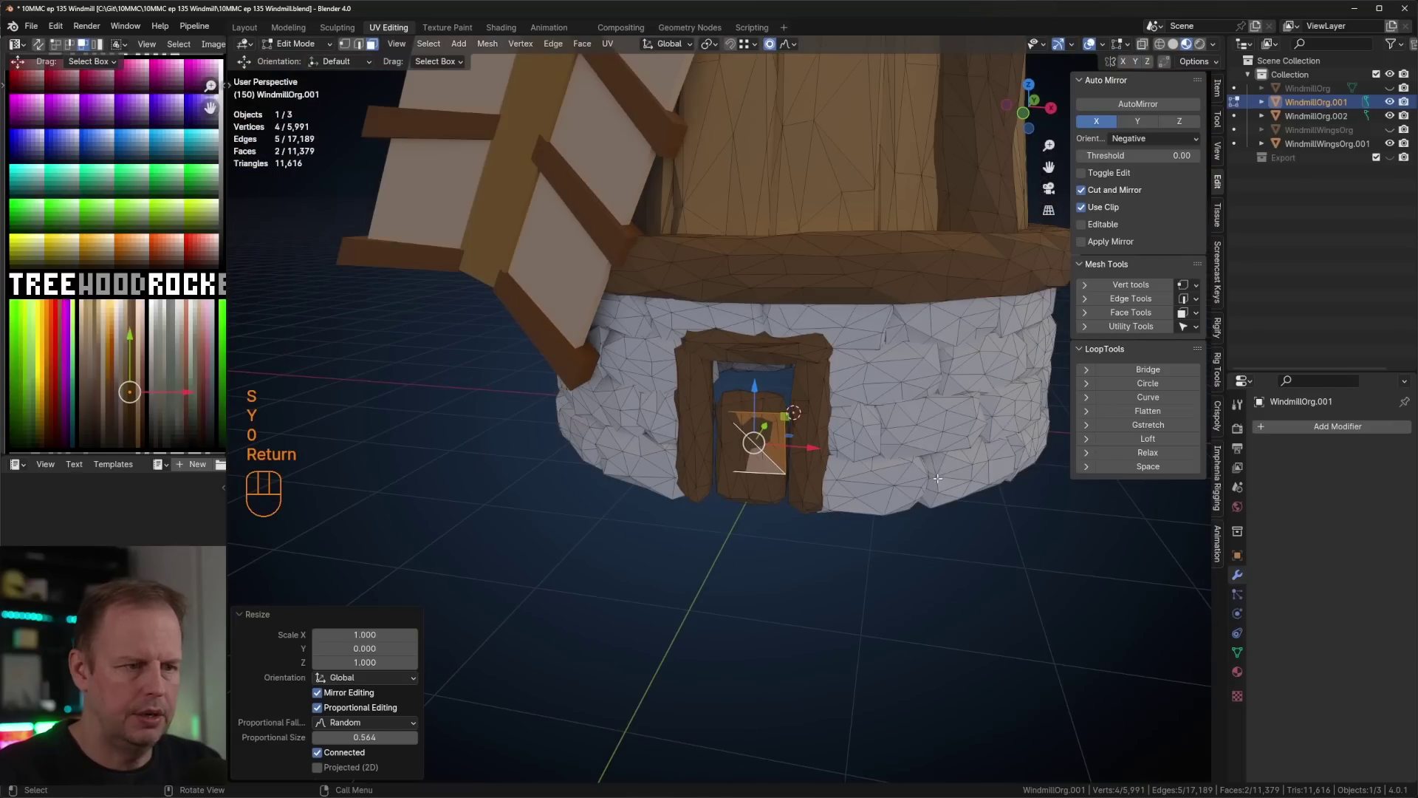
key("s")
left_click(912, 478)
- Shift the flat square along Y behind the door and extrude it into a slab
middle_click_drag(912, 479, 889, 475)
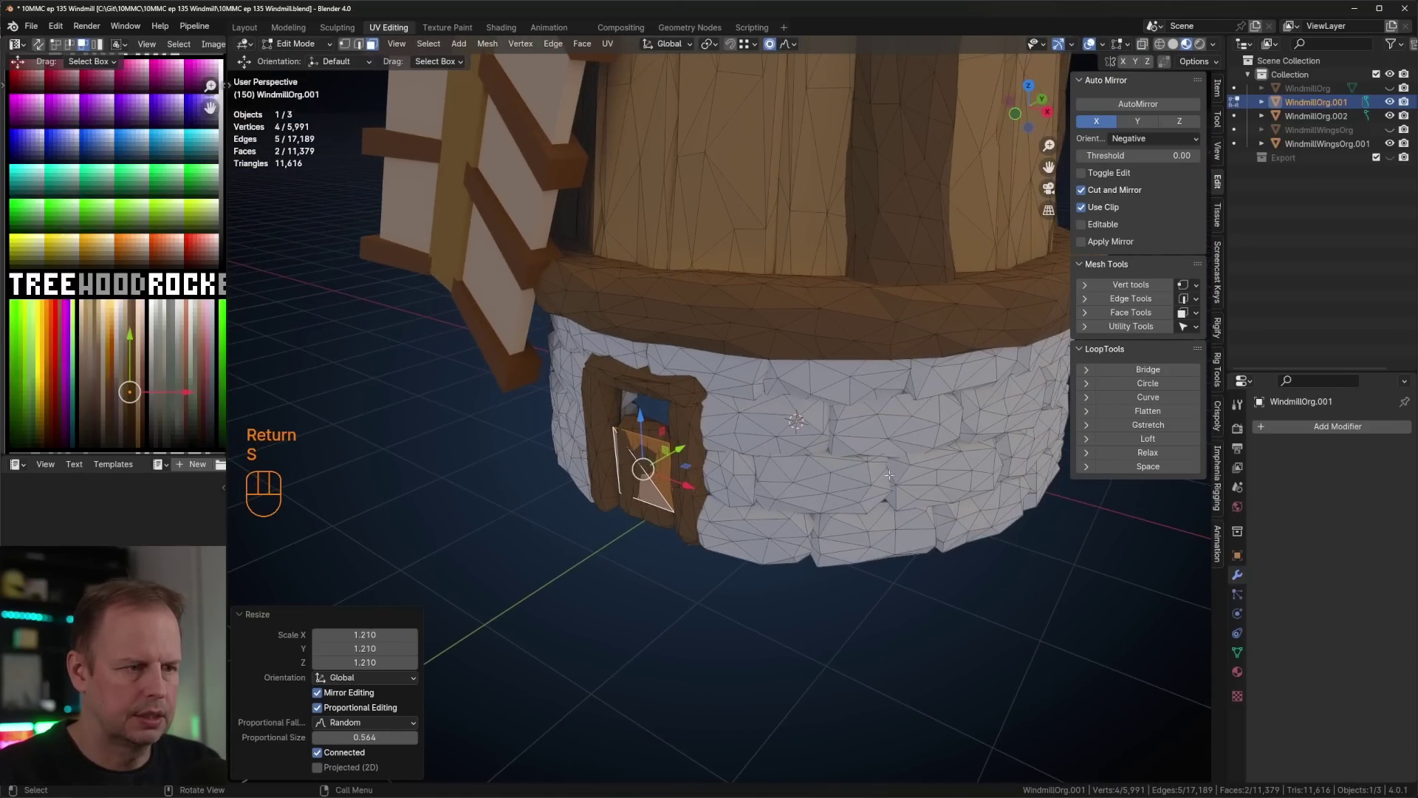
mouse_move(682, 451)
left_mouse_down()
mouse_move(633, 454)
mouse_move(692, 468)
left_mouse_up()
key("e")
left_click(705, 460)
middle_click_drag(705, 460, 778, 459)
scroll(722, 447, "up", 5)
- Raise the backing slab's top face to the door lintel and widen the slab by about 1.4 along X
left_click(841, 496)
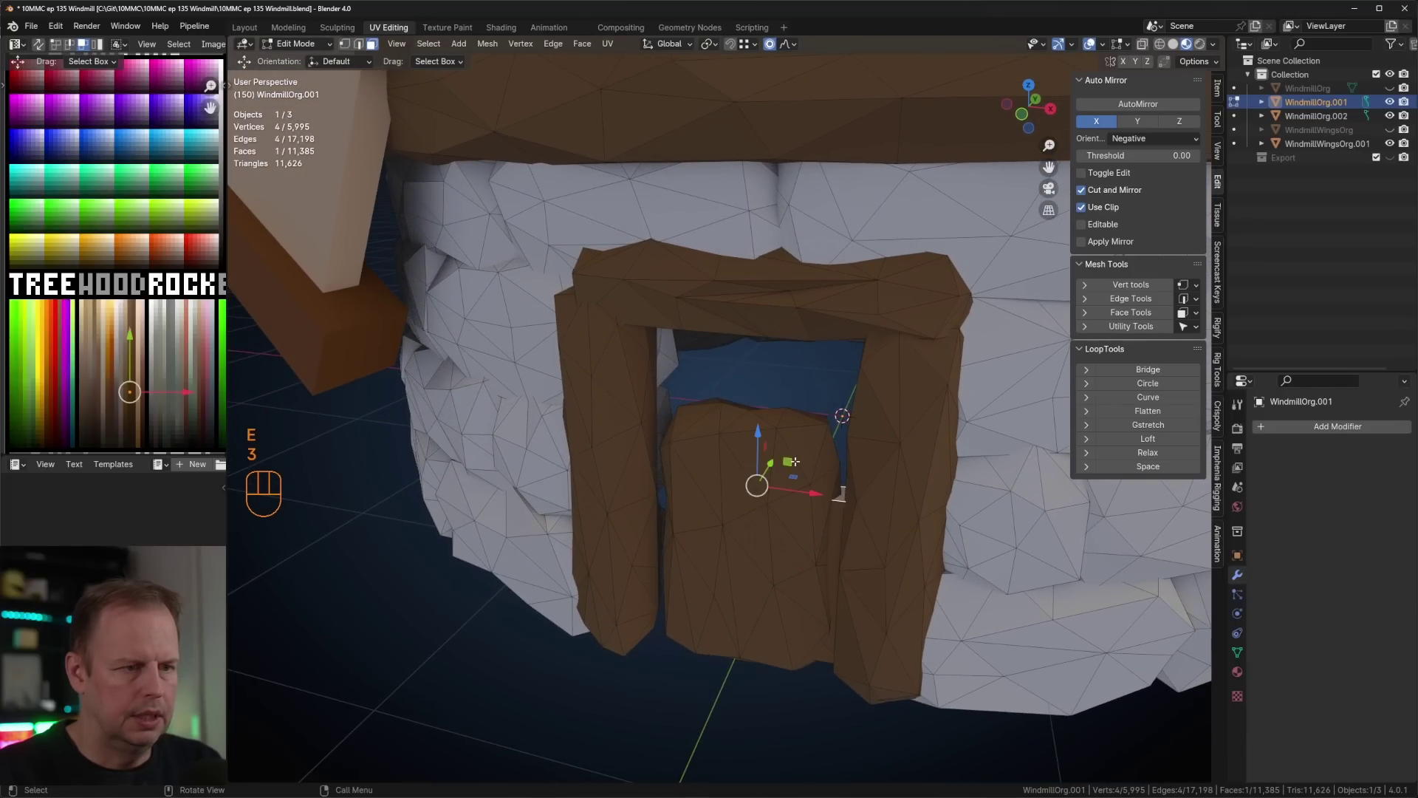
left_click_drag(760, 438, 755, 269)
key("l")
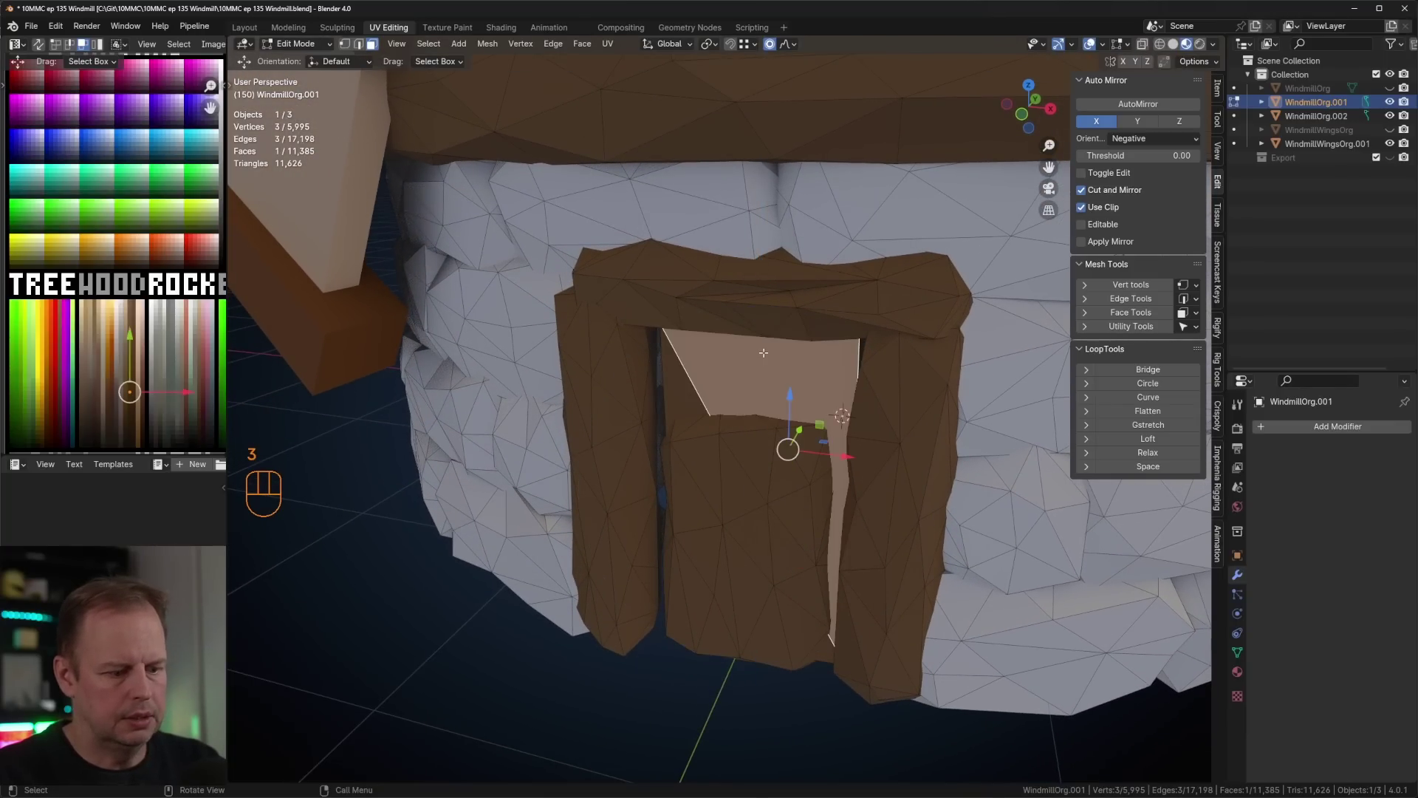
middle_click_drag(872, 403, 908, 399)
key("s")
key("x")
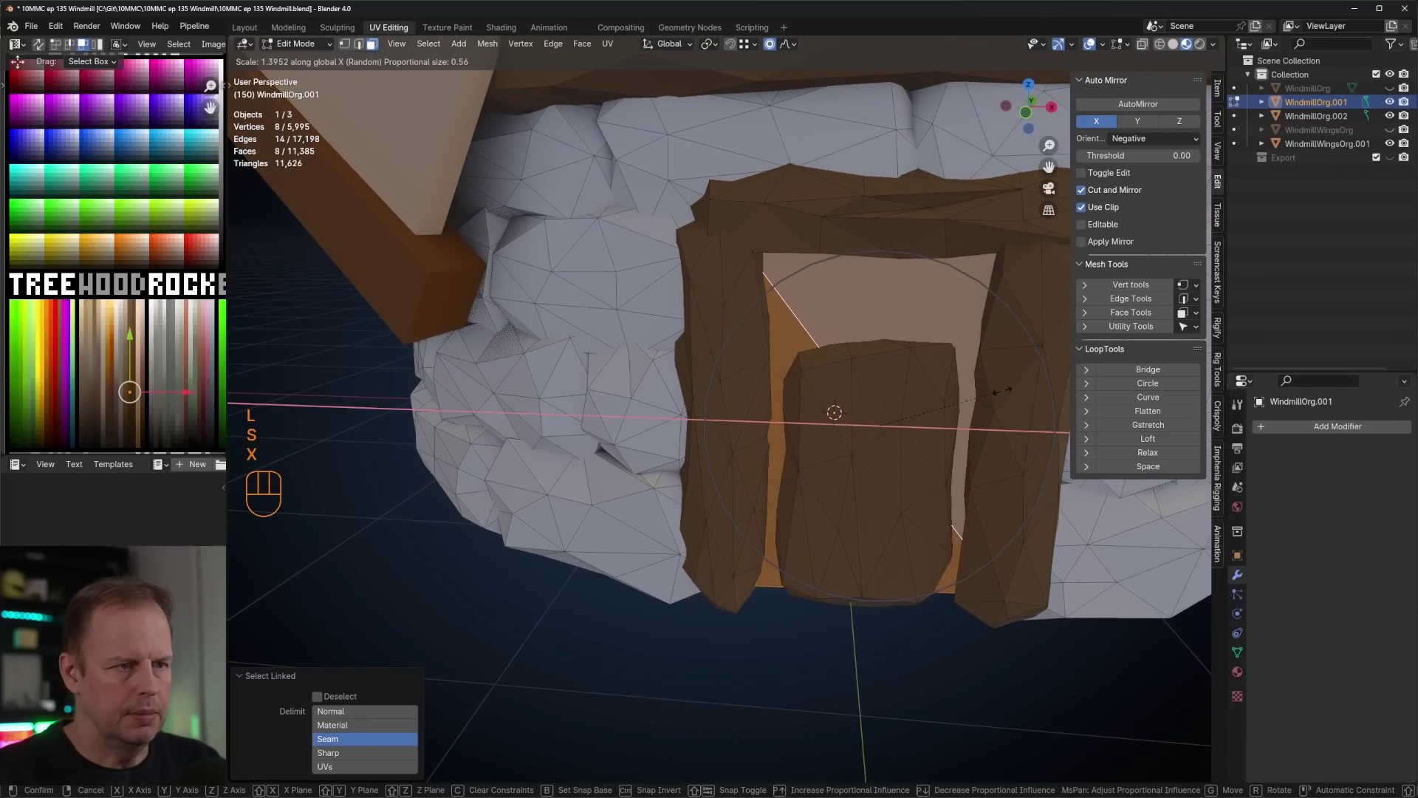
left_click(997, 391)
- Recolour the backing slab by moving its UVs down the wood palette column, and check the windmill from a distance
key("a")
key("g")
left_click(153, 390)
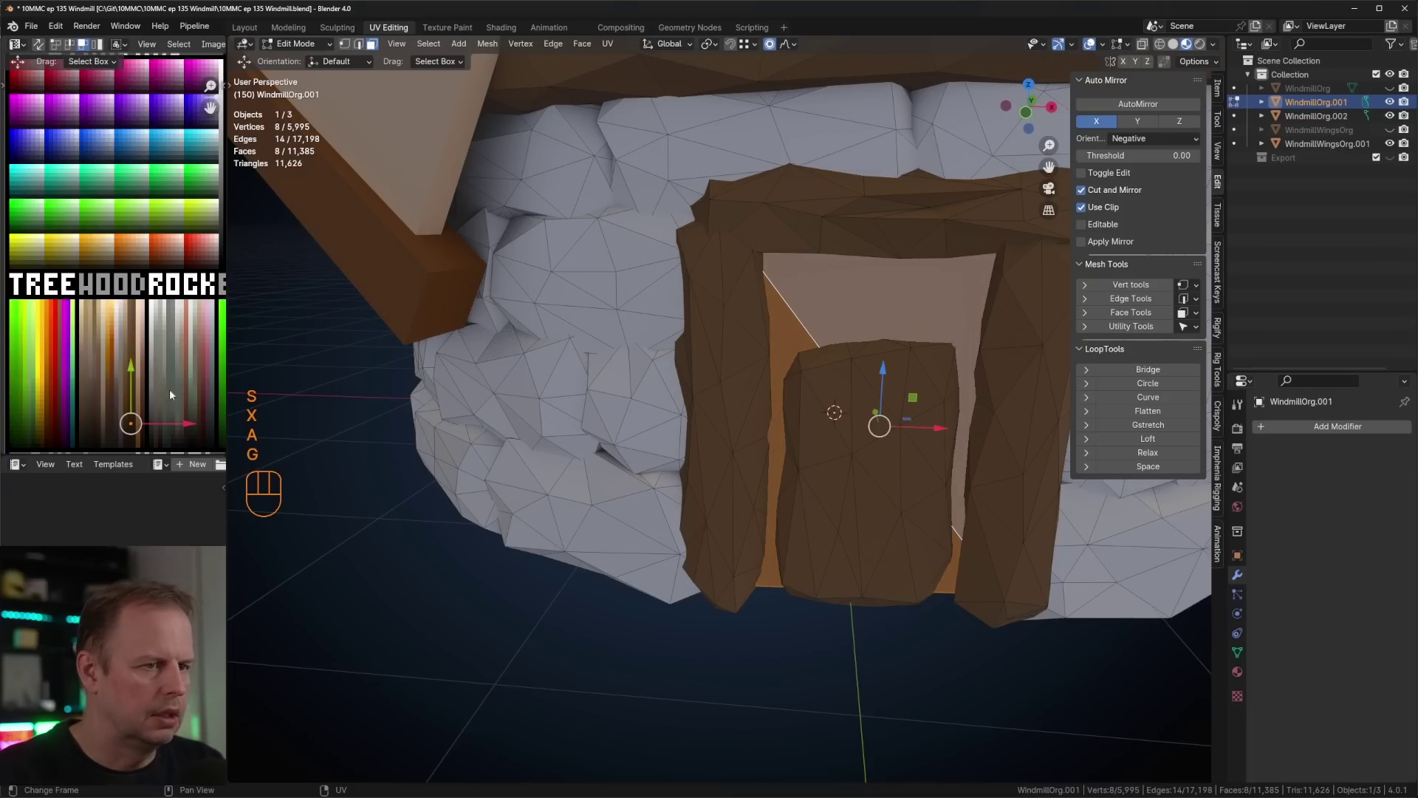
key("Tab")
scroll(759, 482, "down", 8)
middle_click_drag(759, 481, 752, 436)
scroll(753, 437, "down", 6)
key("Tab")
key("Tab")
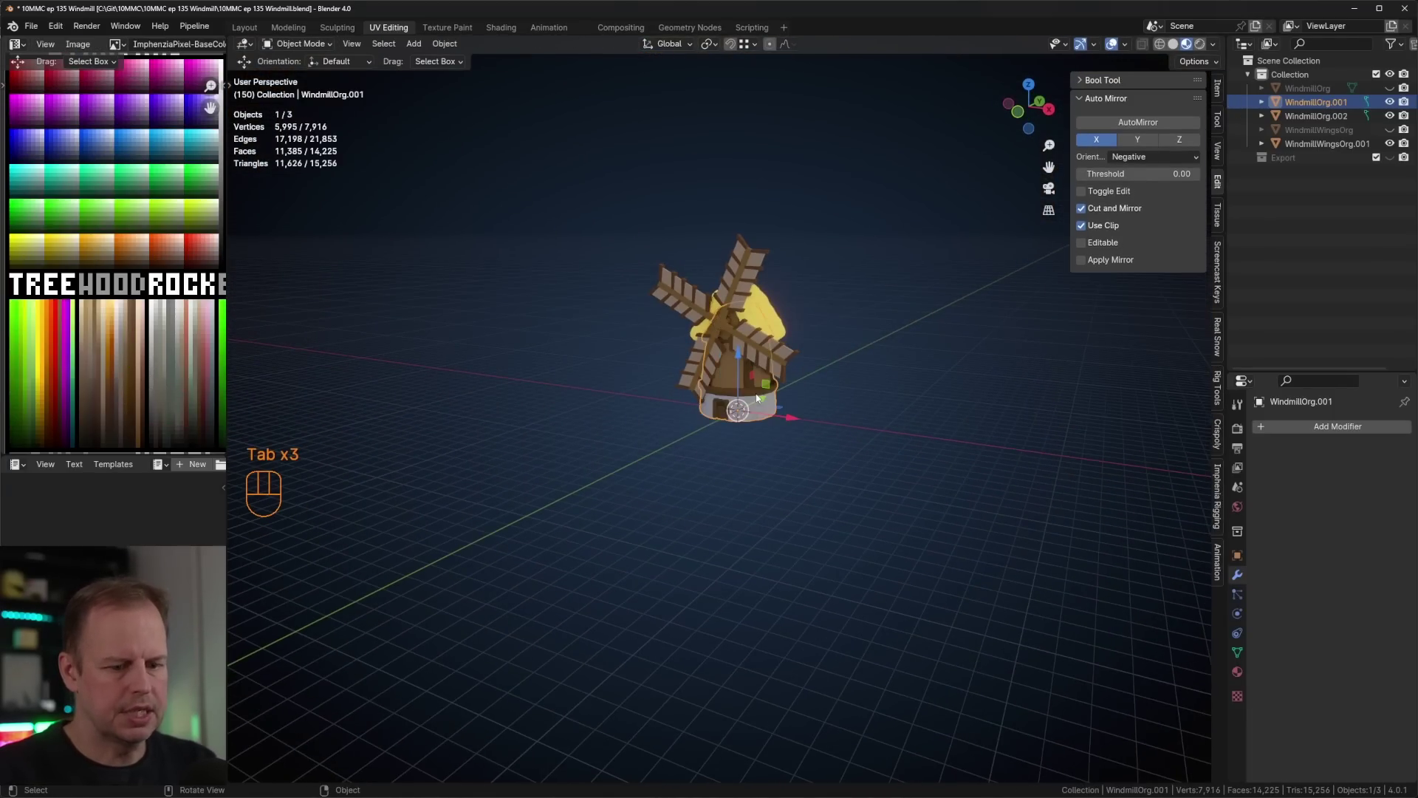
- Scale the door to 1.222 with proportional editing and raise it about 0.09 m inside its frame
key("KP_1")
scroll(788, 328, "up", 3)
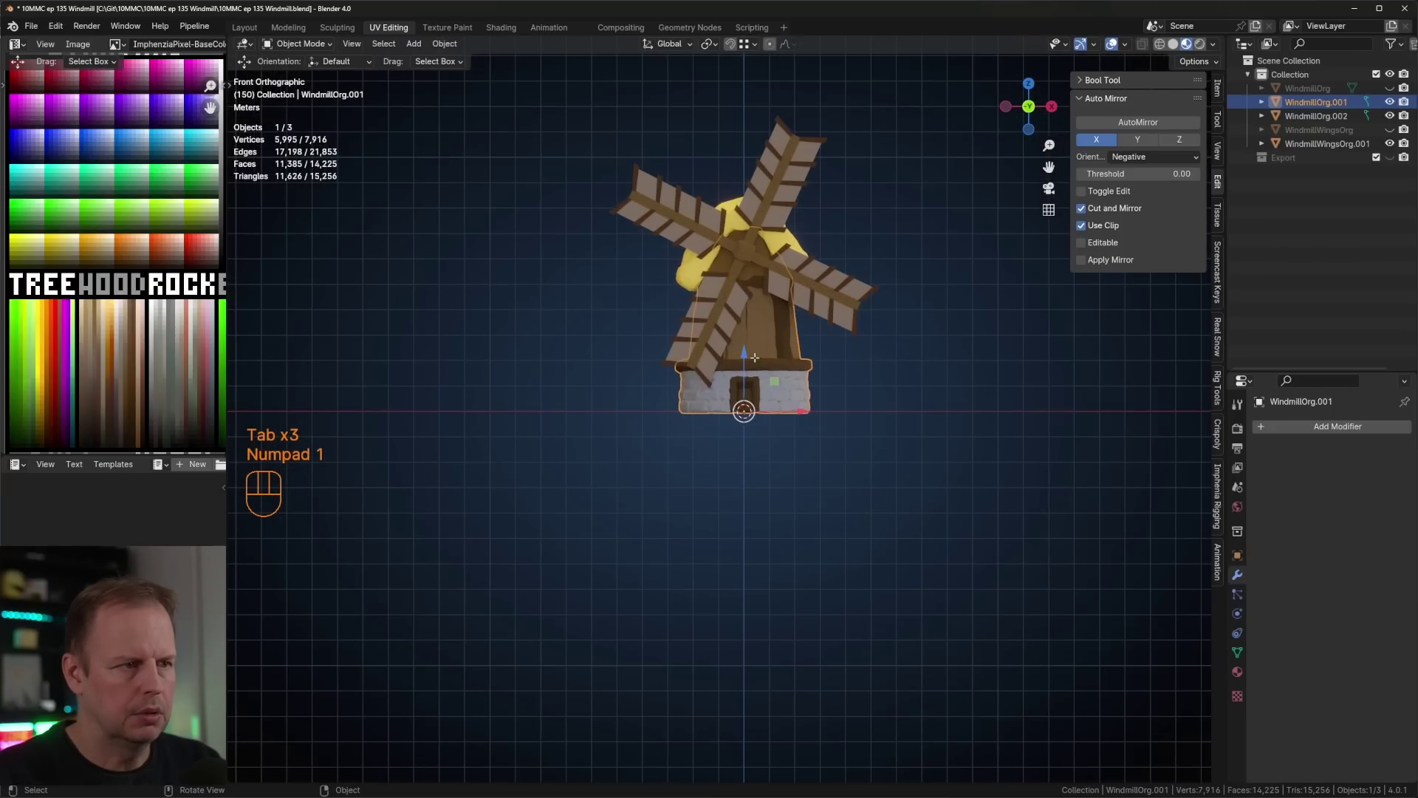
key("Tab")
key("Tab")
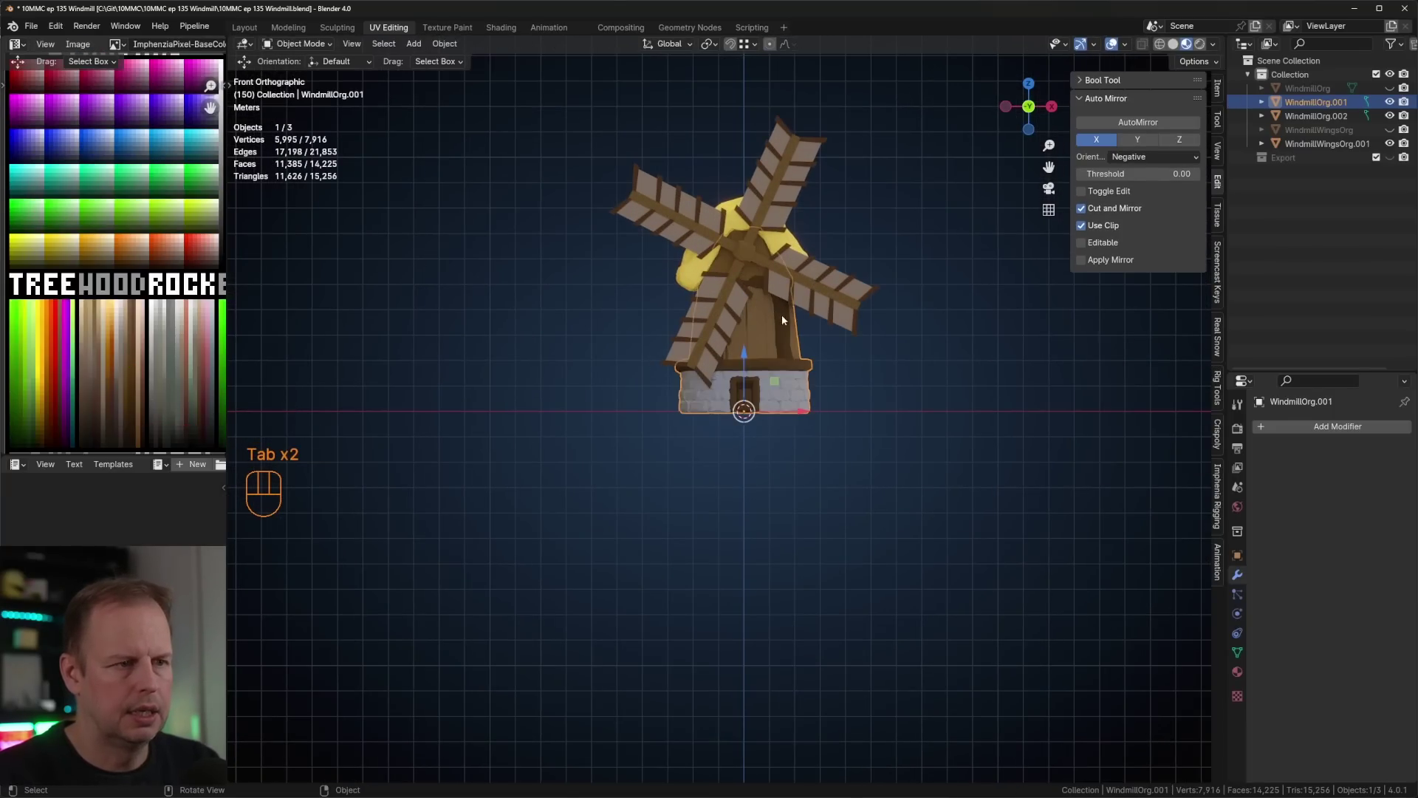
scroll(853, 369, "up", 6)
key("Tab")
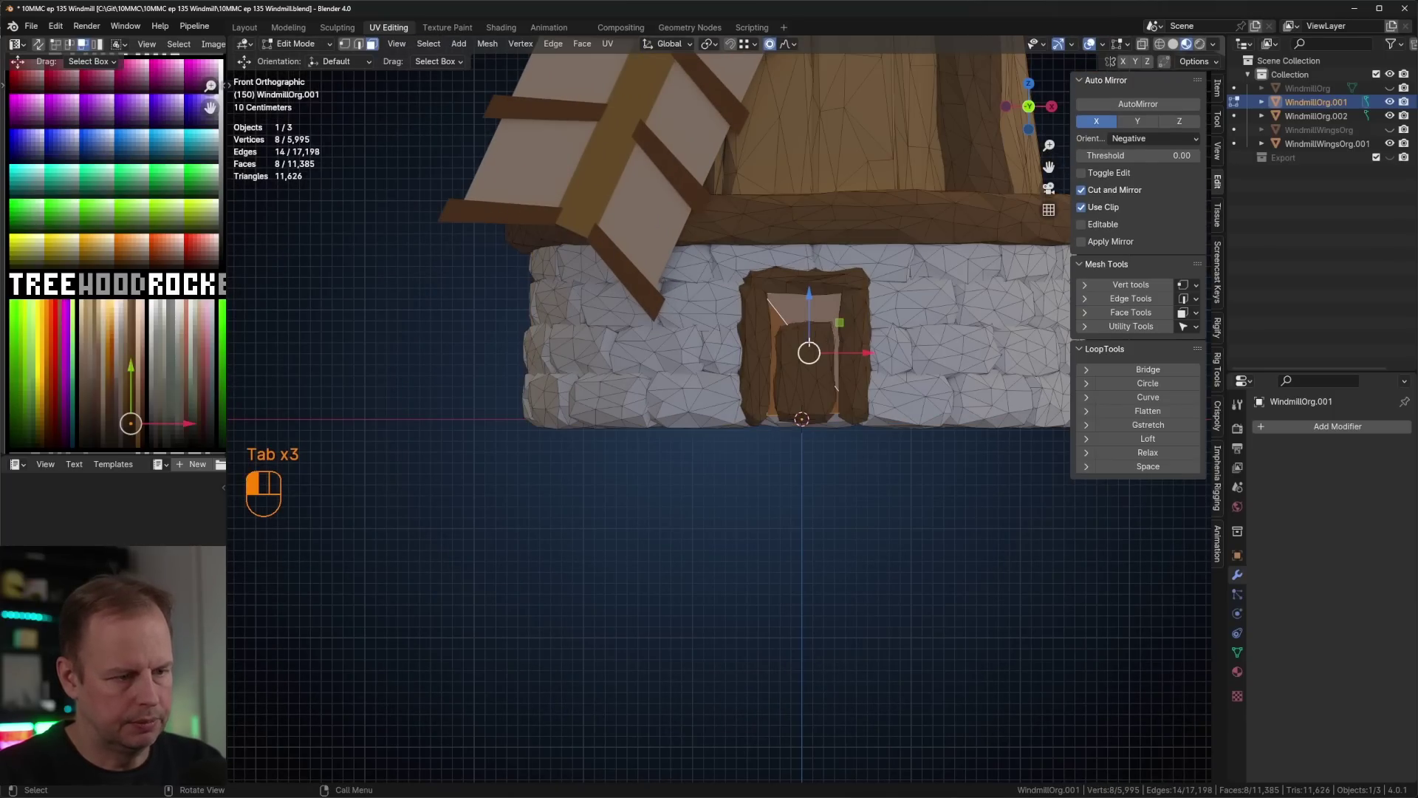
key("l")
key("s")
left_click(930, 381)
key("g")
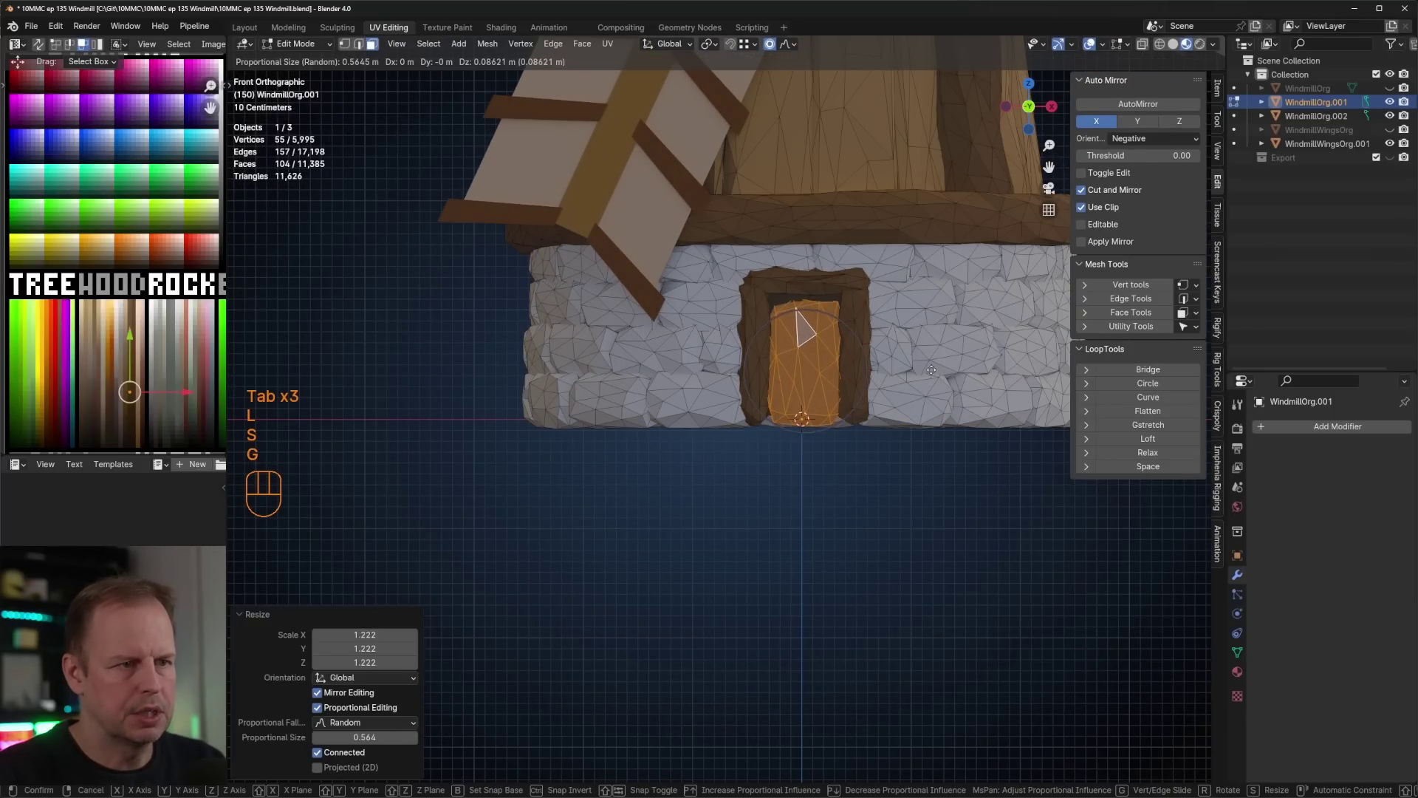
left_click(932, 369)
scroll(932, 370, "down", 4)
middle_click_drag(908, 324, 691, 430)
scroll(691, 430, "down", 4)
- Select a random 10% of the windmill sails' vertices with random seed 3
key("Tab")
left_click(761, 304)
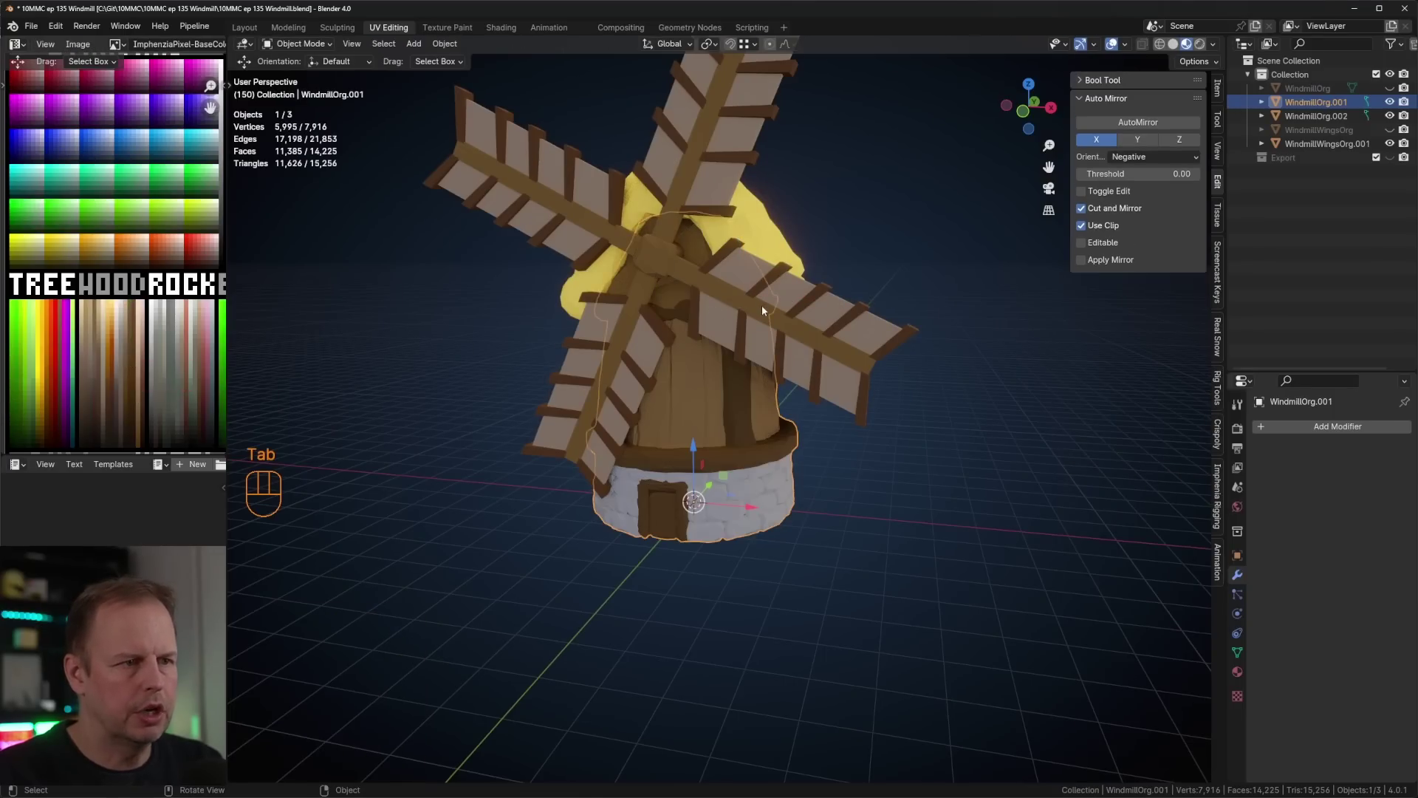
key("Tab")
key("a")
key("1")
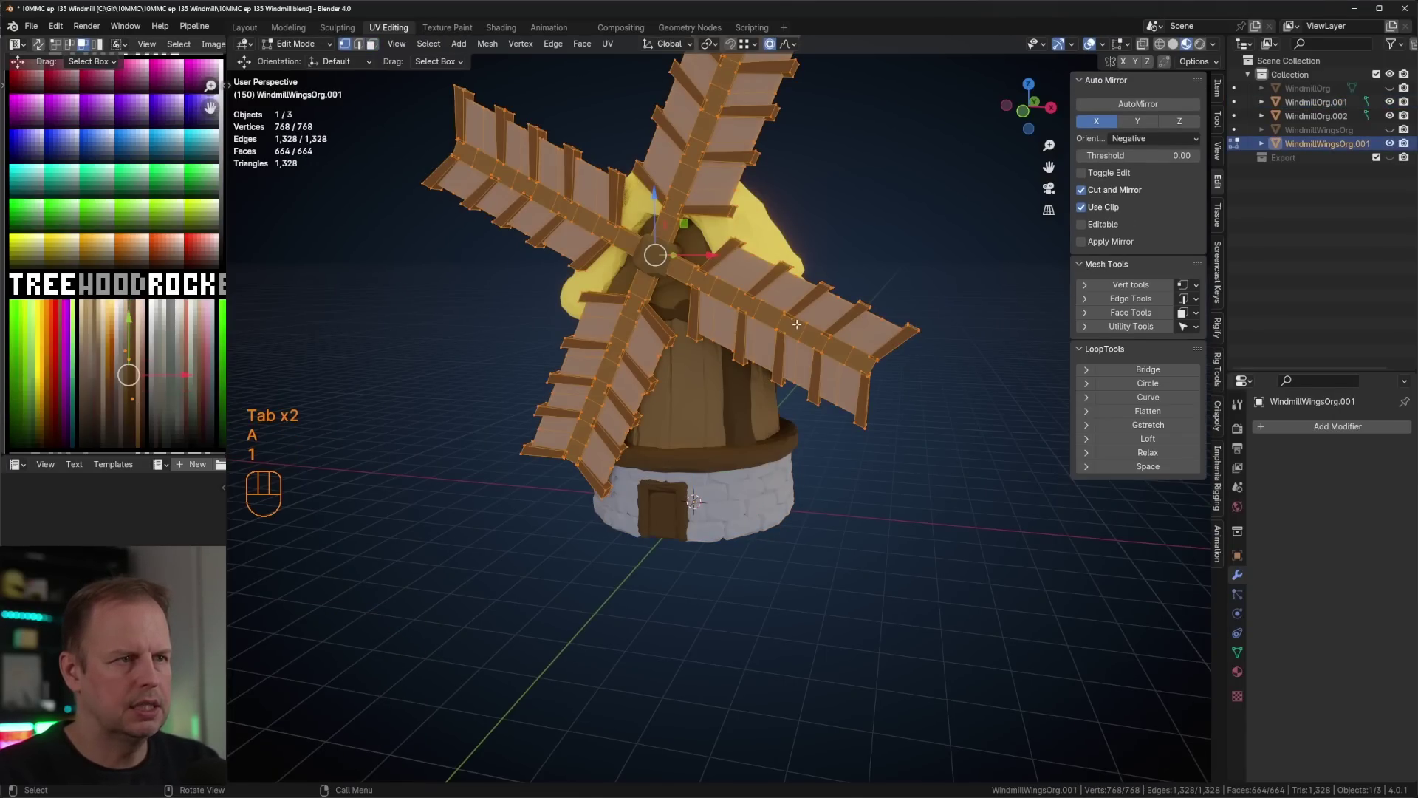
middle_click_drag(746, 288, 785, 272)
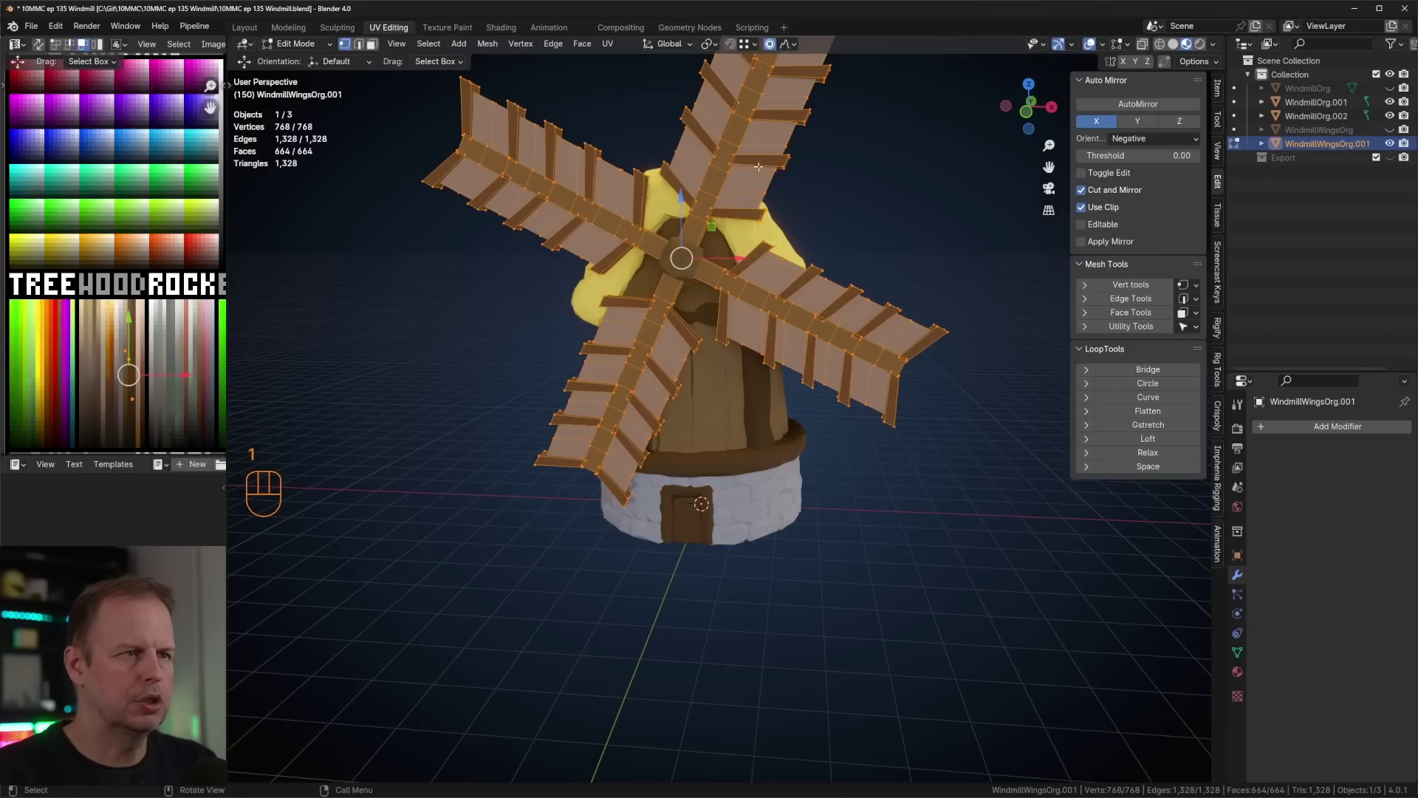
key("Tab")
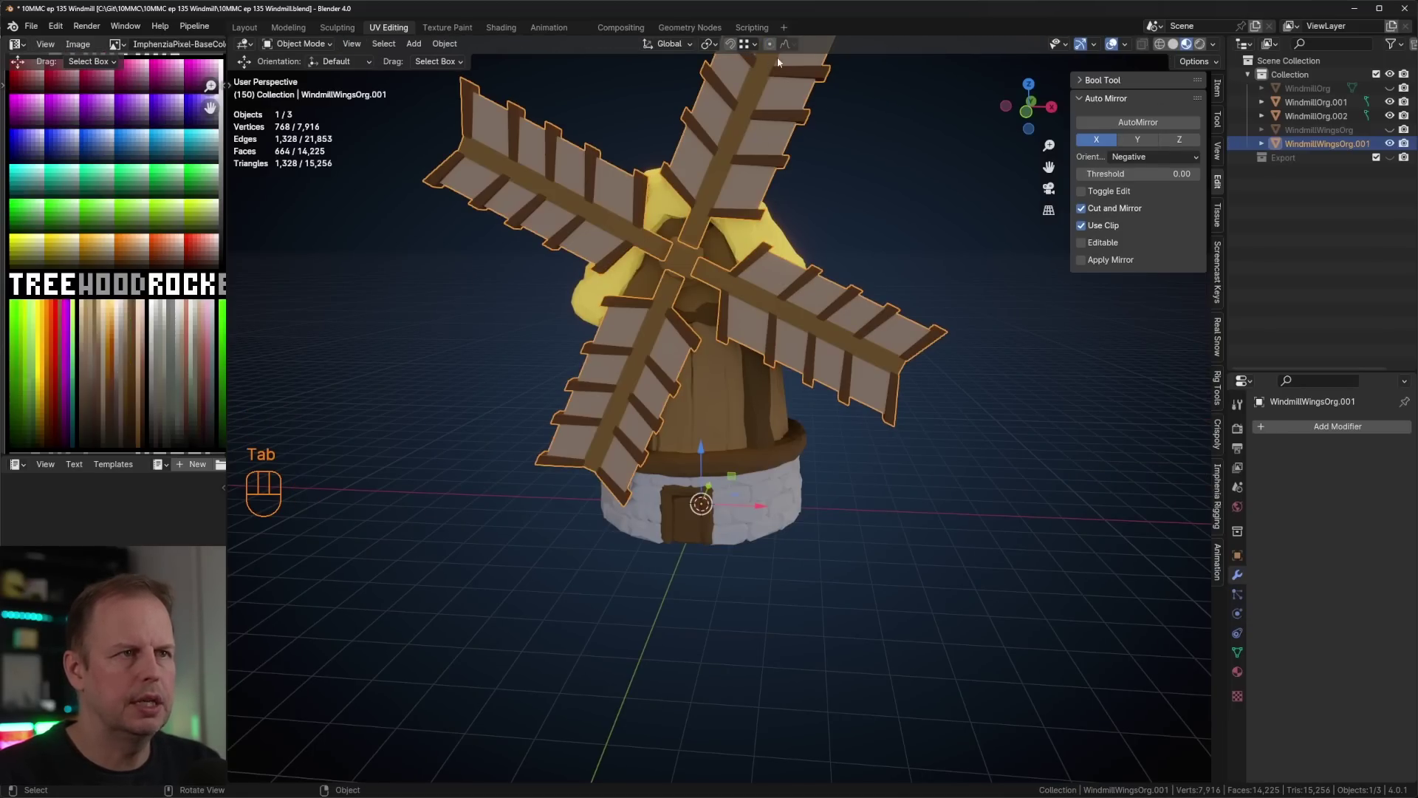
key("Tab")
key("a")
key("a")
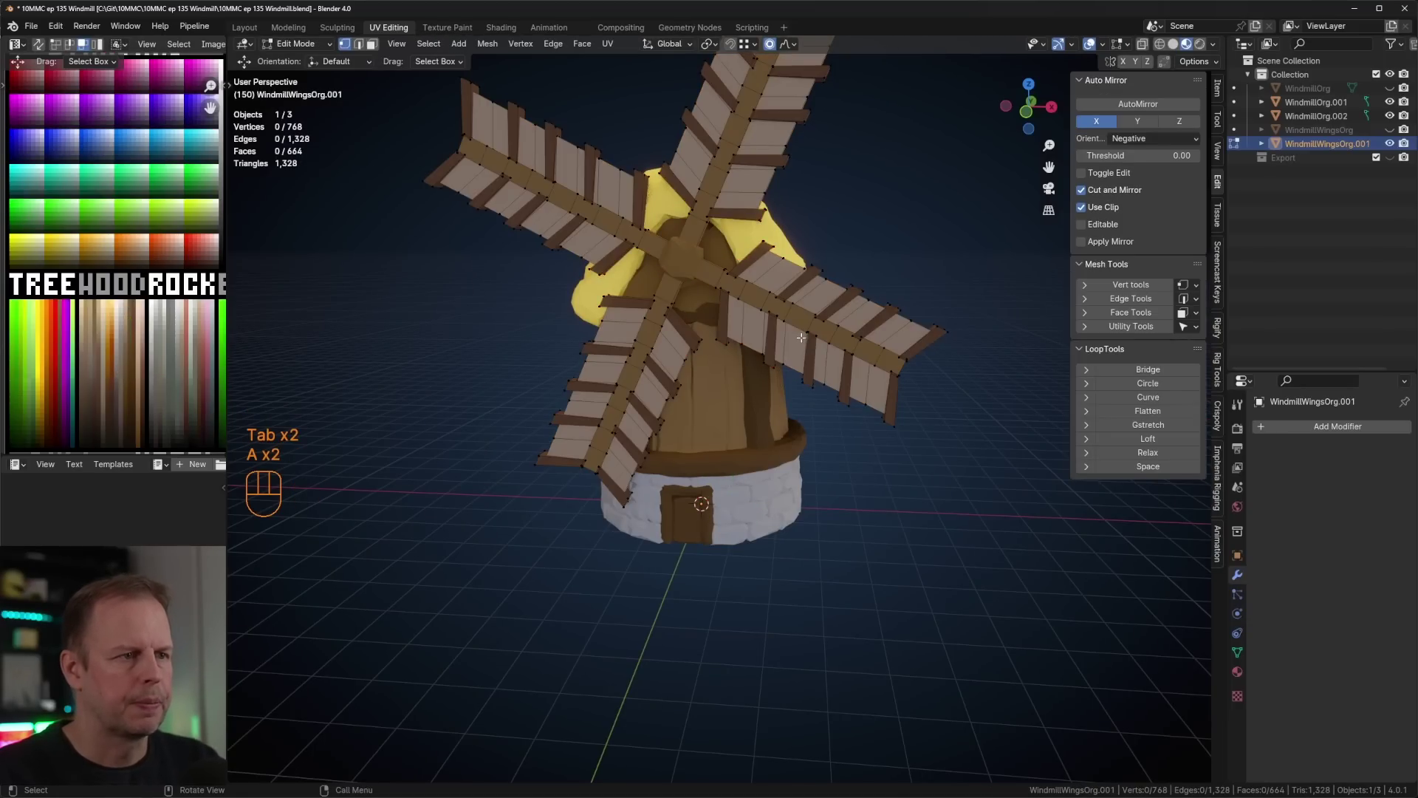
key("F3")
key("Return")
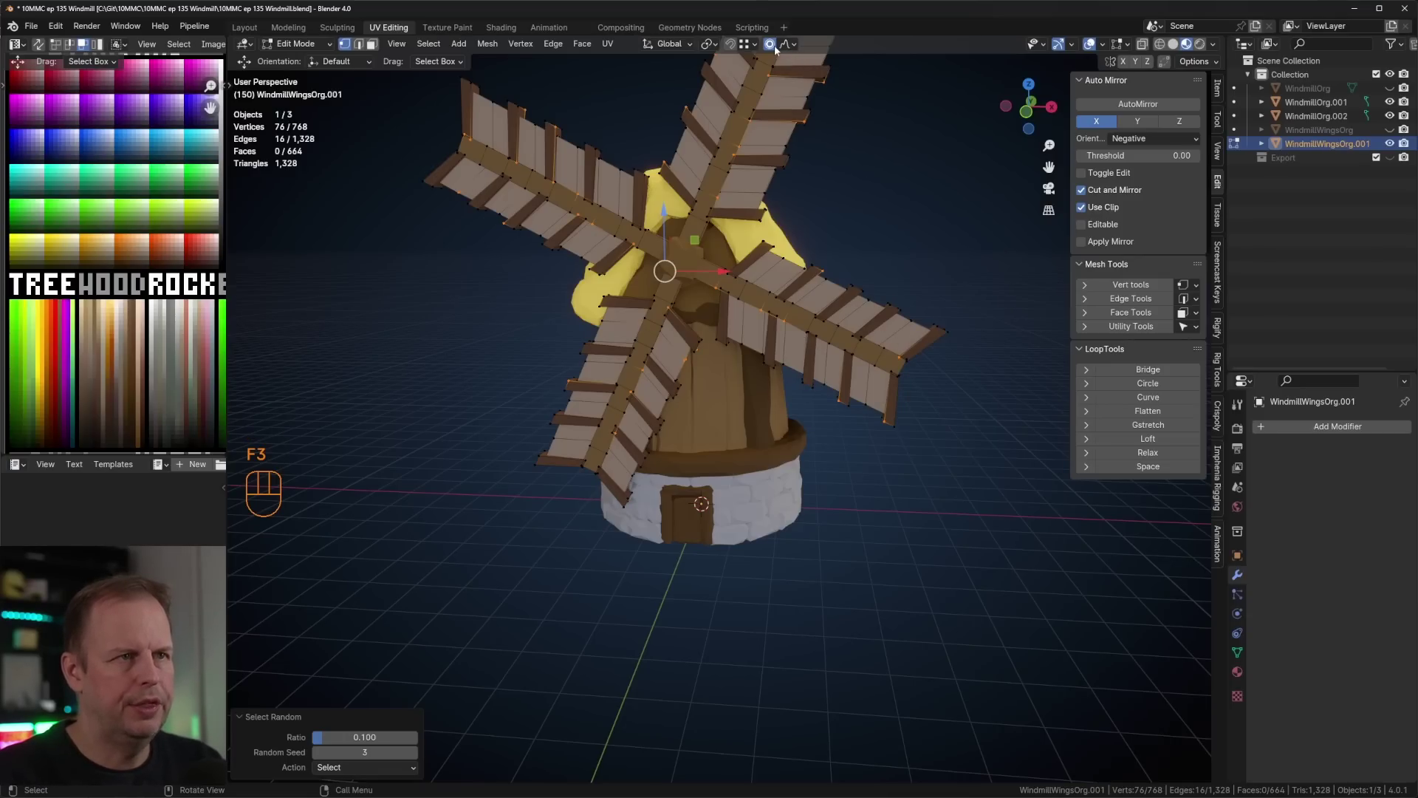
- Fatten the selected sail vertices by about 0.07 m with random proportional falloff to make the sails uneven
key("alt+s")
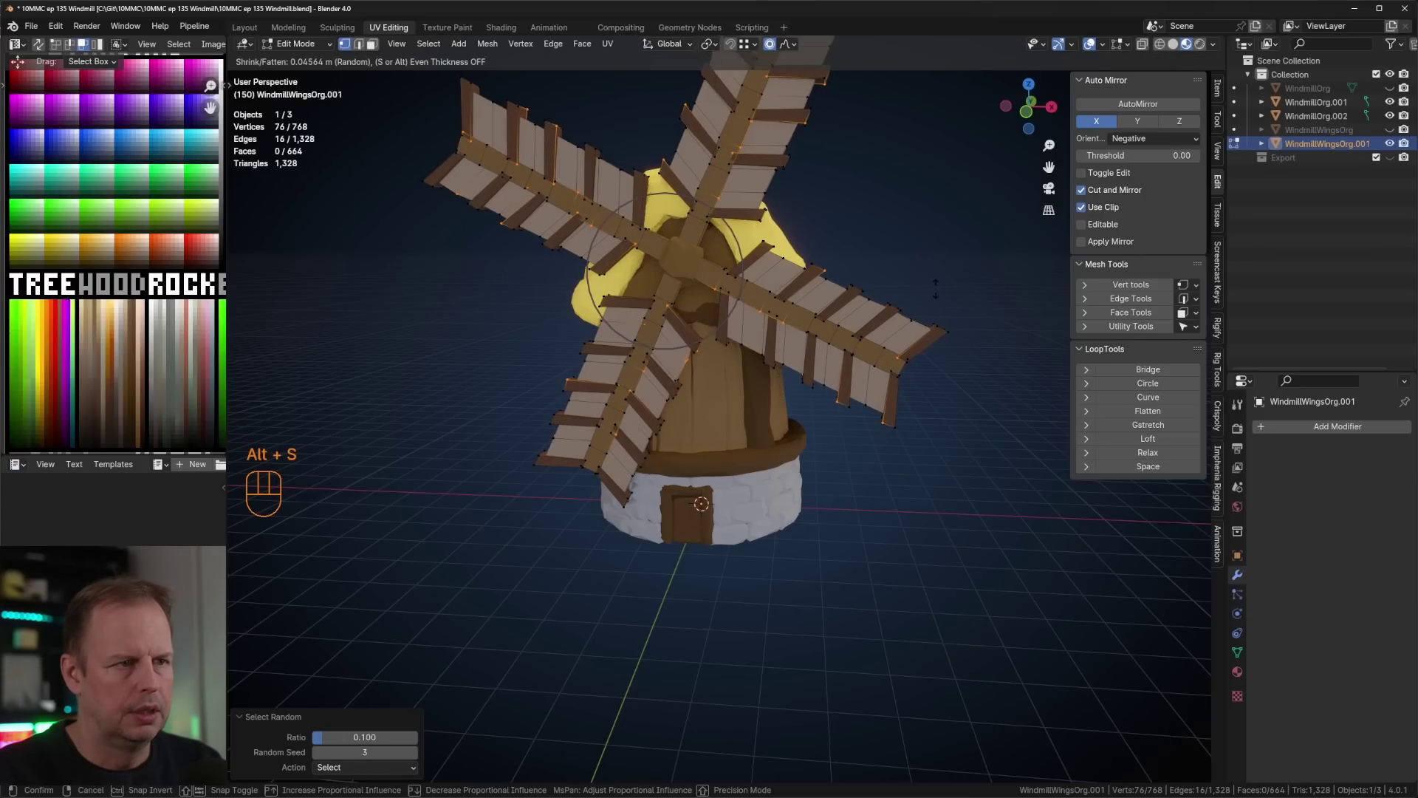
scroll(938, 288, "down", 4)
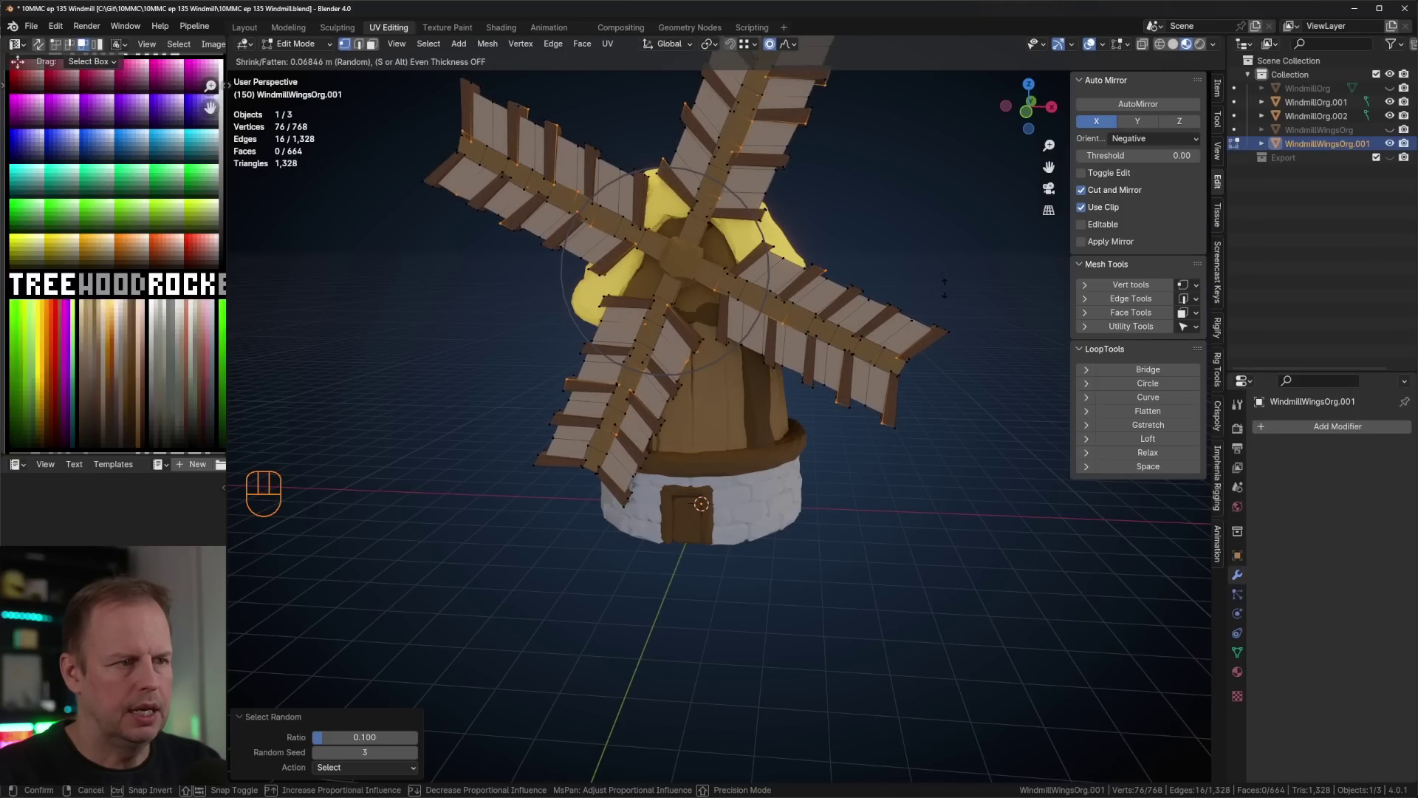
left_click(945, 287)
key("Tab")
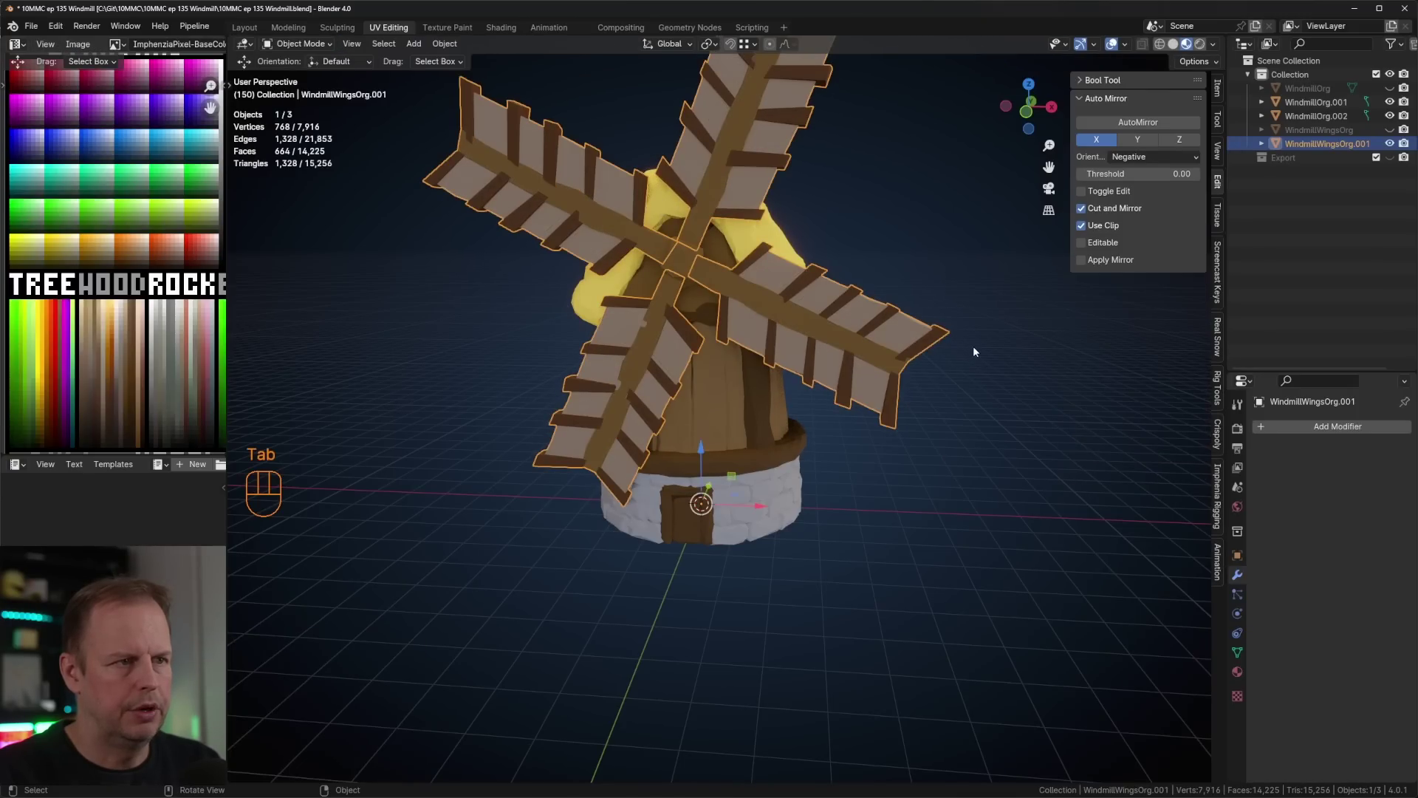
mouse_move(973, 351)
middle_mouse_down()
mouse_move(950, 319)
mouse_move(994, 346)
middle_mouse_up()
scroll(796, 355, "up", 4)
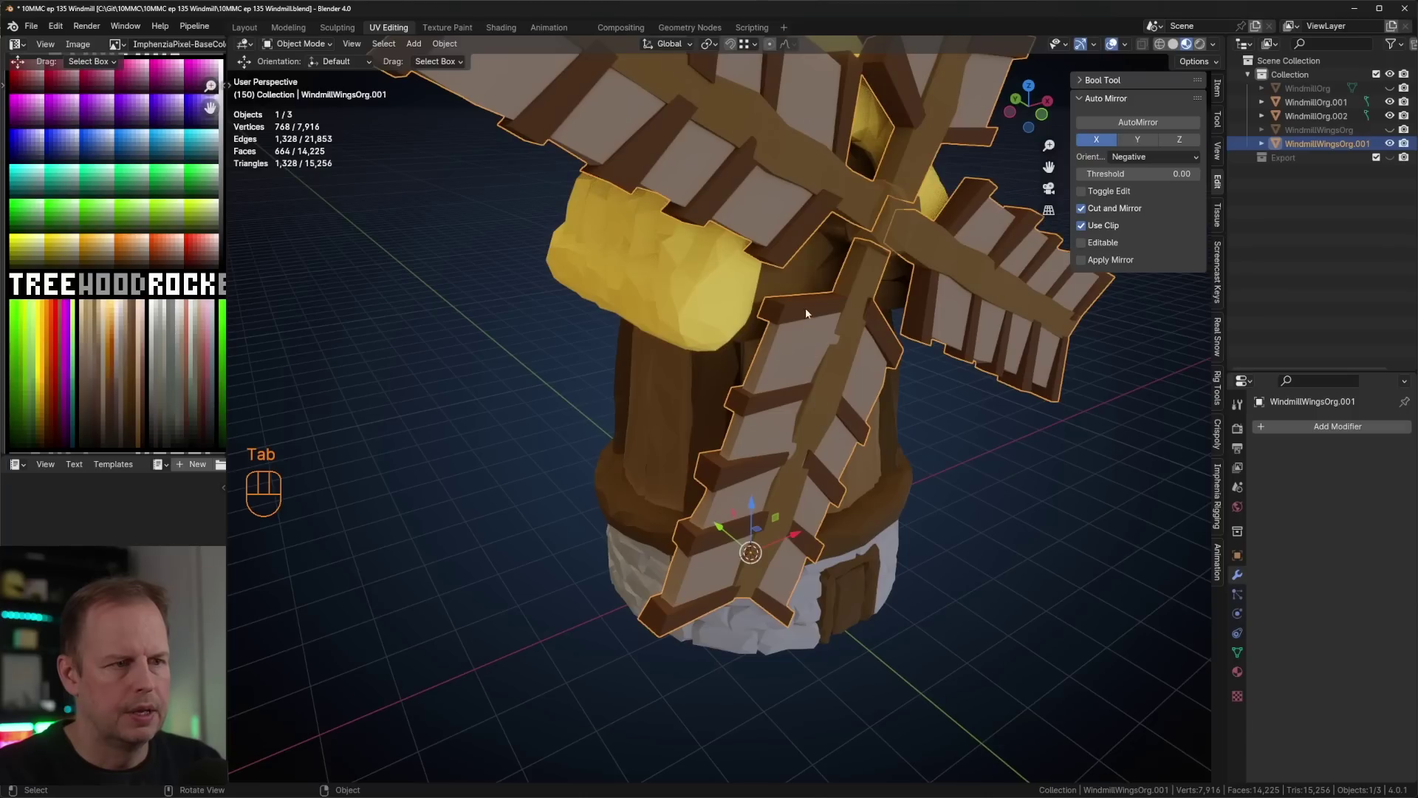
- Set the proportional falloff to Smooth and nudge three vertices of the lower sail where the slats meet the spar
left_click(781, 45)
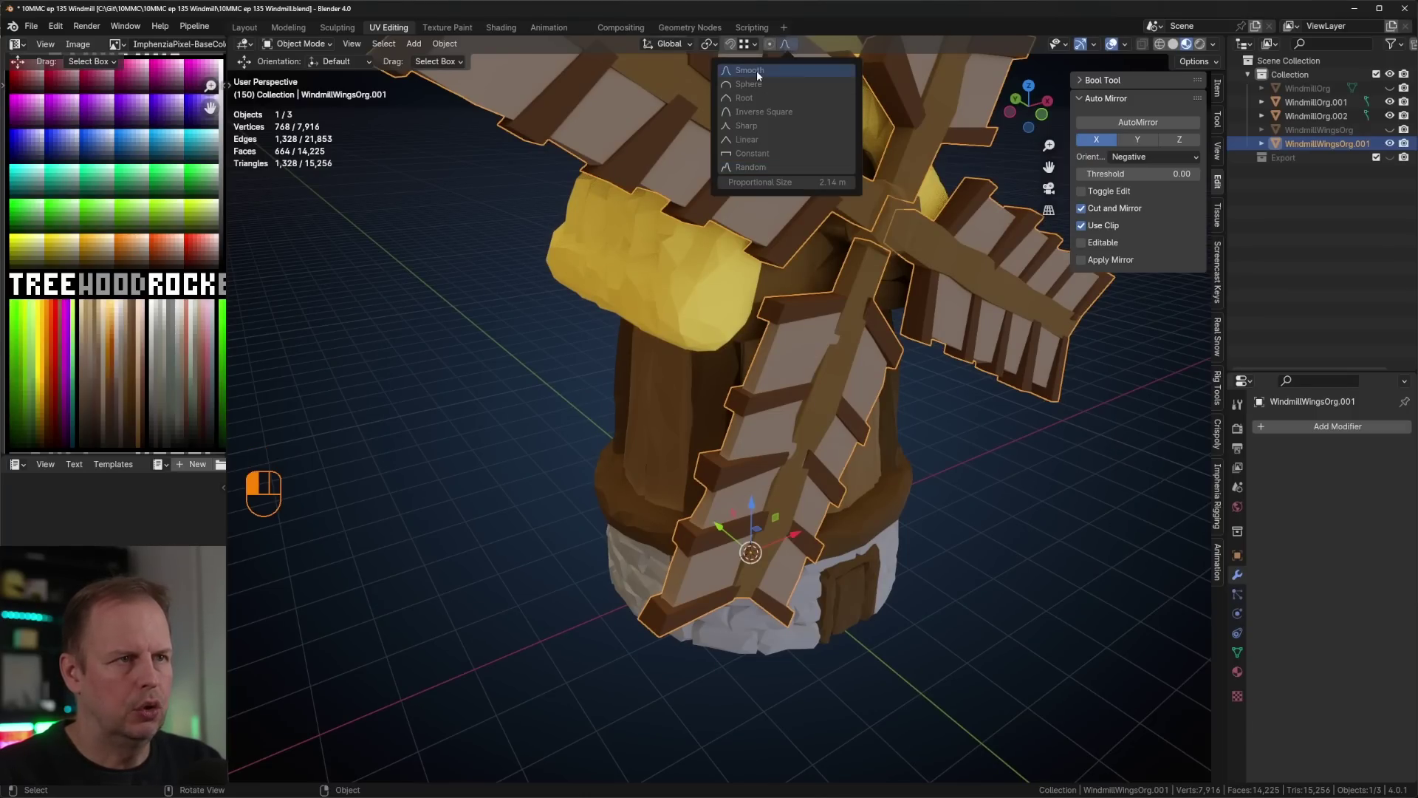
left_click(755, 99)
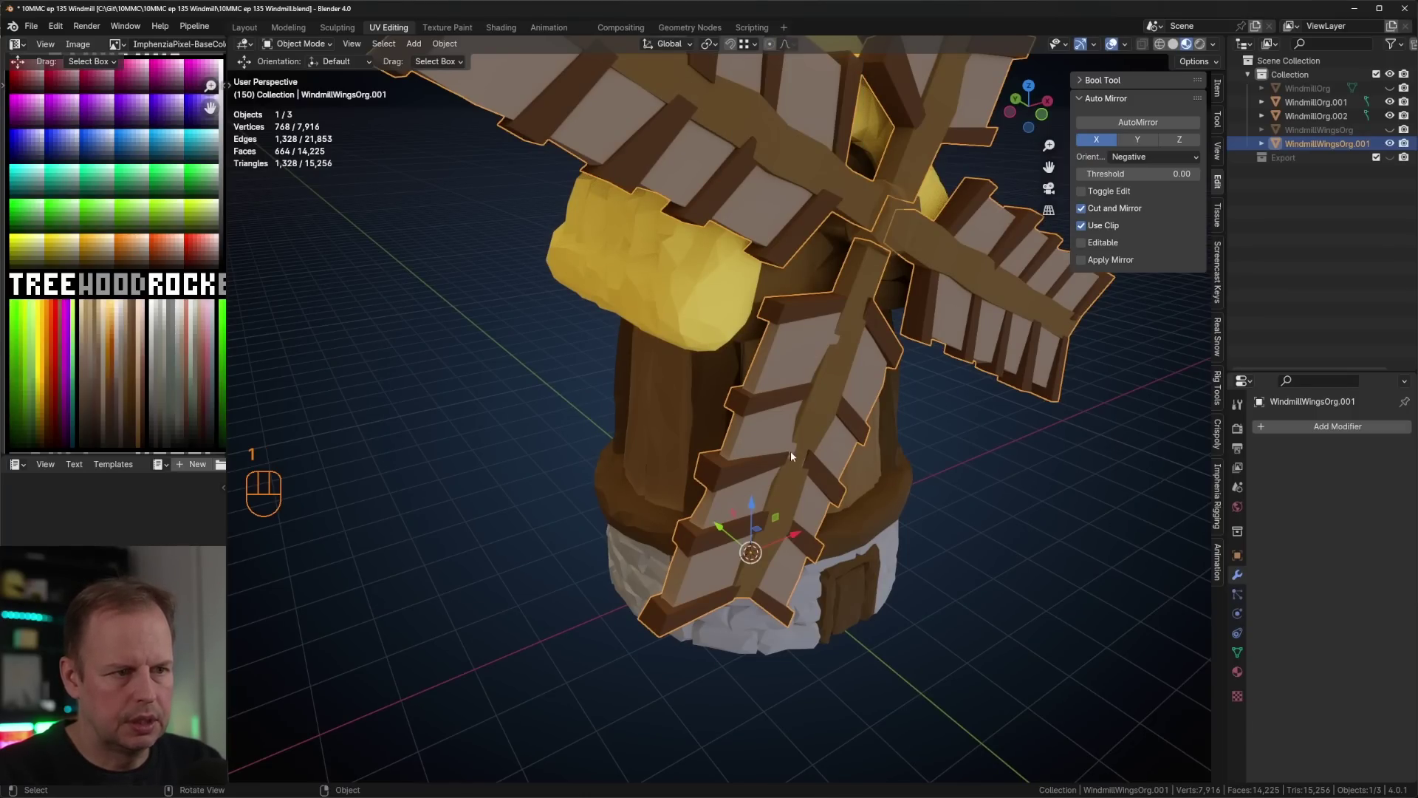
key("Tab")
scroll(823, 460, "up", 8)
left_click(951, 481)
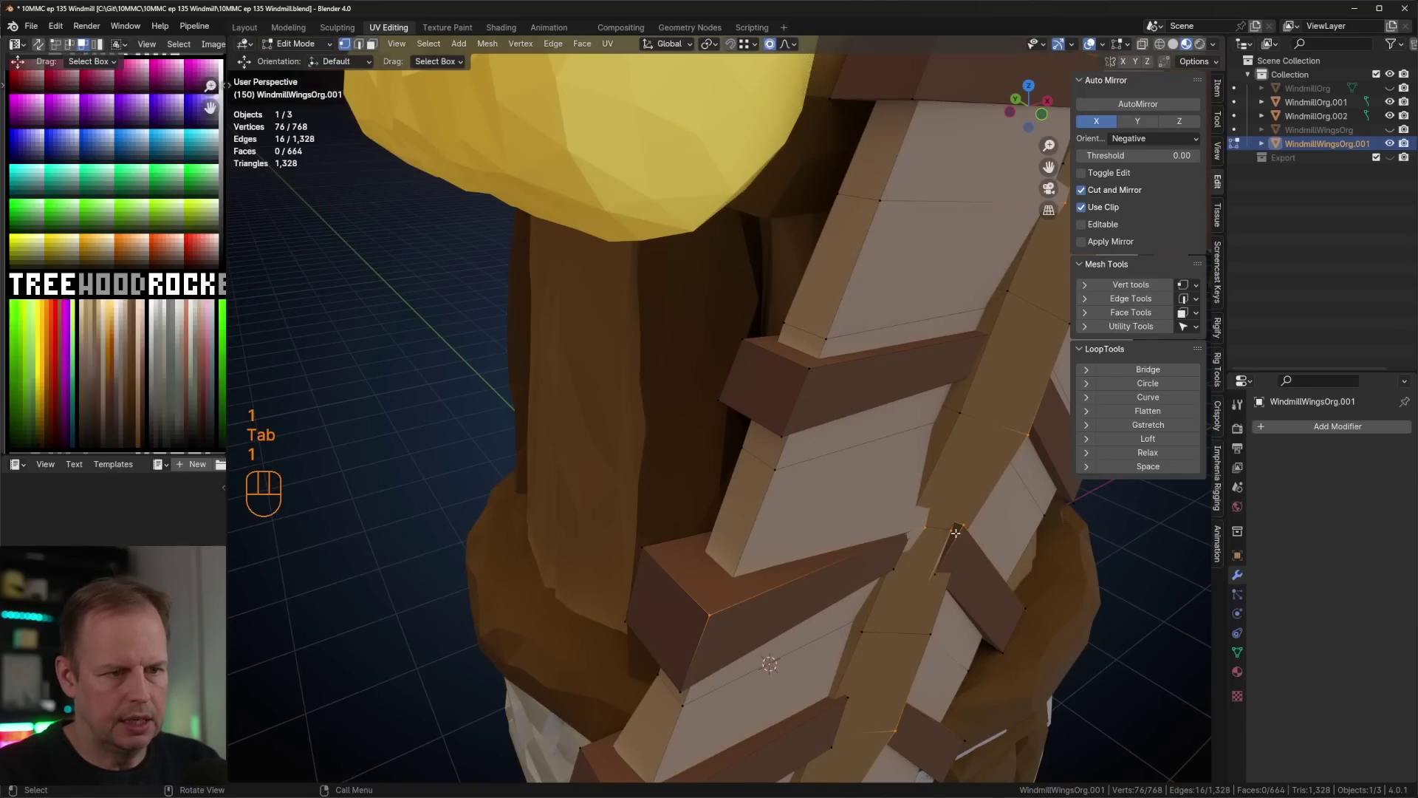
key("g")
left_click(922, 547)
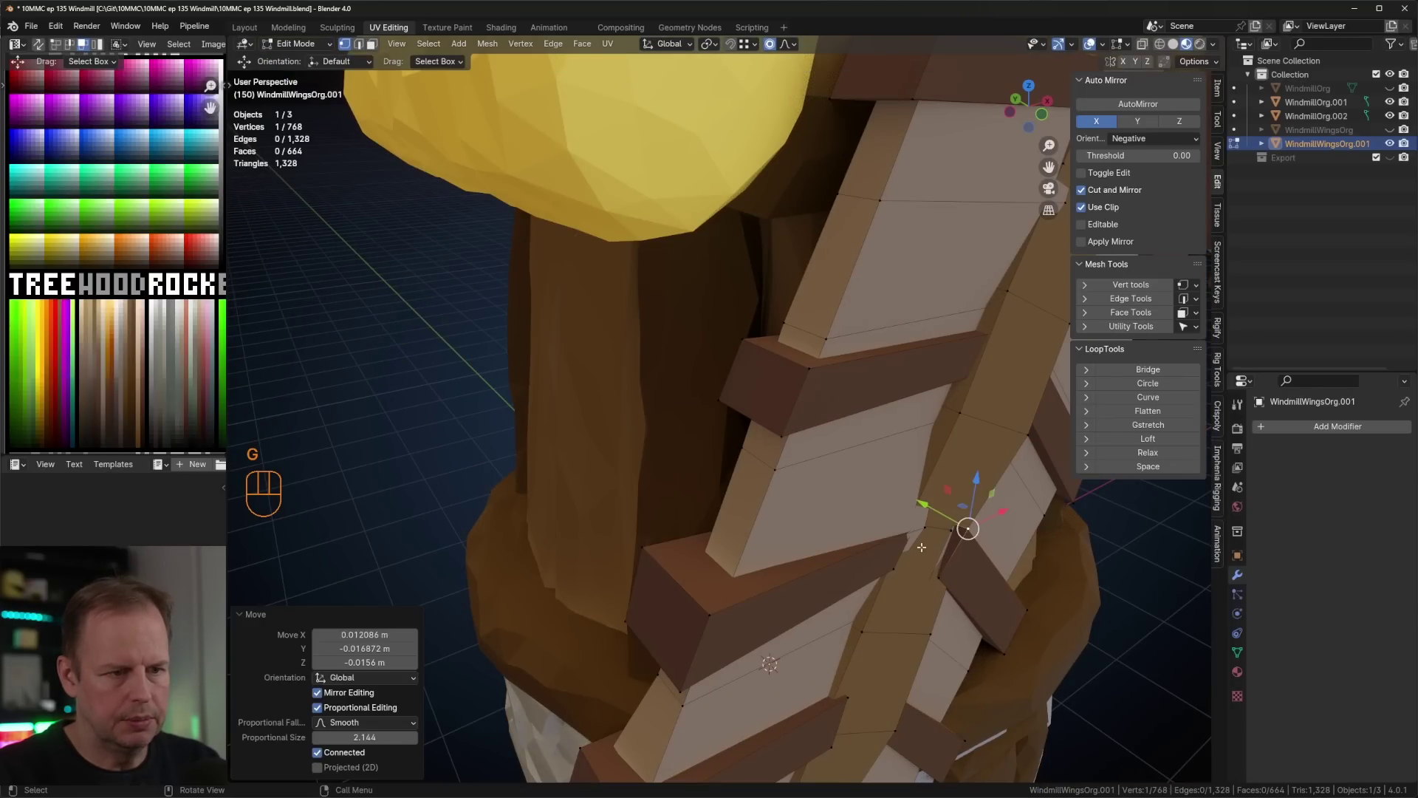
key("g")
left_click(952, 532)
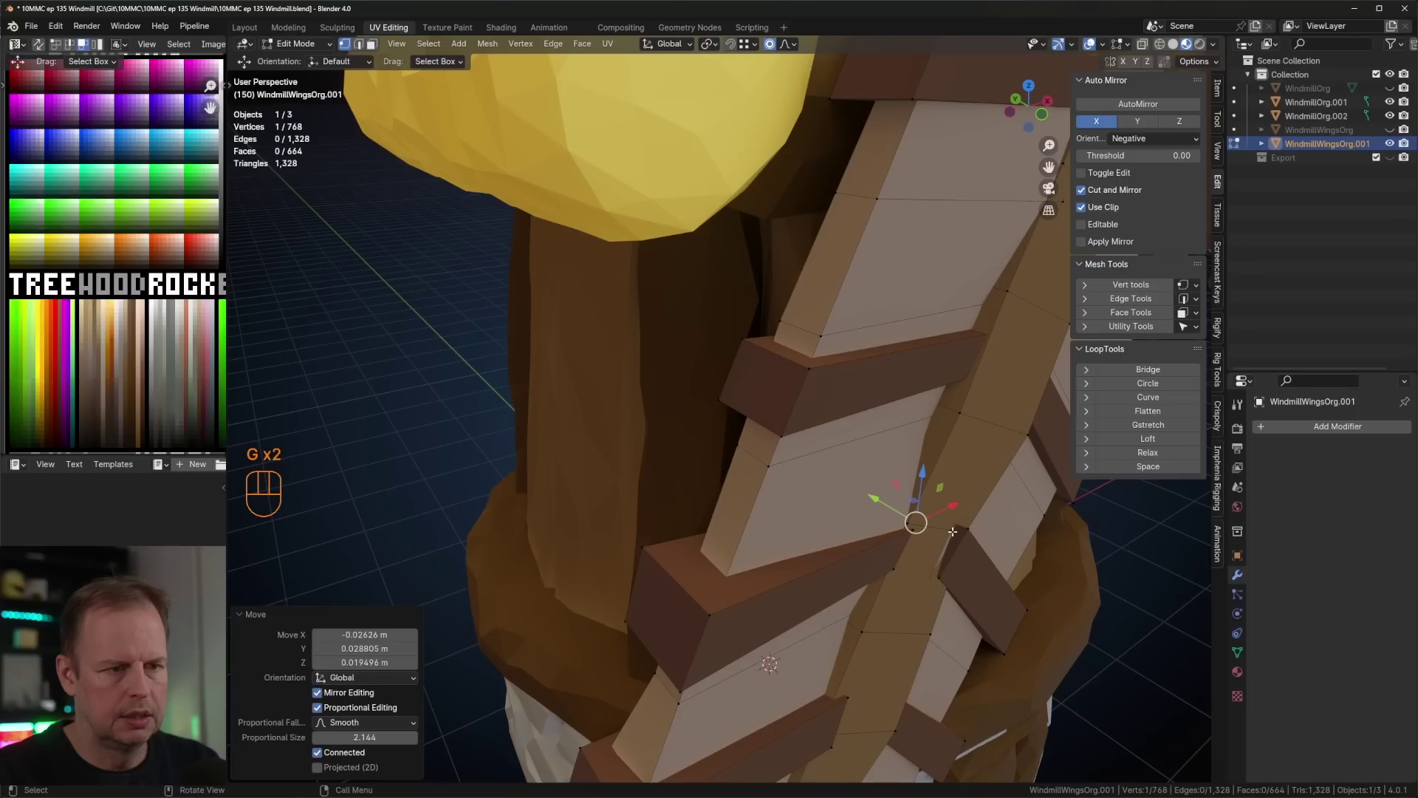
scroll(936, 576, "down", 5)
key("g")
left_click(953, 573)
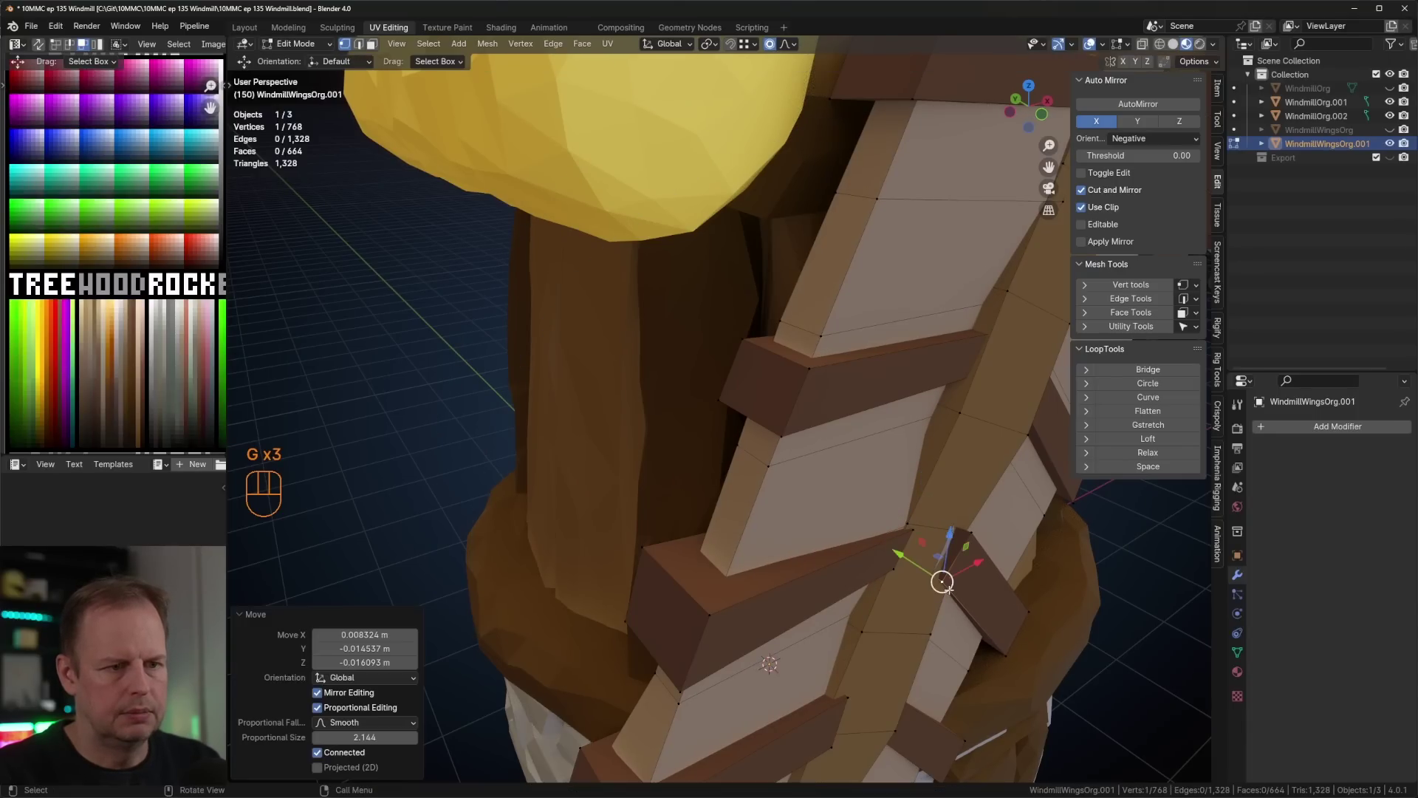
- Without proportional editing, reposition vertices at the tip of a lower sail's spar, seen from behind
scroll(961, 547, "down", 3)
middle_click_drag(961, 548, 617, 406)
key("g")
left_click(807, 429)
left_click(737, 422)
key("g")
right_click(762, 421)
scroll(819, 417, "up", 2)
key("g")
left_click(807, 413)
- Lower a vertex midway along the back of the same sail's spar by about 0.12 m
scroll(802, 410, "down", 4)
scroll(557, 311, "up", 4)
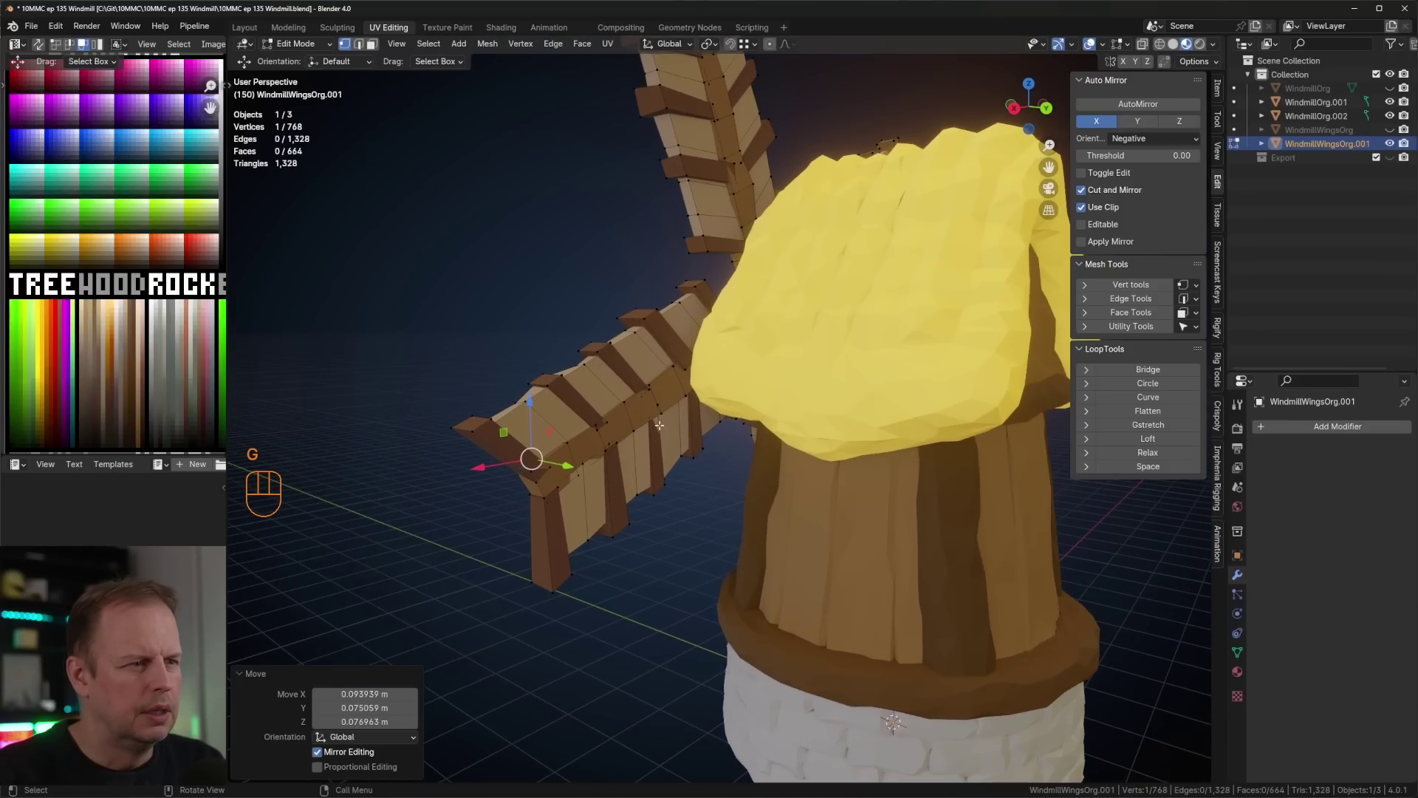
left_click(660, 426)
key("g")
left_click(670, 428)
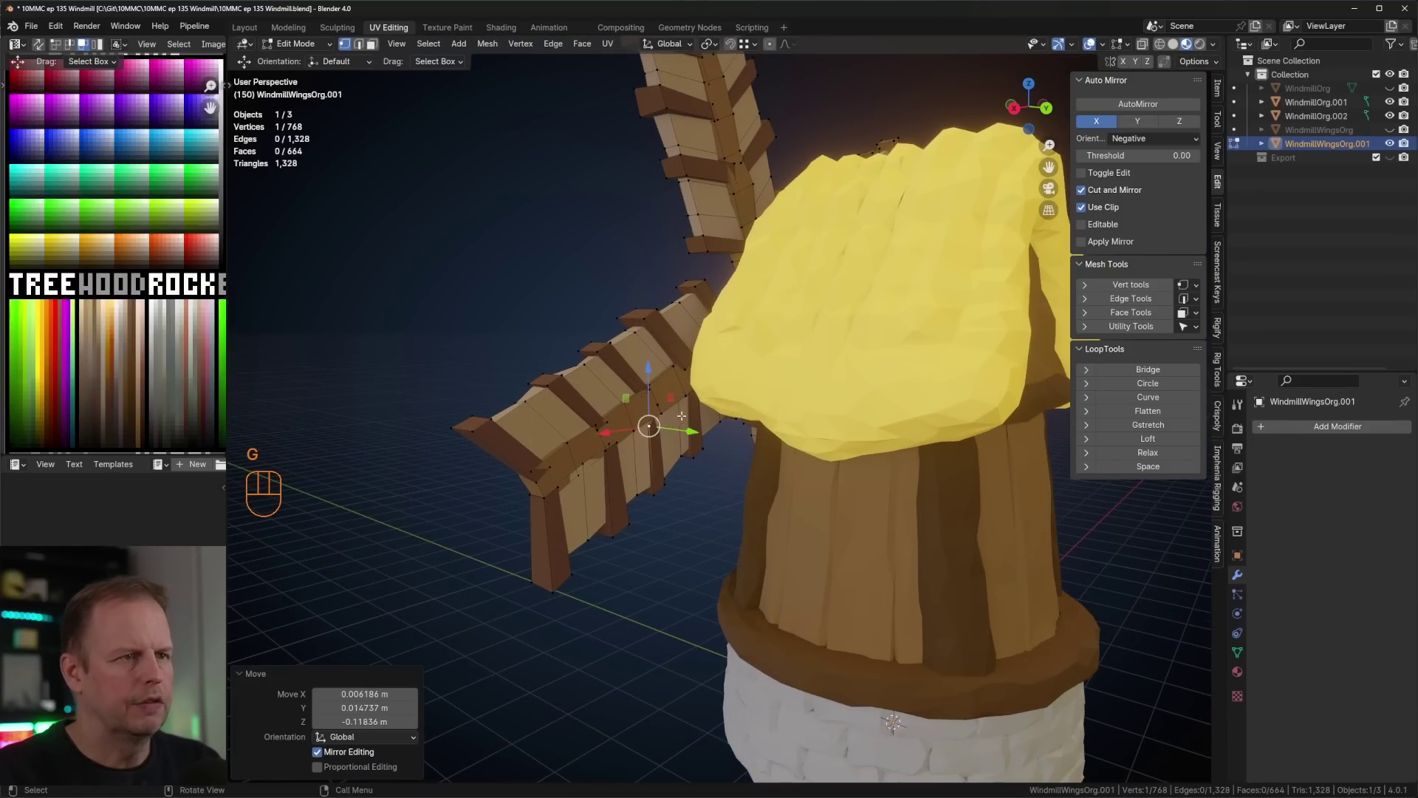
- Nudge a vertex near the inner end of the upper sail's spar to even out its back side
scroll(670, 427, "down", 4)
middle_click_drag(670, 428, 673, 536, "shift")
scroll(674, 536, "up", 4)
left_click(734, 361)
key("g")
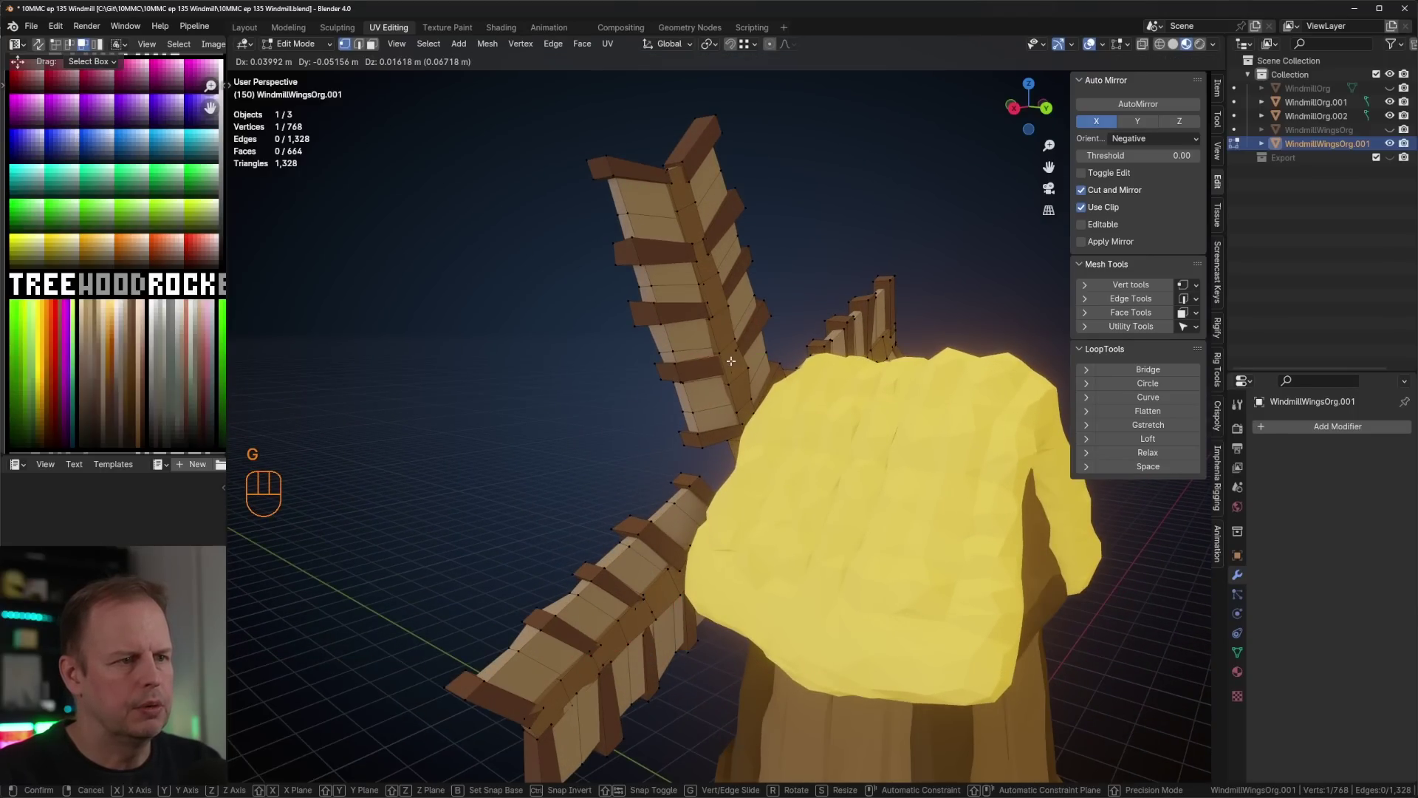
left_click(735, 359)
key("g")
left_click(736, 355)
key("g")
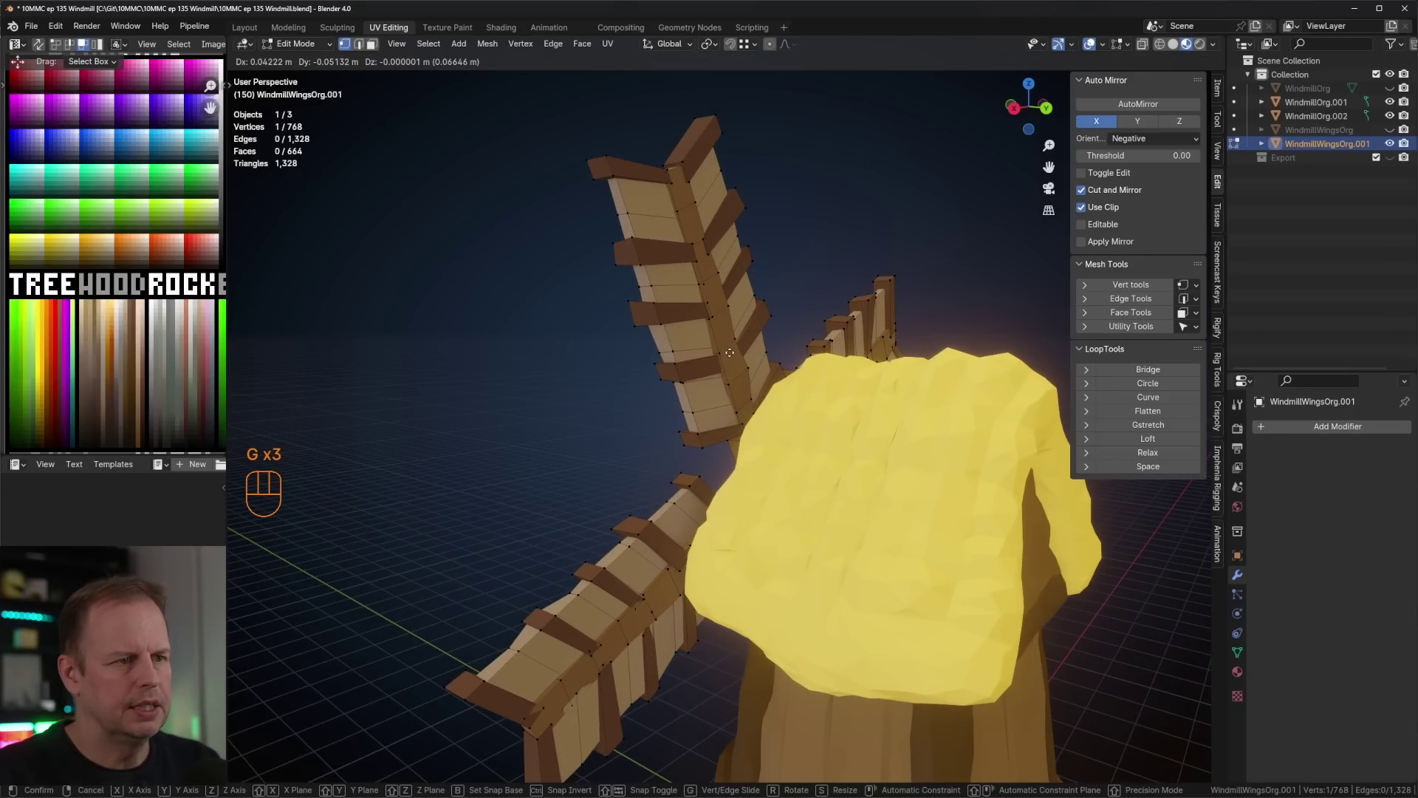
left_click(722, 353)
- Shift an edge on the back of the upper sail's spar about 0.04 m along Y
middle_click_drag(722, 353, 661, 374)
middle_click_drag(756, 217, 620, 336, "shift")
scroll(678, 409, "up", 2)
key("2")
left_click(593, 337)
key("g")
left_click(787, 388)
scroll(787, 387, "down", 1)
- Reposition two vertices partway along the spar of the neighbouring sail, behind the roof
middle_click_drag(801, 405, 607, 224, "shift")
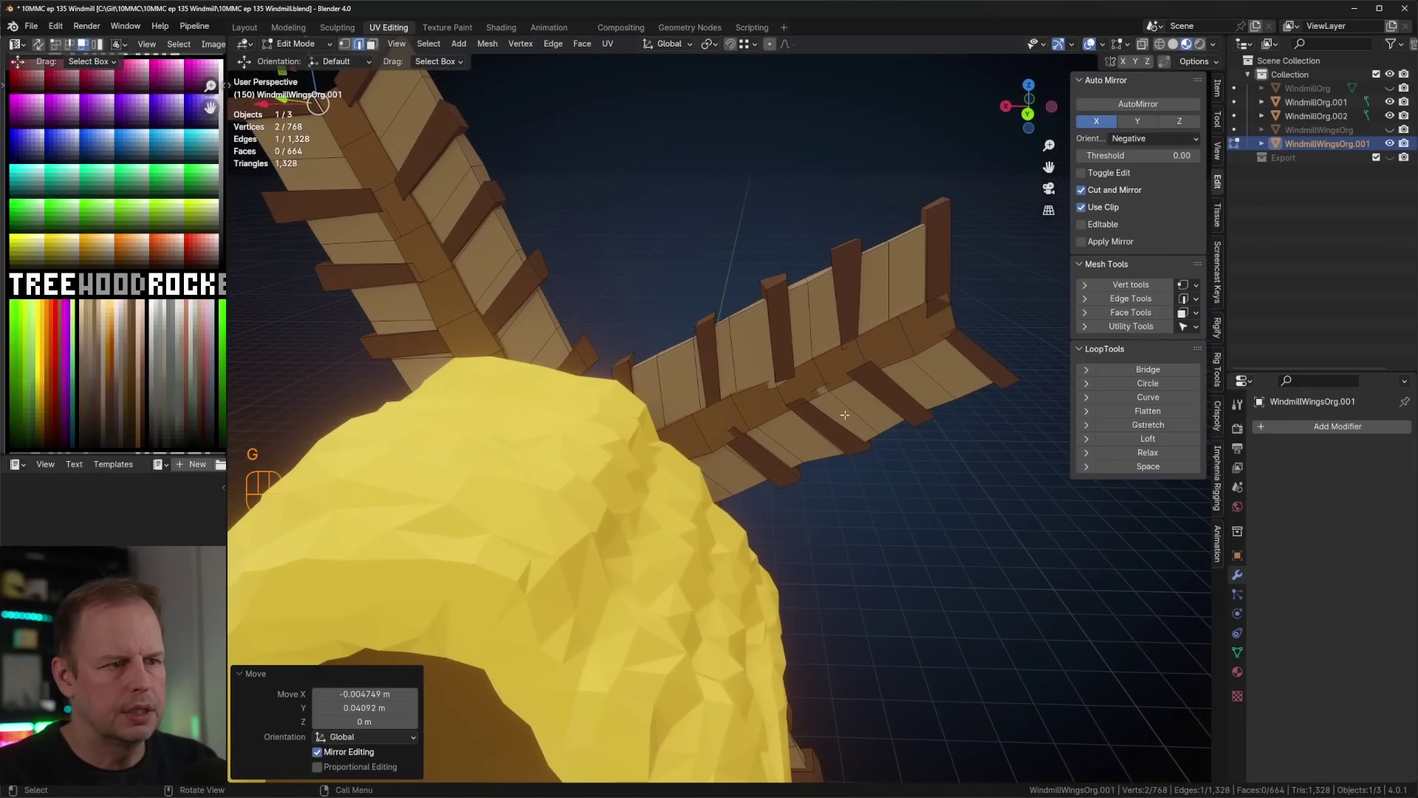
key("1")
left_click(779, 390)
middle_click_drag(779, 390, 889, 424)
key("g")
left_click(842, 399)
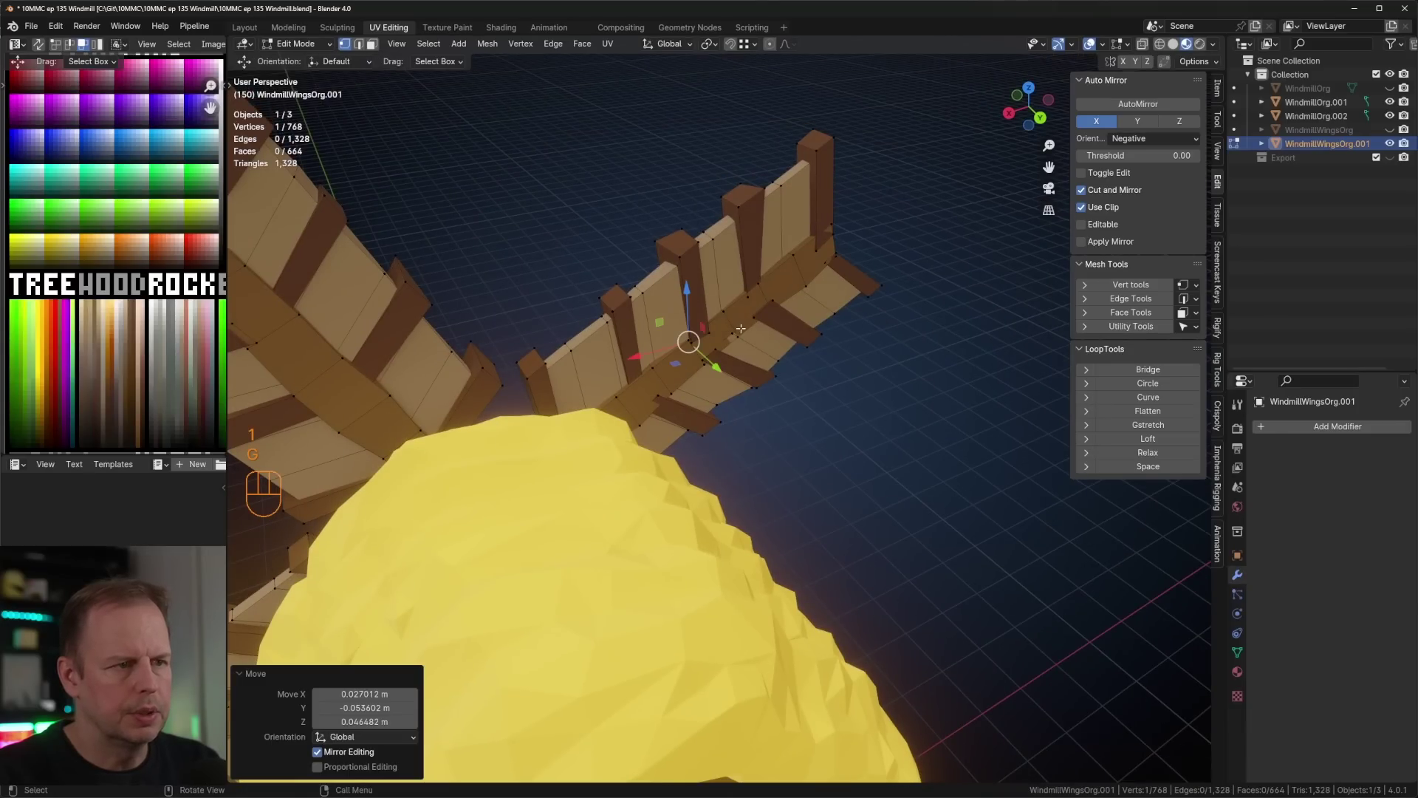
left_click(732, 332)
key("g")
left_click(742, 336)
- Move vertices near the outer end of that same sail's spar to reshape its underside
middle_click_drag(741, 336, 890, 448)
key("g")
left_click(909, 515)
key("g")
left_click(920, 452)
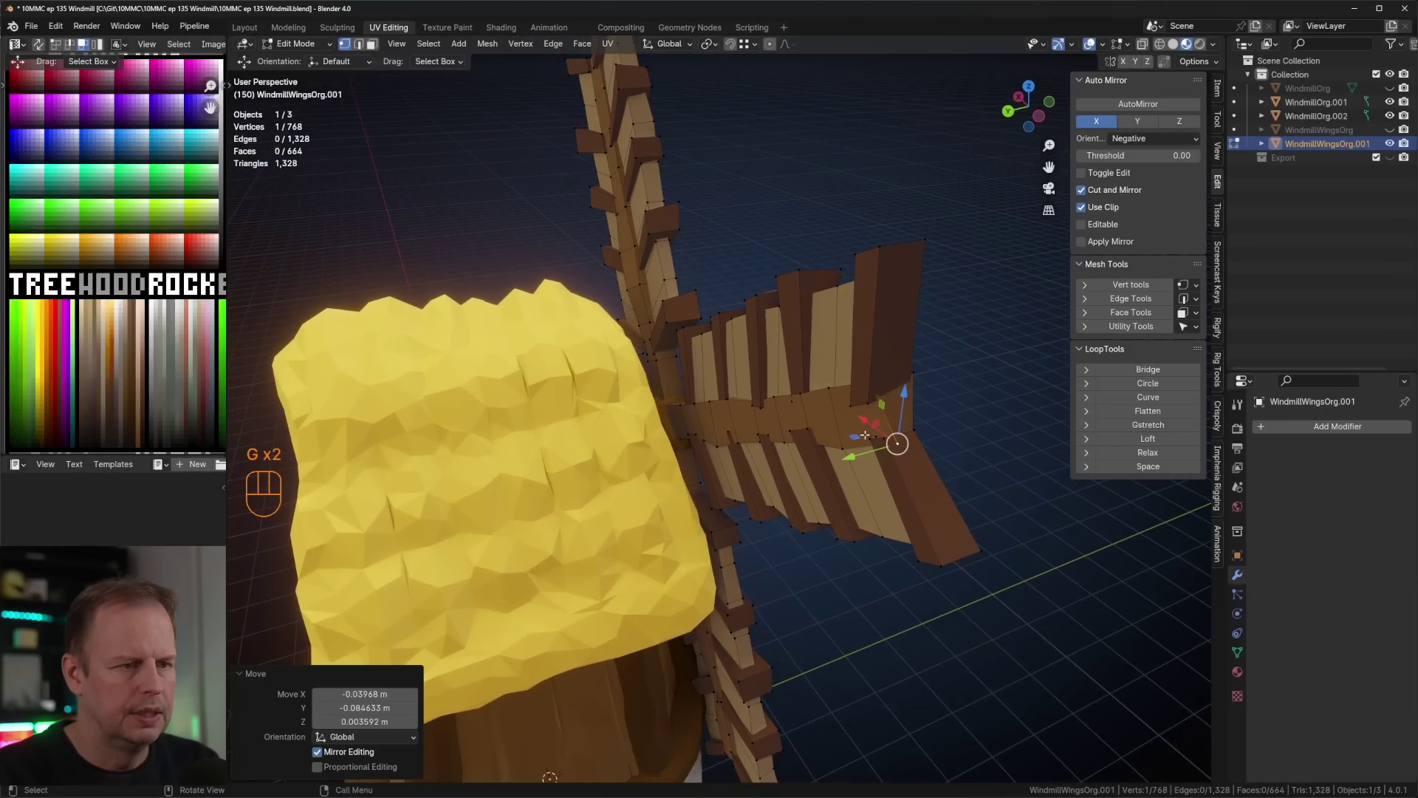
left_click(863, 436)
key("g")
left_click(848, 446)
scroll(849, 452, "down", 4)
middle_click_drag(853, 457, 867, 481)
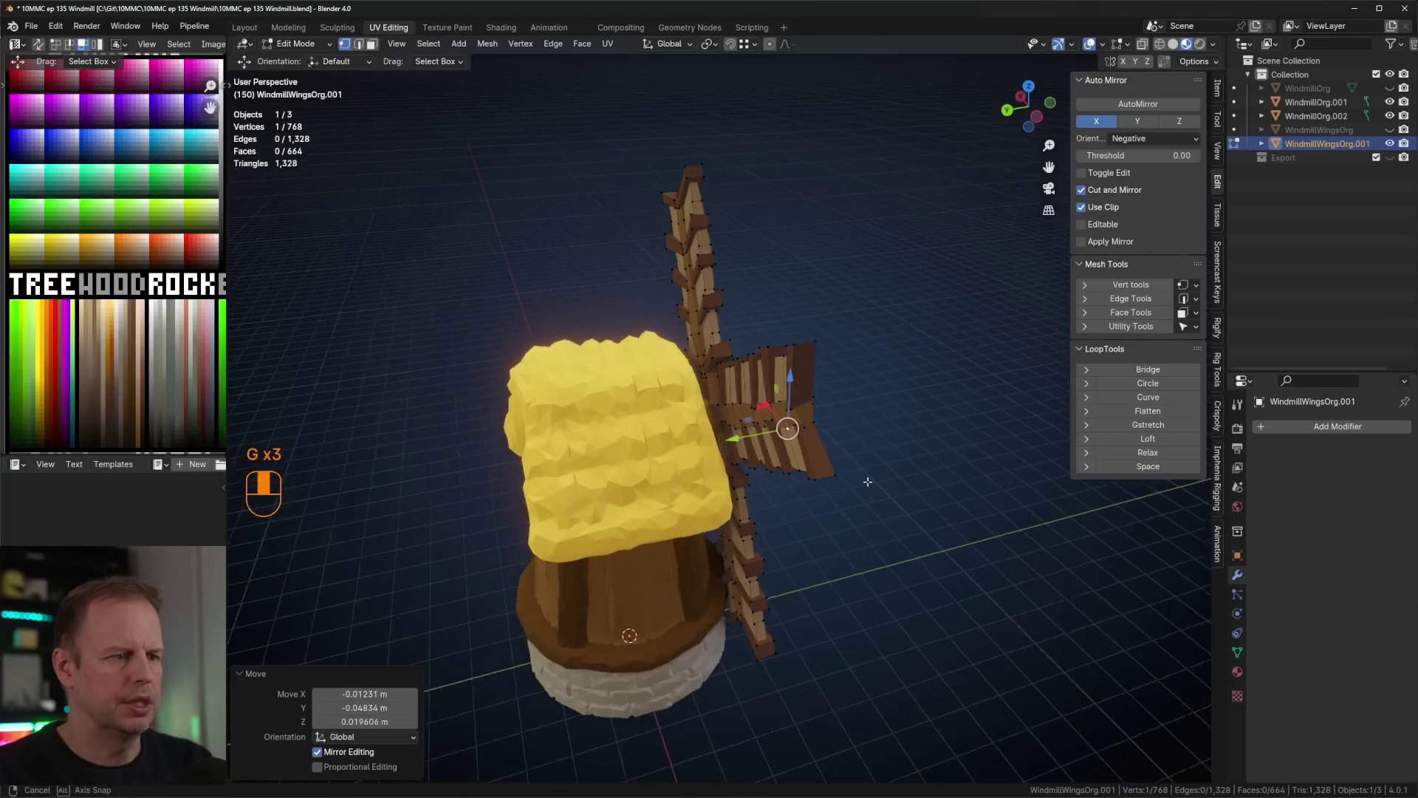
- Turn on proportional editing for the thatched roof and reshape its upper slope by moving a vertex
key("Tab")
left_click(668, 458)
scroll(669, 458, "up", 4)
middle_click_drag(670, 458, 672, 412)
key("Tab")
middle_click_drag(622, 332, 641, 328)
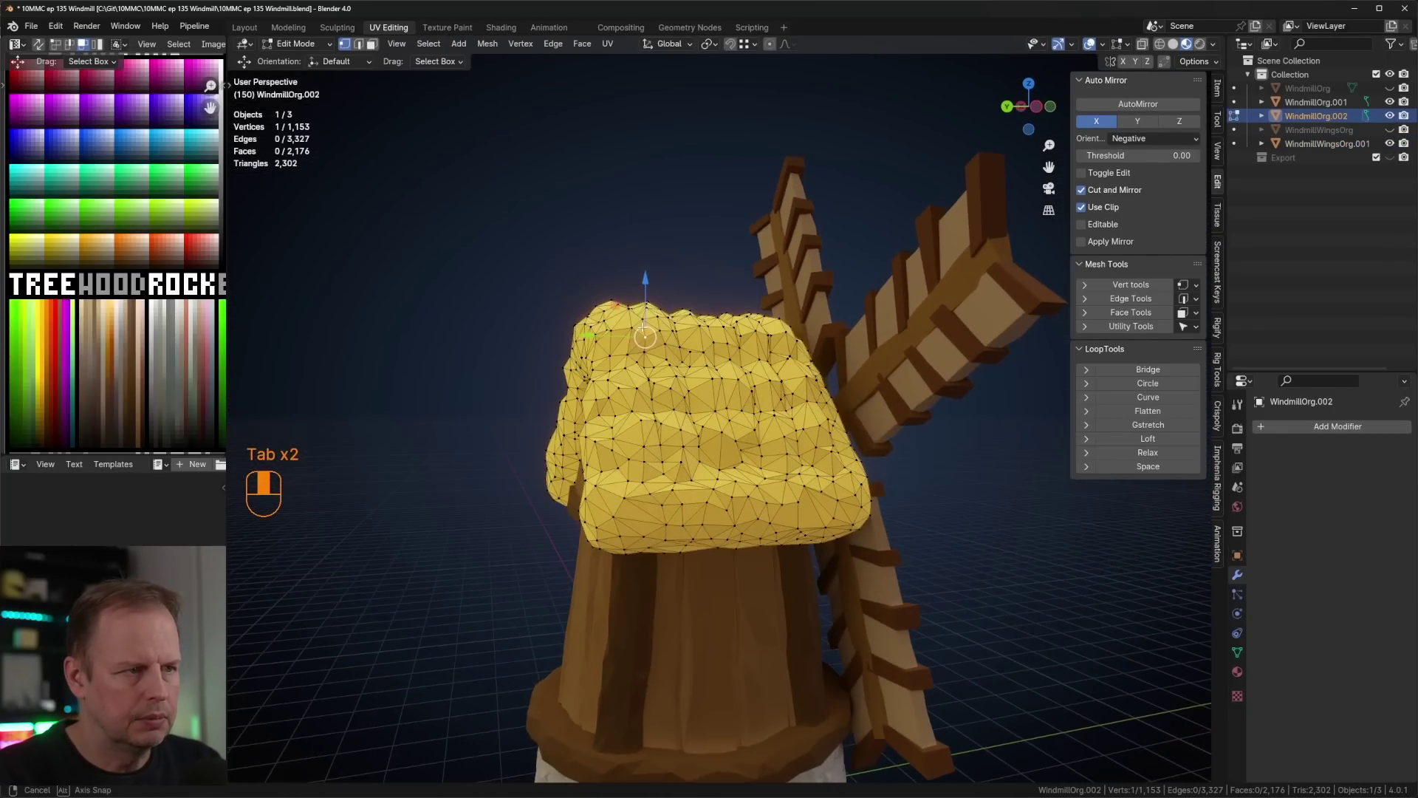
key("o")
middle_click_drag(731, 362, 812, 383)
key("g")
left_click(697, 360)
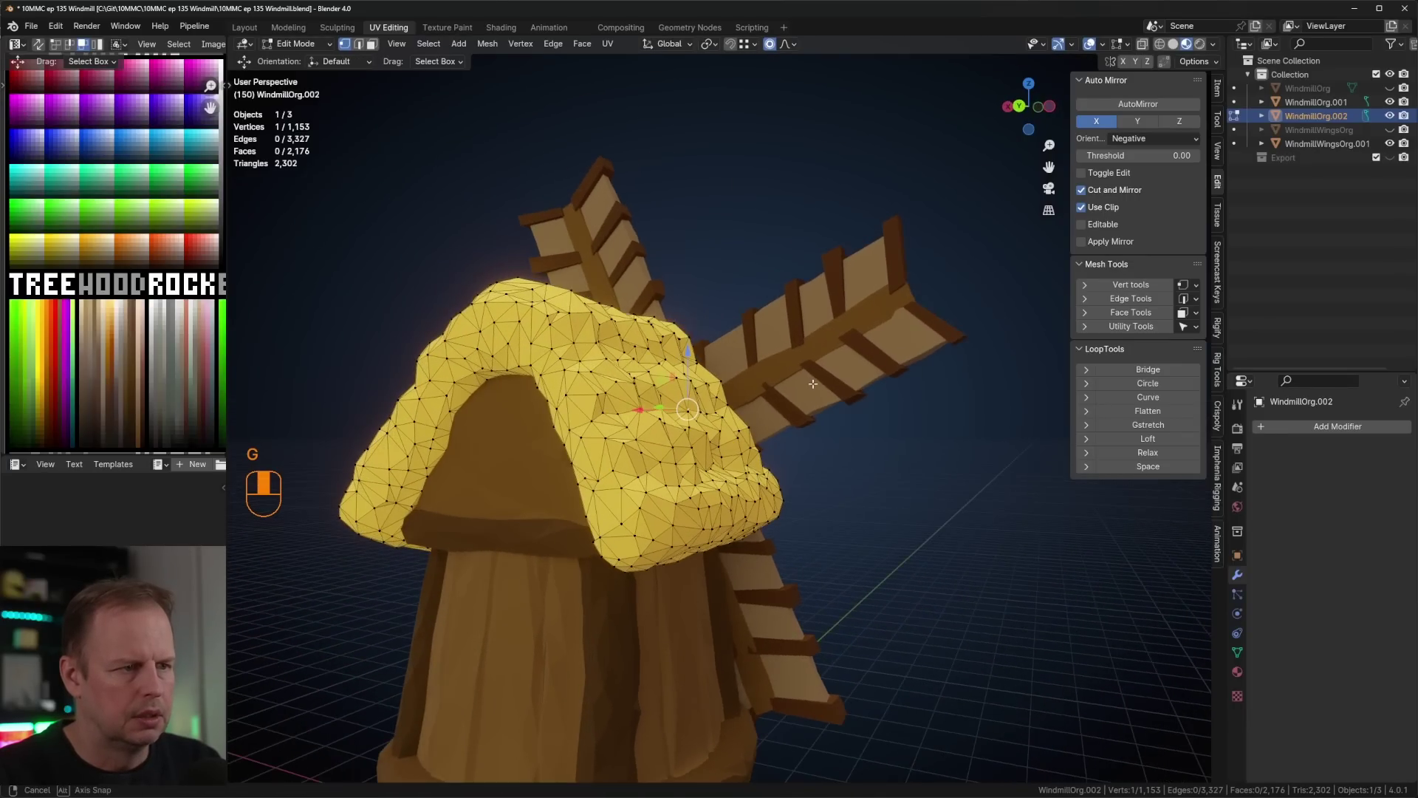
key("g")
left_click(794, 388)
- Pull the roof's lower eave down about 0.29 m and adjust the thatch edge above the gable wall
left_click(731, 515)
key("g")
left_click(732, 539)
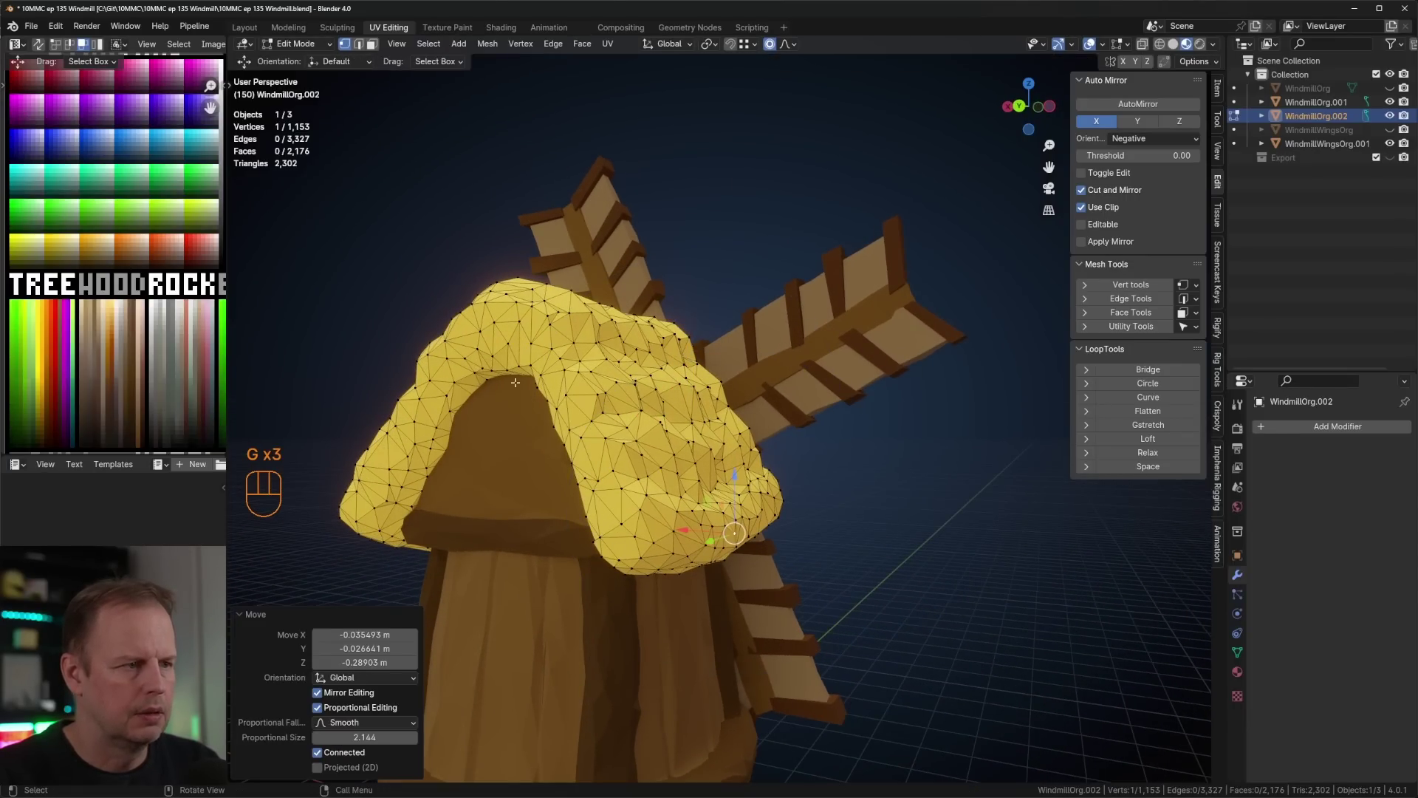
key("g")
left_click(517, 384)
- Recolour the rear gable wall by moving its UVs slightly down the wood palette column
key("Tab")
left_click(516, 435)
key("3")
key("Tab")
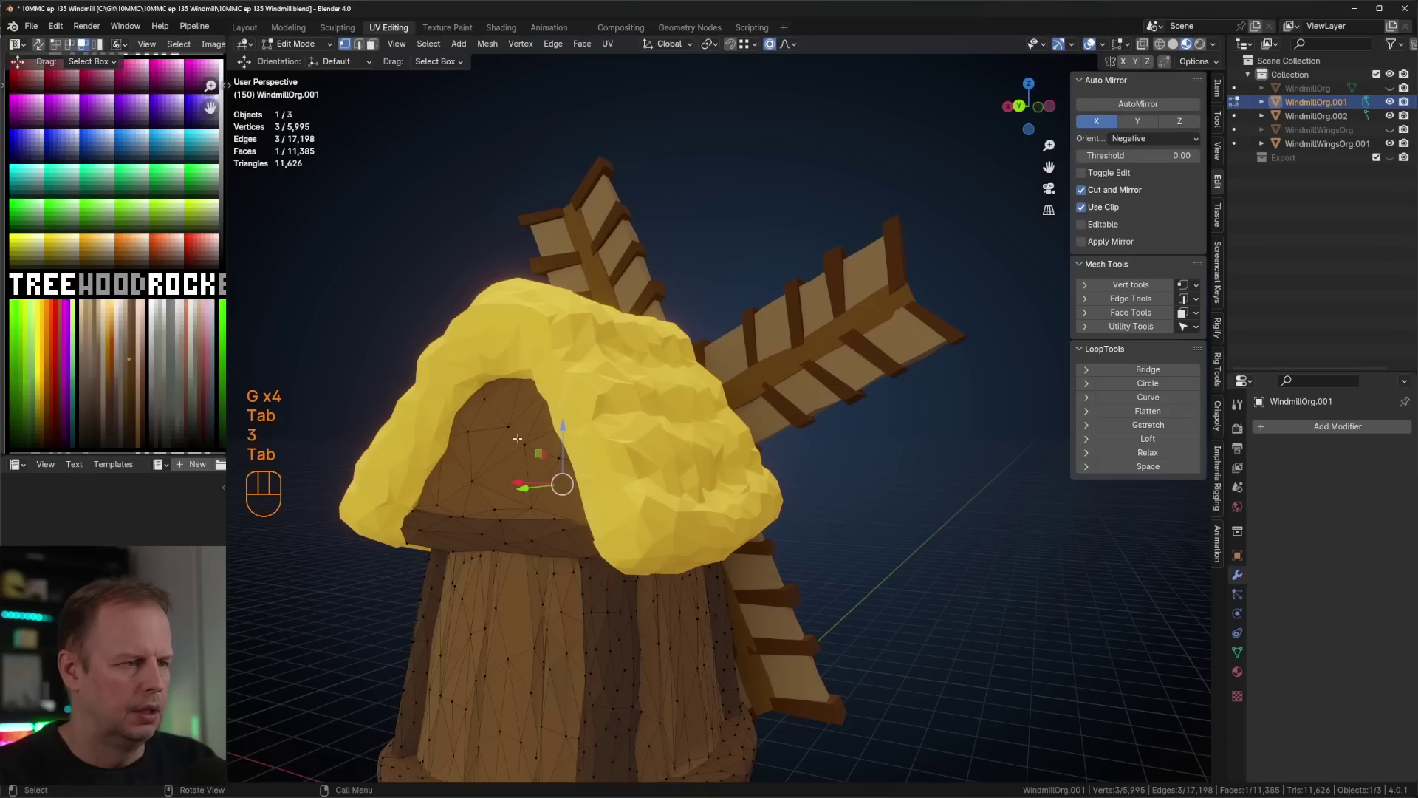
key("3")
key("l")
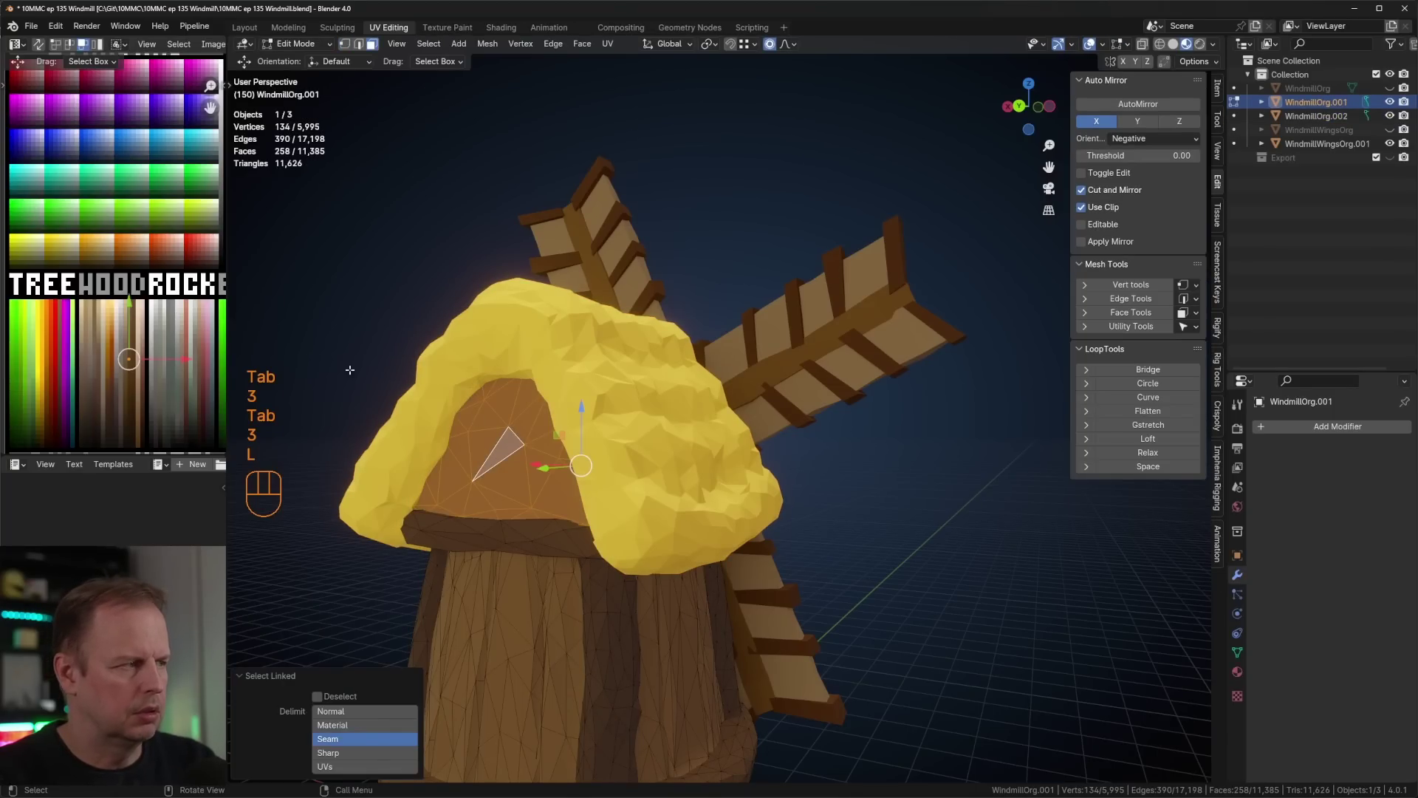
key("a")
key("g")
left_click(97, 363)
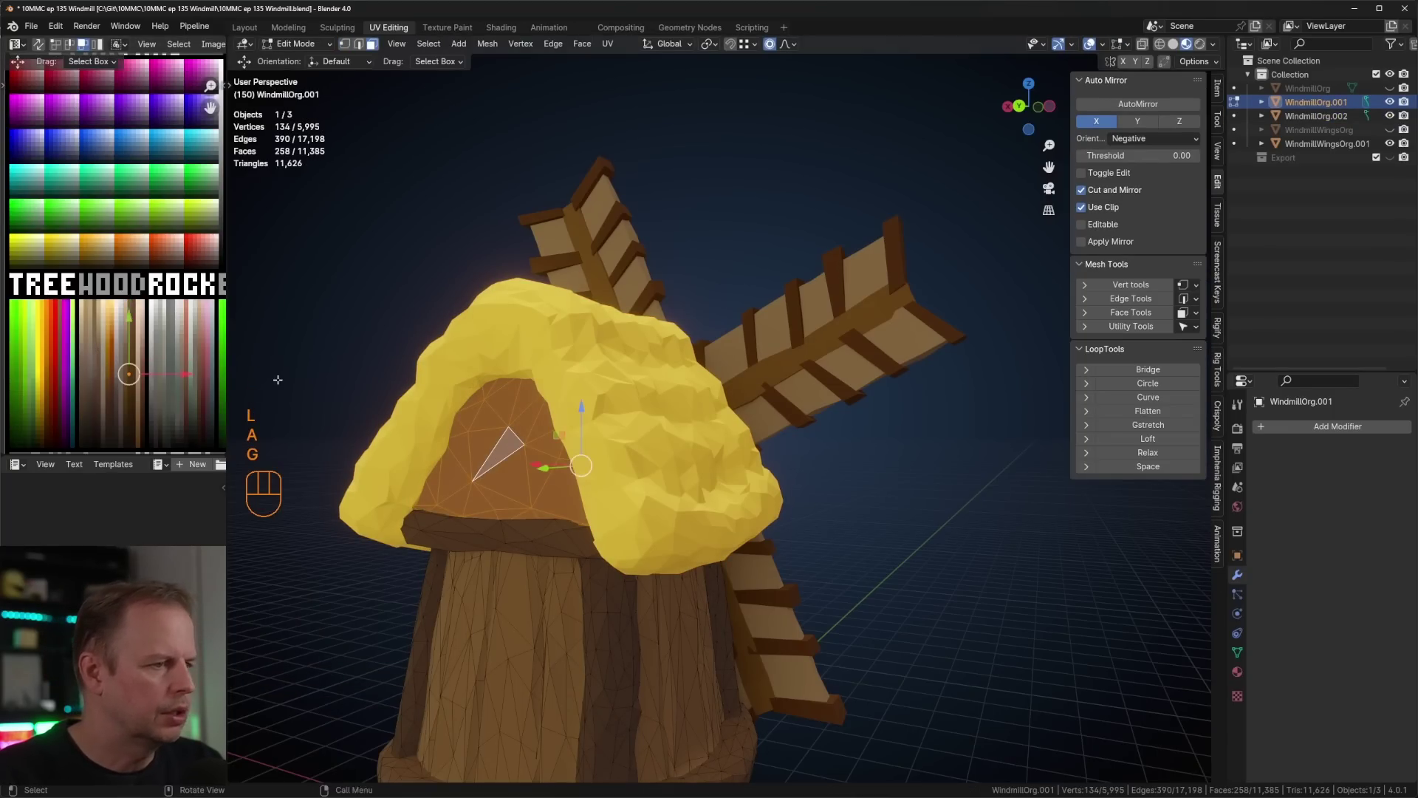
key("Tab")
scroll(709, 410, "down", 3)
middle_click_drag(709, 410, 714, 524)
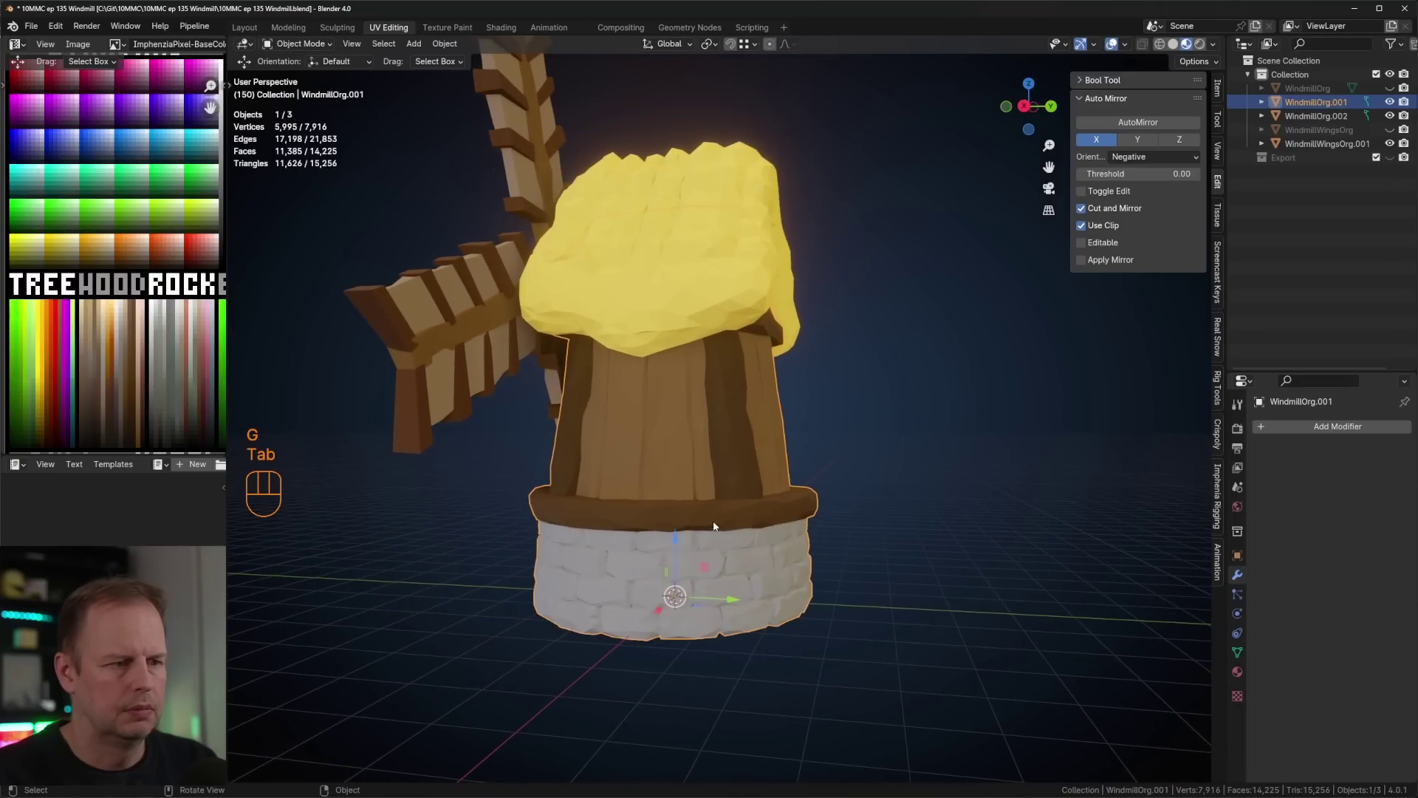
- Duplicate one of the tower's dark vertical beams, move the copy up onto the rear gable and shrink it, finishing with a 0.486 scale
key("Tab")
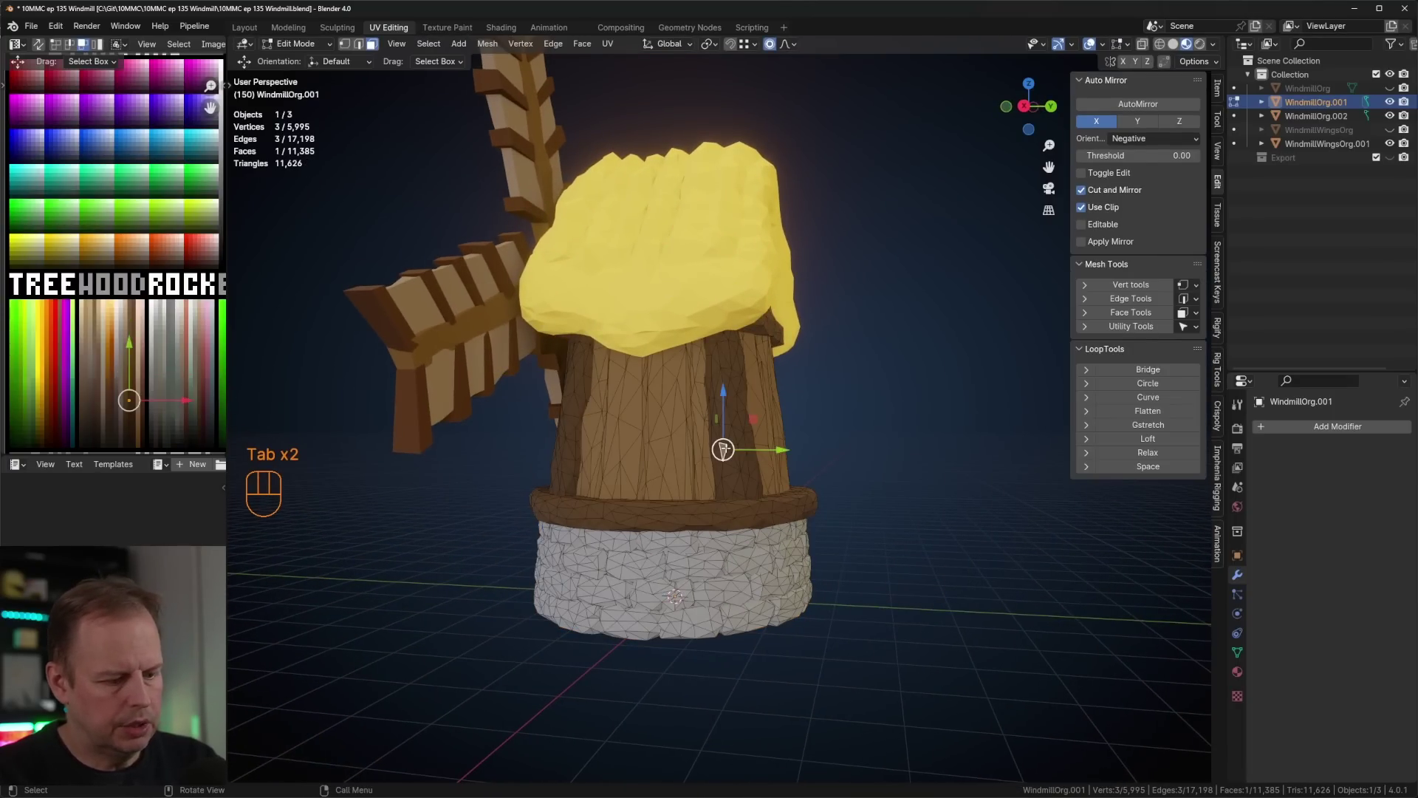
key("l")
mouse_move(723, 449)
middle_mouse_down()
mouse_move(691, 428)
mouse_move(735, 424)
middle_mouse_up()
key("shift+d")
key("s")
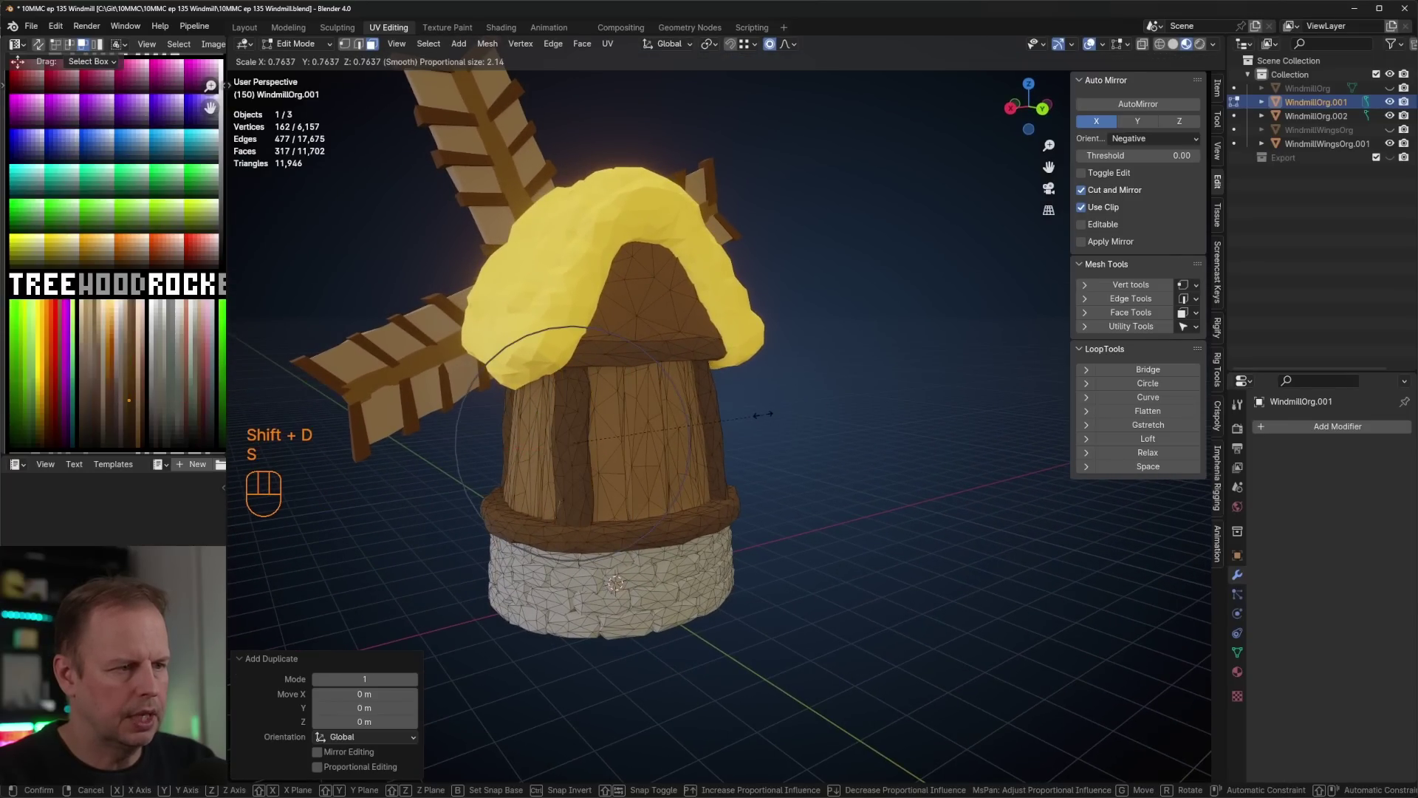
key("o")
left_click(784, 406)
key("g")
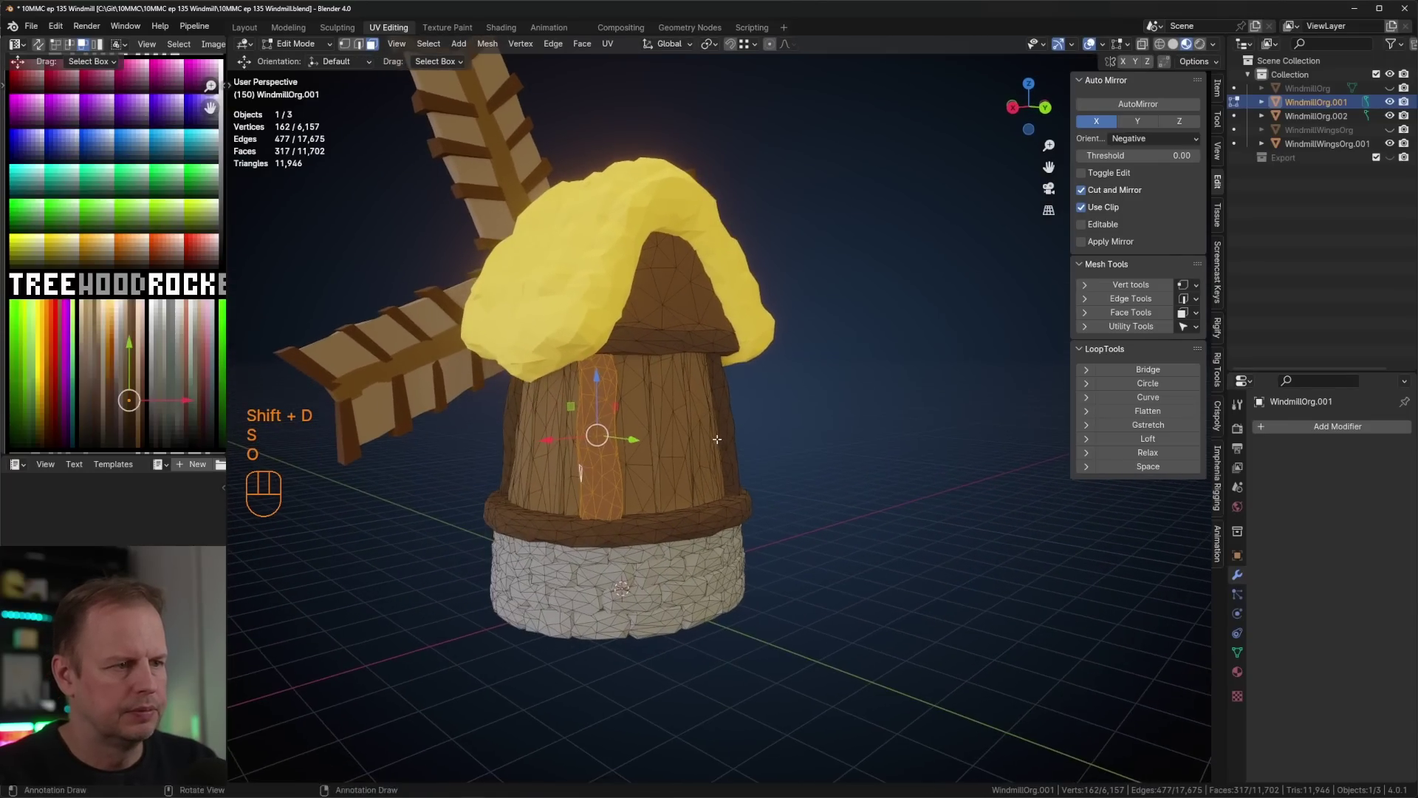
left_click(783, 313)
key("s")
left_click(724, 314)
middle_click_drag(724, 314, 763, 382)
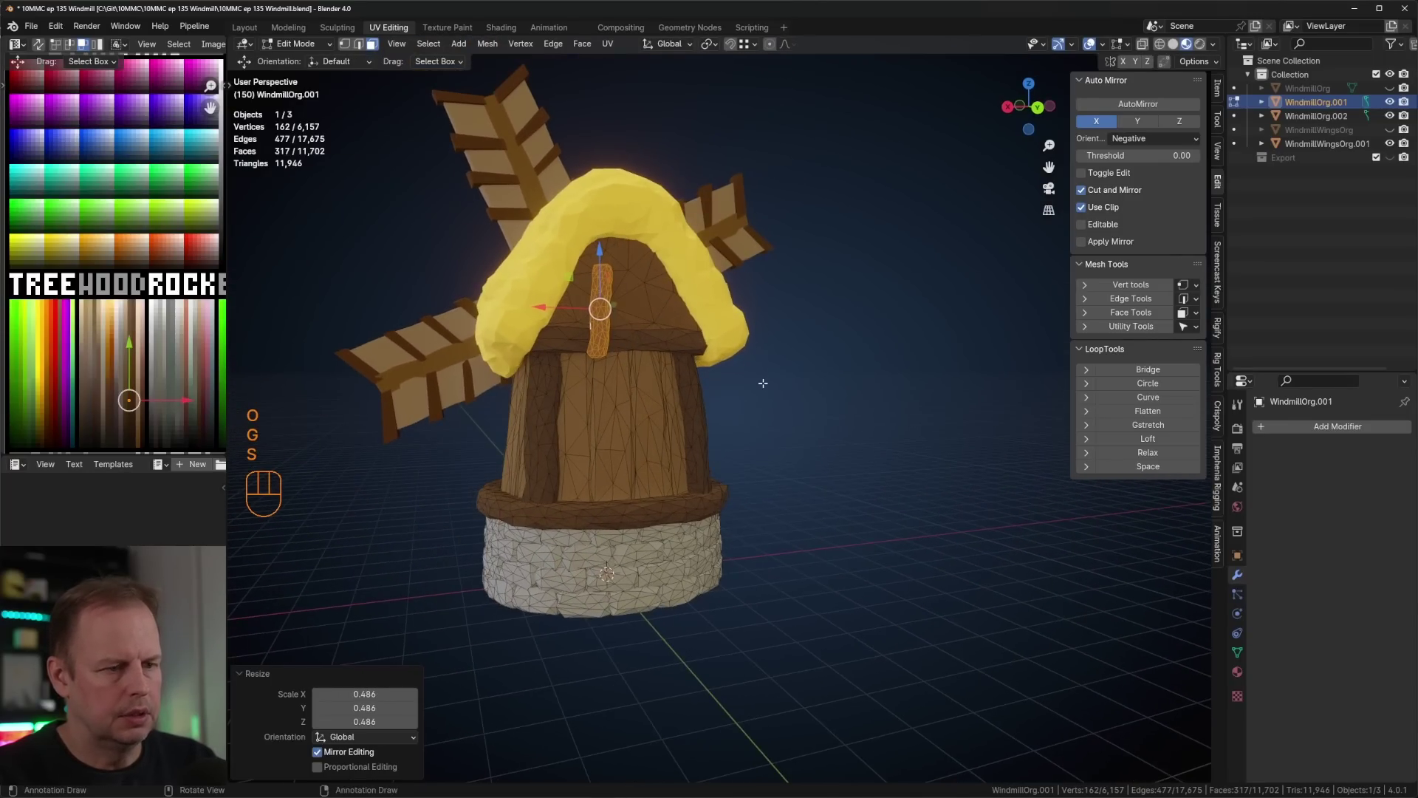
- From the back view, rotate the small beam upright, stretch it 1.255 along Z and move it about 0.50 m in X and 0.46 m in Z
key("KP_3")
key("KP_1")
key("ctrl+KP_1")
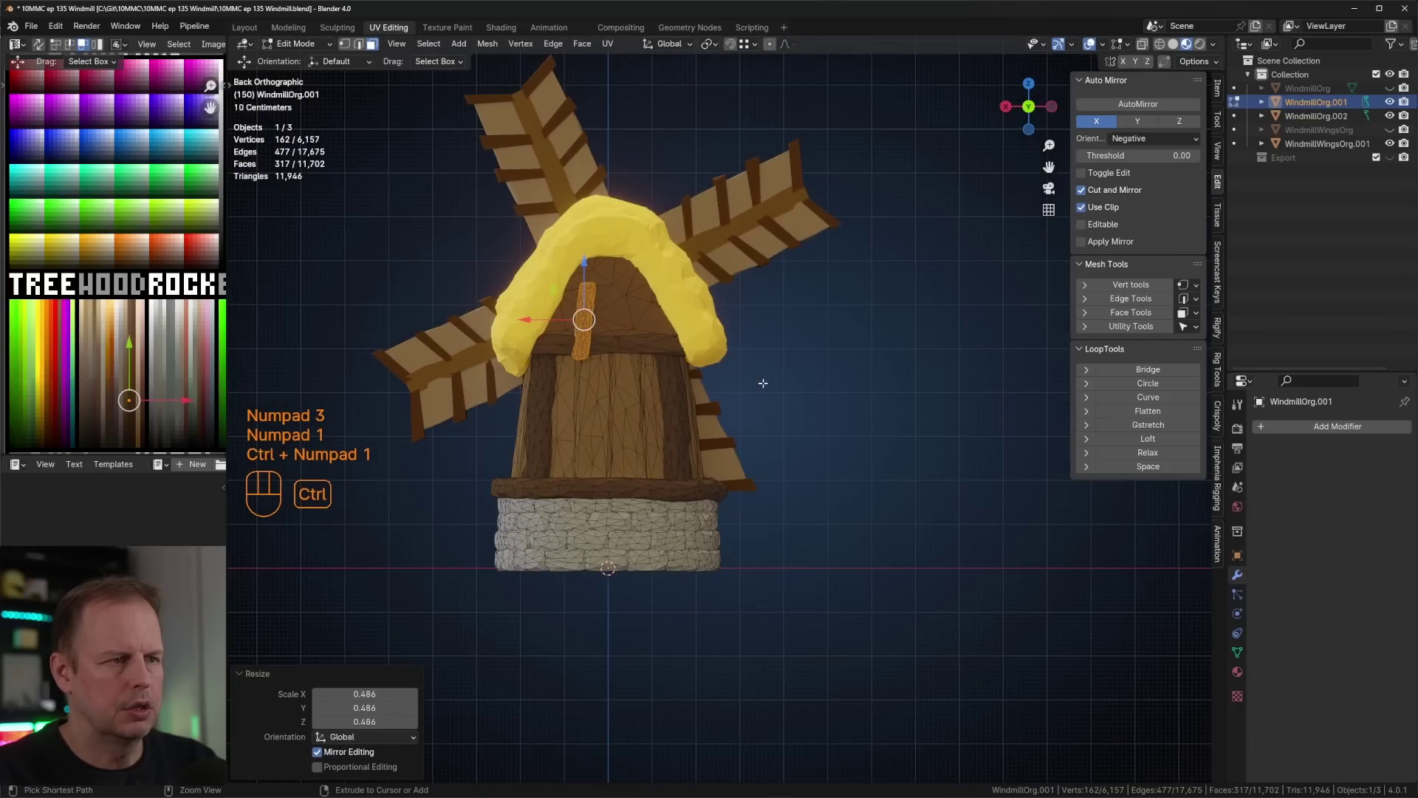
scroll(763, 382, "up", 3)
key("r")
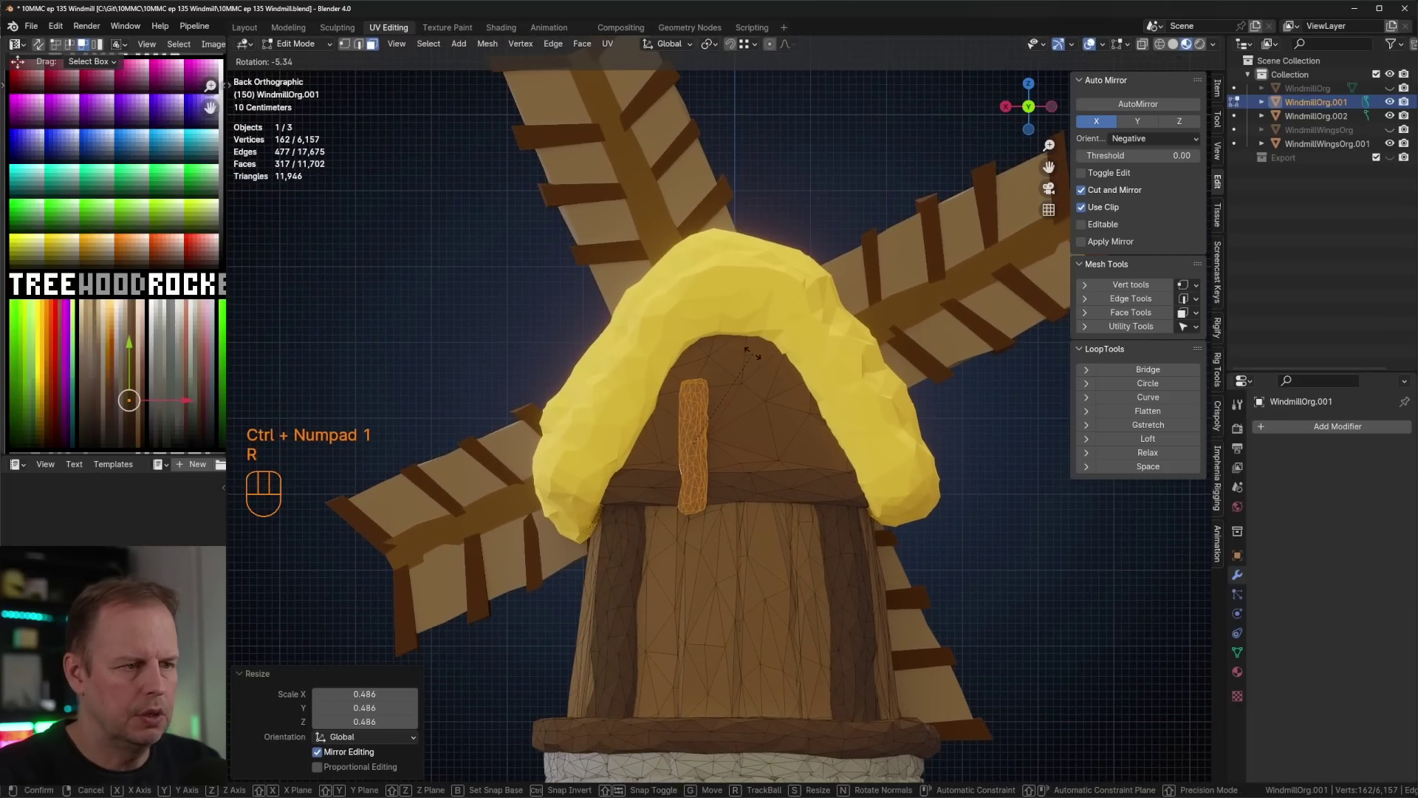
left_click(783, 385)
key("s")
key("z")
left_click(797, 383)
key("g")
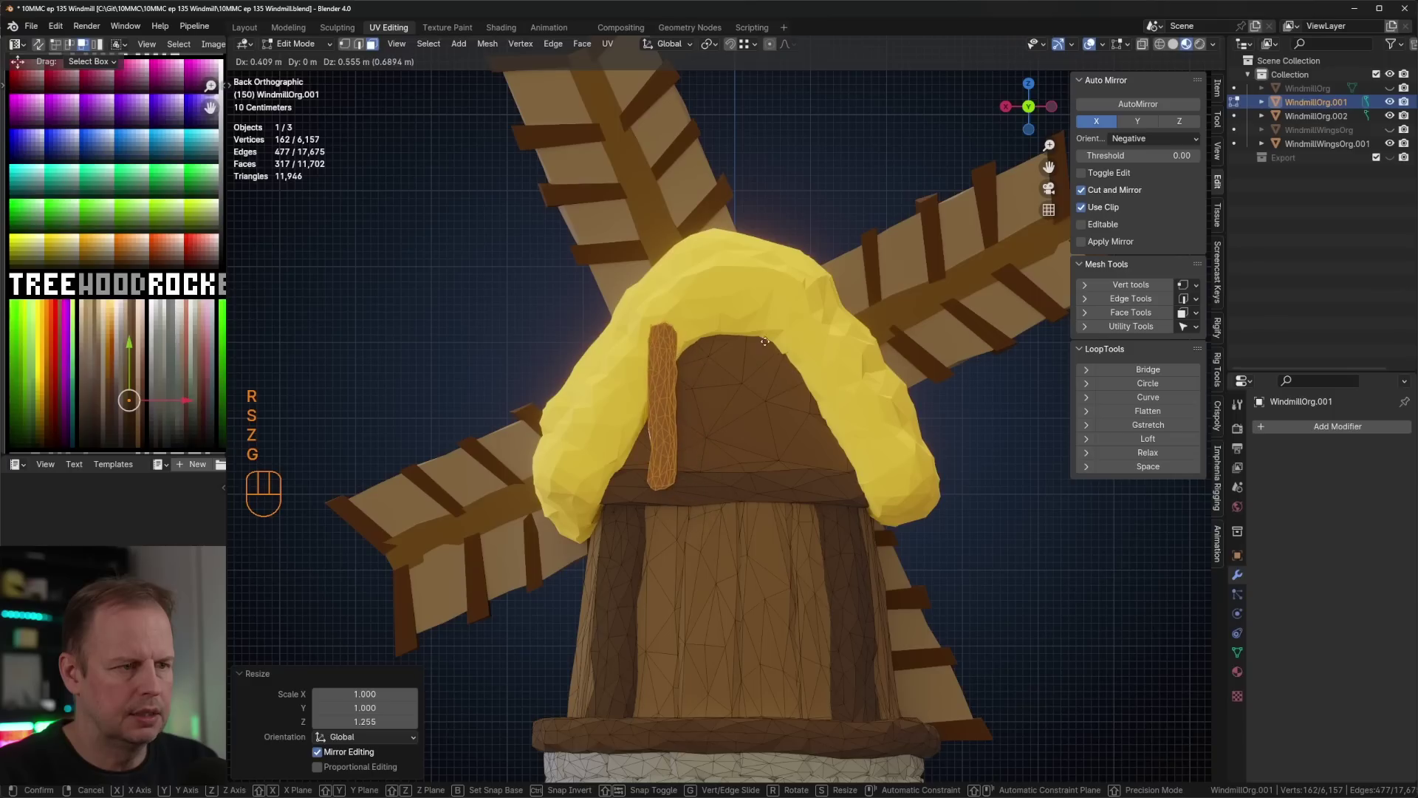
left_click(758, 348)
- Set the small beam's depth against the rear gable by moving it about -0.34 m and 0.11 m along Y
middle_click_drag(757, 348, 889, 441)
key("g")
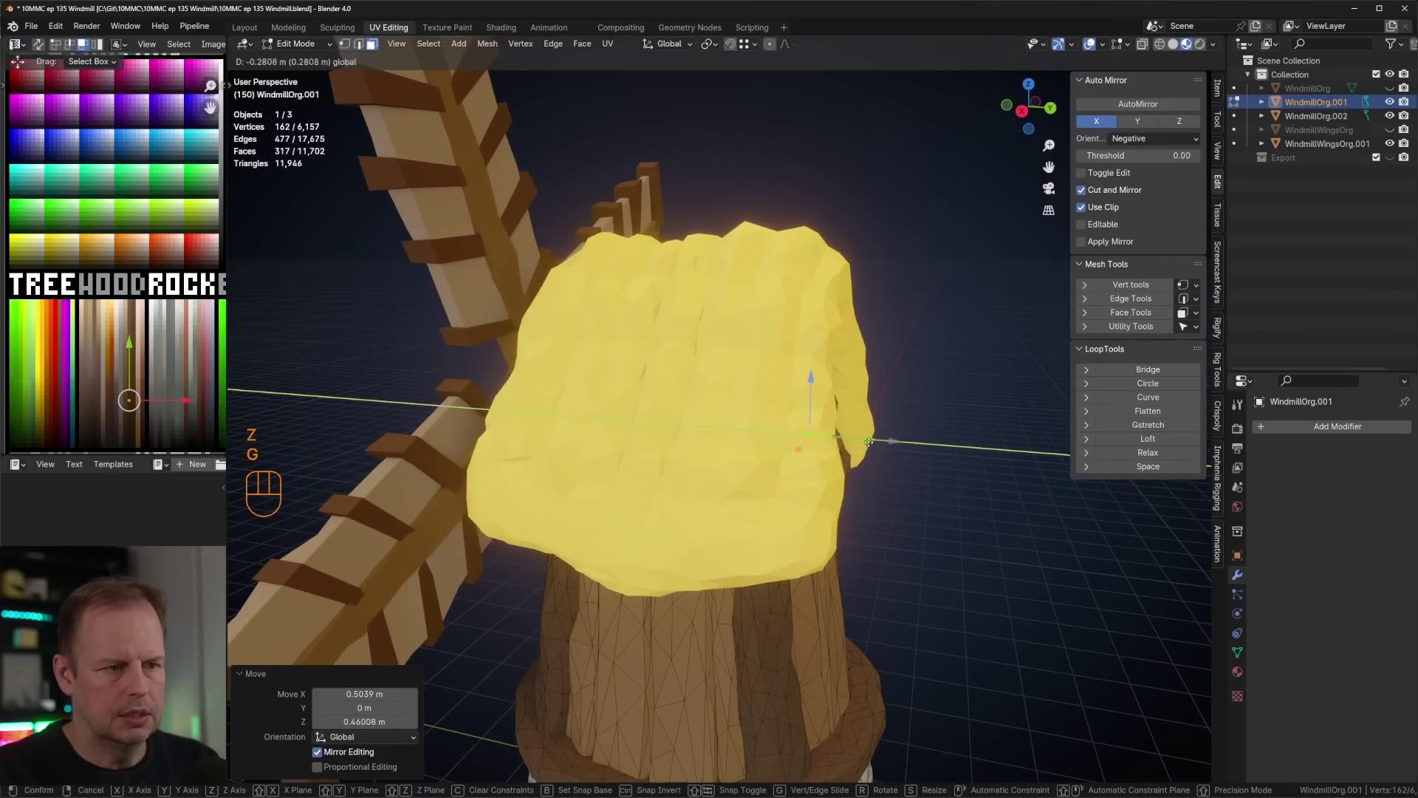
left_click(859, 447)
key("KP_3")
key("ctrl+KP_3")
key("ctrl+KP_1")
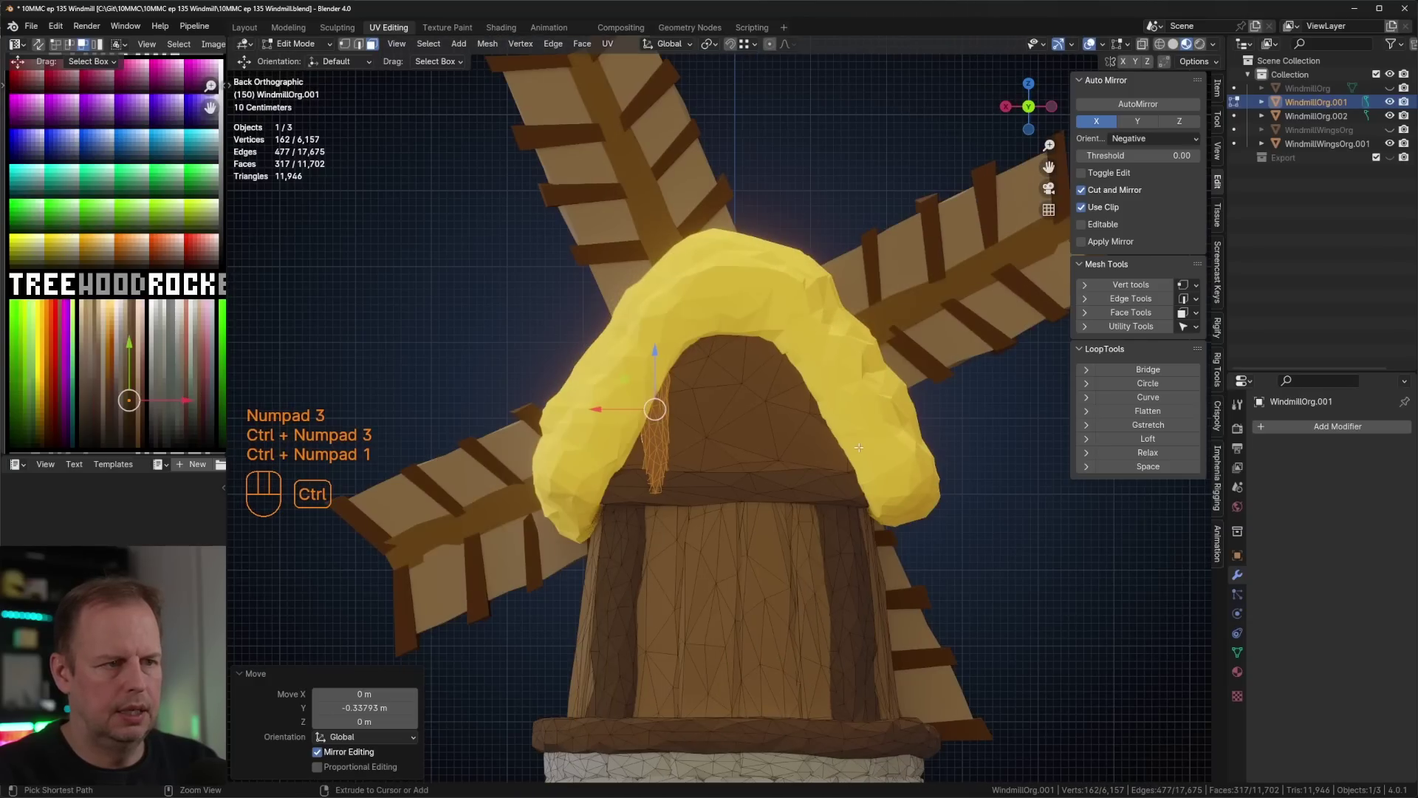
middle_click_drag(736, 441, 792, 486)
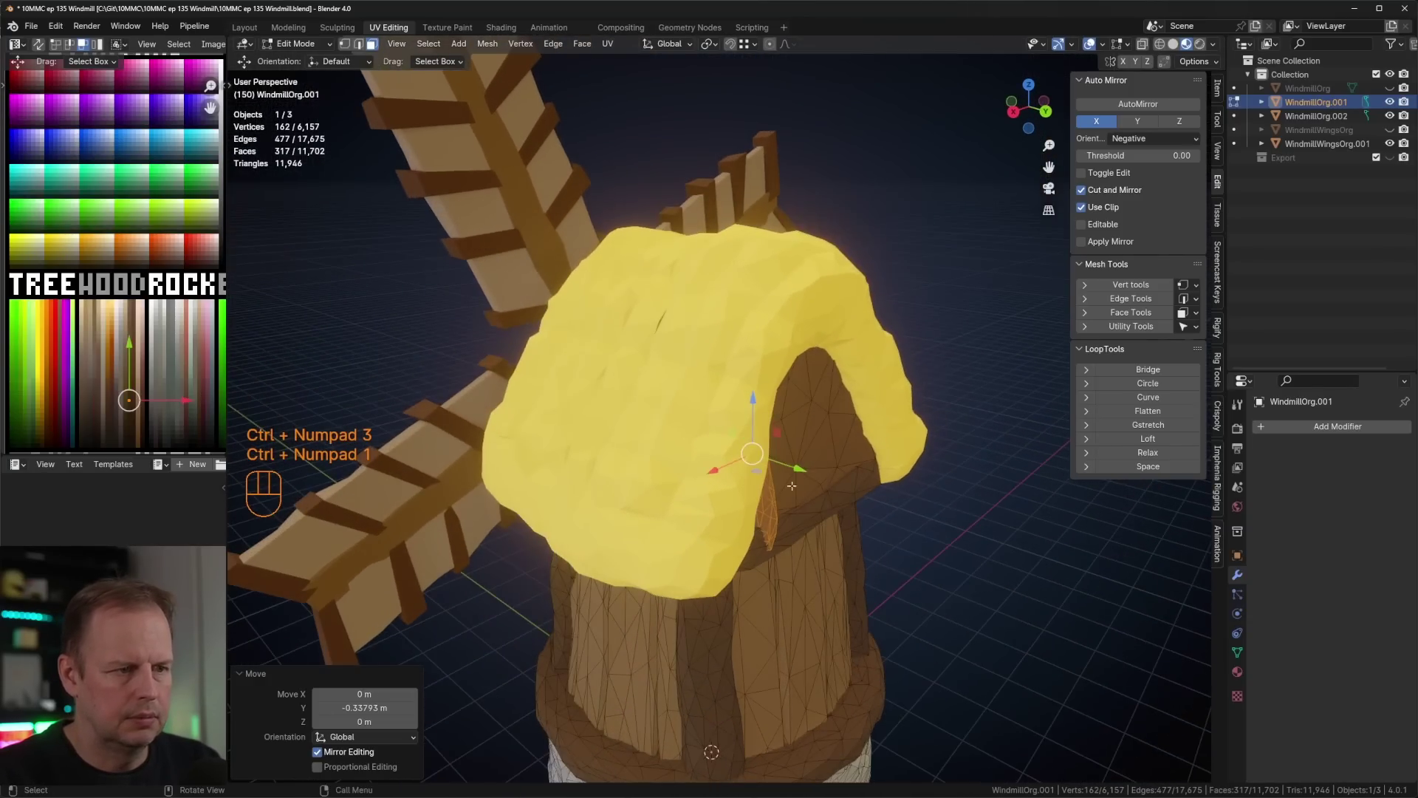
left_click_drag(794, 477, 806, 481)
key("KP_3")
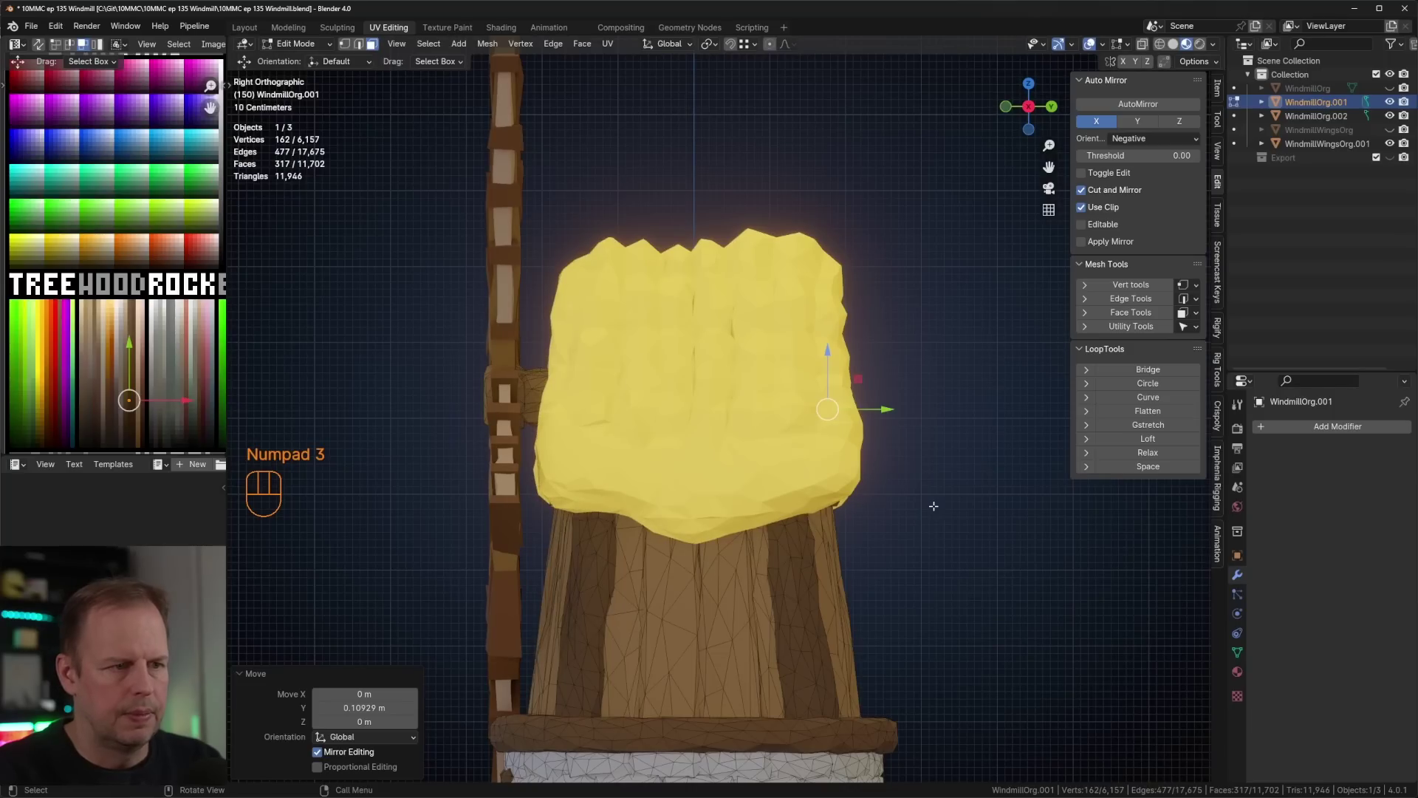
key("ctrl+KP_1")
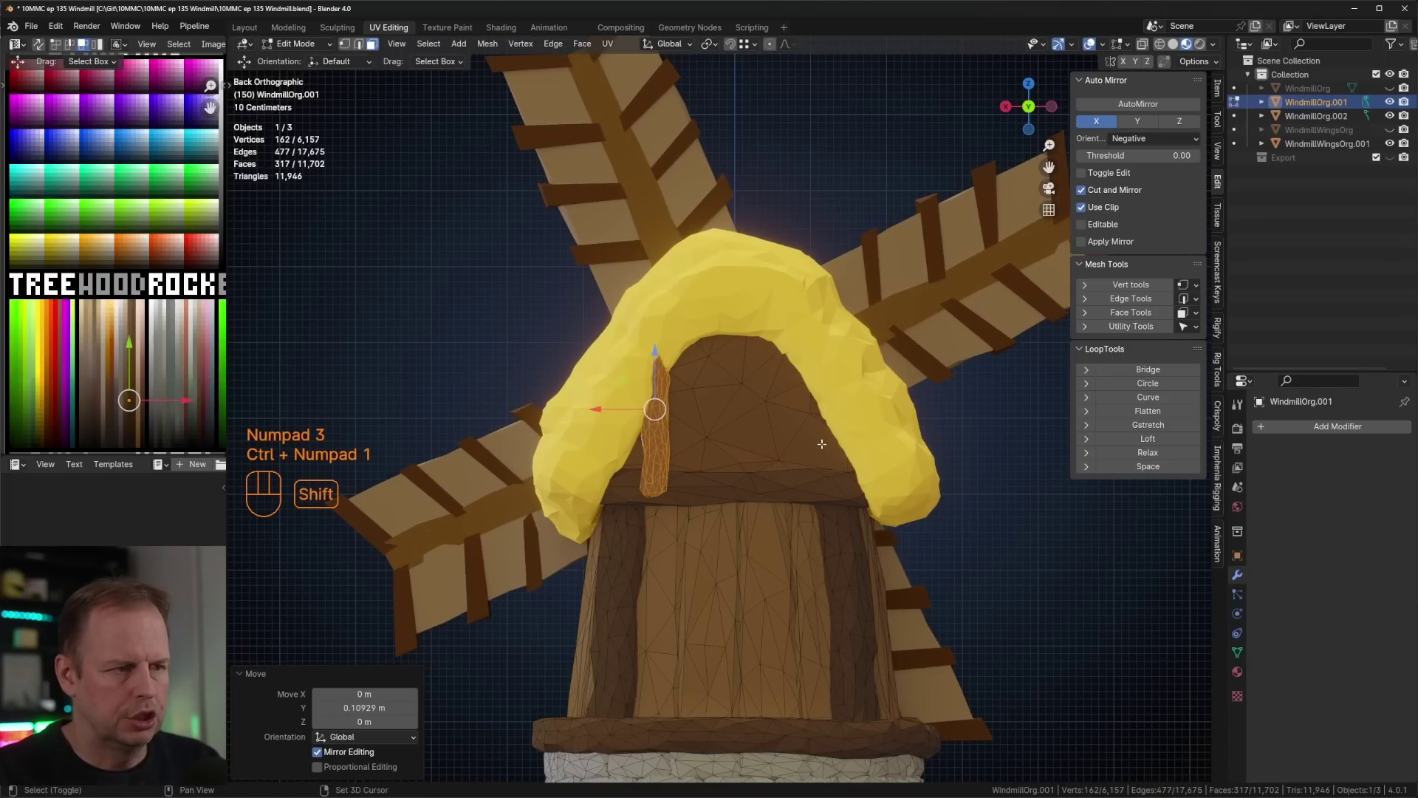
- Tilt the small gable beam 7.23° about X and move it about -0.13 m along Y to follow the wall
middle_click_drag(822, 444, 747, 427)
key("r")
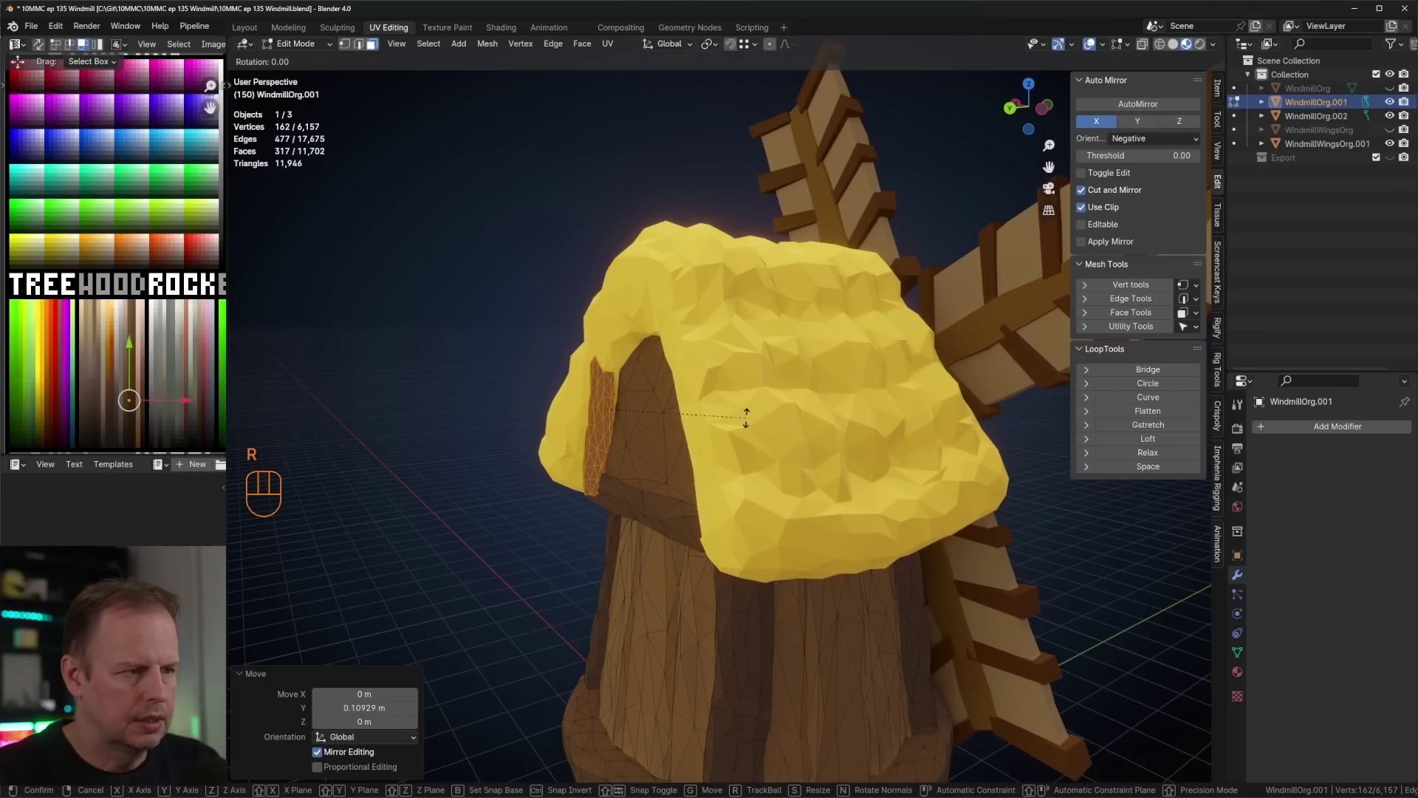
key("x")
left_click(743, 436)
key("g")
key("y")
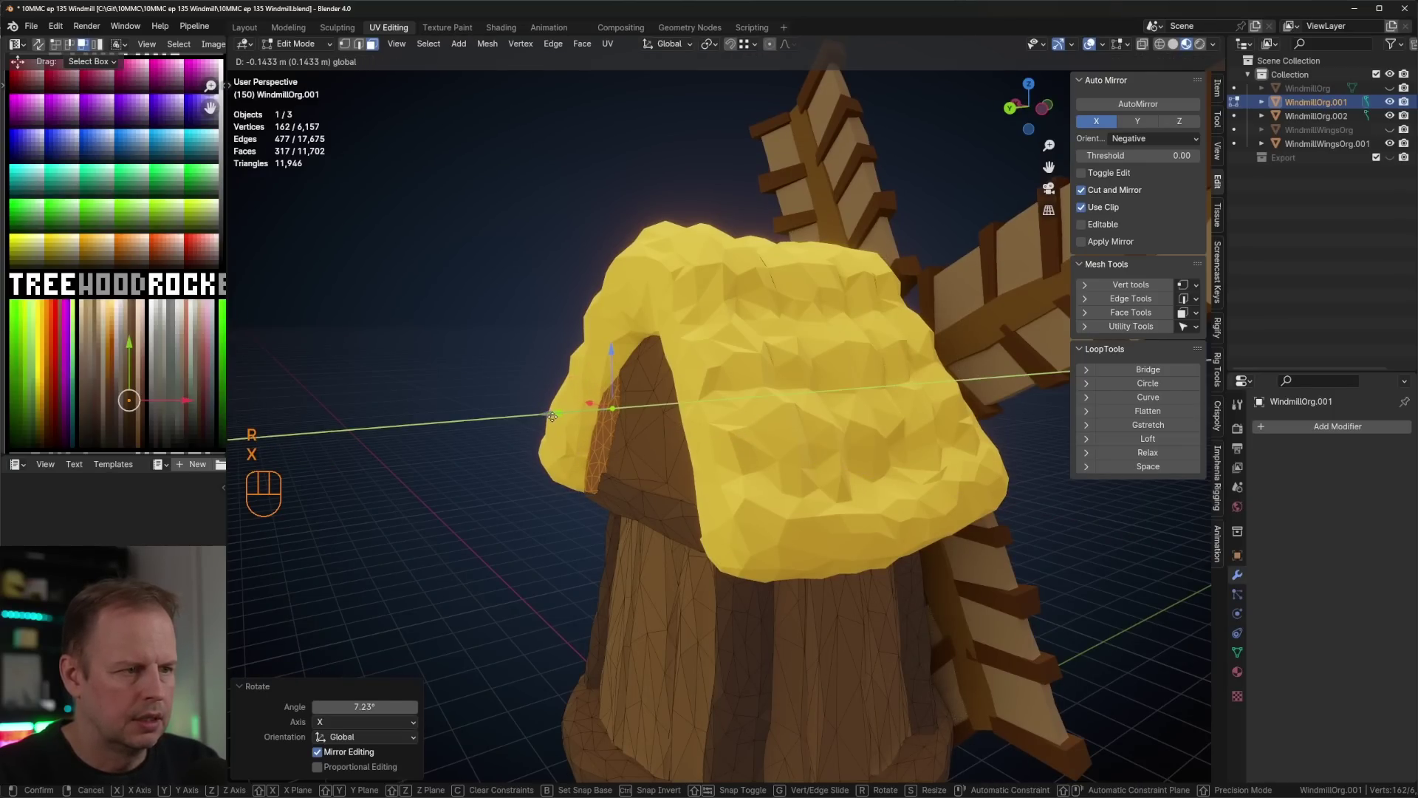
left_click(551, 417)
key("KP_1")
key("ctrl+KP_1")
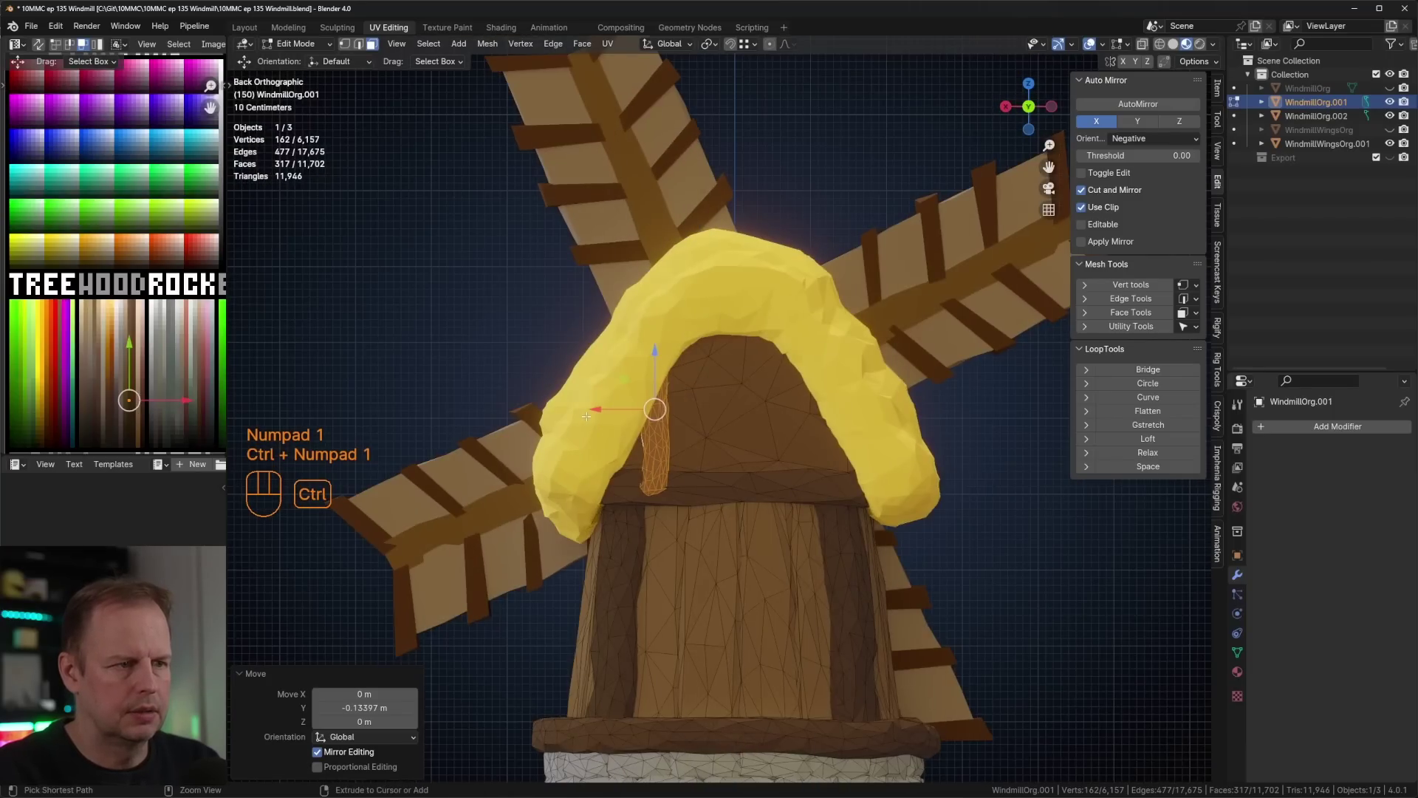
- Duplicate the small beam twice along X to place one at the middle and one at the far side of the rear gable
key("shift+d")
middle_click(613, 414)
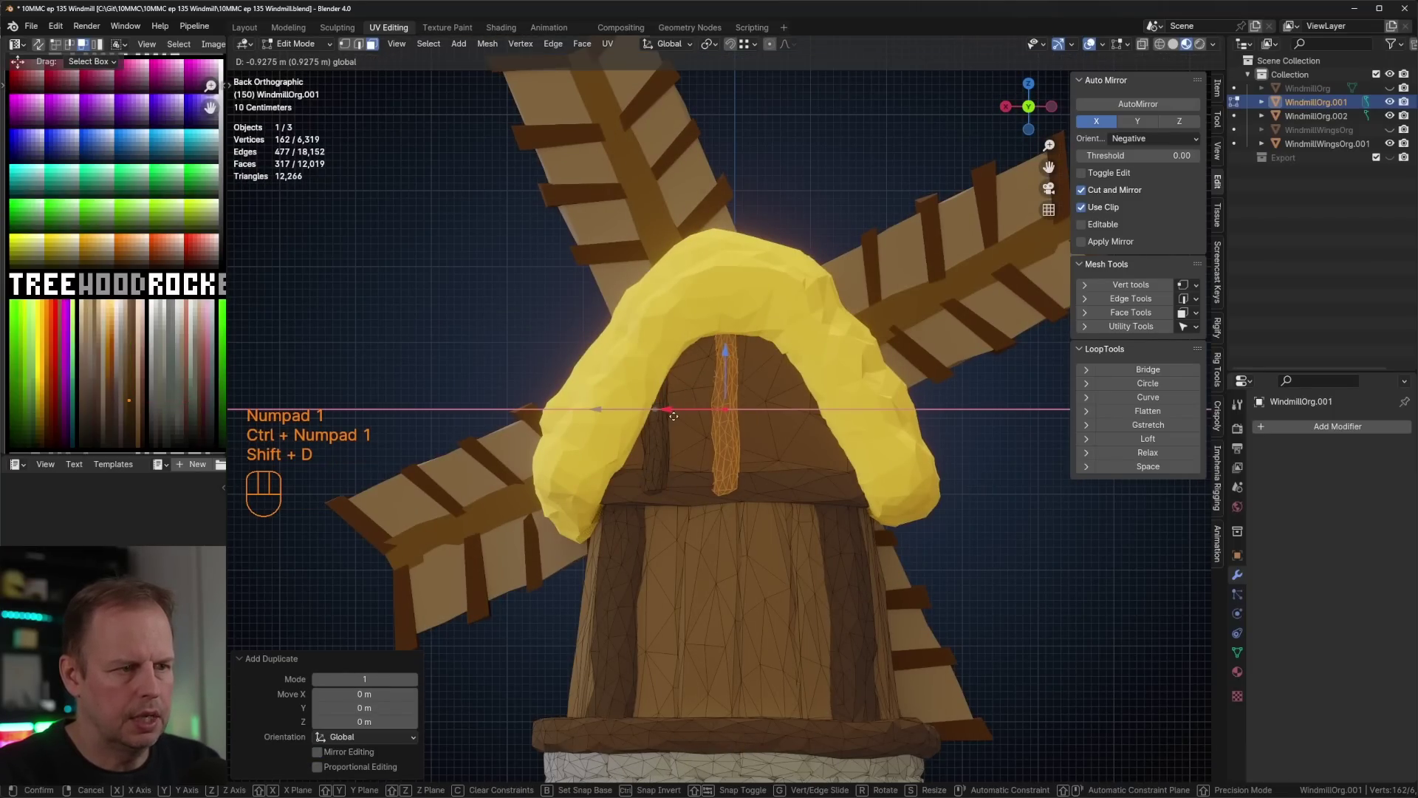
left_click(673, 416)
key("shift+d")
middle_click(701, 419)
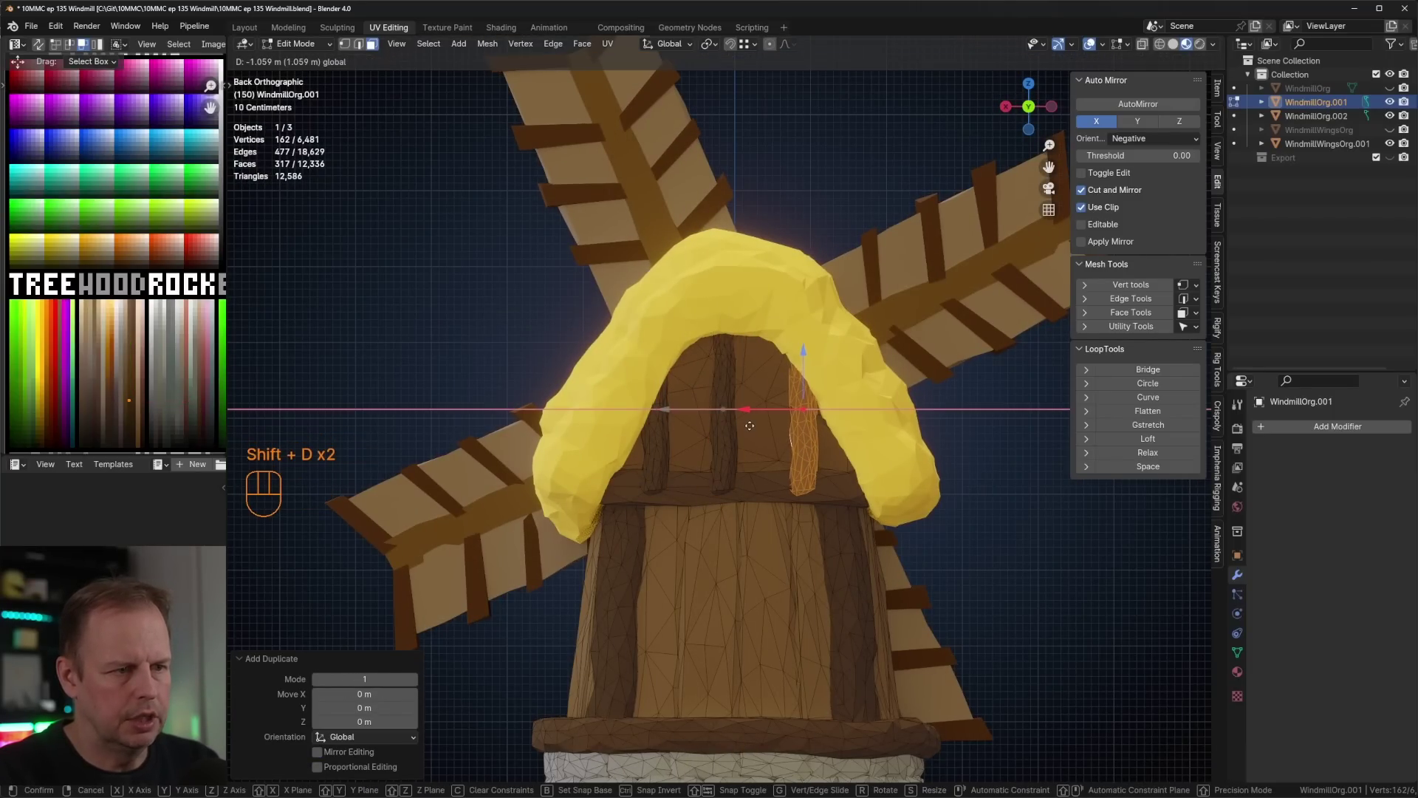
left_click(749, 425)
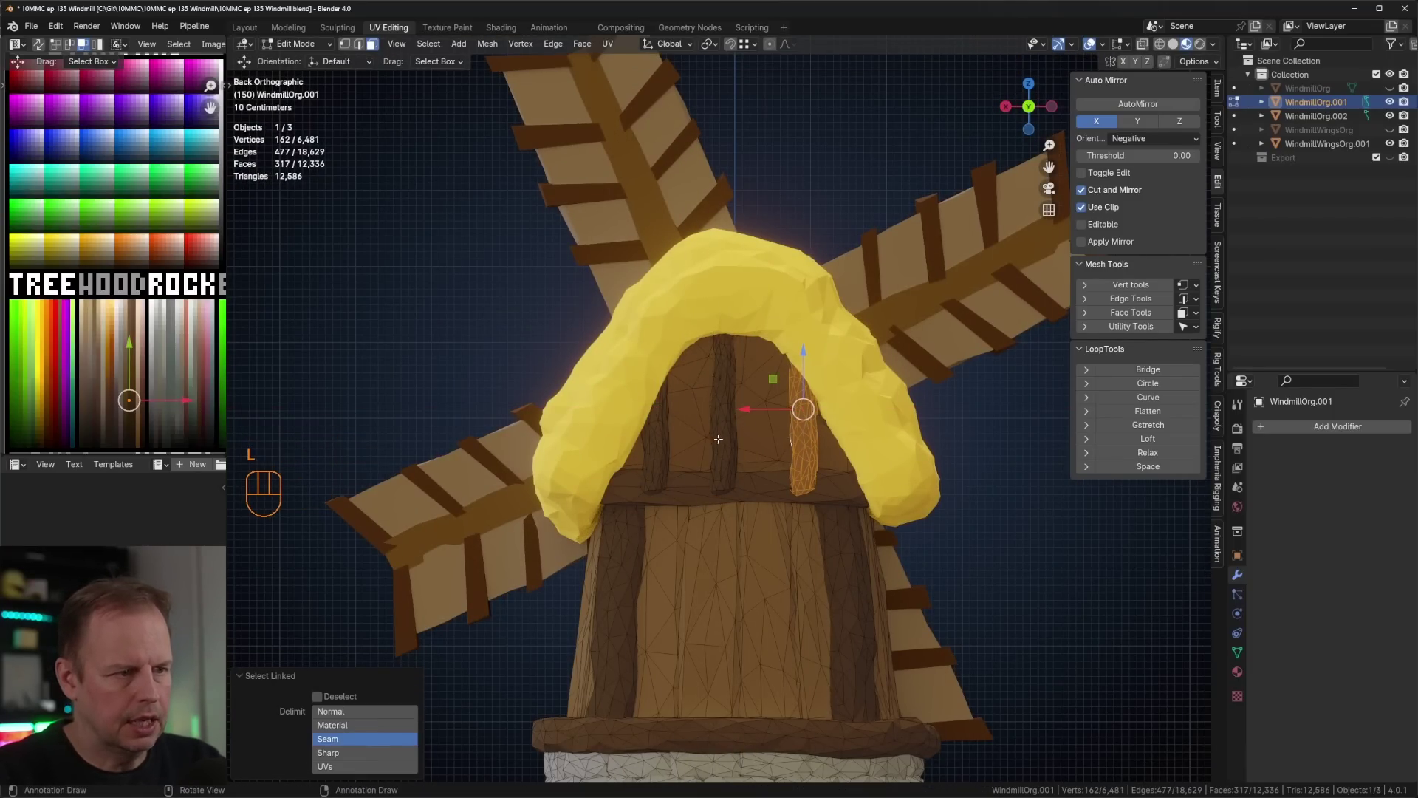
- Duplicate all three gable beams, move the copies about -4.64 m along Y to the windmill's front and rotate them 180° about Z
middle_click_drag(696, 452, 863, 457)
key("shift+d")
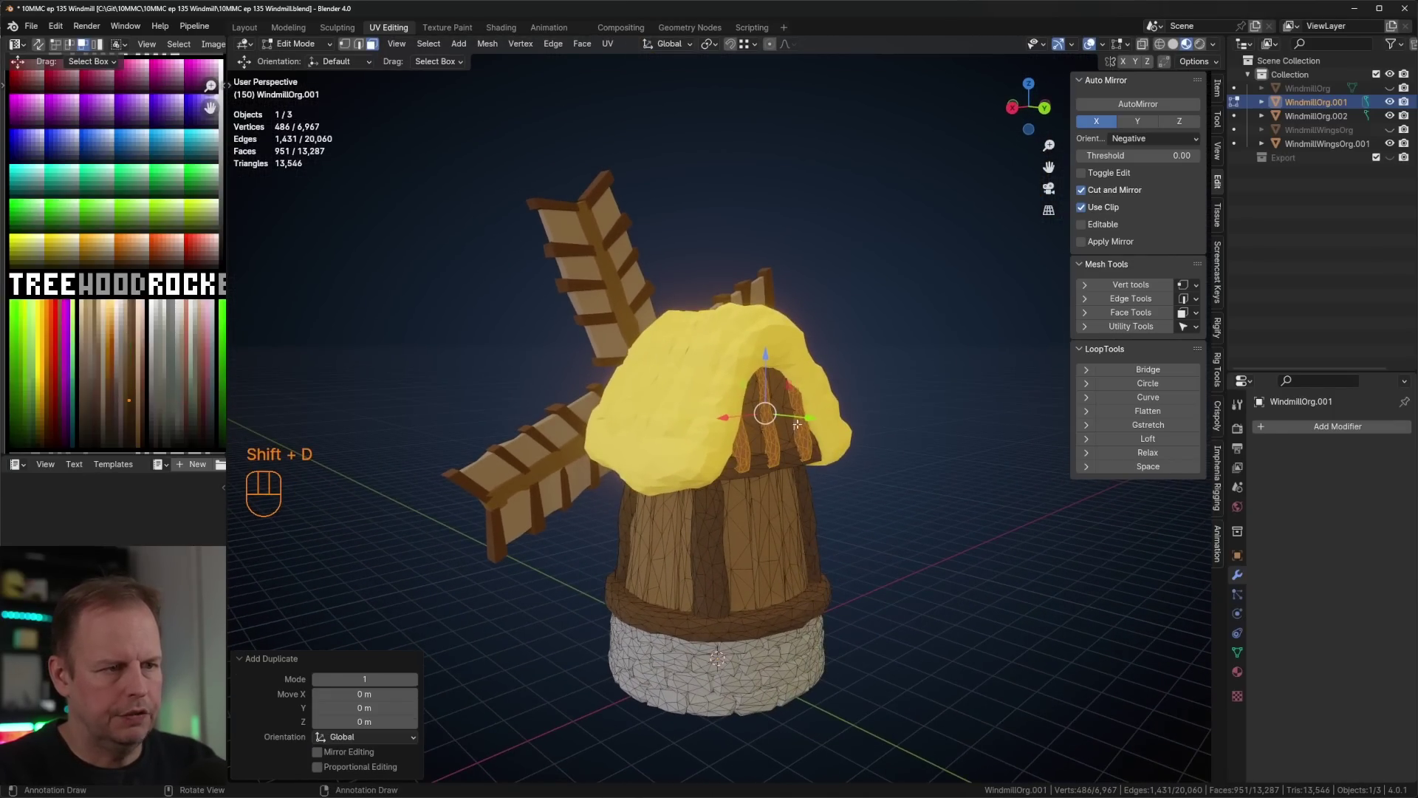
middle_click(831, 449)
left_click(670, 419)
middle_click_drag(670, 419, 789, 422)
type("r")
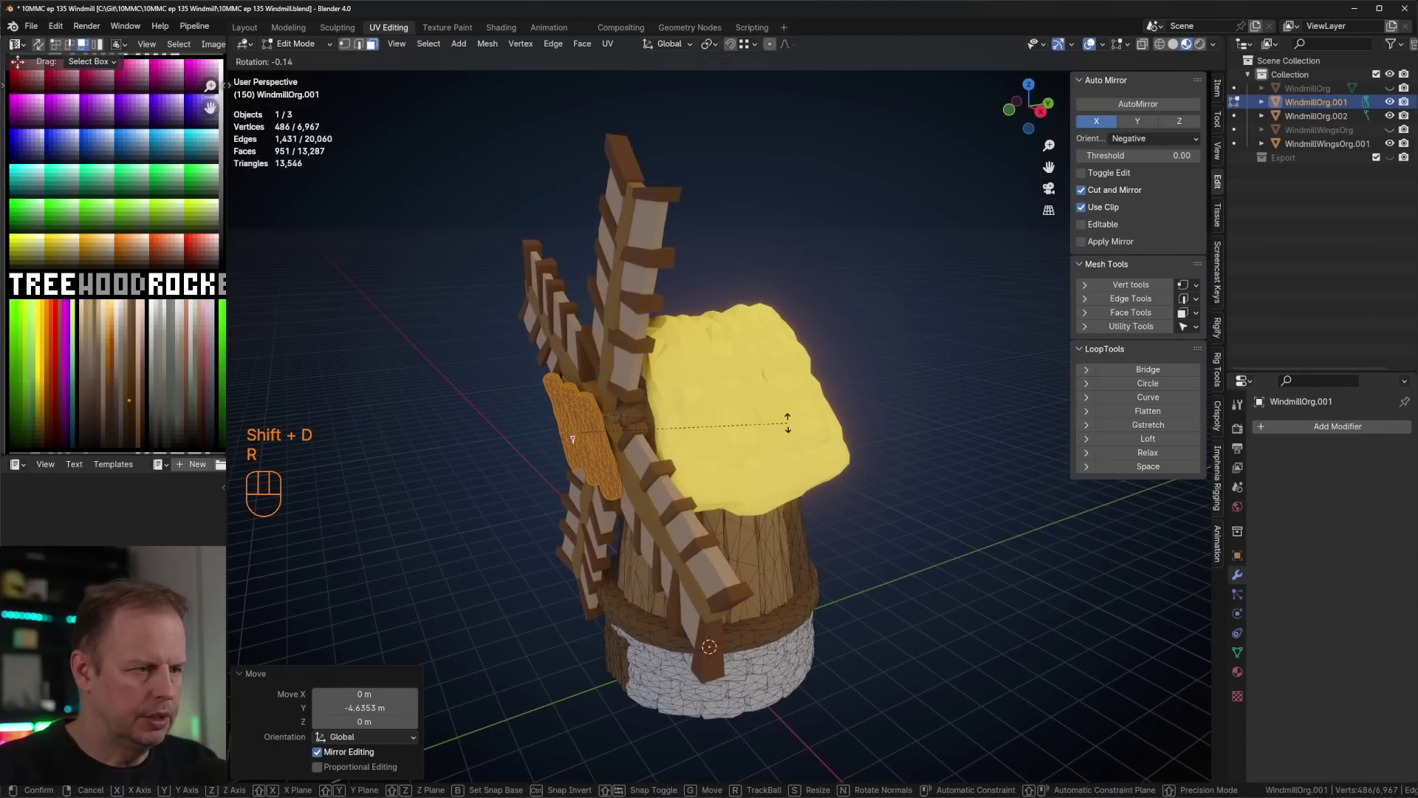
type("80")
key("Return")
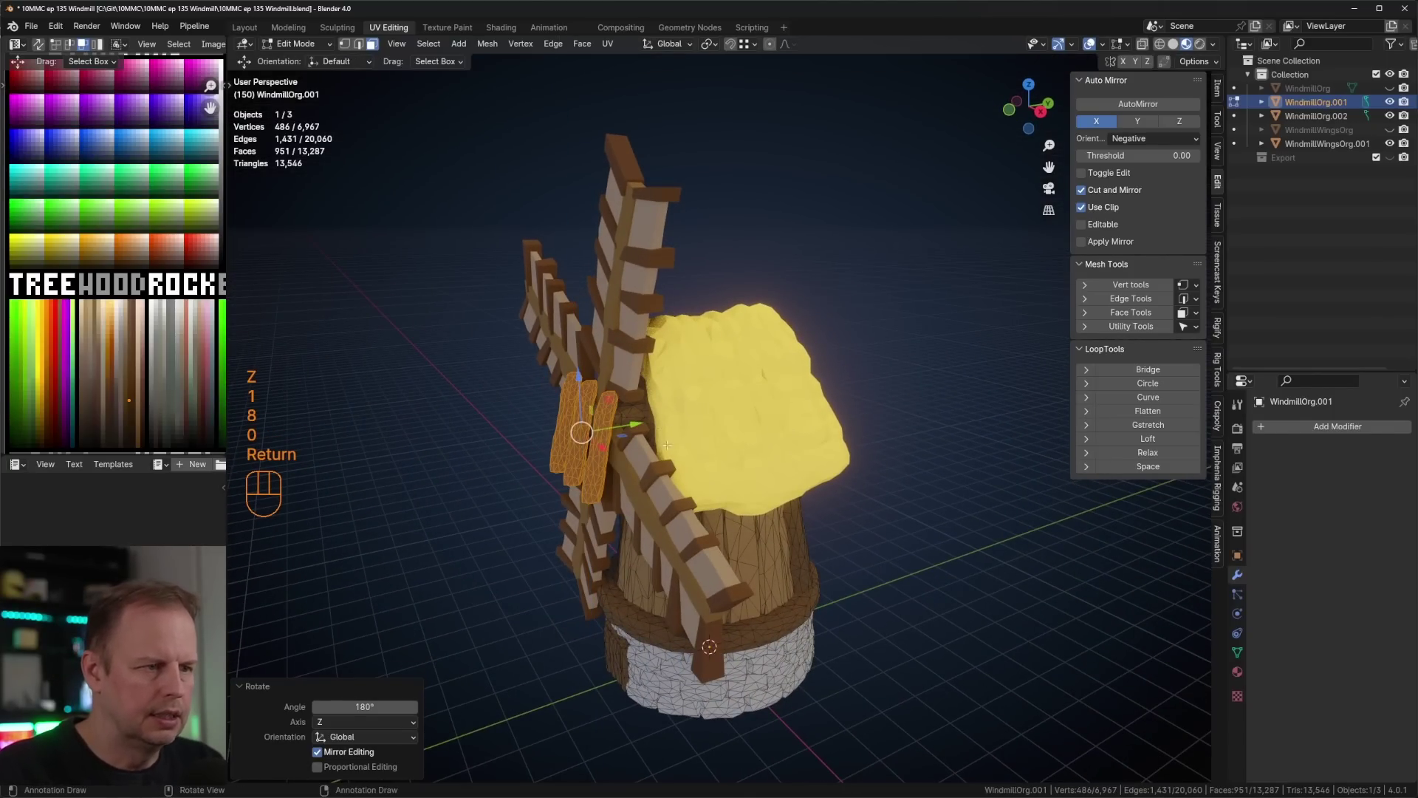
- Move the three front beams about 1.28 m along Y against the front gable and nudge them another 0.04 m
left_click_drag(630, 428, 698, 421)
middle_click_drag(698, 421, 675, 411)
scroll(808, 416, "up", 5)
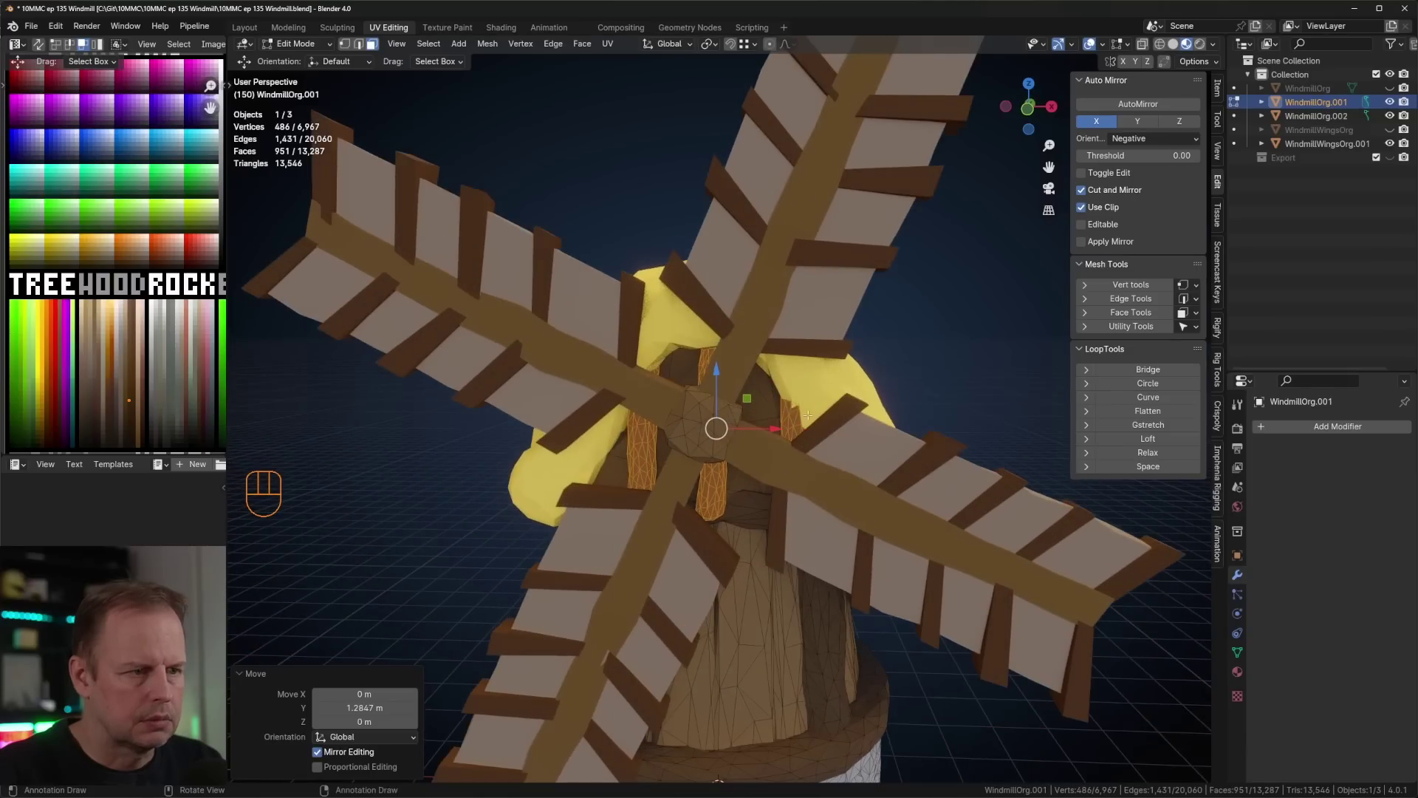
middle_click_drag(808, 416, 858, 417)
left_click_drag(818, 412, 814, 412)
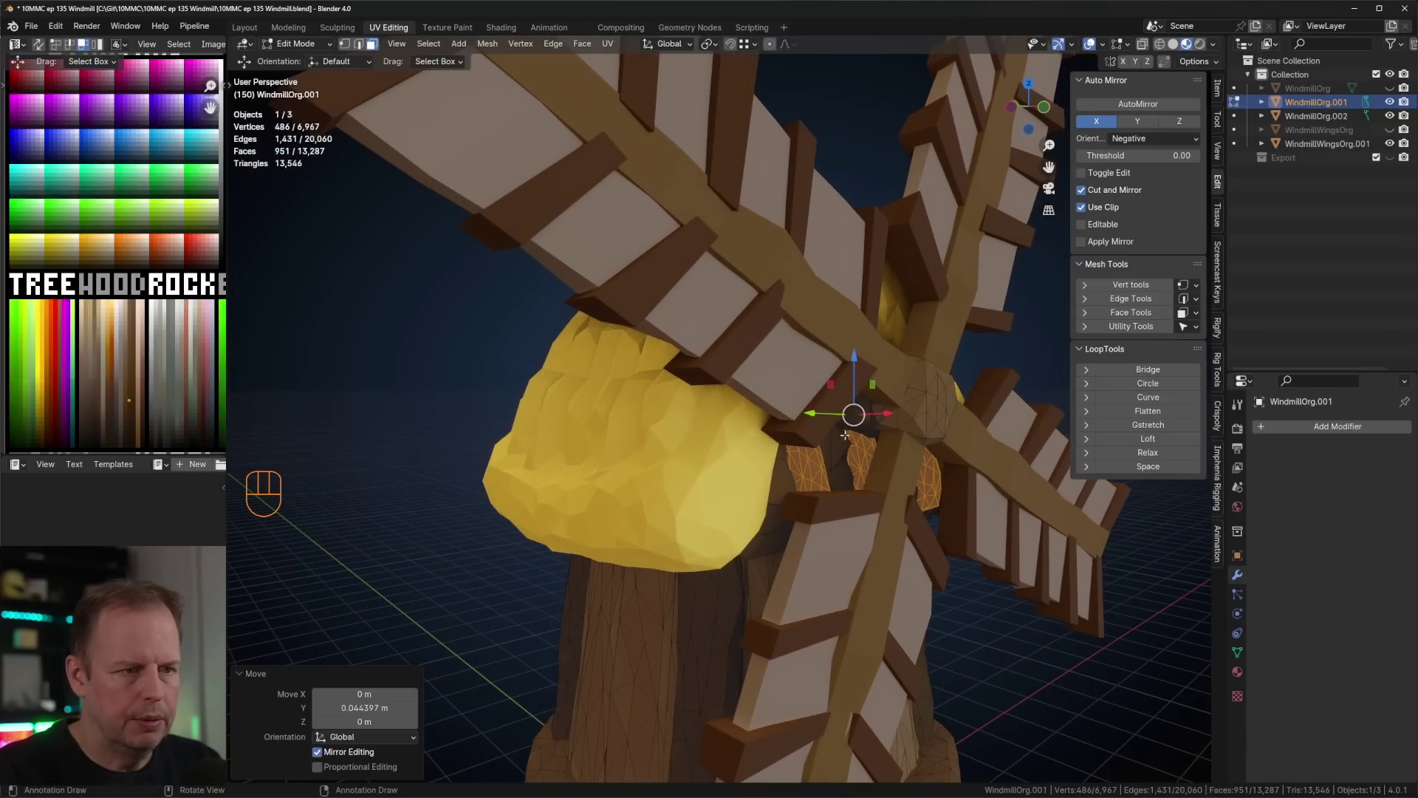
- Examine the front gable beams and the tower's wooden wall behind the sails
key("l")
scroll(856, 452, "down", 5)
middle_click_drag(856, 452, 805, 396)
scroll(728, 472, "up", 3)
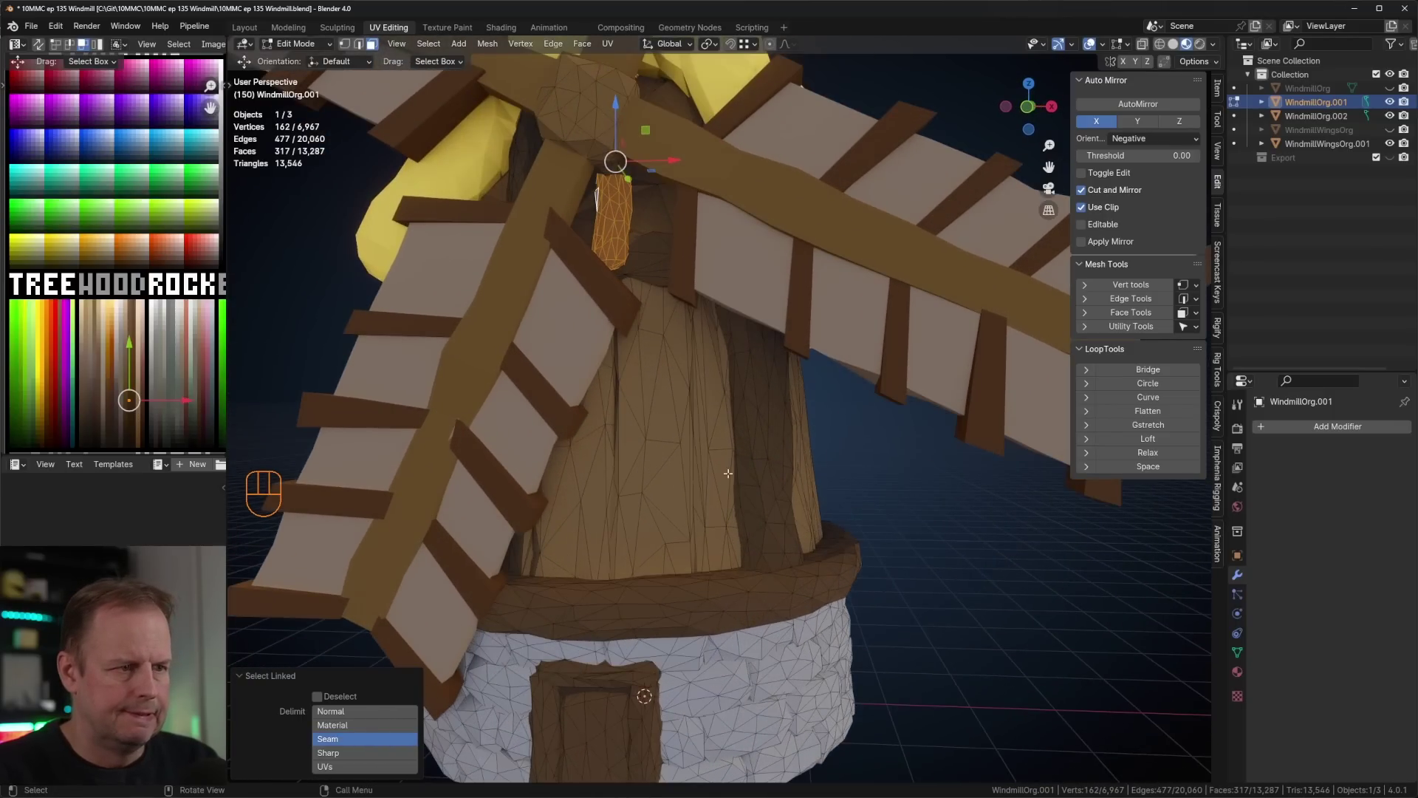
key("Tab")
scroll(714, 478, "down", 4)
middle_click_drag(714, 478, 803, 481)
scroll(747, 443, "up", 7)
- Pick a narrow face on the tower's front planks and select faces of similar area with a threshold of 0.003
key("Tab")
left_click(792, 447)
scroll(792, 447, "down", 7)
scroll(803, 480, "up", 4)
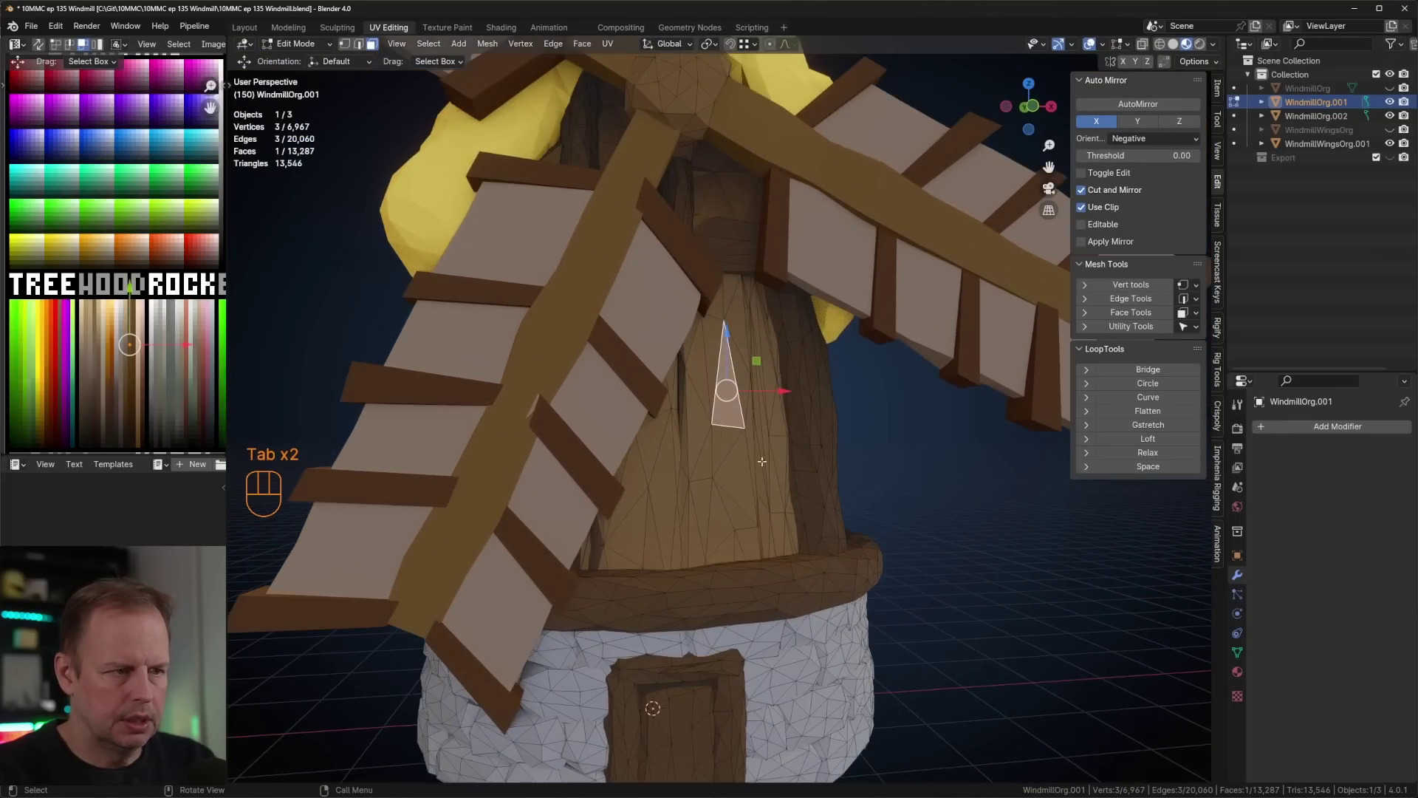
key("shift+g")
left_click(684, 432)
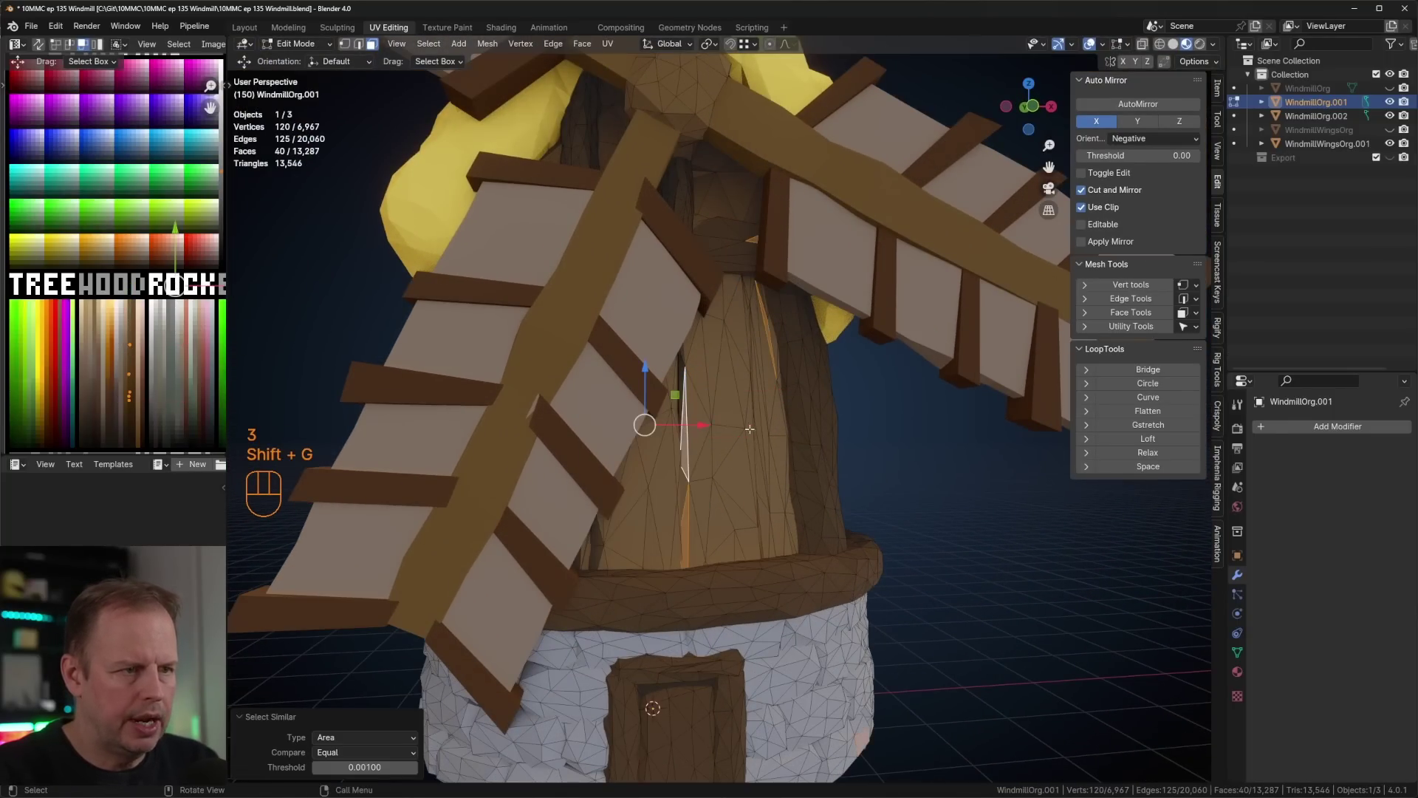
middle_click_drag(684, 432, 752, 412)
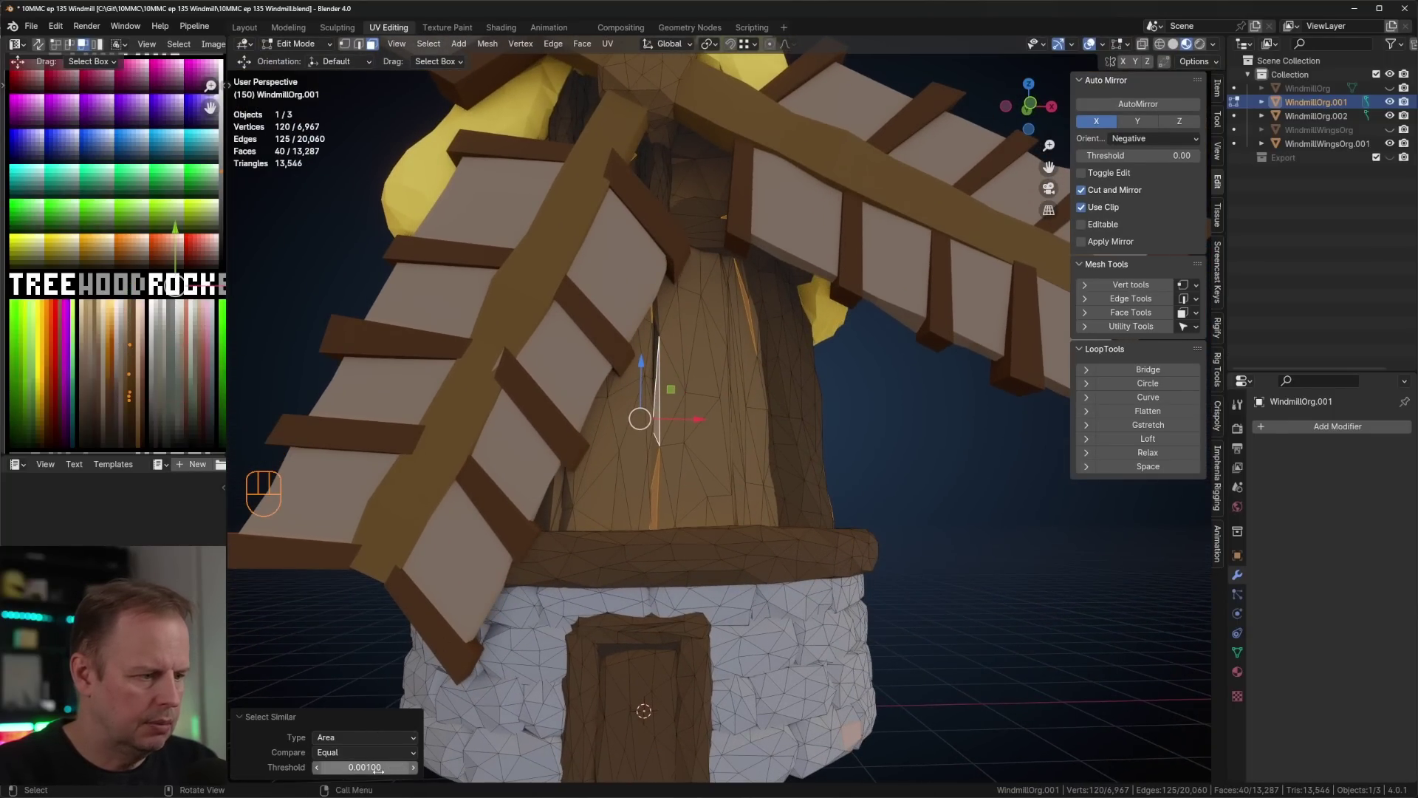
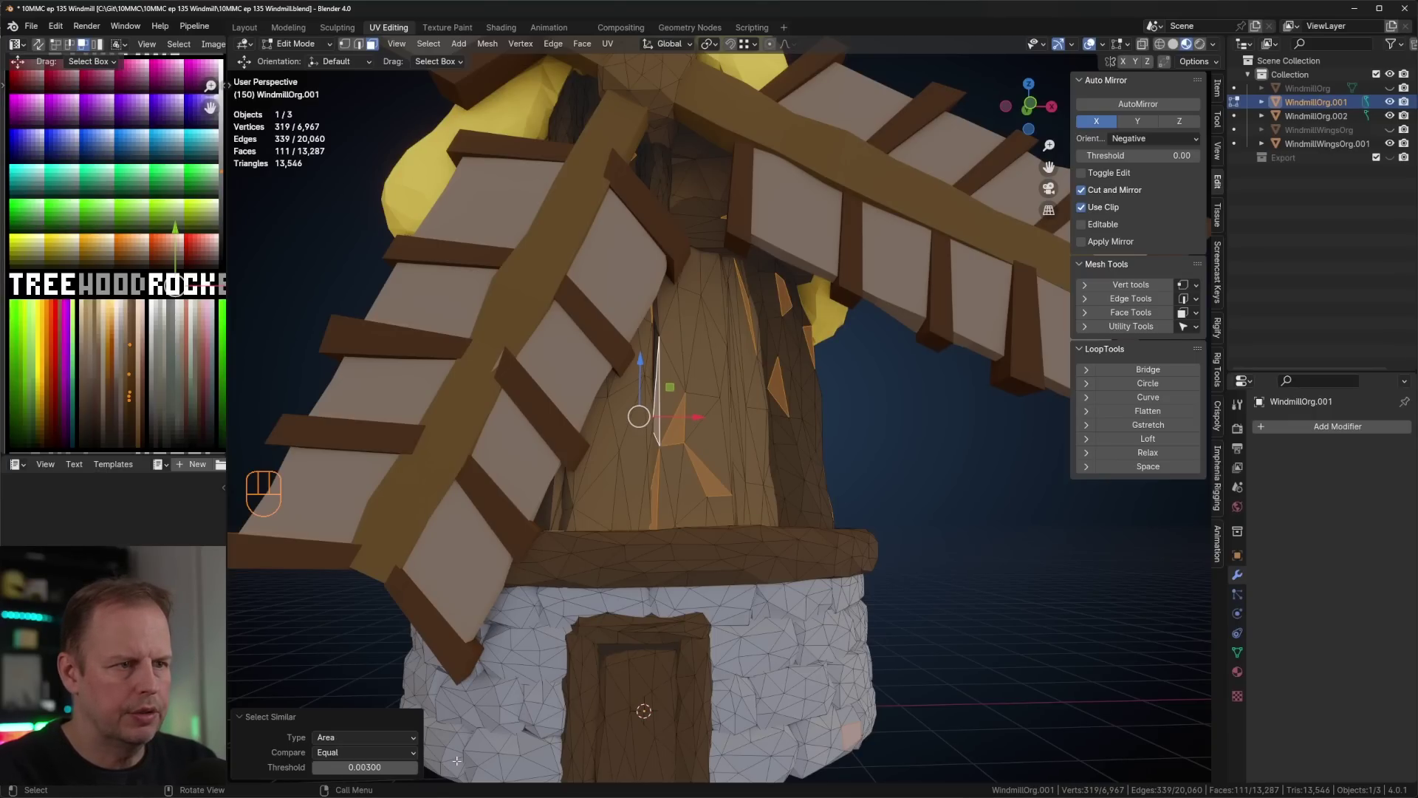
- Darken the selected plank faces by moving their UVs about 0.009 down the wood palette, and deselect the windmill
scroll(643, 604, "down", 10)
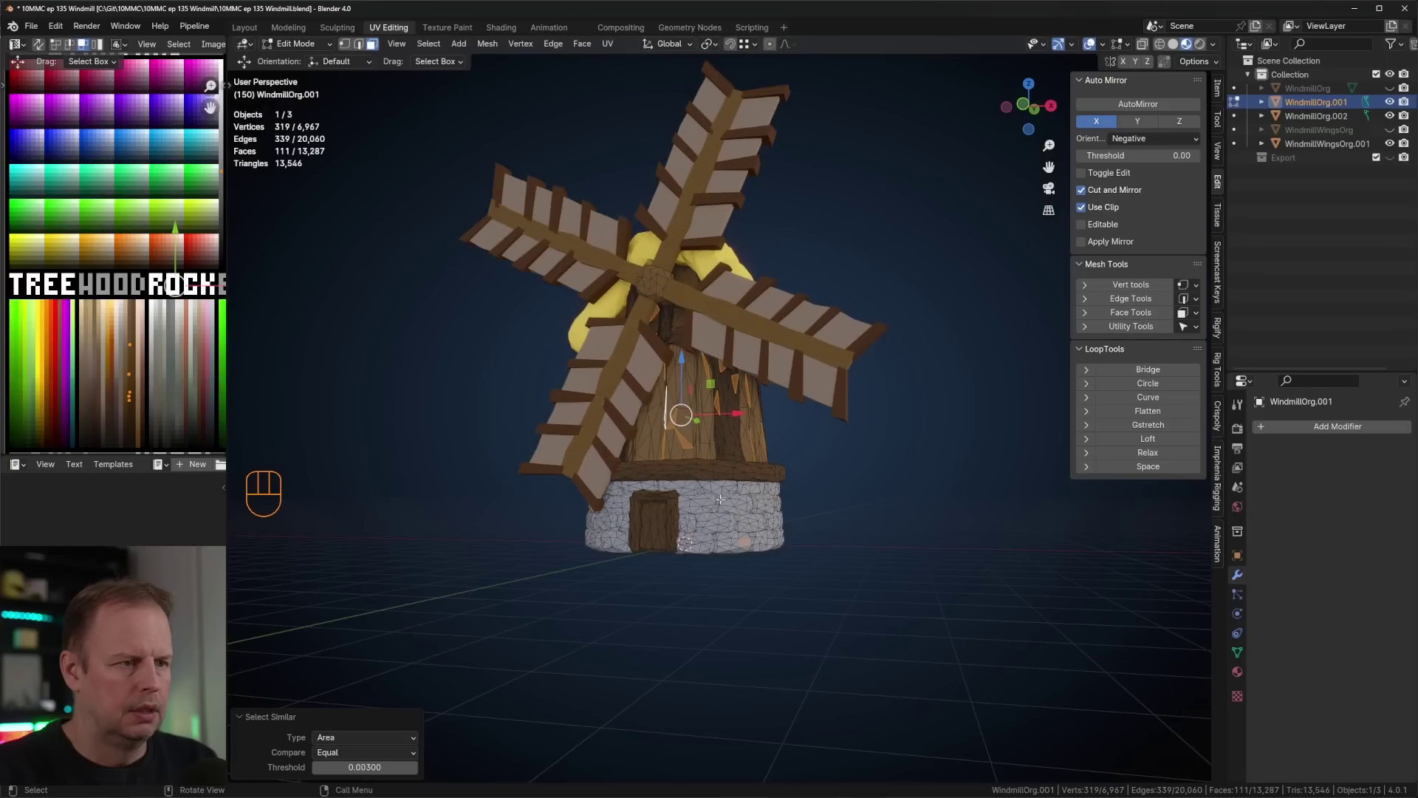
scroll(98, 263, "up", 3)
scroll(149, 423, "up", 2)
middle_click_drag(149, 423, 153, 228, "shift")
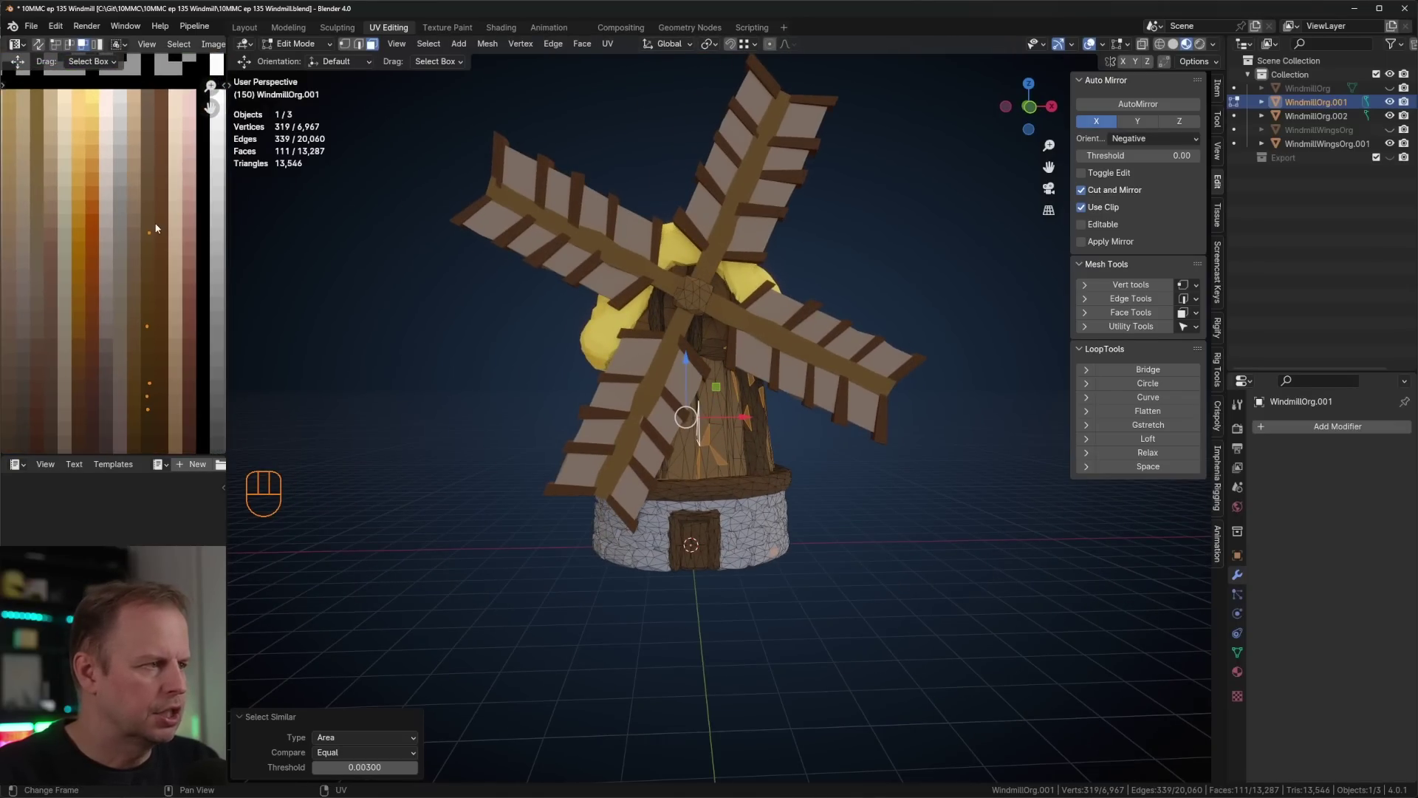
key("a")
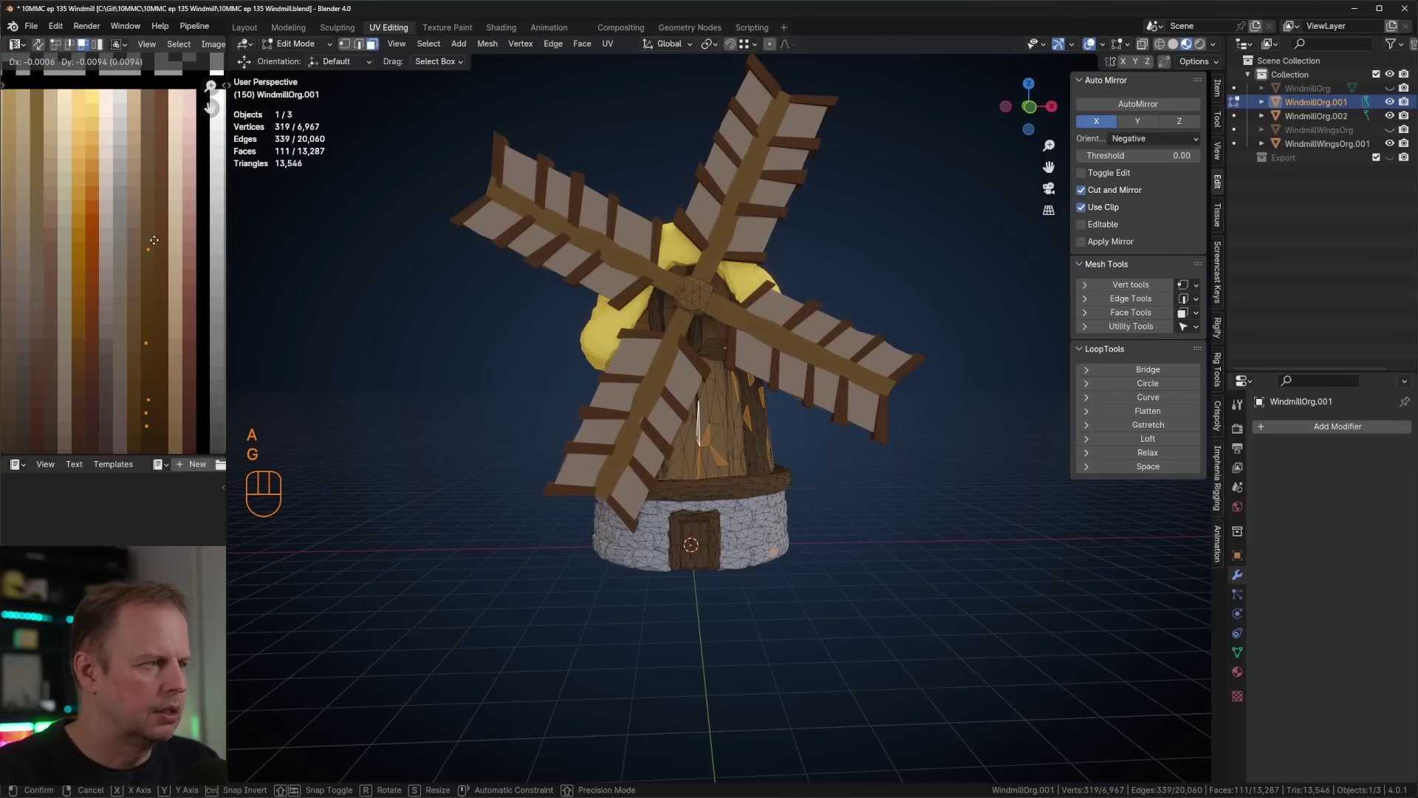
left_click(154, 240)
key("Tab")
middle_click_drag(871, 437, 817, 434)
left_click(817, 427)
scroll(808, 424, "up", 5)
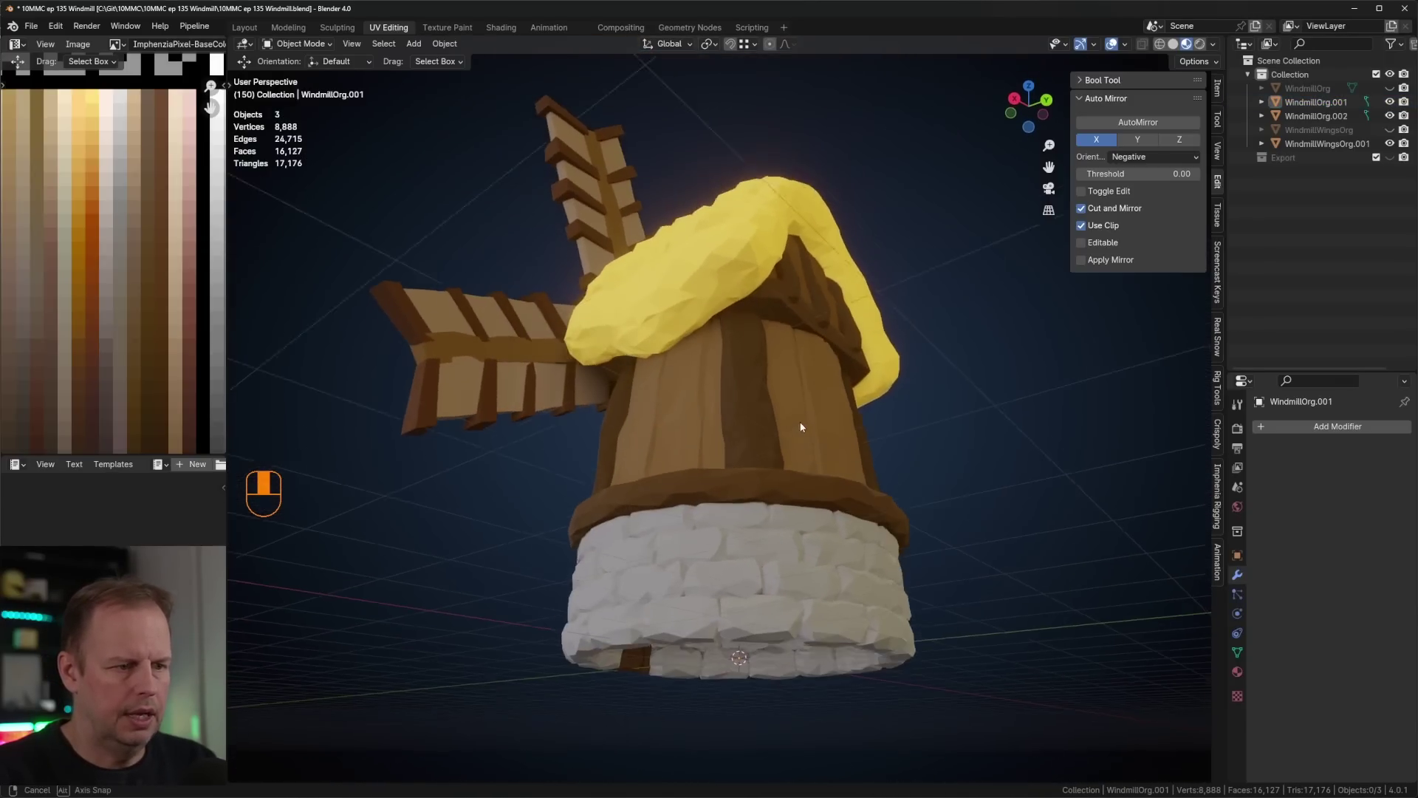
key("KP_7")
key("ctrl+KP_7")
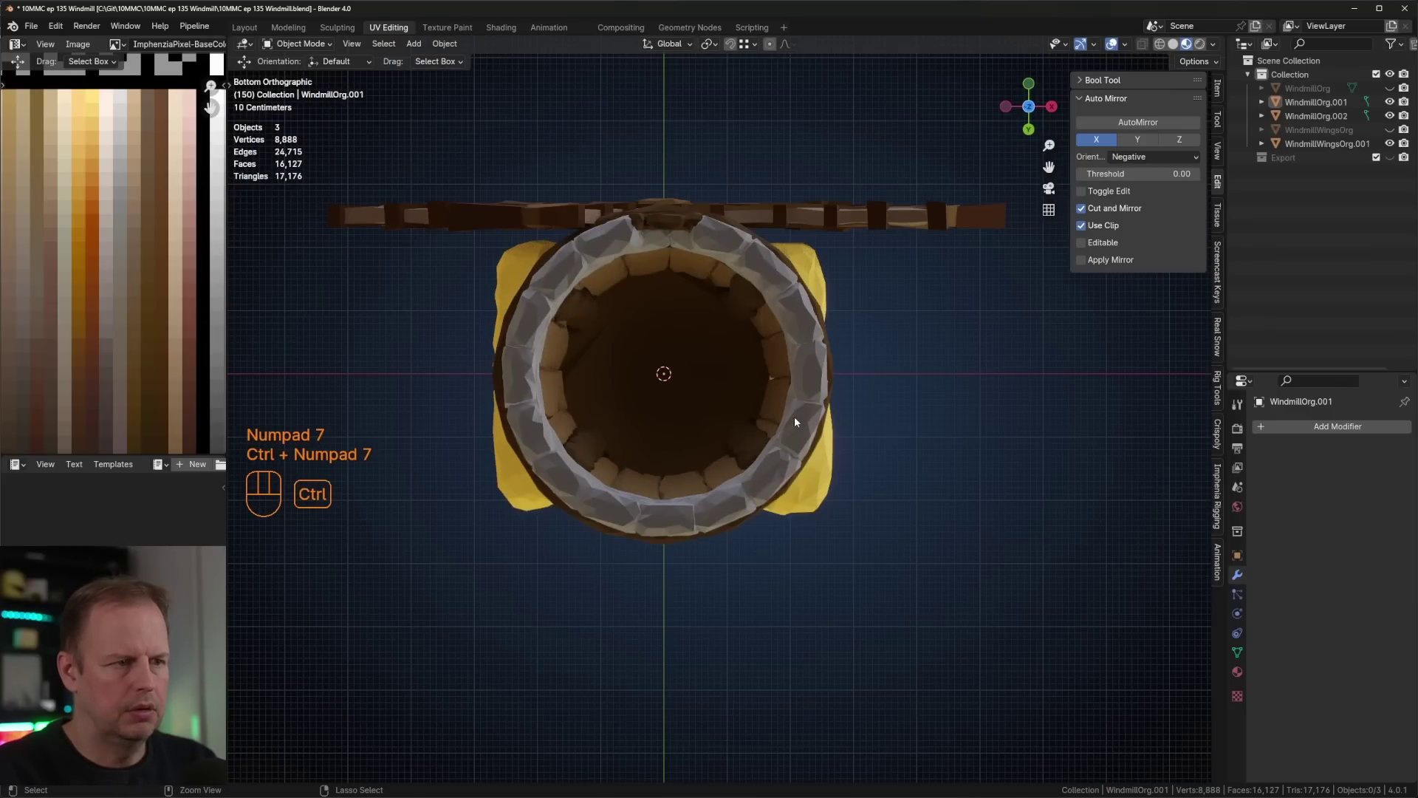
key("Tab")
key("a")
key("a")
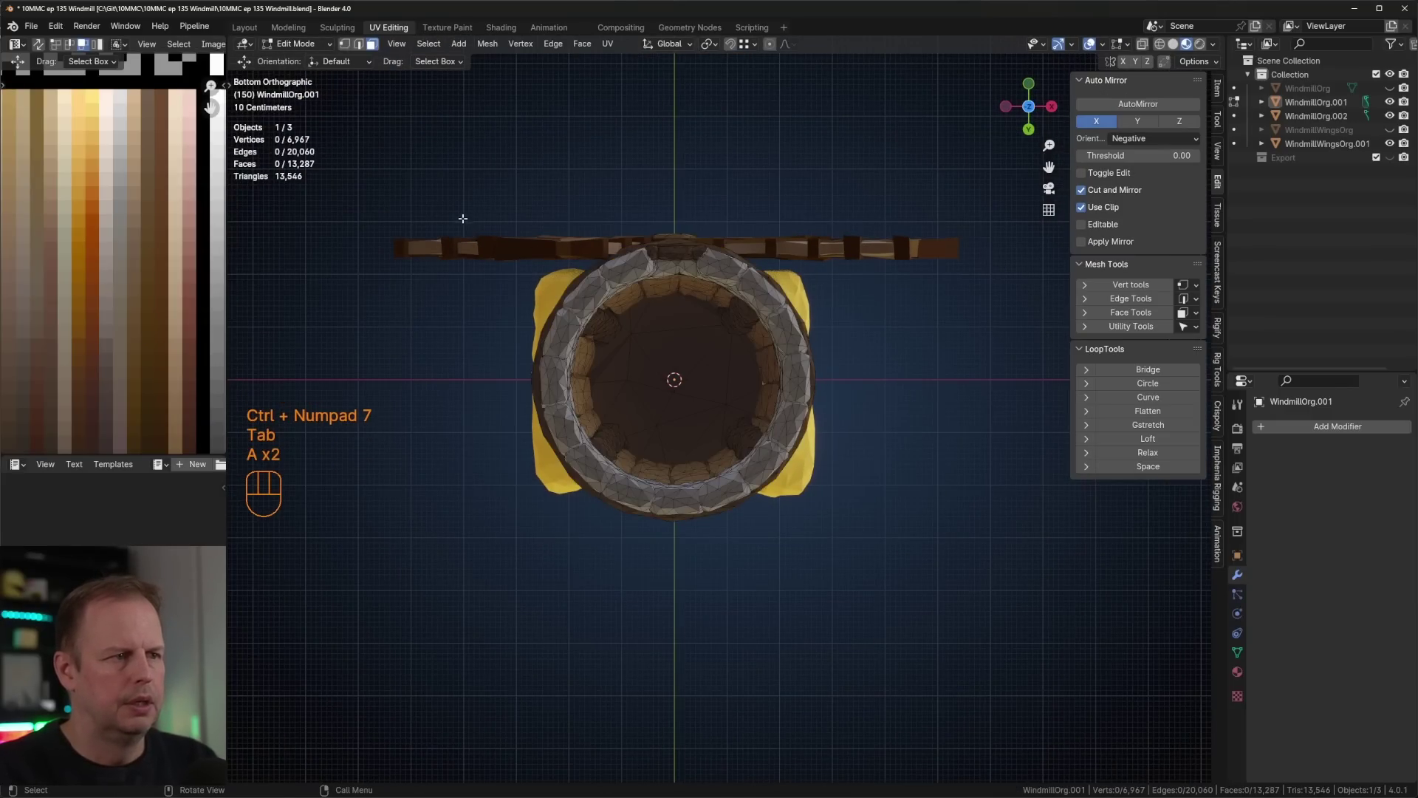
key("b")
left_click_drag(421, 153, 1026, 703)
middle_click_drag(907, 575, 810, 385)
key("Tab")
- Edit the tower and thatched roof together and box-select all their faces visible from directly below
left_click(795, 316, "shift")
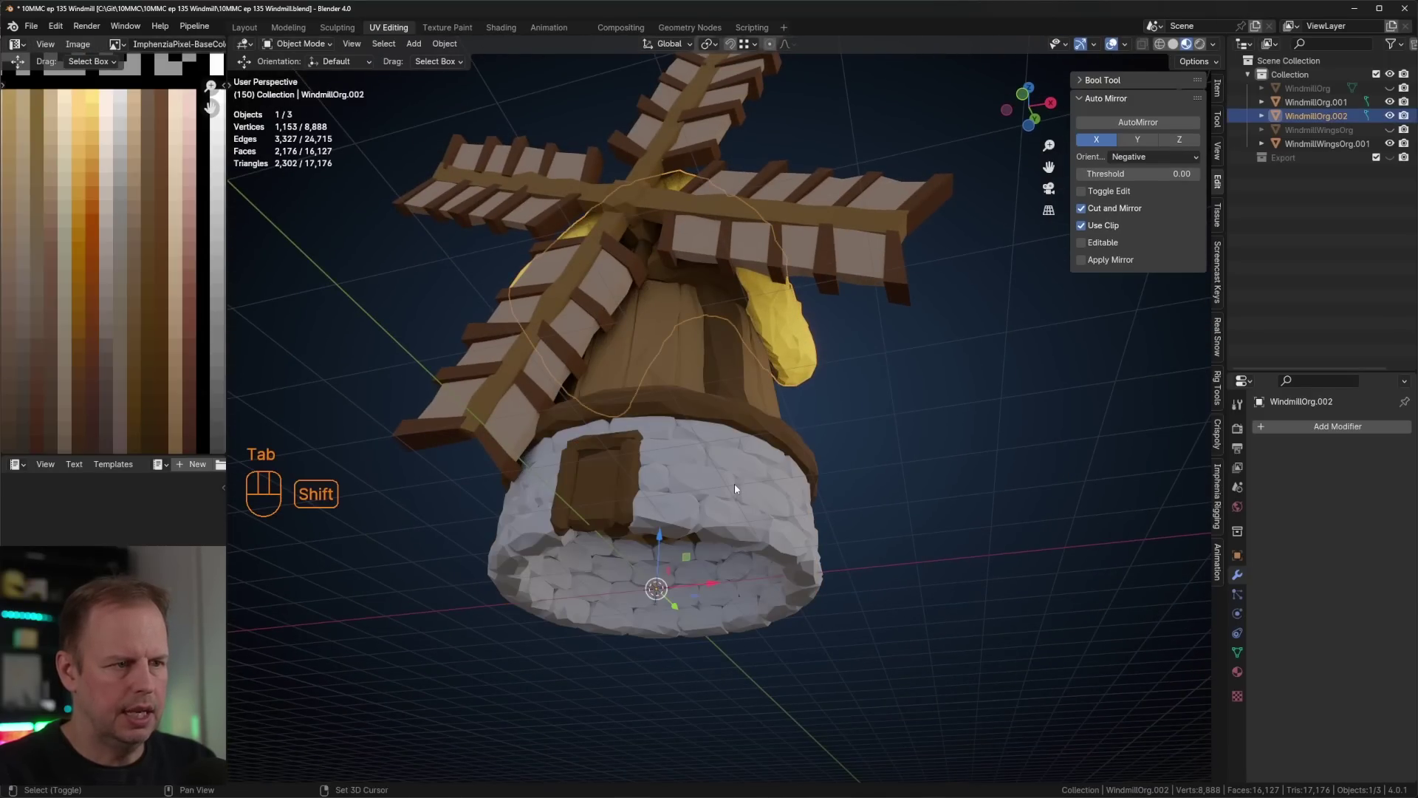
left_click(735, 483, "shift")
key("KP_7")
key("ctrl+KP_7")
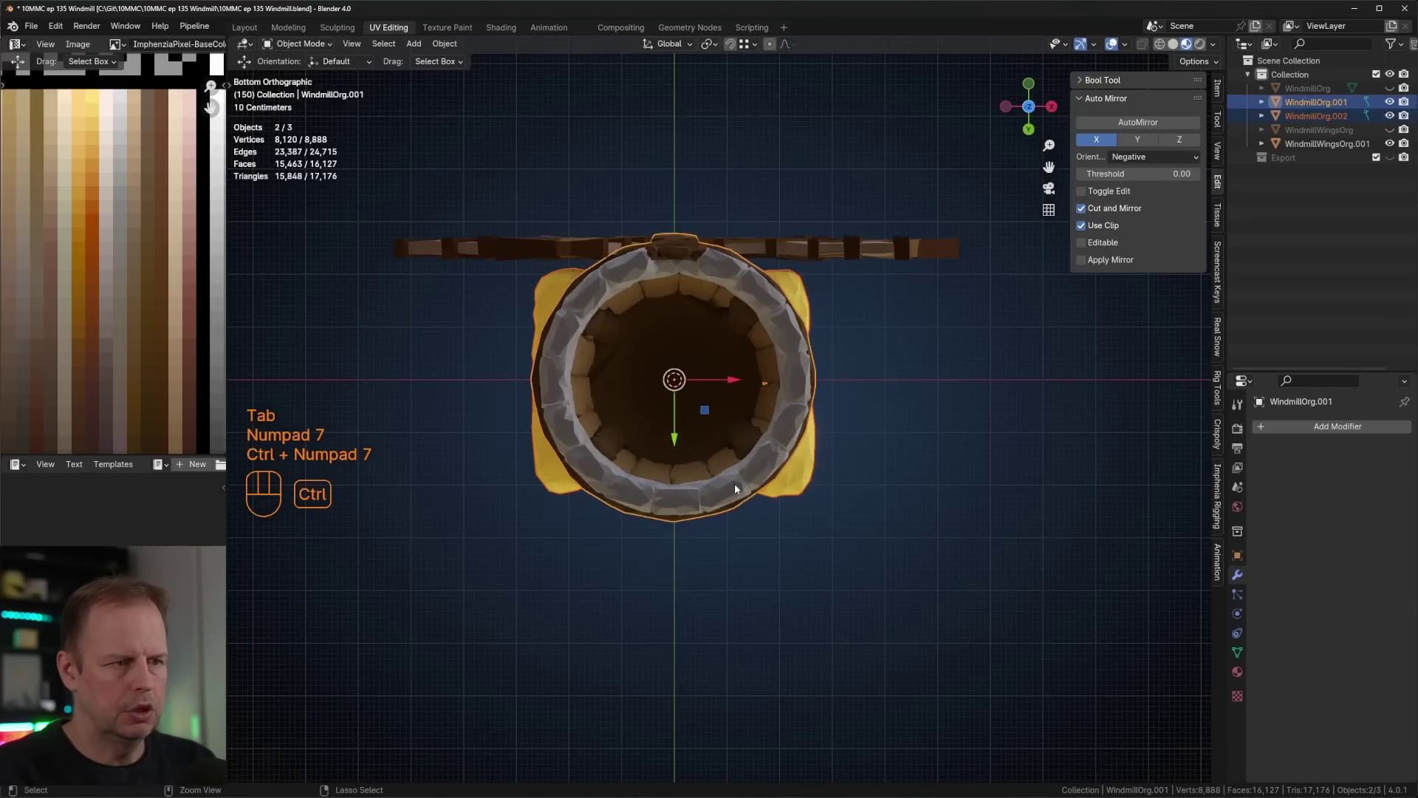
key("Tab")
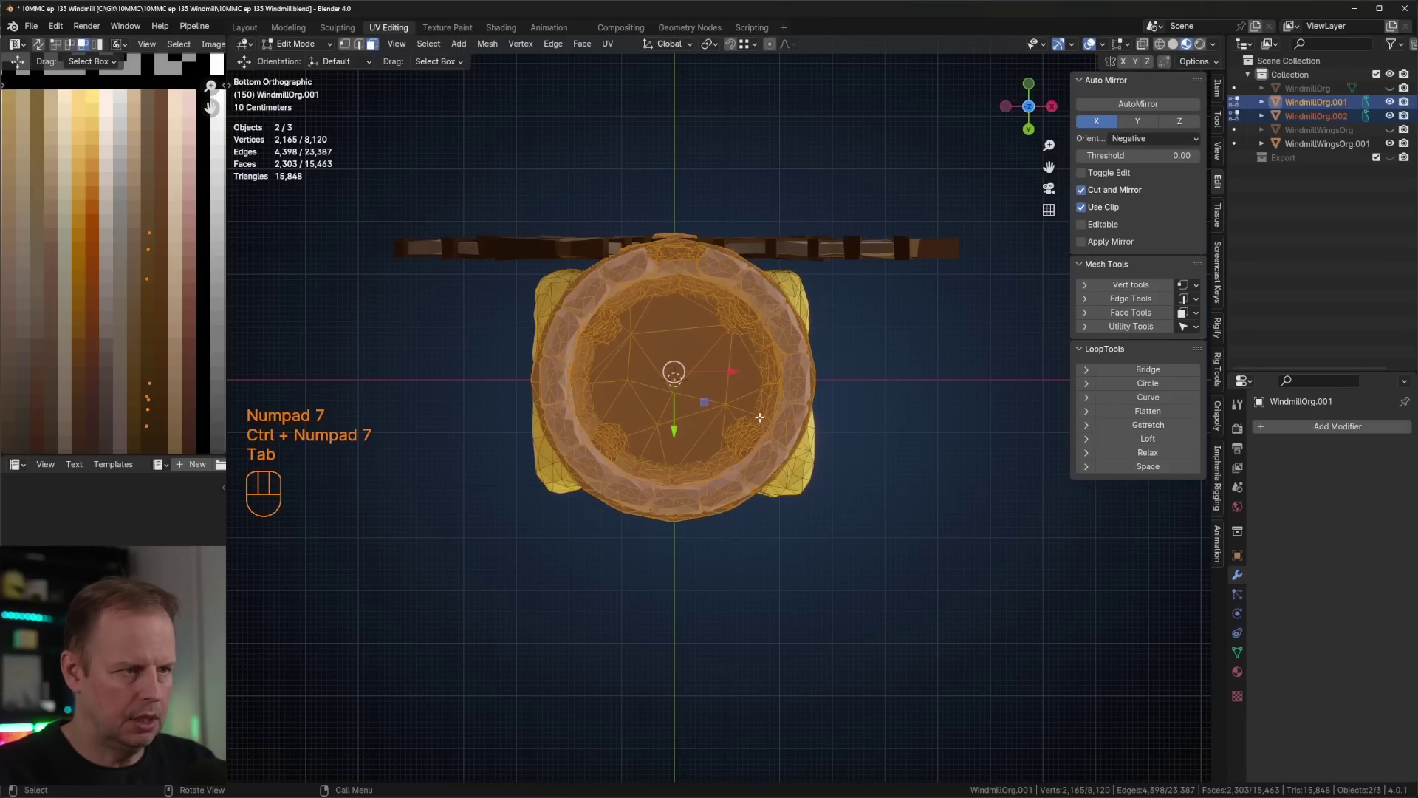
key("a")
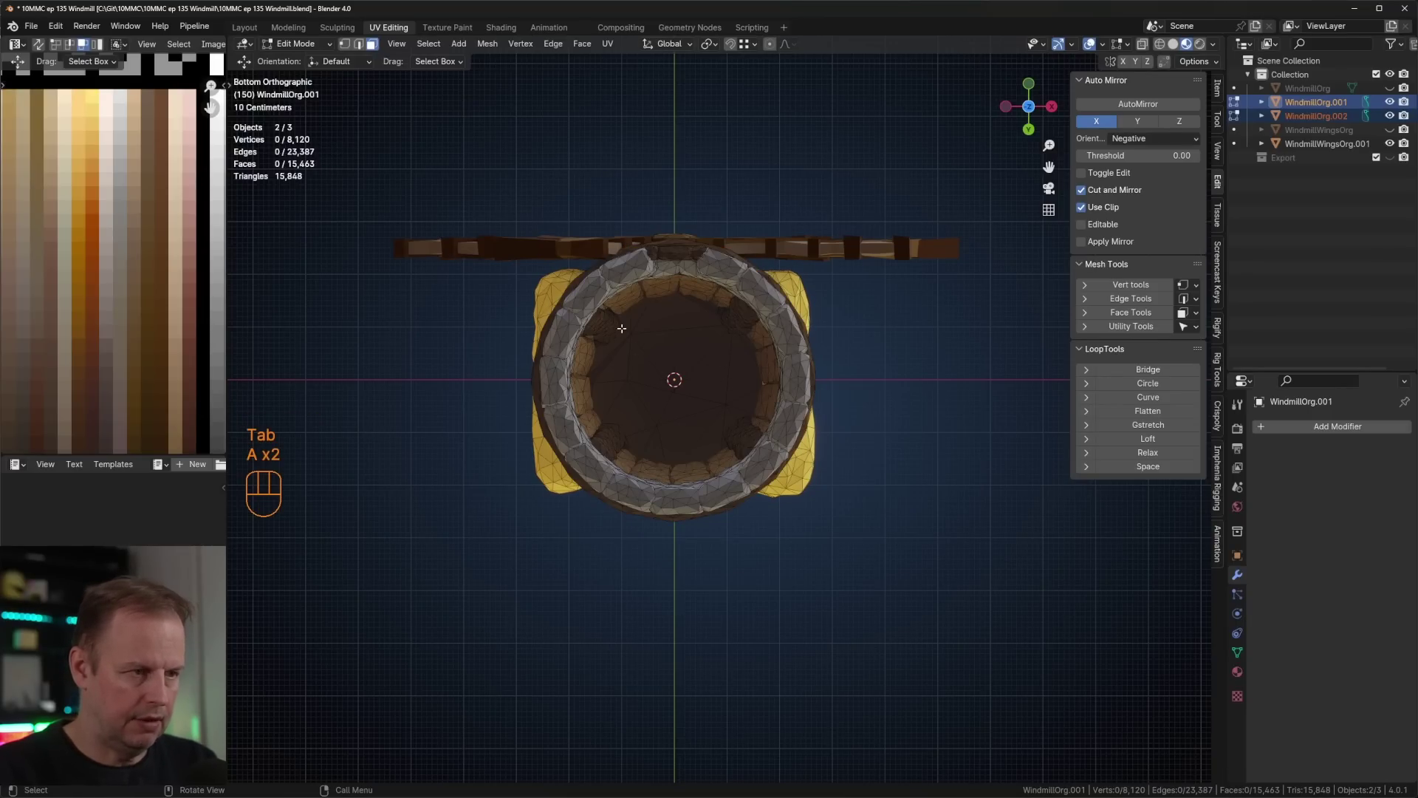
left_click_drag(366, 140, 999, 599)
middle_click_drag(999, 600, 654, 452)
- Extend the selection to faces with a similar normal, using the Equal comparison and a threshold of 0.003
key("shift+g")
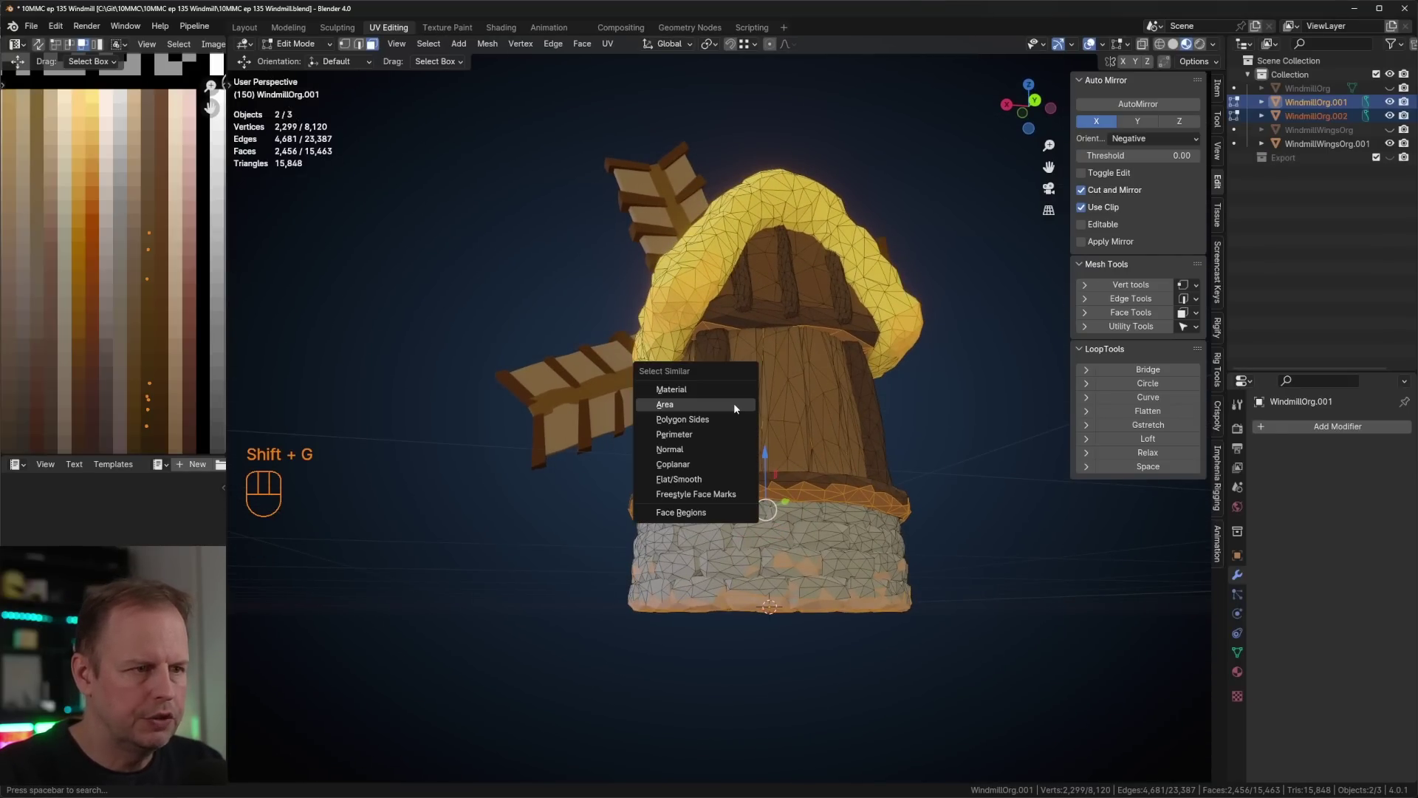
left_click(697, 449)
middle_click_drag(869, 418, 849, 362)
scroll(805, 426, "up", 3)
scroll(806, 426, "down", 5)
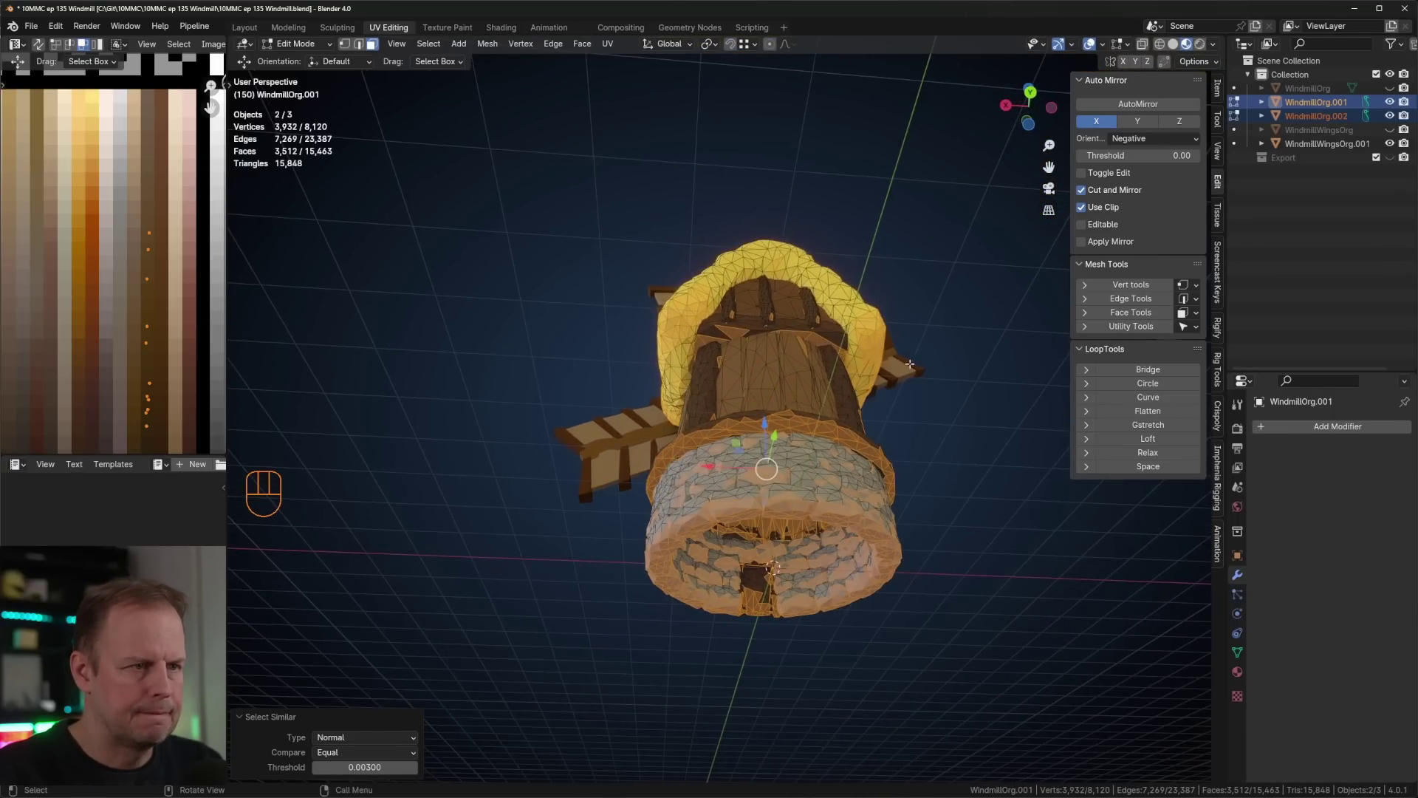
- Grow the face selection outward and darken it by moving its UVs about 0.008 down the palette
scroll(785, 345, "up", 3)
key("ctrl+KP_Add")
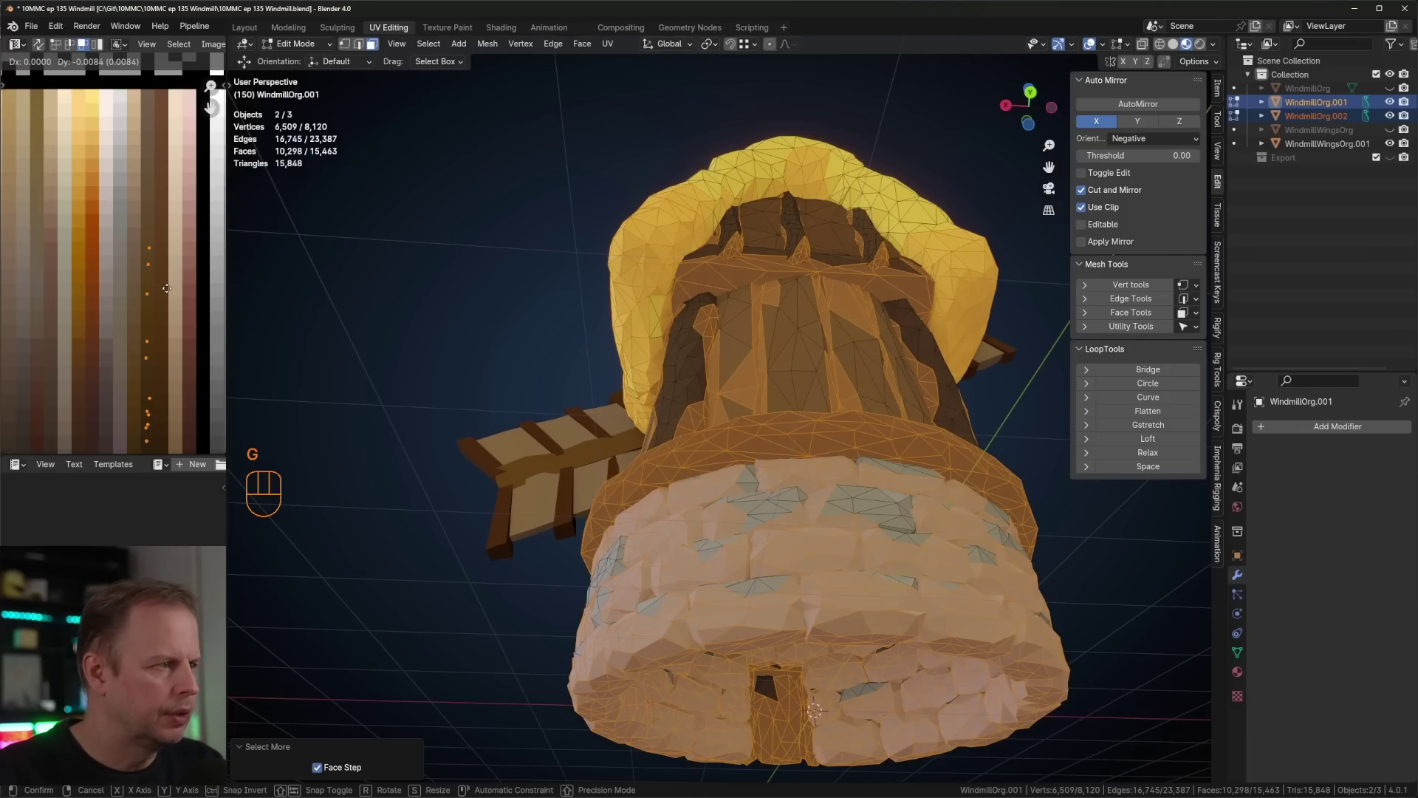
left_click(167, 288)
- Shrink the selection and darken the remaining faces in two further UV moves down the palette, the first about 0.007
key("ctrl+KP_Subtract")
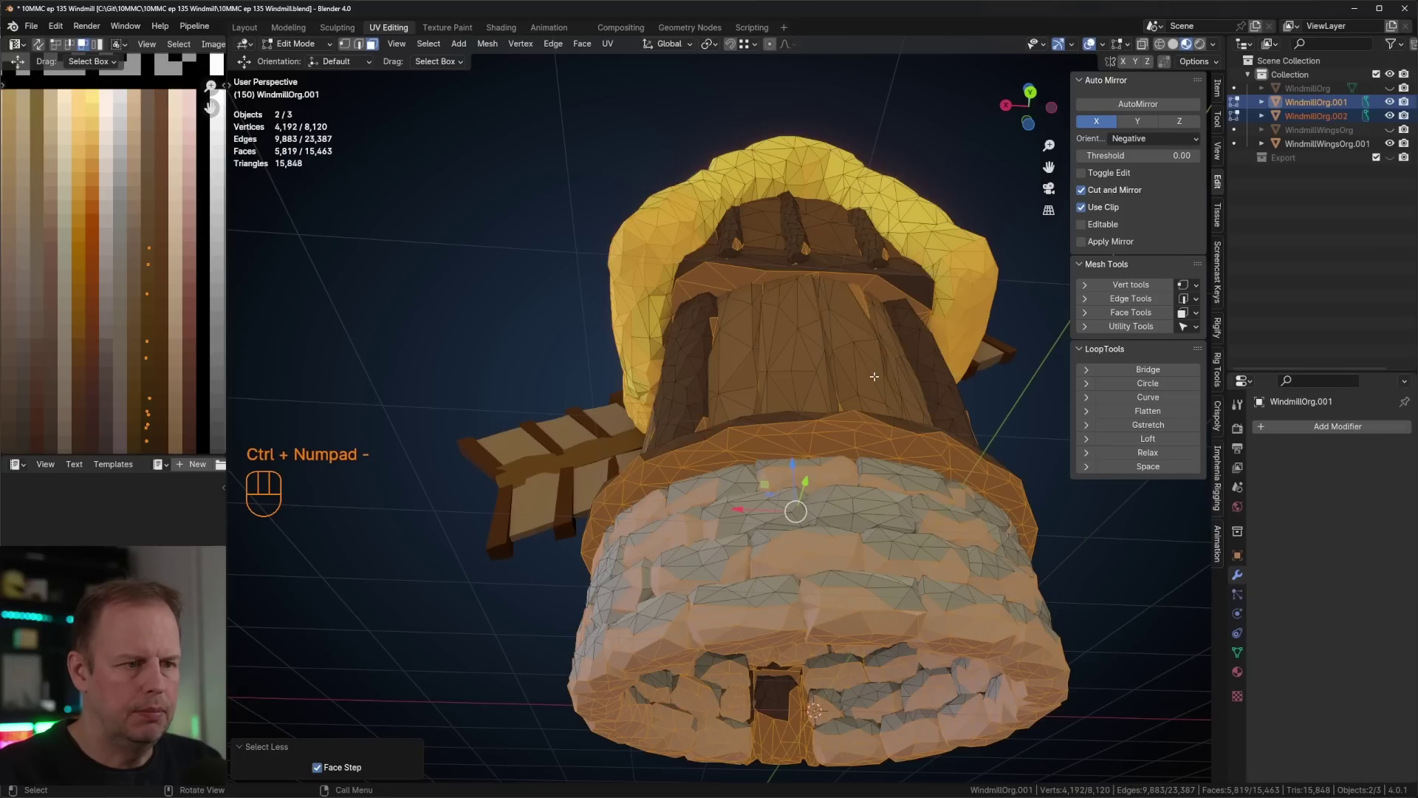
key("g")
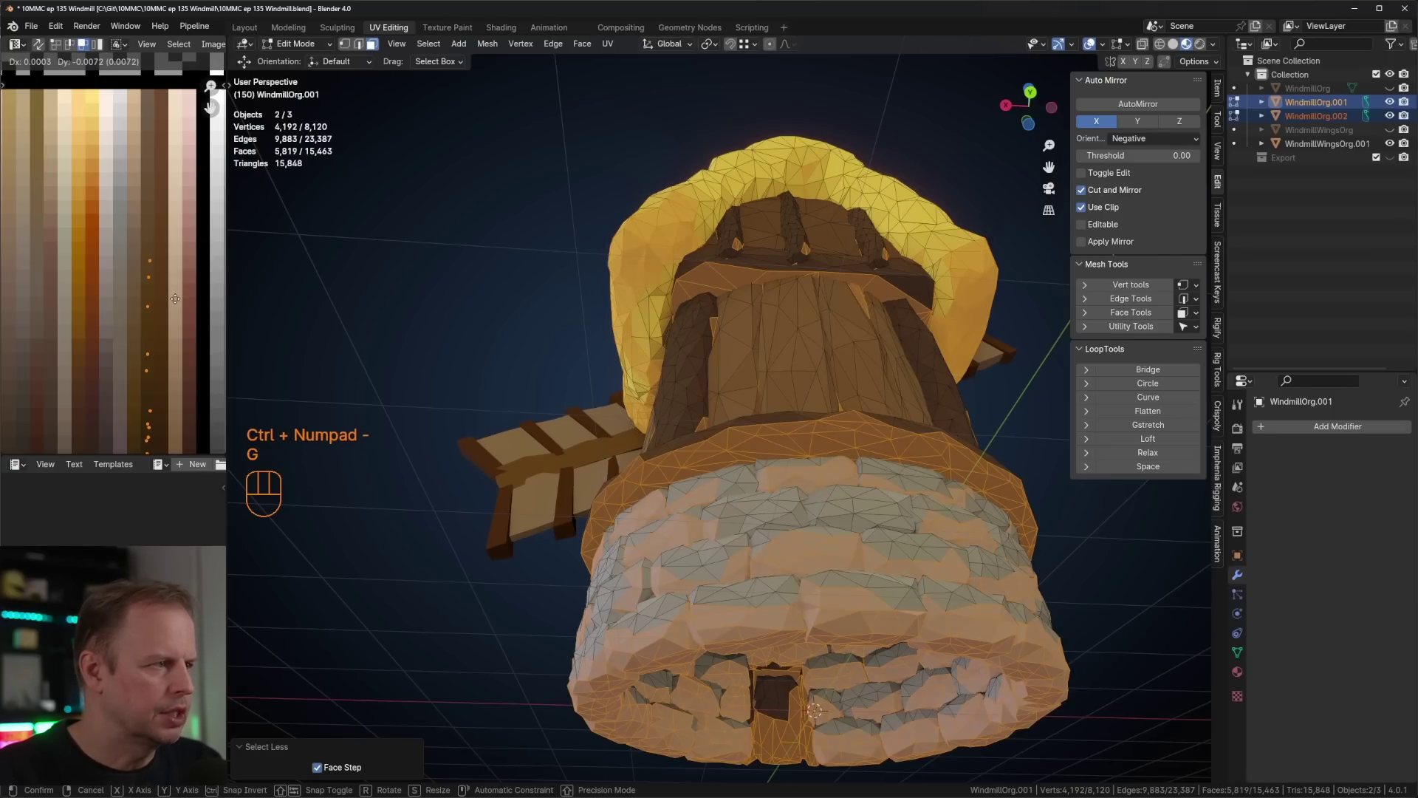
left_click(190, 306)
key("Tab")
key("Tab")
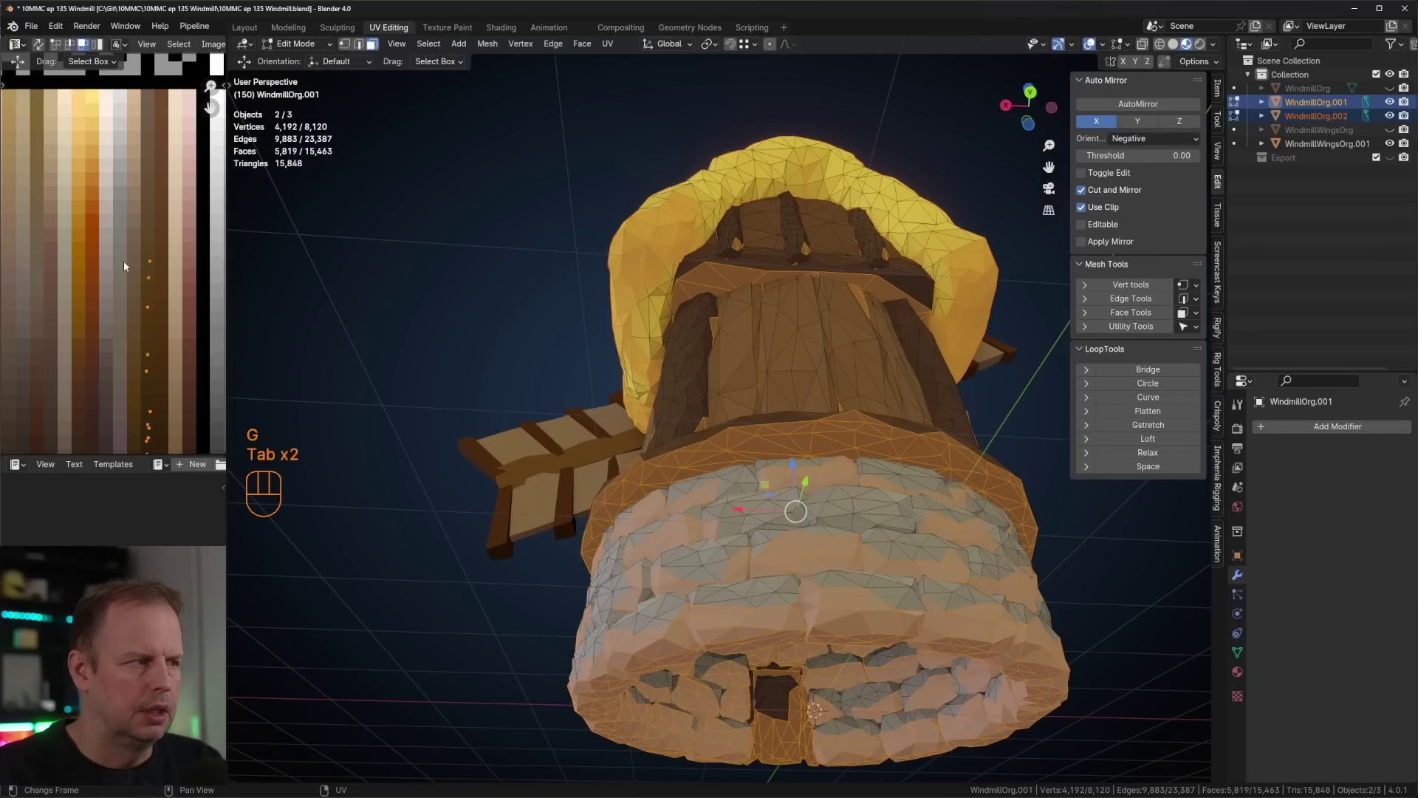
key("g")
left_click(130, 278)
key("Tab")
scroll(577, 337, "down", 8)
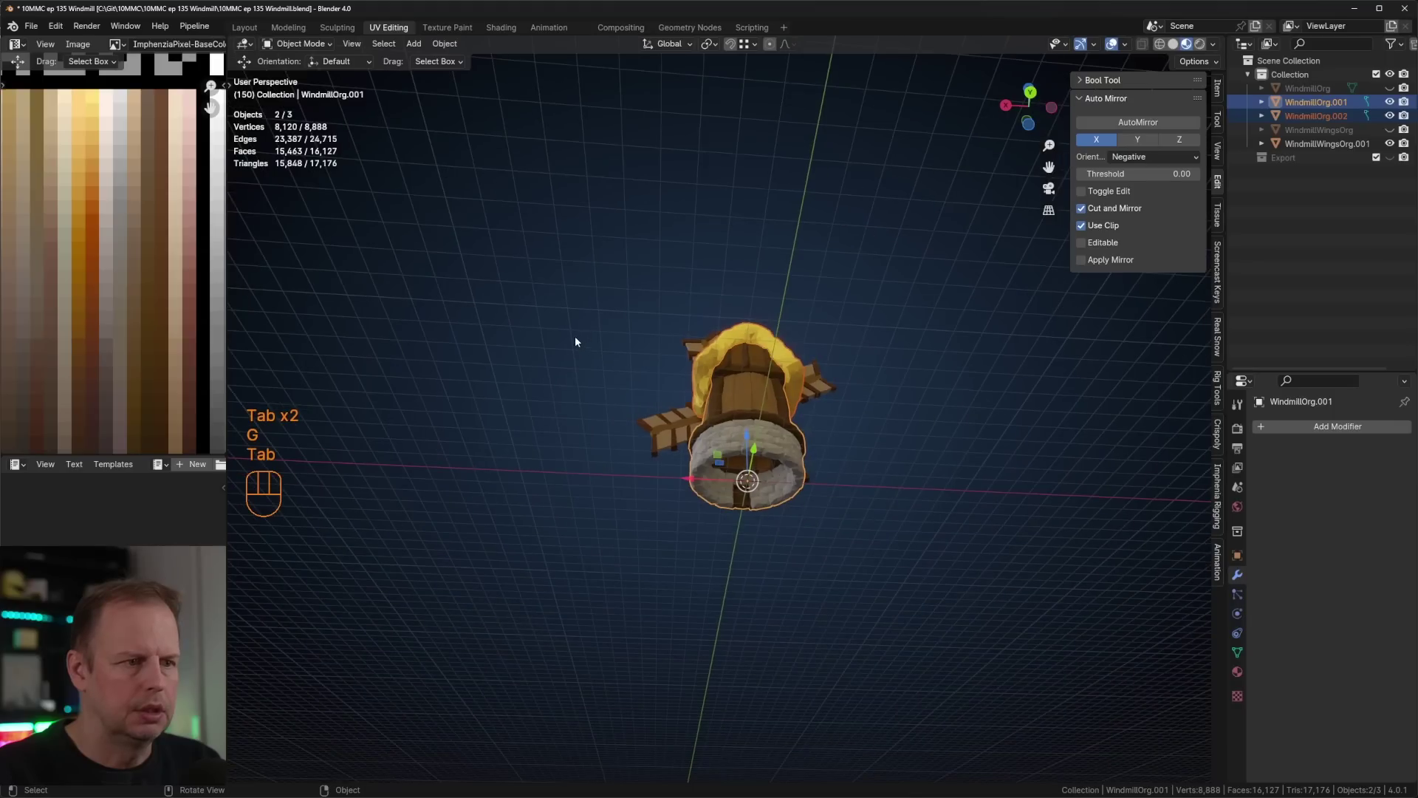
- Deselect the windmill and examine the shading on the stone base, door and front wall
middle_click_drag(574, 335, 831, 500)
scroll(799, 399, "up", 5)
left_click(925, 520)
scroll(791, 568, "up", 3)
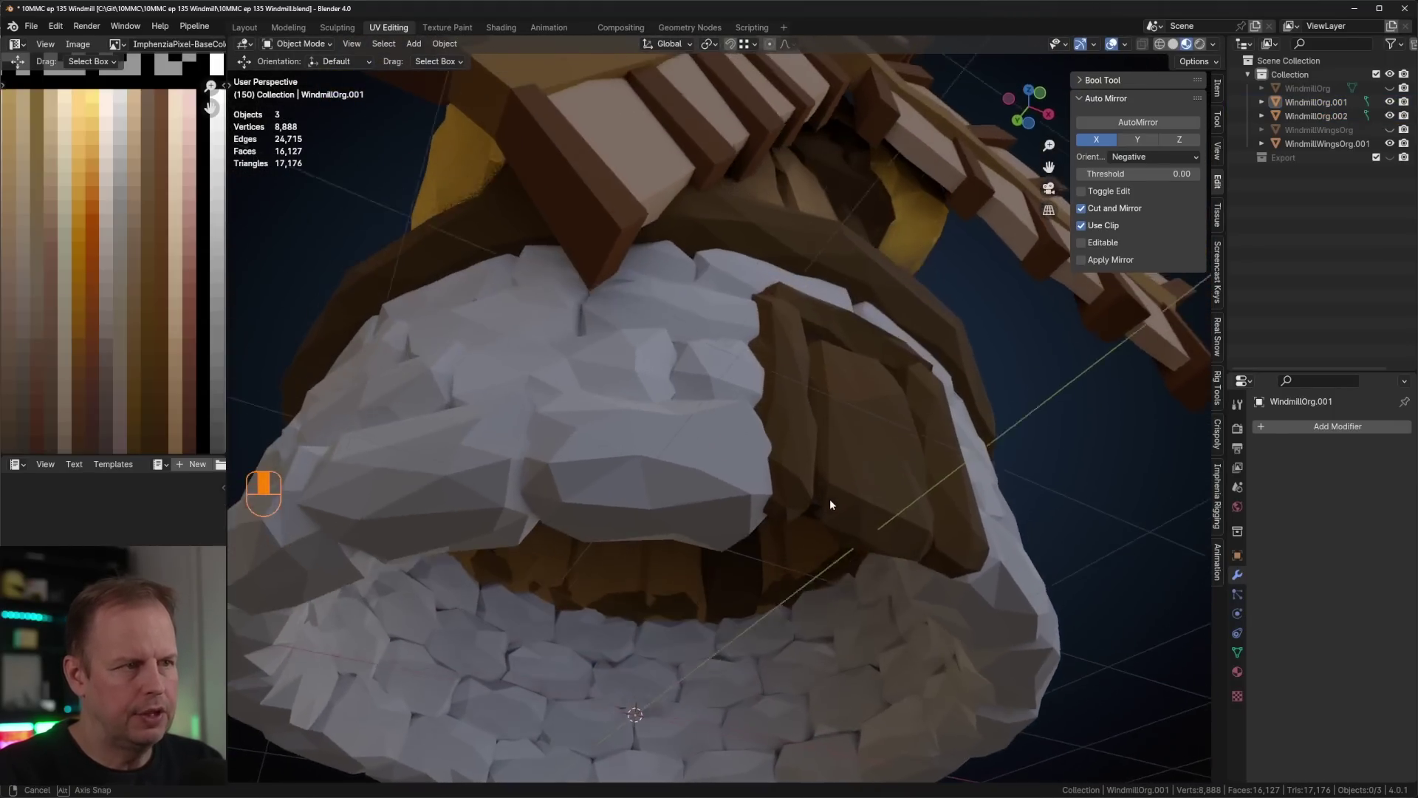
scroll(830, 499, "down", 4)
middle_click_drag(890, 311, 825, 408)
scroll(696, 436, "up", 3)
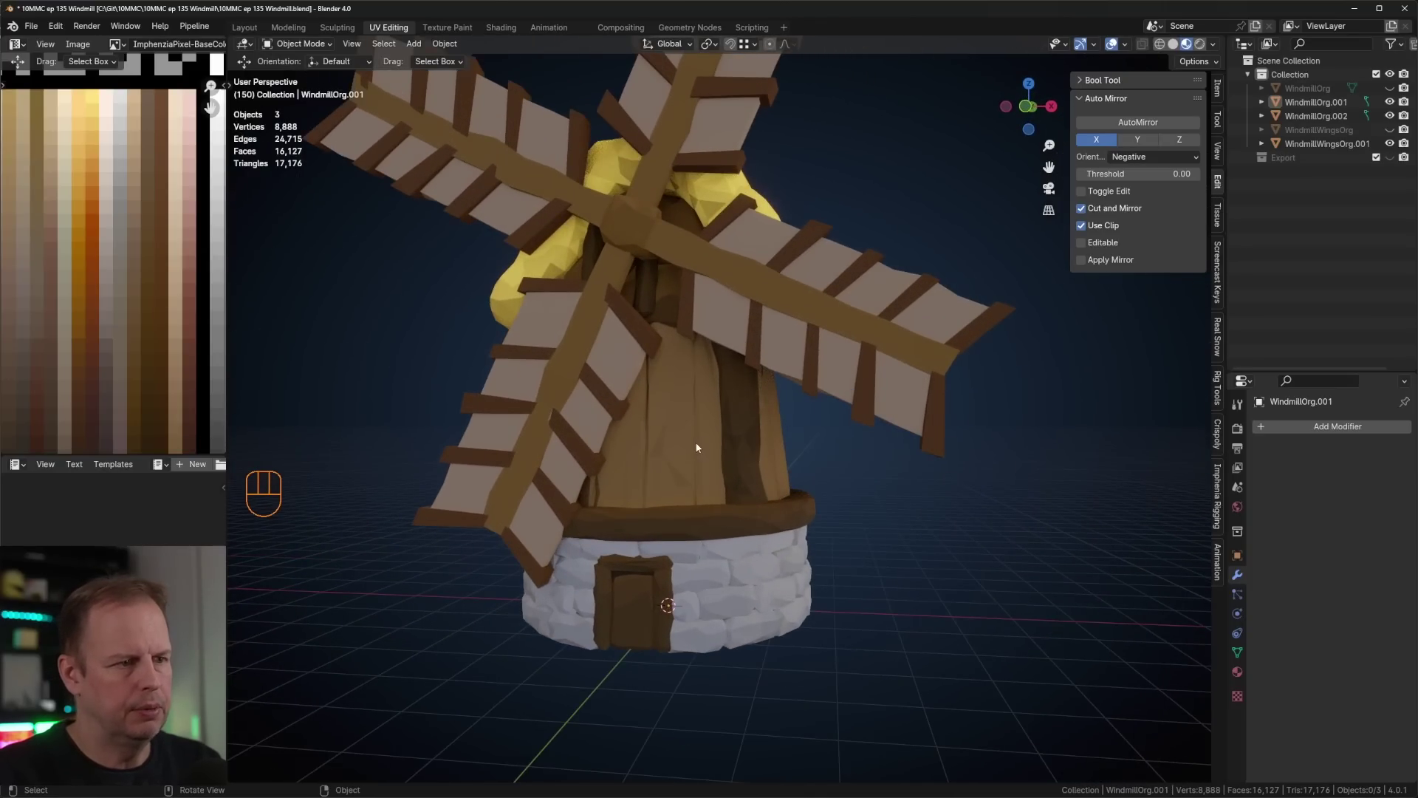
left_click(697, 447)
scroll(711, 424, "down", 6)
middle_click_drag(711, 424, 848, 449)
key("Tab")
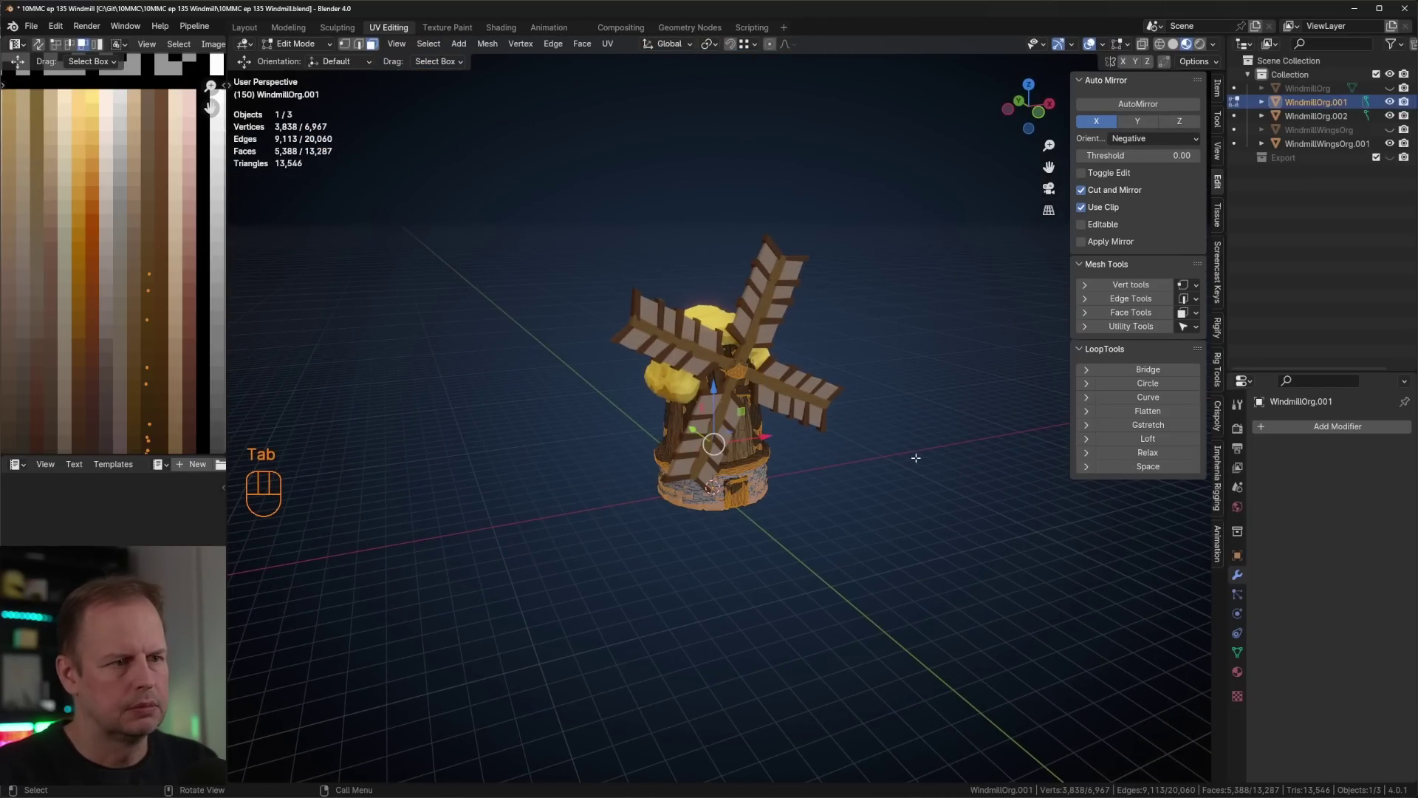
key("Tab")
left_click(934, 463)
middle_click_drag(934, 462, 733, 340)
key("Tab")
key("a")
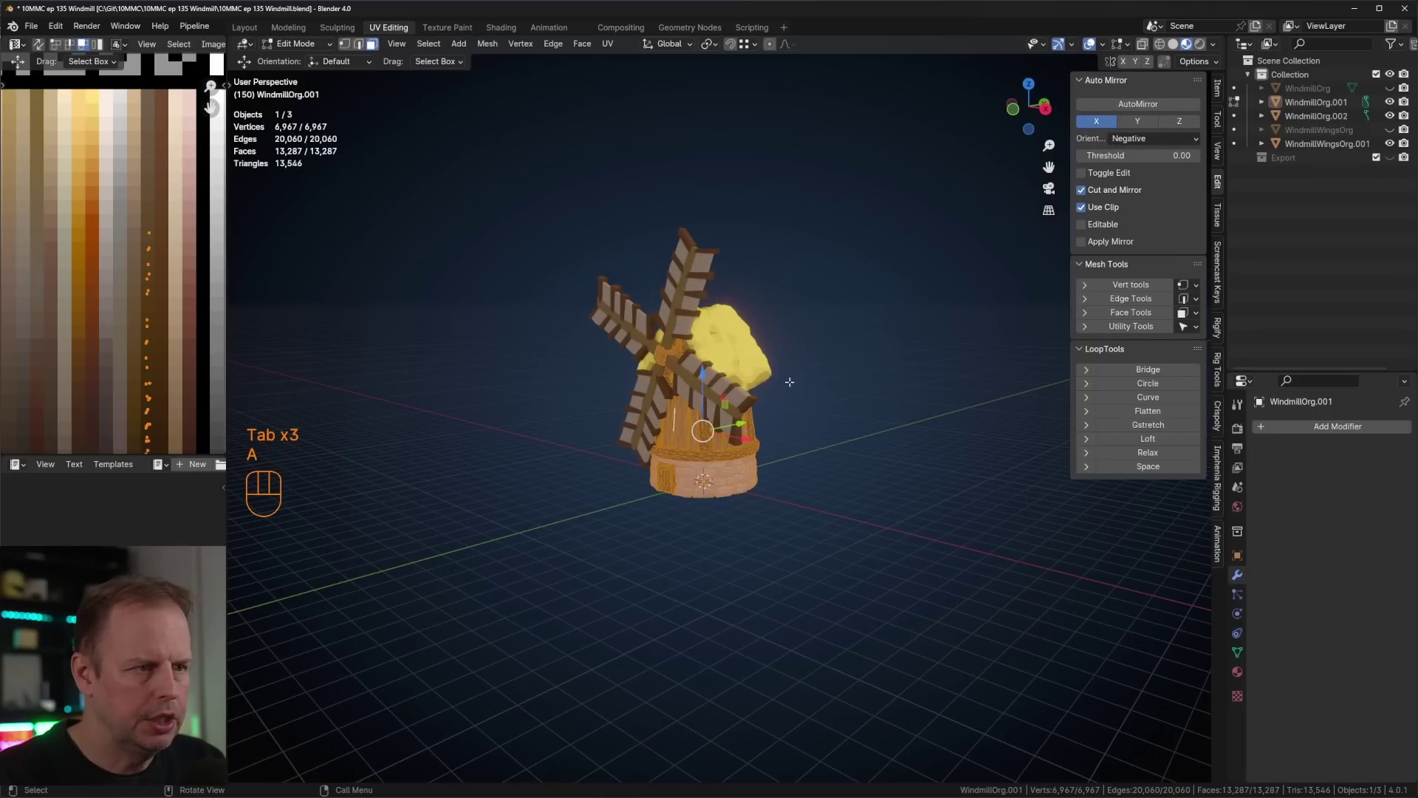
key("Tab")
left_click(697, 286, "shift")
key("Tab")
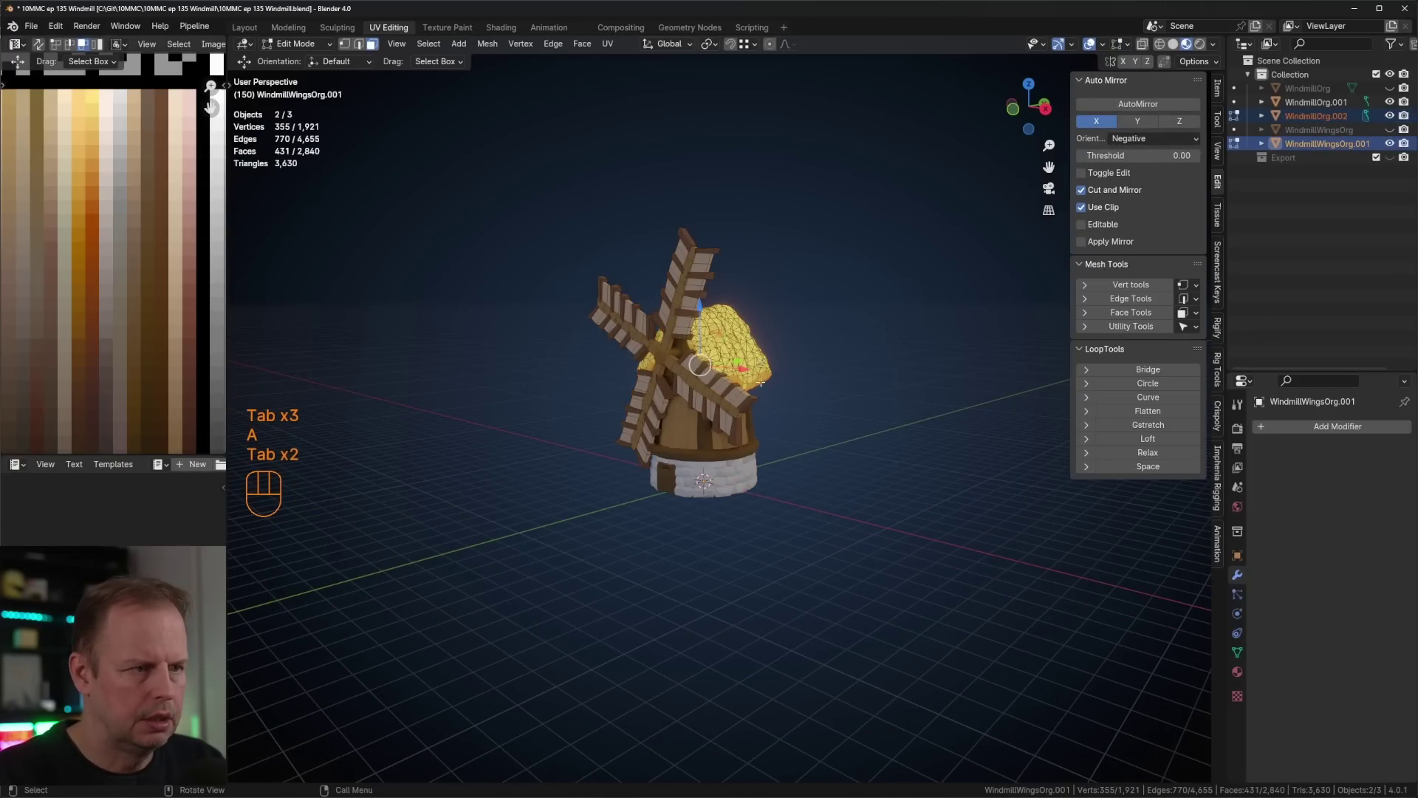
key("Tab")
- Check the palette placement of all faces of the tower, roof and sails together, and deselect the objects
left_click(694, 462)
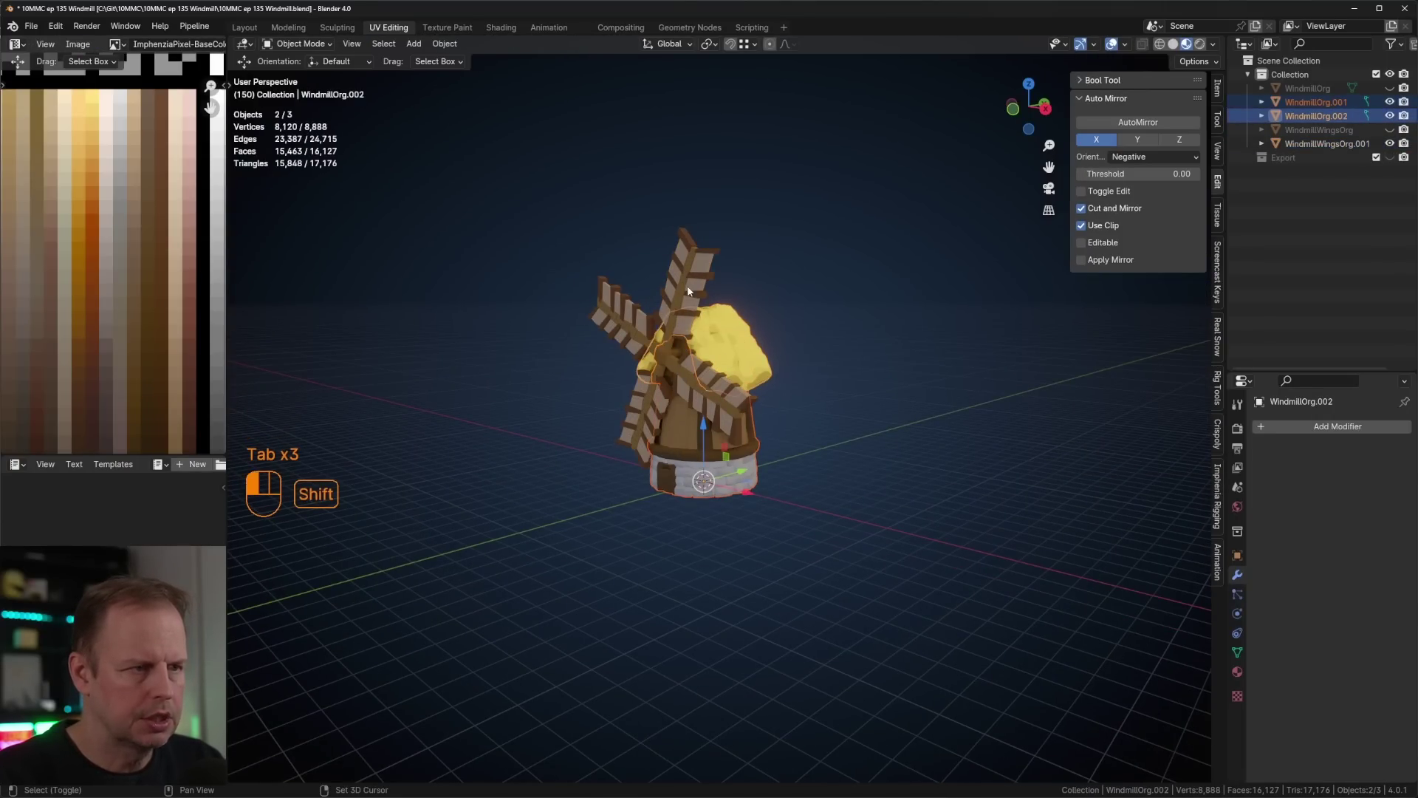
left_click(687, 290, "shift")
key("Tab")
key("a")
middle_click_drag(703, 297, 785, 299)
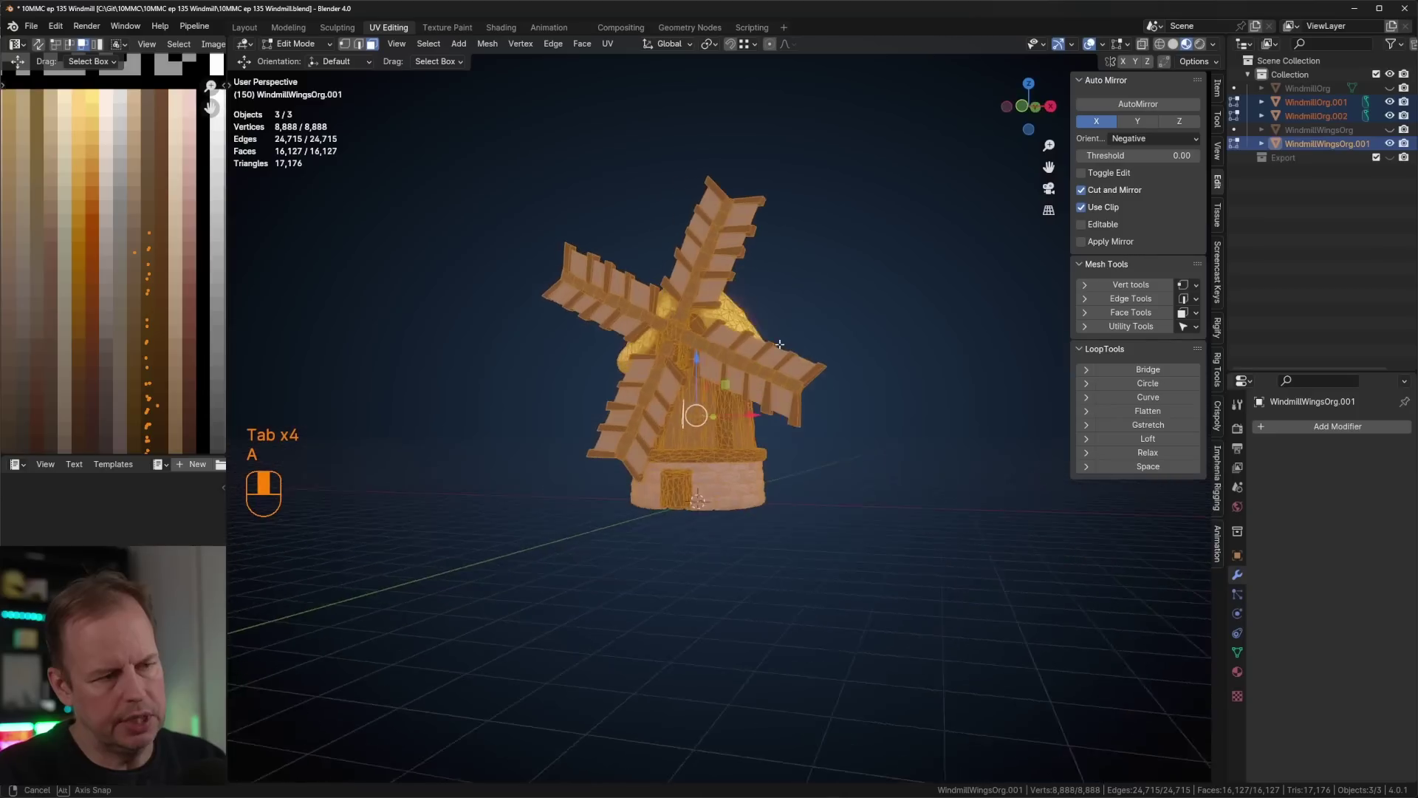
scroll(785, 299, "up", 3)
middle_click_drag(827, 373, 857, 391)
key("Tab")
left_click(915, 530)
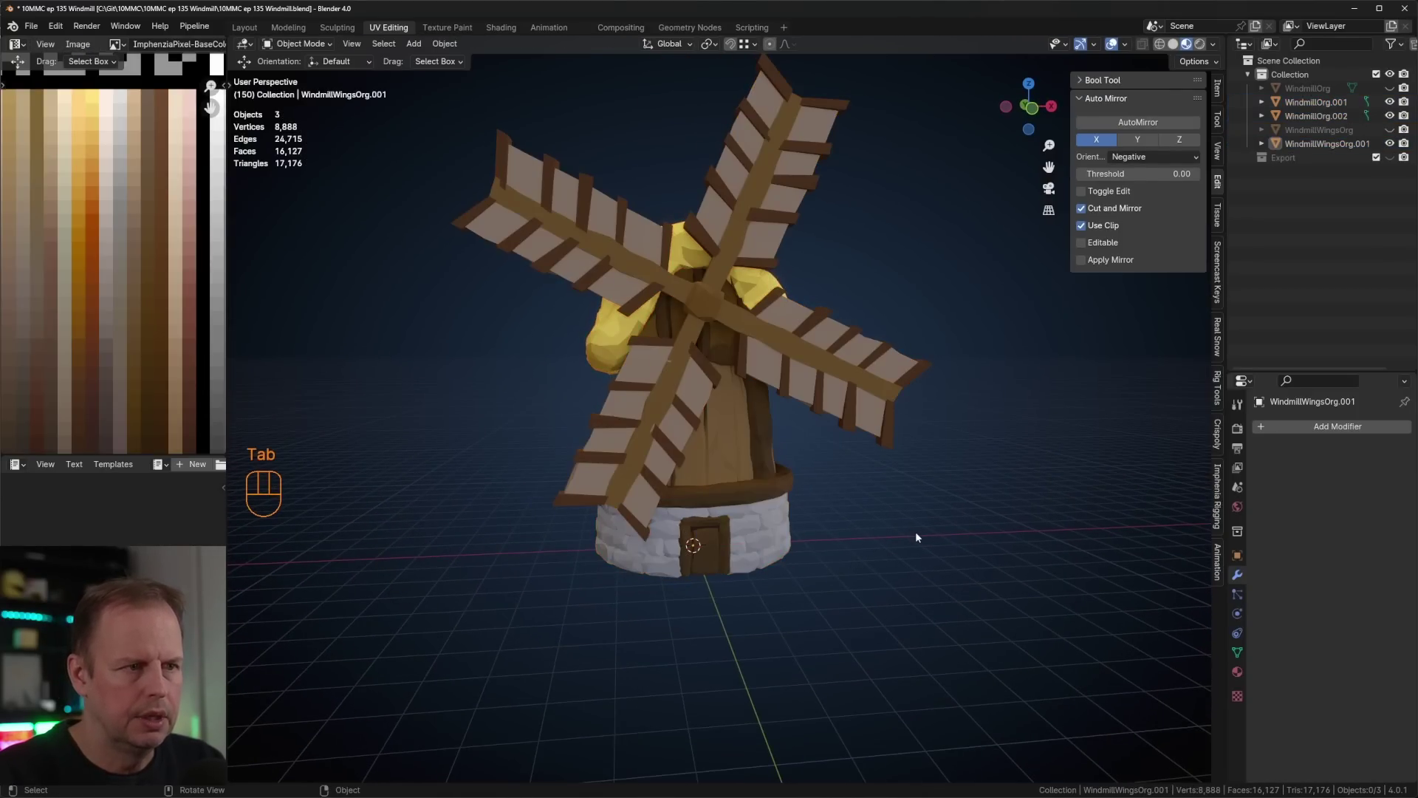
- Edit the tower mesh and select the first linked wall planks between the dark vertical beams on its side
middle_click_drag(915, 530, 851, 456)
scroll(852, 442, "up", 3)
left_click(821, 458)
key("Tab")
left_click(841, 449)
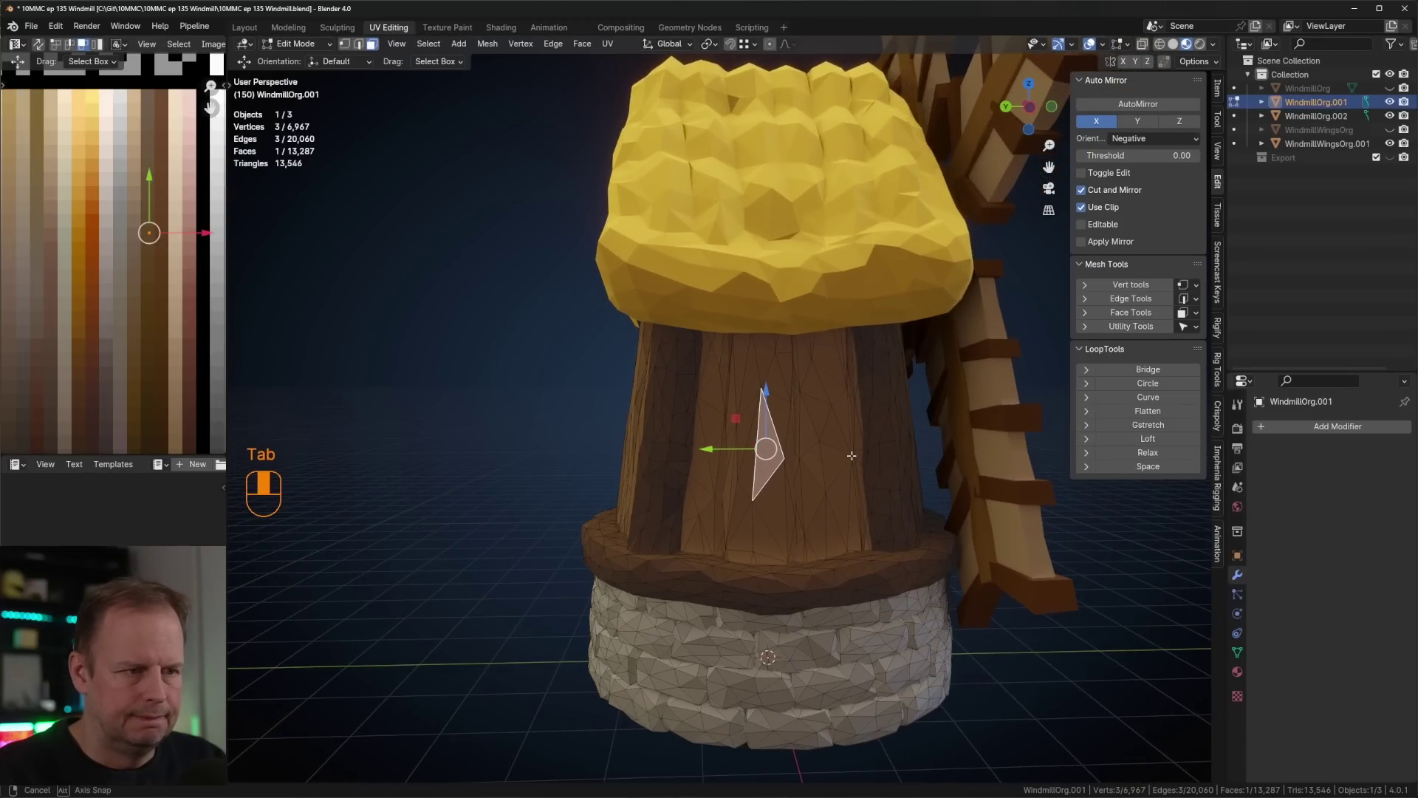
scroll(762, 542, "down", 5)
middle_click_drag(761, 542, 798, 503)
scroll(799, 503, "up", 3)
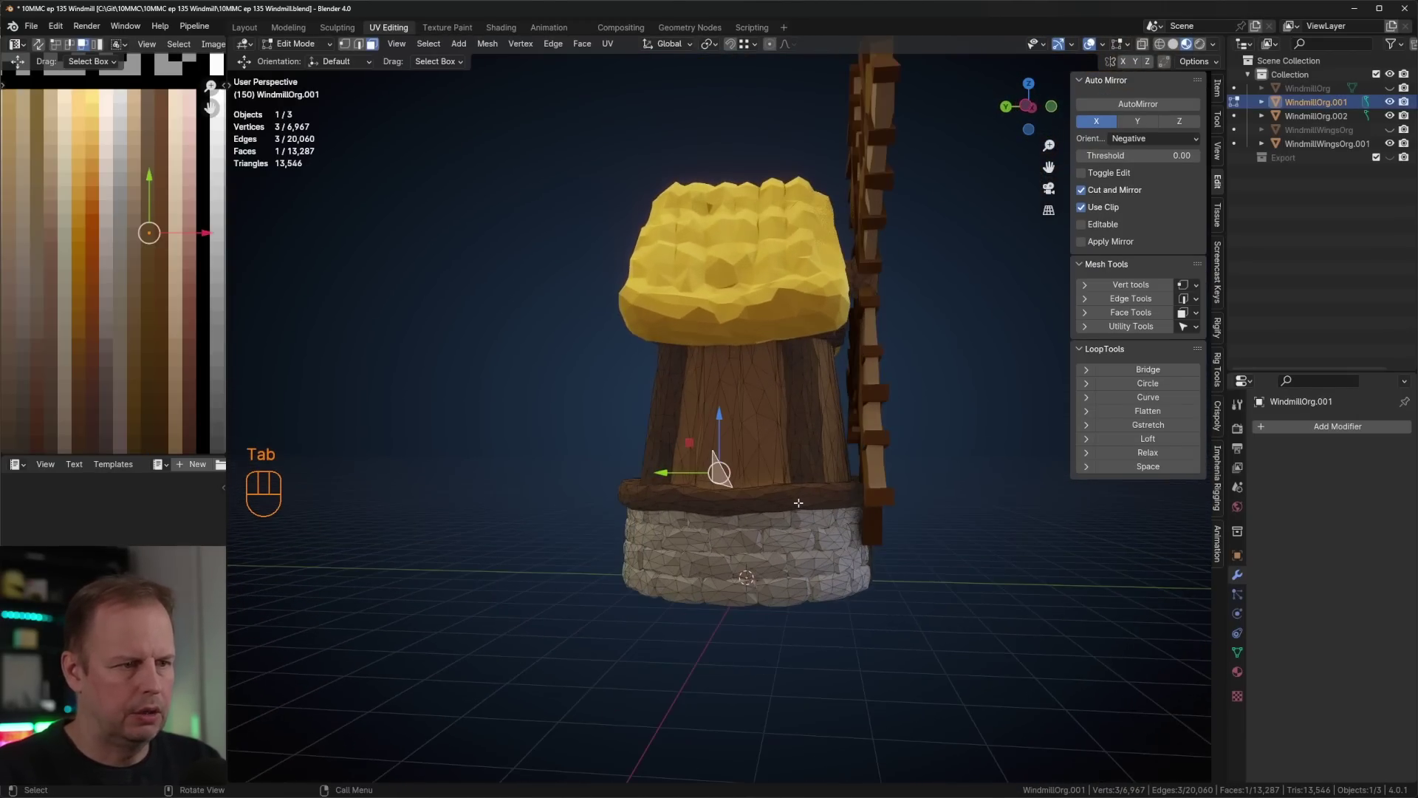
key("l")
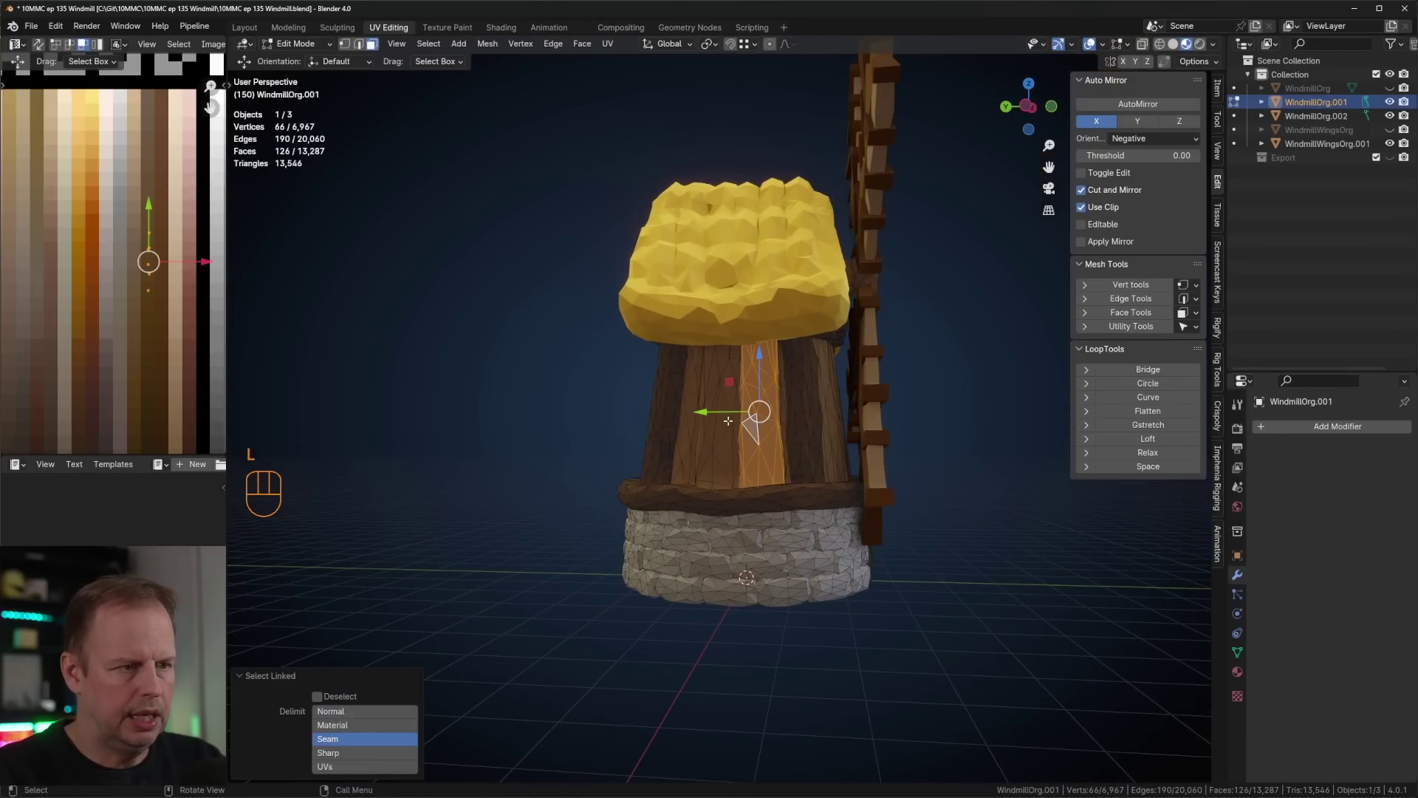
middle_click_drag(692, 427, 783, 435)
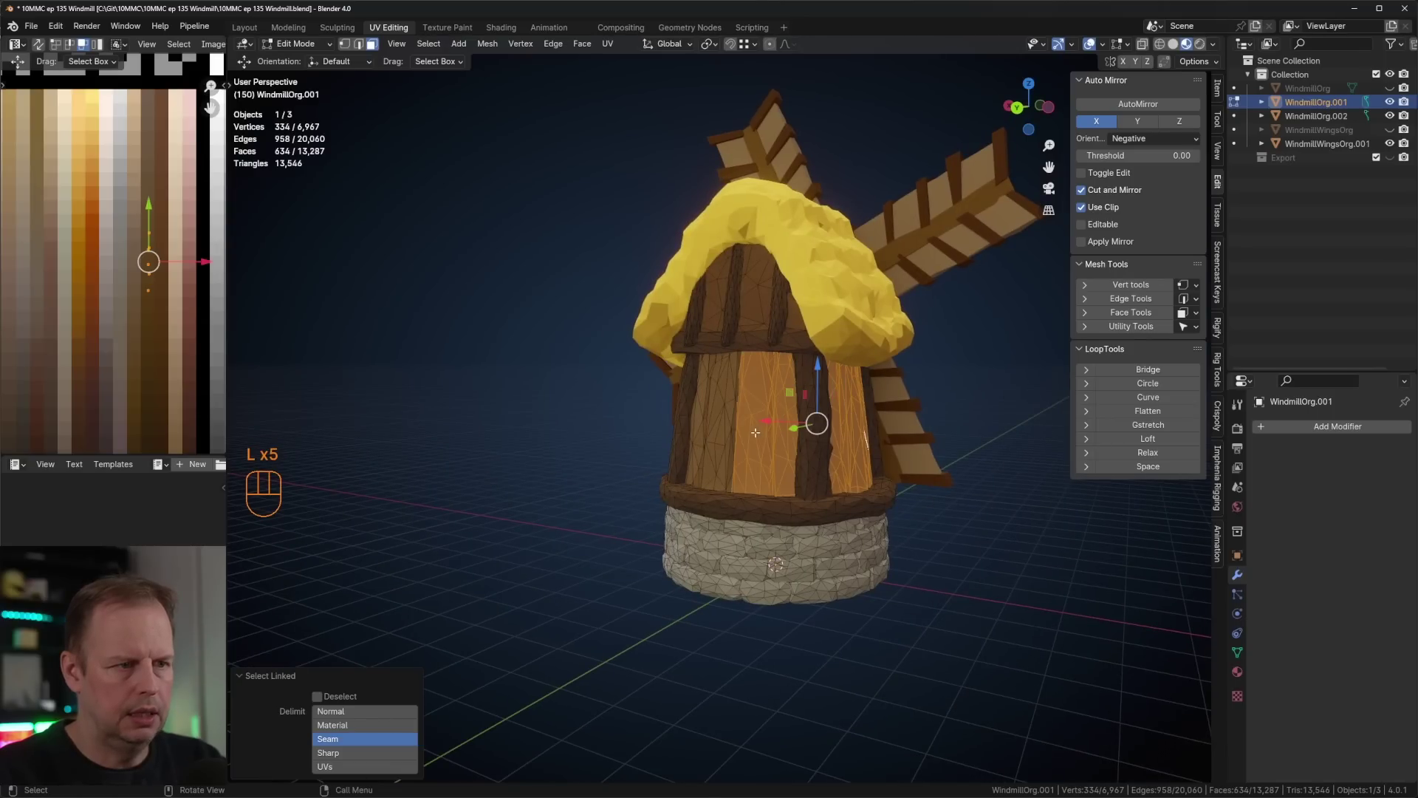
- Add all remaining linked wall planks around the tower to the selection, leaving out the vertical beams
mouse_move(685, 430)
middle_mouse_down()
mouse_move(723, 439)
mouse_move(668, 427)
mouse_move(688, 418)
middle_mouse_up()
key("l")
middle_click_drag(562, 428, 820, 414)
key("l")
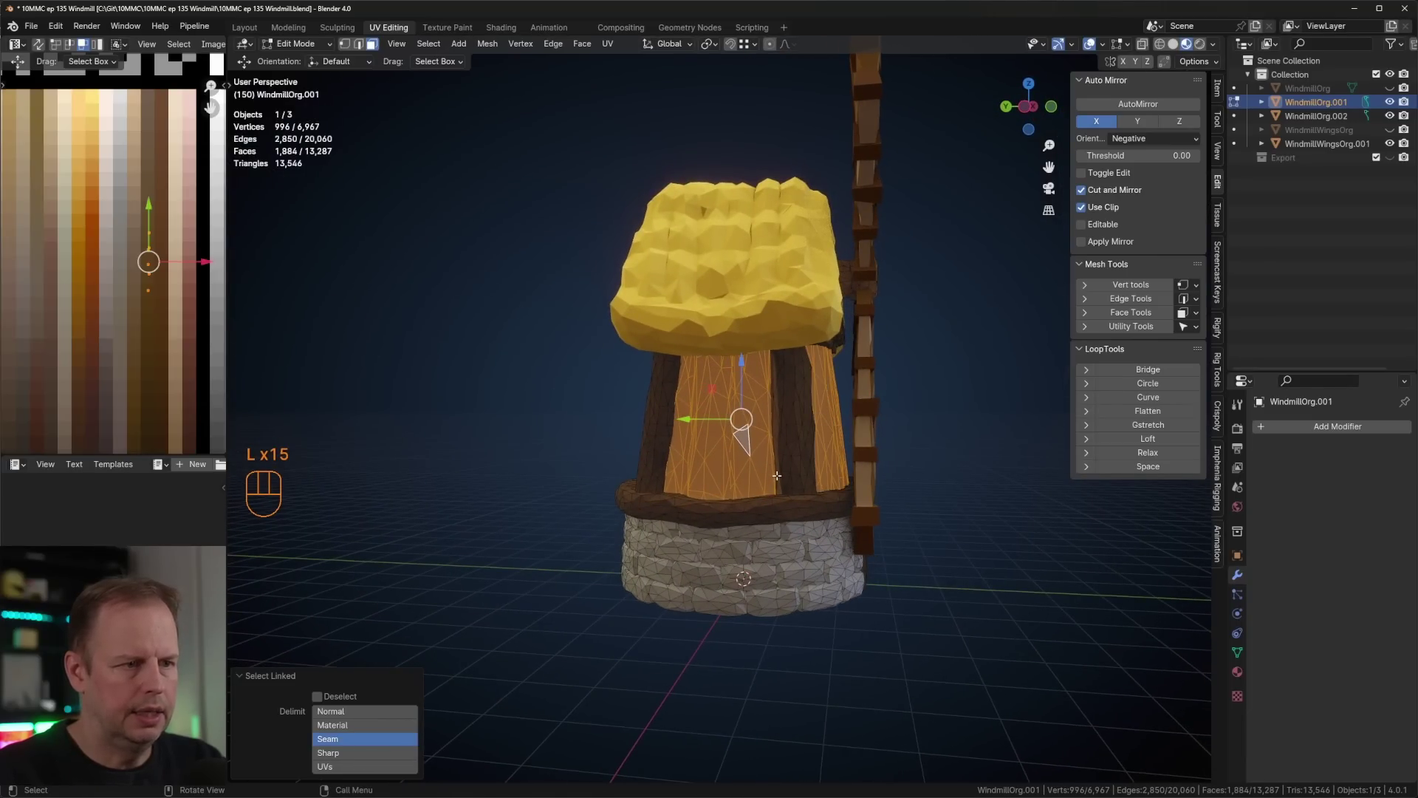
key("l")
middle_click_drag(777, 476, 826, 452)
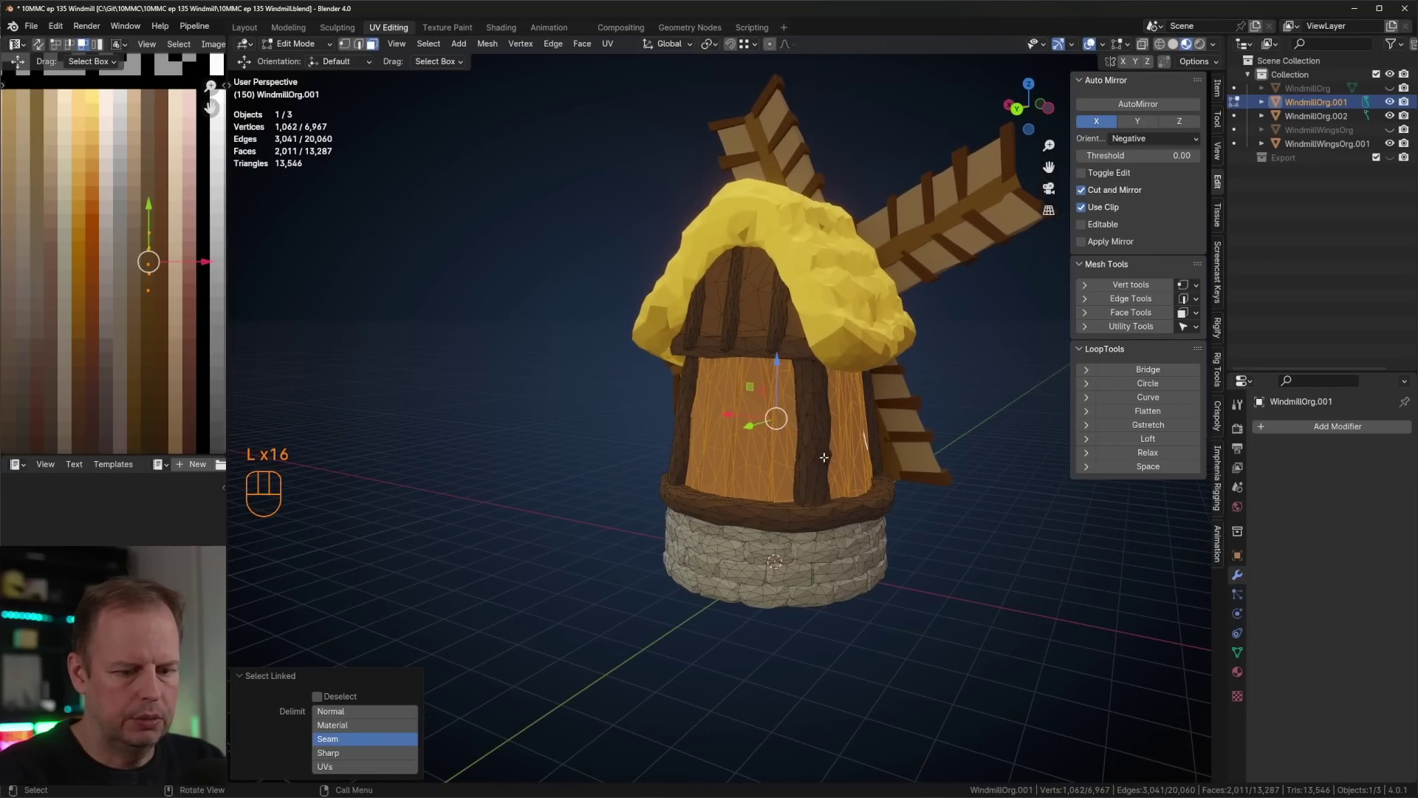
- Isolate the tower in local view and hide everything in its mesh except the wall planks
key("KP_Divide")
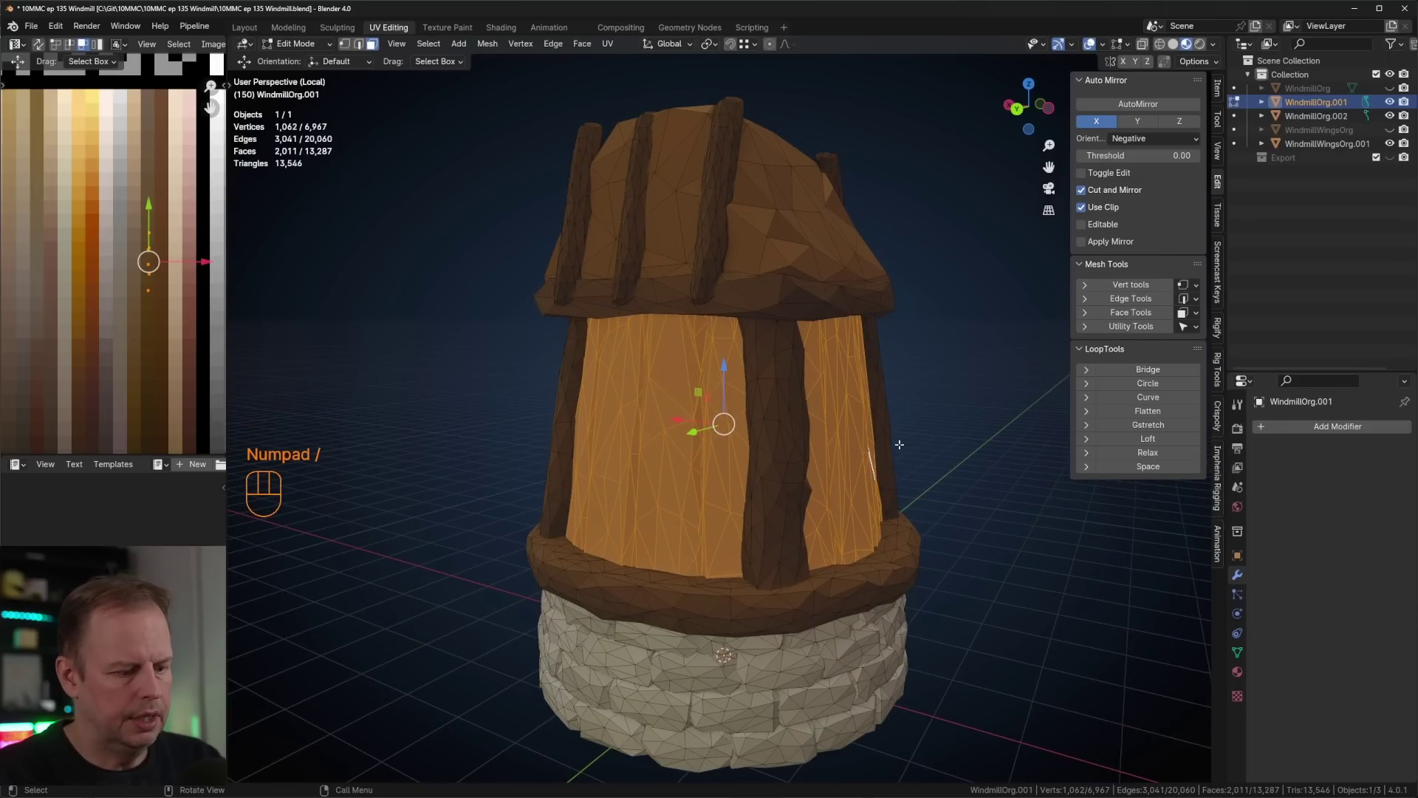
key("ctrl+i")
key("h")
middle_click_drag(915, 447, 726, 475)
- Circle-select the upper and lower ends of all planks through the mesh in front view with X-ray on
key("KP_1")
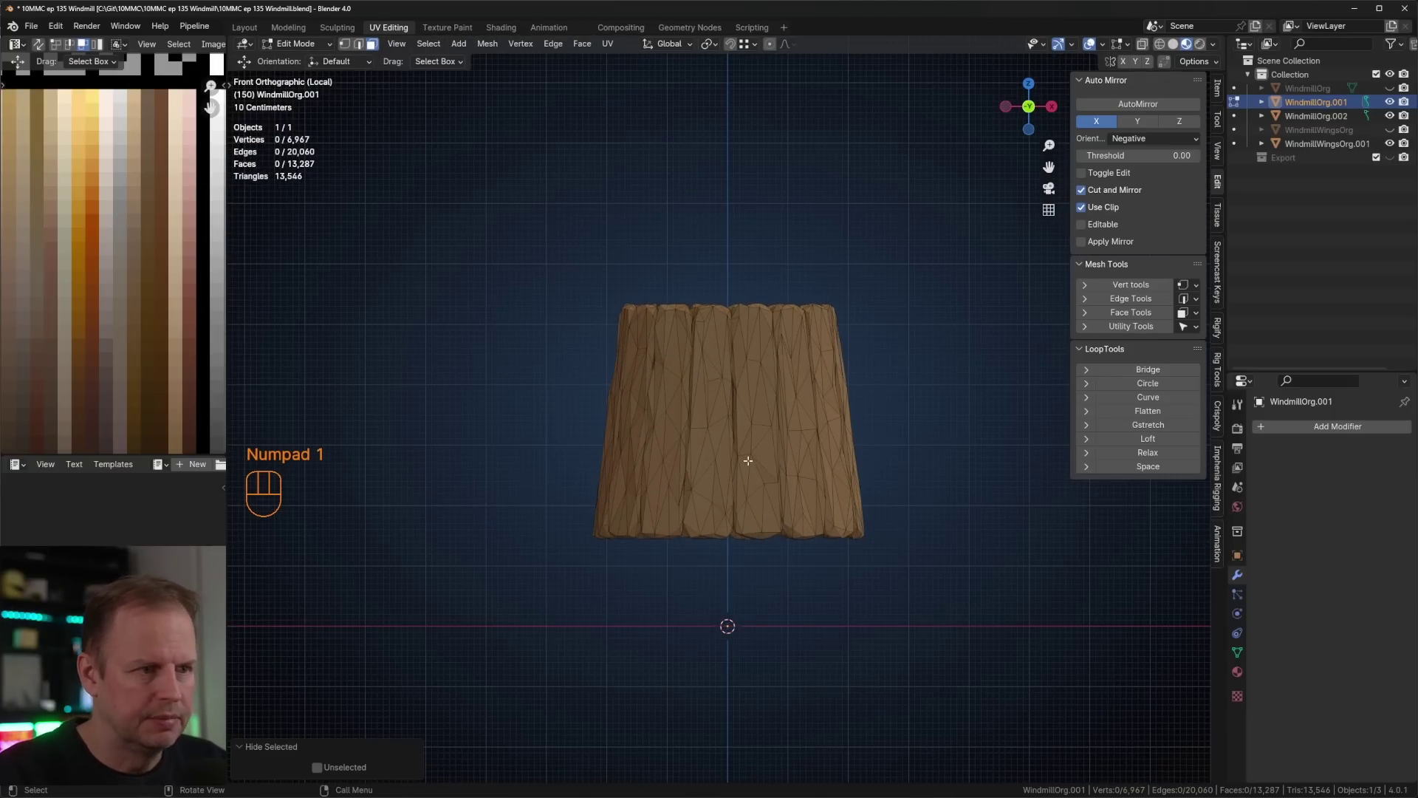
key("a")
key("a")
scroll(776, 497, "down", 2)
key("alt+z")
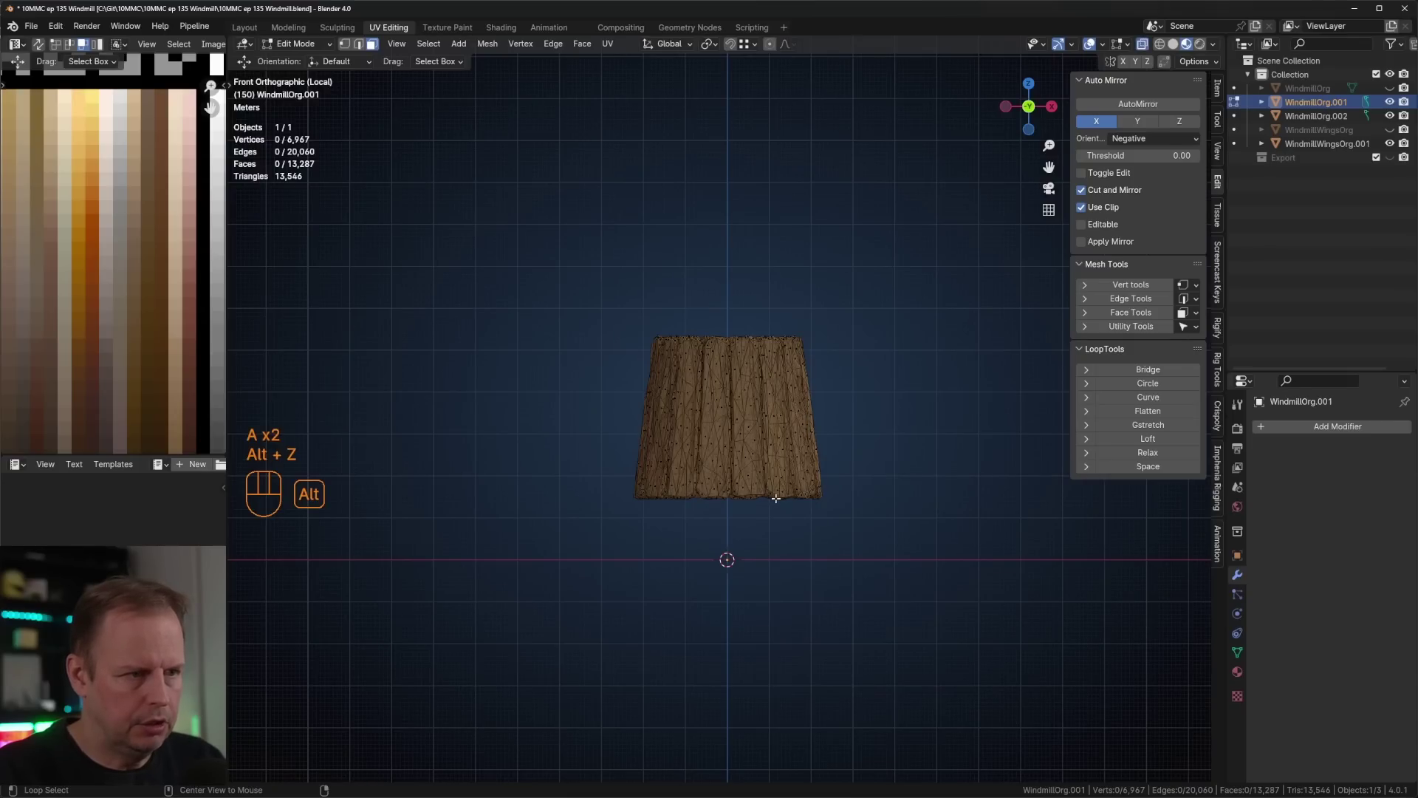
key("a")
key("a")
key("c")
left_click_drag(820, 491, 600, 492)
left_click_drag(623, 320, 829, 332)
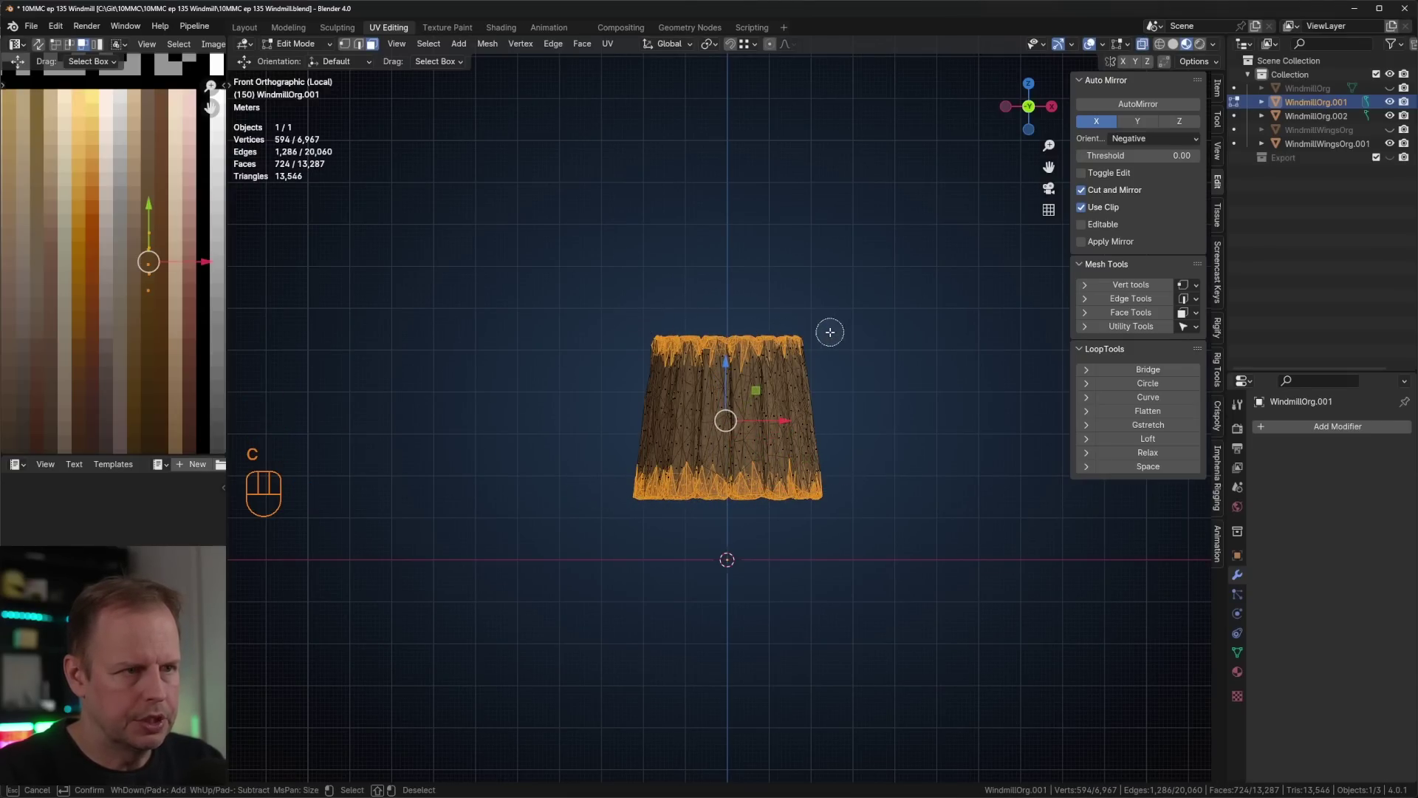
key("Return")
- Move the UVs of the selected plank ends down the palette onto a darker brown shade
middle_click_drag(867, 344, 247, 338)
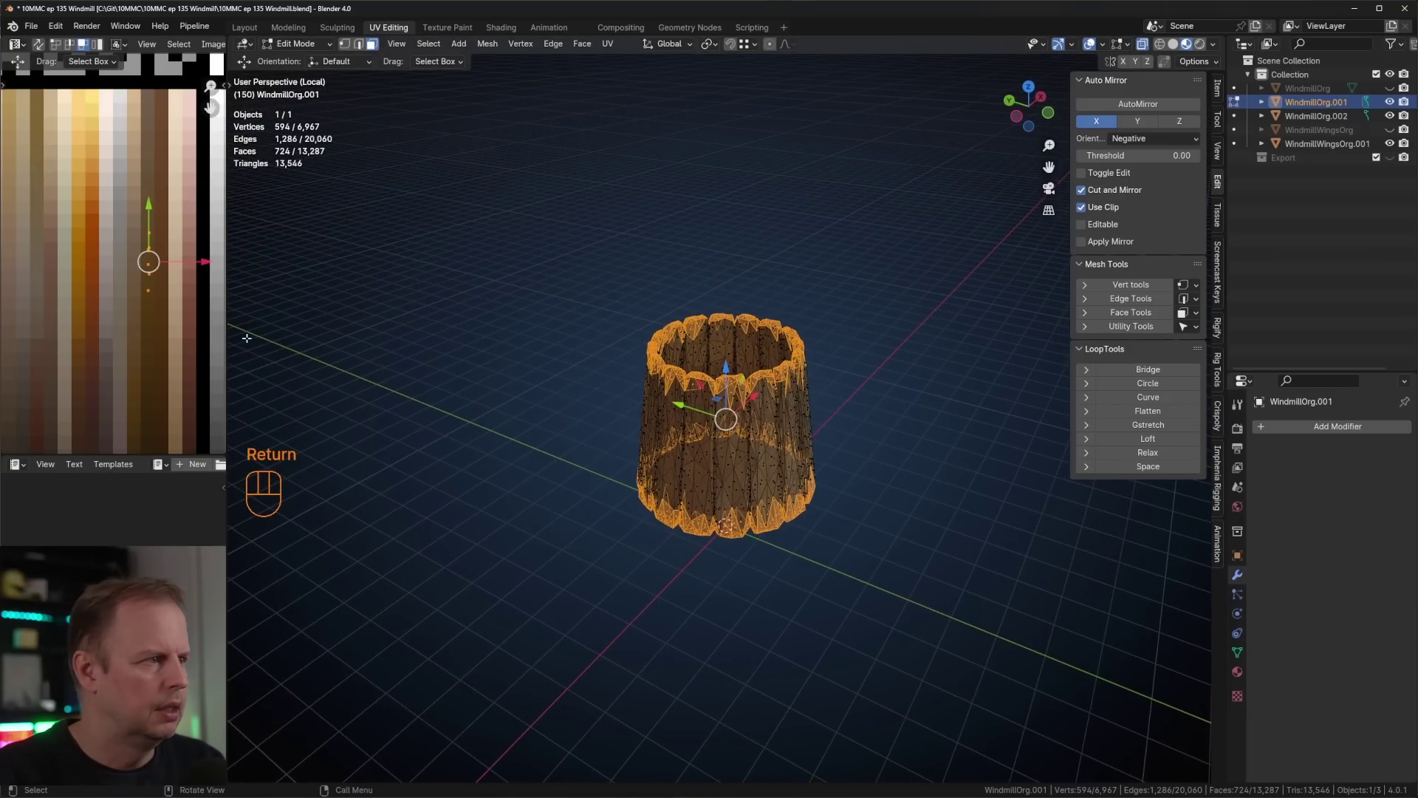
key("alt+z")
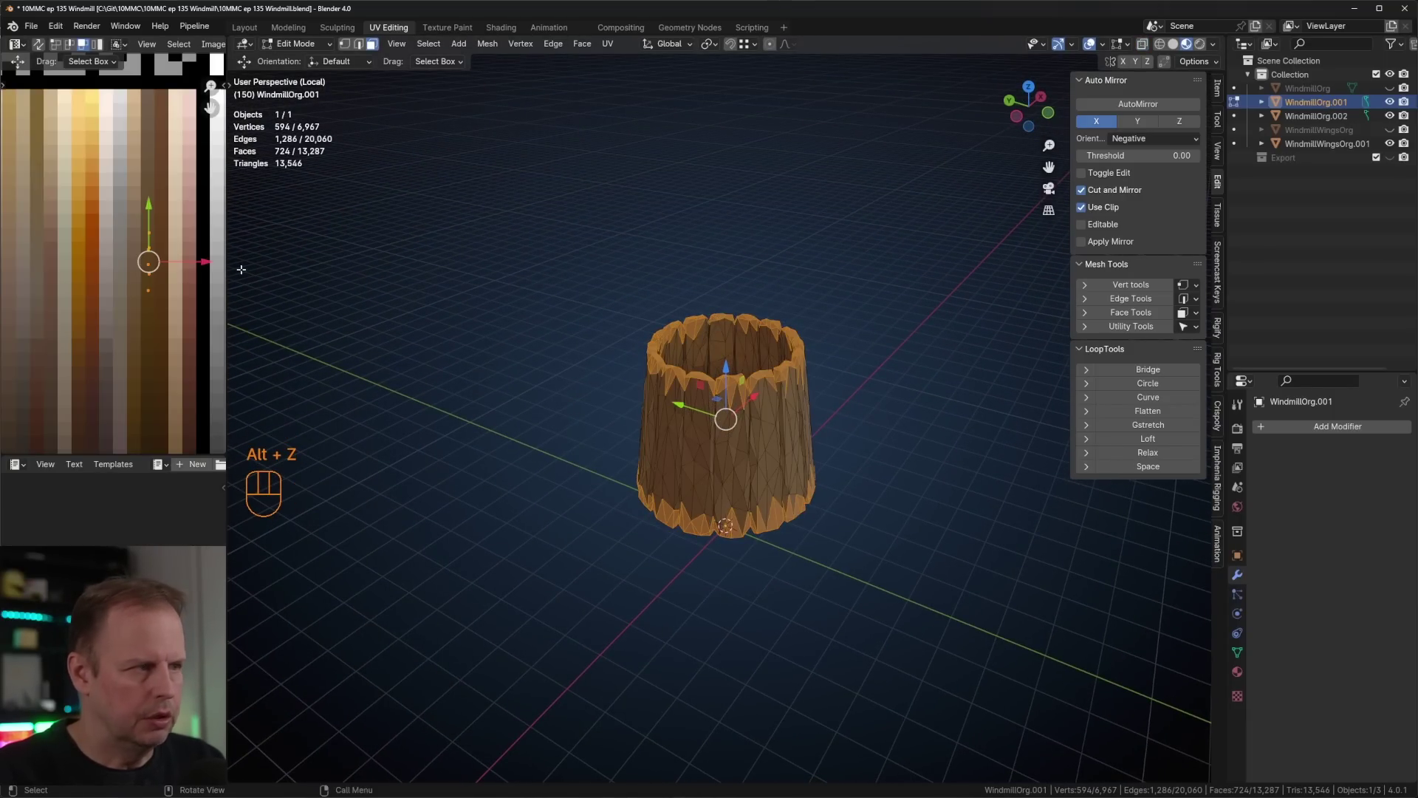
scroll(149, 264, "up", 2)
key("g")
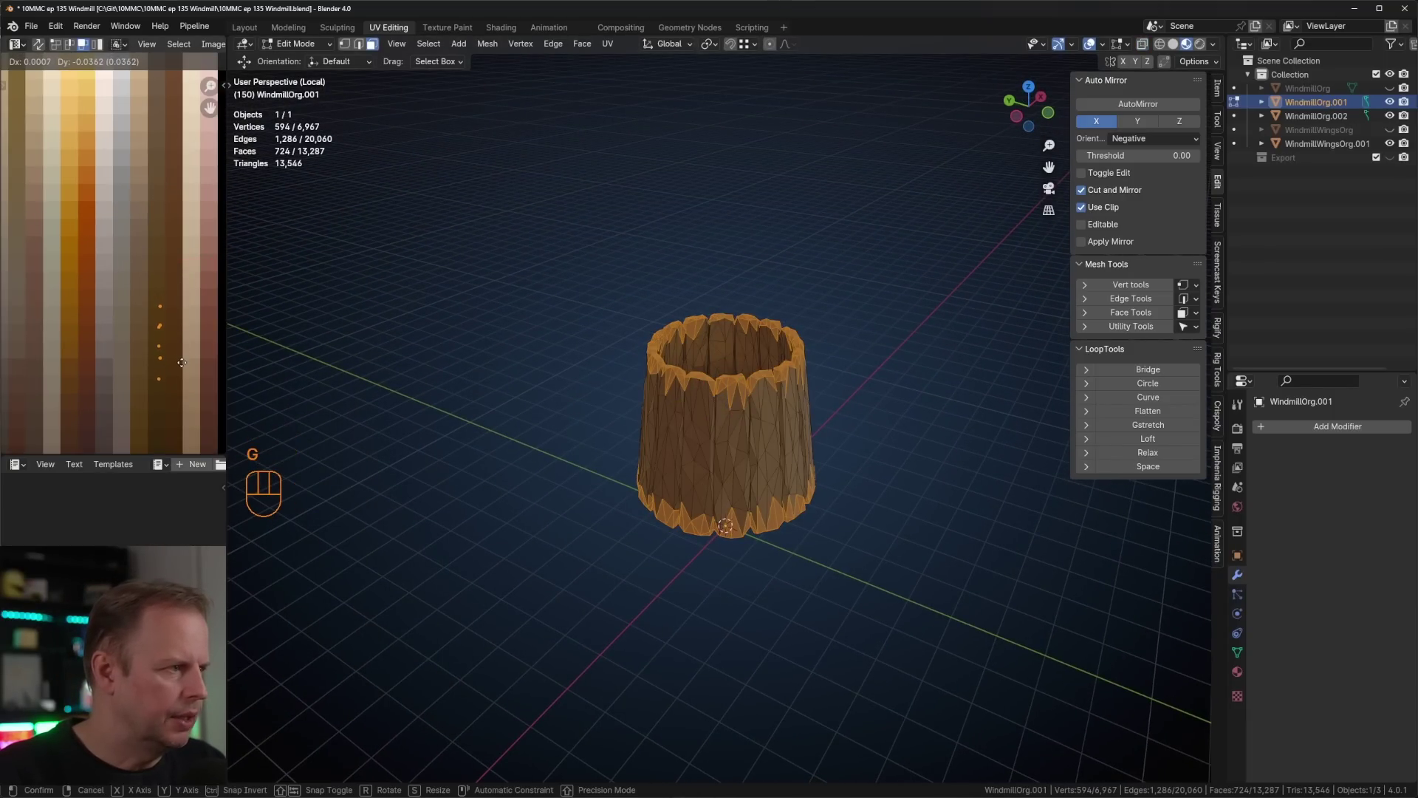
left_click(181, 368)
key("Tab")
key("Tab")
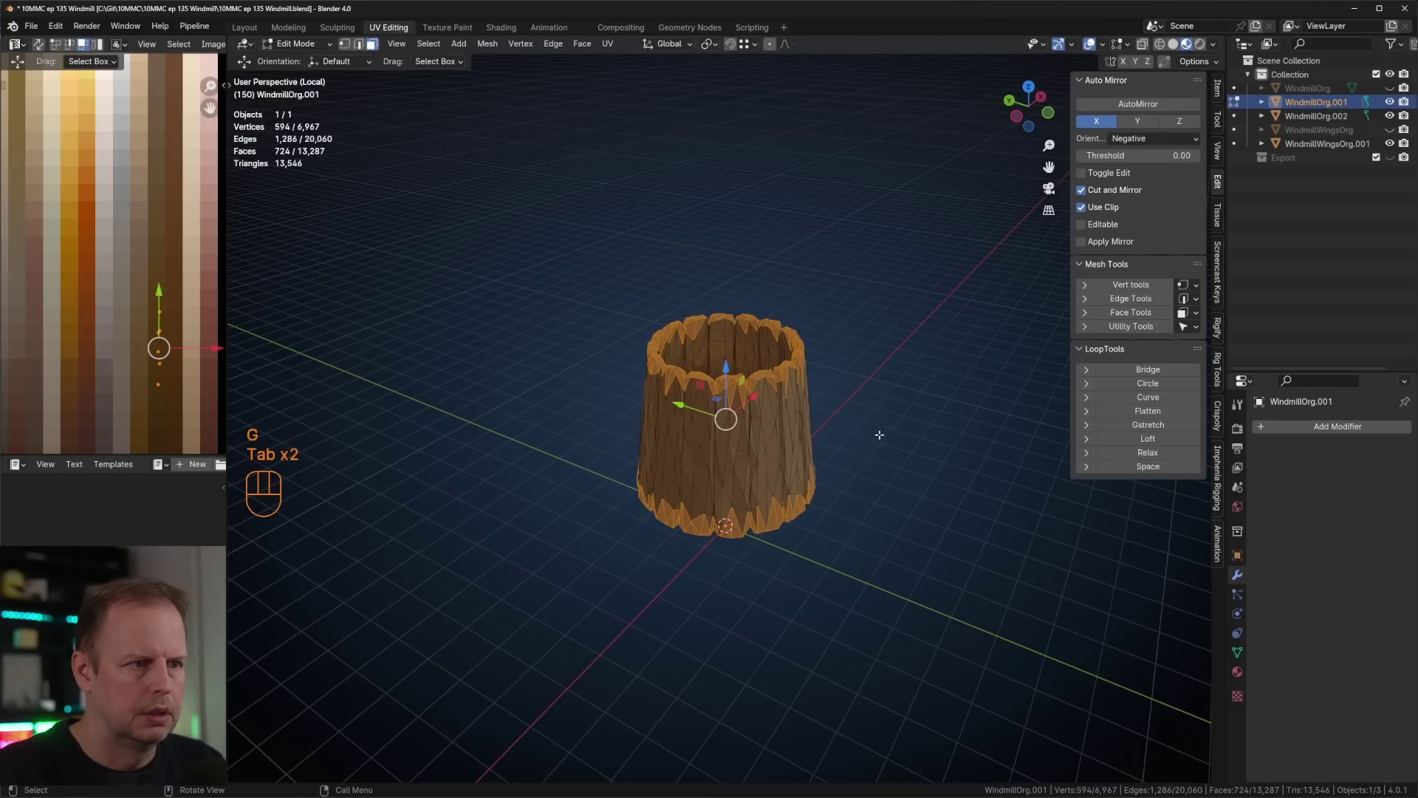
key("g")
left_click(200, 381)
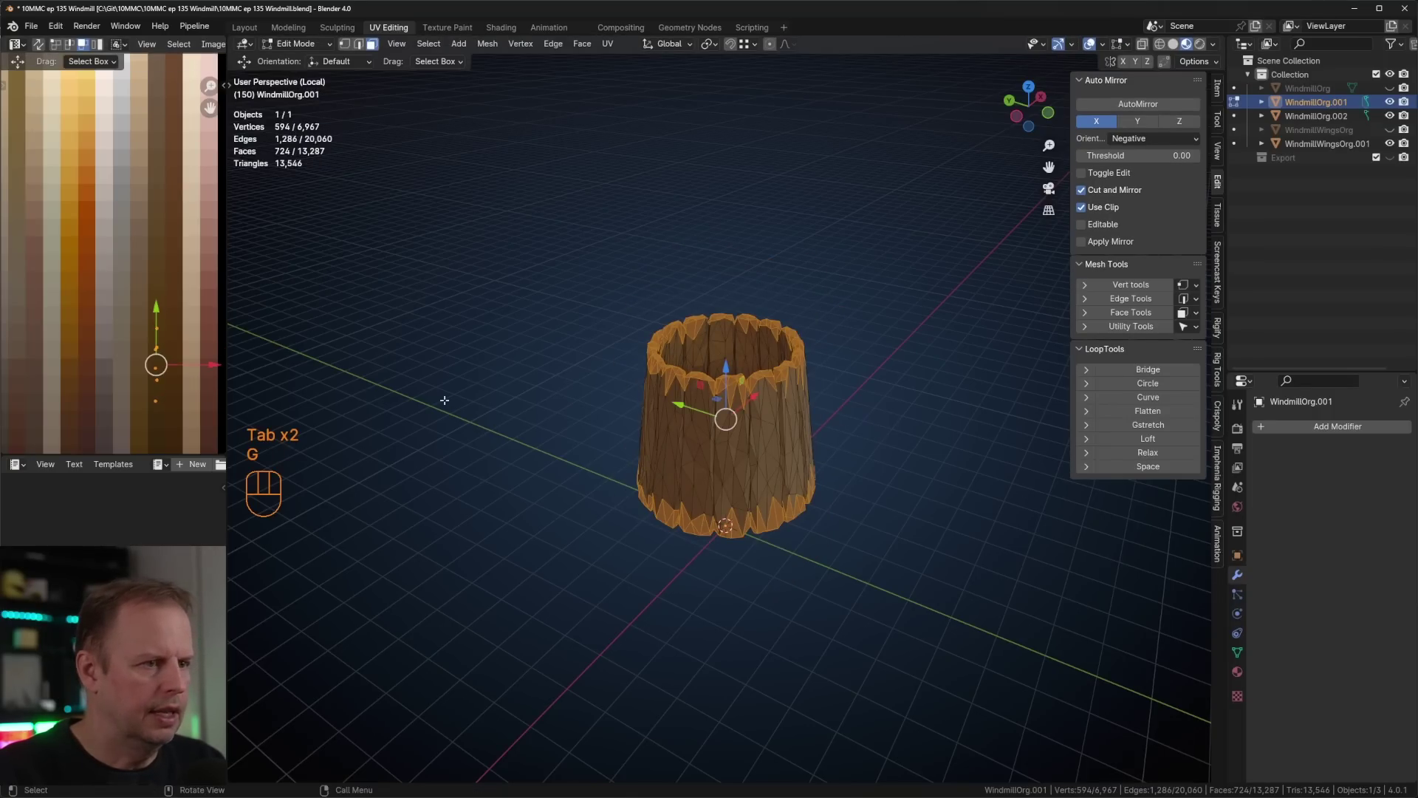
key("Tab")
left_click(909, 434)
middle_click_drag(918, 433, 813, 384)
key("Tab")
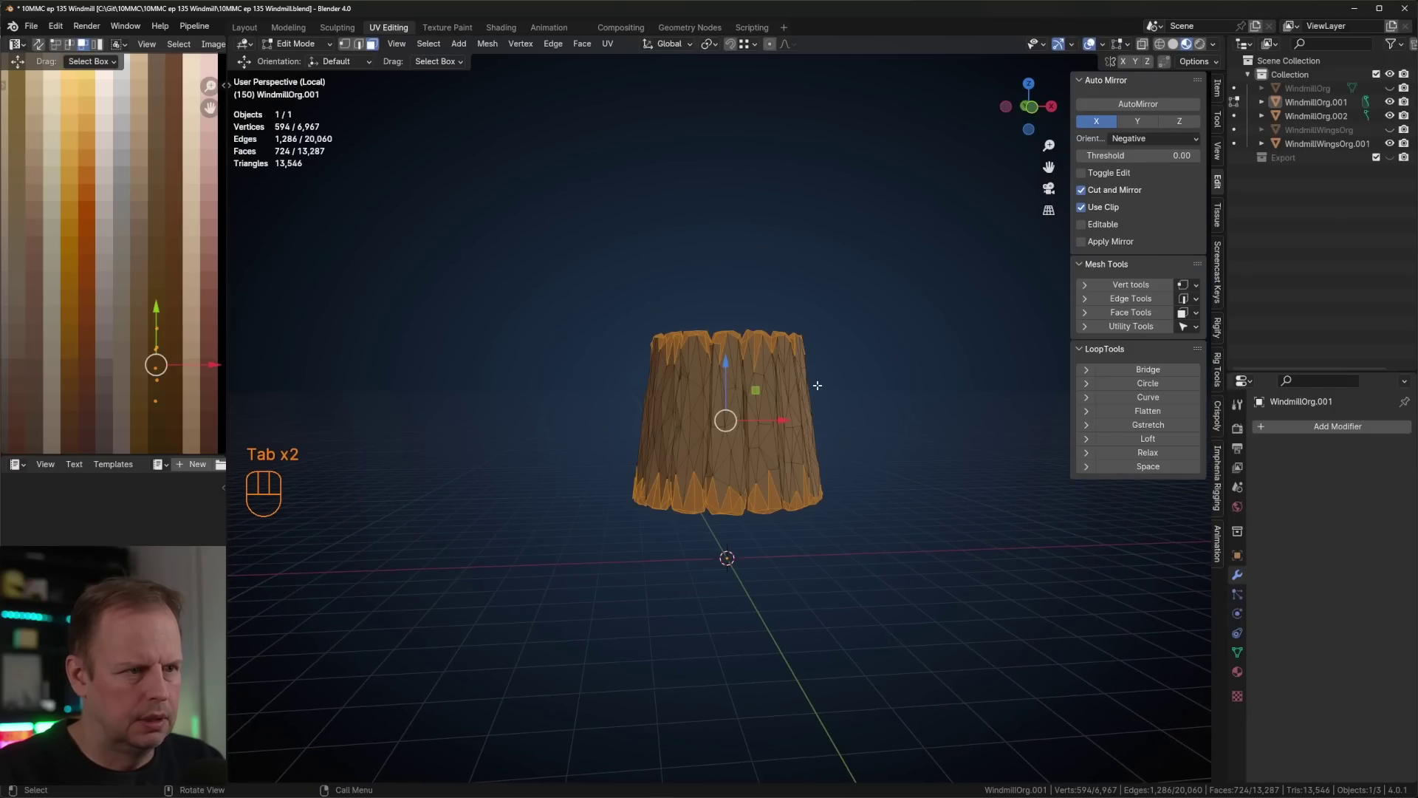
- Grow the plank-end selection by one ring and shift the newly added faces' UVs down to a moderately darker brown
key("ctrl+KP_Add")
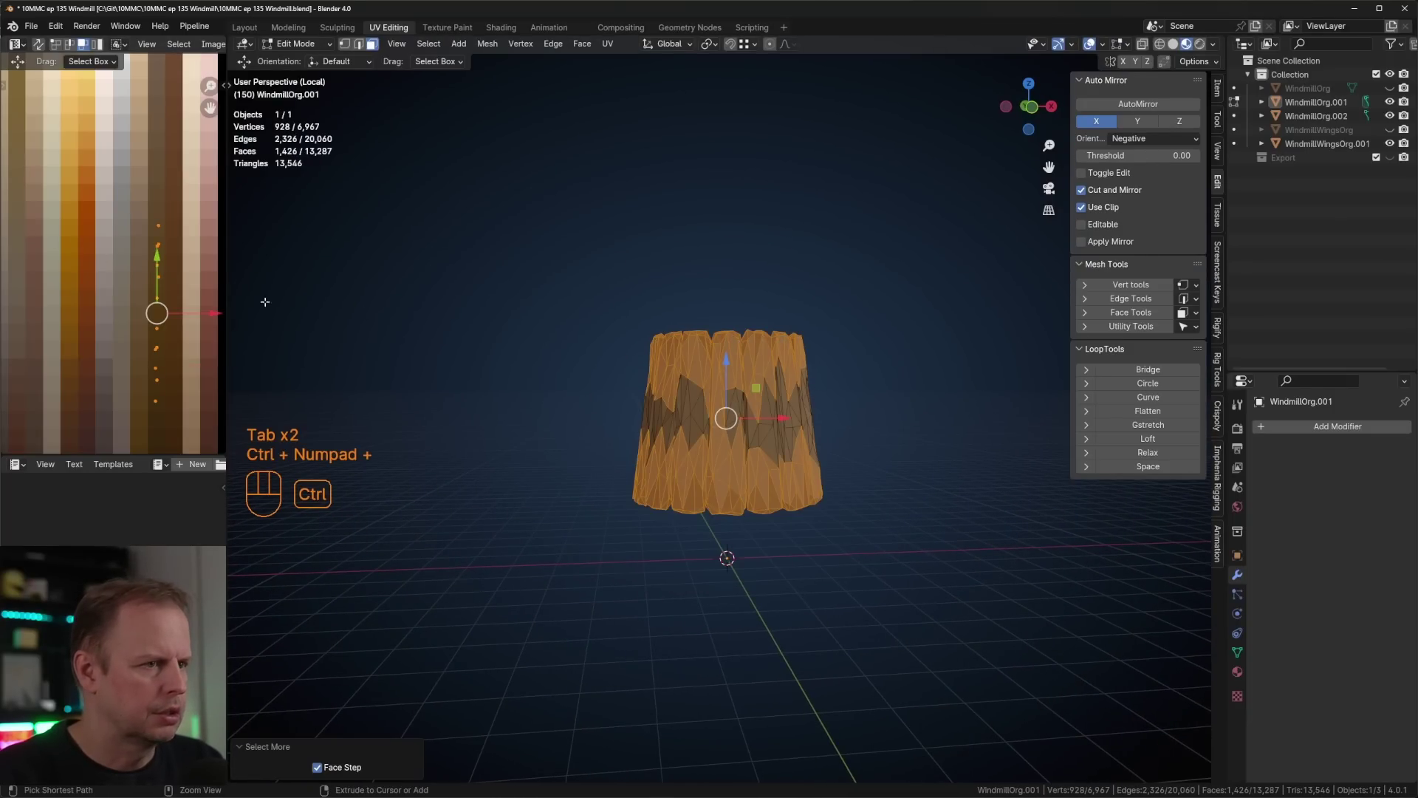
key("ctrl+z")
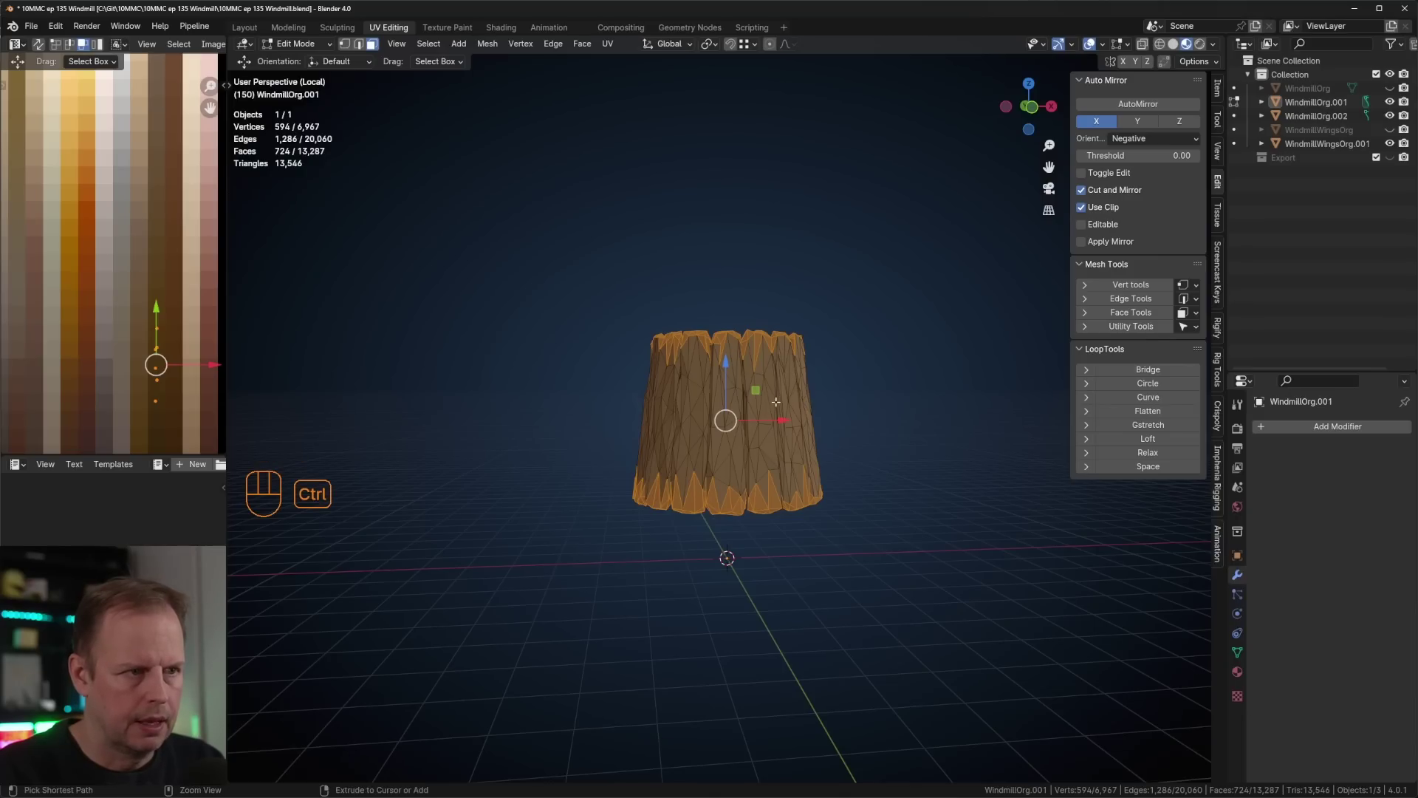
key("ctrl+KP_Add")
key("a")
key("a")
key("b")
left_click_drag(103, 184, 194, 310)
key("g")
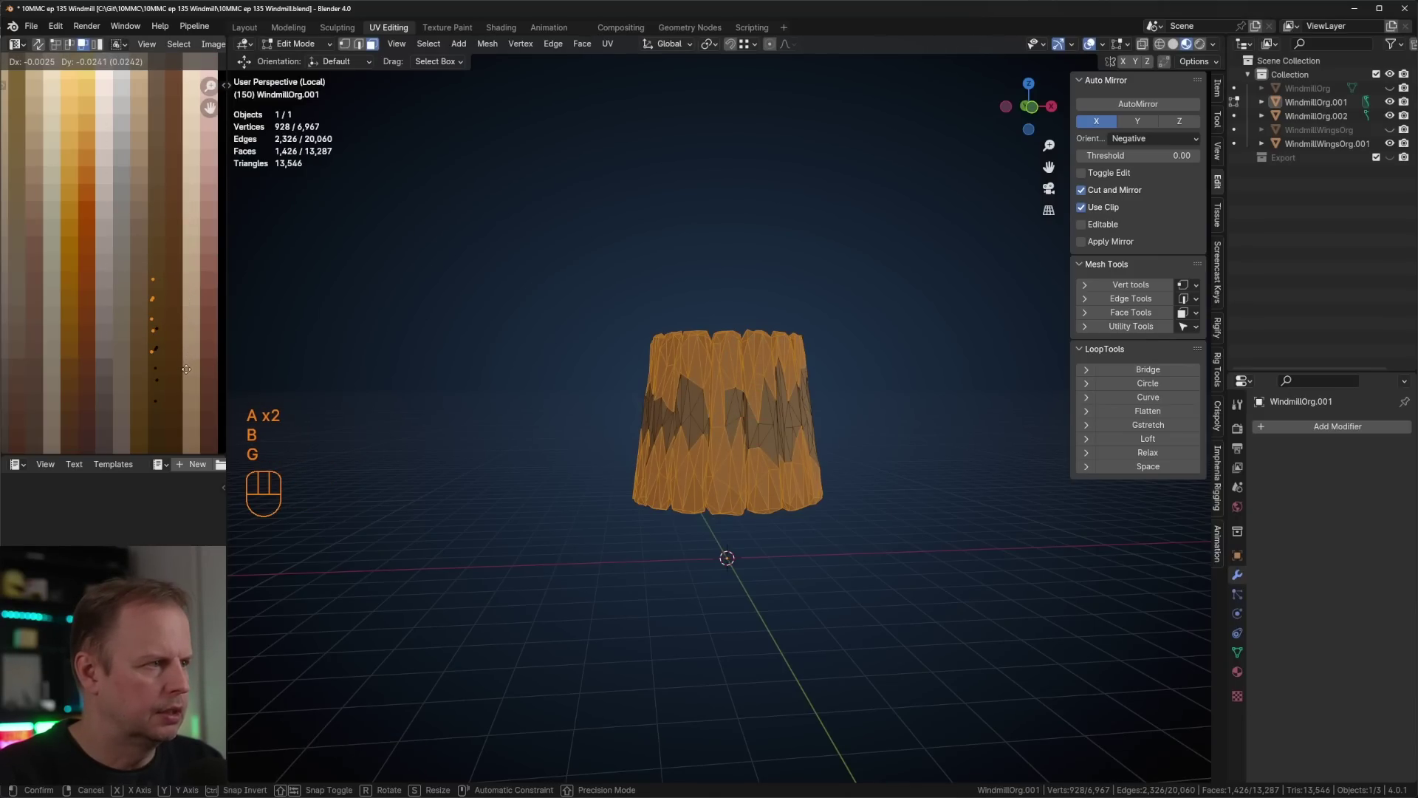
left_click(194, 369)
- Reveal the hidden parts of the tower mesh and leave local view in Object Mode
key("Tab")
middle_click_drag(857, 391, 731, 413)
key("alt+h")
key("Tab")
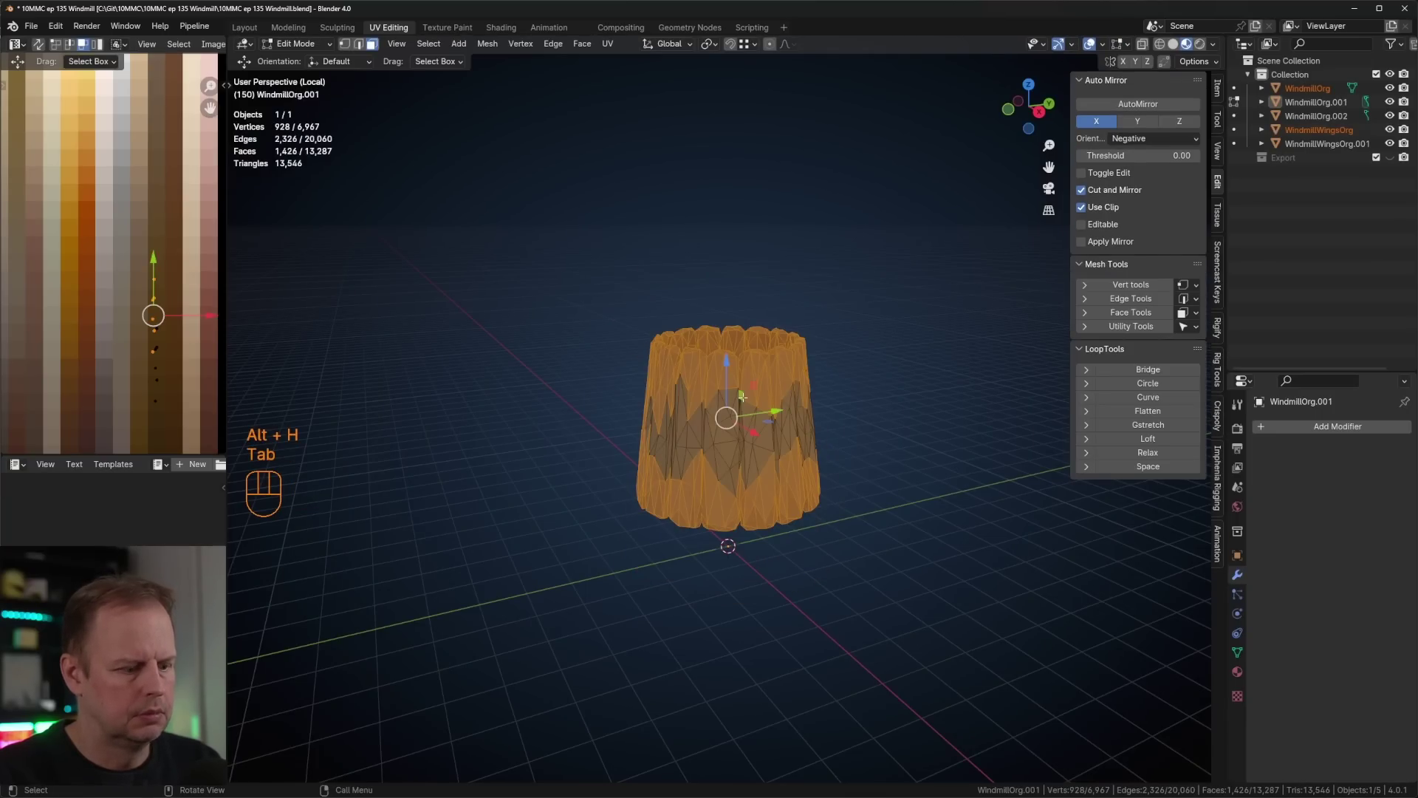
key("alt+h")
key("Tab")
middle_click_drag(928, 468, 880, 432)
scroll(820, 428, "down", 5)
scroll(897, 422, "up", 4)
key("Tab")
key("Tab")
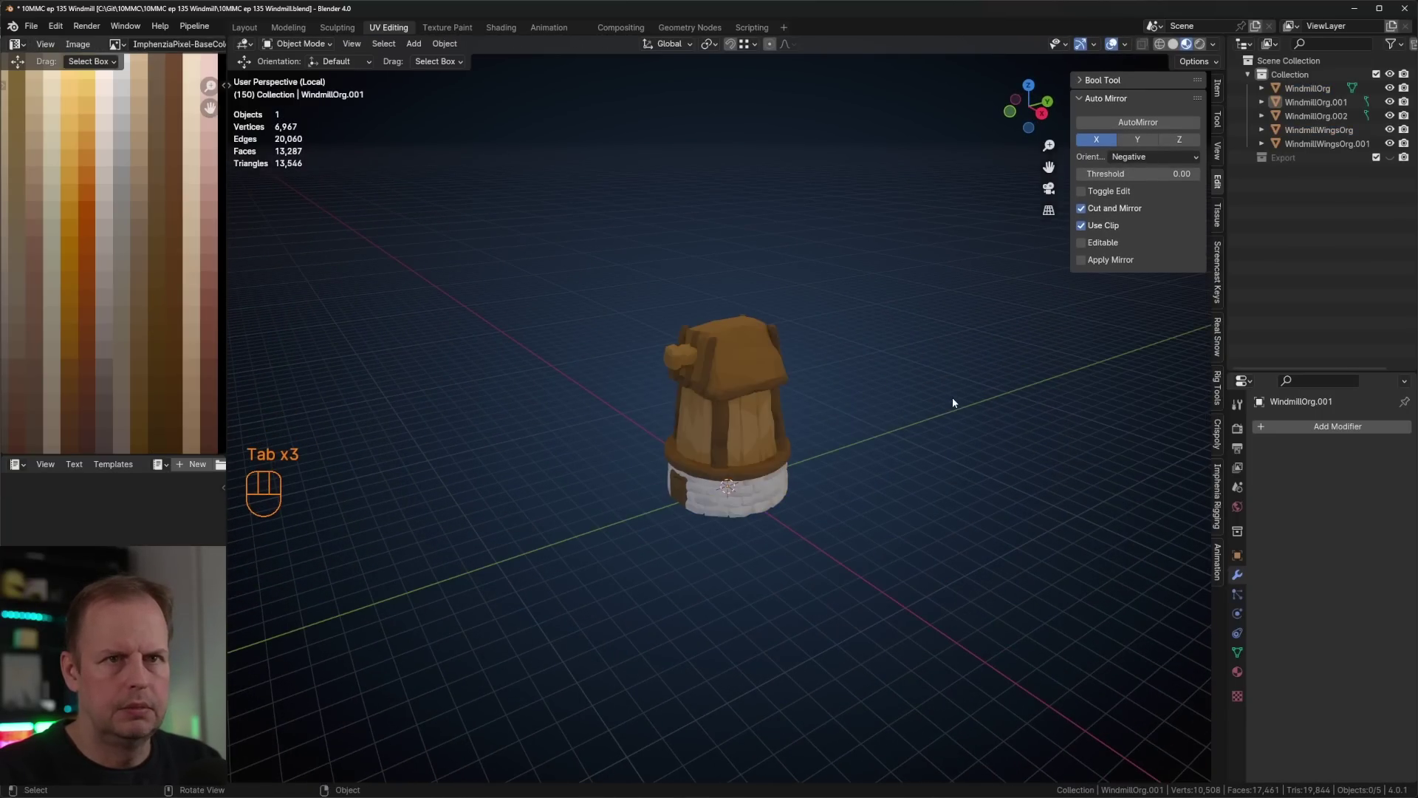
key("KP_Divide")
- Hide the original source objects WindmillOrg and WindmillWingsOrg again
middle_click_drag(934, 399, 637, 361)
scroll(849, 399, "down", 4)
middle_click_drag(849, 399, 600, 444)
scroll(787, 440, "up", 8)
scroll(761, 391, "down", 2)
middle_click_drag(750, 371, 857, 343)
left_click(773, 282)
middle_click_drag(772, 282, 793, 345)
key("Tab")
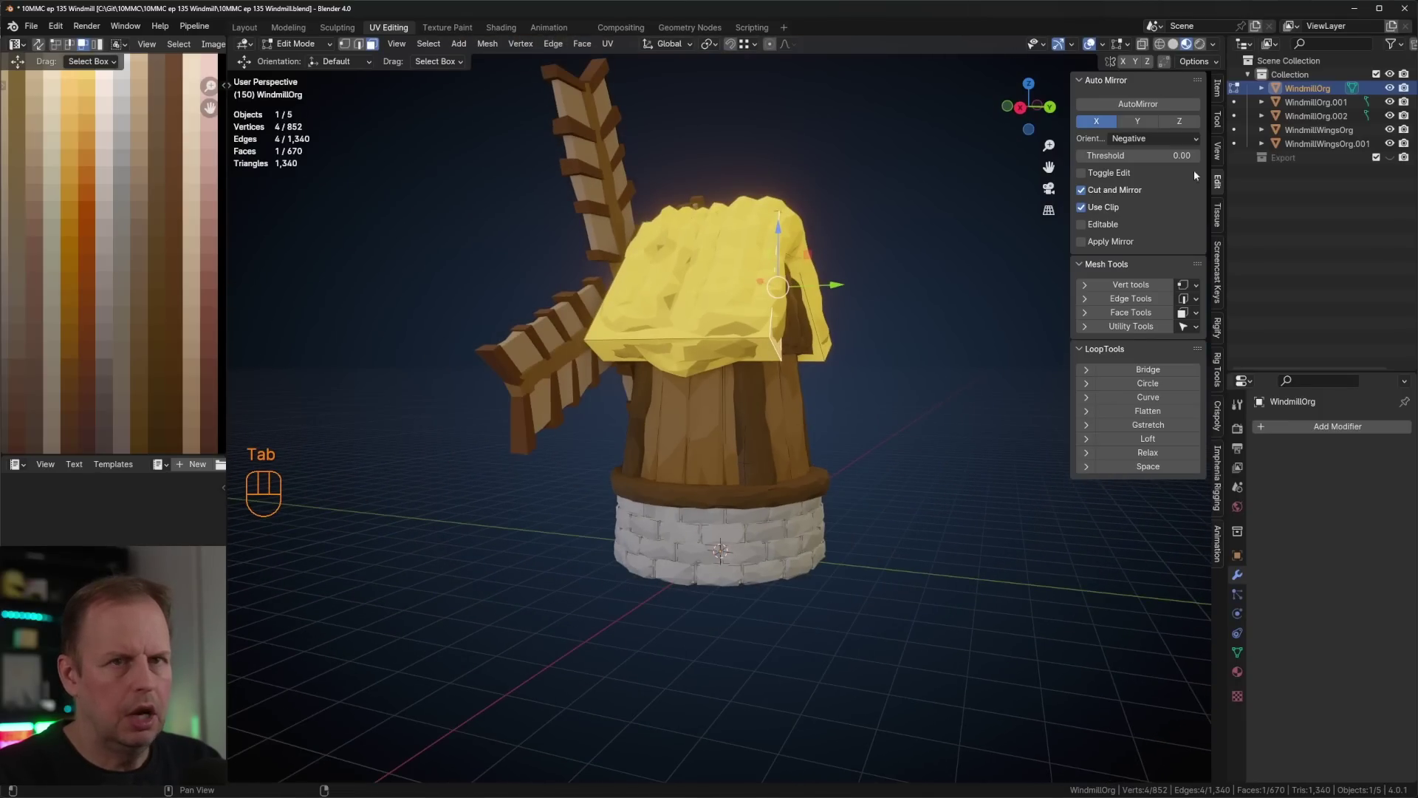
key("Tab")
key("Tab")
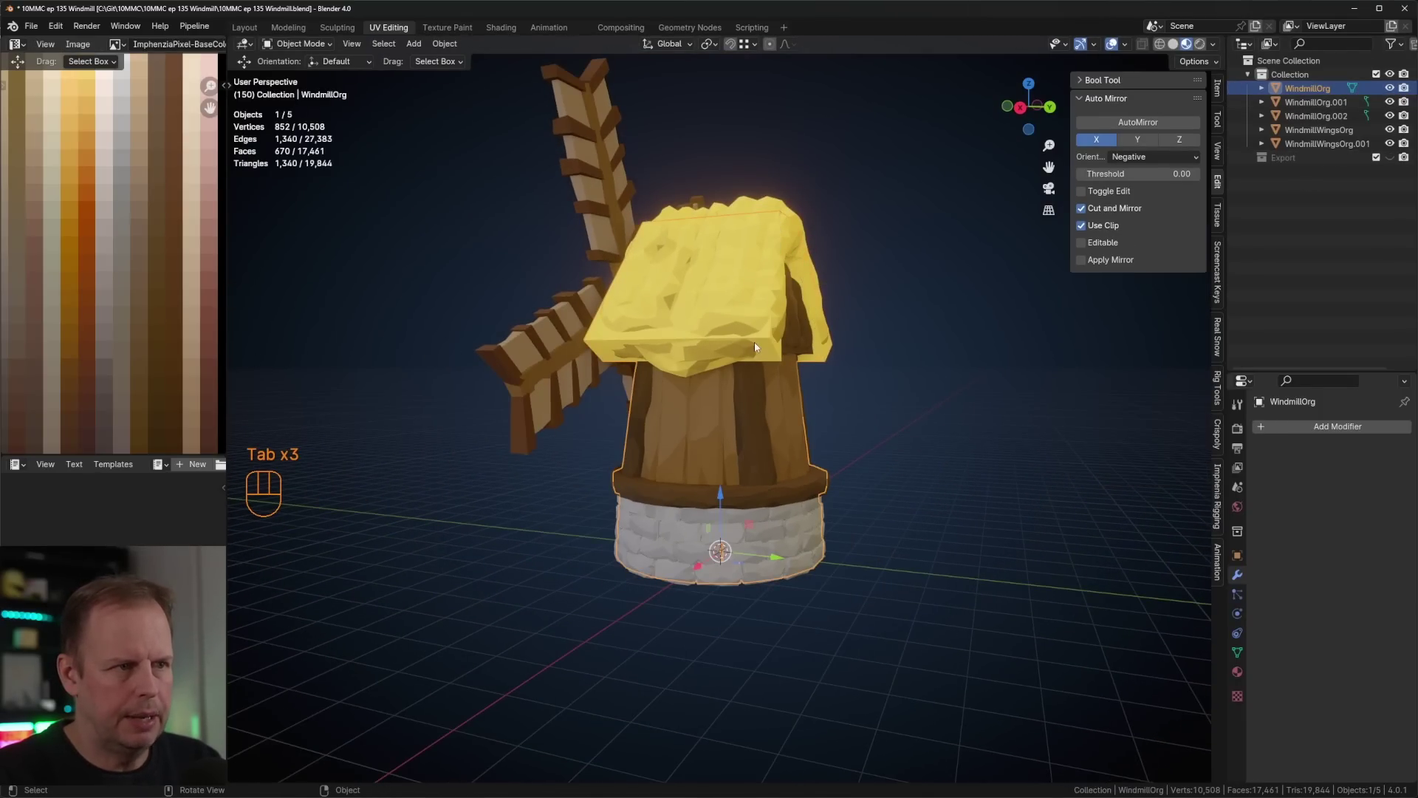
left_click(1389, 88)
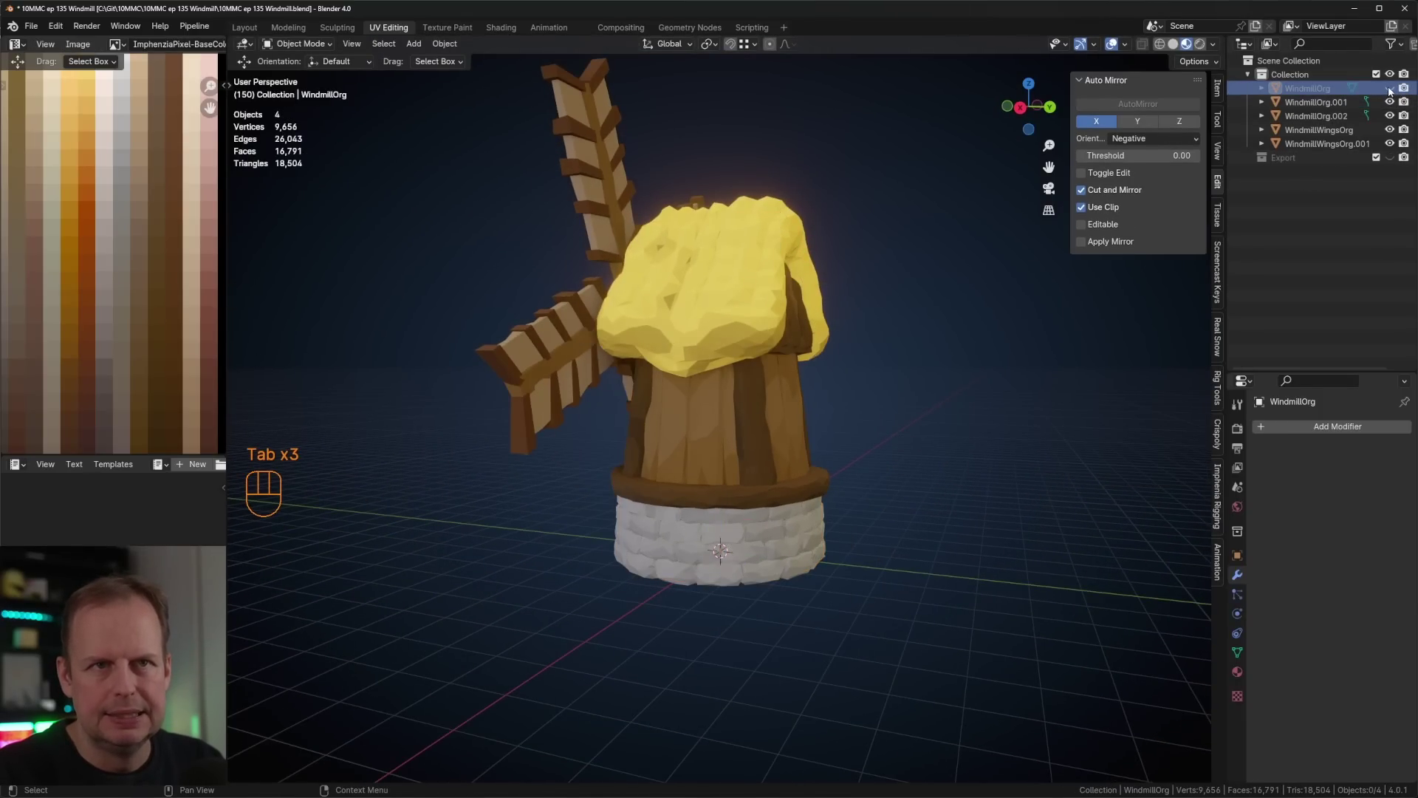
left_click(1389, 130)
- Select the WindmillOrg.002 object and rename it Roof
left_click(1316, 119)
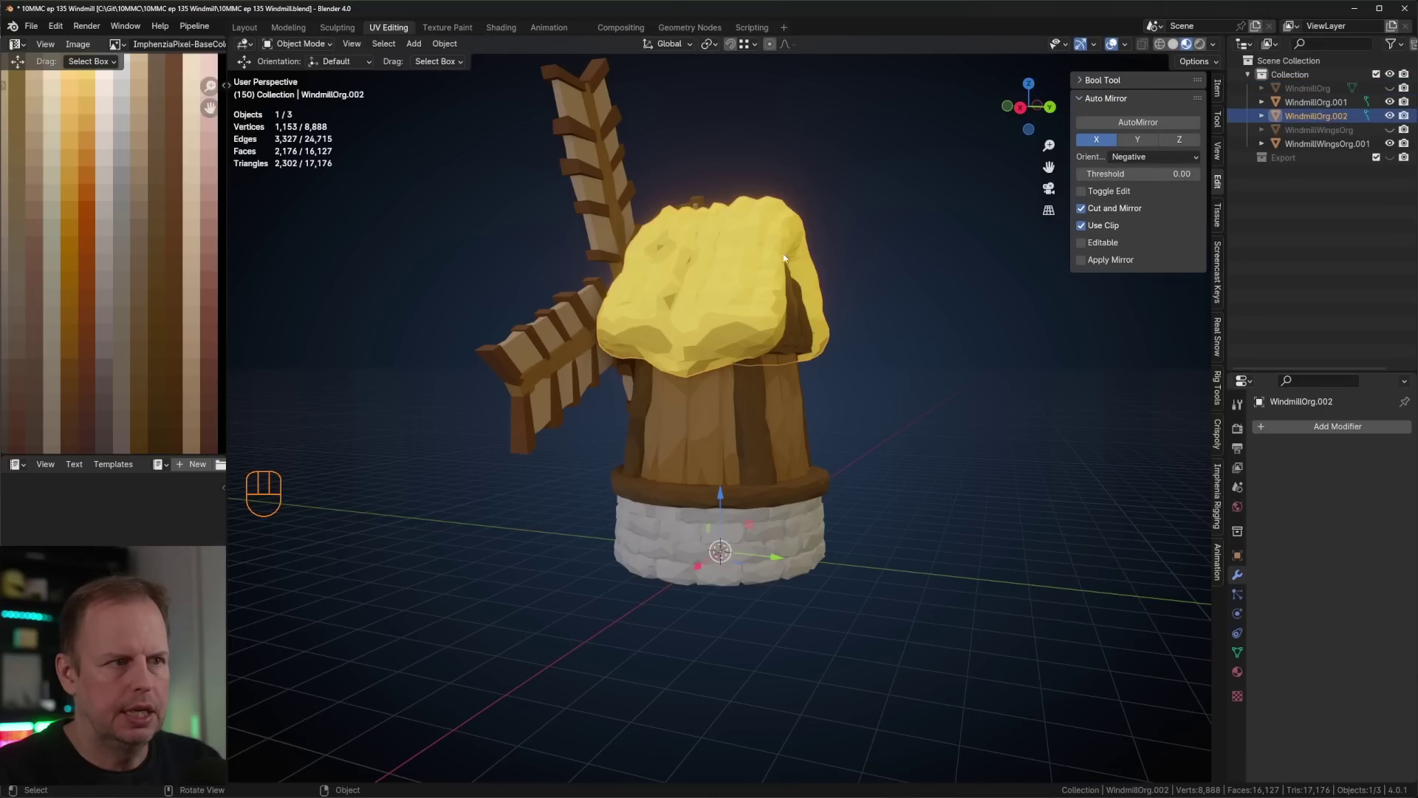
key("F2")
type("Roof")
key("Return")
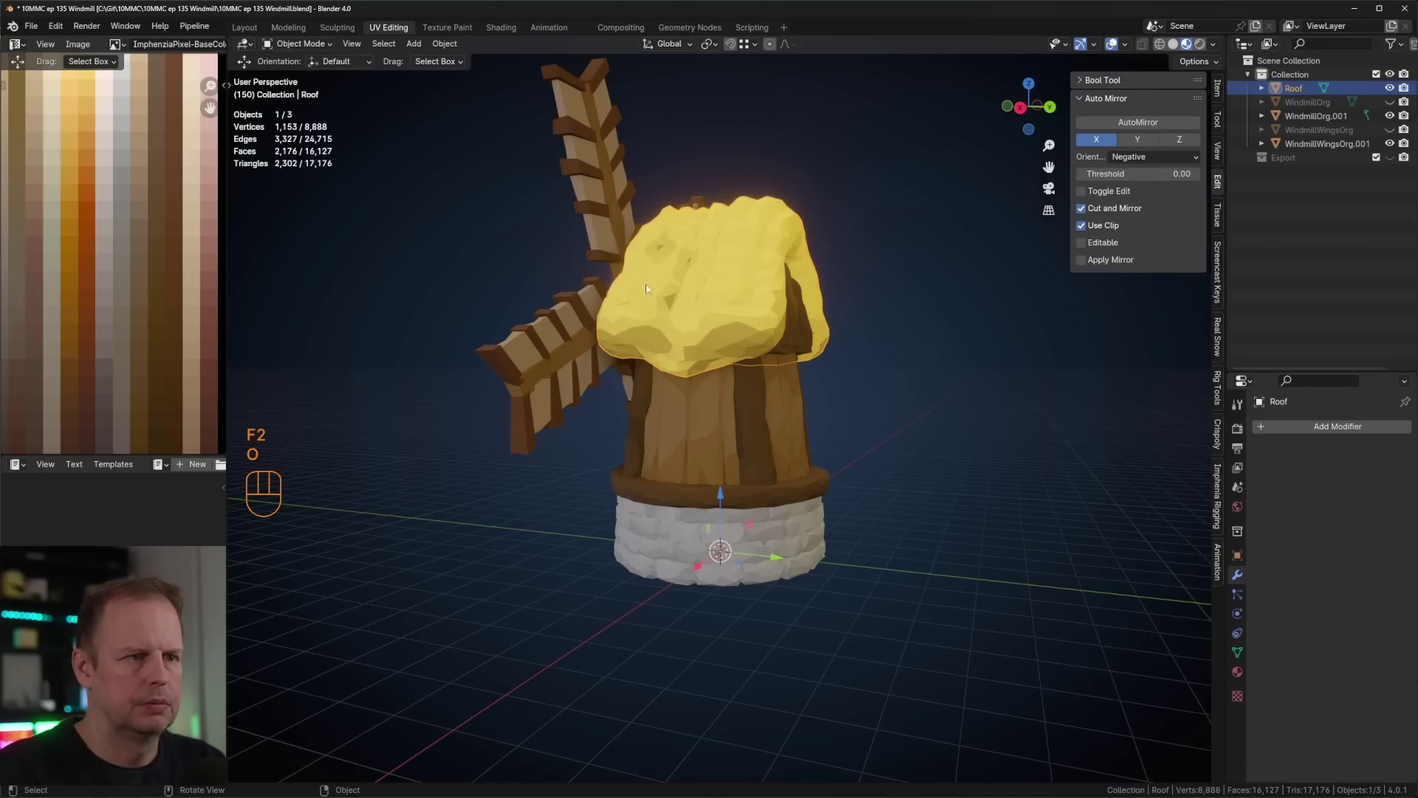
- Rename the tower object WindmillOrg.001 as Windmill
left_click(685, 432)
key("F2")
type("Windm")
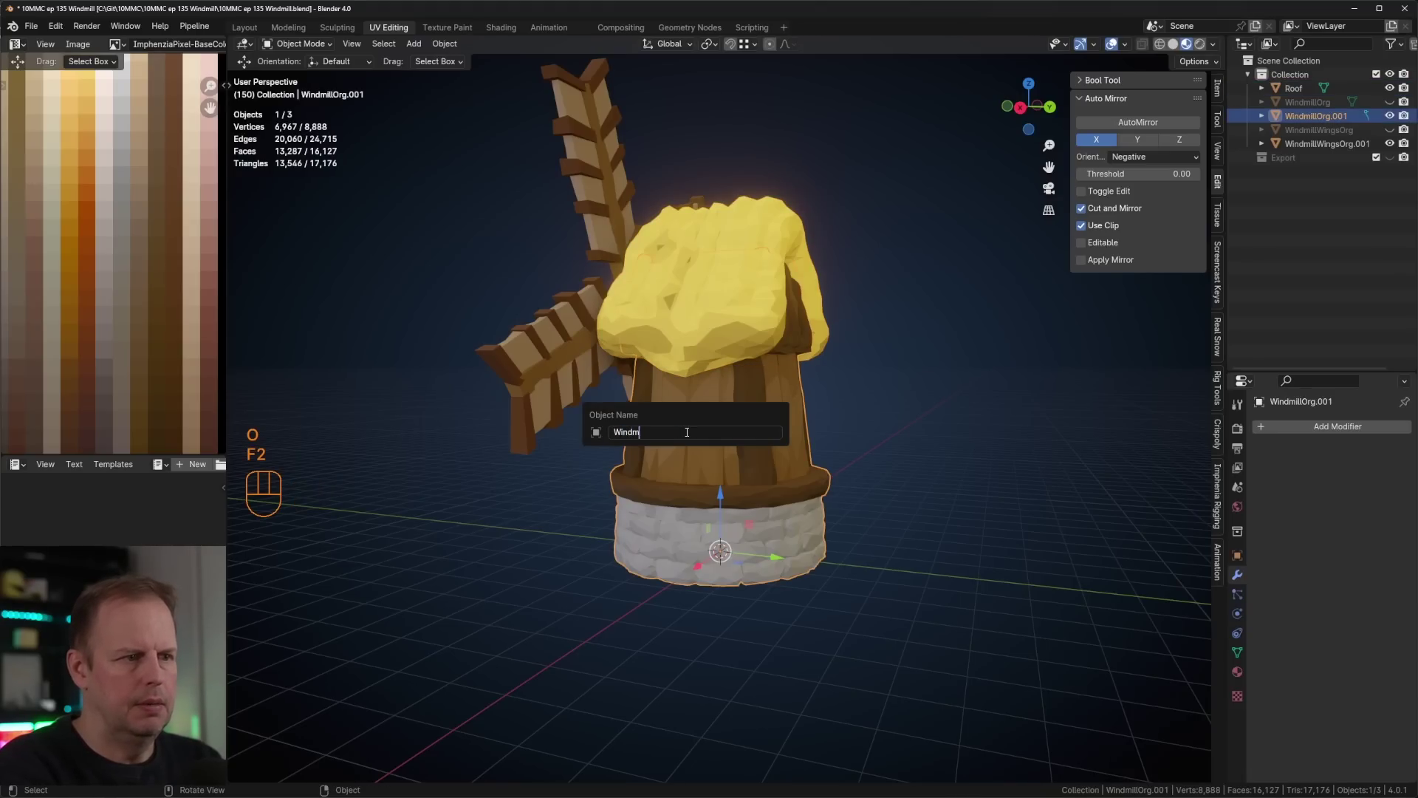
type("ill")
key("Return")
- Rename the yellow roof object as WindmillRoof
left_click(697, 290)
key("F2")
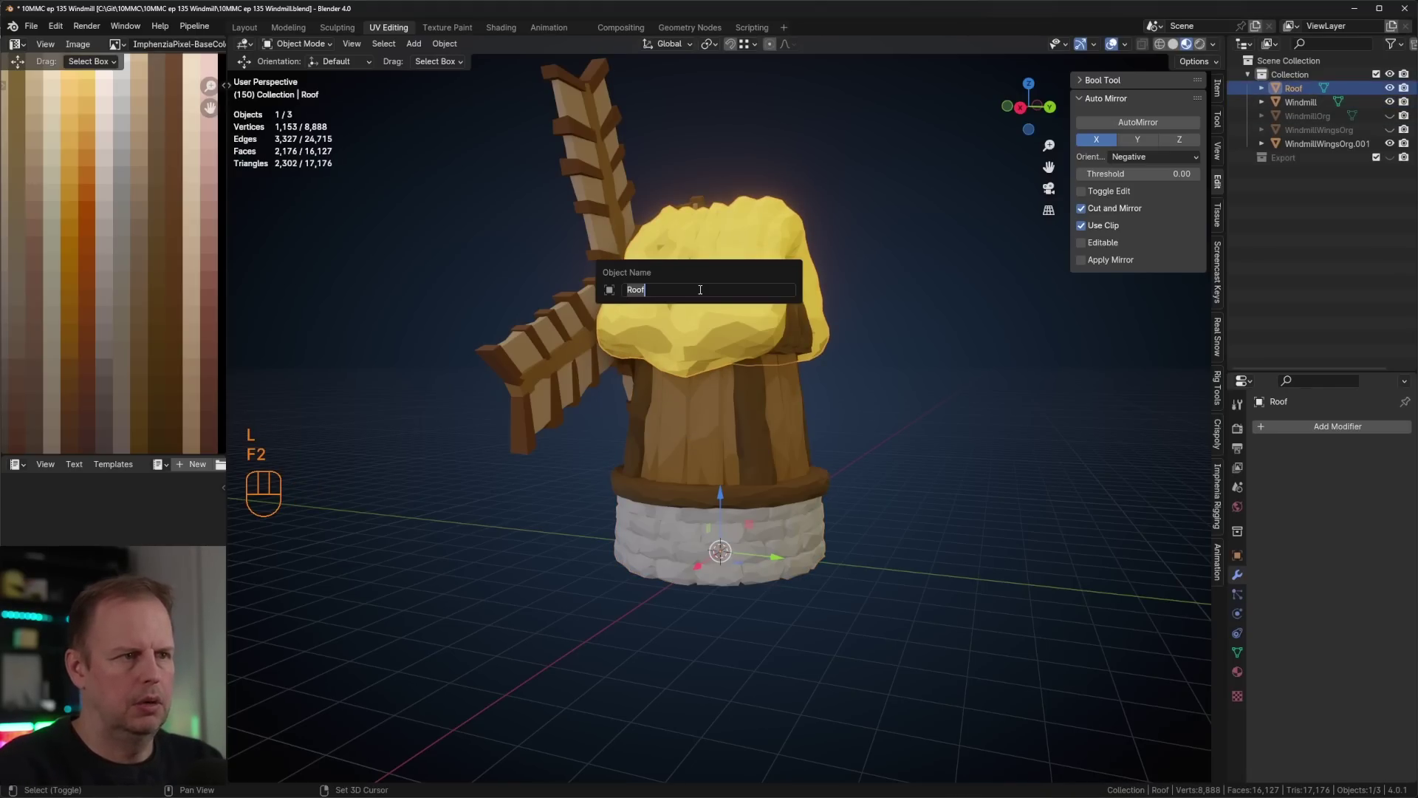
type("WindmillRoof")
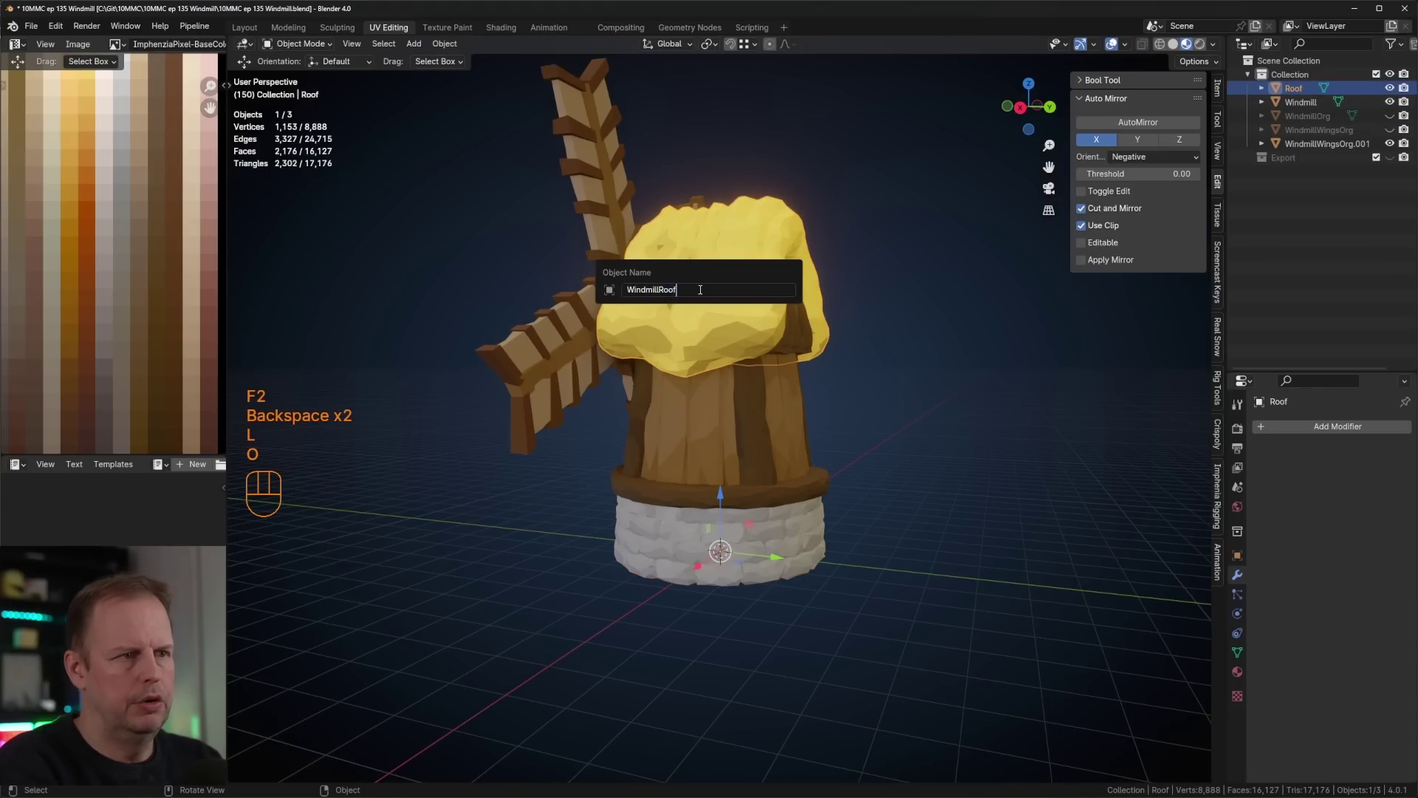
key("Return")
- Rename the wings object WindmillWingsOrg.001 as WindmillBlades and clear the selection
left_click(587, 214)
key("F2")
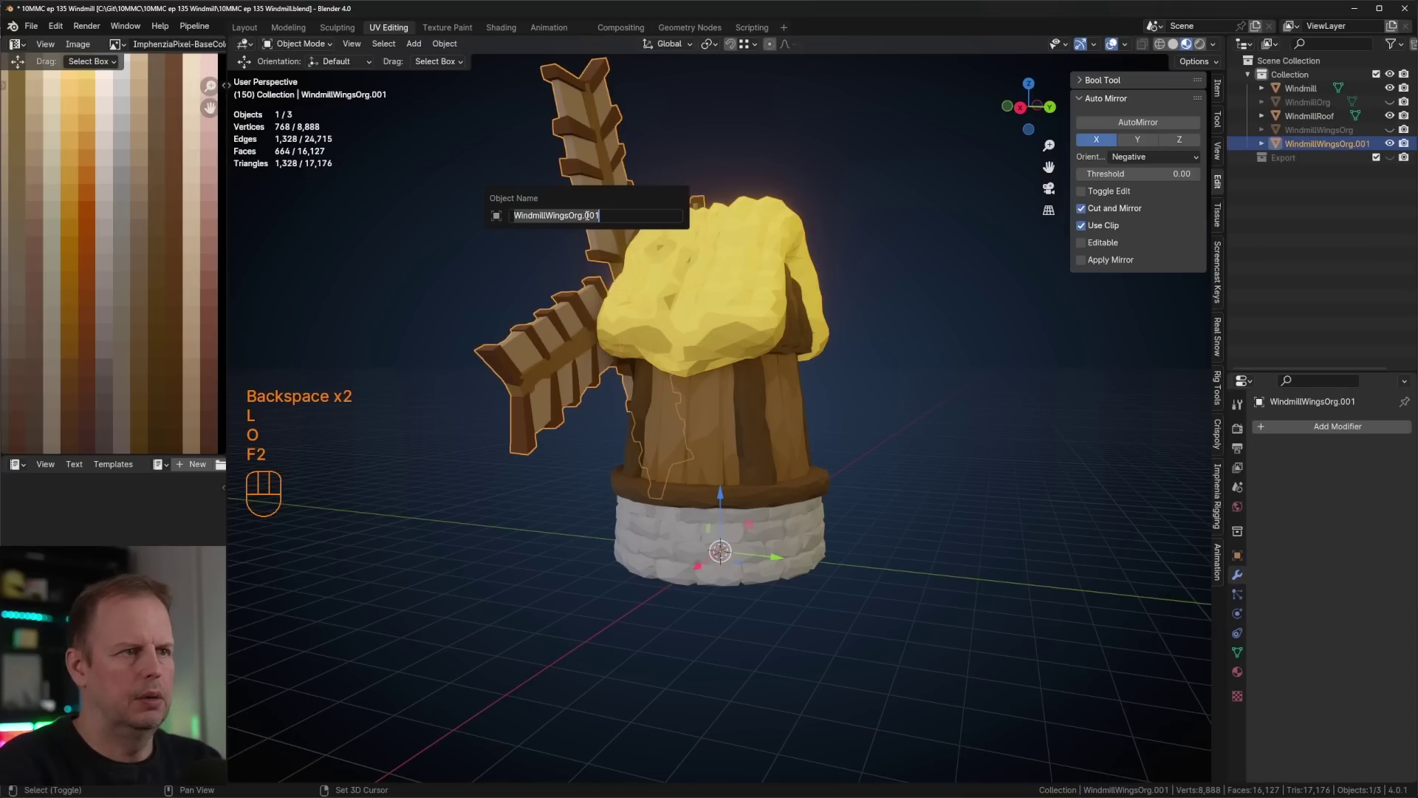
type("Windmill")
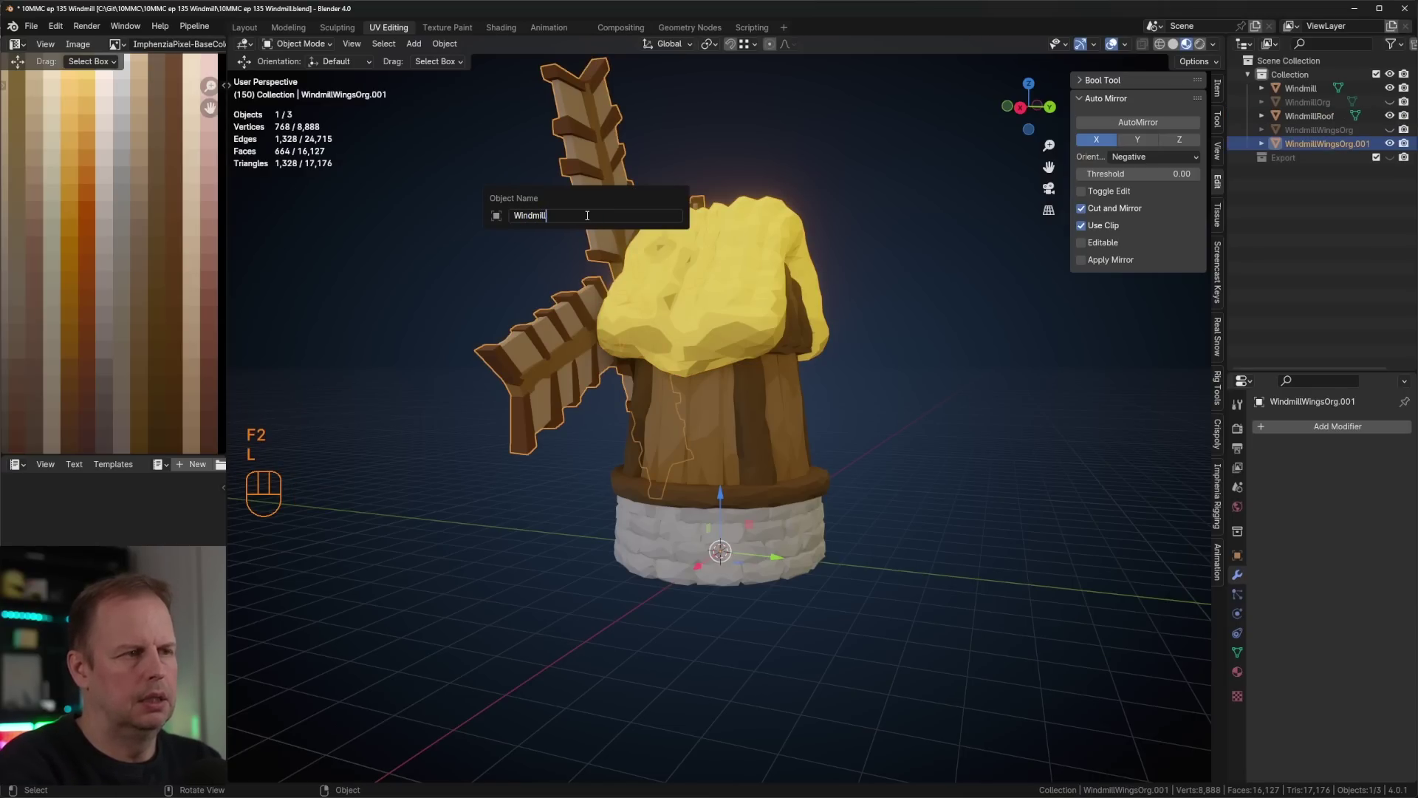
type("Blades")
key("Return")
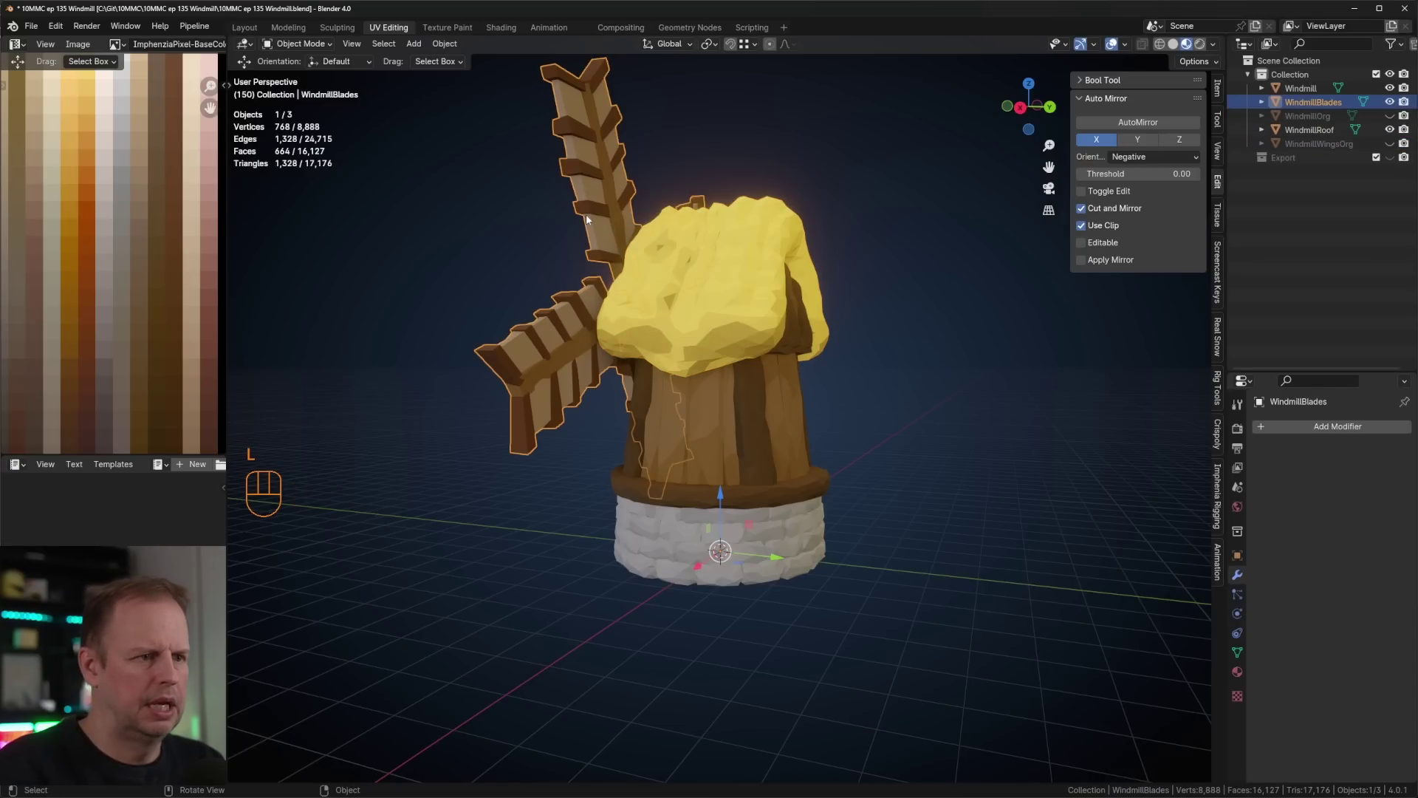
left_click(916, 361)
- Examine the windmill from the front and from underneath its stone base
middle_click_drag(916, 362, 898, 316)
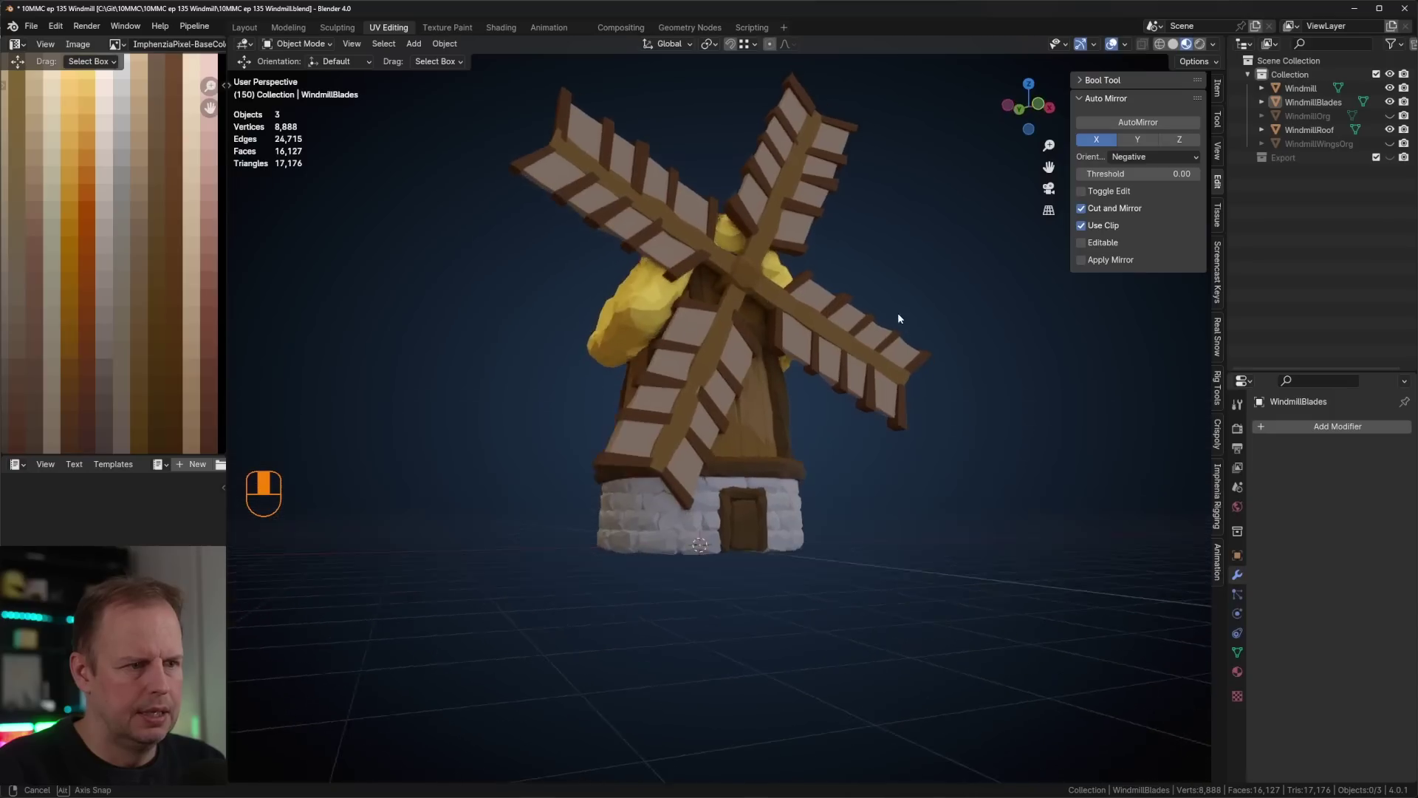
scroll(898, 317, "up", 3)
key("Tab")
left_click(851, 539)
scroll(852, 538, "down", 5)
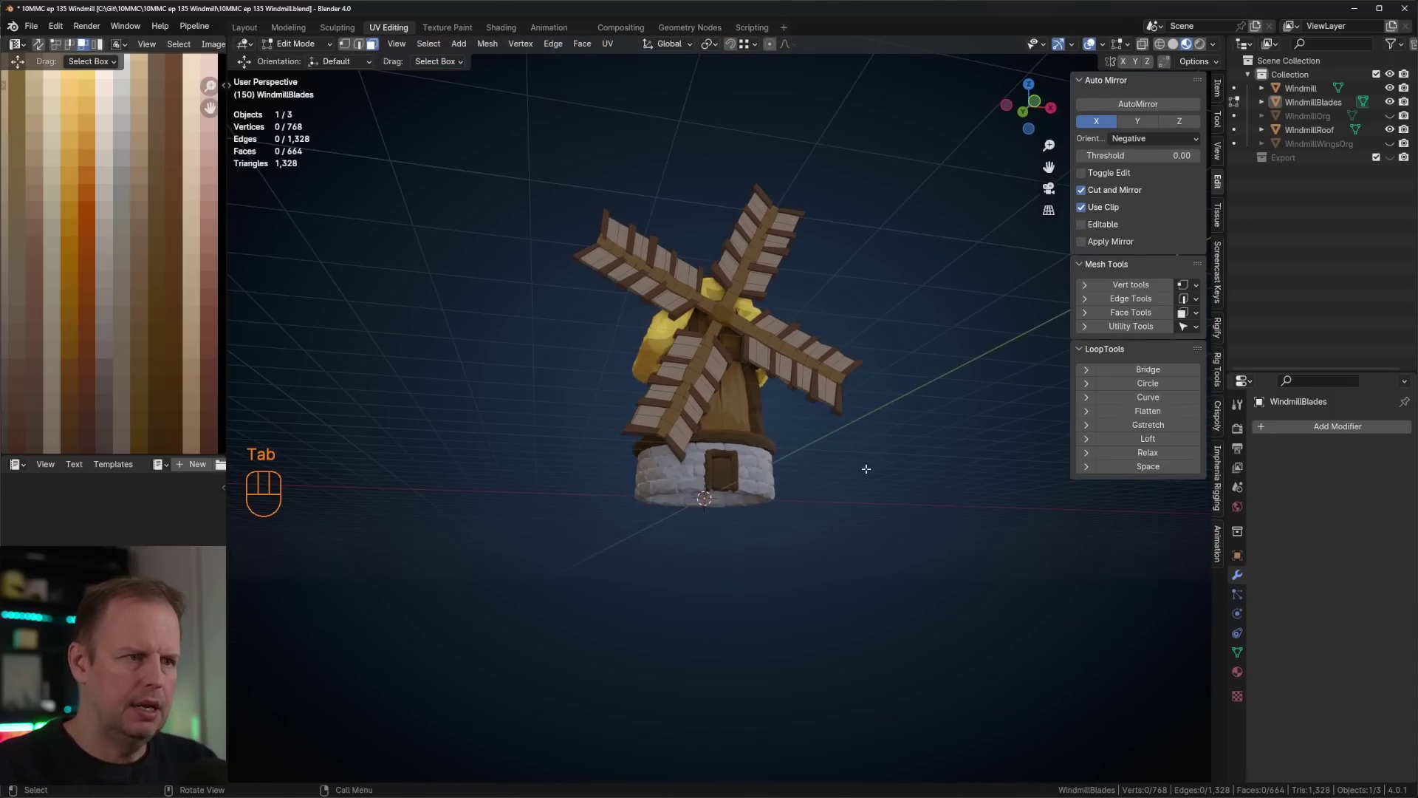
middle_click_drag(864, 469, 724, 464)
scroll(716, 424, "up", 6)
key("Tab")
- Add a 16-sided circle inside the Windmill mesh and scale it by about 2.73 to match the stone base
left_click(677, 362)
key("Tab")
key("3")
left_click(699, 341)
scroll(723, 464, "down", 3)
key("shift+a")
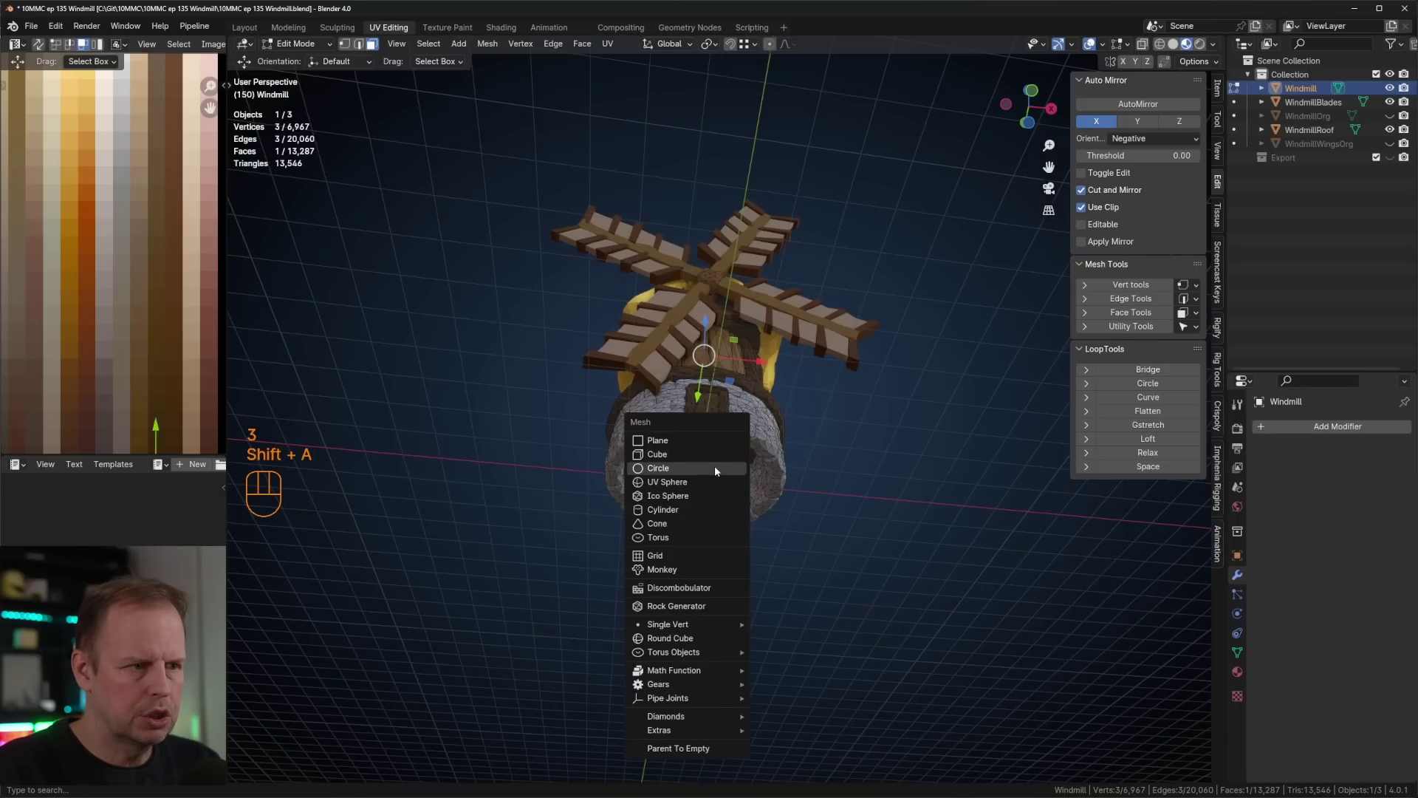
left_click(715, 467)
key("s")
left_click(810, 448)
middle_click_drag(810, 448, 810, 561)
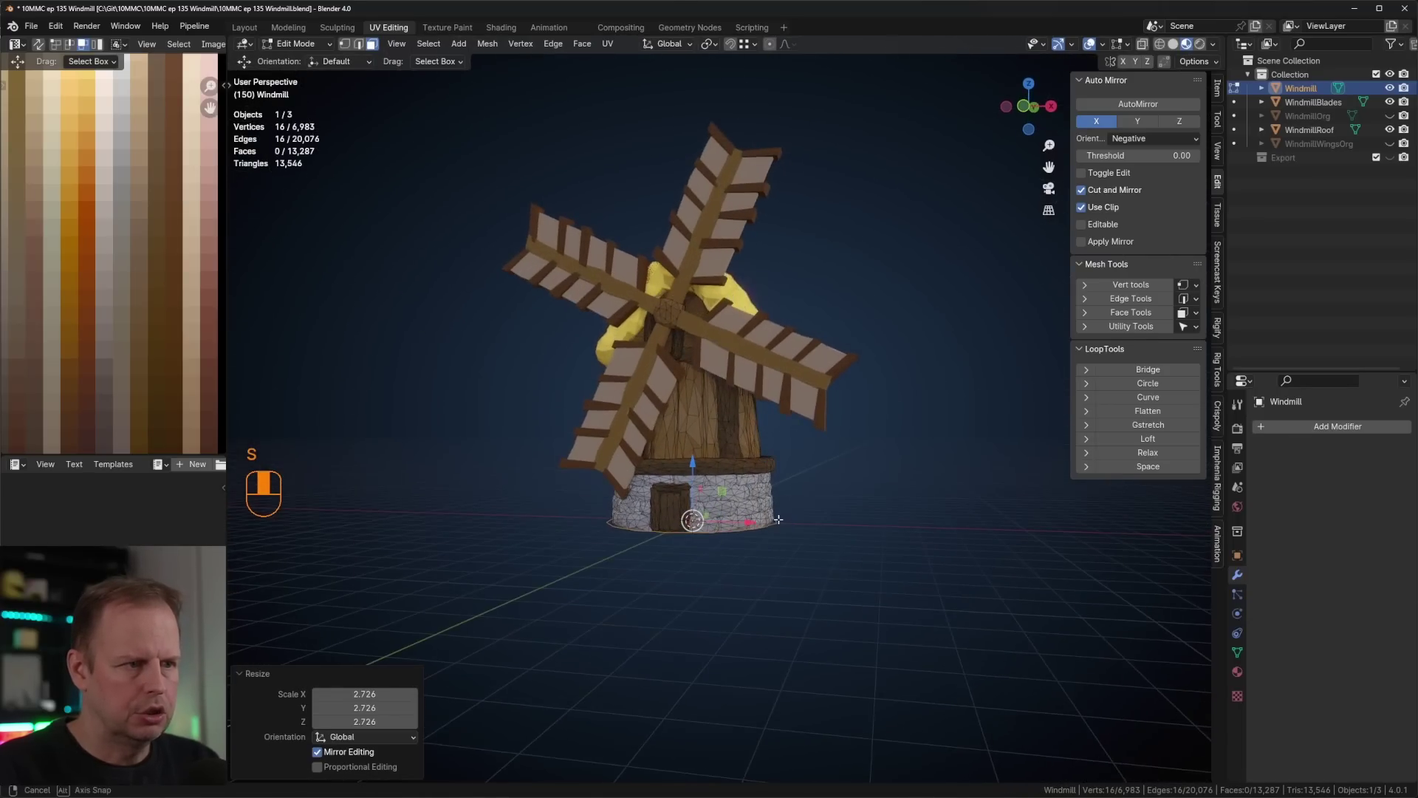
- Move the new circle straight down about 1.59 m below the stone base
middle_click_drag(722, 486, 821, 341, "shift")
left_click_drag(795, 322, 796, 368)
left_click(796, 368)
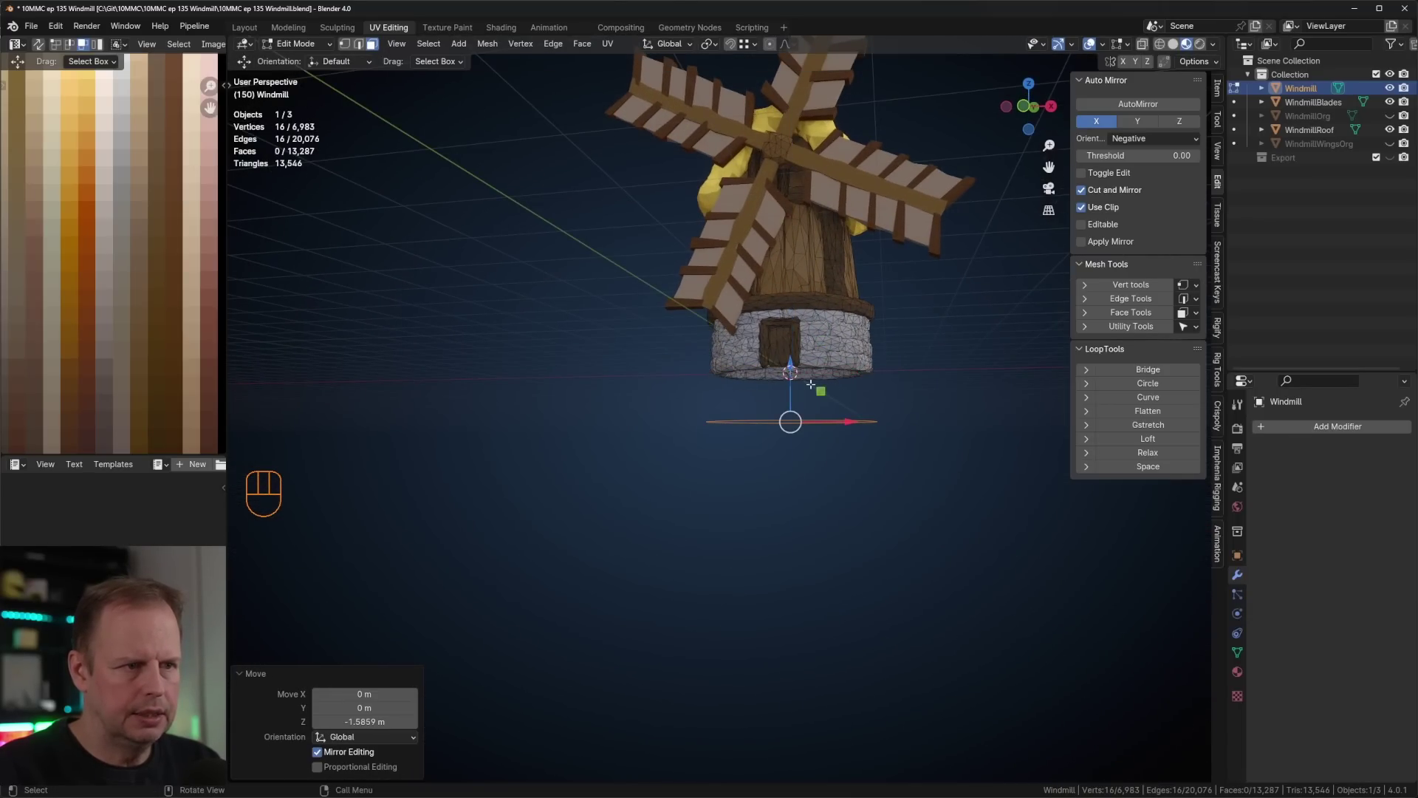
middle_click_drag(795, 368, 827, 441)
key("Tab")
key("Tab")
key("e")
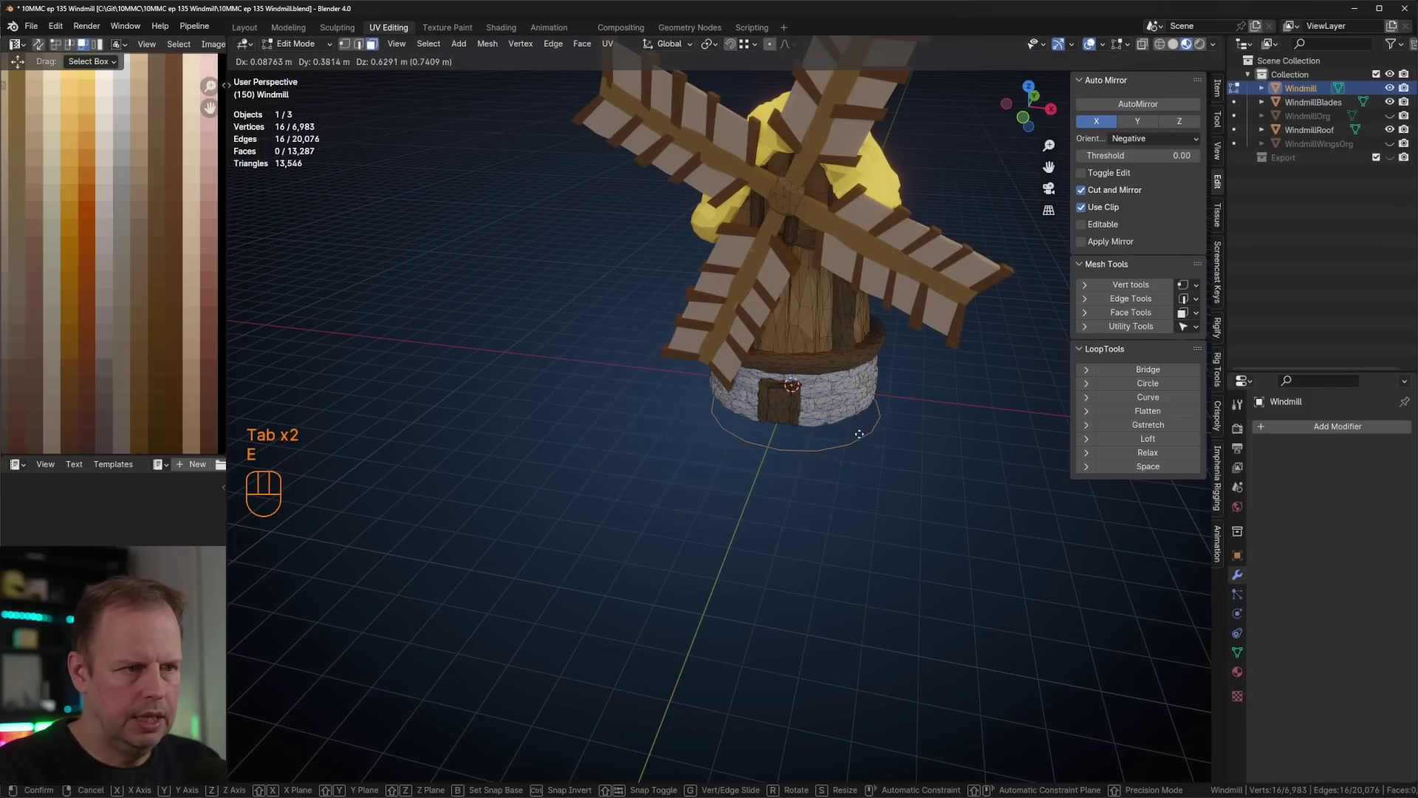
left_click(842, 444)
key("ctrl+z")
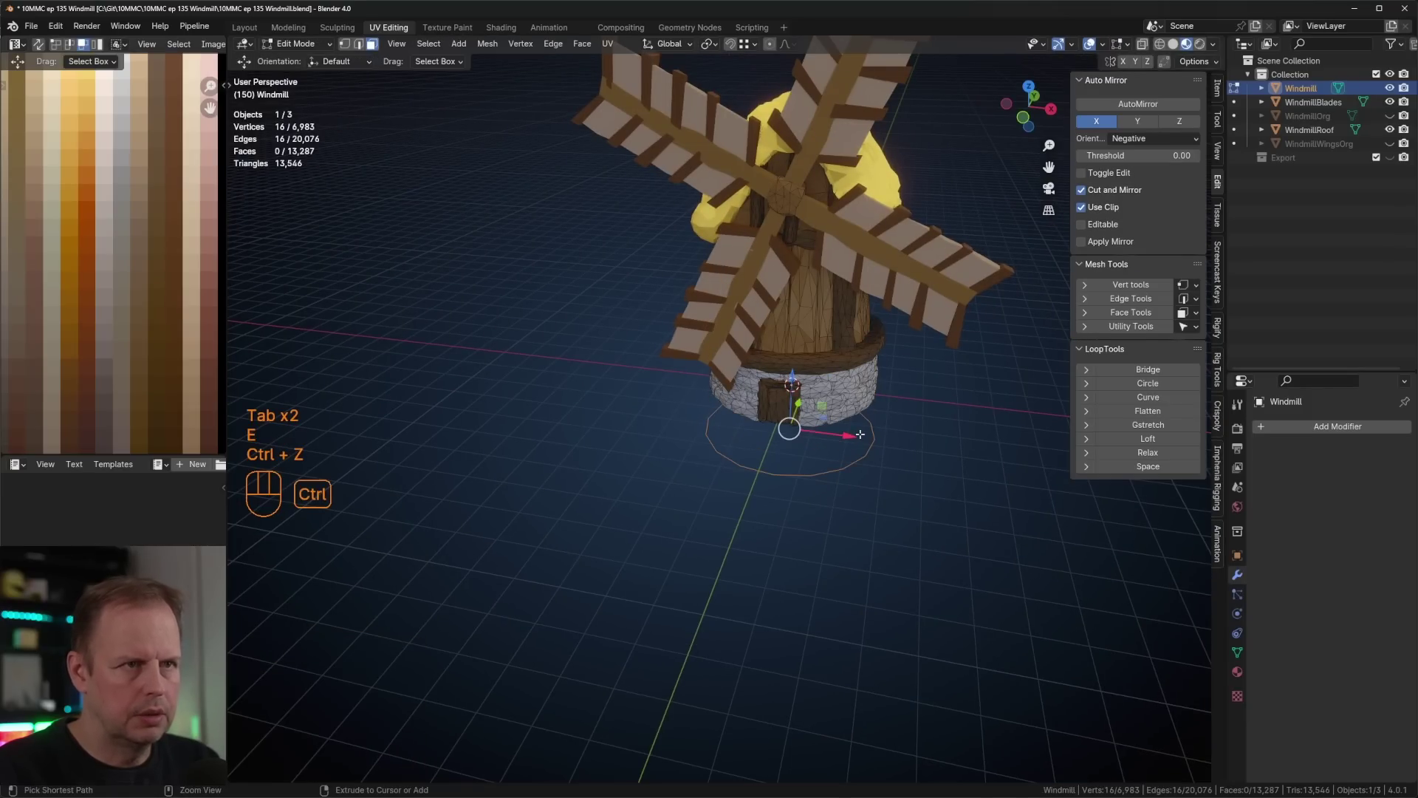
key("Tab")
key("Tab")
- Select the whole circle as linked vertices and extrude it about 1.82 m straight up along Z
key("1")
left_click(818, 473)
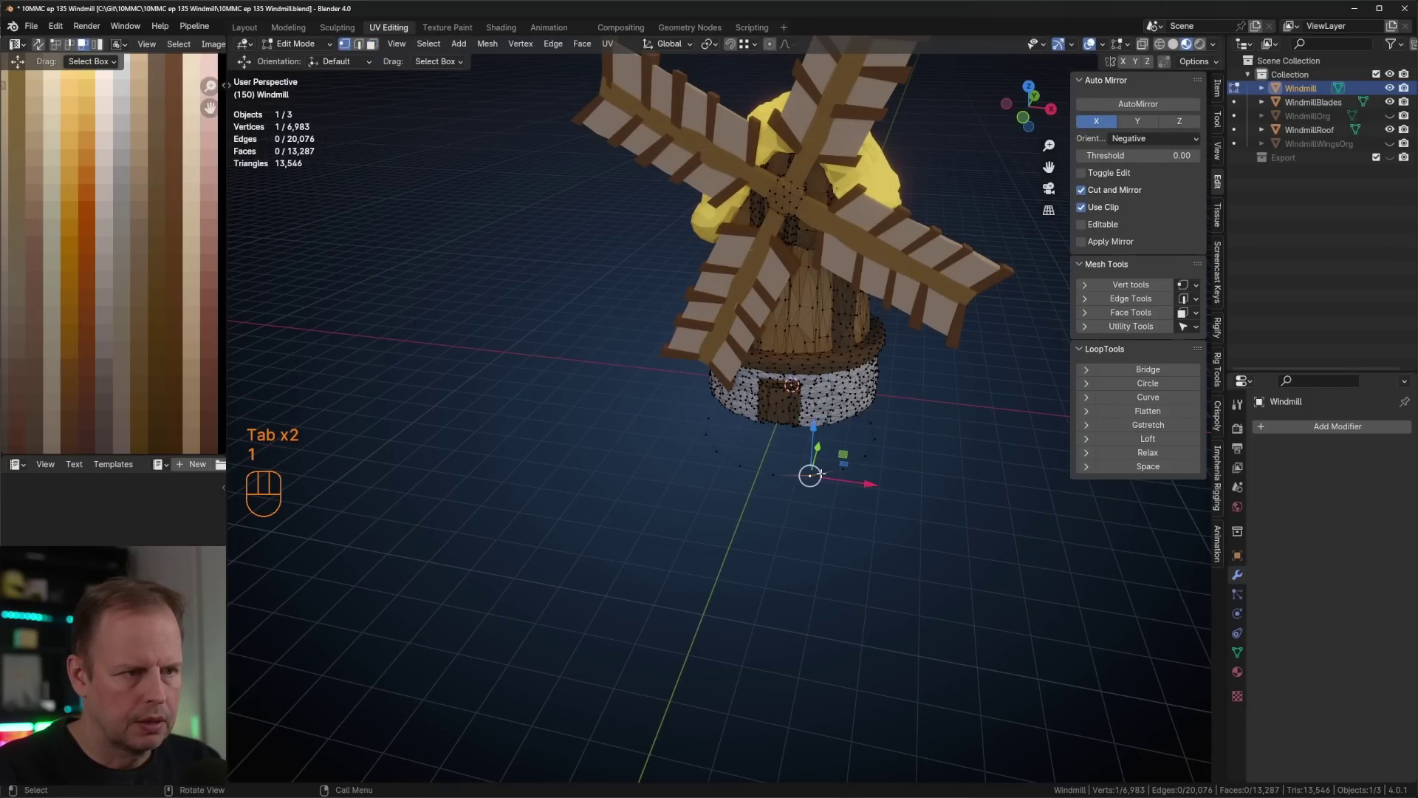
key("a")
left_click(817, 475)
key("l")
key("e")
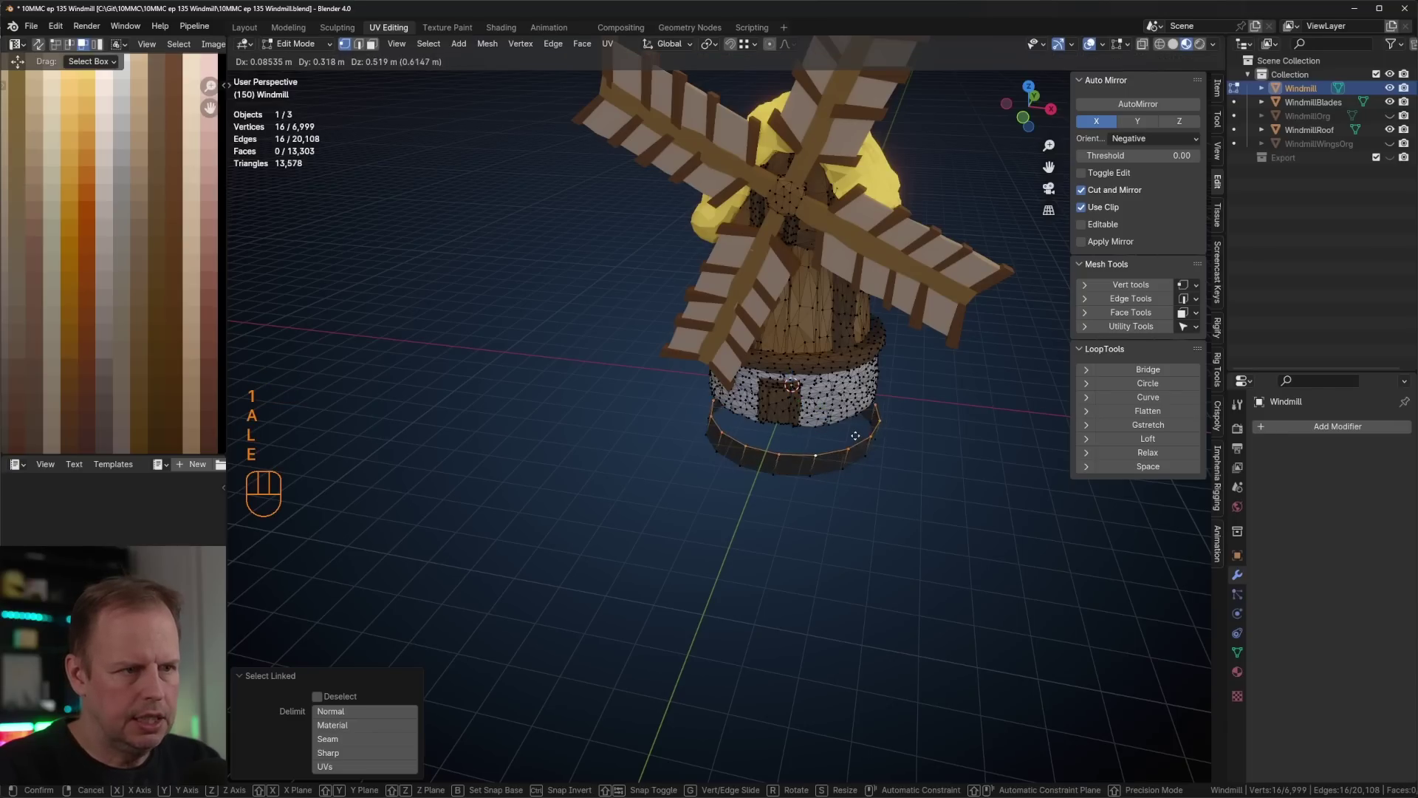
middle_click(850, 413)
left_click(850, 406)
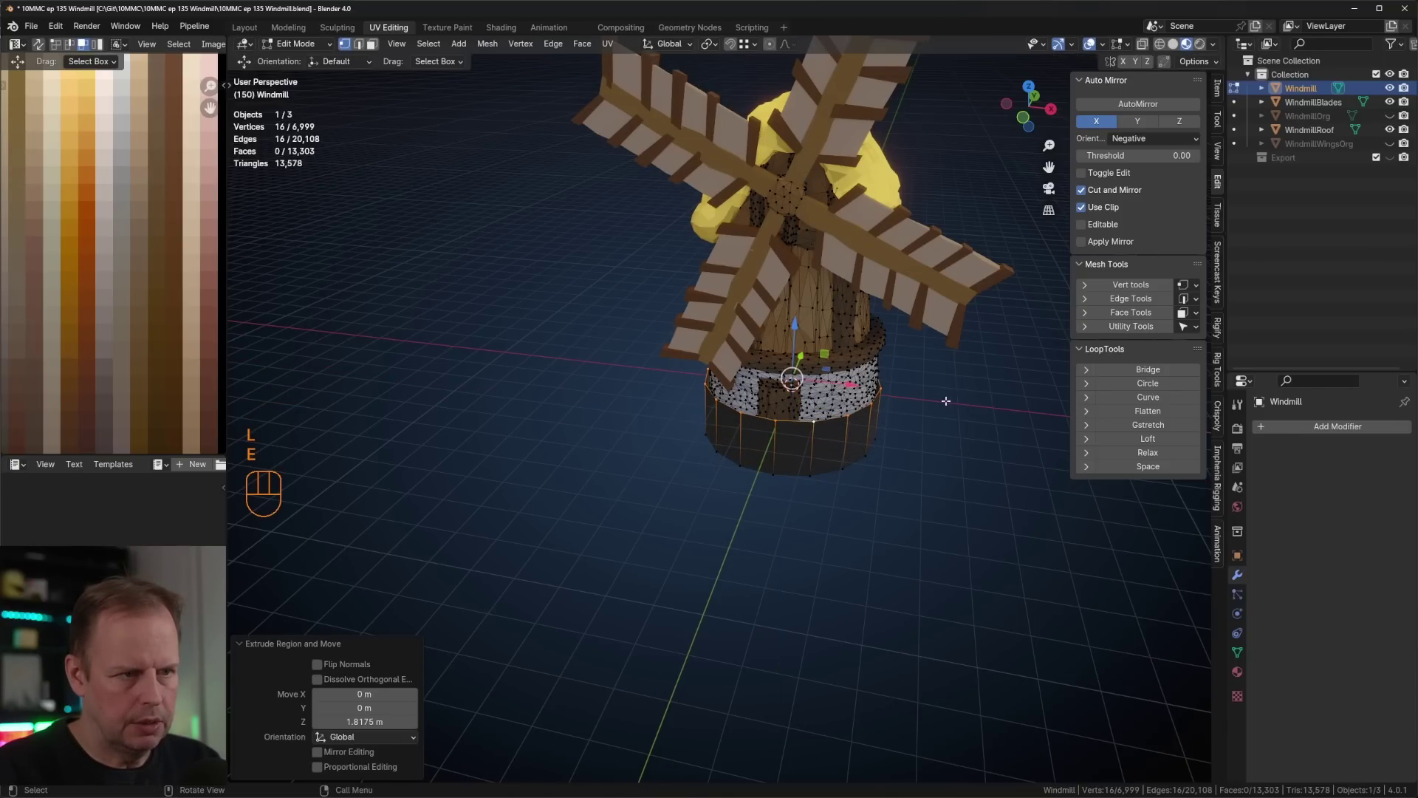
- Scale the extruded upper ring by 1.075, lower it slightly, and scale it by about 0.918
key("s")
left_click(954, 401)
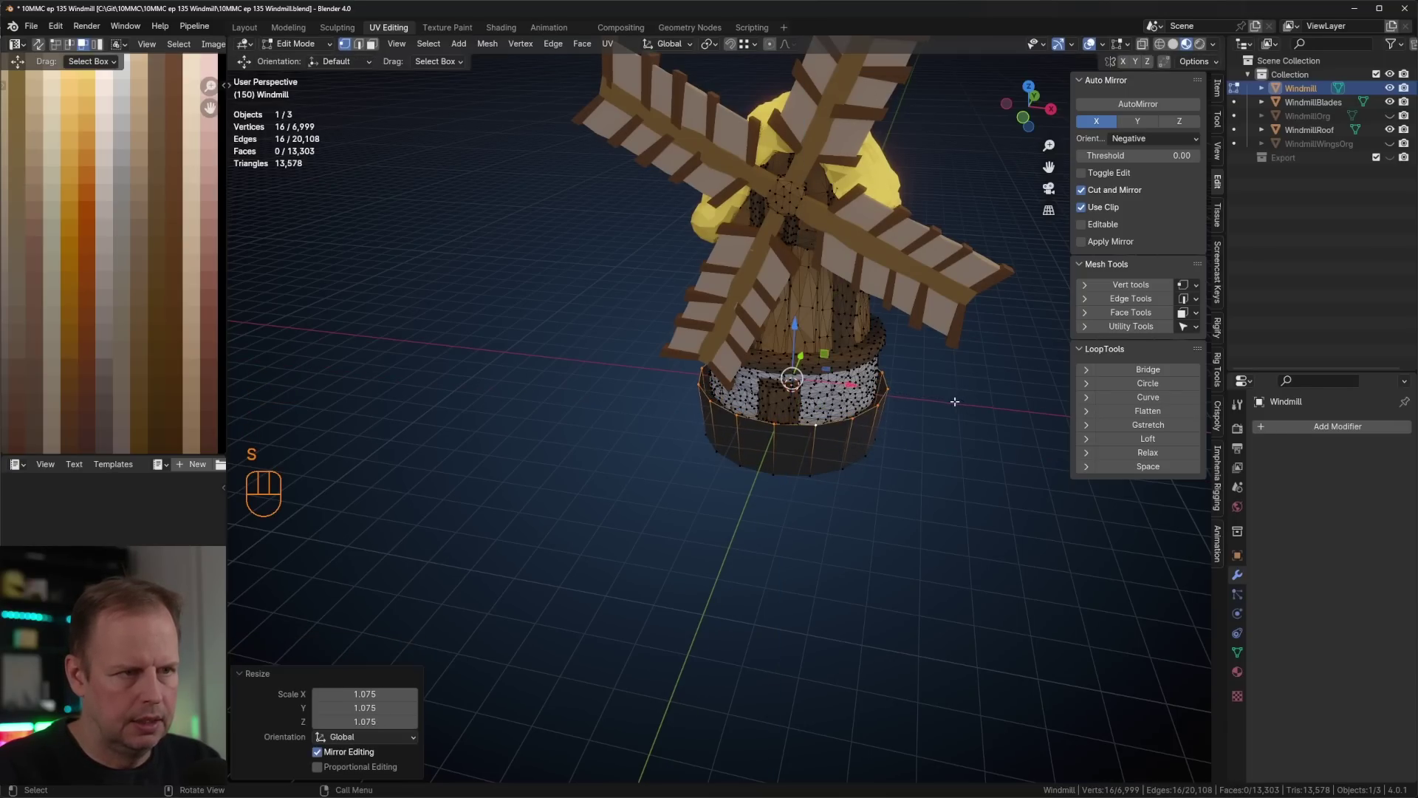
left_click_drag(796, 328, 794, 348)
key("s")
left_click(890, 383)
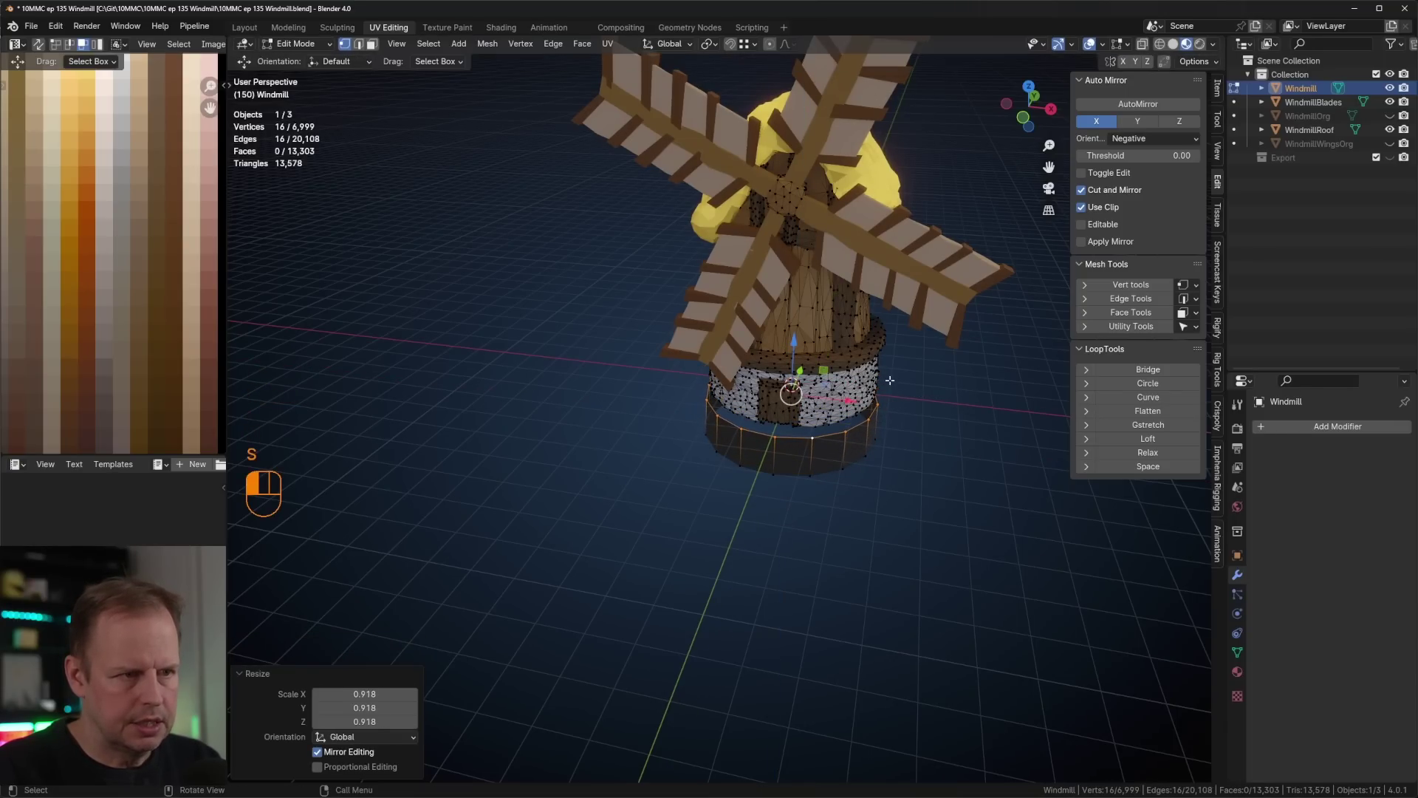
- Fill the upper ring with a face and raise the whole linked foundation slightly towards the stone base
scroll(899, 389, "up", 1)
key("f")
scroll(899, 389, "up", 1)
middle_click_drag(880, 392, 849, 376)
key("l")
left_click_drag(825, 341, 825, 326)
middle_click_drag(876, 399, 881, 361)
key("3")
key("a")
key("a")
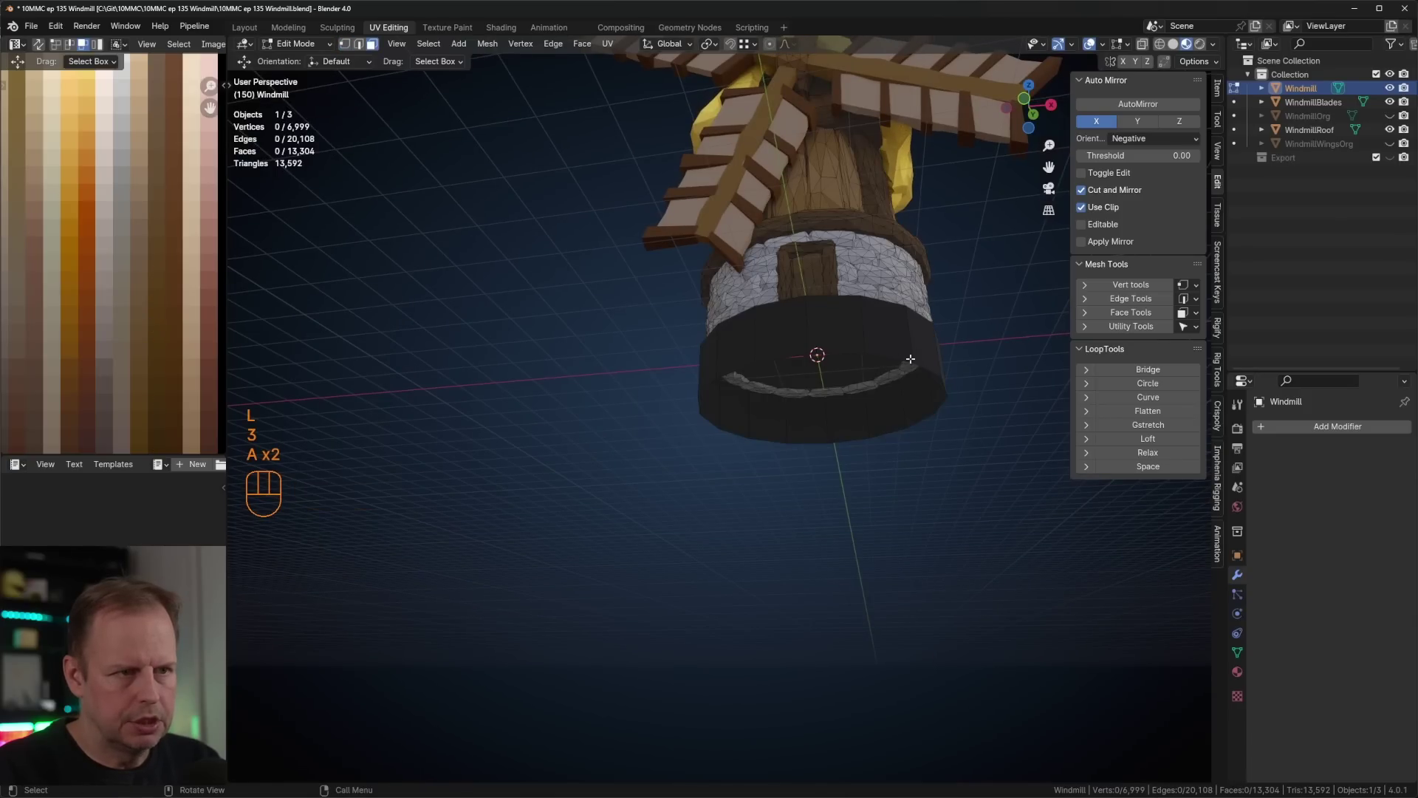
- Select the foundation's open bottom edge loop and fill it with a face
key("2")
key("a")
key("a")
left_click(964, 385, "alt")
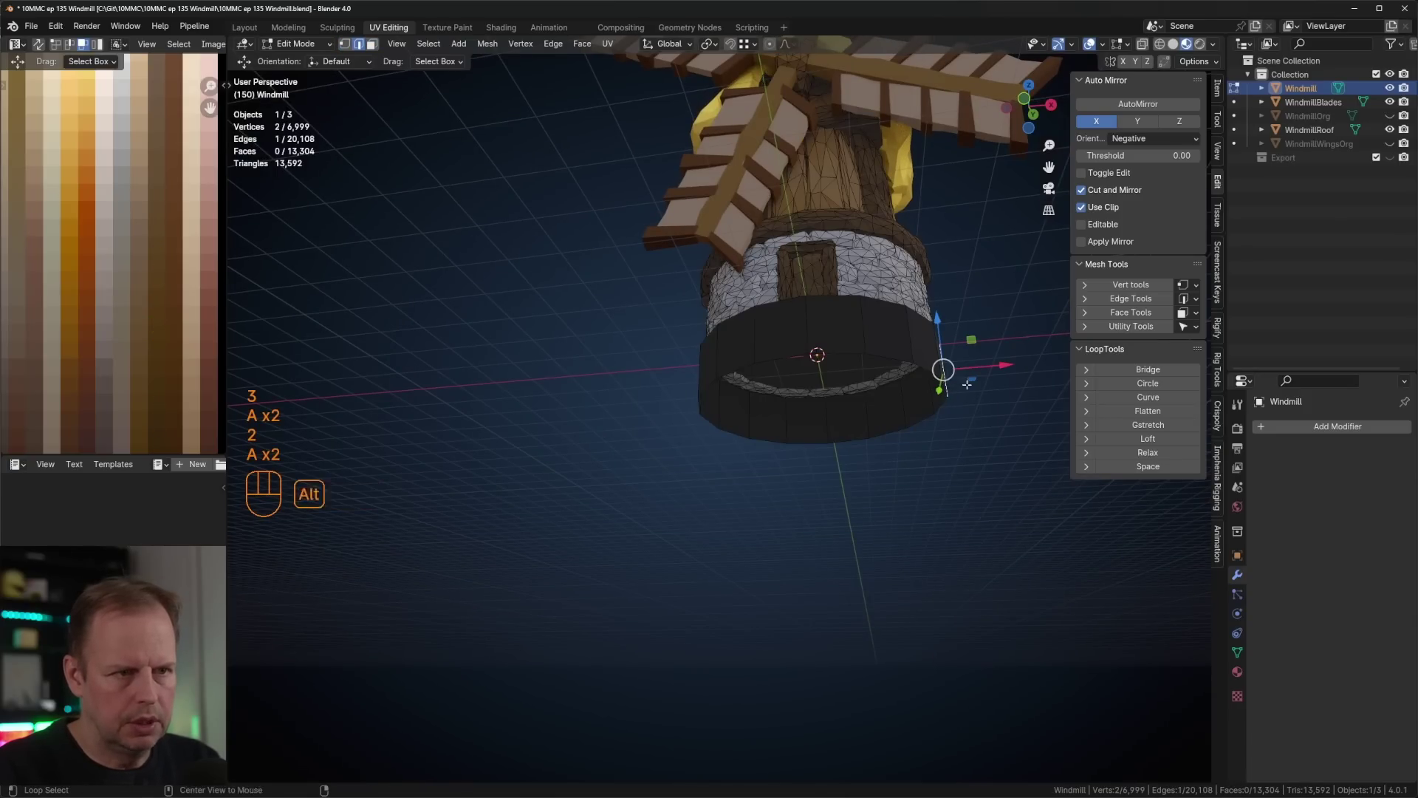
left_click(924, 370, "alt+shift")
key("f")
middle_click_drag(886, 414, 840, 437)
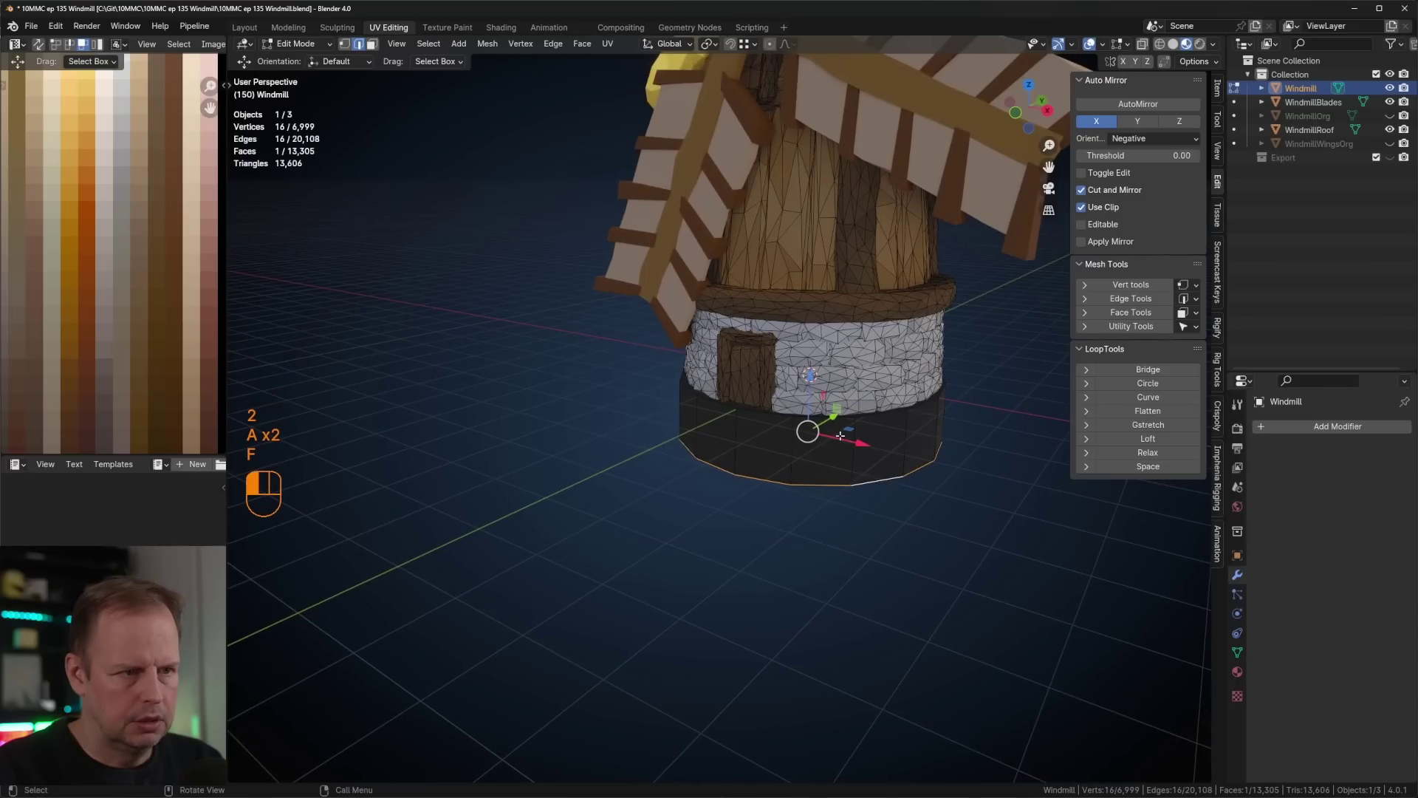
- Select the whole linked foundation, reset its UVs and scale them to 0 so they collapse into one point
key("l")
scroll(756, 399, "down", 2)
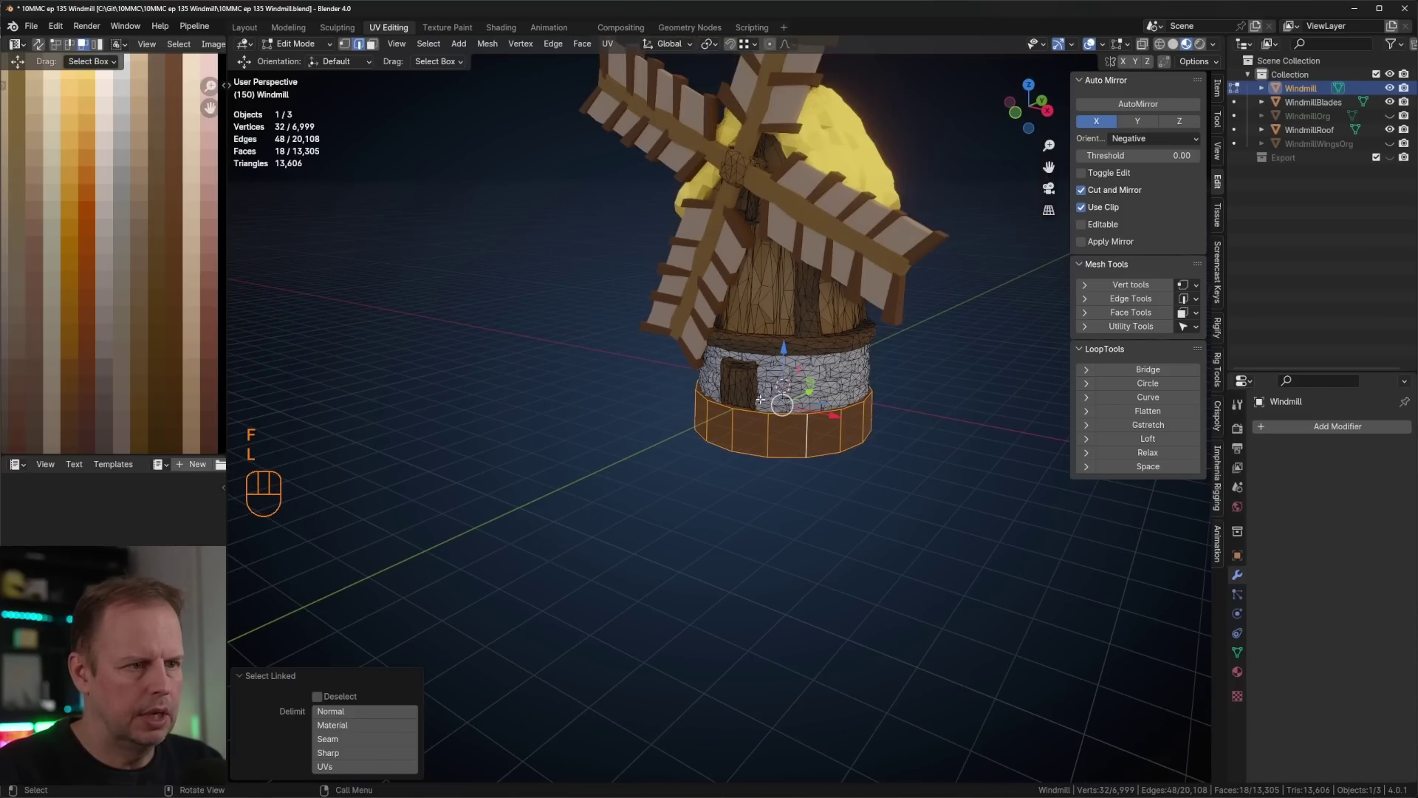
left_click(606, 44)
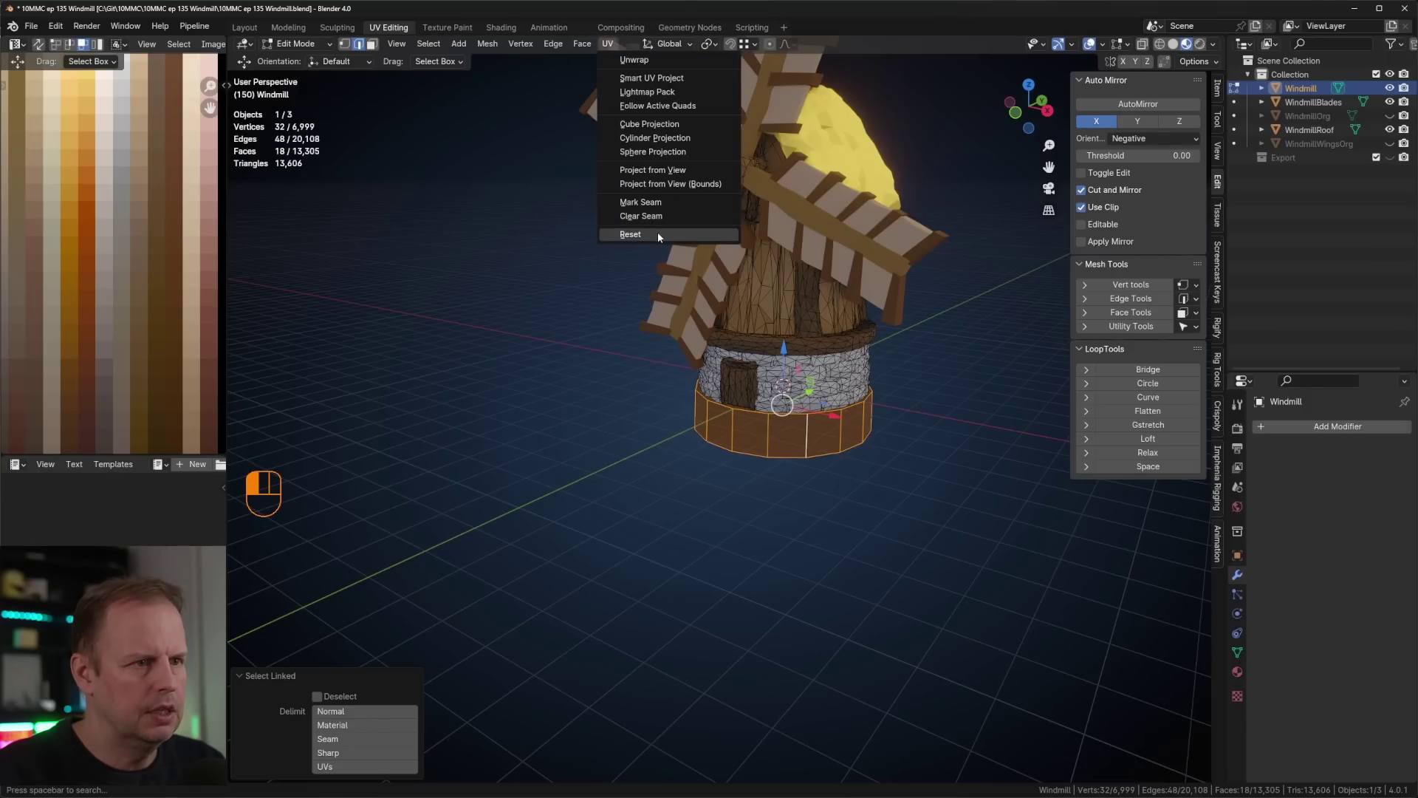
left_click(658, 233)
scroll(96, 244, "down", 8)
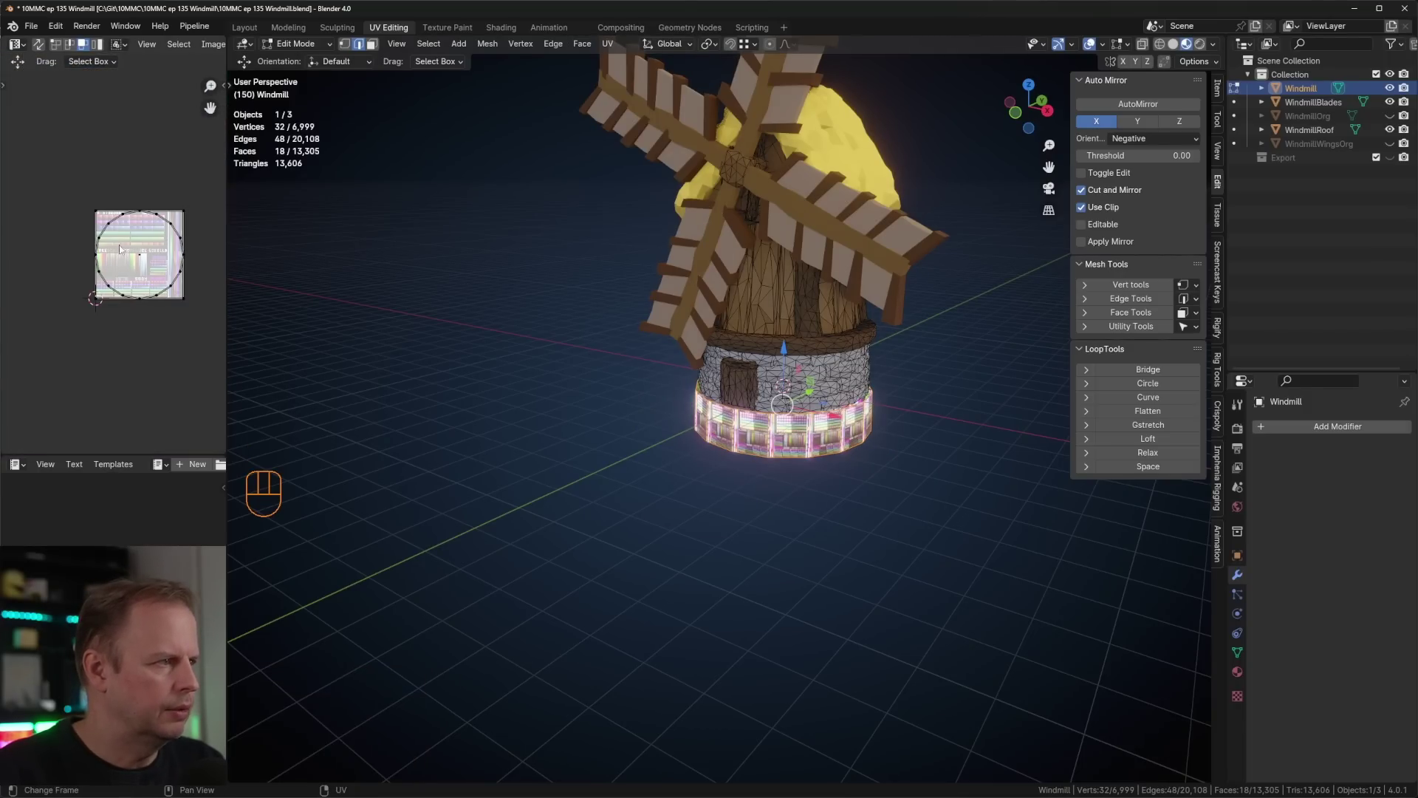
key("a")
key("s")
key("0")
key("Return")
- Move the foundation's collapsed UVs onto a grey swatch of the colour palette
scroll(140, 225, "up", 8)
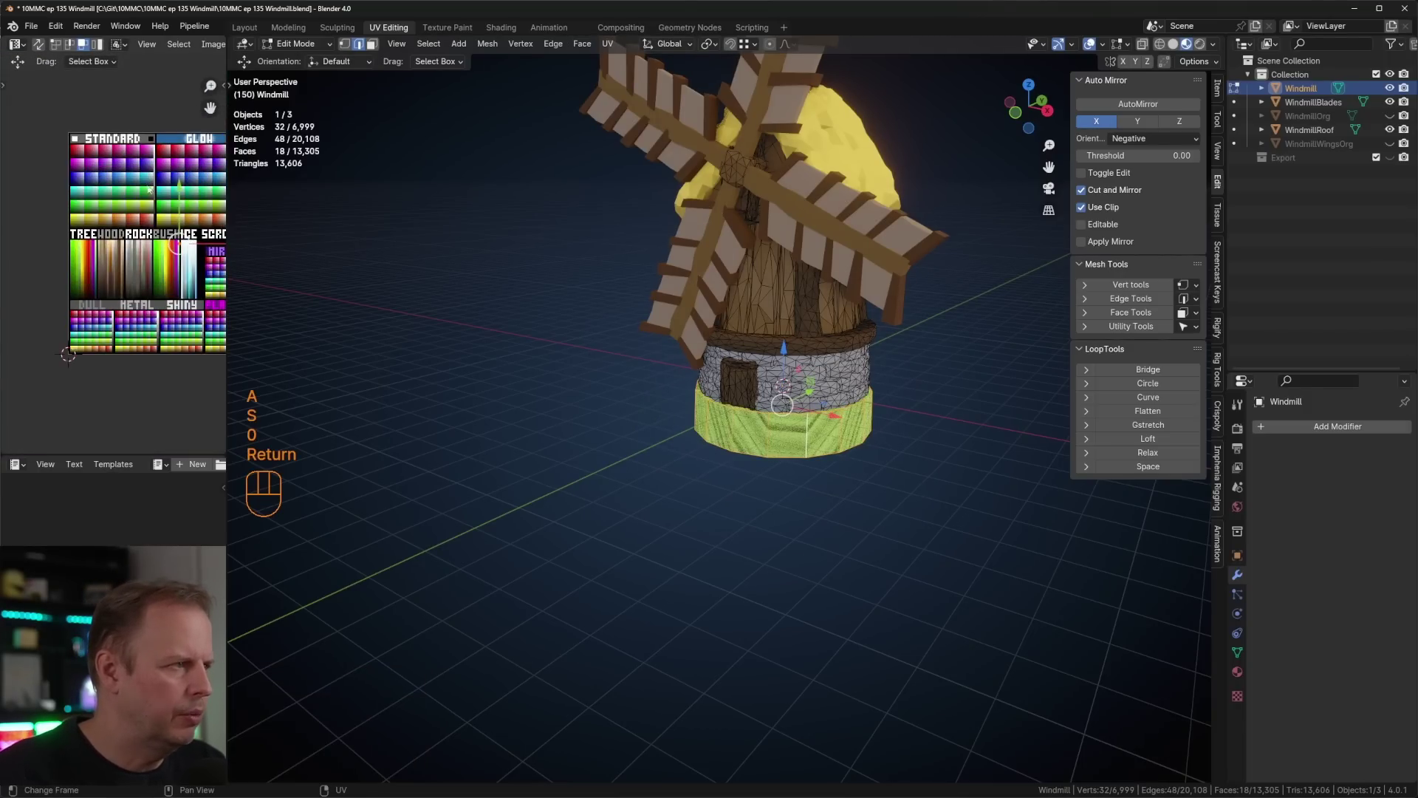
key("g")
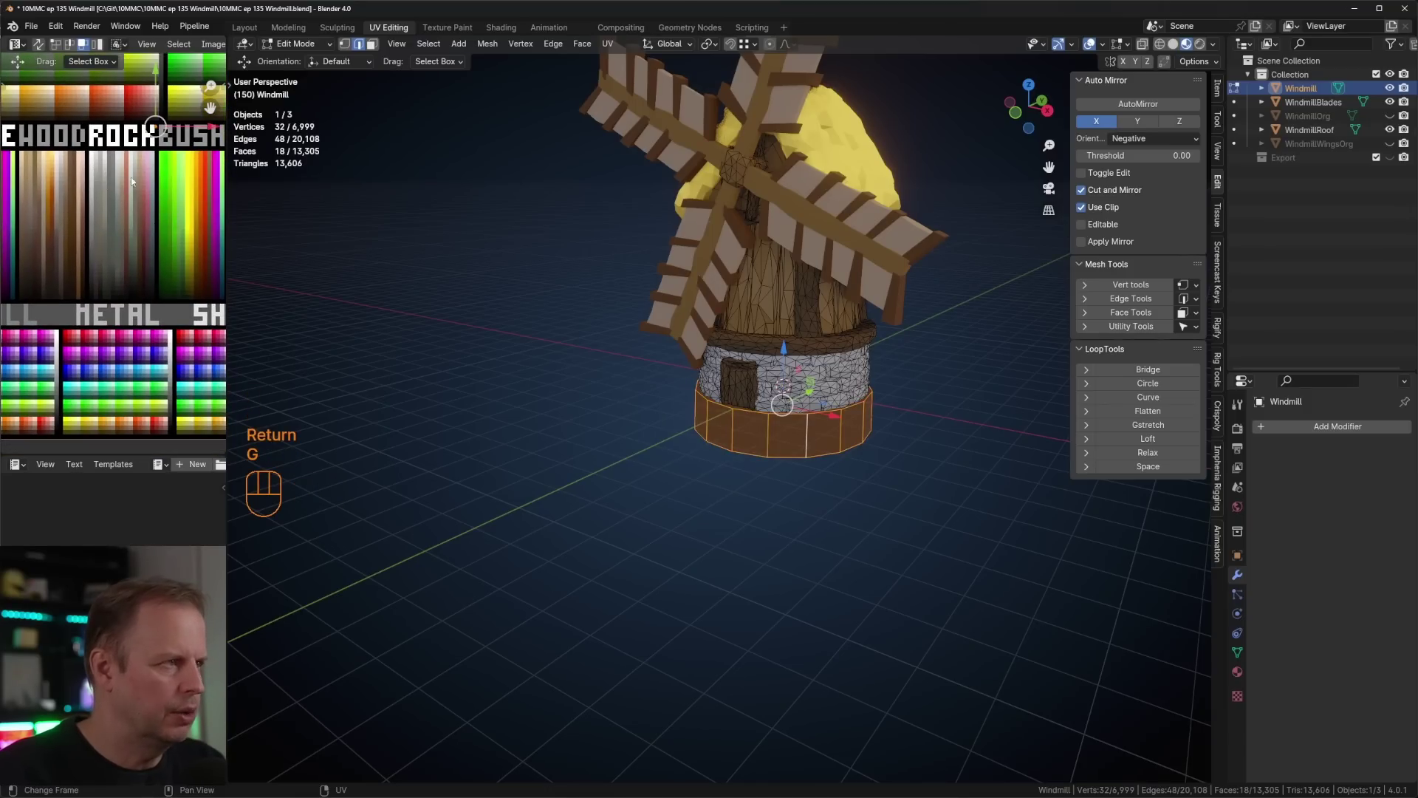
scroll(136, 147, "up", 5, "shift")
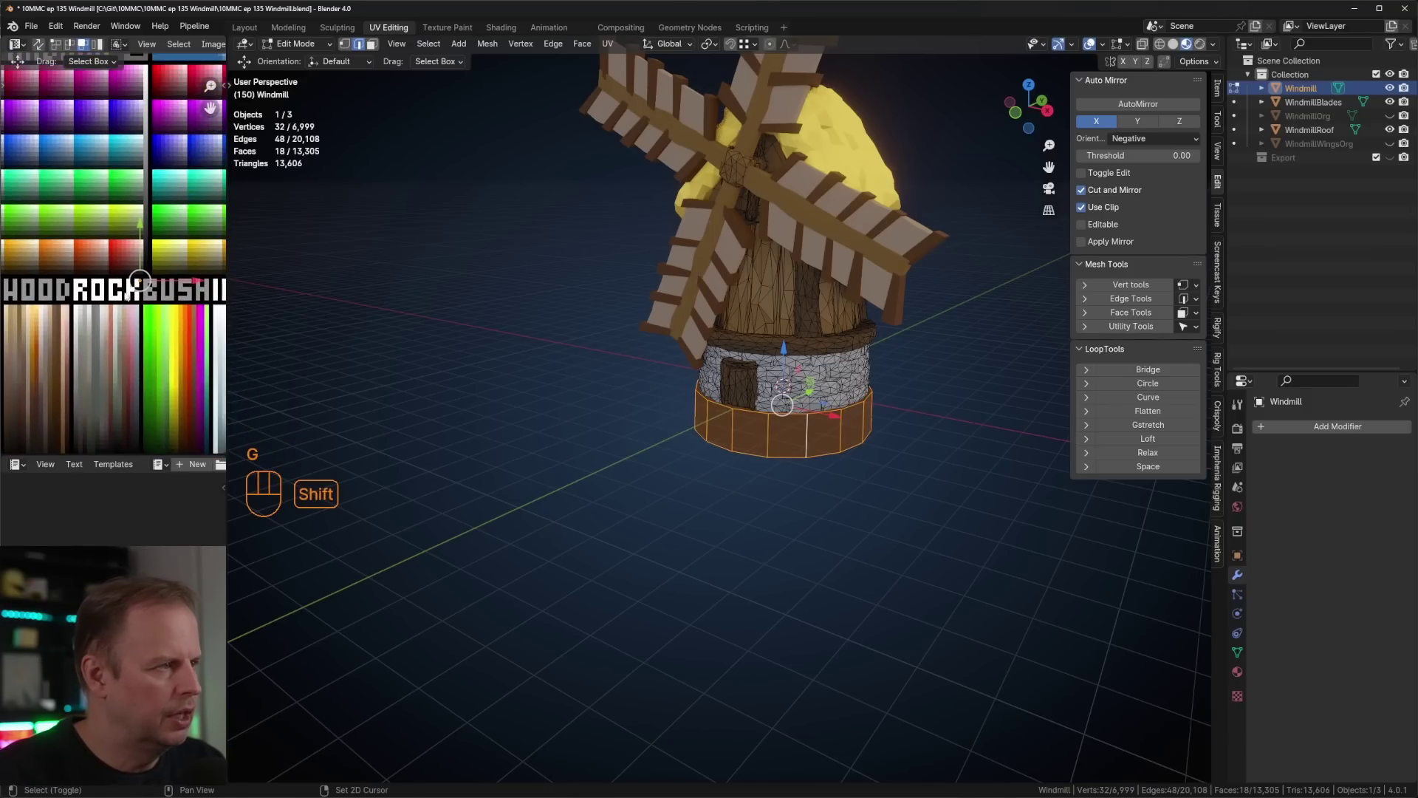
key("g")
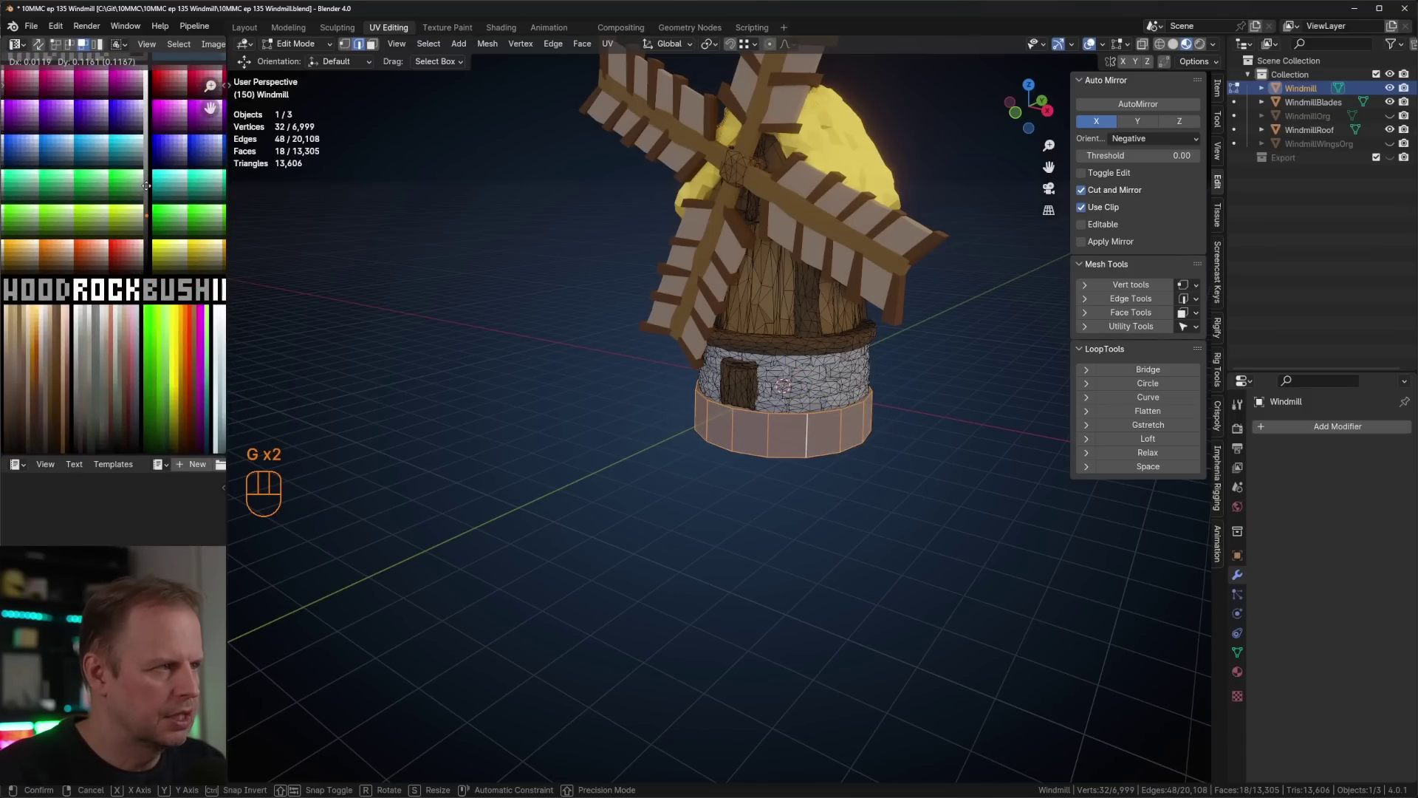
left_click(146, 185)
- Check the recoloured foundation in object mode and return to mesh editing with vertex selection
scroll(803, 424, "up", 1)
middle_click_drag(794, 414, 876, 434)
scroll(804, 425, "down", 3)
scroll(803, 424, "up", 5)
key("3")
left_click(814, 477)
scroll(813, 477, "down", 3)
key("Tab")
scroll(892, 463, "up", 1)
key("Tab")
key("1")
left_click(872, 442)
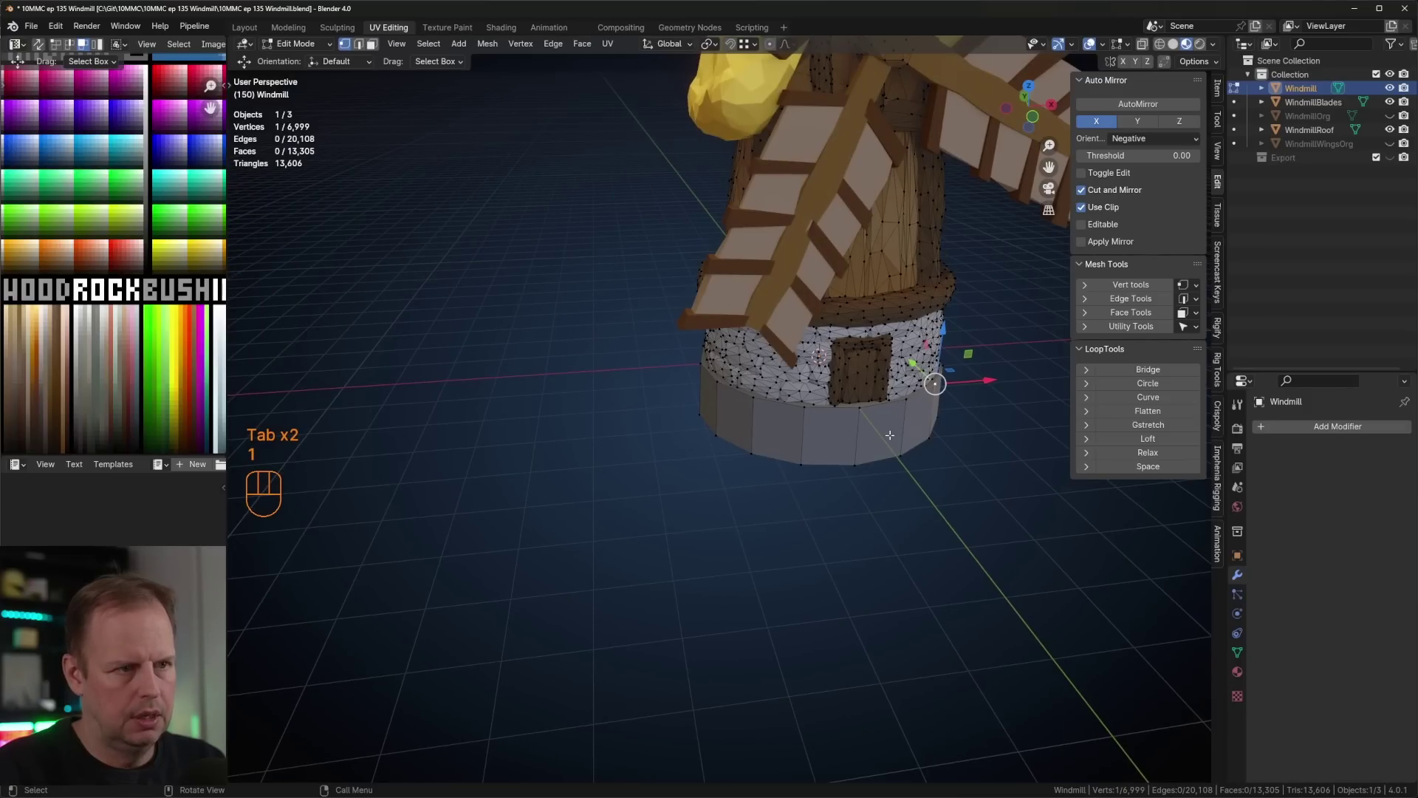
key("F3")
left_click(932, 458)
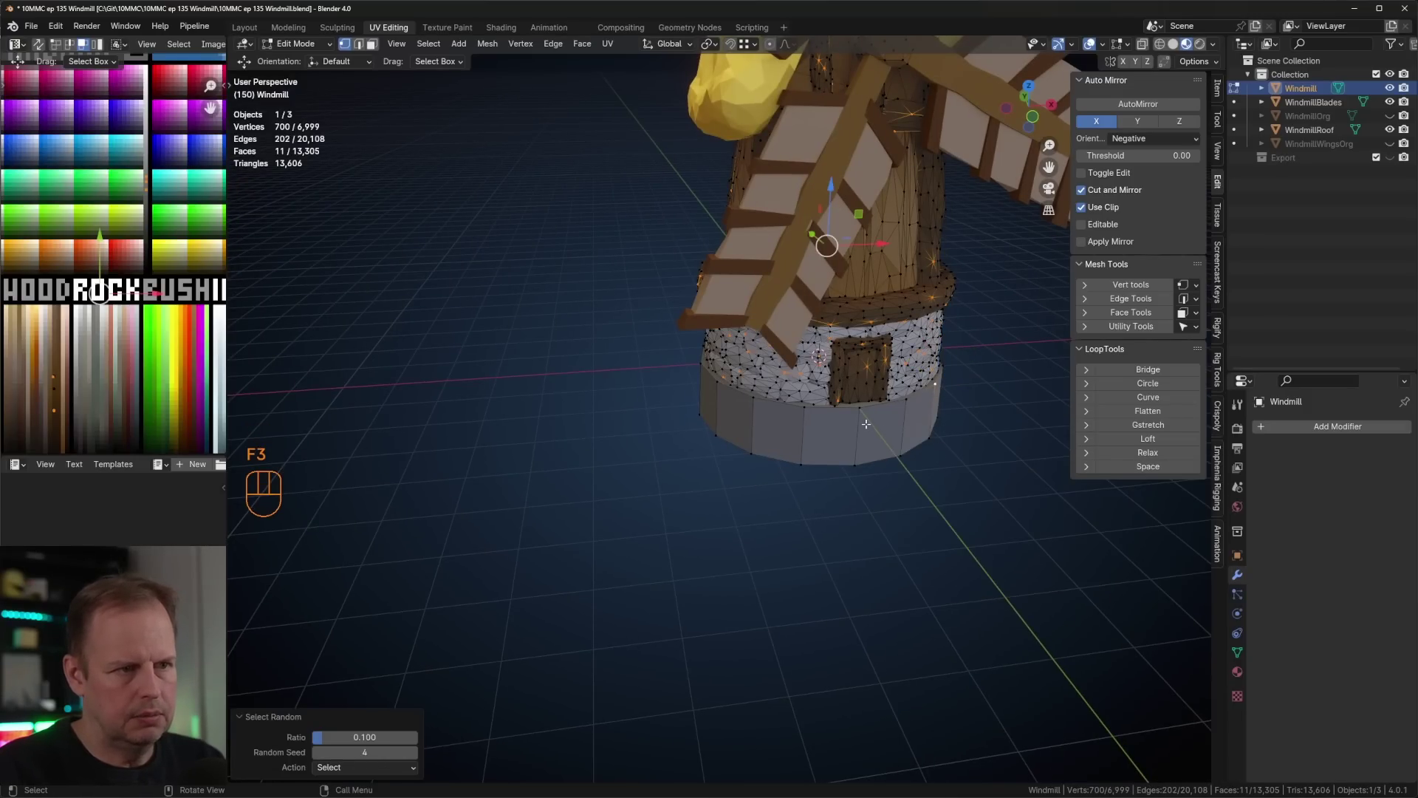
key("ctrl+z")
- Select the linked foundation and randomly deselect vertices with a ratio of 0.569 and seed 5
key("l")
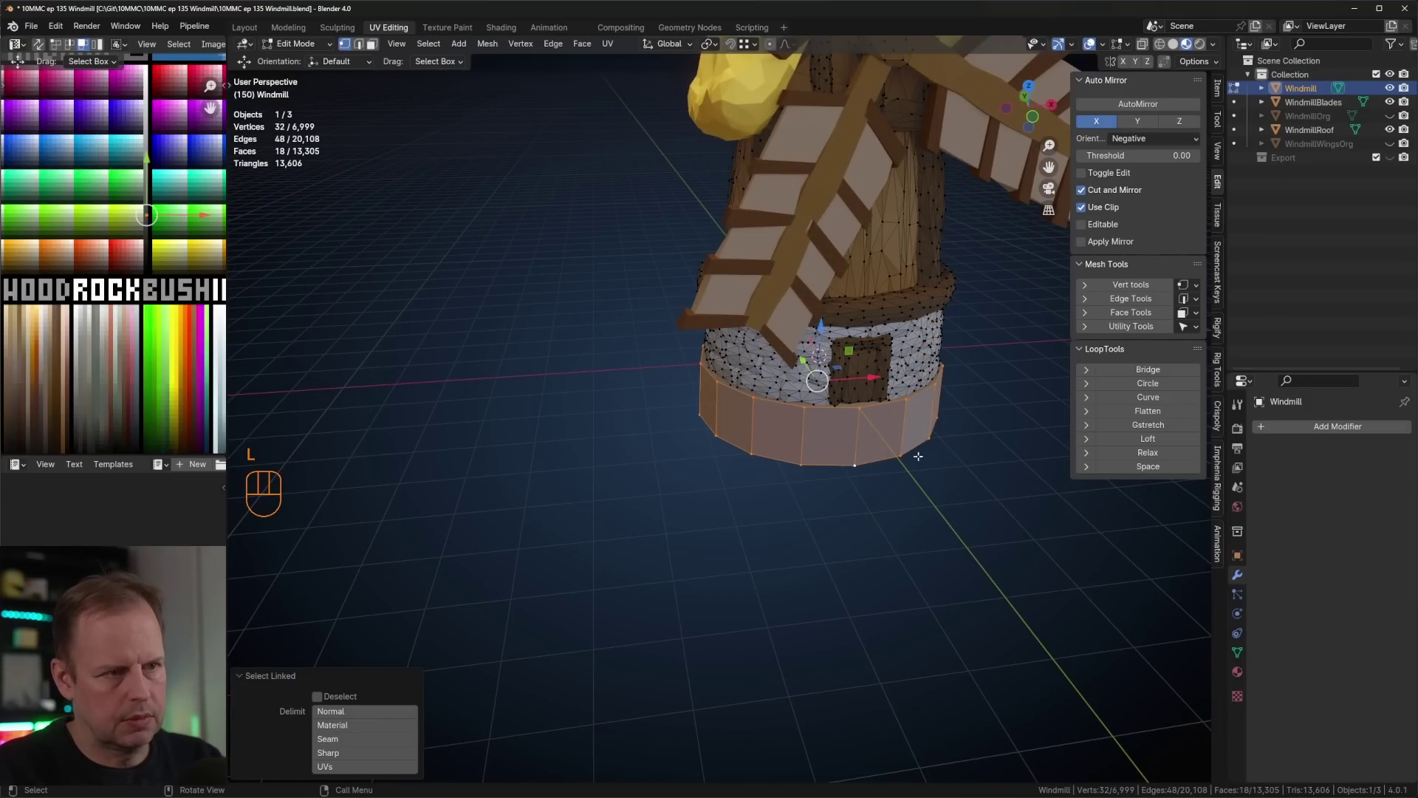
key("F3")
left_click(942, 486)
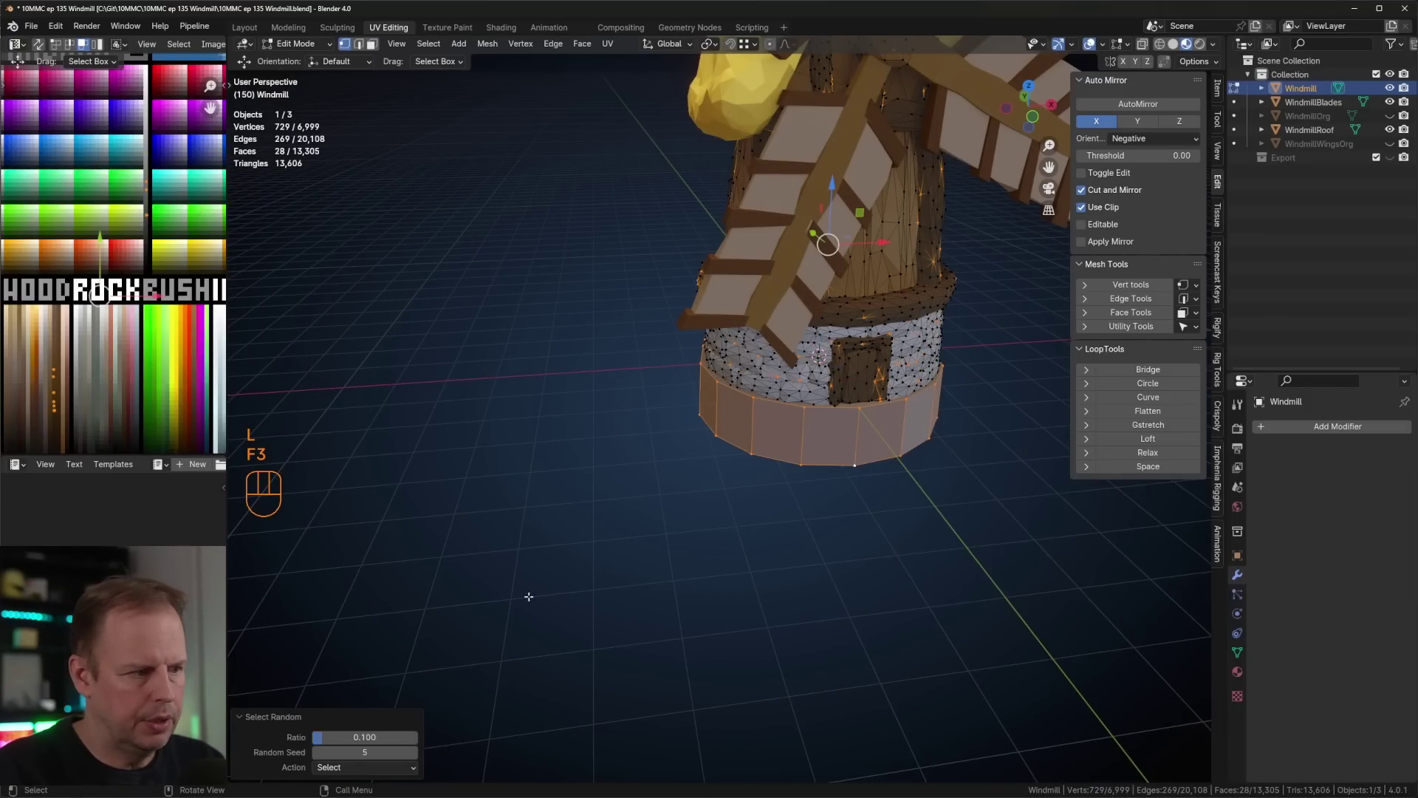
left_click(362, 753)
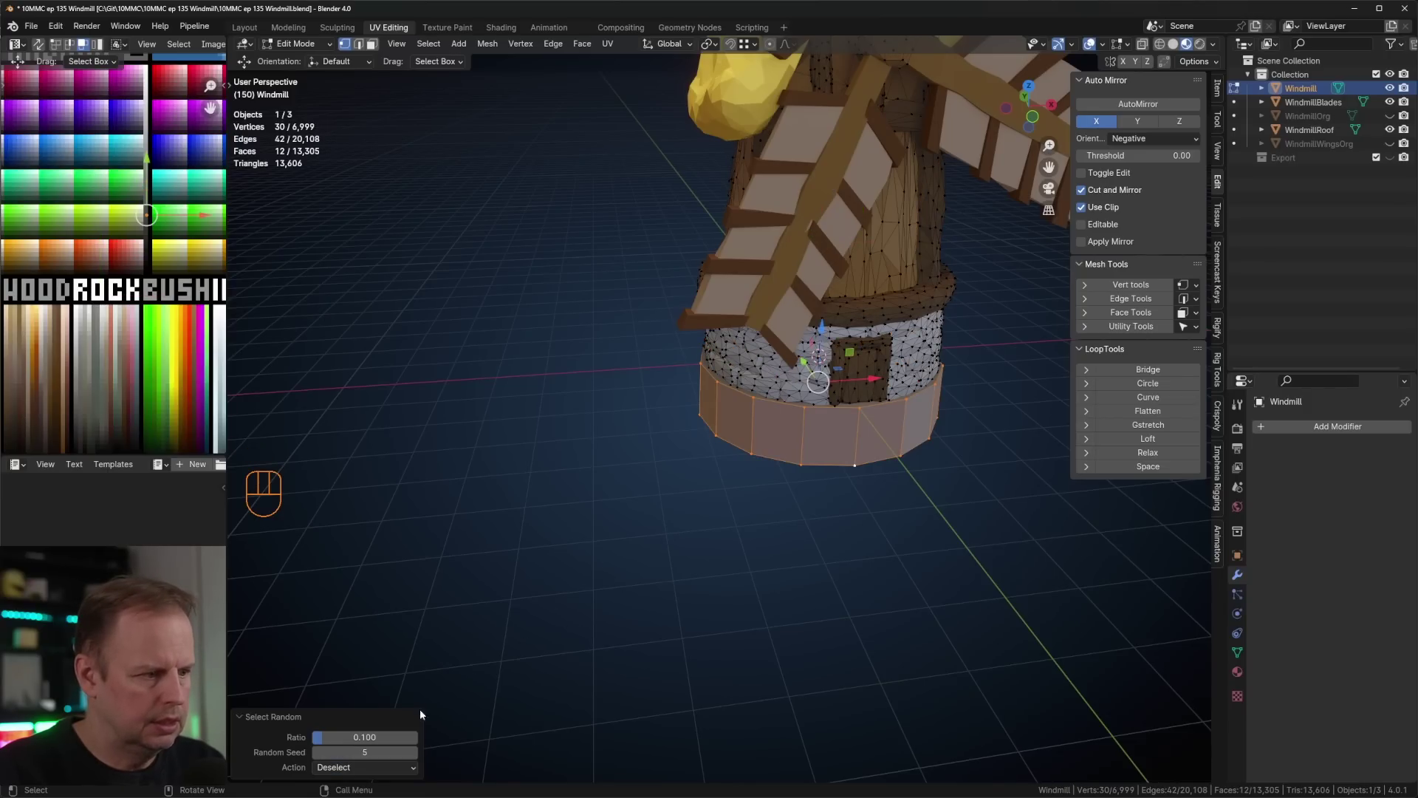
left_click_drag(322, 737, 370, 737)
- Scale the randomly selected foundation vertices outwards by about 1.13 with the Z axis locked
key("alt+s")
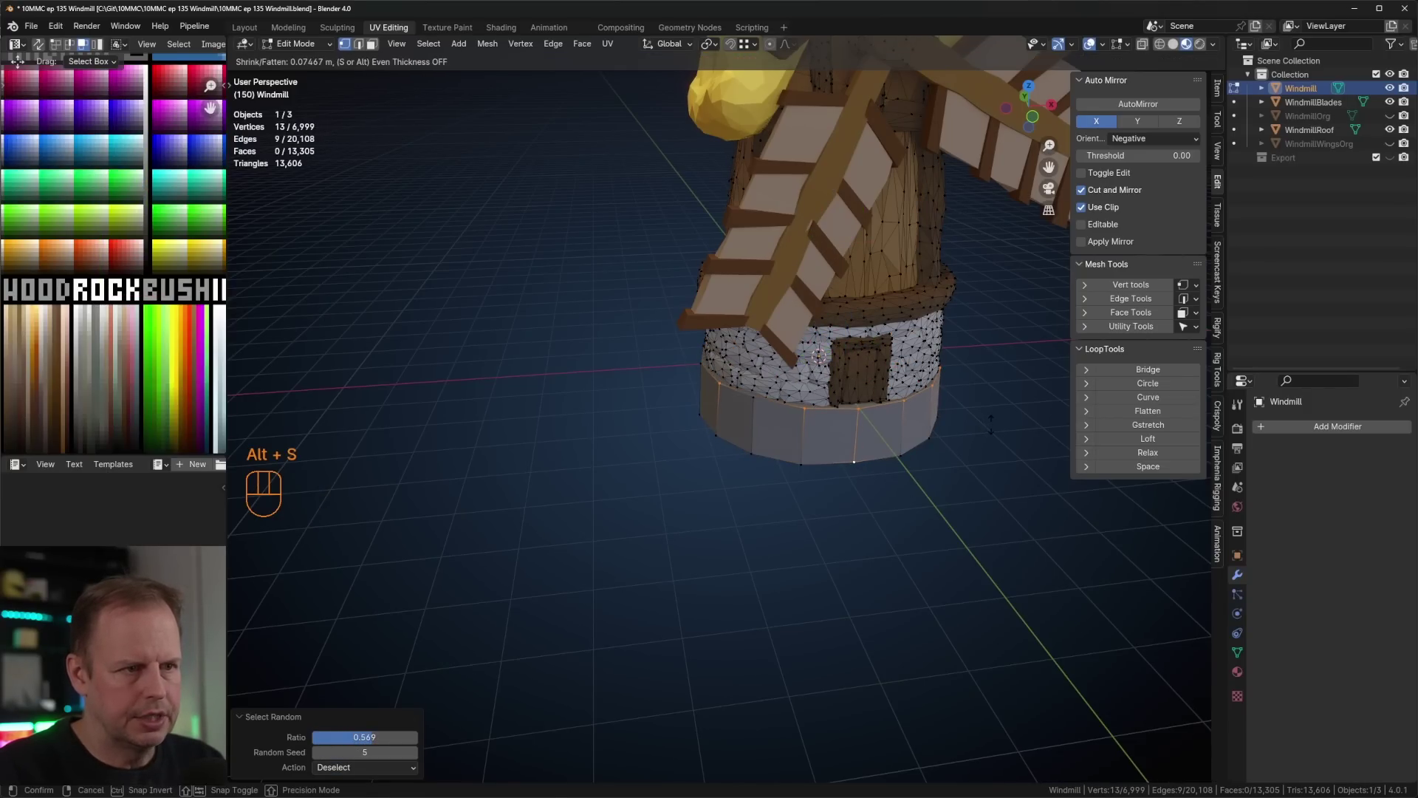
right_click(996, 379)
key("s")
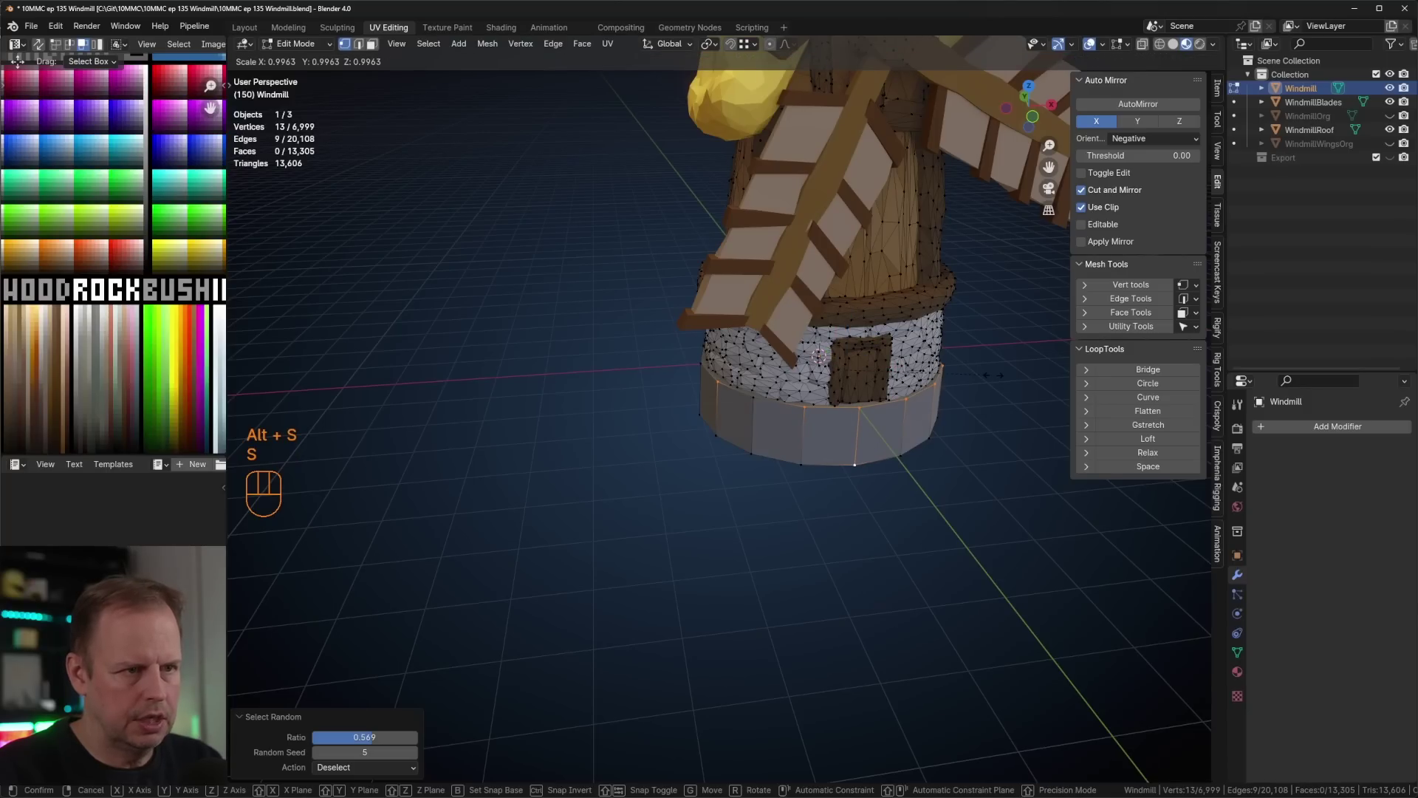
key("shift+z")
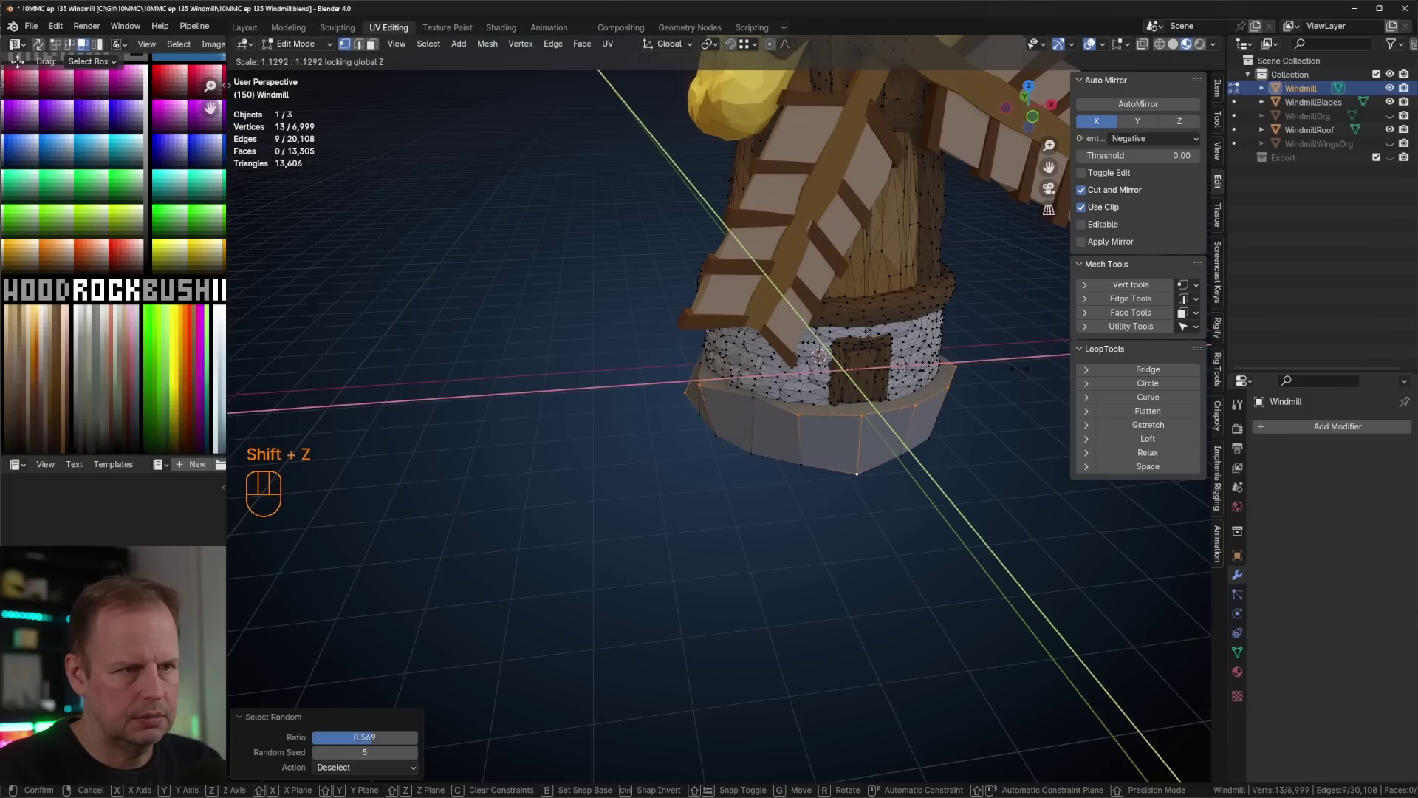
left_click(1019, 369)
- Nudge two lower corner vertices of the foundation outwards and slightly down to make its outline irregular
left_click(935, 438)
key("1")
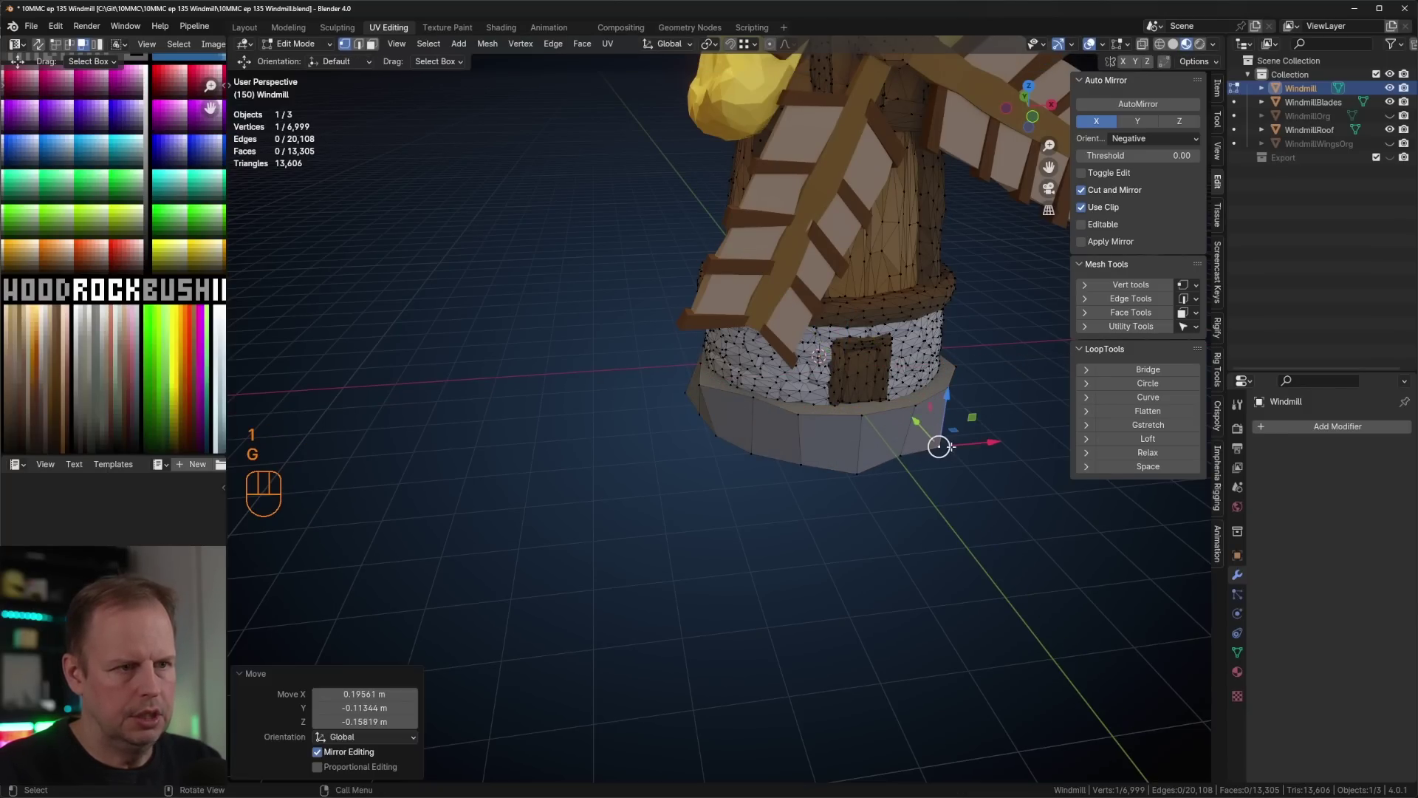
middle_click_drag(937, 443, 800, 352)
key("g")
left_click(643, 403)
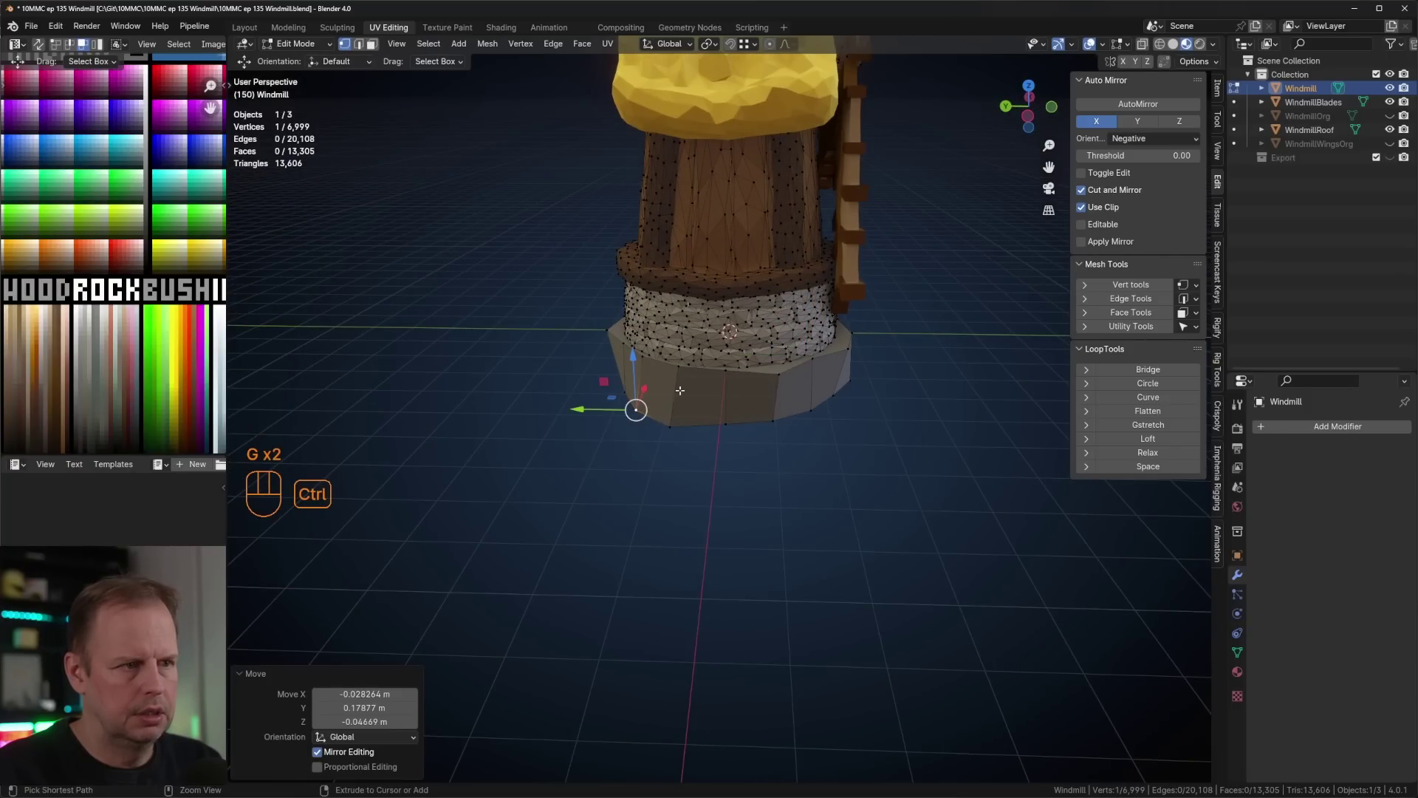
- Add one horizontal loop cut around the foundation's side and push it outwards with Shrink/Fatten
key("ctrl+r")
left_click(635, 404)
key("alt+s")
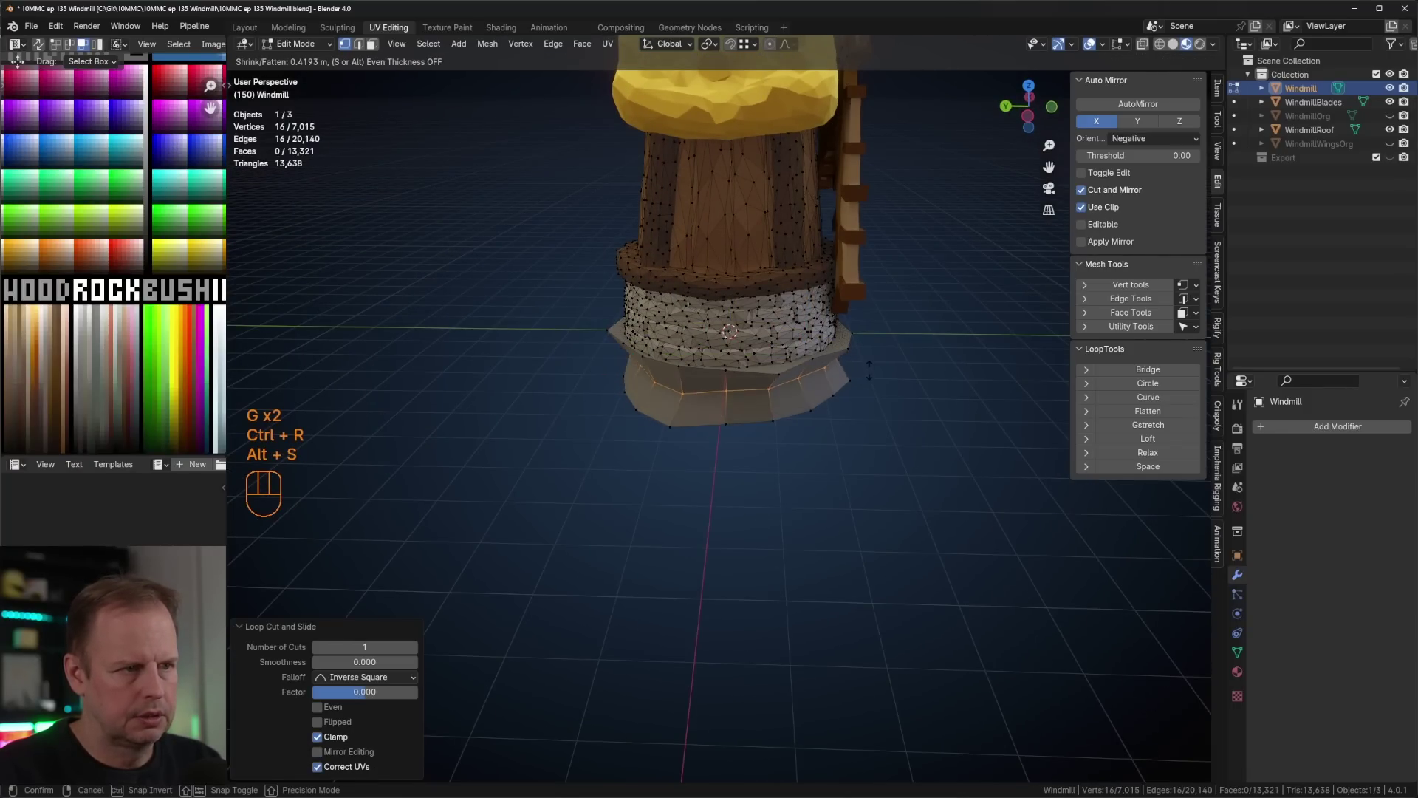
left_click(832, 382)
- Move three neighbouring vertices on the foundation's lower rim to uneven heights, the middle corner about 0.16 m down
middle_click_drag(636, 368, 750, 348)
left_click(751, 348)
scroll(821, 393, "up", 3)
key("g")
left_click(779, 442)
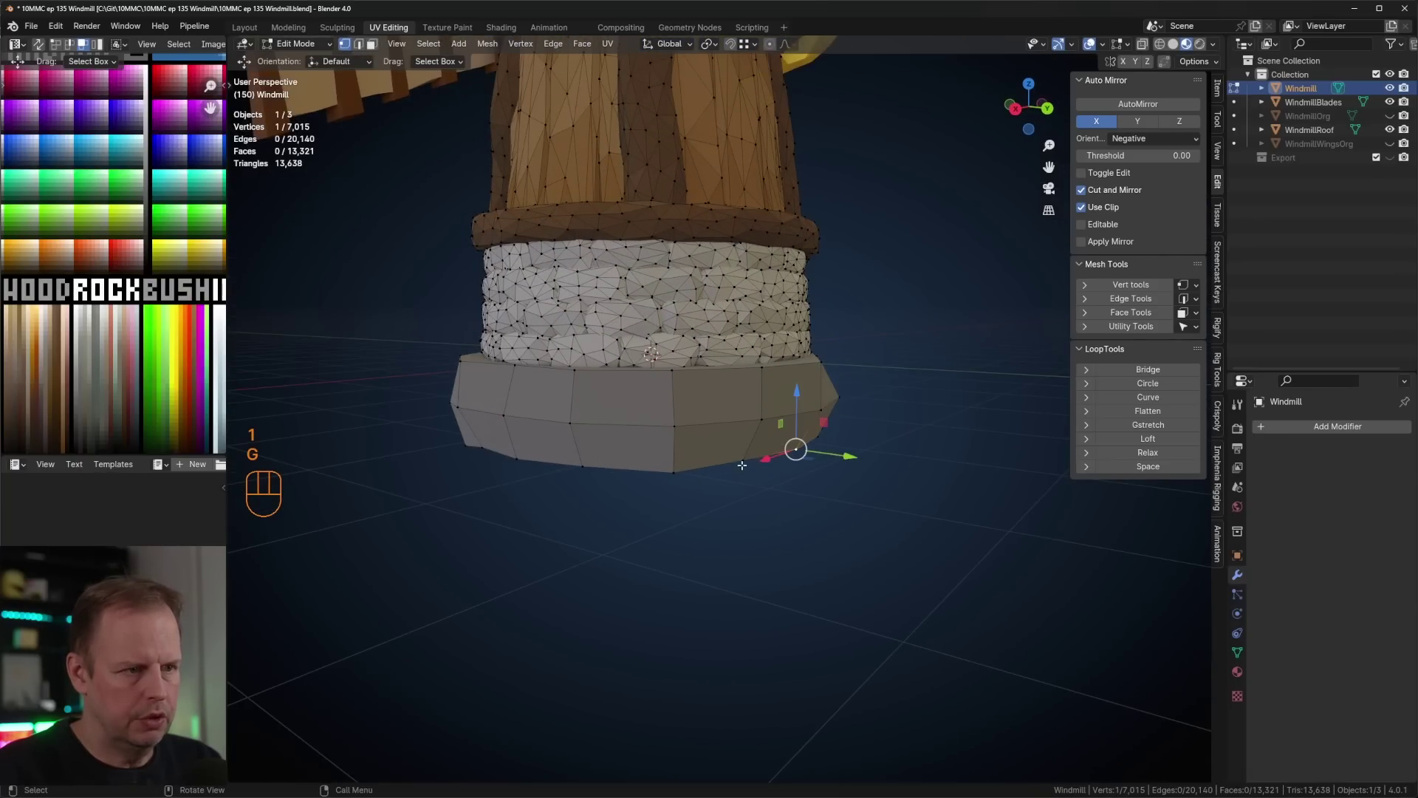
left_click(742, 458)
key("g")
left_click(748, 467)
left_click(674, 472)
key("g")
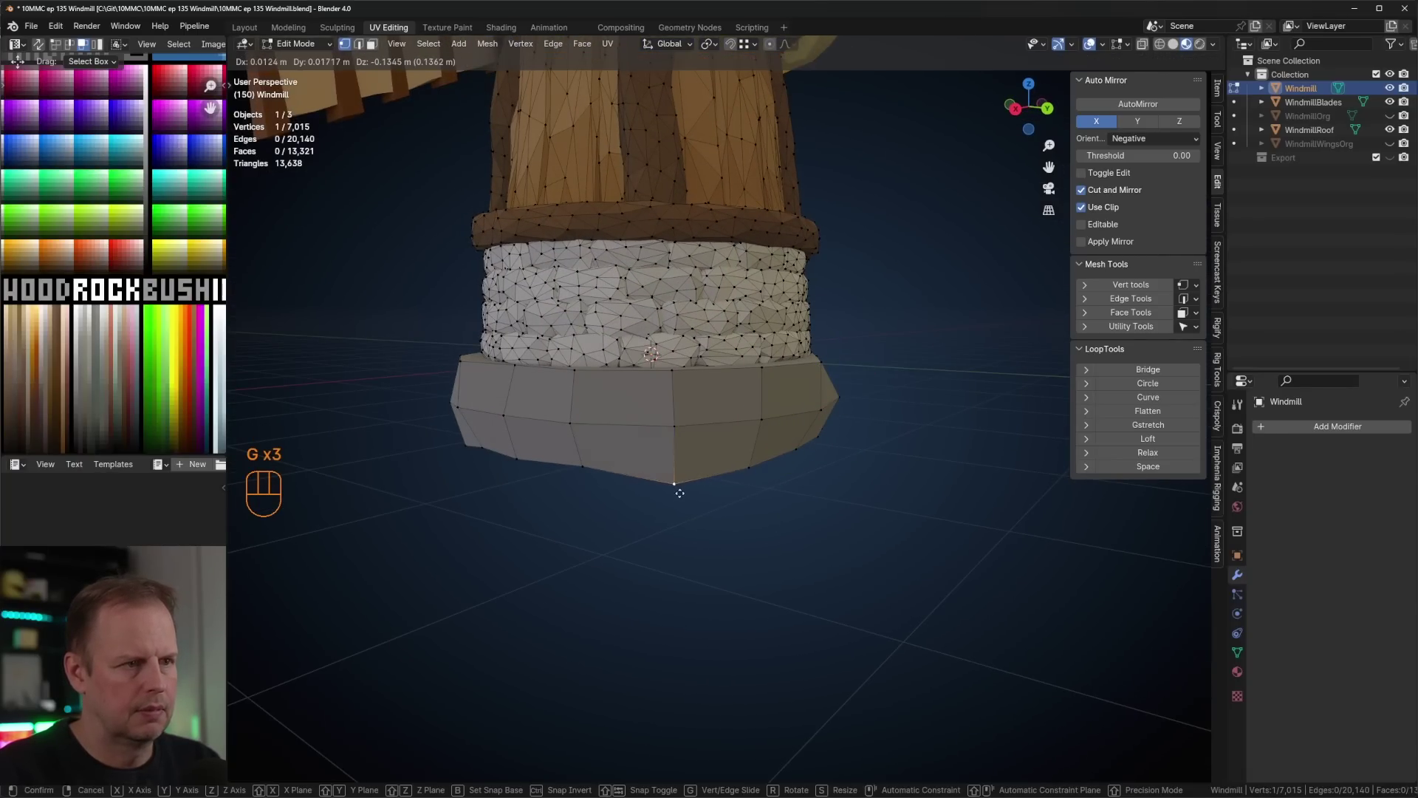
left_click(677, 488)
- Pull a vertex on the foundation's upper rim outwards and adjust another point along the same rim
middle_click_drag(784, 392, 813, 443)
key("g")
left_click(833, 447)
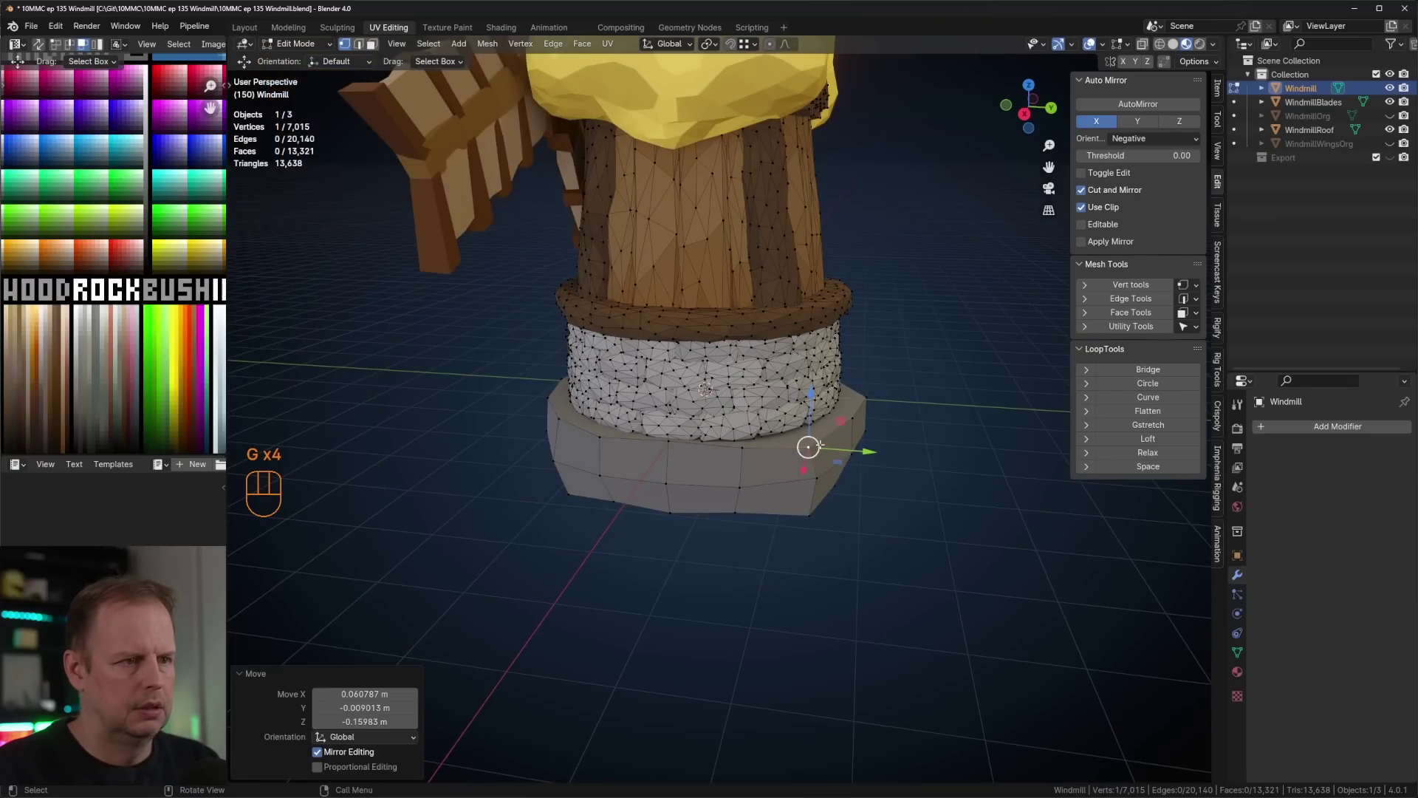
key("g")
left_click(849, 422)
- Select the whole linked foundation and separate it from the windmill into its own object
key("Tab")
left_click(892, 492)
scroll(850, 473, "down", 6)
middle_click_drag(724, 436, 849, 450)
scroll(849, 449, "up", 5)
key("Tab")
left_click(919, 461)
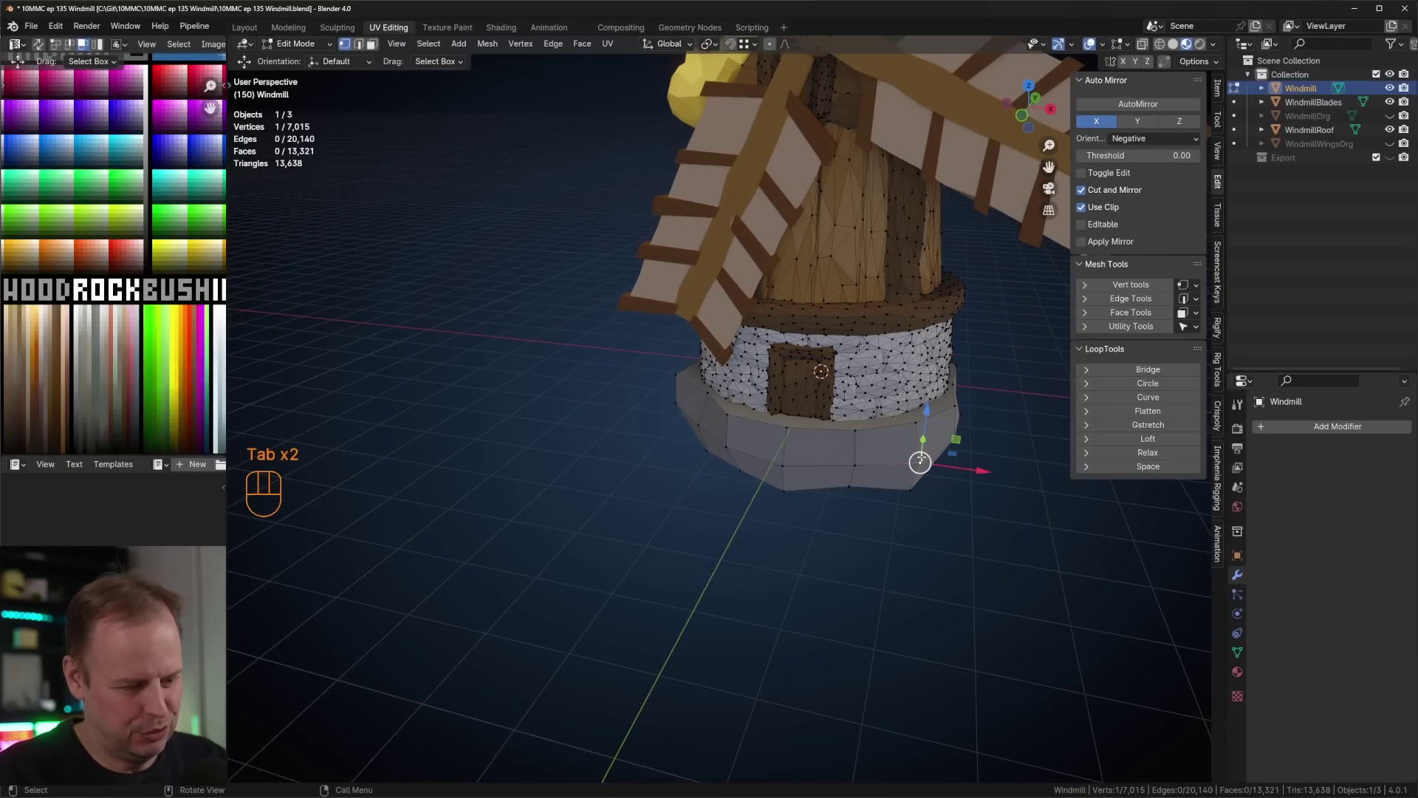
key("l")
key("p")
left_click(913, 450)
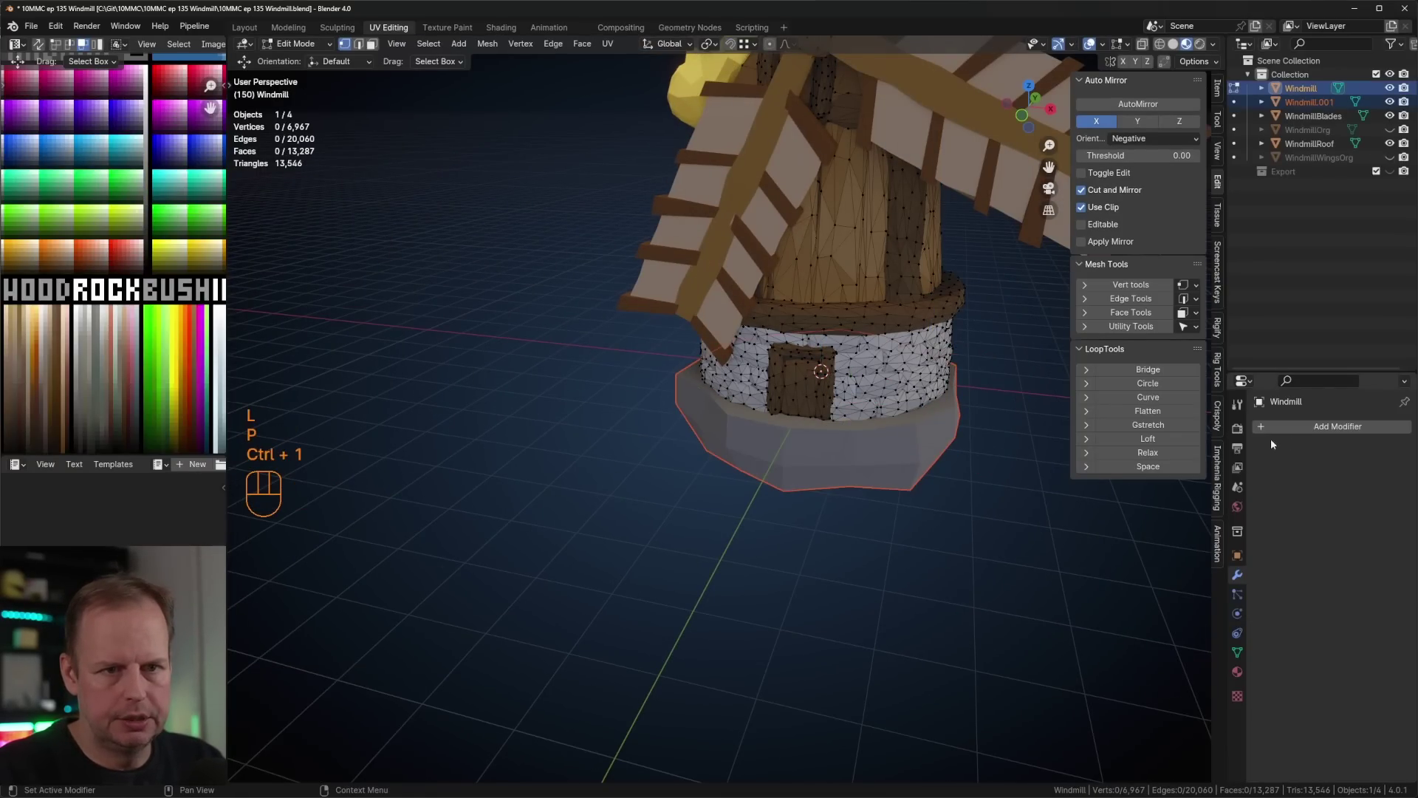
- Give the separated foundation a level 1 Simple subdivision and a level 1 Catmull-Clark subdivision, applying each modifier
key("Tab")
left_click(862, 463)
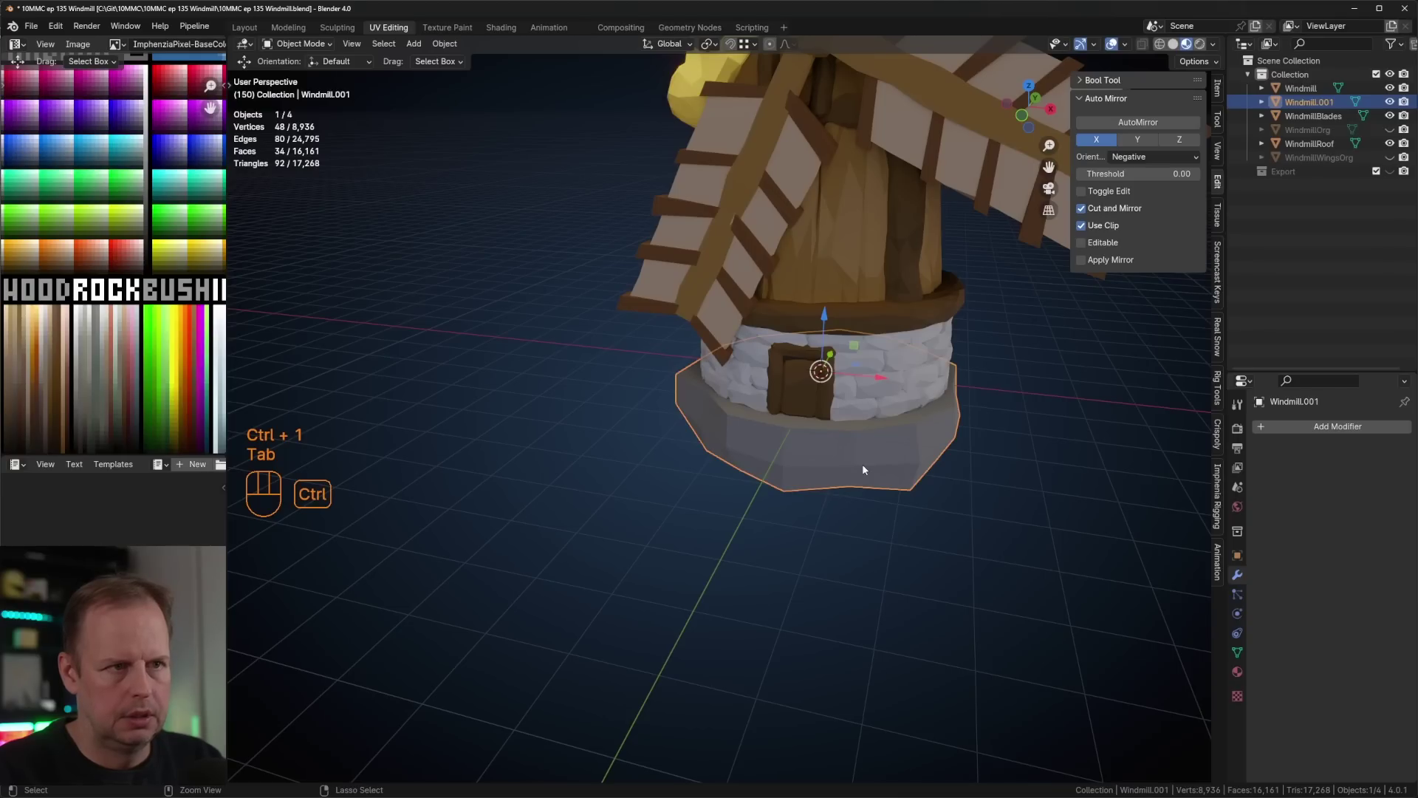
key("ctrl+1")
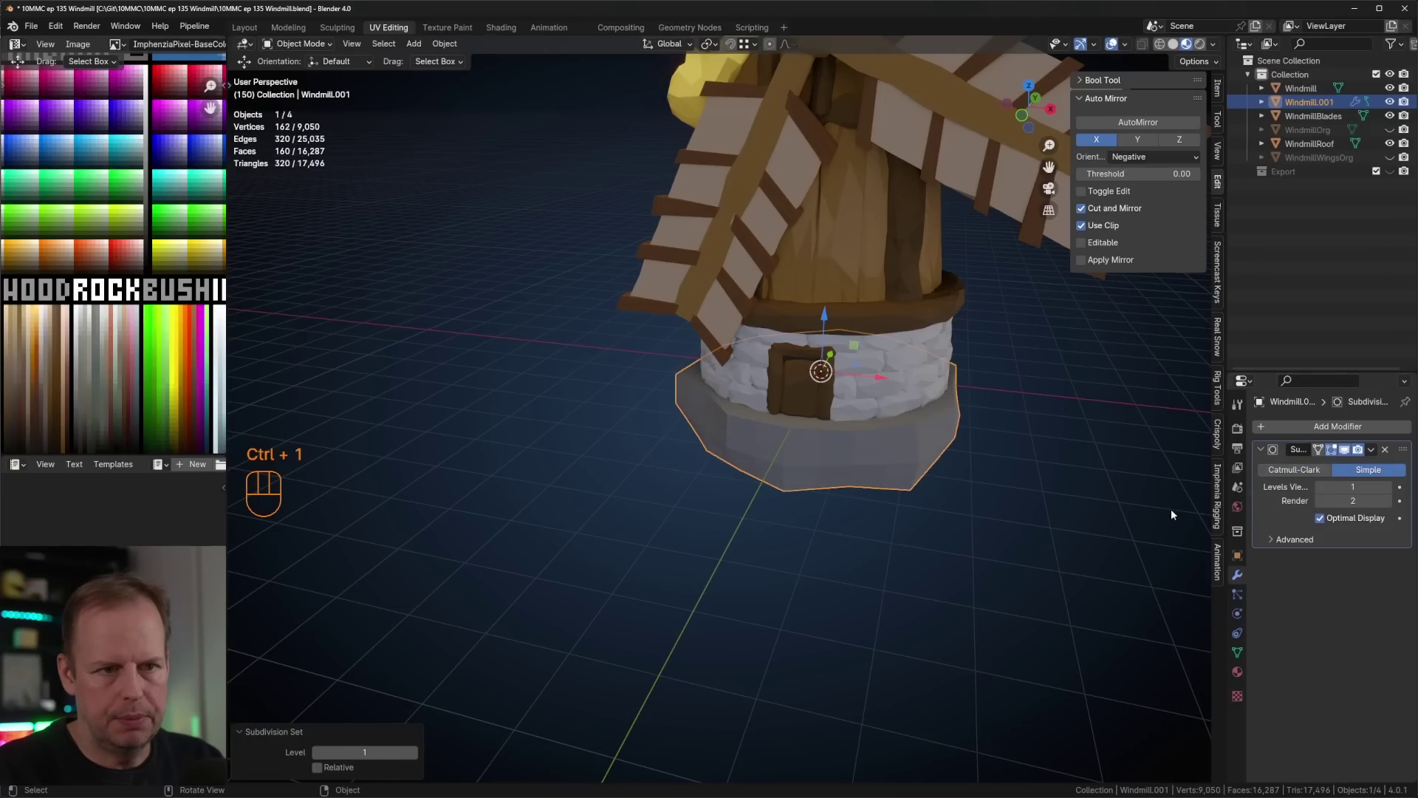
key("ctrl+a")
key("ctrl+1")
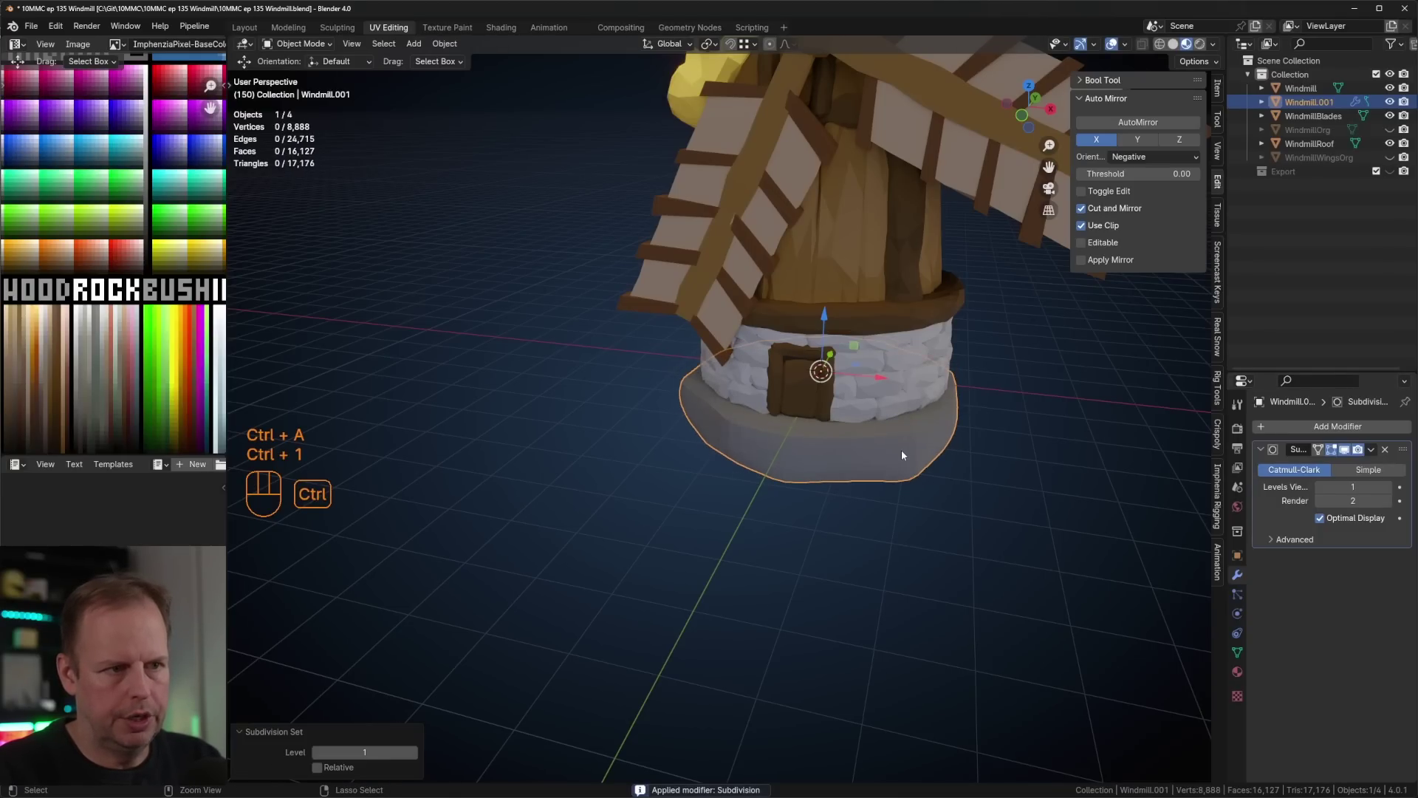
key("ctrl+a")
- Enable proportional editing and pull a vertex on the subdivided foundation's rim outwards and up by about 0.24 m
key("Tab")
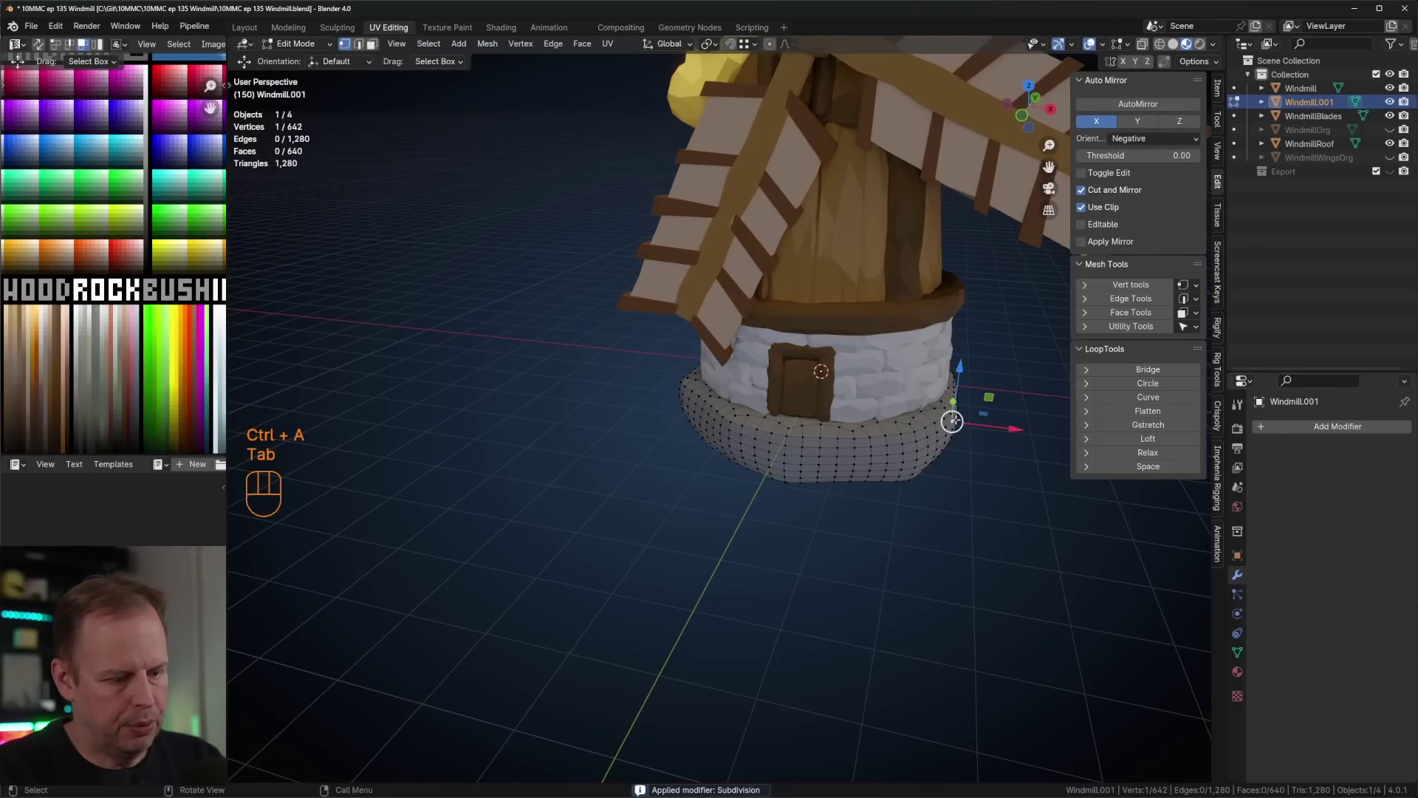
key("o")
middle_click_drag(953, 416, 960, 417)
key("g")
left_click(1000, 422)
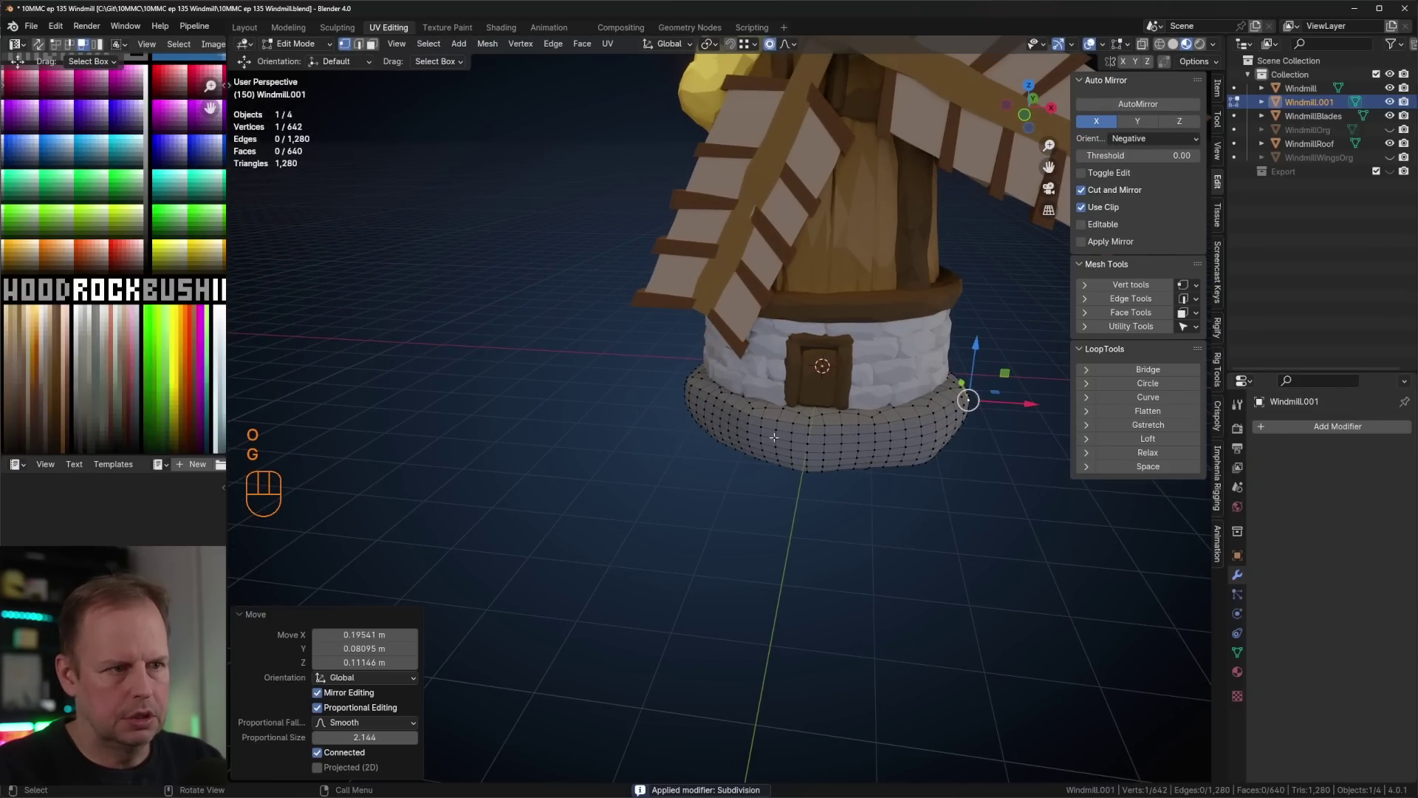
- Reshape the foundation's outer side by moving vertices there with proportional falloff
left_click(775, 429)
left_click(738, 449)
scroll(731, 417, "up", 5)
middle_click_drag(807, 434, 997, 469)
scroll(852, 404, "down", 1)
key("g")
left_click(849, 429)
scroll(849, 429, "down", 2)
left_click(804, 408)
key("g")
left_click(815, 412)
- Raise two points on the foundation's upper rim and pull one lower edge point down with proportional falloff
left_click(811, 339)
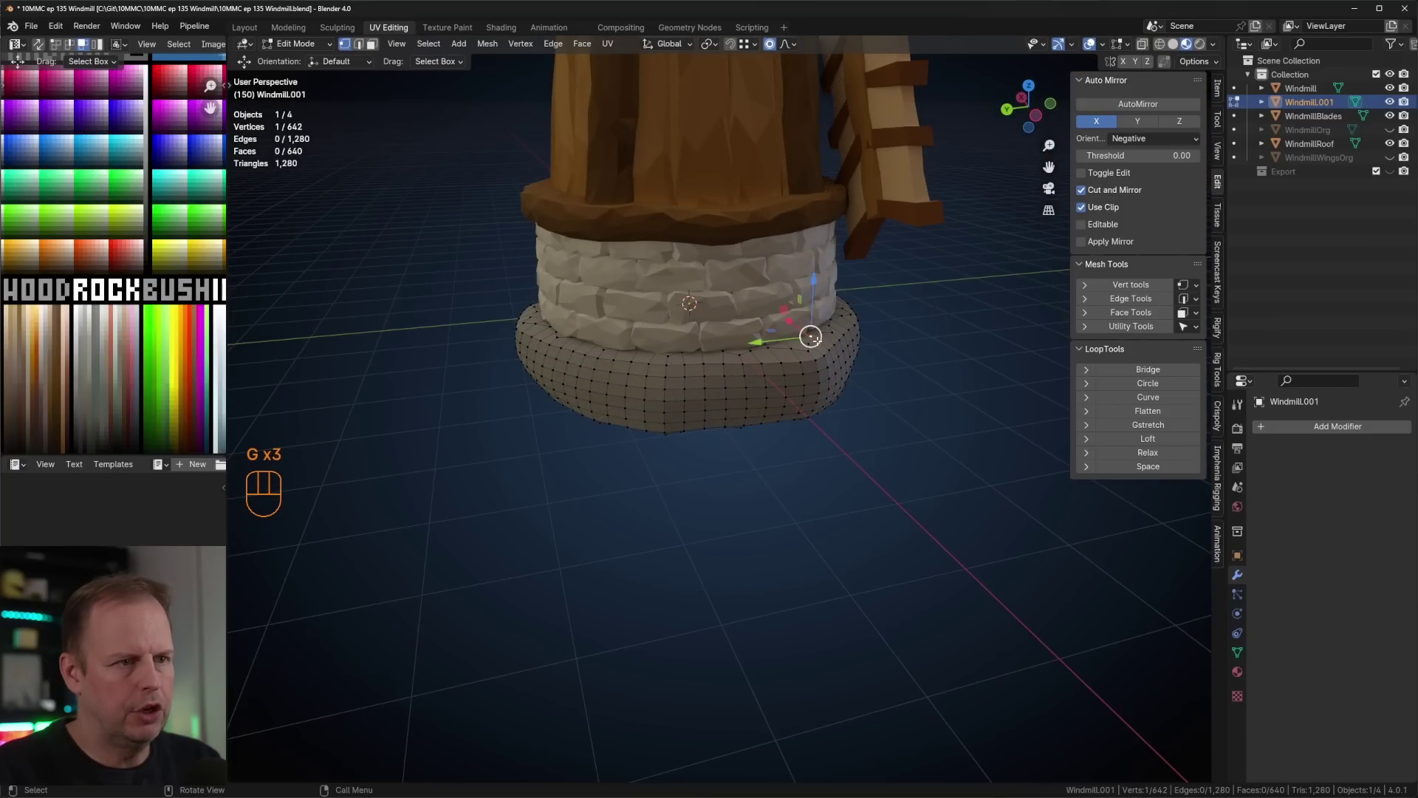
key("g")
left_click(813, 330)
left_click(627, 422)
key("g")
left_click(622, 436)
left_click(576, 347)
key("g")
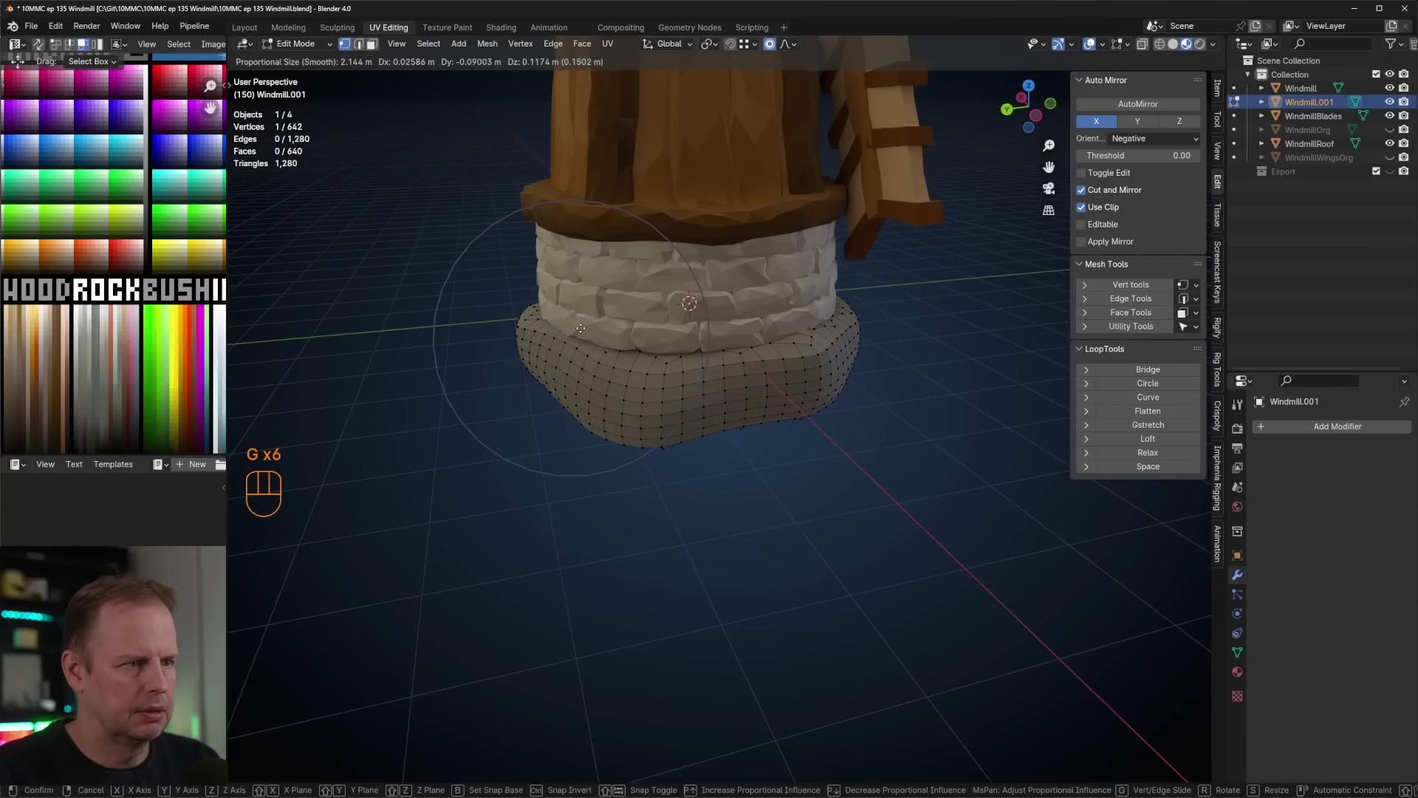
left_click(576, 336)
- Raise a vertex on another part of the foundation's upper rim by about 0.06 m with proportional falloff
middle_click_drag(577, 336, 769, 431)
left_click(772, 428)
key("g")
left_click(776, 422)
scroll(883, 425, "down", 3)
- Shift vertices on the opposite side and upper rim of the foundation with proportional falloff and check the shape
middle_click_drag(883, 424, 702, 384)
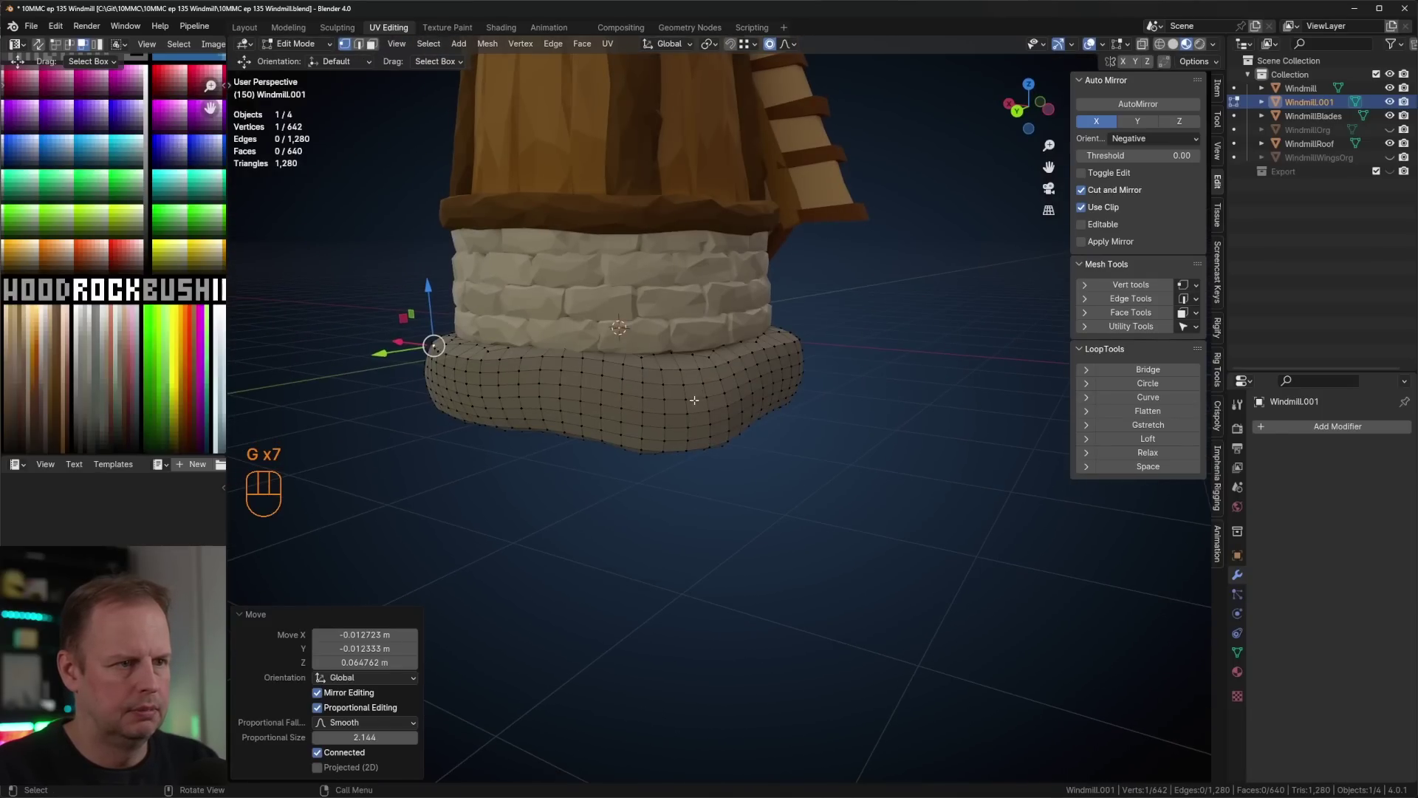
left_click(703, 382)
left_click(700, 358)
key("g")
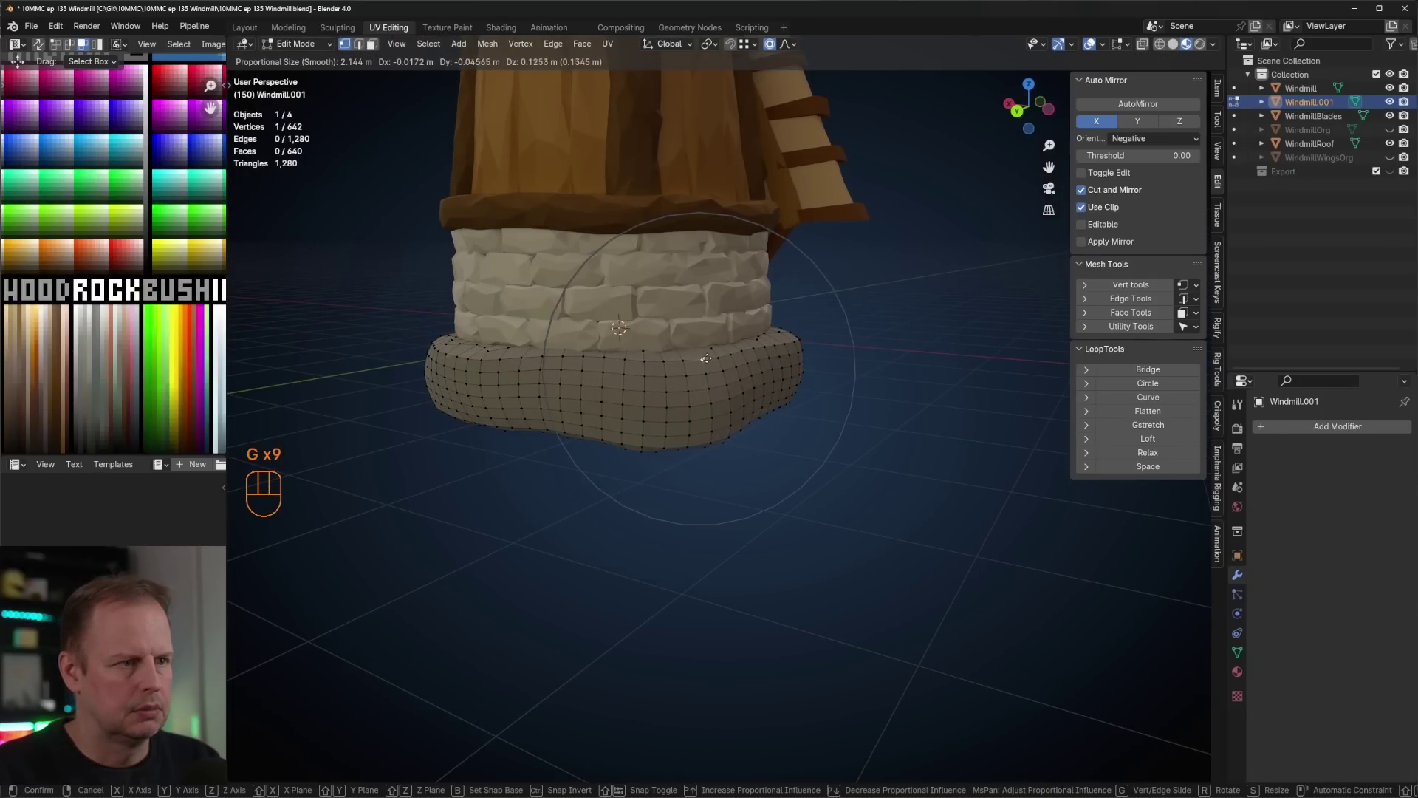
left_click(720, 369)
scroll(753, 372, "down", 3)
middle_click_drag(858, 374, 754, 412)
key("Tab")
middle_click_drag(841, 390, 708, 406)
key("Tab")
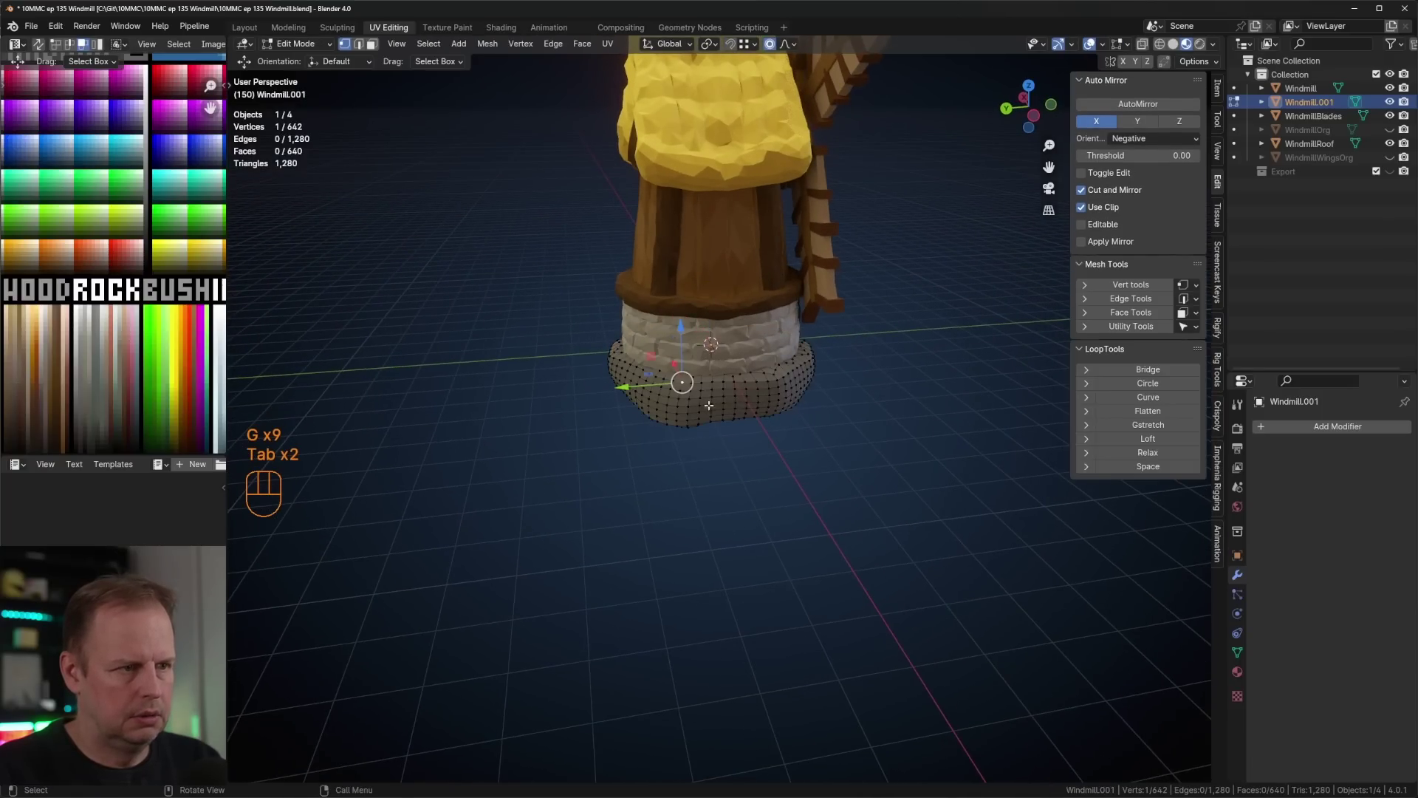
- Randomly select vertices of the rock base mesh with a ratio of 0.1, using the Select action
key("F3")
left_click(780, 435)
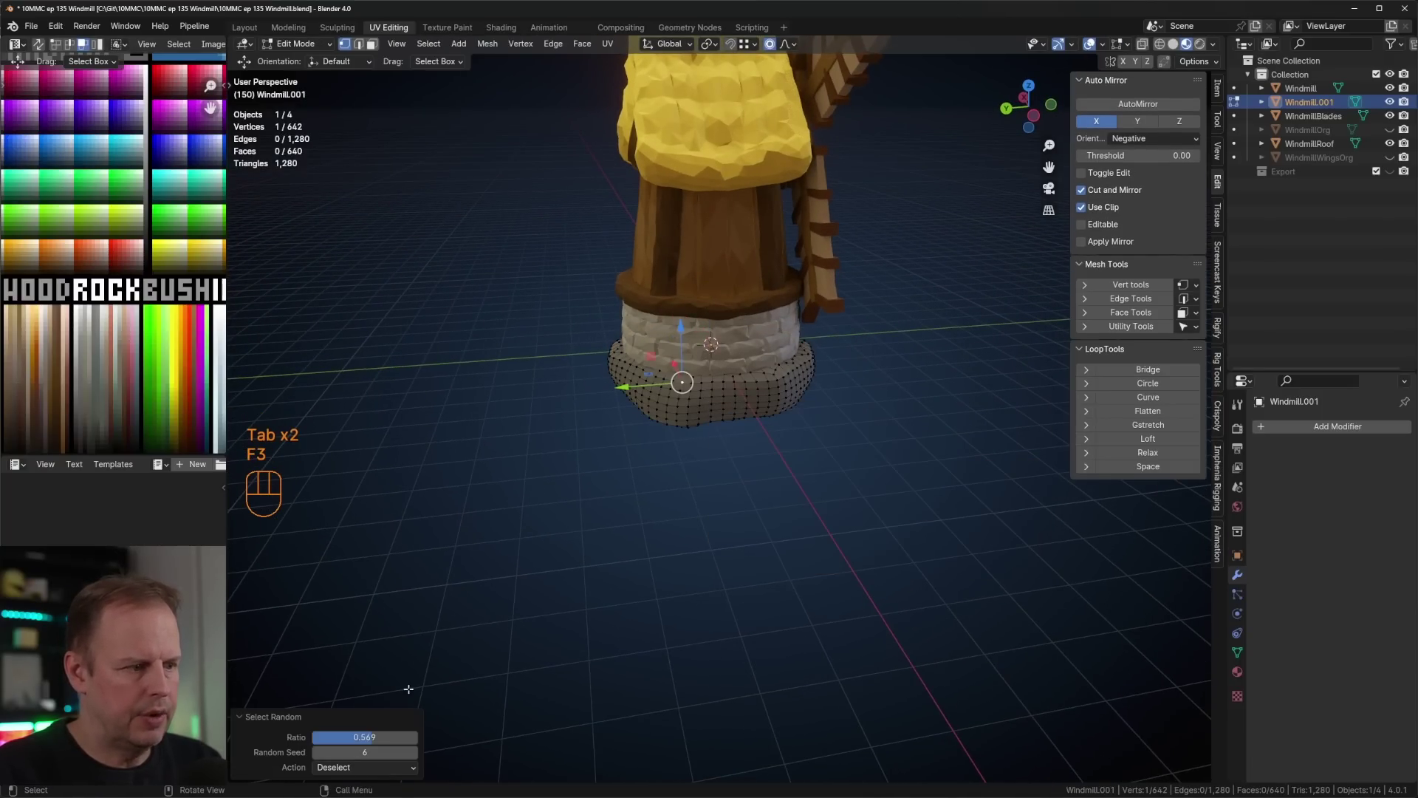
left_click(413, 769)
left_click(362, 750)
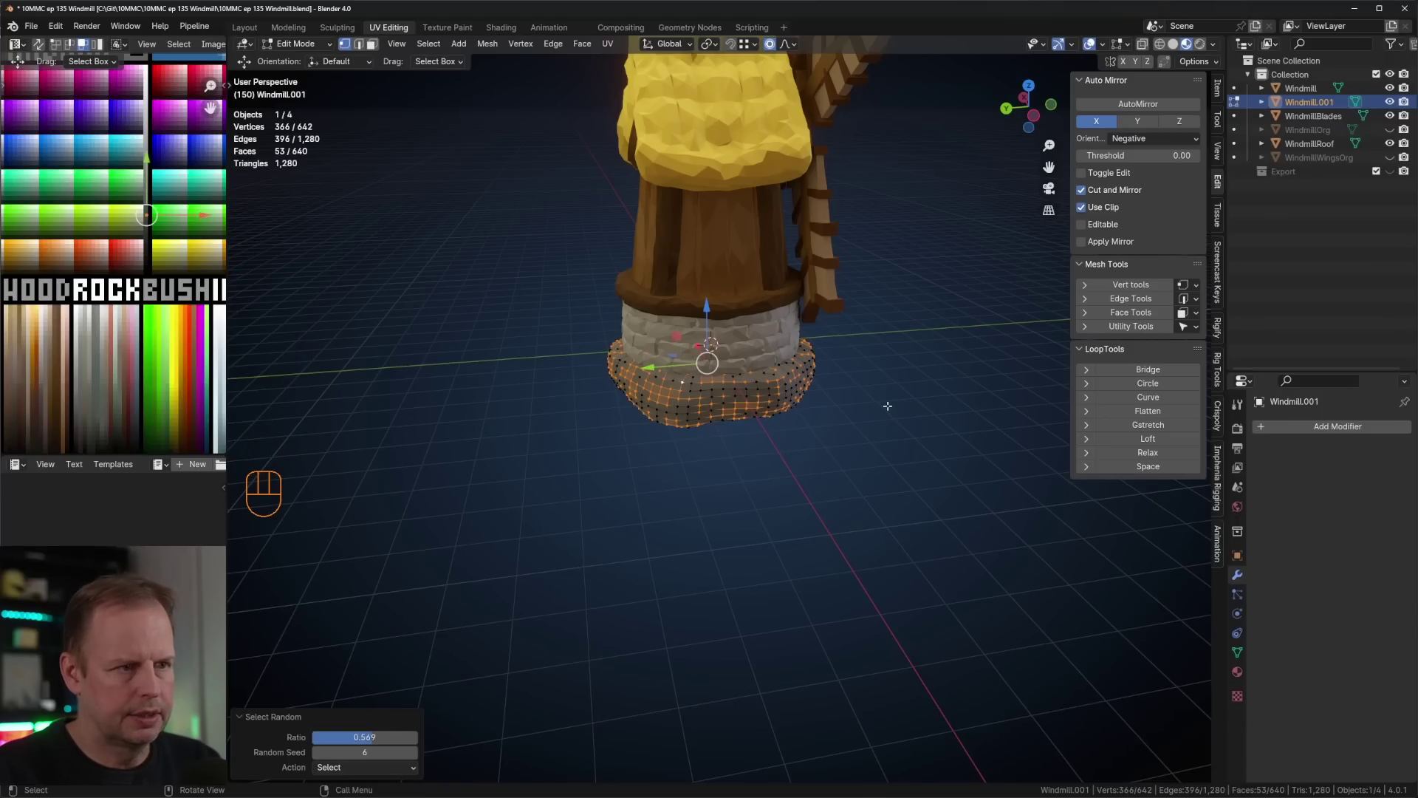
left_click(383, 737)
type("0.1")
key("Return")
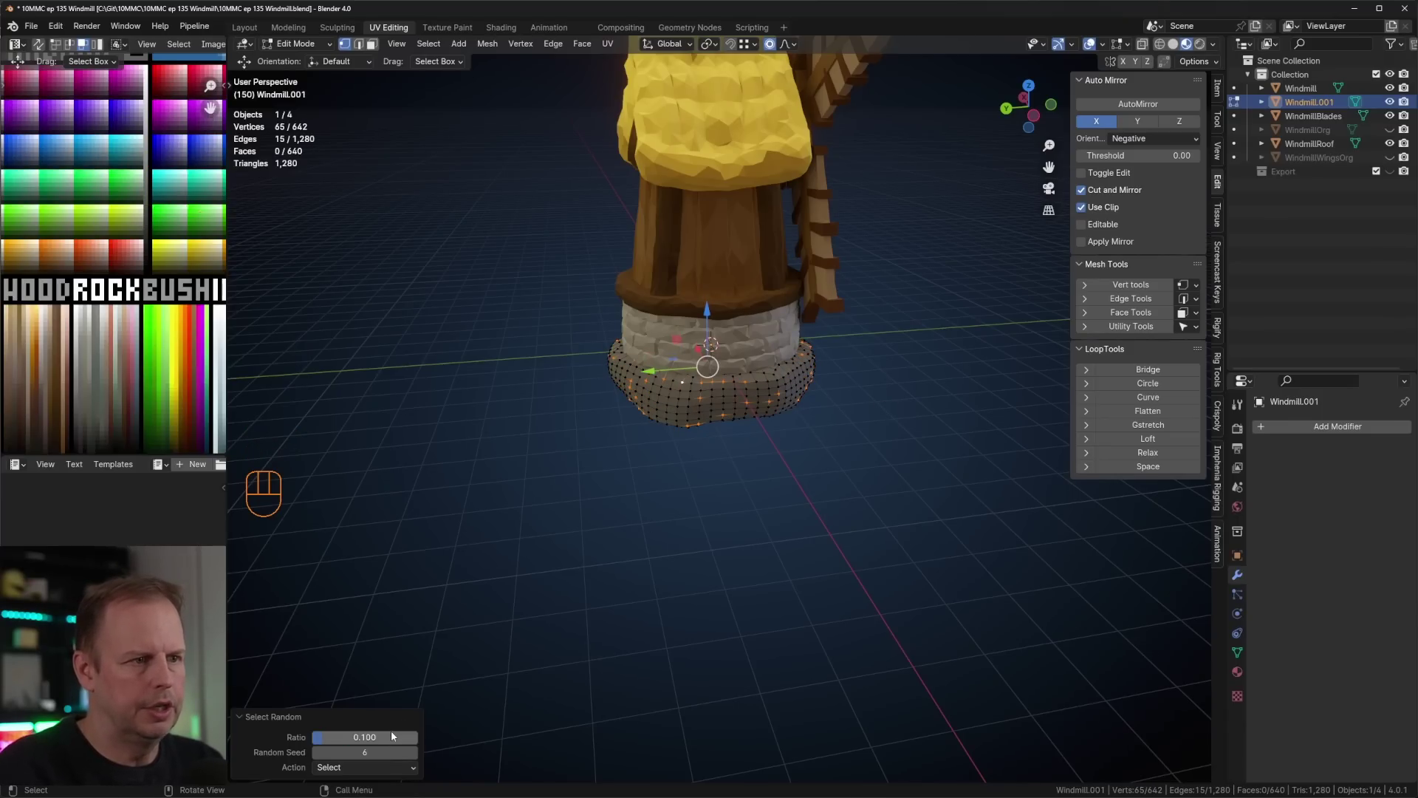
- Shrink/Fatten the randomly selected rock base vertices by about 0.26 m with smooth proportional editing to make the surface uneven
key("alt+s")
right_click(865, 374)
key("alt+s")
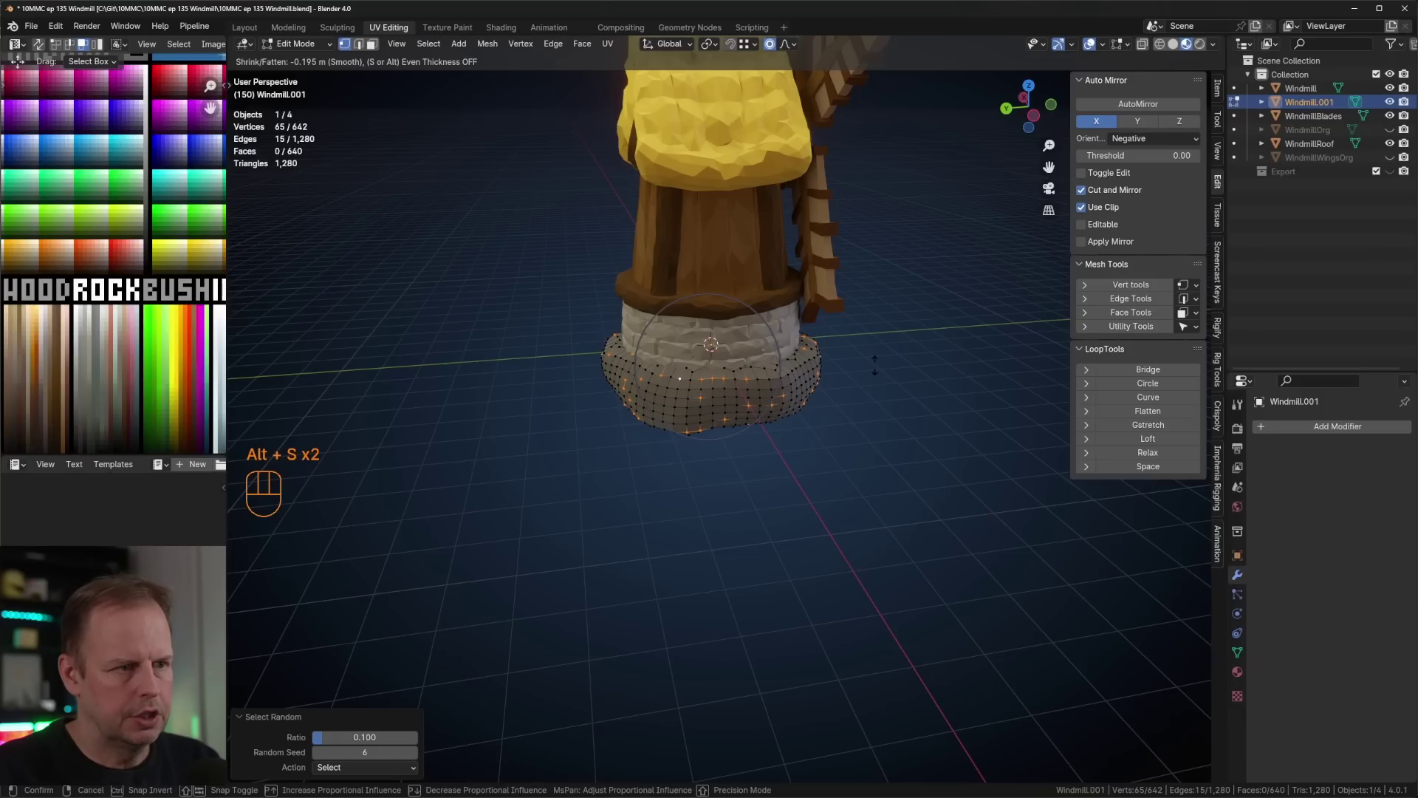
right_click(878, 361)
key("alt+s")
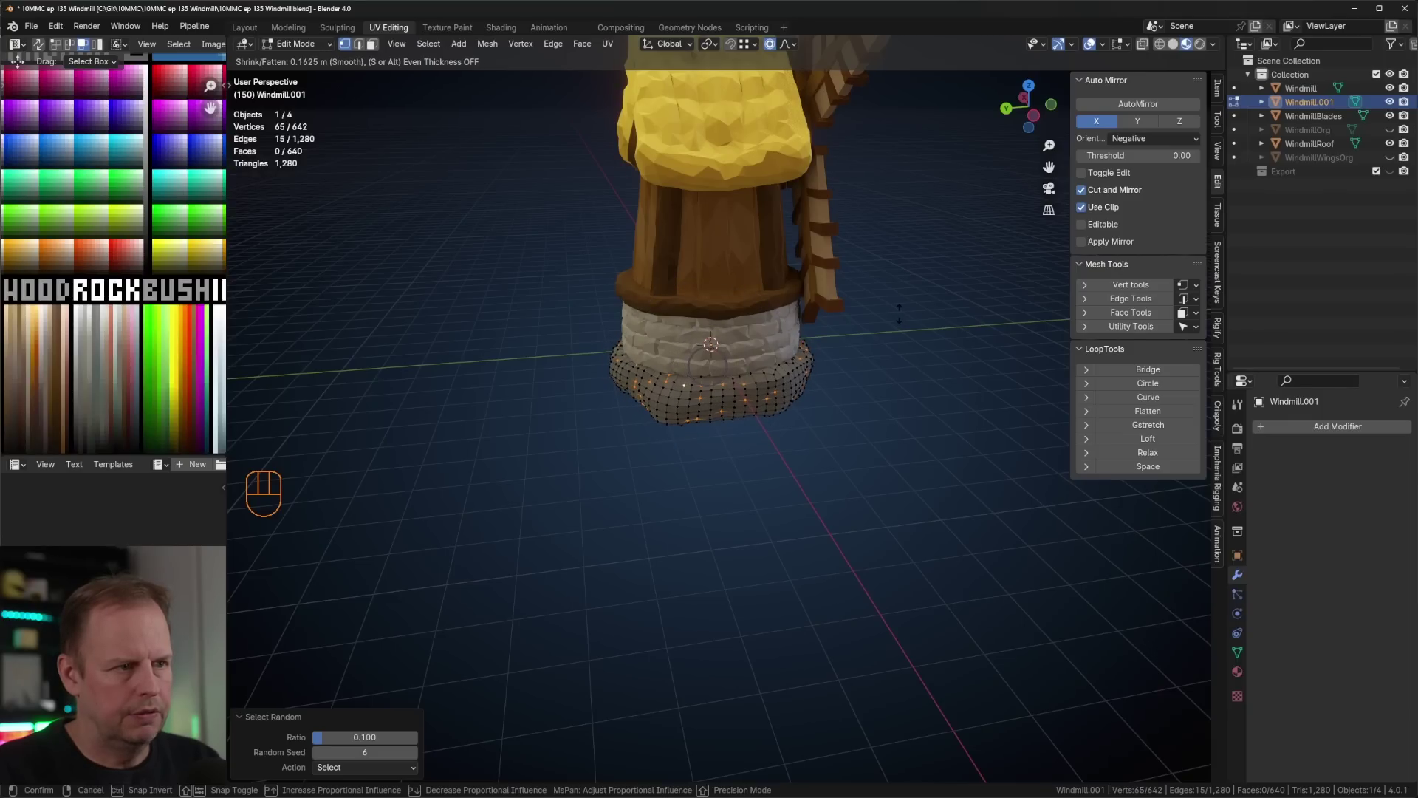
left_click(901, 310)
middle_click_drag(928, 301, 736, 325)
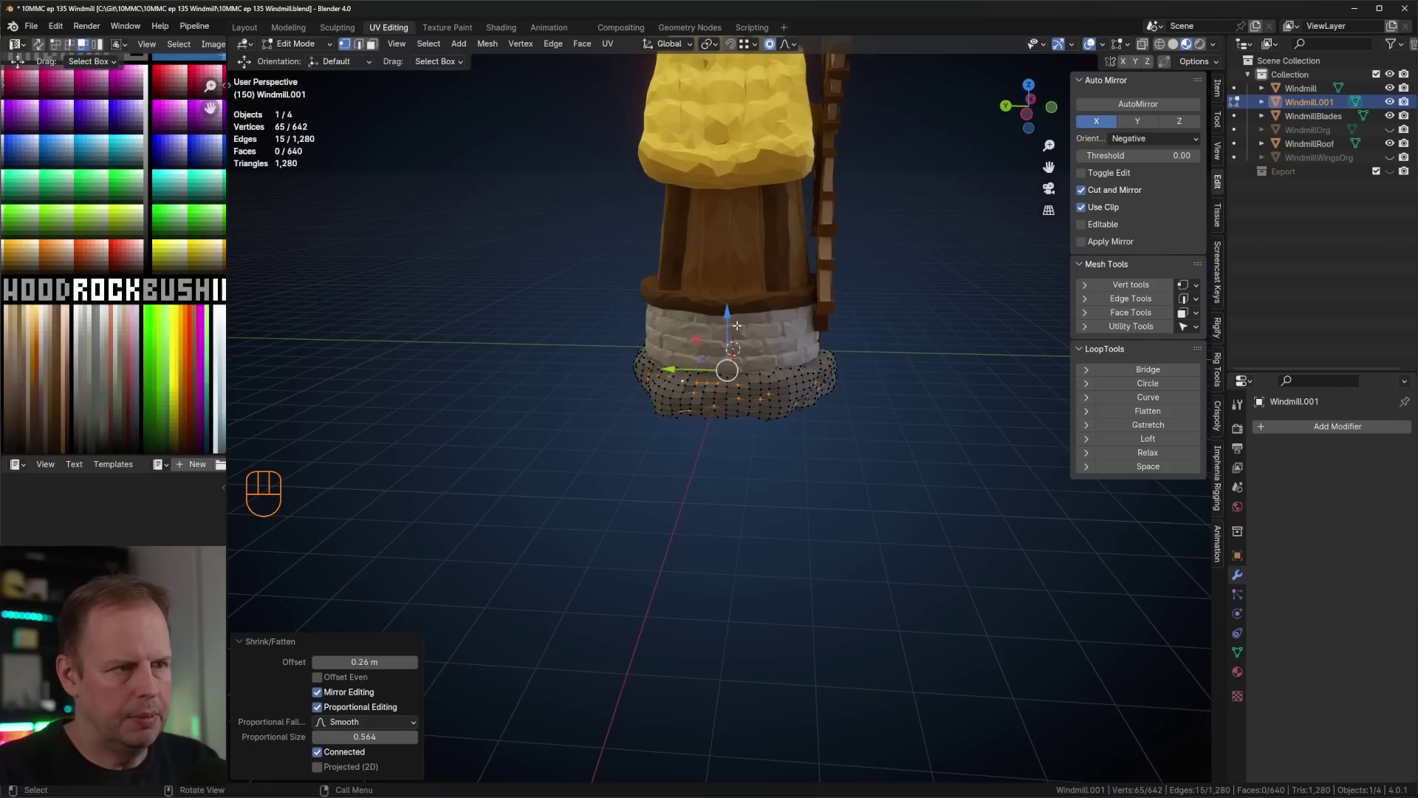
key("g")
key("z")
right_click(753, 325)
key("ctrl+z")
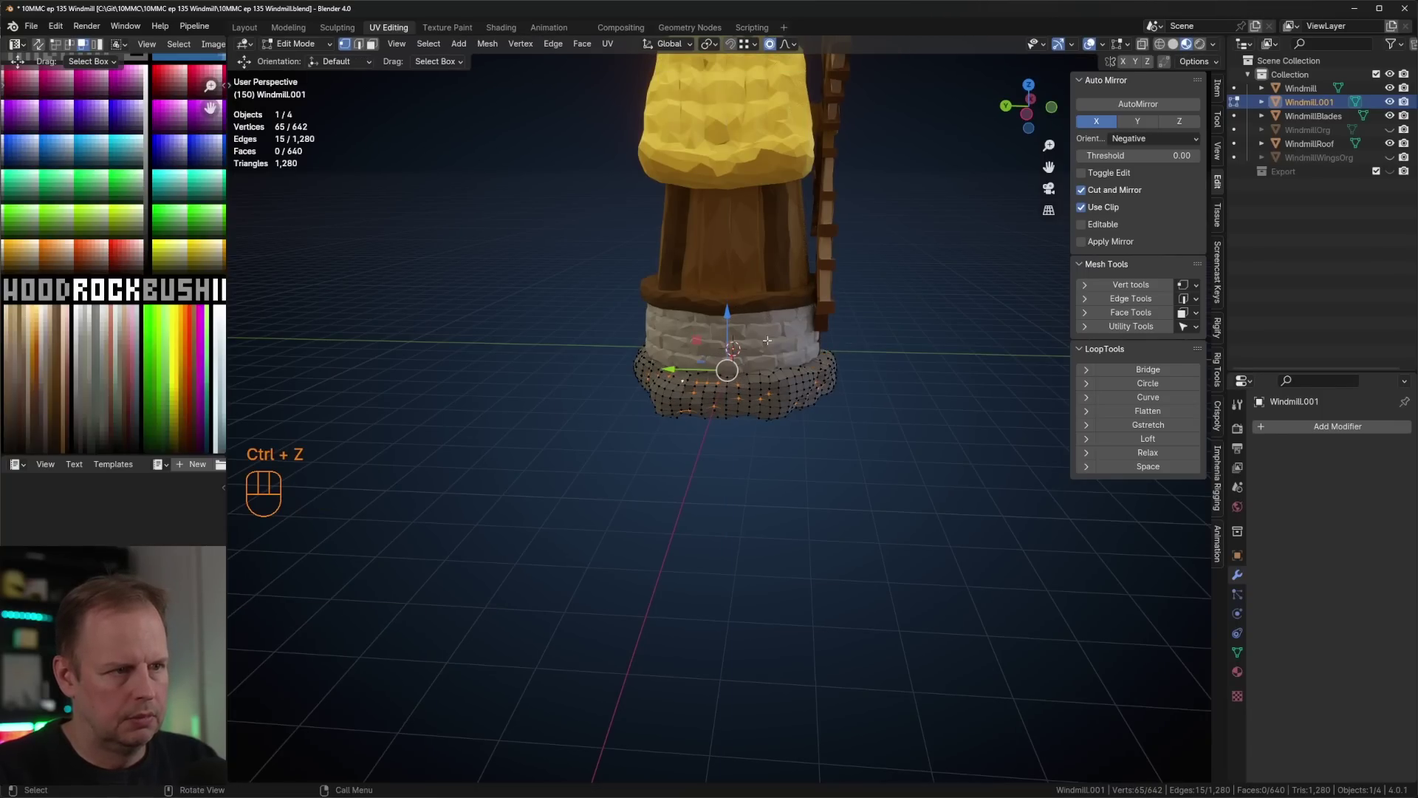
- Raise the whole rock base slightly along the Z axis, update its normals and return to Object Mode
key("l")
left_click_drag(738, 322, 741, 308)
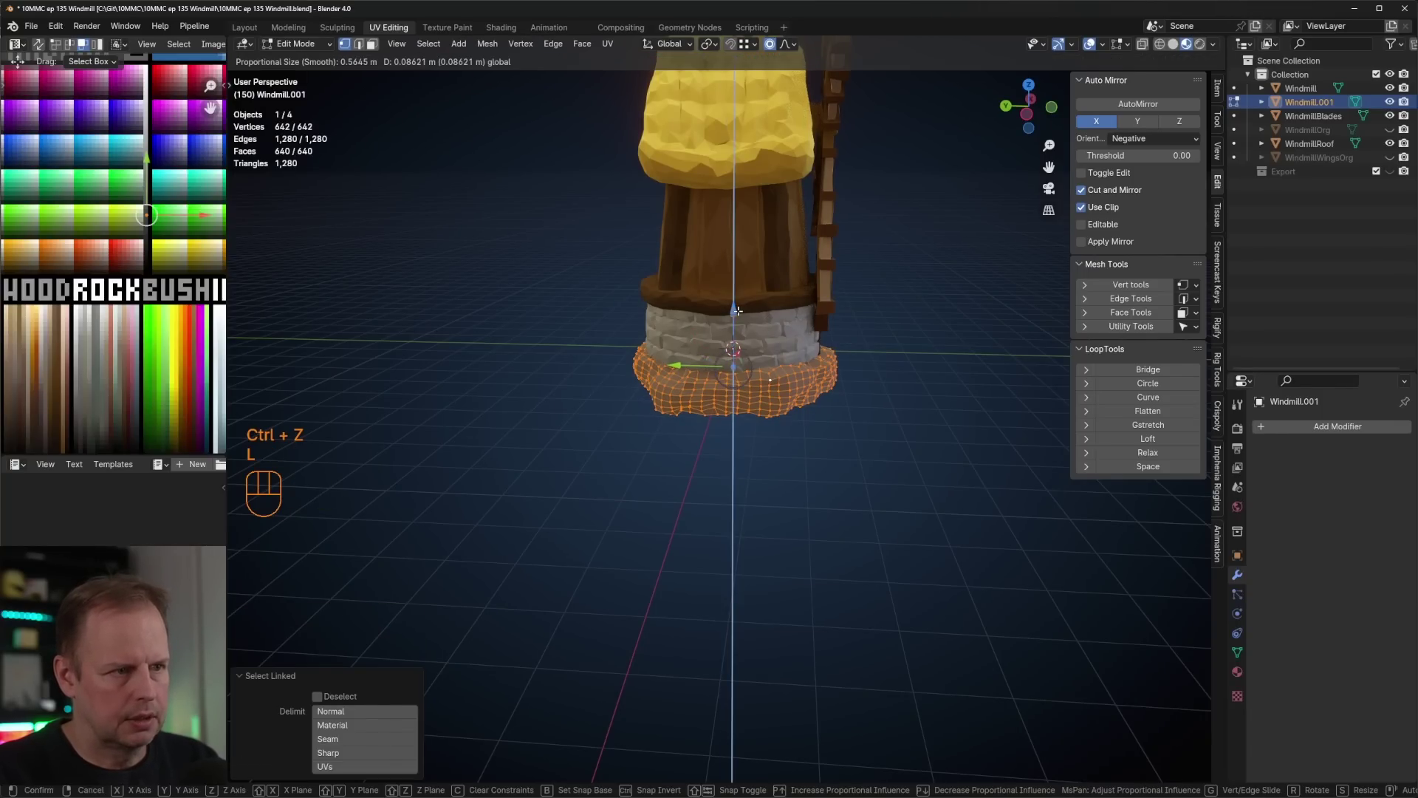
key("alt+n")
left_click(742, 311)
middle_click_drag(845, 364, 761, 405)
left_click(810, 404)
key("Tab")
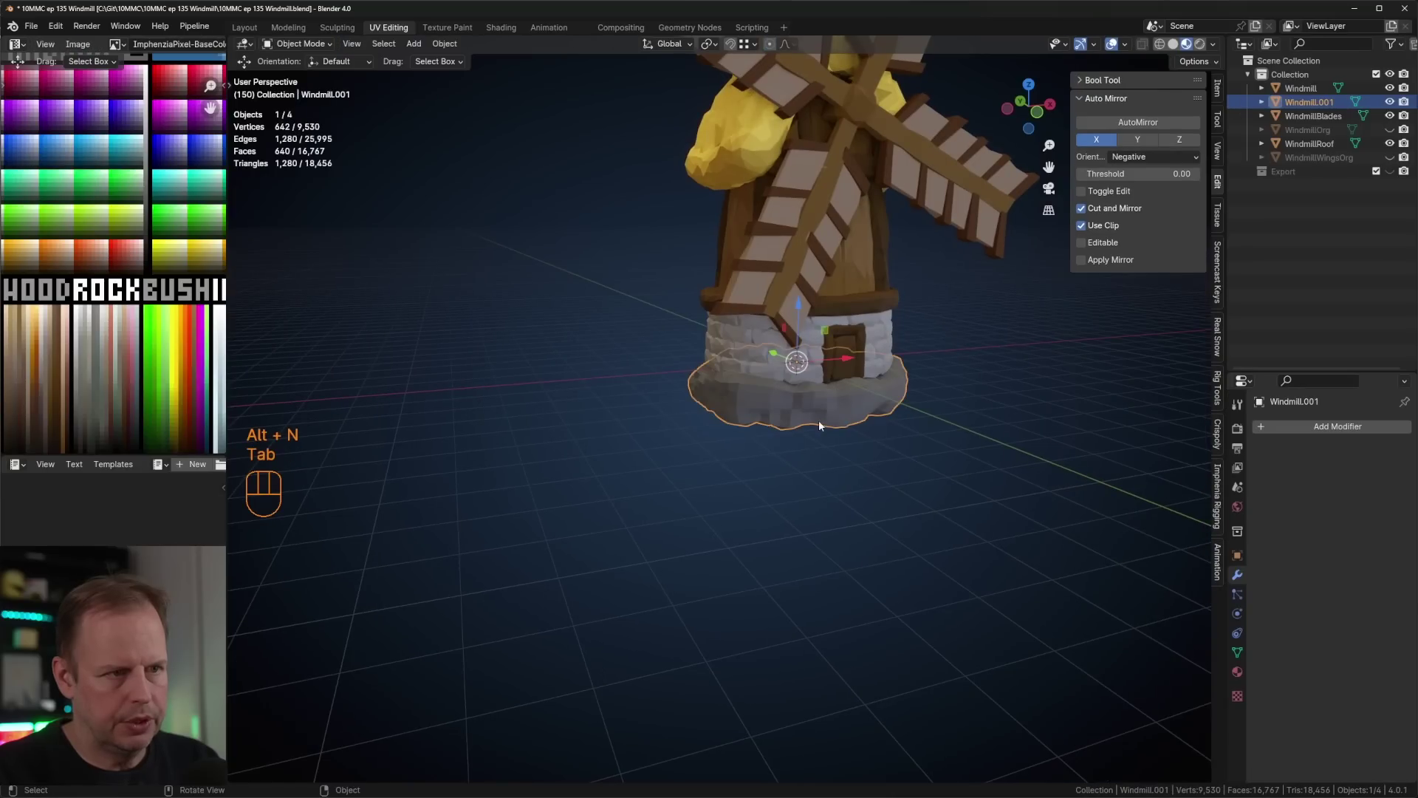
- Reduce the rock base's polygons with a Decimate modifier at a ratio of about 0.22 and apply it
left_click(1259, 428)
mouse_move(1230, 425)
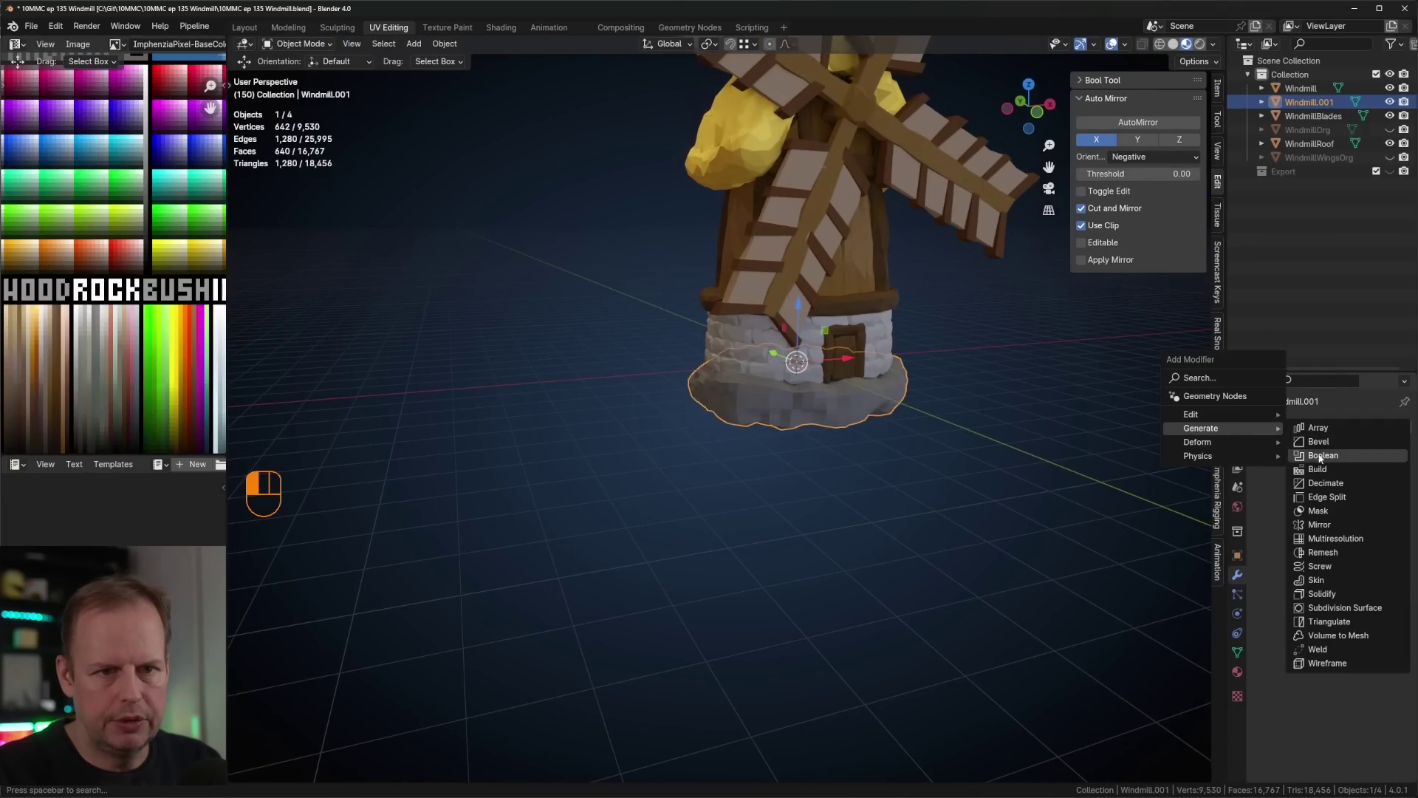
left_click(1333, 486)
left_click_drag(1353, 487, 1333, 486)
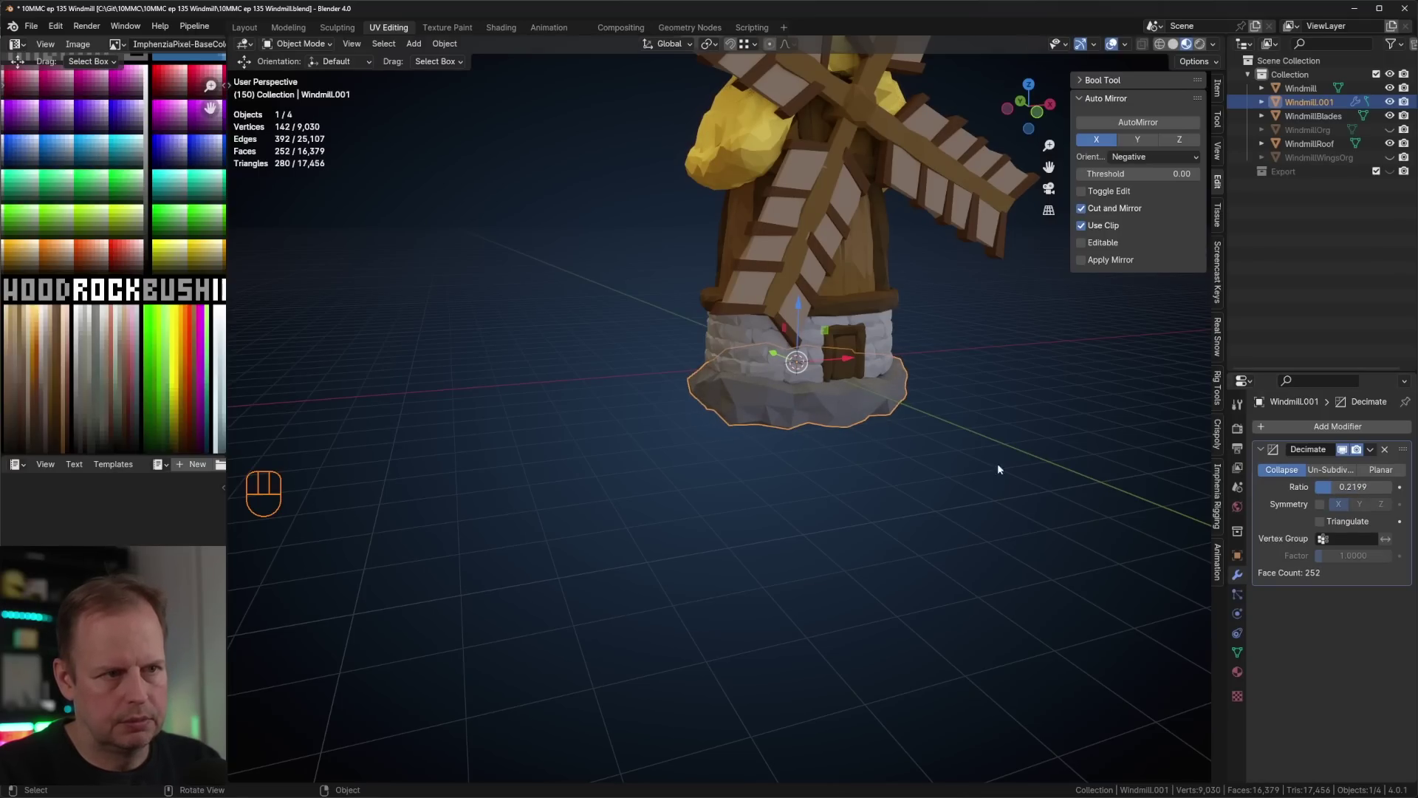
key("Tab")
key("Tab")
key("ctrl+a")
- Join the rock base into the Windmill object and clear the selection
scroll(934, 454, "down", 5)
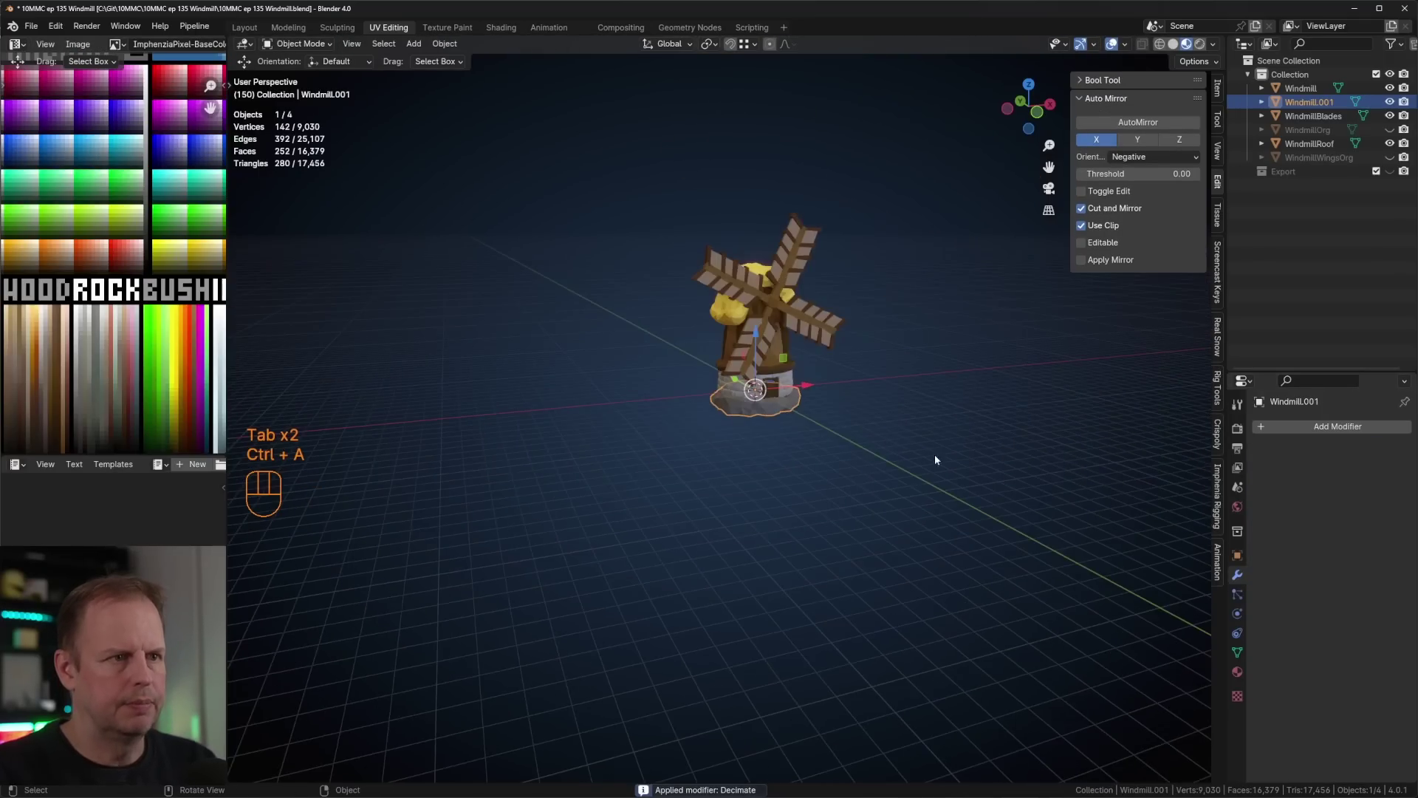
middle_click_drag(933, 454, 847, 449)
scroll(783, 410, "up", 6)
left_click(888, 356, "shift")
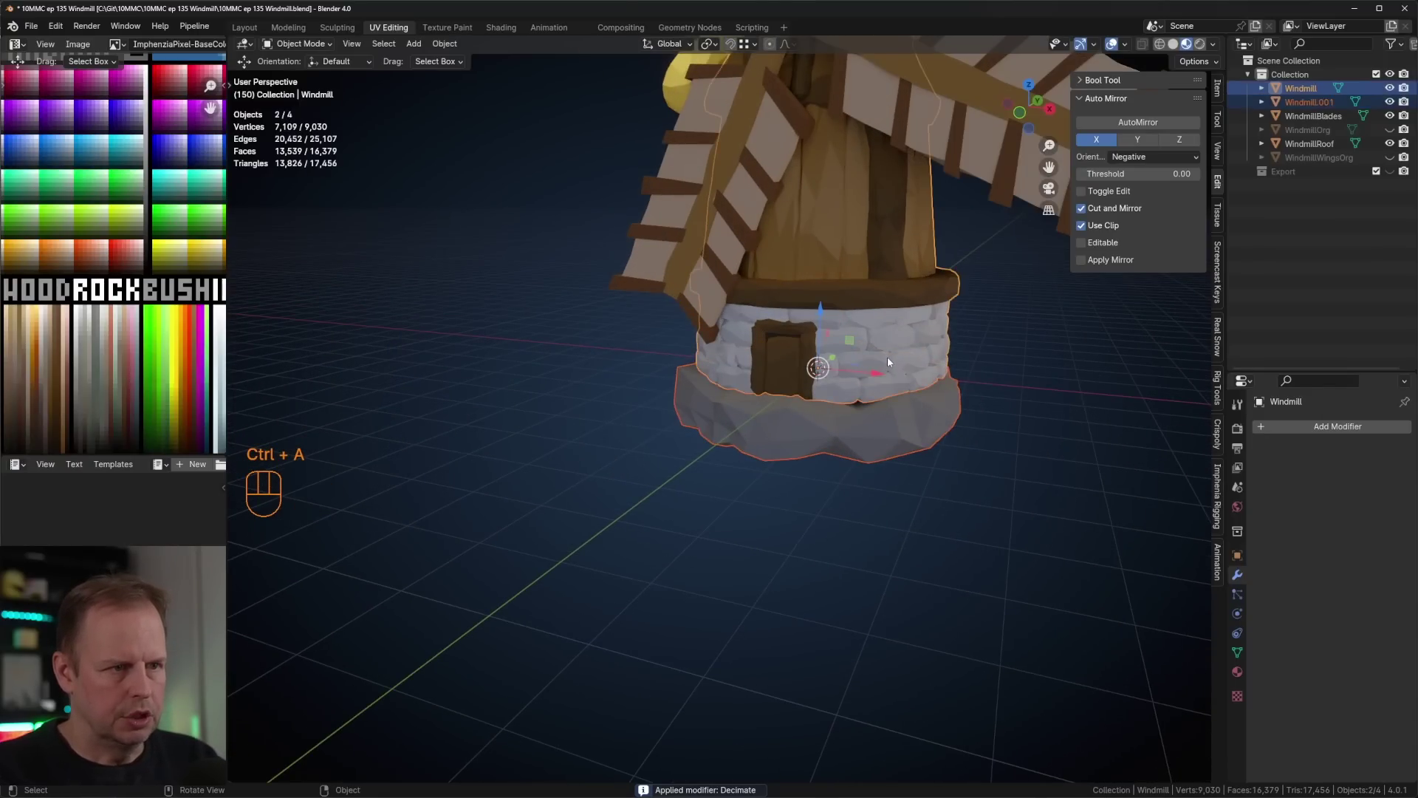
key("ctrl+j")
scroll(853, 344, "down", 3)
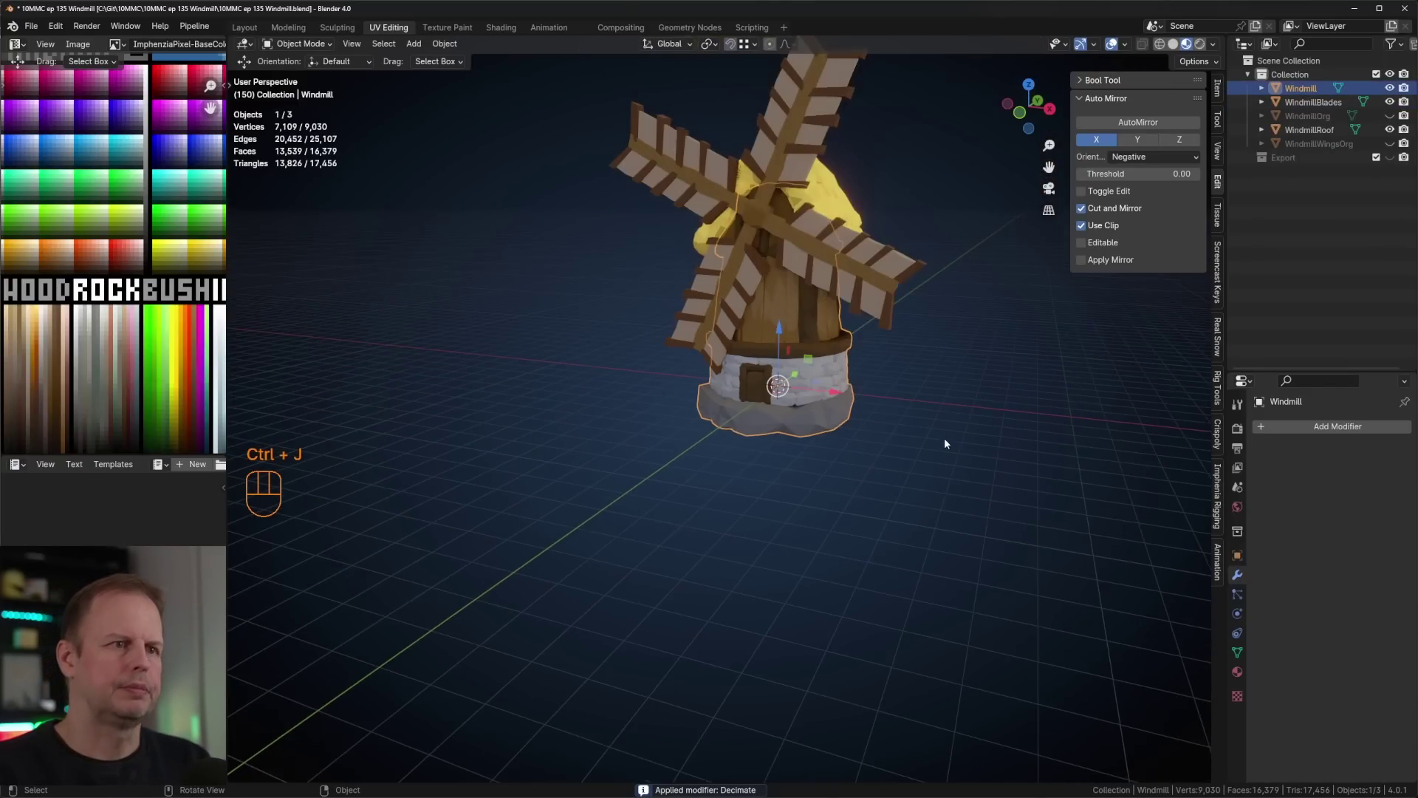
key("Tab")
key("Tab")
left_click(986, 317)
- Select the windmill's blades and roof together and try rotating them
middle_click_drag(854, 299, 933, 304)
scroll(827, 303, "down", 2)
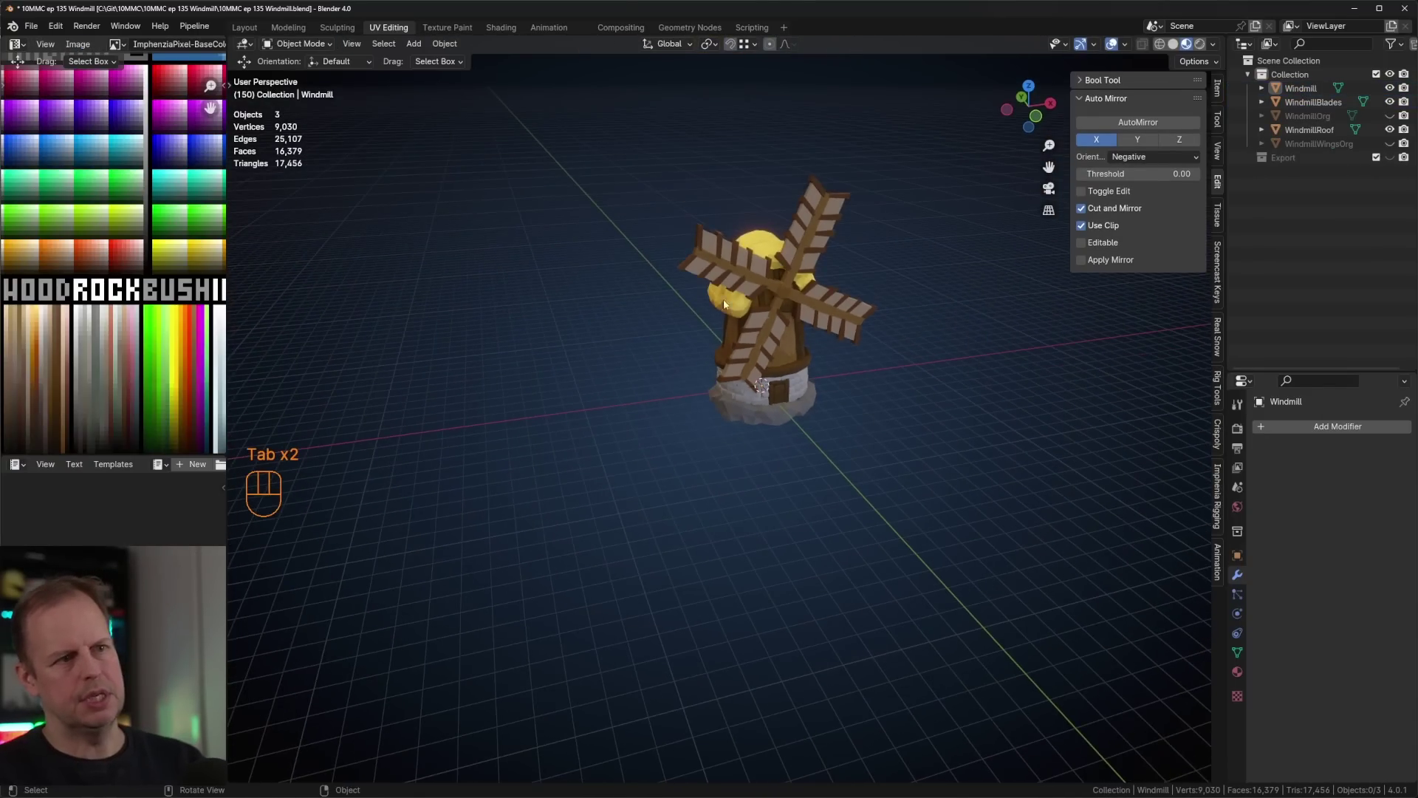
left_click_drag(724, 299, 799, 254)
scroll(804, 256, "up", 4)
scroll(938, 195, "down", 3)
key("r")
right_click(888, 208)
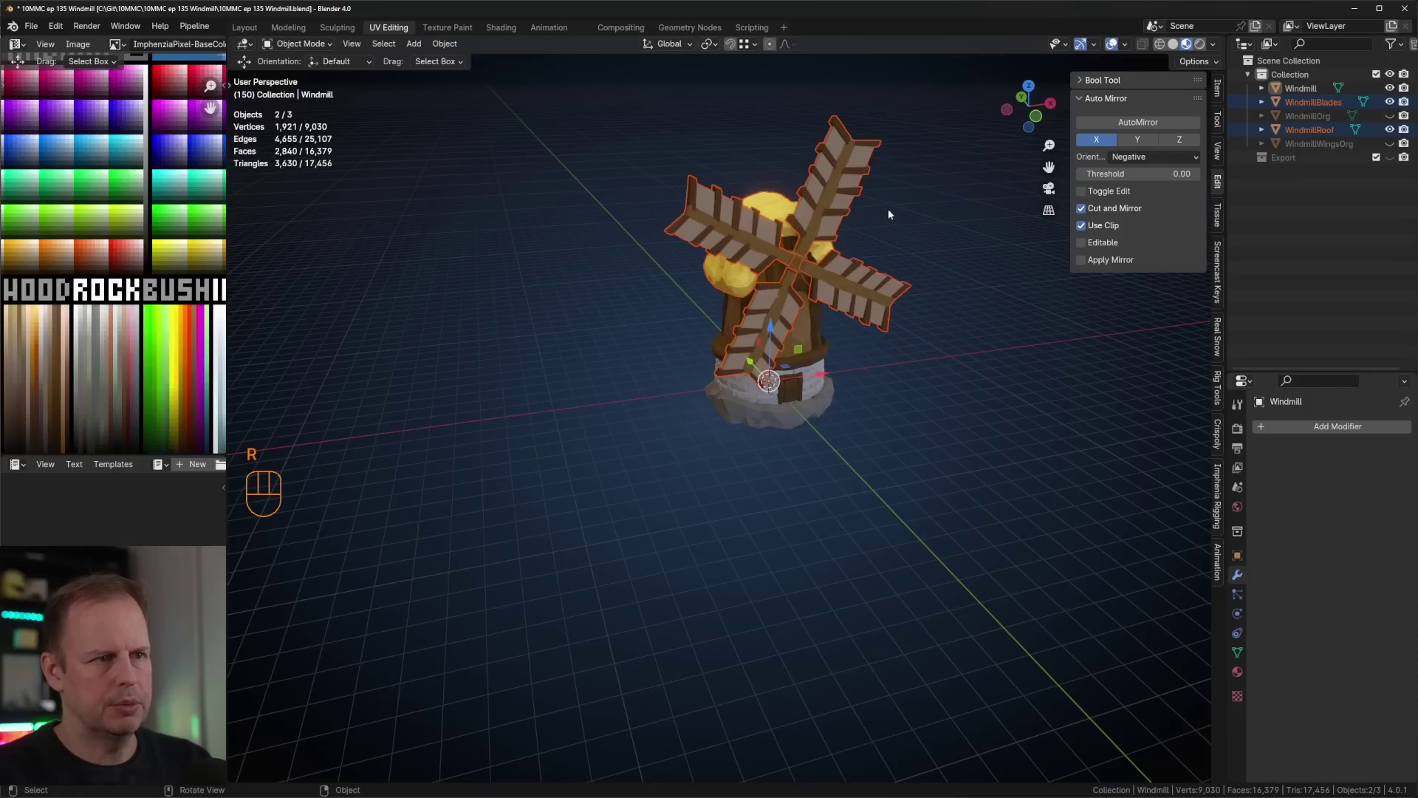
- Snap the 3D cursor to the hub piece at the centre of the blades, then return to Object Mode
scroll(886, 203, "up", 3)
middle_click_drag(884, 190, 665, 392, "shift")
key("Tab")
key("l")
key("shift+d")
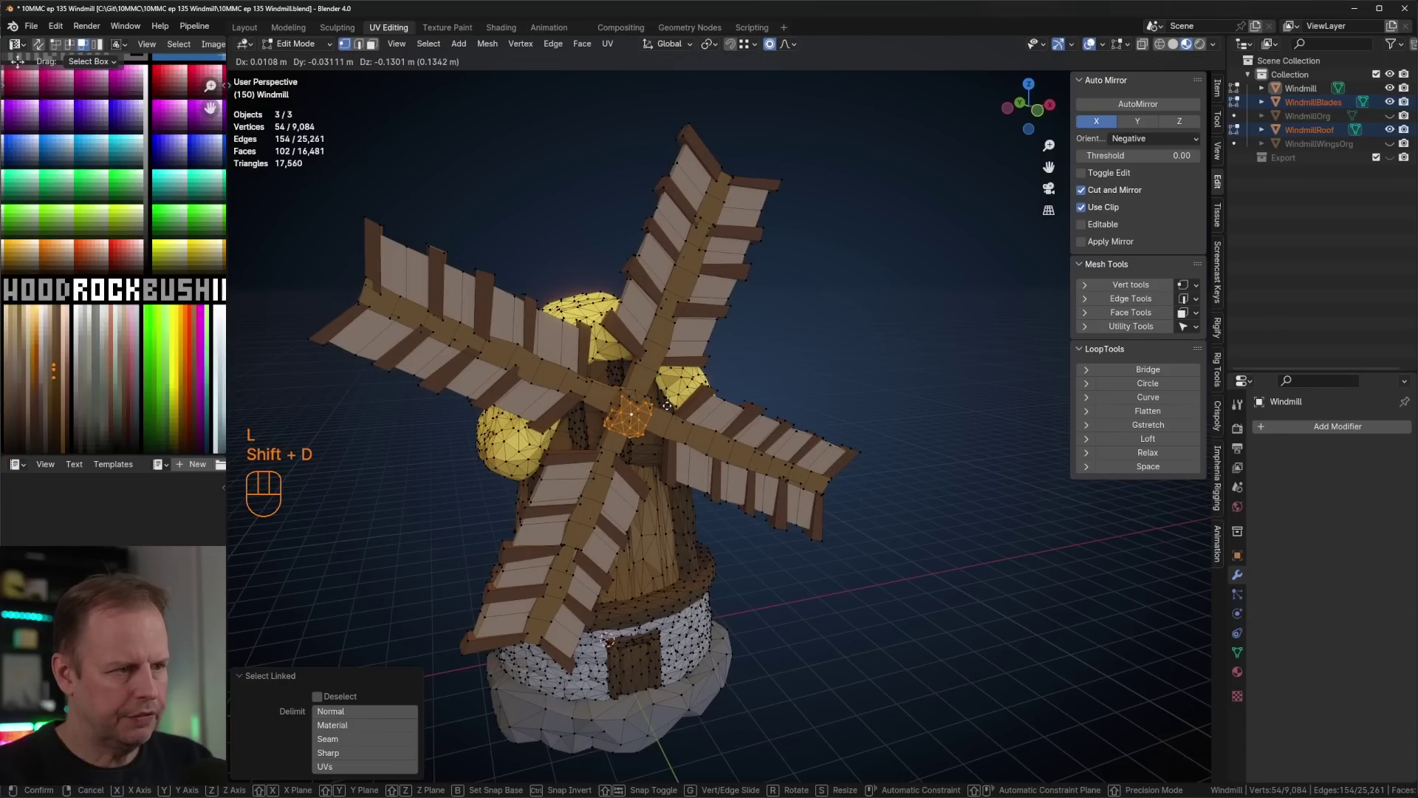
key("ctrl+z")
key("shift+s")
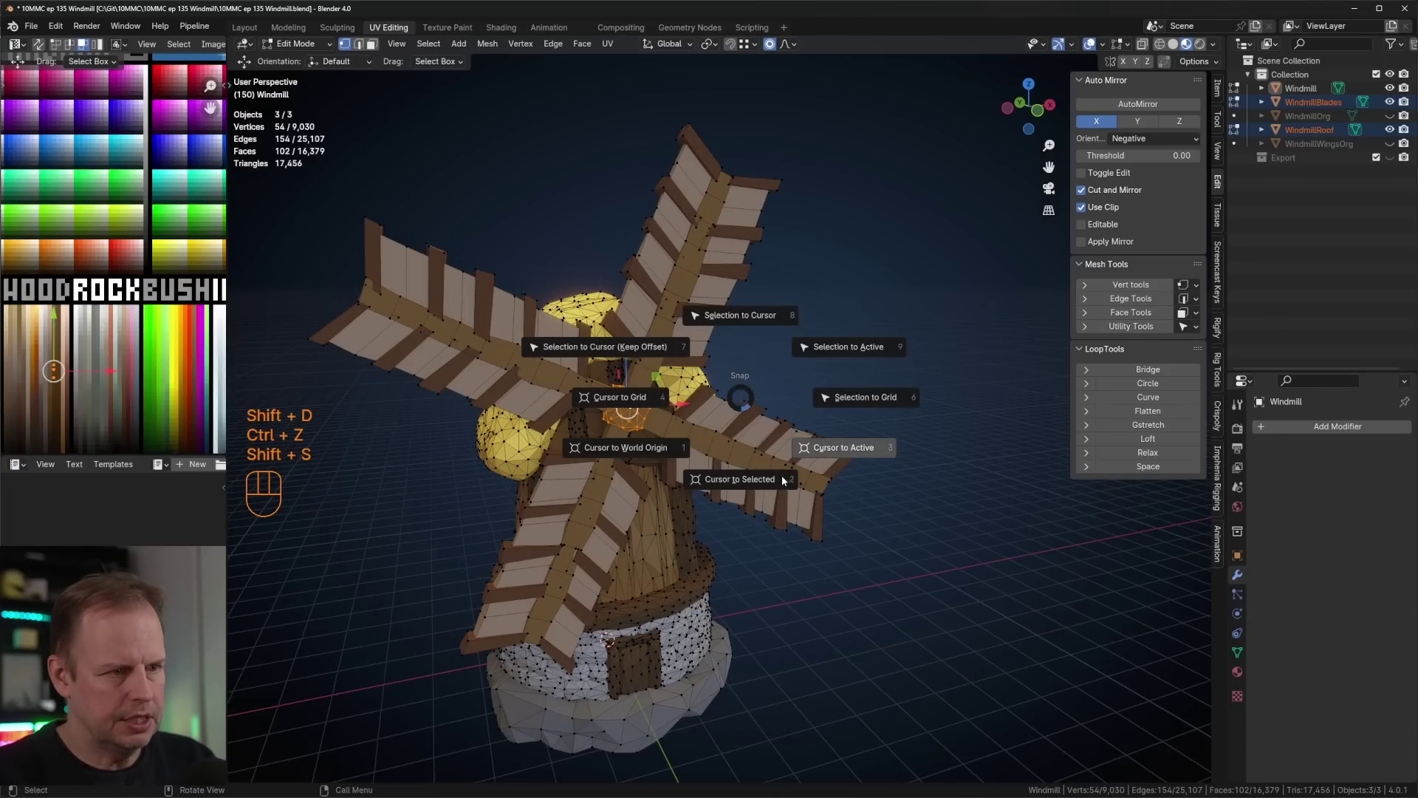
left_click(750, 485)
key("Tab")
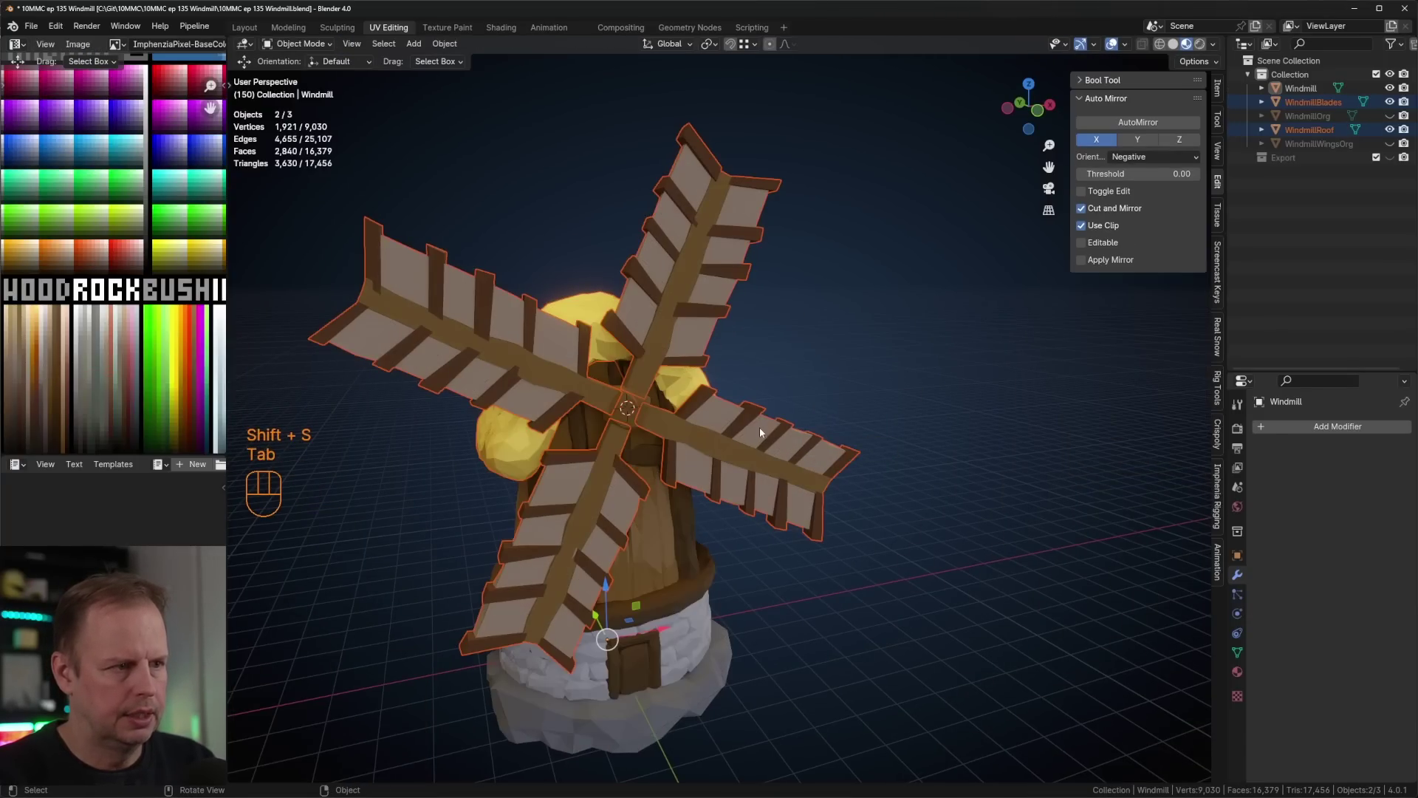
- Set the origin of the selected blades and roof to the 3D cursor
scroll(759, 427, "down", 4)
middle_click_drag(759, 427, 810, 390)
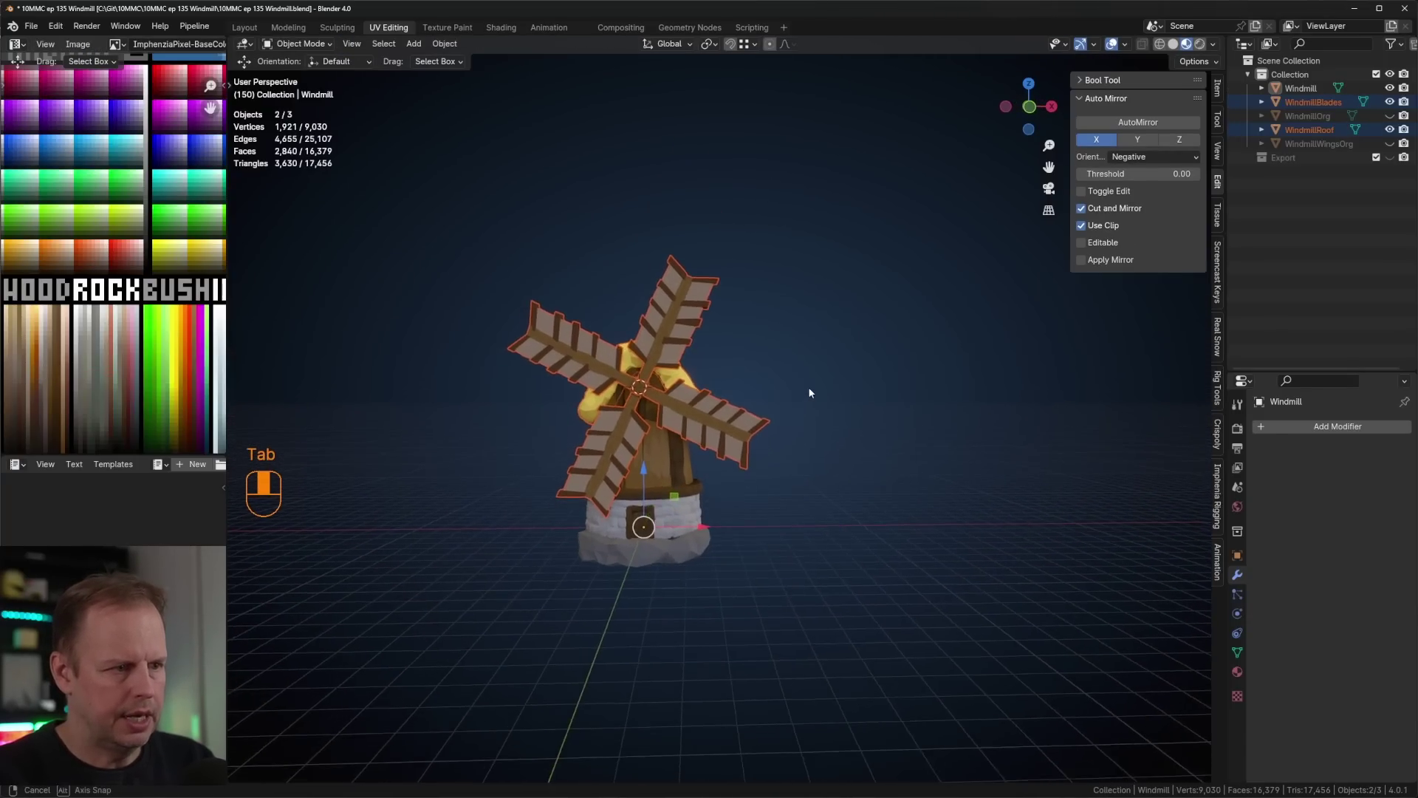
right_click(668, 375)
mouse_move(658, 446)
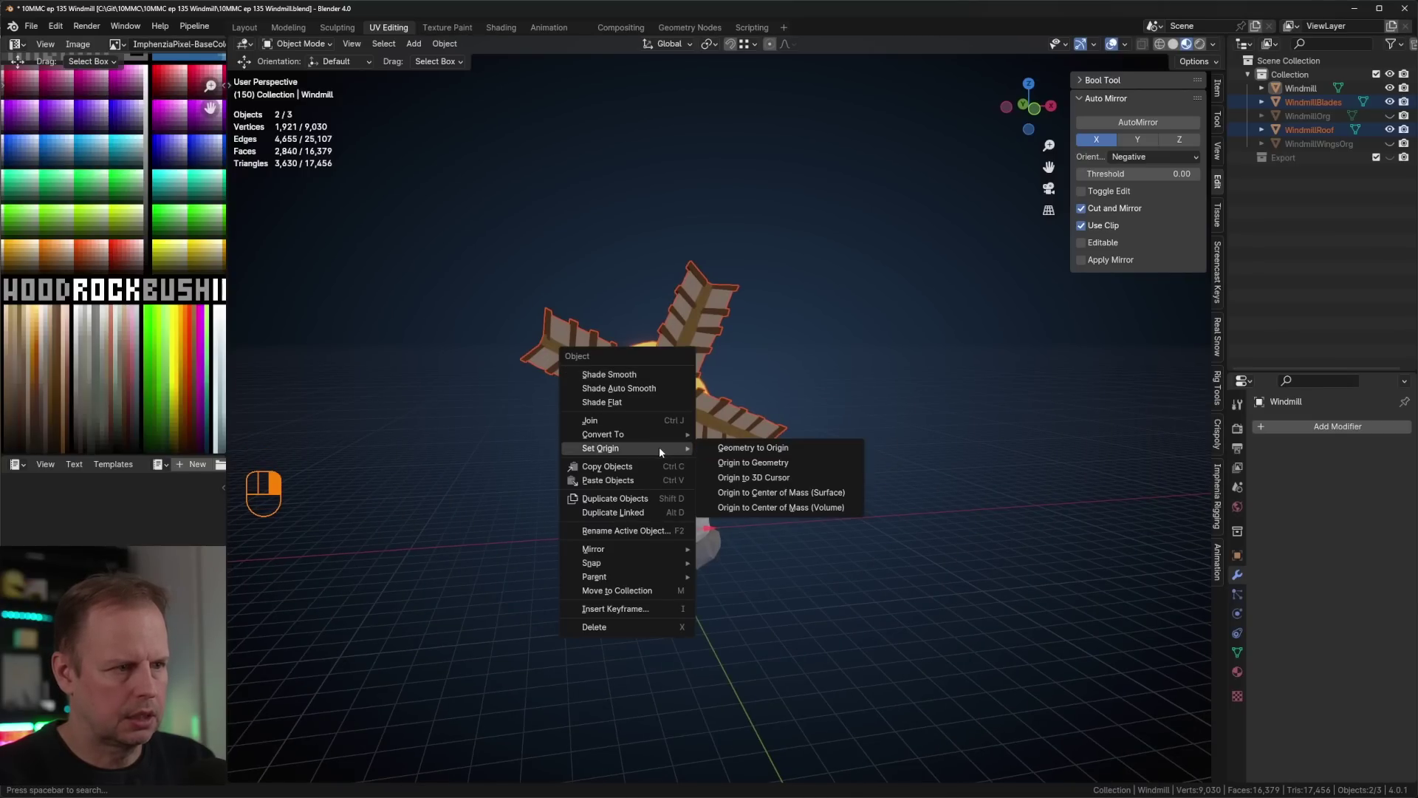
left_click(800, 477)
- Try rotating the blades and roof together around the global Z and Y axes
key("r")
key("z")
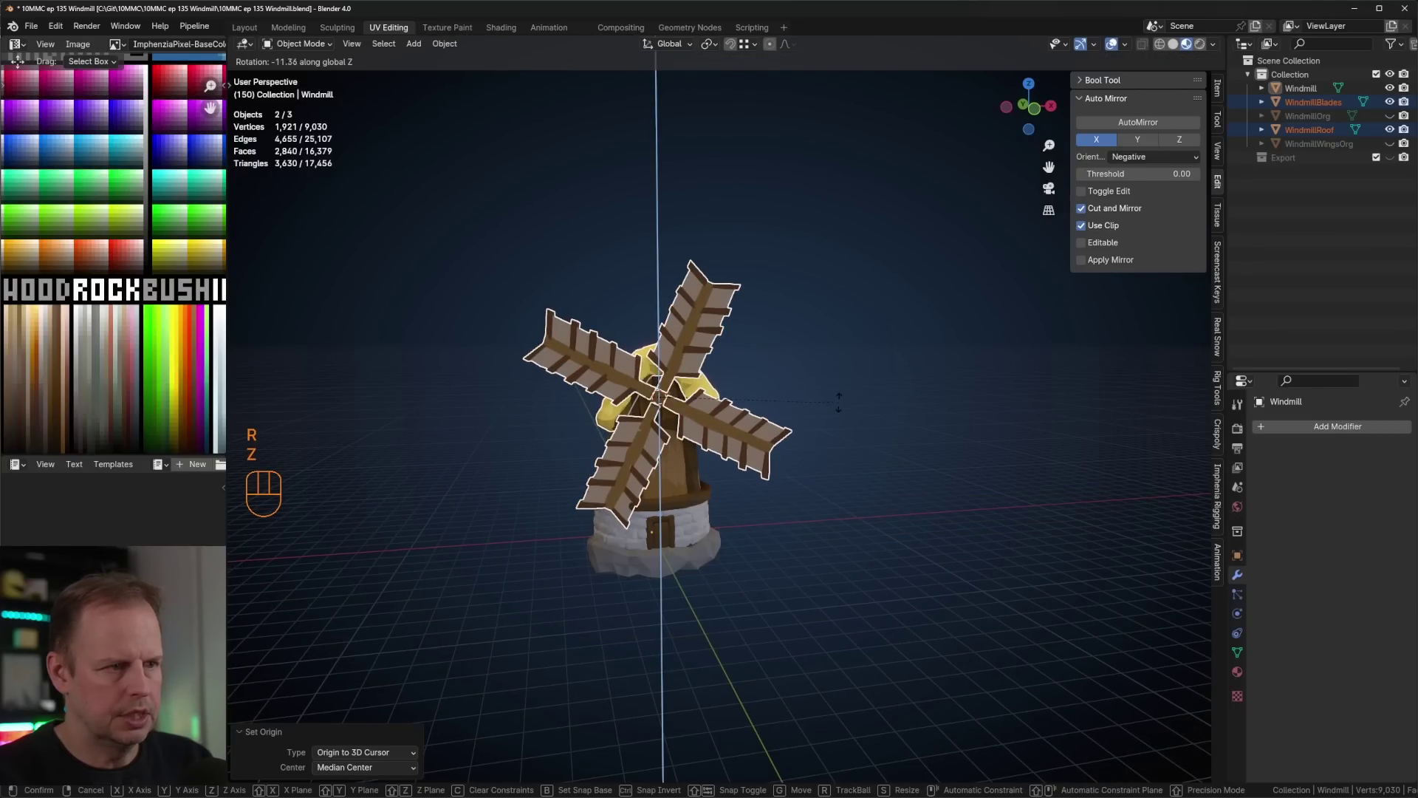
key("y")
right_click(712, 482)
- Select only the blades and test their rotation around the global Y axis
mouse_move(635, 422)
middle_mouse_down()
mouse_move(721, 430)
mouse_move(746, 404)
mouse_move(641, 421)
middle_mouse_up()
left_click(641, 421)
left_click(708, 440)
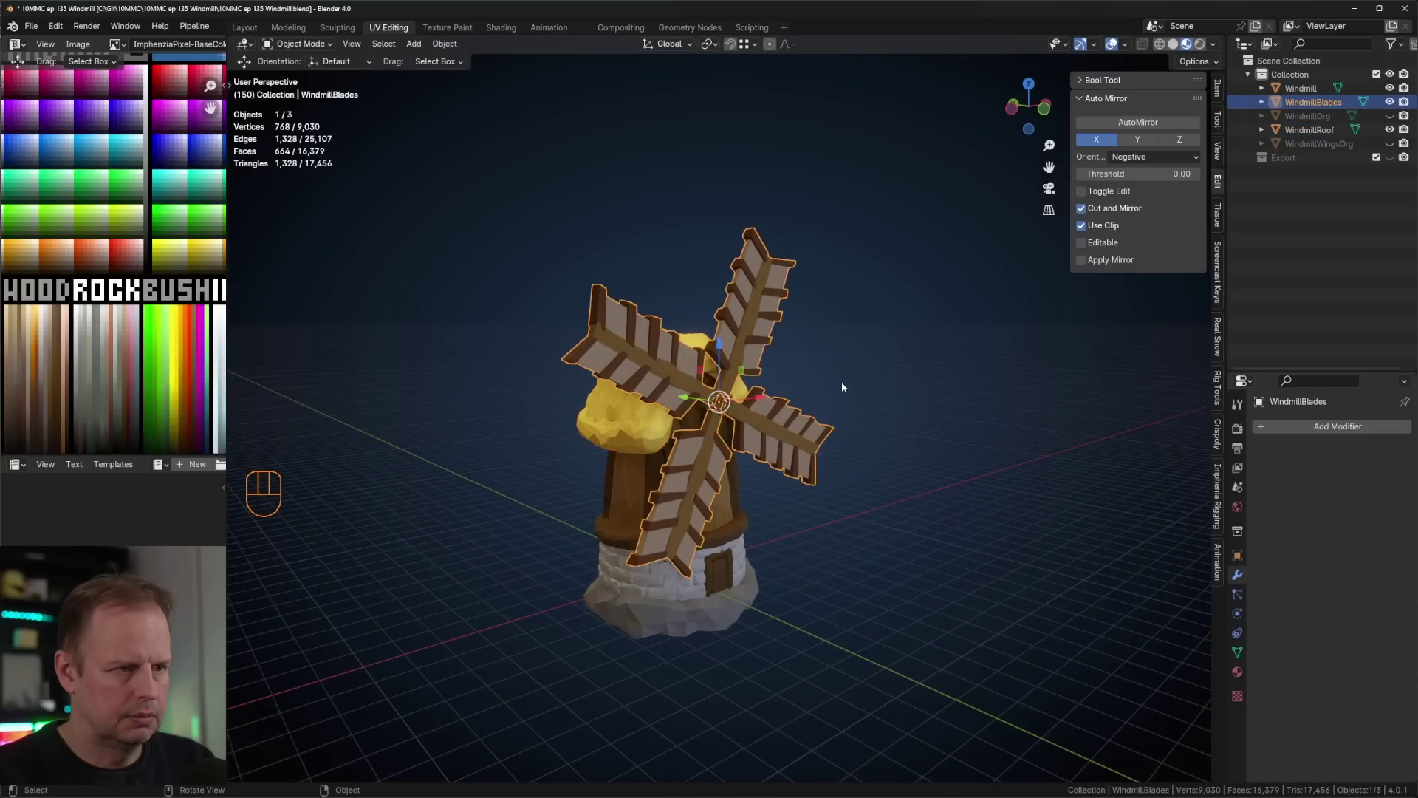
key("r")
key("y")
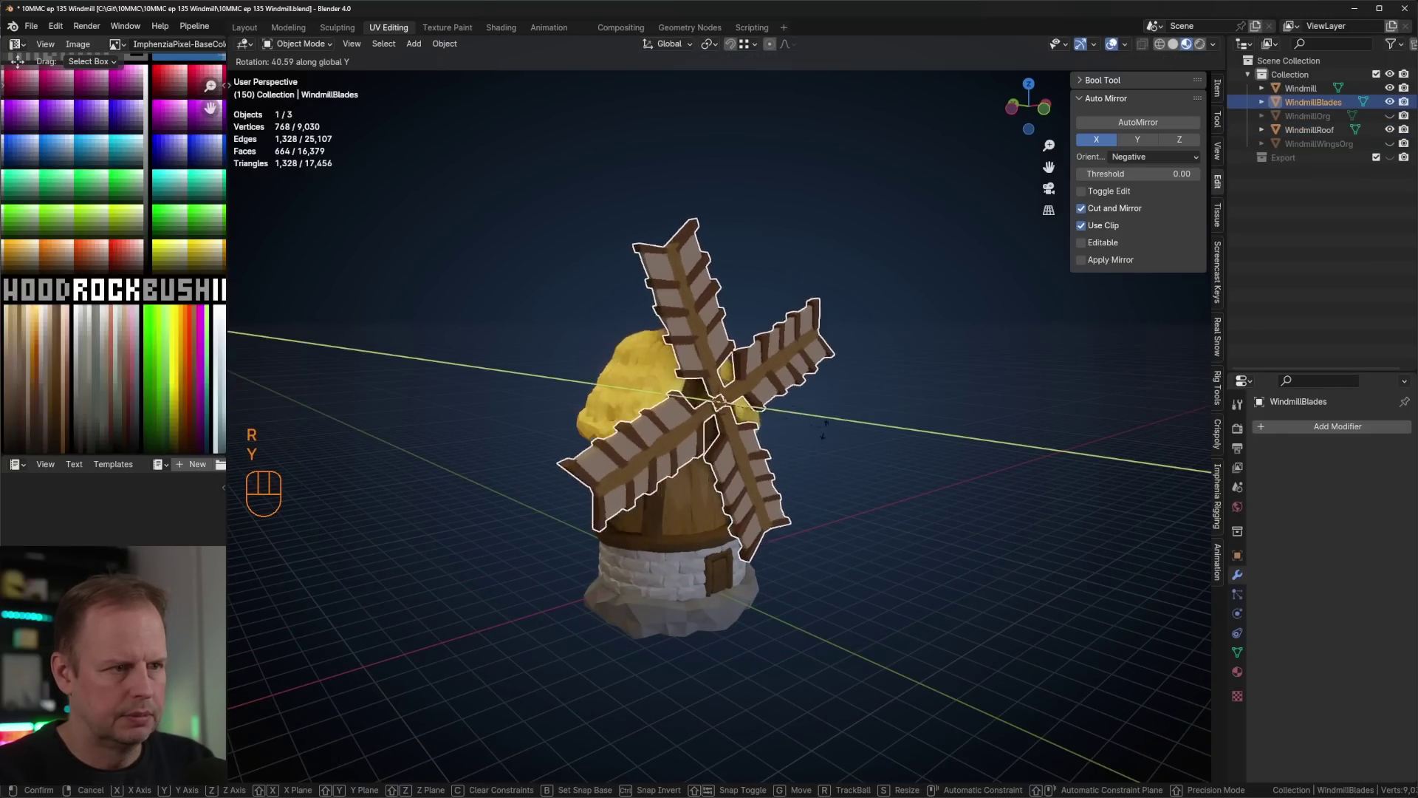
right_click(716, 370)
- Test the blades' rotation around the hub from the front orthographic view
key("KP_3")
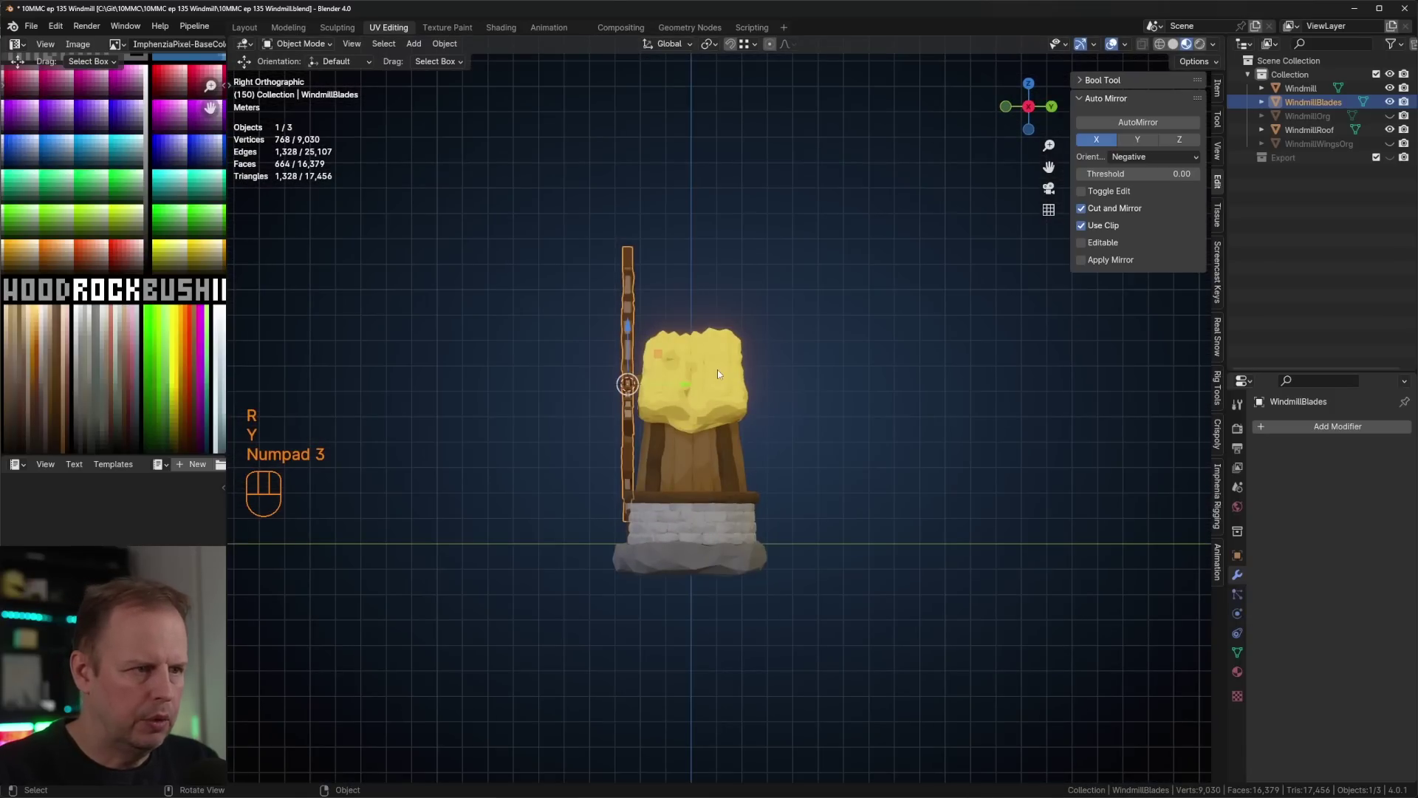
key("KP_1")
key("r")
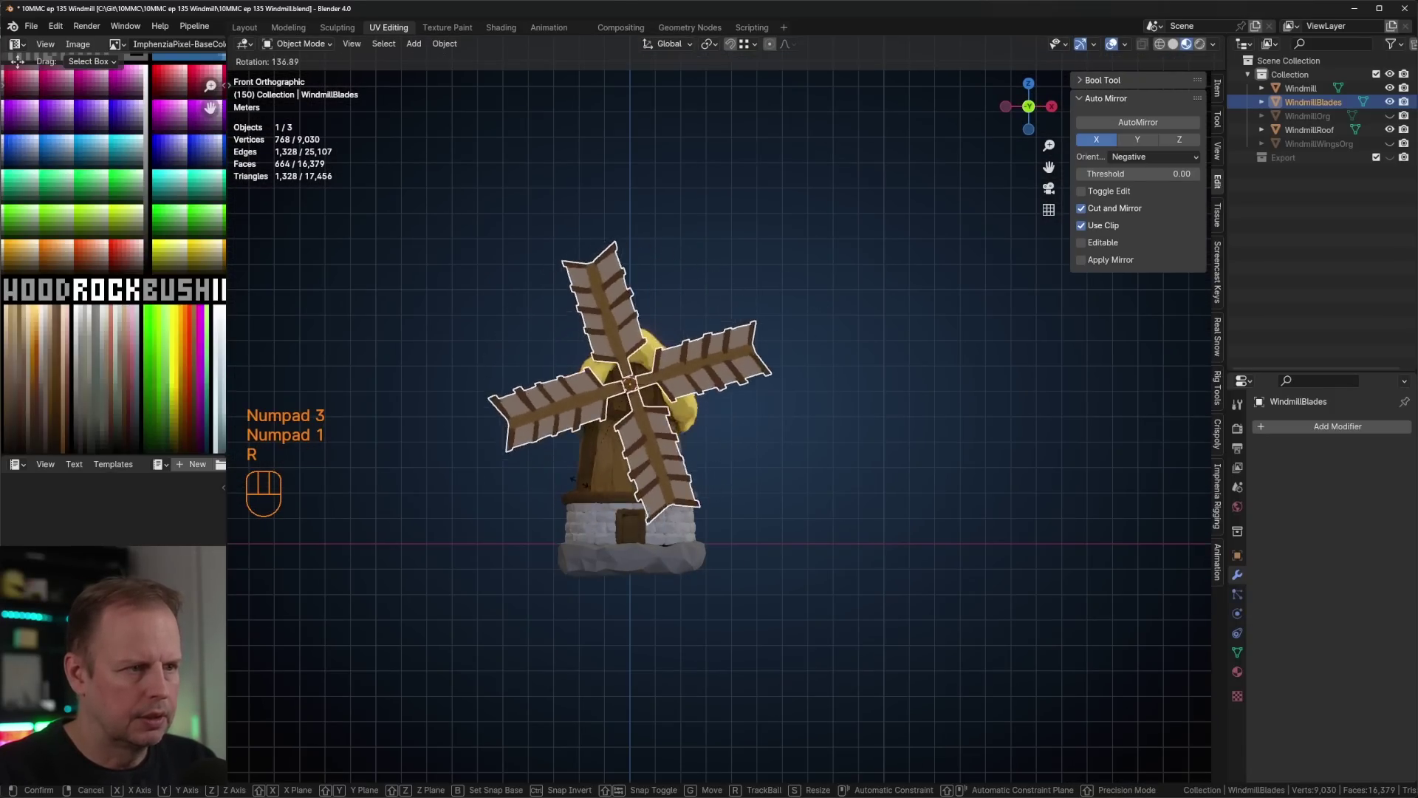
right_click(680, 412)
scroll(814, 393, "down", 1)
middle_click_drag(813, 393, 920, 424)
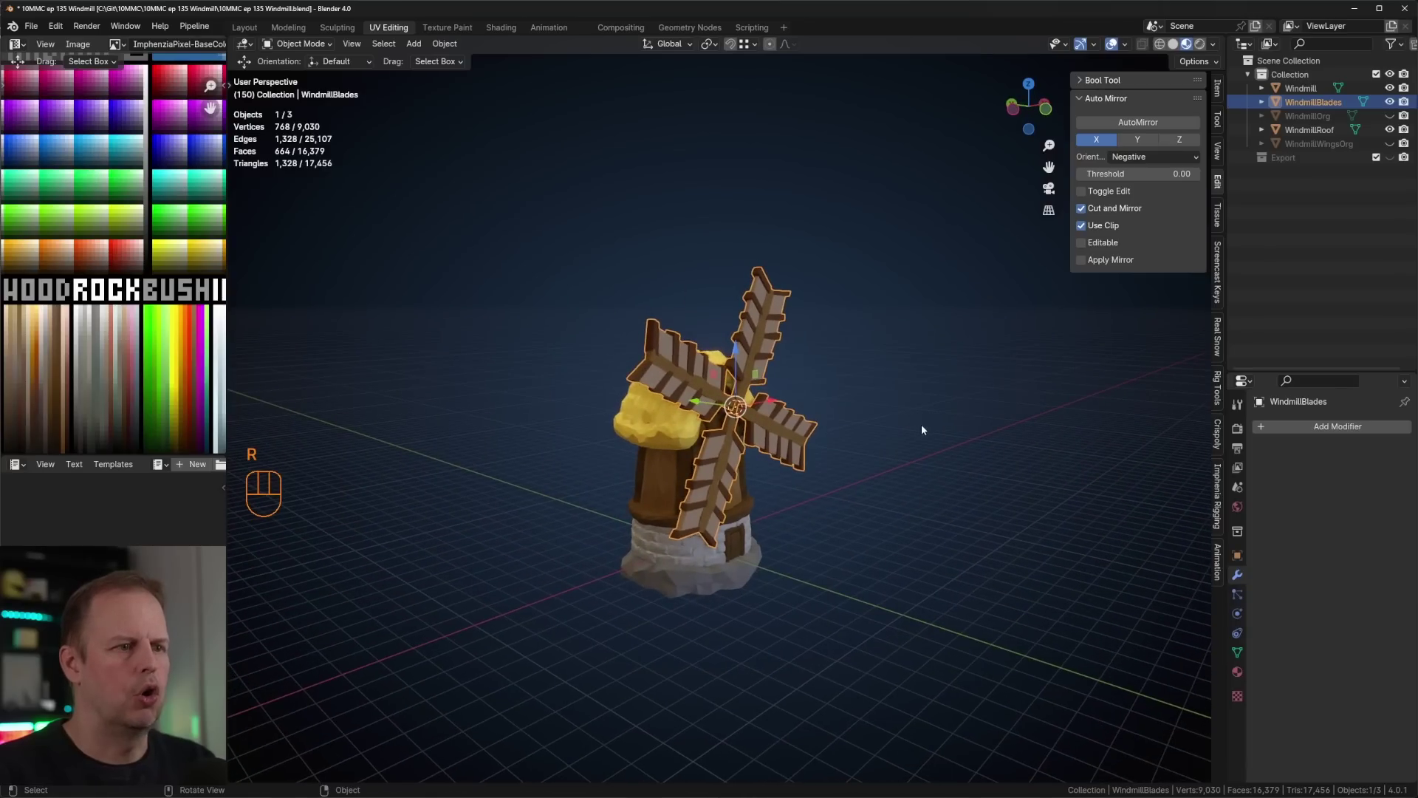
- Join the thatched roof into the Windmill body object
left_click(886, 432)
left_click(656, 463)
left_click(657, 469)
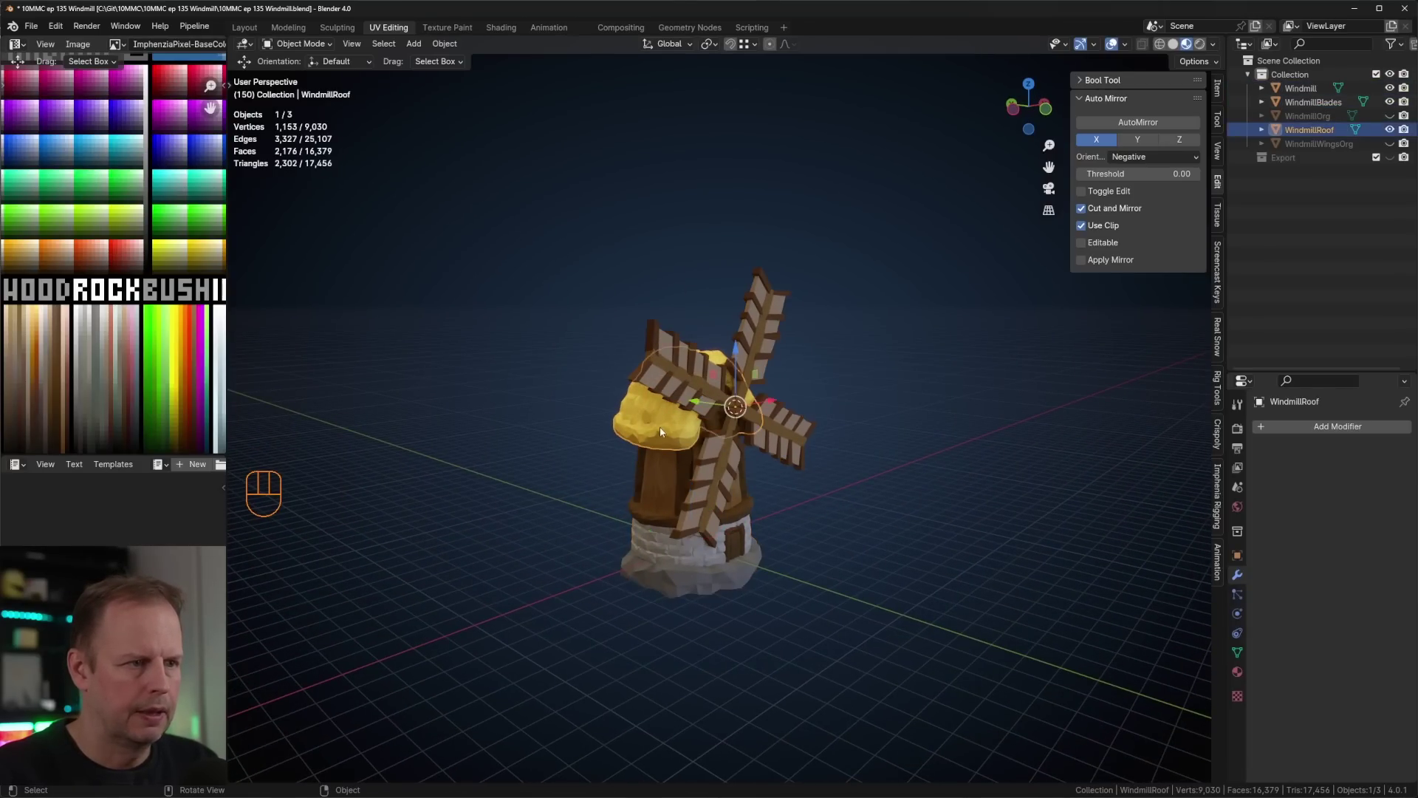
left_click(655, 479, "shift")
key("ctrl+j")
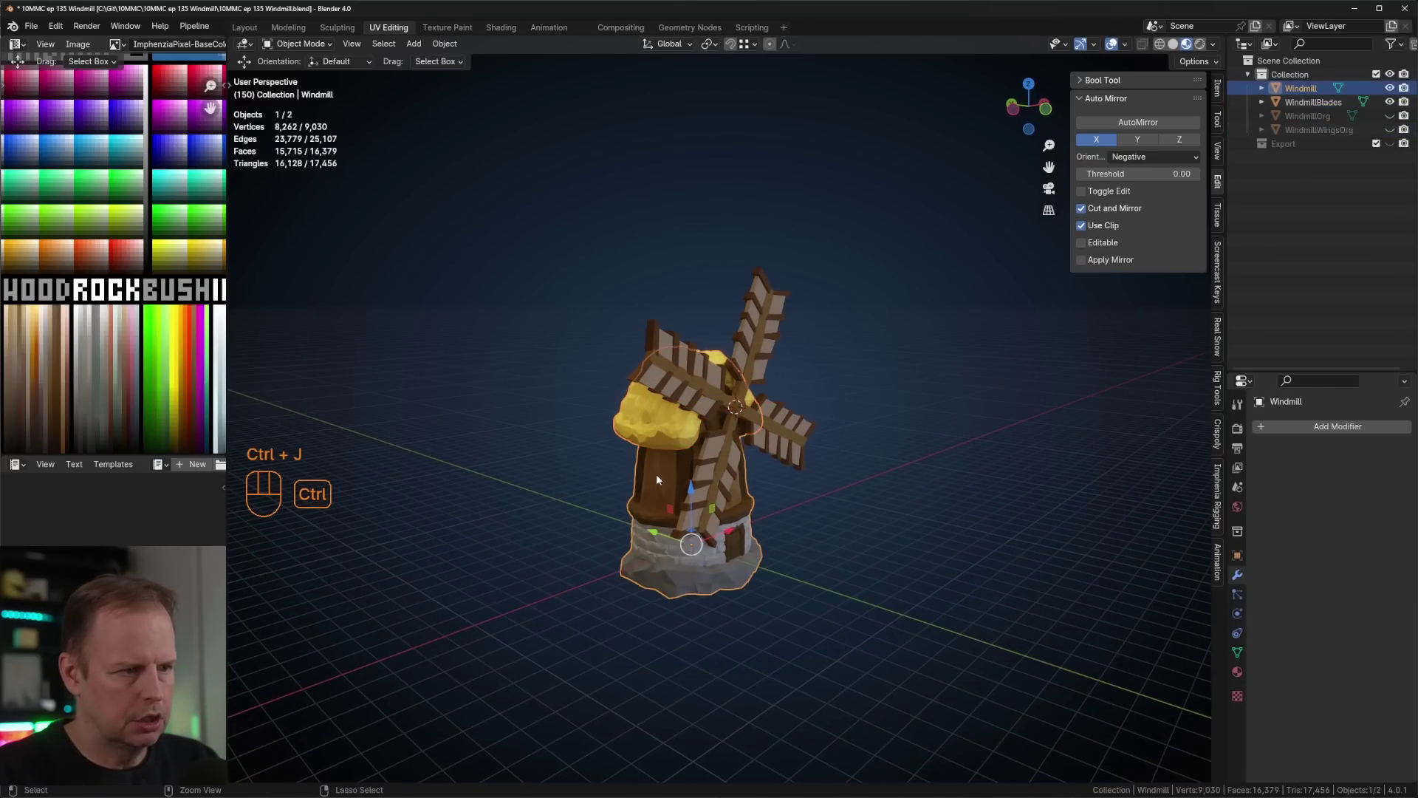
- Select the windmill body and blades together and examine the complete model from several angles
left_click(1314, 102)
left_click_drag(540, 317, 864, 513)
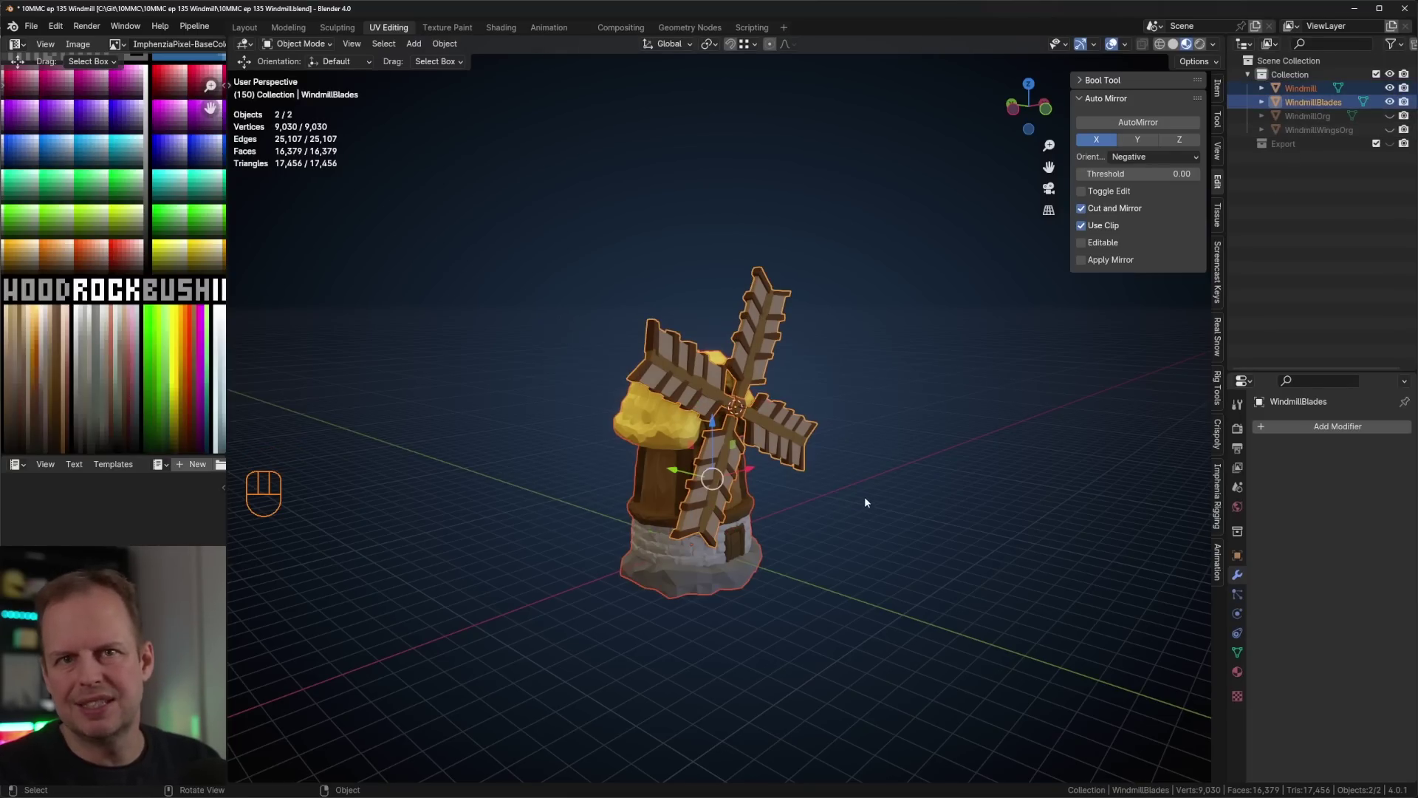
left_click_drag(562, 274, 839, 517)
middle_click_drag(840, 373, 872, 357)
scroll(871, 358, "up", 4)
scroll(830, 526, "down", 2)
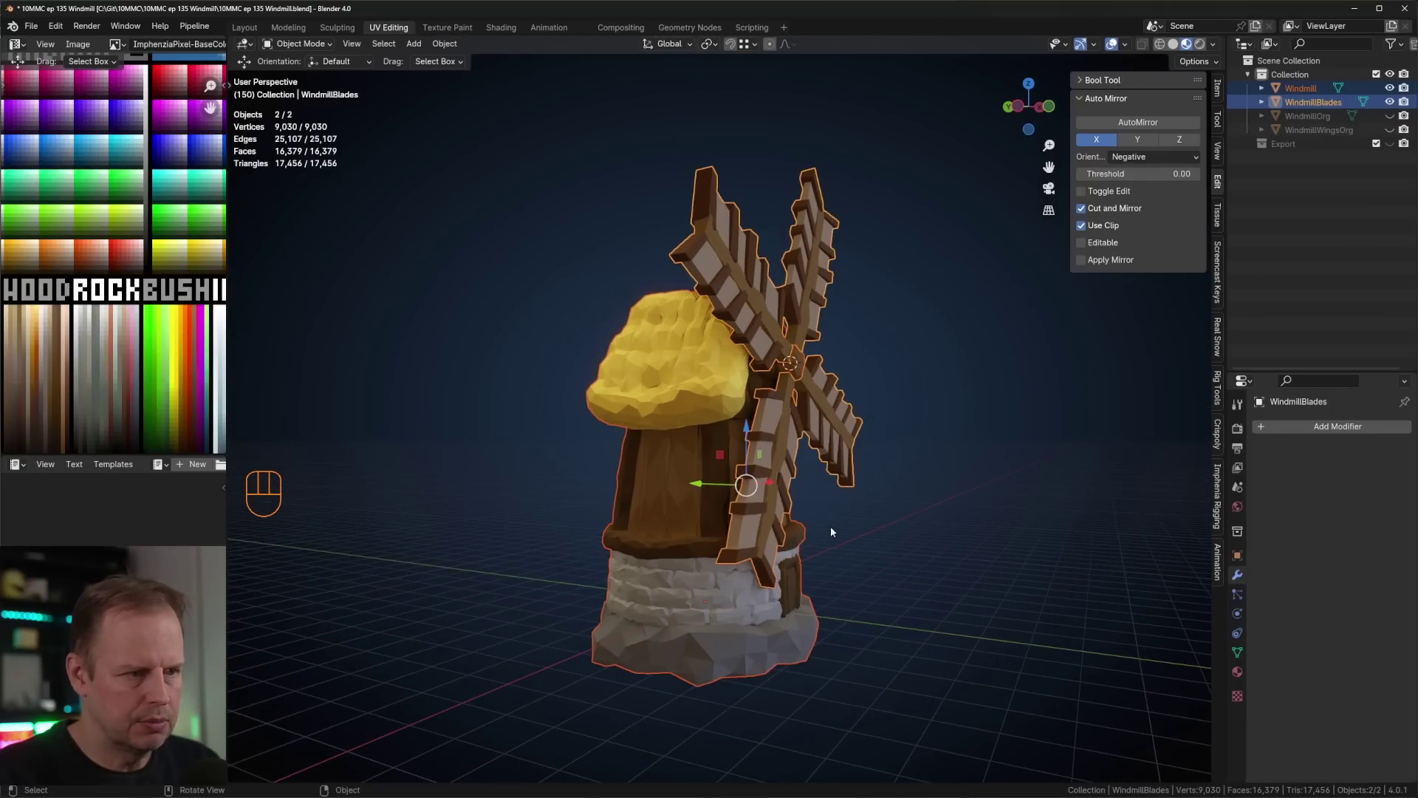
middle_click_drag(702, 529, 737, 510)
- Select the windmill body on its own and open its mesh for editing
left_click(665, 487)
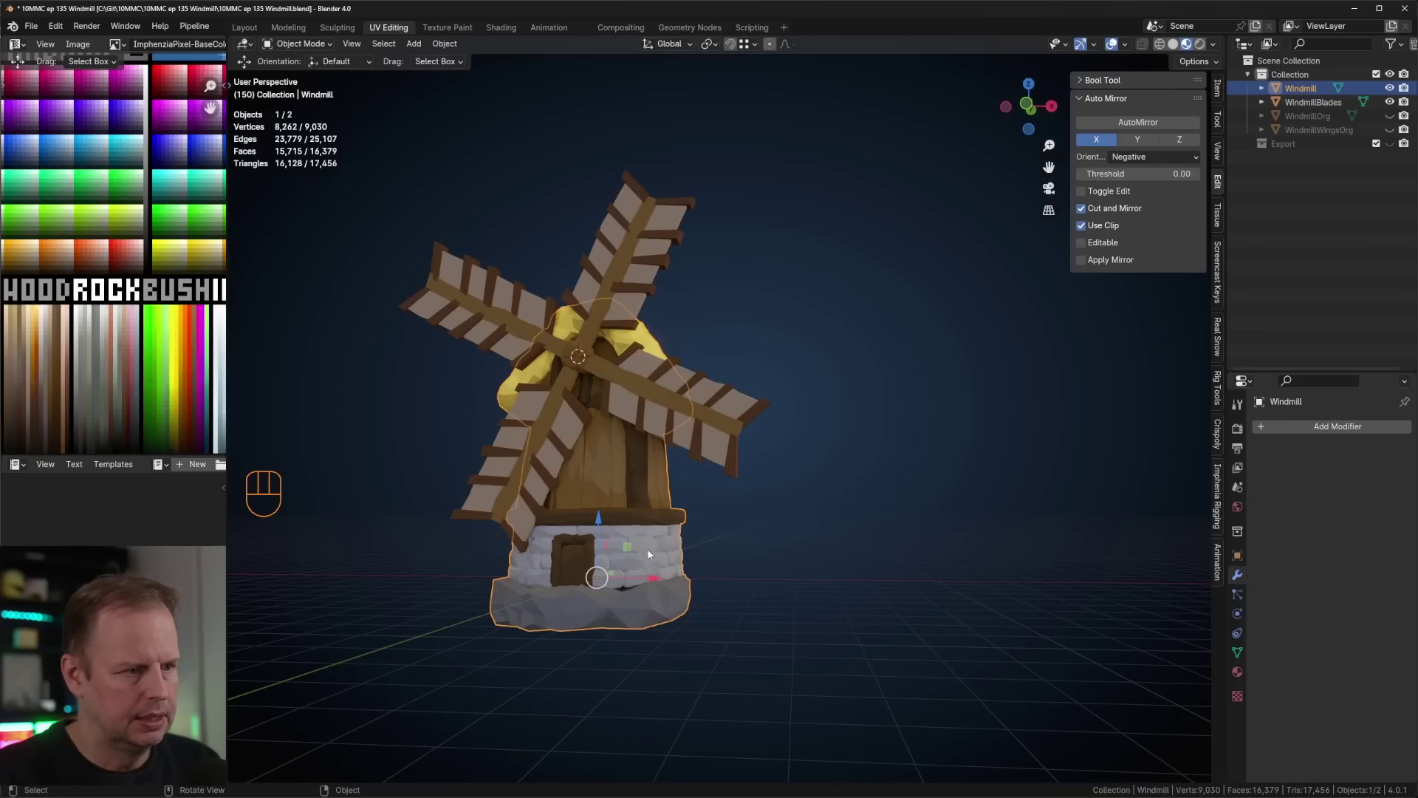
key("Tab")
left_click(585, 417)
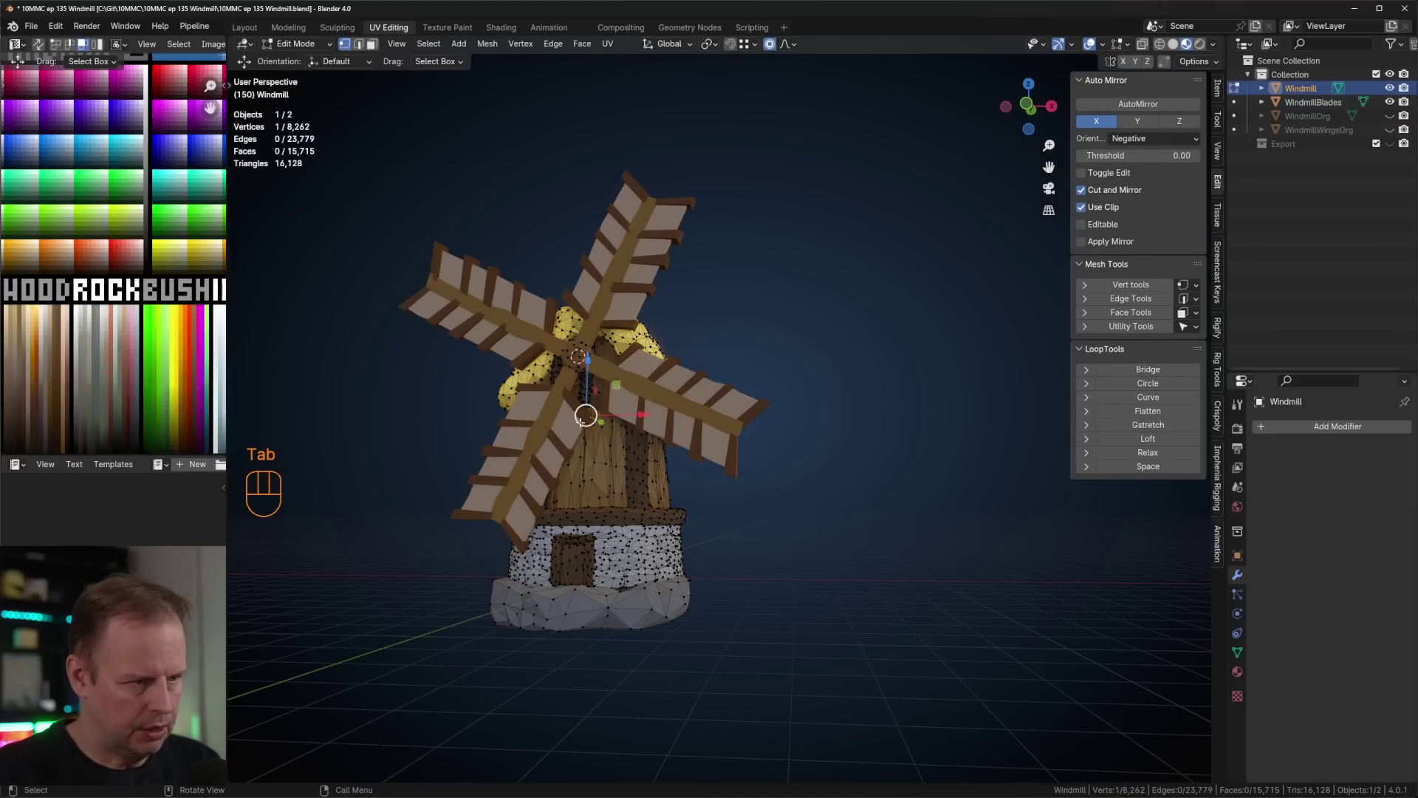
key("l")
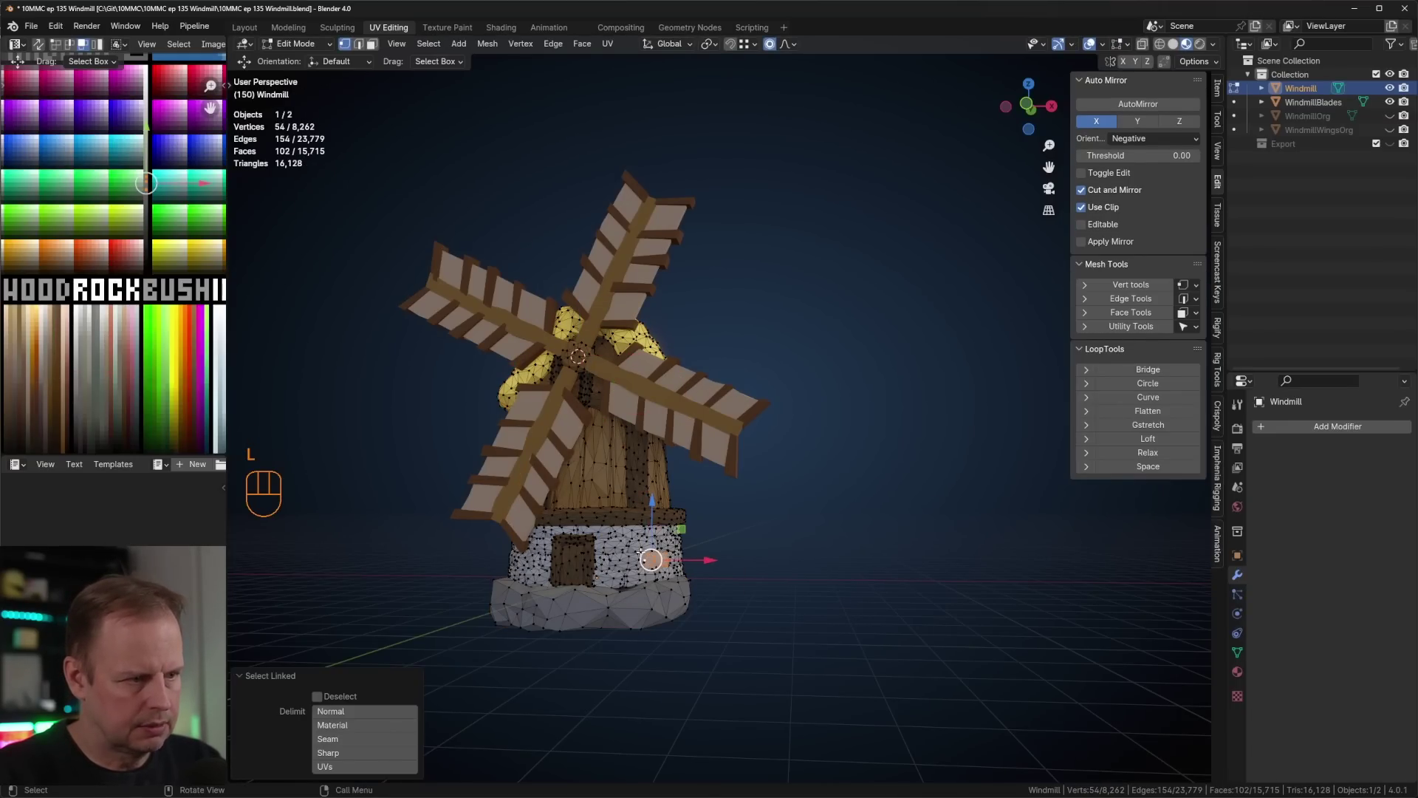
key("shift+g")
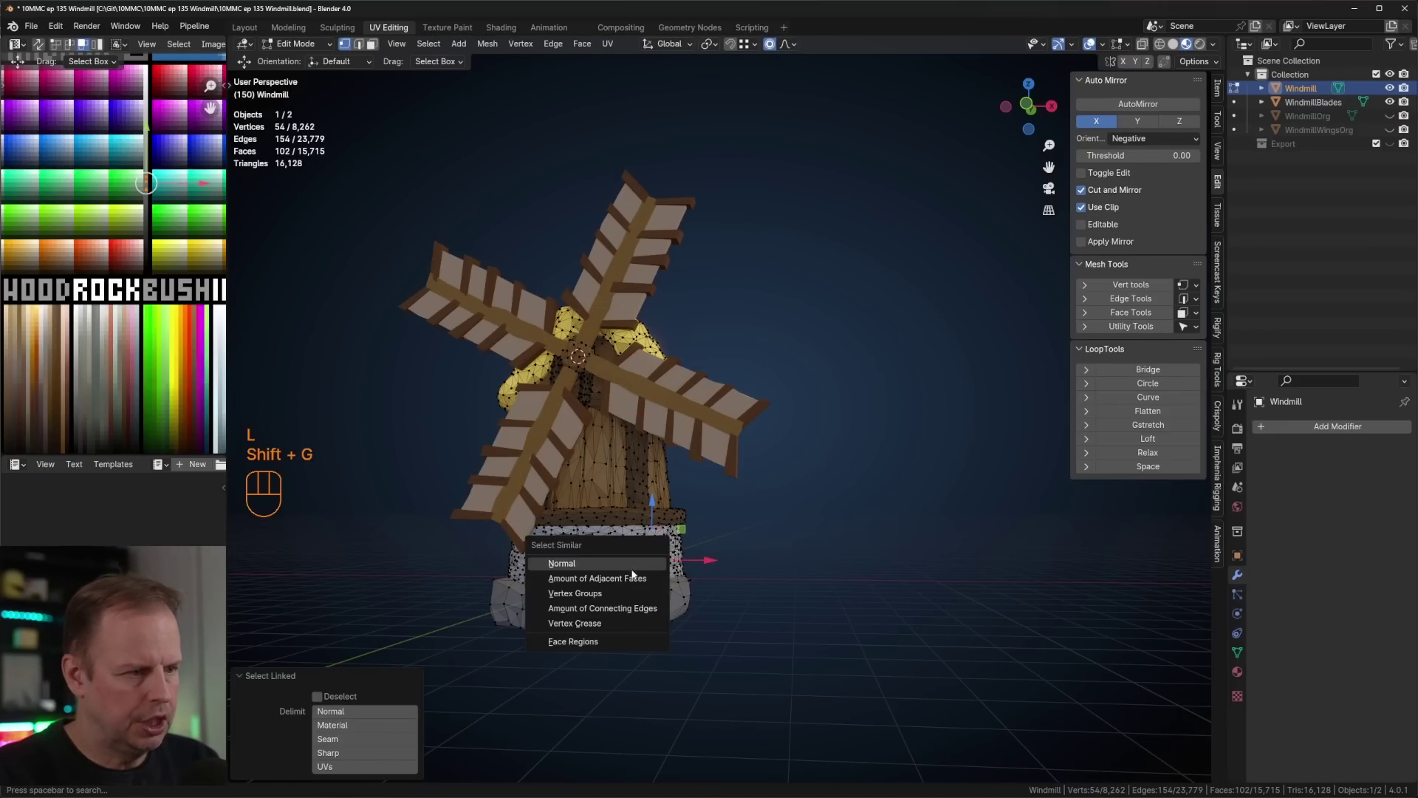
key("Escape")
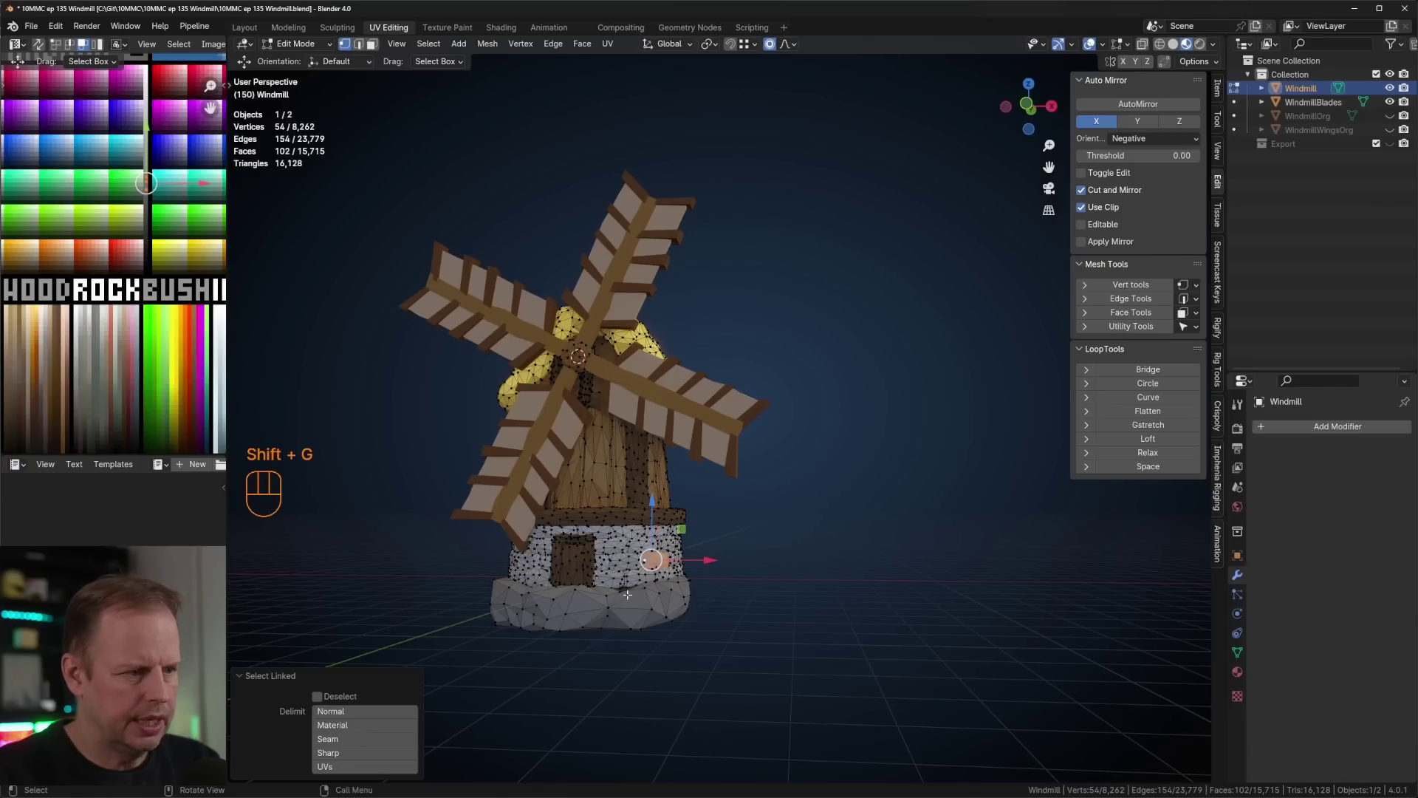
left_click(647, 564)
- Synchronise the UV and mesh selection, then select all grey stone faces through their UVs beside the colour swatches
scroll(852, 388, "up", 5)
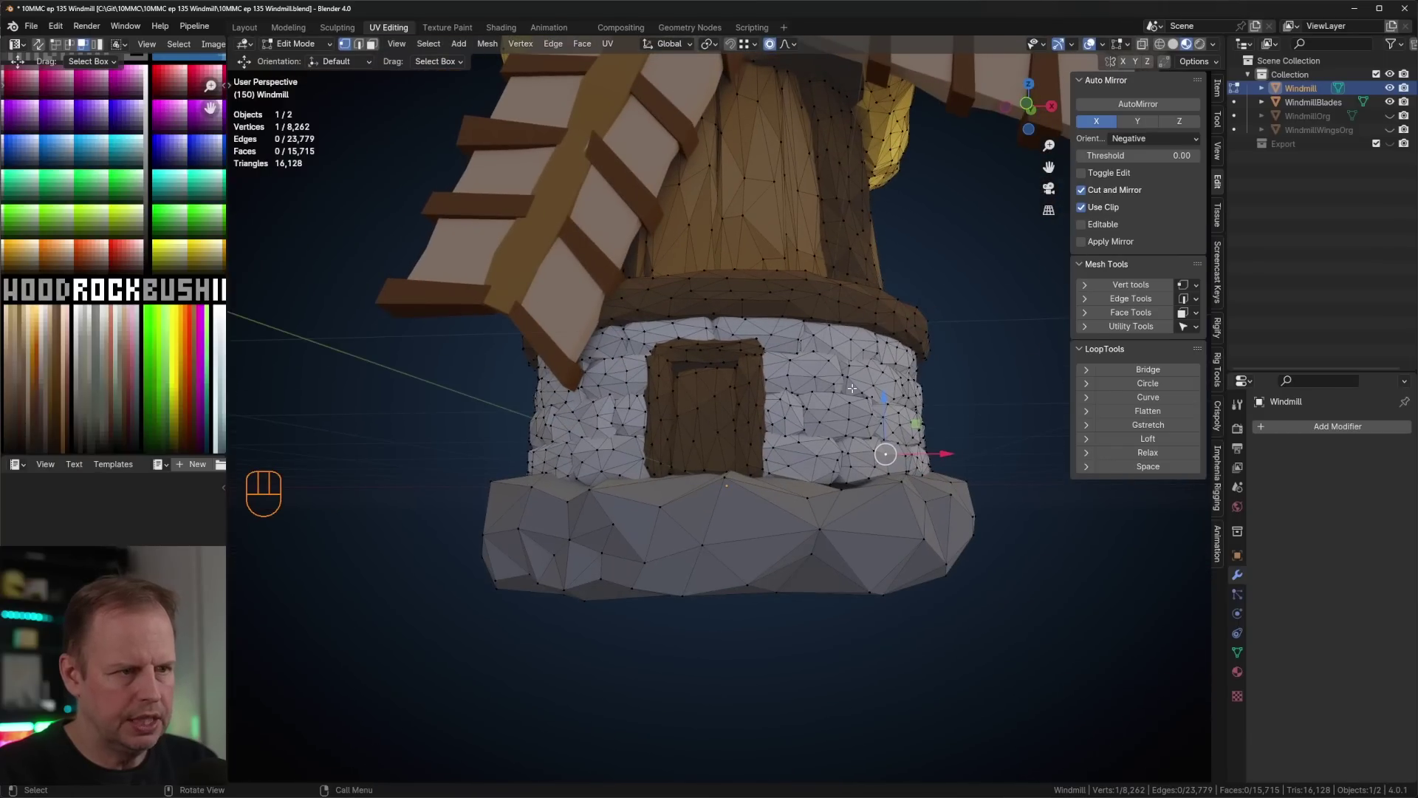
key("a")
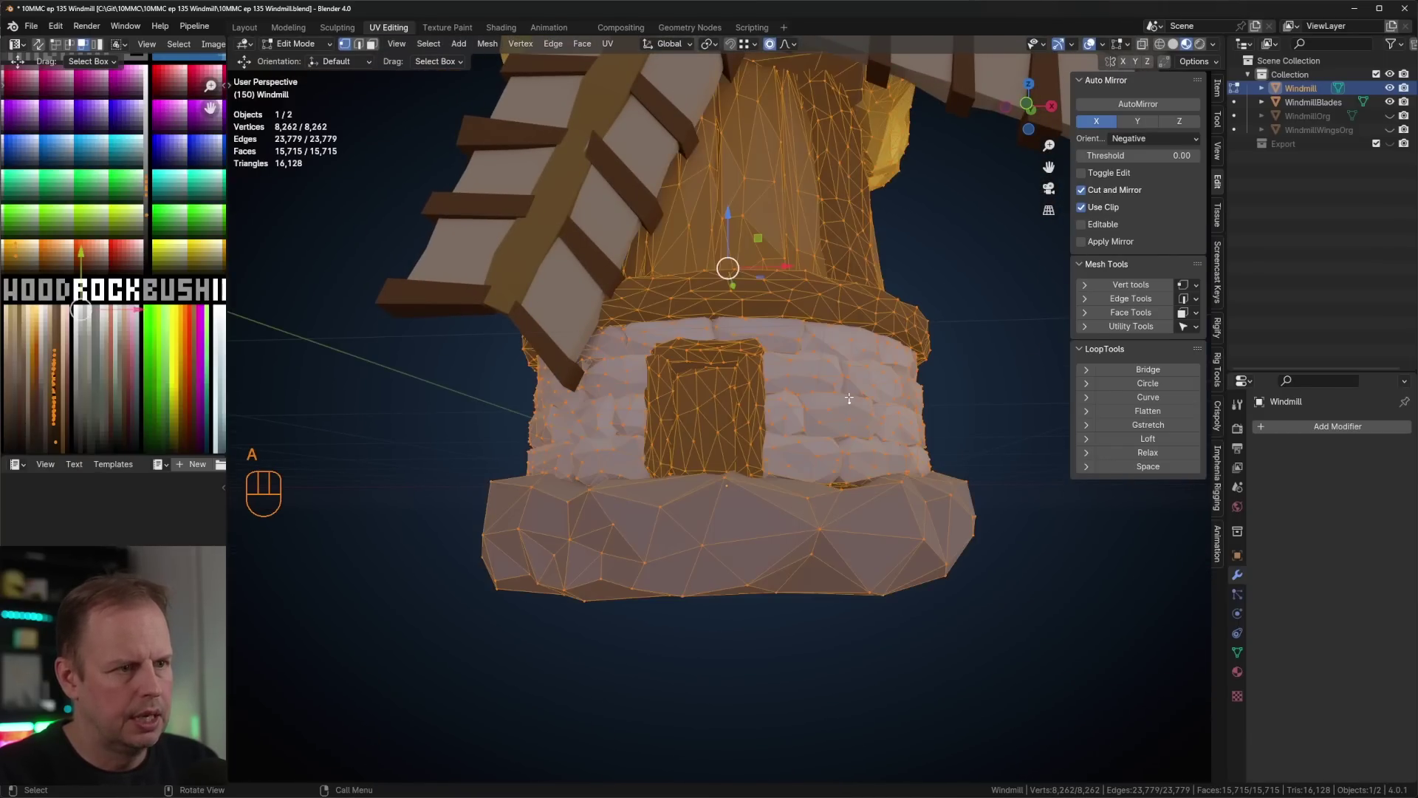
left_click(38, 45)
scroll(111, 166, "down", 2)
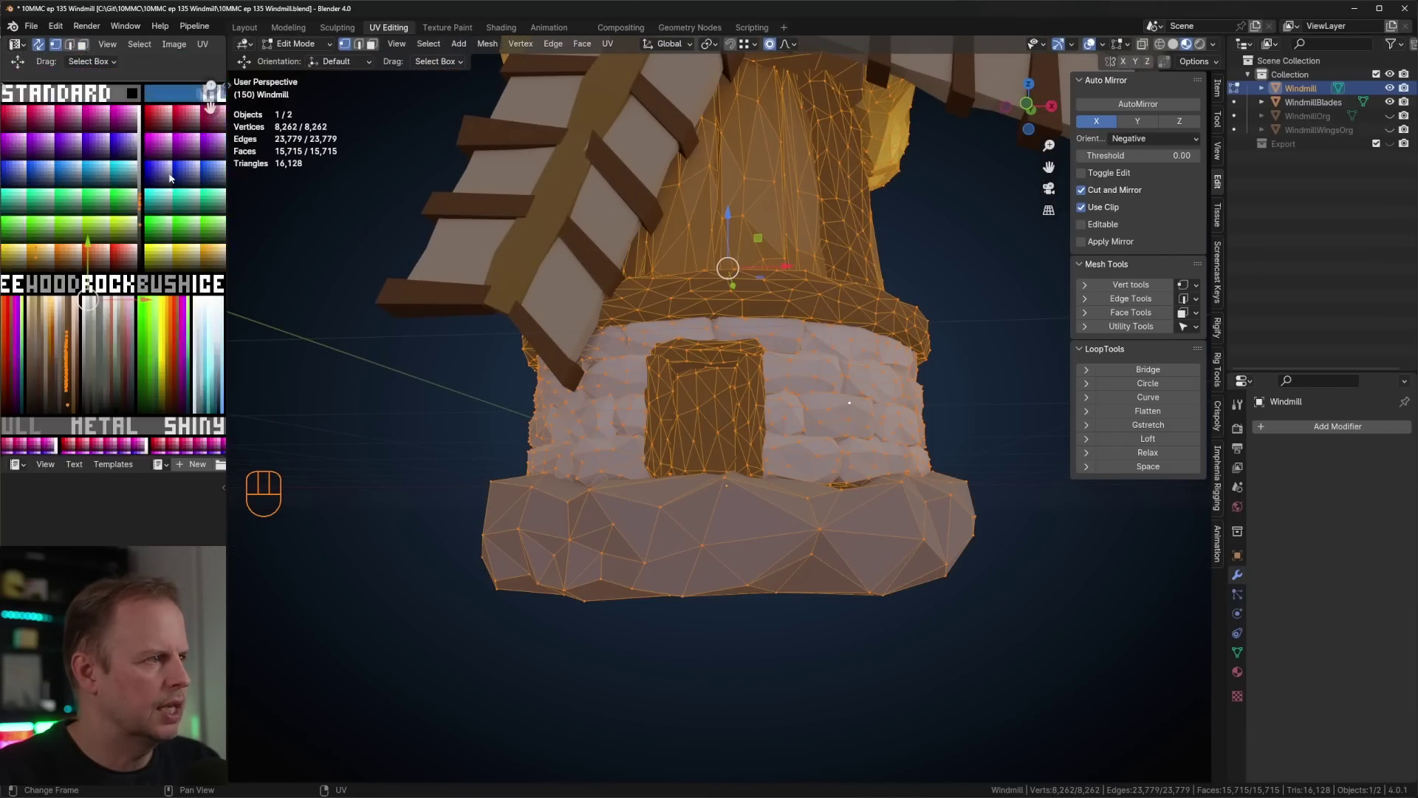
scroll(166, 176, "up", 2)
middle_click_drag(167, 175, 149, 209, "shift")
key("a")
key("a")
key("b")
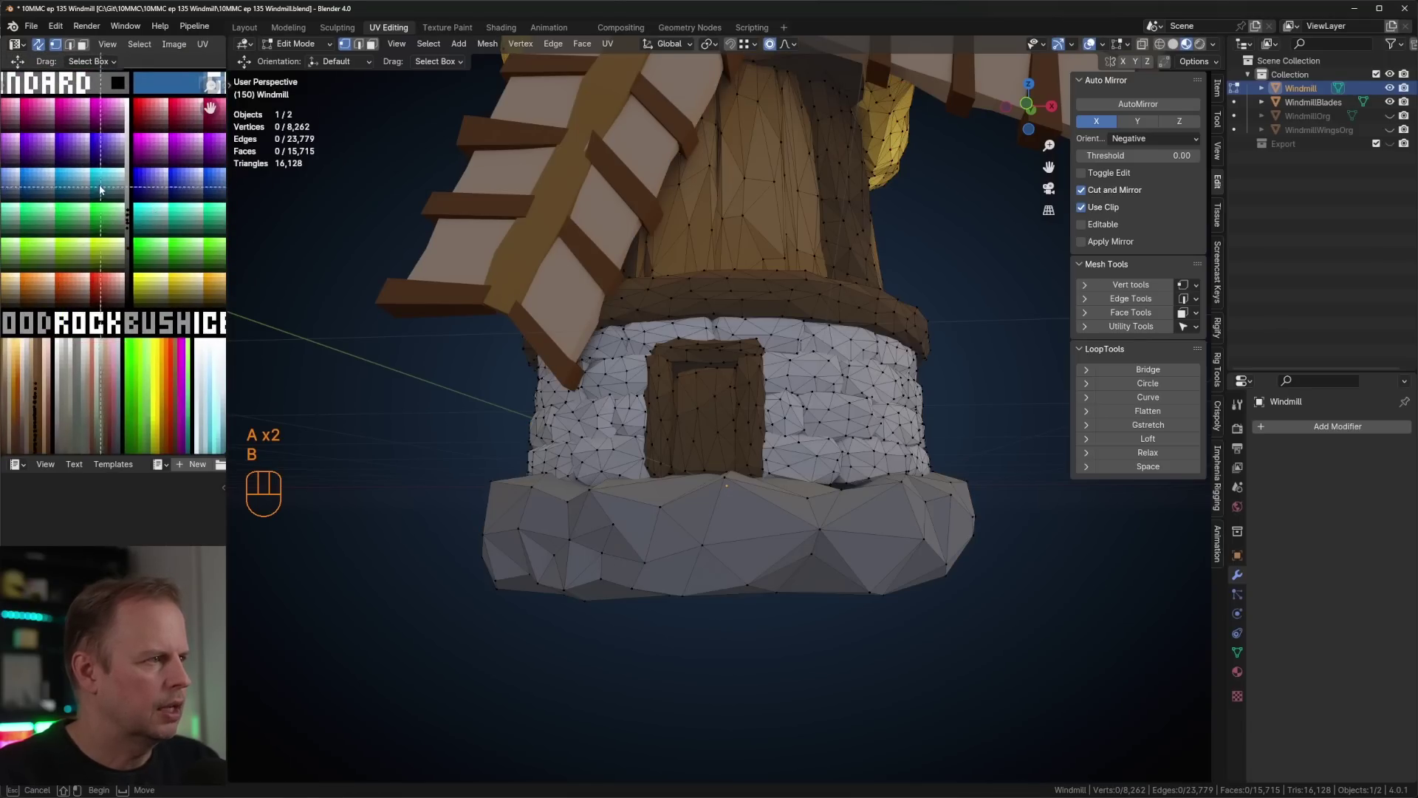
left_click_drag(99, 179, 168, 276)
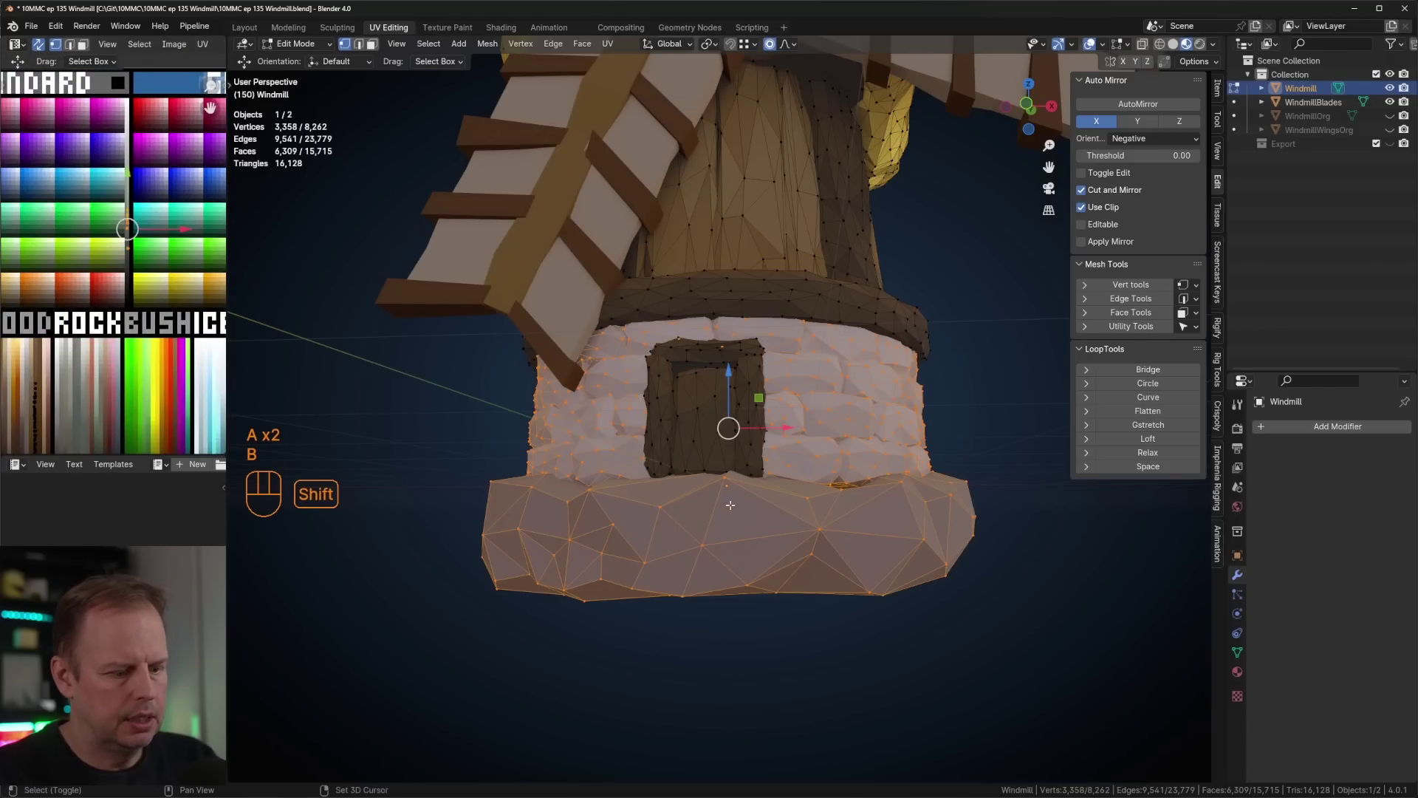
- Remove the rocky base from the selection and hide everything in the mesh except the wall's stone bricks
key("shift+l")
middle_click_drag(805, 533, 804, 477)
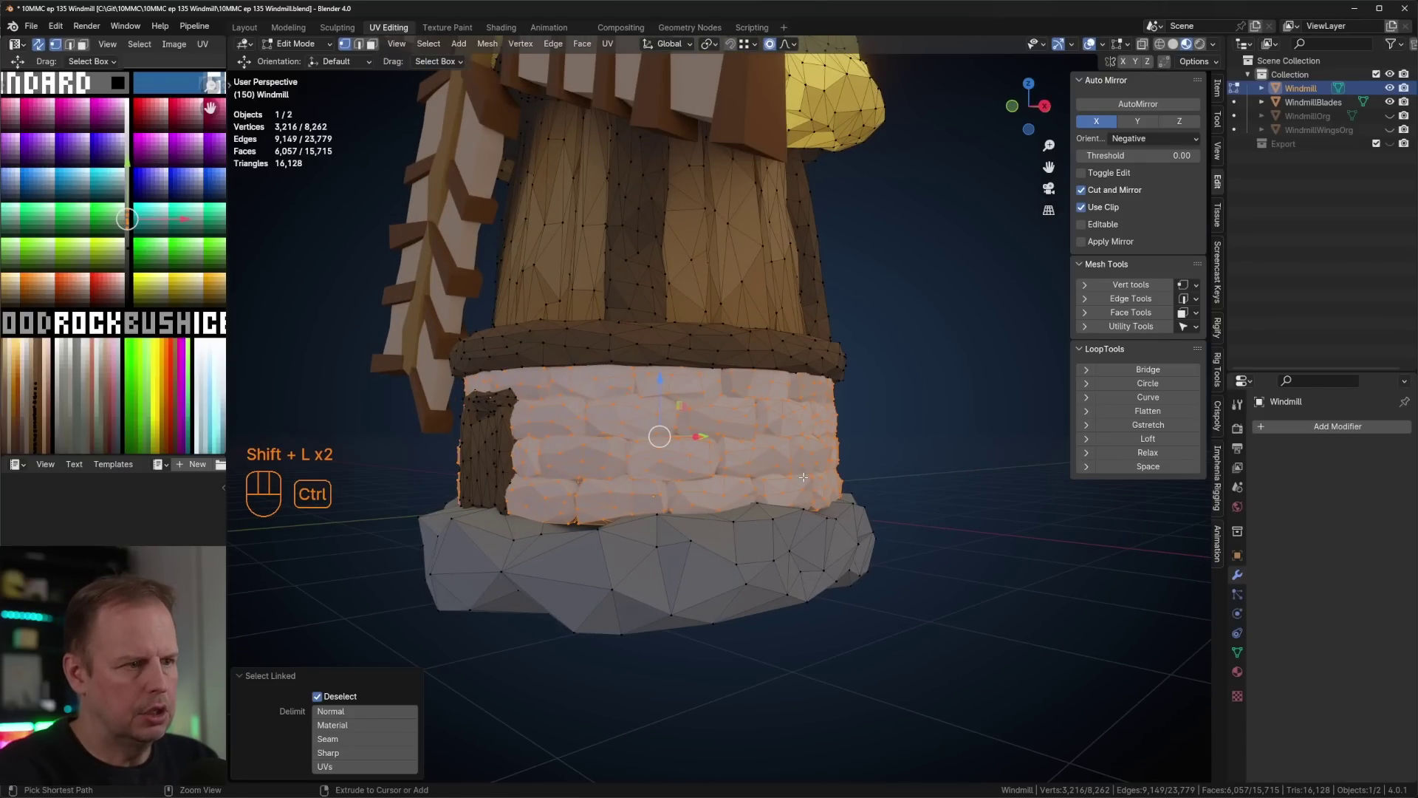
key("ctrl+i")
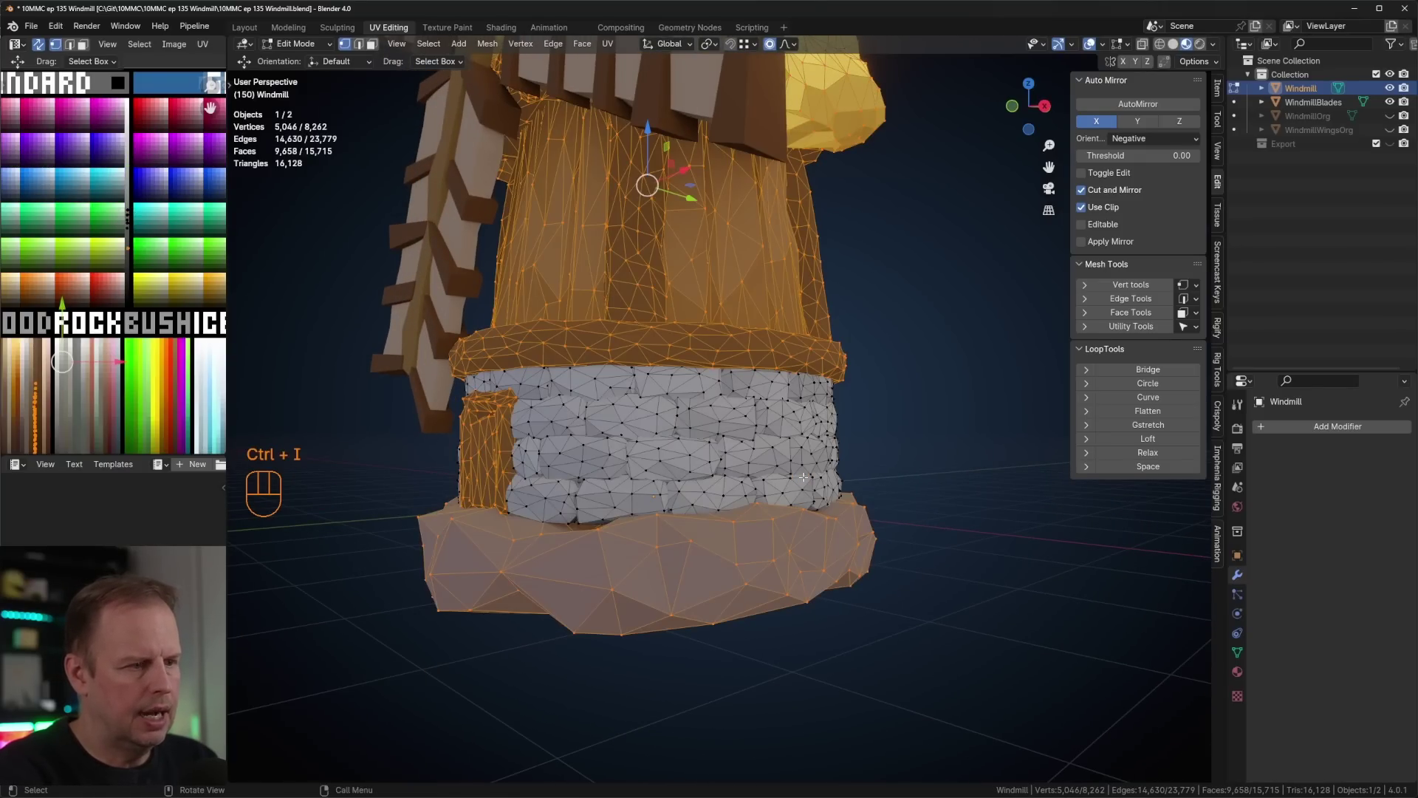
key("h")
- In face mode with X-ray from the front view, circle-select the faces along the upper and lower edges of the brick wall
key("KP_1")
key("a")
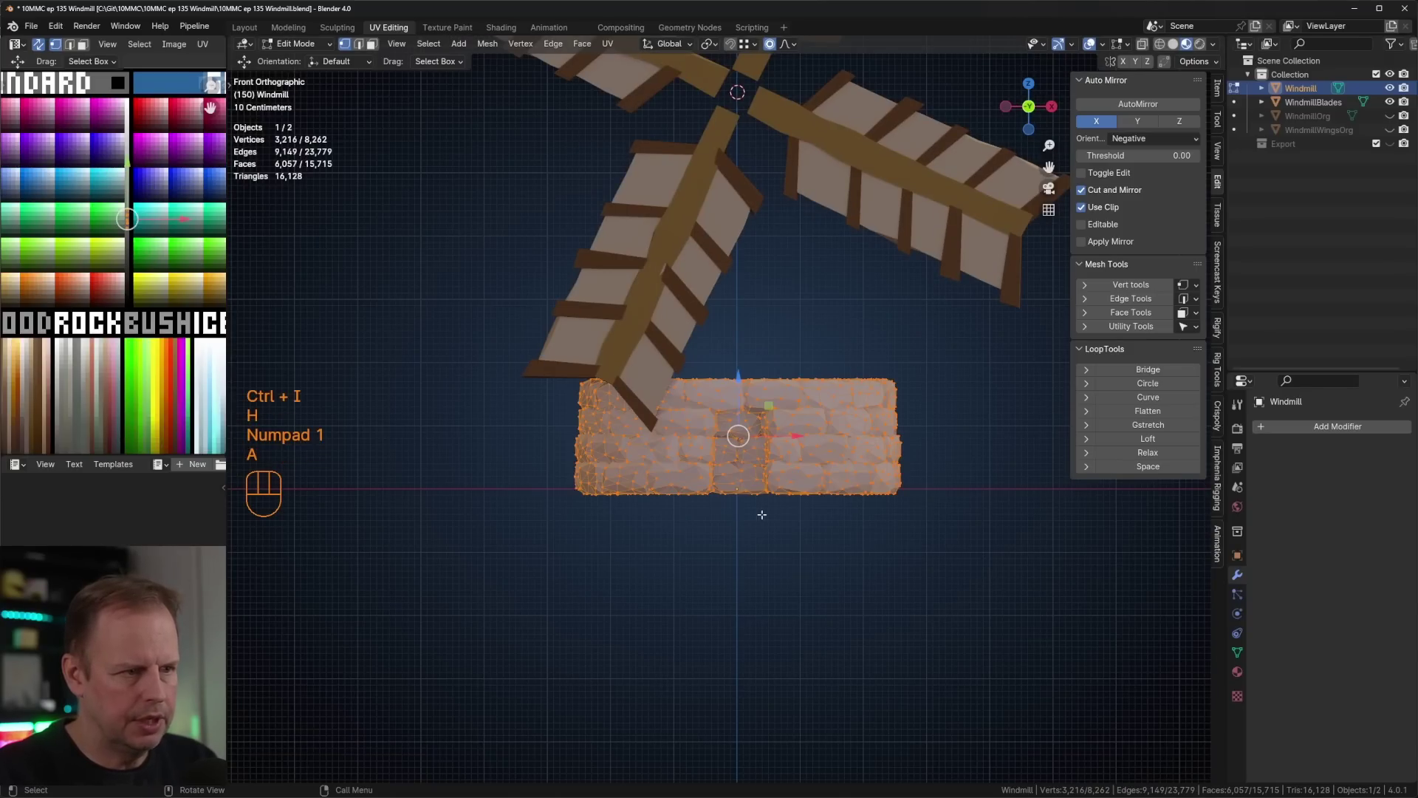
key("3")
key("a")
key("a")
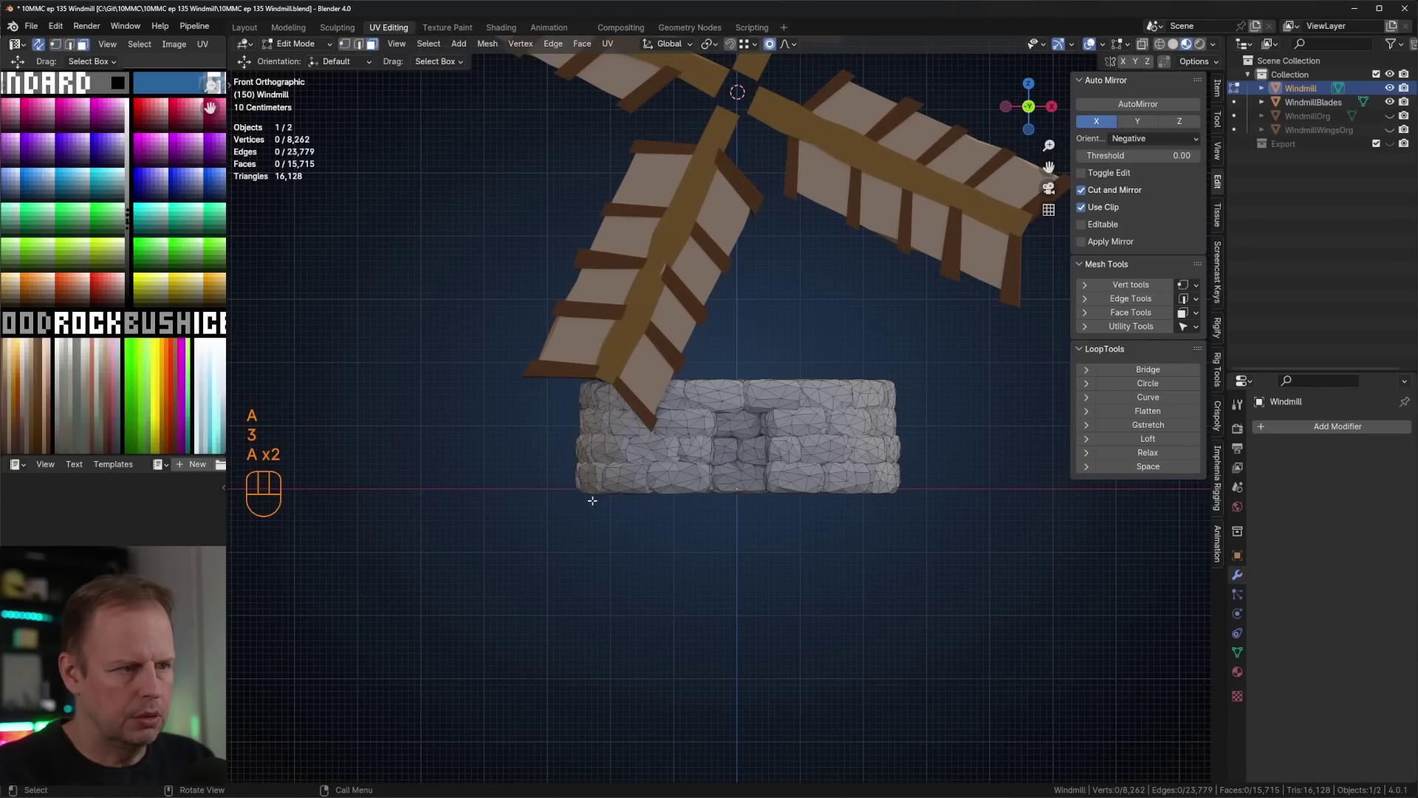
key("alt+z")
key("c")
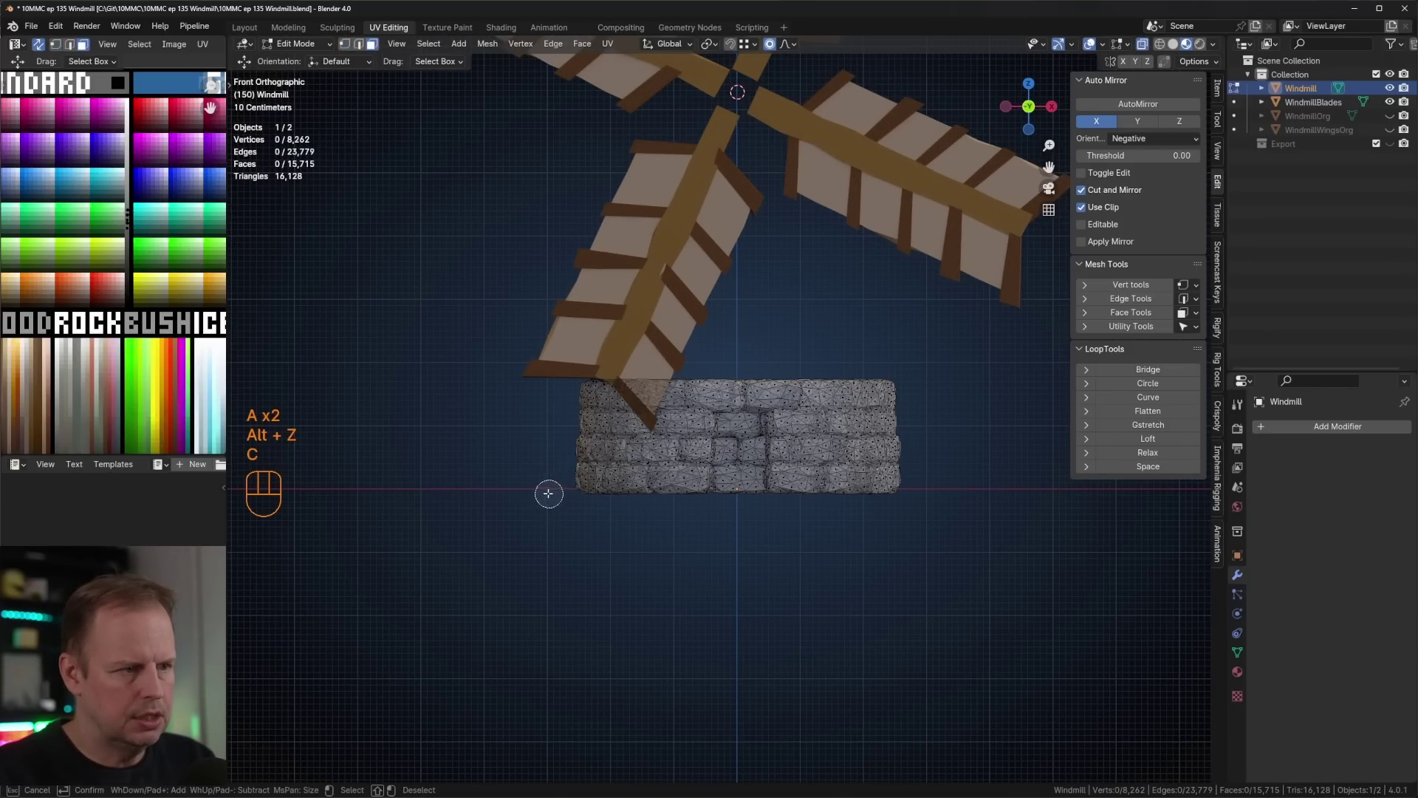
mouse_move(562, 502)
left_mouse_down()
mouse_move(887, 507)
mouse_move(937, 396)
mouse_move(896, 370)
mouse_move(517, 367)
left_mouse_up()
key("Return")
middle_click_drag(800, 423, 861, 386)
key("alt+z")
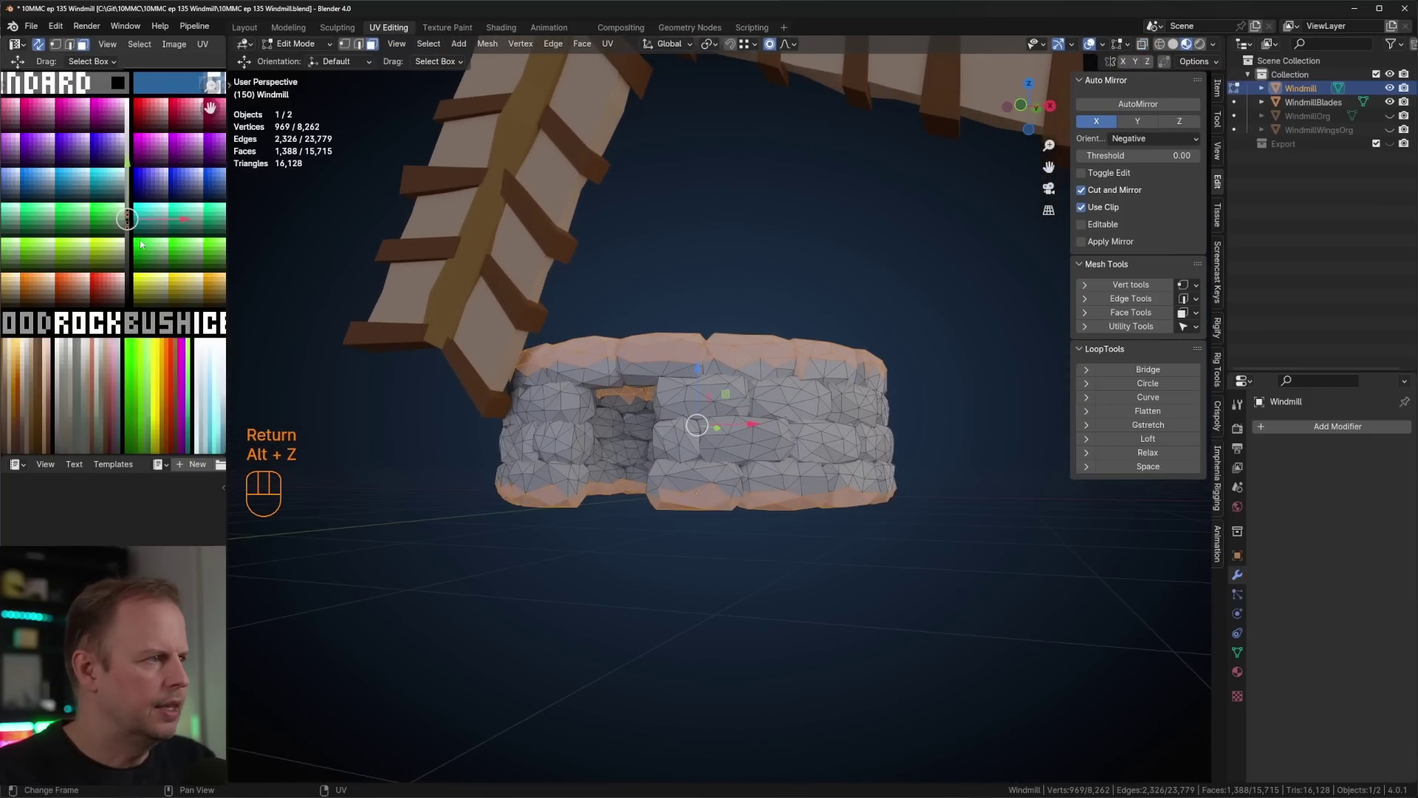
- Move the selected brick-edge UVs down the grey gradient to a darker shade
scroll(140, 244, "up", 6)
middle_click_drag(147, 149, 97, 277, "shift")
scroll(108, 259, "up", 3)
key("g")
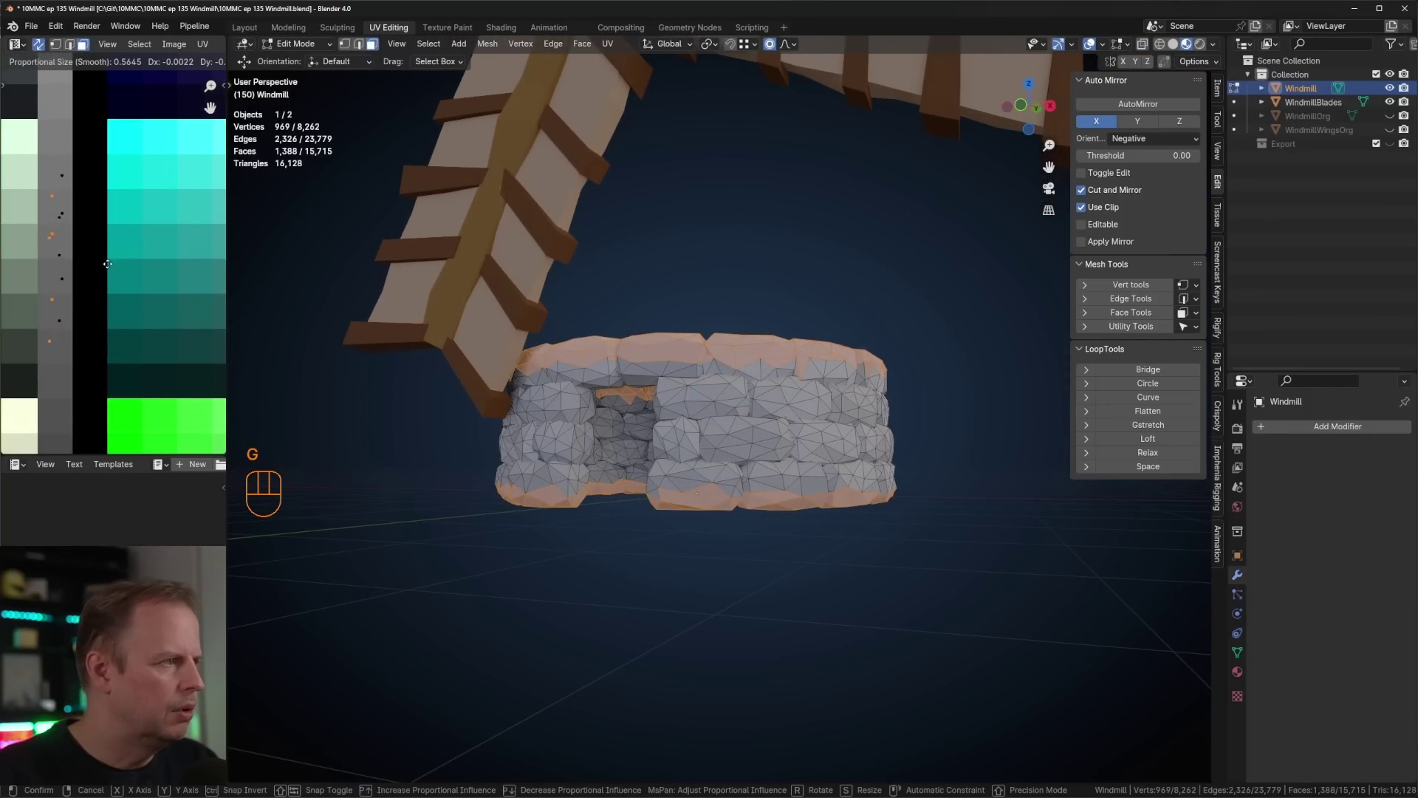
left_click(132, 344)
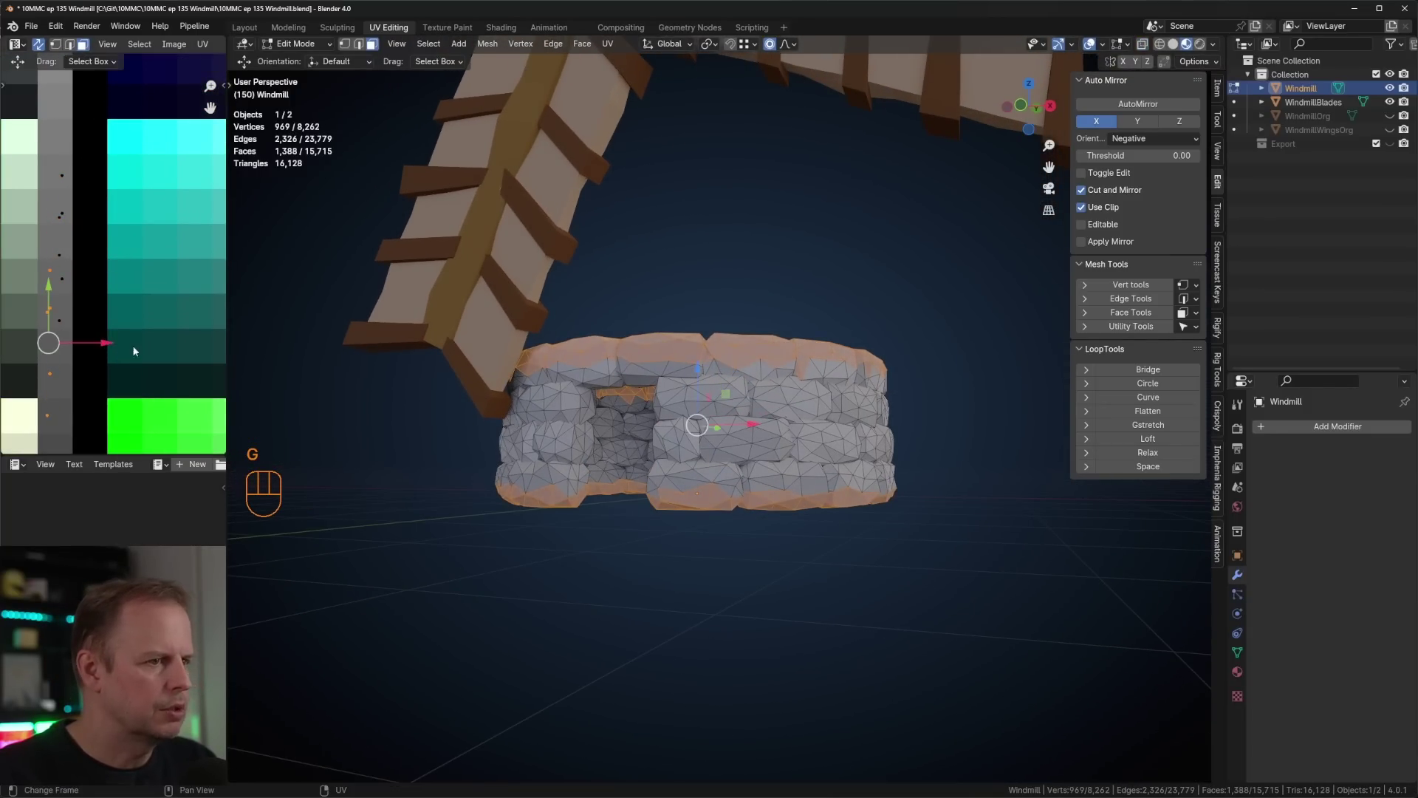
- Compare the brick edges on the full model and shift their UVs one grey shade darker again
key("Tab")
key("Tab")
key("Tab")
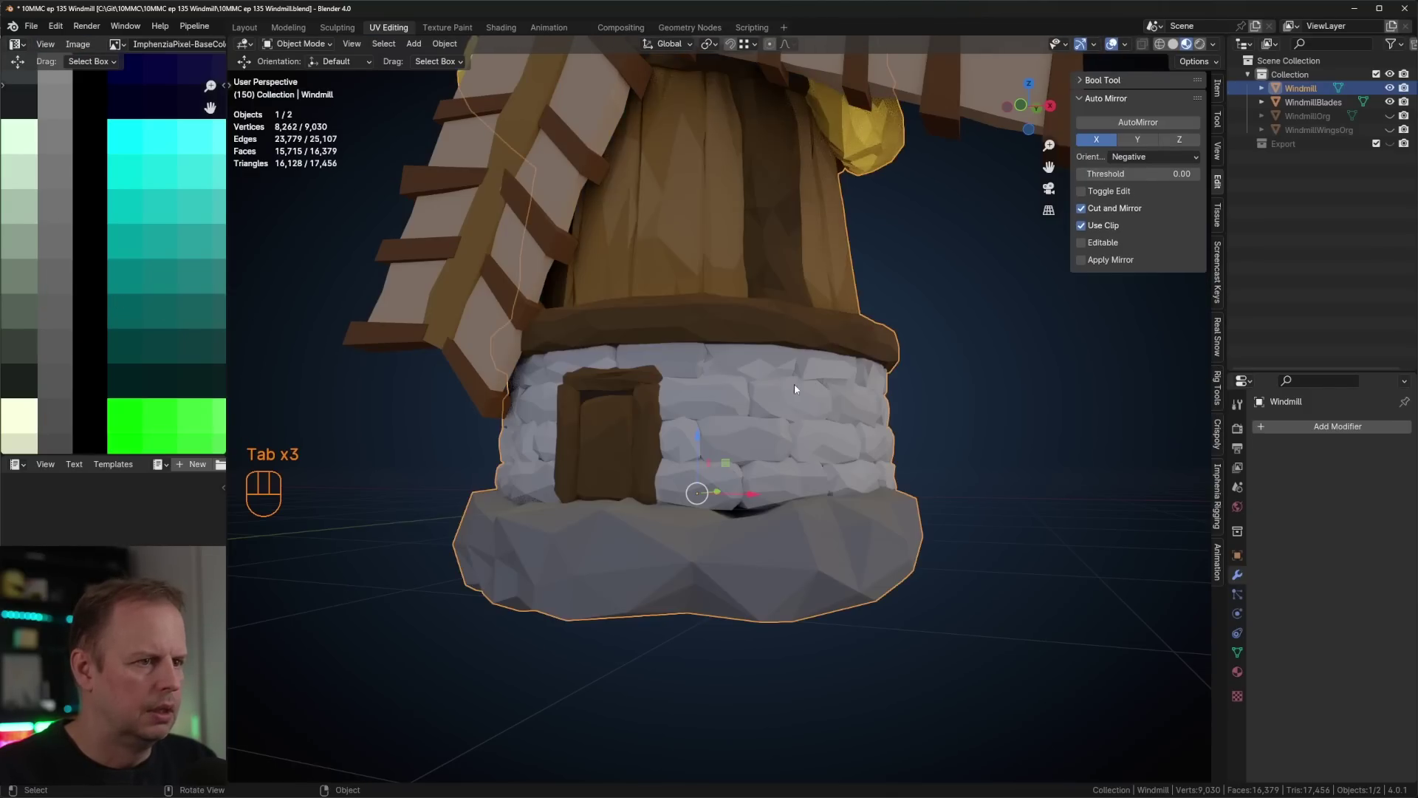
key("Tab")
key("g")
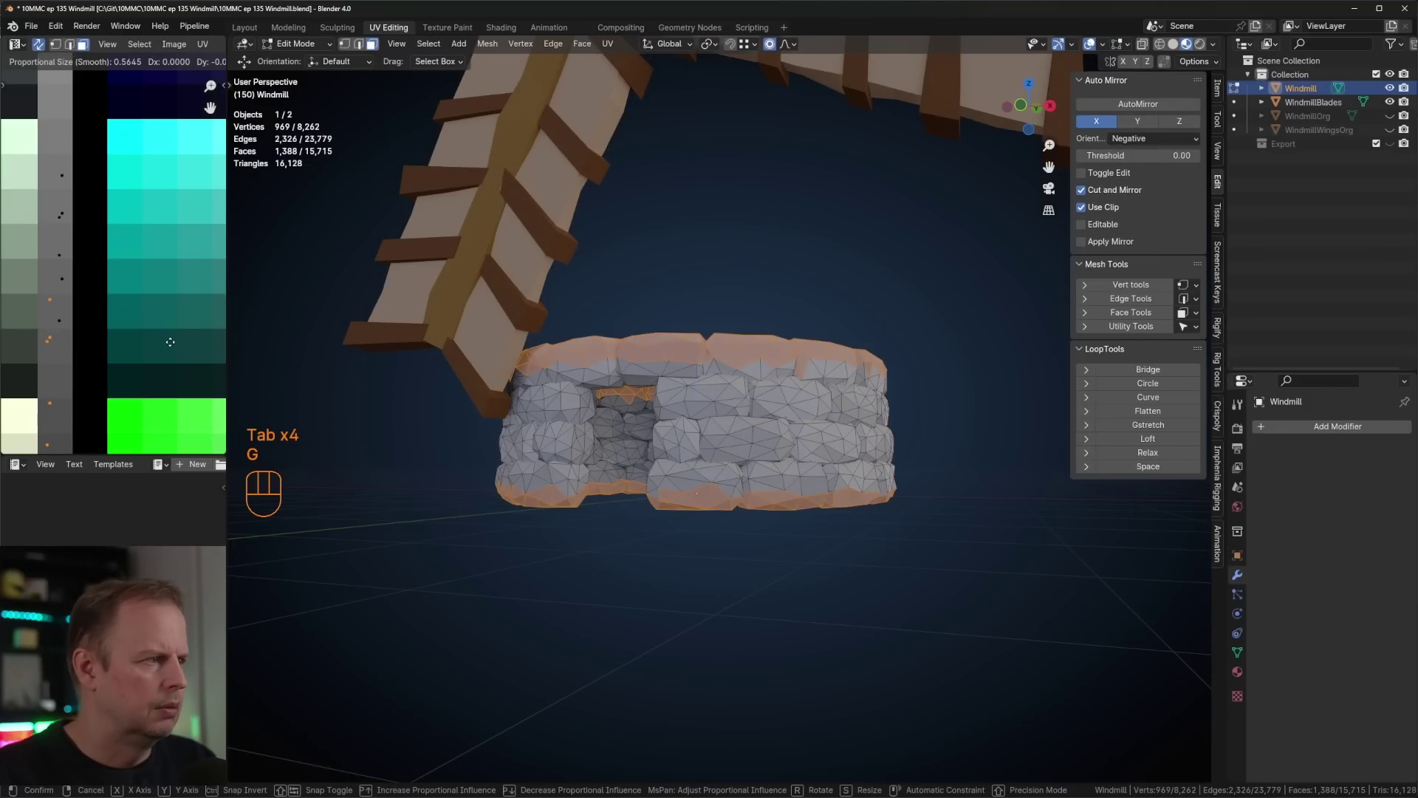
left_click(170, 342)
- Examine the shading of the brick wall's upper and lower edges from close up and from a distance
key("Tab")
middle_click_drag(721, 396, 735, 468)
scroll(897, 450, "up", 5)
scroll(880, 439, "up", 3)
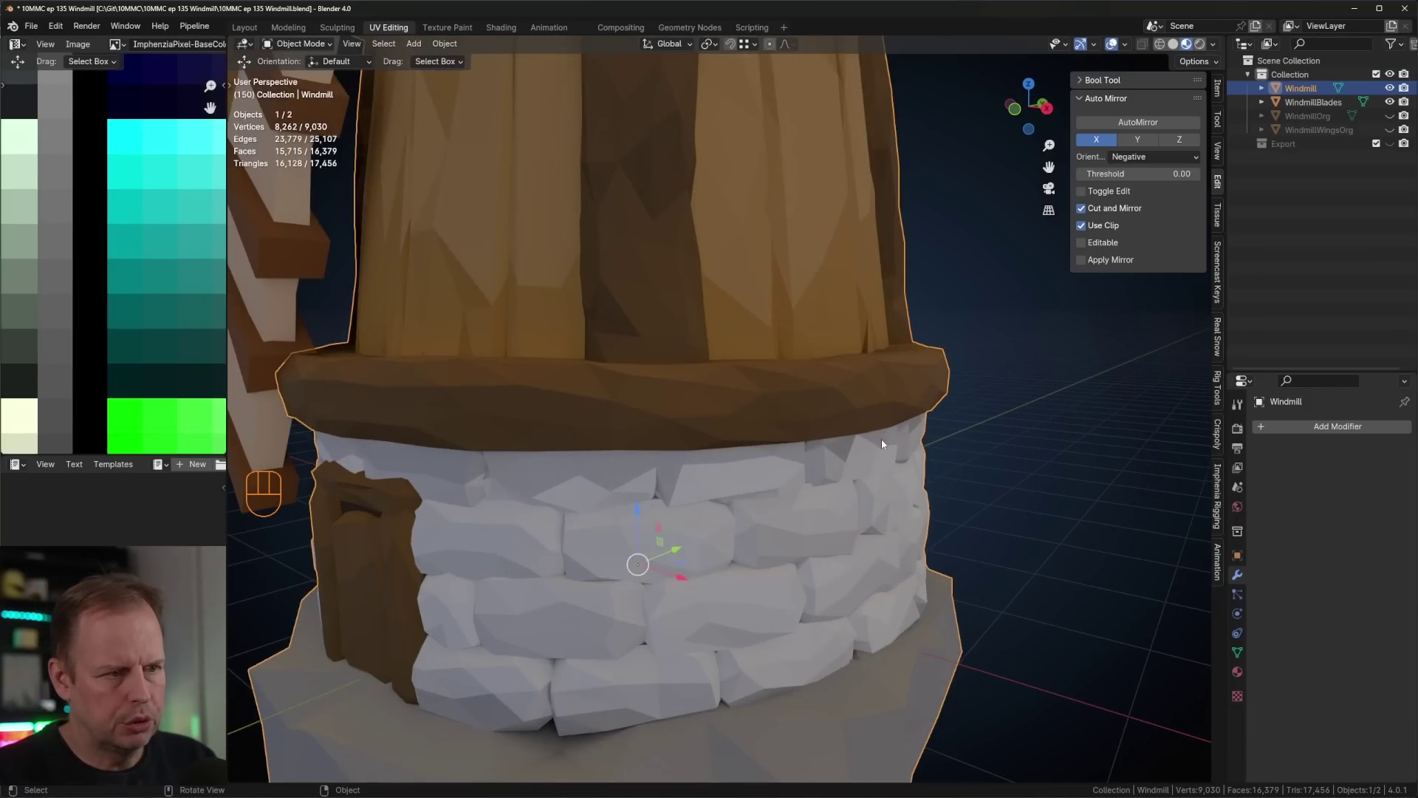
middle_click_drag(880, 439, 810, 430)
scroll(919, 423, "down", 6)
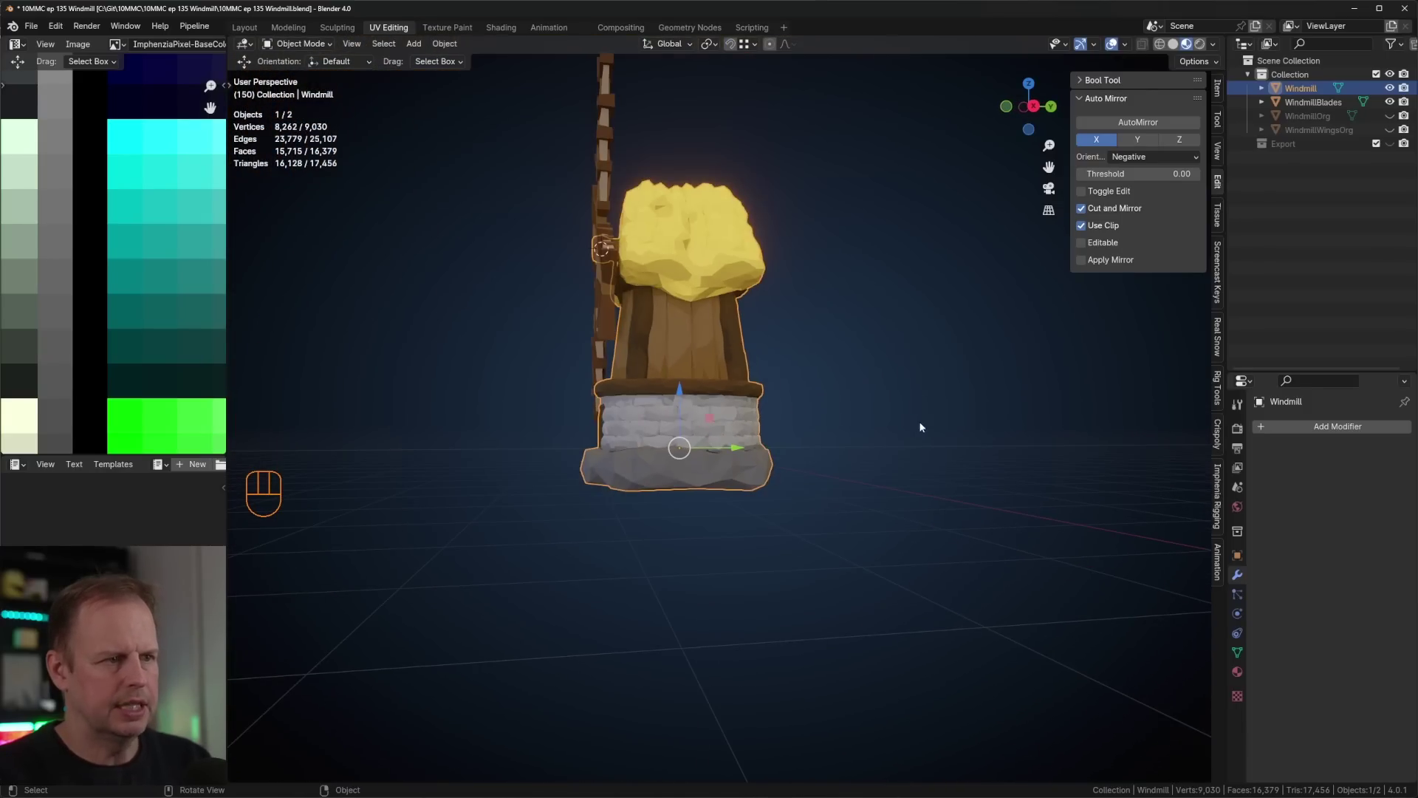
key("Tab")
key("Tab")
- Reveal all hidden parts of the windmill mesh and return to Object Mode
key("Tab")
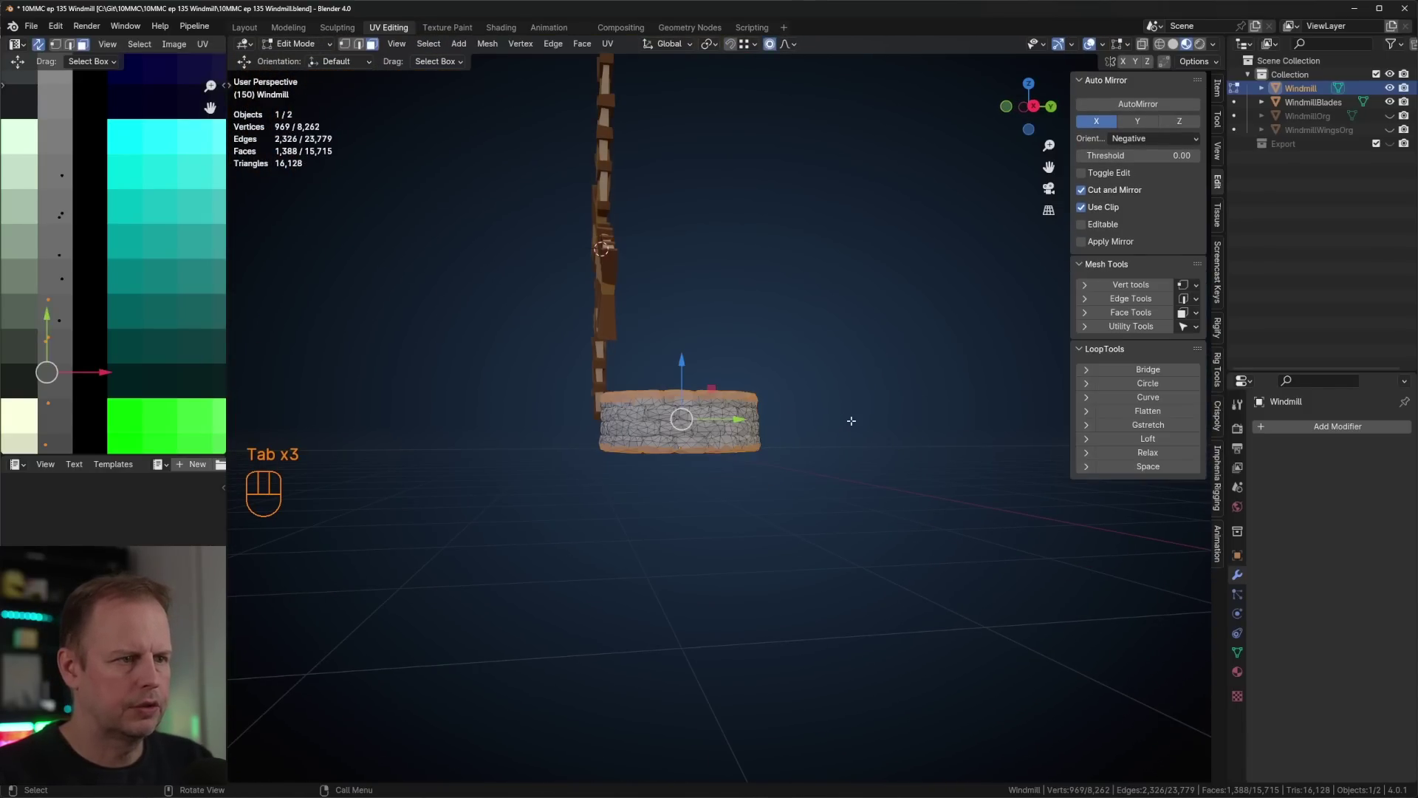
key("alt+h")
key("Tab")
middle_click_drag(904, 437, 867, 424)
scroll(867, 424, "down", 3)
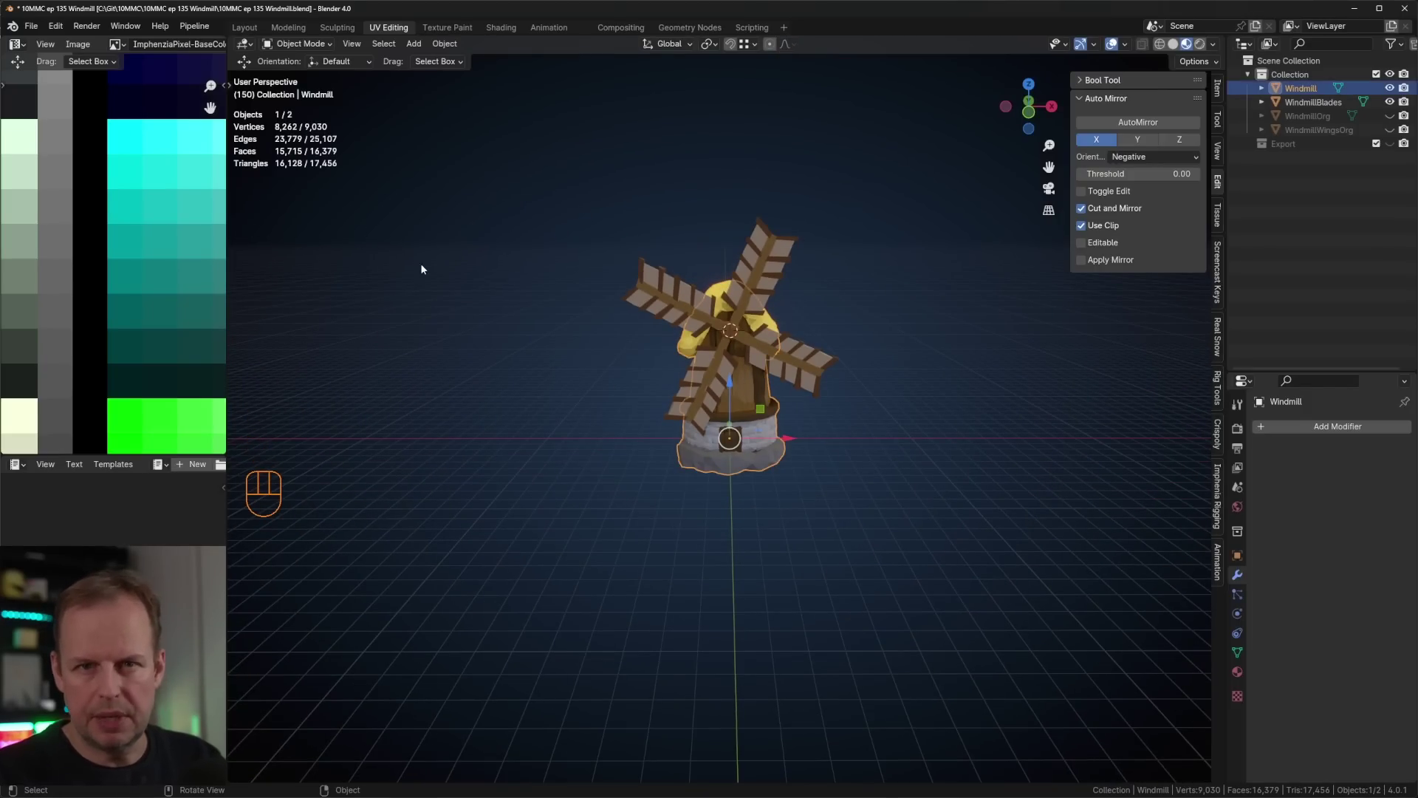
- View the finished windmill as a whole and save the Blender file
left_click(884, 384)
scroll(894, 381, "down", 2)
middle_click_drag(903, 383, 737, 338)
scroll(862, 363, "up", 4)
scroll(737, 339, "down", 4)
key("ctrl+s")
- Select the windmill body and blades and set up an FBX export named Windmill in the SoulHarvest Meshes folder
left_click_drag(566, 212, 865, 494)
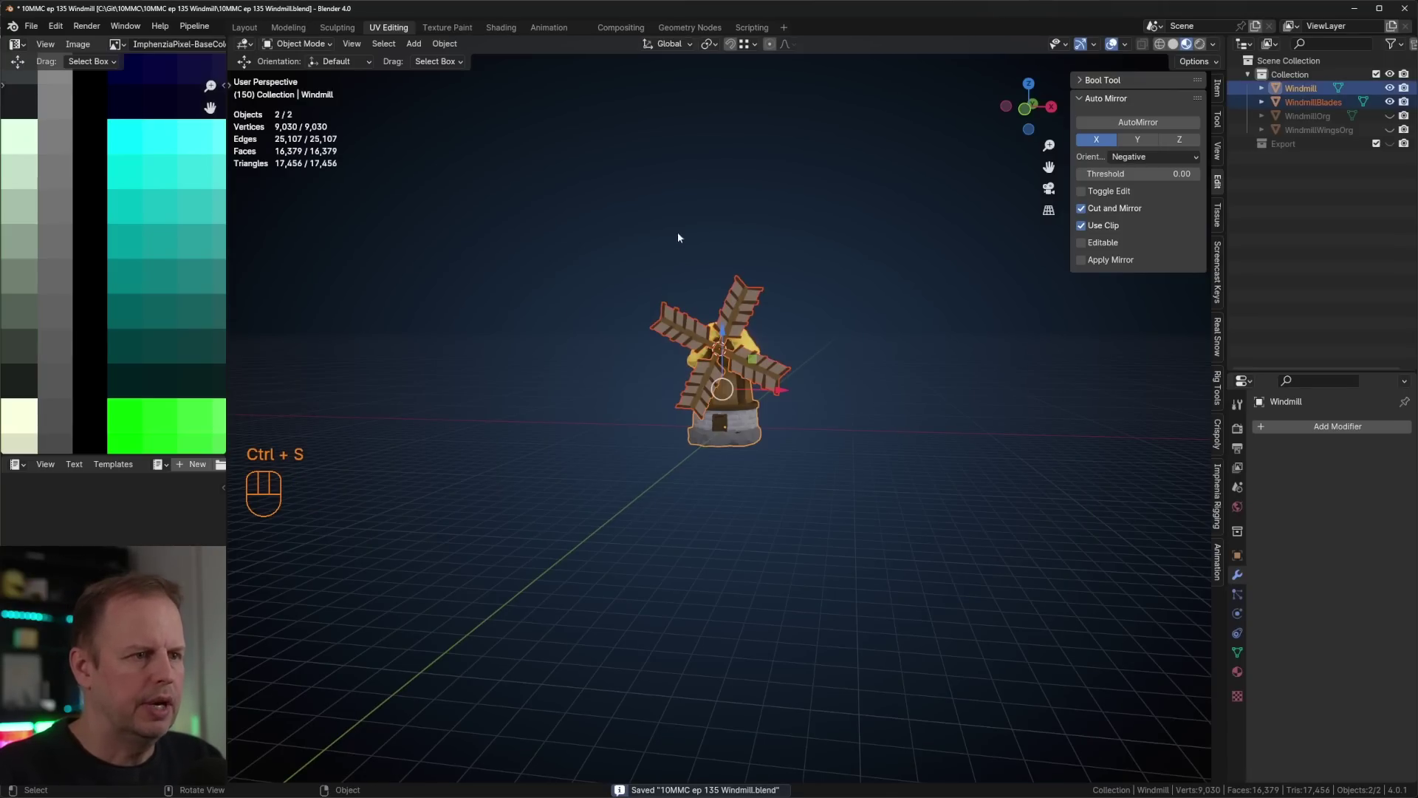
left_click(31, 26)
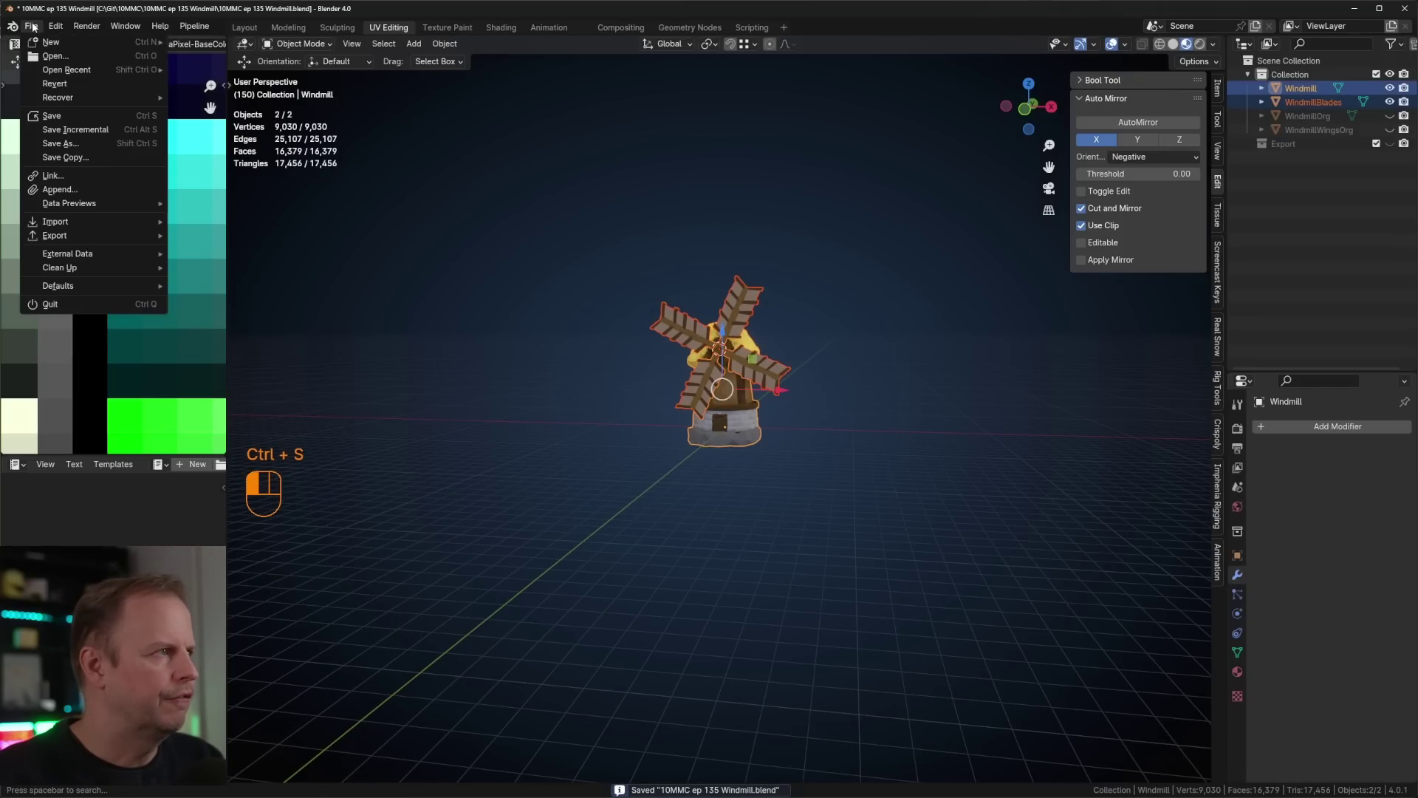
mouse_move(64, 236)
left_click(209, 360)
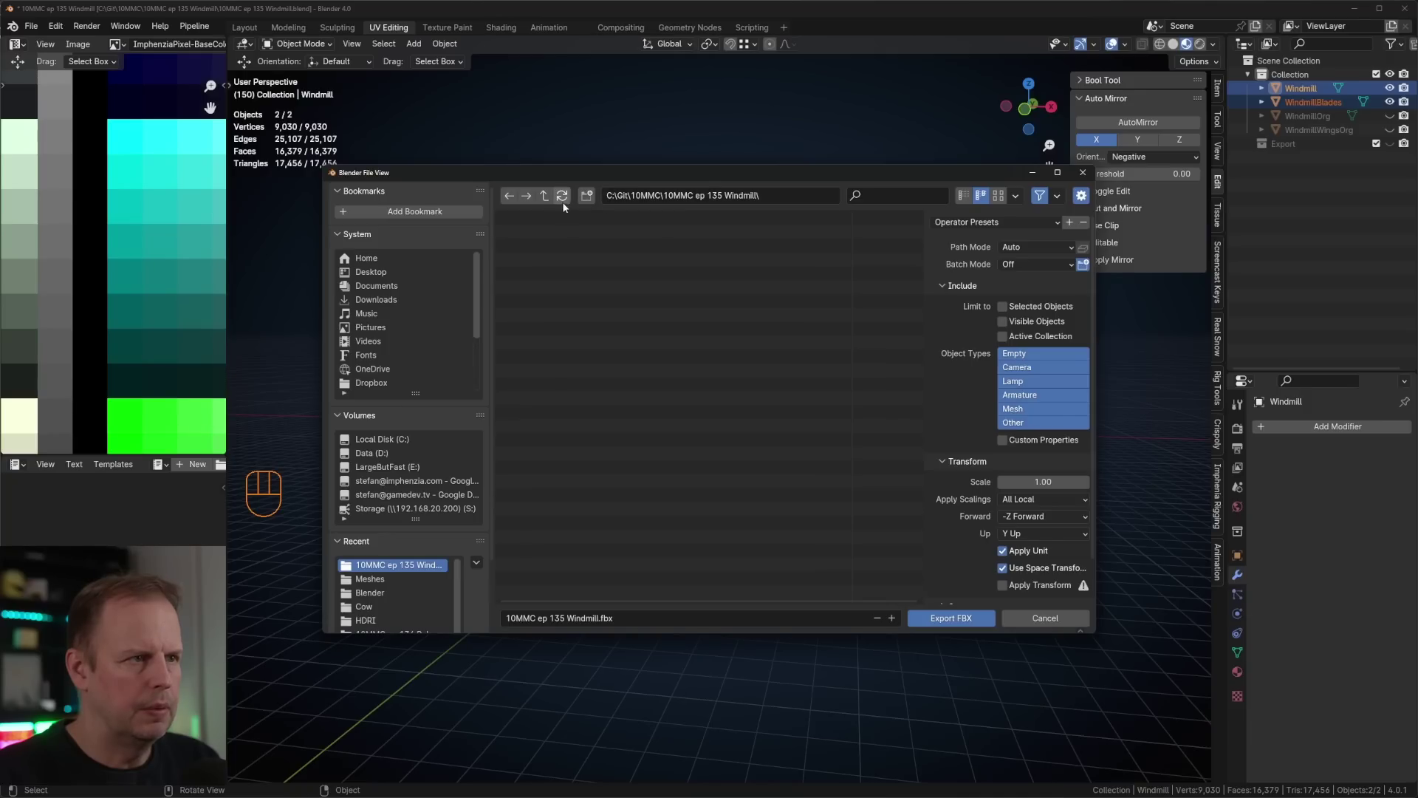
left_click(369, 578)
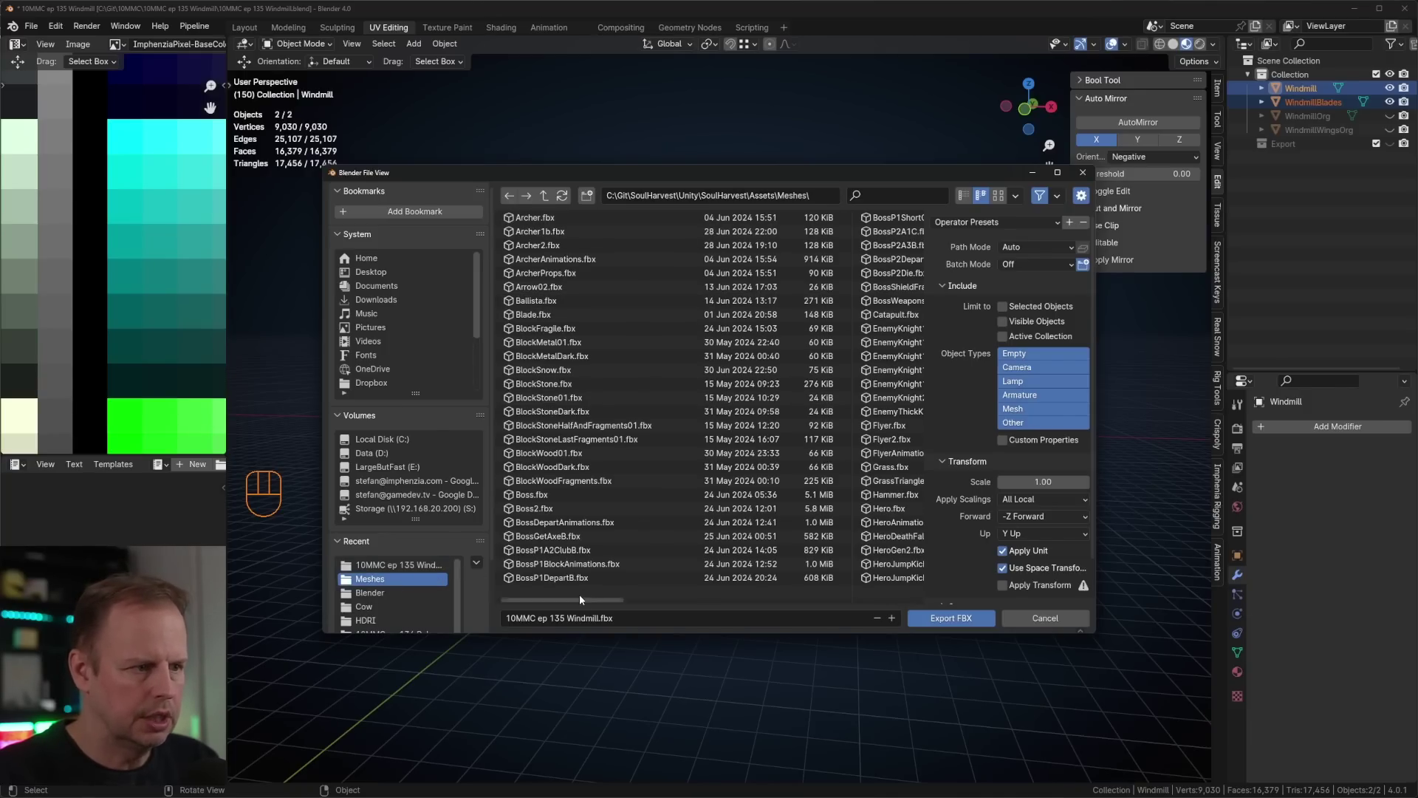
left_click(573, 617)
type("Win")
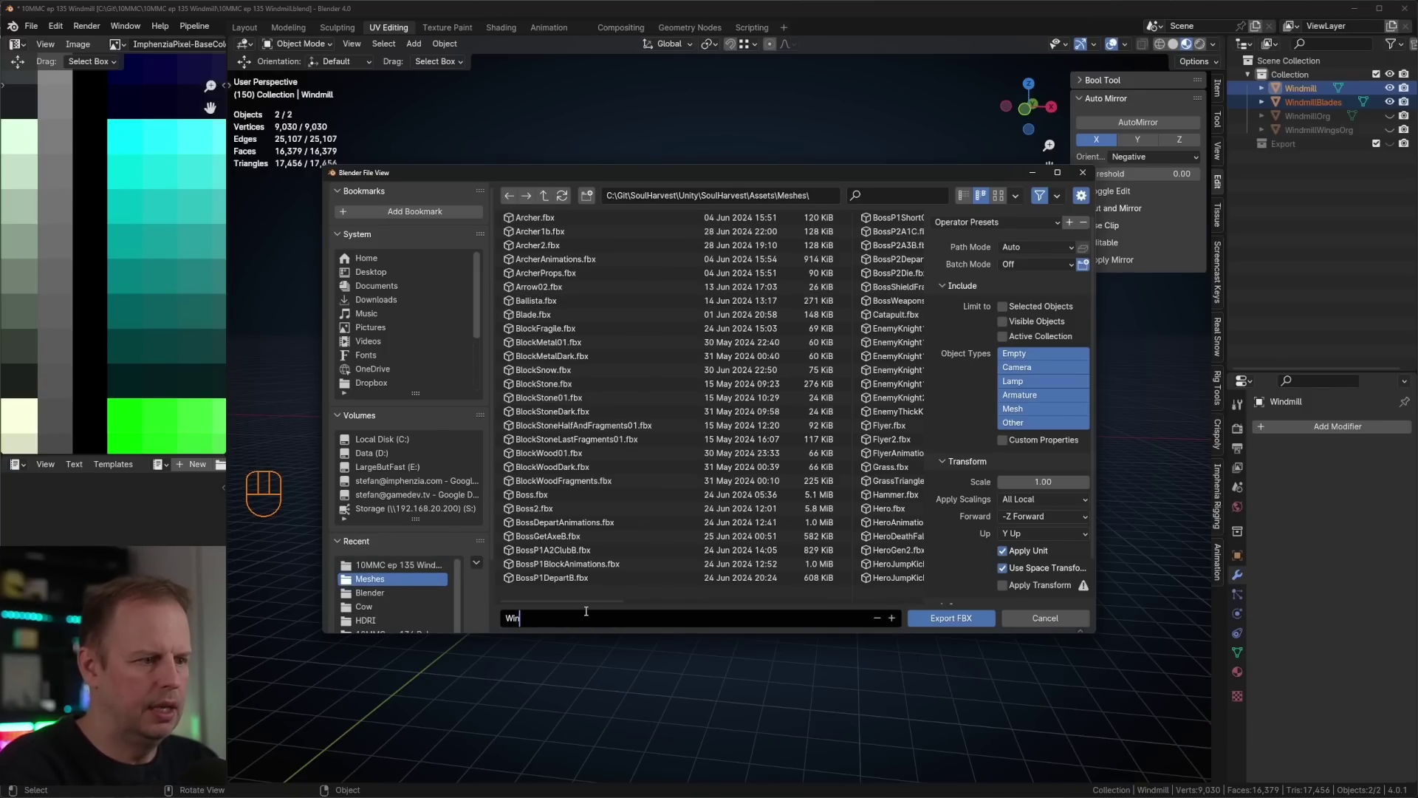
type("dmill")
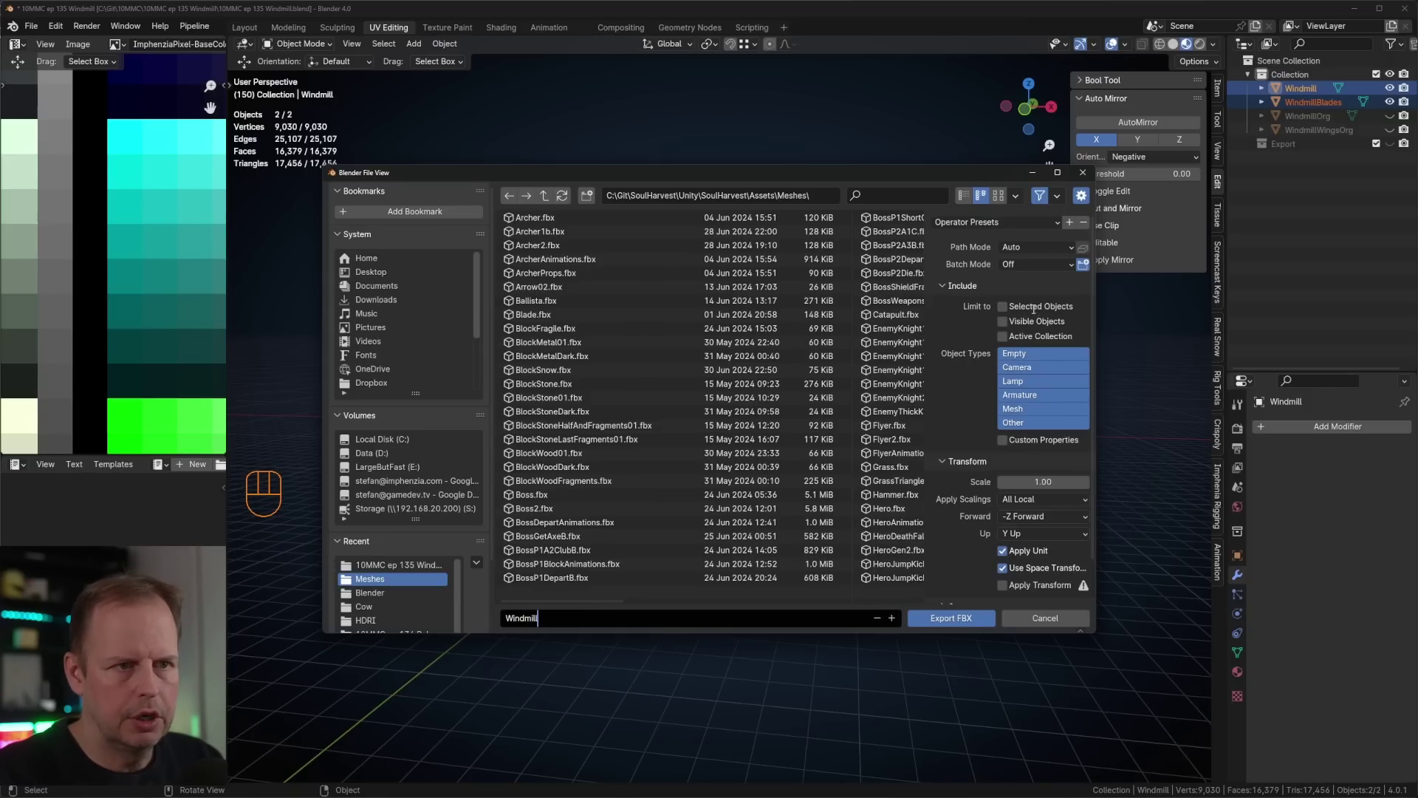
- Export the FBX limited to selected objects, with FBX Units Scale, Apply Transform enabled and Bake Animation disabled
left_click(1032, 308)
scroll(1034, 480, "down", 2)
left_click(1023, 456)
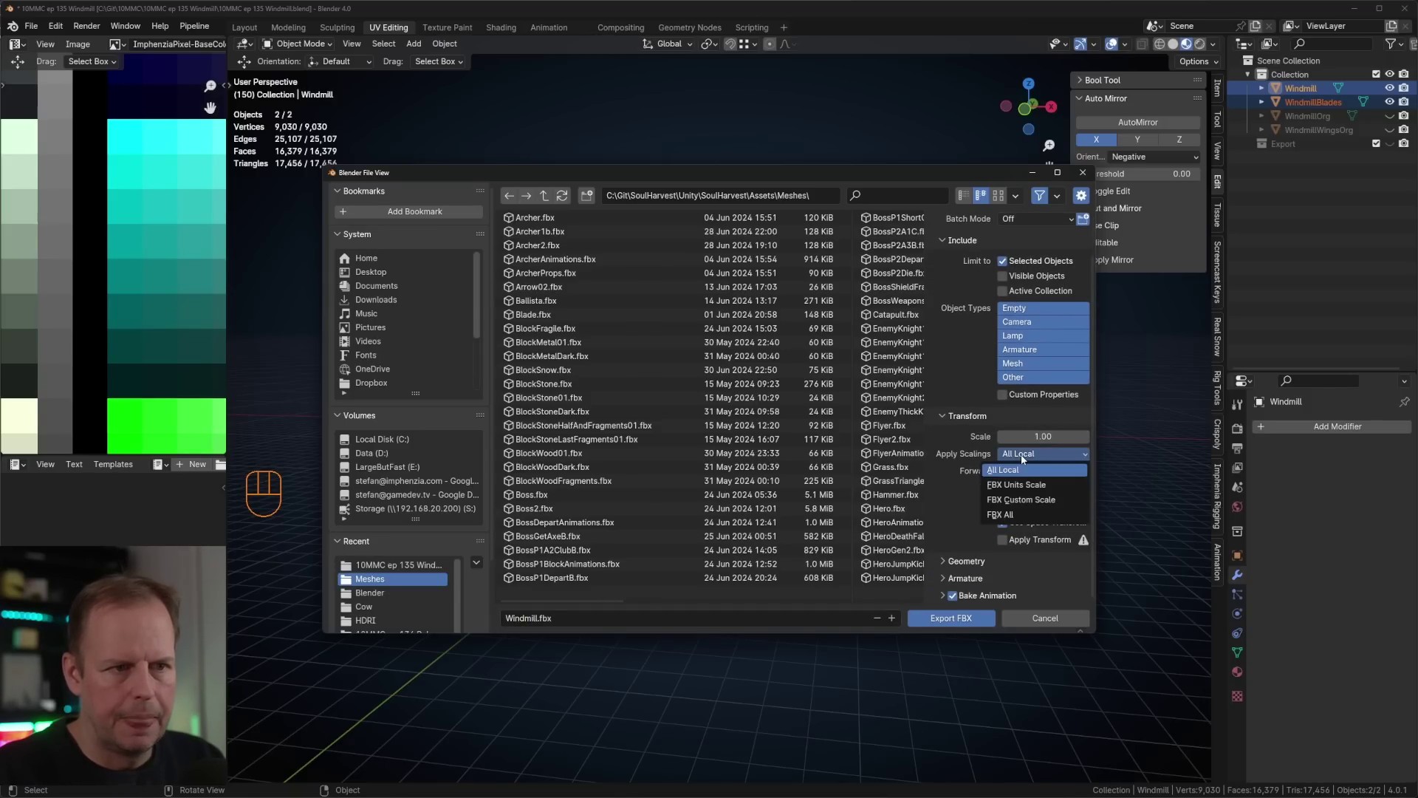
left_click(1045, 487)
left_click(1002, 539)
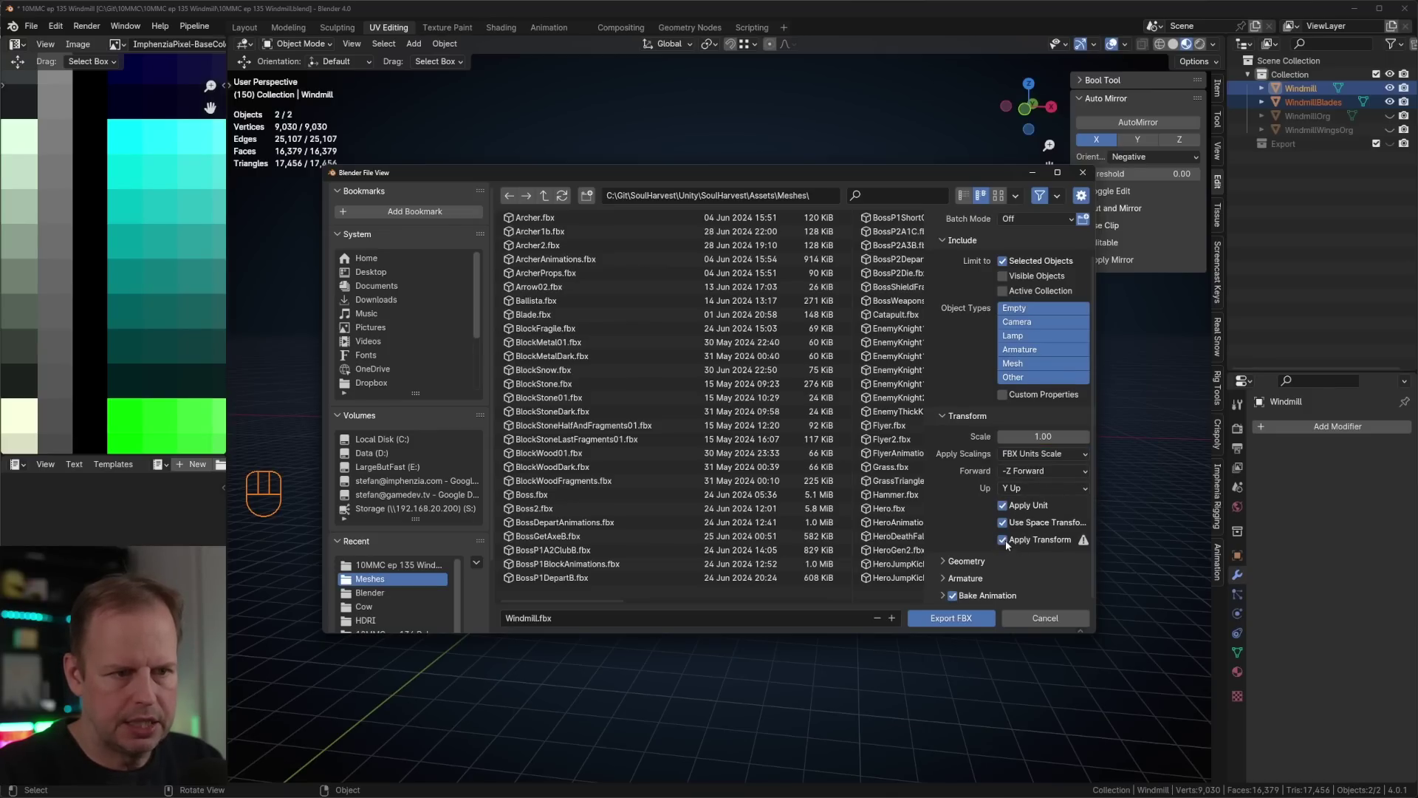
left_click(953, 596)
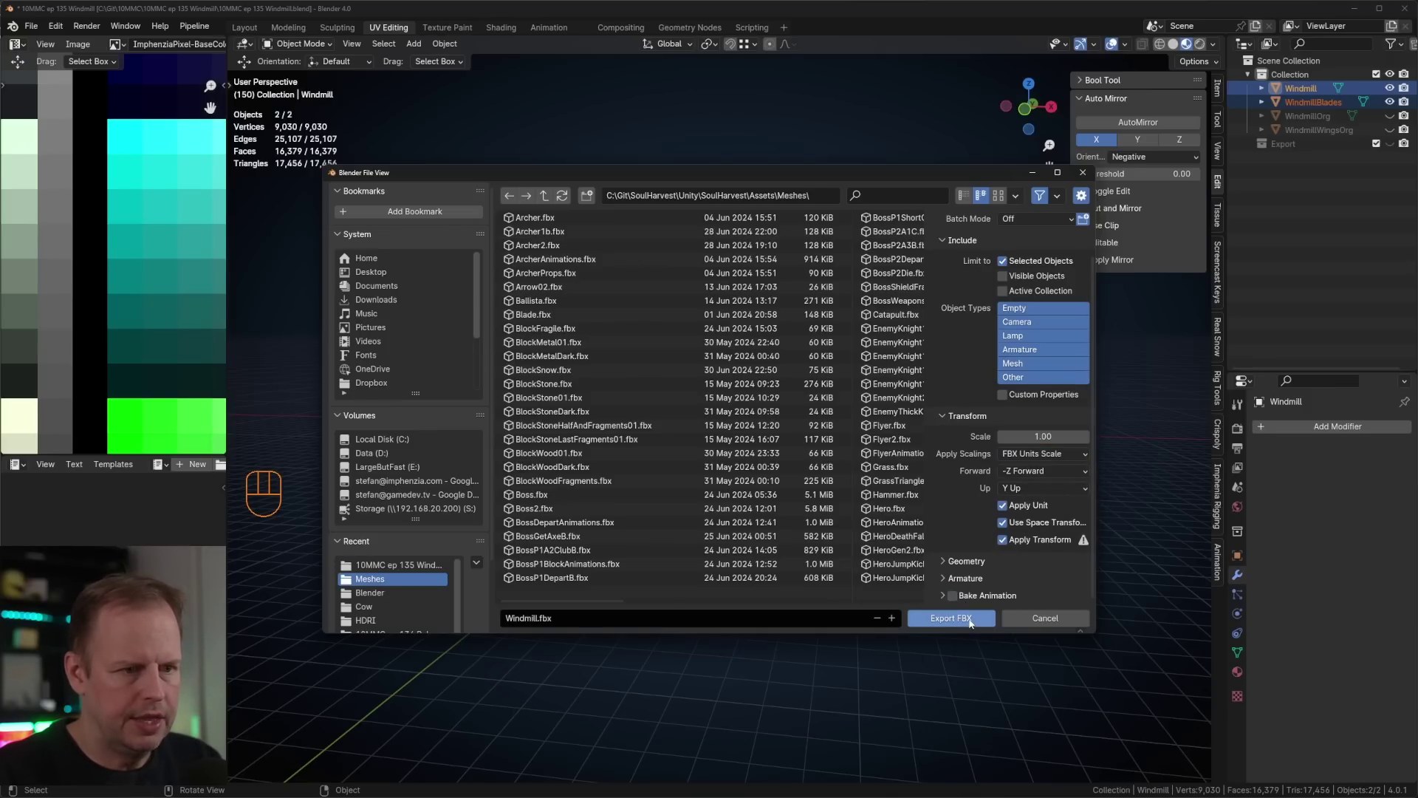
left_click(968, 619)
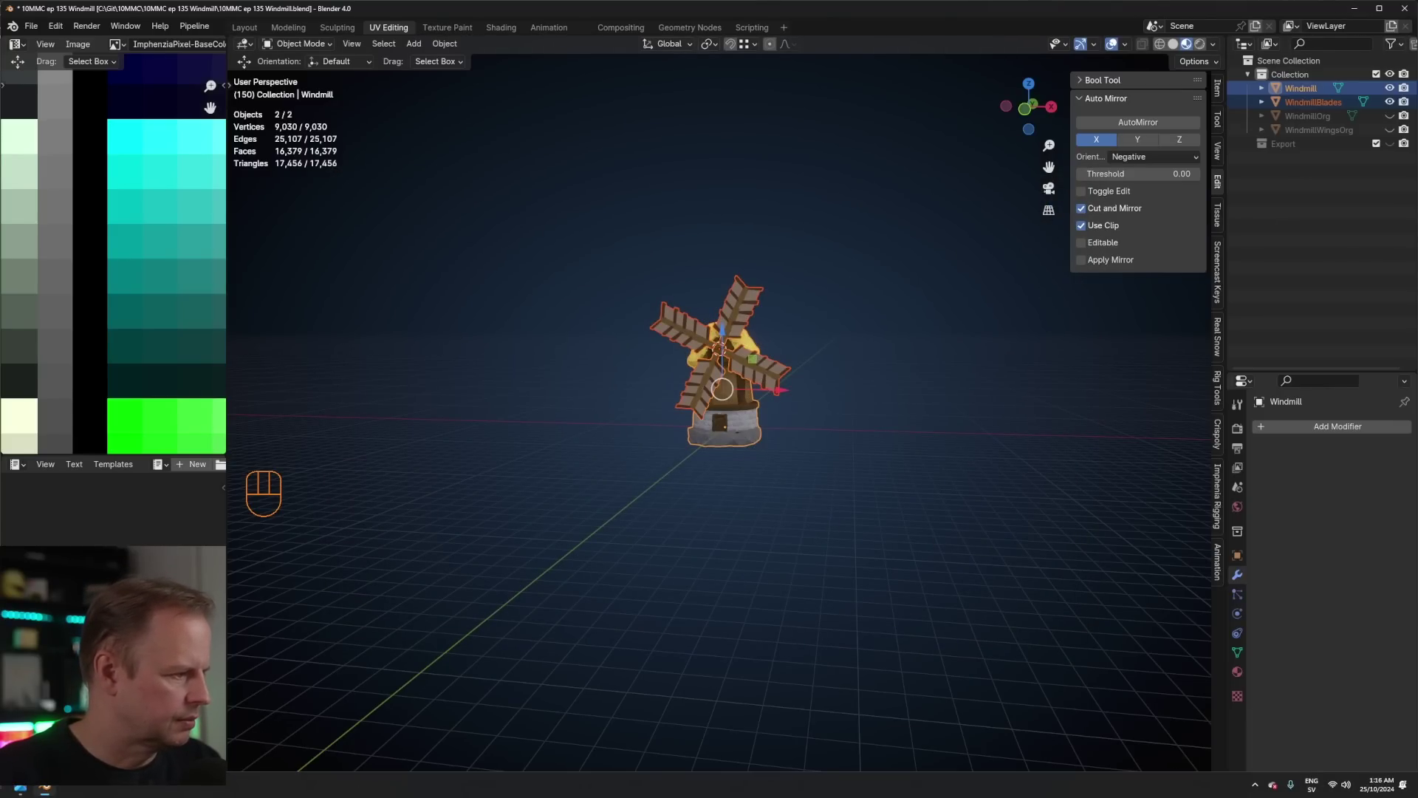
- Switch to the SoulHarvest project in Unity
key("alt+Tab")
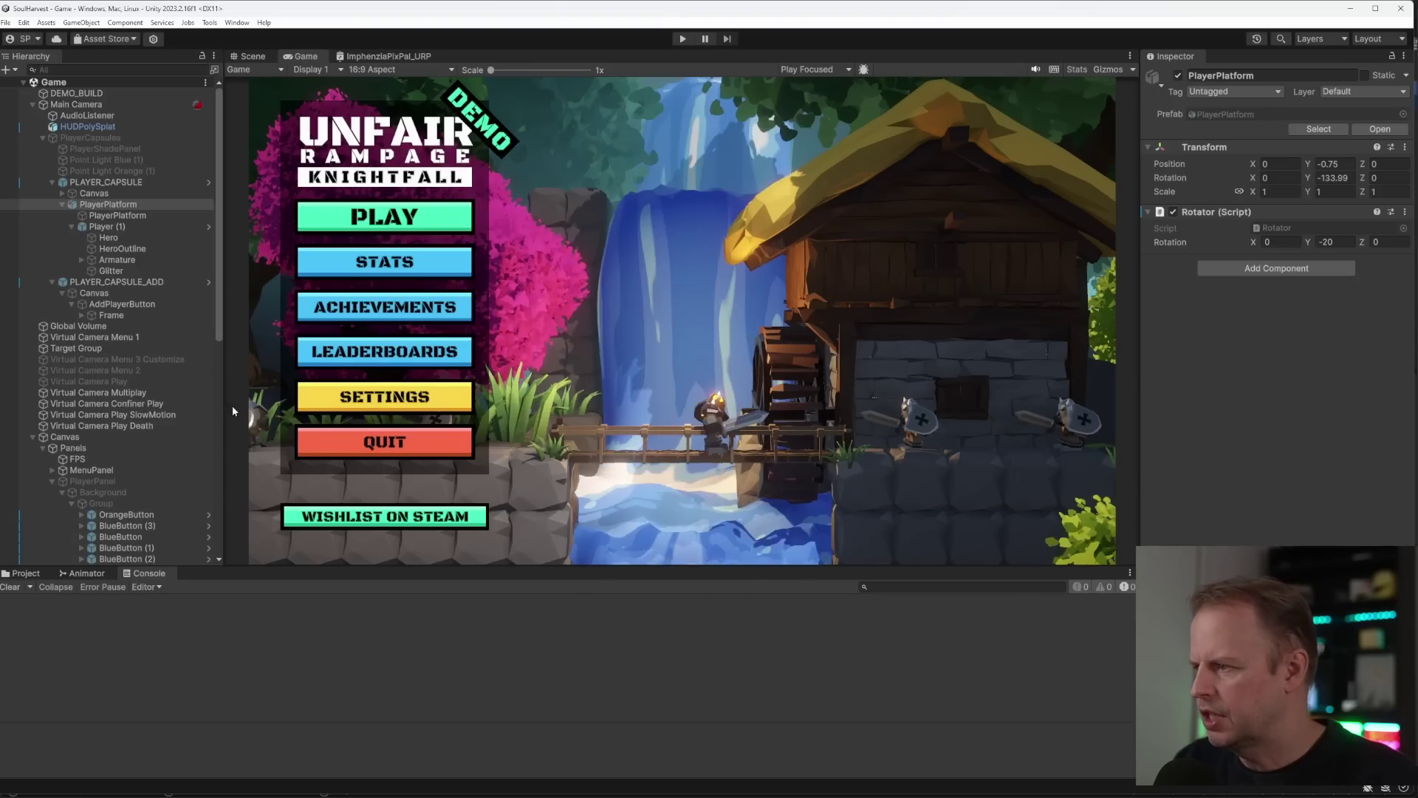
- Open the project's Prefabs folder and locate the level segment prefabs
scroll(209, 405, "down", 10)
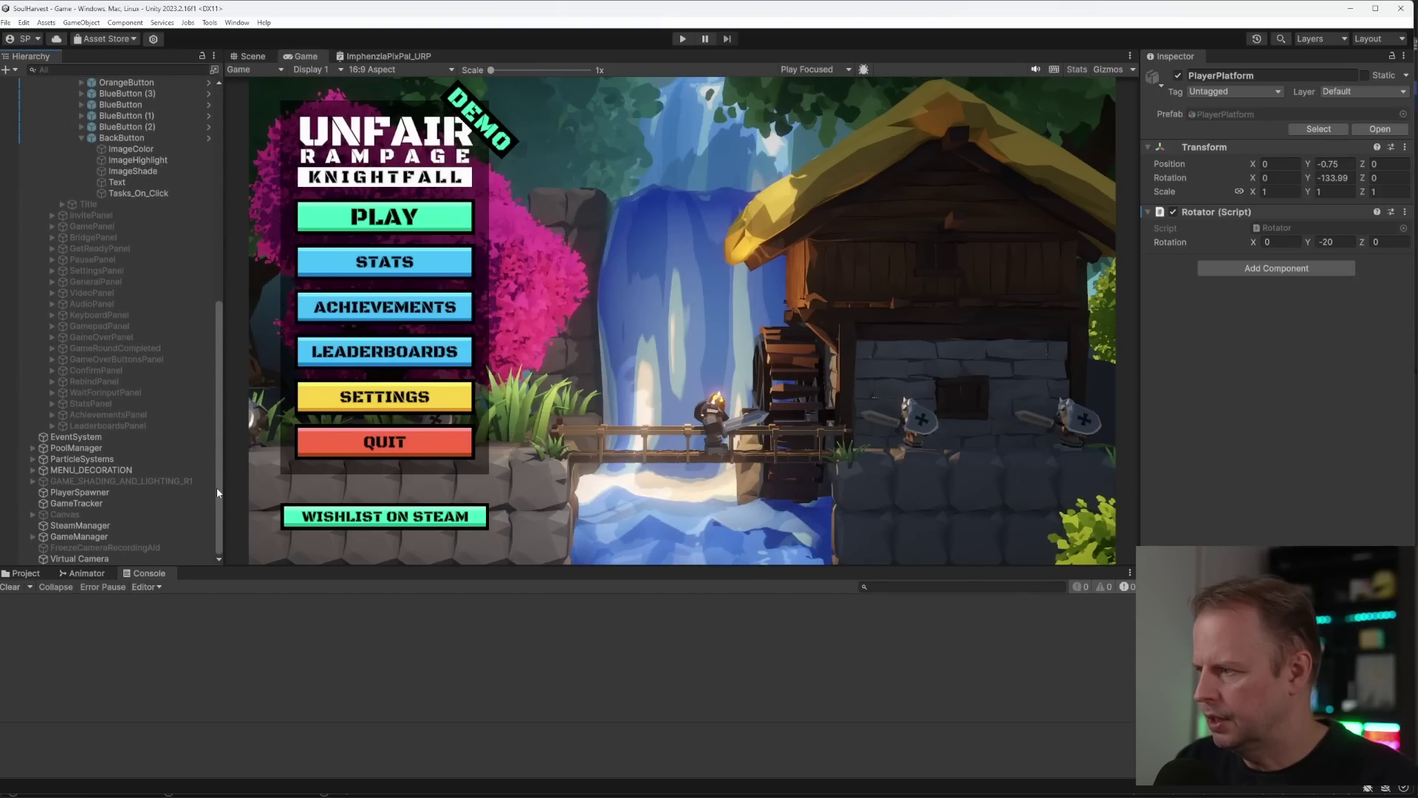
left_click(27, 574)
scroll(214, 690, "down", 10)
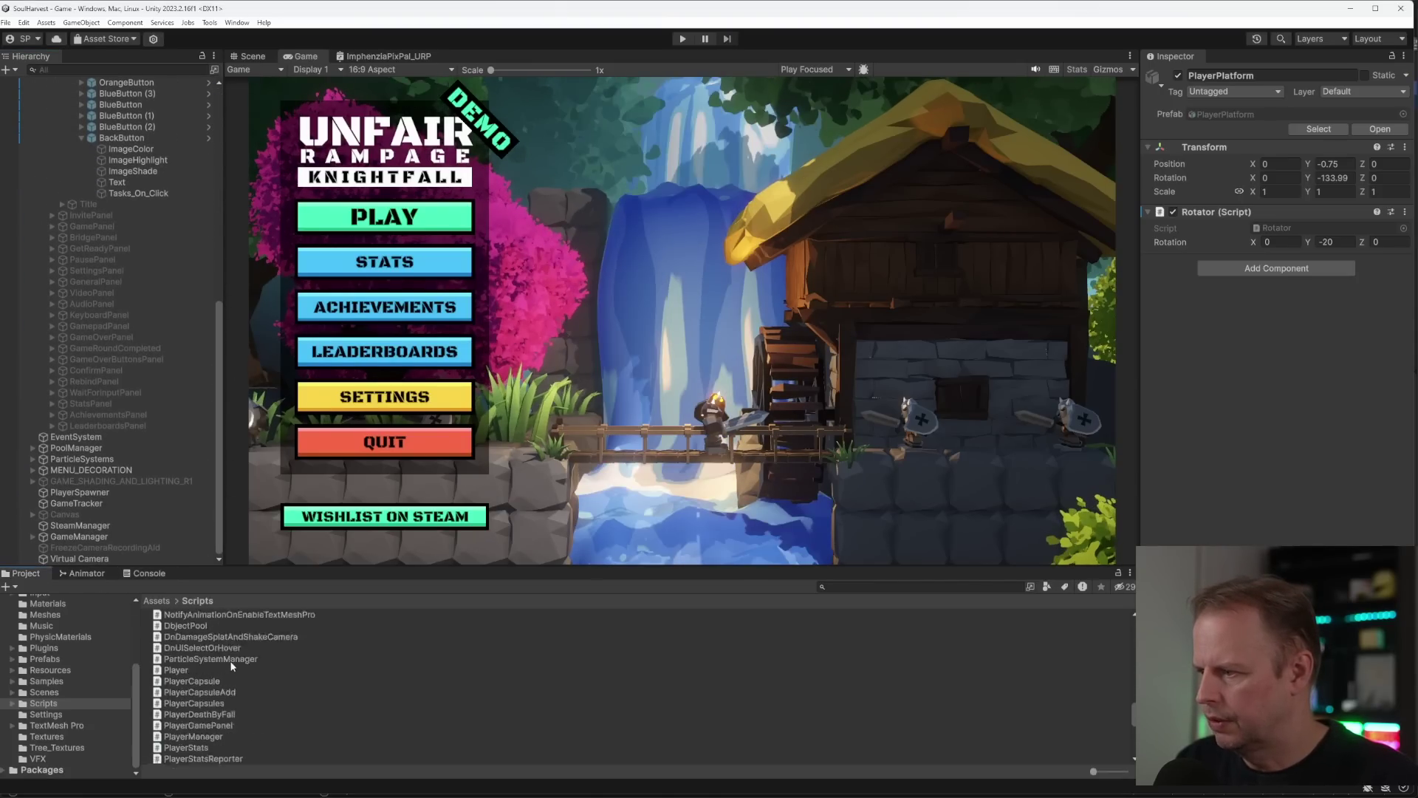
scroll(214, 690, "down", 2)
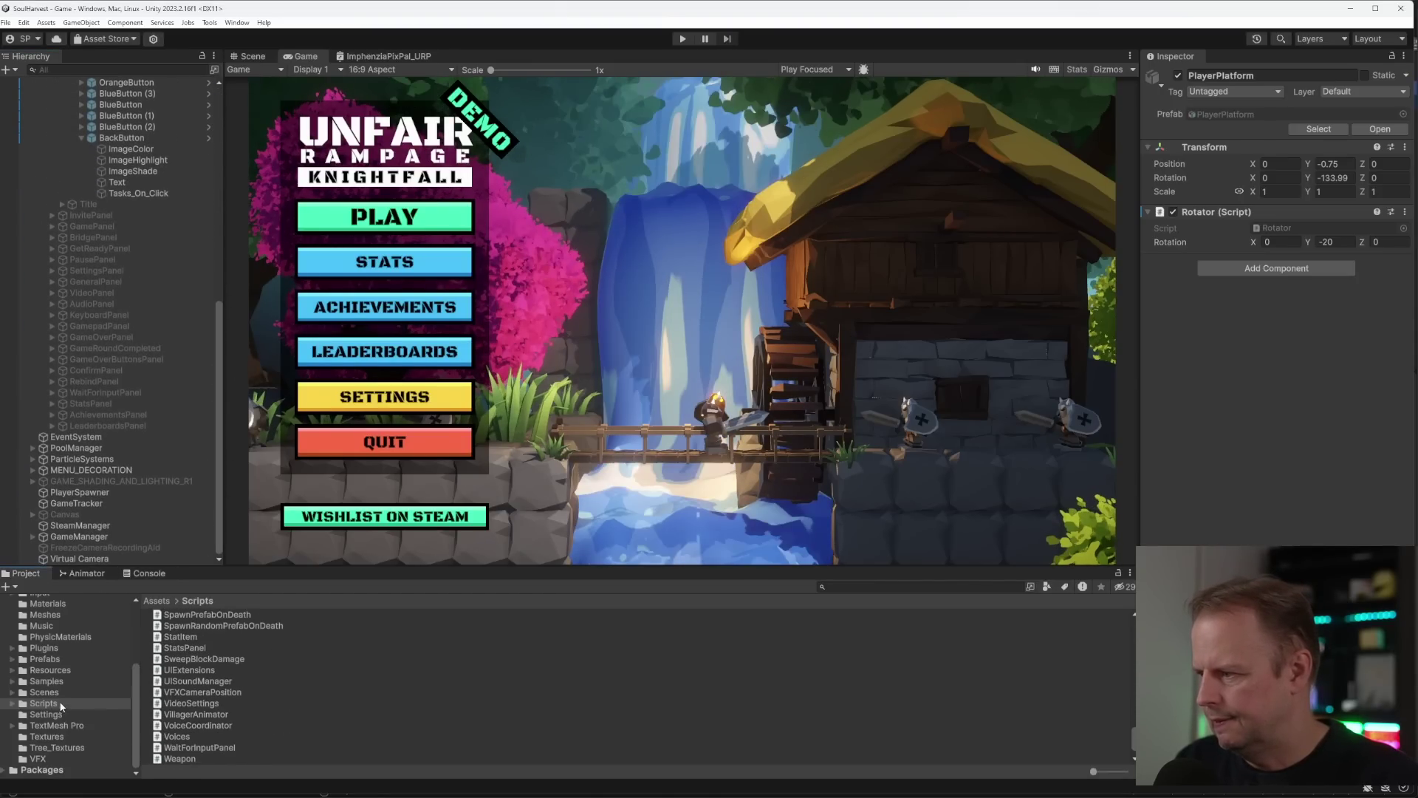
left_click(46, 659)
scroll(256, 688, "up", 10)
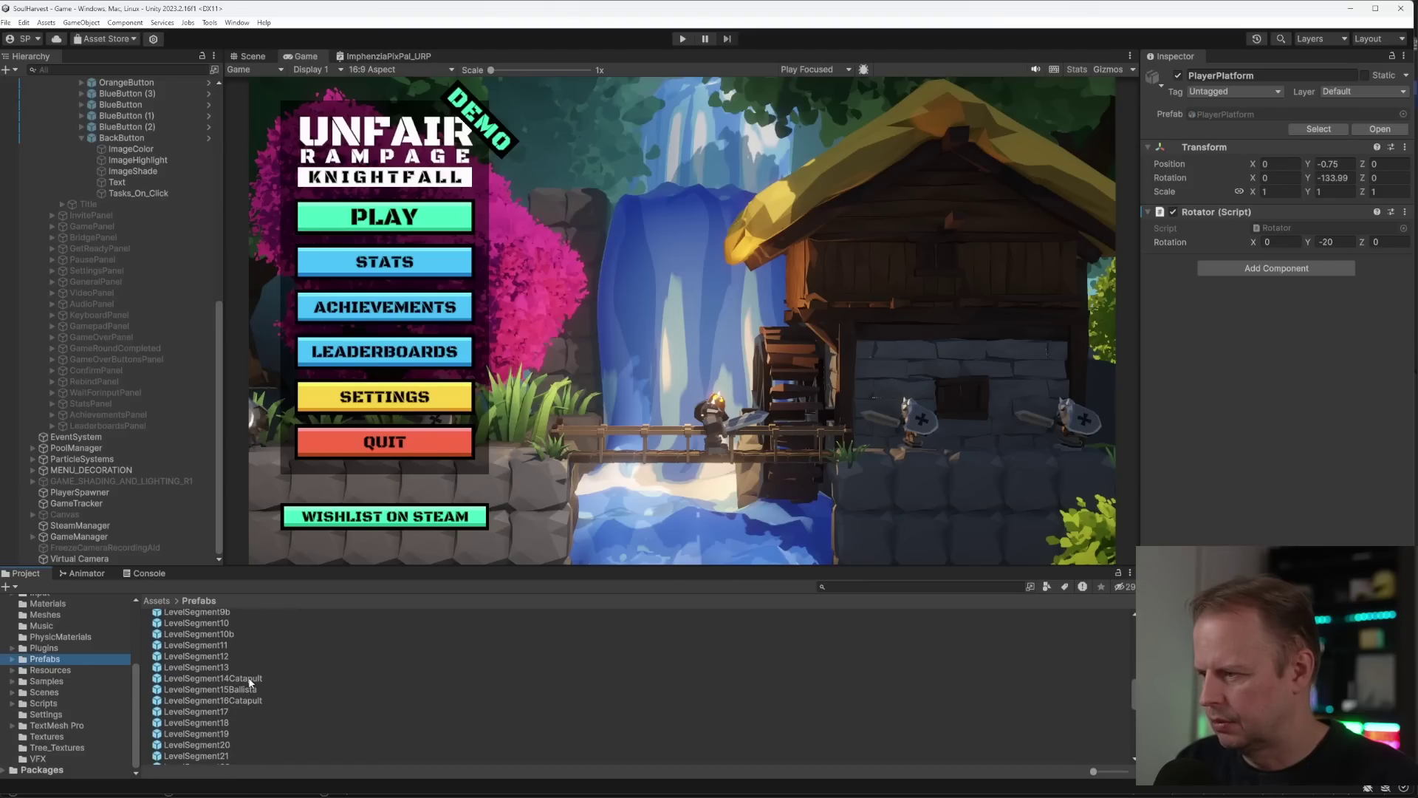
scroll(240, 670, "down", 3)
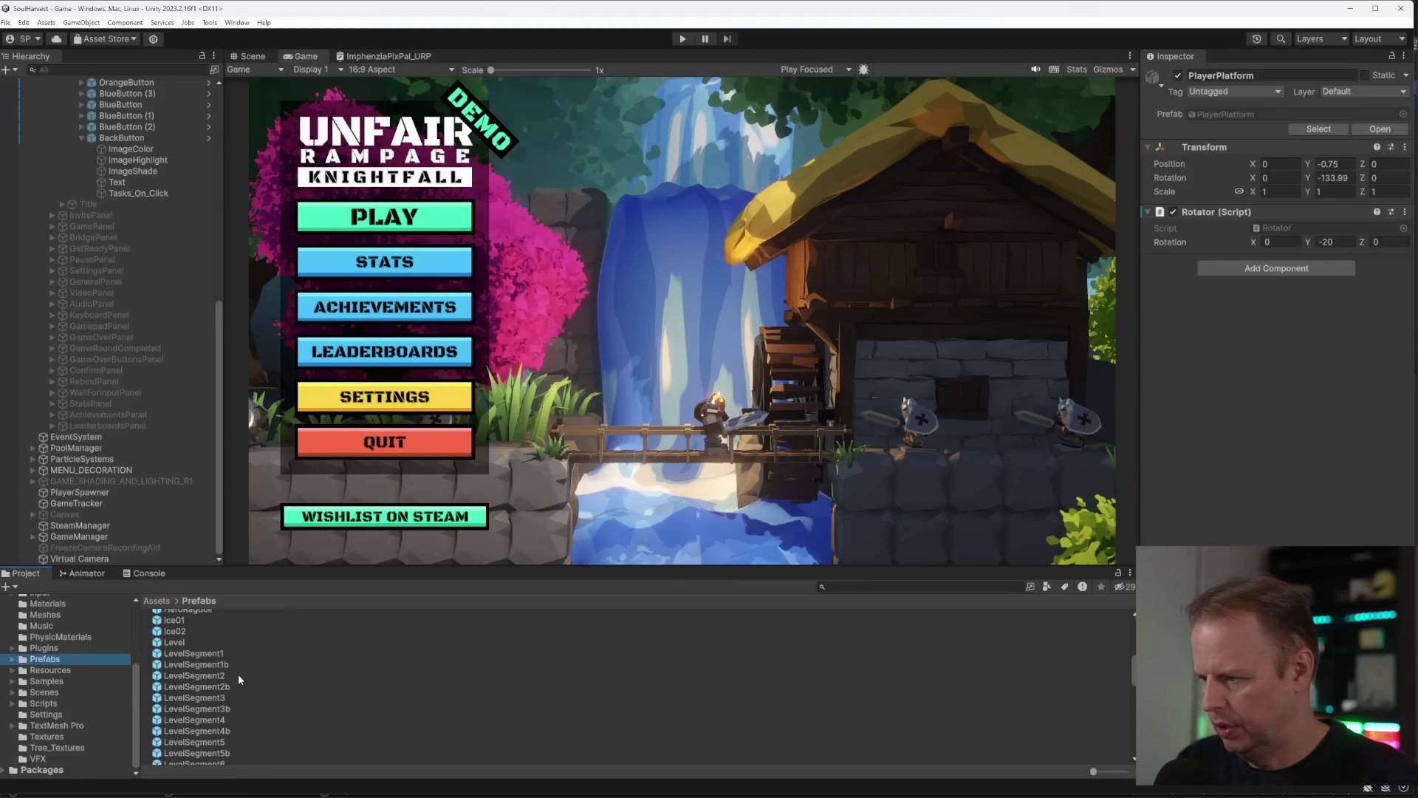
- Examine the layouts and decorations of prefabs LevelSegment1, LevelSegment1b, LevelSegment2, LevelSegment4, LevelSegment5, LevelSegment6 and LevelSegment7
left_click(212, 656)
double_click(413, 653)
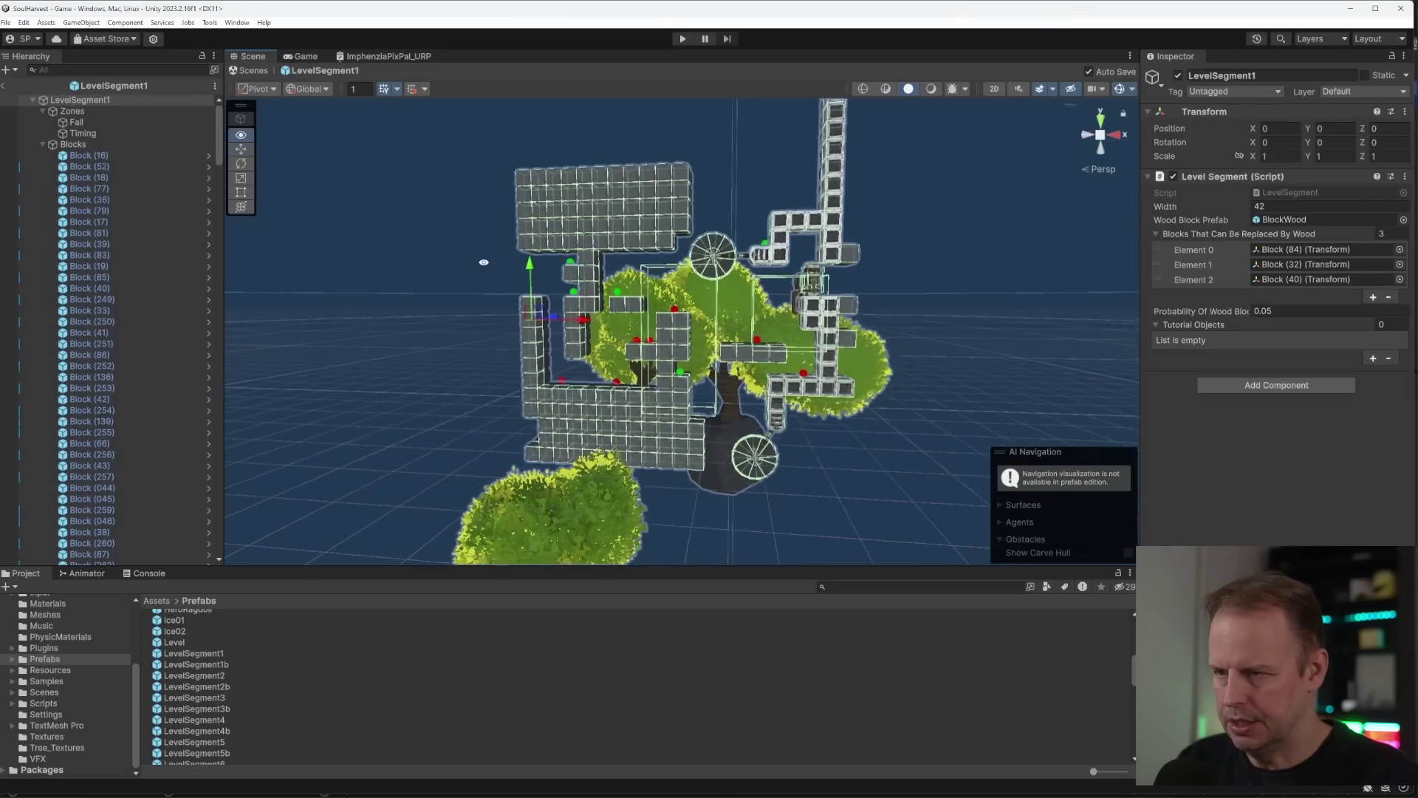
left_click_drag(683, 231, 604, 266, "alt")
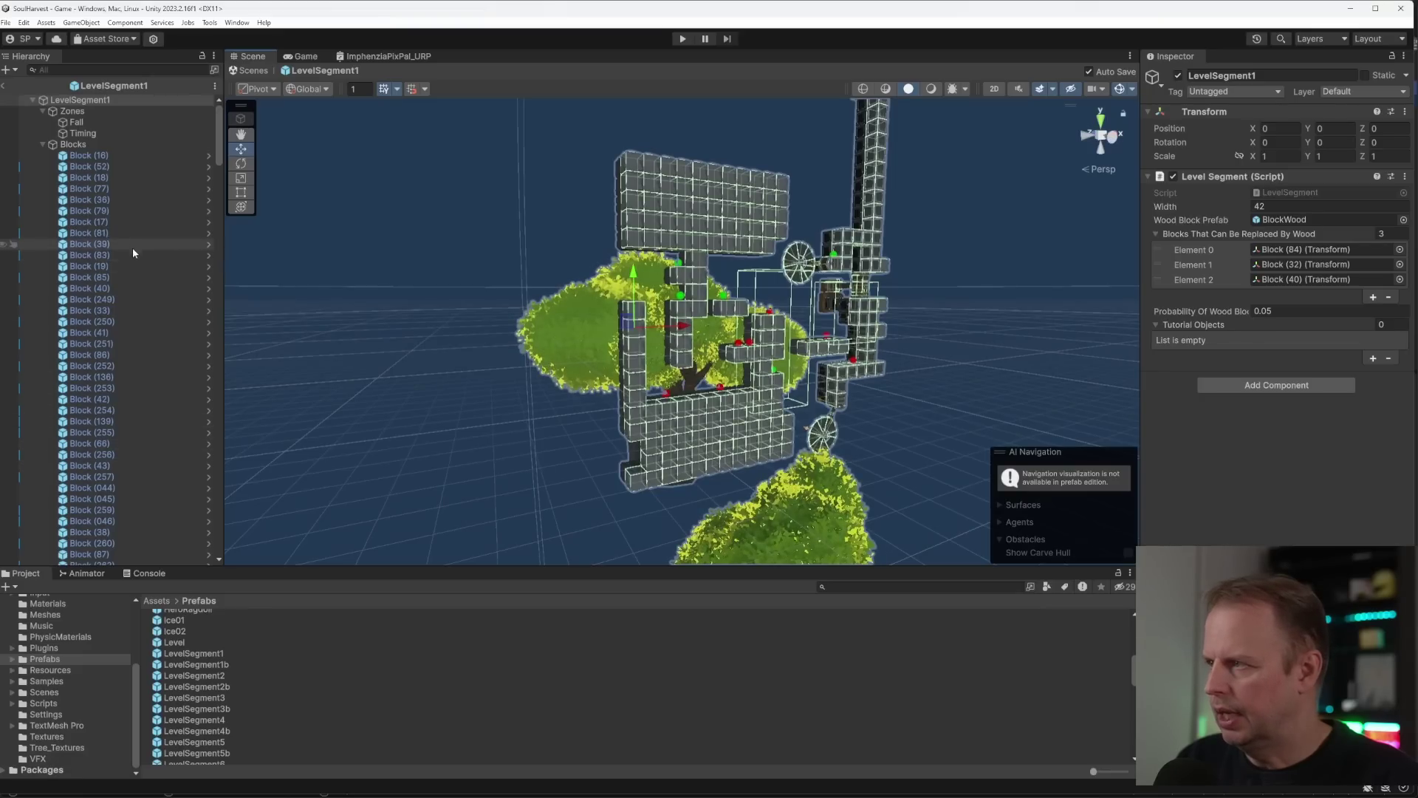
double_click(218, 664)
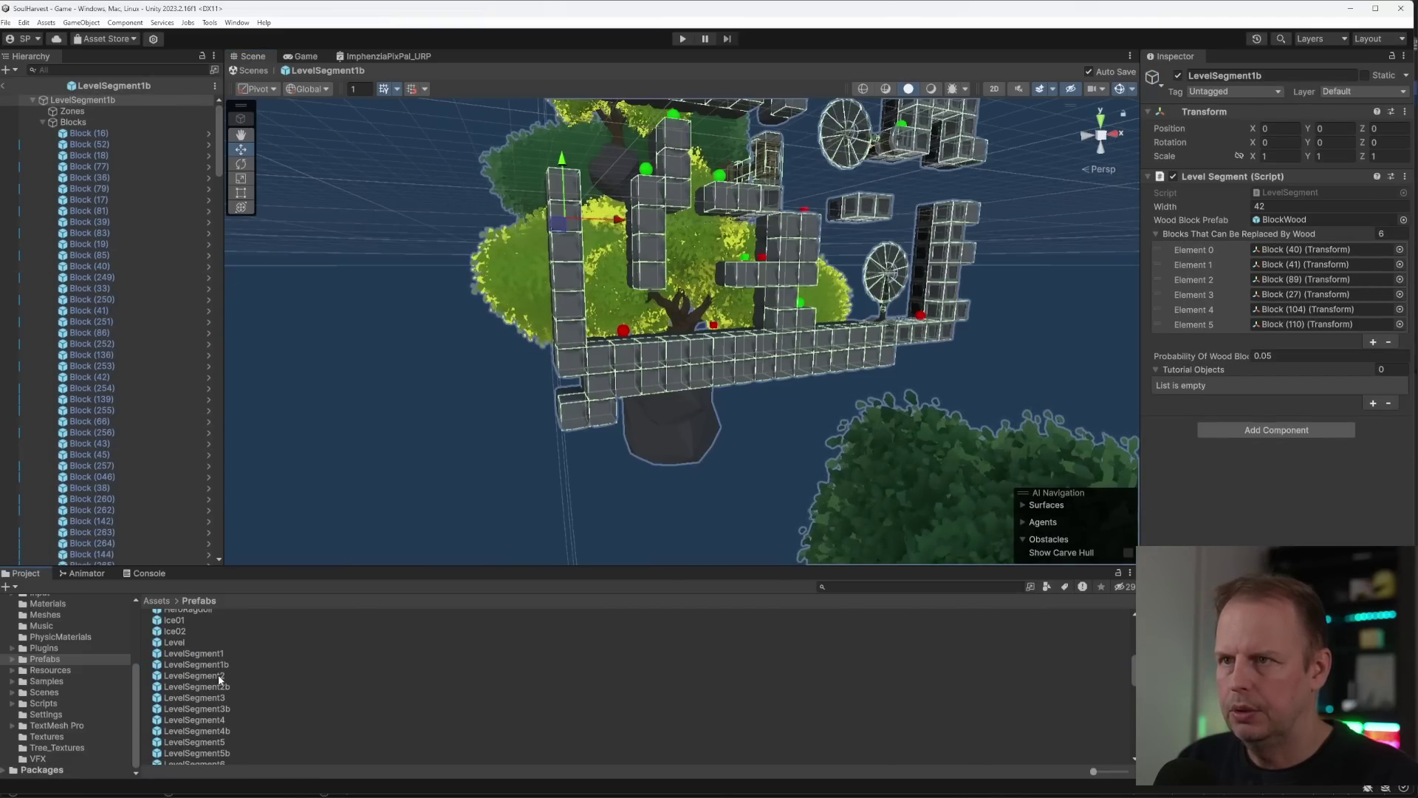
double_click(219, 675)
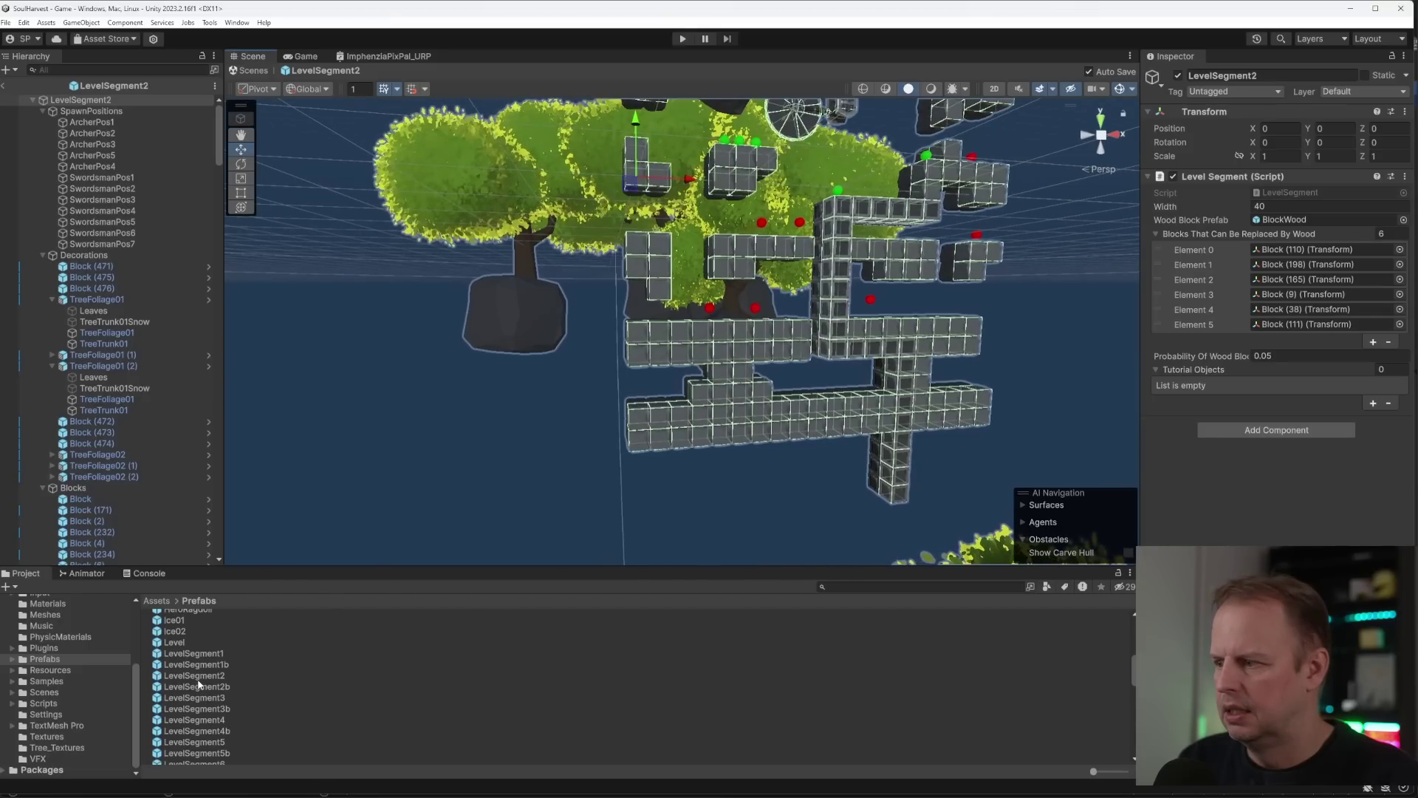
left_click(219, 720)
double_click(219, 720)
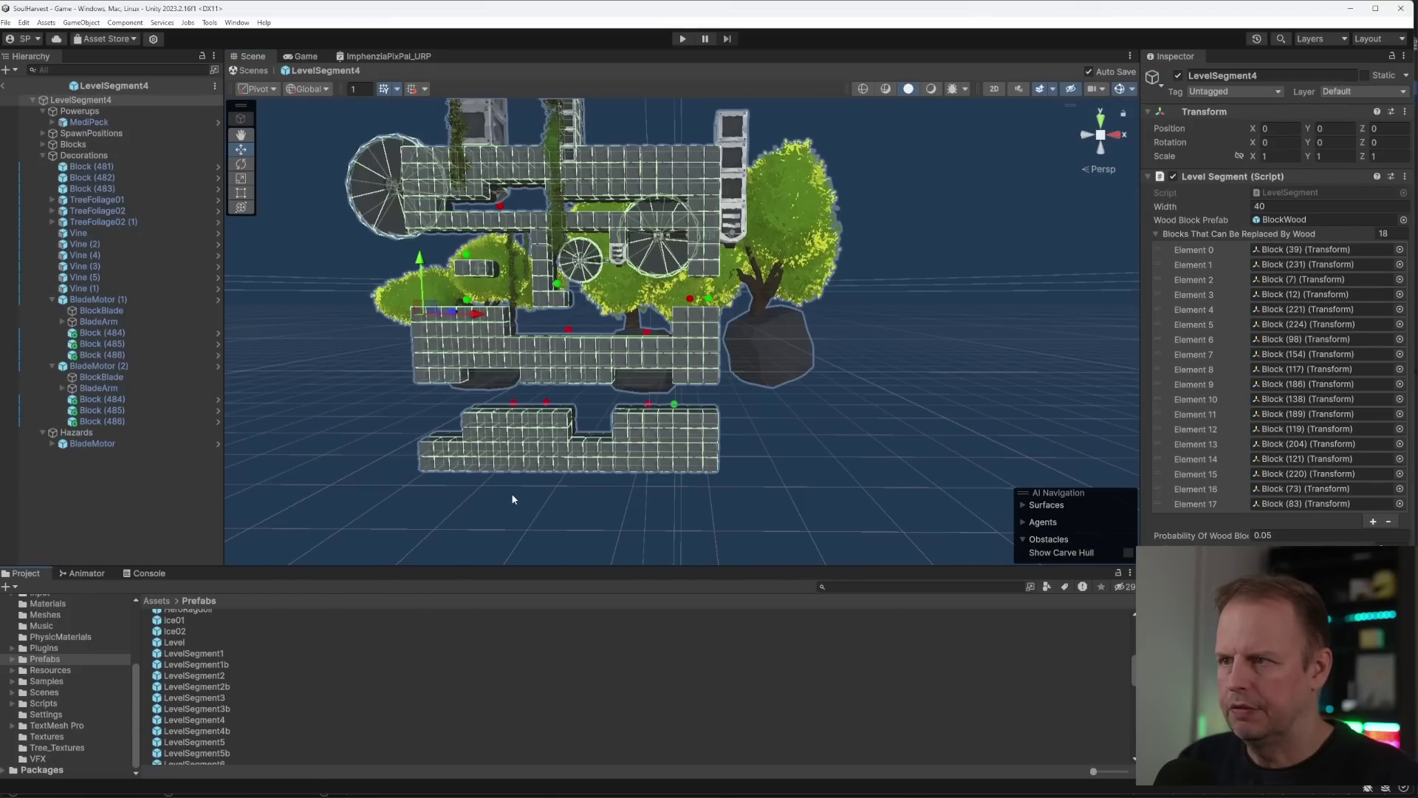
double_click(194, 742)
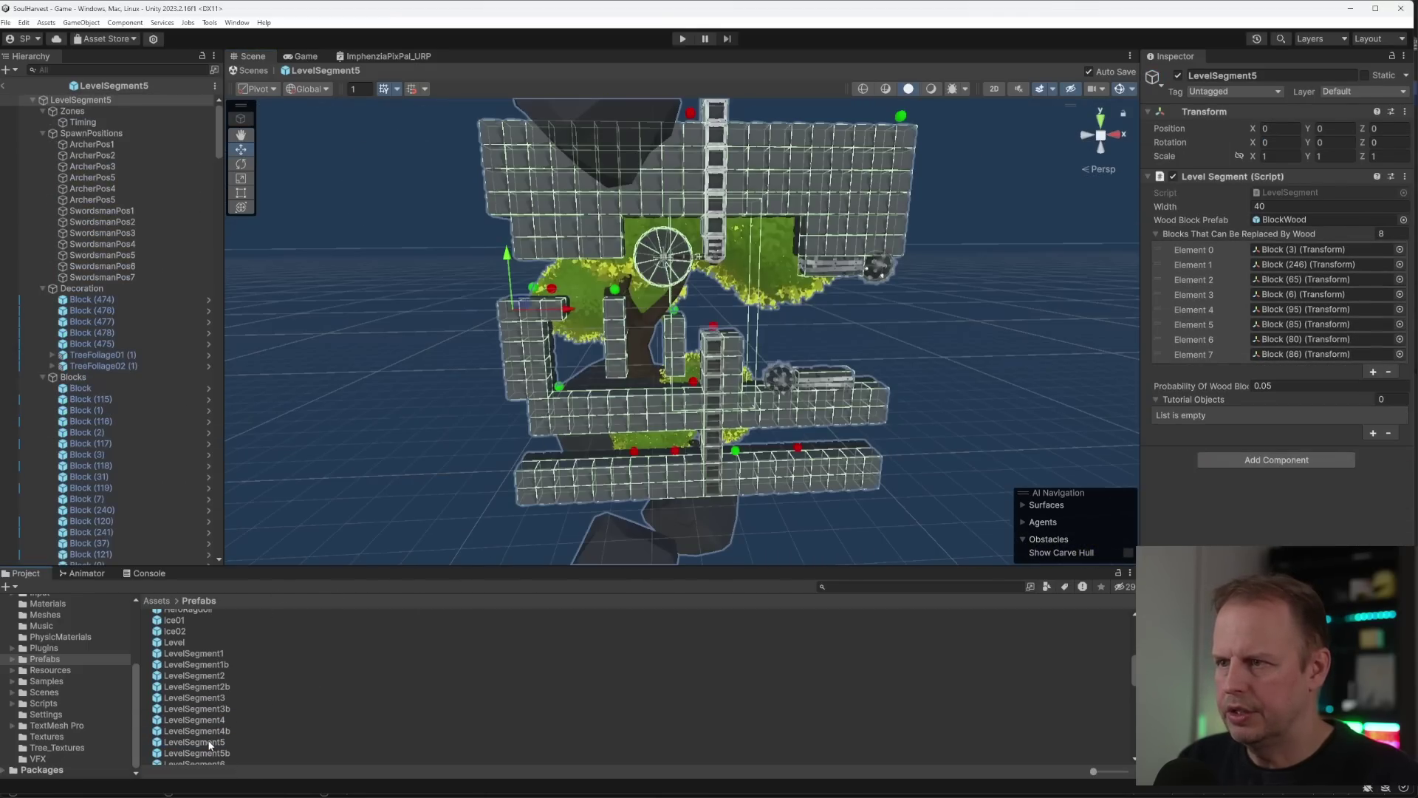
left_click_drag(594, 392, 614, 385, "alt")
scroll(210, 685, "down", 1)
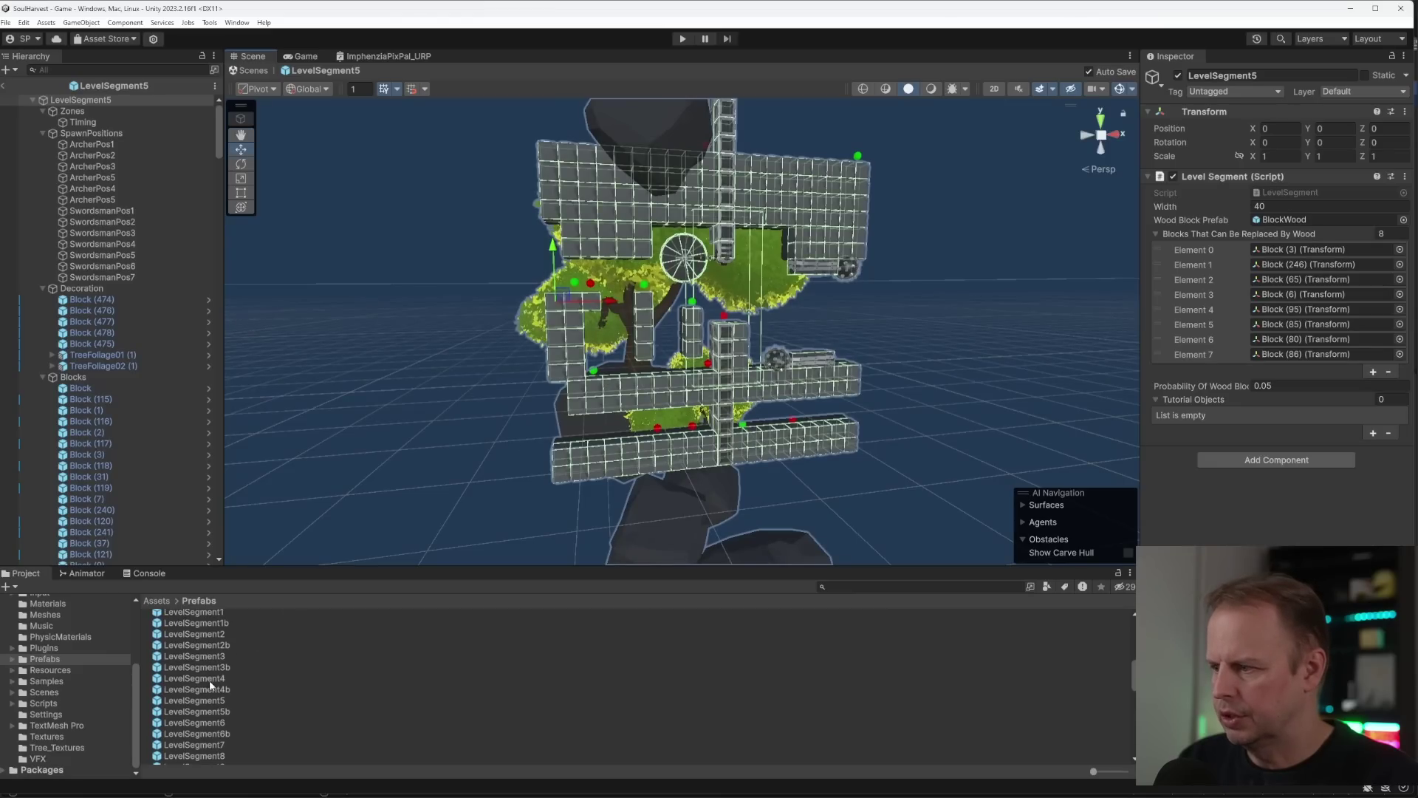
double_click(214, 724)
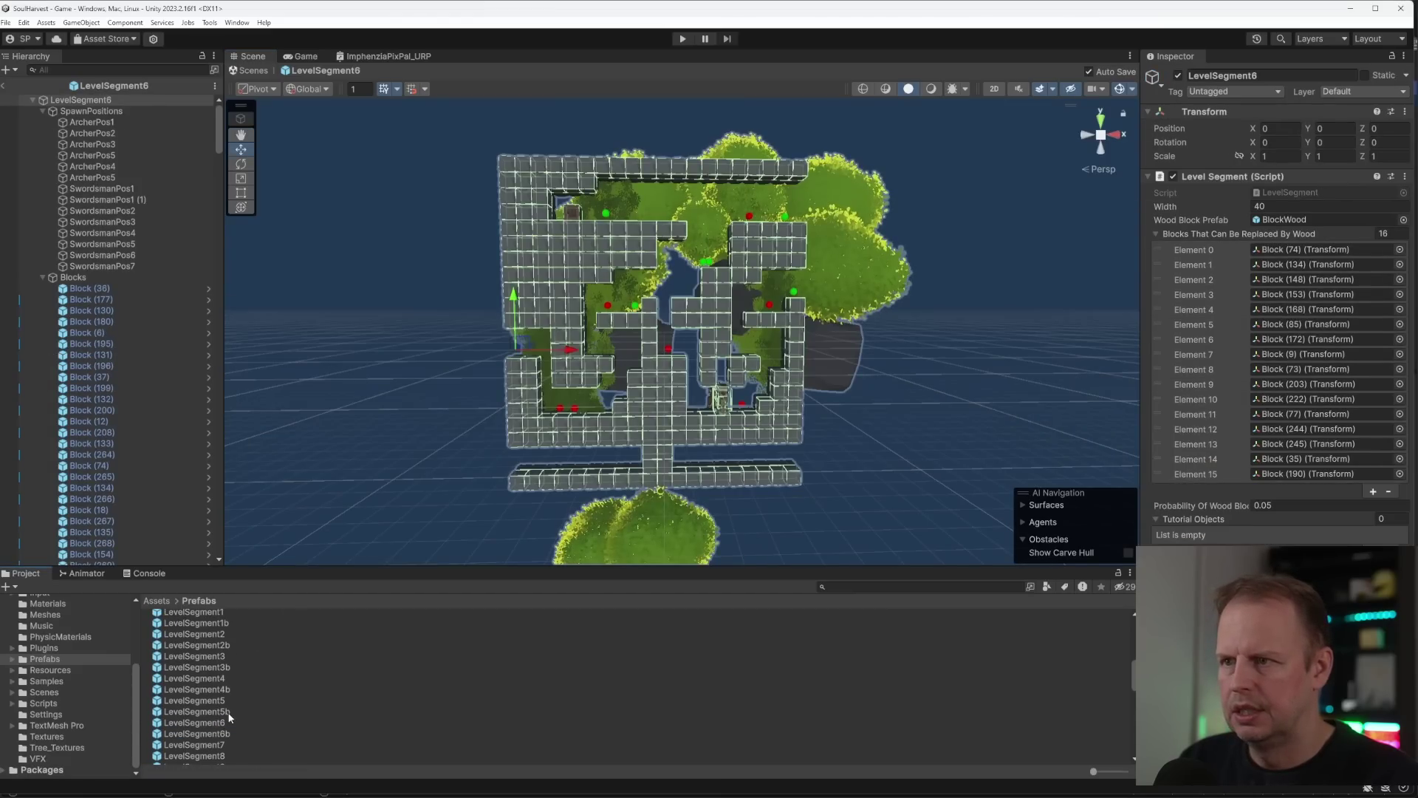
left_click(209, 746)
double_click(210, 746)
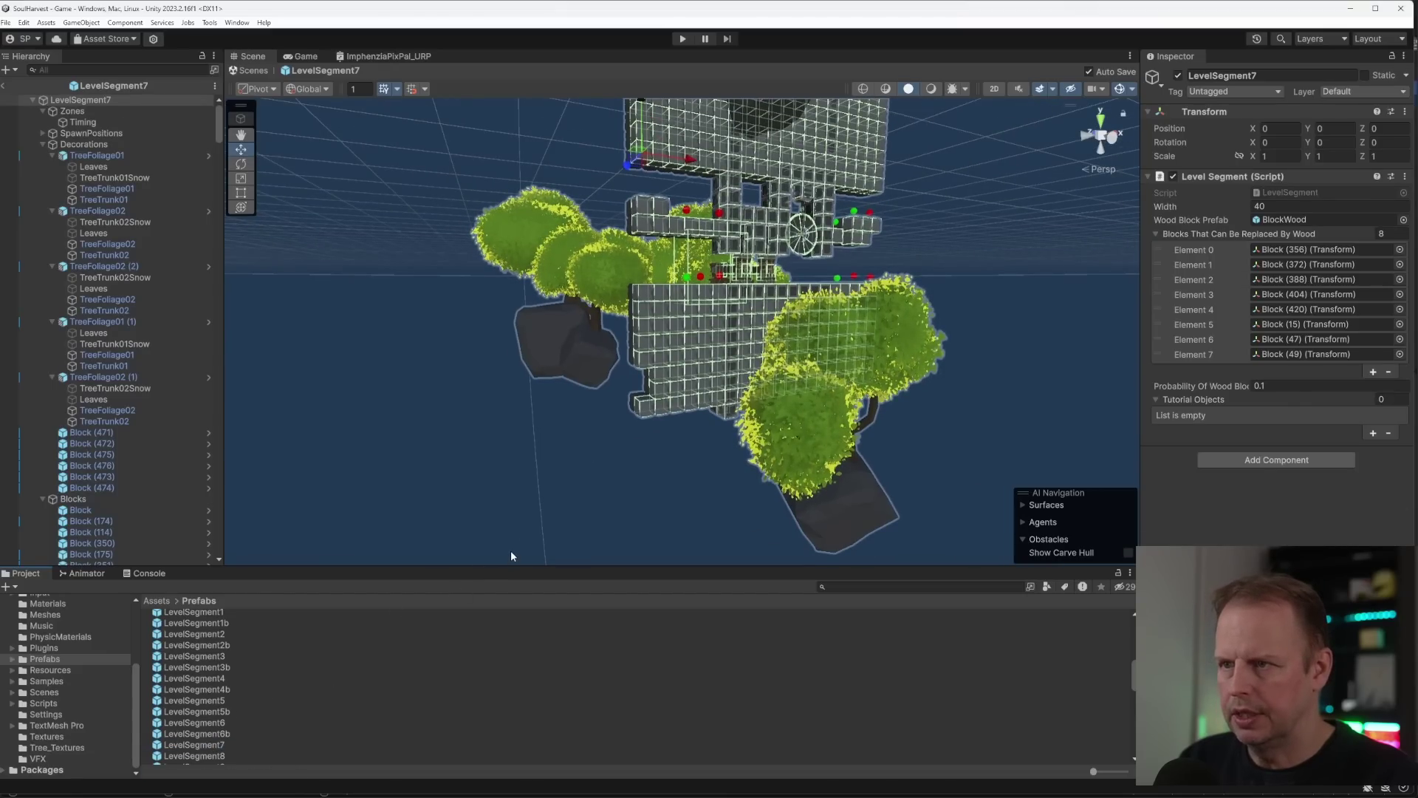
- Open the LevelSegment8 prefab for editing, declining any prefab replacement
scroll(538, 492, "down", 1)
left_click_drag(242, 725, 200, 755)
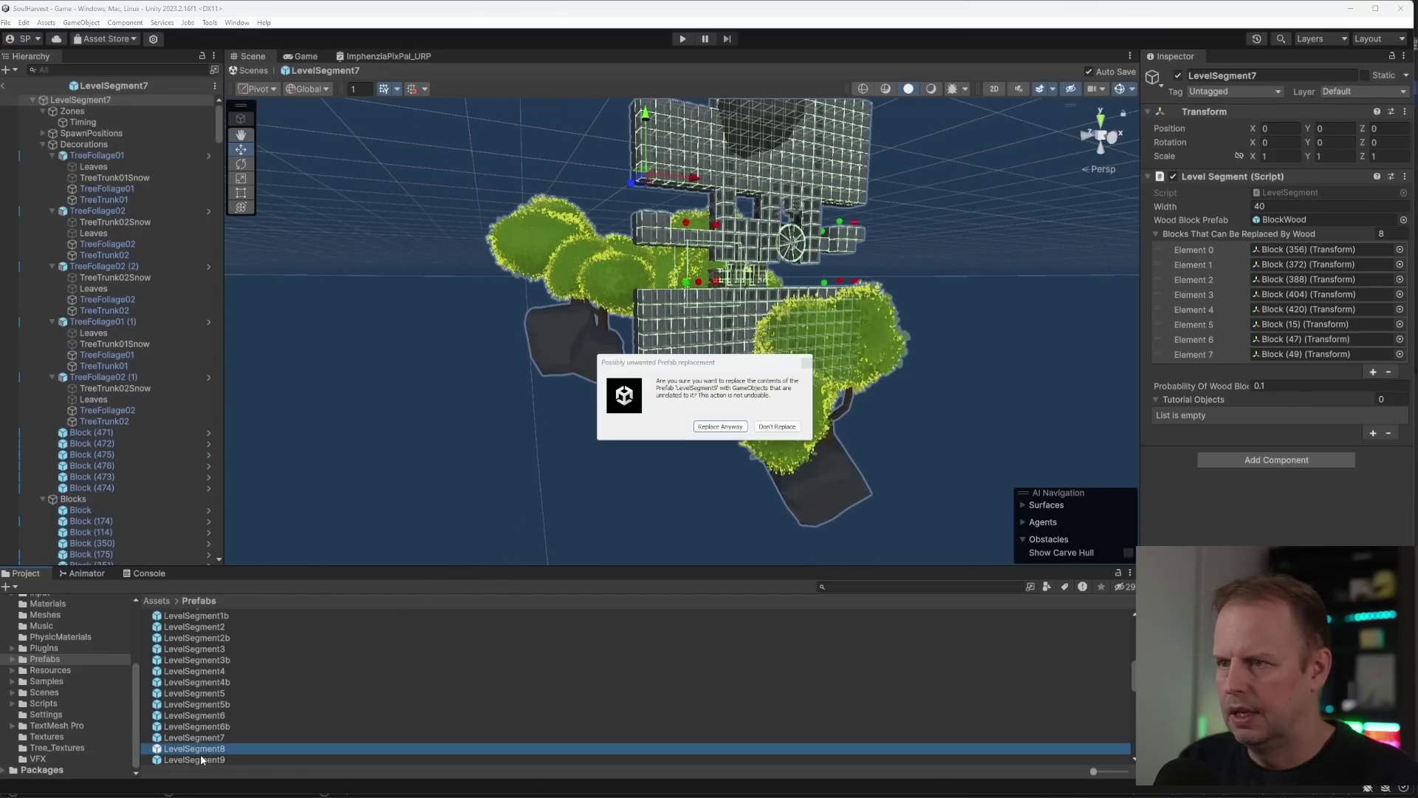
left_click(785, 429)
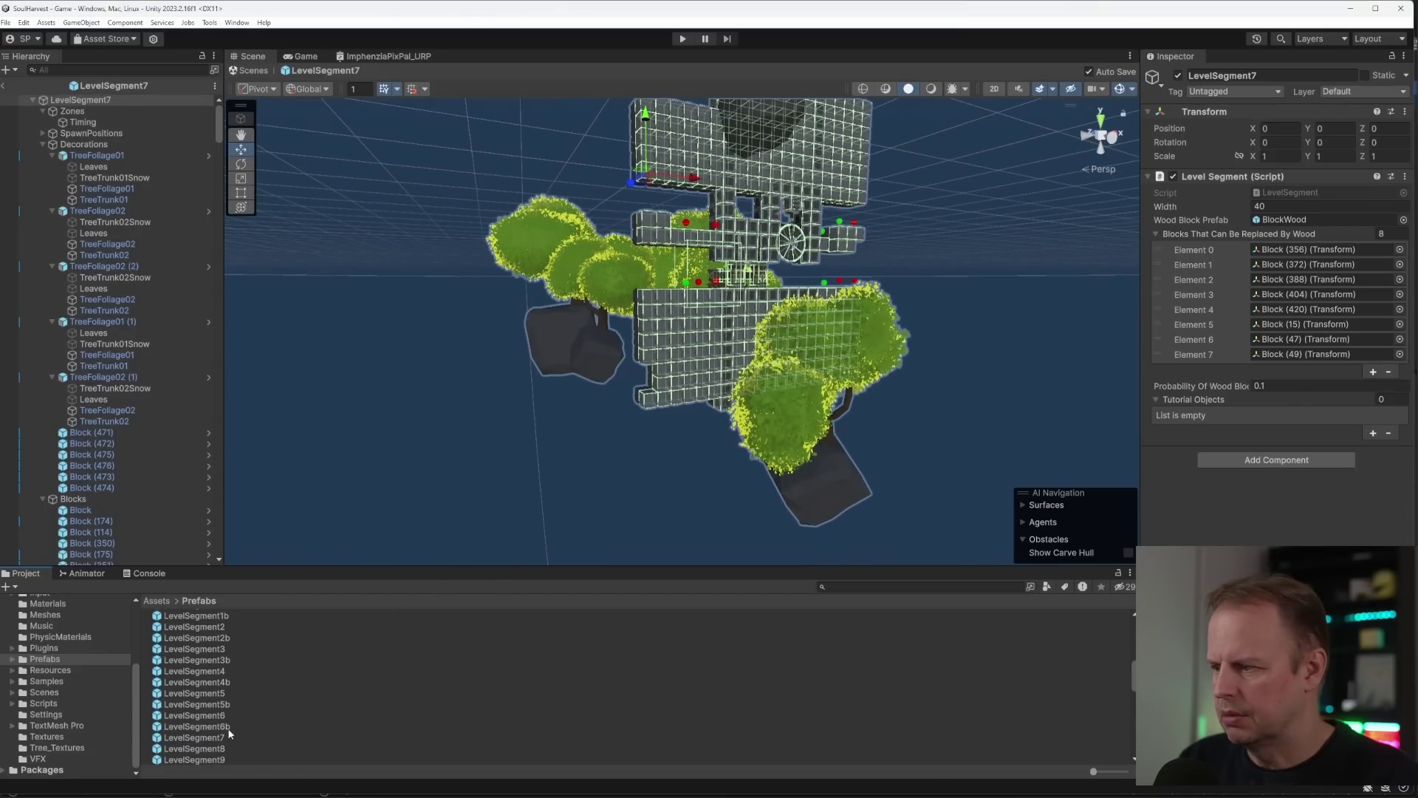
double_click(194, 748)
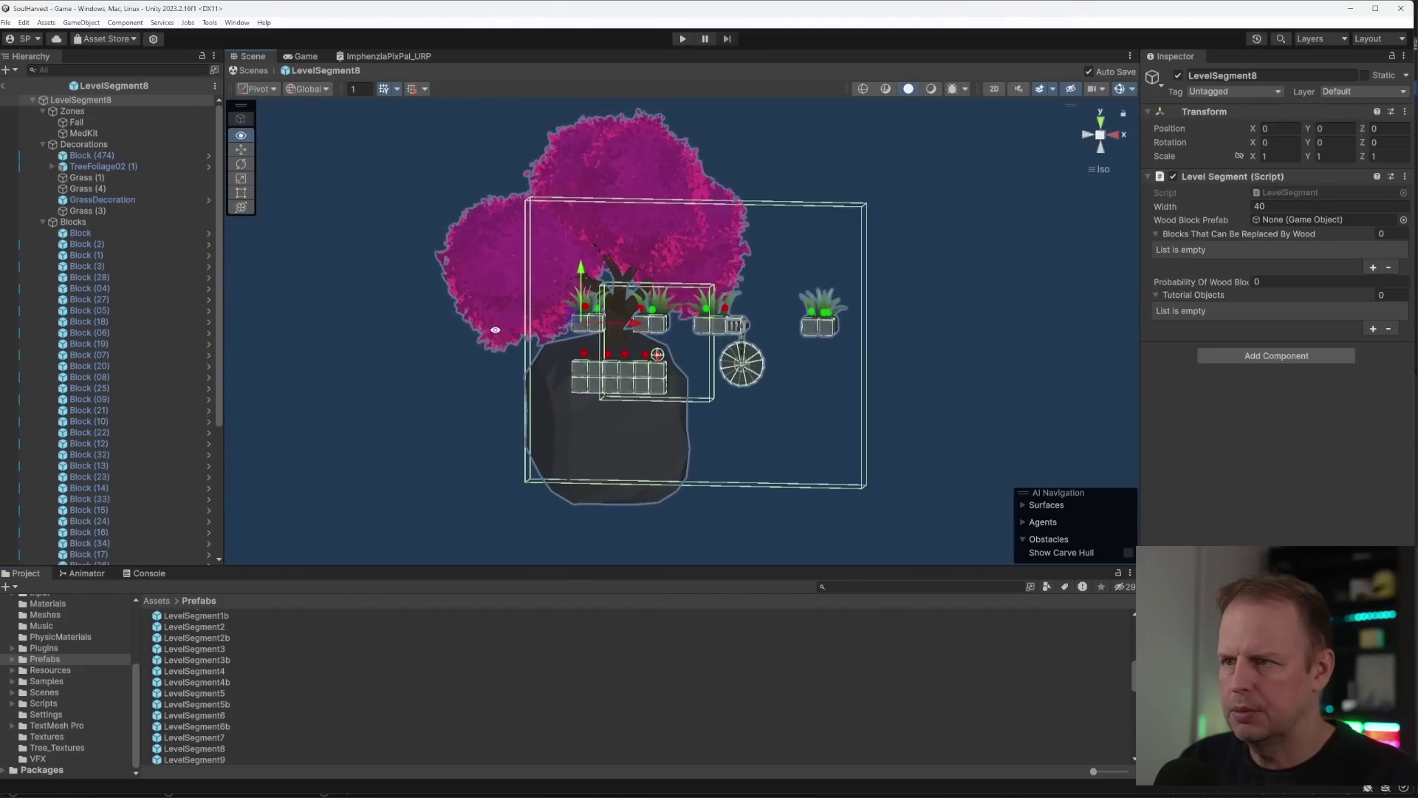
- Select the large dark rock below the pink tree and switch the scene view to perspective projection
mouse_move(496, 329)
left_mouse_down("alt")
mouse_move(541, 342)
mouse_move(475, 333)
left_mouse_up("alt")
left_click(537, 396)
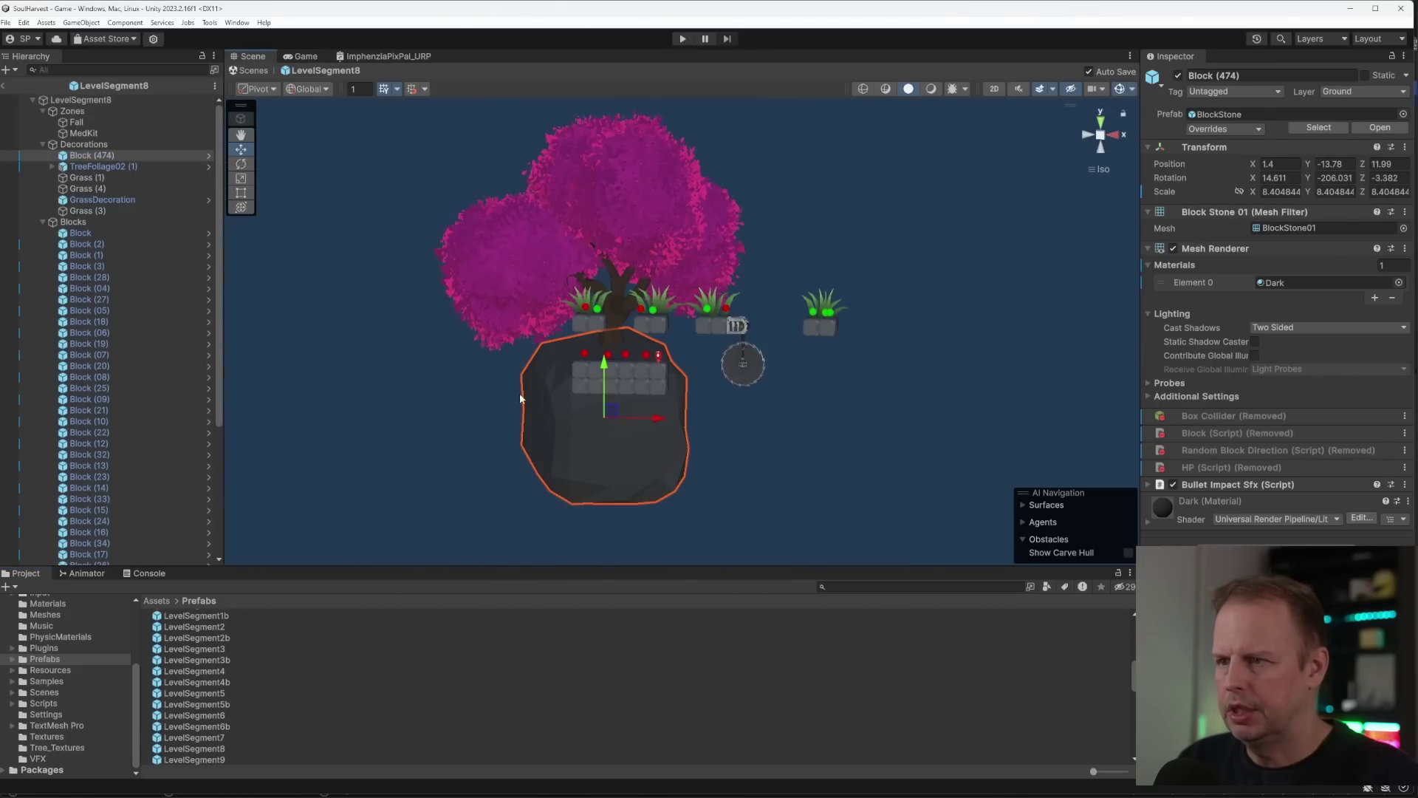
left_click_drag(520, 399, 598, 463, "alt")
left_click_drag(485, 377, 611, 487, "alt")
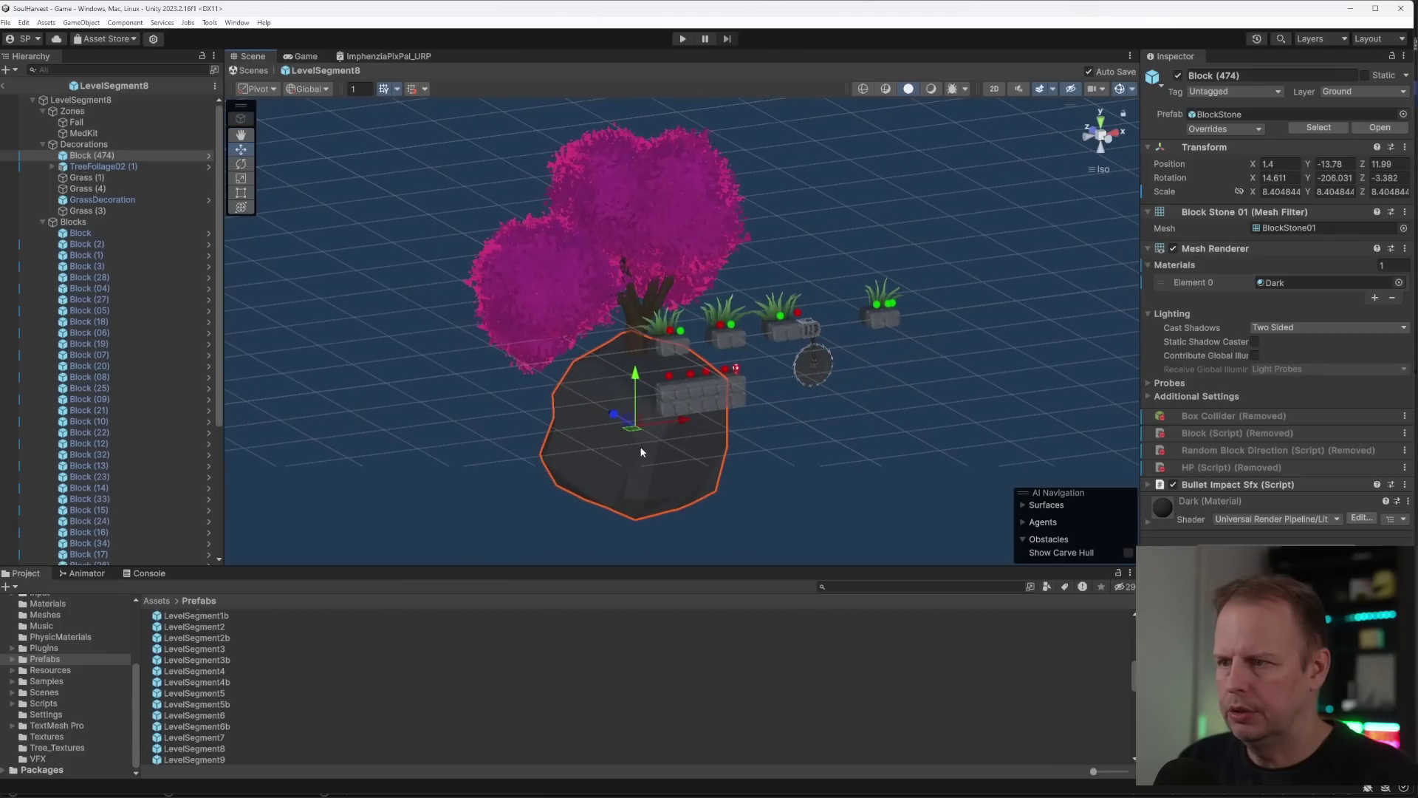
middle_click_drag(686, 402, 686, 400)
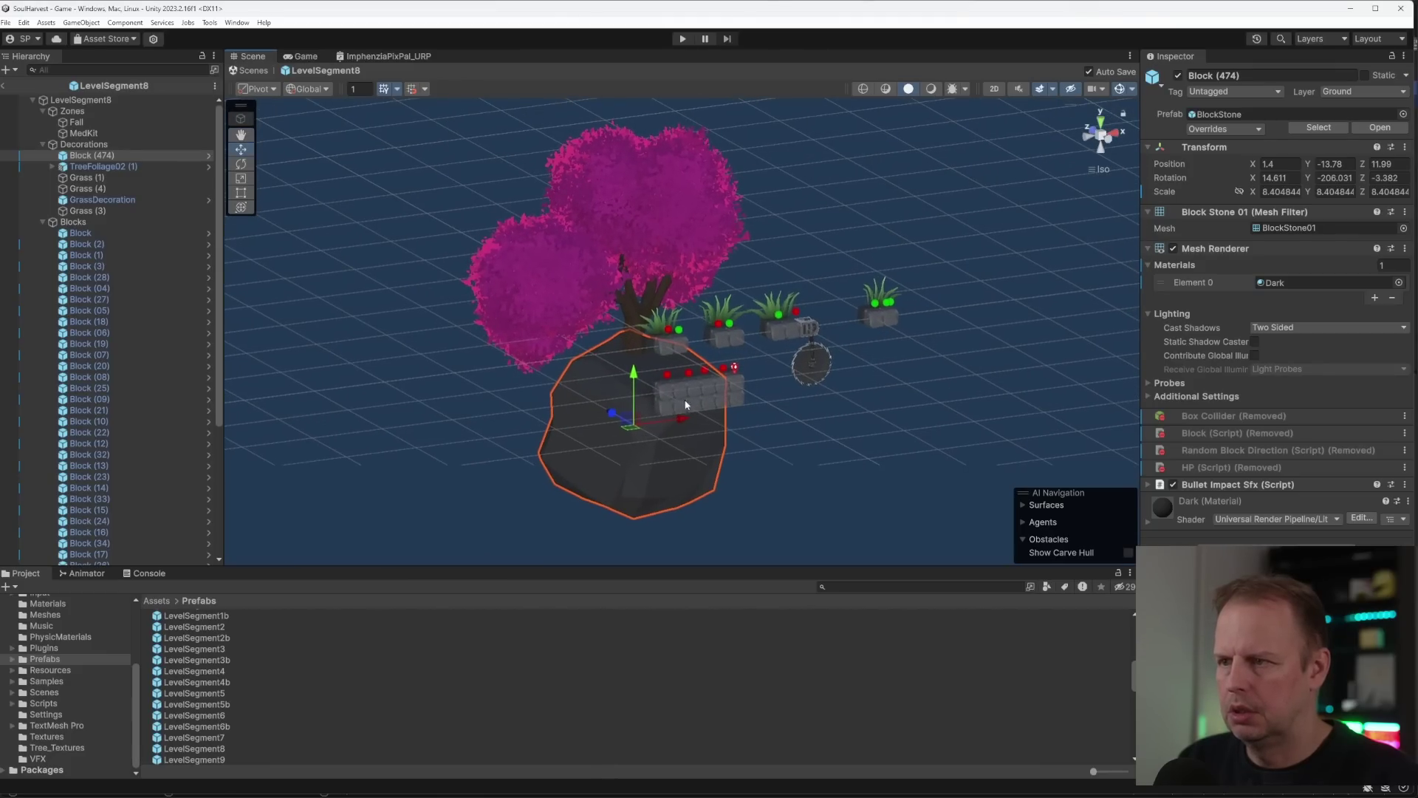
left_click(1101, 136)
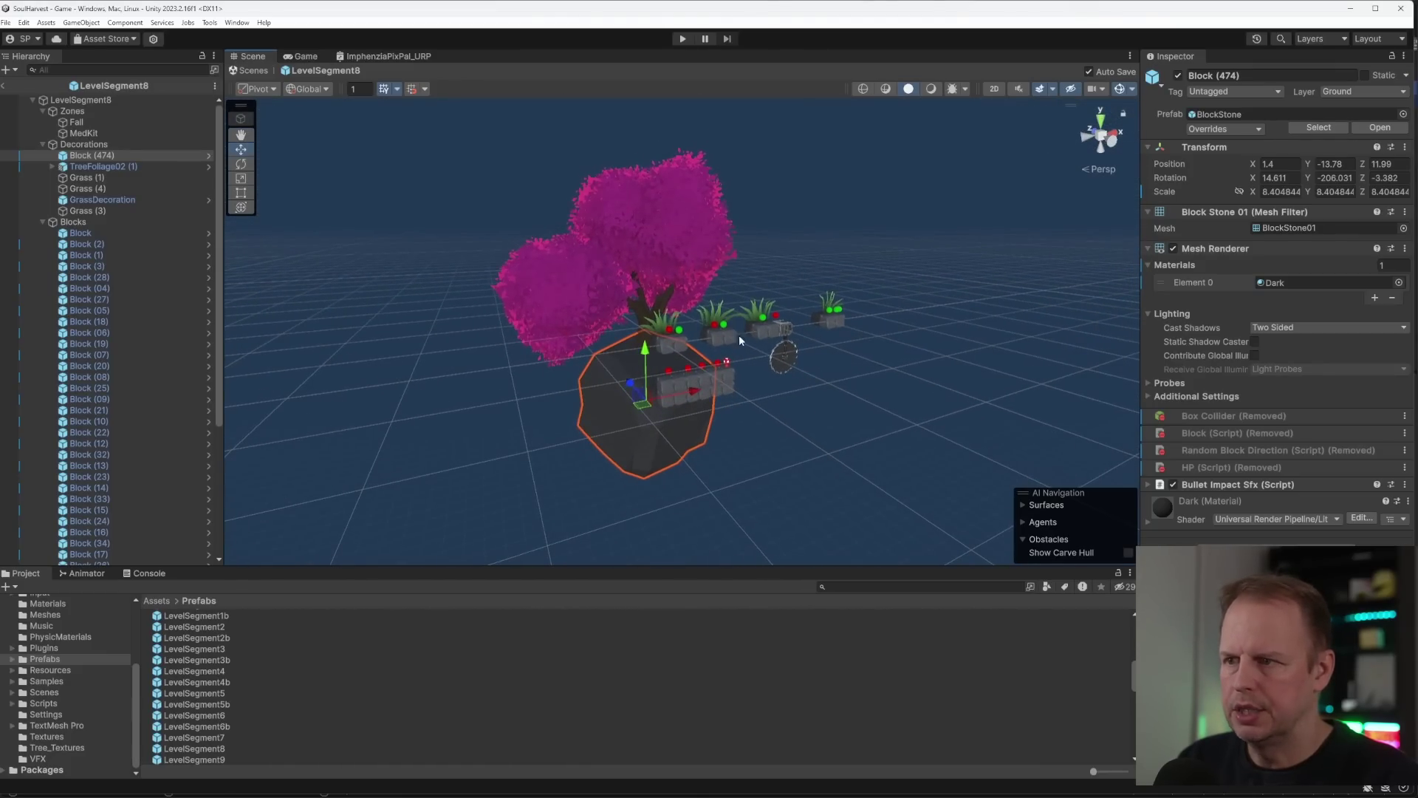
- Duplicate the large dark rock and move the copy to about X 28.4, Z 24.5
left_click(715, 408)
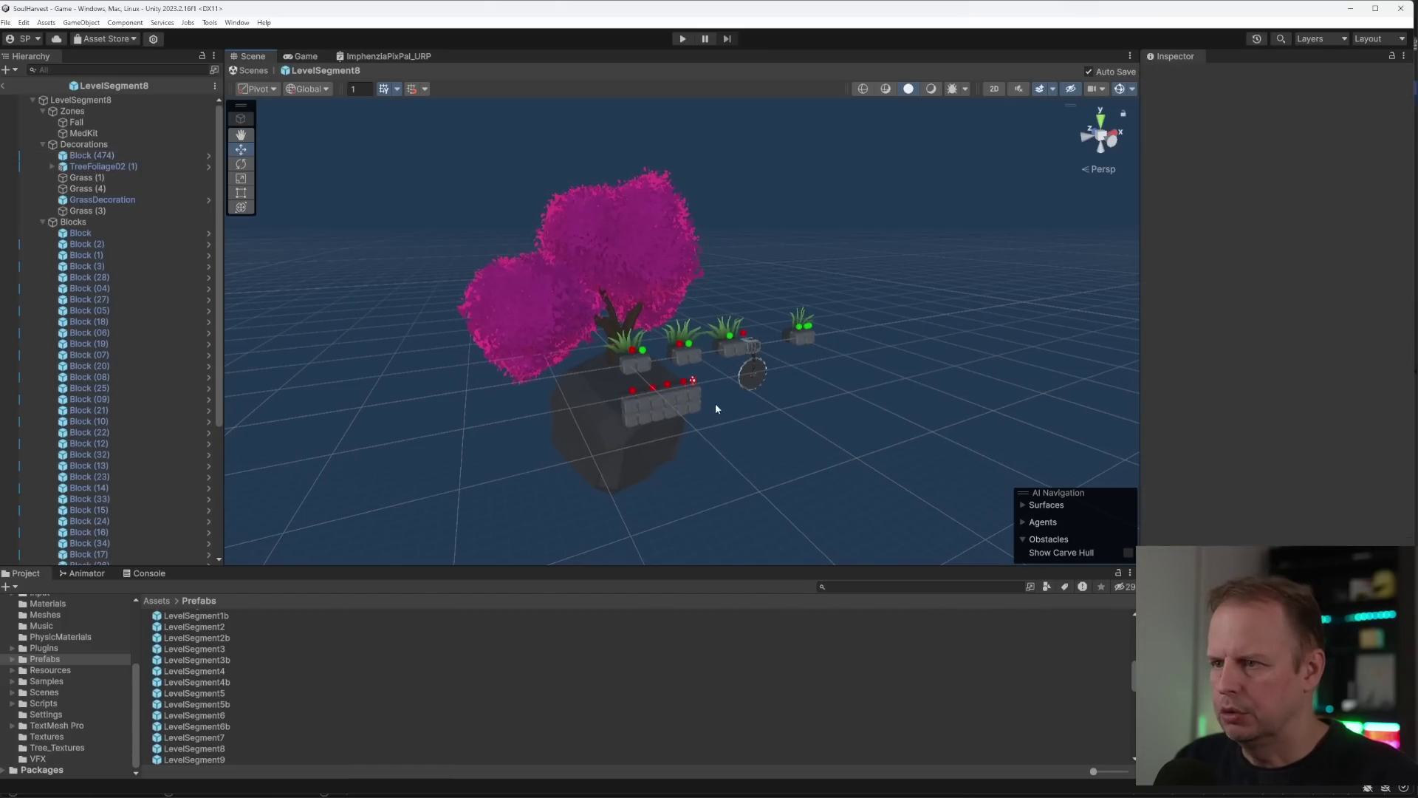
left_click(677, 385)
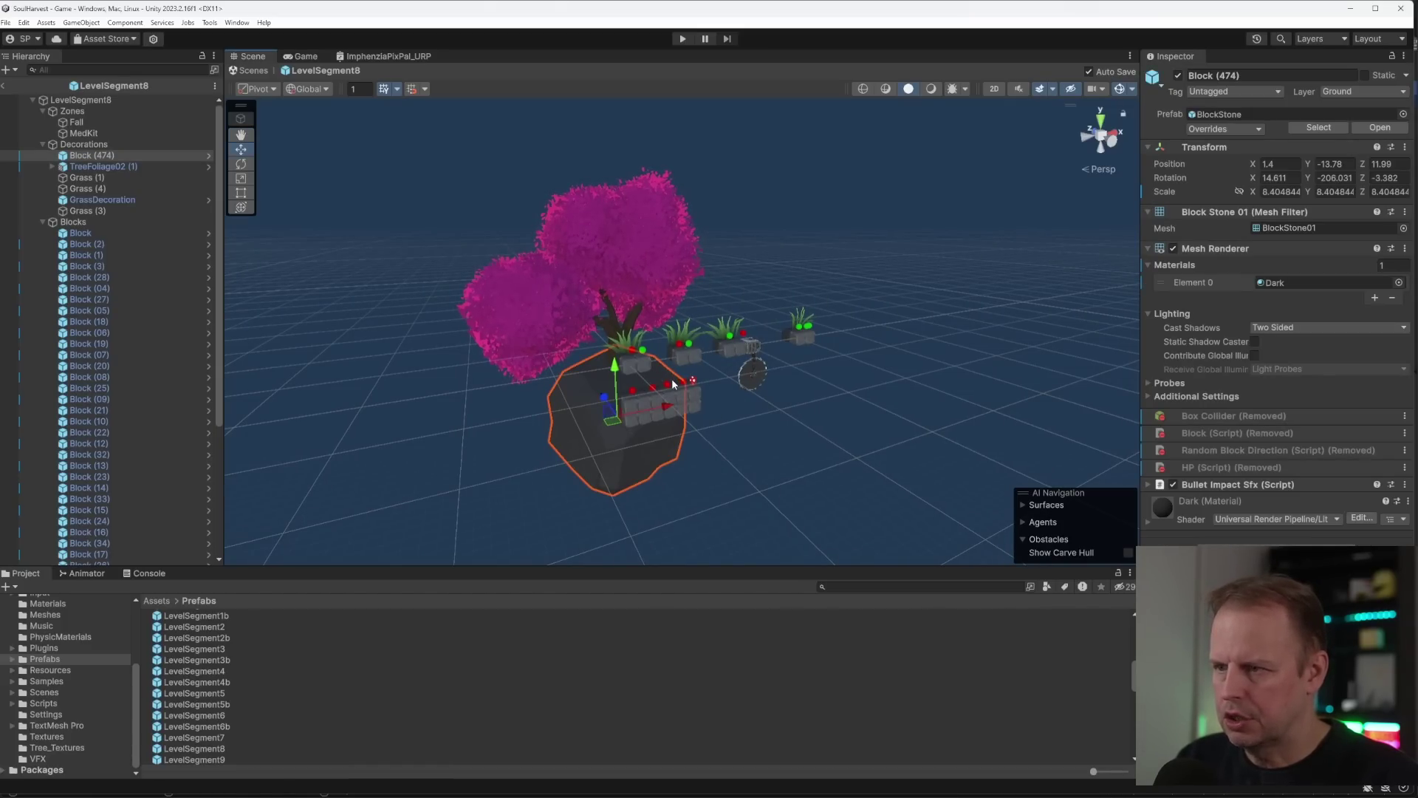
key("ctrl+d")
left_click_drag(663, 409, 565, 334)
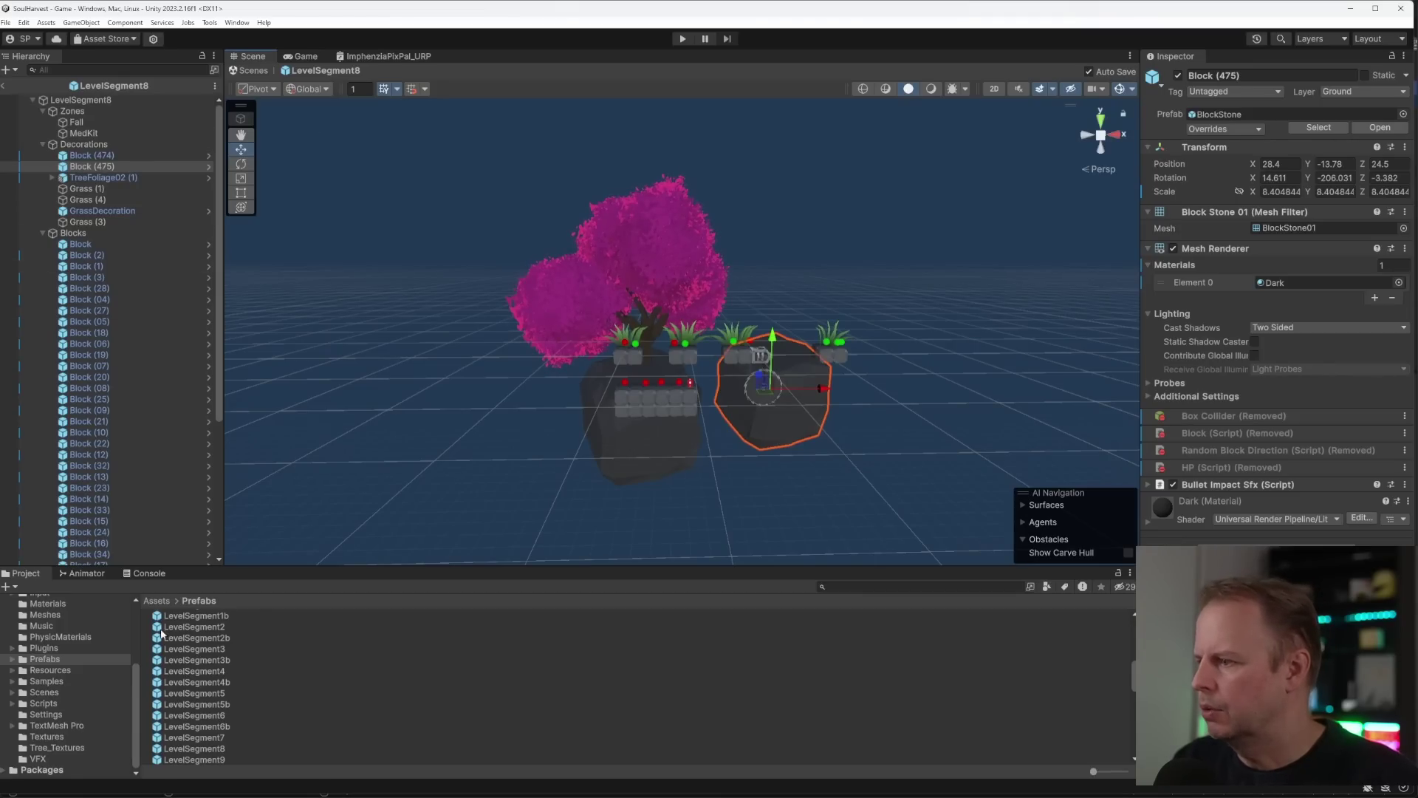
- Add the Windmill model from the Meshes folder to the Decorations group and move it to about X 24.6
left_click(44, 615)
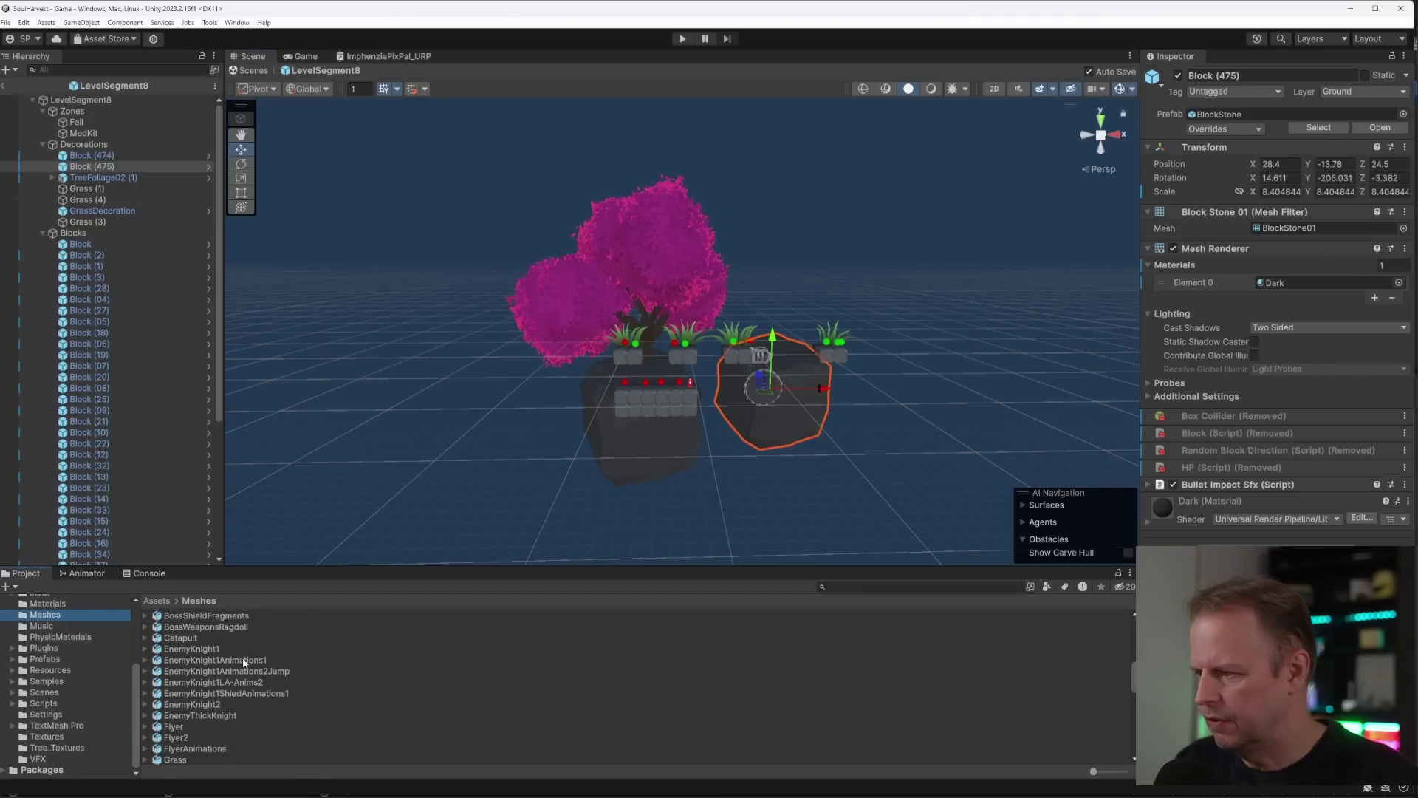
scroll(242, 686, "down", 10)
scroll(255, 715, "down", 5)
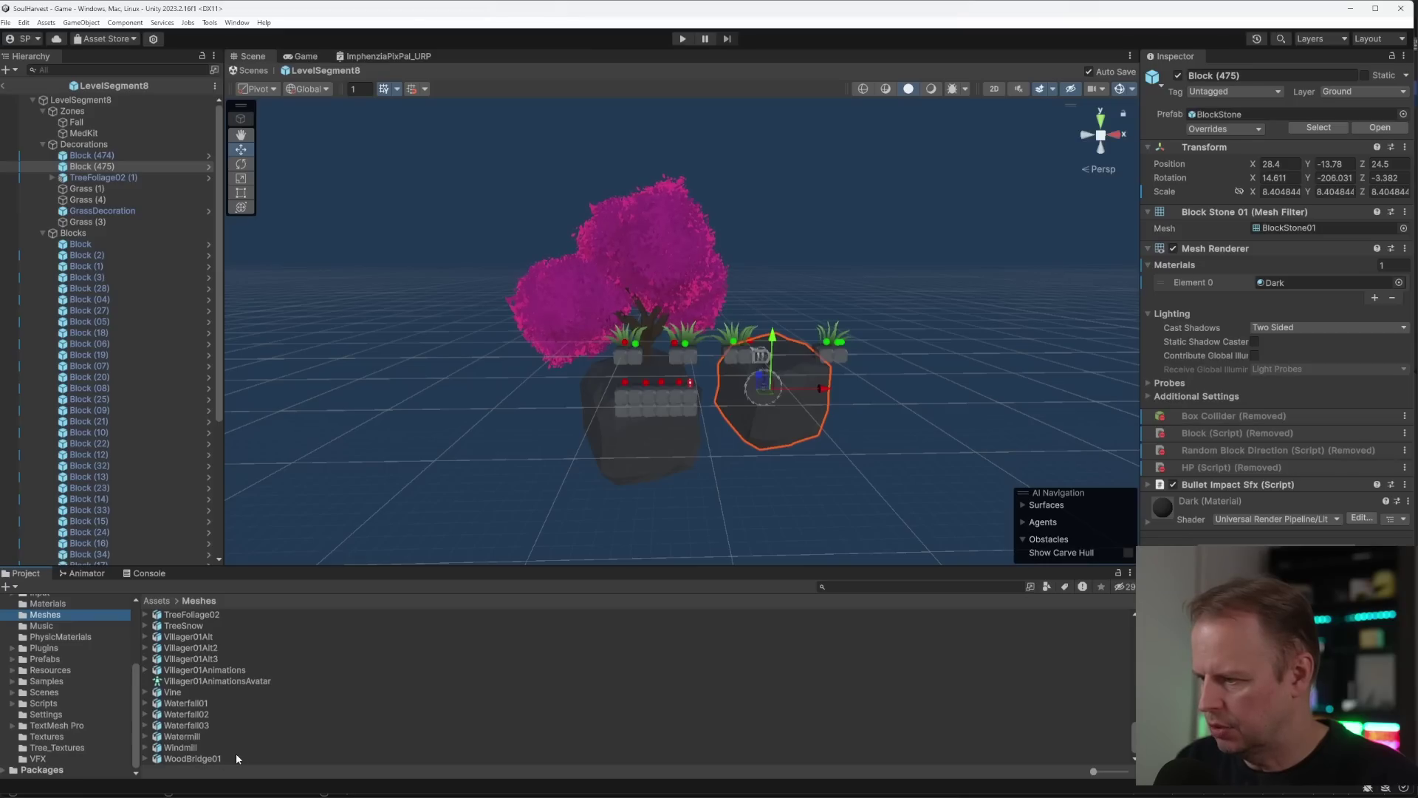
left_click(187, 749)
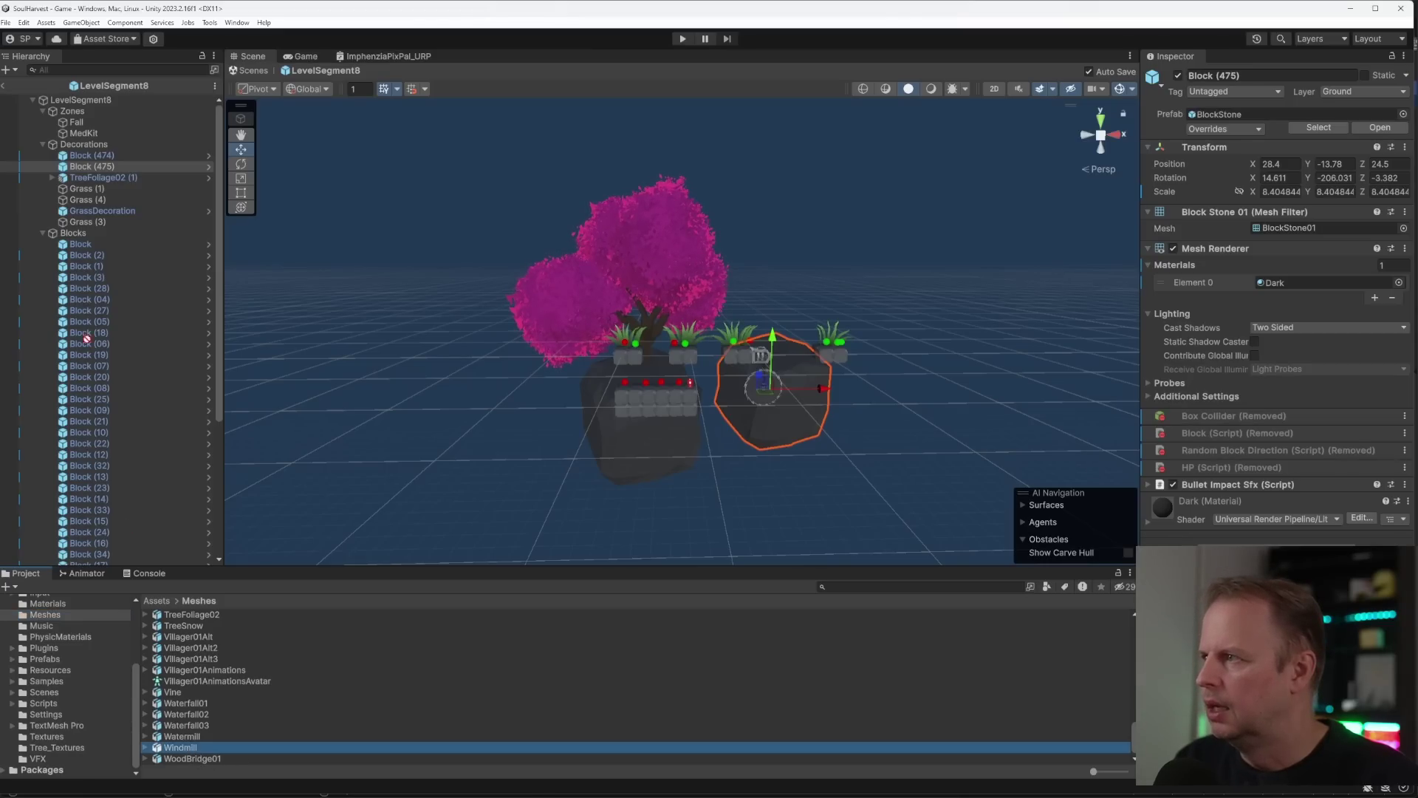
left_click_drag(86, 339, 83, 145)
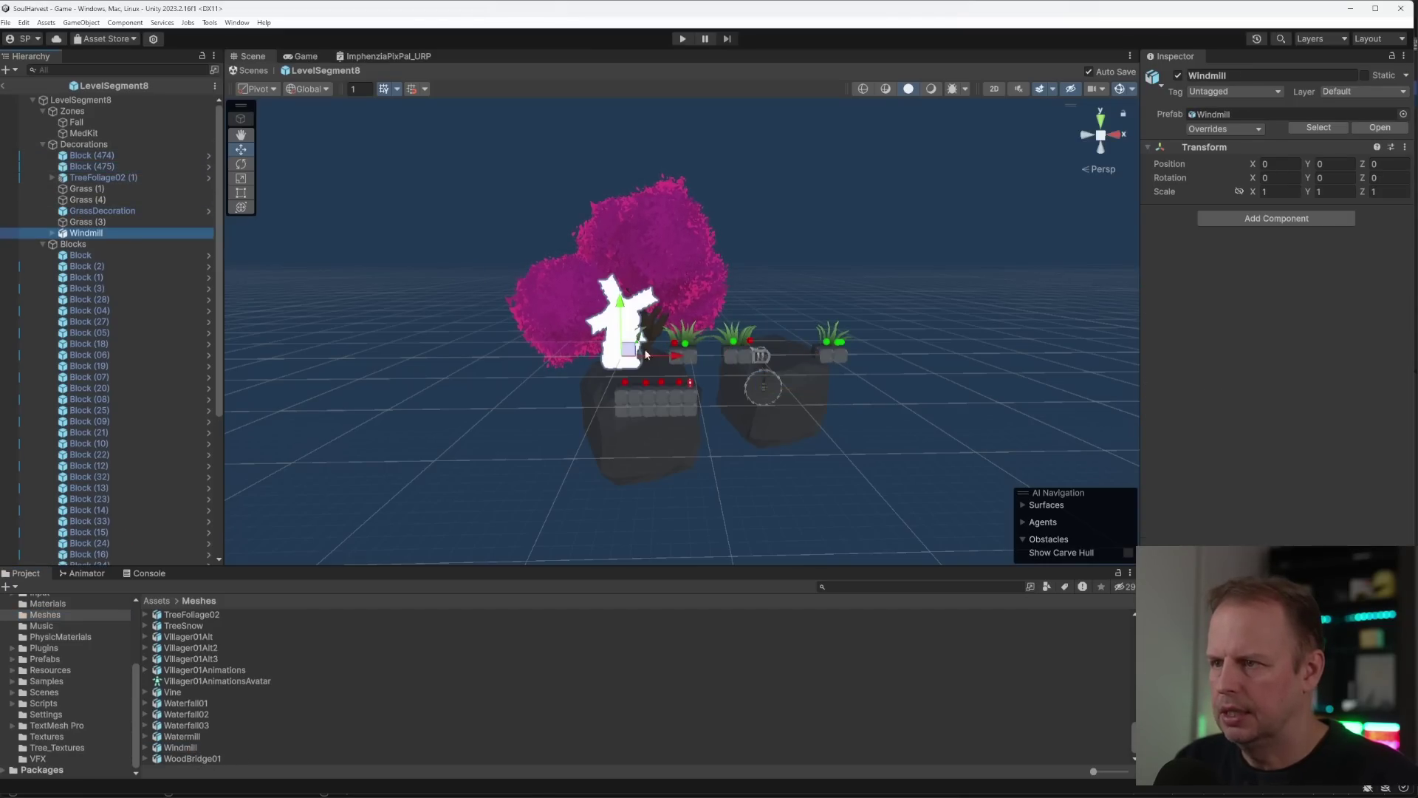
left_click_drag(680, 363, 812, 469)
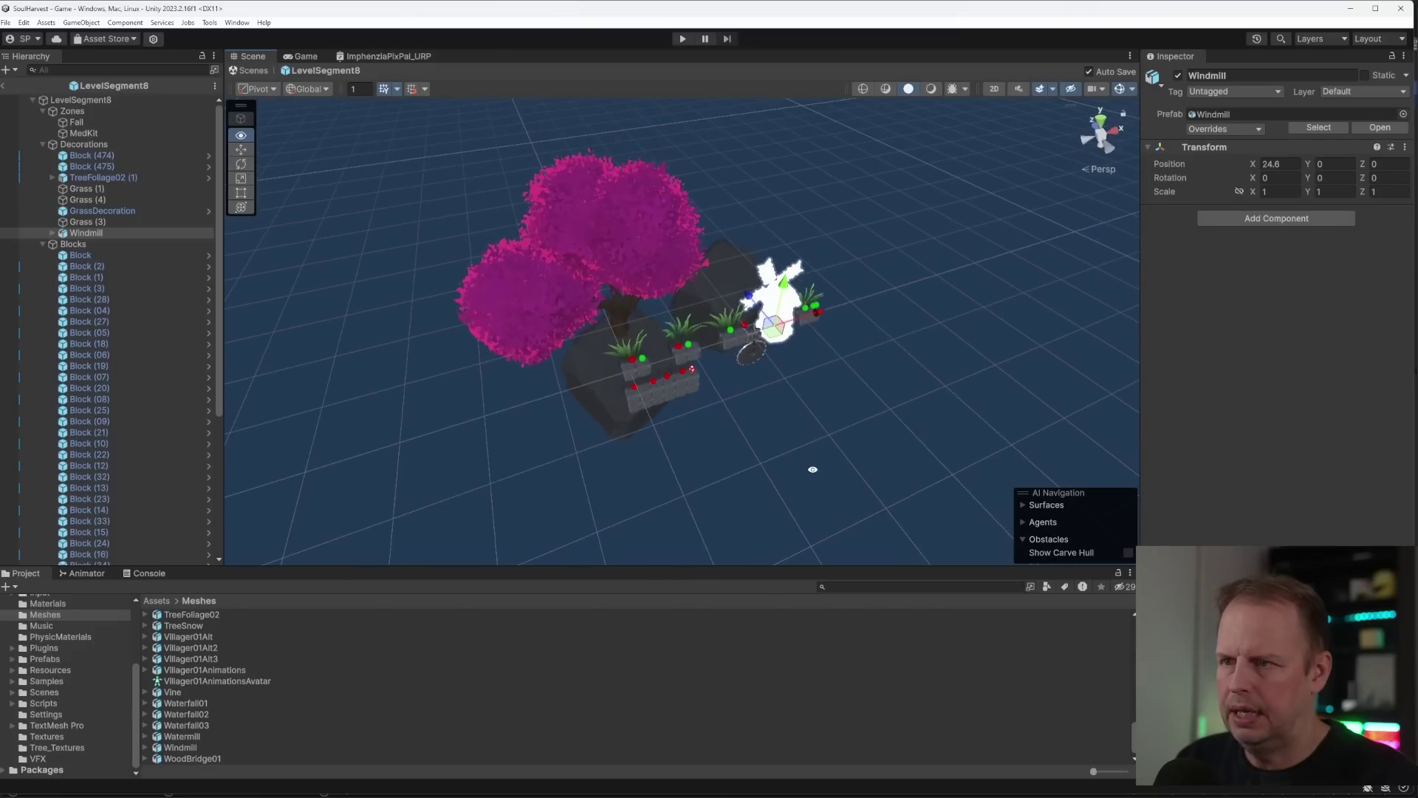
- Set the Windmill model's Material Creation Mode to None and apply the import settings
left_click(189, 744)
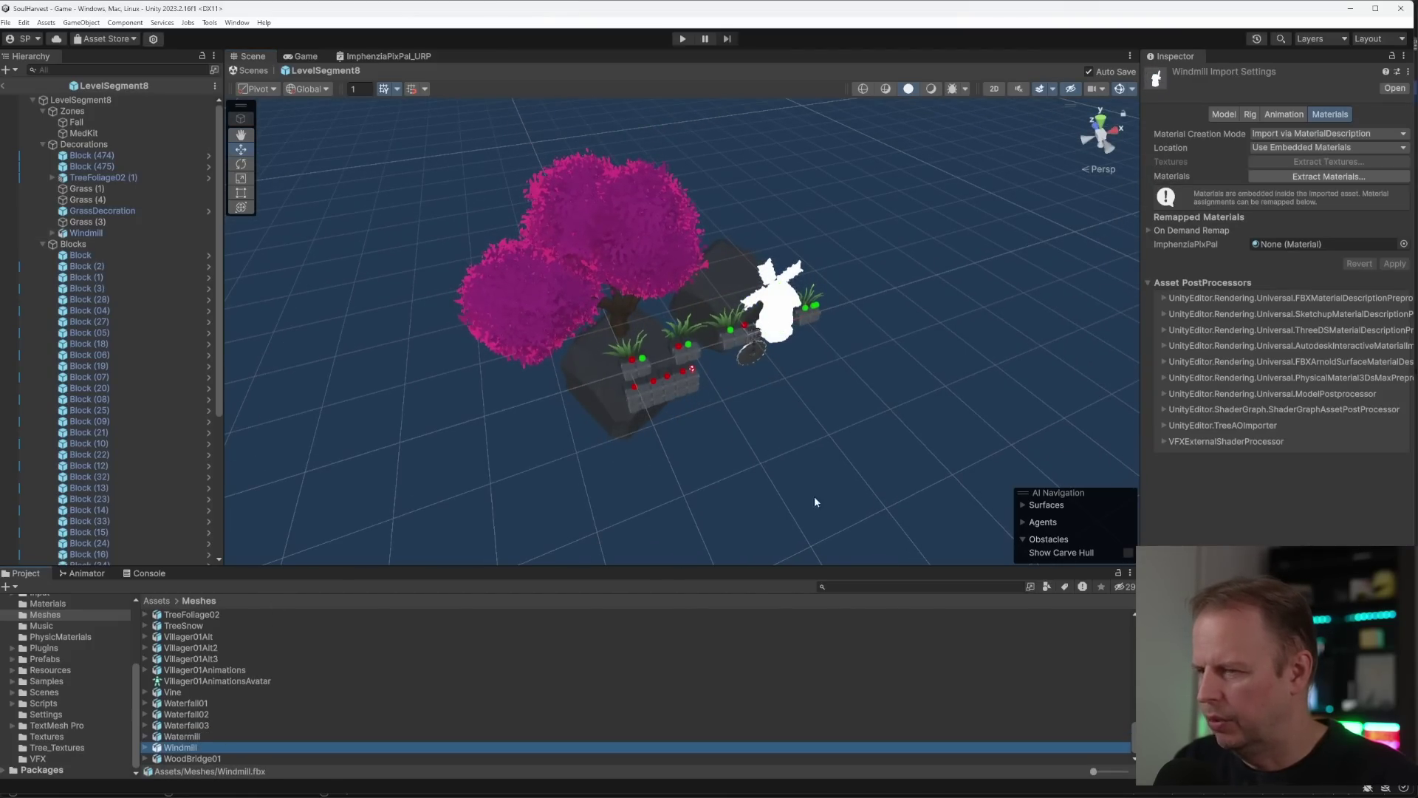
left_click(1333, 135)
left_click(1344, 148)
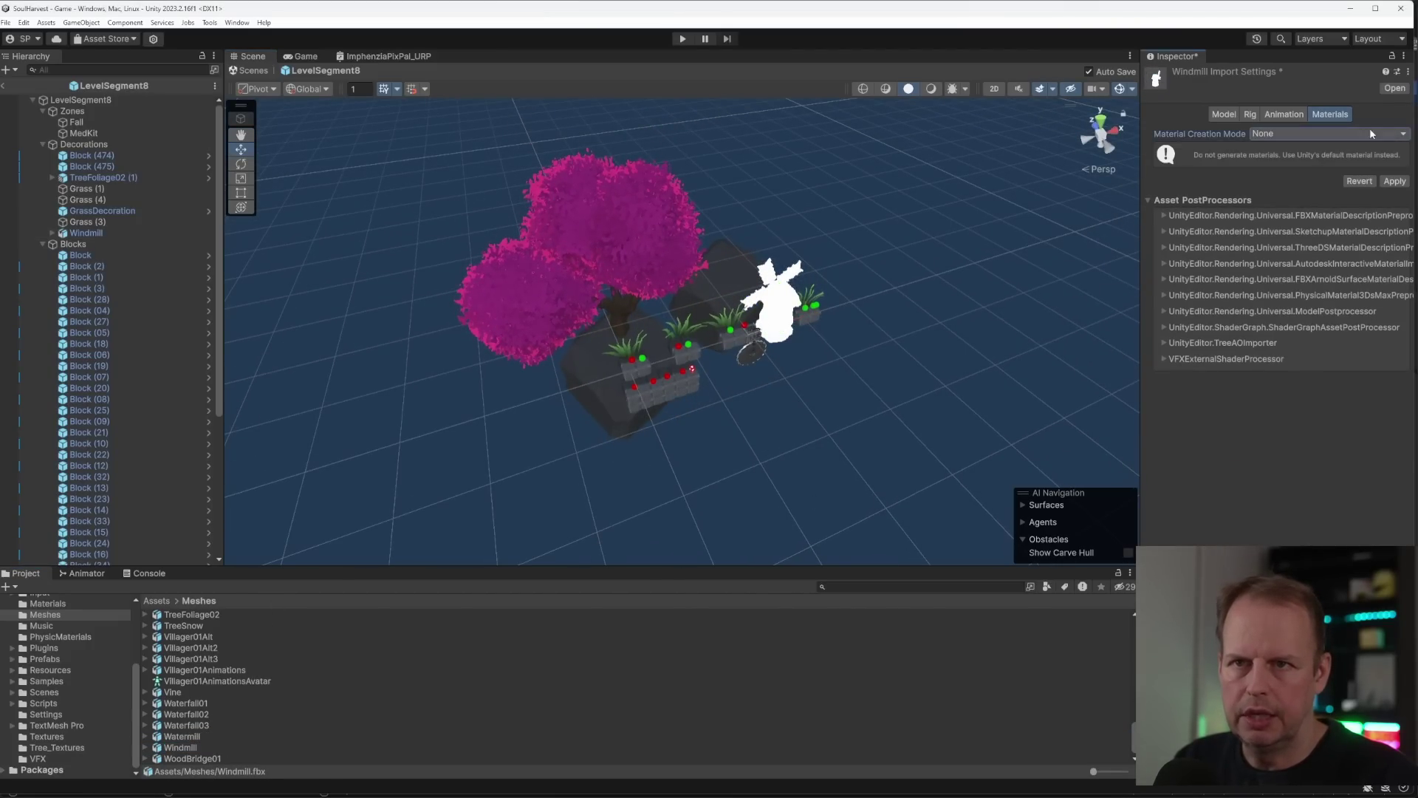
left_click(1393, 181)
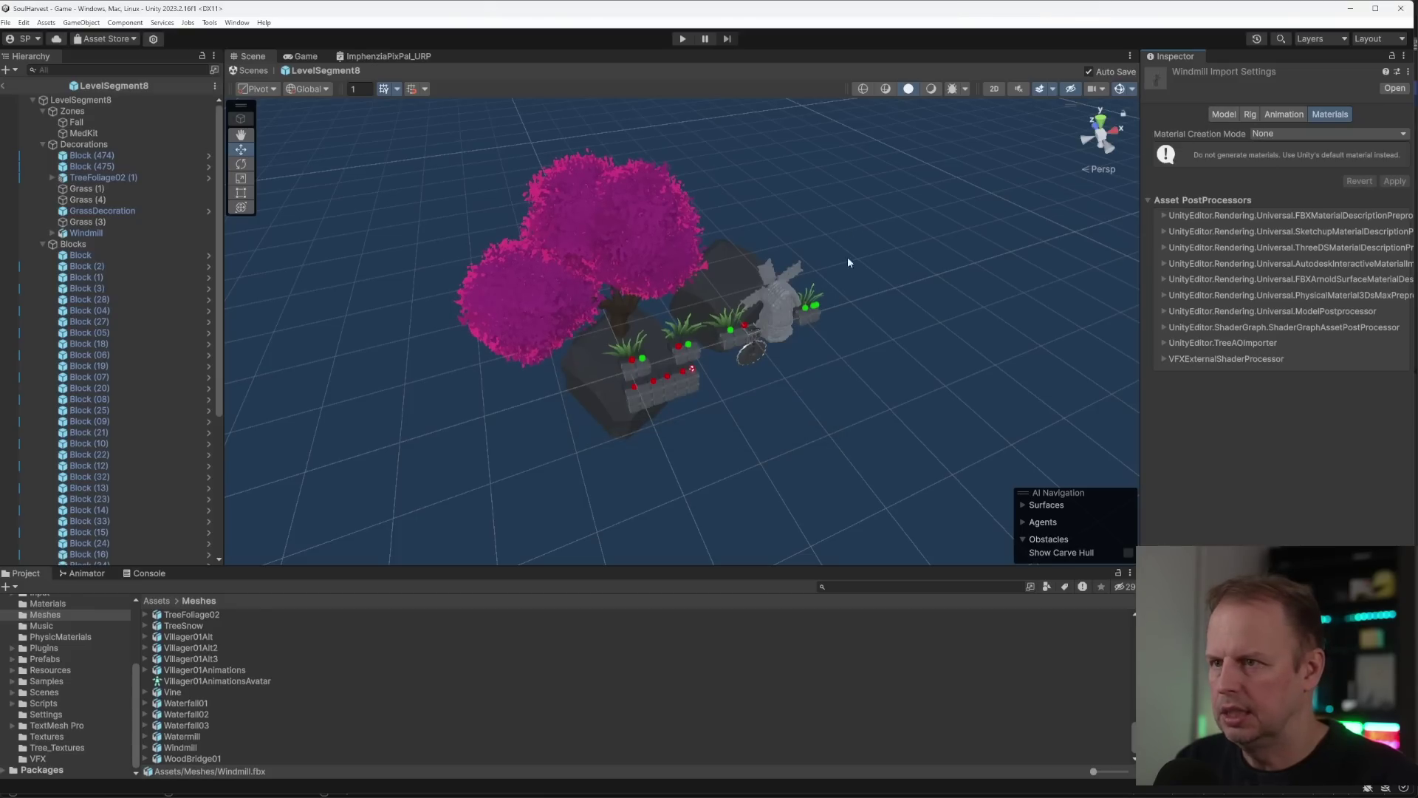
- Assign the ImphenziaPixPal_URP material to both the Windmill and WindmillBlades meshes under the Windmill object
scroll(836, 268, "up", 5)
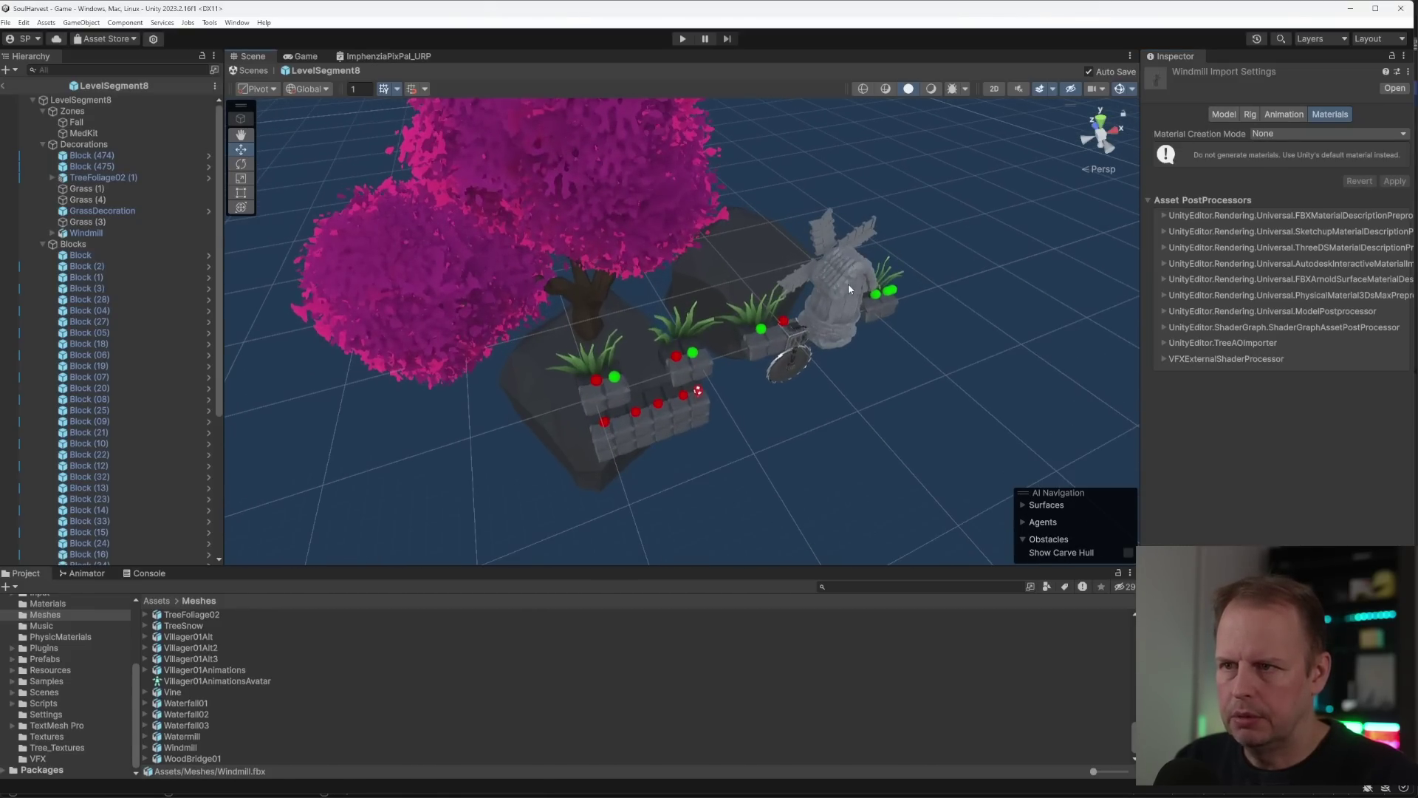
left_click(848, 283)
key("f")
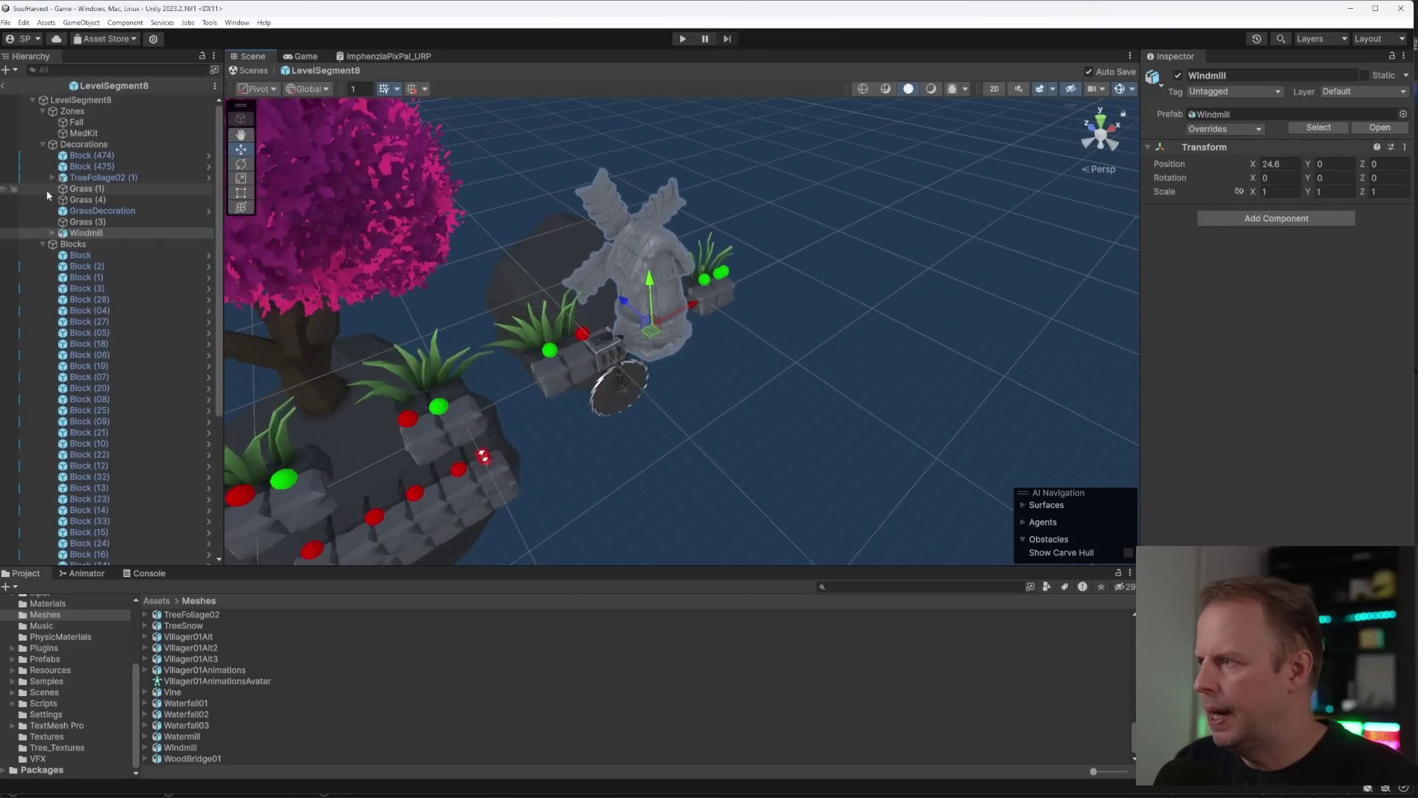
left_click(52, 232)
left_click(89, 246)
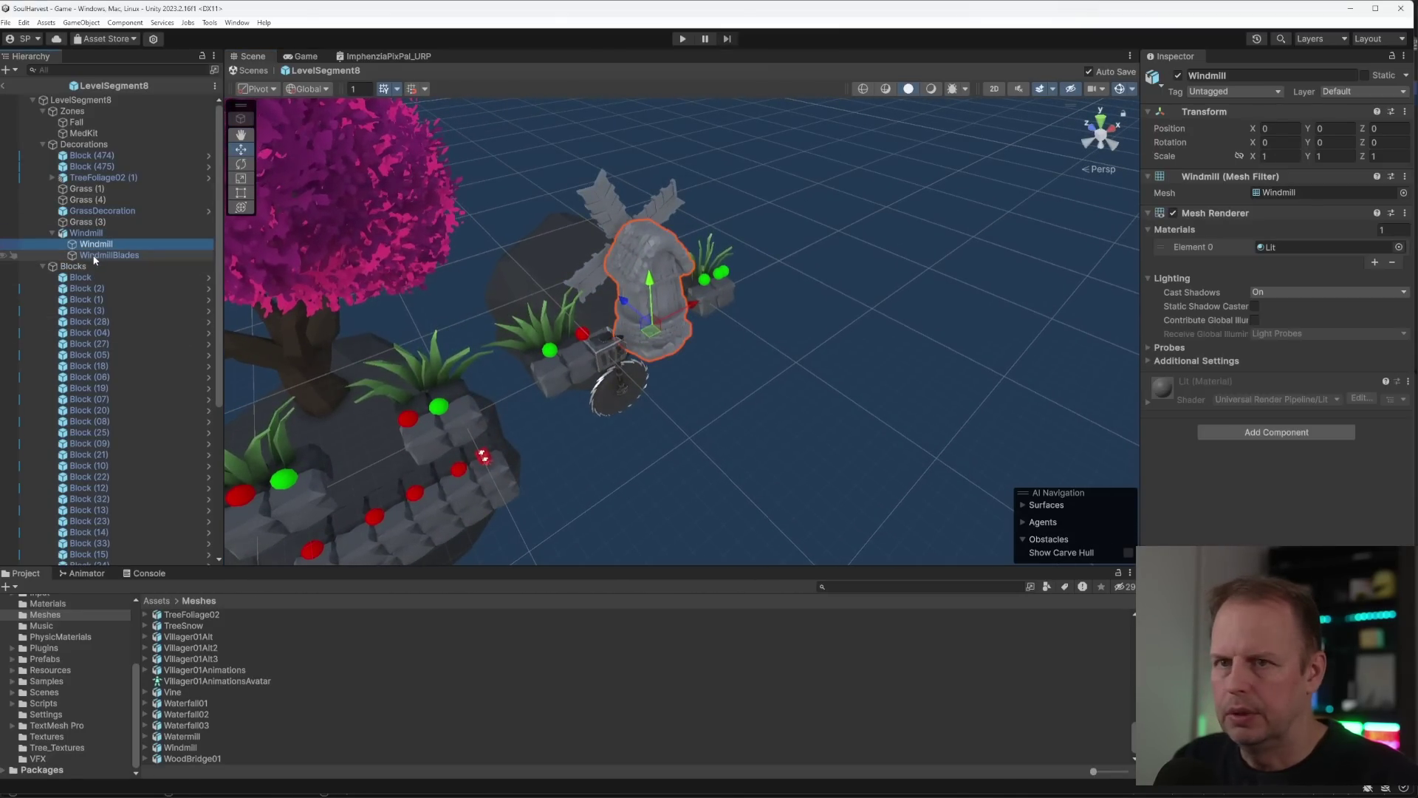
left_click(92, 254, "ctrl")
left_click(1399, 246)
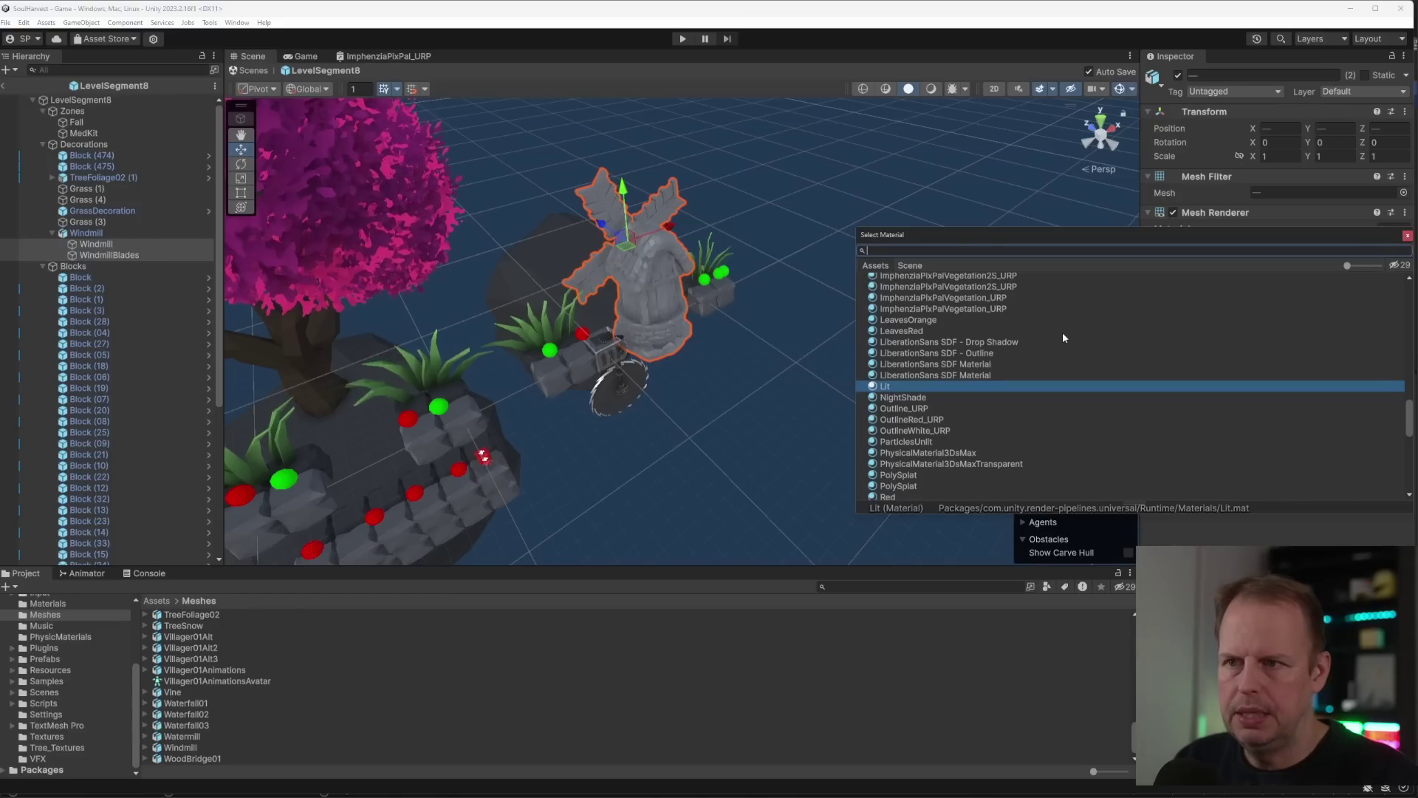
scroll(1014, 334, "up", 6)
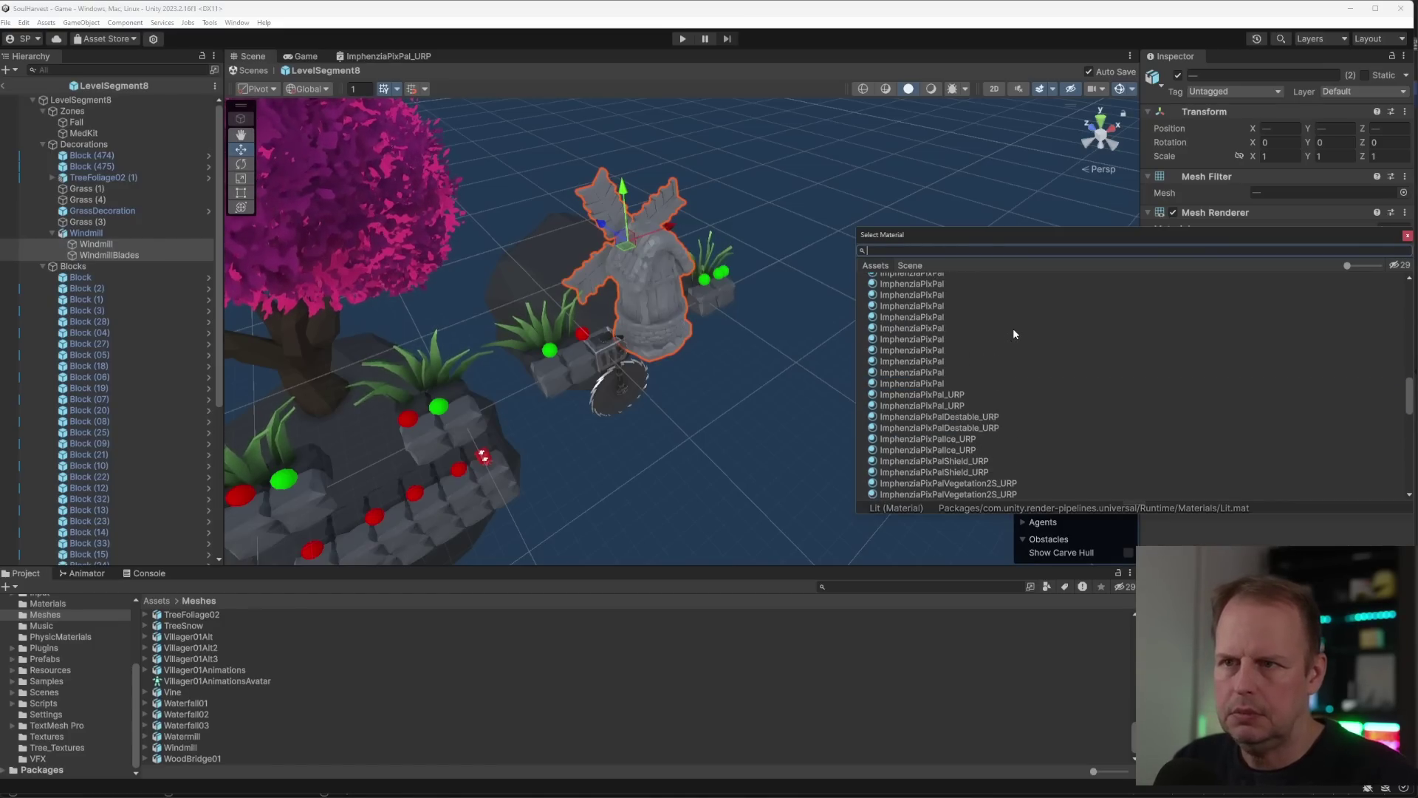
left_click(951, 405)
double_click(951, 395)
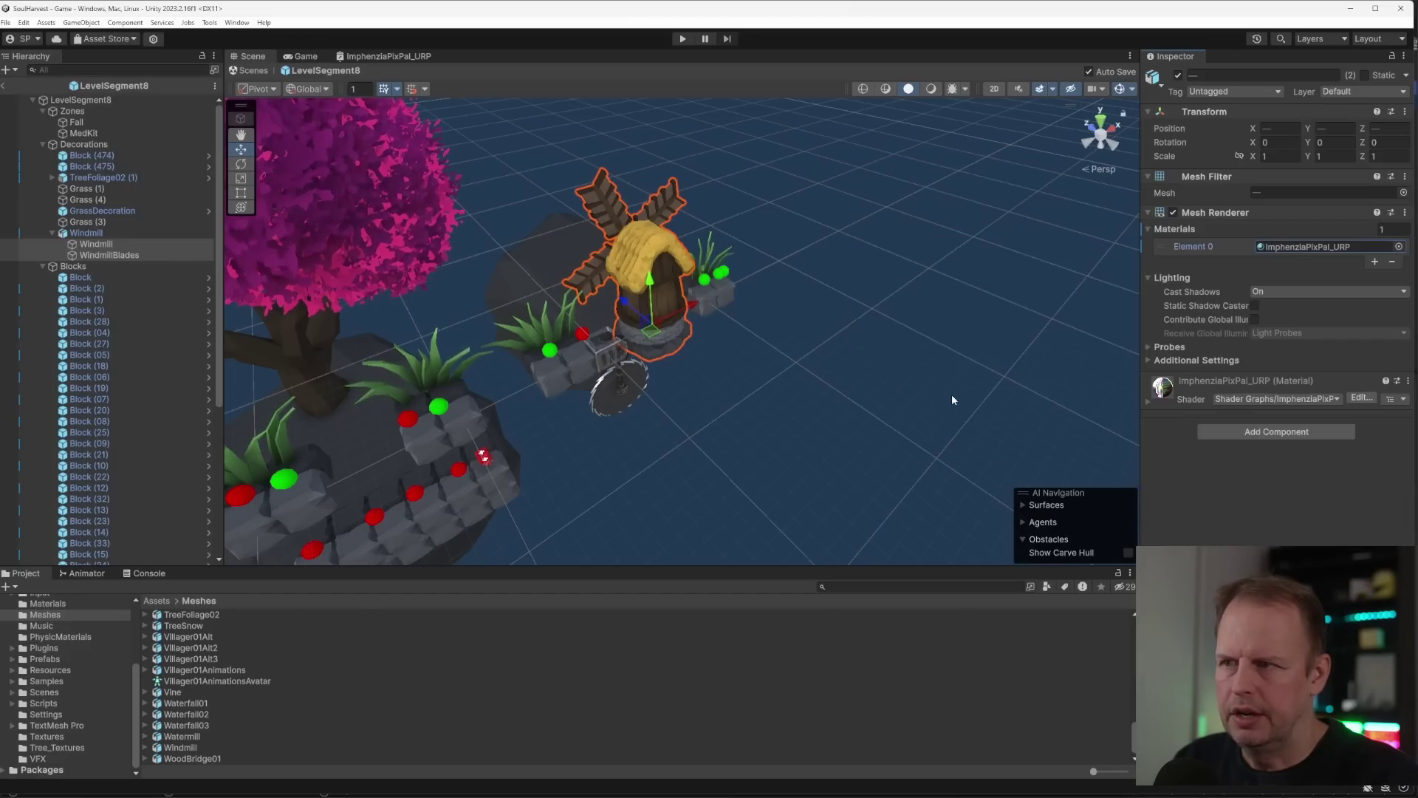
- Move the two windmill meshes back toward the rear dark rock and try rotating them together around the vertical axis
left_click_drag(655, 301, 557, 220)
right_click_drag(703, 268, 627, 283)
key("e")
left_click_drag(624, 316, 887, 303)
key("ctrl+z")
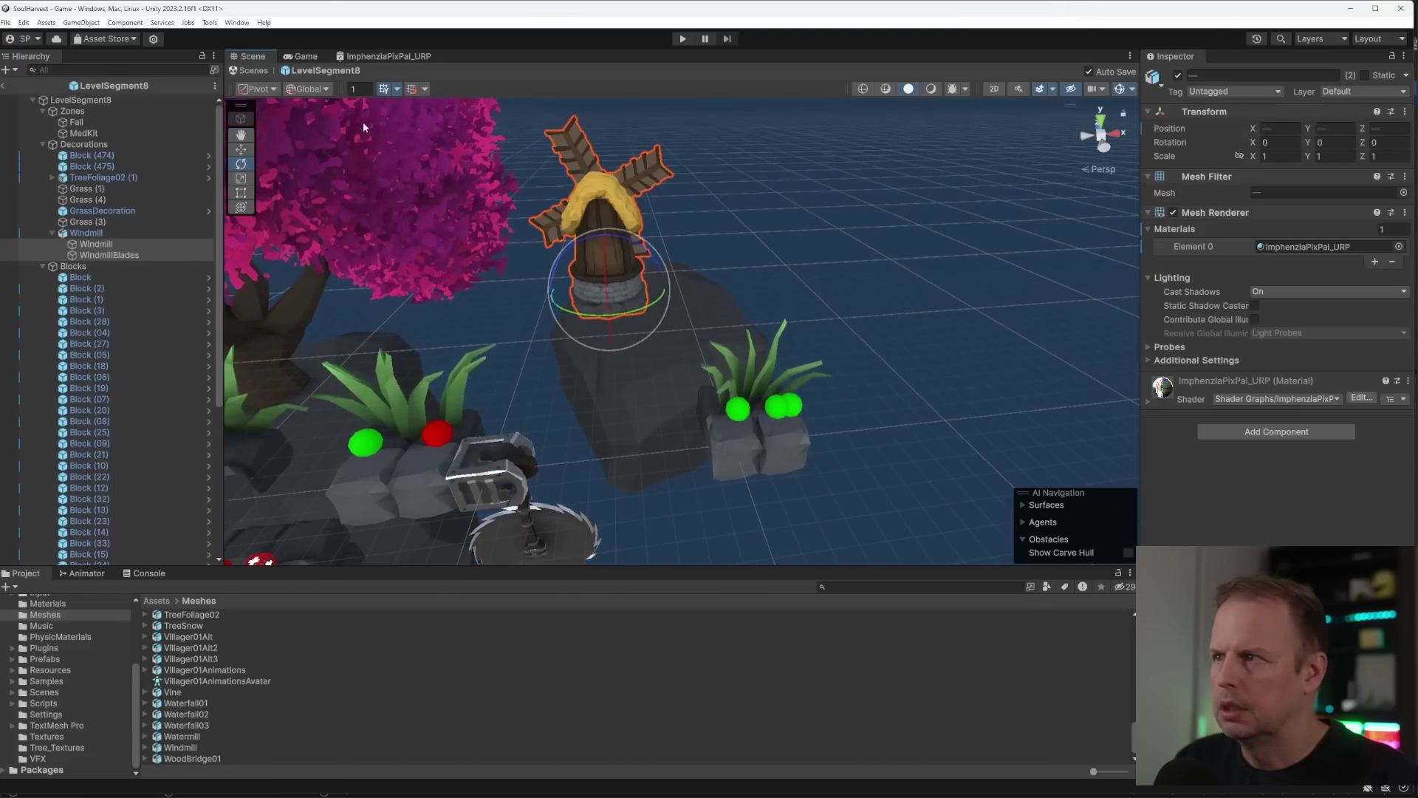
left_click_drag(624, 315, 928, 266)
key("ctrl+z")
key("ctrl+z")
- Select the Windmill and WindmillBlades child meshes together and set the handle position to Center
left_click(628, 182)
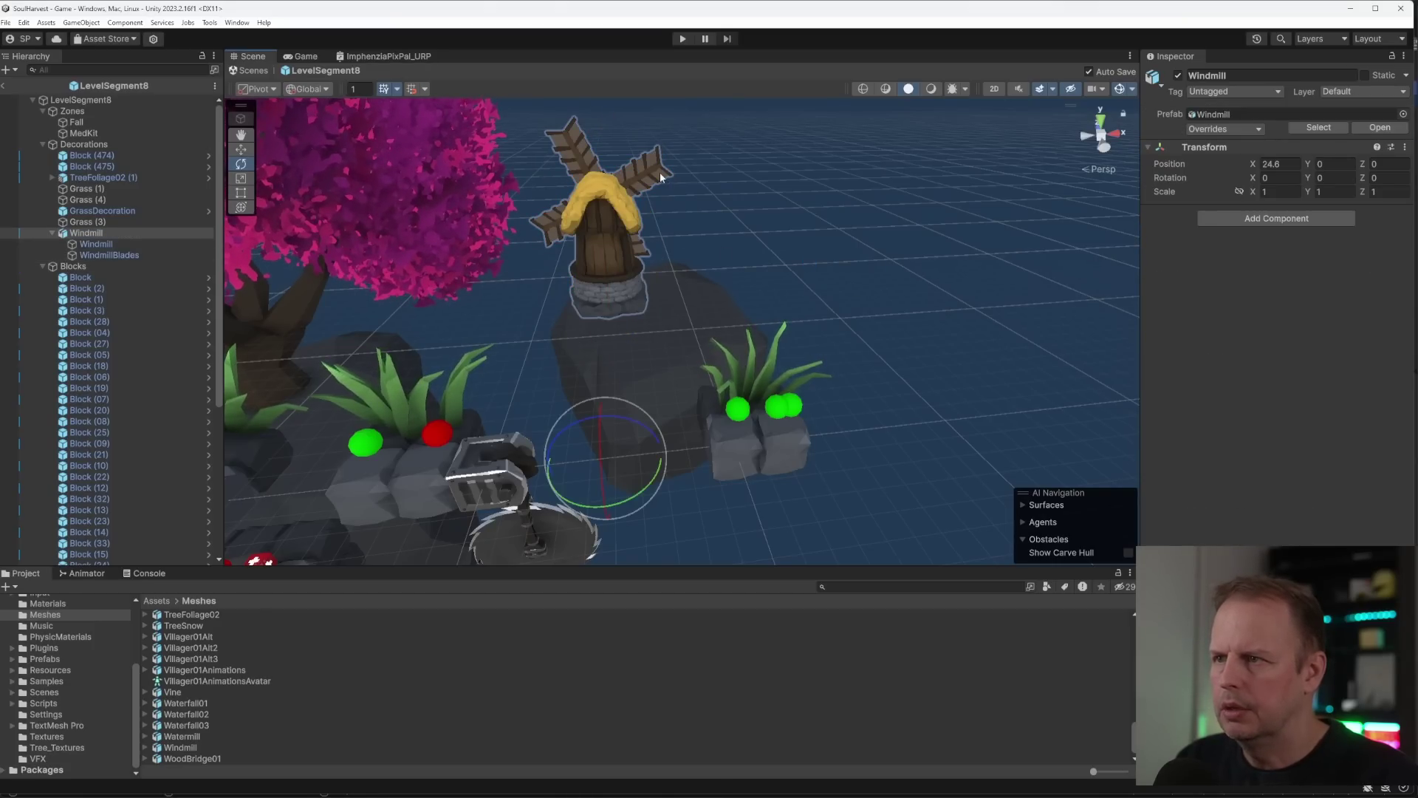
left_click(659, 171)
left_click_drag(874, 201, 636, 282, "alt")
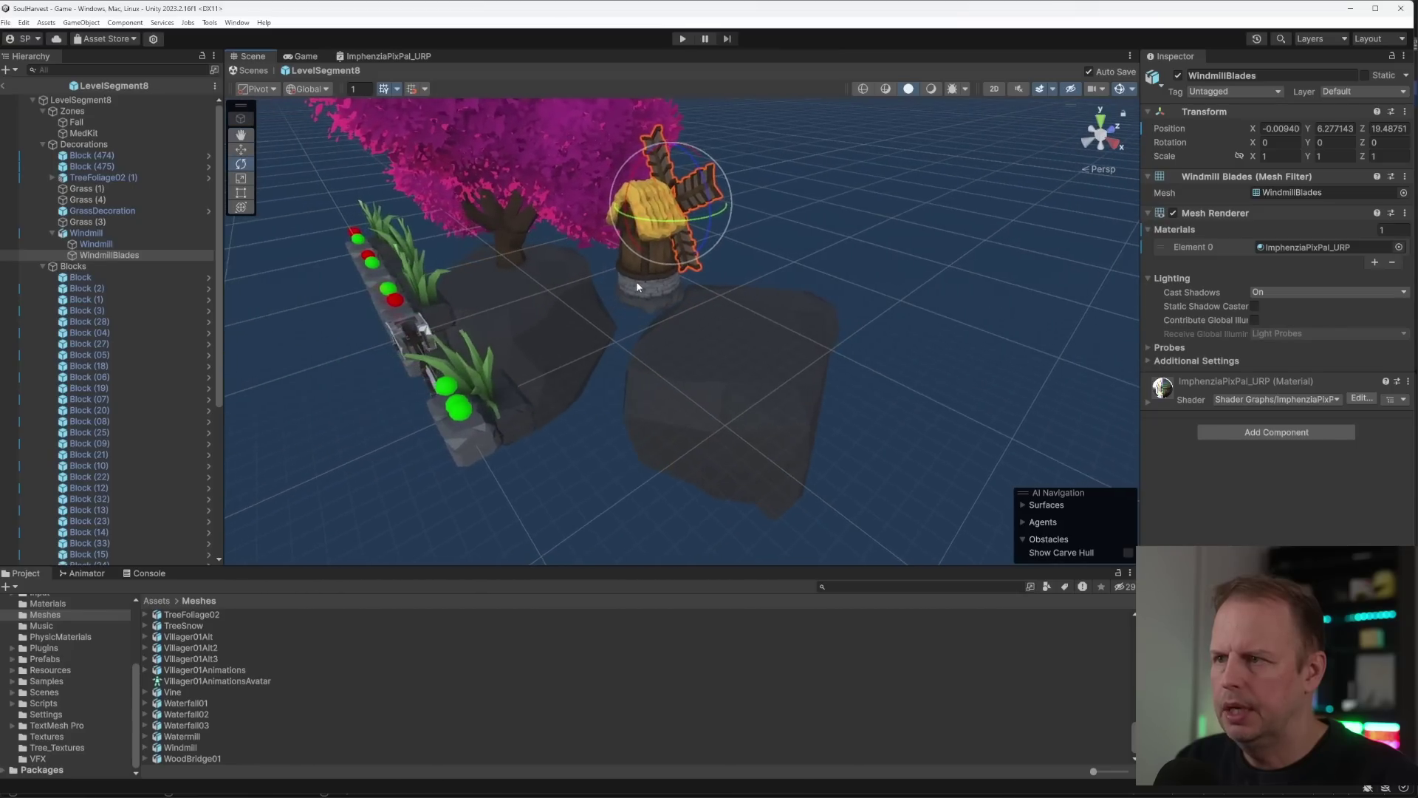
left_click(636, 282)
left_click(697, 197, "shift")
left_click(654, 289)
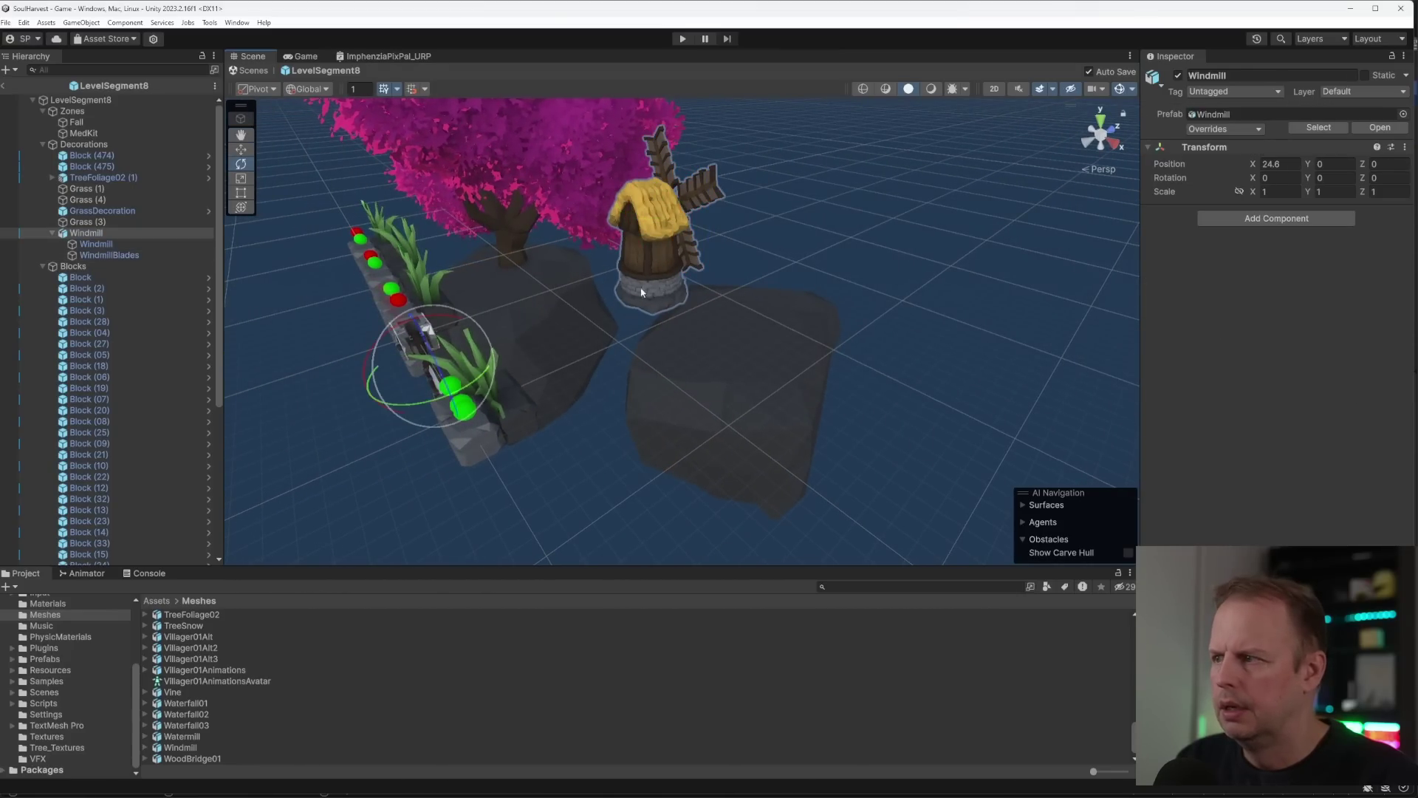
left_click(99, 244)
left_click(98, 232)
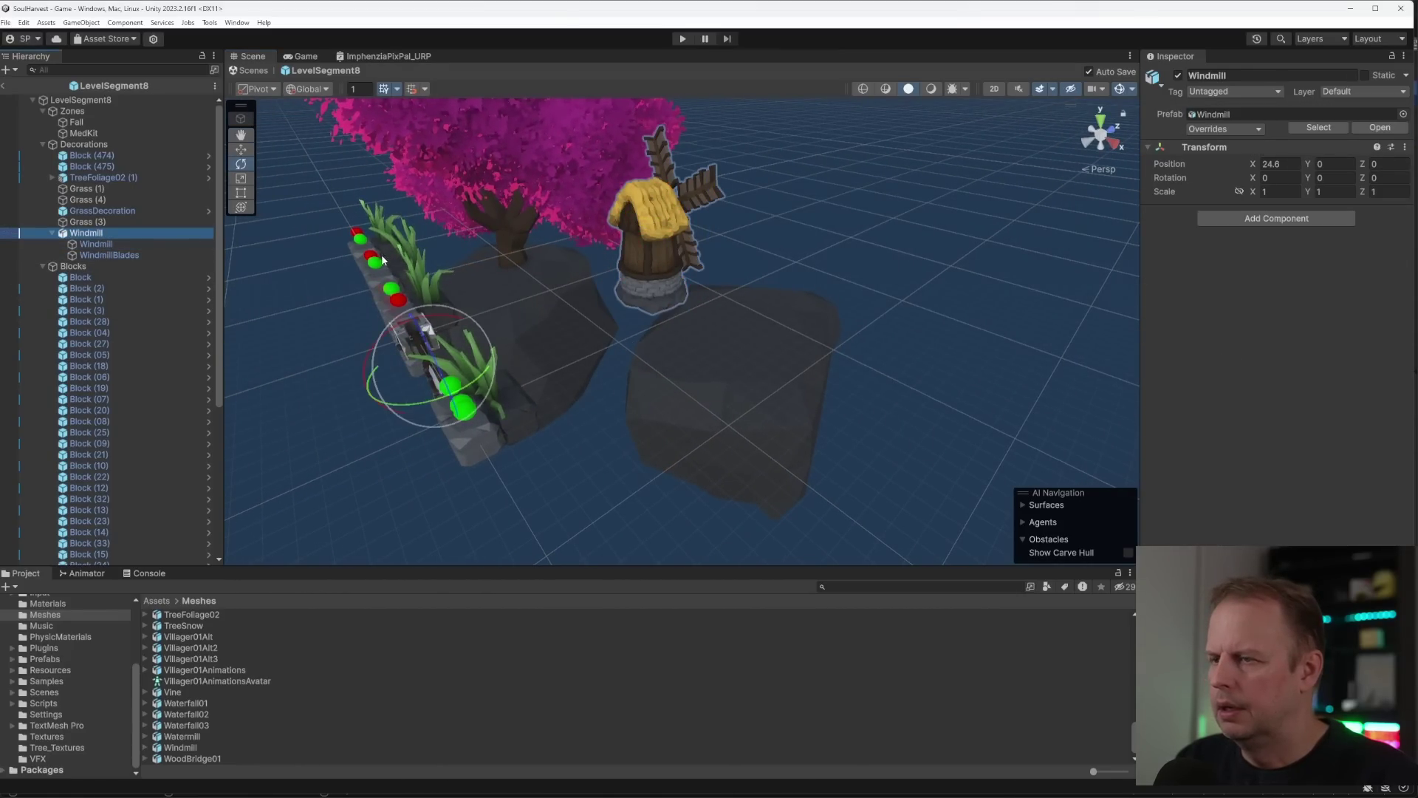
left_click(124, 246)
left_click(122, 262, "shift")
left_click(122, 255)
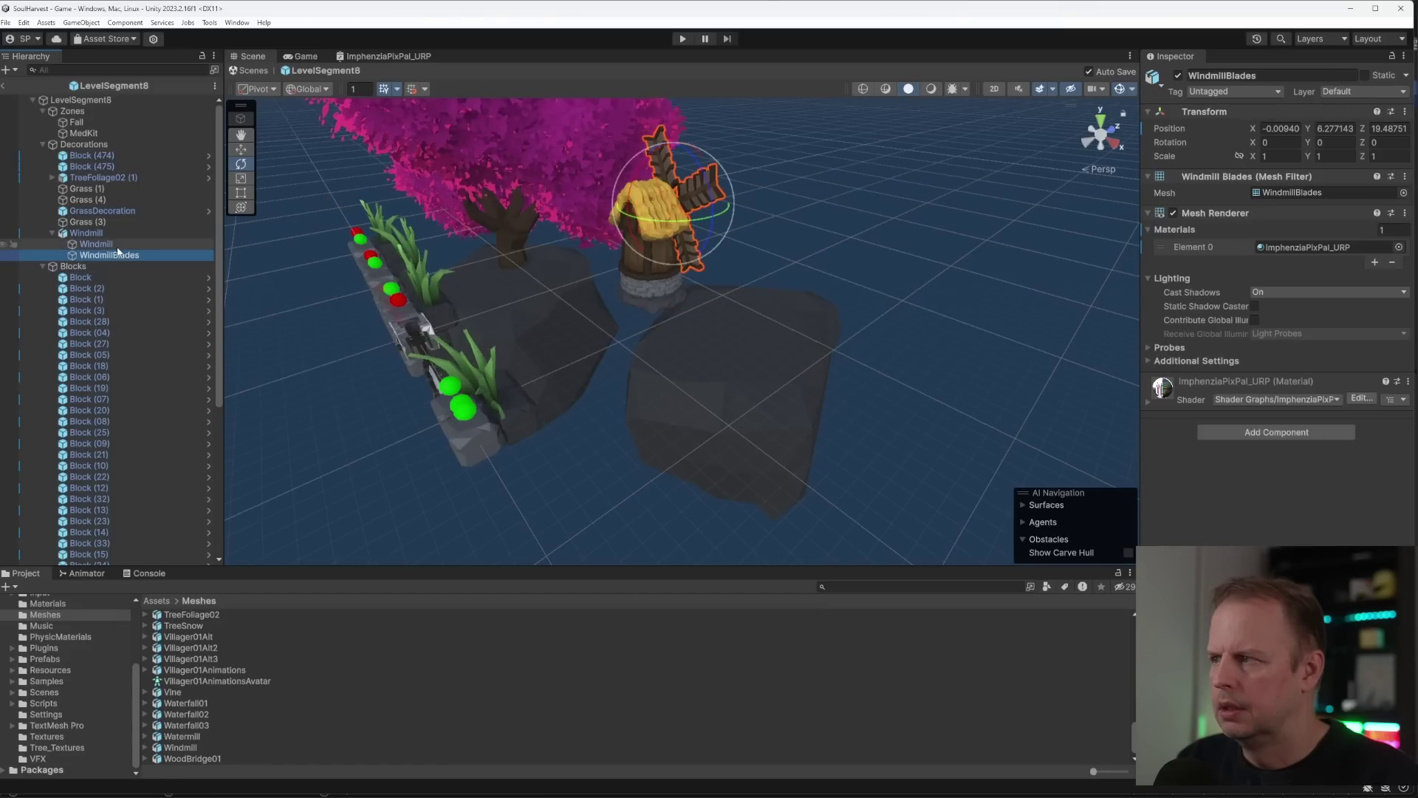
left_click(118, 246, "ctrl")
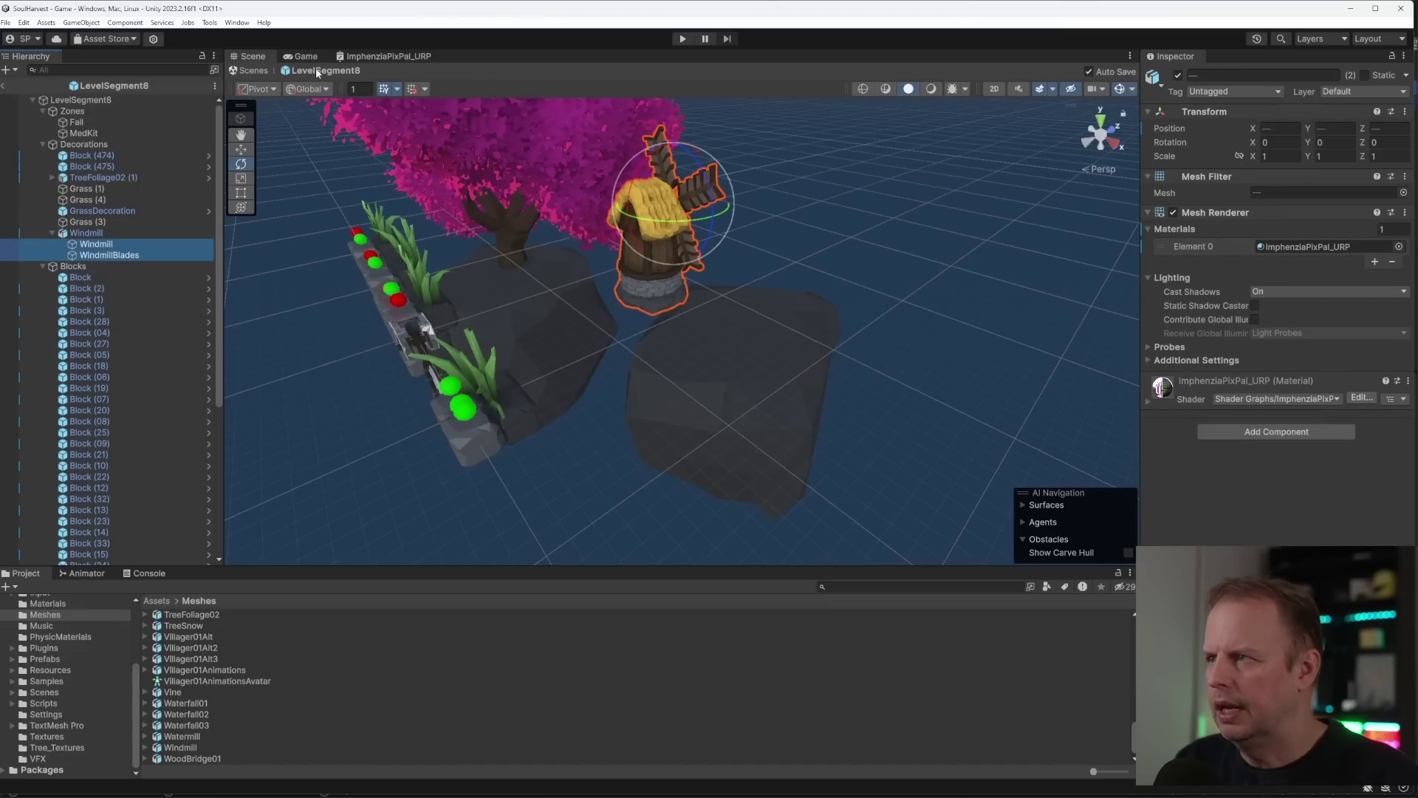
left_click(275, 89)
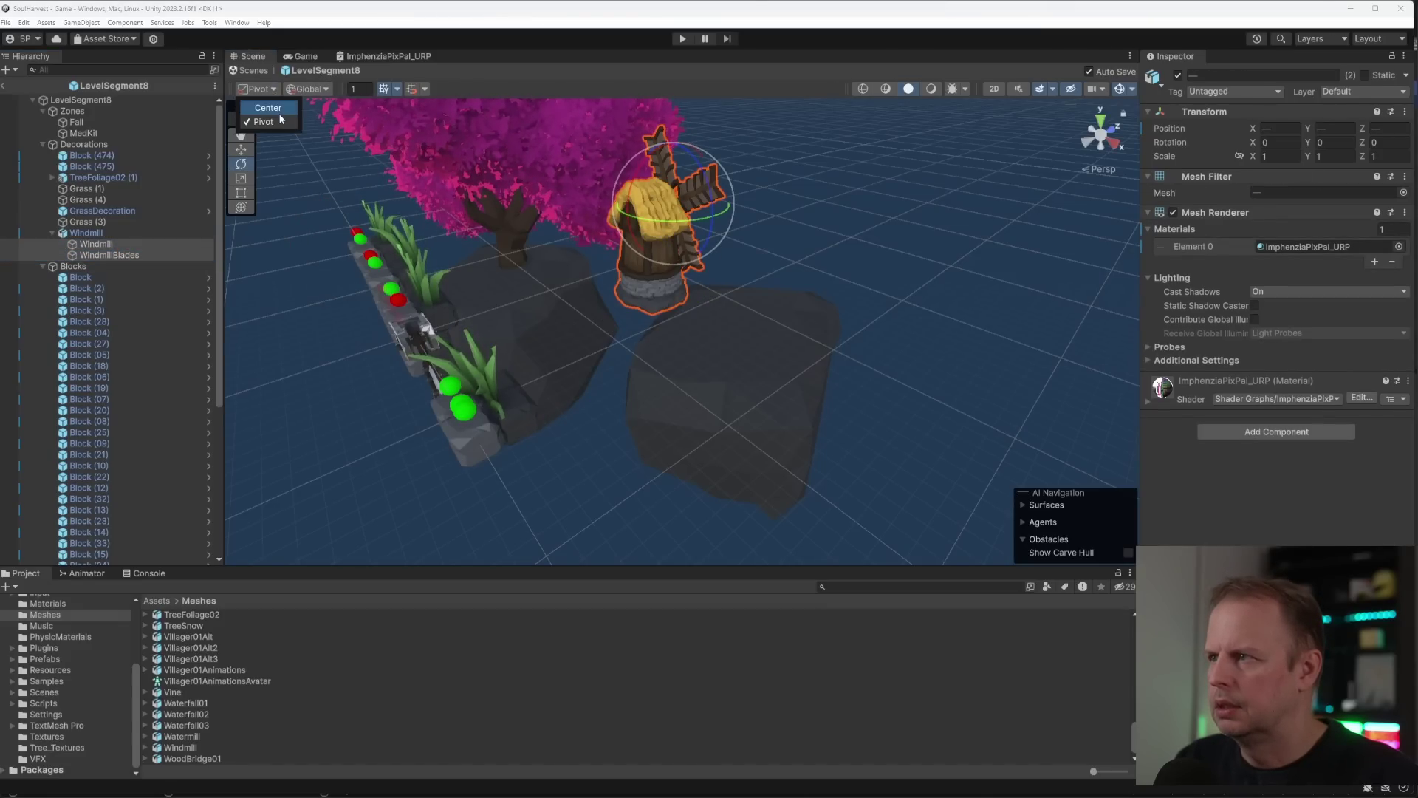
left_click(266, 106)
- Try rotating both windmill meshes around the vertical axis, and undo the rotation and their earlier move
left_click_drag(684, 246, 207, 200)
key("ctrl+s")
left_click_drag(105, 246, 121, 236)
left_click(777, 427)
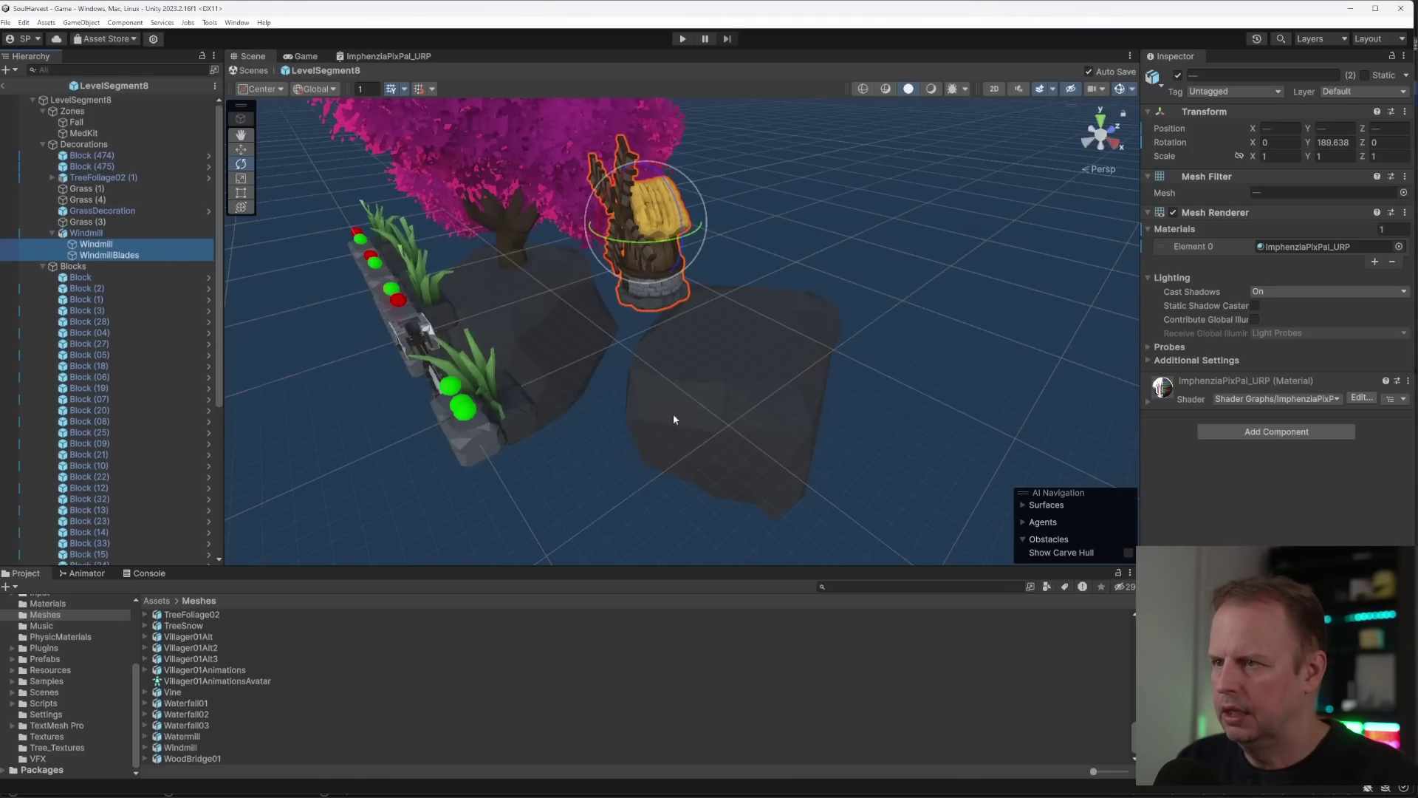
key("ctrl+z")
left_click(667, 303)
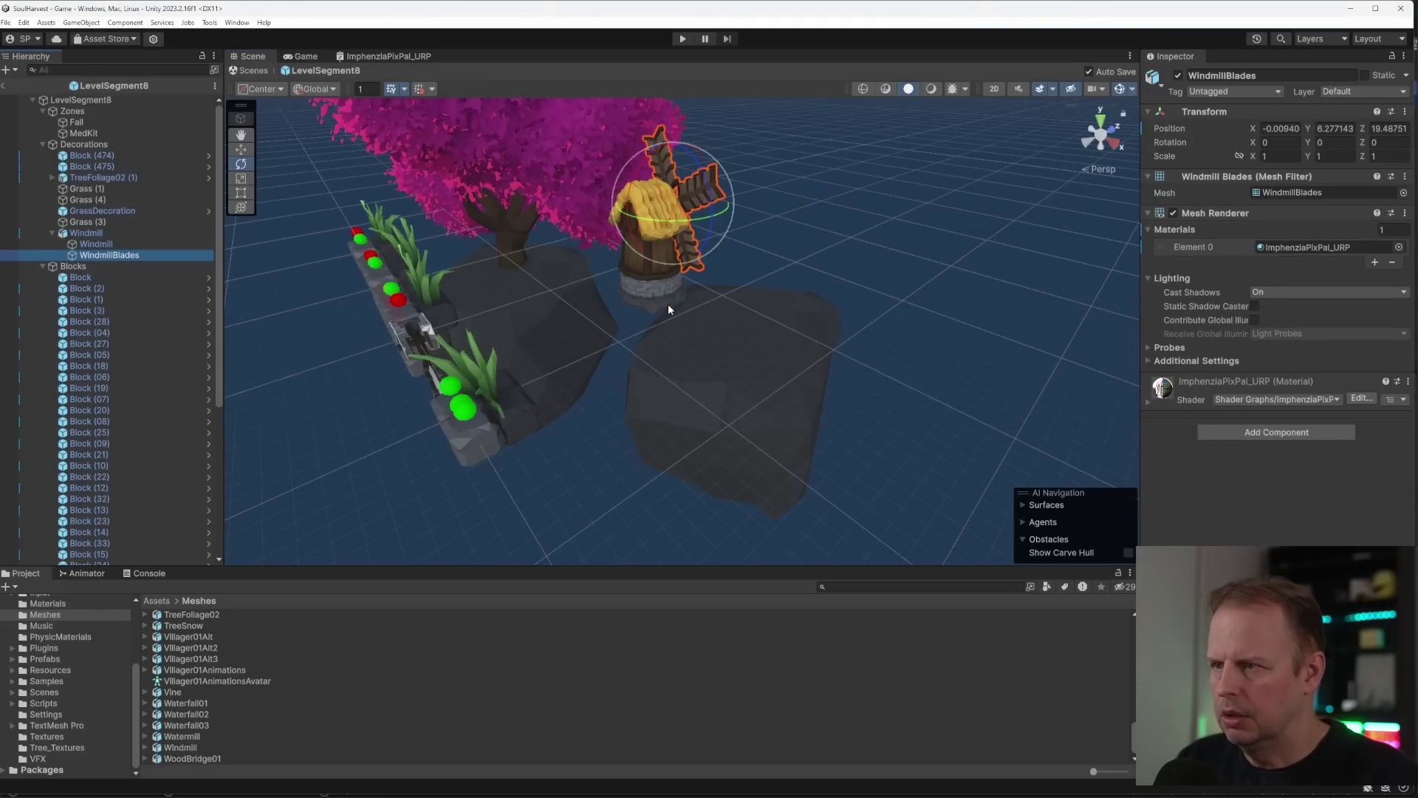
left_click(668, 303)
left_click(666, 302)
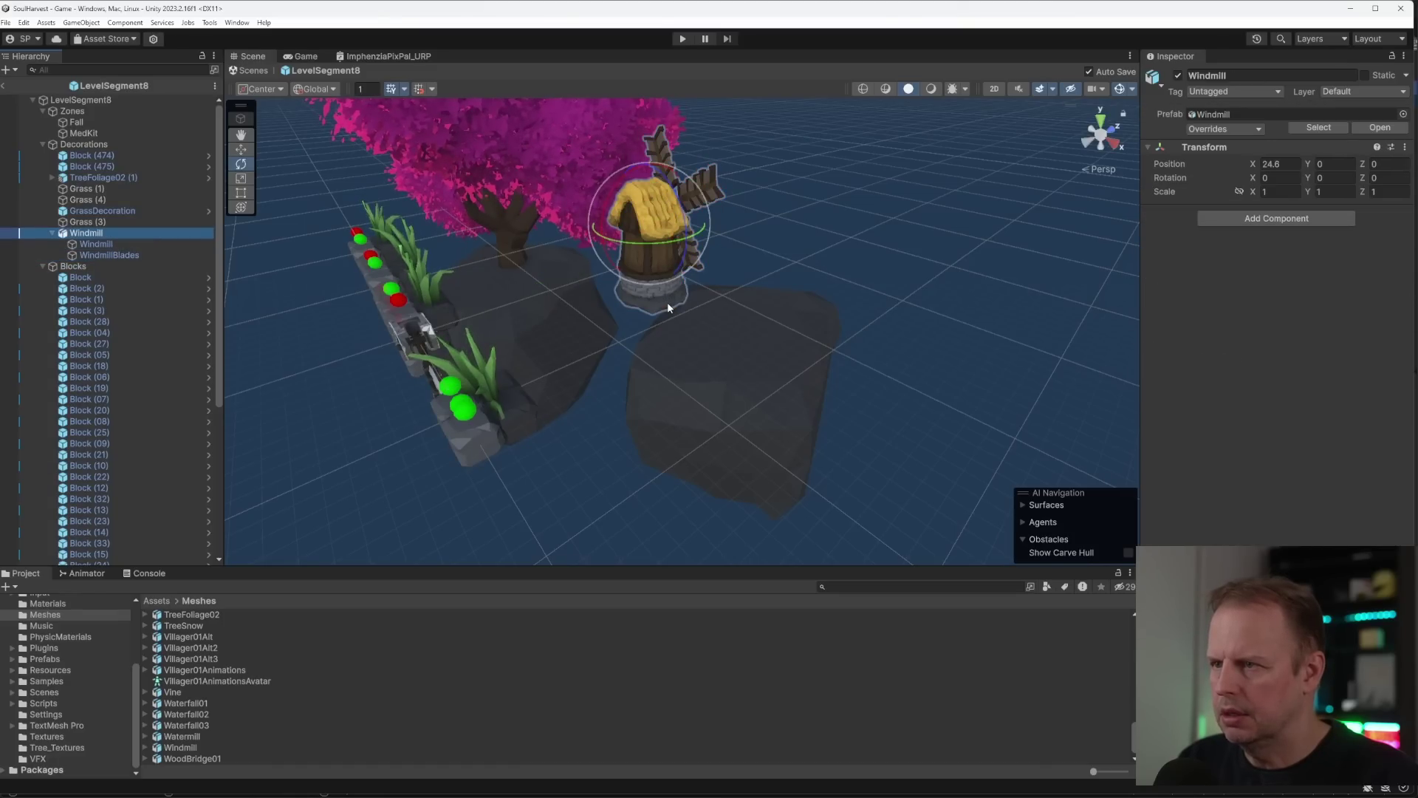
left_click(666, 303)
left_click(626, 304, "shift")
key("ctrl+z")
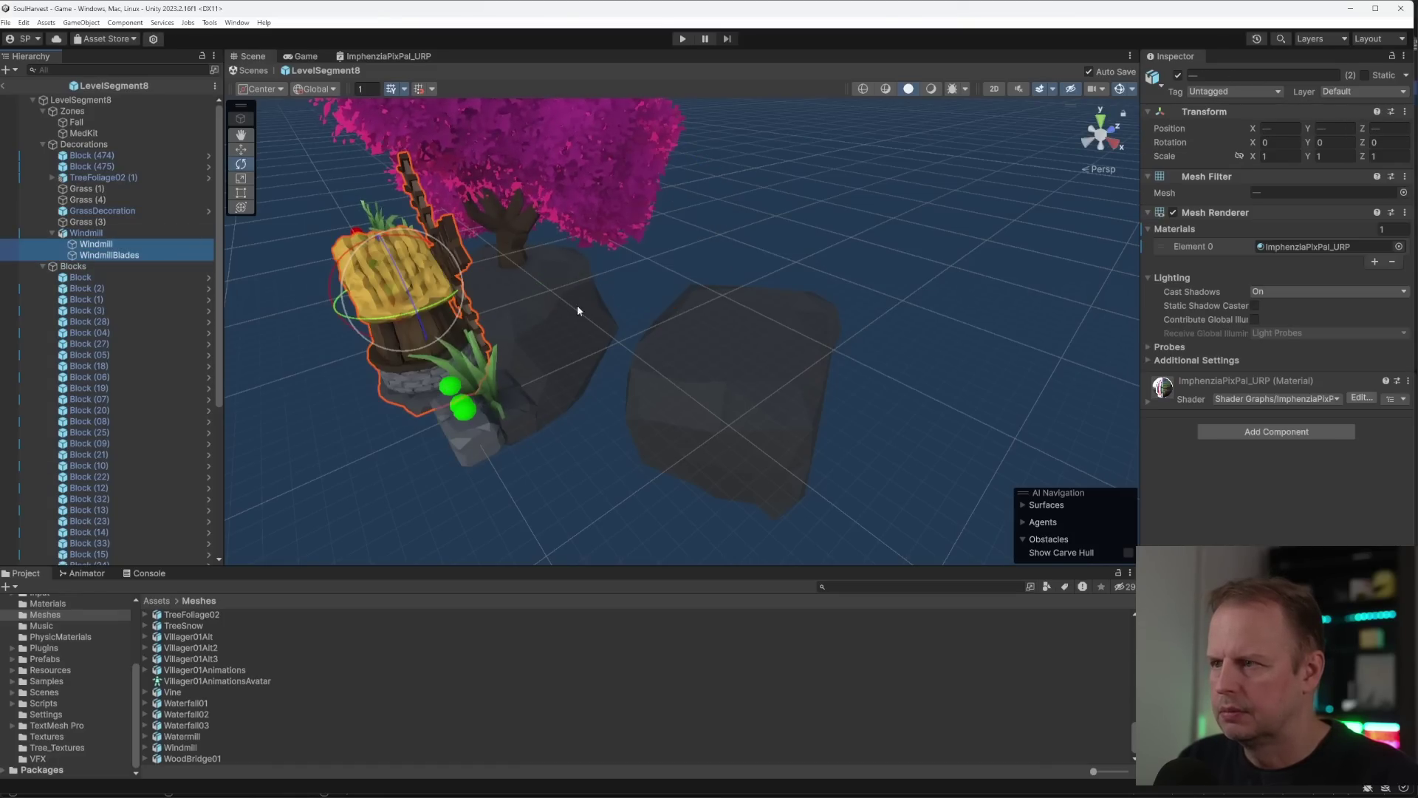
- Move the parent Windmill object to about X 32.3, Z 19 and rotate it to about -176.6 around Y
left_click(96, 236)
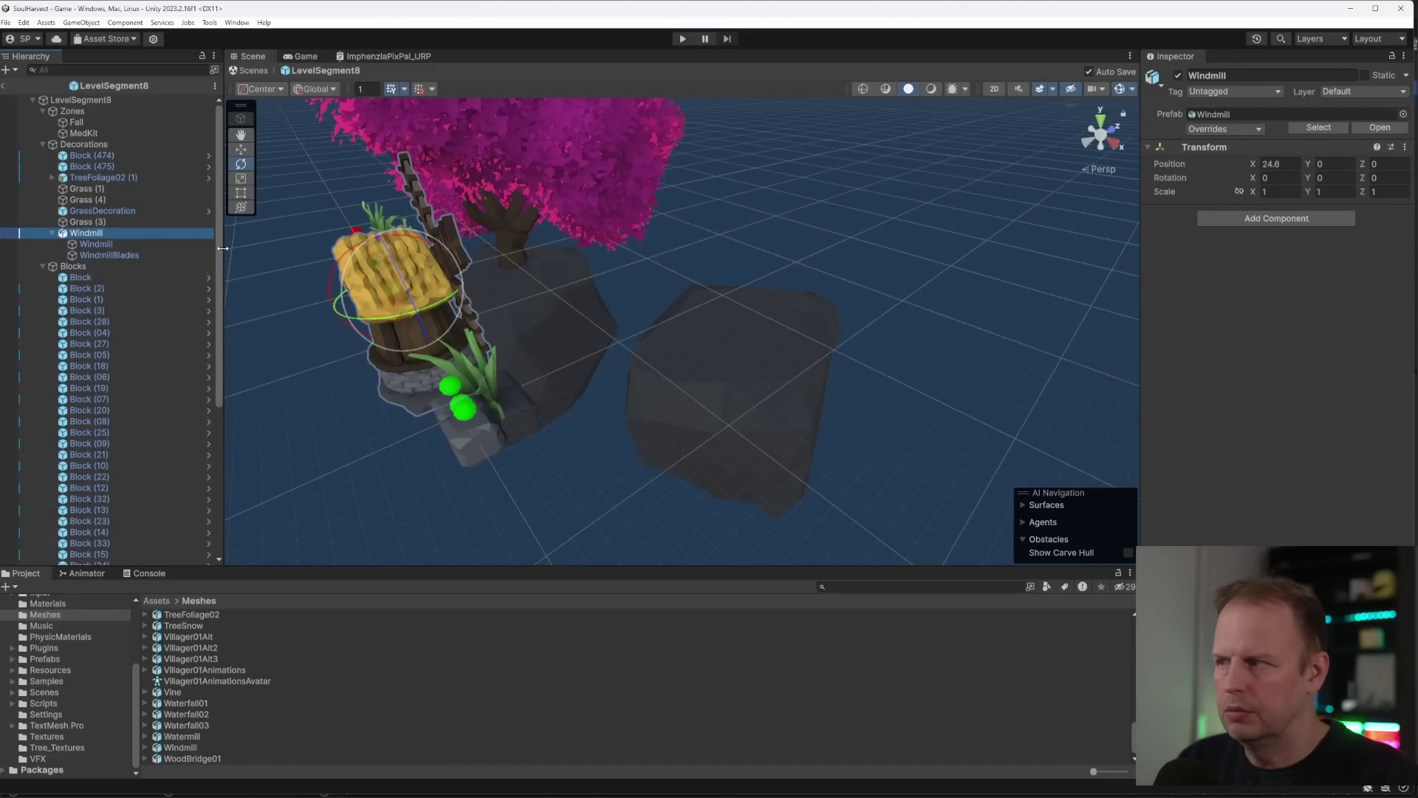
key("w")
left_click_drag(407, 331, 866, 315)
key("e")
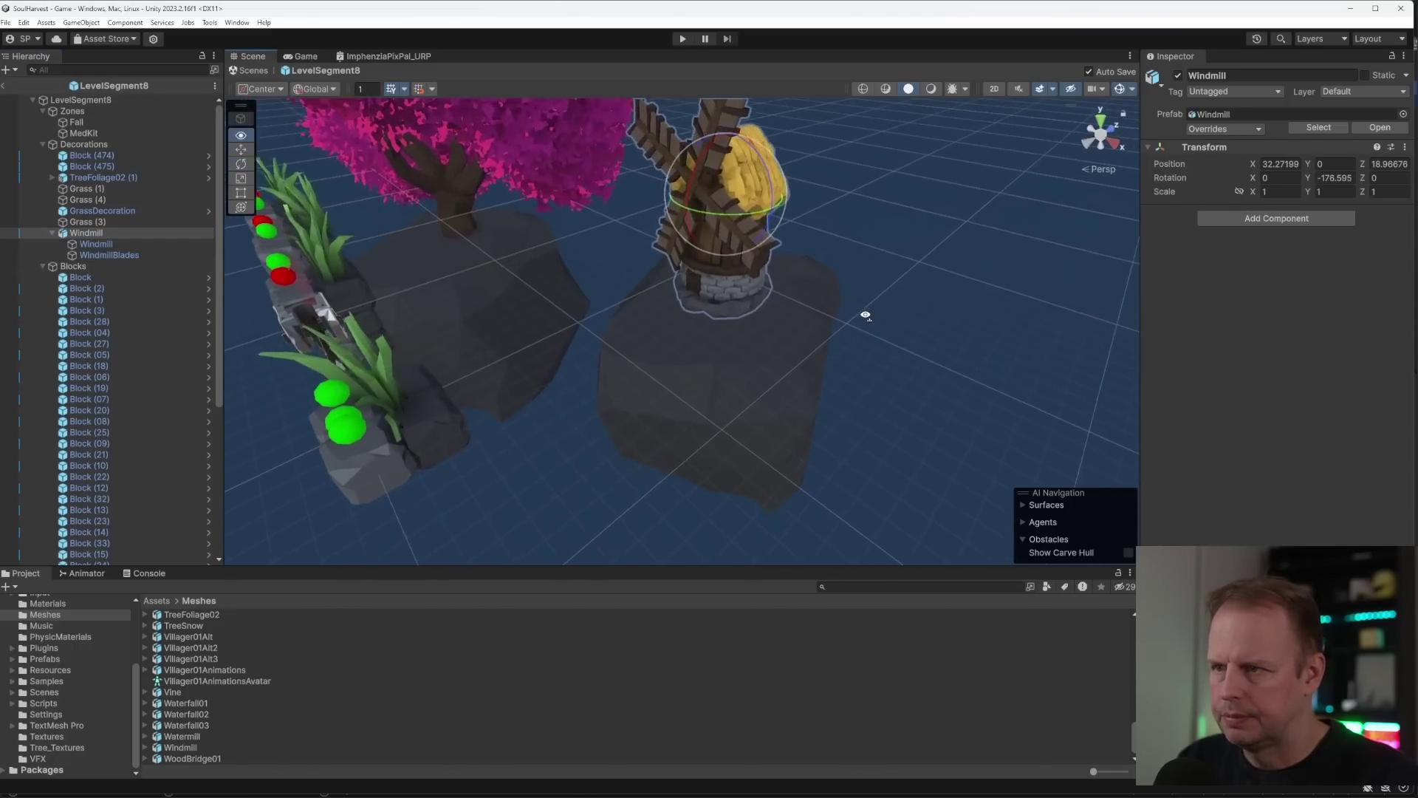
- Scale the Windmill object uniformly to about 1.87
key("w")
key("d")
right_click_drag(866, 314, 1021, 249)
key("s")
key("s")
key("a")
key("w")
left_click_drag(777, 263, 838, 259)
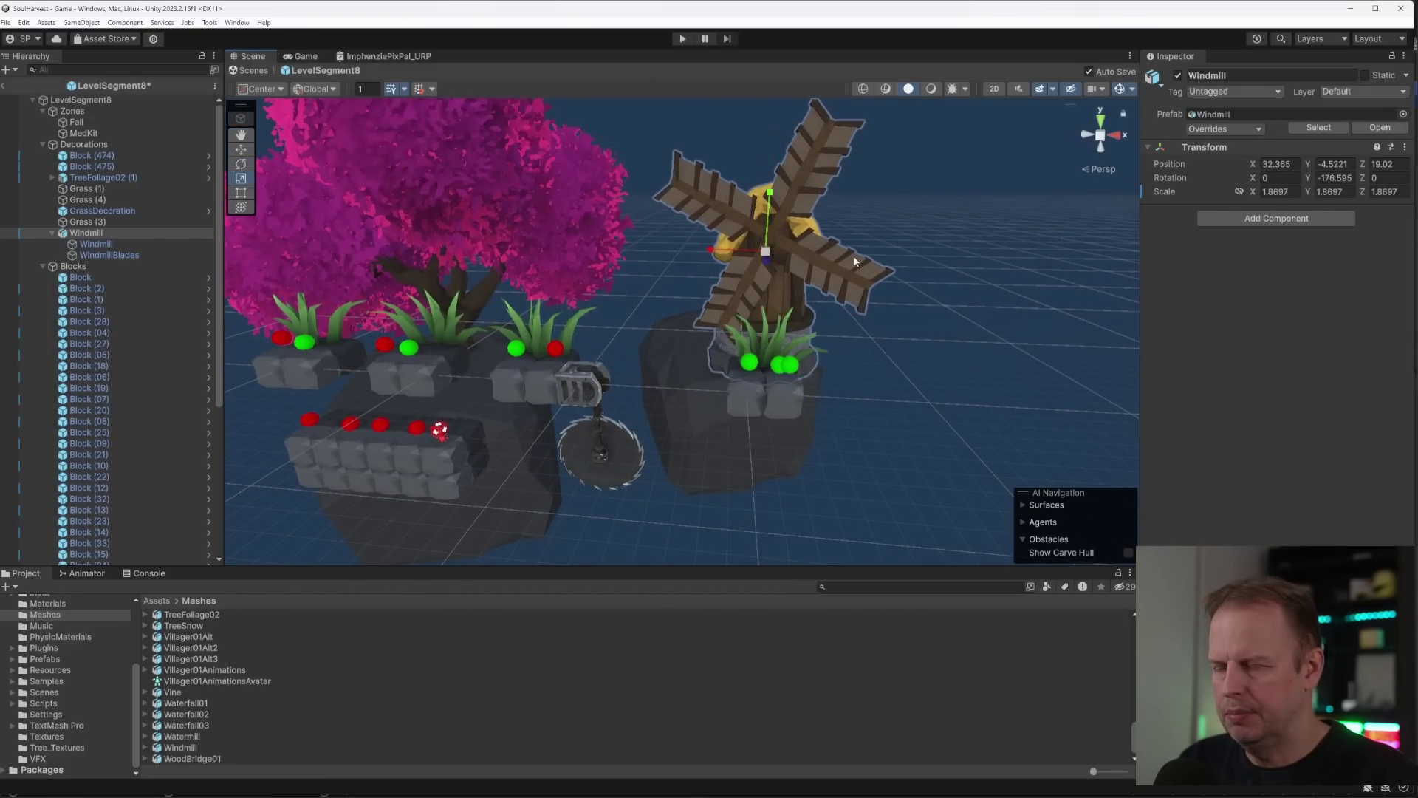
- Raise the Windmill object to Y -1.88
key("d")
right_click_drag(838, 259, 813, 293)
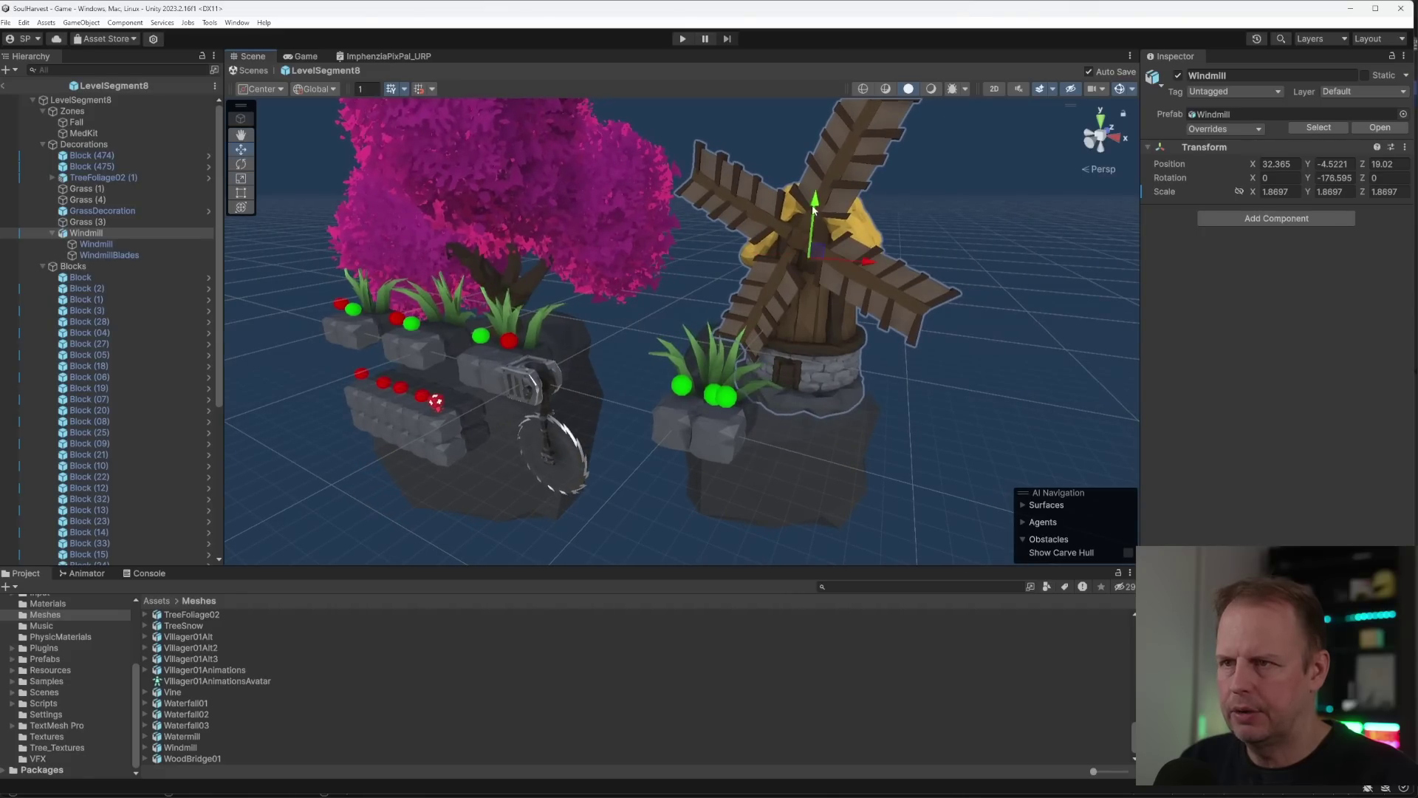
left_click_drag(813, 210, 826, 174)
- Move the dark rock Block (475) to about X 32, Z 18.4 beneath the windmill
mouse_move(879, 287)
left_mouse_down("alt")
mouse_move(872, 307)
mouse_move(952, 313)
mouse_move(889, 310)
left_mouse_up("alt")
left_click(766, 382)
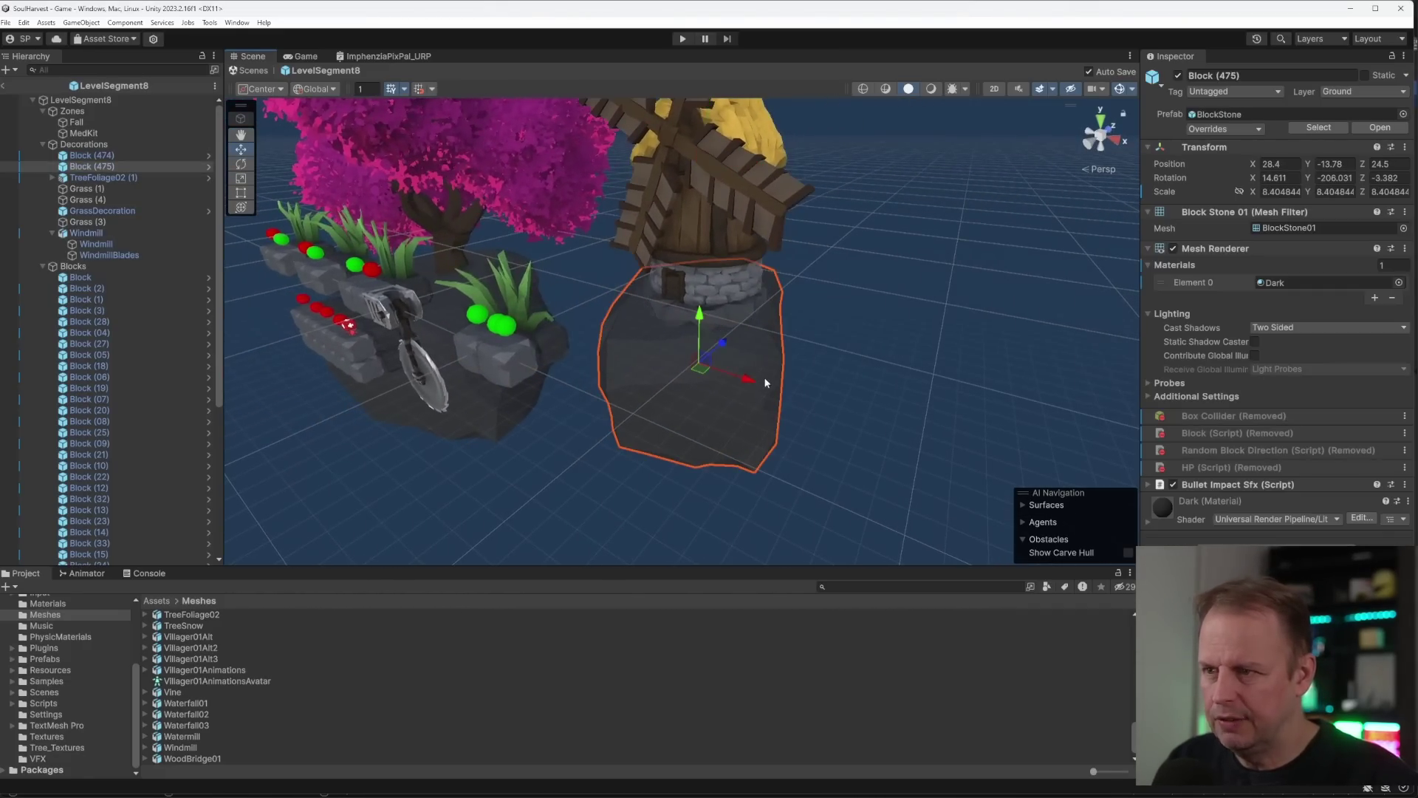
left_click_drag(706, 372, 709, 406)
left_click_drag(709, 407, 768, 341, "alt")
- Rotate the Windmill object to about -143.9 around Y
left_click(767, 343)
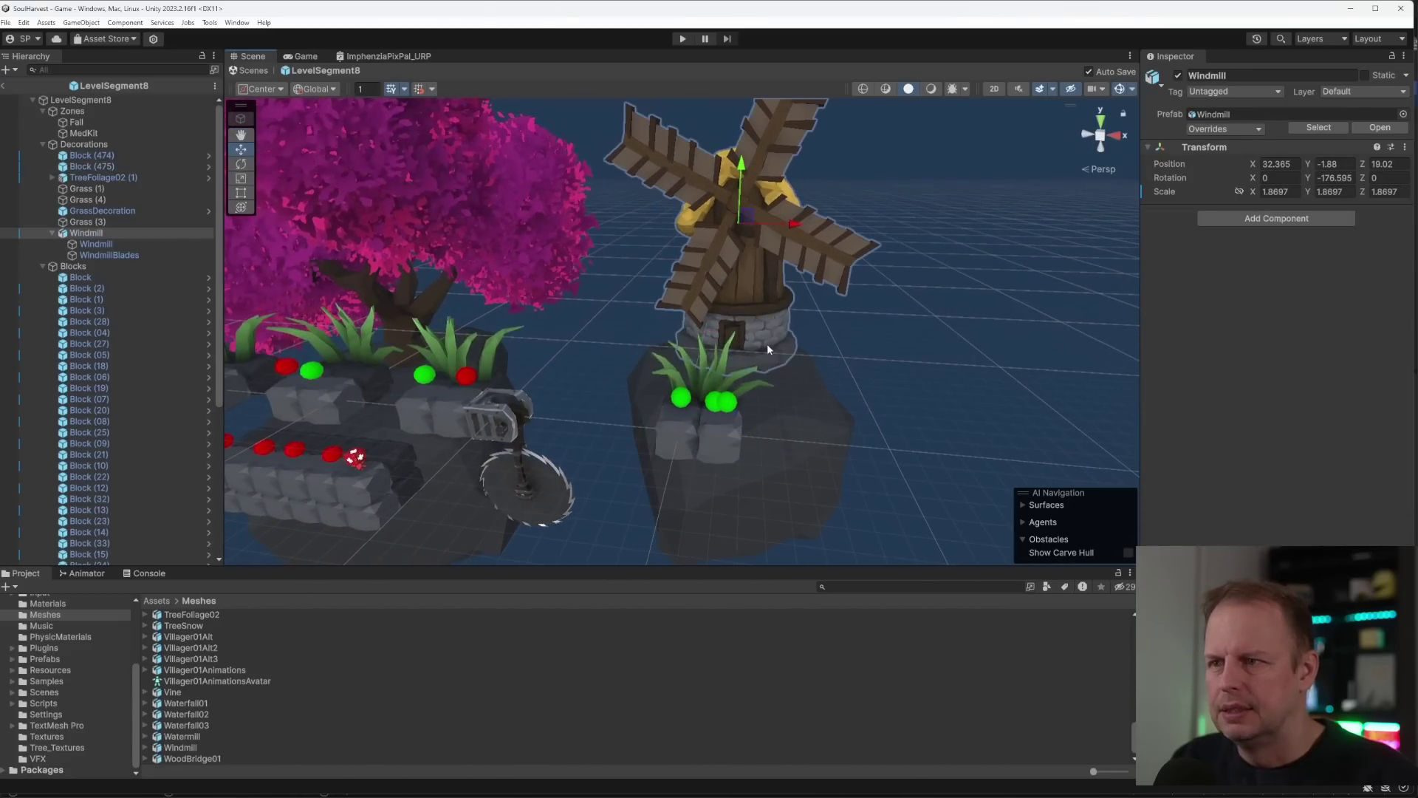
key("e")
left_click_drag(774, 232, 731, 244)
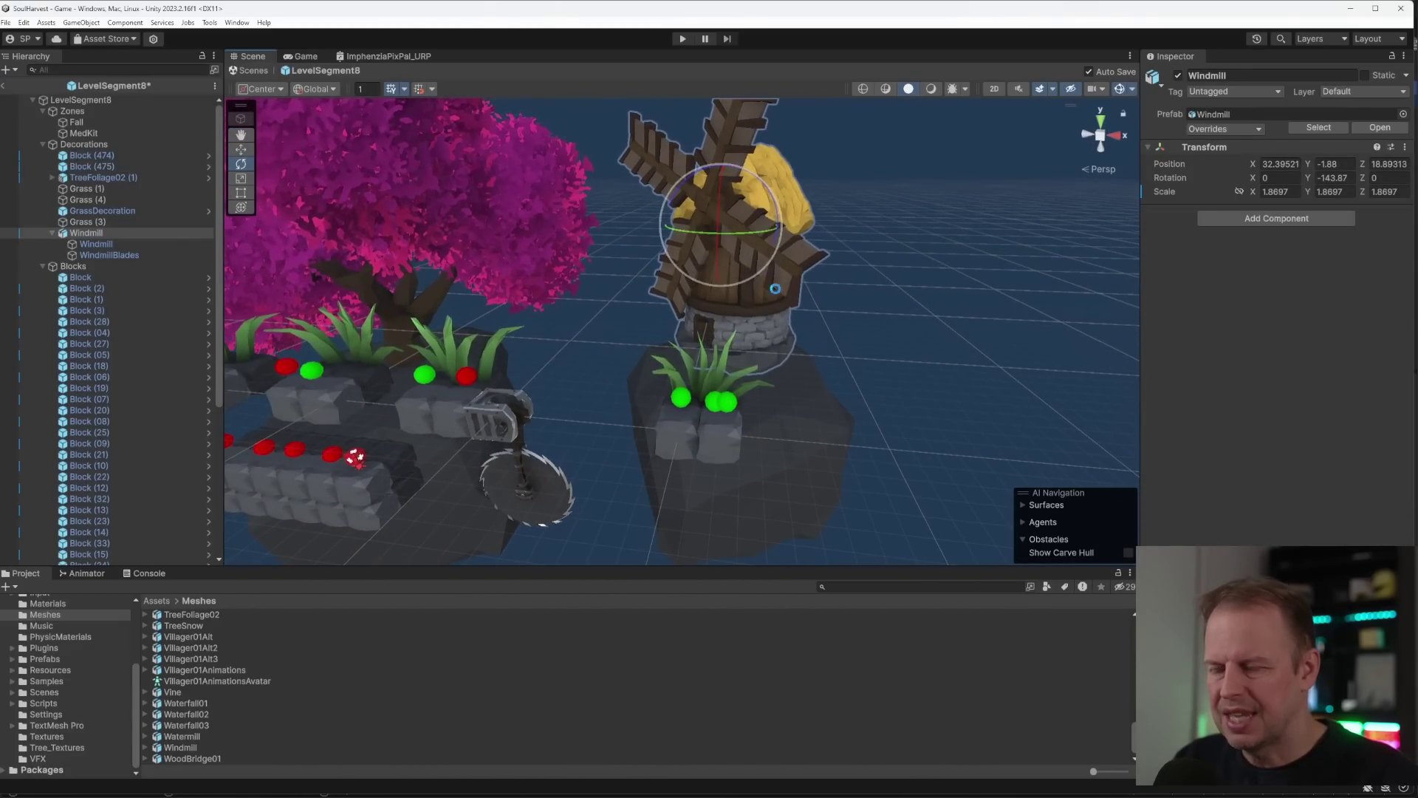
- Raise the dark rock beneath the windmill to Y -11.5 and shift it slightly along X
right_click_drag(800, 310, 850, 314)
left_click(761, 395)
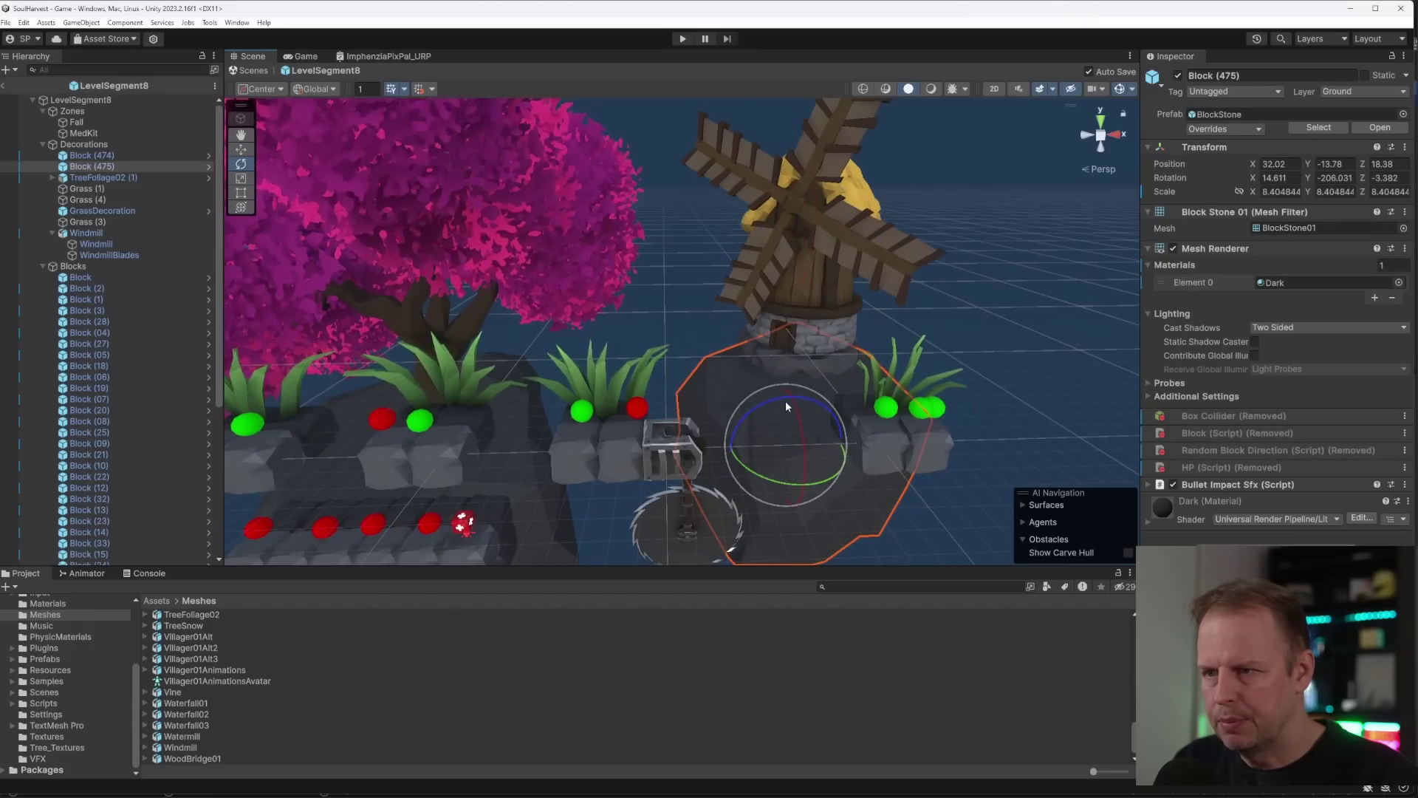
left_click_drag(791, 399, 790, 375)
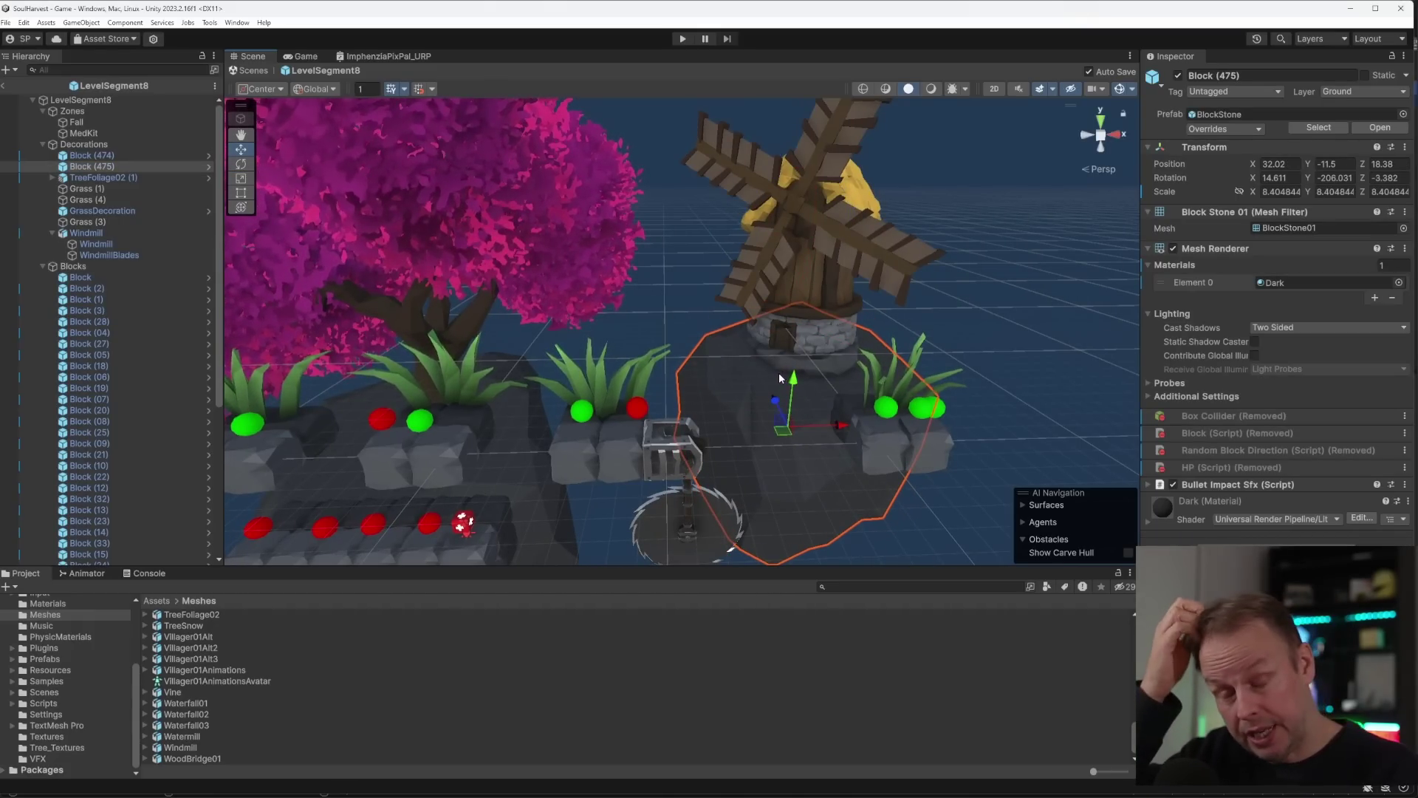
left_click_drag(808, 356, 852, 289, "alt")
mouse_move(852, 290)
right_mouse_down()
mouse_move(861, 281)
mouse_move(849, 303)
right_mouse_up()
left_click_drag(851, 406, 826, 409)
right_click_drag(910, 365, 897, 354)
- Add the Rotator script component to the parent Windmill object
left_click(801, 230)
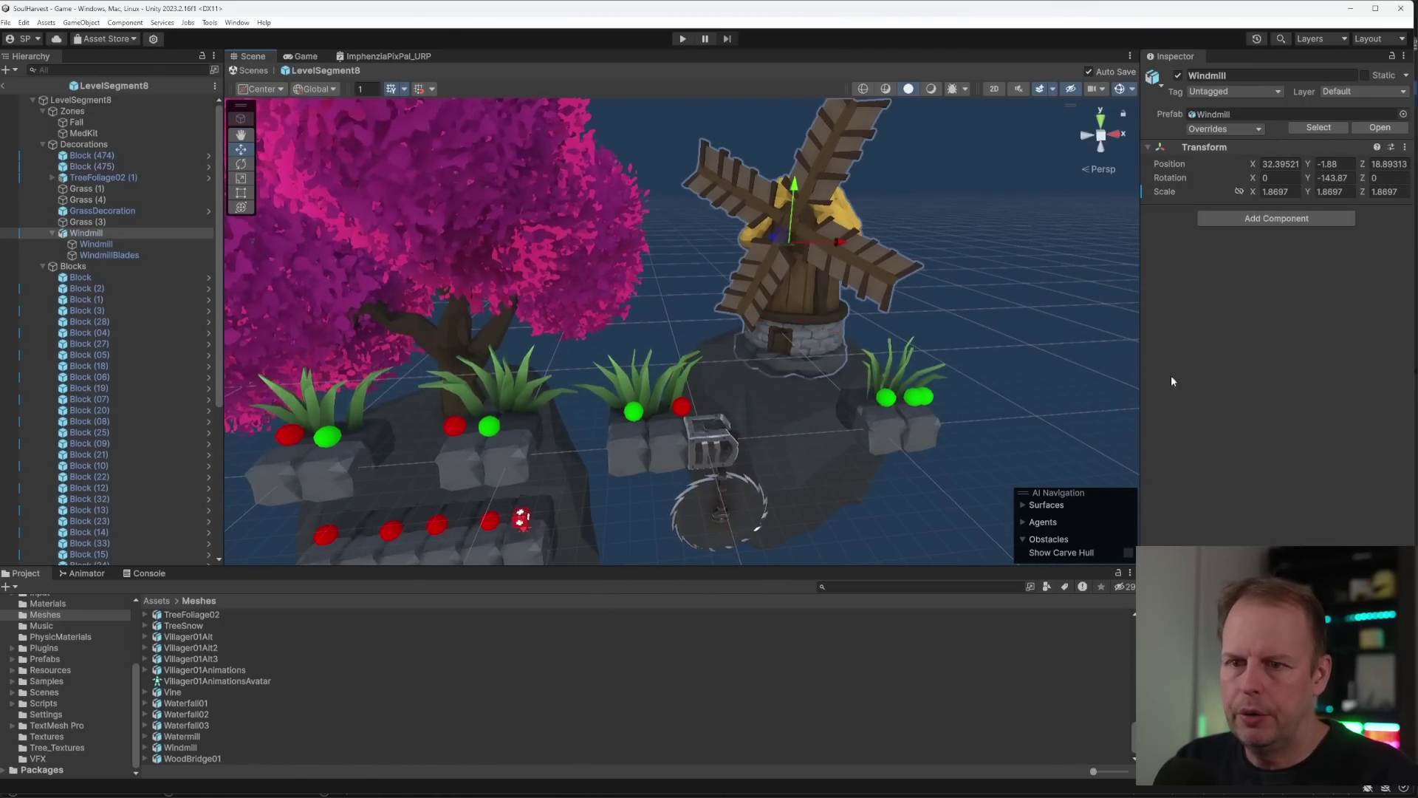
left_click(1271, 220)
type("tas")
type("rot")
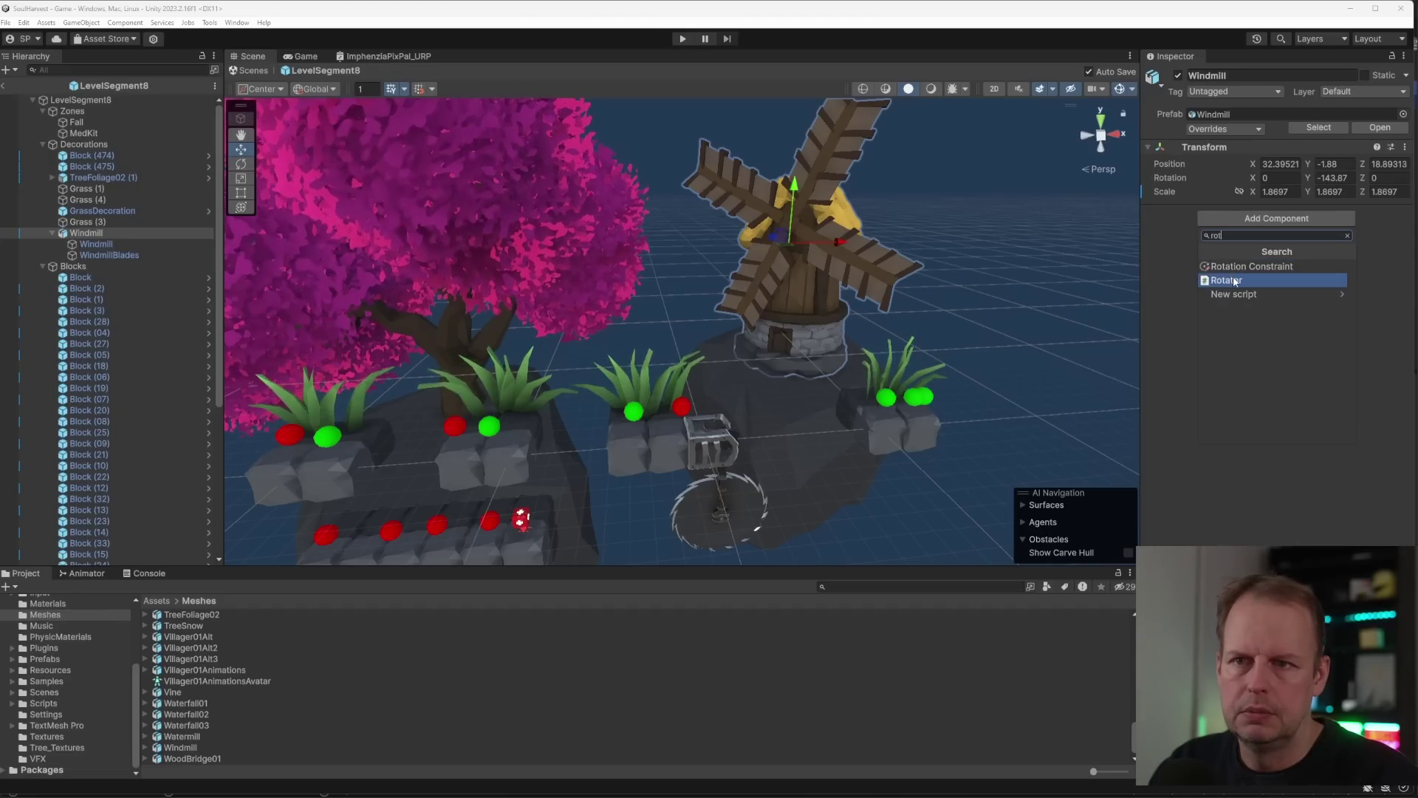
left_click(1229, 280)
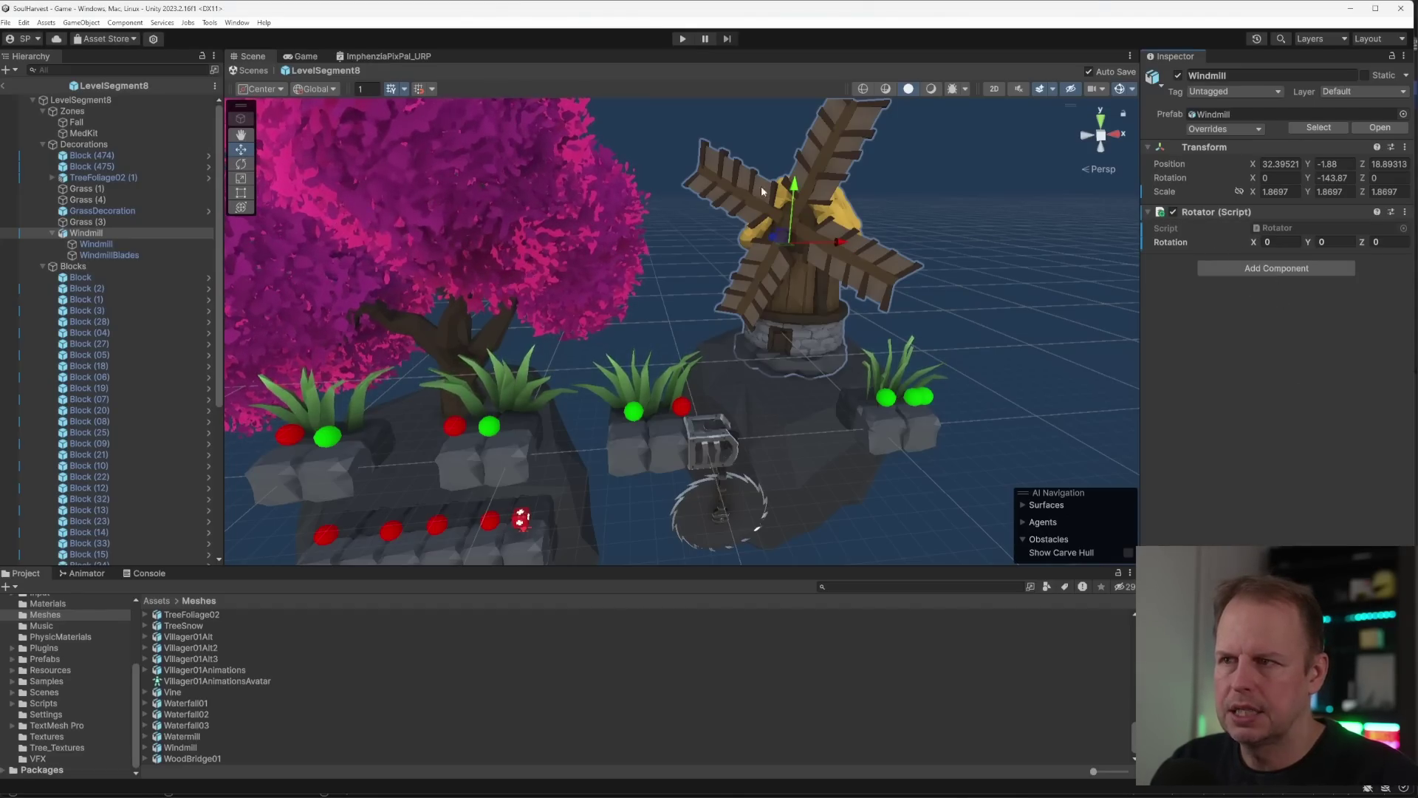
- Set the transform handle position to Pivot and its orientation to Local
left_click(260, 89)
left_click(260, 119)
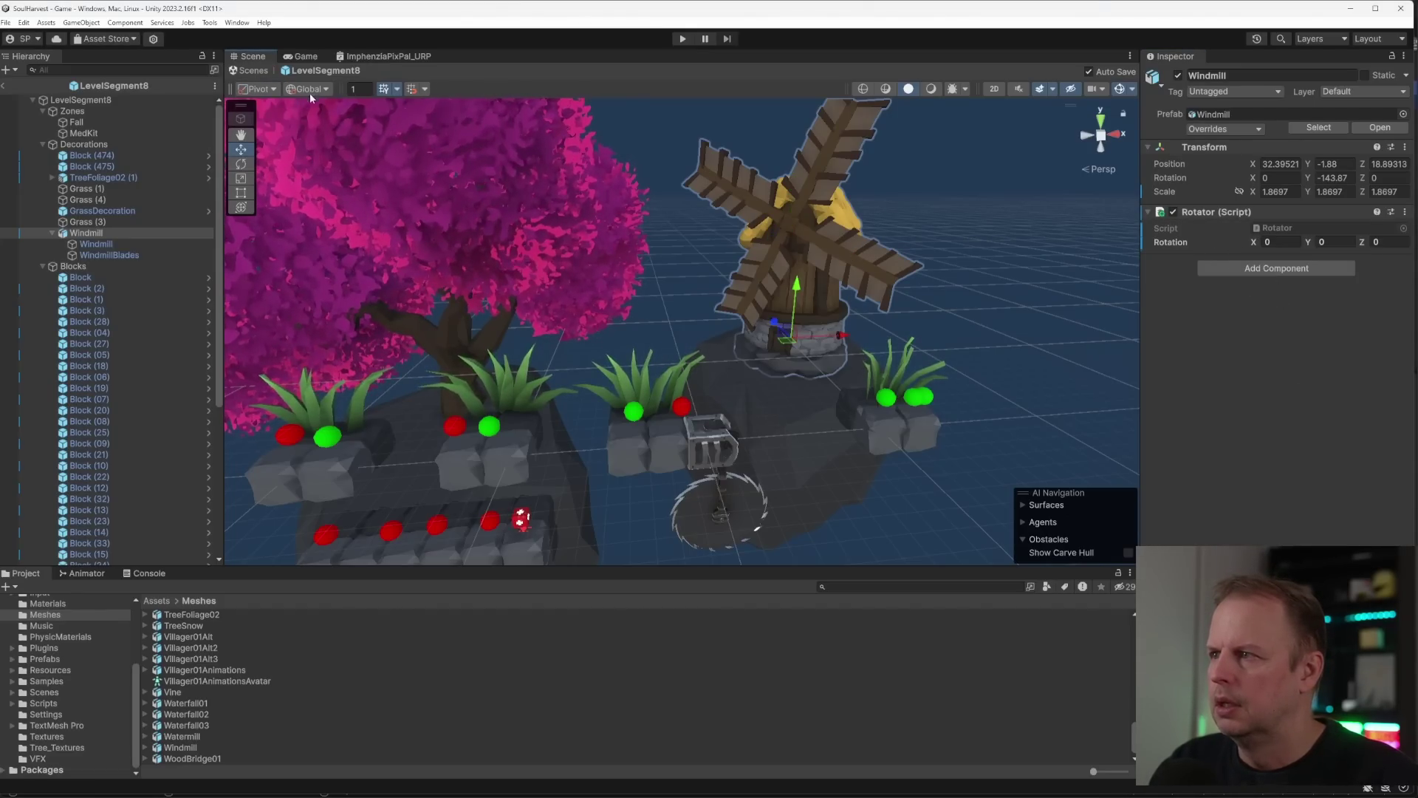
left_click(309, 92)
left_click(311, 119)
- Try rotating the WindmillBlades mesh to about 58.5 on its local Z axis and undo the rotation
left_click(804, 222)
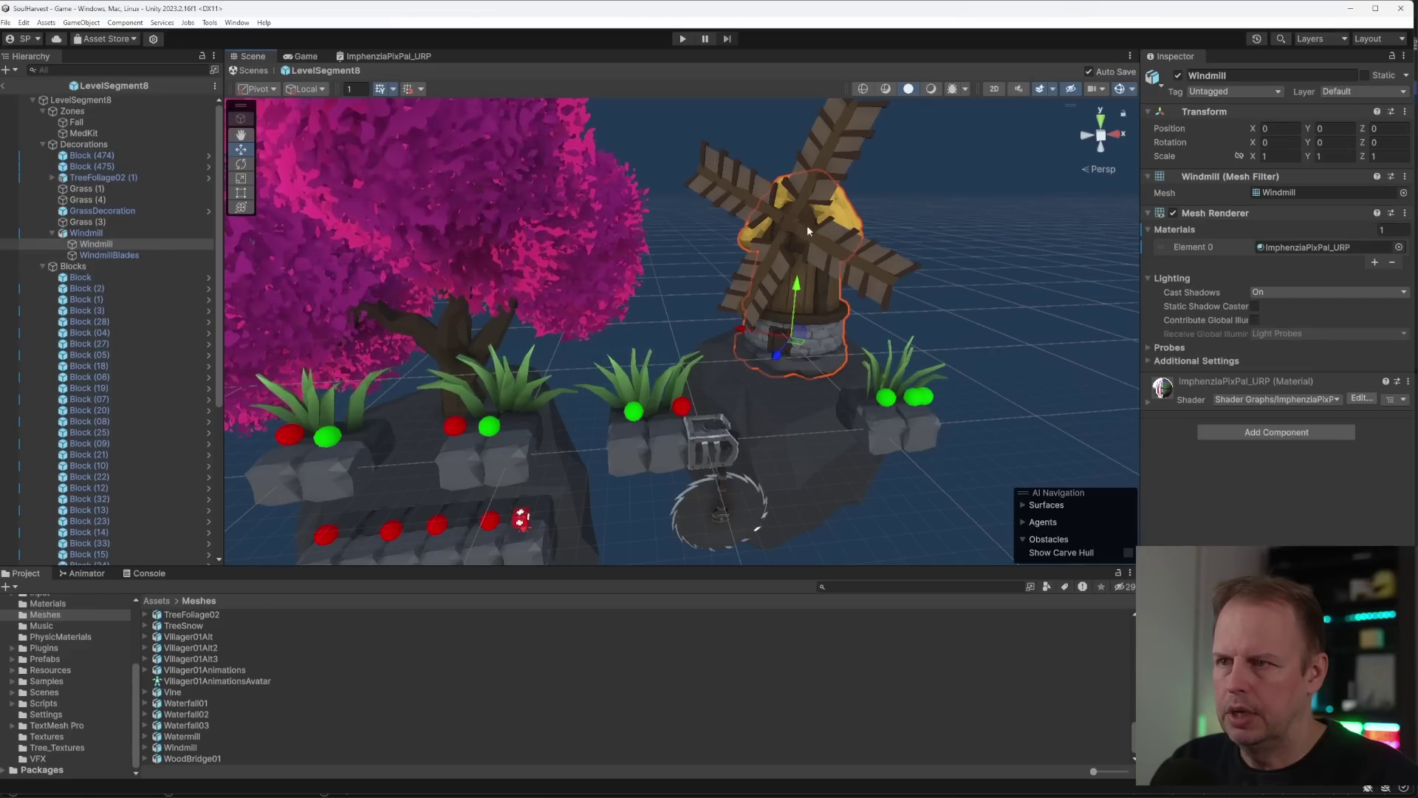
key("e")
left_click(799, 220)
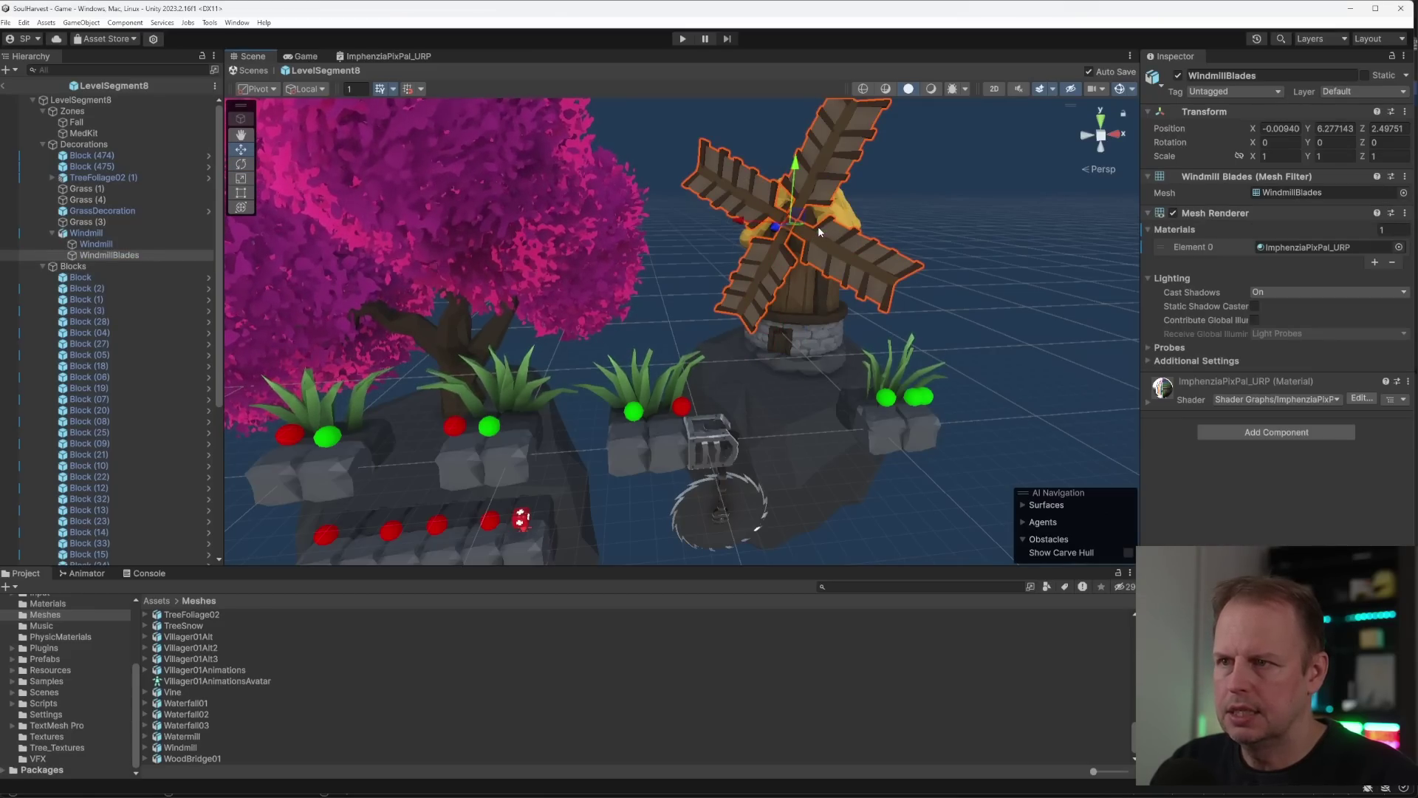
left_click_drag(933, 368, 786, 451, "alt")
left_click_drag(845, 232, 911, 295)
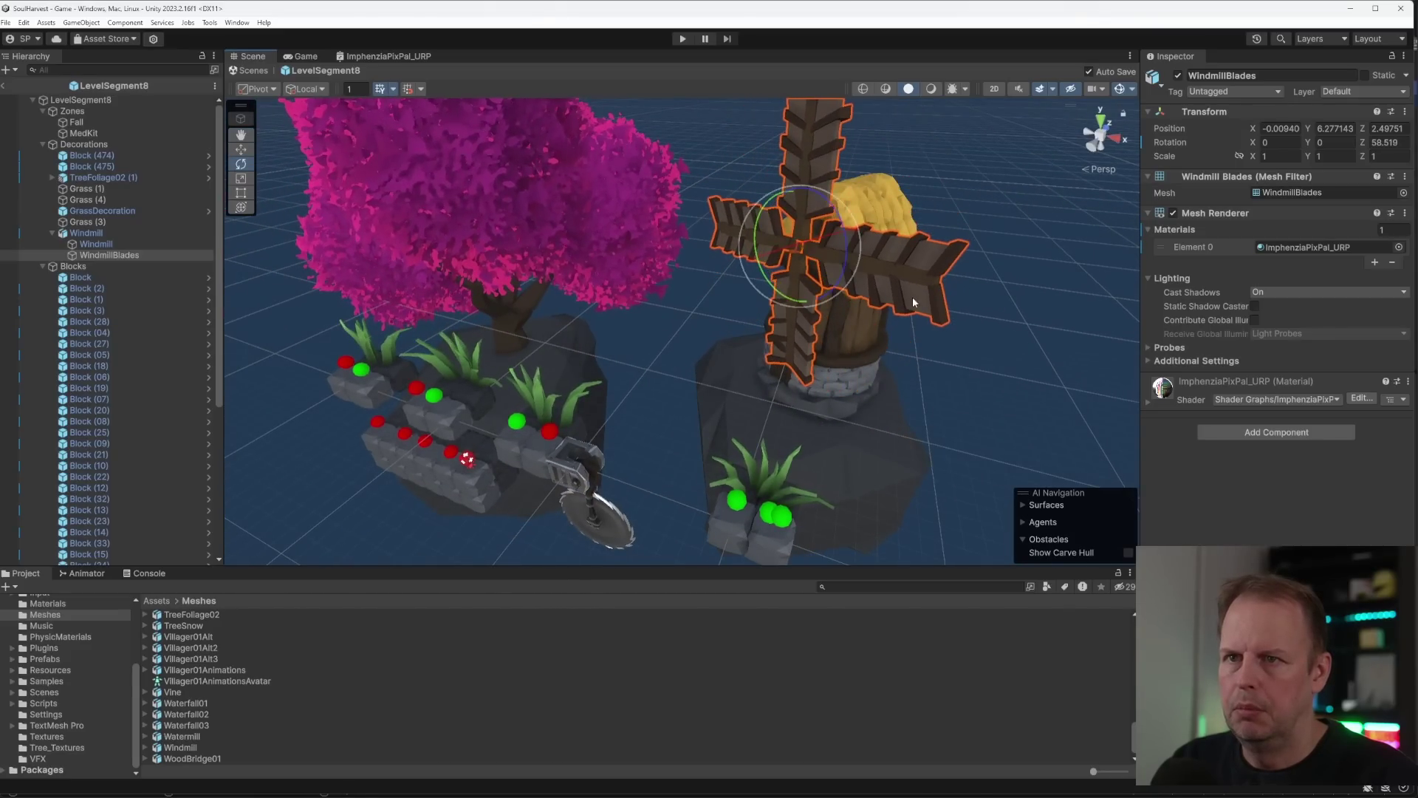
key("ctrl+z")
left_click_drag(914, 347, 1295, 352, "alt")
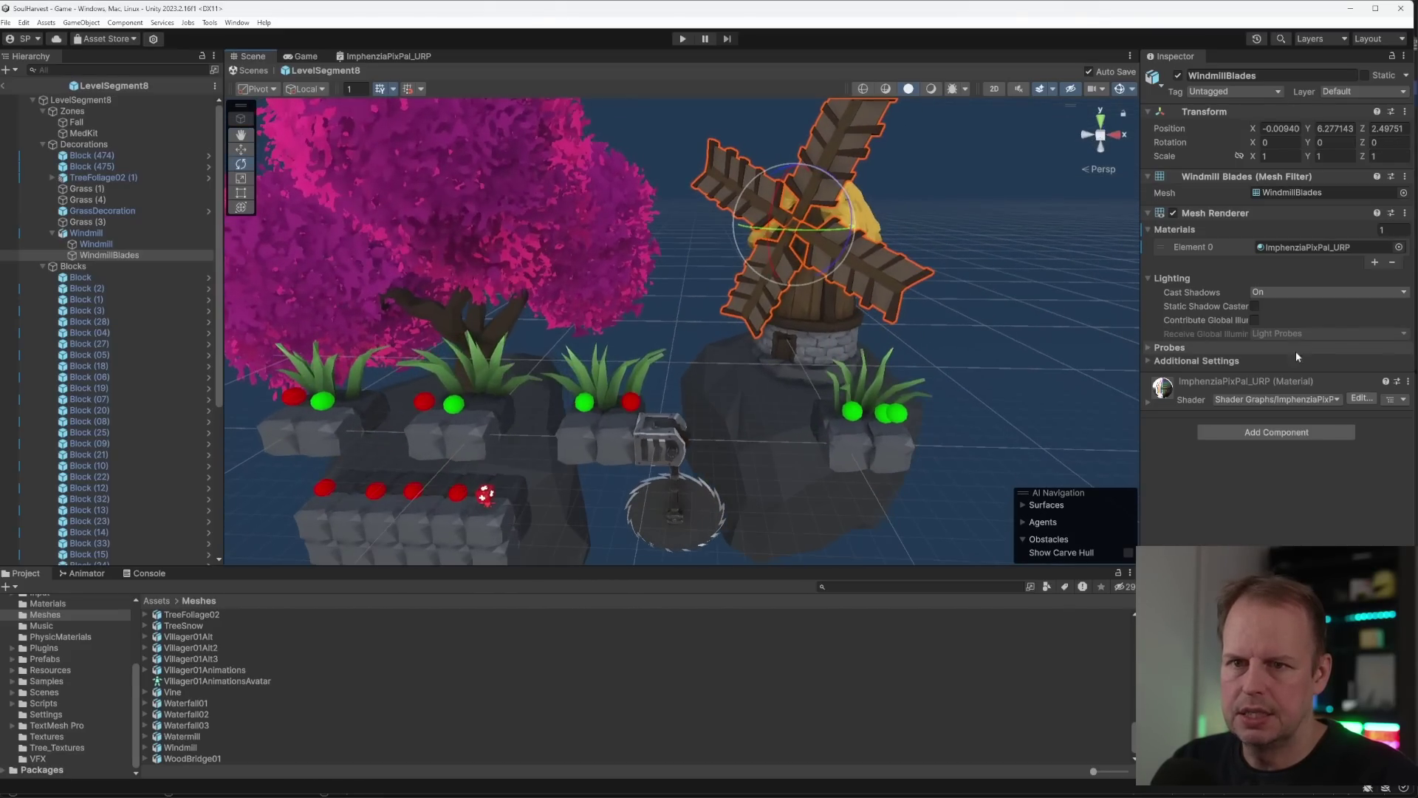
- Remove the Rotator script component from the parent Windmill object
left_click(906, 272)
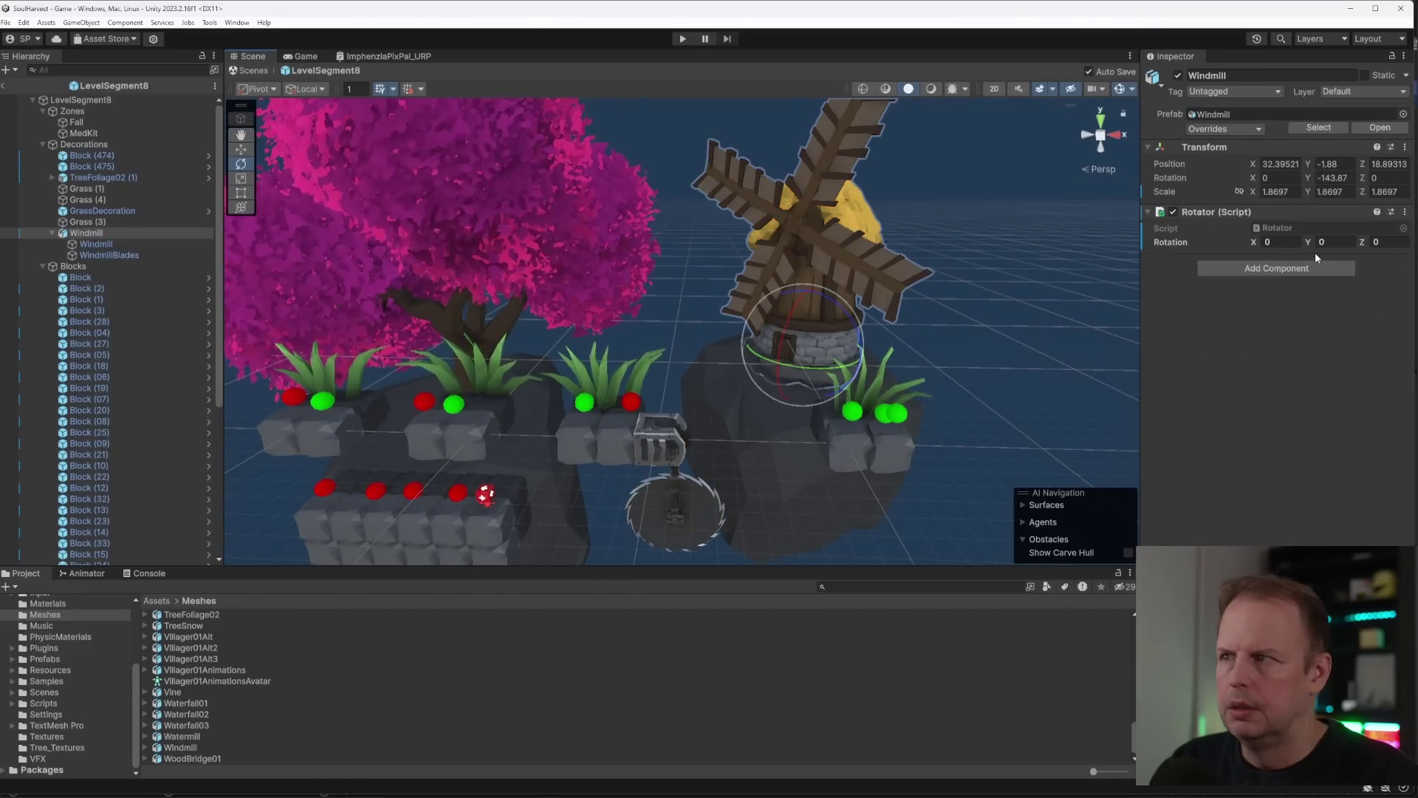
left_click(853, 272)
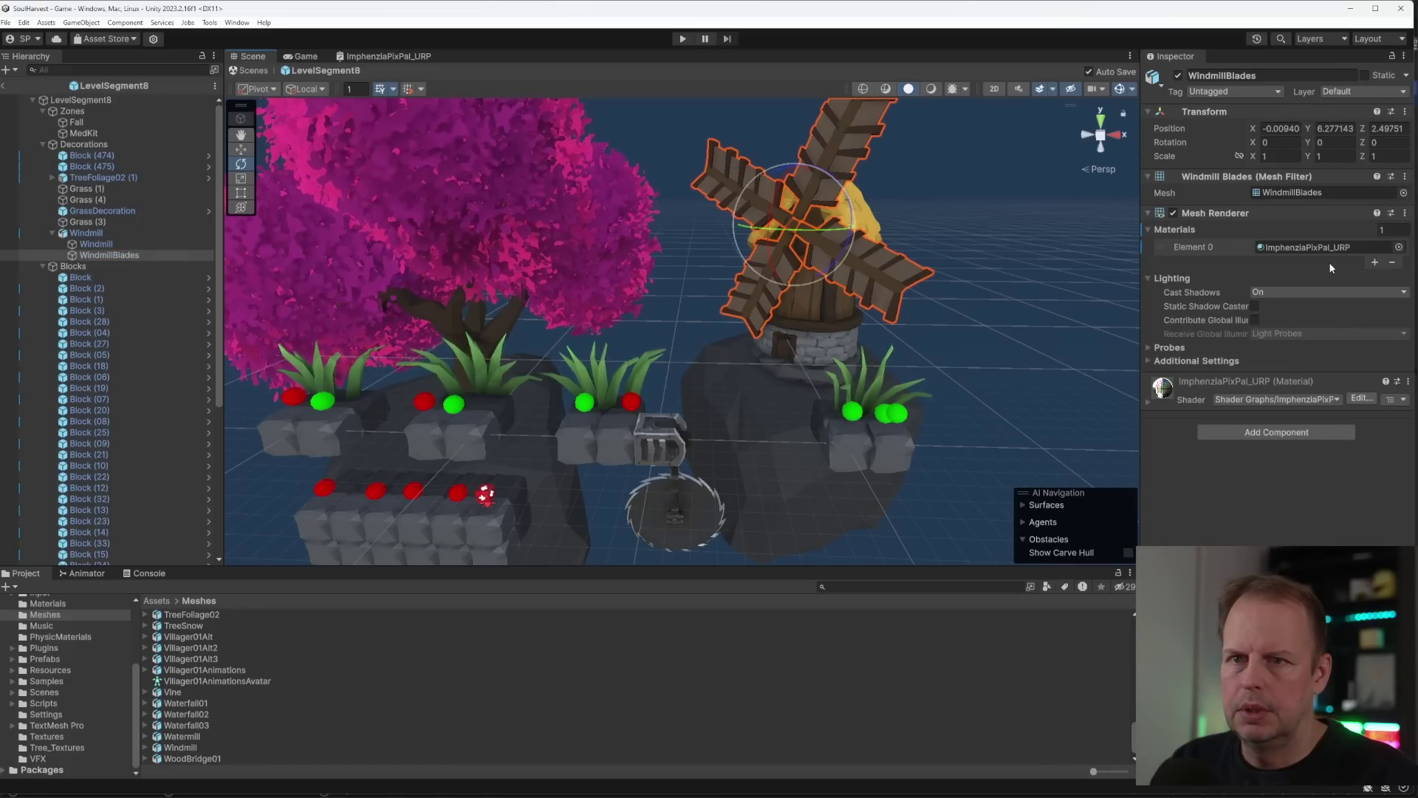
left_click(845, 344)
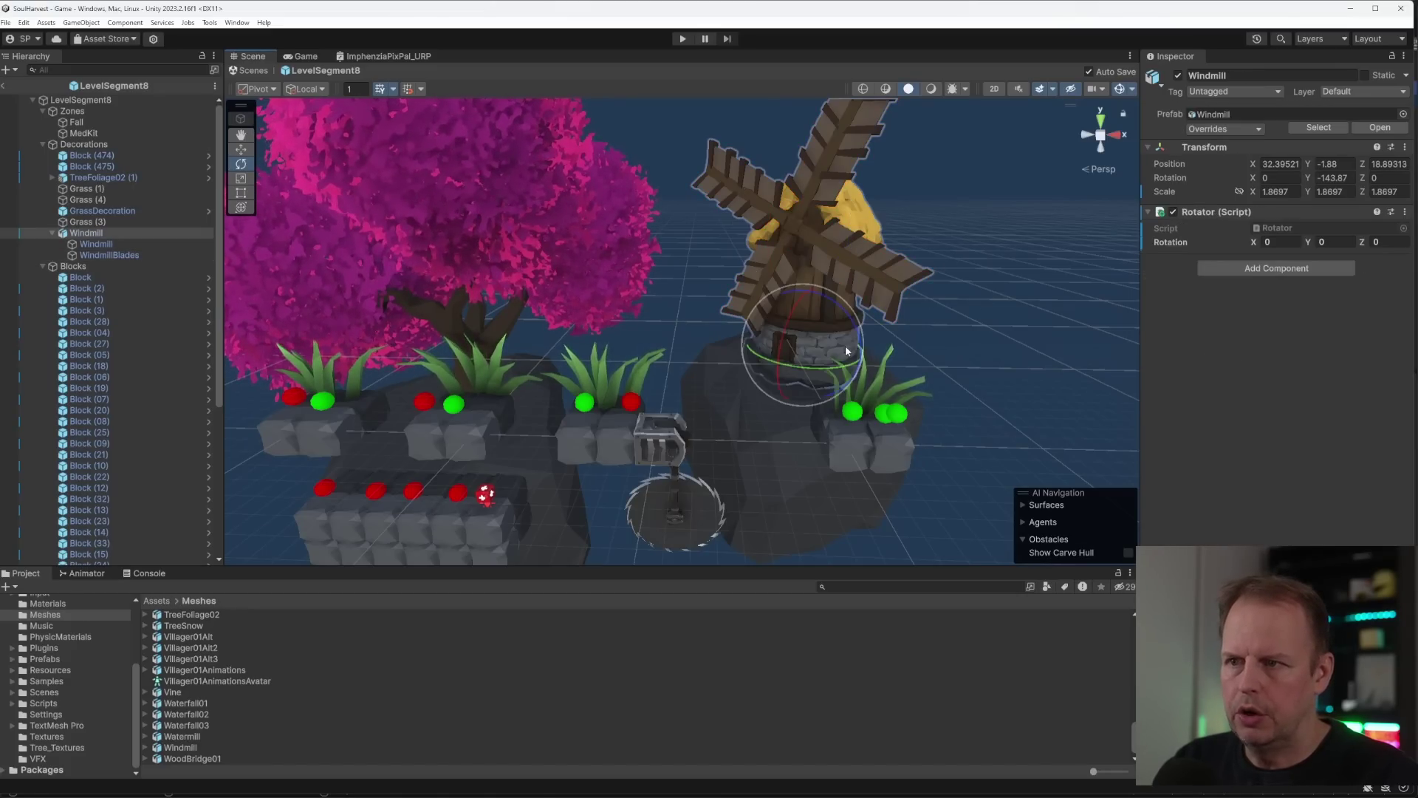
right_click(1226, 214)
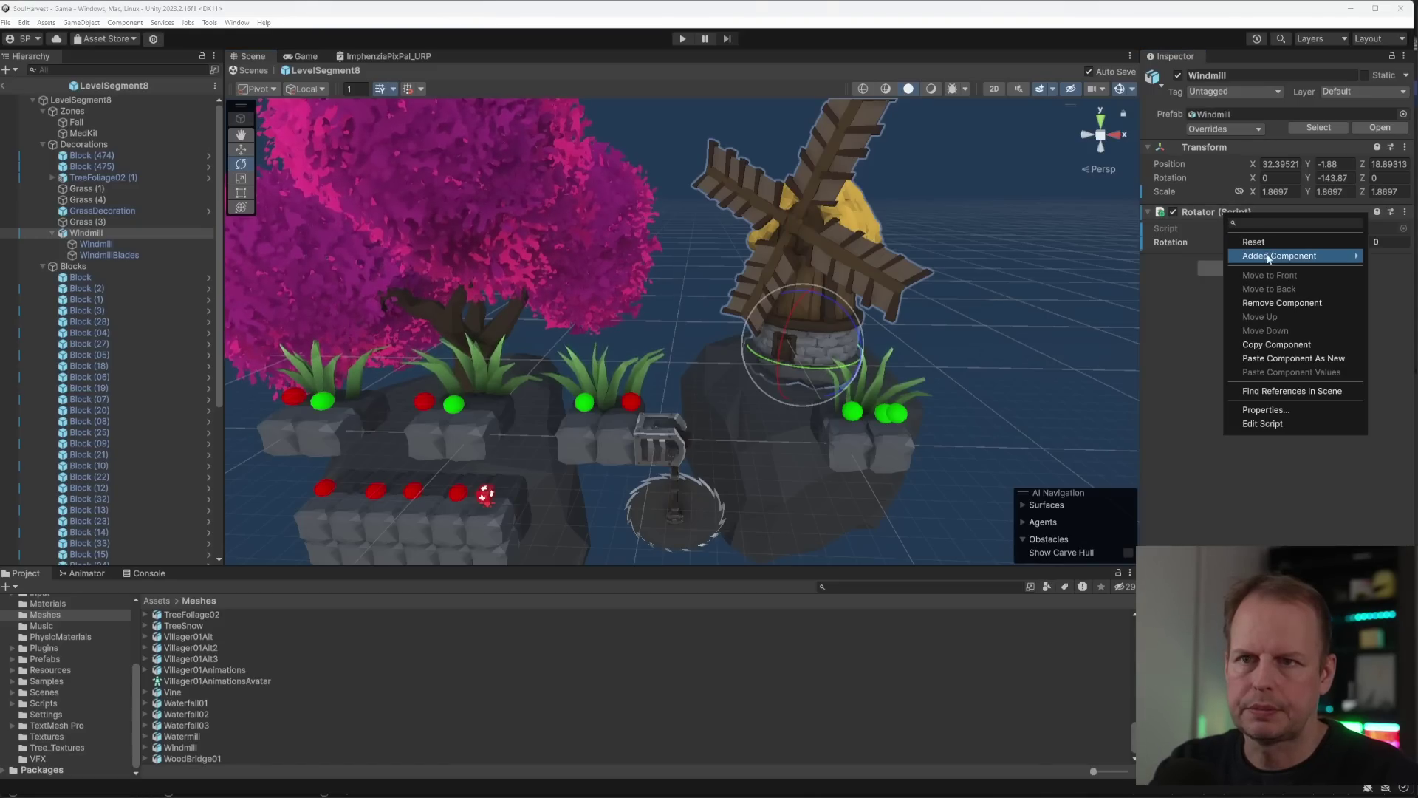
left_click(1283, 303)
- Add the Rotator script to the WindmillBlades mesh and set its Z rotation to 90
left_click(845, 256)
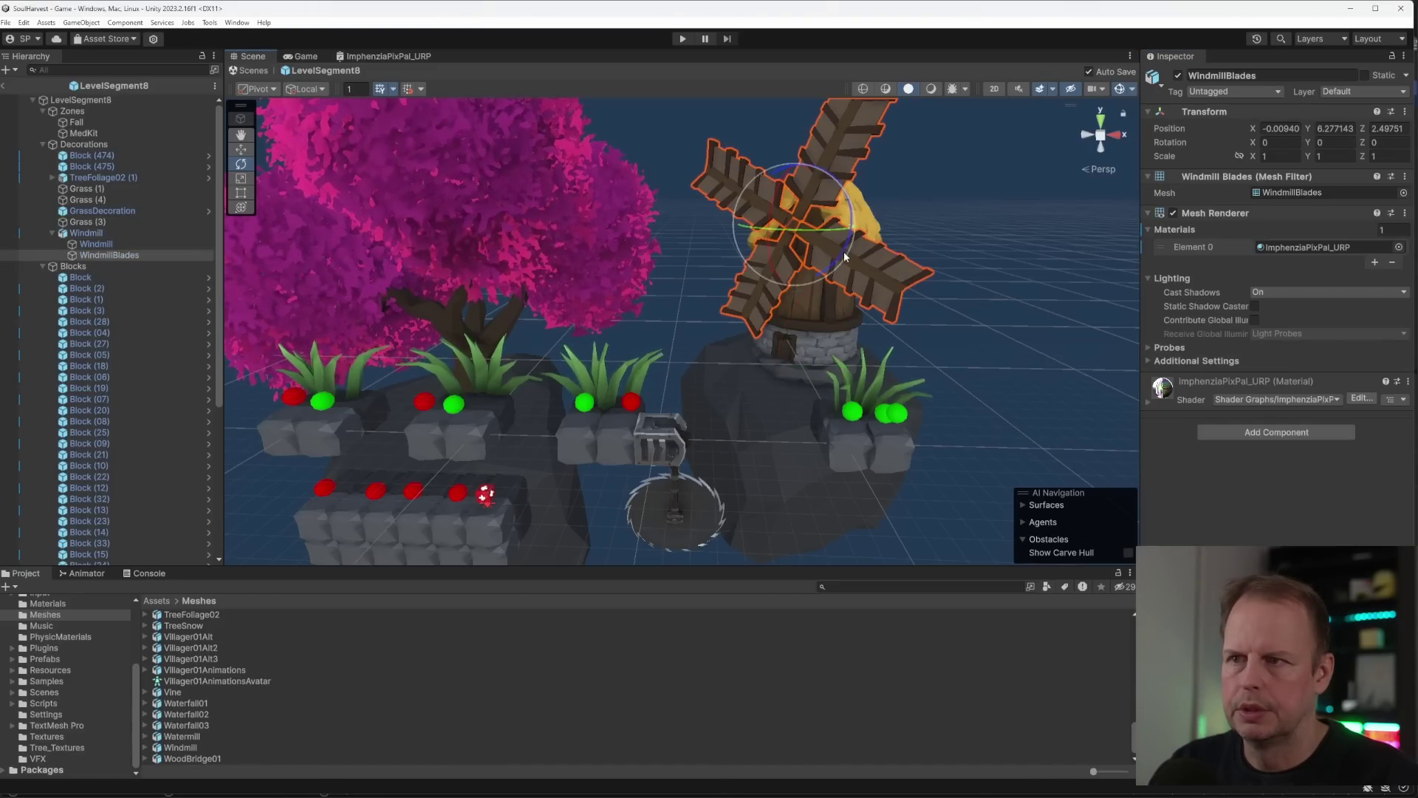
left_click(1278, 434)
type("rot")
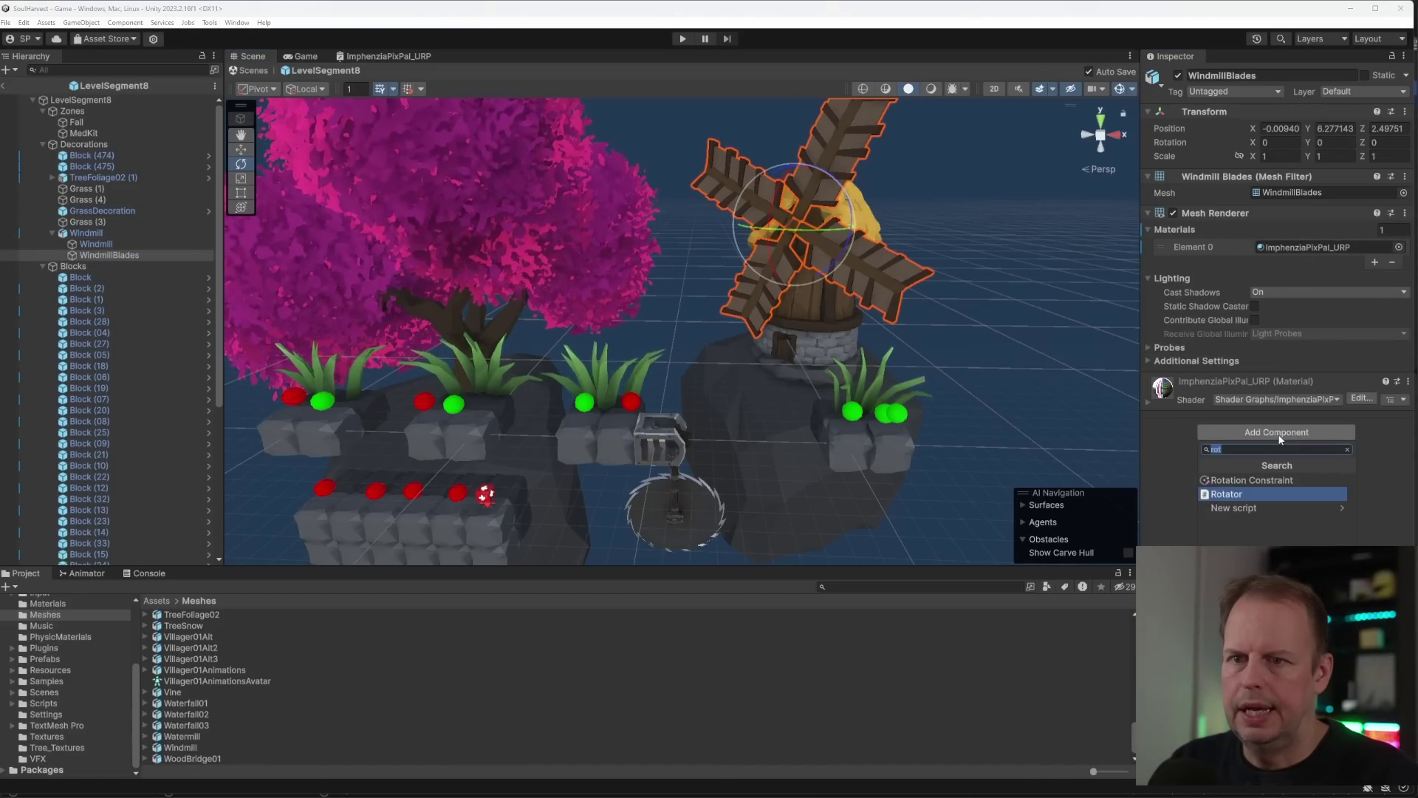
left_click(1260, 495)
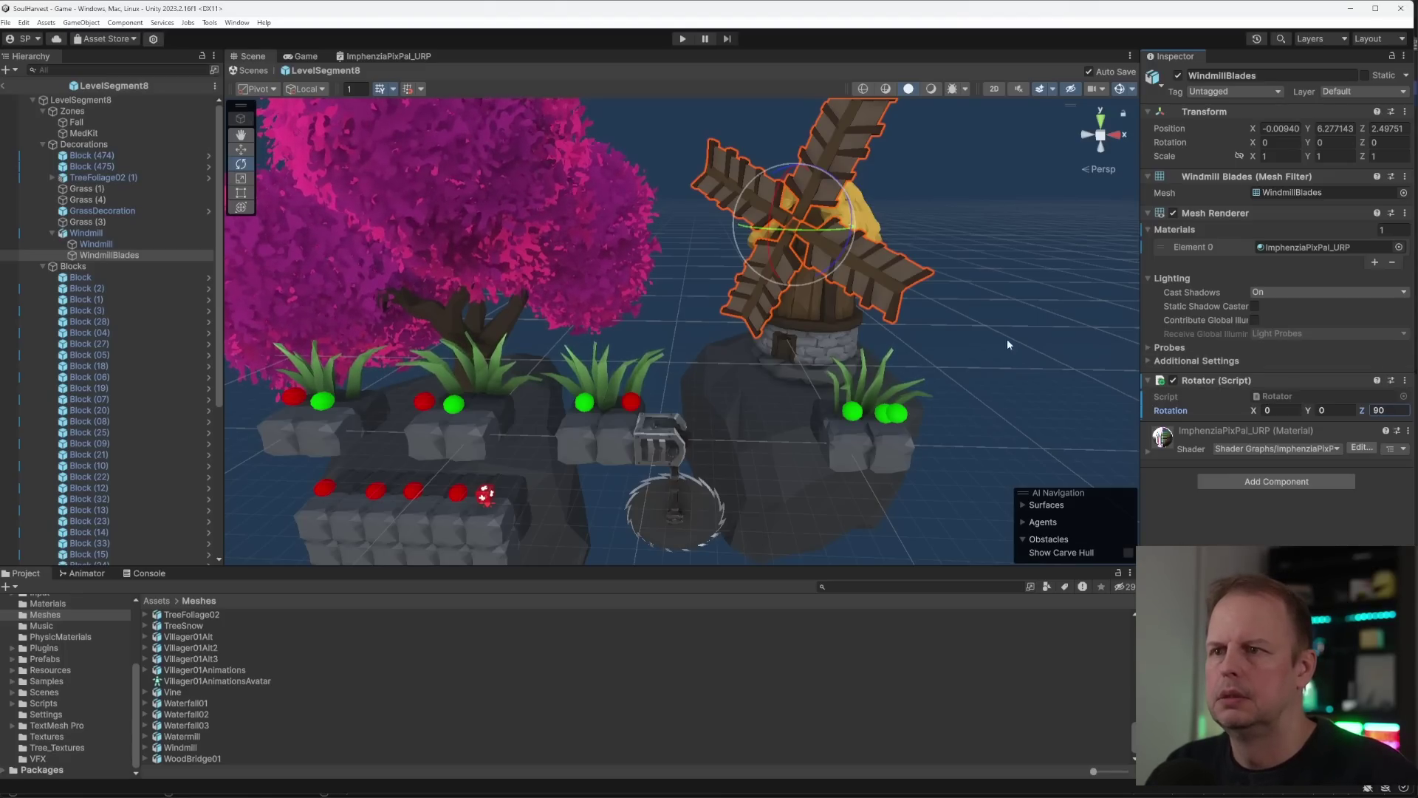
- Open the Level prefab from the project's Prefabs folder
scroll(978, 366, "down", 2)
mouse_move(893, 311)
left_mouse_down("alt")
mouse_move(829, 229)
mouse_move(928, 257)
mouse_move(860, 254)
mouse_move(972, 215)
mouse_move(933, 302)
mouse_move(916, 311)
left_mouse_up("alt")
scroll(383, 663, "up", 5)
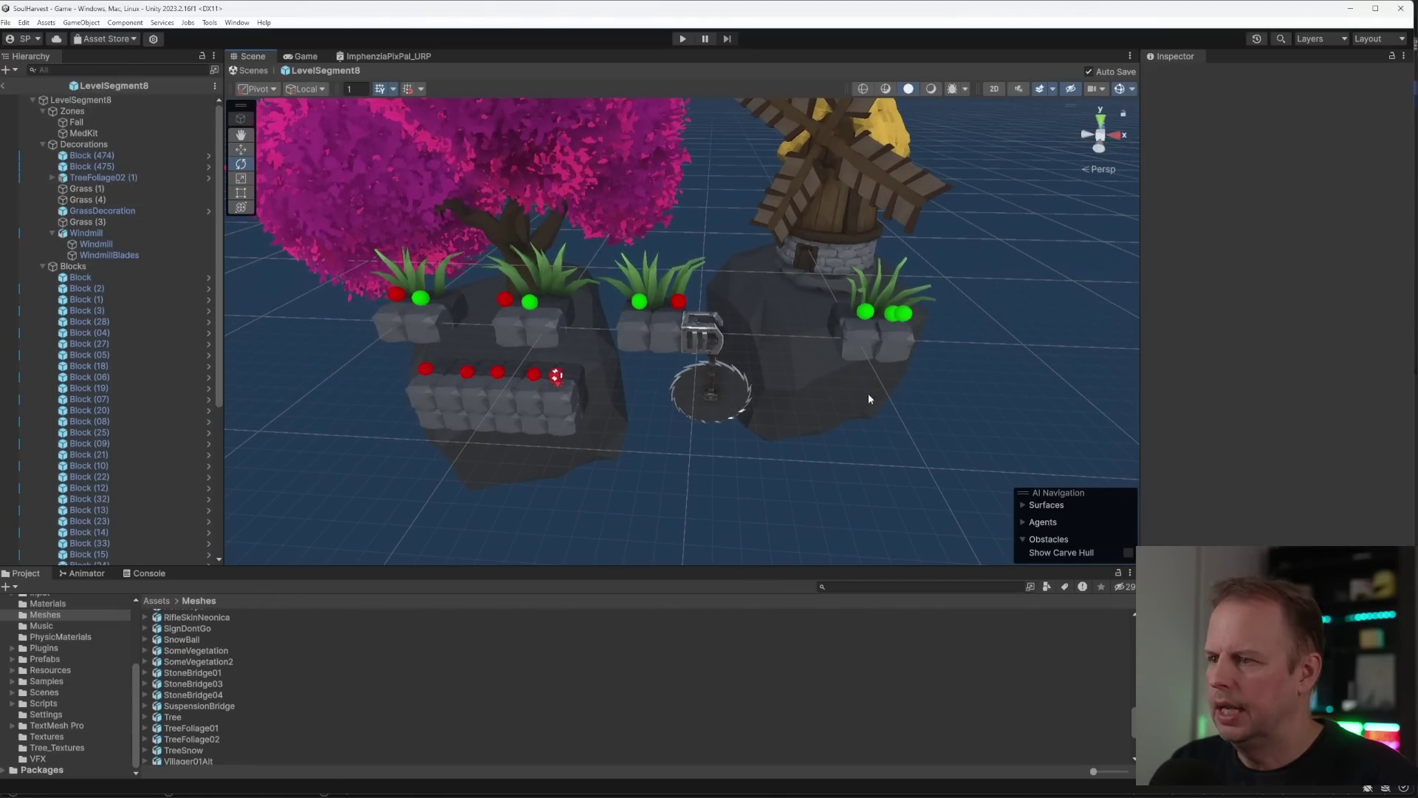
scroll(217, 655, "up", 15)
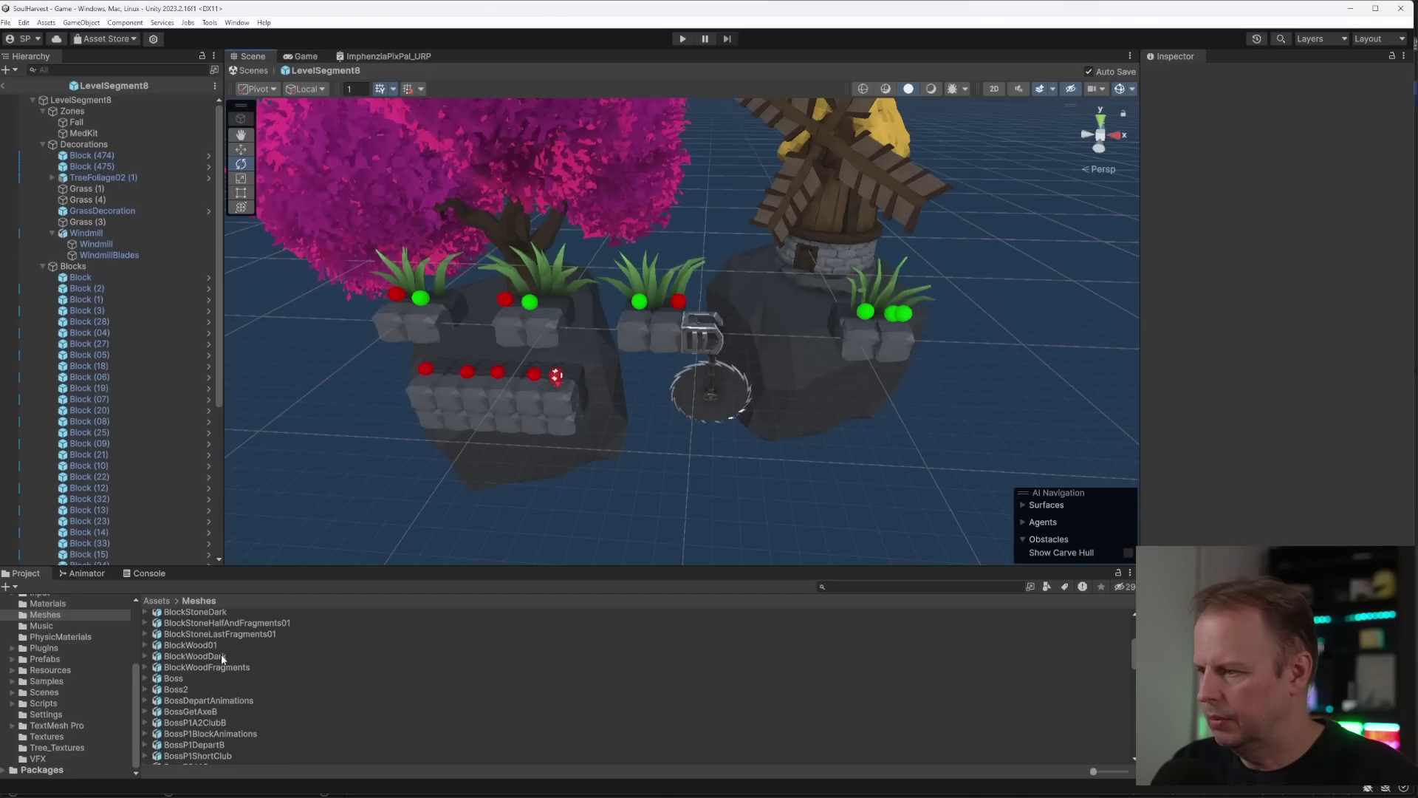
left_click(55, 657)
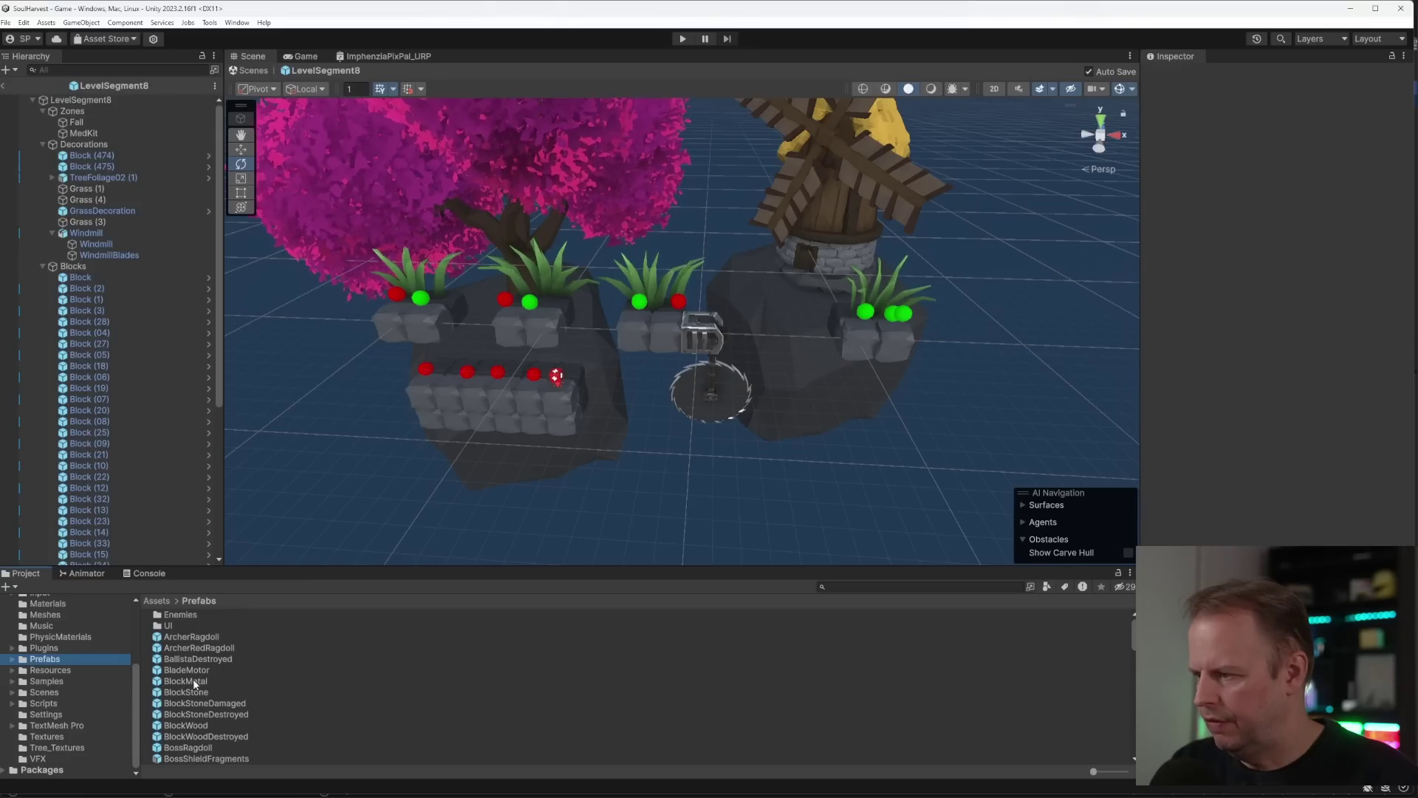
scroll(195, 685, "down", 8)
double_click(178, 656)
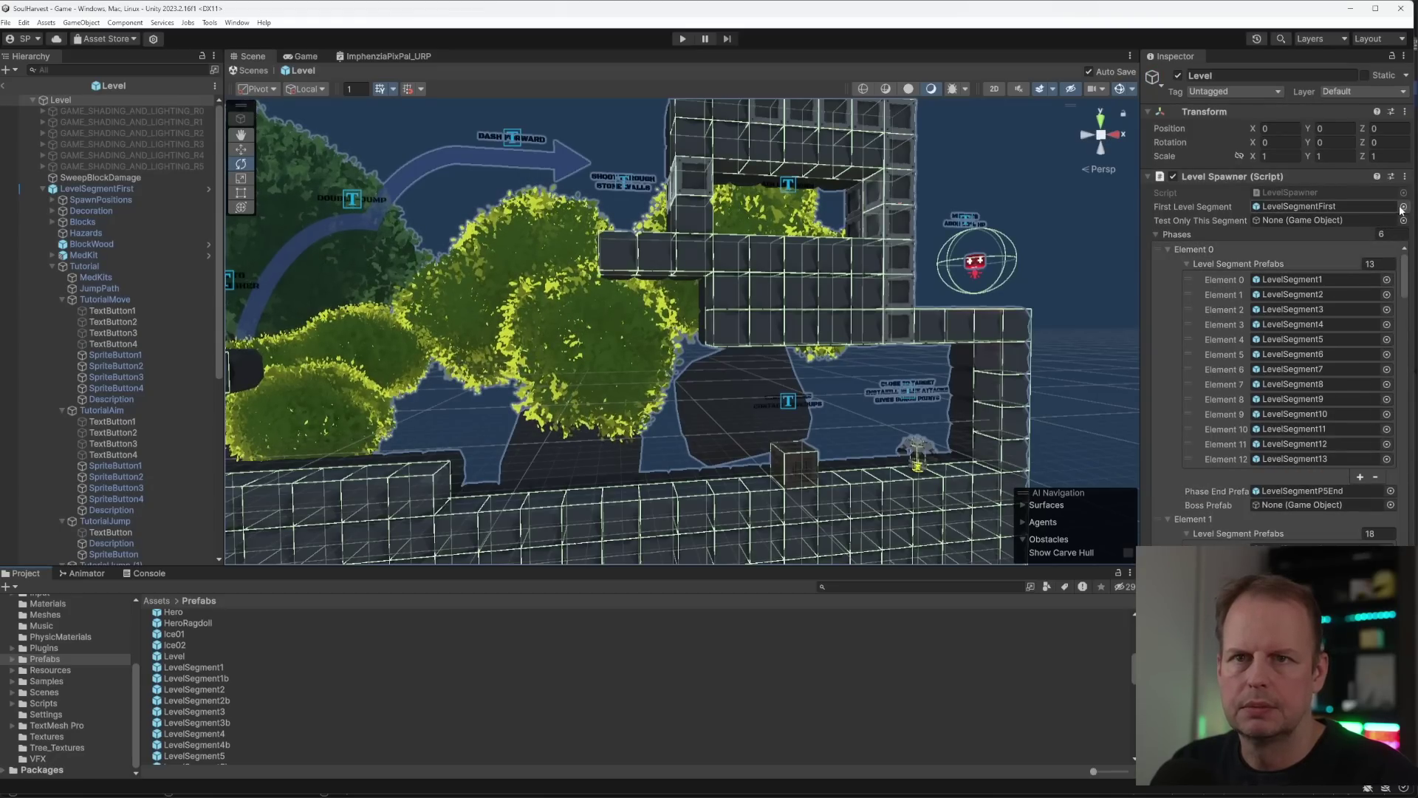
- Set the Level Spawner's First Level Segment to LevelSegment8
left_click(1403, 220)
scroll(938, 386, "down", 10)
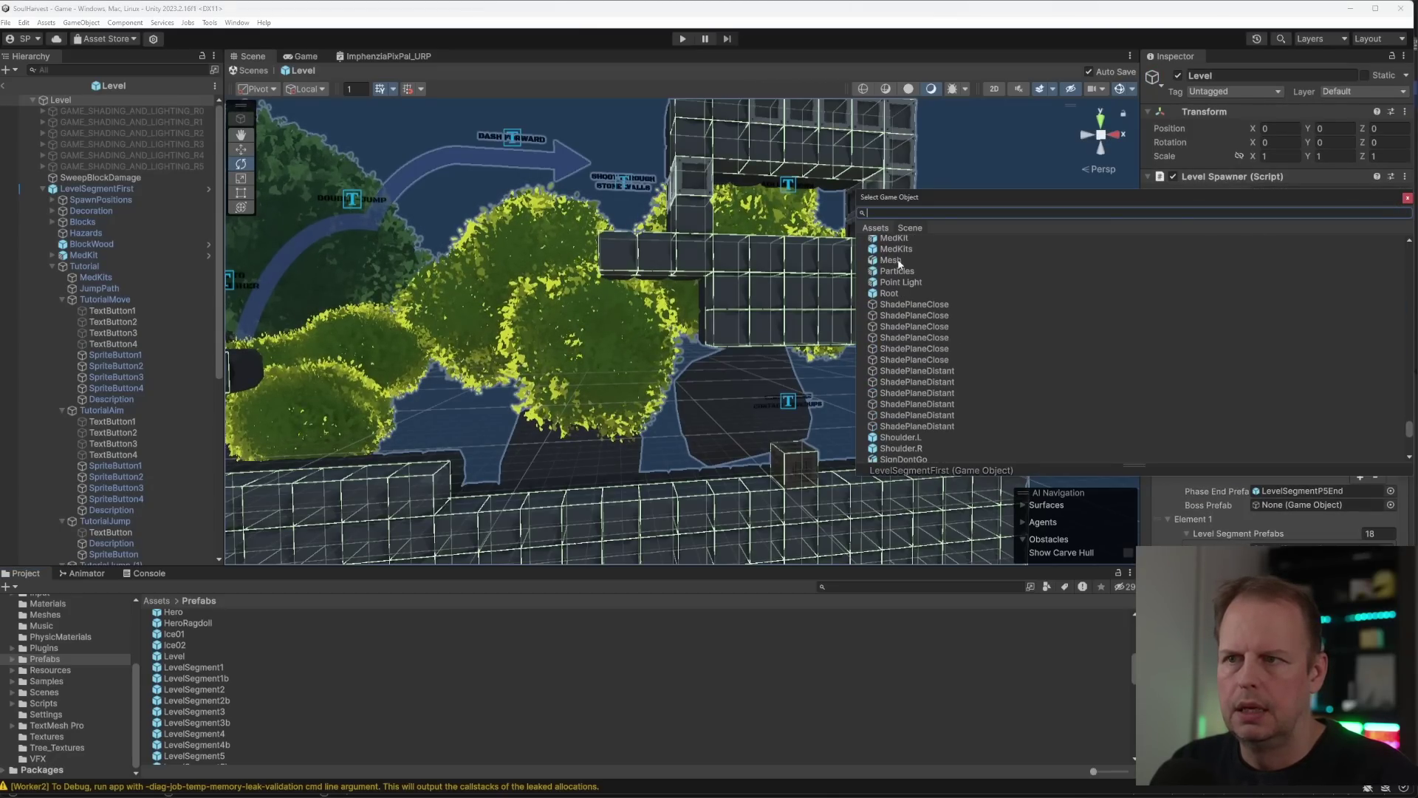
scroll(986, 372, "up", 15)
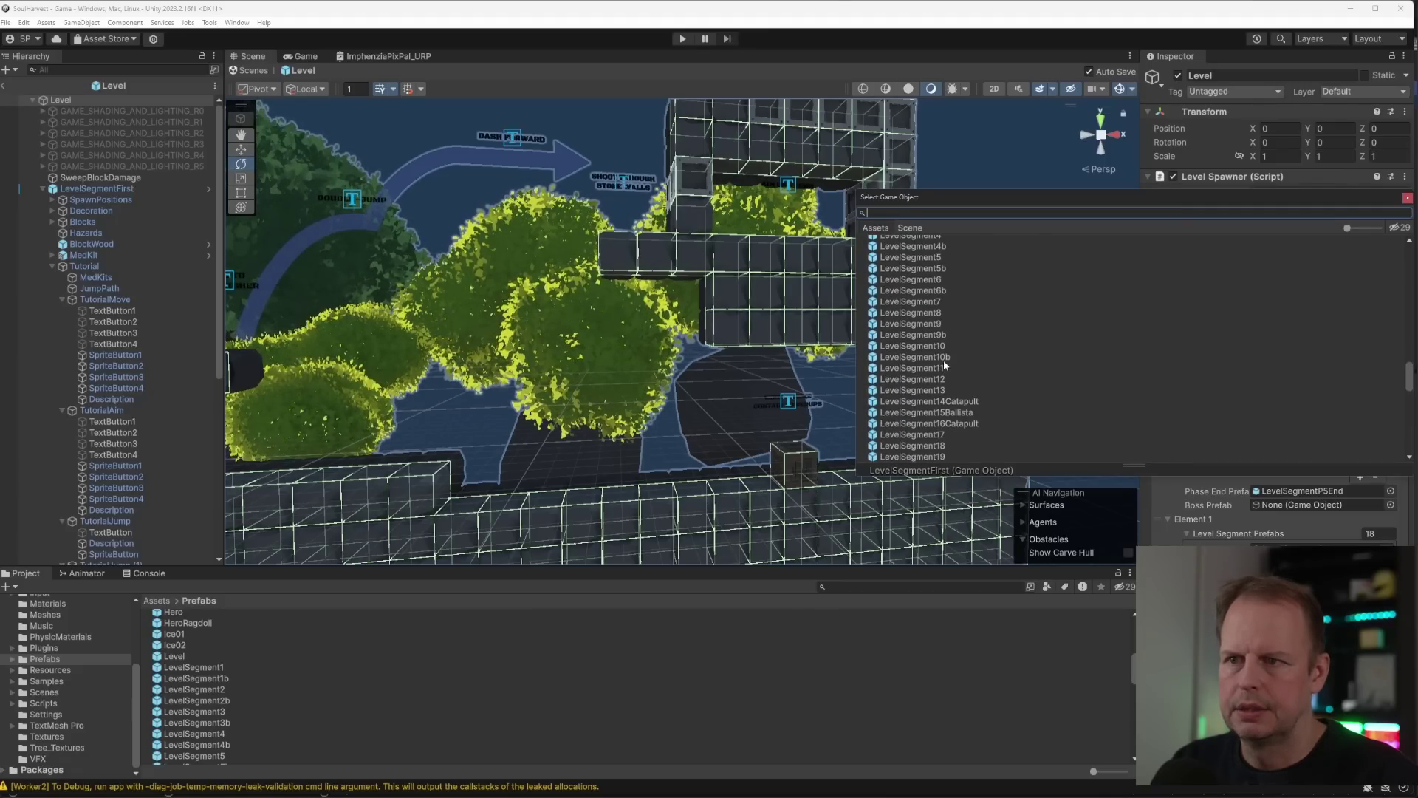
double_click(944, 313)
- Playtest the game with the Game view set to Play Maximized, starting from its main menu, and stop Play mode
left_click(683, 39)
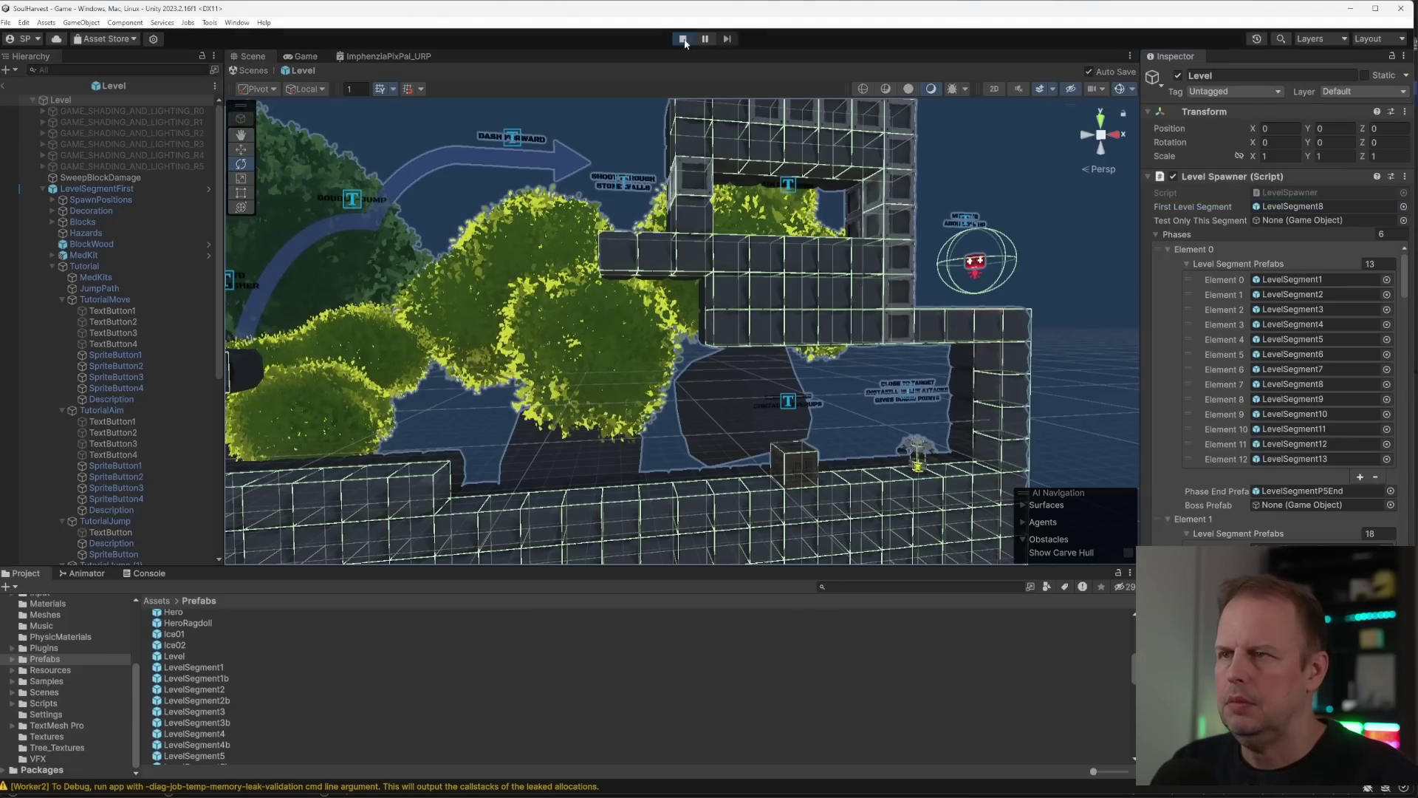
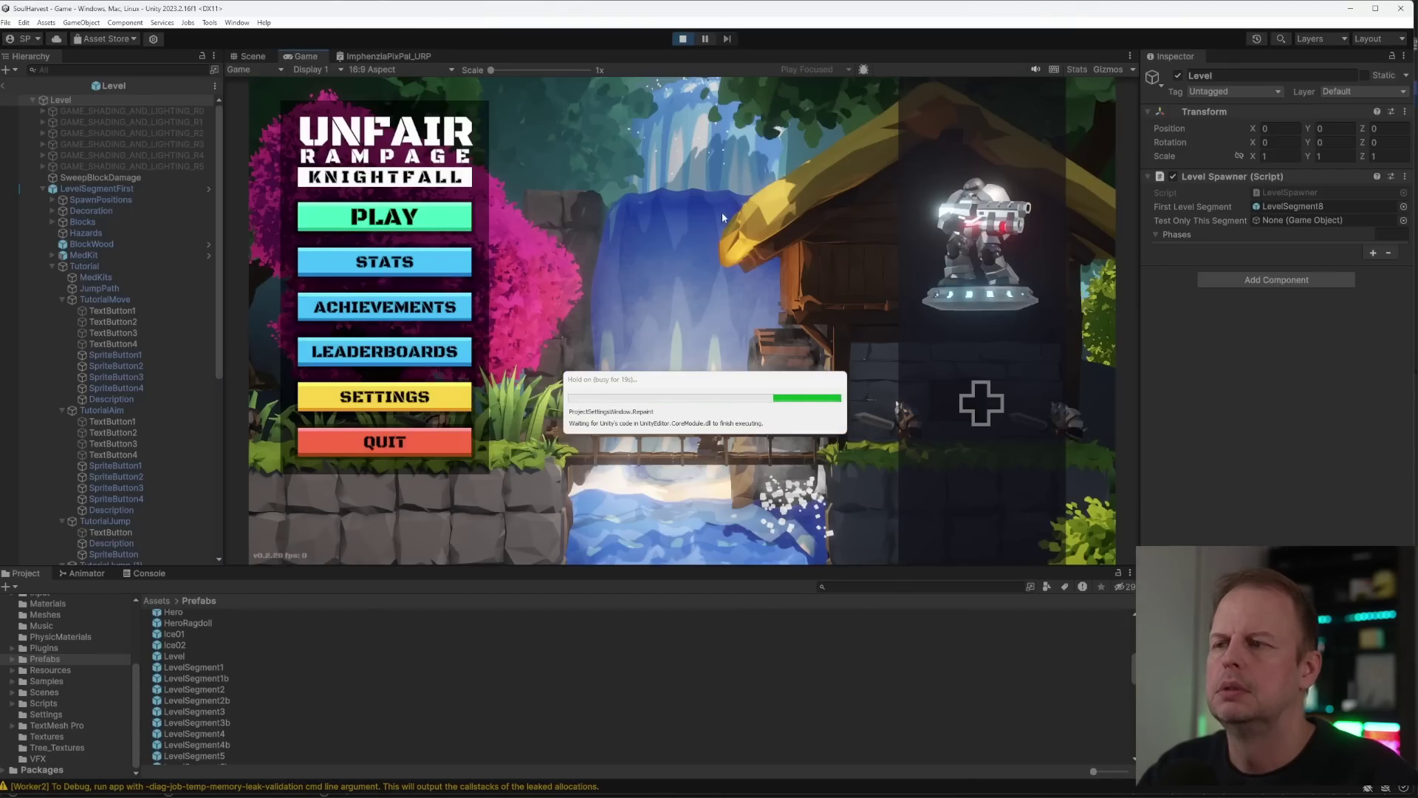
left_click(710, 40)
left_click(304, 56)
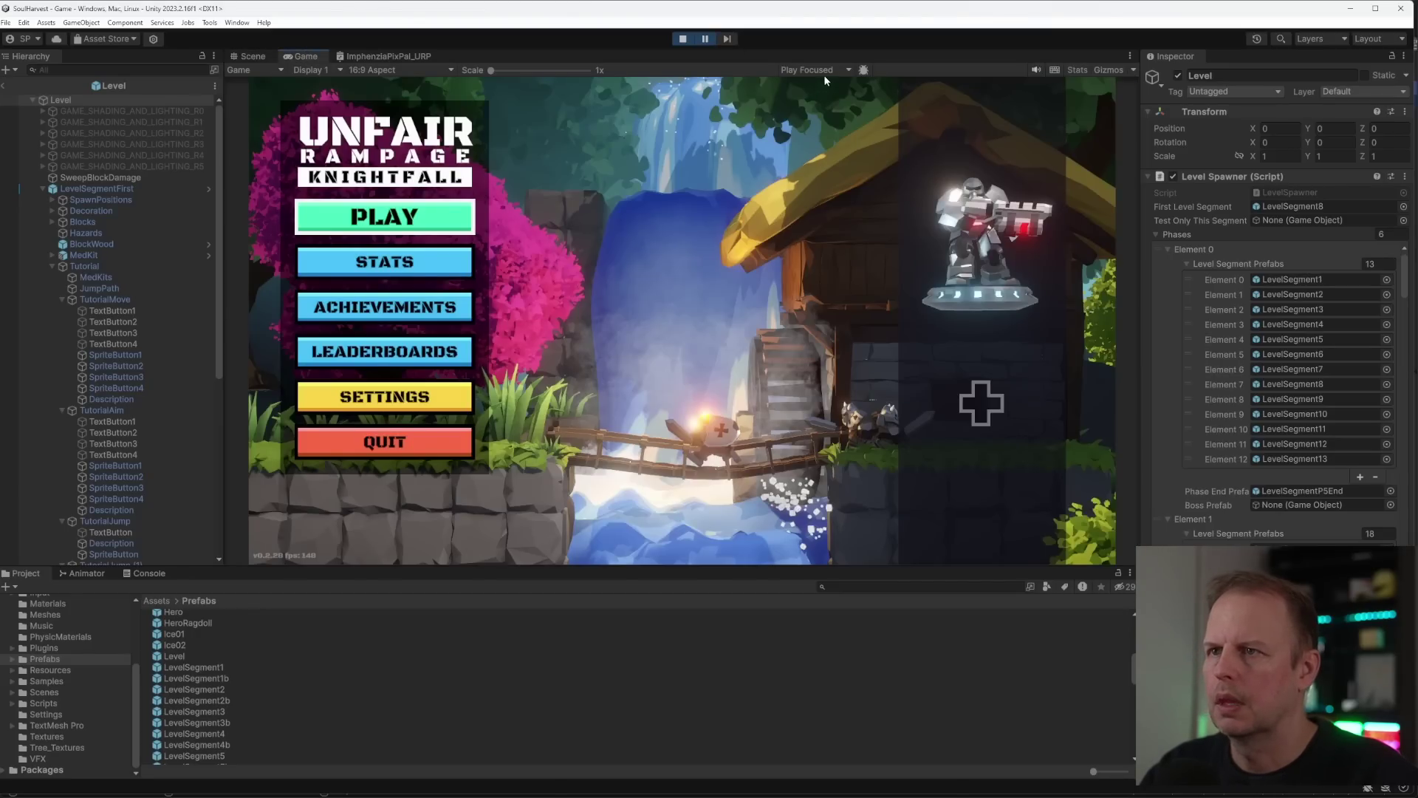
left_click(706, 42)
left_click(1134, 545)
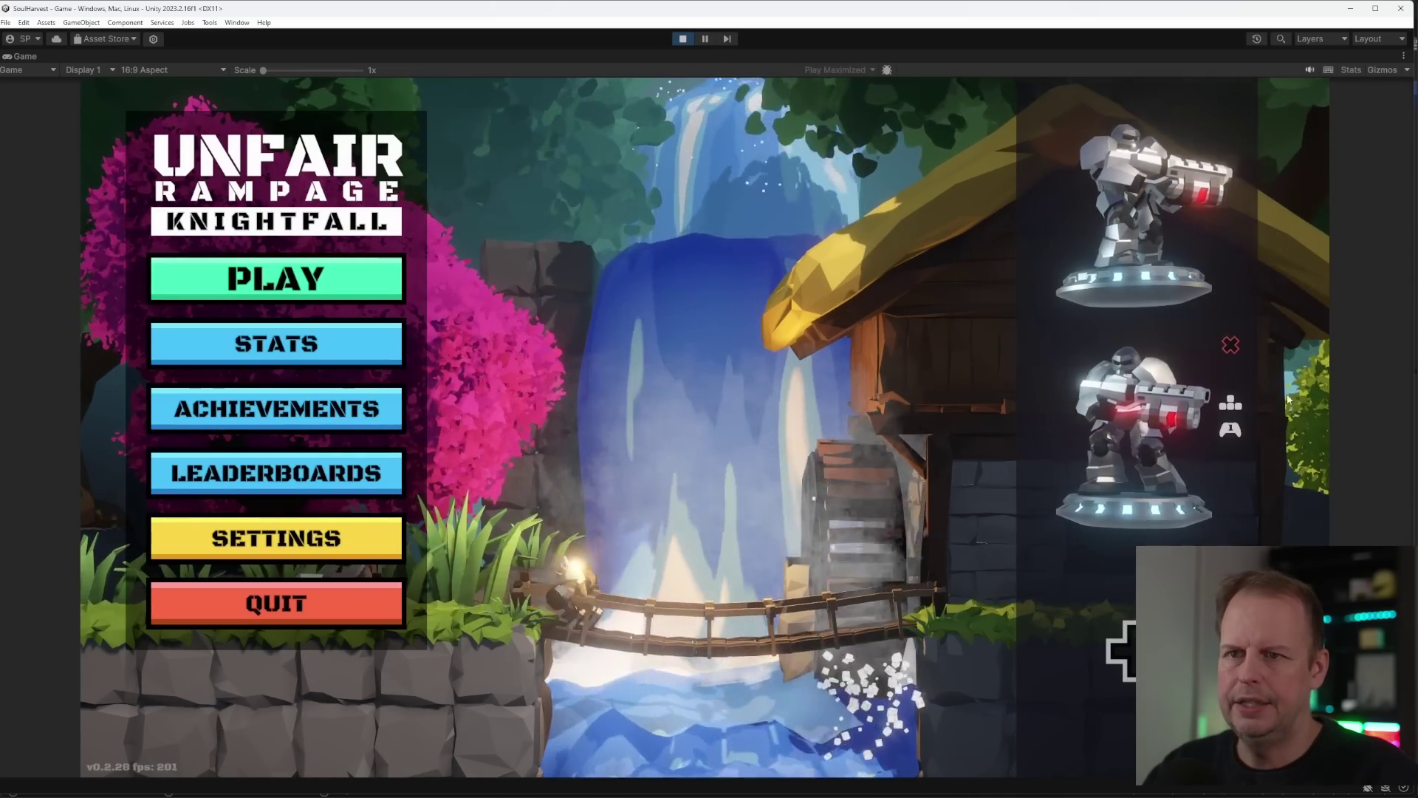
left_click(302, 277)
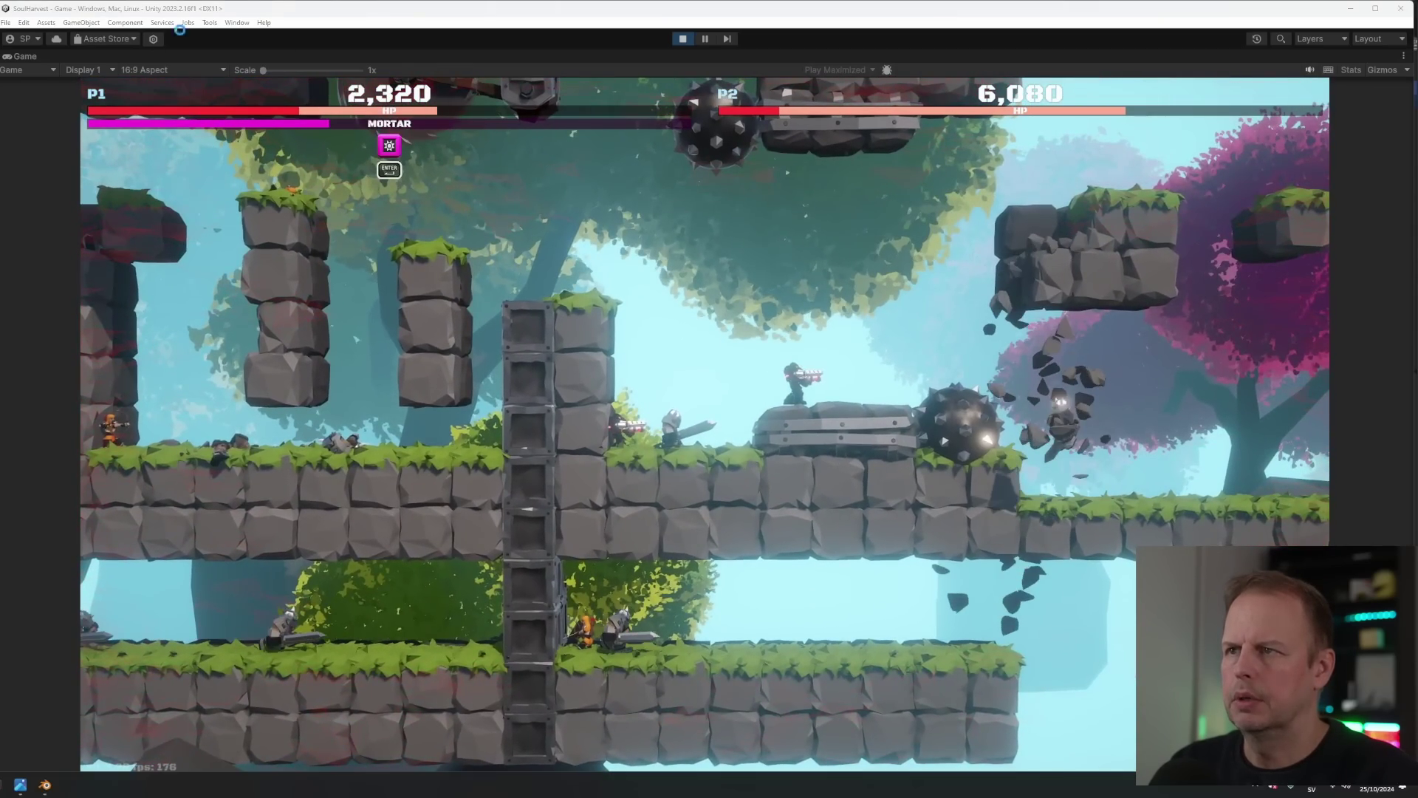
left_click(682, 39)
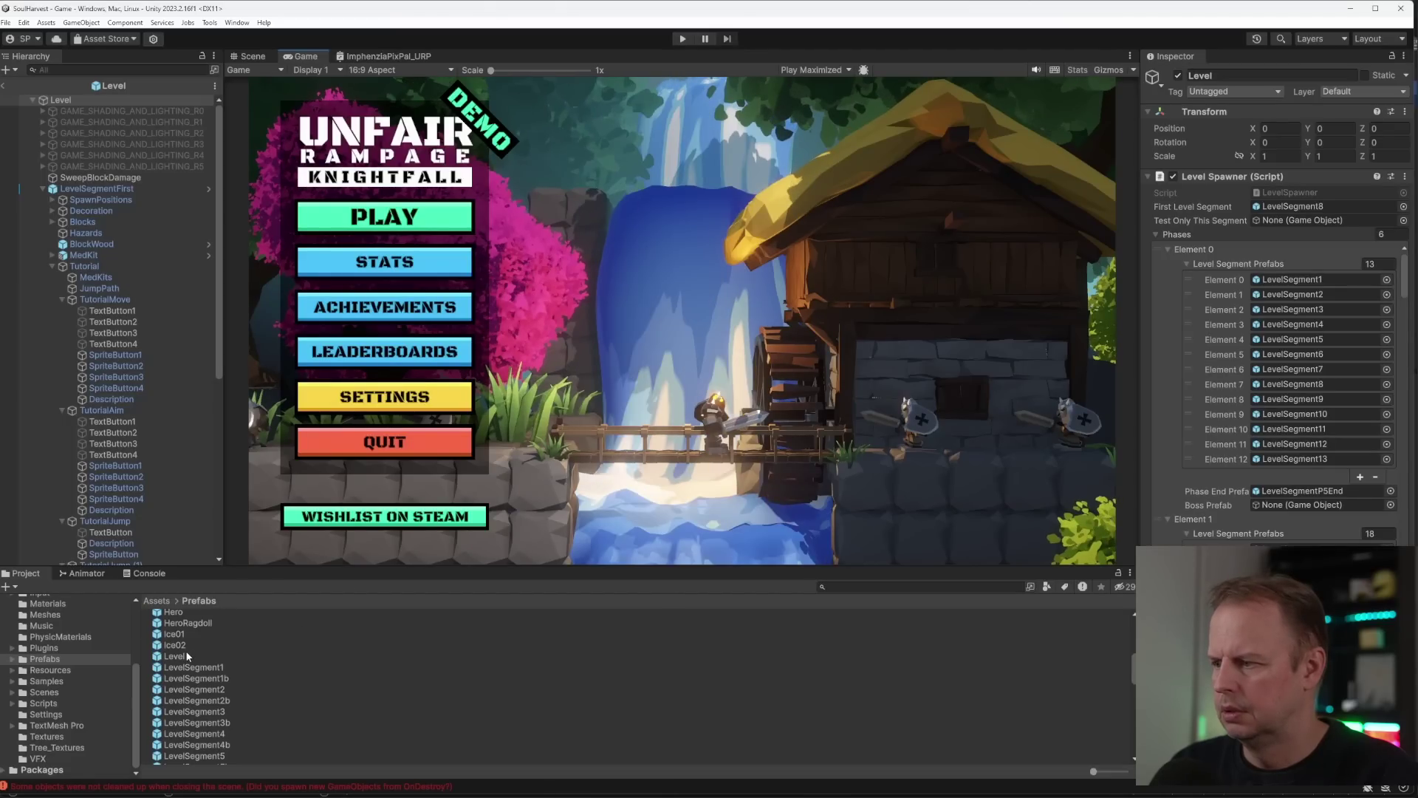
- Set the Level Spawner's First Level Segment back to LevelSegmentFirst on the Level prefab
left_click(187, 656)
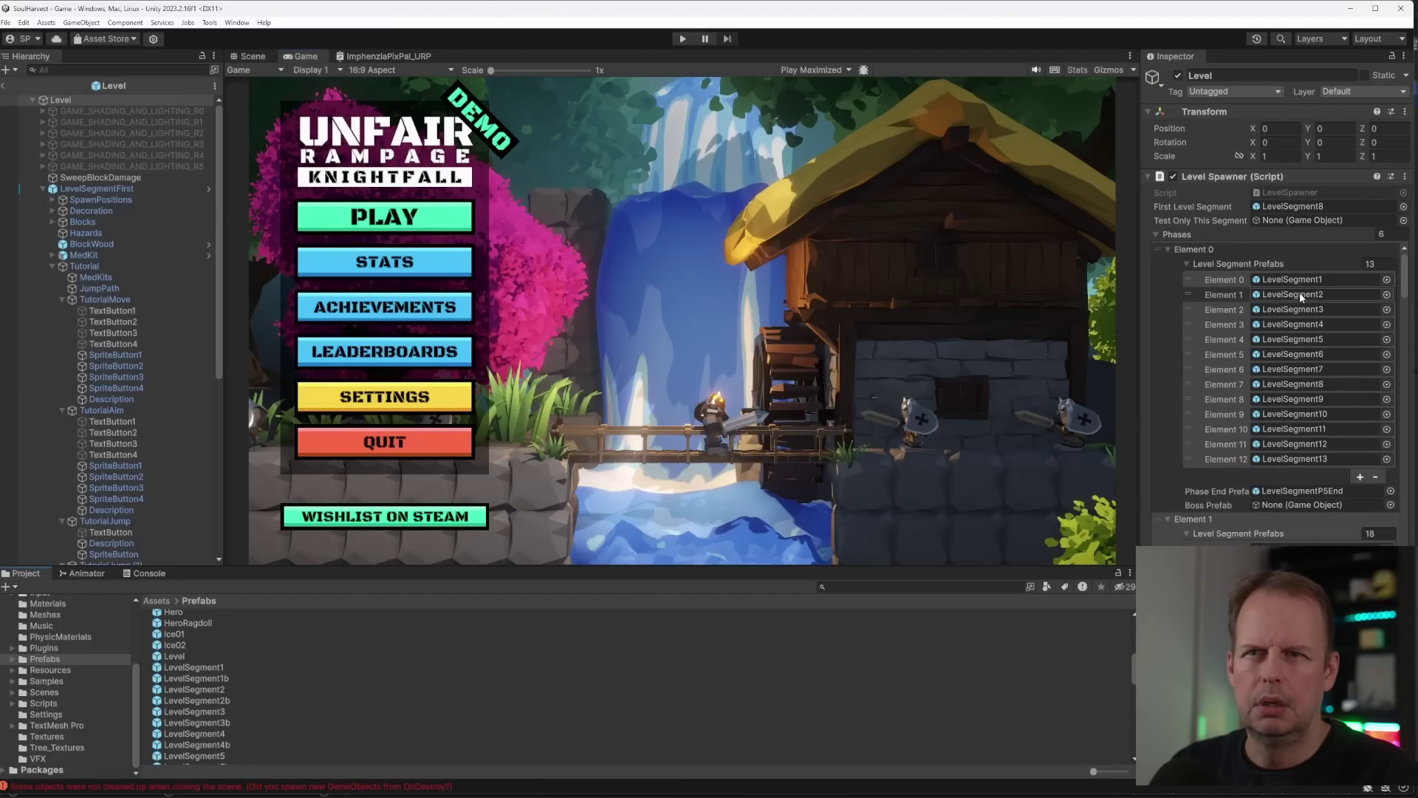
left_click(1403, 206)
scroll(989, 333, "up", 3)
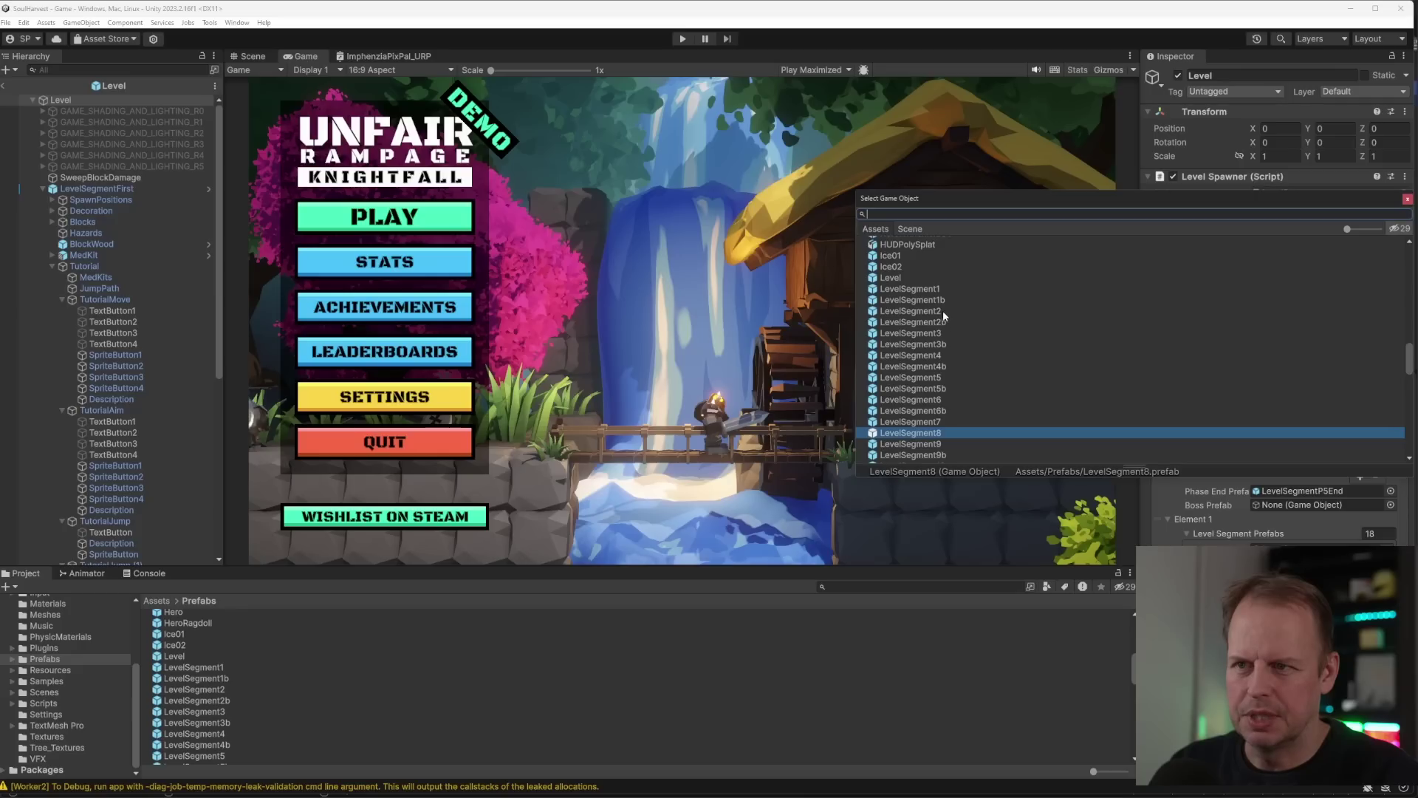
scroll(951, 313, "up", 2)
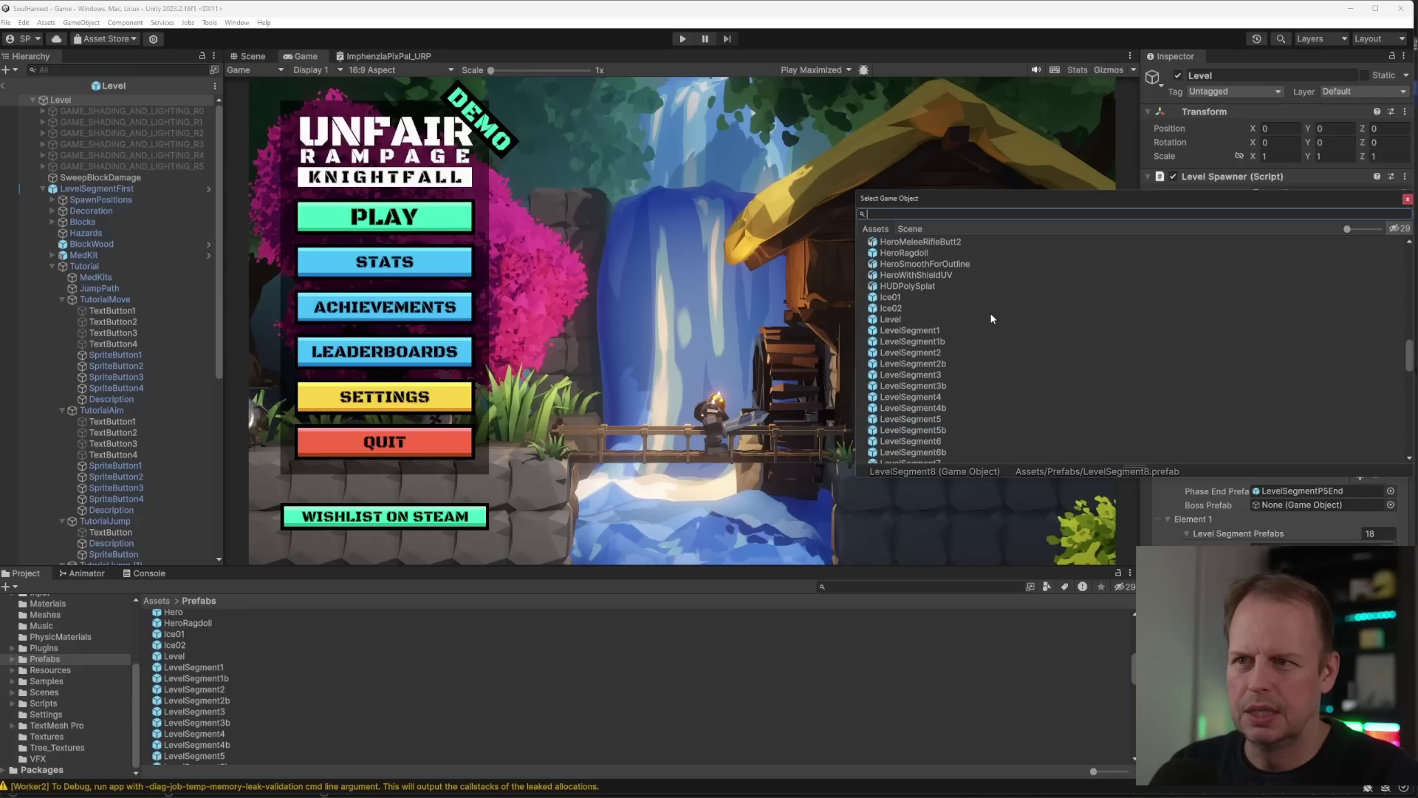
scroll(983, 332, "down", 7)
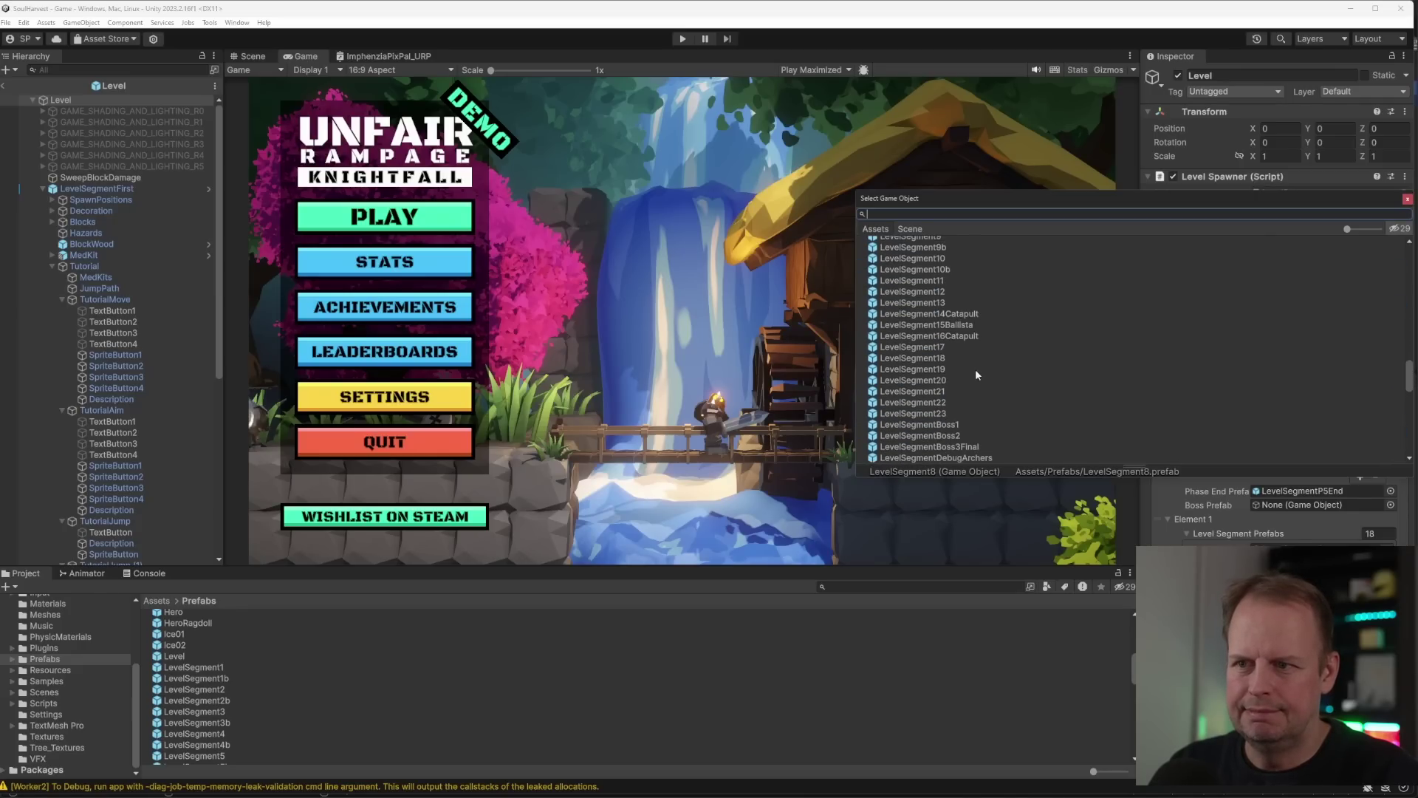
scroll(978, 375, "down", 3)
left_click(947, 386)
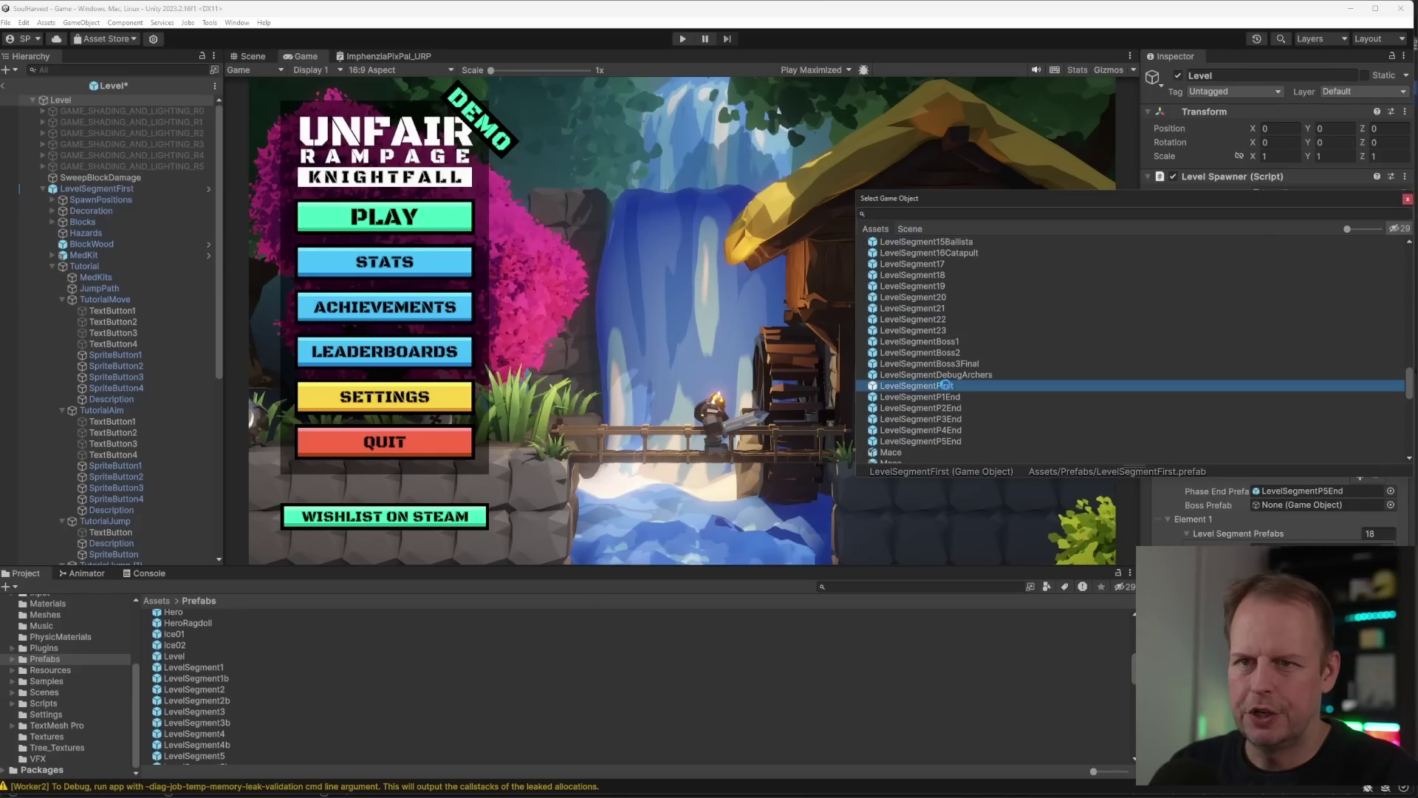
double_click(946, 386)
- Set the Level Spawner's Test Only This Segment to LevelSegment8, filtering the object list by "levels"
left_click(1402, 220)
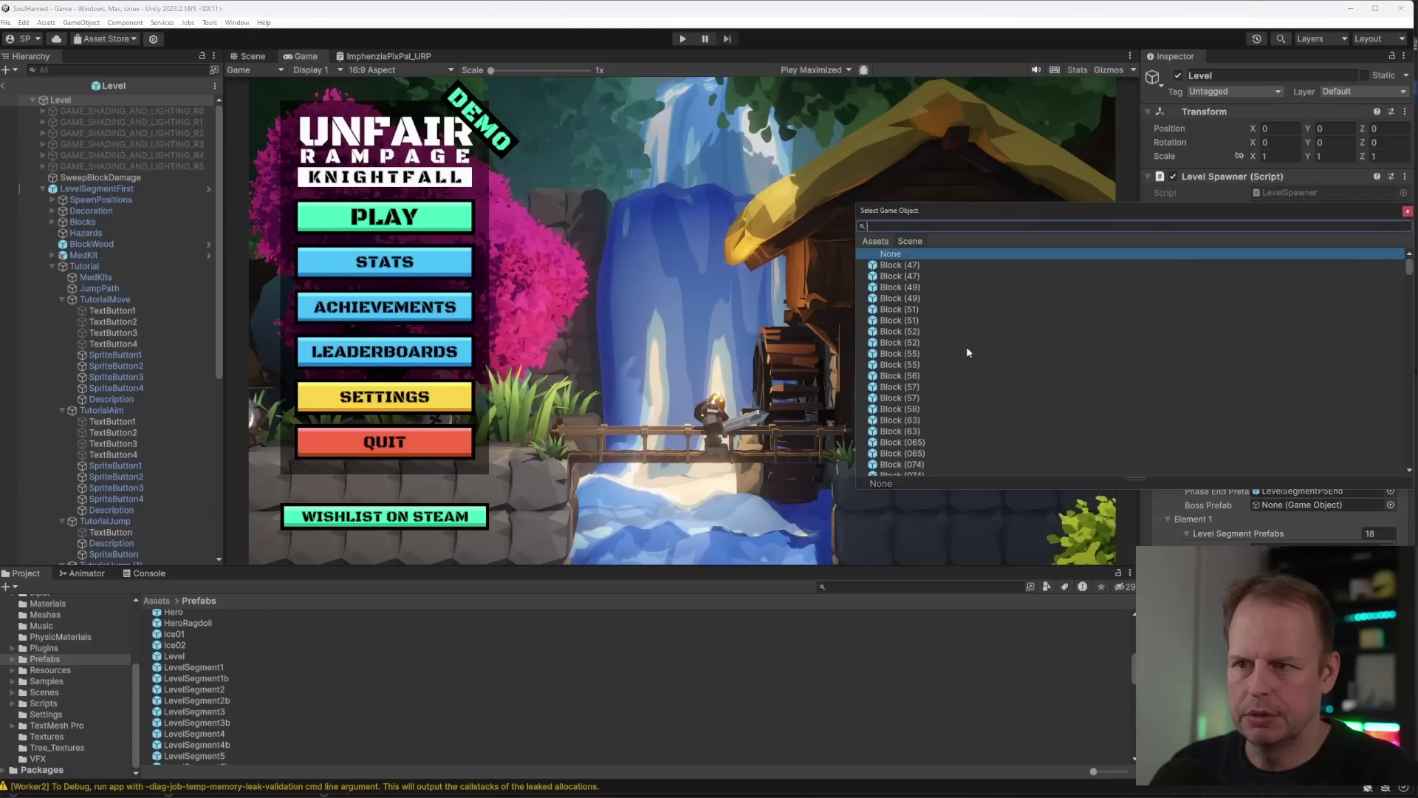
type("levels")
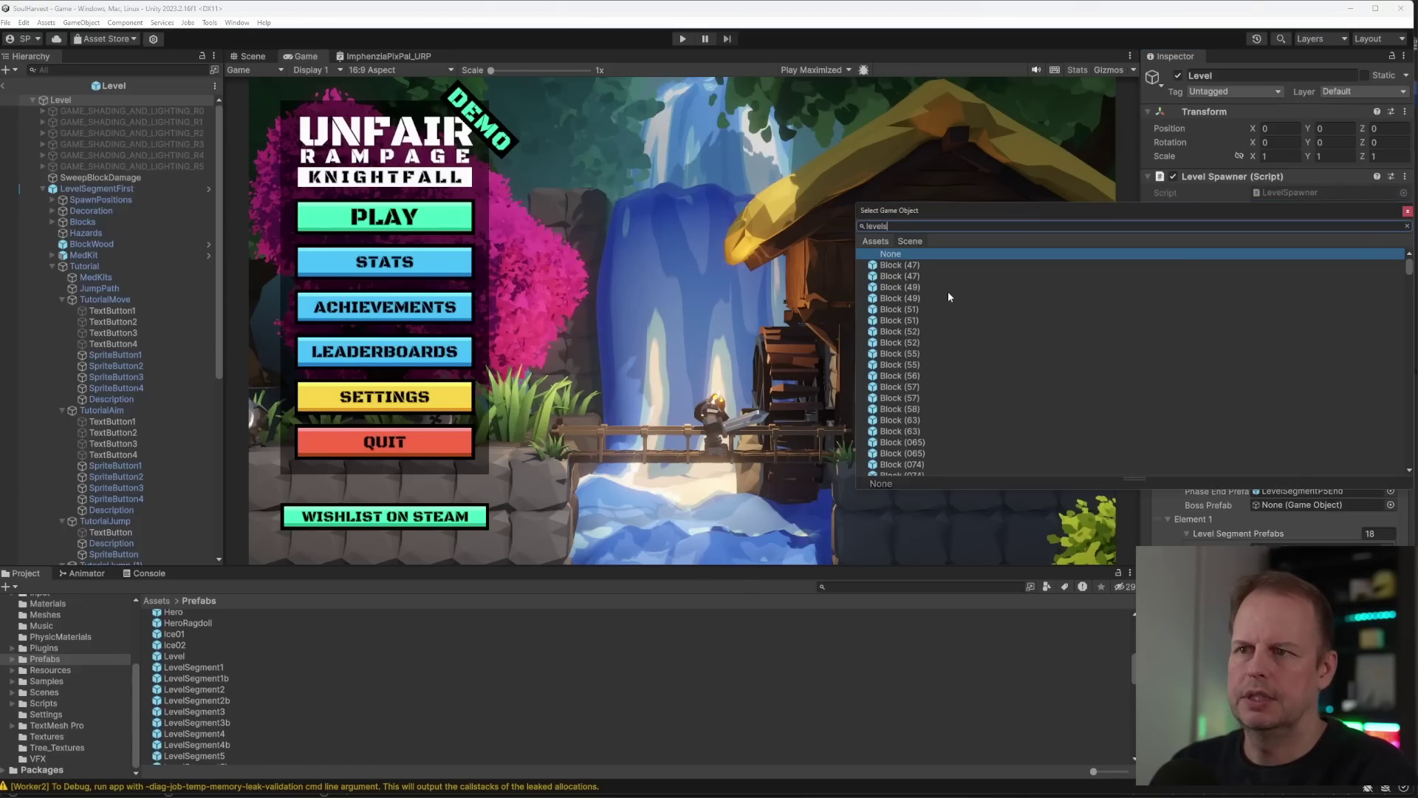
left_click(874, 241)
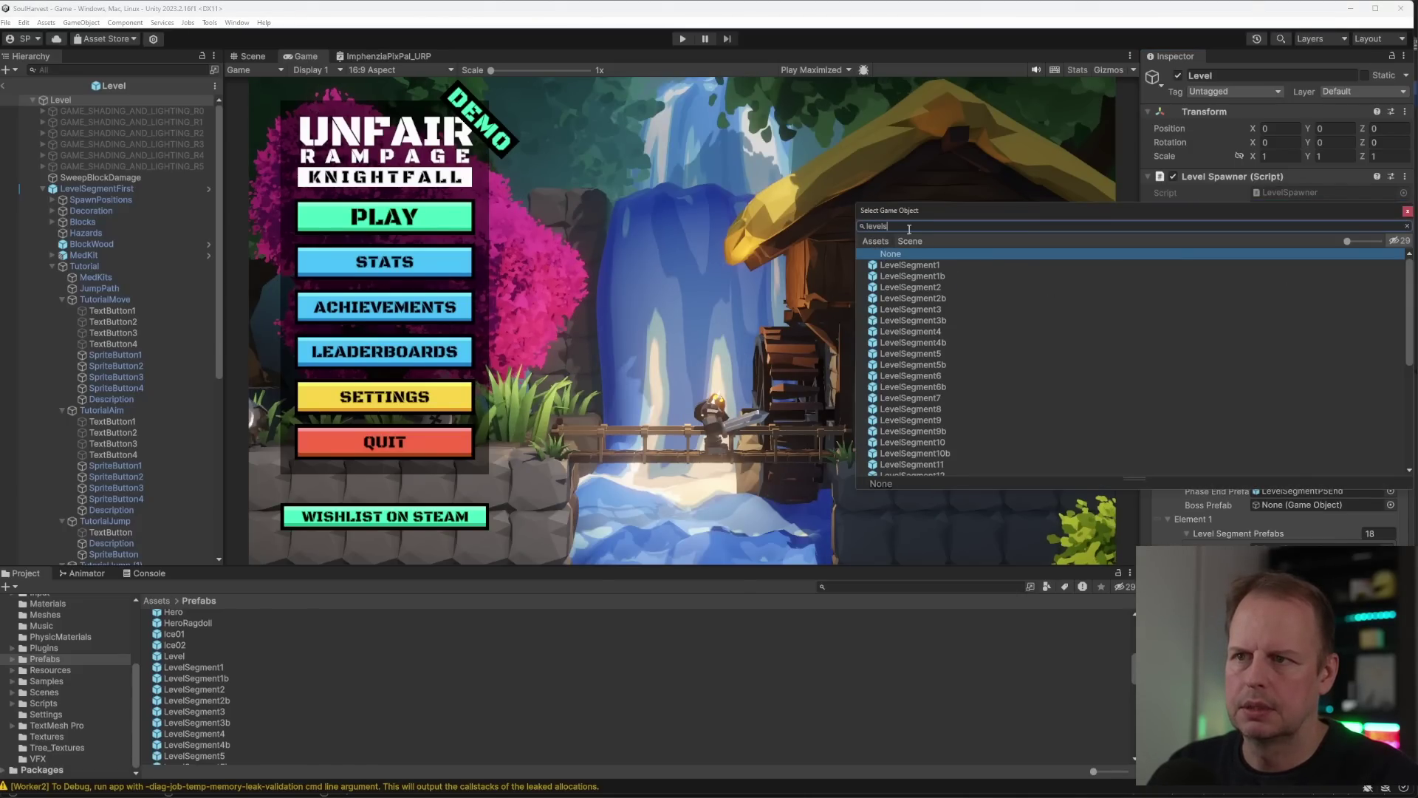
double_click(936, 421)
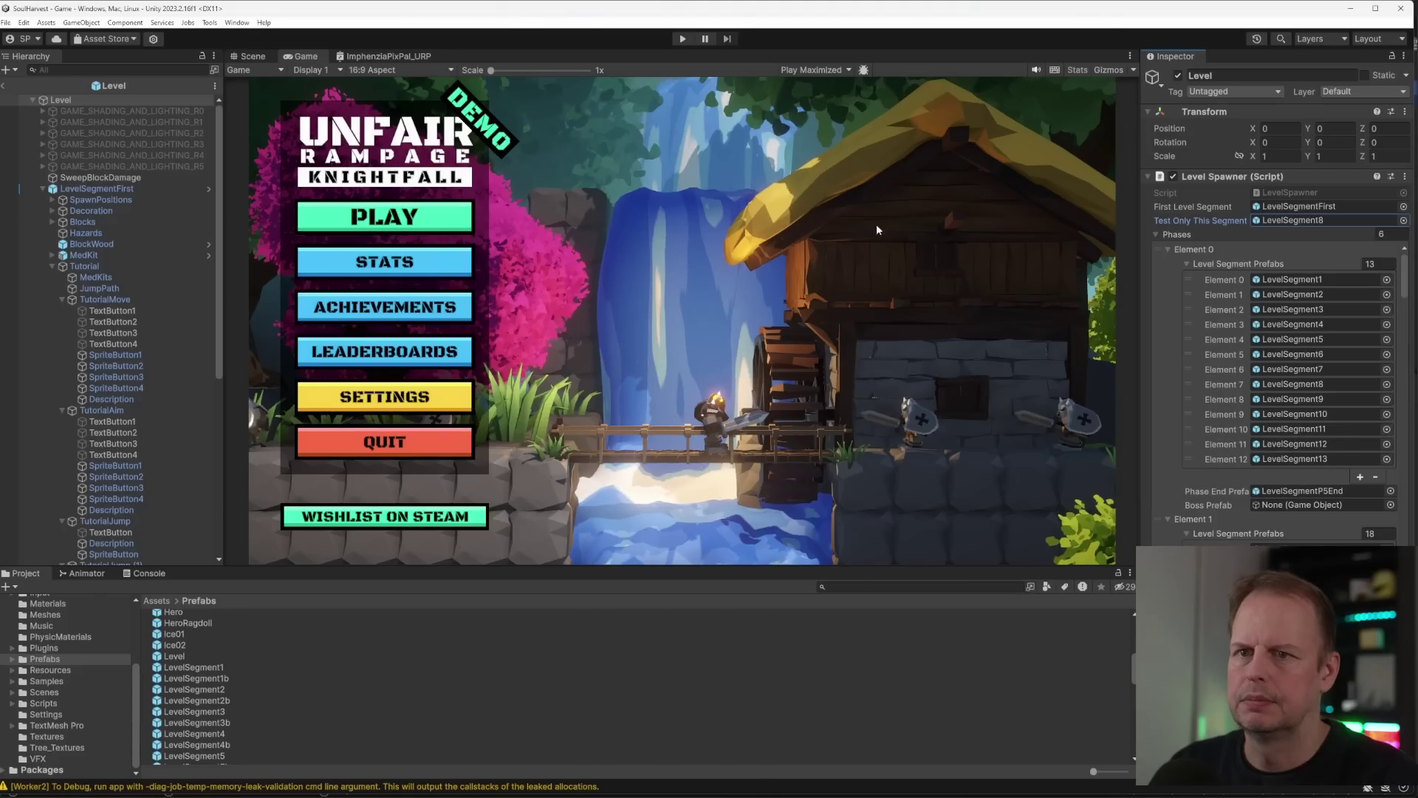
- Run the game from its main menu and change the Game view's aspect ratio to Free Aspect
left_click(683, 39)
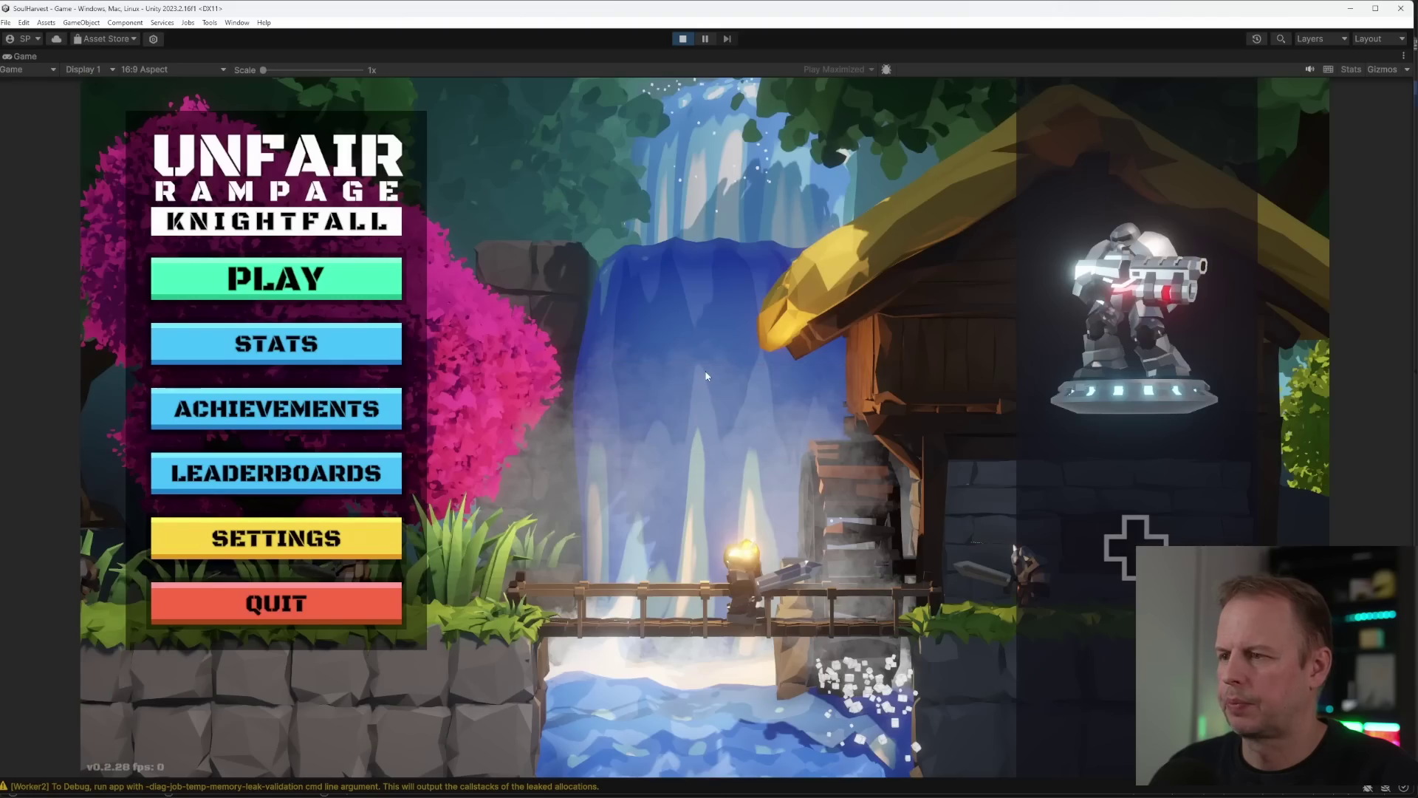
left_click(235, 294)
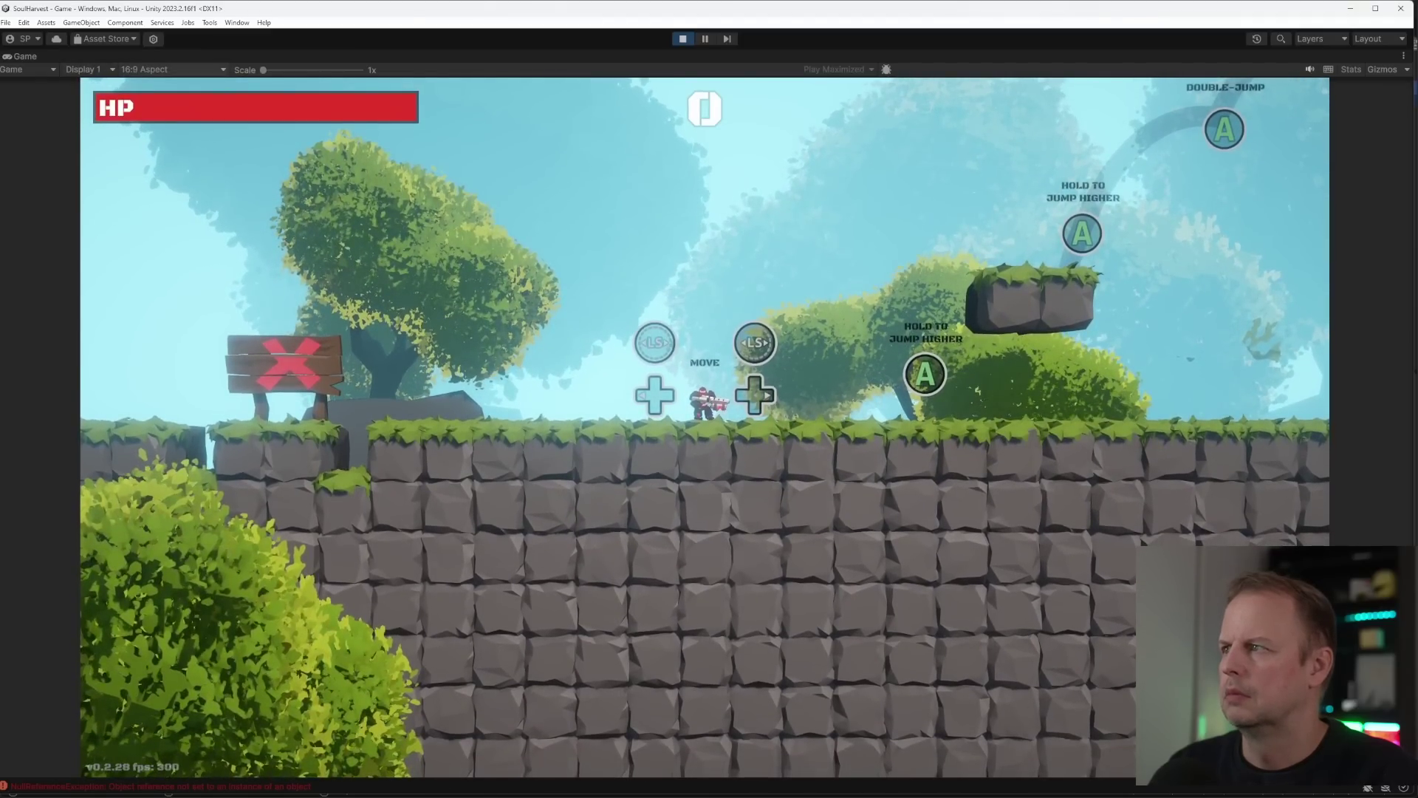
left_click(198, 69)
left_click(187, 119)
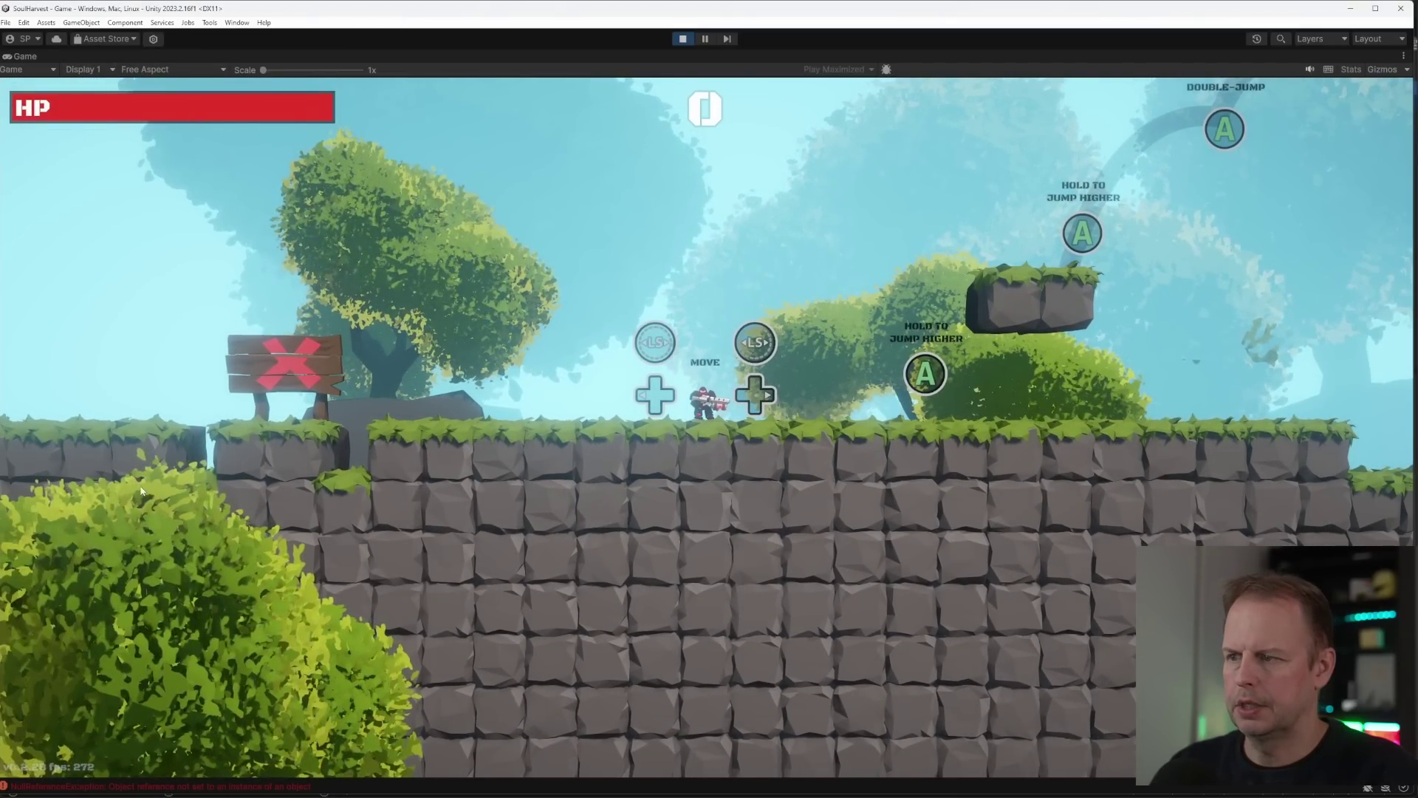
- Playtest the level through the tutorial section into the windmill segment, moving, jumping and shooting, and stop Play mode after the run
key("Right")
key("space")
key("shift")
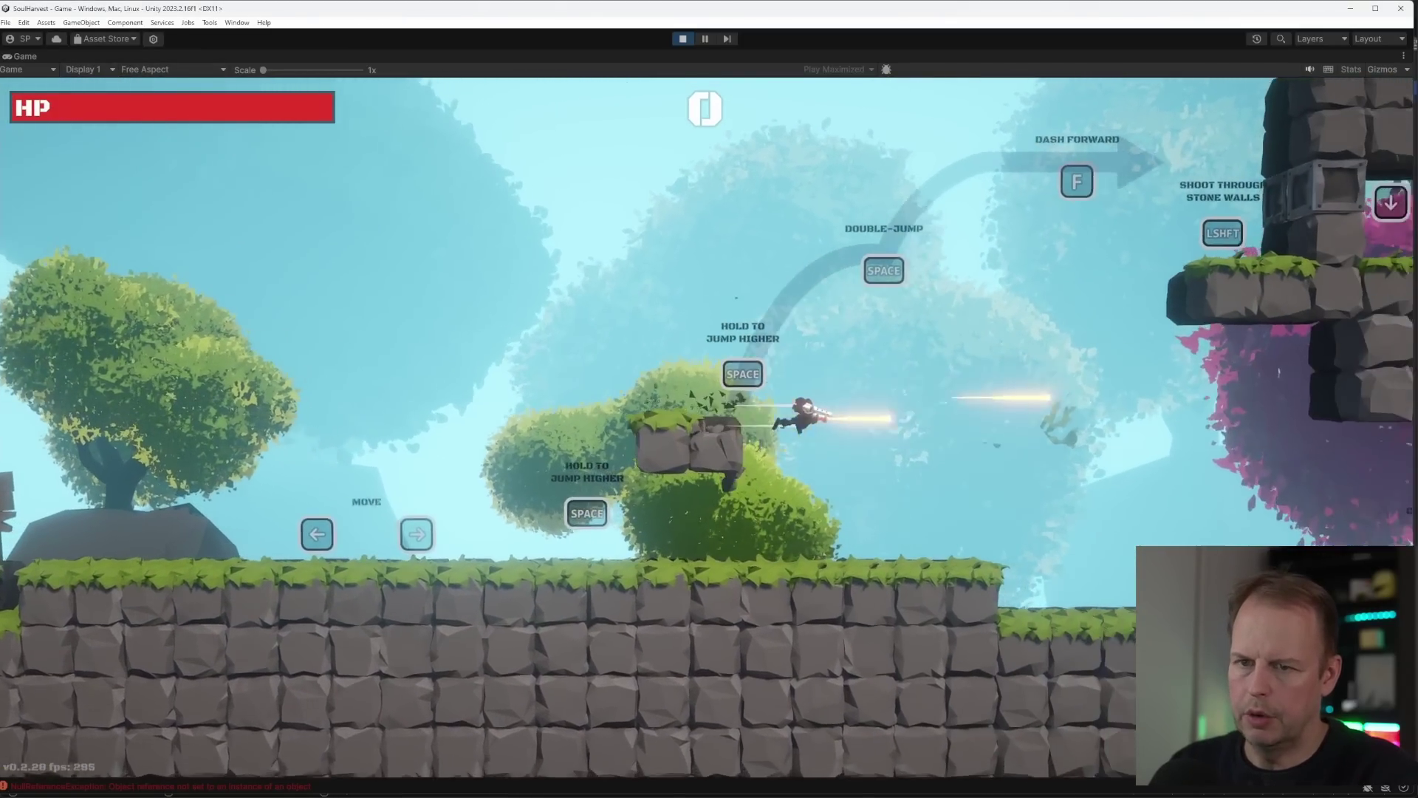
key("space")
key("Right")
key("shift")
key("shift")
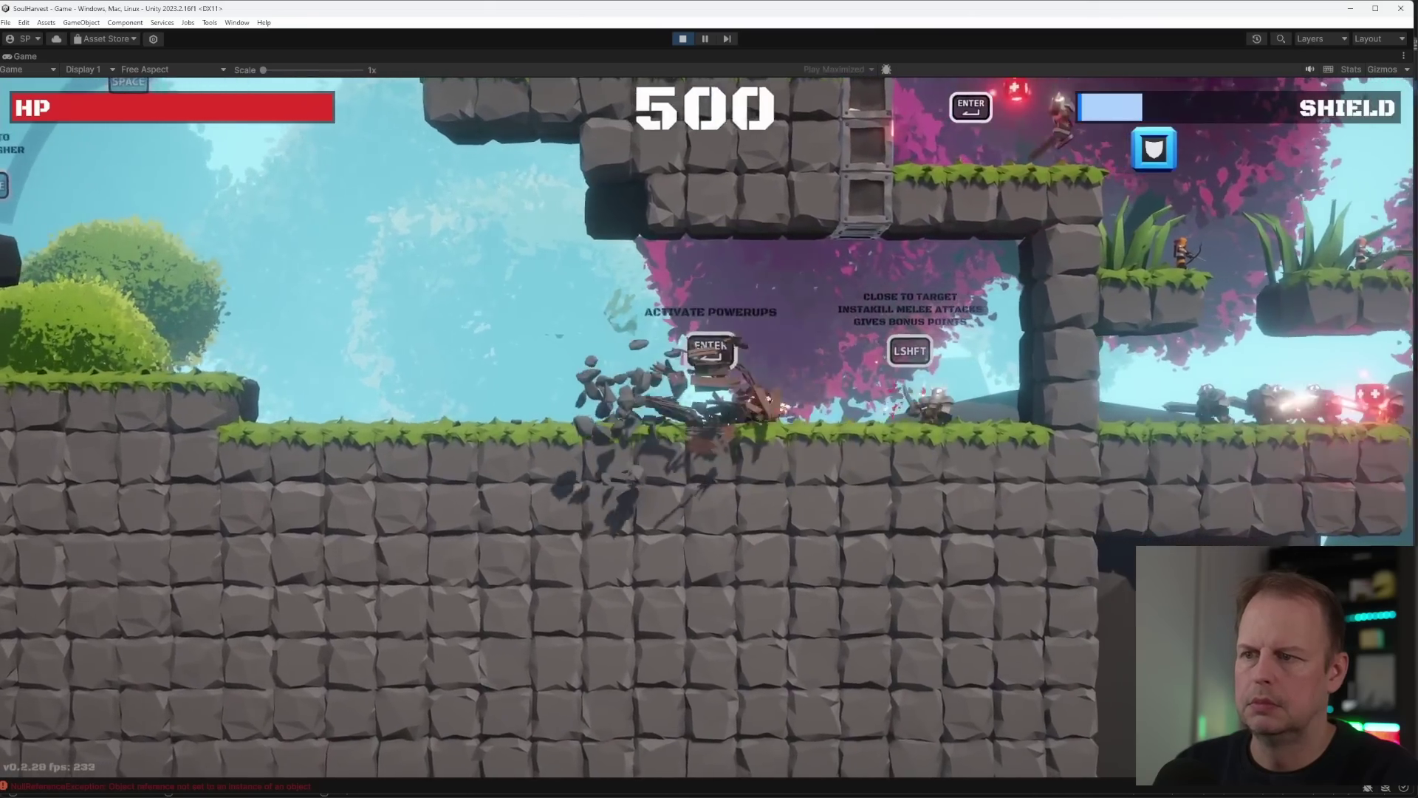
key("Right")
key("shift")
key("space")
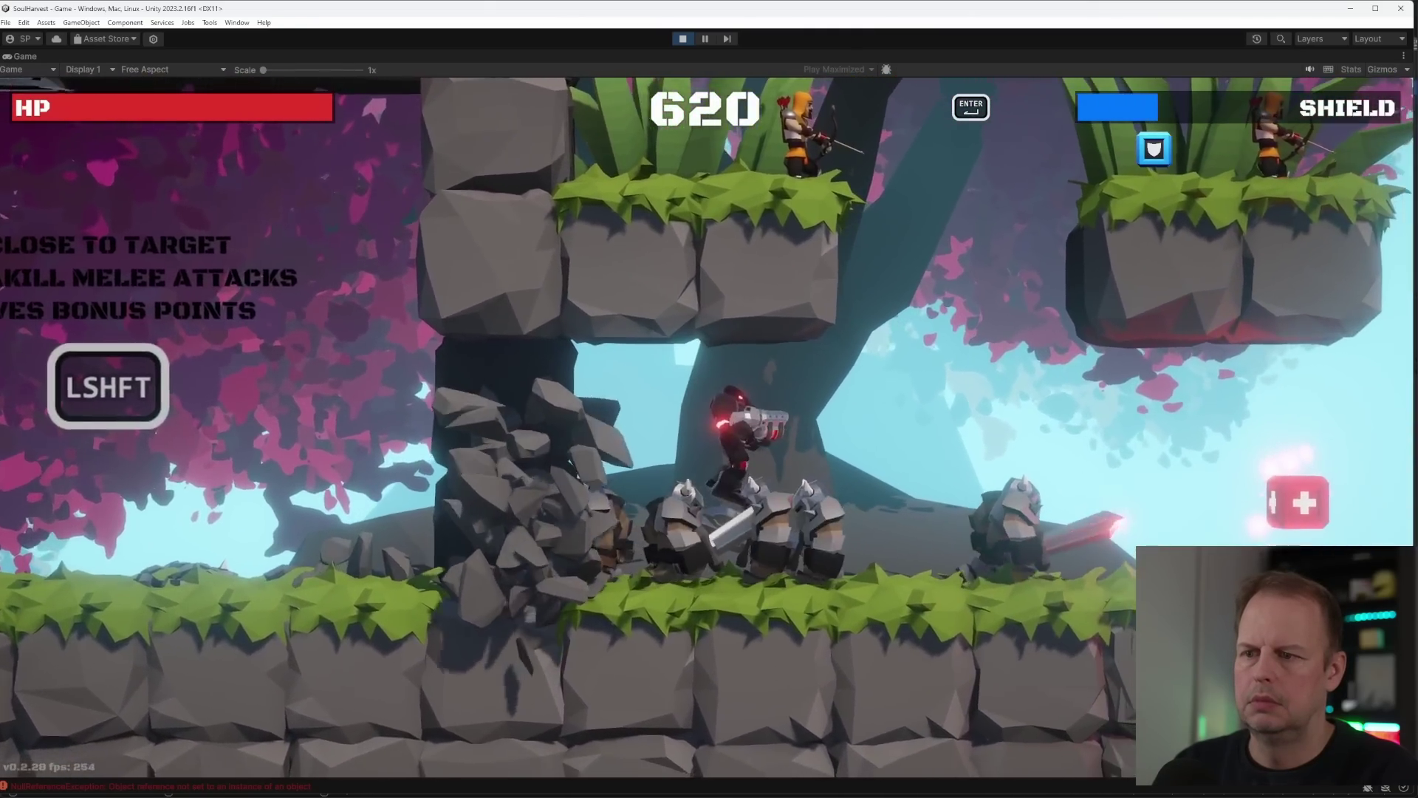
key("Right")
key("shift")
key("space")
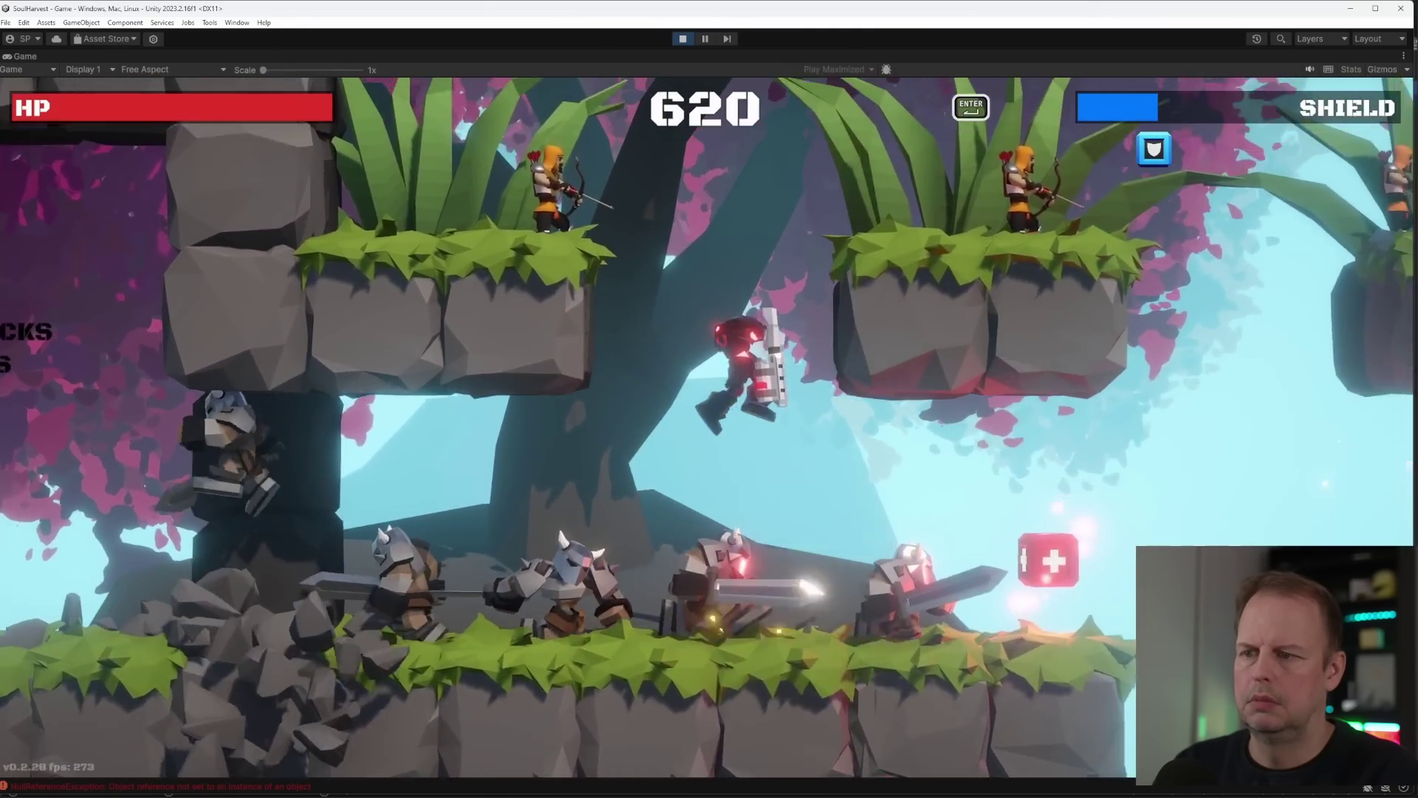
key("Right")
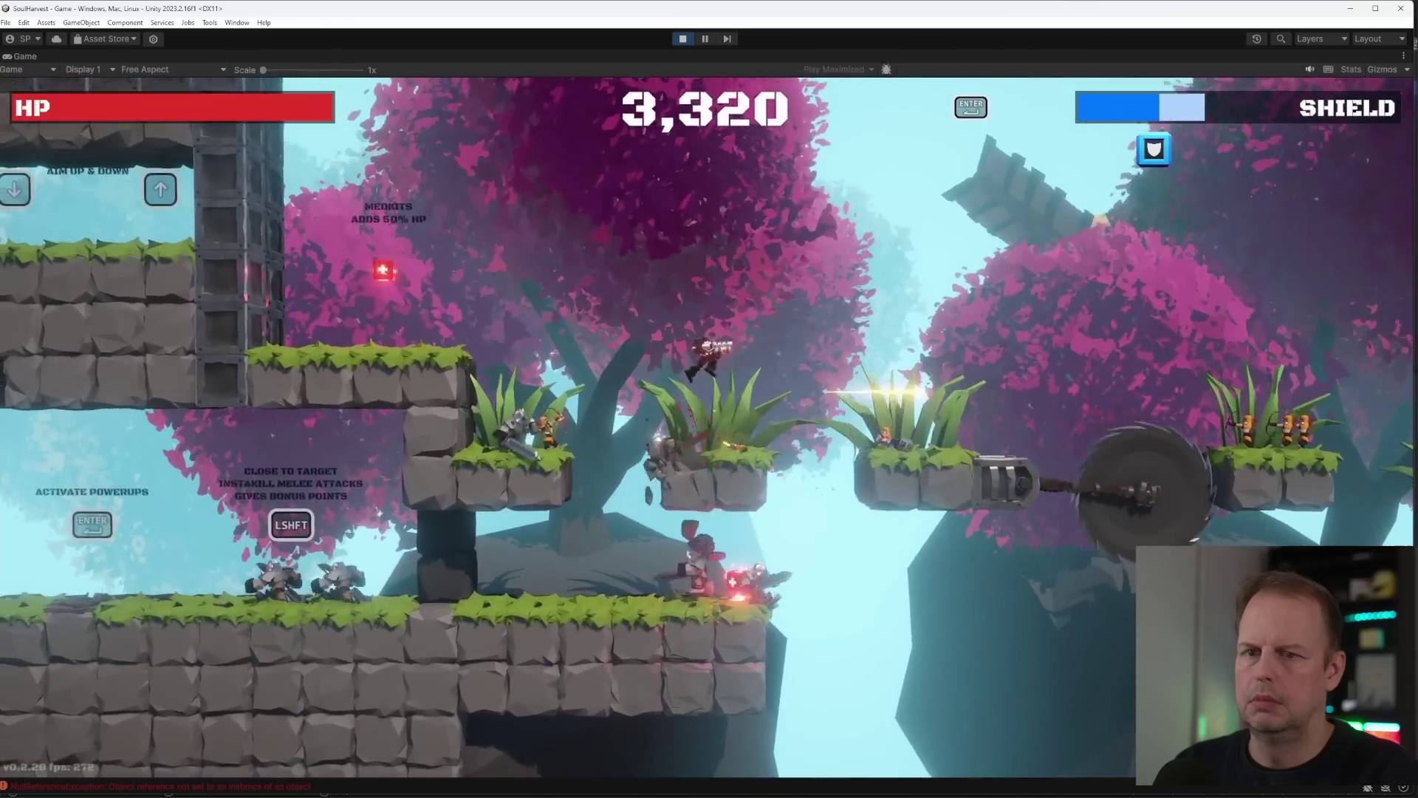
key("Right")
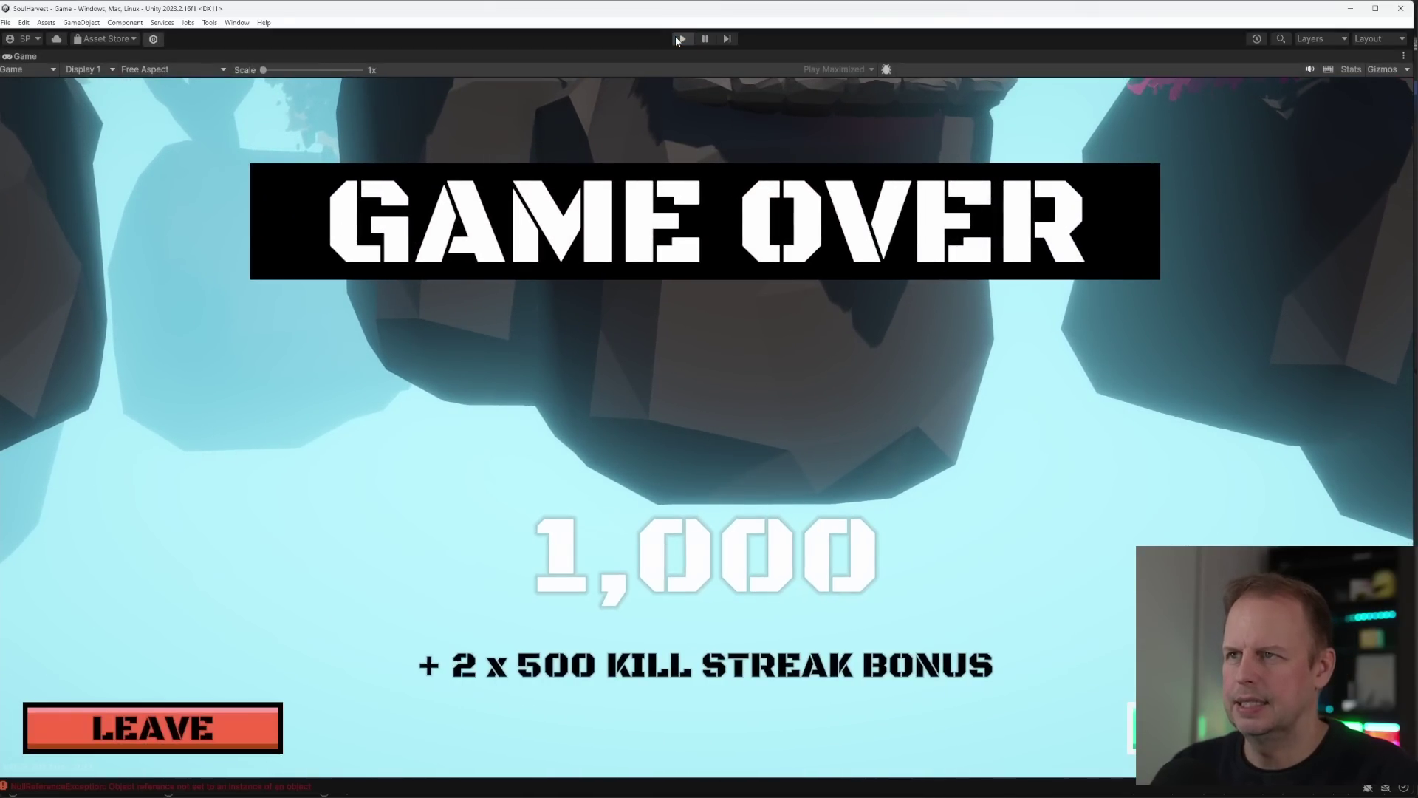
left_click(682, 38)
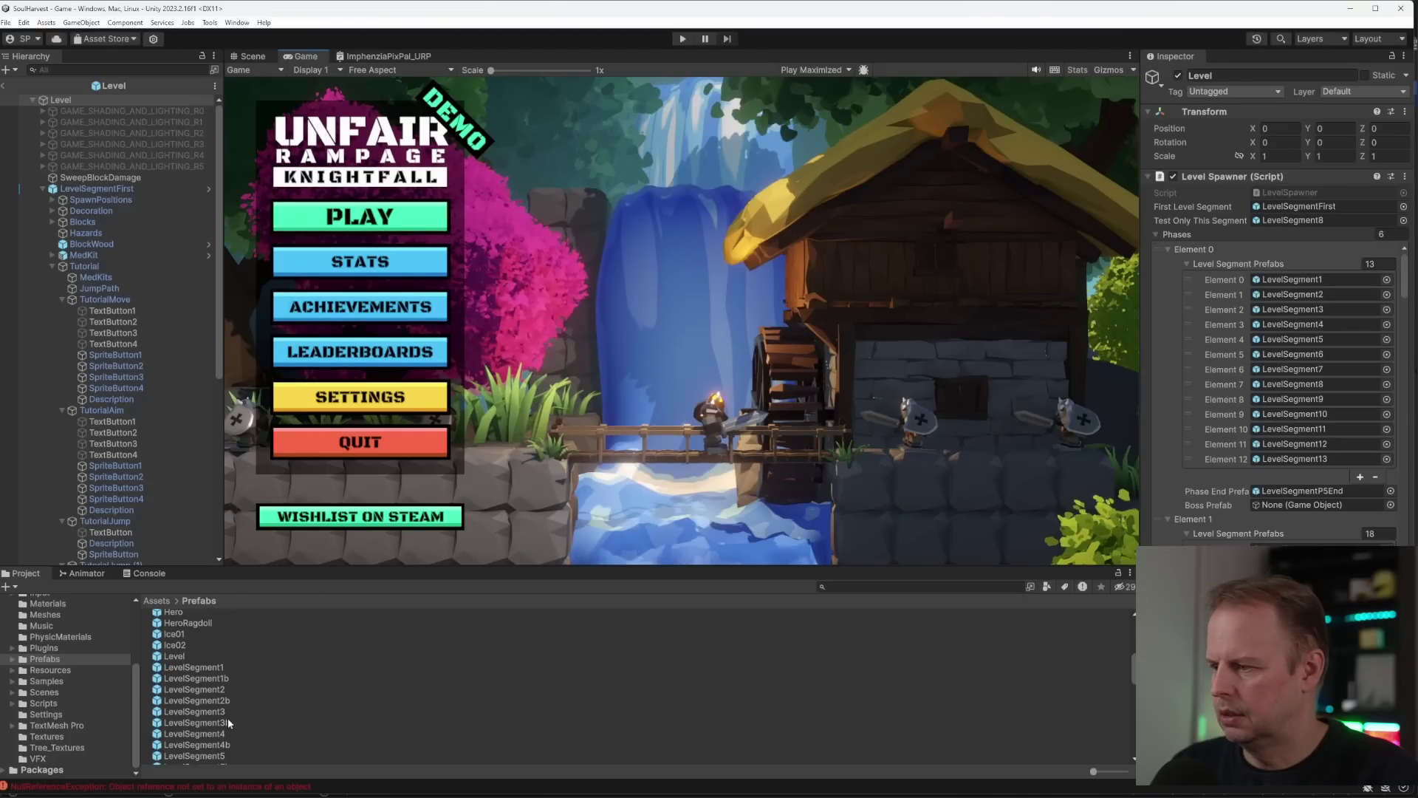
- Open the LevelSegment8 prefab in the scene and move the windmill together with Block (475) beneath it closer to the pink tree
double_click(194, 645)
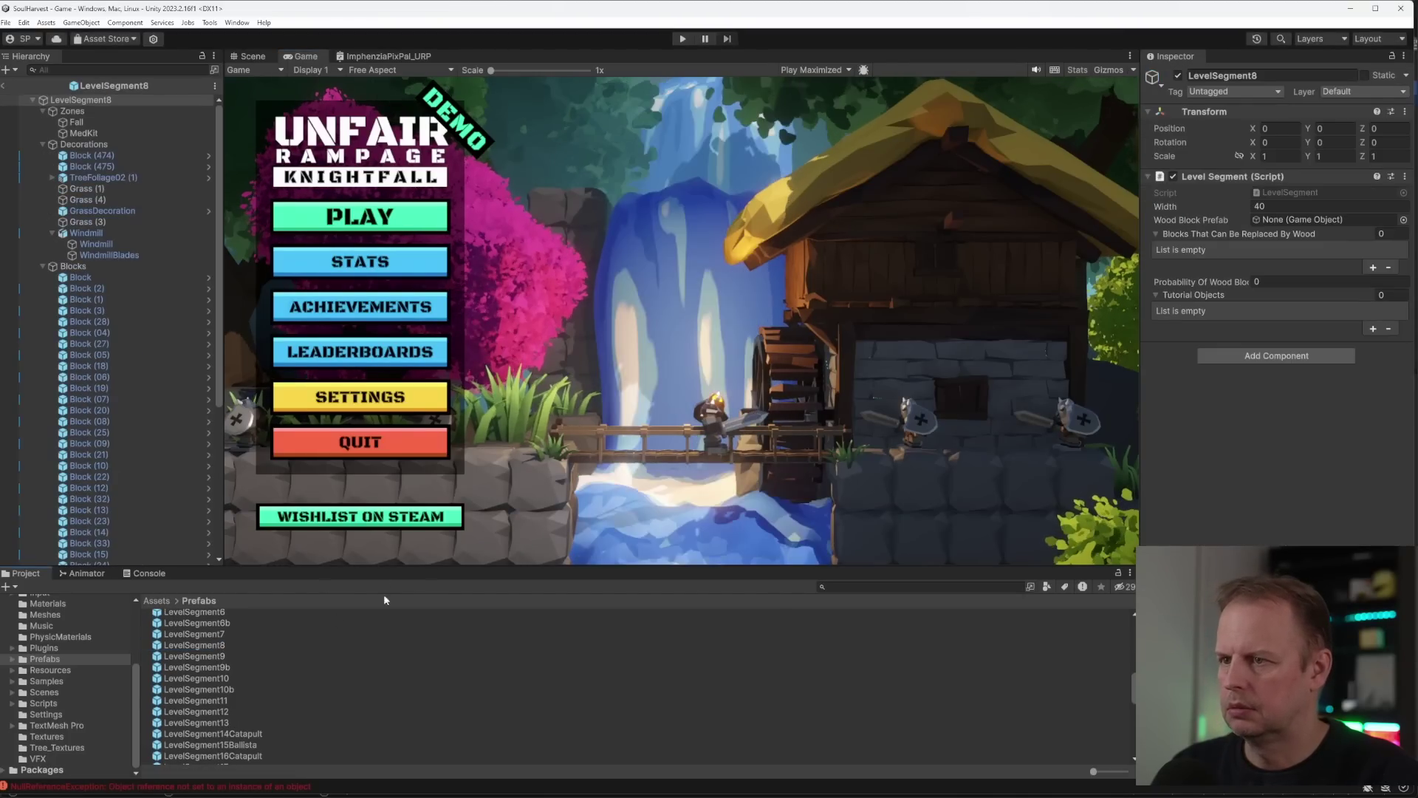
left_click(248, 56)
right_click_drag(815, 226, 747, 381)
left_click(746, 337)
left_click(746, 333, "shift")
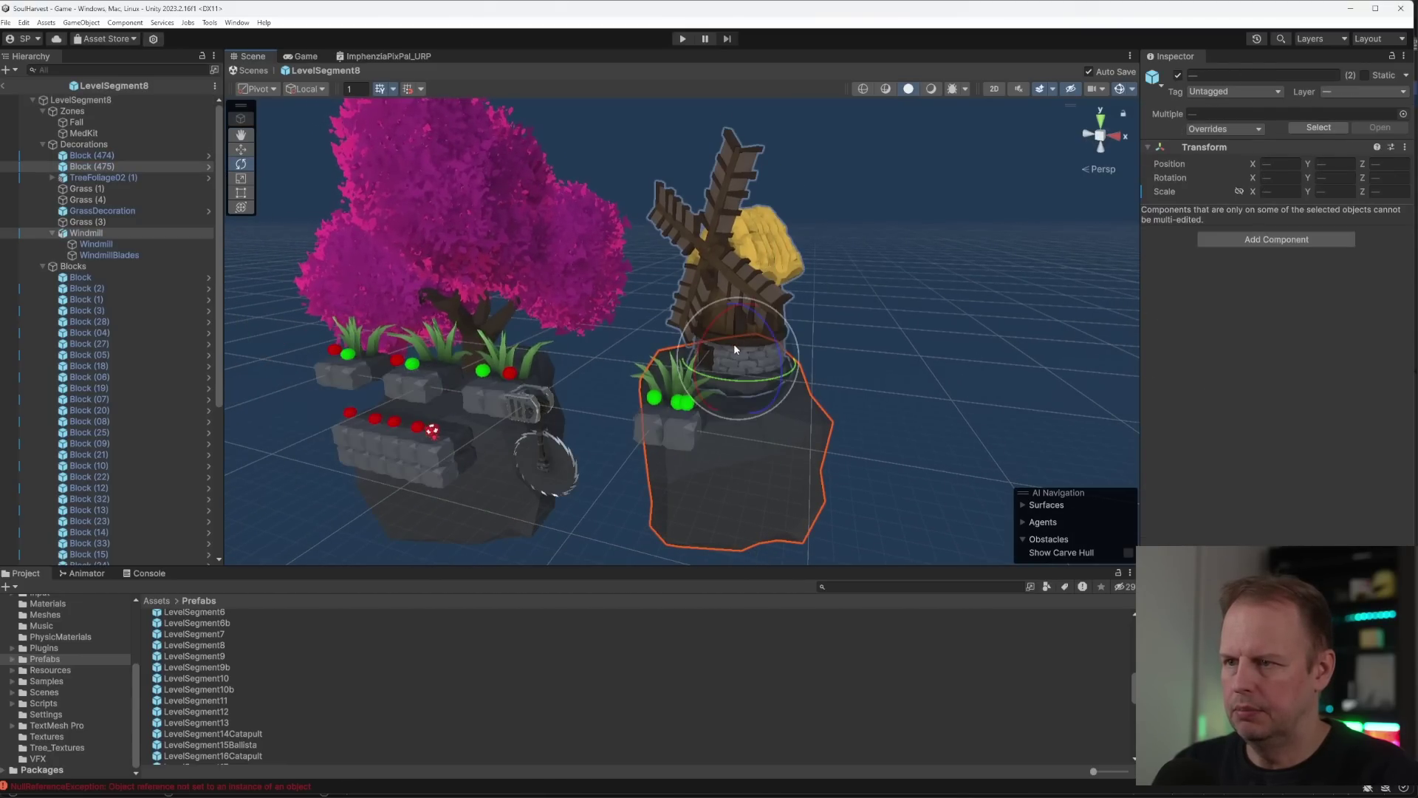
key("w")
left_click_drag(748, 373, 611, 369)
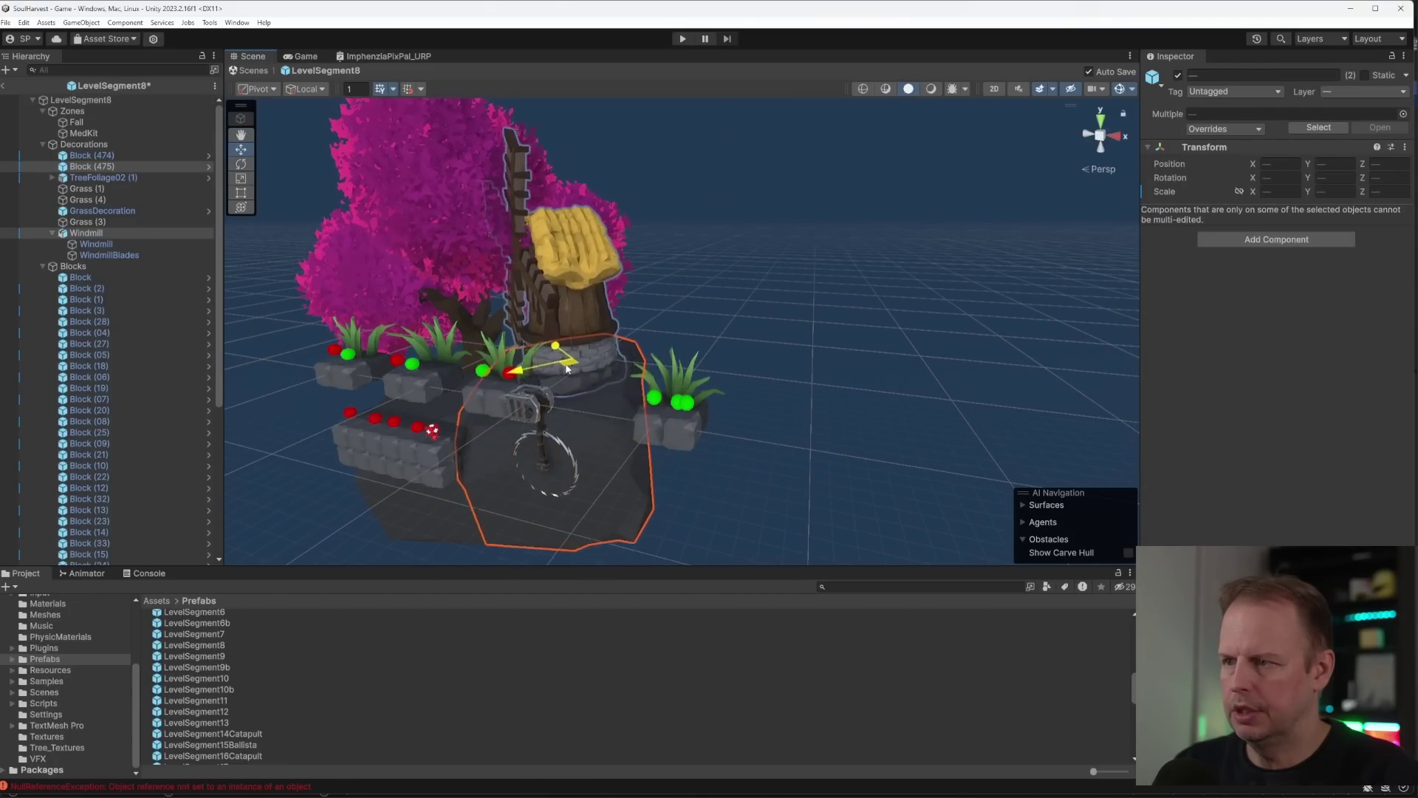
- Rotate the windmill and Block (475) together about the vertical axis so the blades face the play area
right_click_drag(612, 373, 705, 334)
key("s")
key("a")
left_click_drag(623, 470, 641, 472)
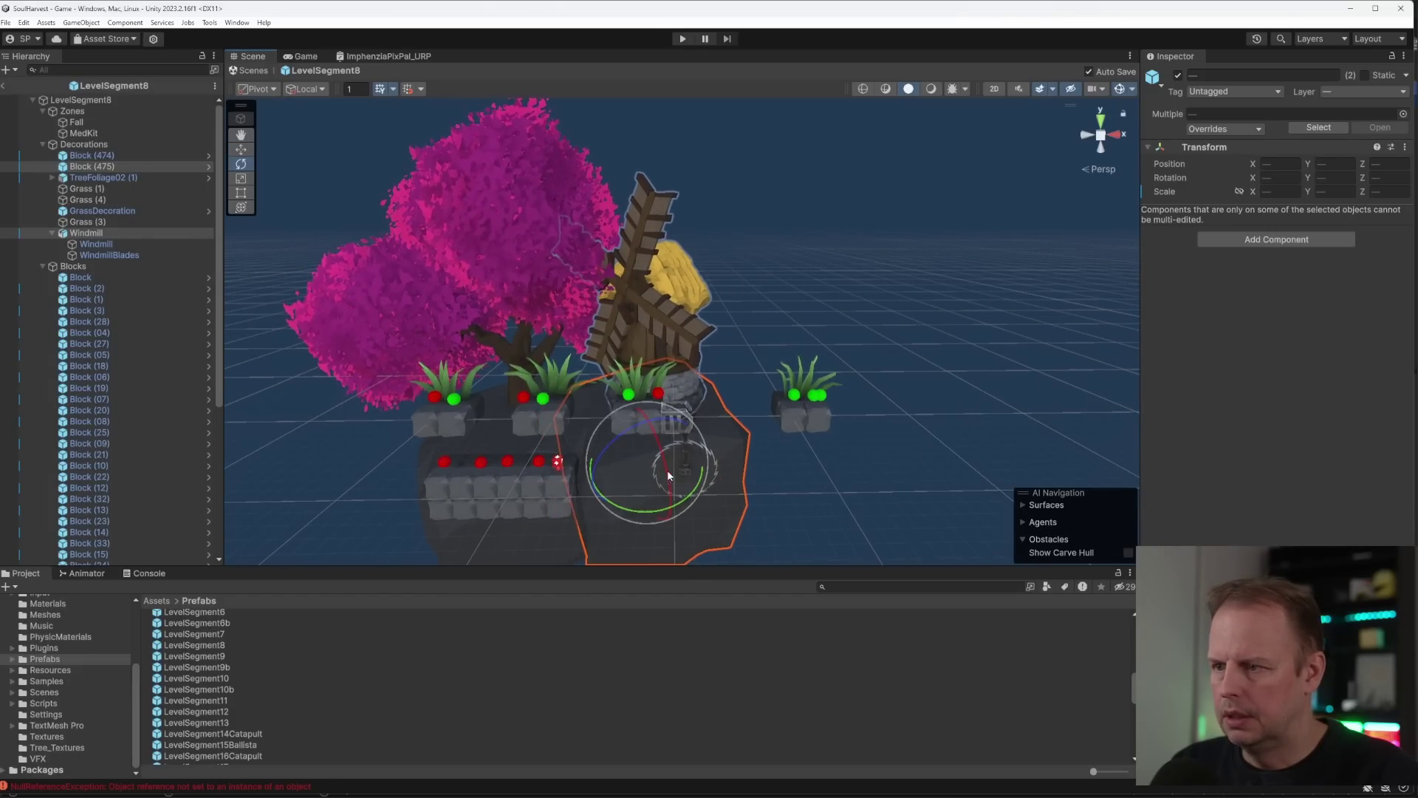
left_click_drag(644, 474, 661, 502)
right_click_drag(664, 377, 693, 383, "alt")
left_click_drag(694, 383, 733, 508, "alt")
key("e")
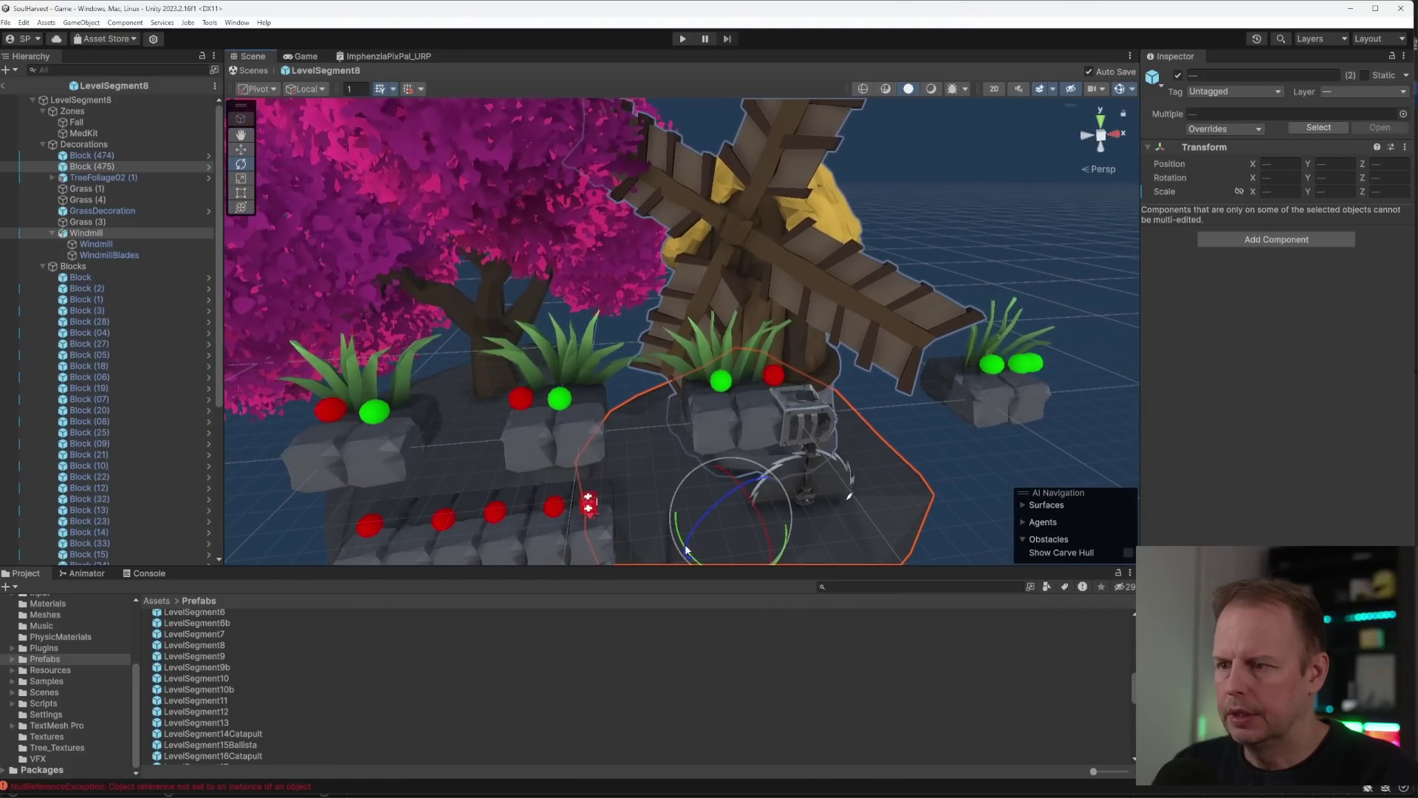
left_click_drag(686, 551, 881, 332, "alt")
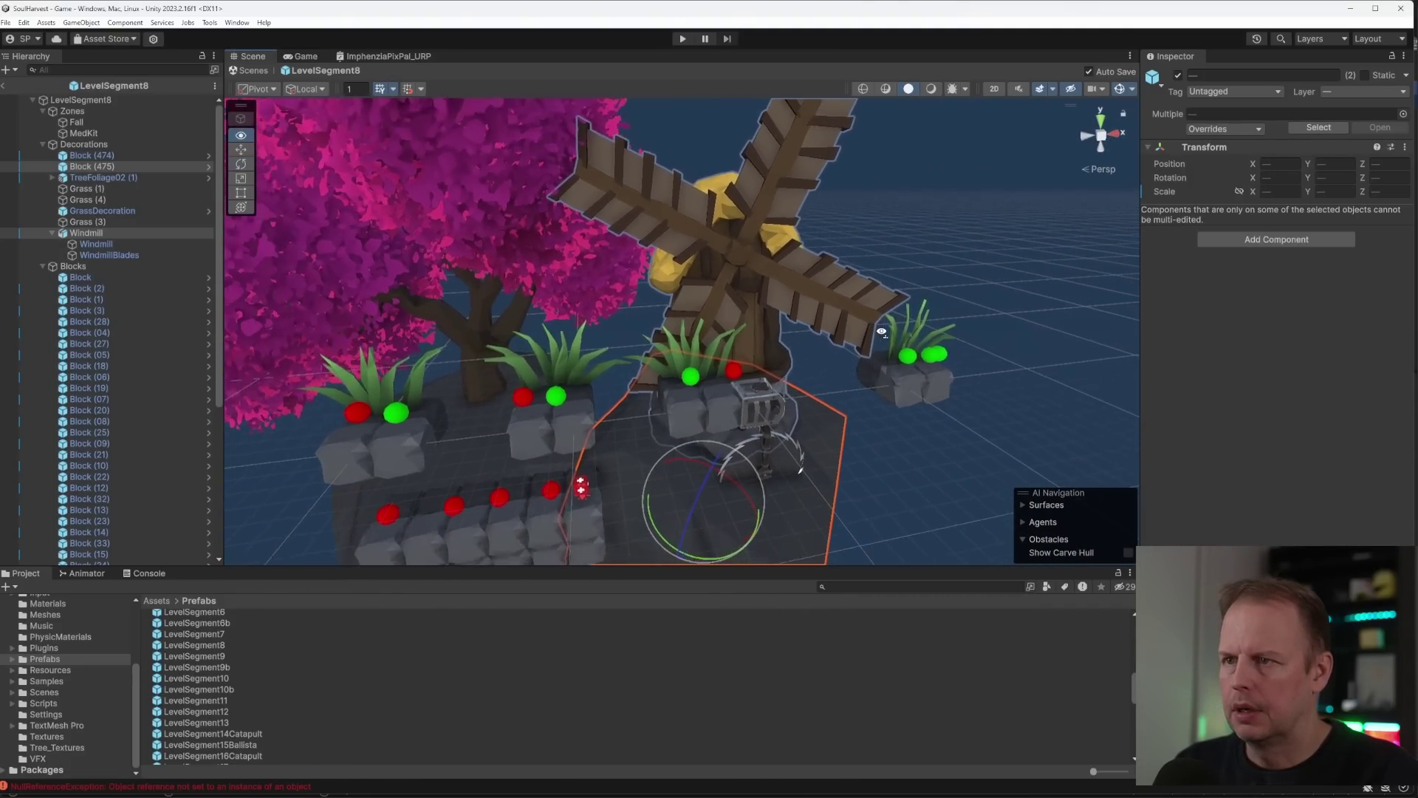
- Use global handle orientation to move the windmill and Block (475) farther back behind the platforms along the depth axis
right_click_drag(882, 332, 811, 300)
key("w")
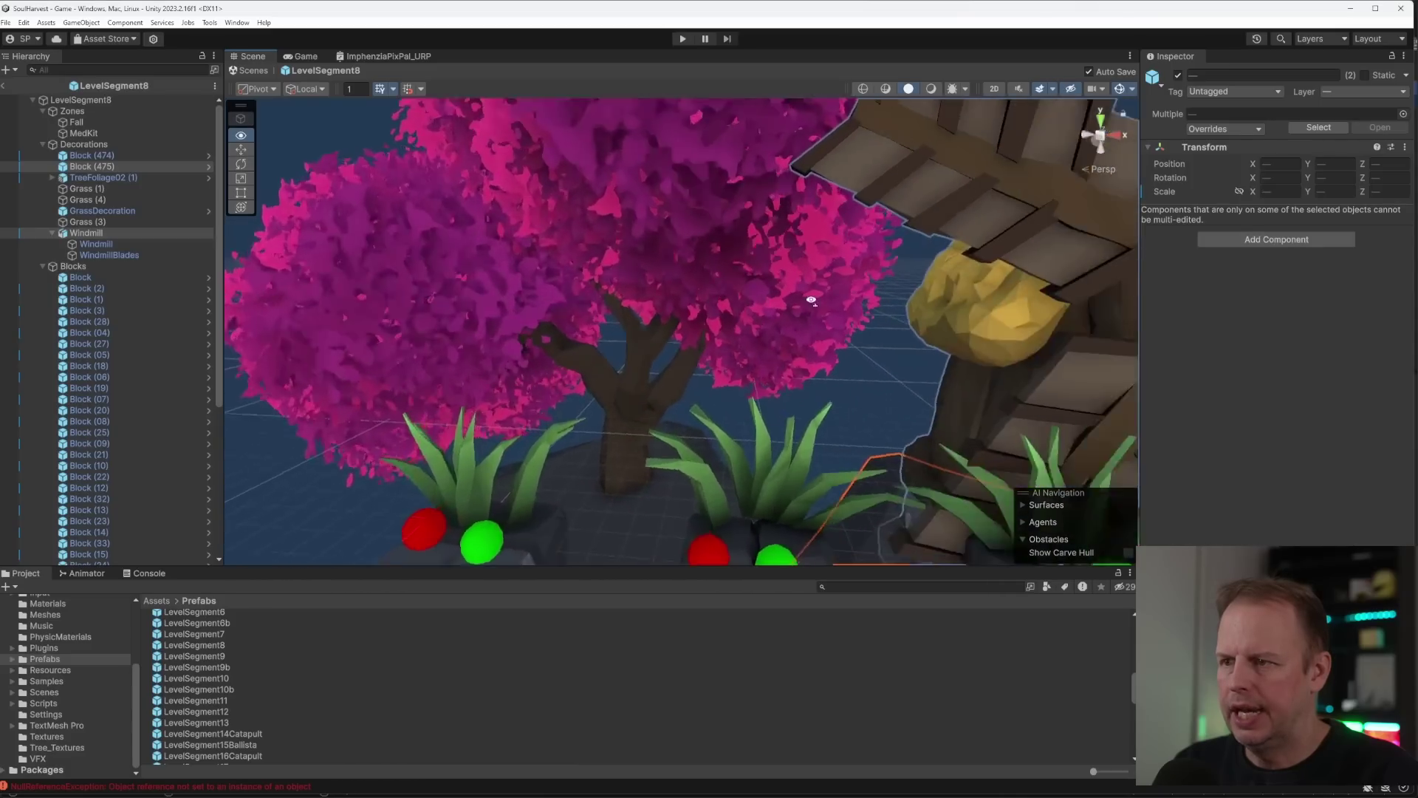
left_click_drag(811, 300, 764, 495, "alt")
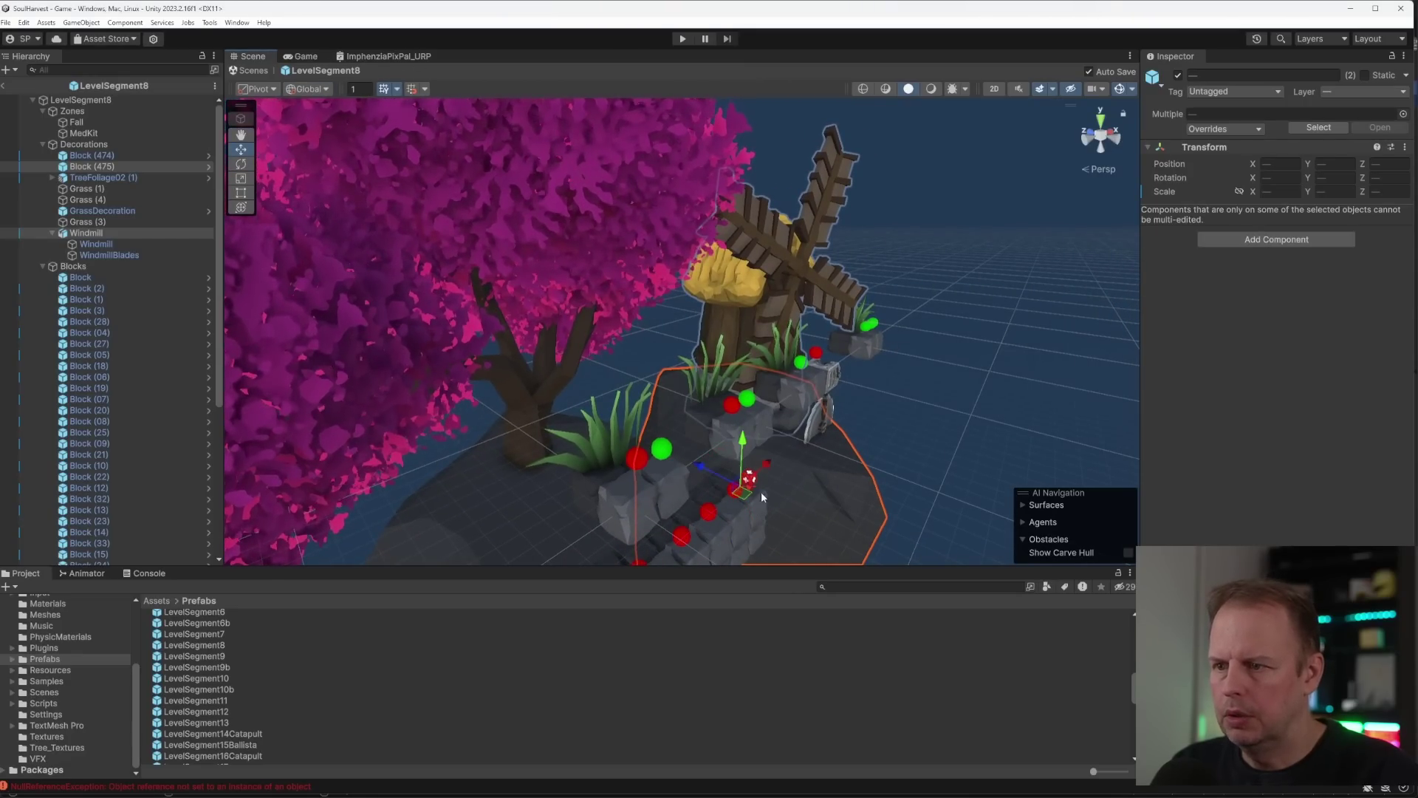
left_click_drag(762, 496, 695, 463)
key("d")
right_click_drag(955, 391, 749, 369)
left_click_drag(749, 369, 701, 366, "alt")
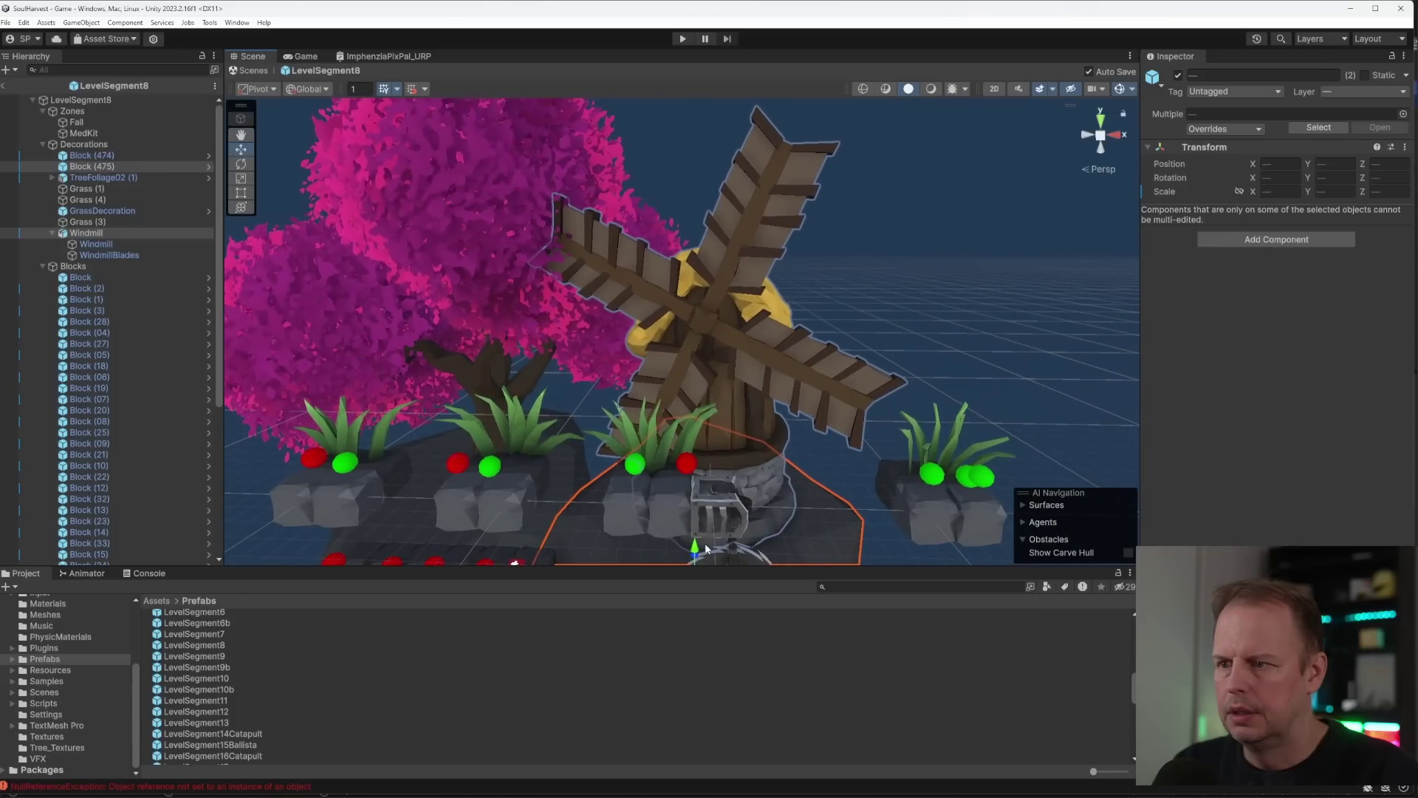
middle_click_drag(764, 446, 794, 419)
scroll(790, 421, "down", 4)
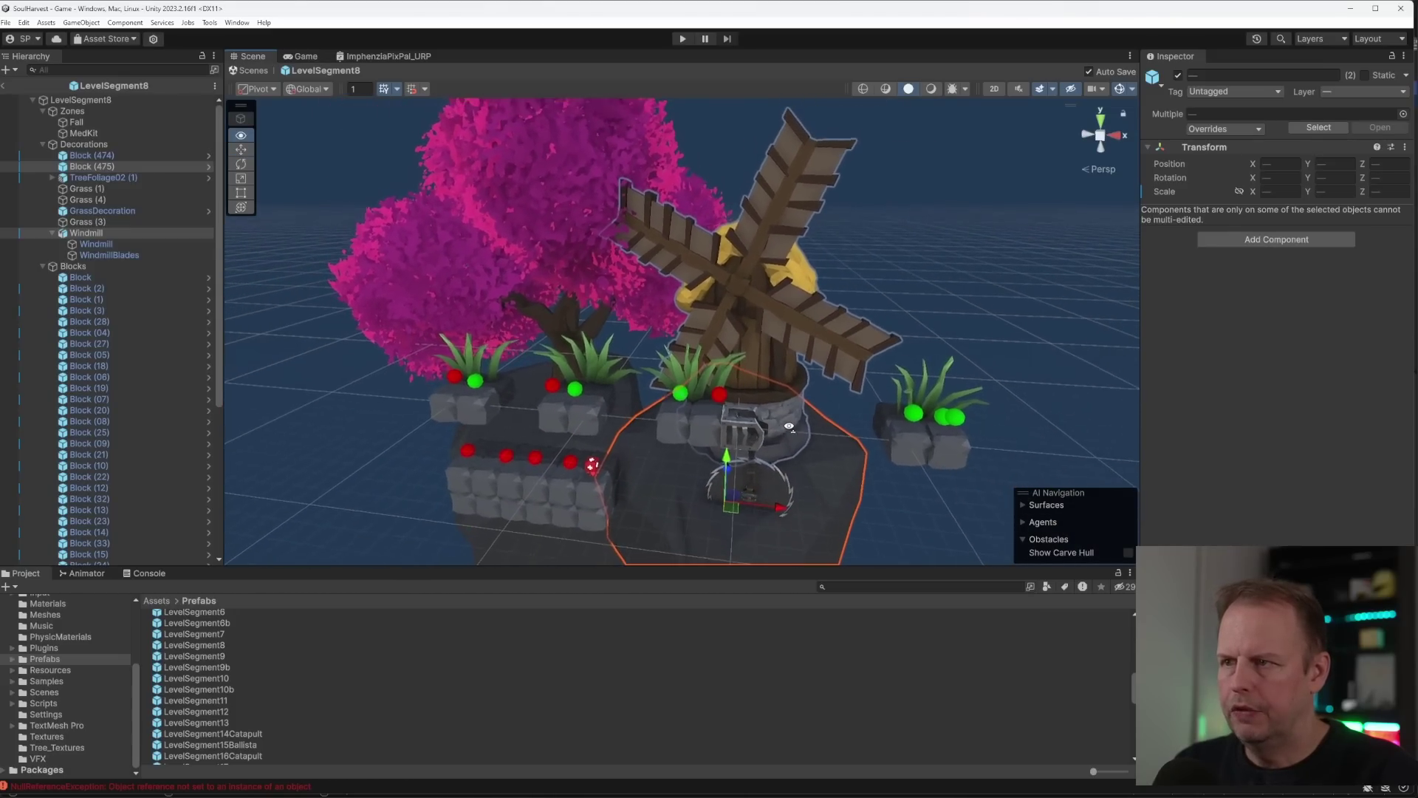
- Fine-tune the rotation of the windmill and Block (475) about the vertical axis and check their placement from several angles
left_click_drag(778, 510, 761, 541)
key("e")
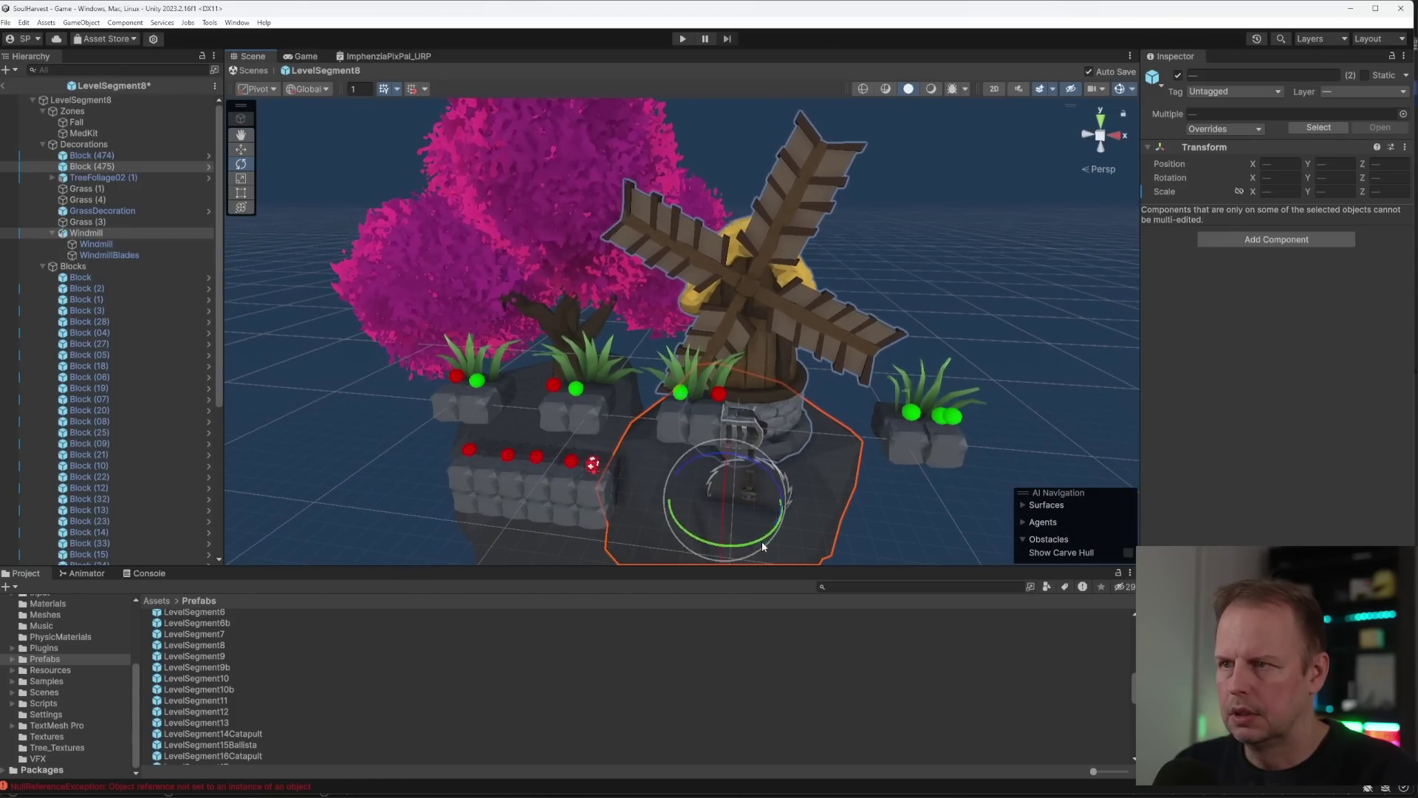
mouse_move(776, 373)
right_mouse_down()
mouse_move(728, 354)
mouse_move(758, 363)
right_mouse_up()
key("w")
left_click_drag(758, 363, 782, 342, "alt")
left_click_drag(826, 342, 857, 358, "alt")
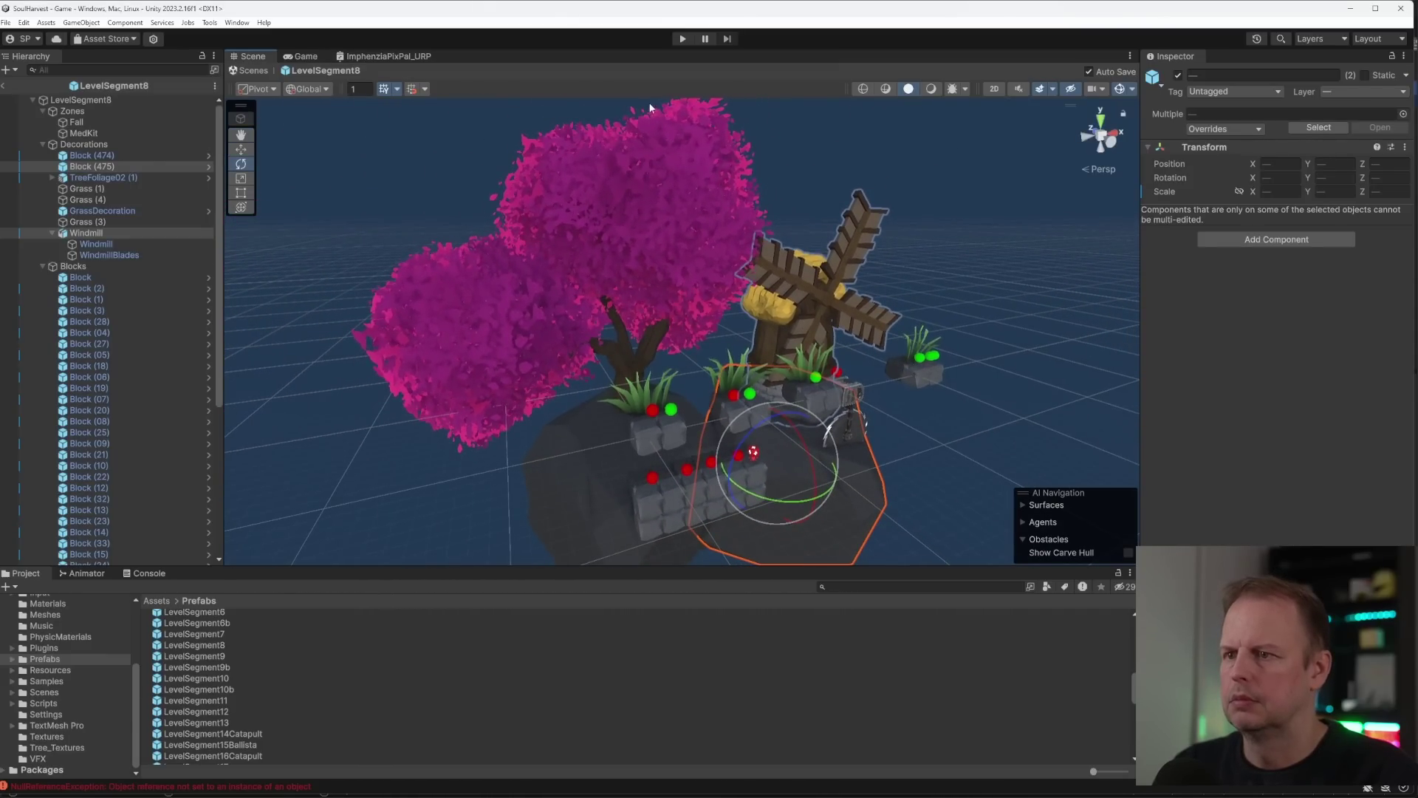
- Run the game from its main menu and play through the tutorial section to the first LevelSegment8 platforms
left_click(683, 39)
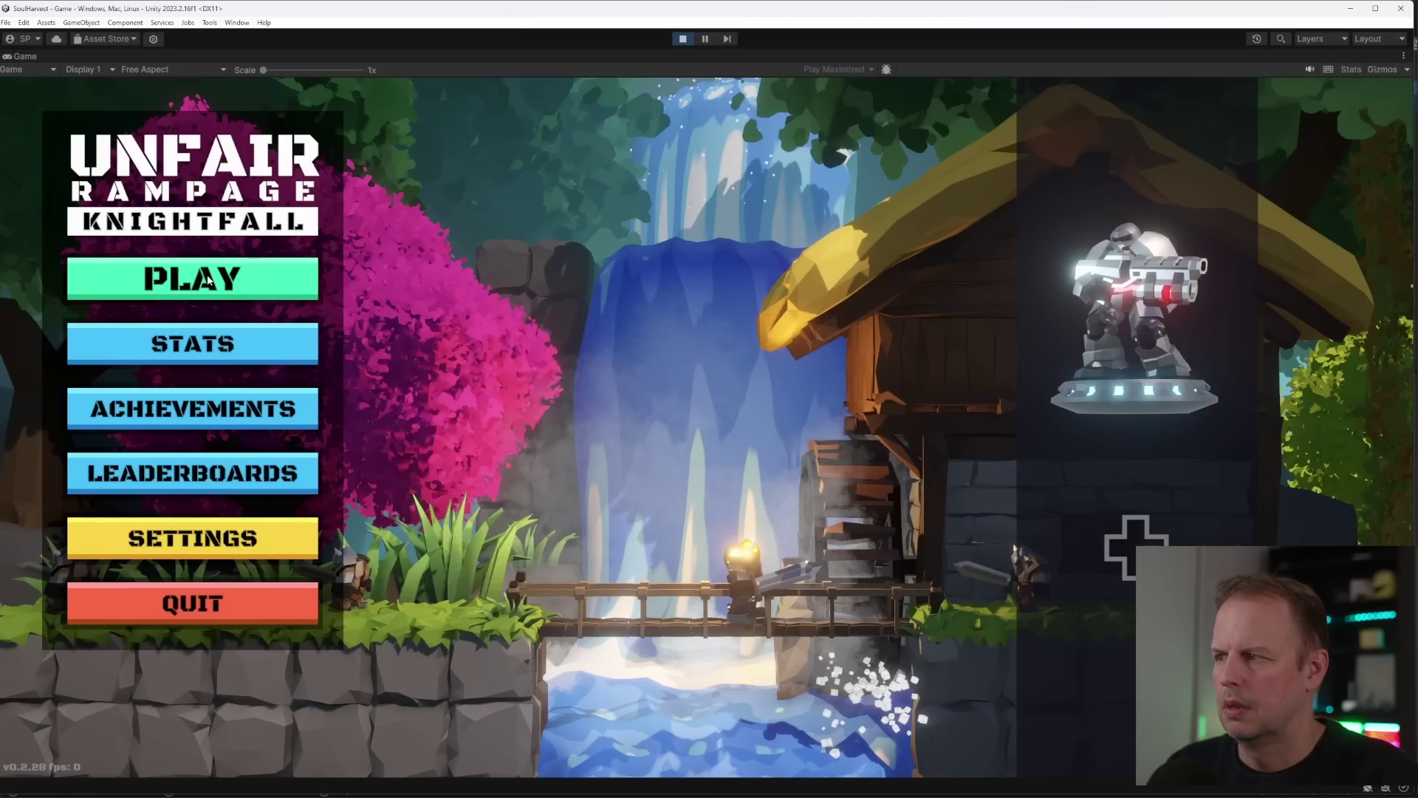
left_click(208, 279)
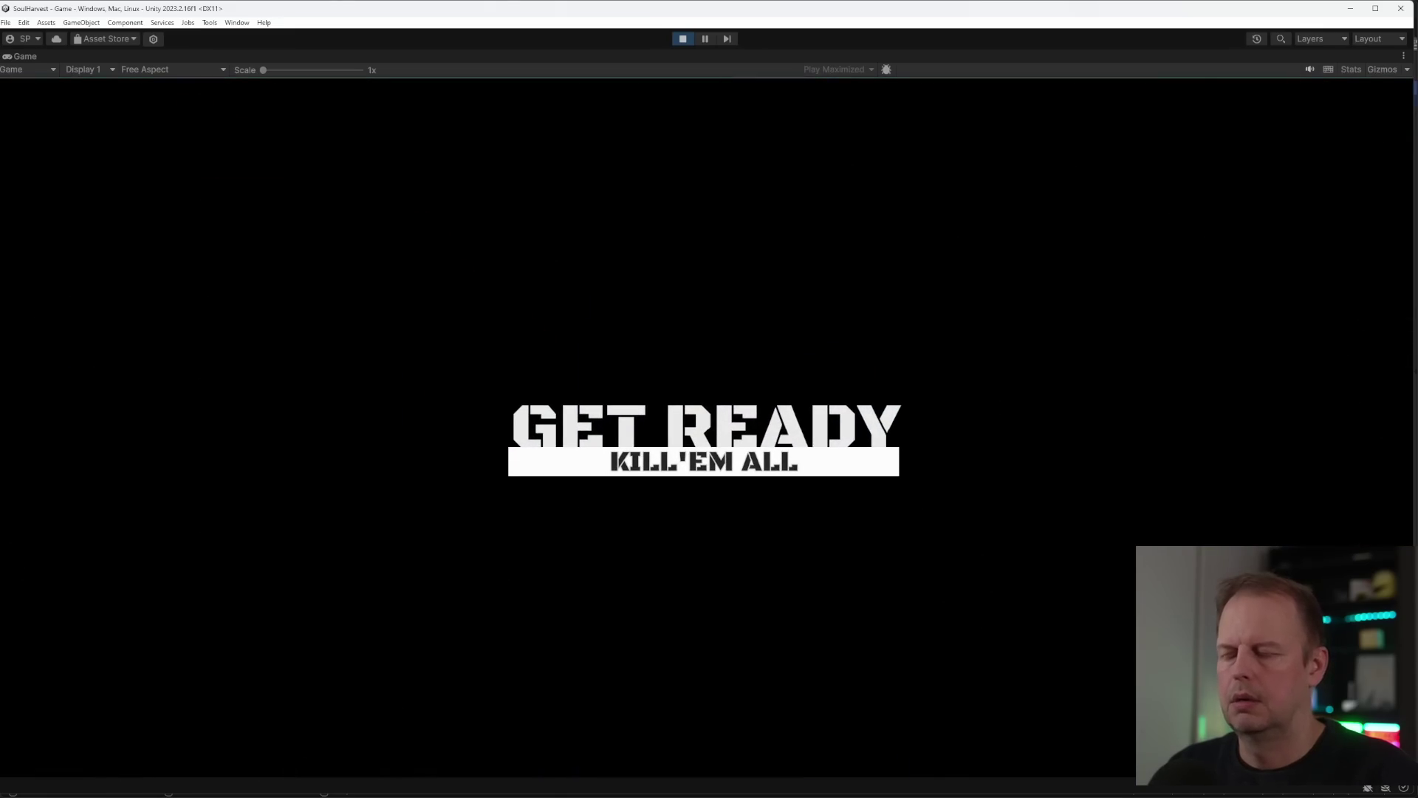
key("Right")
key("shift")
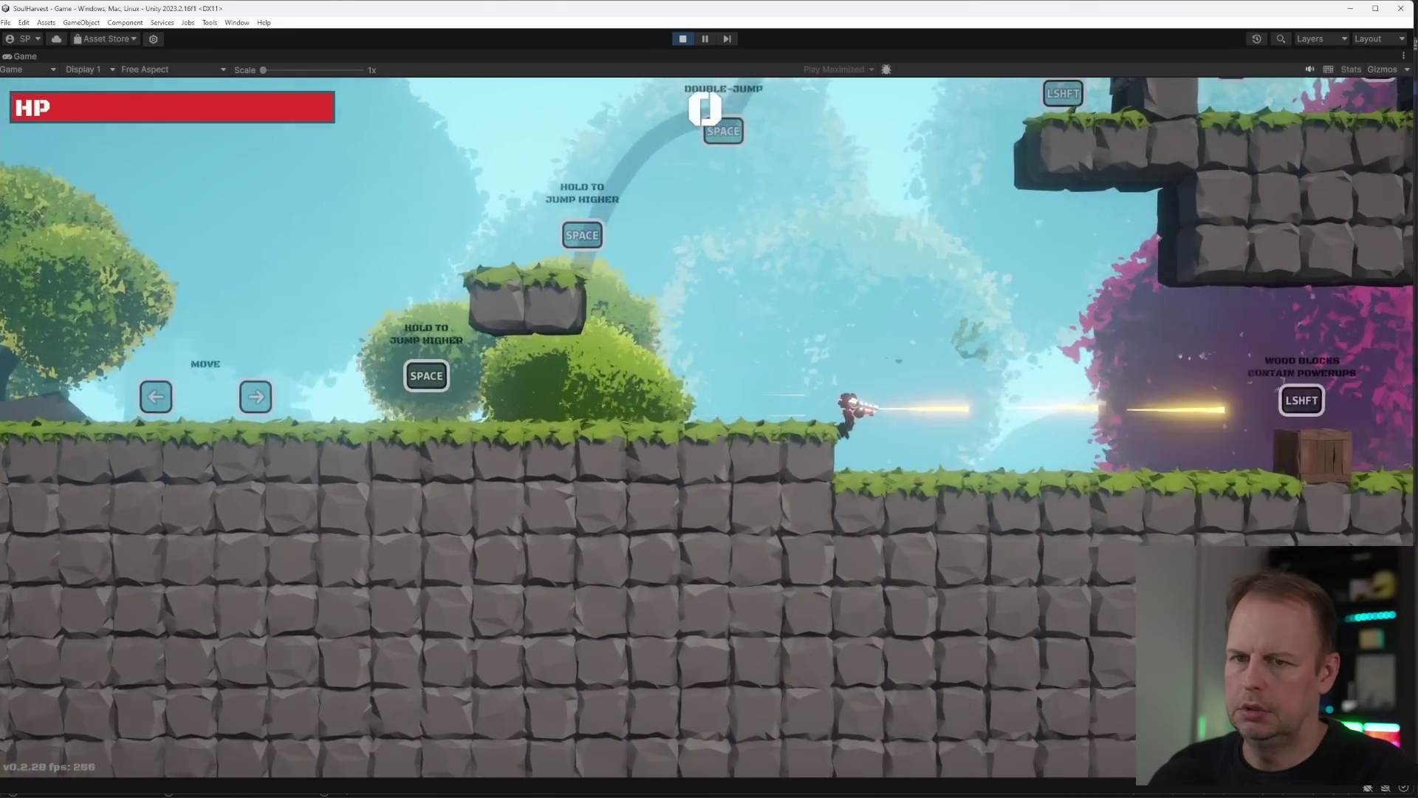
key("Right")
key("shift")
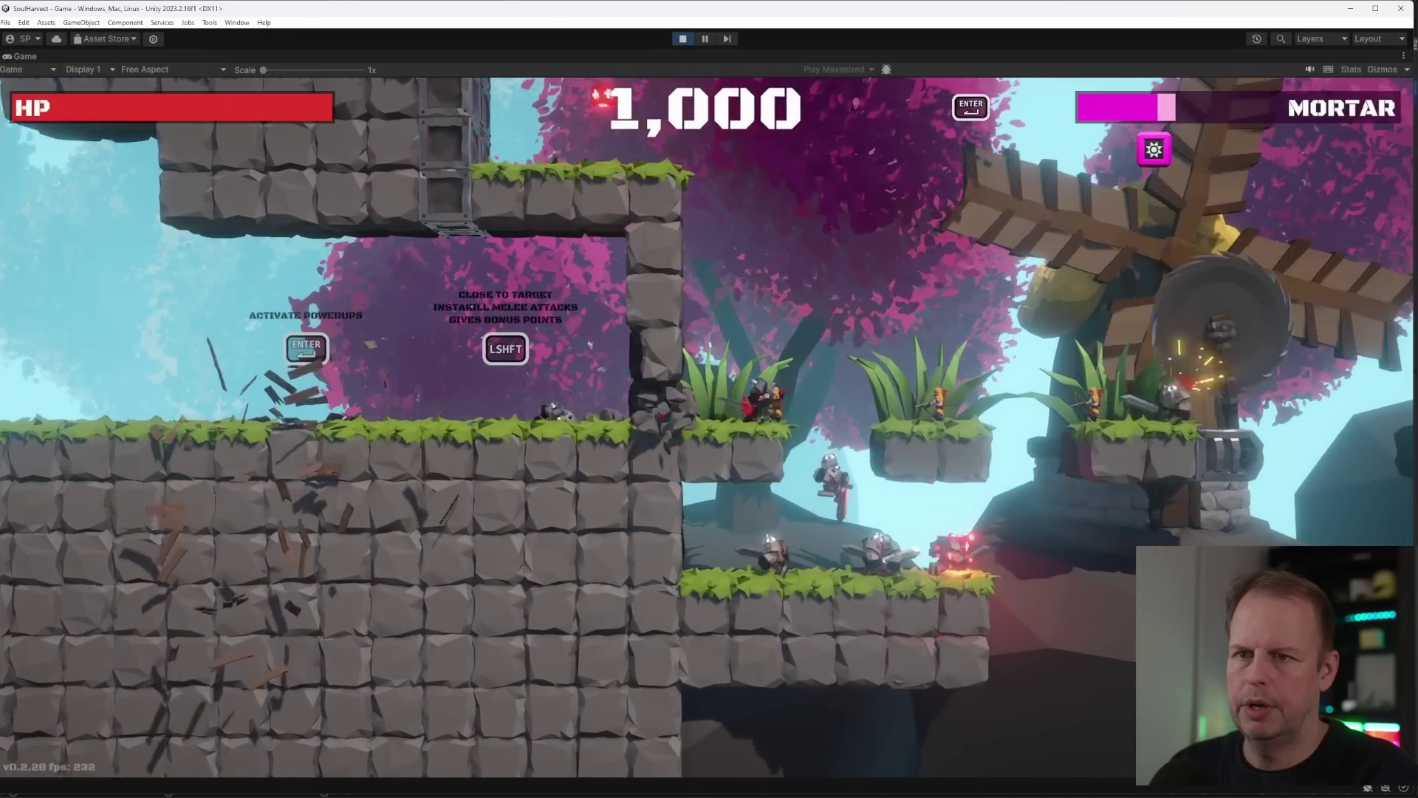
key("Right")
key("space")
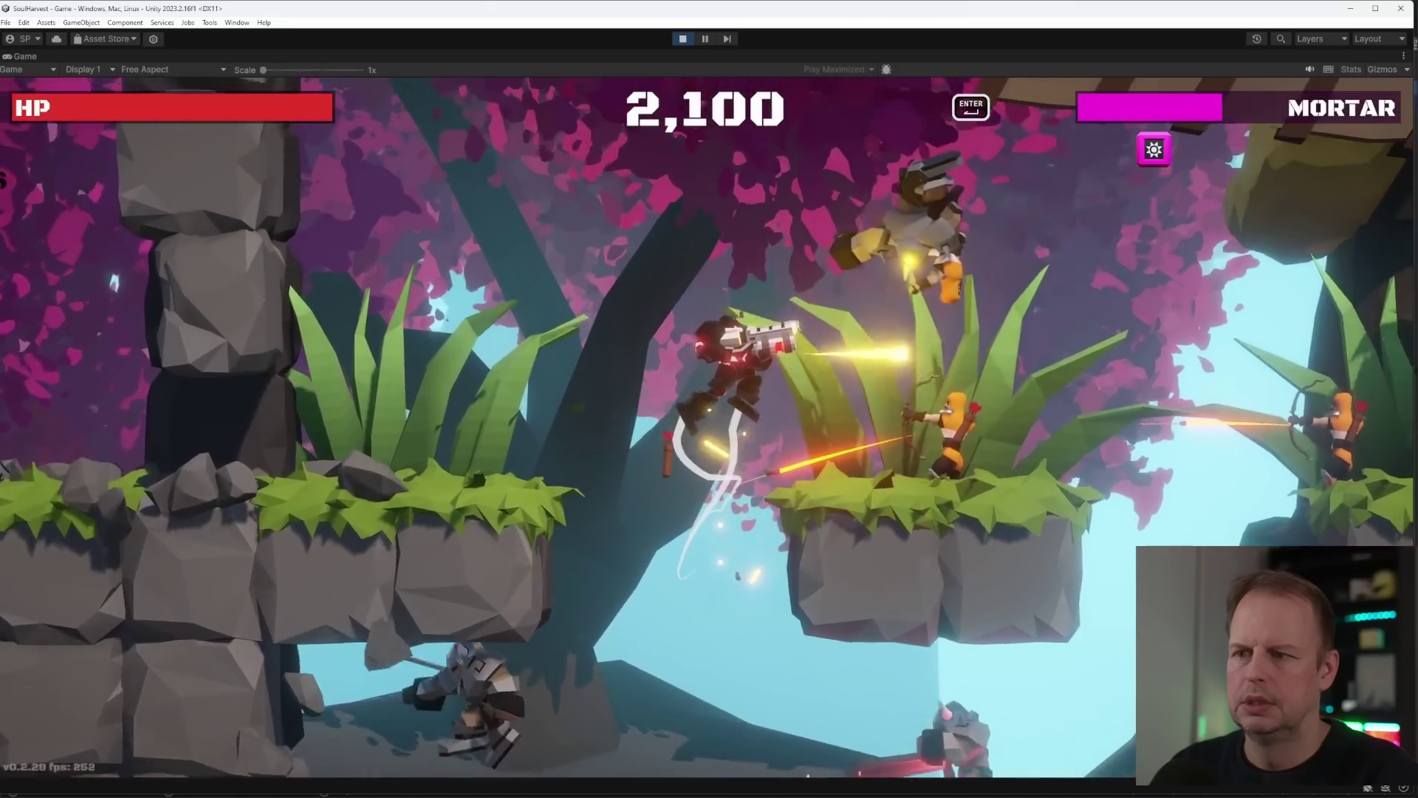
- Playtest the first LevelSegment8 platforms, fighting enemies past the first windmill and saw blade towards the second windmill
key("Right")
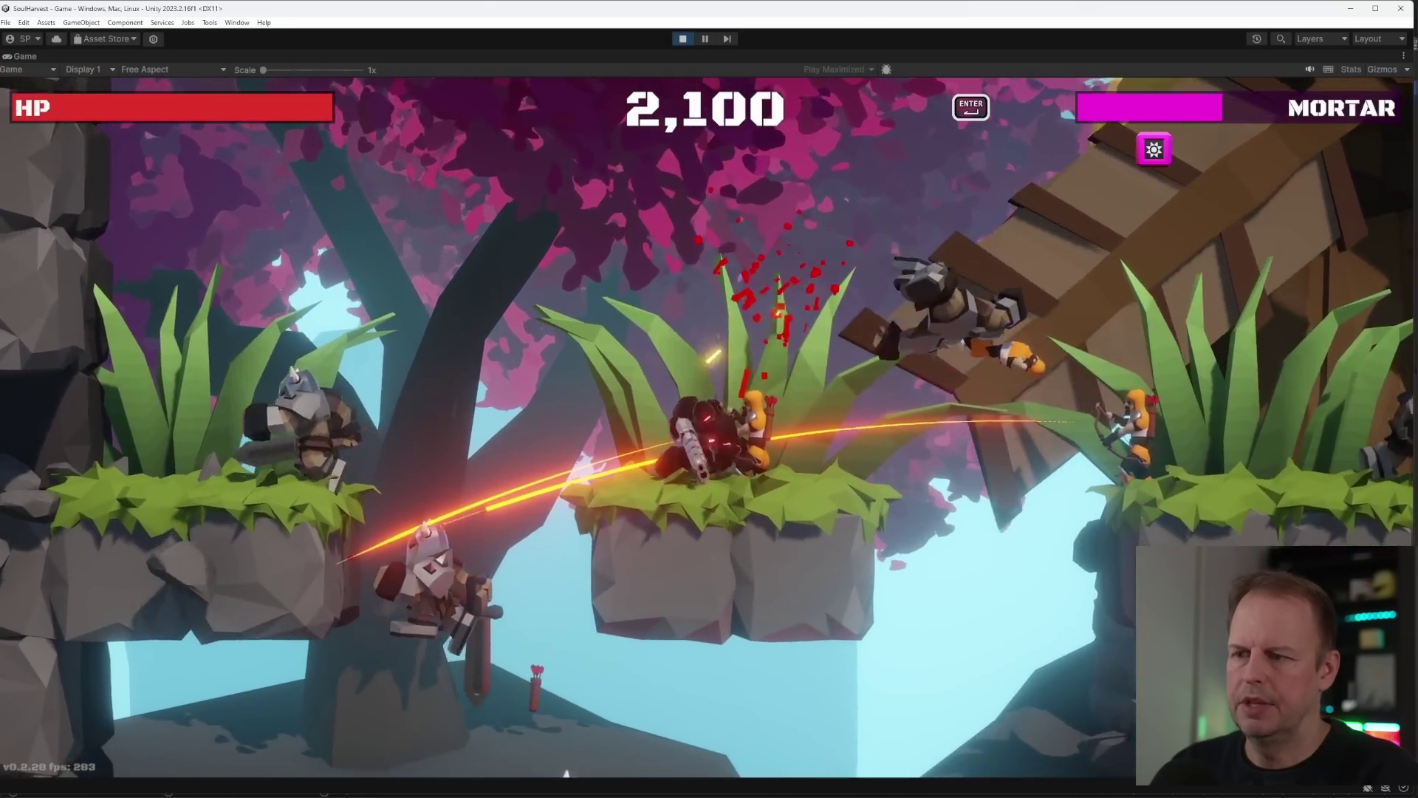
key("shift")
key("space")
key("Right")
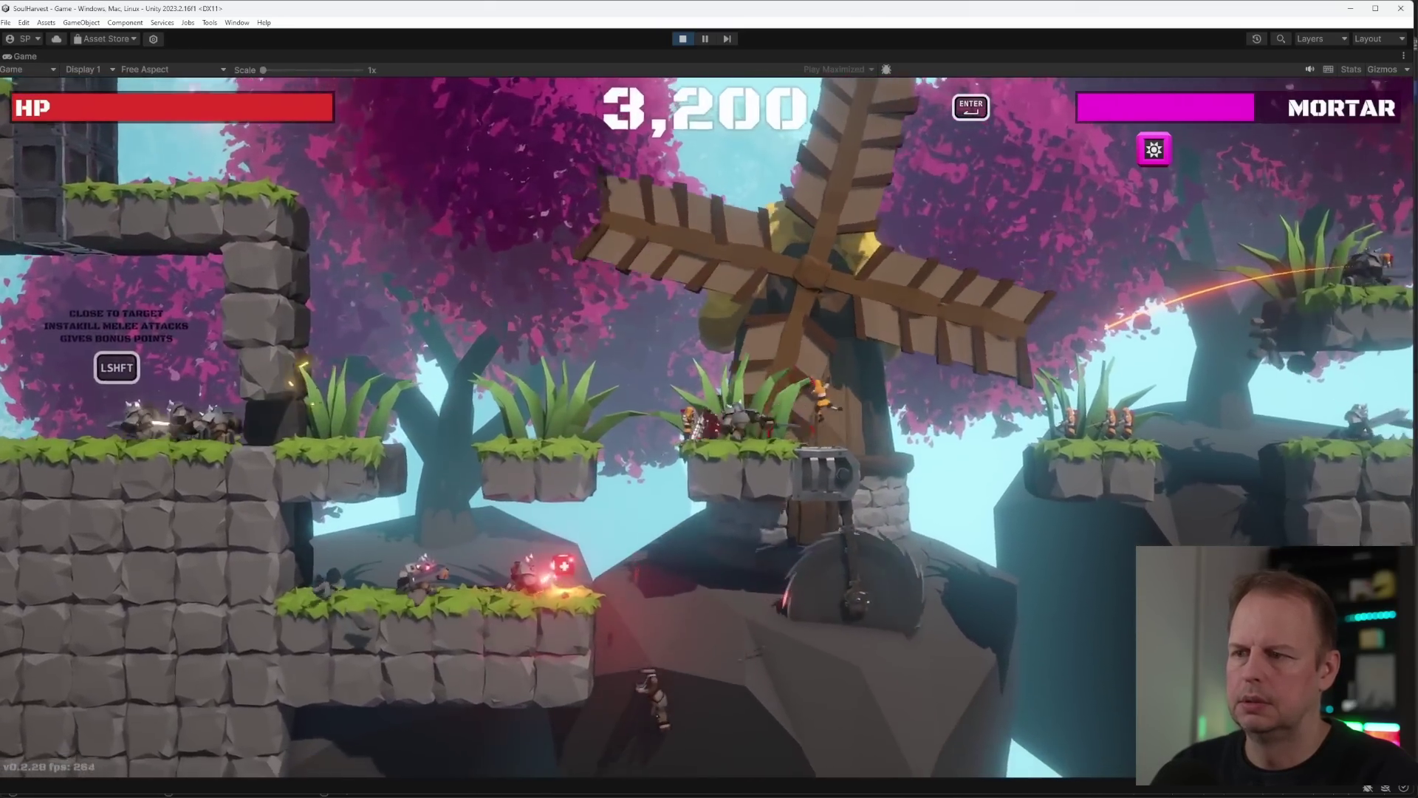
key("shift")
key("space")
key("Right")
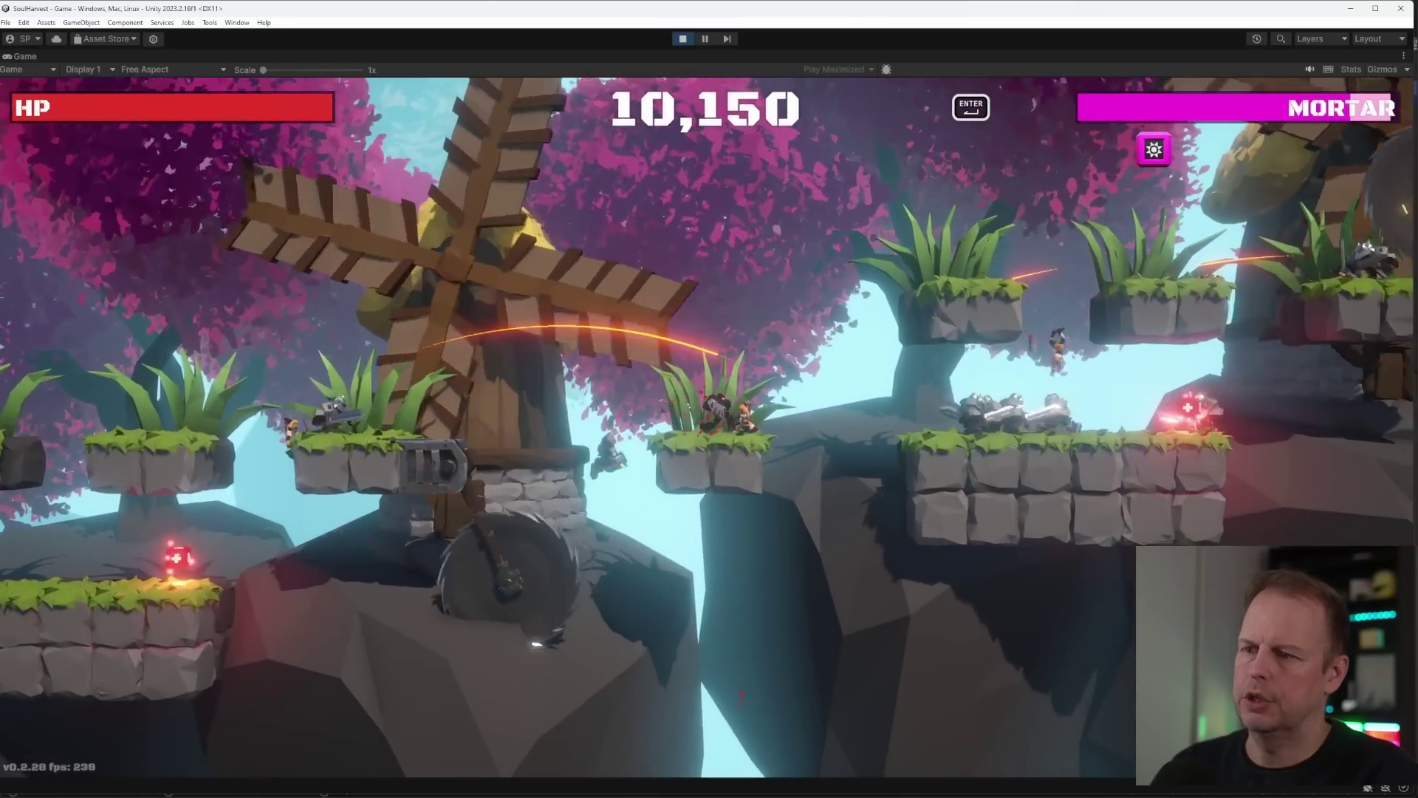
key("Right")
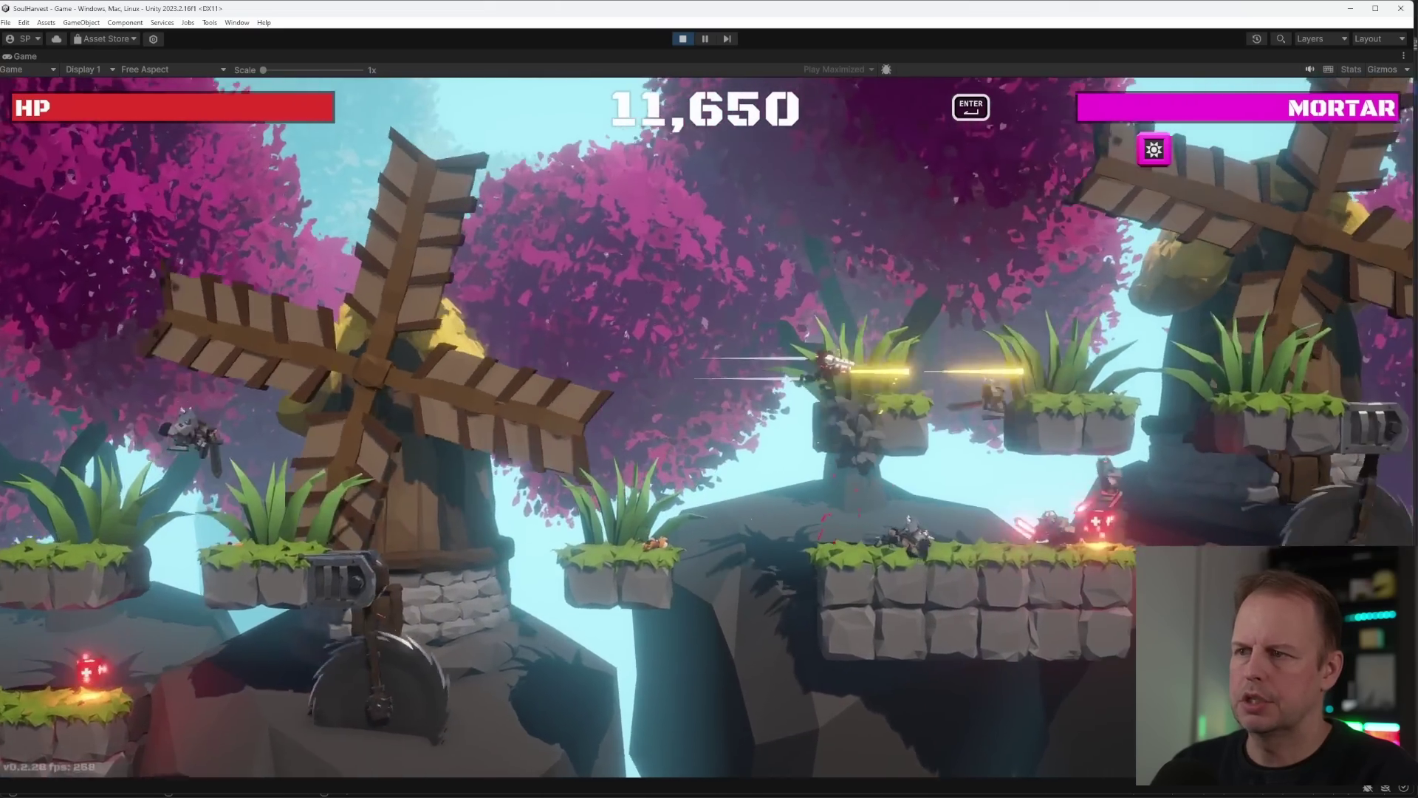
key("Right")
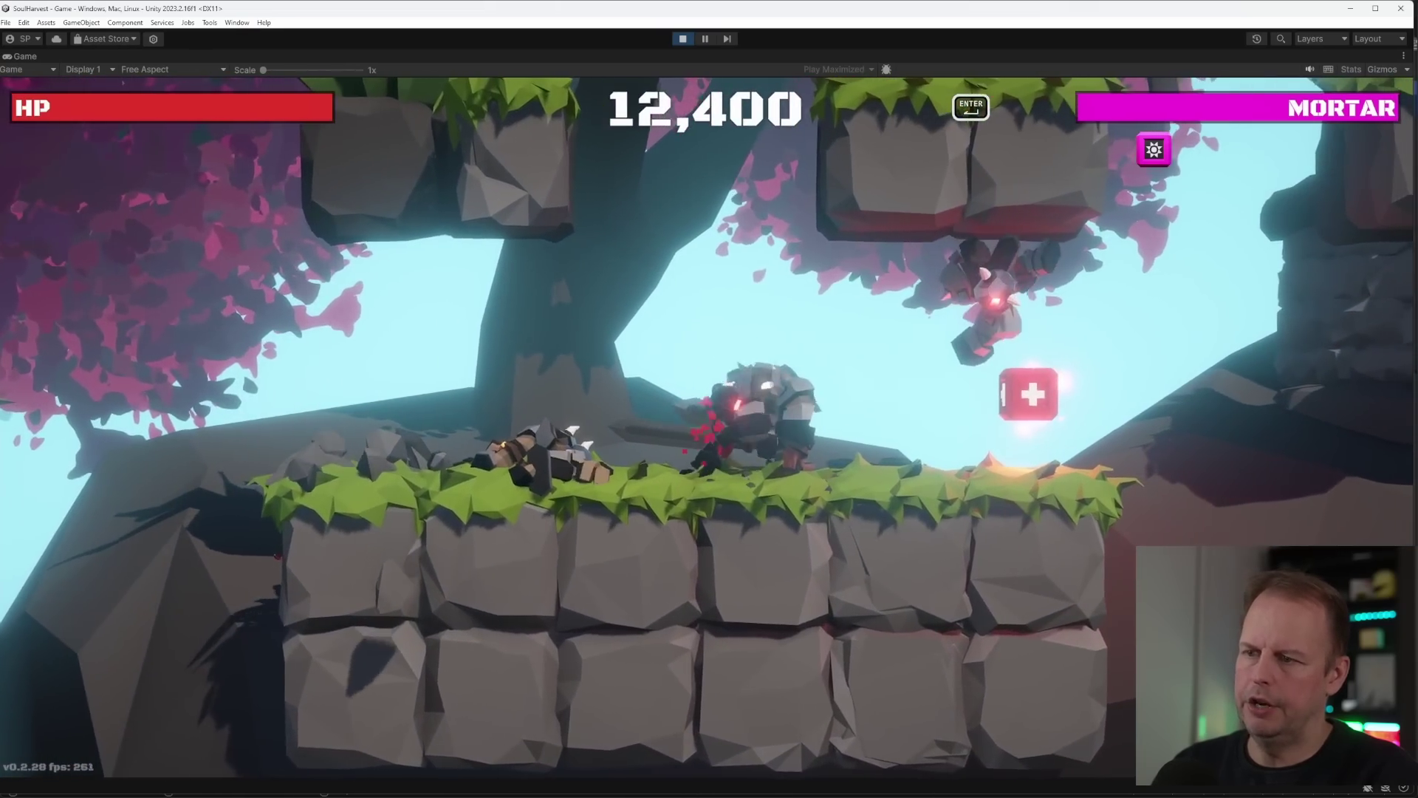
key("Right")
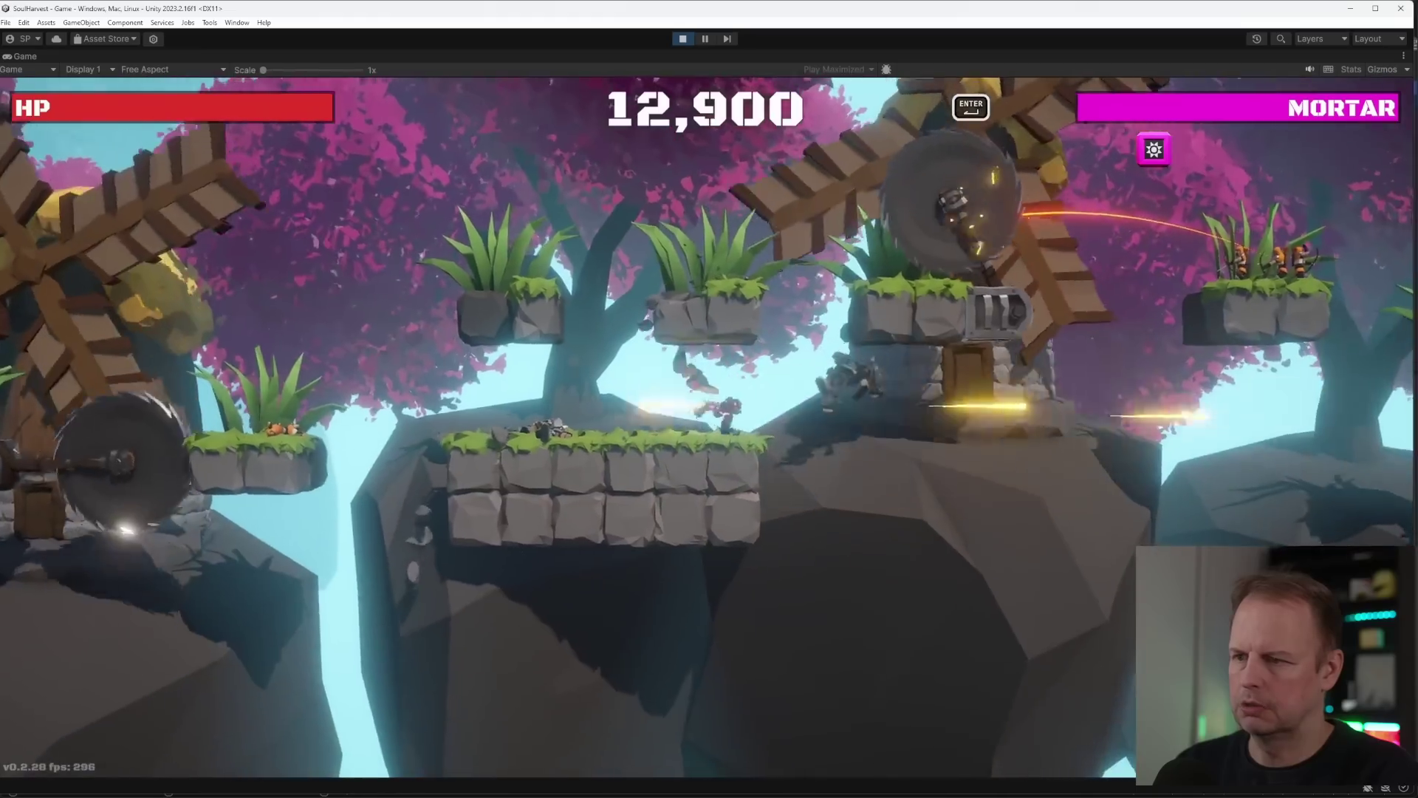
key("Right")
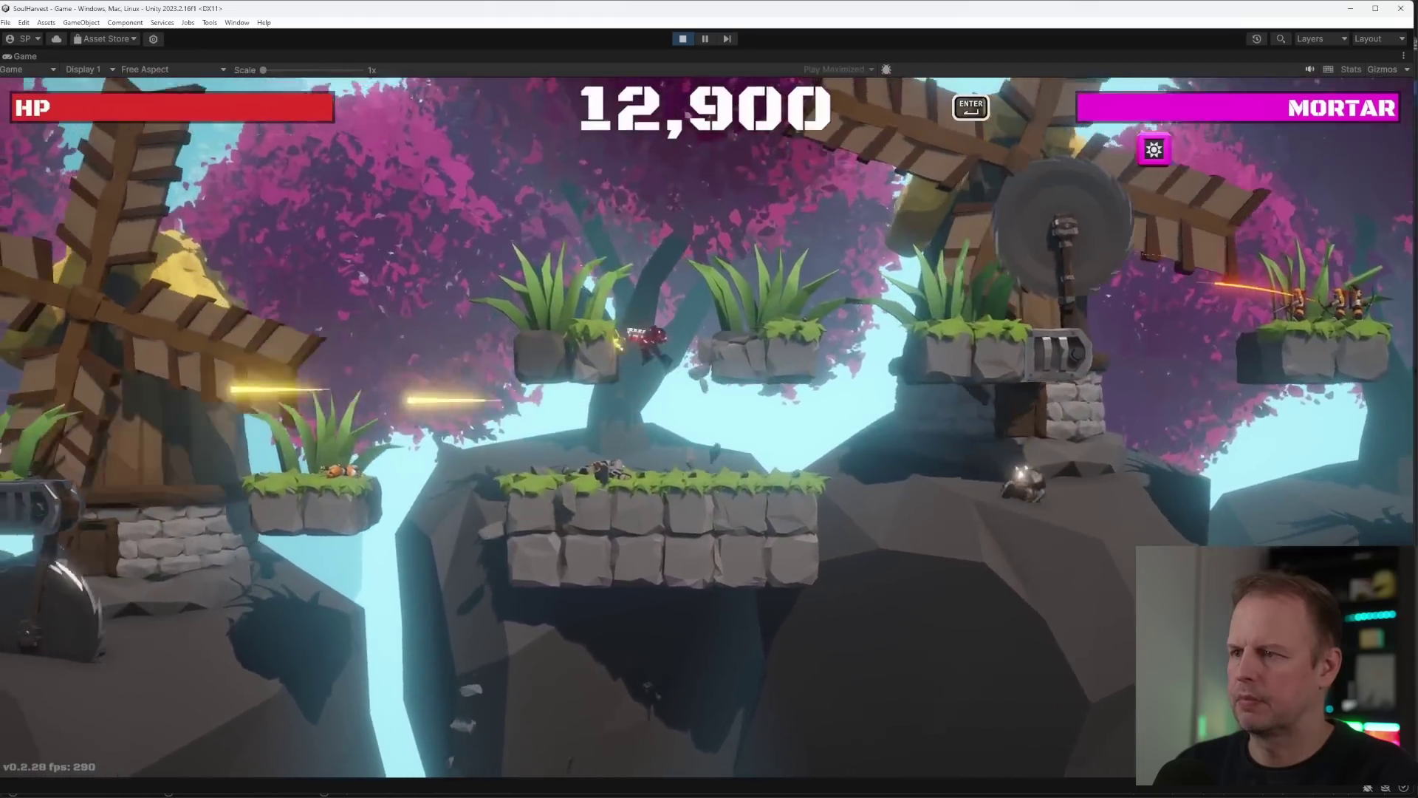
key("Right")
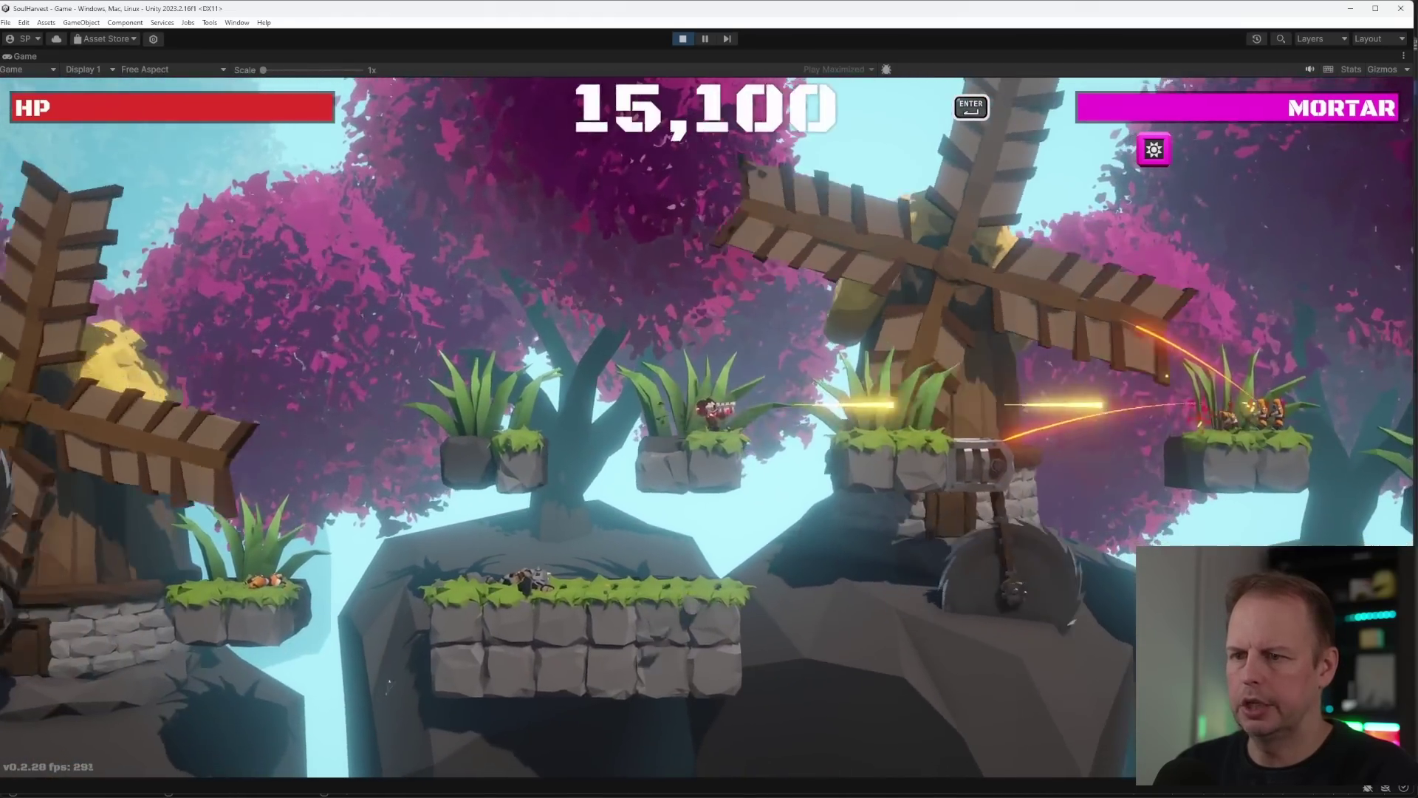
- Fight past the second windmill and across the floating platforms leading to the third one, checking the spinning blades in play
key("space")
key("Right")
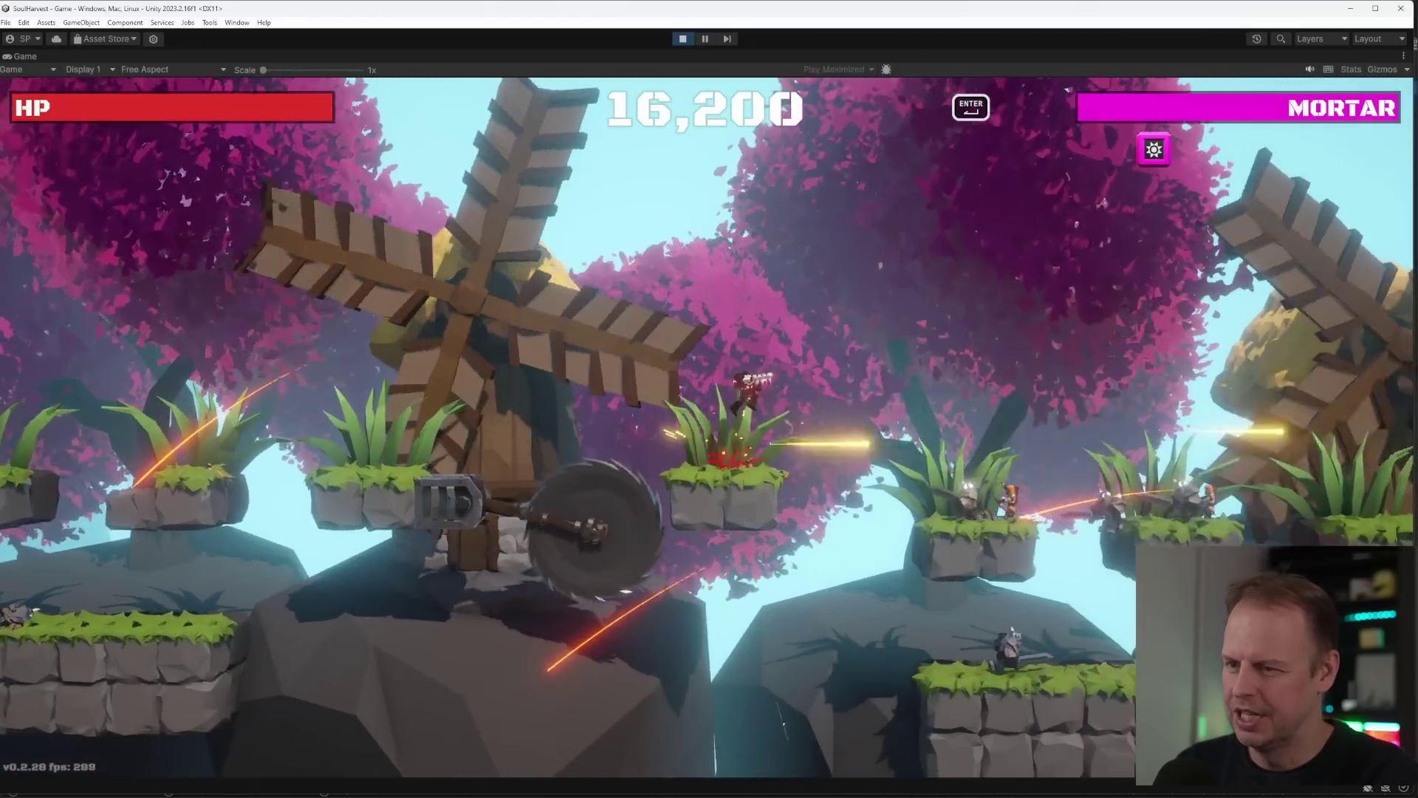
key("space")
key("Right")
key("space")
key("space")
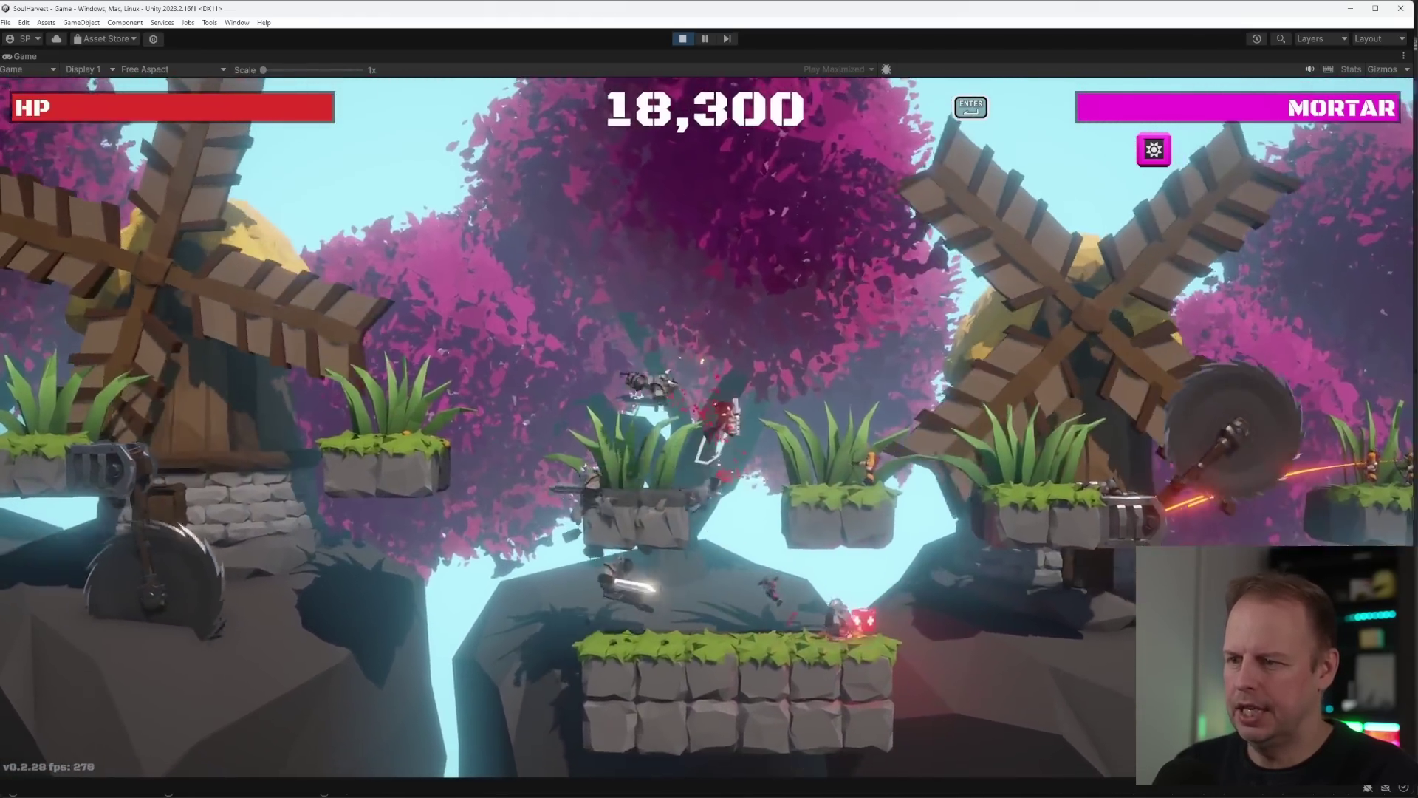
key("Right")
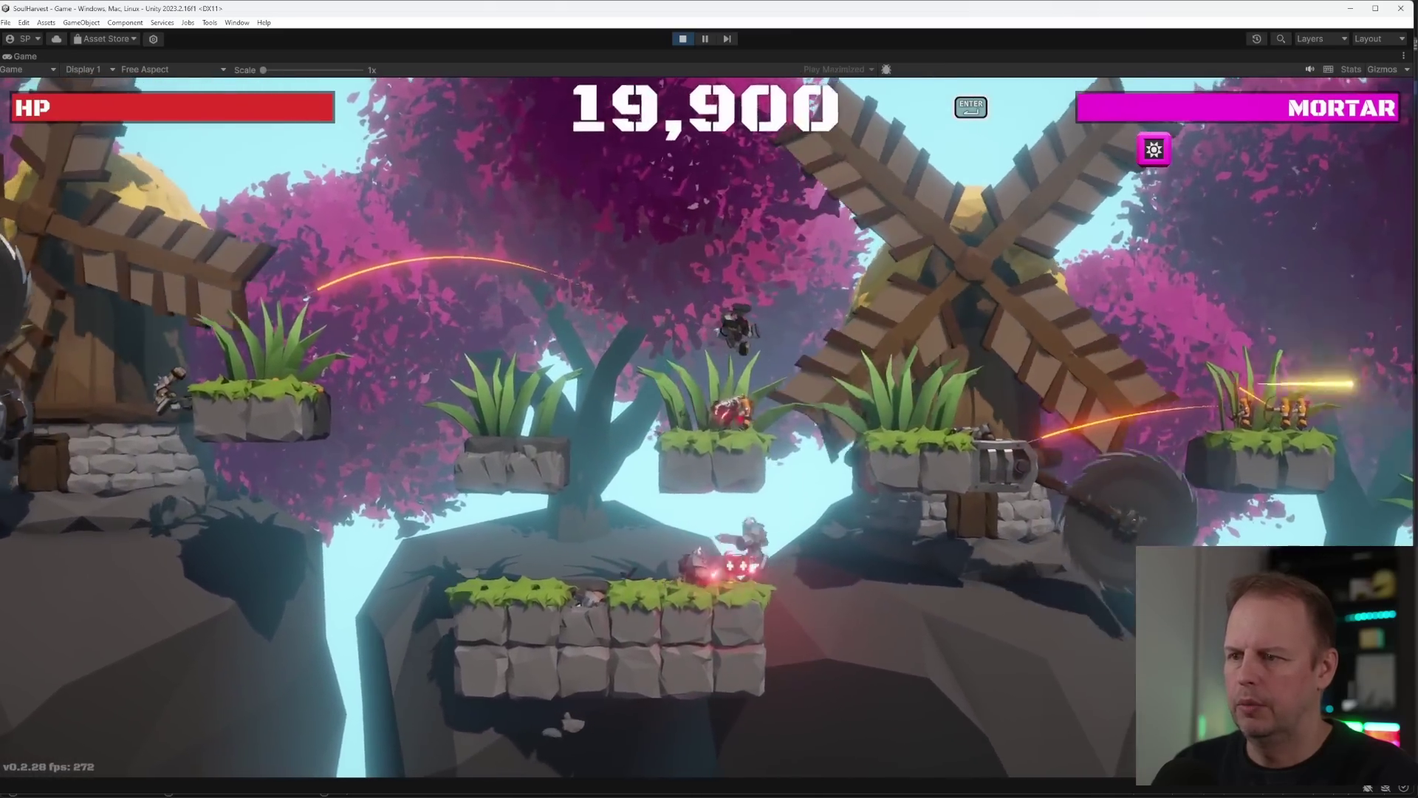
key("Left")
key("Right")
key("Left")
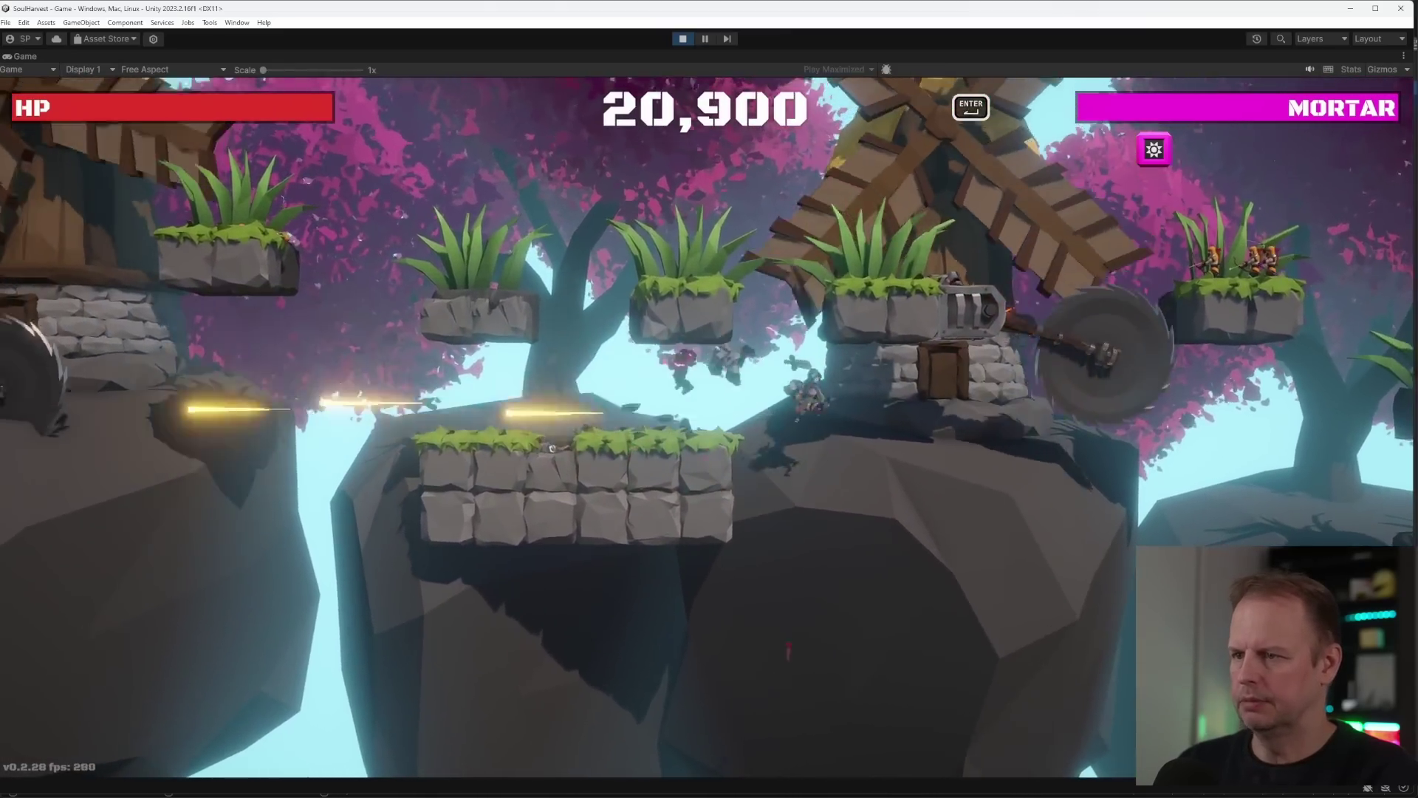
key("space")
key("Right")
key("space")
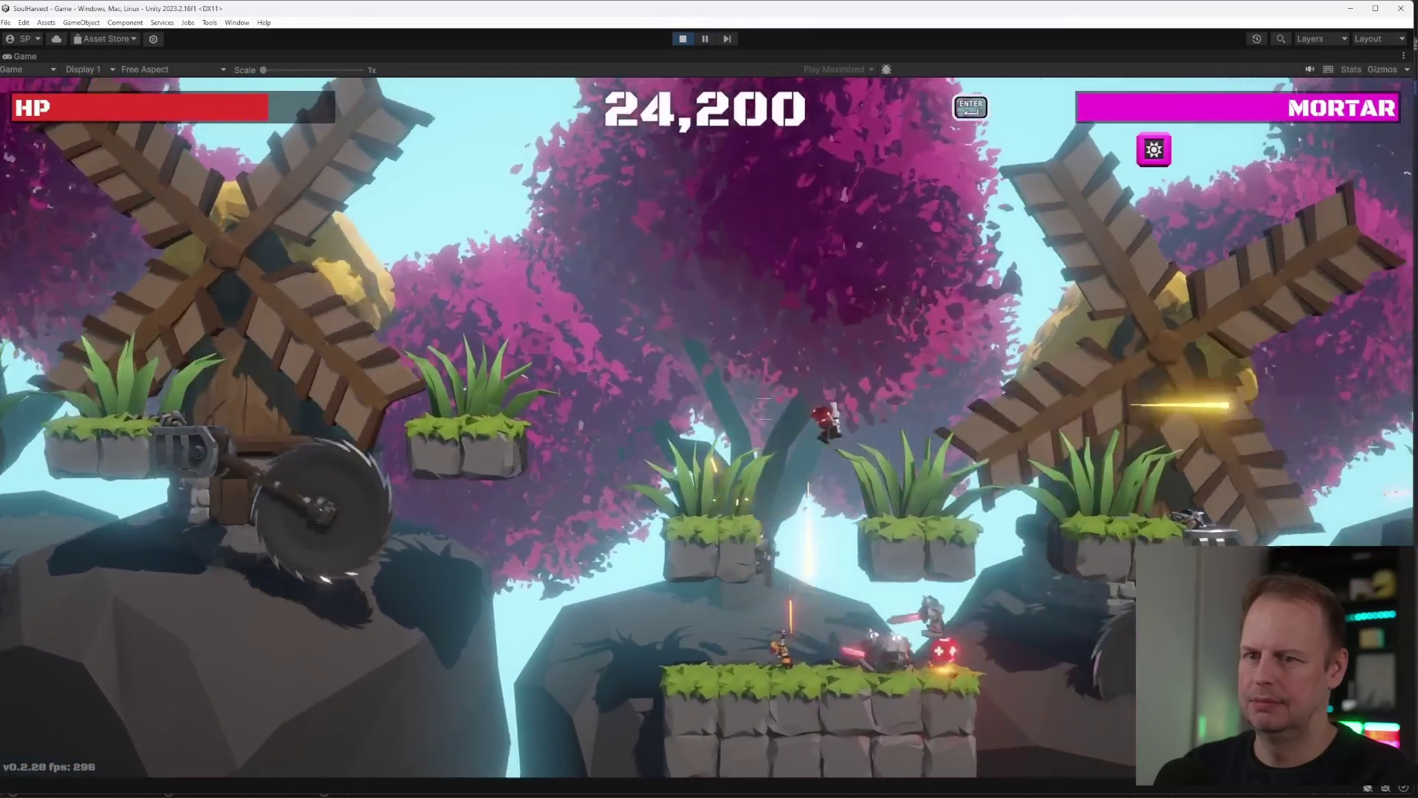
- Play through the following repeated windmill sections until the run ends, and stop the game to return to the prefab editor
key("d")
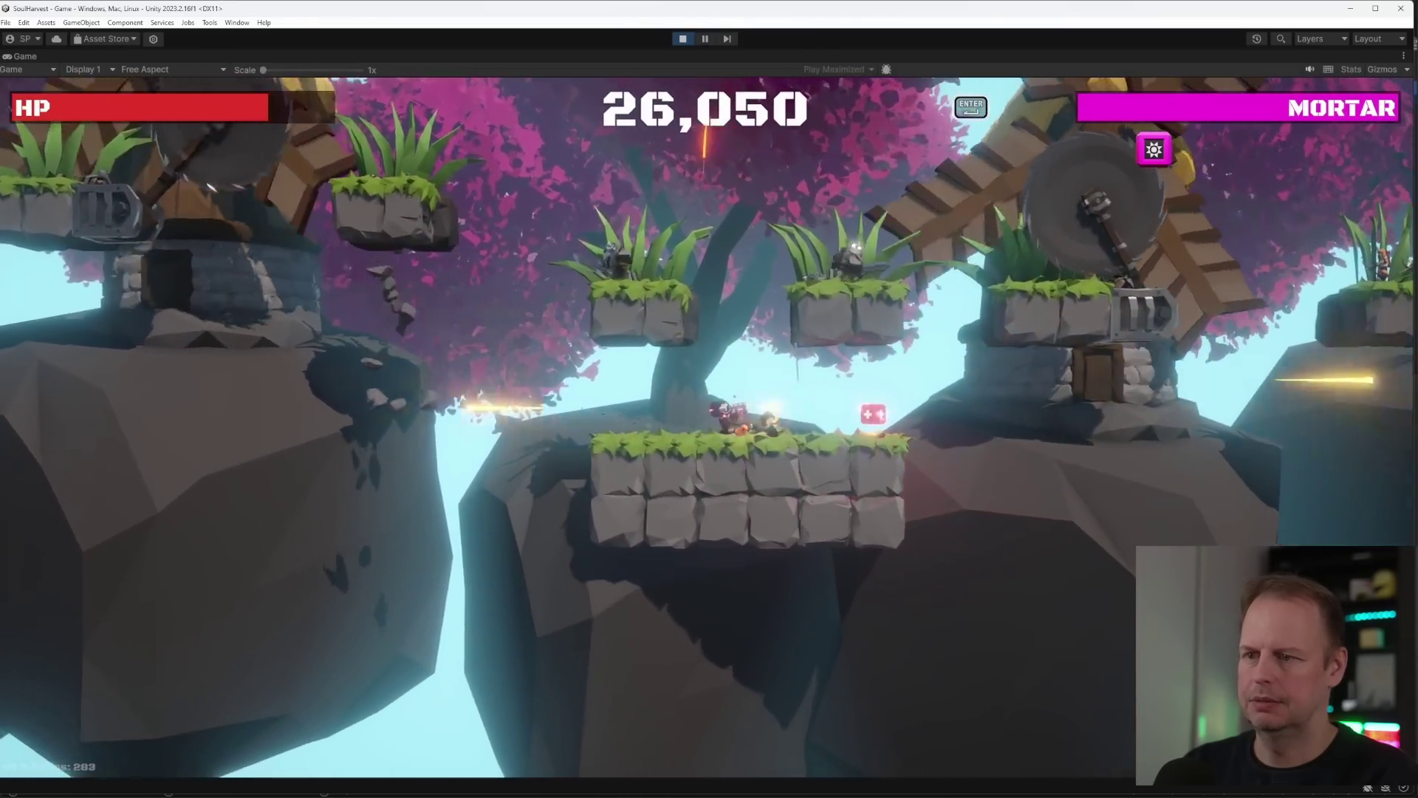
key("space")
key("d")
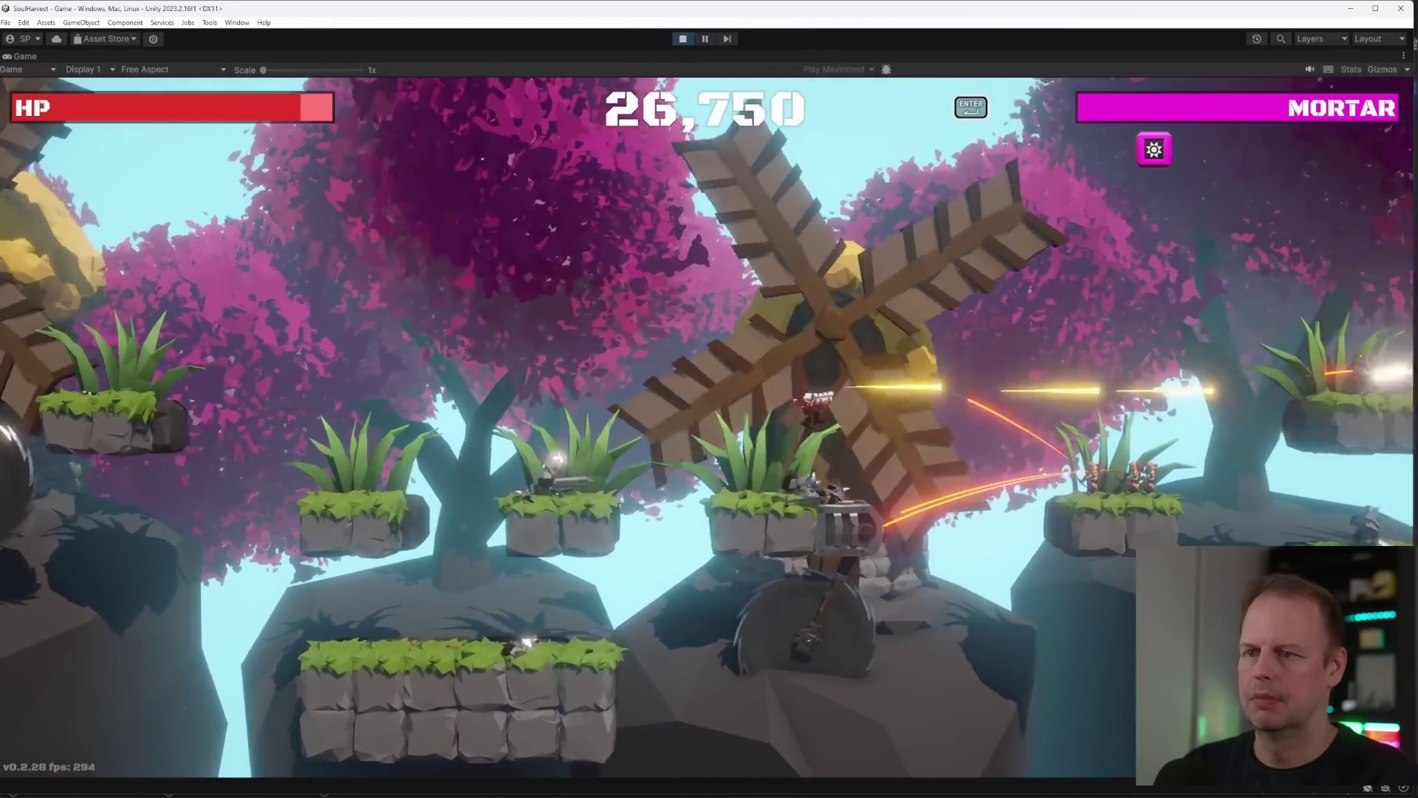
key("space")
key("d")
key("space")
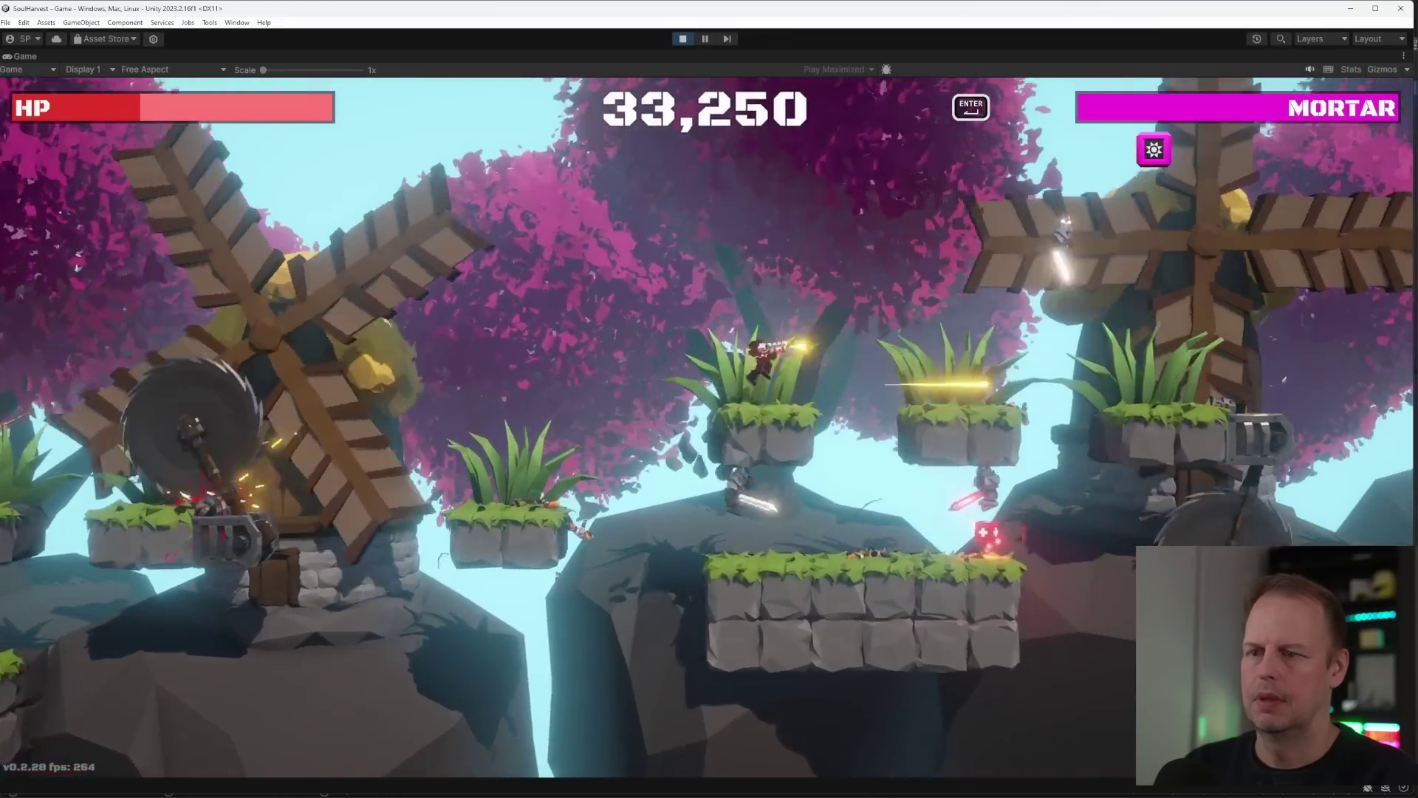
key("d")
key("space")
key("space")
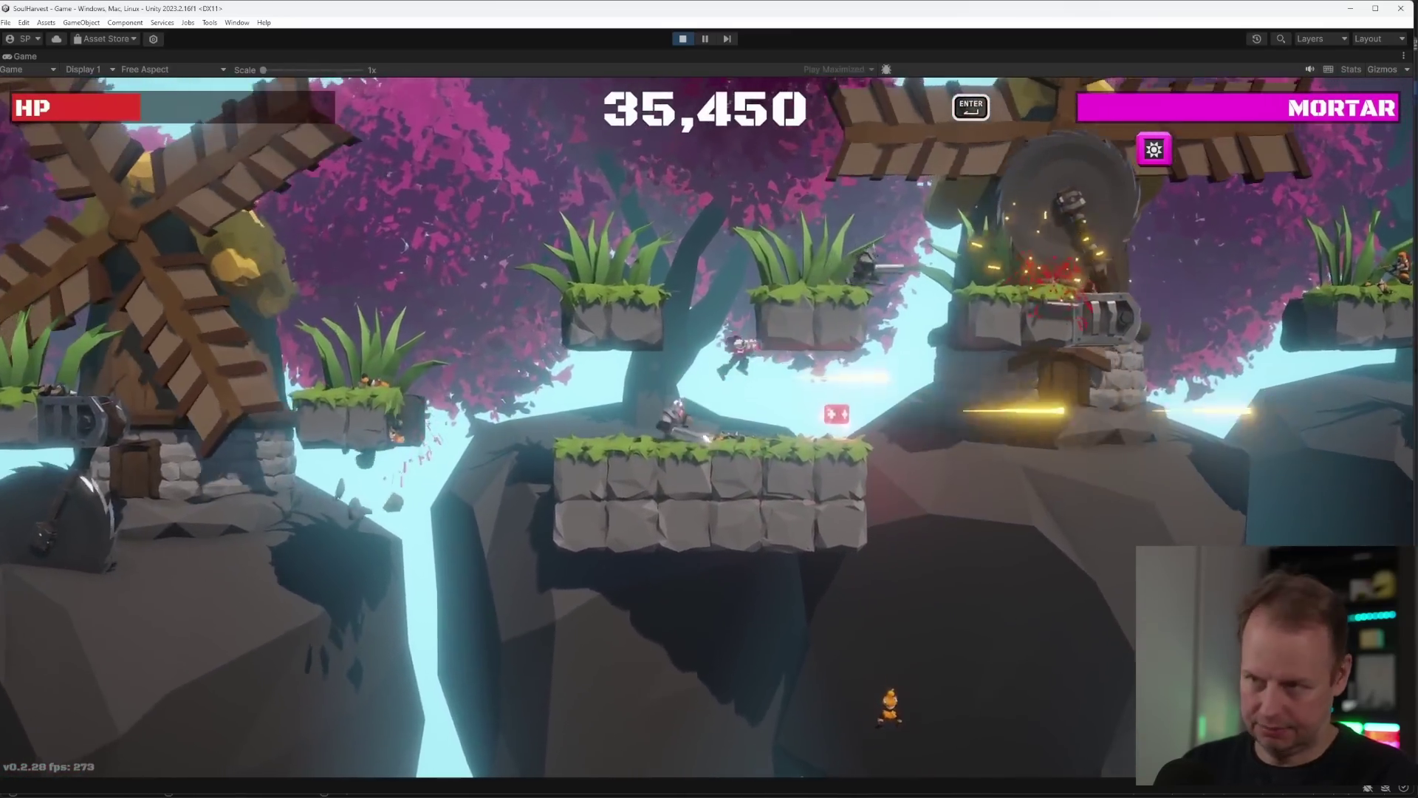
key("d")
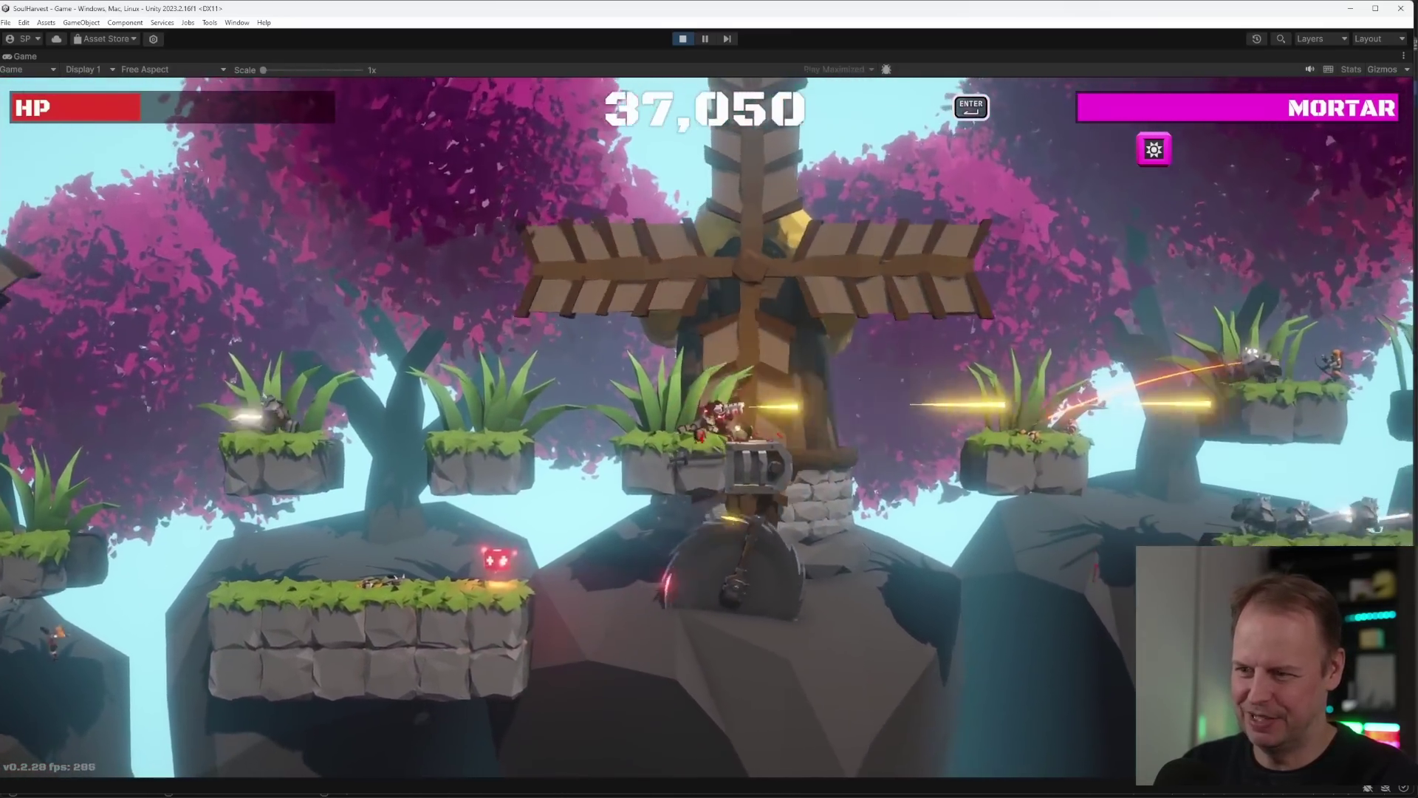
key("d")
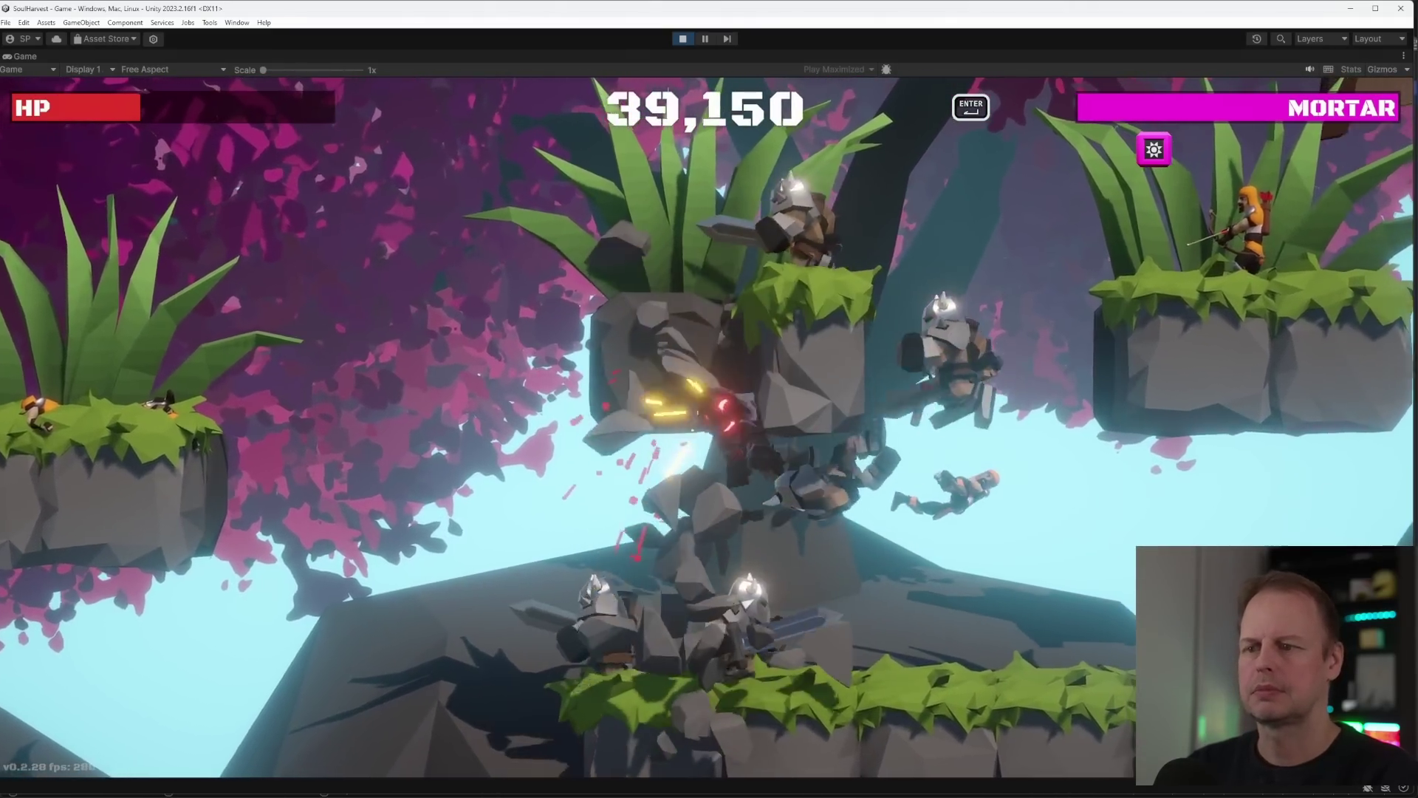
key("d")
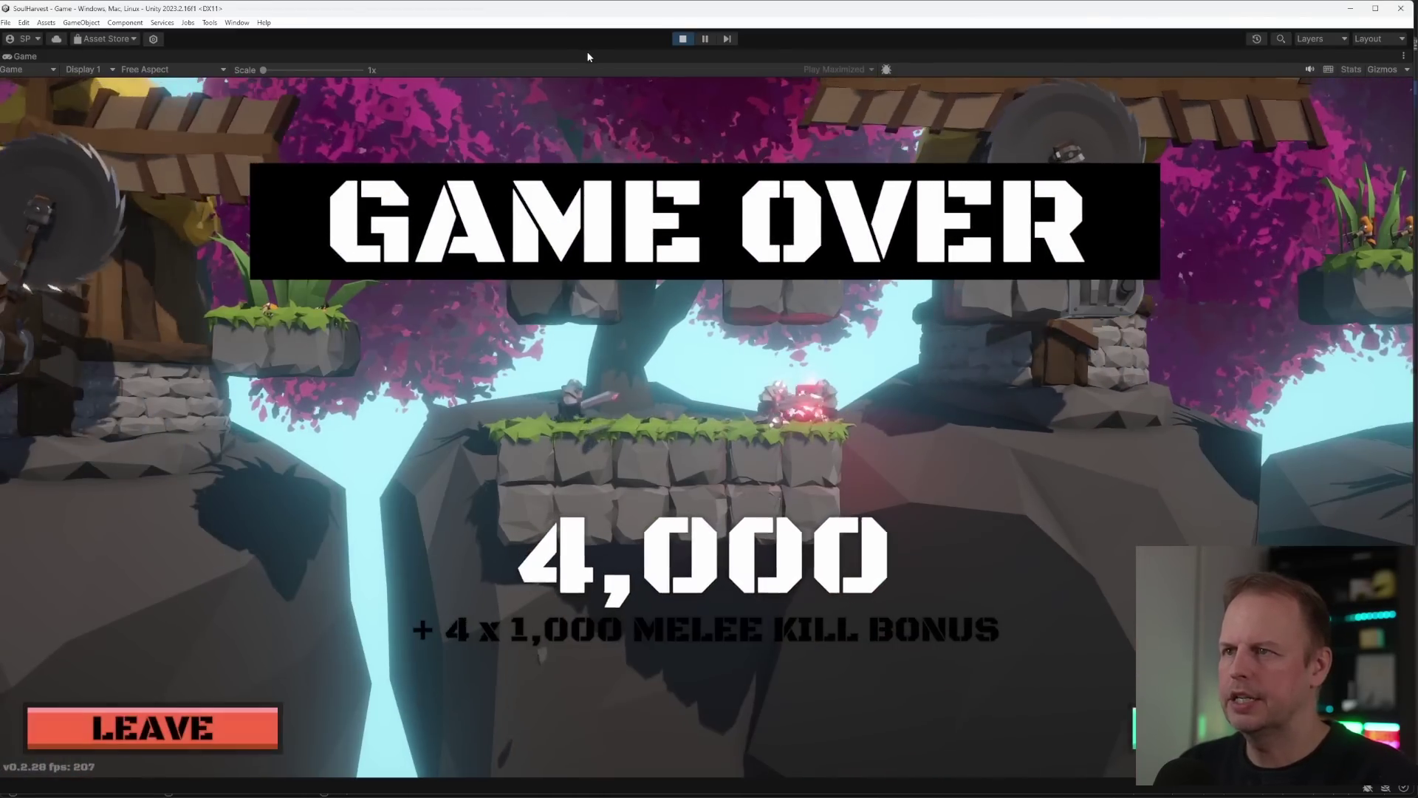
left_click(681, 40)
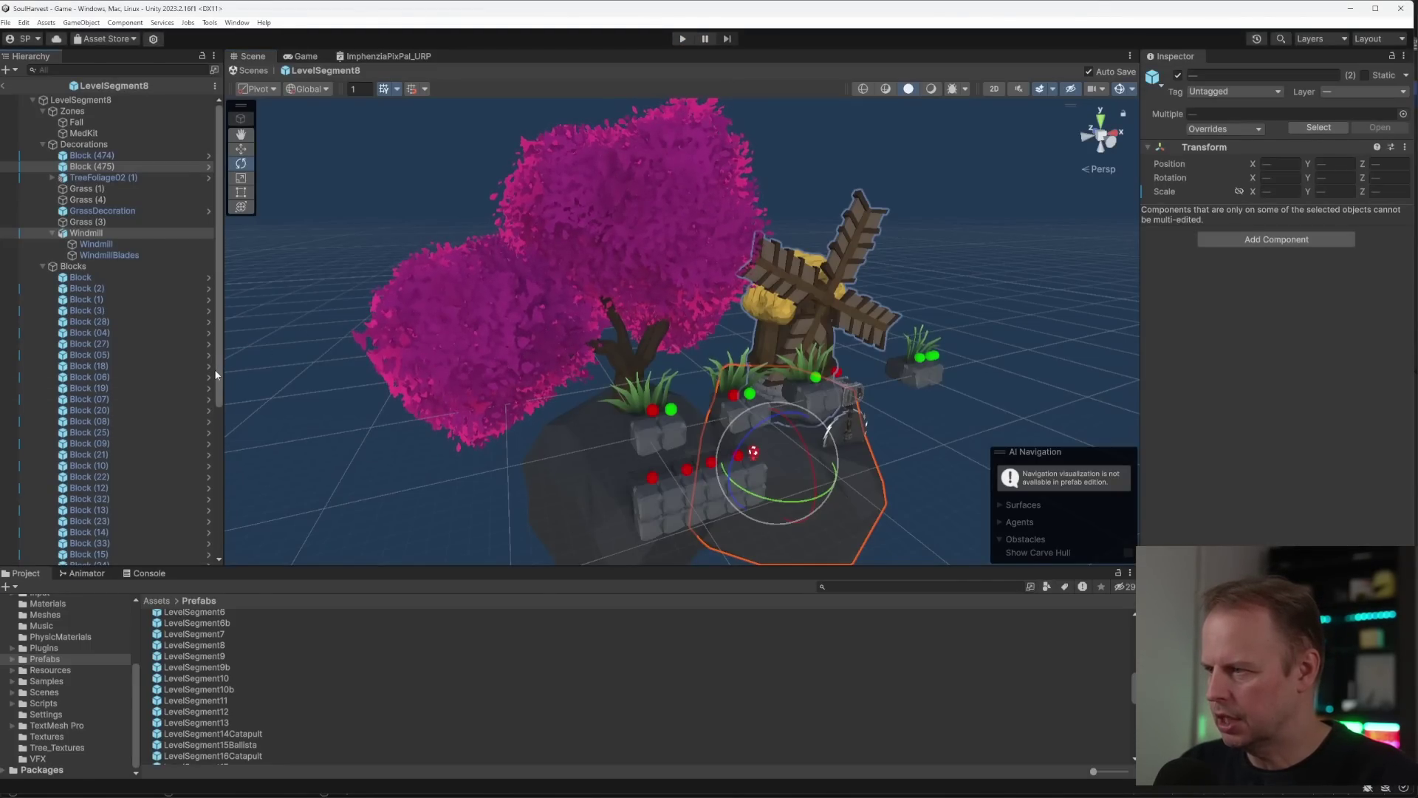
- Open the LevelSegment11 prefab and look through the Prefabs folder for a reusable windmill asset
scroll(214, 377, "down", 3)
double_click(222, 700)
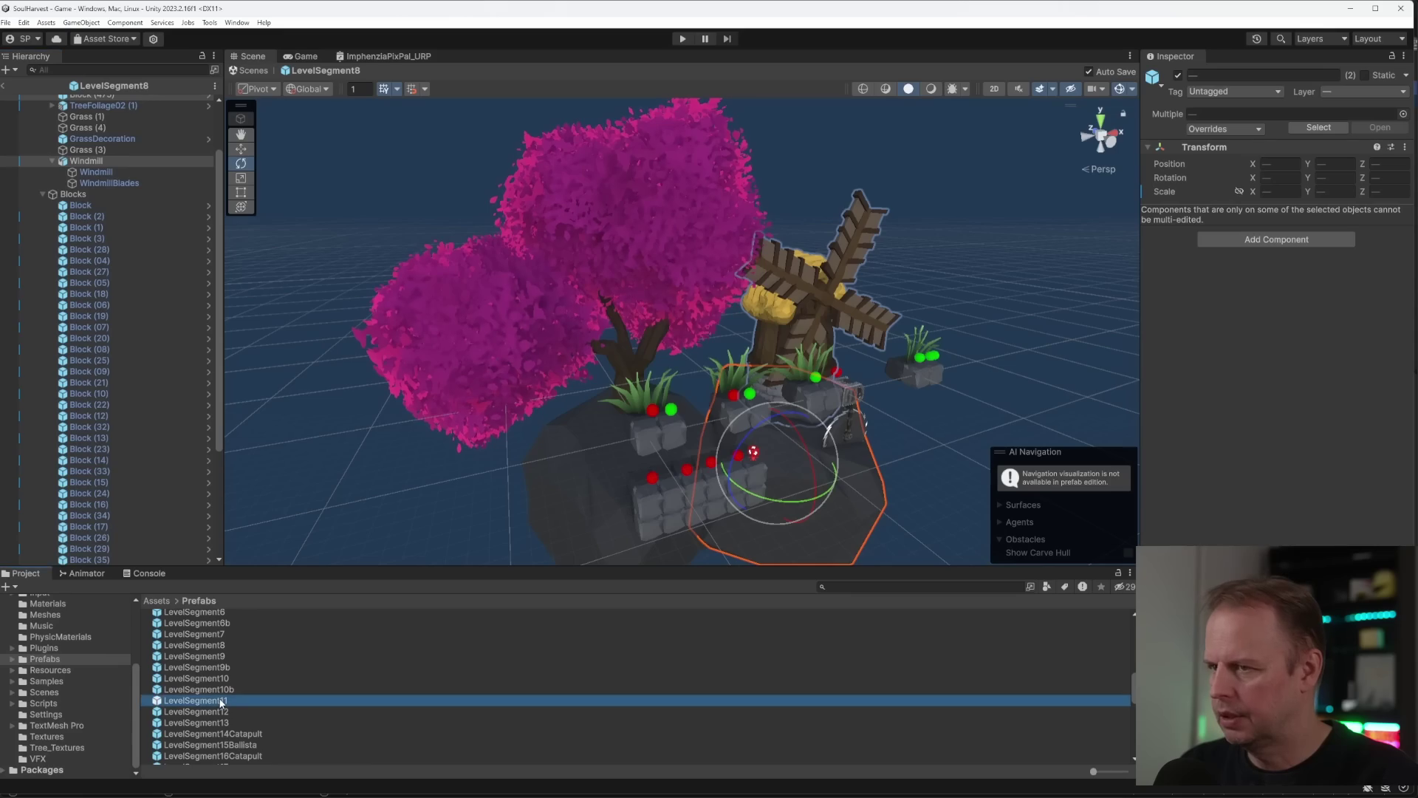
mouse_move(518, 295)
right_mouse_down()
mouse_move(487, 274)
mouse_move(531, 251)
mouse_move(547, 200)
mouse_move(554, 268)
mouse_move(616, 150)
mouse_move(601, 180)
mouse_move(533, 189)
mouse_move(608, 168)
mouse_move(601, 143)
mouse_move(518, 305)
mouse_move(541, 291)
right_mouse_up()
key("w")
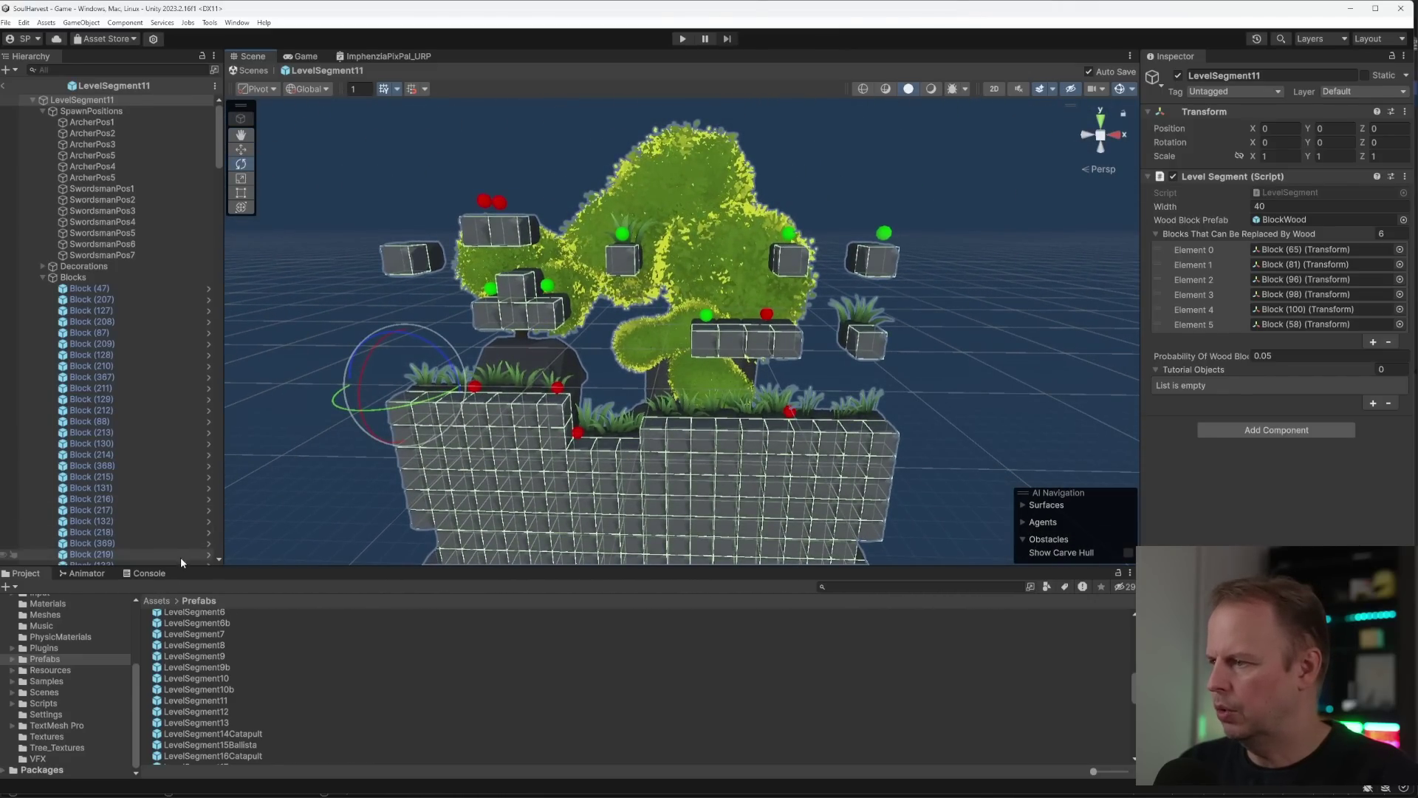
scroll(167, 661, "down", 10)
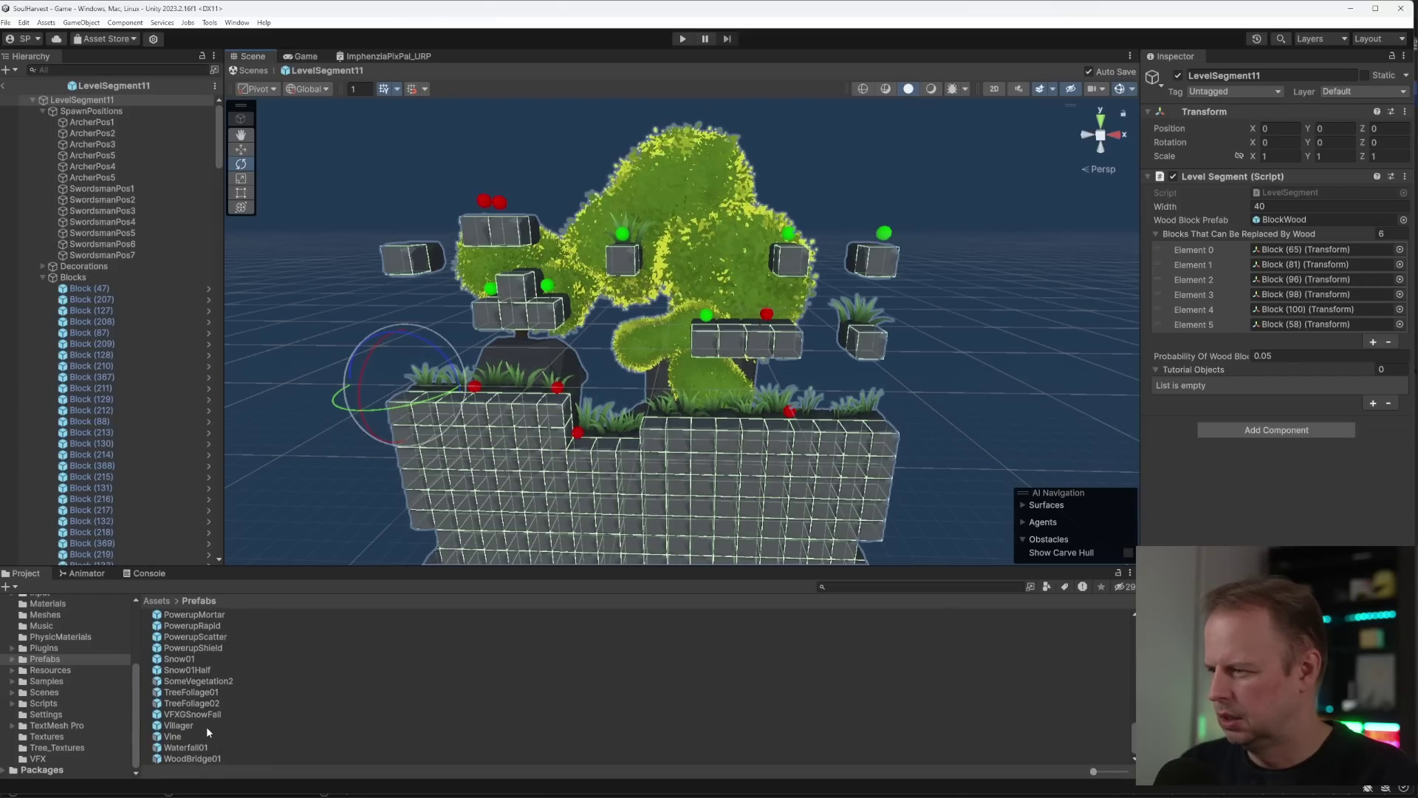
left_click(201, 747)
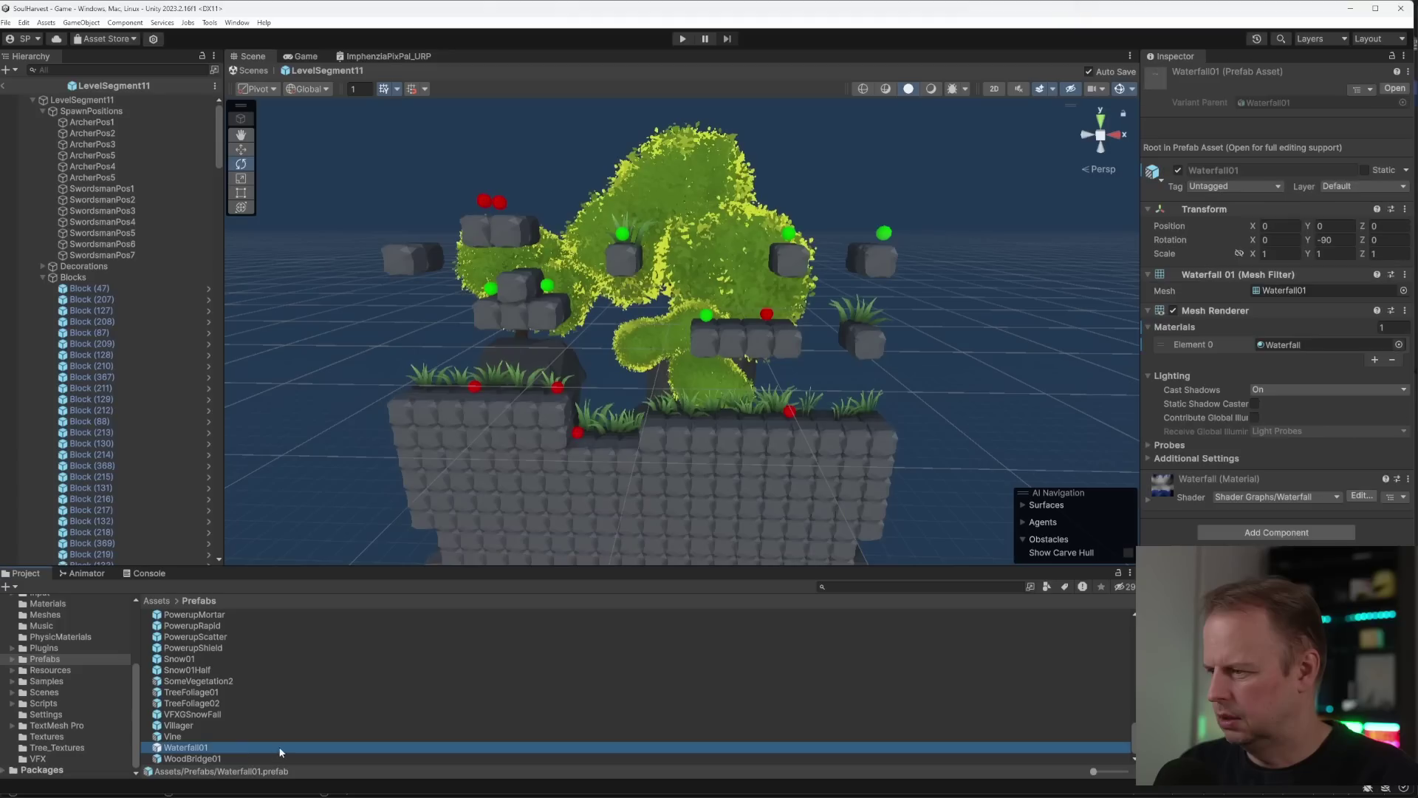
- Reopen LevelSegment8 and save its Windmill object as a prefab asset in the Prefabs folder
scroll(207, 661, "up", 5)
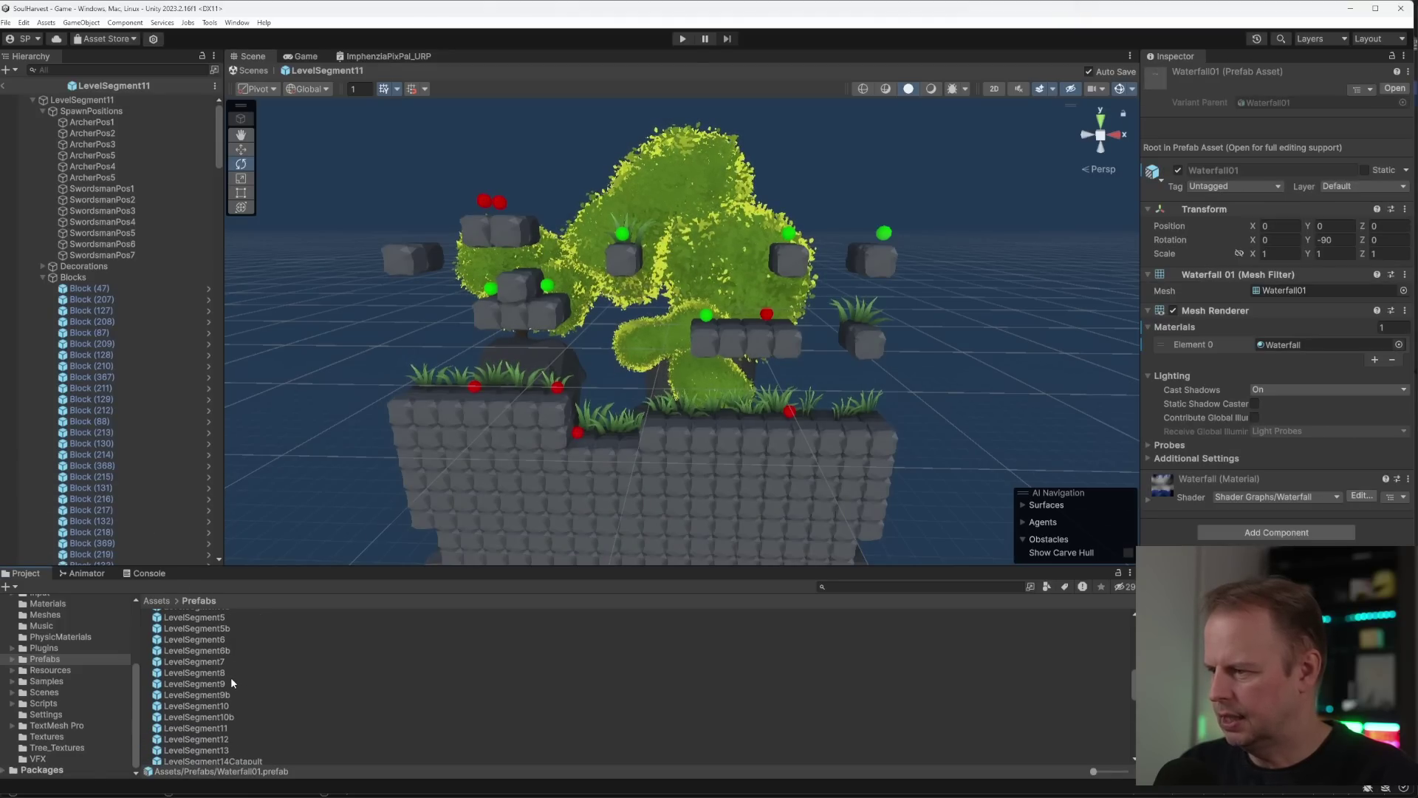
double_click(223, 670)
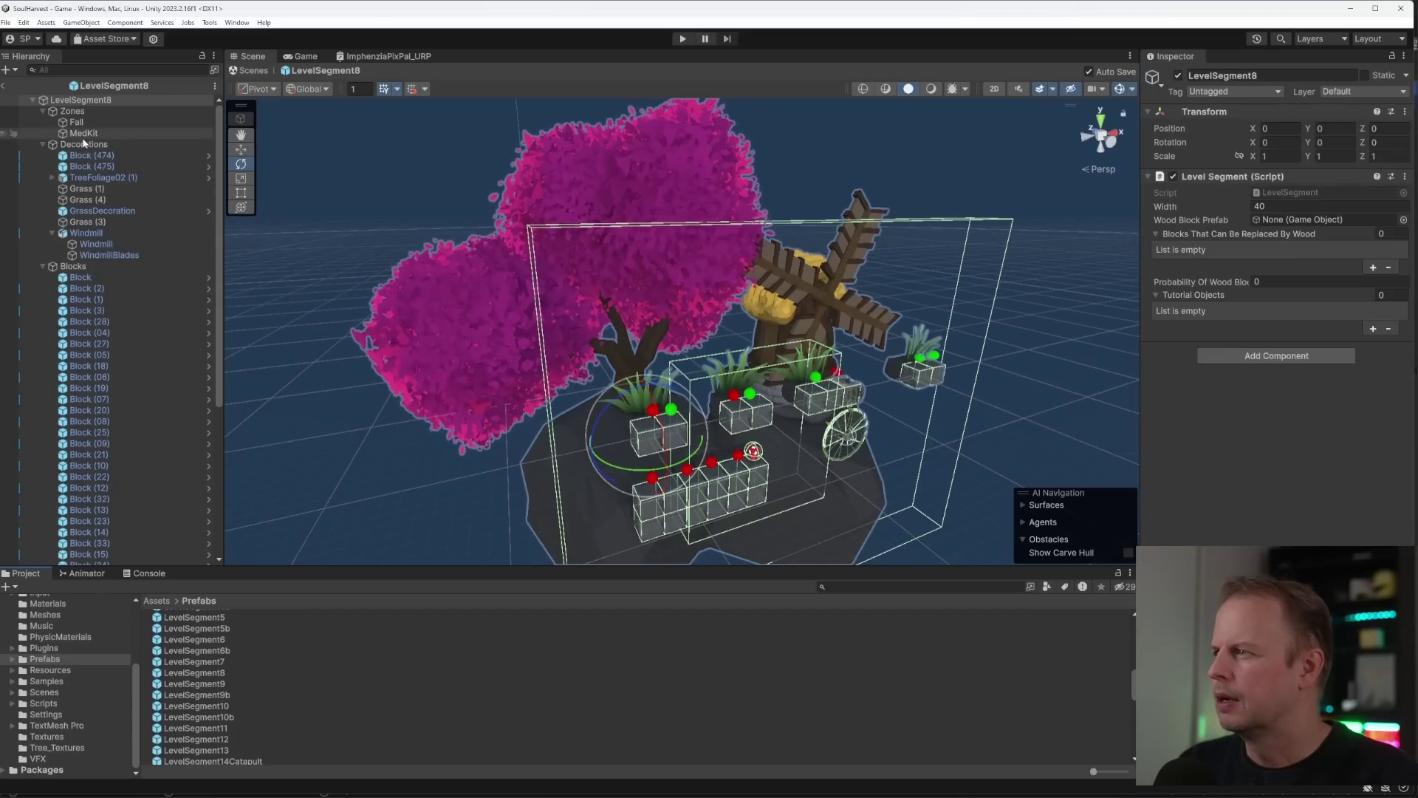
left_click(100, 234)
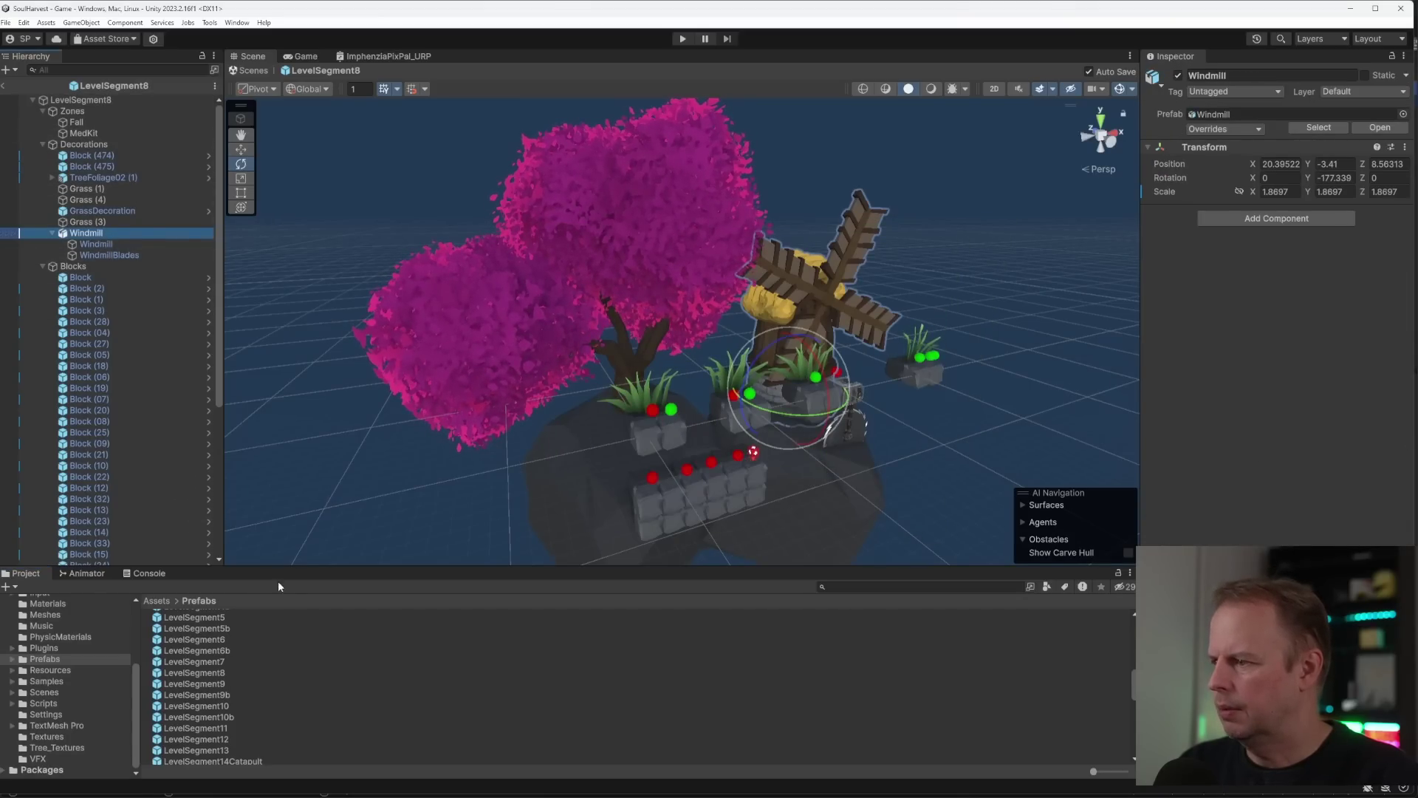
scroll(281, 654, "down", 4)
scroll(279, 665, "down", 5)
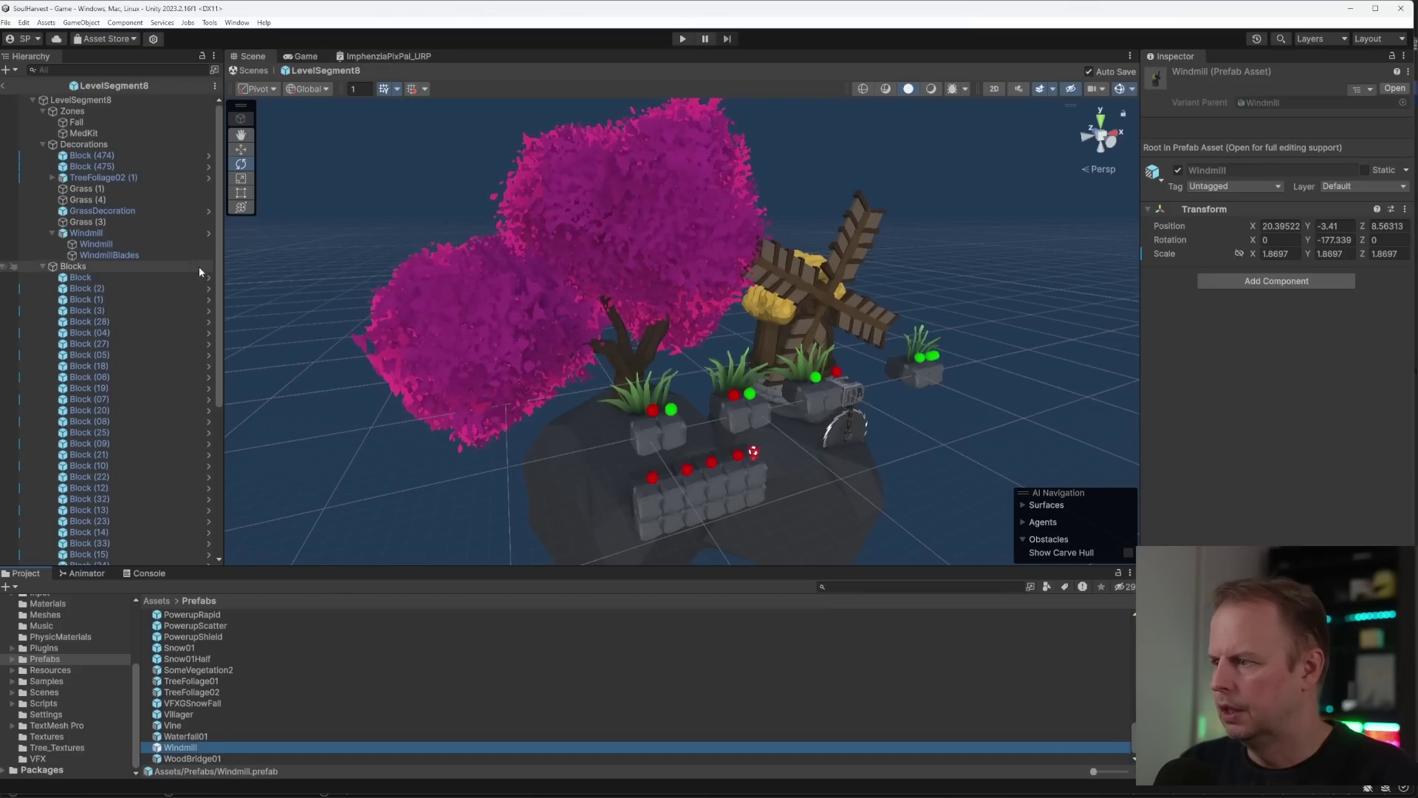
- Open the LevelSegment11 prefab for editing
scroll(168, 662, "up", 5)
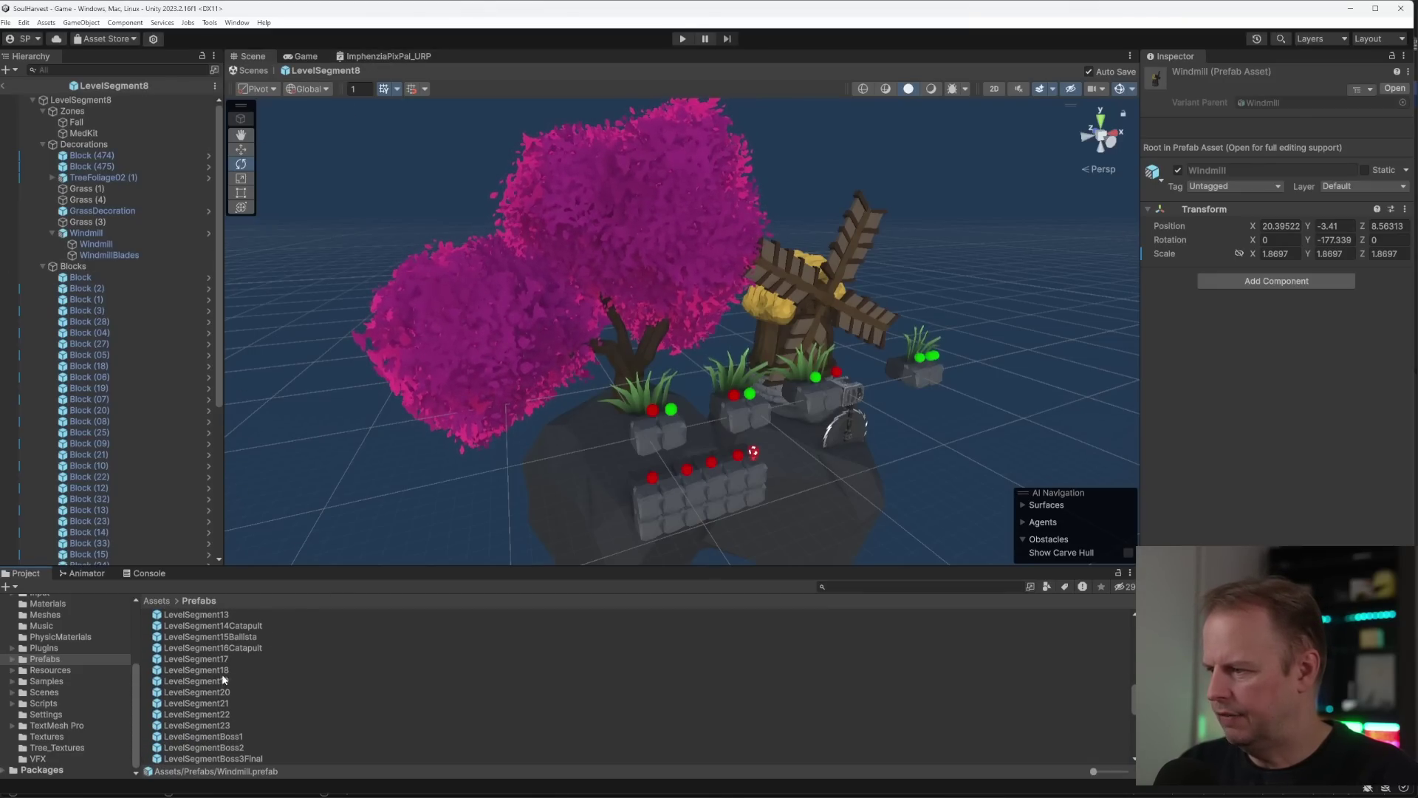
scroll(225, 672, "up", 4)
double_click(227, 716)
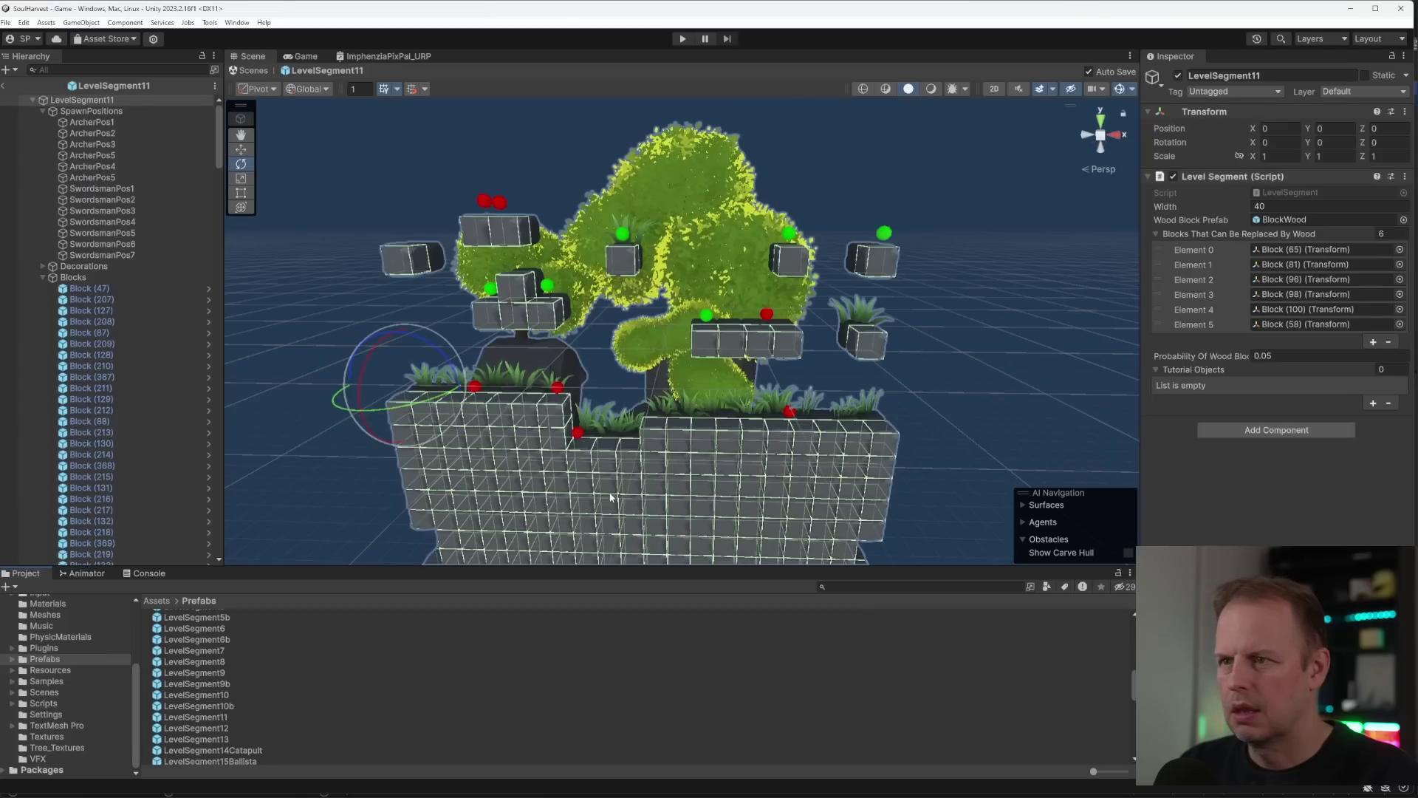
- Add the Windmill prefab to LevelSegment11's Decorations group and scale it uniformly to 2.676102
scroll(240, 712, "down", 5)
scroll(238, 733, "down", 4)
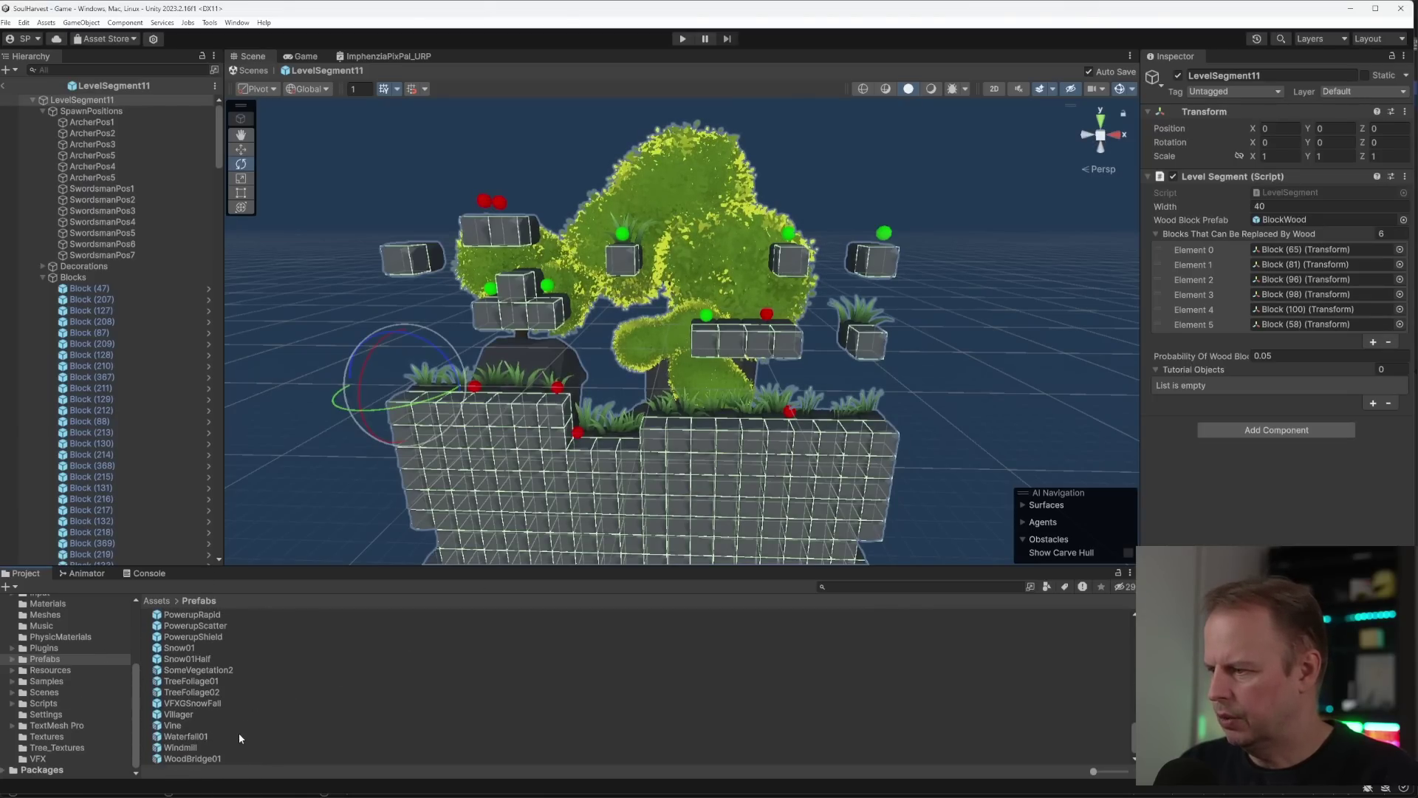
left_click(188, 748)
left_click(81, 100)
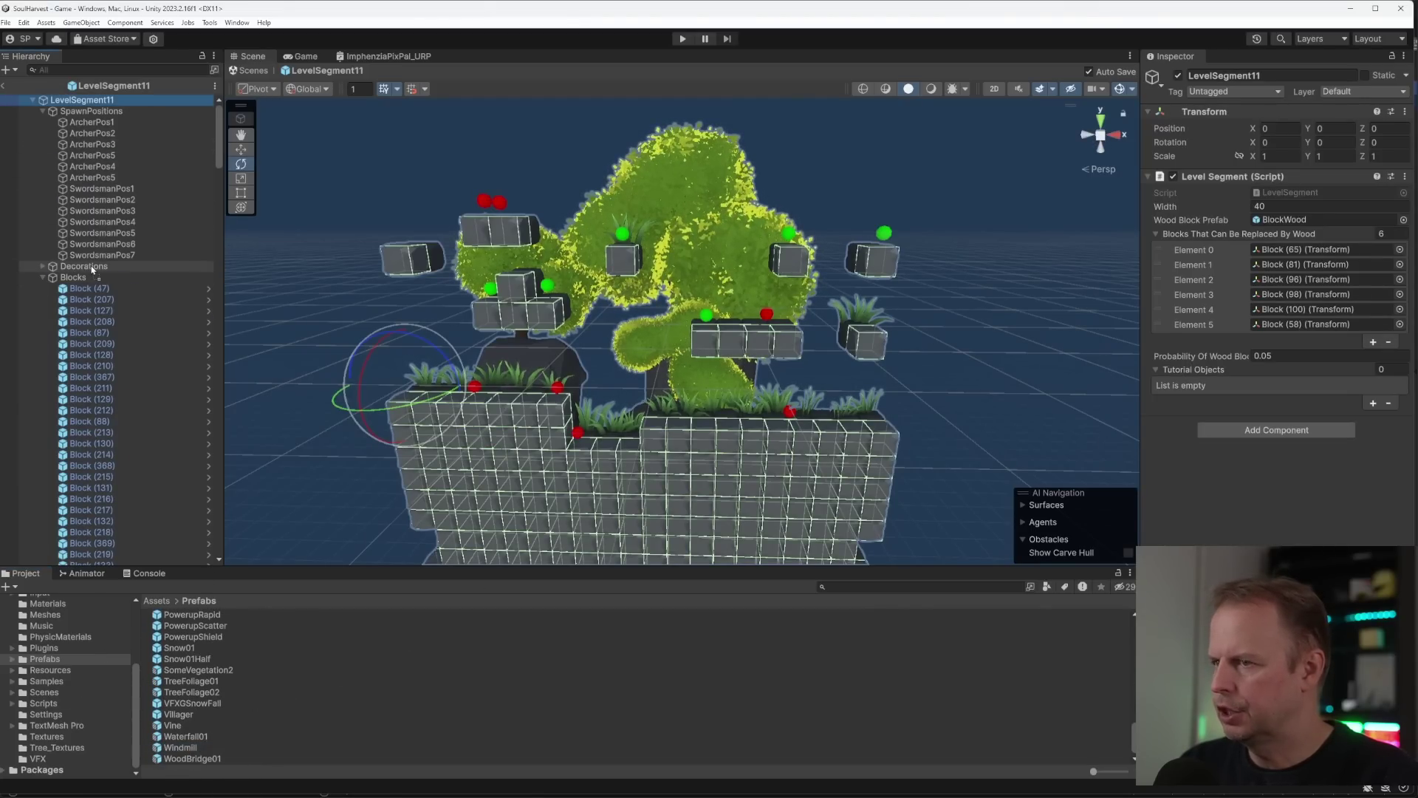
left_click_drag(92, 269, 690, 377)
scroll(846, 351, "down", 5)
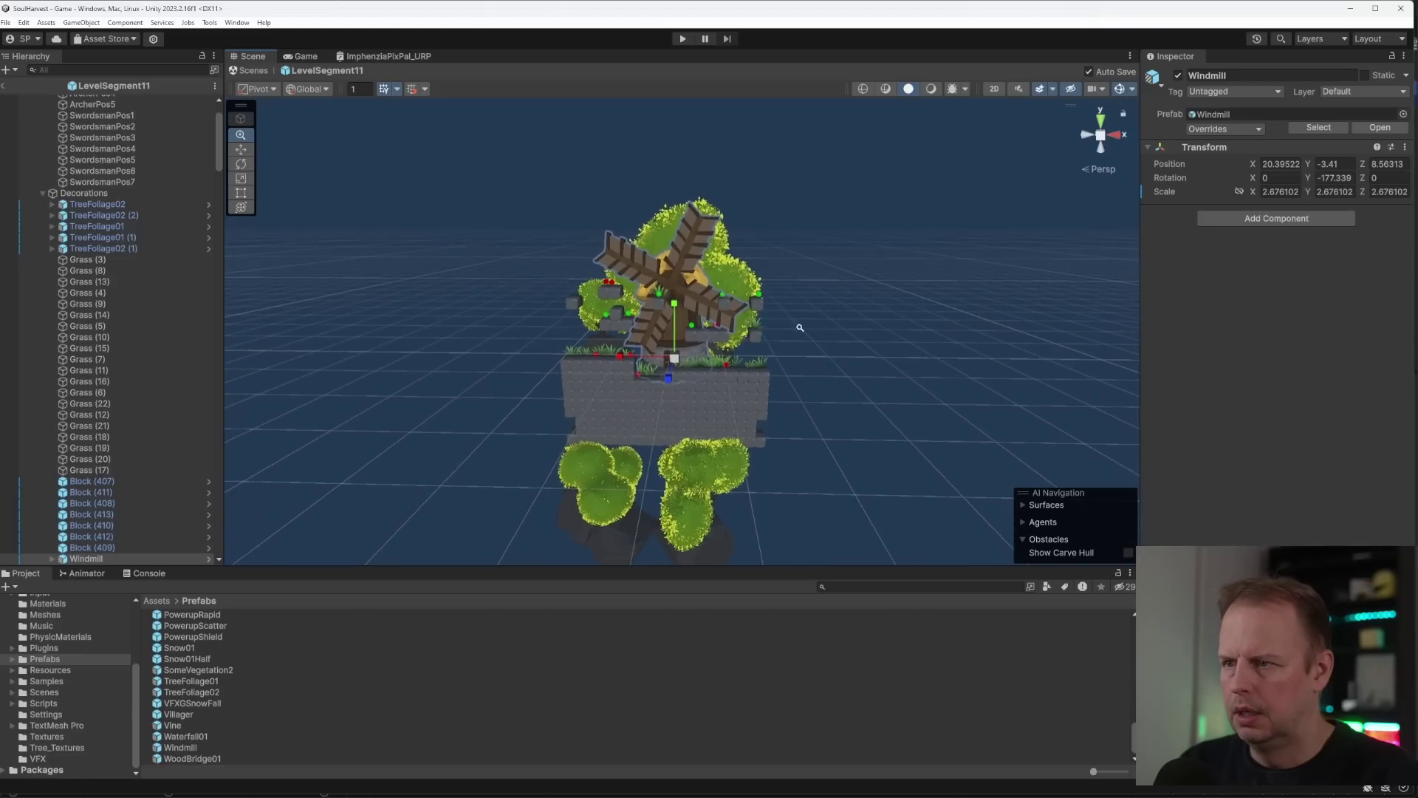
key("w")
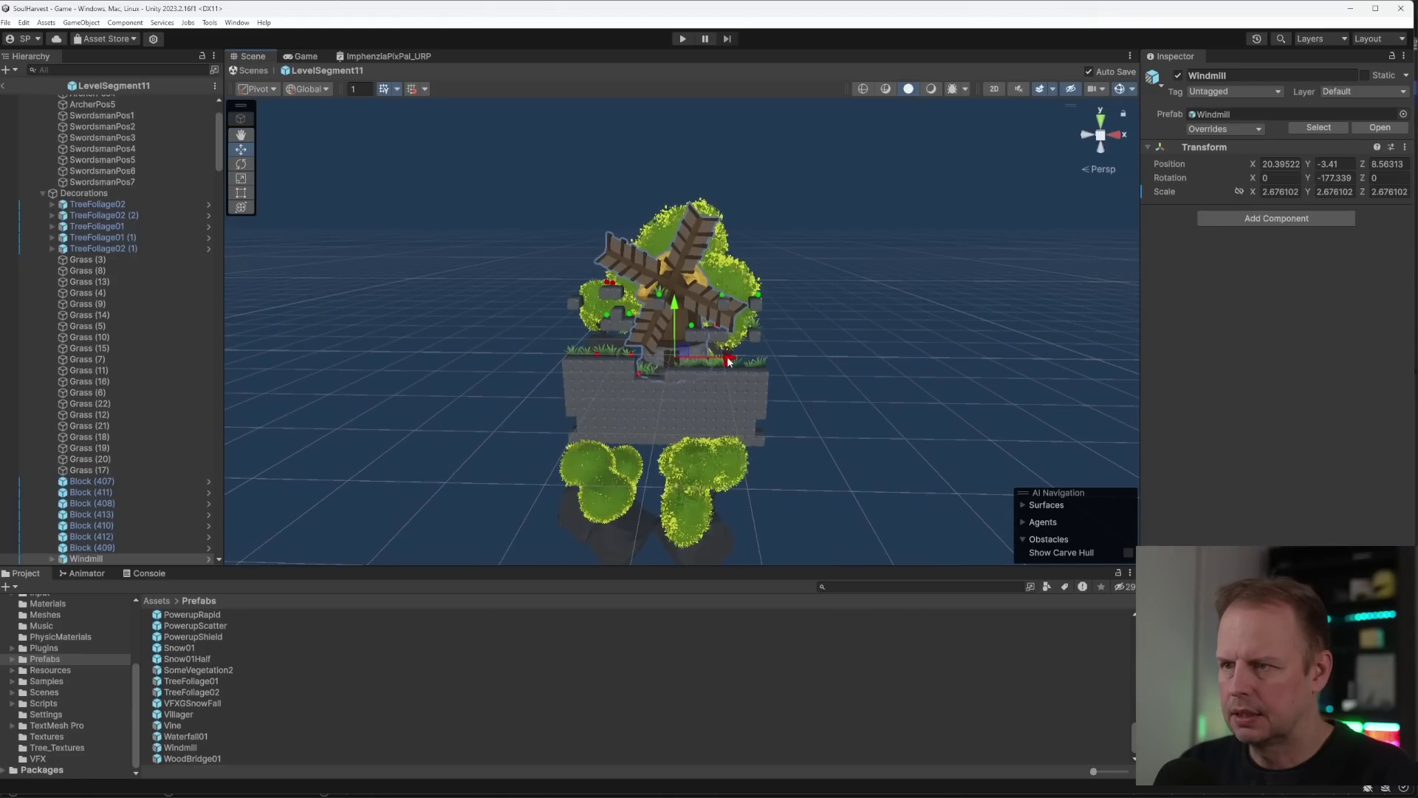
- Move the Windmill behind the level blocks to X 14.2, Z 39.1 and enlarge it uniformly to a scale of 3.338437
left_click_drag(729, 361, 798, 315)
key("ctrl+s")
key("w")
mouse_move(797, 314)
right_mouse_down()
mouse_move(864, 322)
mouse_move(782, 337)
right_mouse_up()
left_click_drag(785, 337, 711, 273)
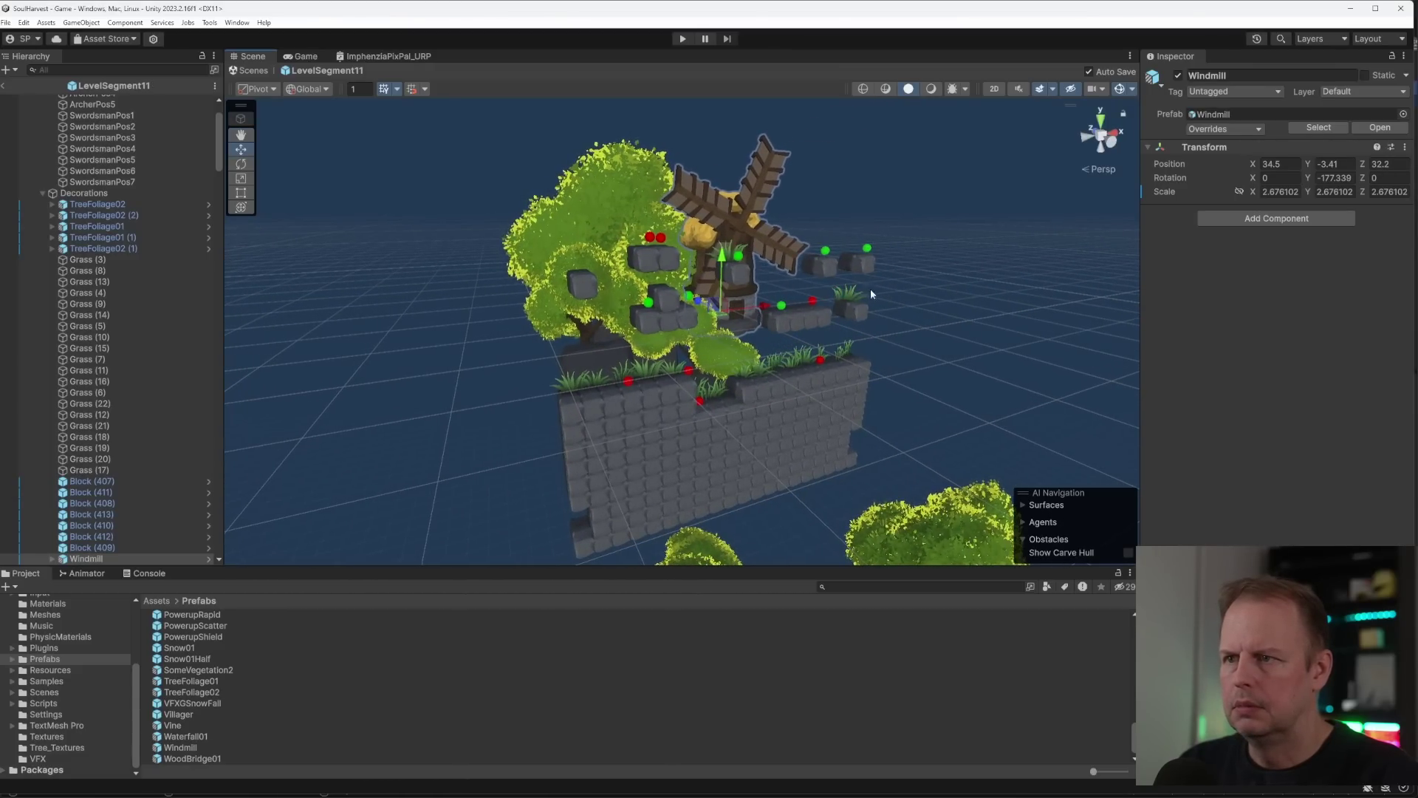
key("d")
right_click_drag(870, 288, 839, 276)
left_click_drag(839, 276, 738, 258, "alt")
key("a")
right_click_drag(738, 258, 973, 238)
left_click_drag(973, 239, 1127, 283, "alt")
left_click_drag(861, 336, 794, 330)
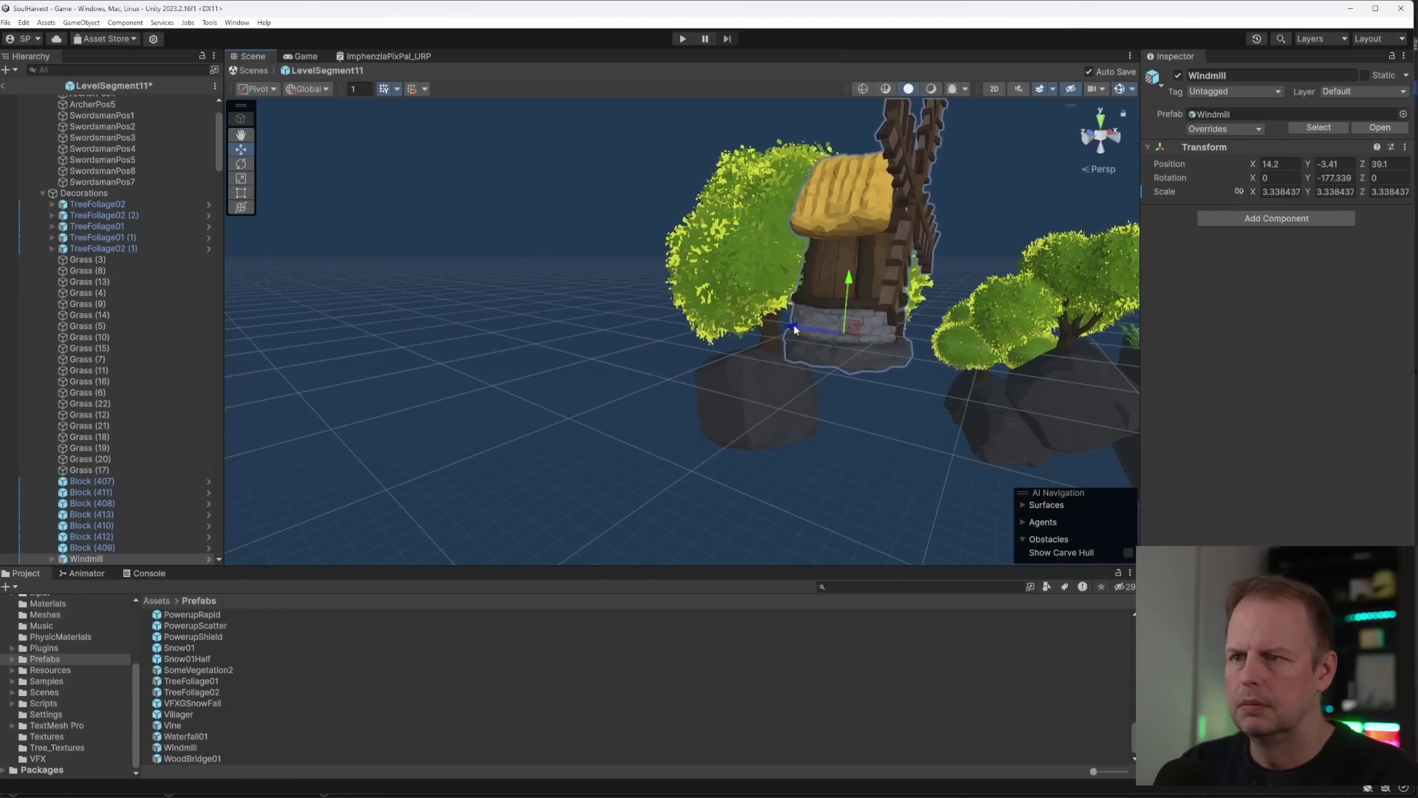
- Rotate the Windmill about its vertical axis to -149.147 so its blades face the playfield at an angle
mouse_move(795, 330)
right_mouse_down()
mouse_move(855, 314)
mouse_move(812, 321)
right_mouse_up()
key("e")
left_click_drag(833, 360, 773, 377)
right_click_drag(773, 376, 1087, 292)
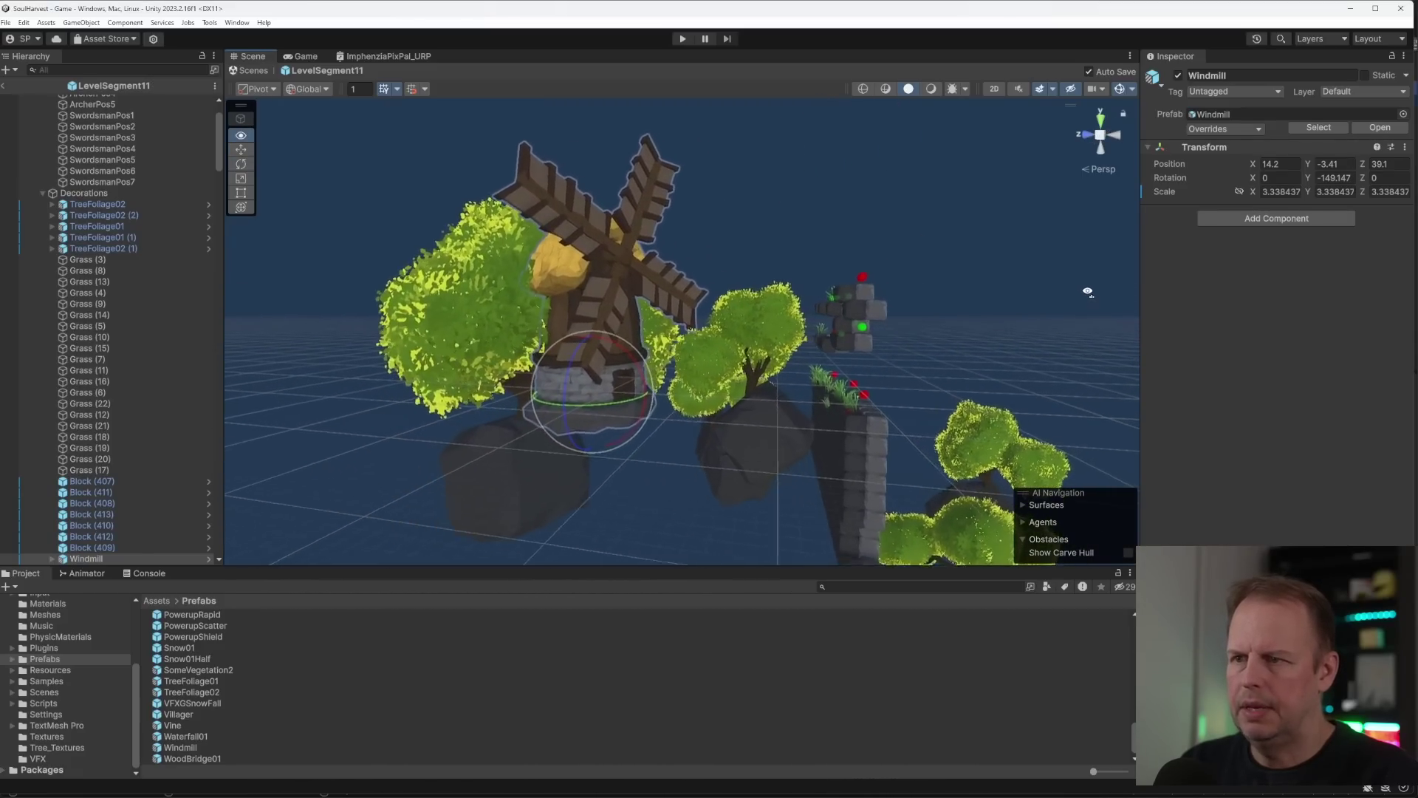
left_click_drag(1088, 291, 809, 314, "alt")
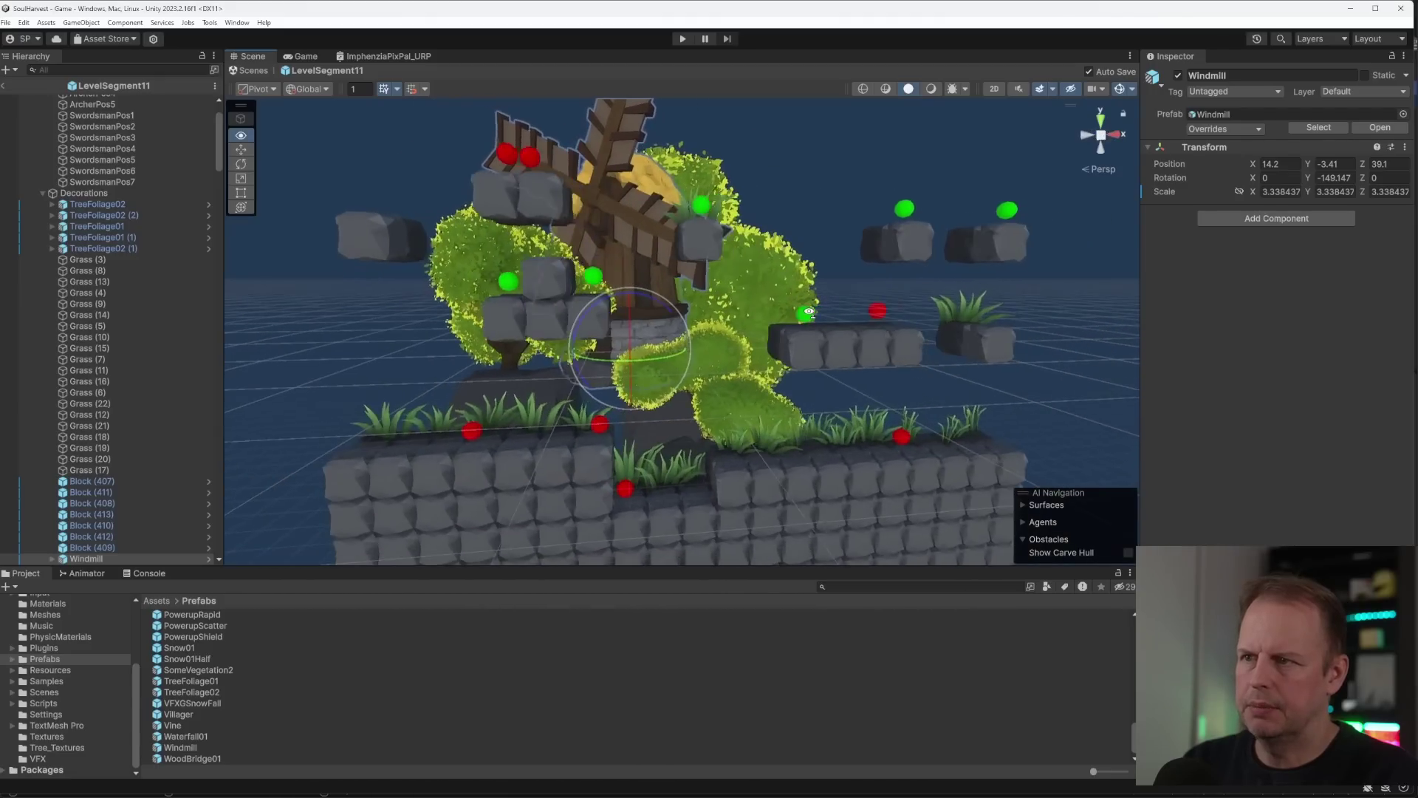
scroll(810, 313, "down", 3)
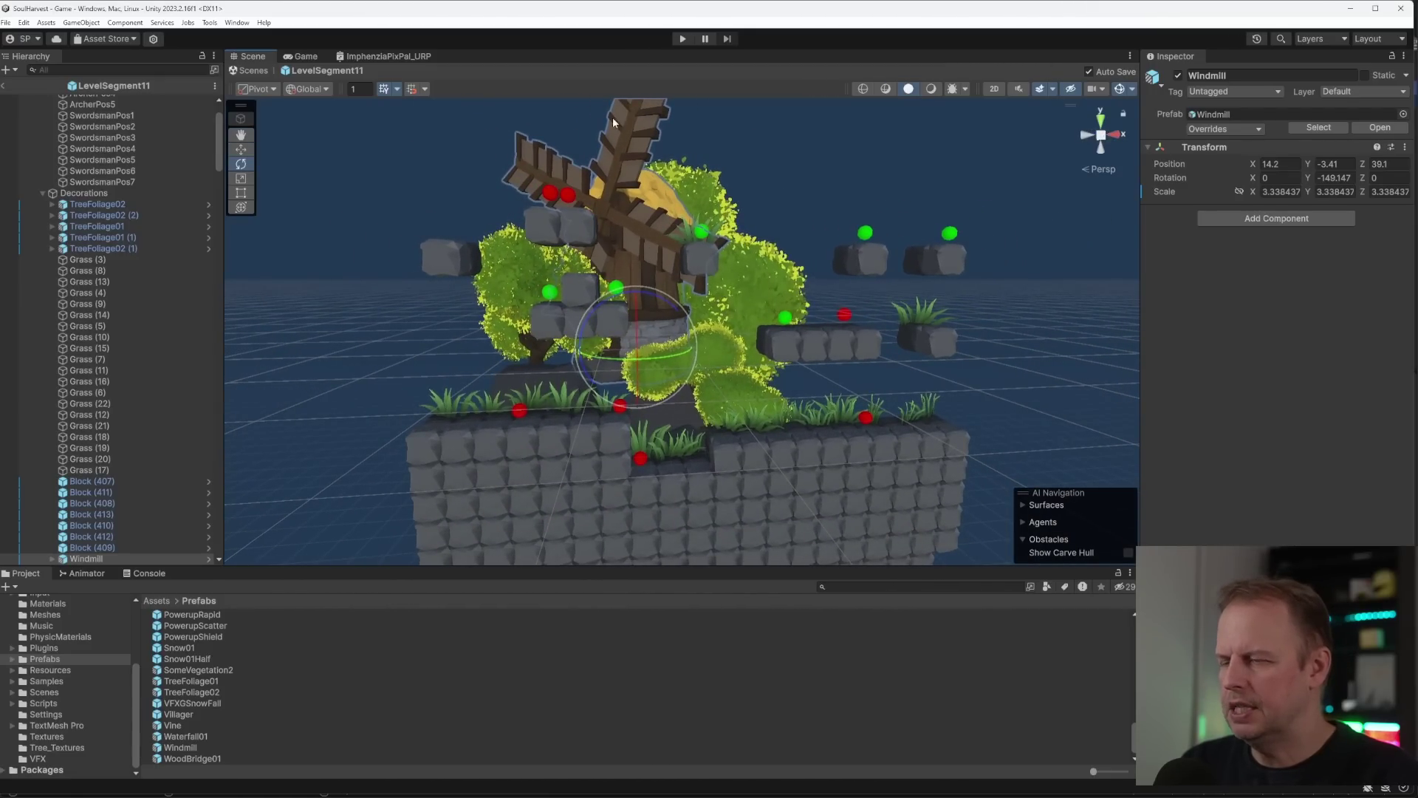
- Open the Level prefab and set the Level Spawner's Test Only This Segment to LevelSegment11
left_click(305, 56)
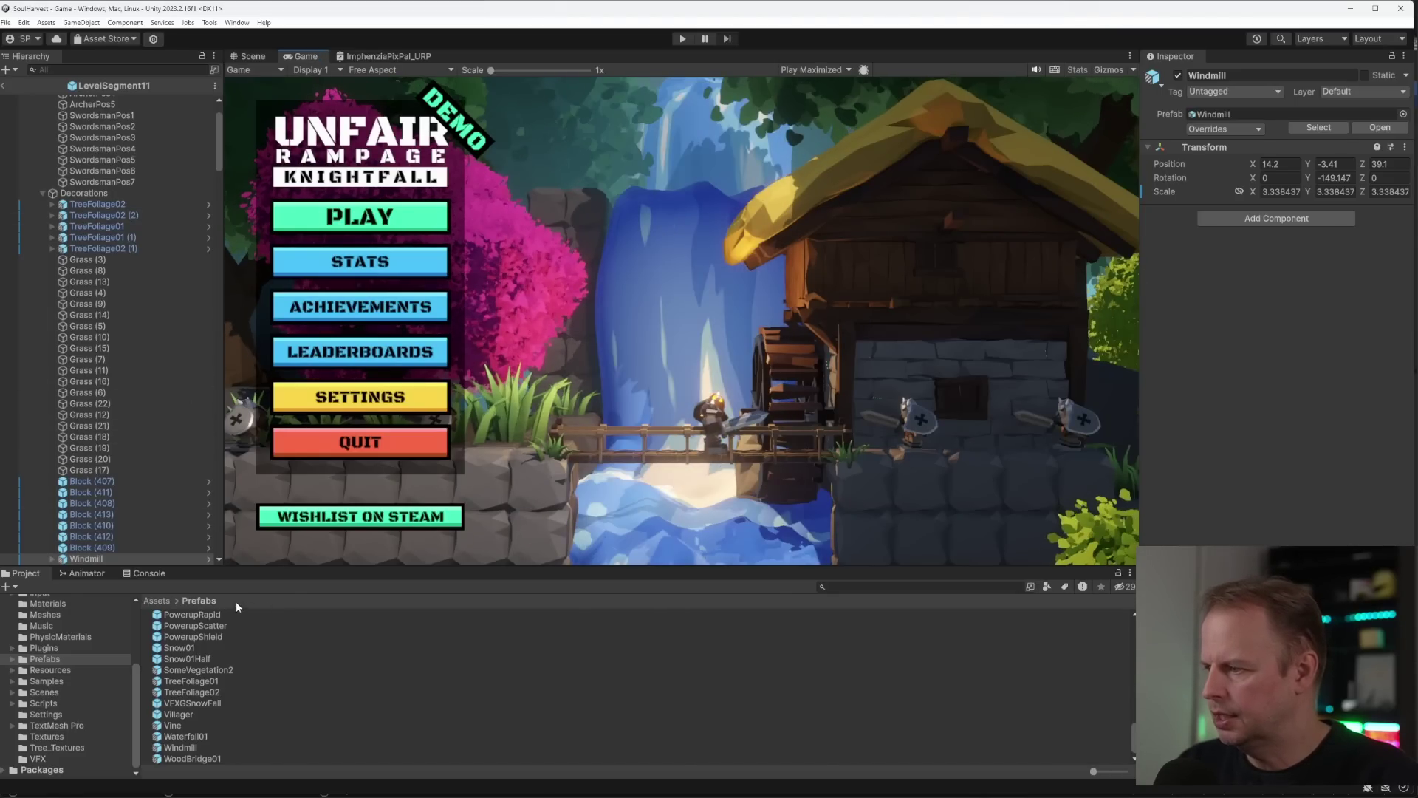
scroll(214, 665, "up", 10)
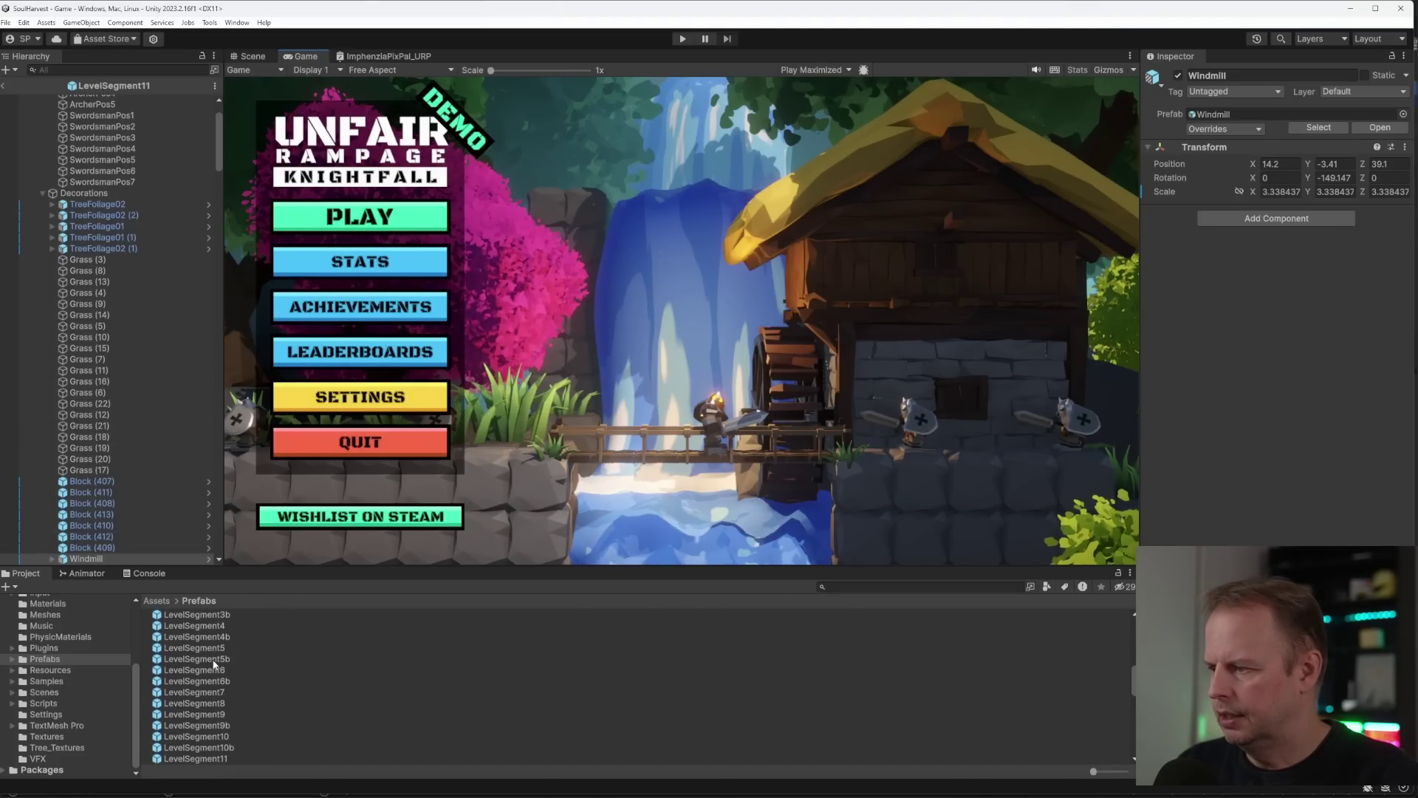
scroll(214, 665, "up", 3)
double_click(174, 672)
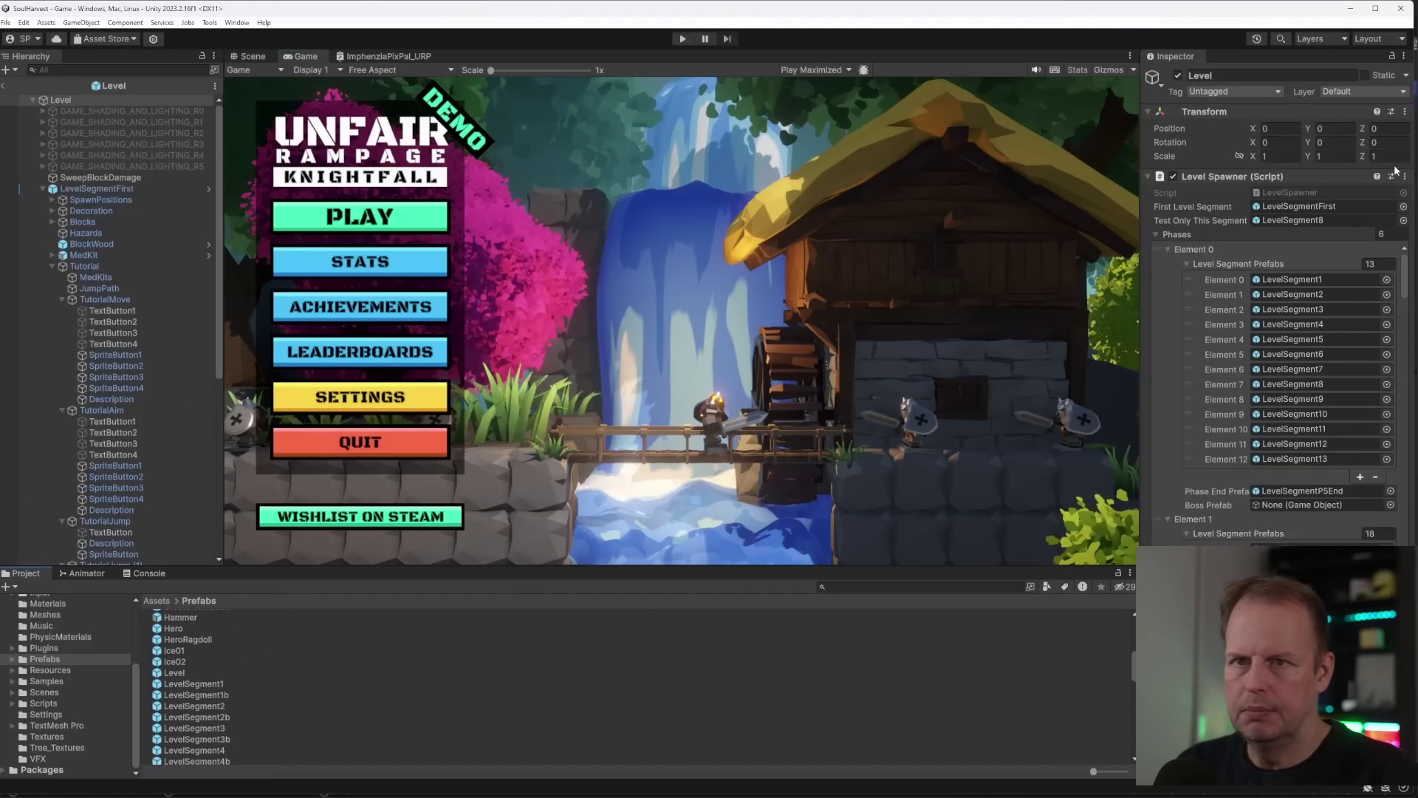
left_click(1404, 220)
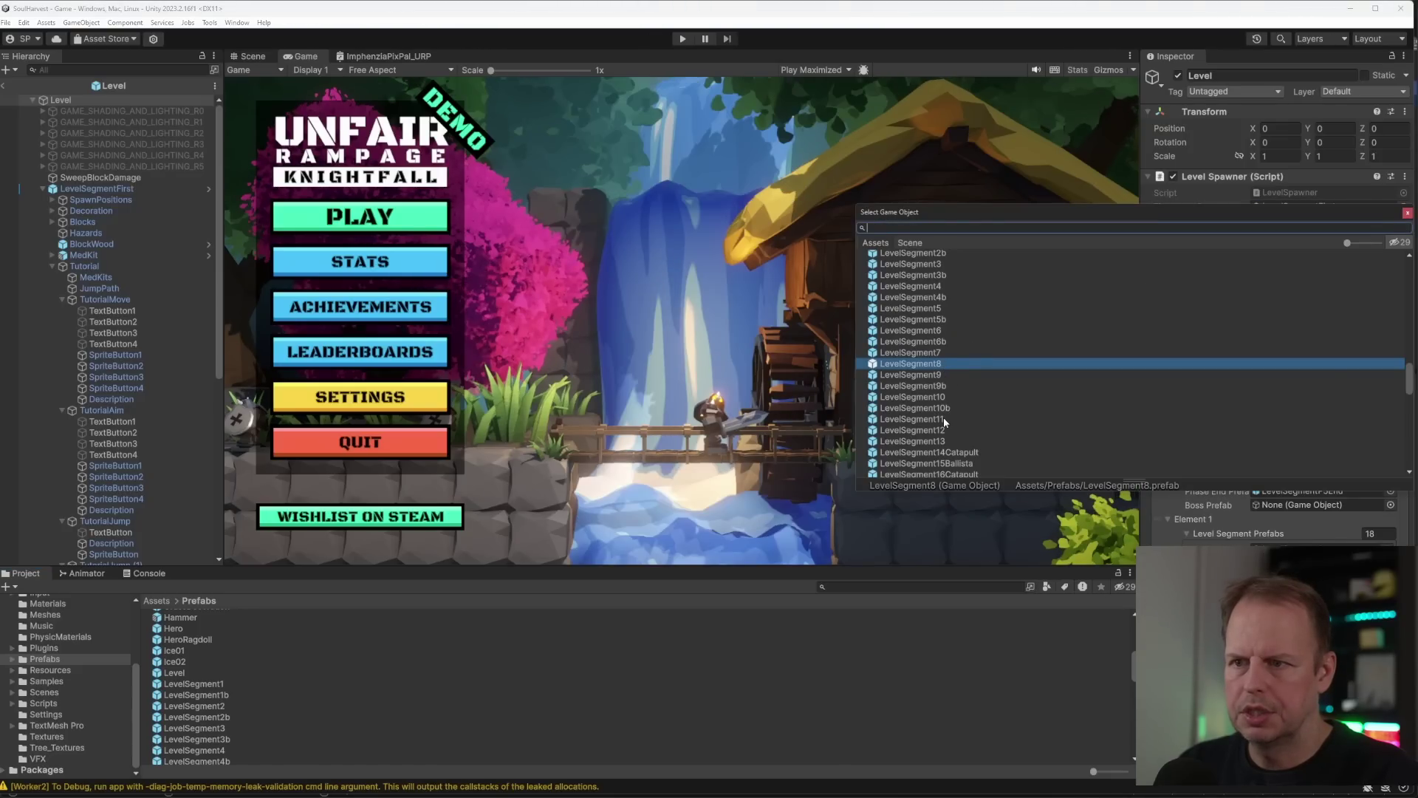
double_click(944, 419)
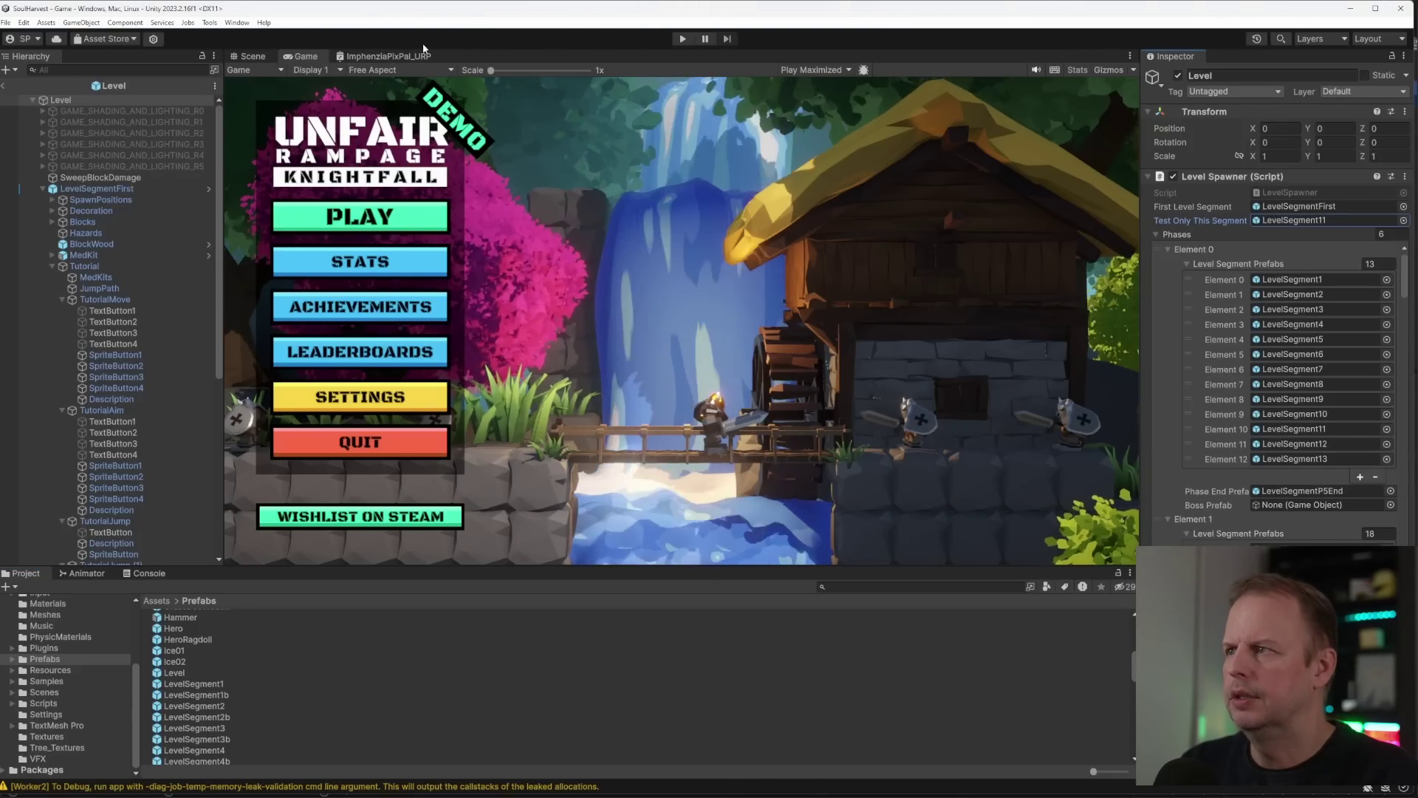
- Playtest the level from the main menu and pause the game with the LevelSegment11 windmill in view
key("ctrl+p")
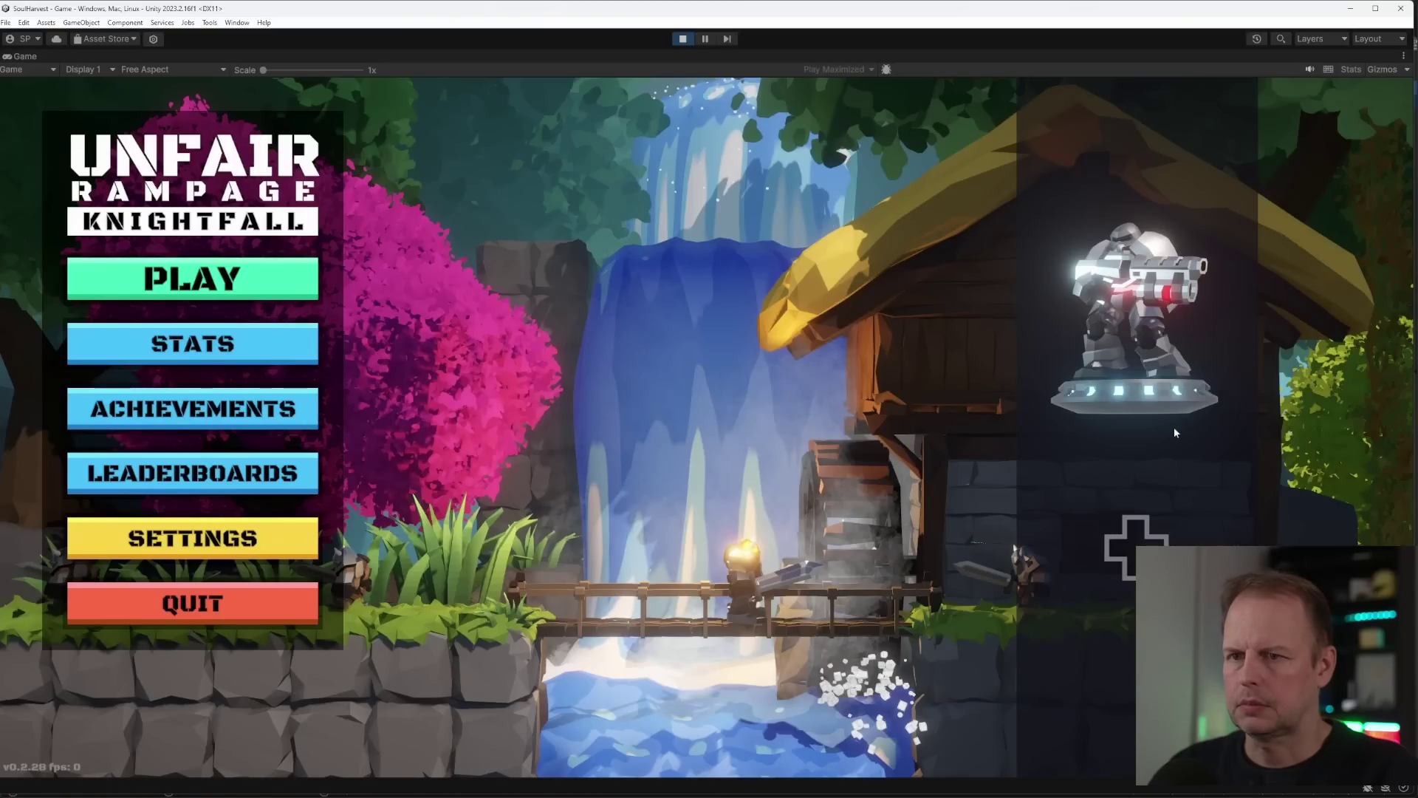
left_click(227, 283)
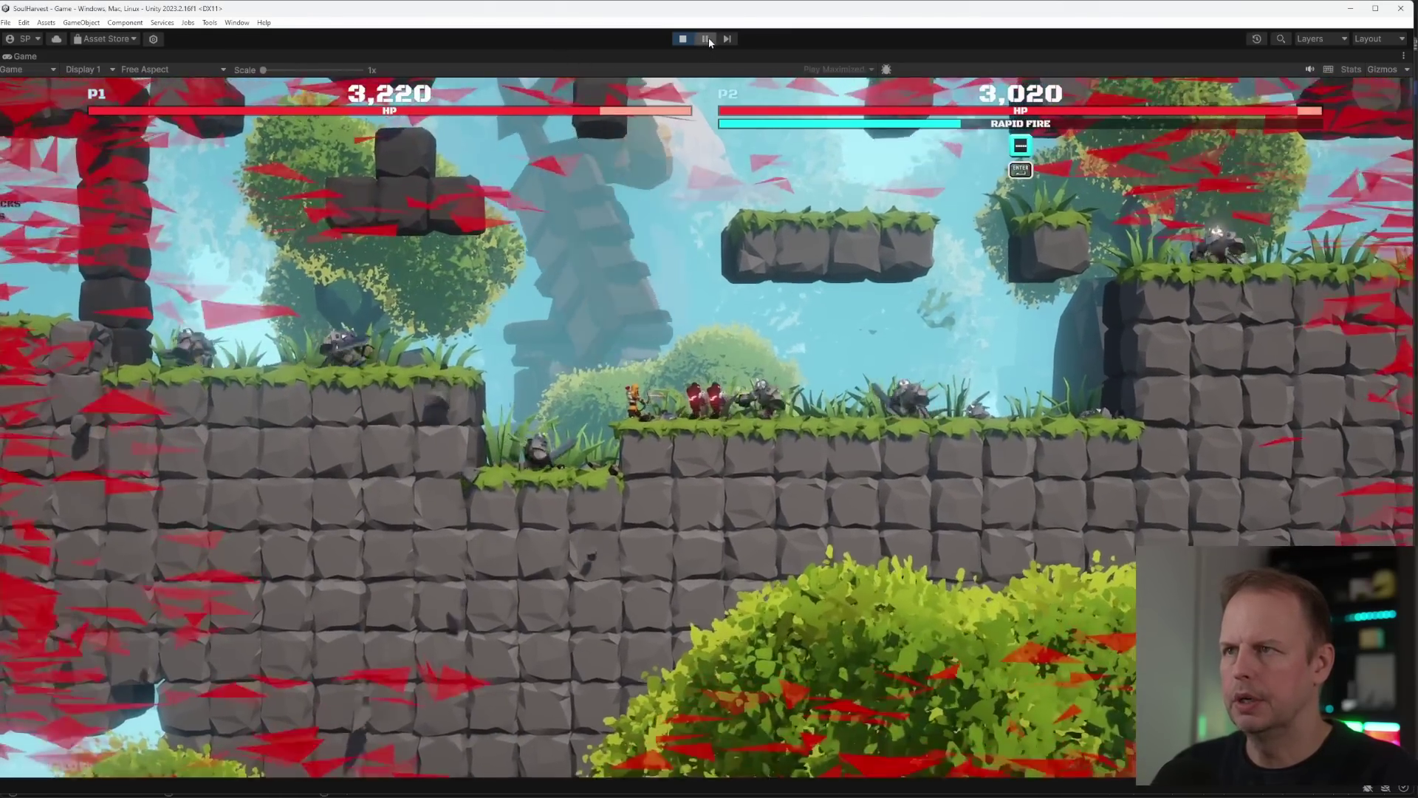
left_click(706, 38)
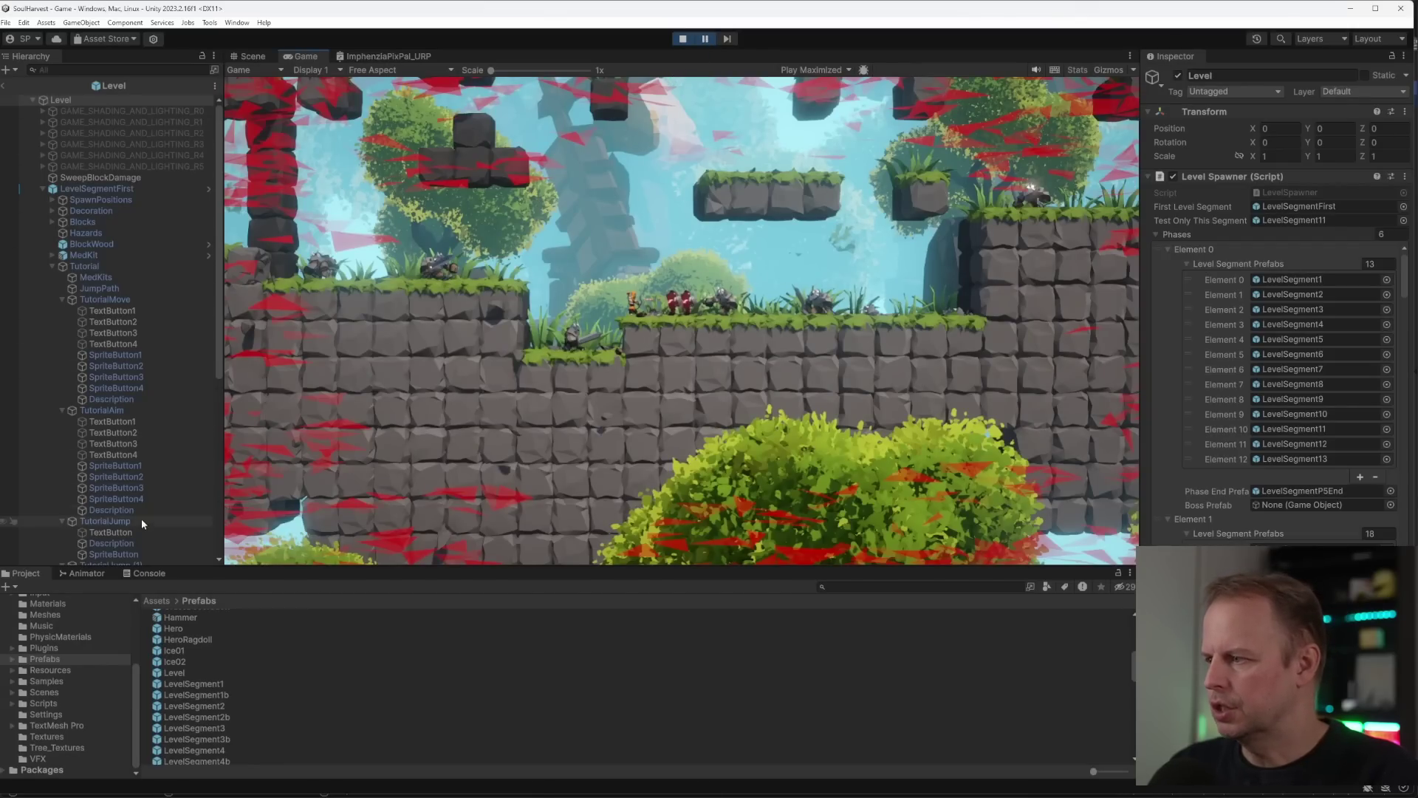
- Leave the Level prefab and look through the running scene's hierarchy for the spawned level
scroll(114, 227, "down", 6)
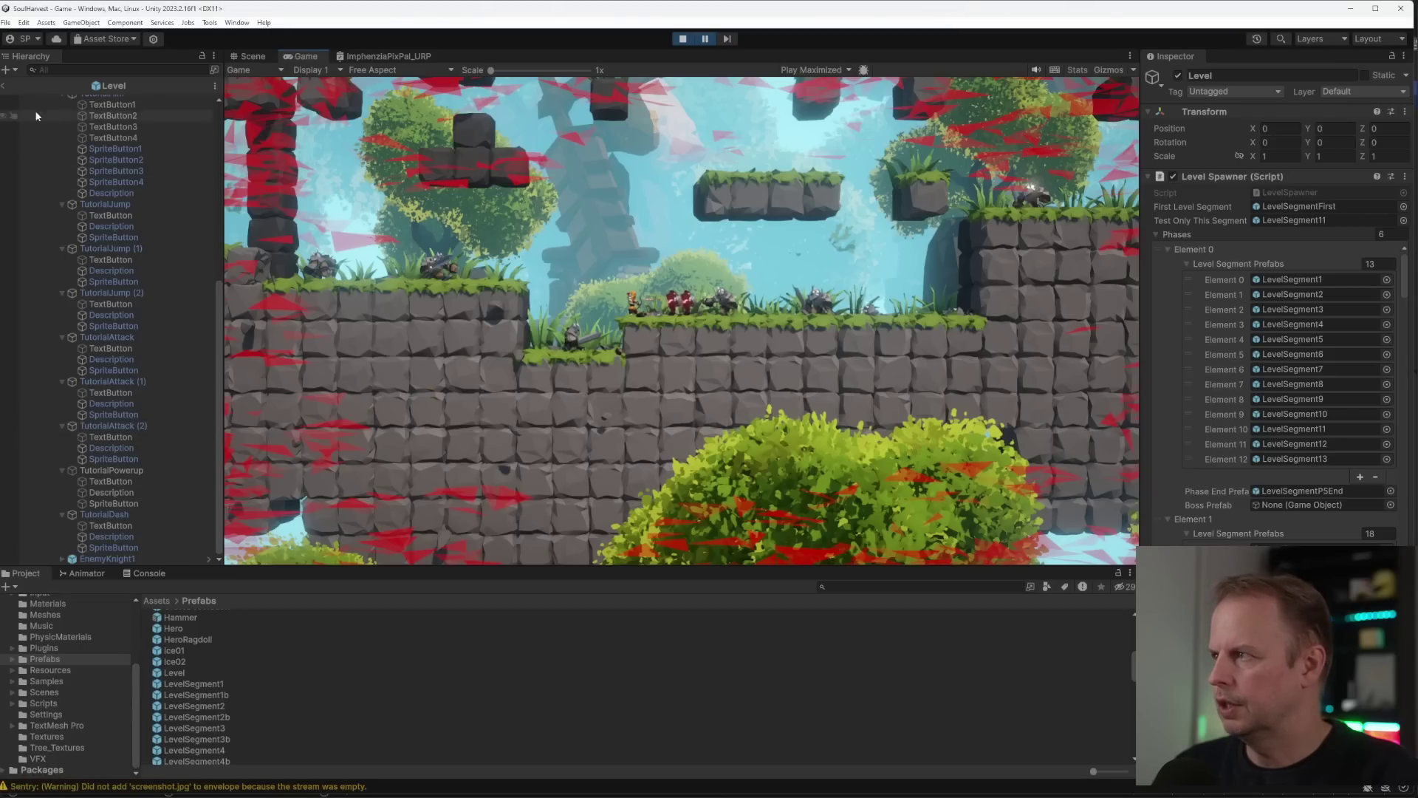
left_click(6, 89)
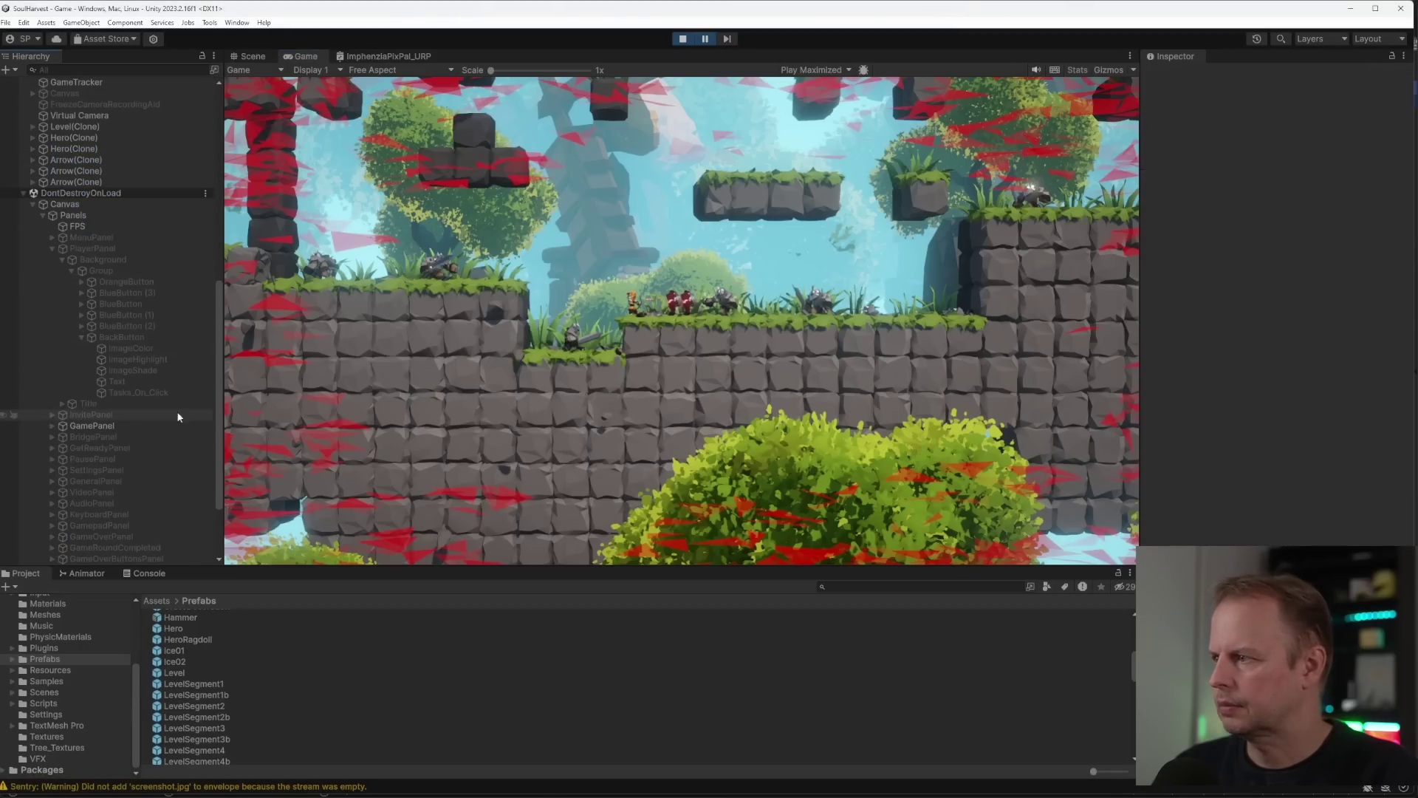
left_click(29, 546)
scroll(92, 530, "down", 8)
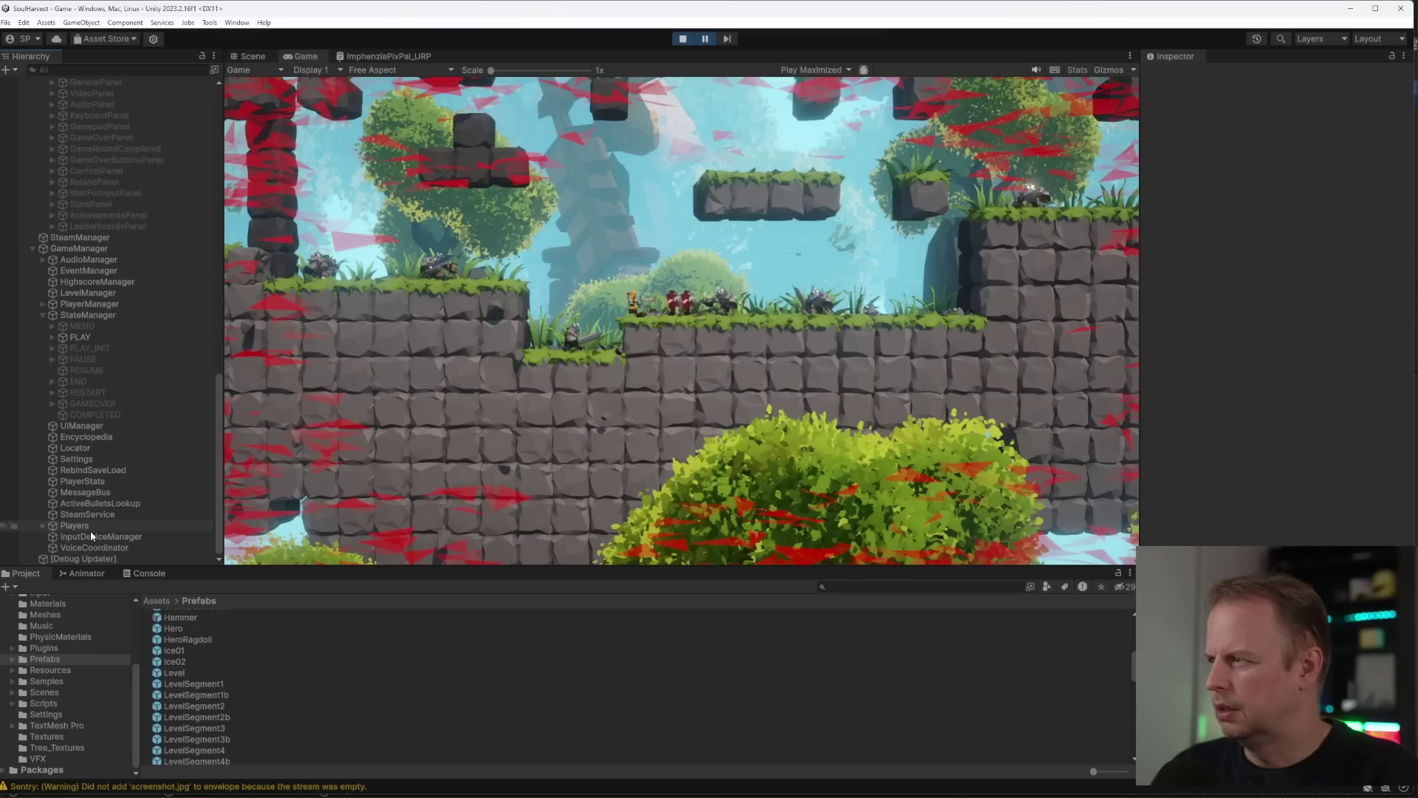
scroll(96, 443, "up", 11)
scroll(93, 352, "up", 3)
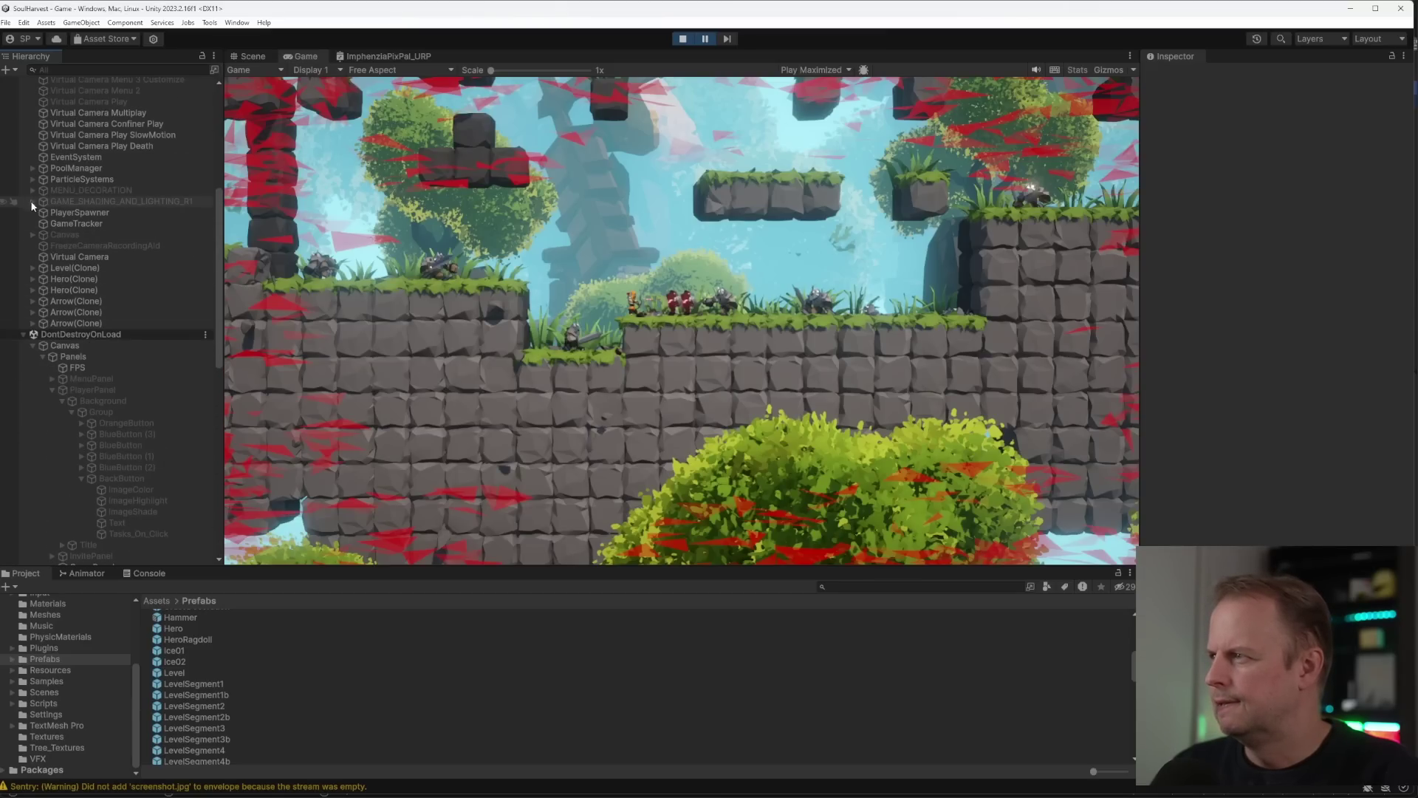
scroll(30, 201, "up", 8)
scroll(97, 380, "down", 1)
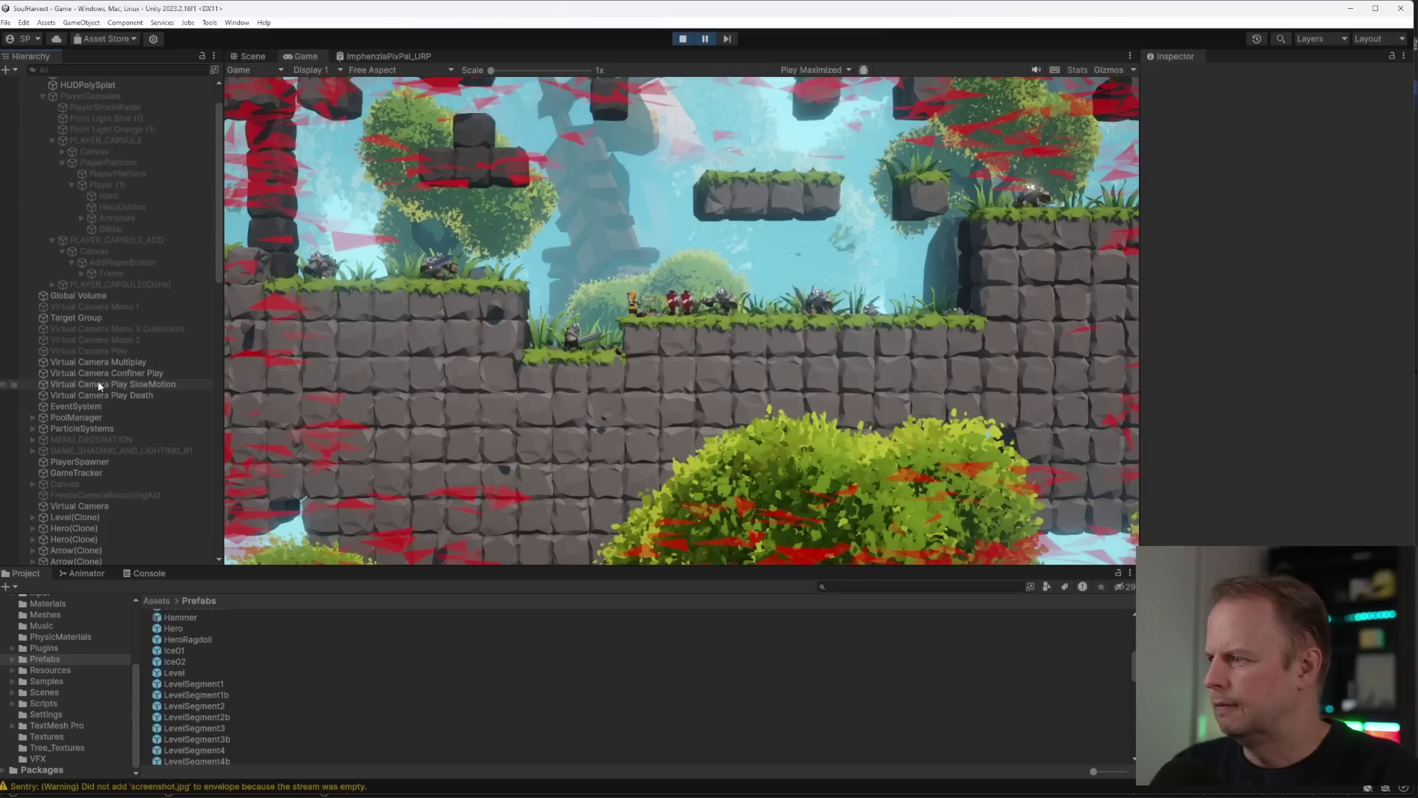
scroll(43, 477, "down", 4)
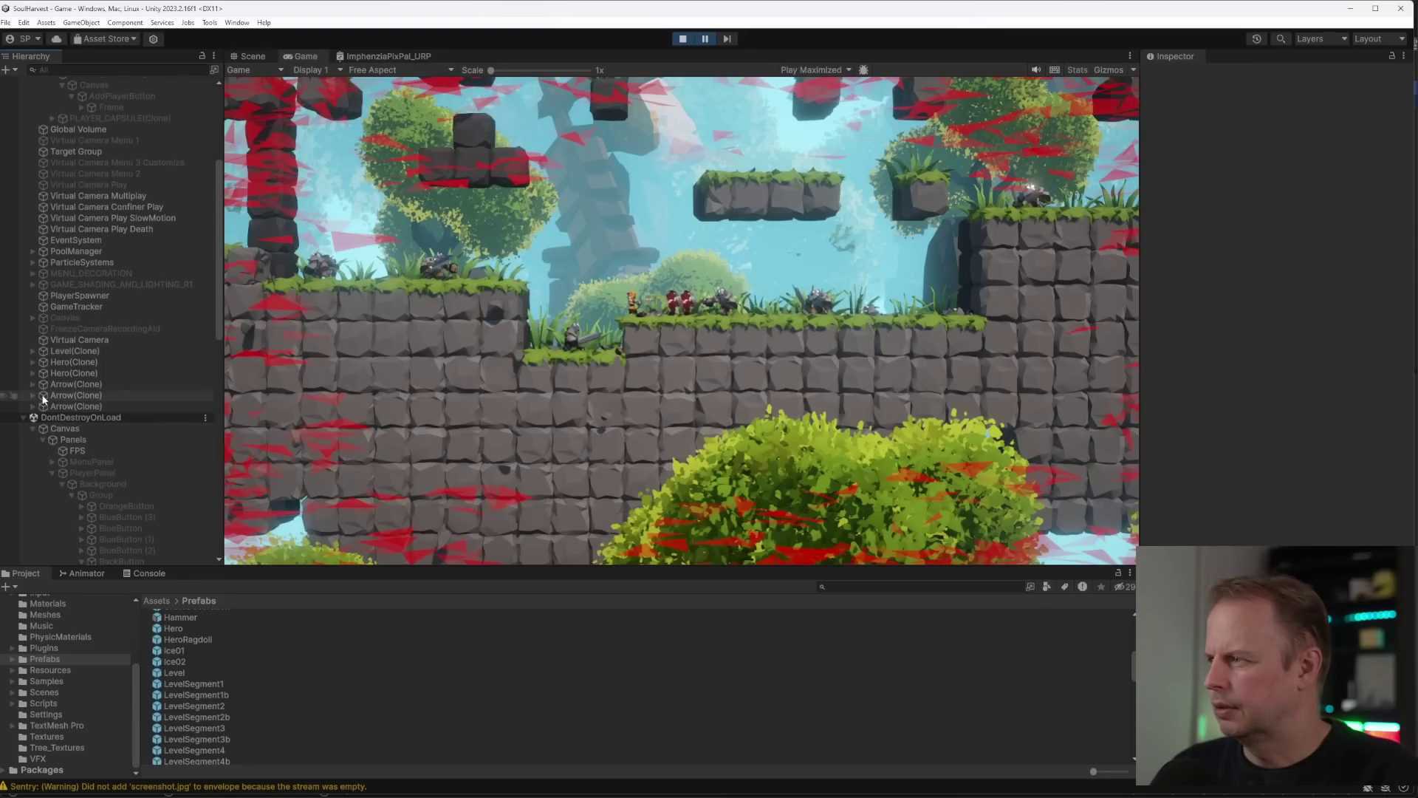
- Select the Windmill in the Decorations group of the first LevelSegment11(Clone) under Level(Clone)
left_click(33, 352)
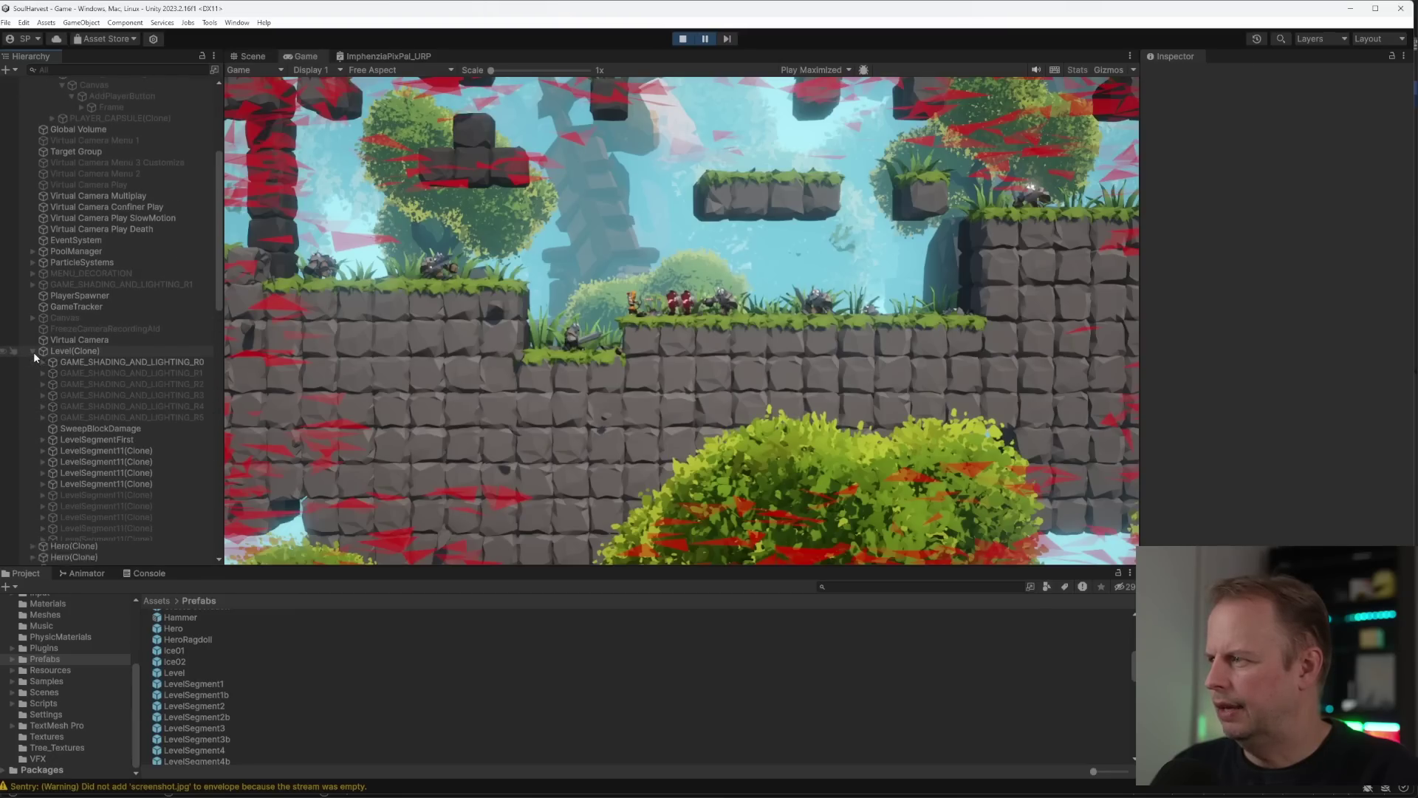
left_click(43, 451)
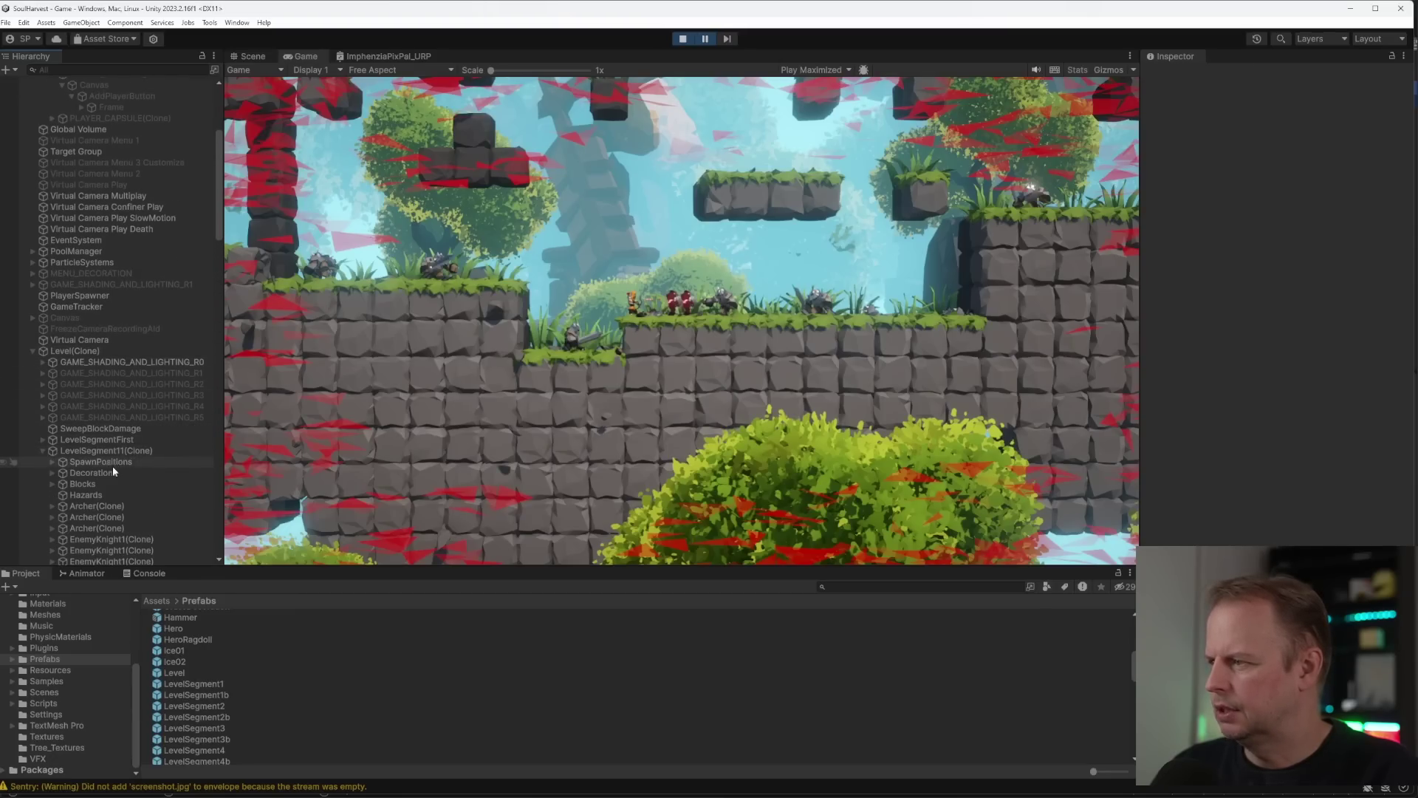
left_click(63, 477)
left_click(51, 473)
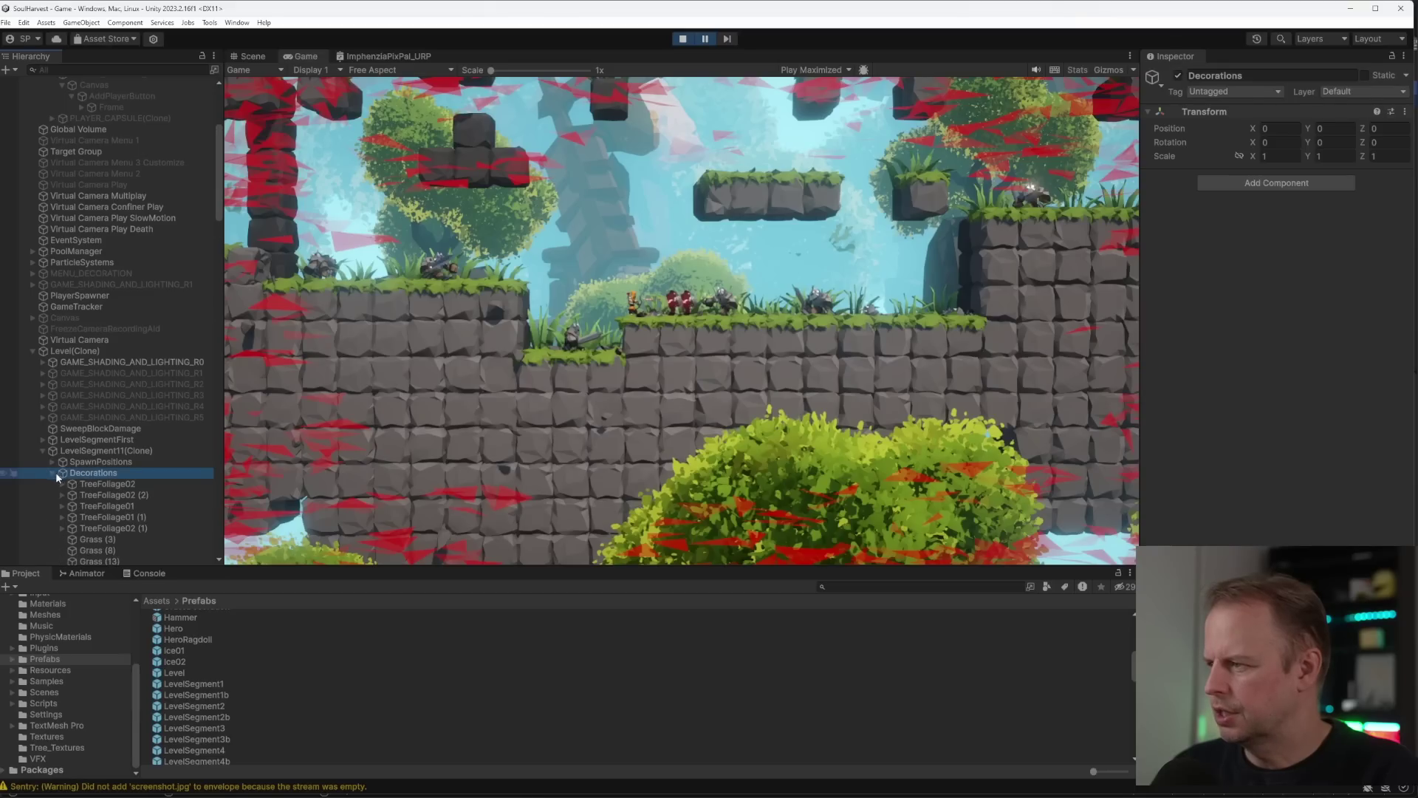
scroll(121, 539, "down", 3)
scroll(123, 525, "down", 4)
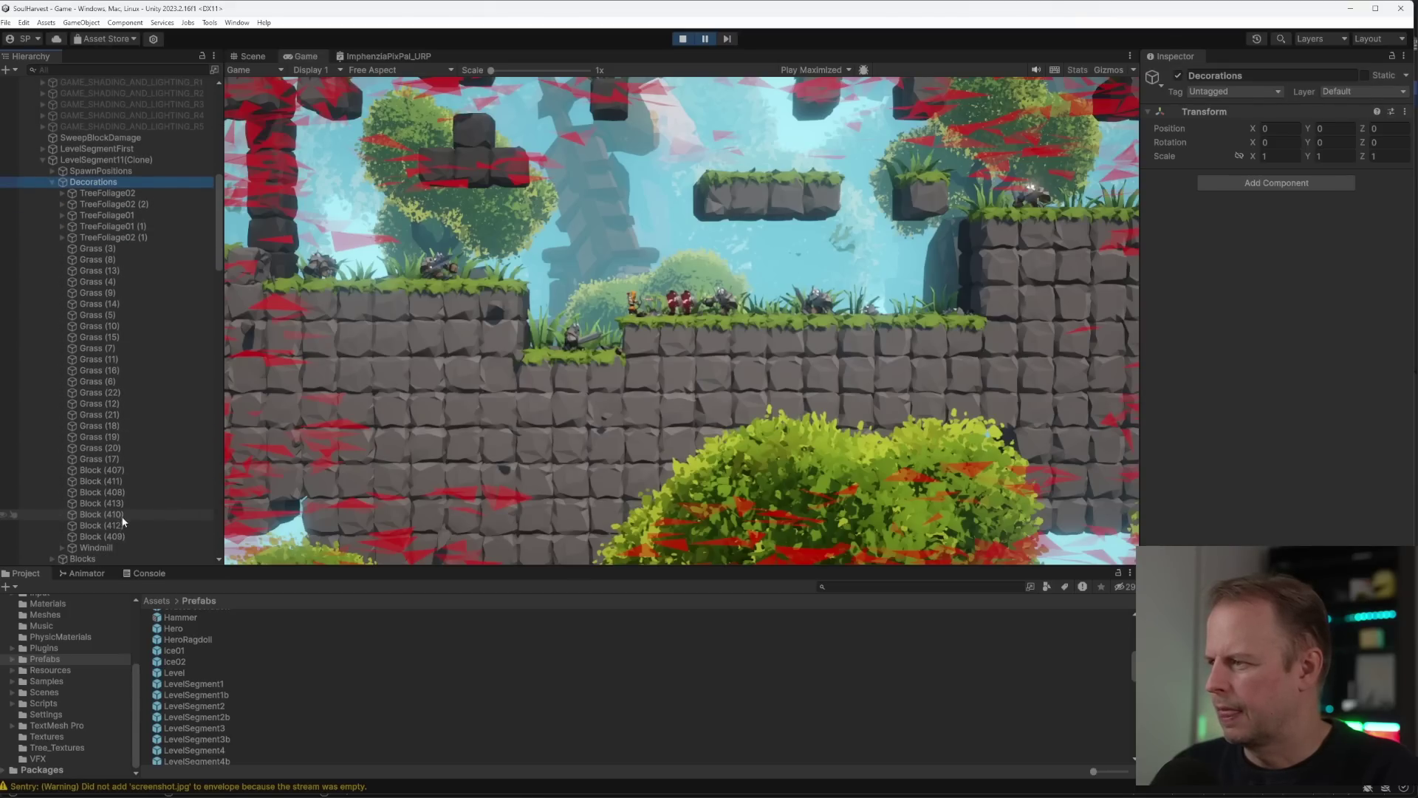
left_click(109, 546)
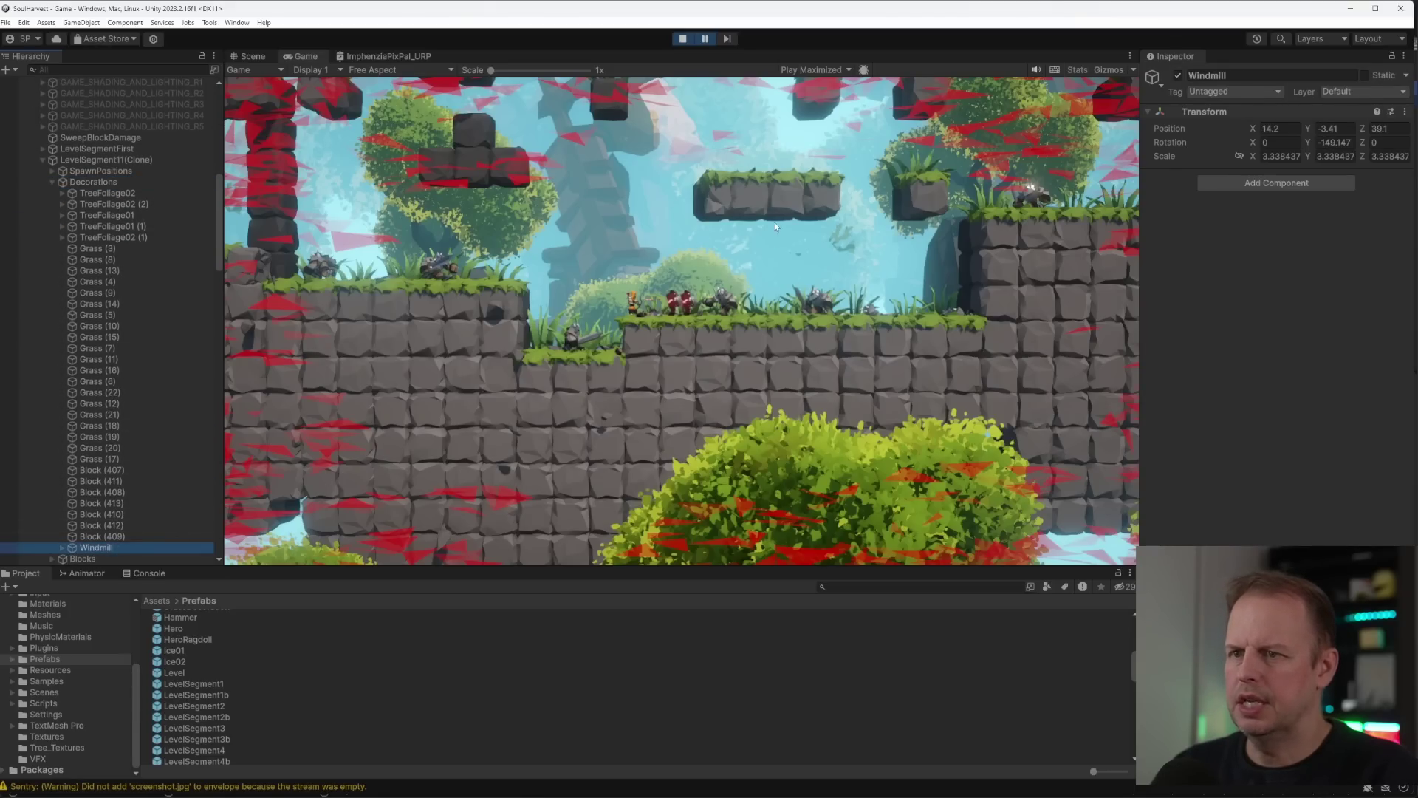
- Find the first segment's windmill in the Scene view and select its parent Windmill object
left_click(251, 58)
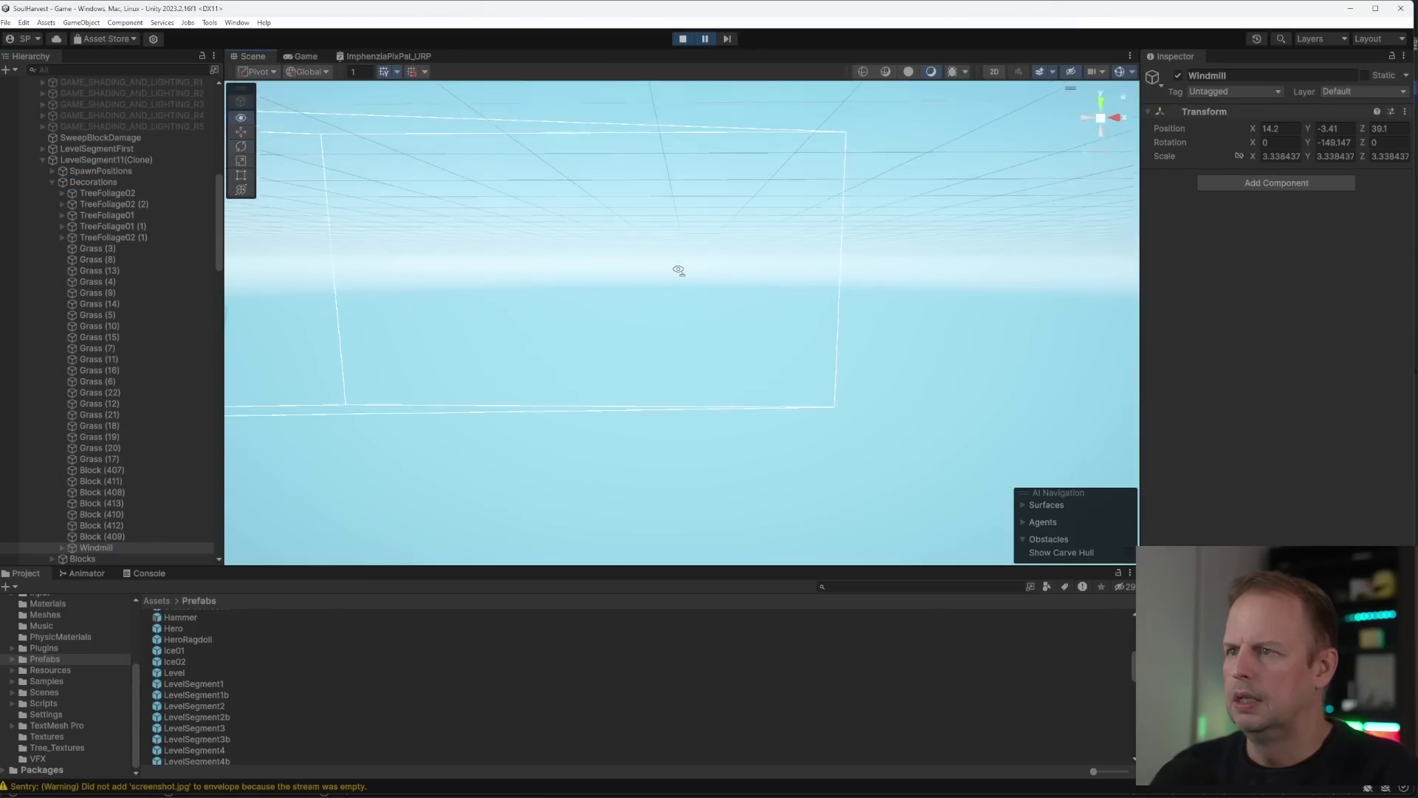
right_click_drag(674, 269, 631, 286)
key("w")
scroll(489, 219, "up", 3)
left_click(619, 363)
left_click(618, 295)
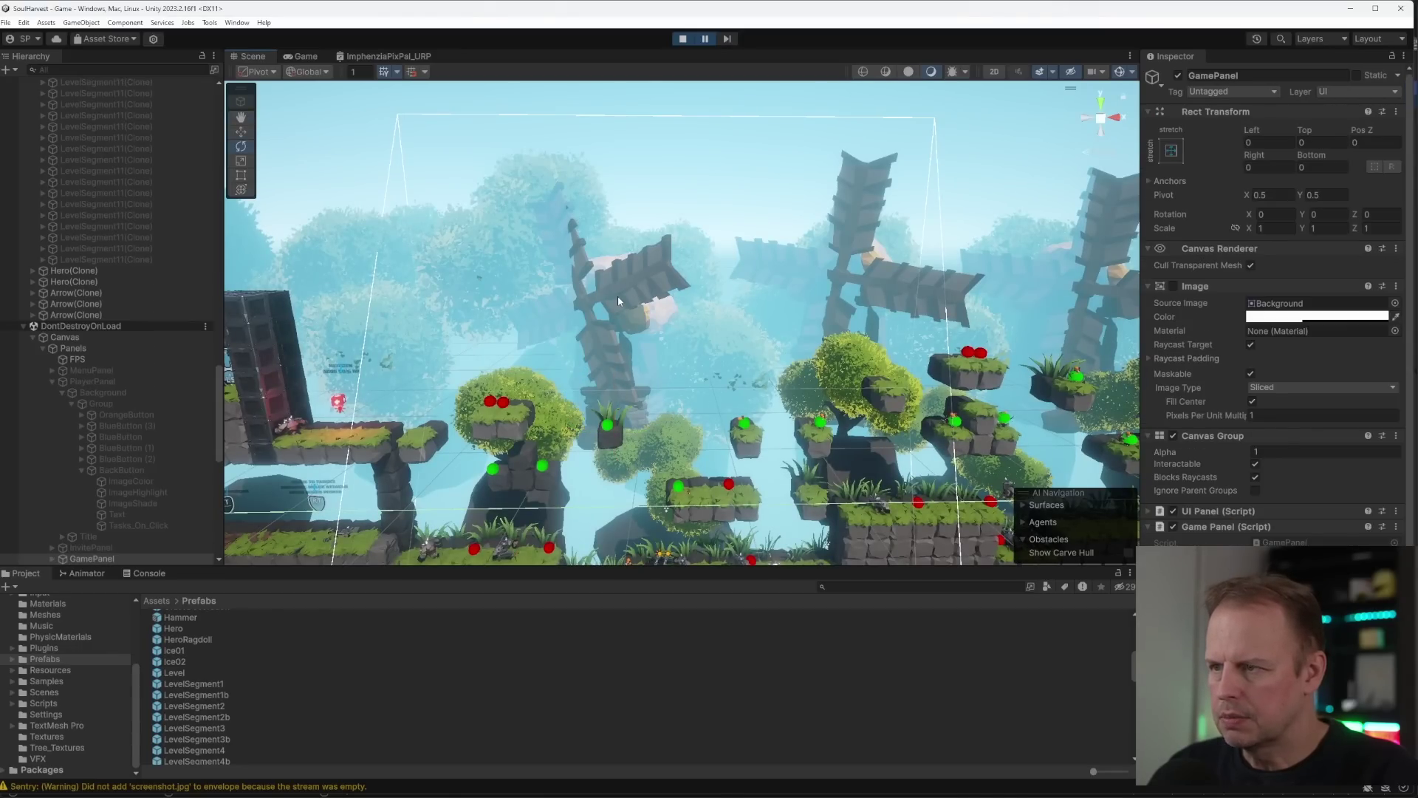
left_click(627, 292)
left_click(626, 290)
left_click(626, 289)
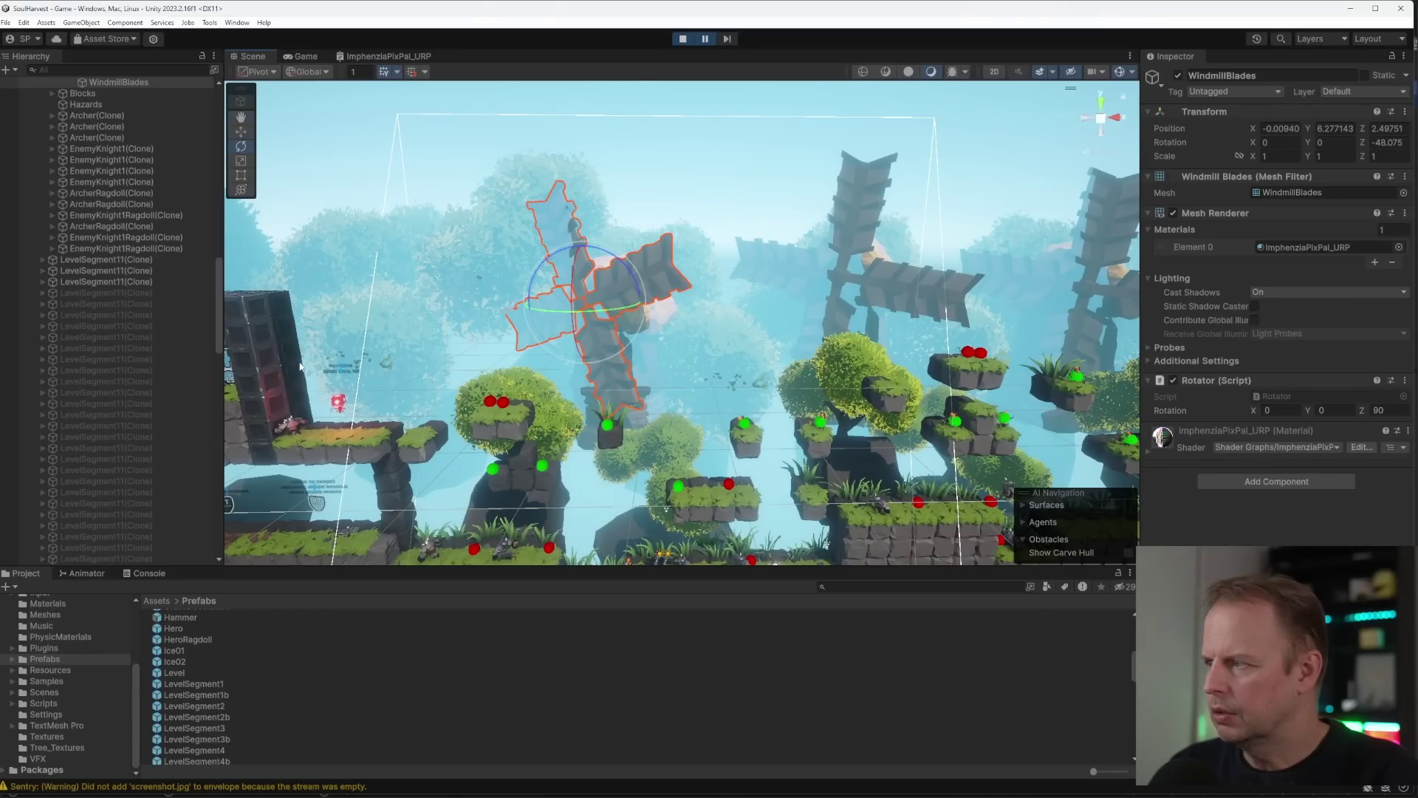
scroll(127, 217, "up", 3)
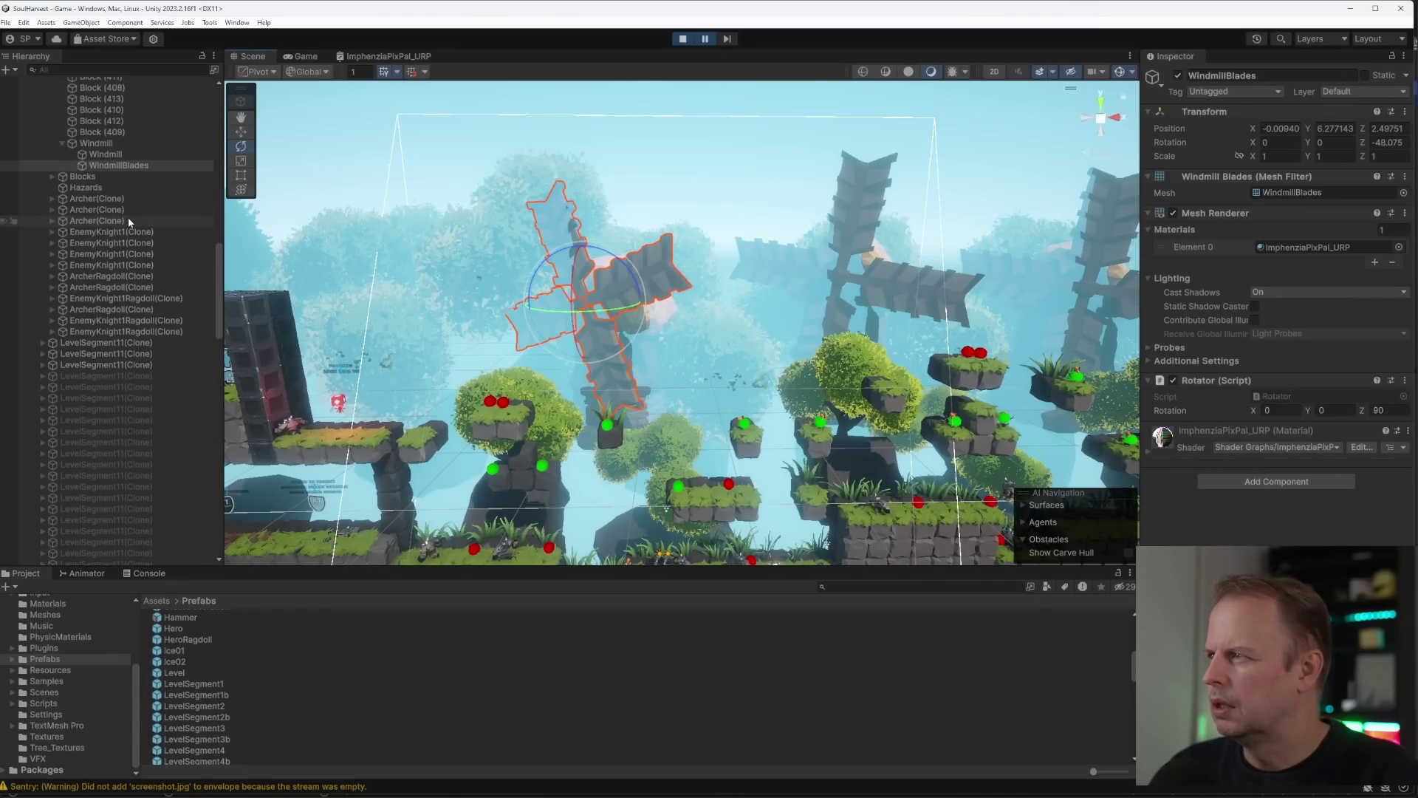
left_click(96, 143)
- Reposition the Windmill in the paused game to X 13.6, Y -5.07, Z 29.6 and set its Y rotation to -177.37
key("w")
left_click_drag(630, 410, 638, 462)
key("e")
right_click_drag(734, 381, 631, 141)
key("w")
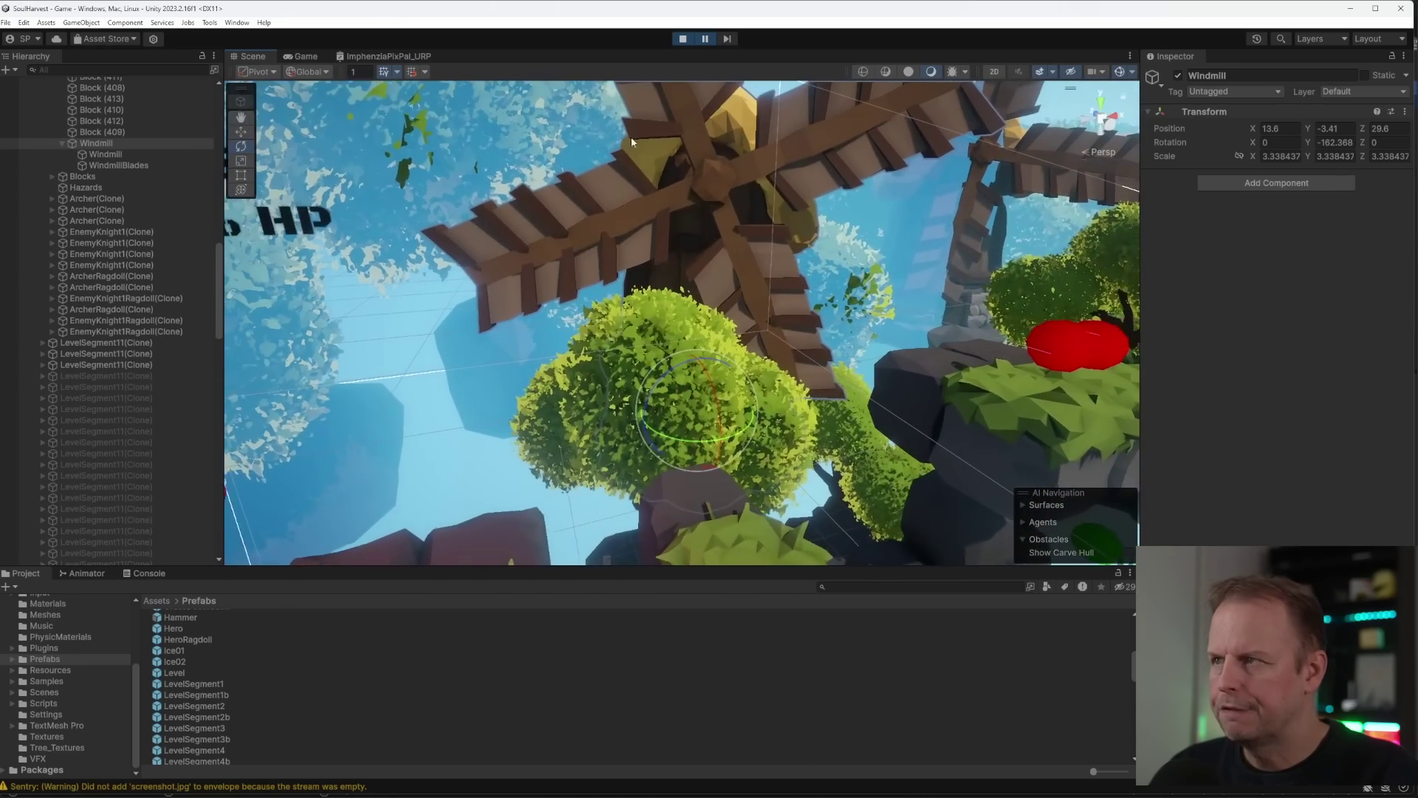
left_click(306, 59)
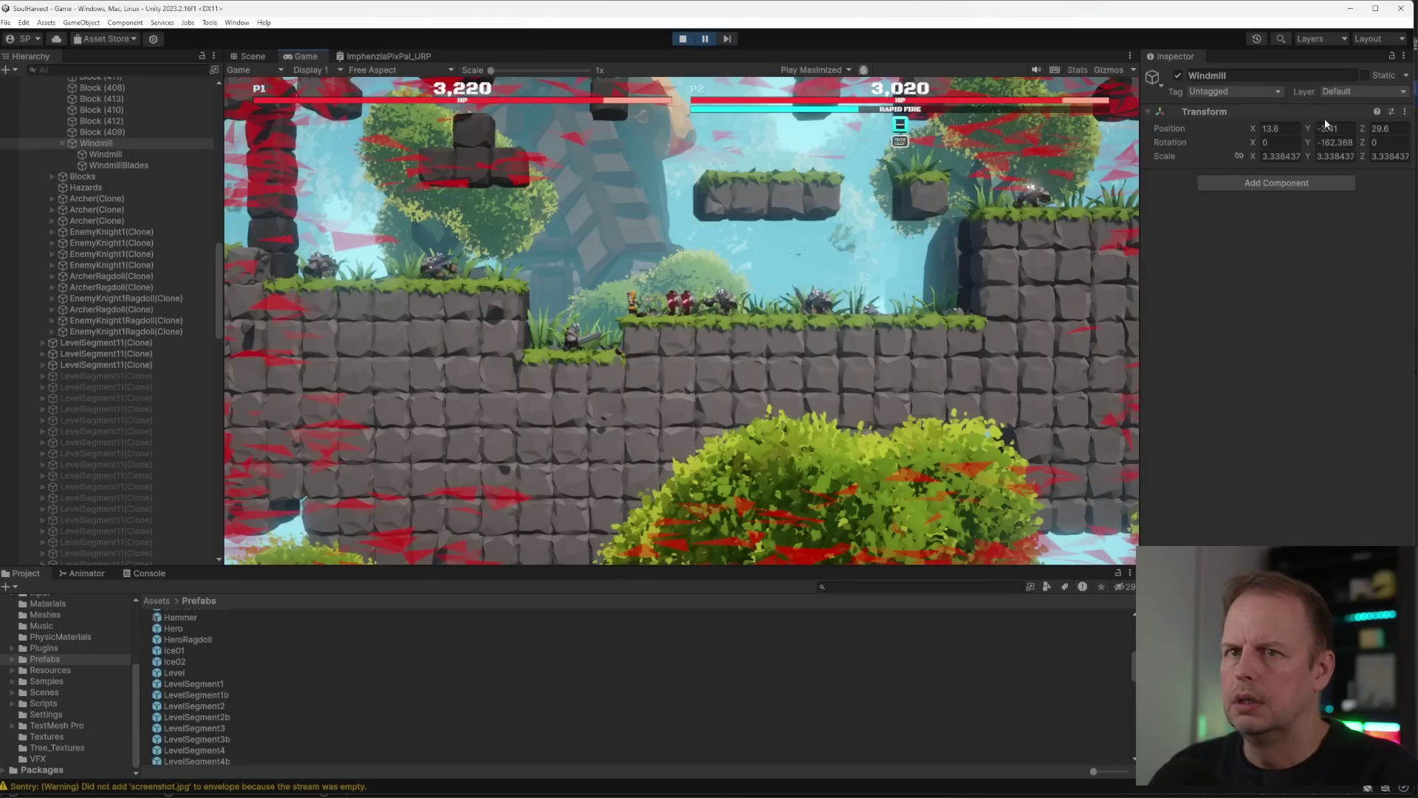
left_click_drag(1305, 125, 996, 144)
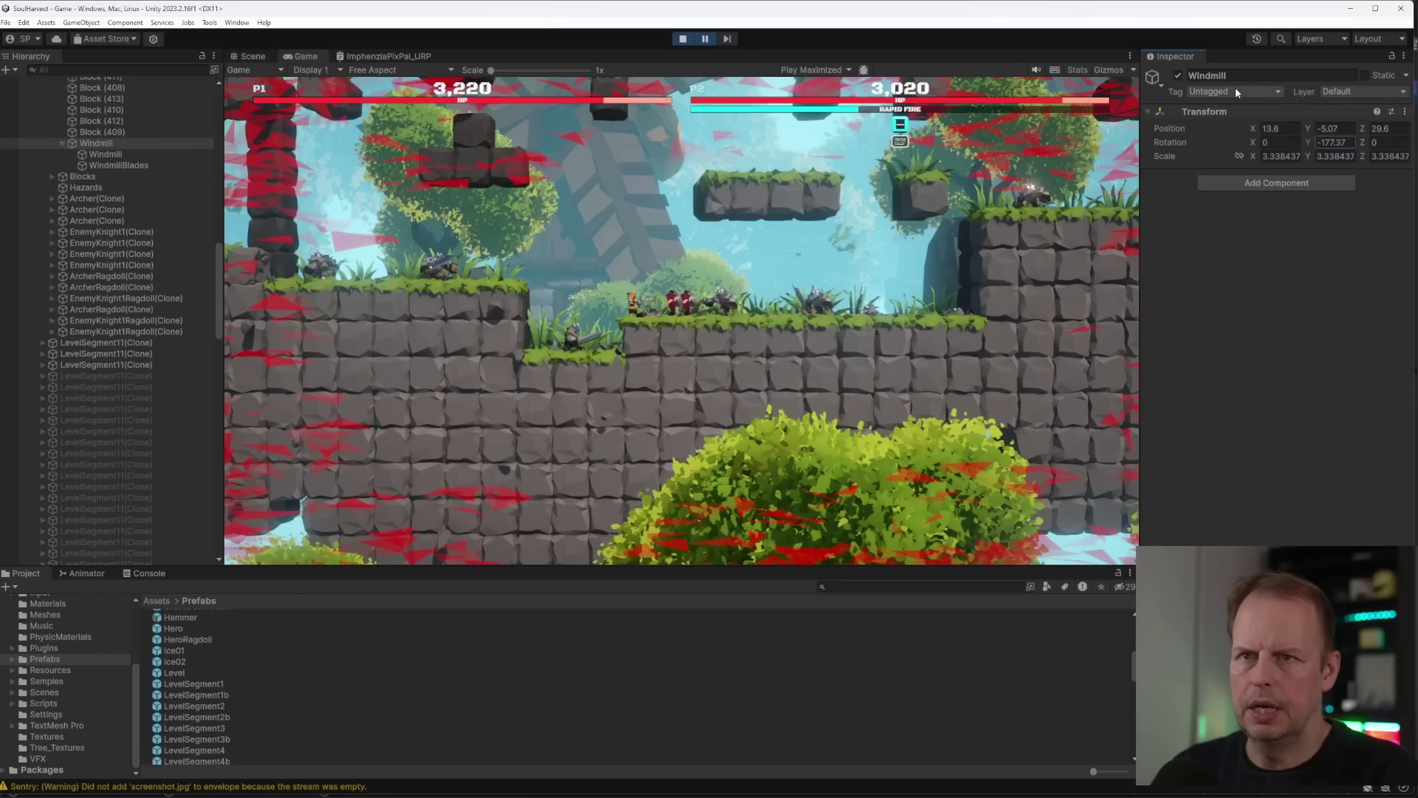
- Copy the Windmill's adjusted Transform position and stop the playtest
right_click(1218, 113)
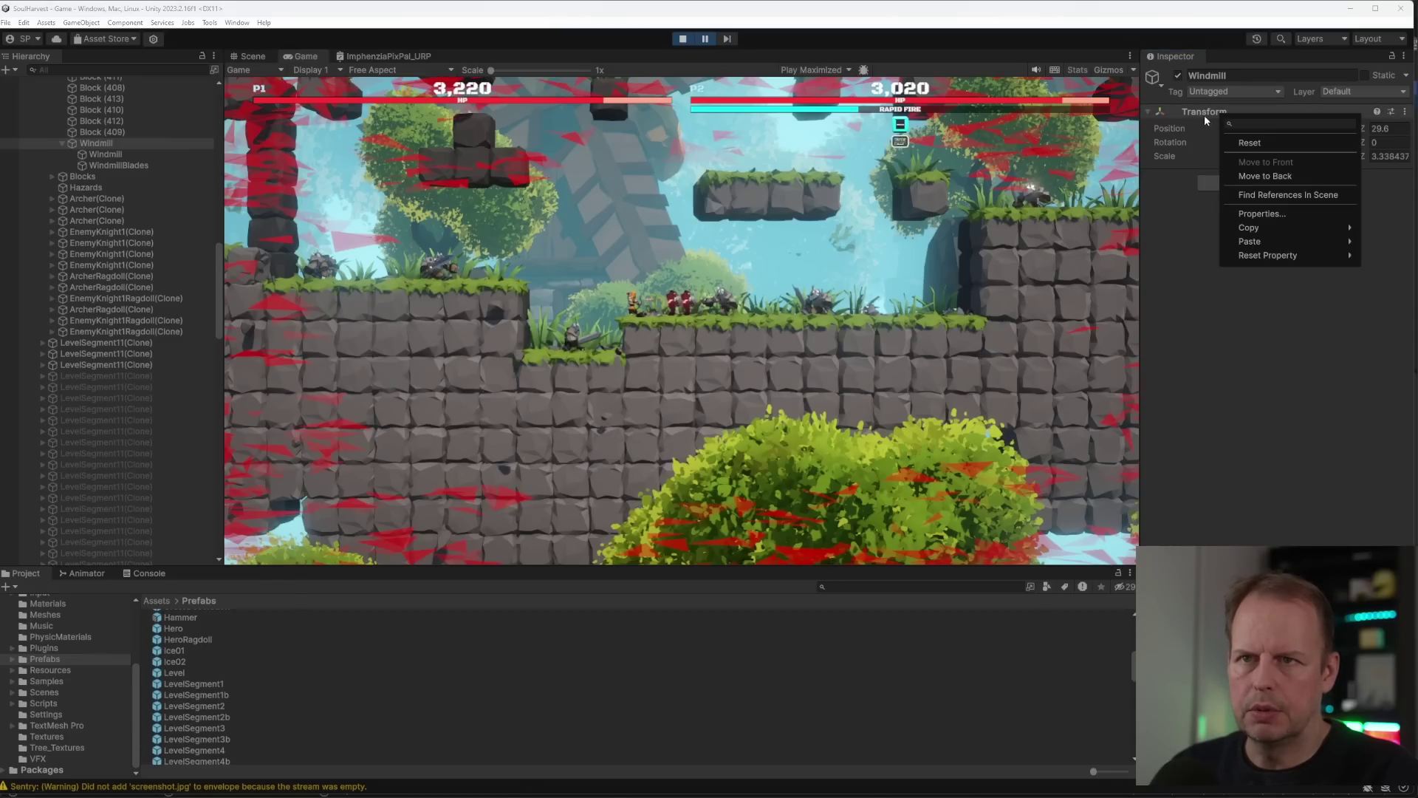
mouse_move(1259, 234)
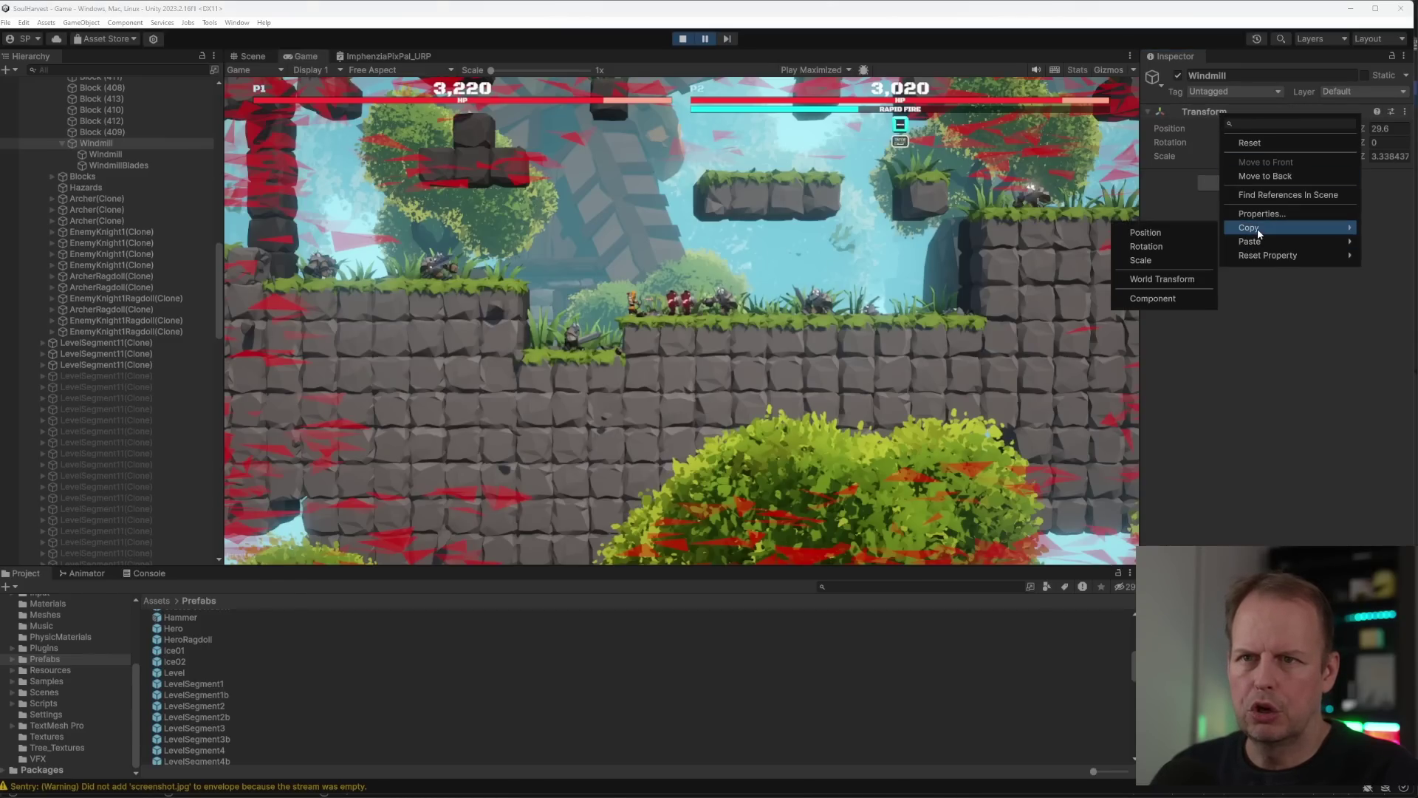
left_click(1167, 233)
left_click(683, 39)
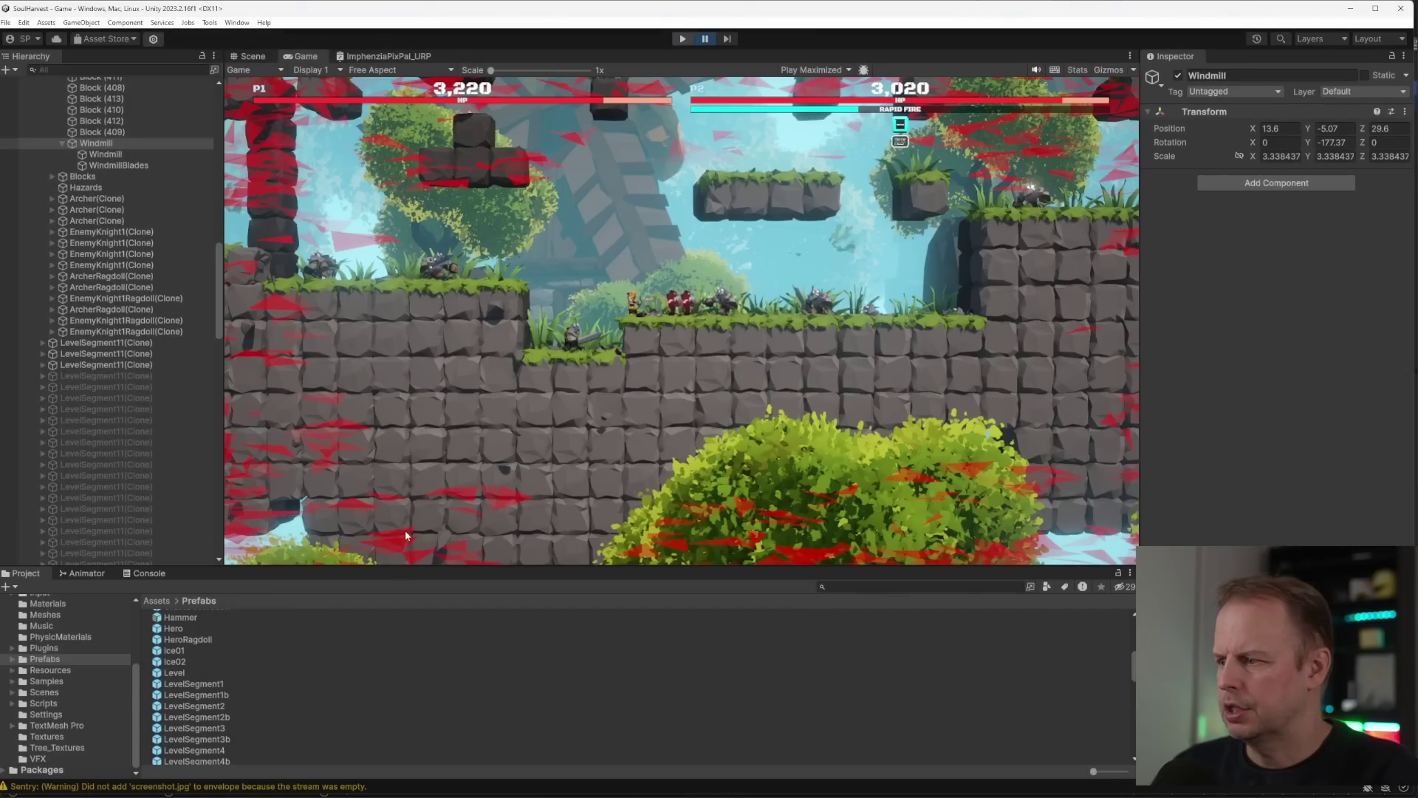
- Open the LevelSegment11 prefab for editing and show it in the Scene view
scroll(229, 714, "down", 5)
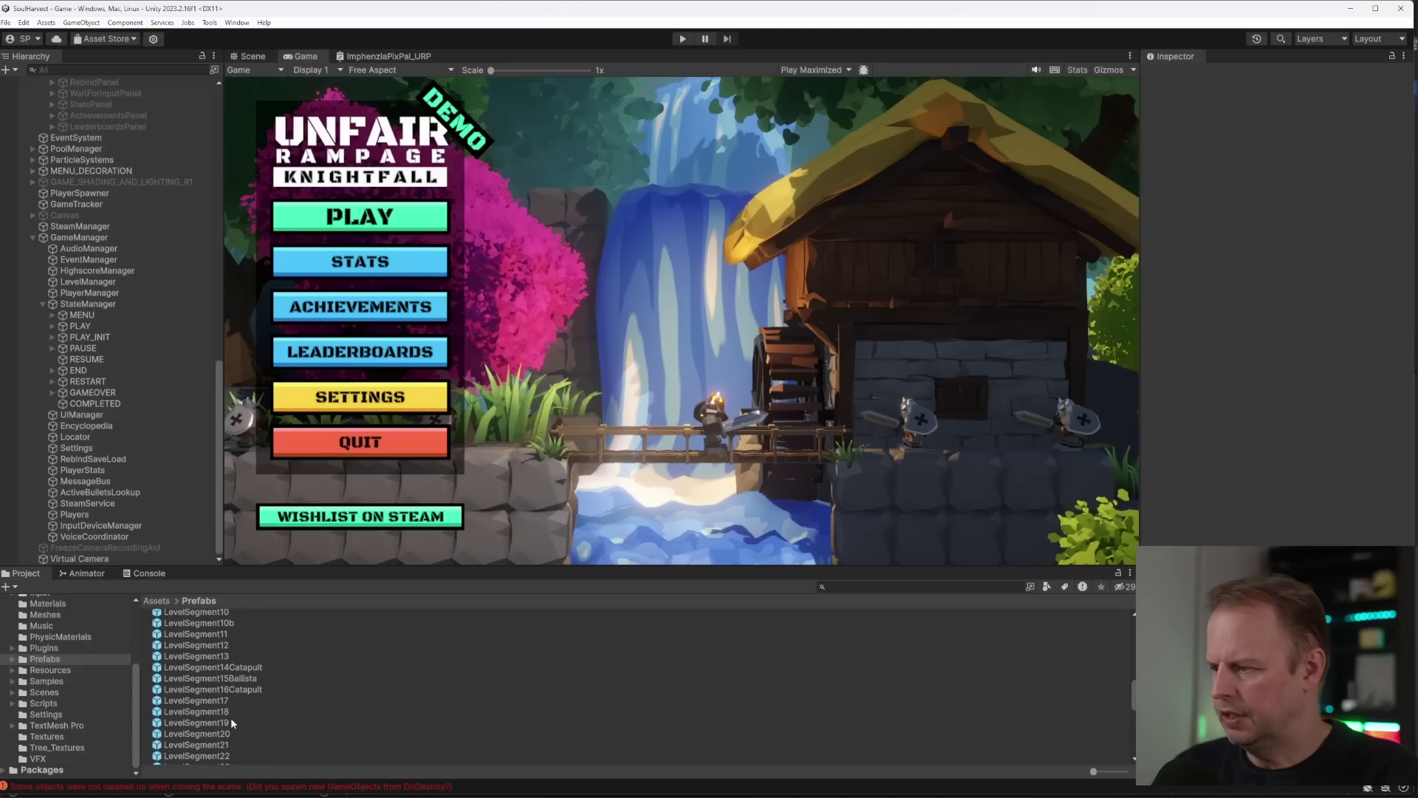
double_click(207, 634)
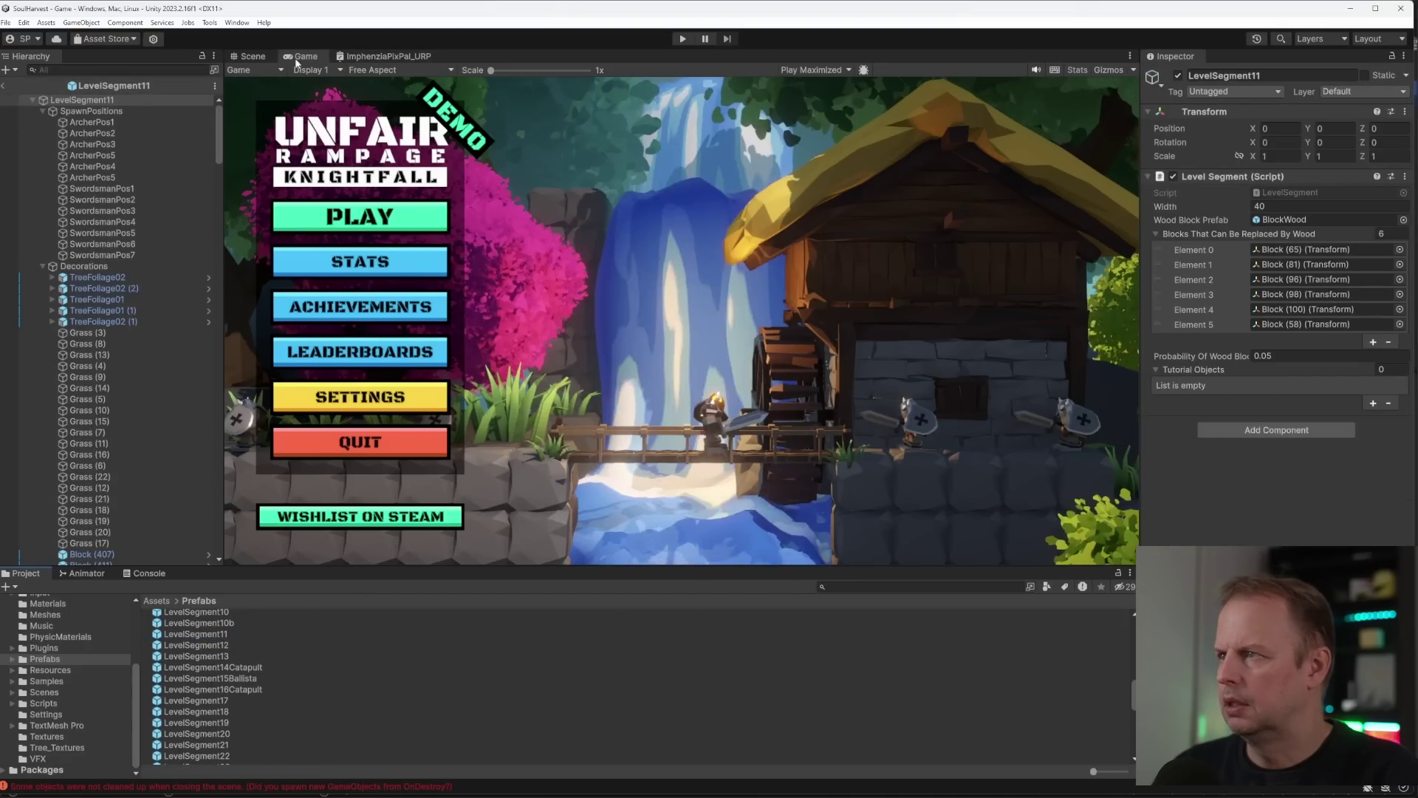
left_click(249, 56)
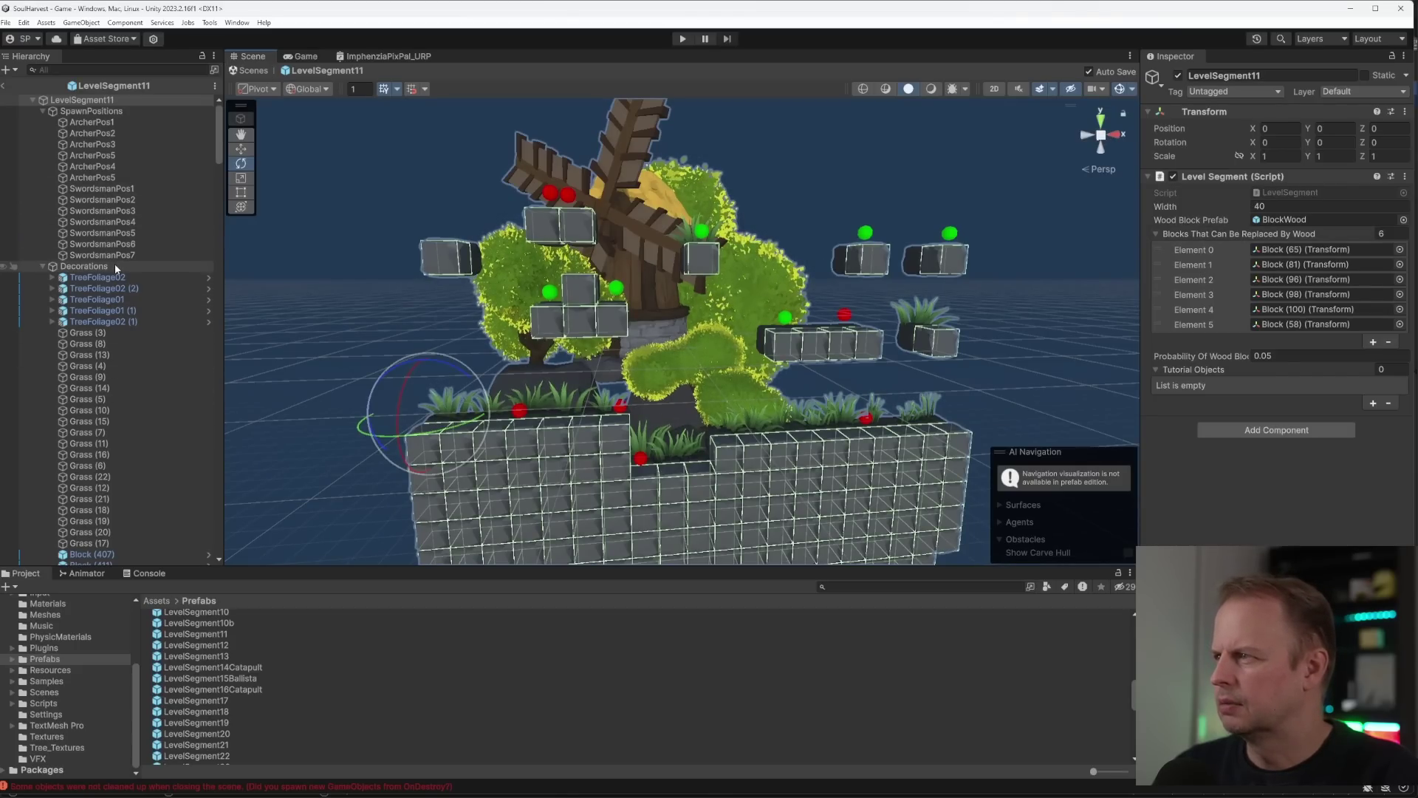
- Paste the copied position onto the Windmill in LevelSegment11's Decorations group and turn it to a Y rotation of -168.235
scroll(103, 283, "down", 3)
scroll(100, 280, "up", 3)
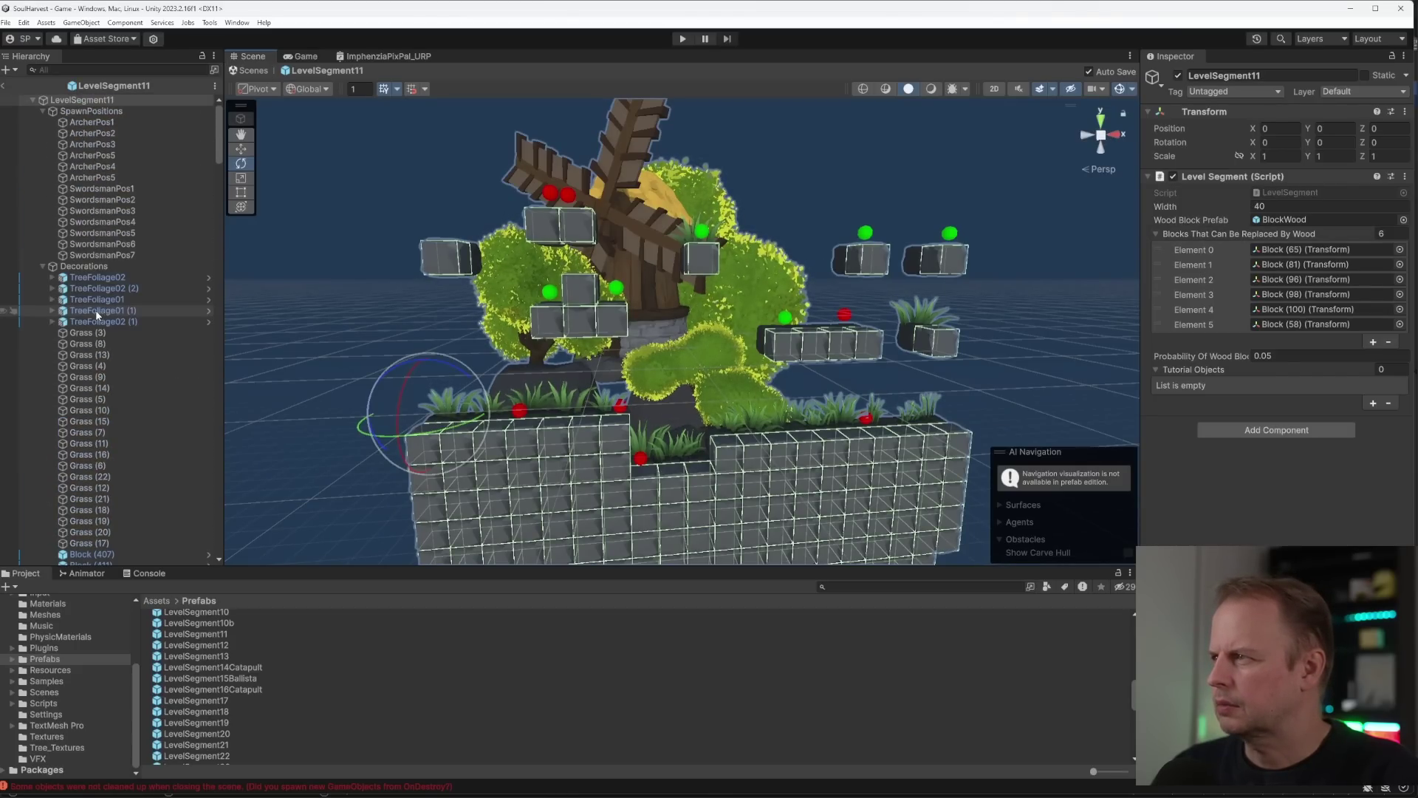
scroll(90, 329, "down", 6)
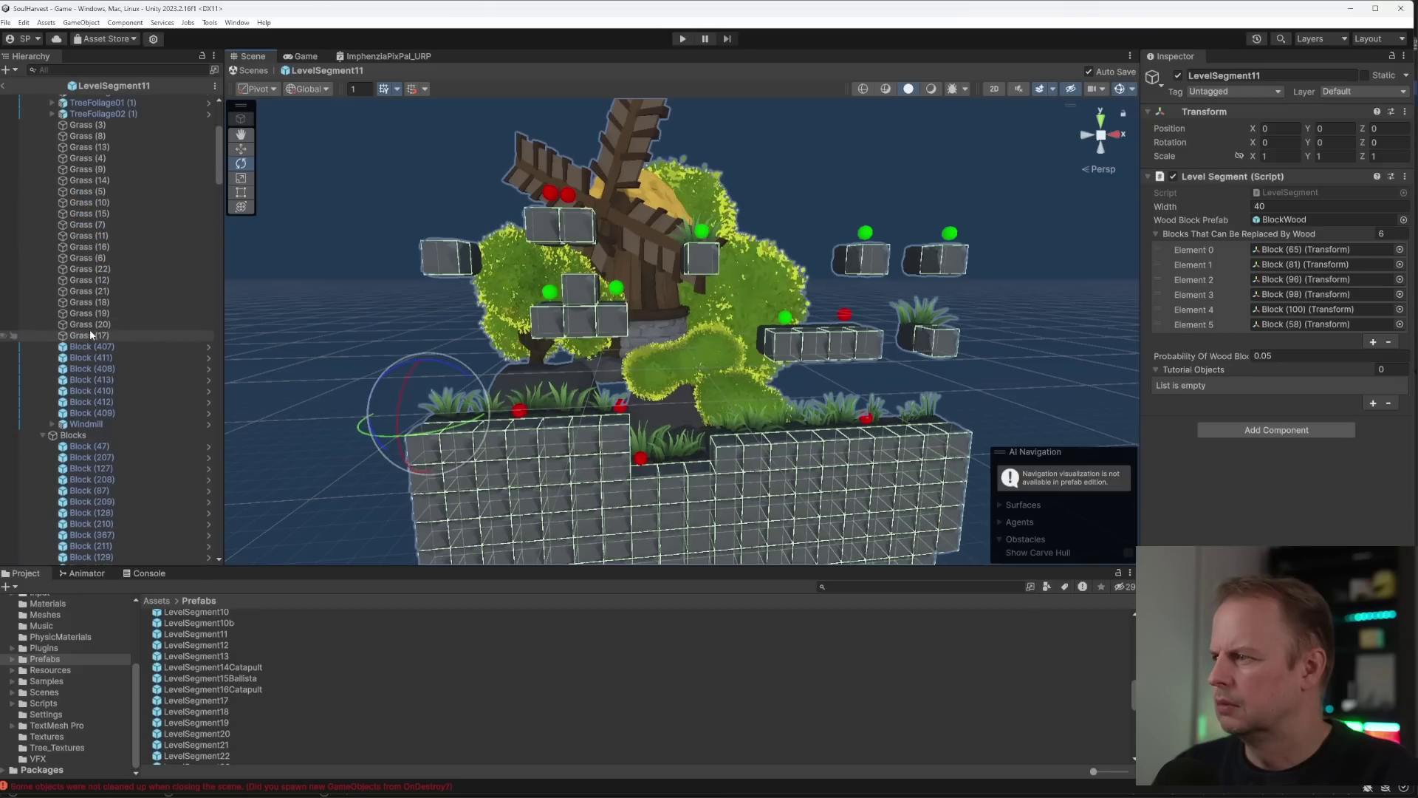
left_click(100, 424)
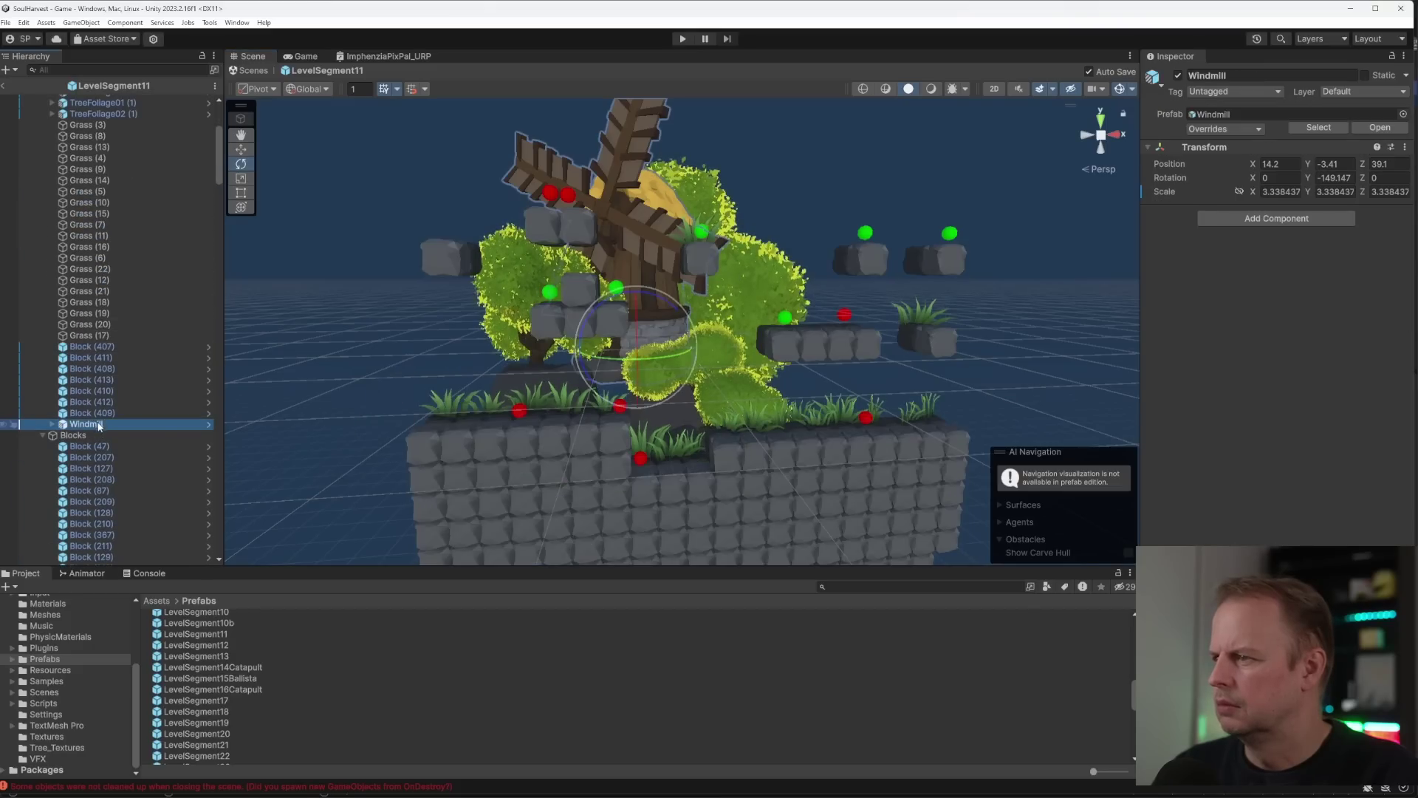
right_click(1181, 166)
left_click(1234, 264)
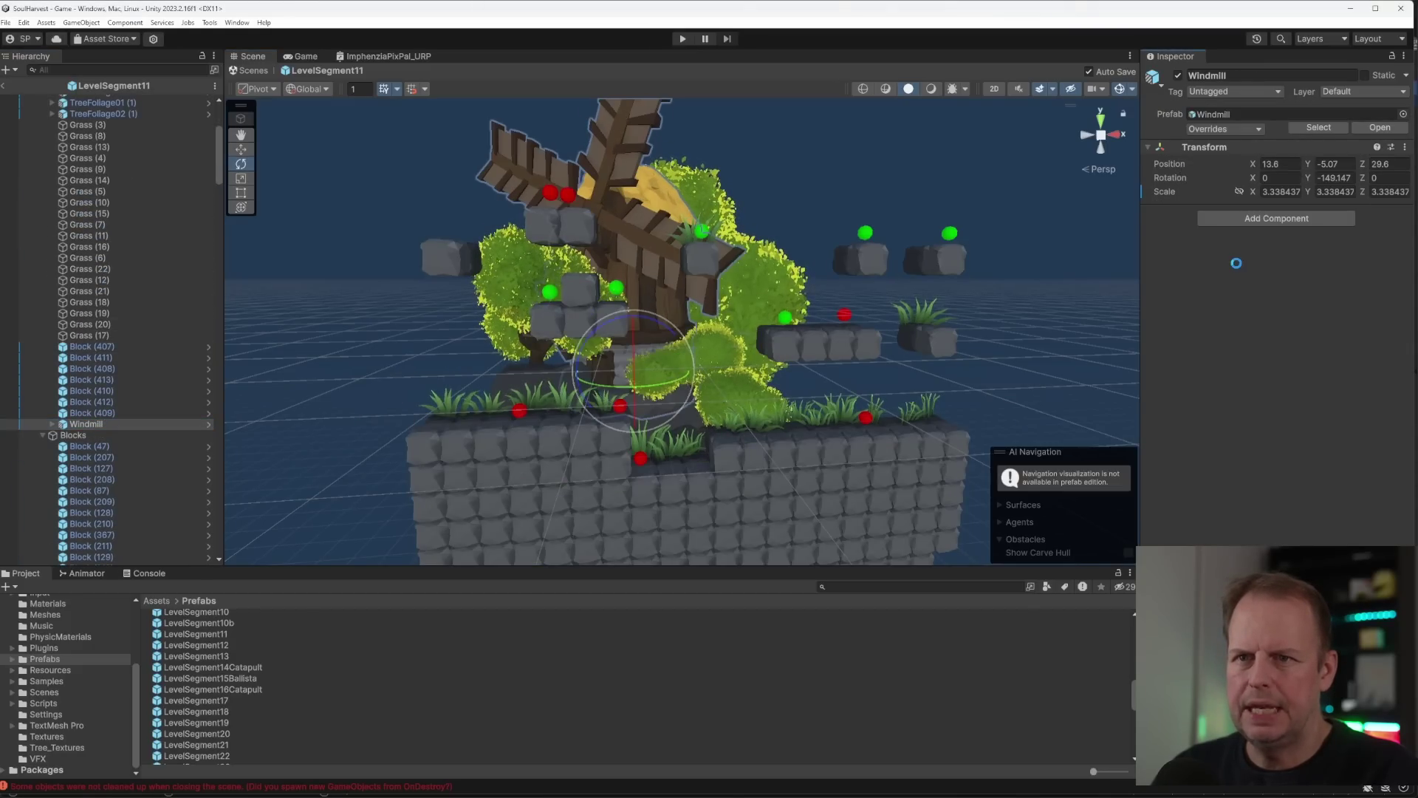
left_click_drag(757, 235, 794, 370, "alt")
left_click_drag(957, 293, 849, 278, "alt")
- Playtest the game to view the repositioned windmills behind the level segments, and pause it
left_click(682, 39)
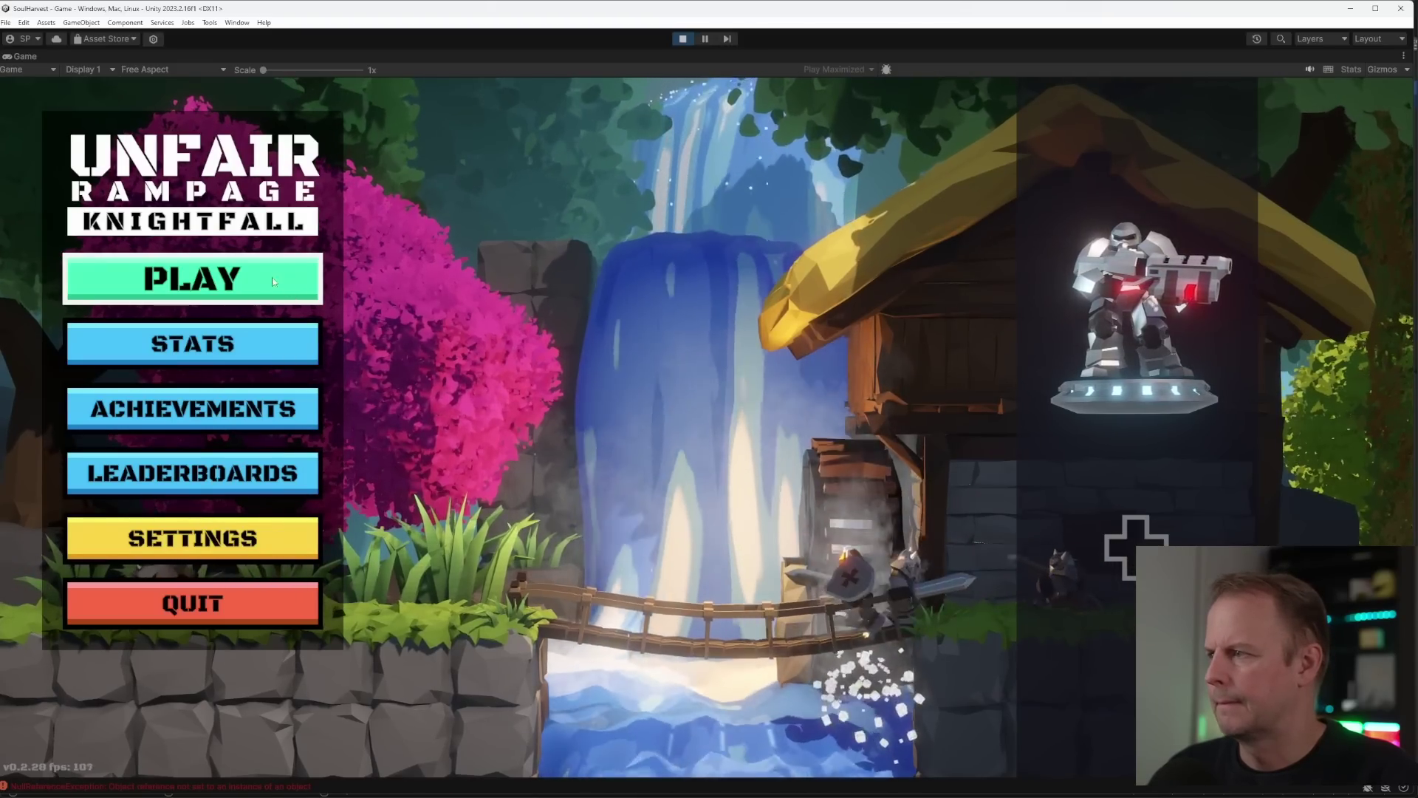
left_click(192, 279)
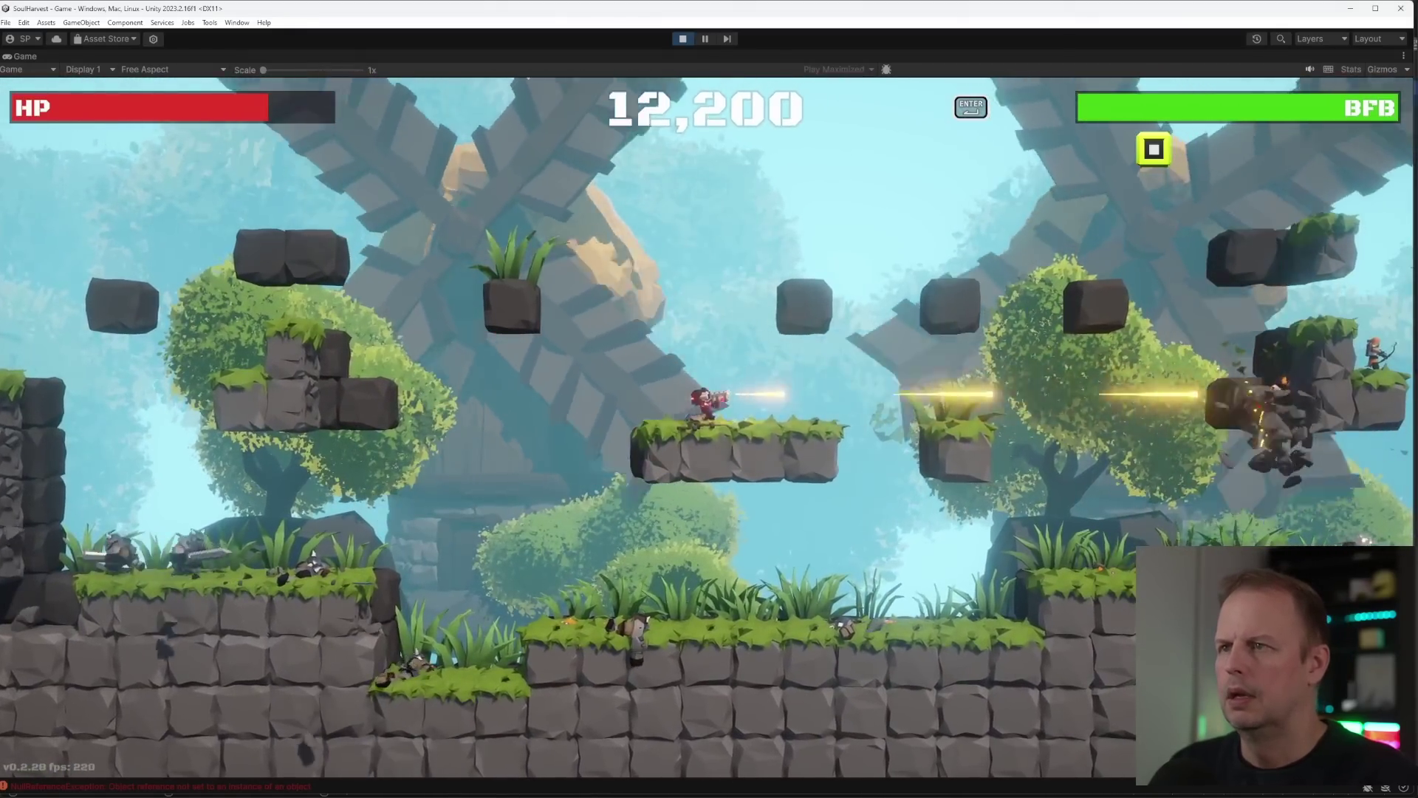
left_click(705, 38)
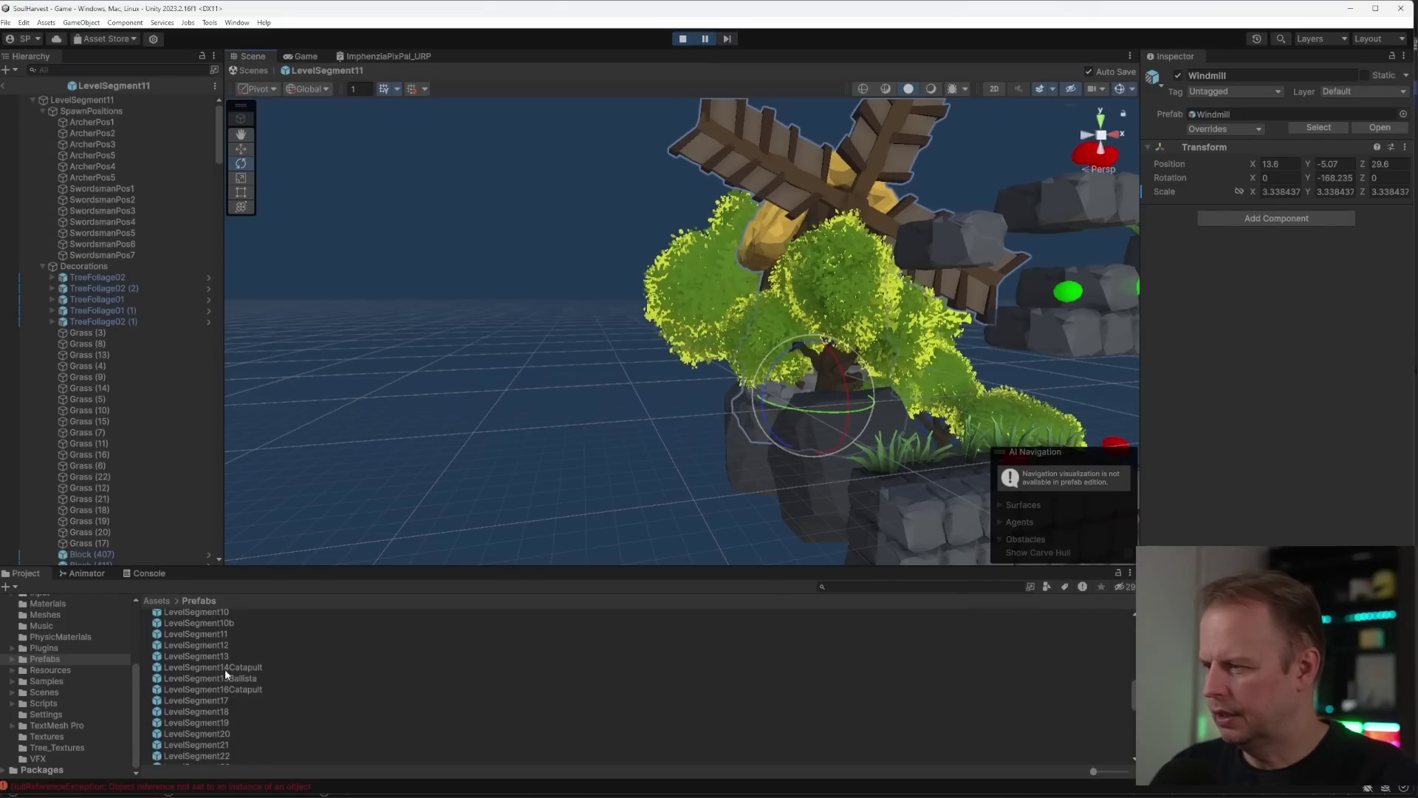
- Try scaling the parent Windmill in the LevelSegment11 prefab uniformly to 2.53, and undo the scale change
left_click(227, 635)
left_click(856, 183)
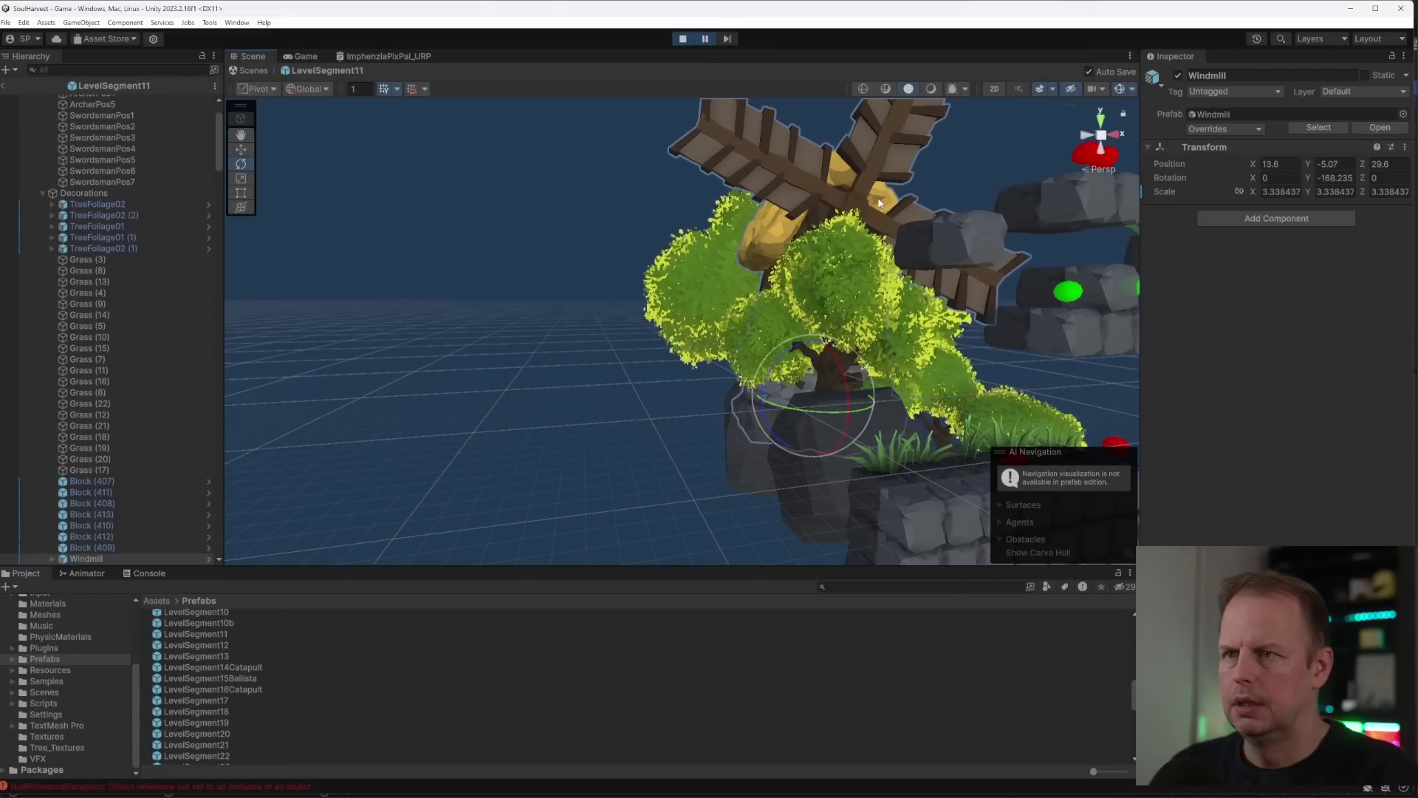
left_click(856, 184)
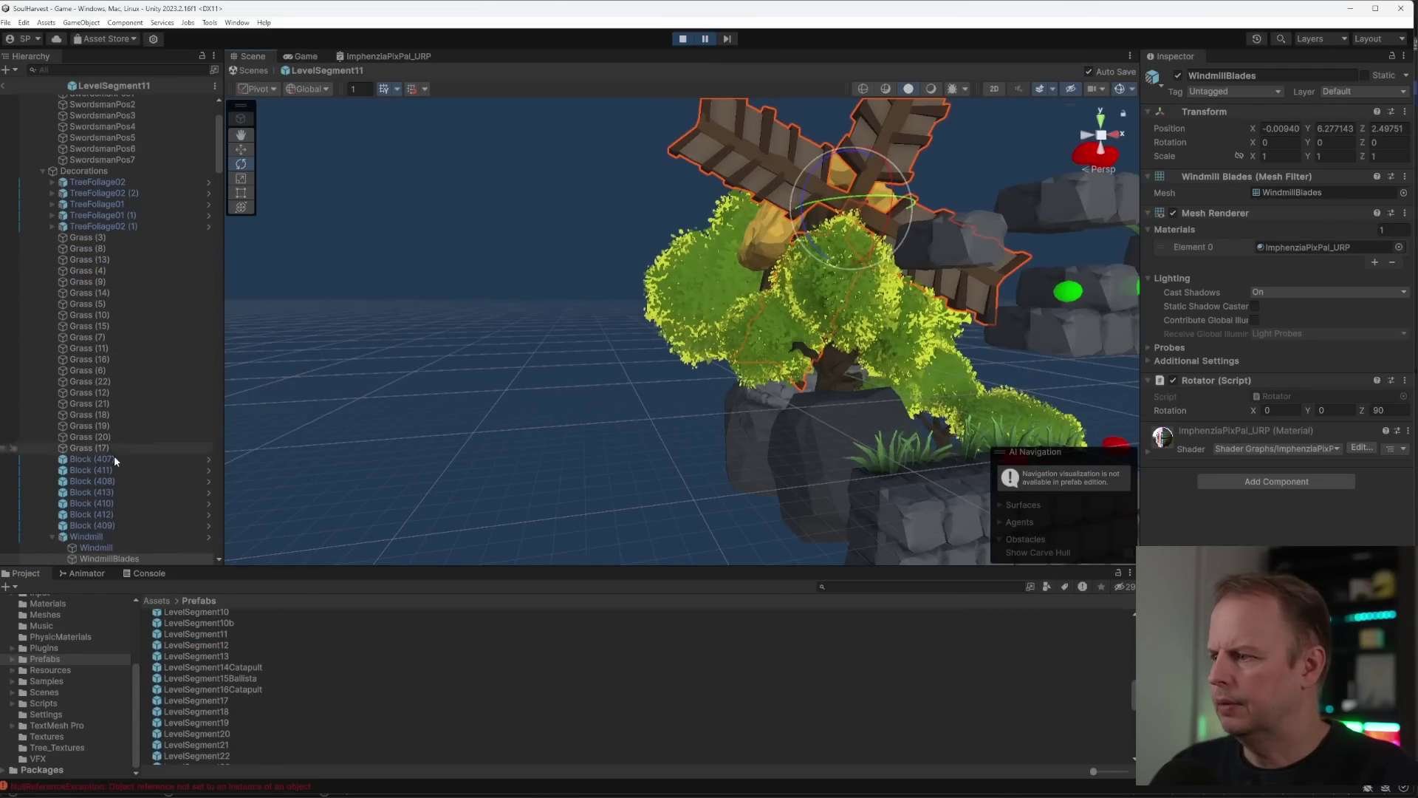
left_click(86, 537)
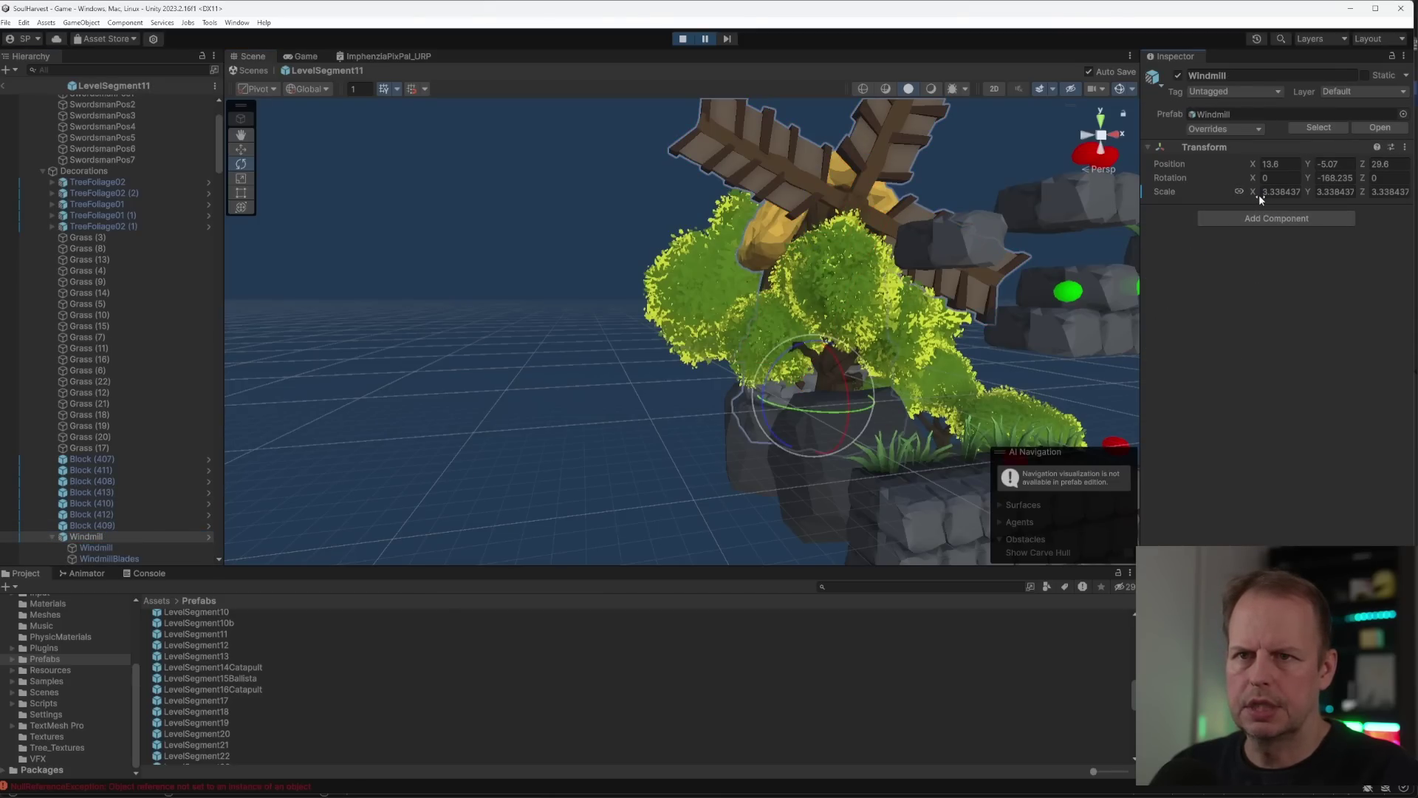
left_click_drag(1259, 193, 1234, 196)
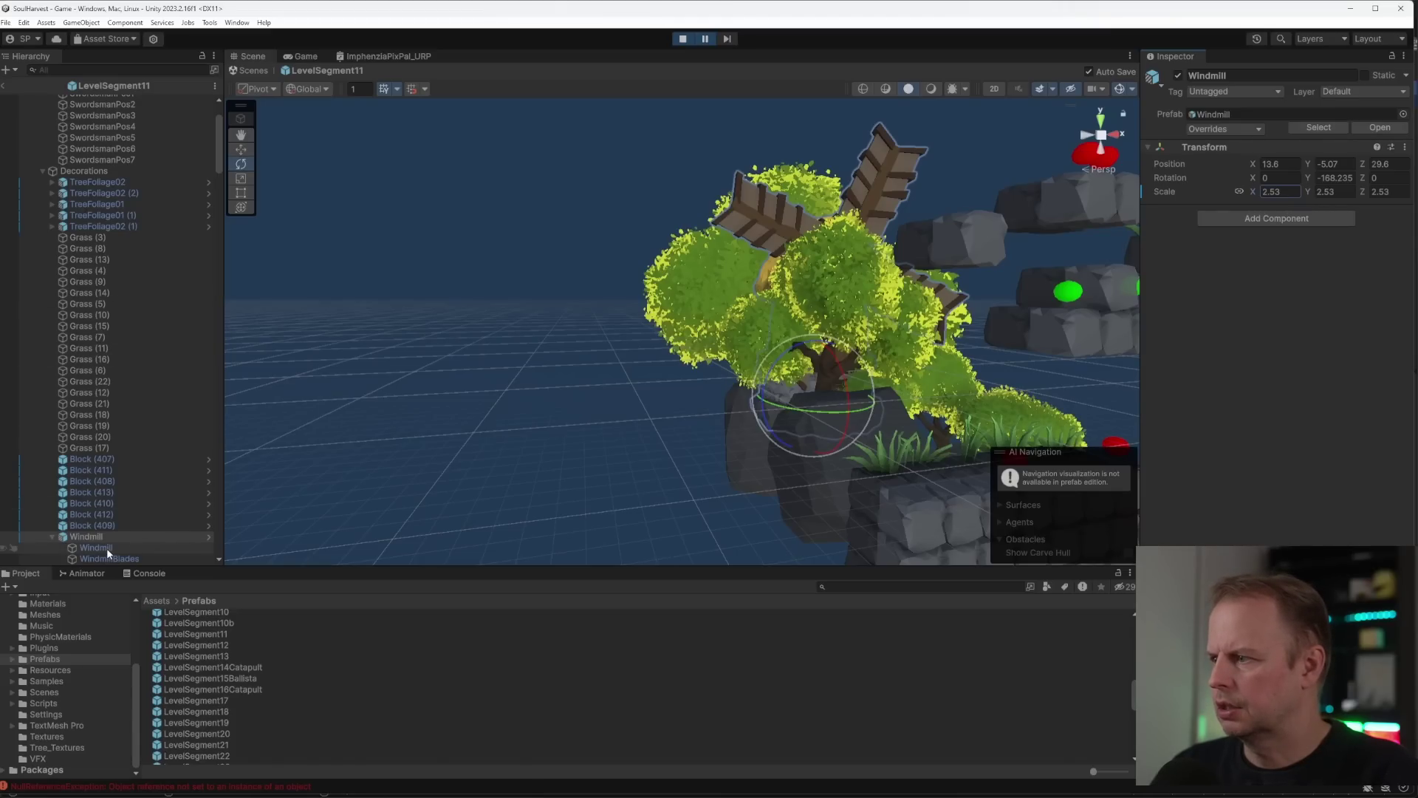
key("ctrl+z")
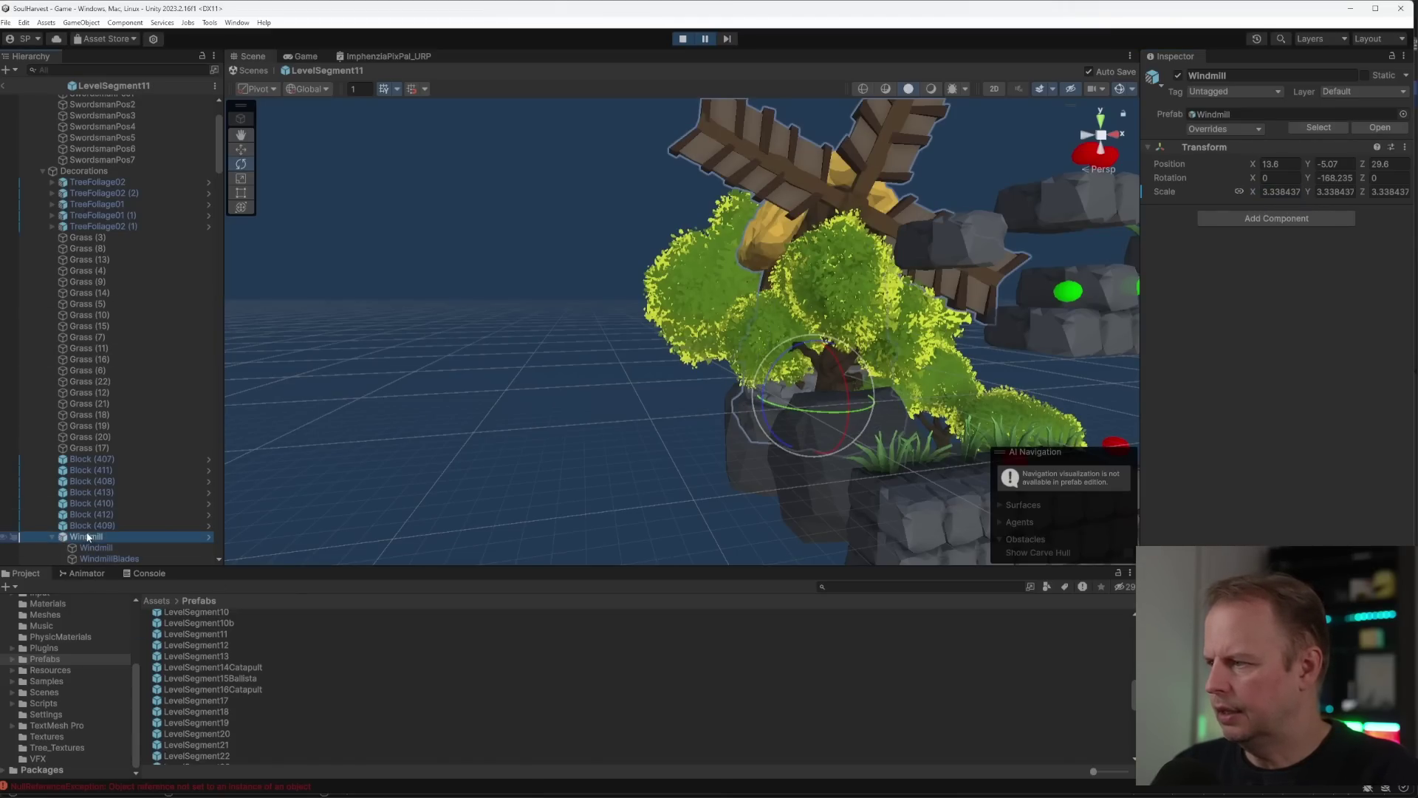
- Revert the Windmill's scale override and rescale the Windmill uniformly to about 2.48
right_click(86, 535)
key("Escape")
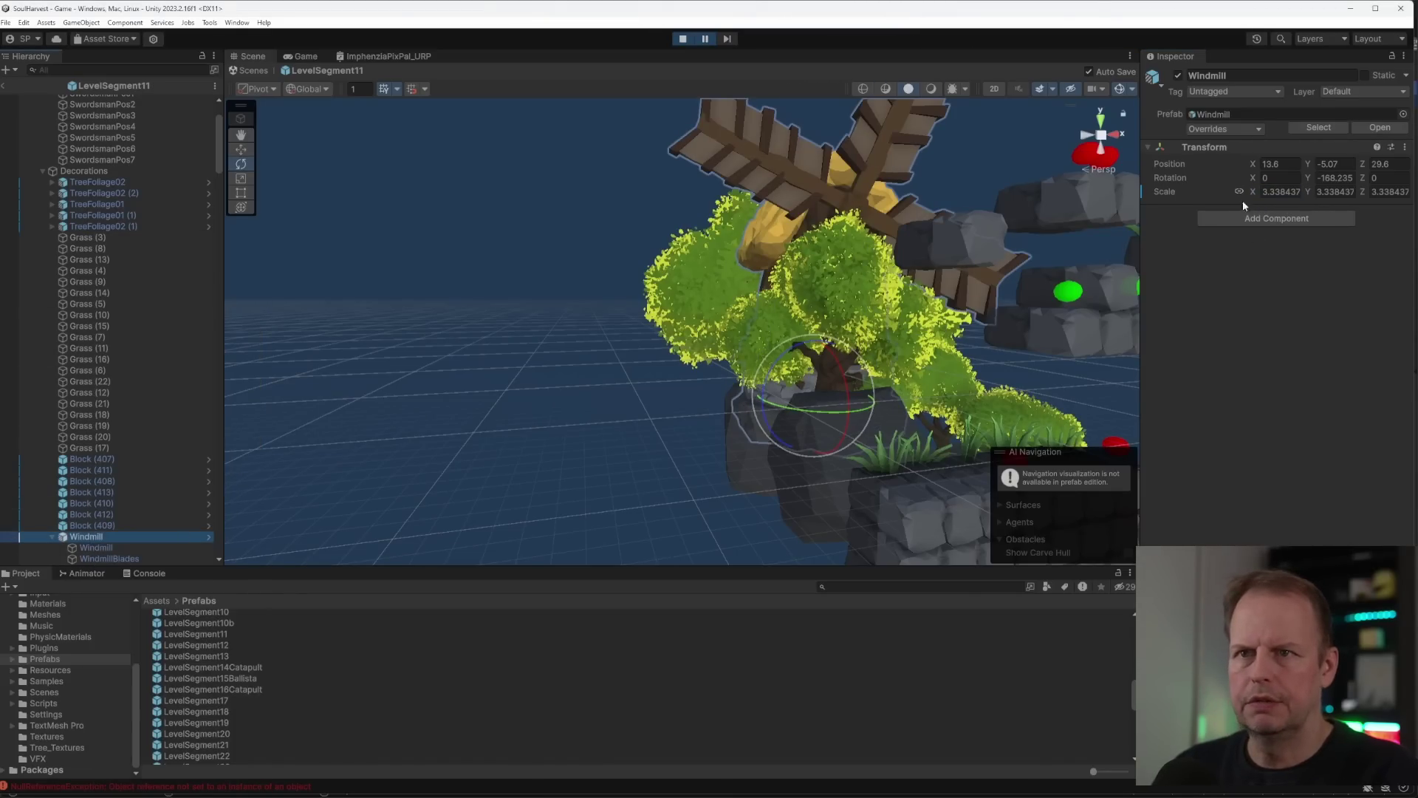
right_click(1165, 192)
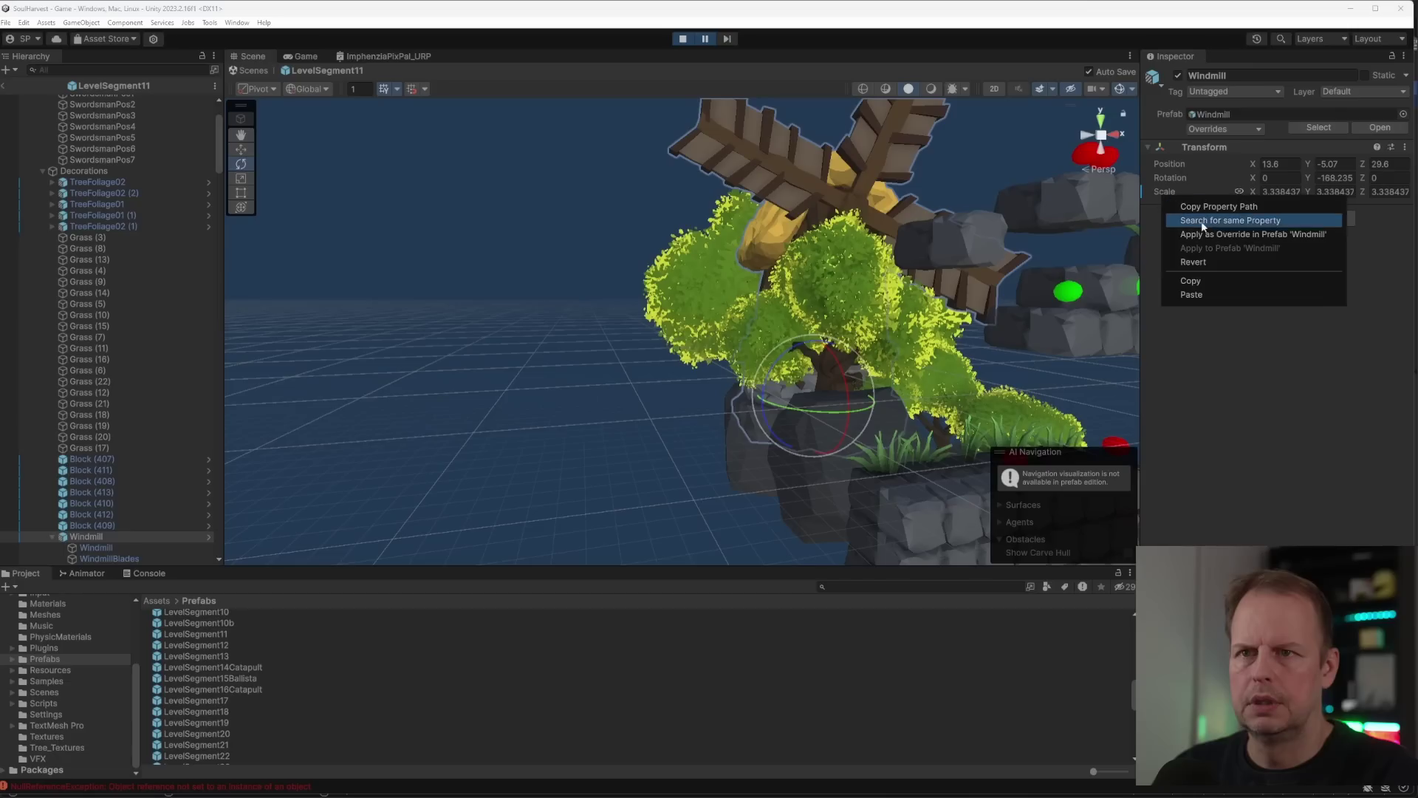
left_click(1193, 262)
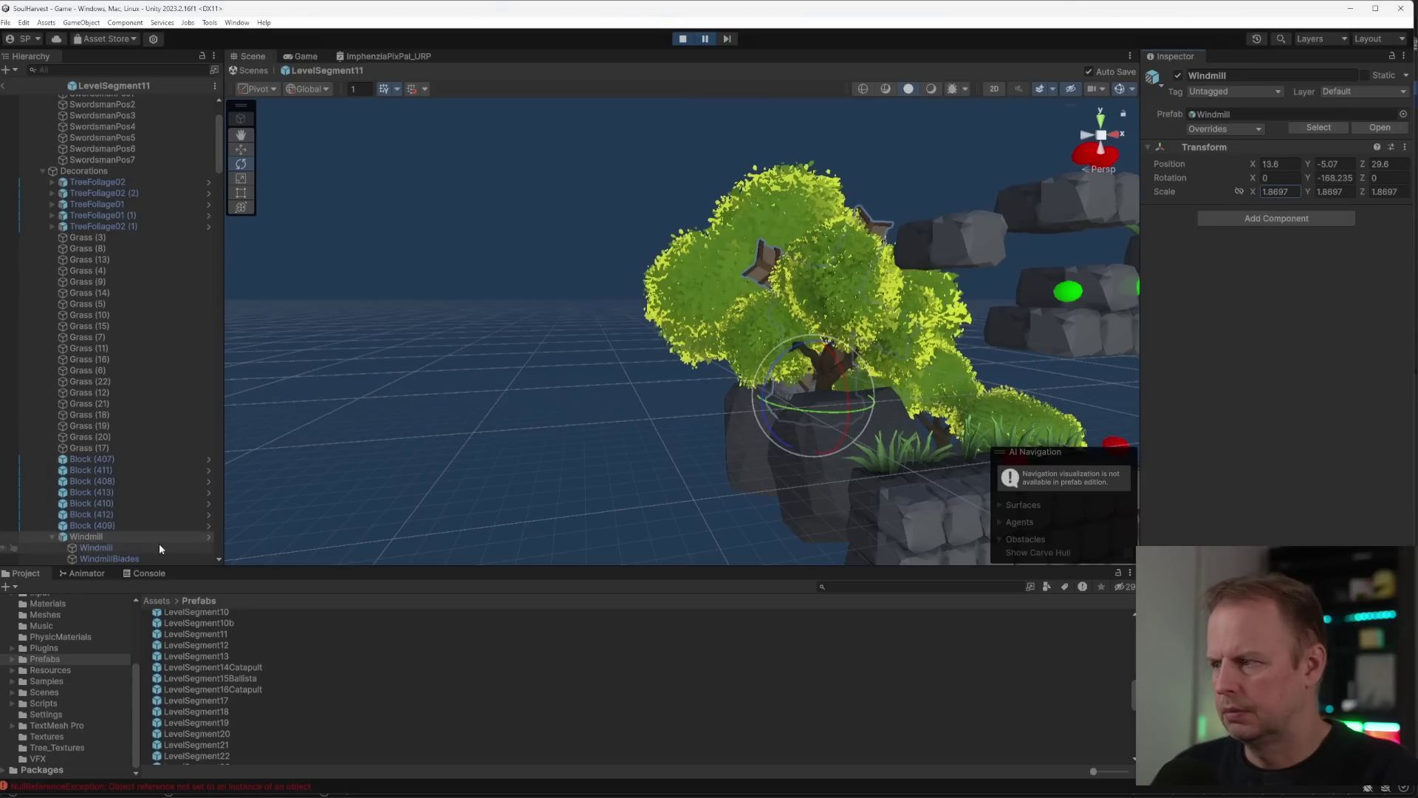
left_click(91, 542)
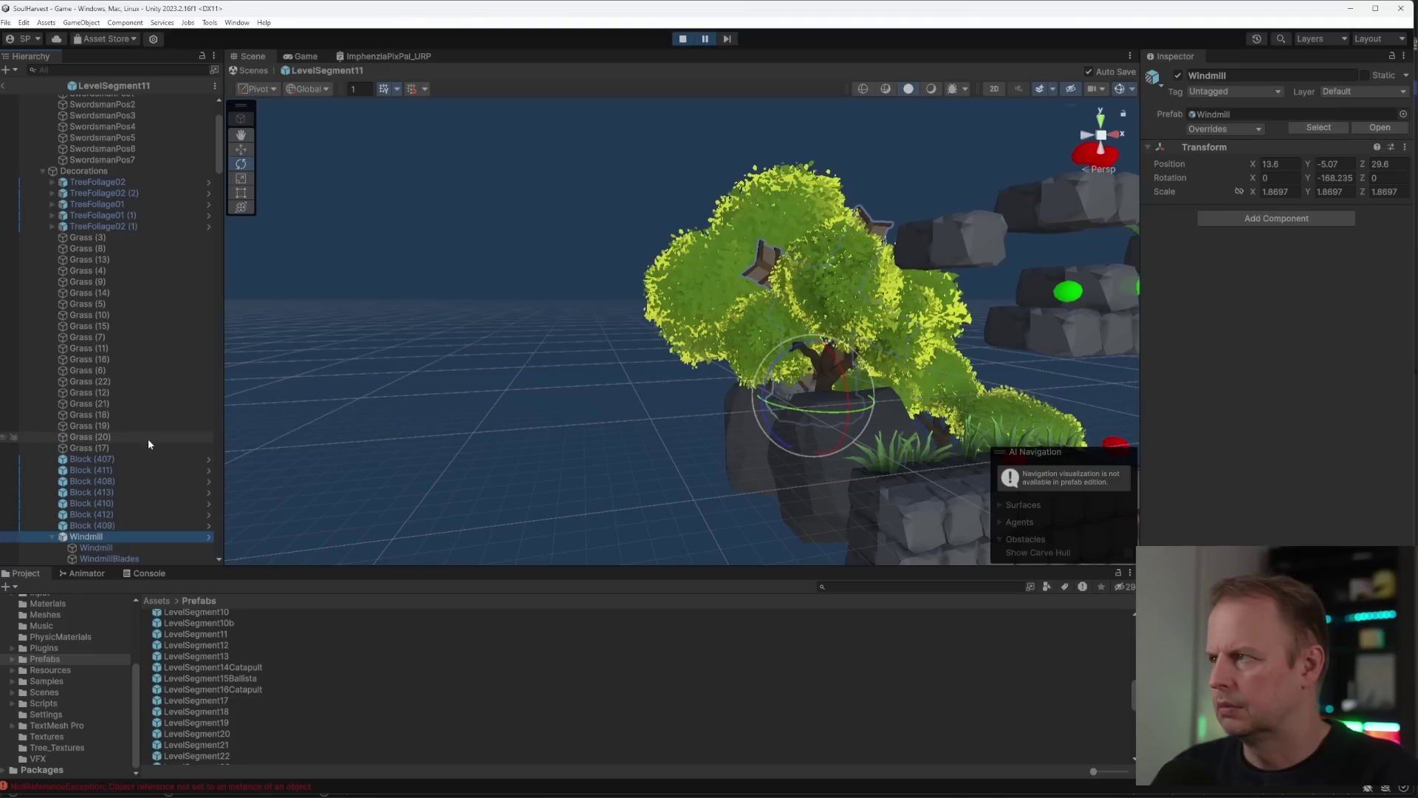
key("r")
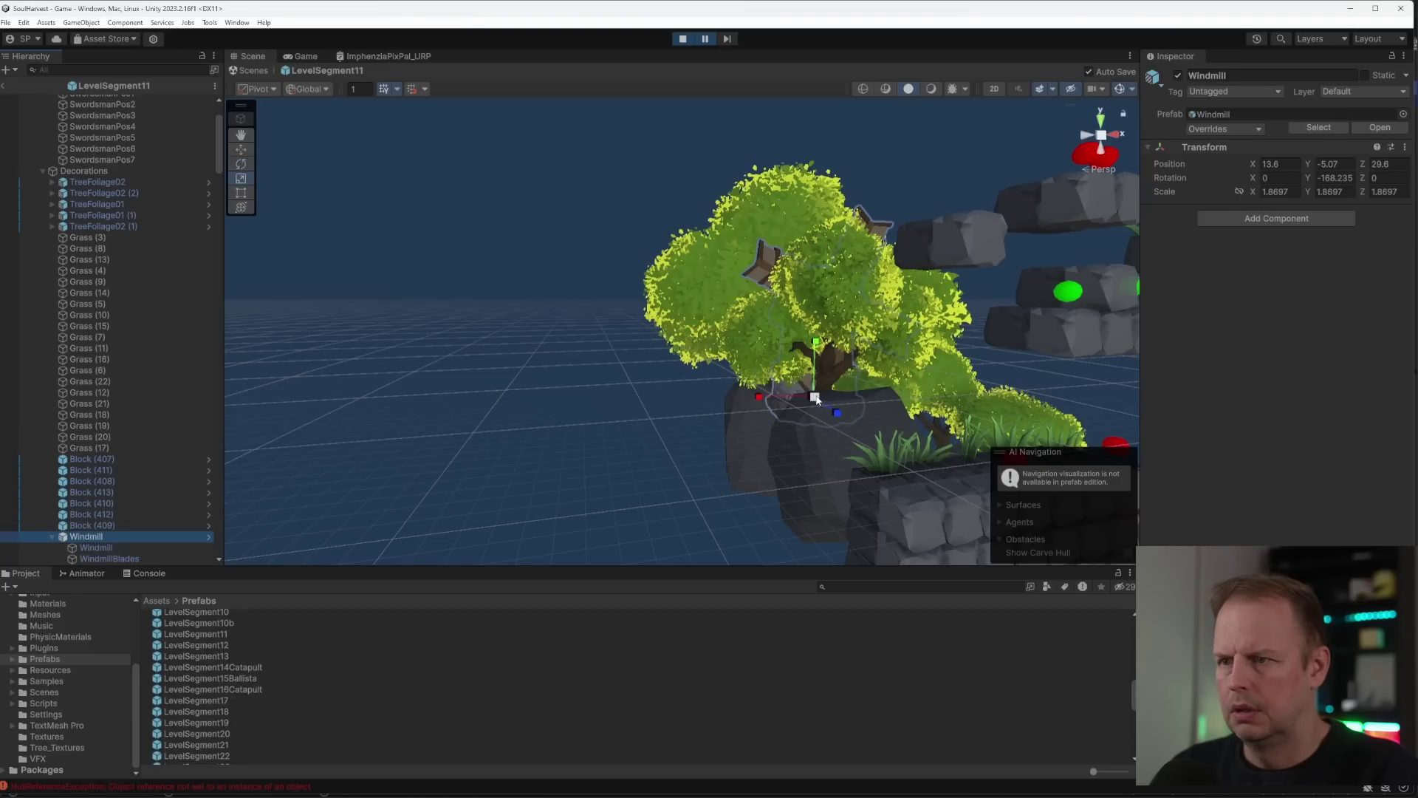
left_click_drag(814, 397, 838, 397)
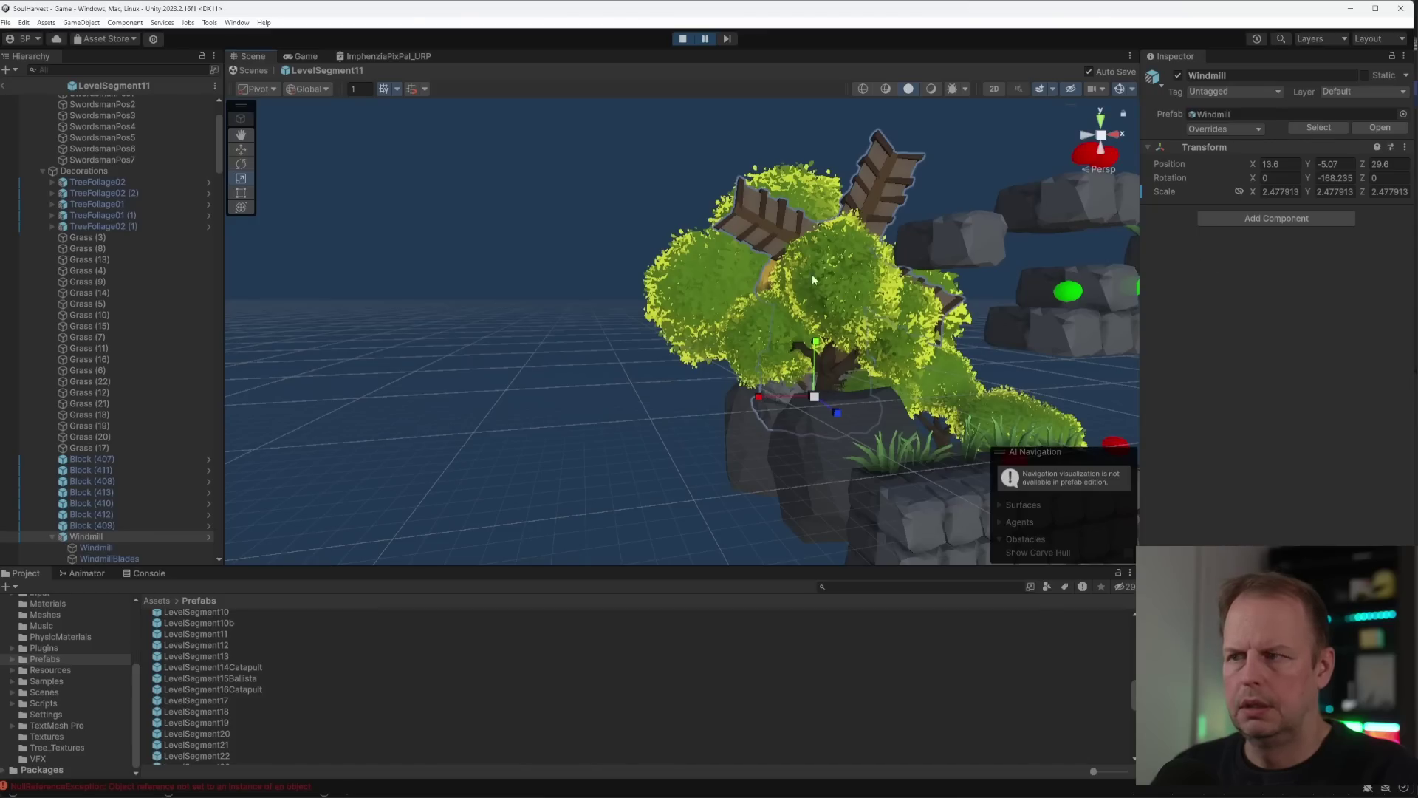
- Set the Z rotation of the Rotator script on the prefab's WindmillBlades to 20
left_click(111, 559)
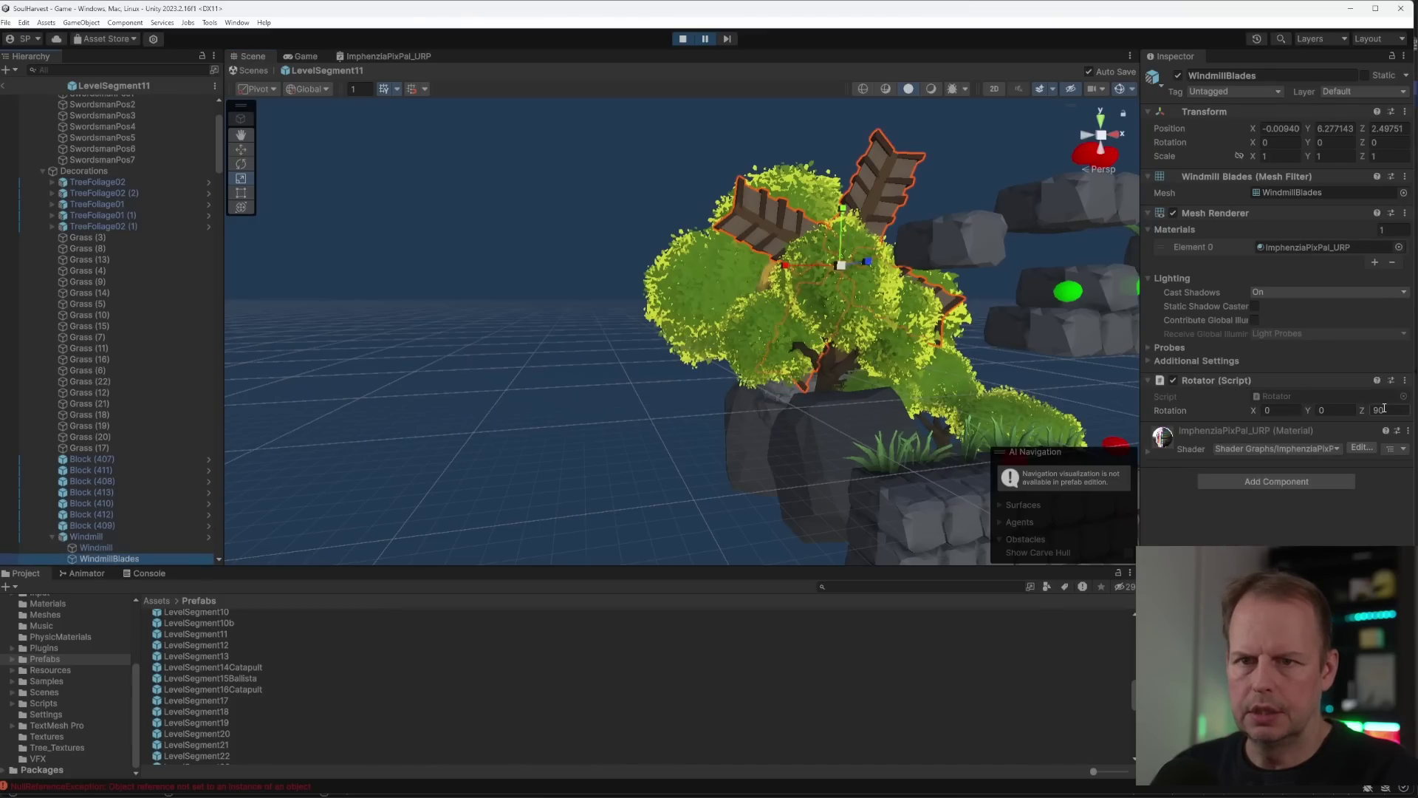
left_click(1384, 408)
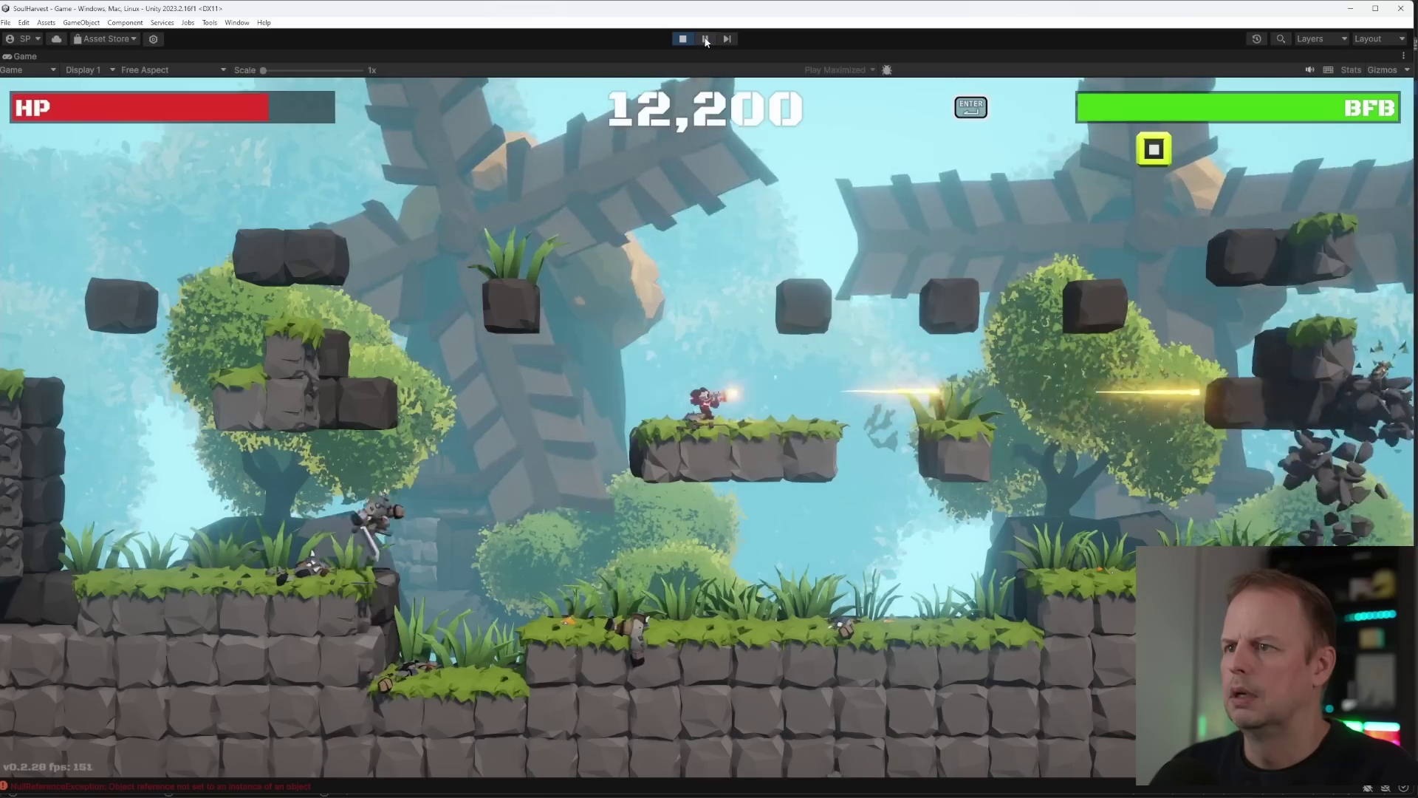
- Play on through the windmill segments, running and jumping both ways, to judge the windmills' size and blade motion
key("a")
key("space")
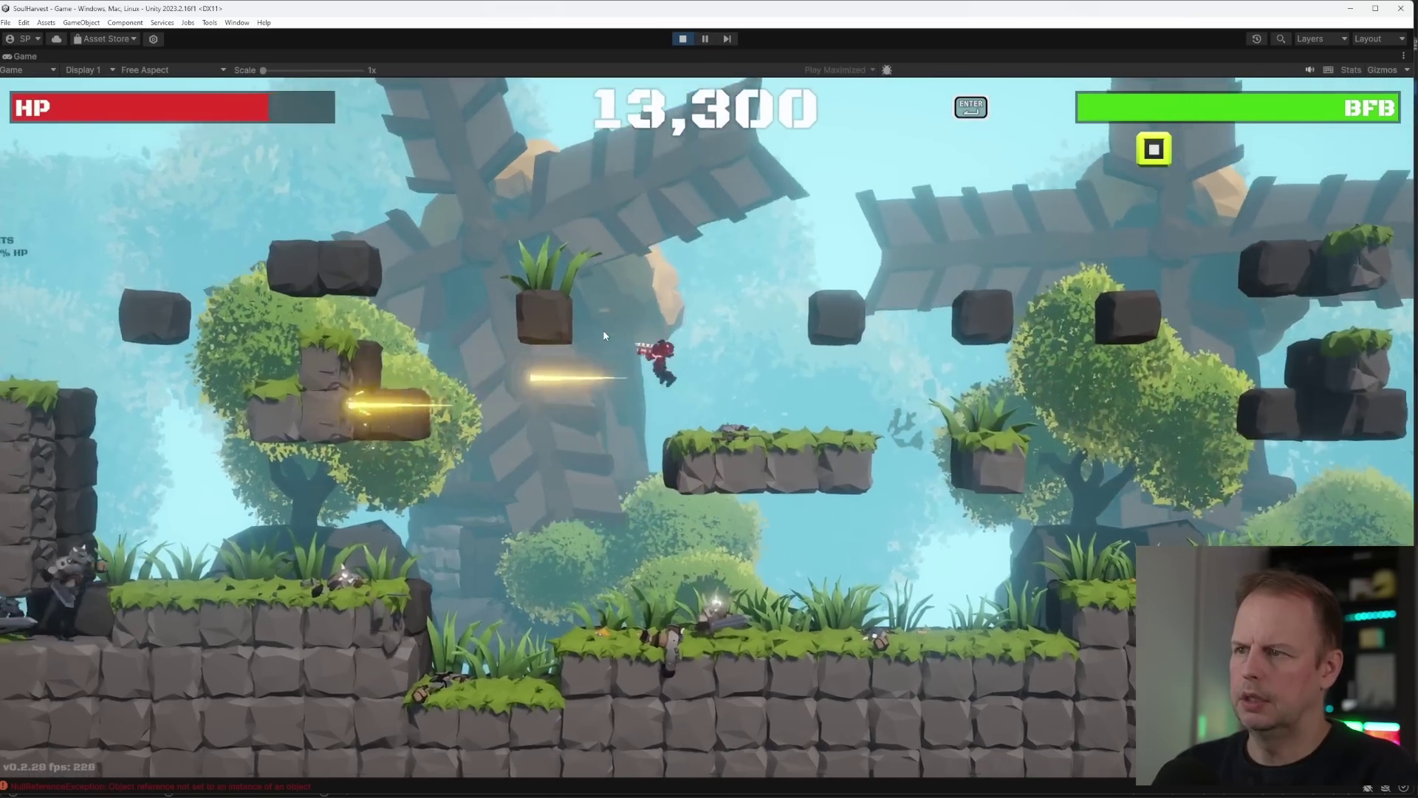
key("d")
key("a")
key("space")
key("d")
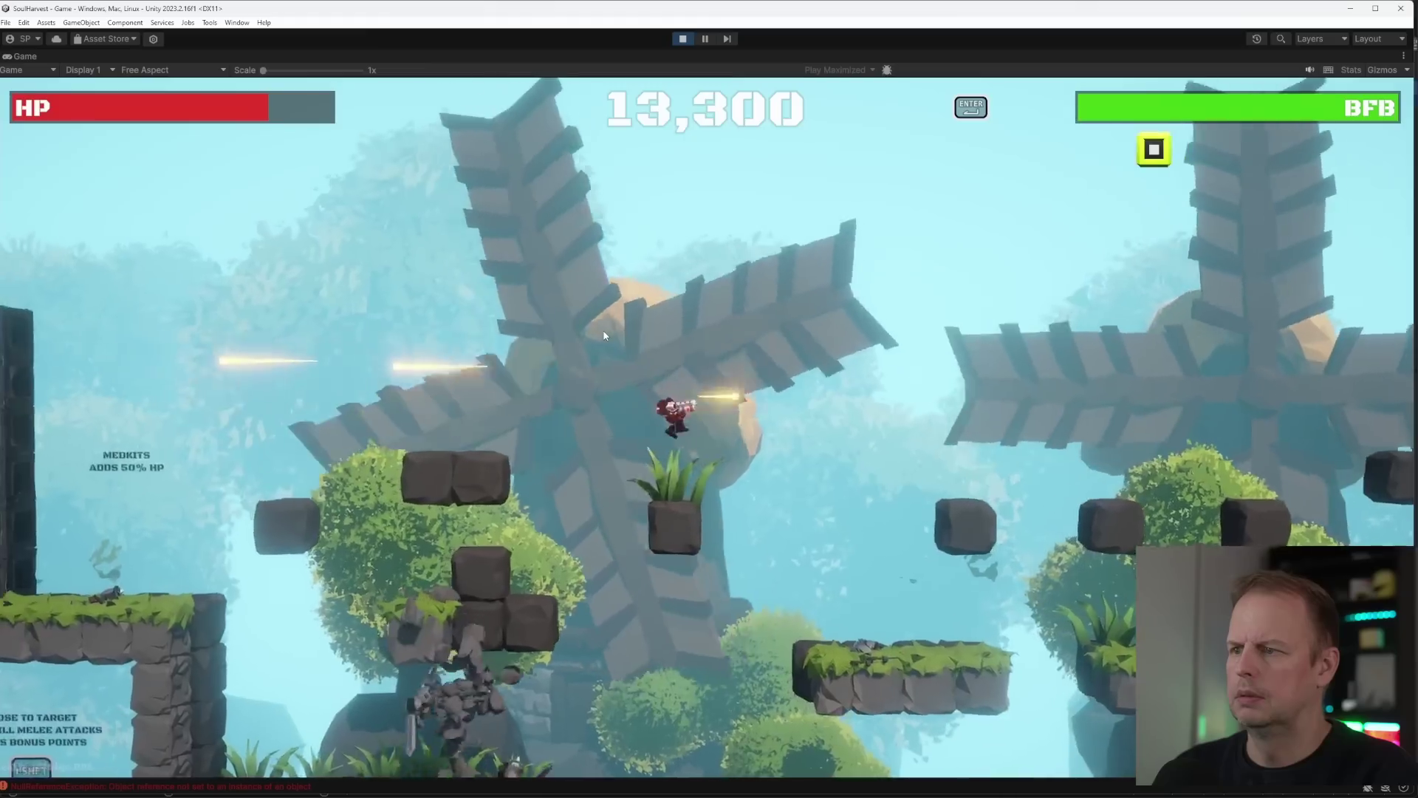
key("a")
key("d")
key("space")
key("space")
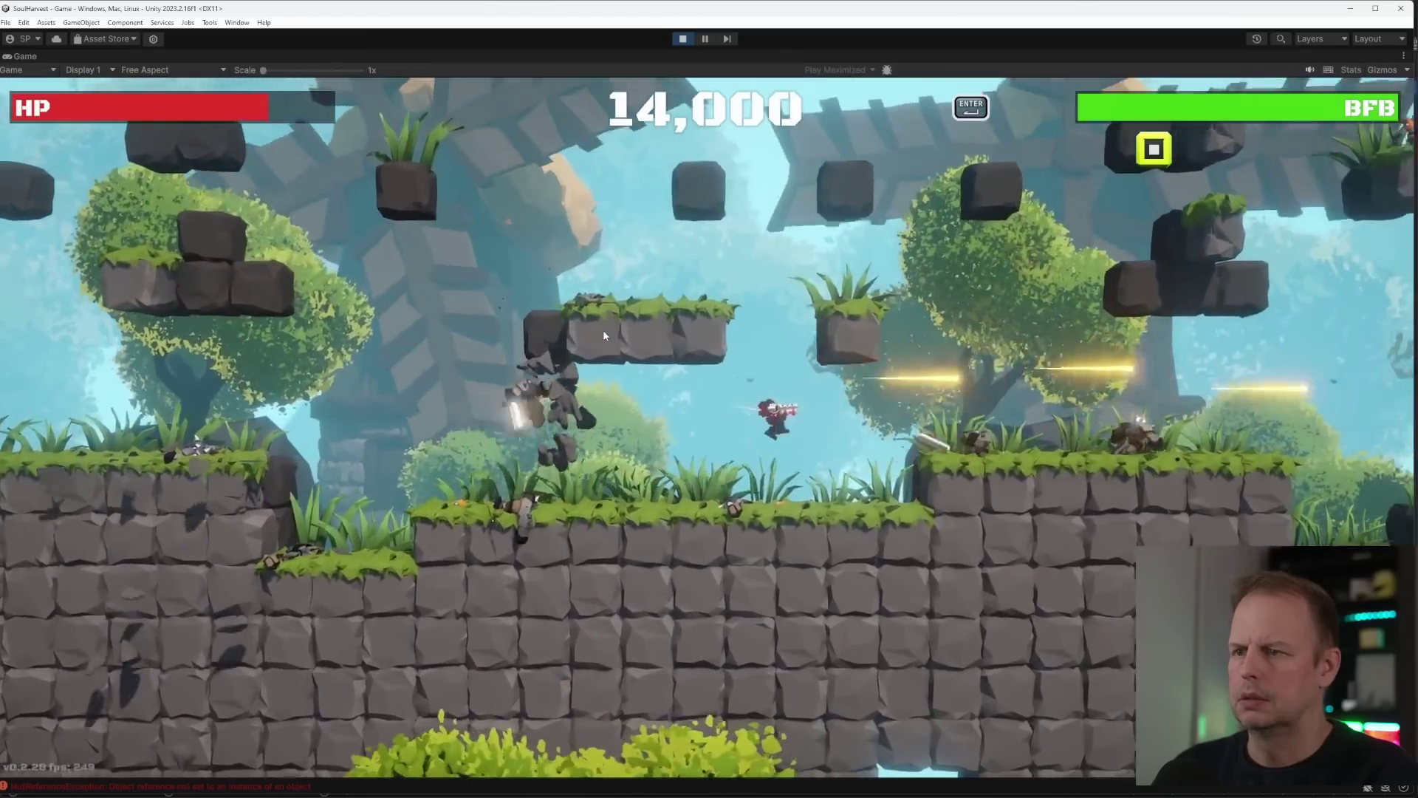
key("a")
key("space")
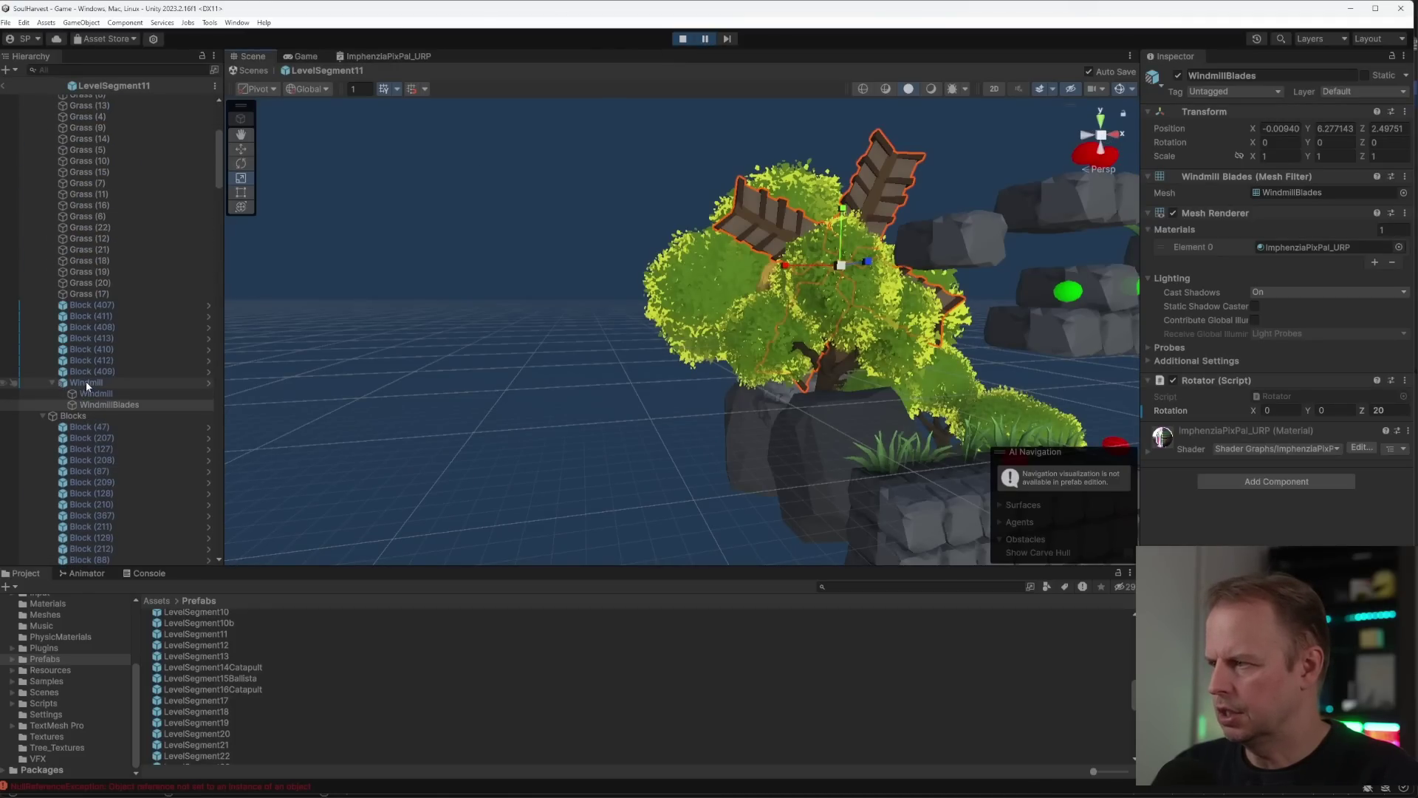
- Leave prefab editing and select the Windmill in the Decorations group of the first LevelSegment11(Clone) under Level(Clone)
left_click(5, 90)
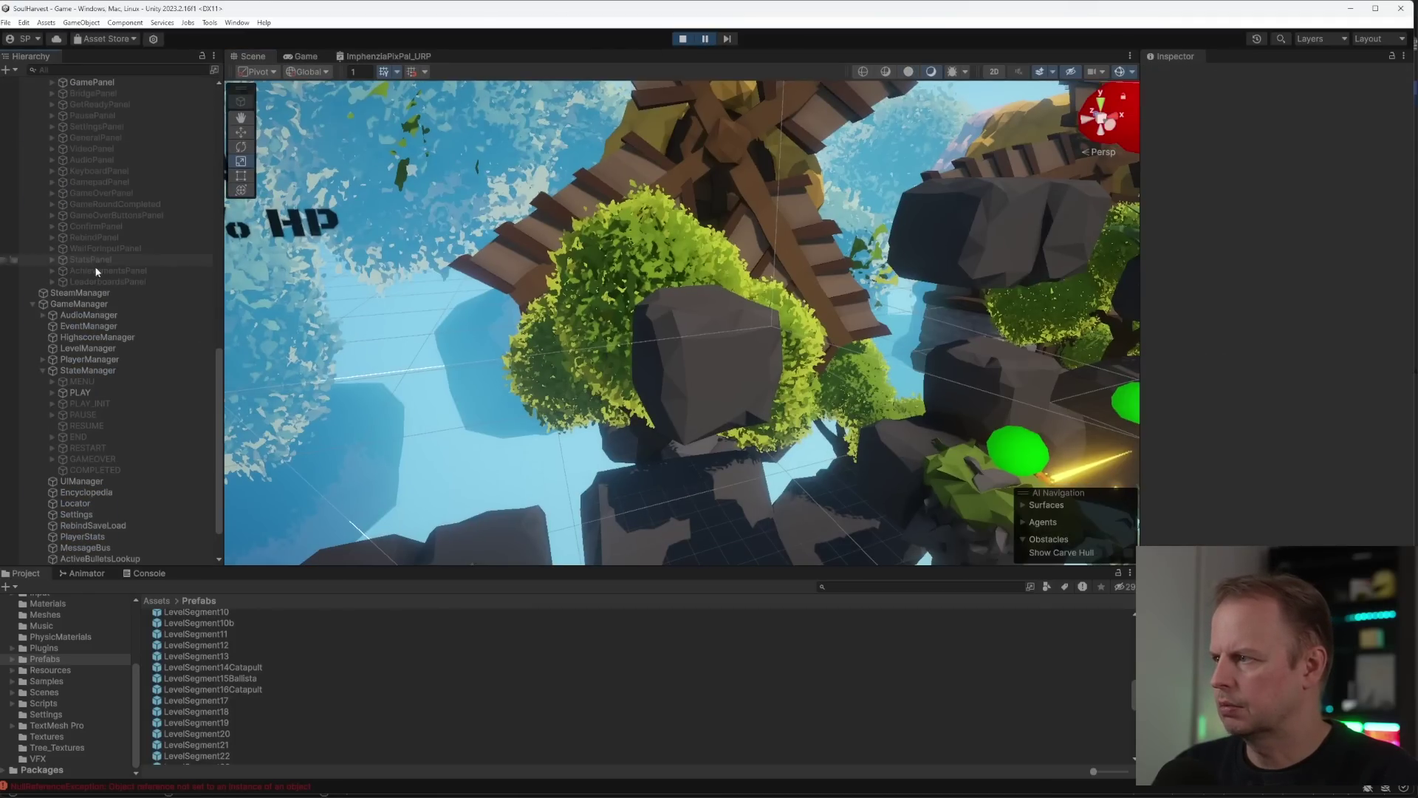
scroll(101, 318, "up", 5)
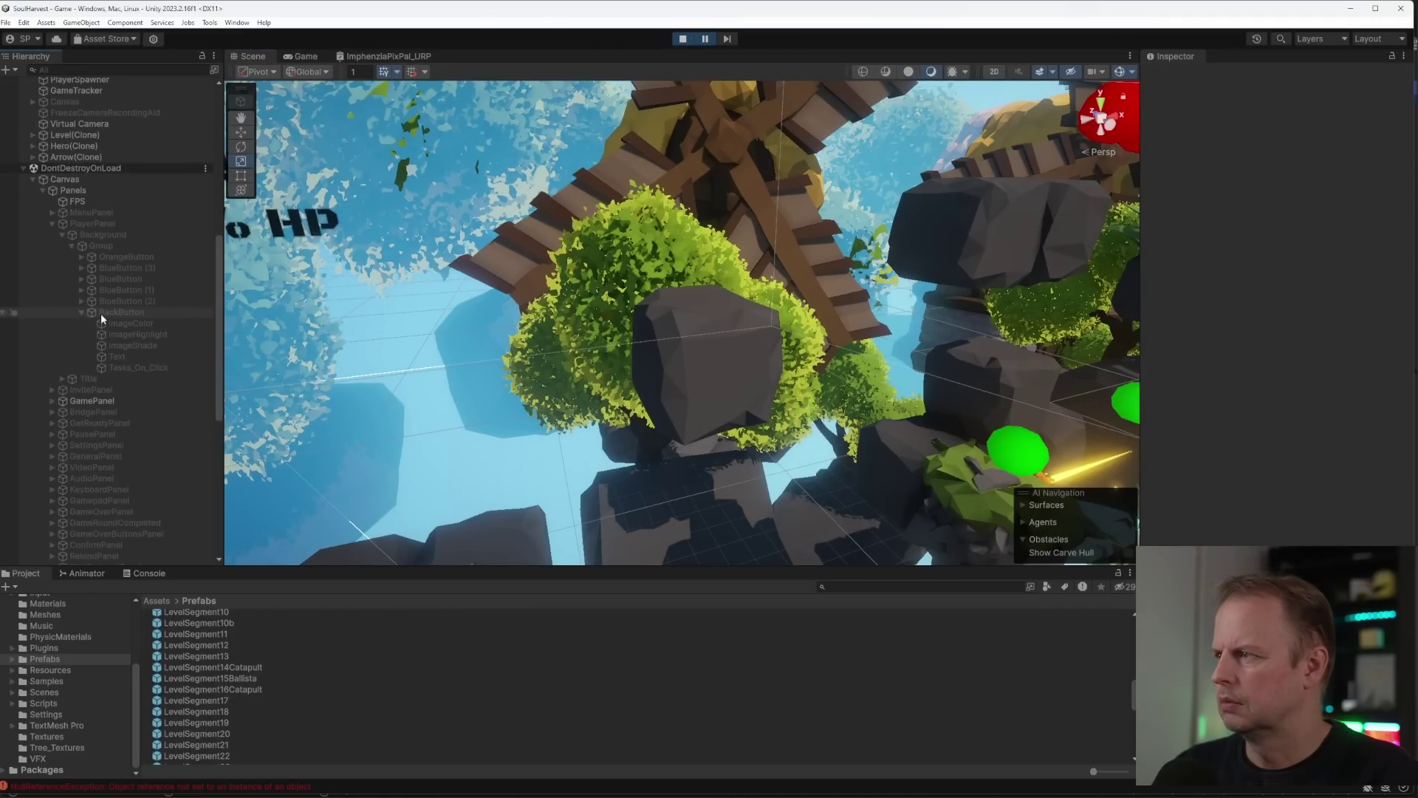
scroll(110, 310, "up", 4)
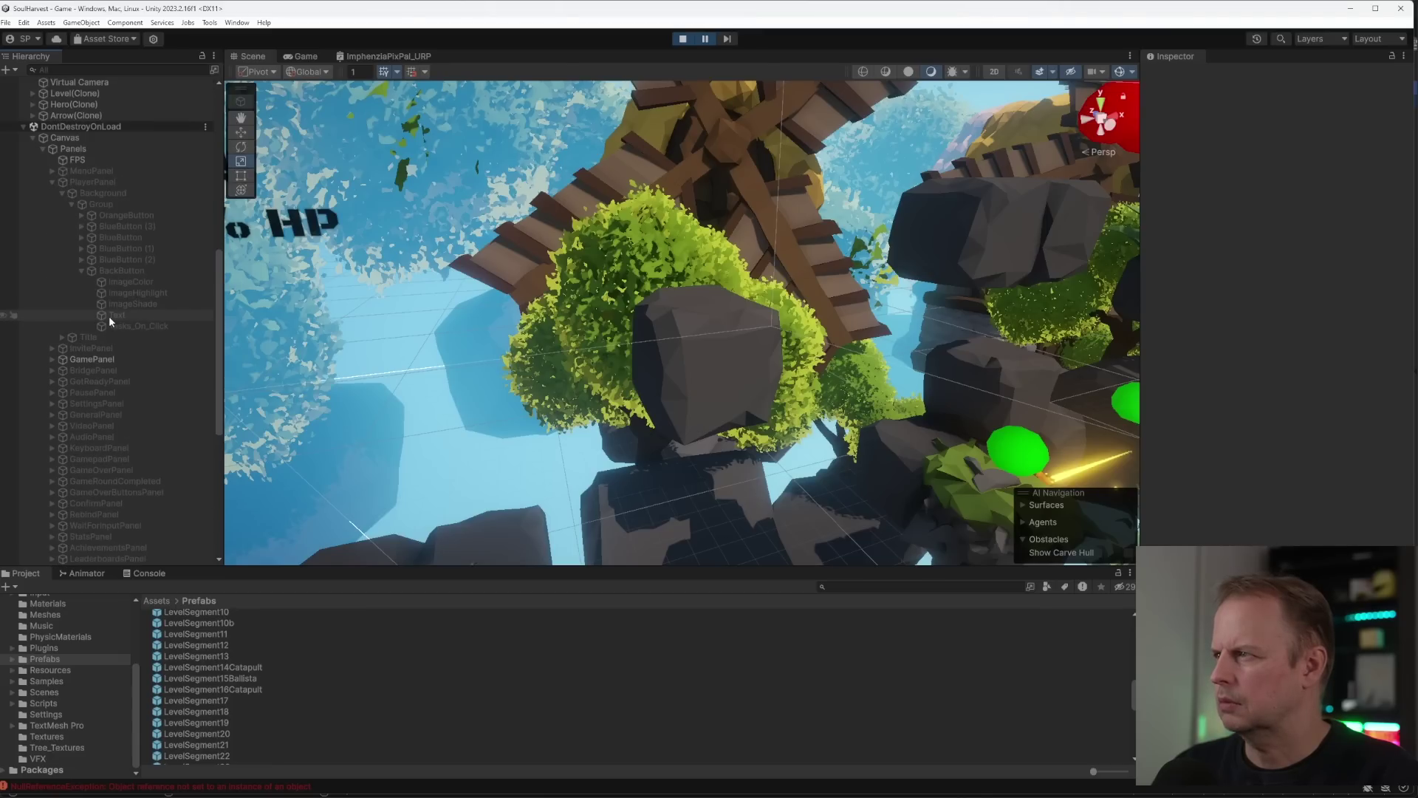
left_click(33, 93)
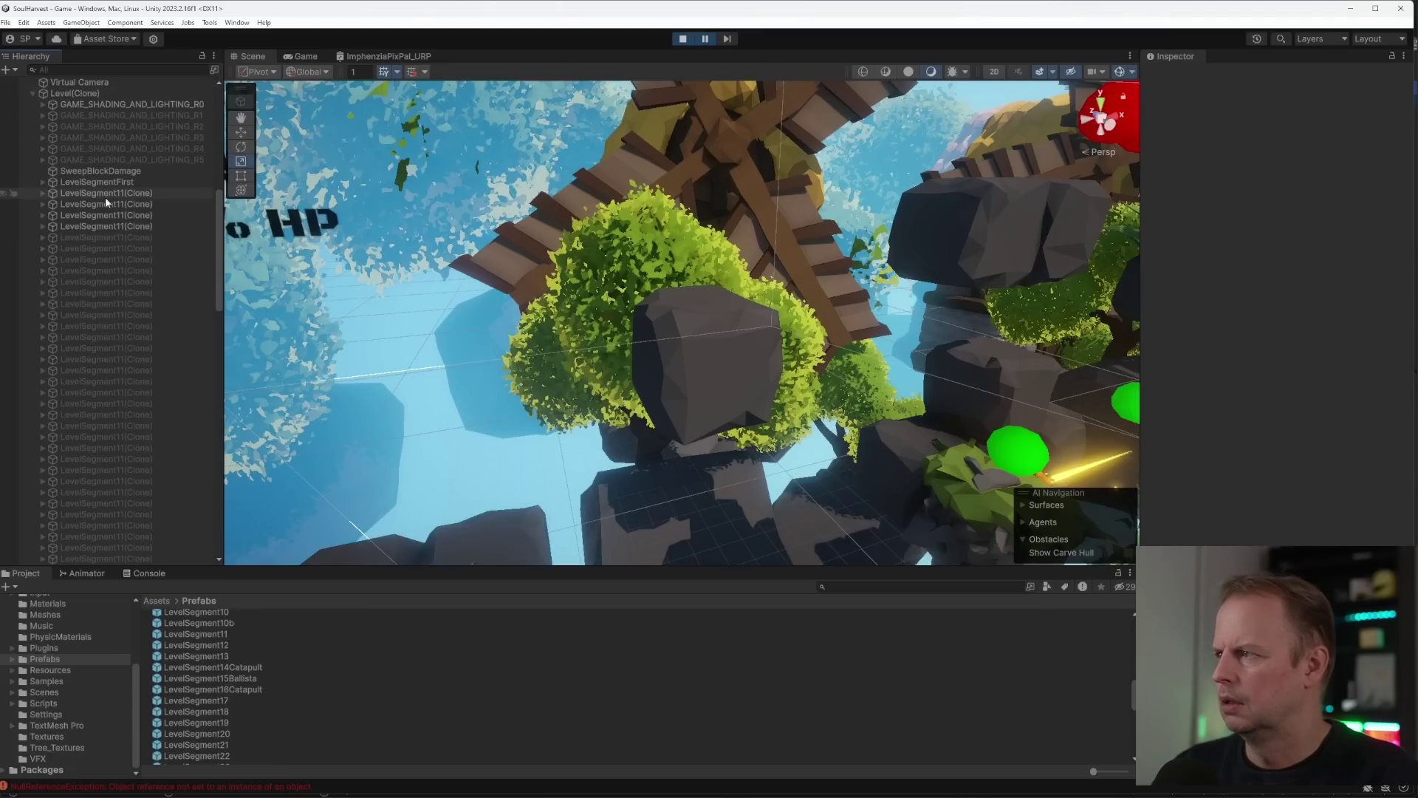
left_click(42, 192)
left_click(59, 215)
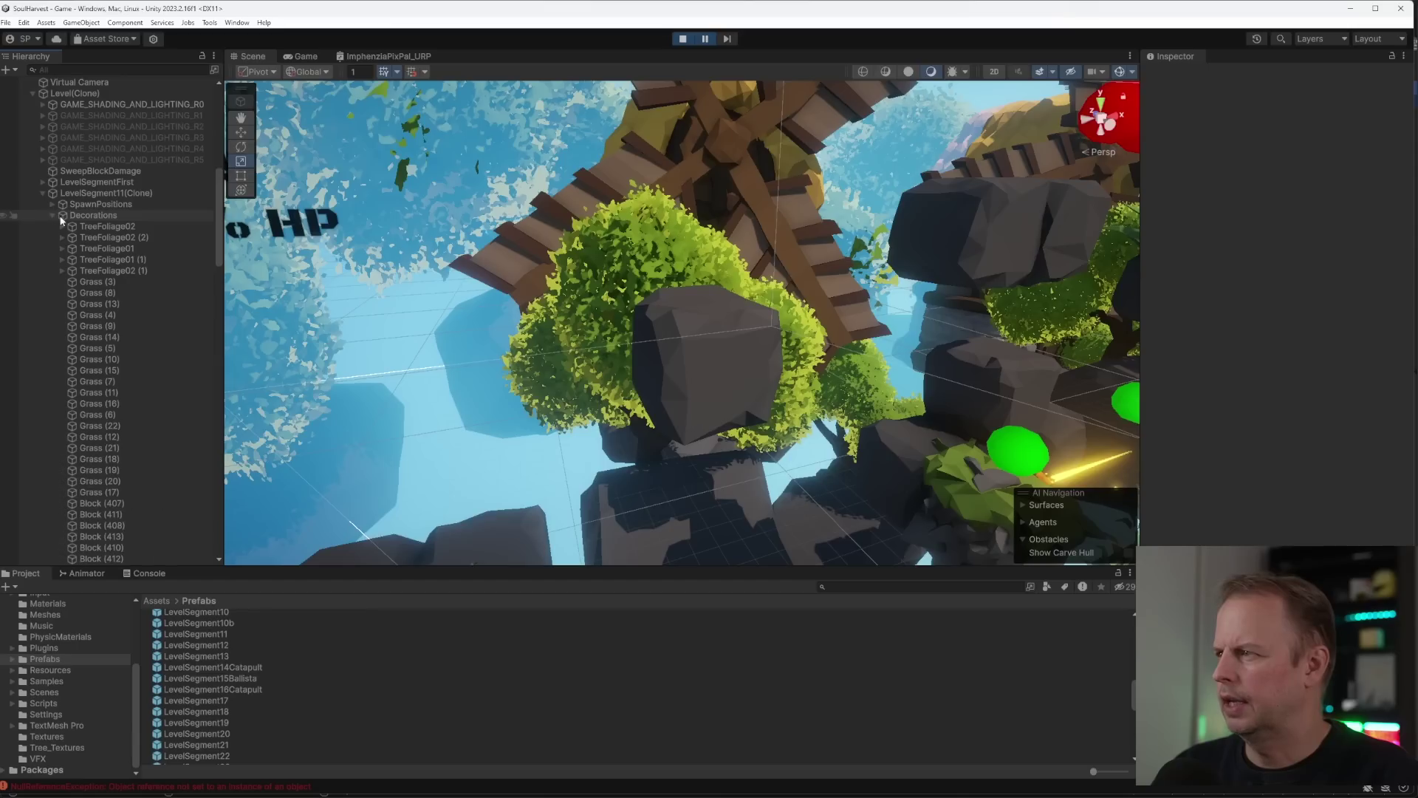
scroll(141, 406, "down", 3)
left_click(96, 290)
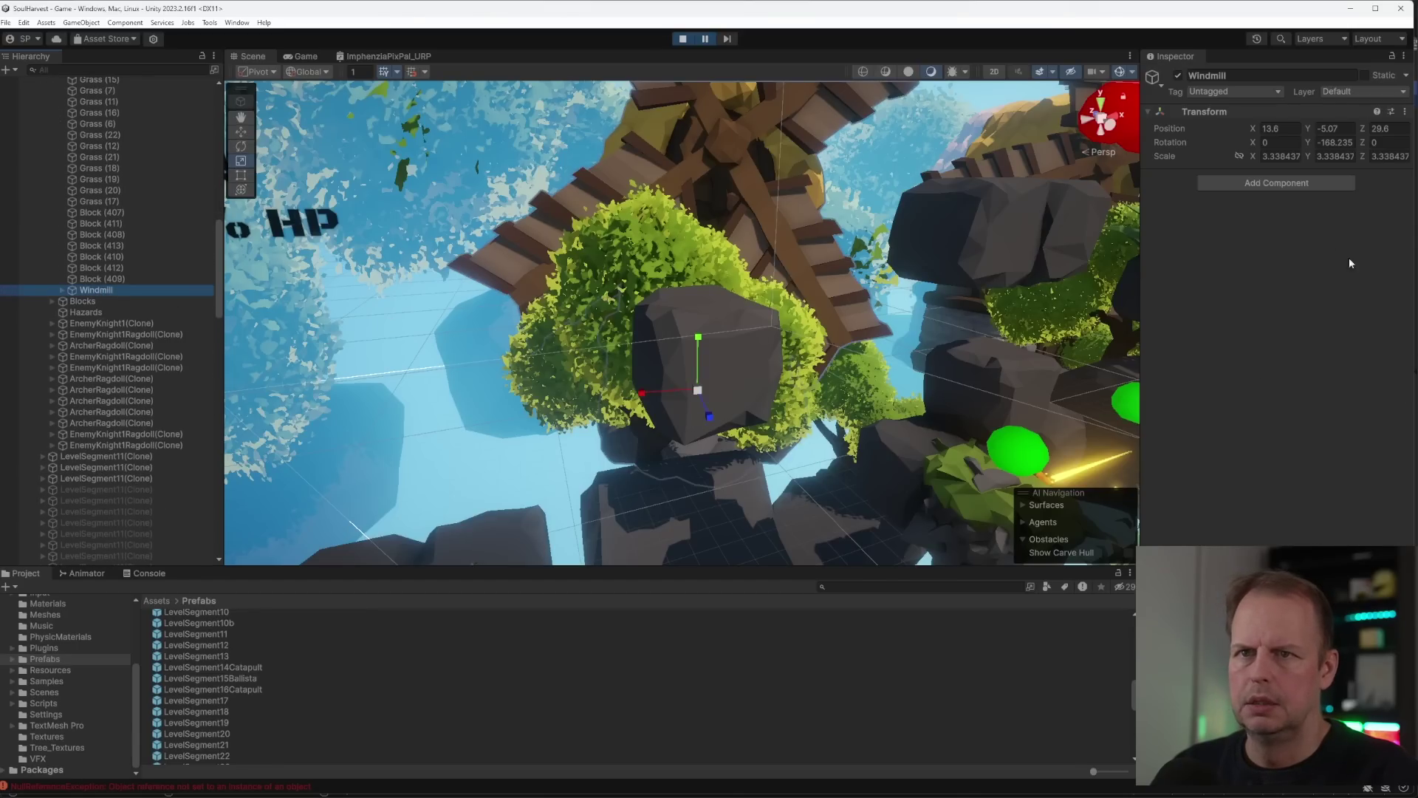
- Set the Rotator script's Z rotation to 20 on the WindmillBlades of the first running segment's Windmill
left_click(61, 290)
left_click(140, 313)
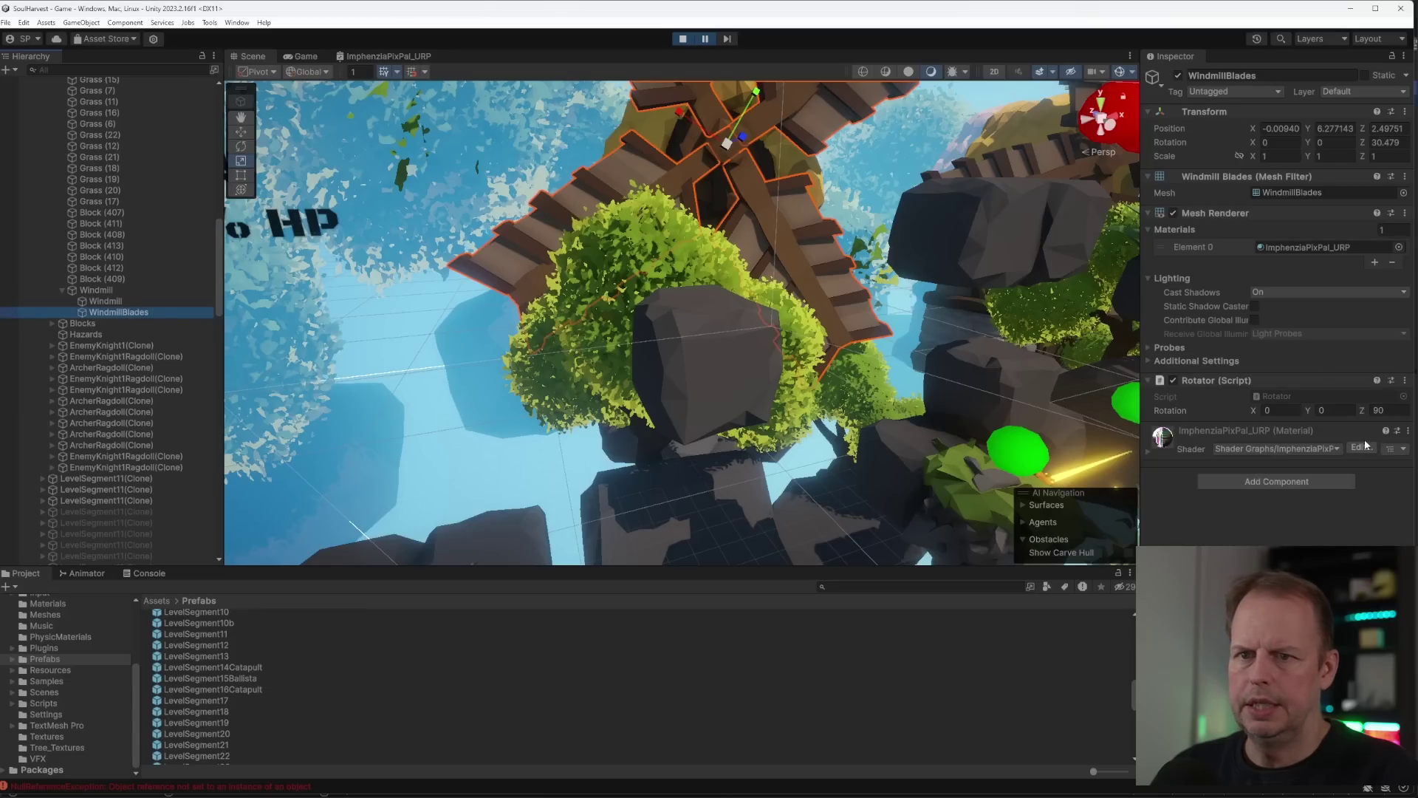
left_click(1392, 411)
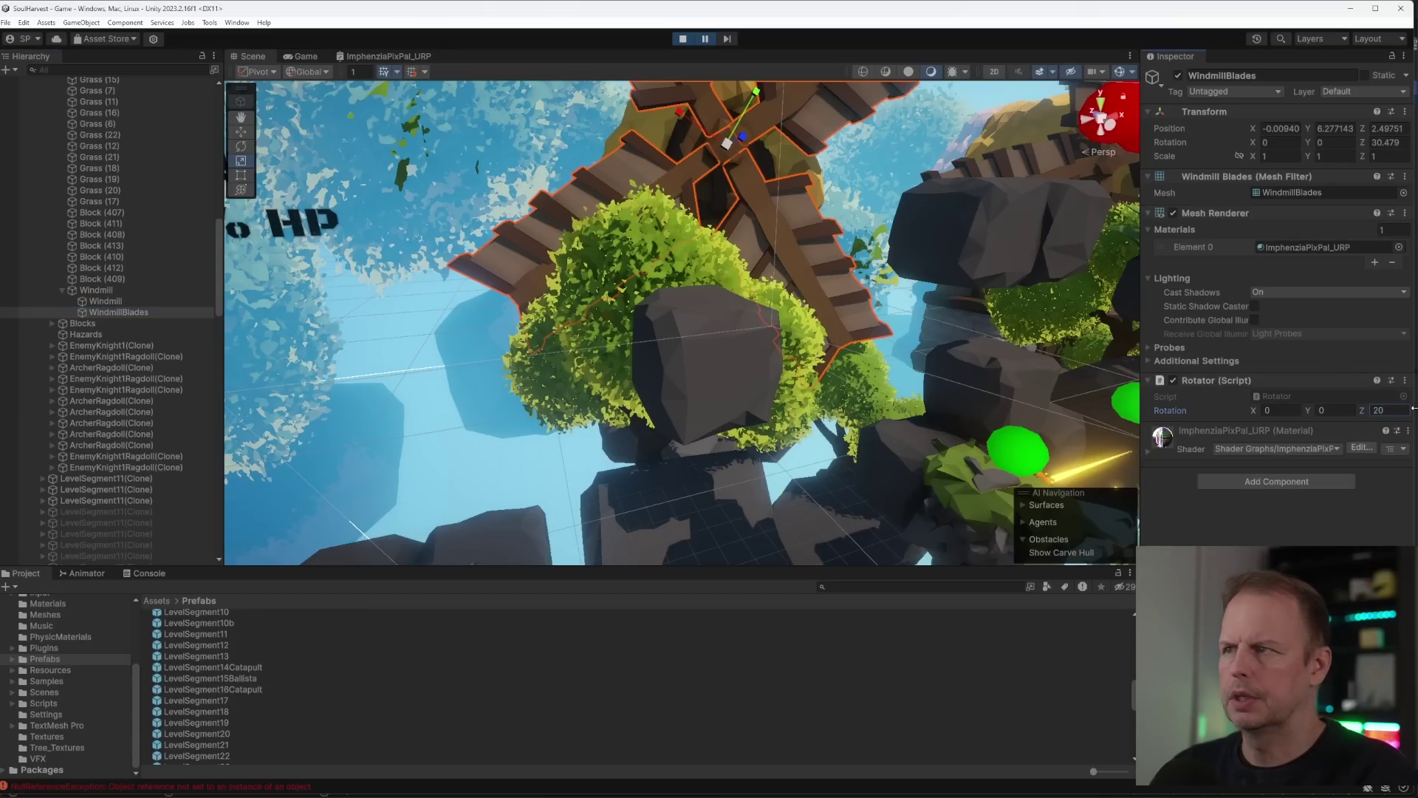
- Resume the playtest and run back to the first windmill near the level start to check its blade rotation speed
left_click(700, 40)
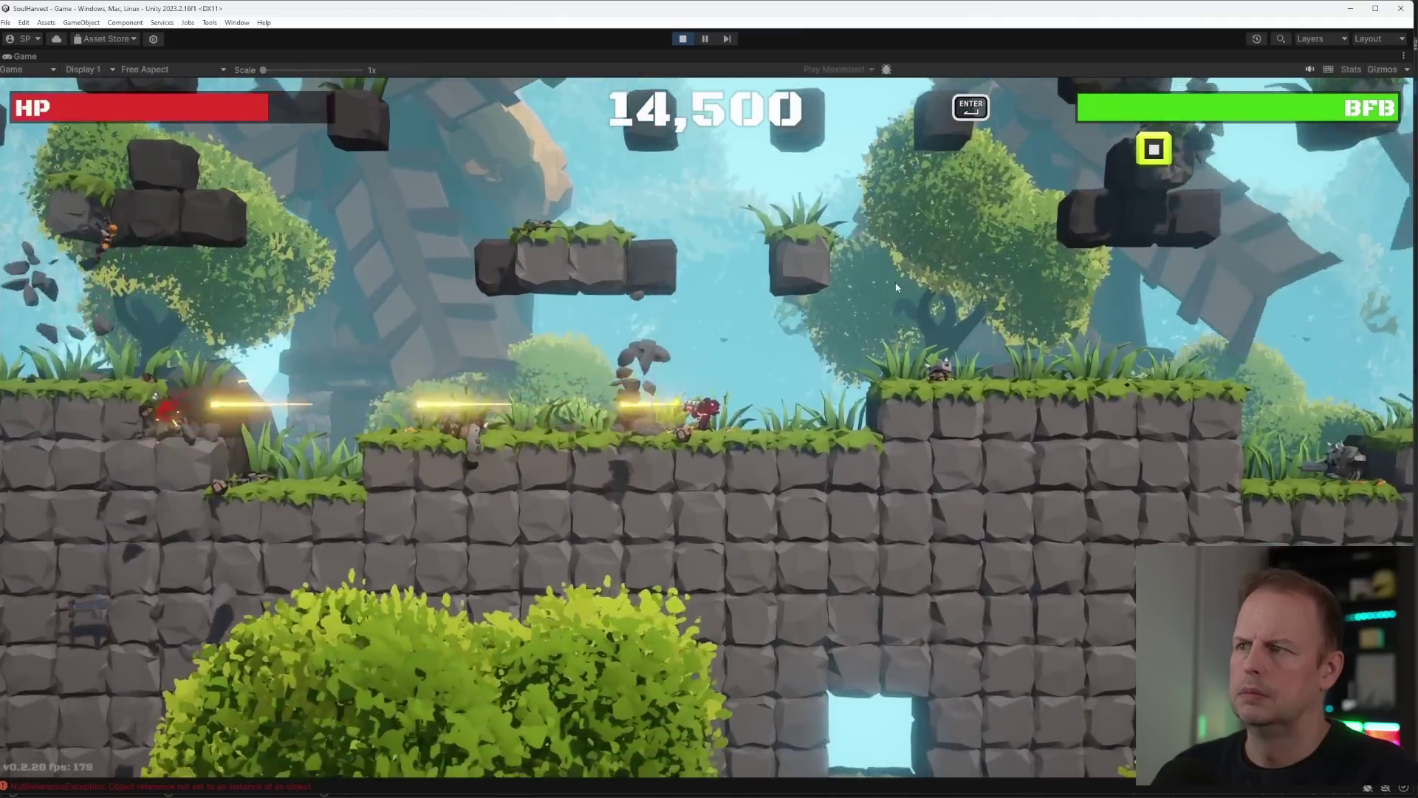
key("space")
key("a")
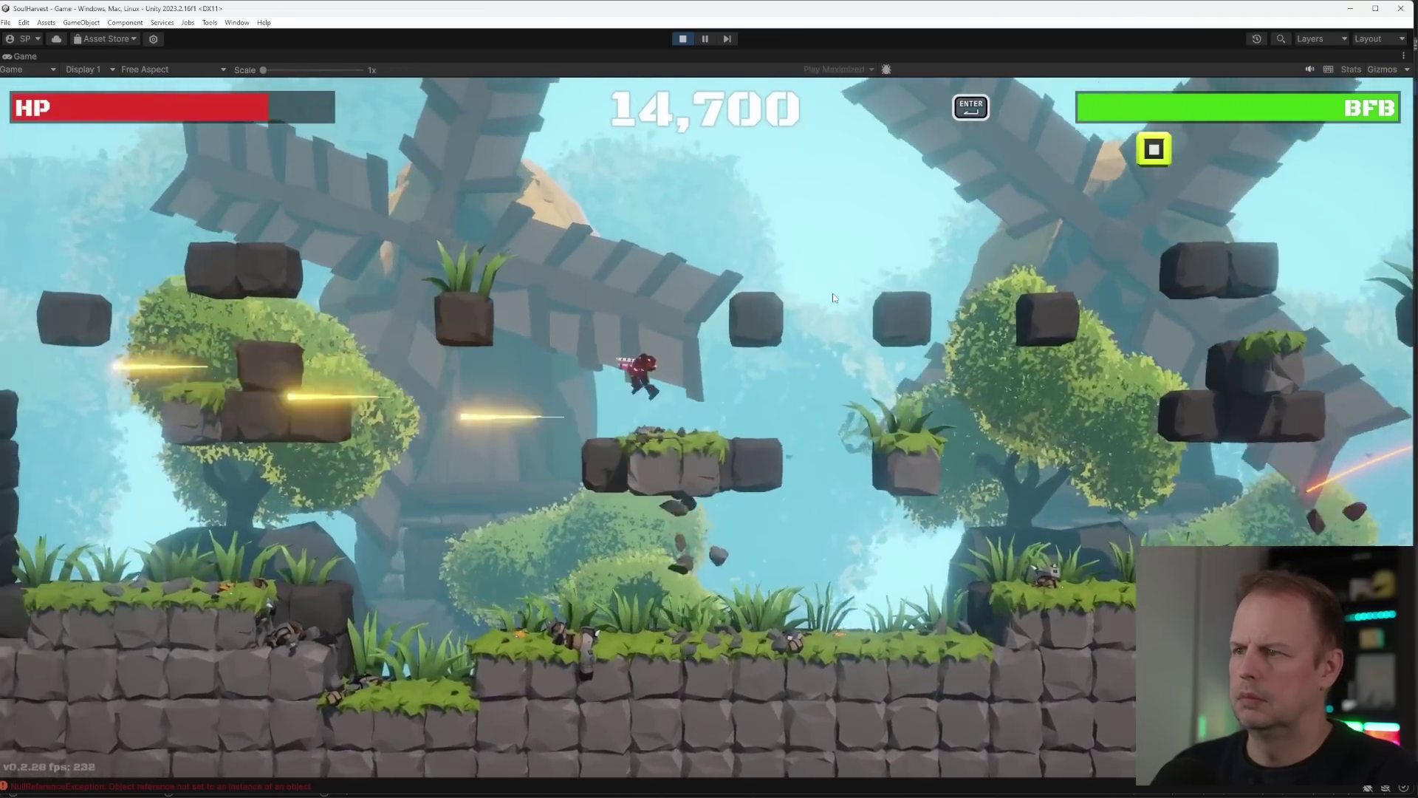
key("Left")
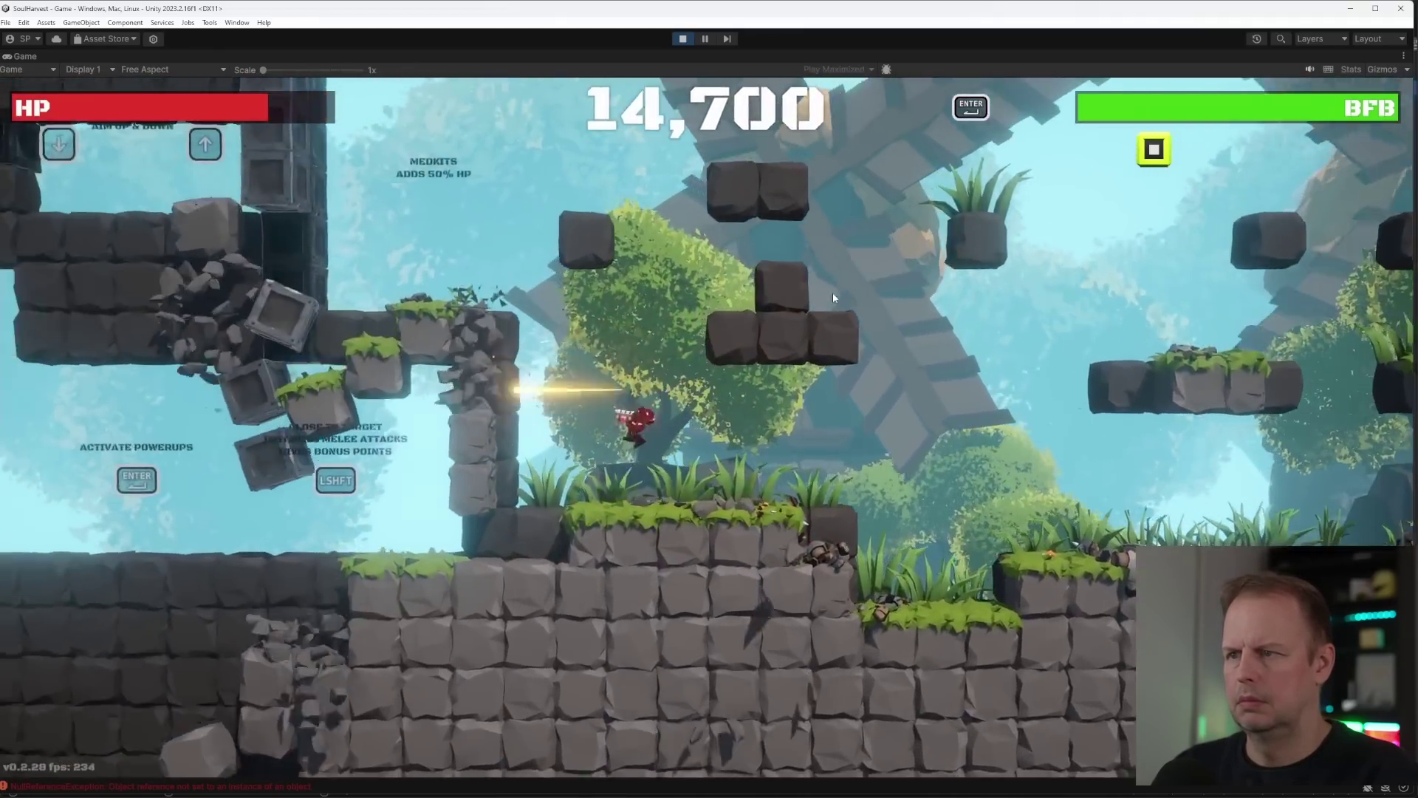
key("space")
key("Right")
key("Left")
key("space")
key("Right")
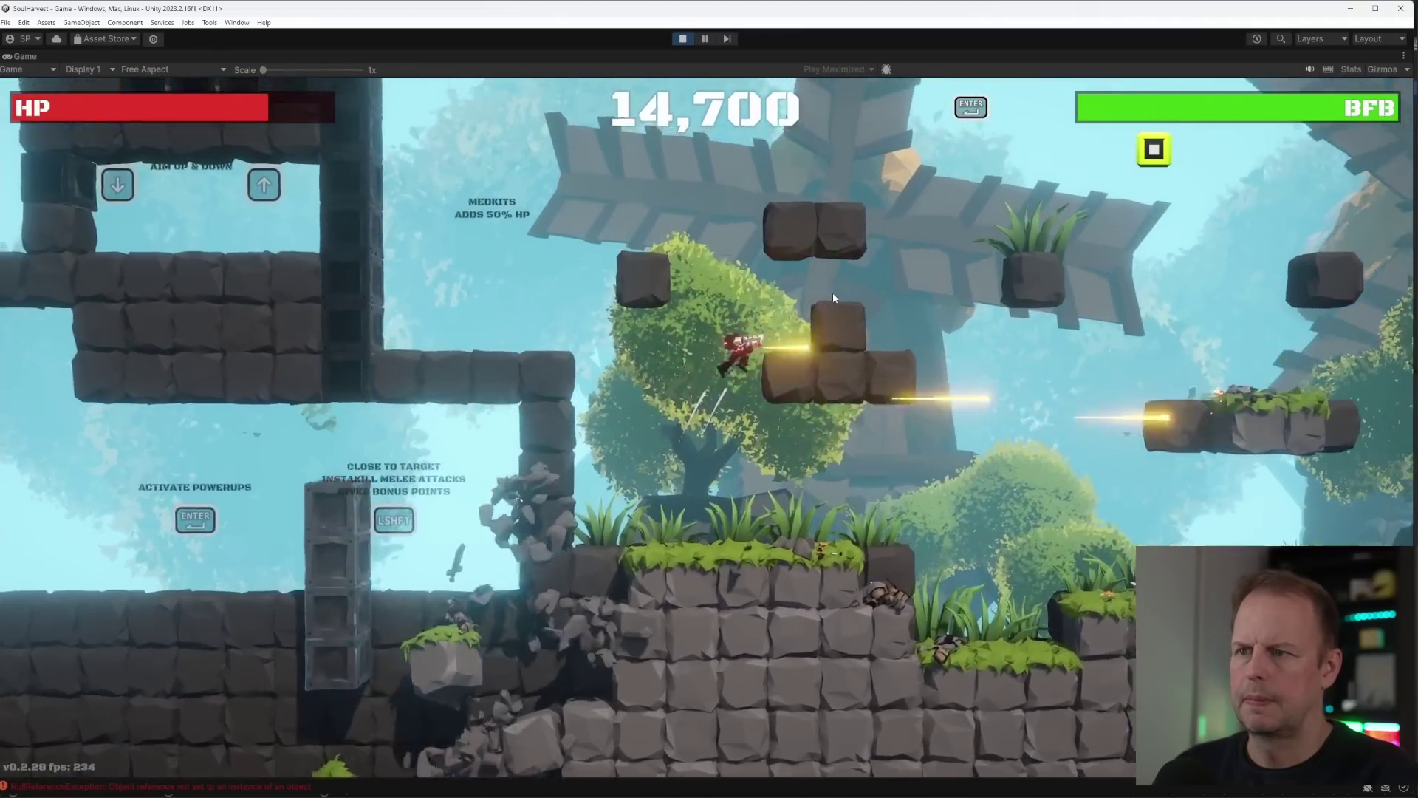
- Run and jump forward through the following windmill segments to compare their blade motion, and pause the game
key("space")
key("Right")
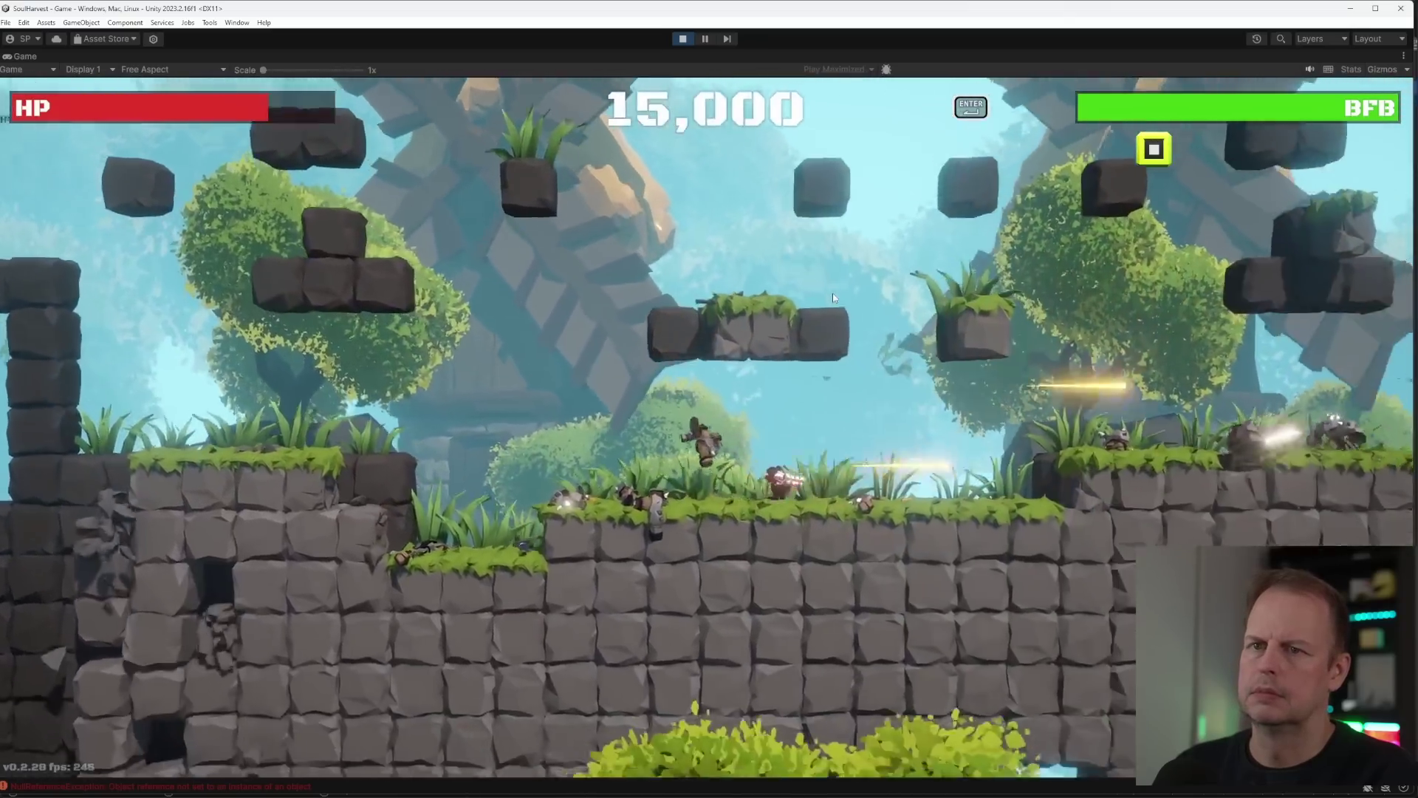
key("shift")
key("space")
key("Right")
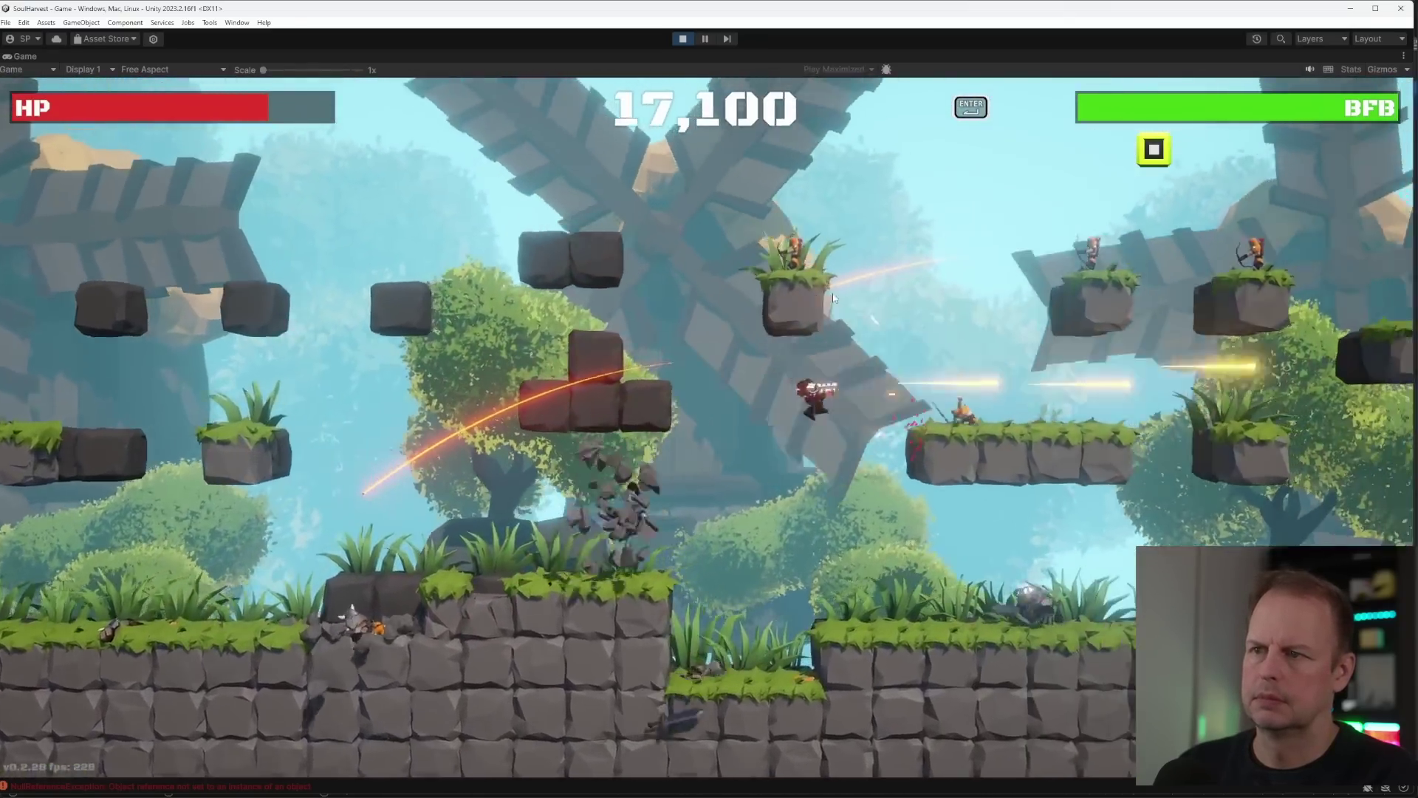
key("space")
key("Right")
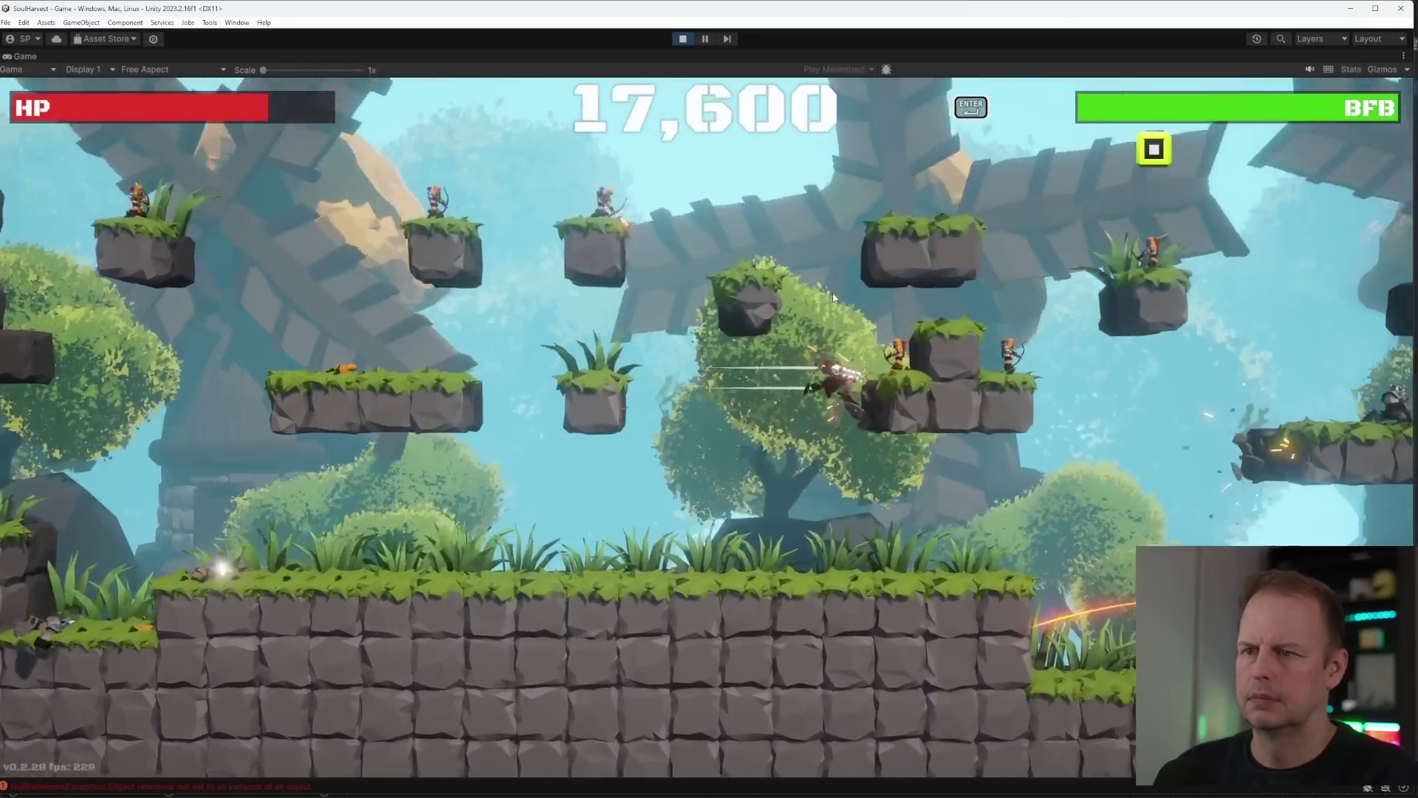
key("space")
key("Right")
key("space")
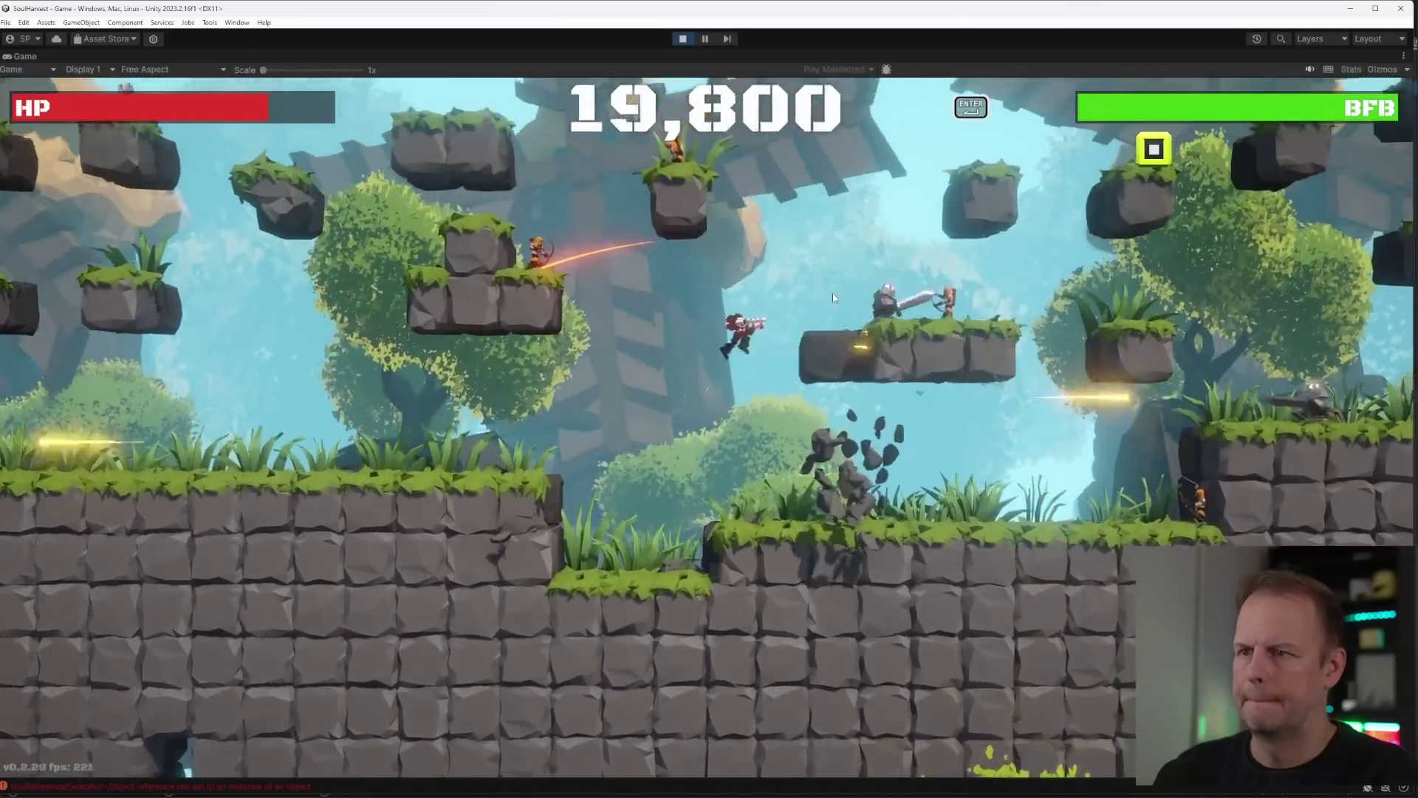
key("Left")
key("Right")
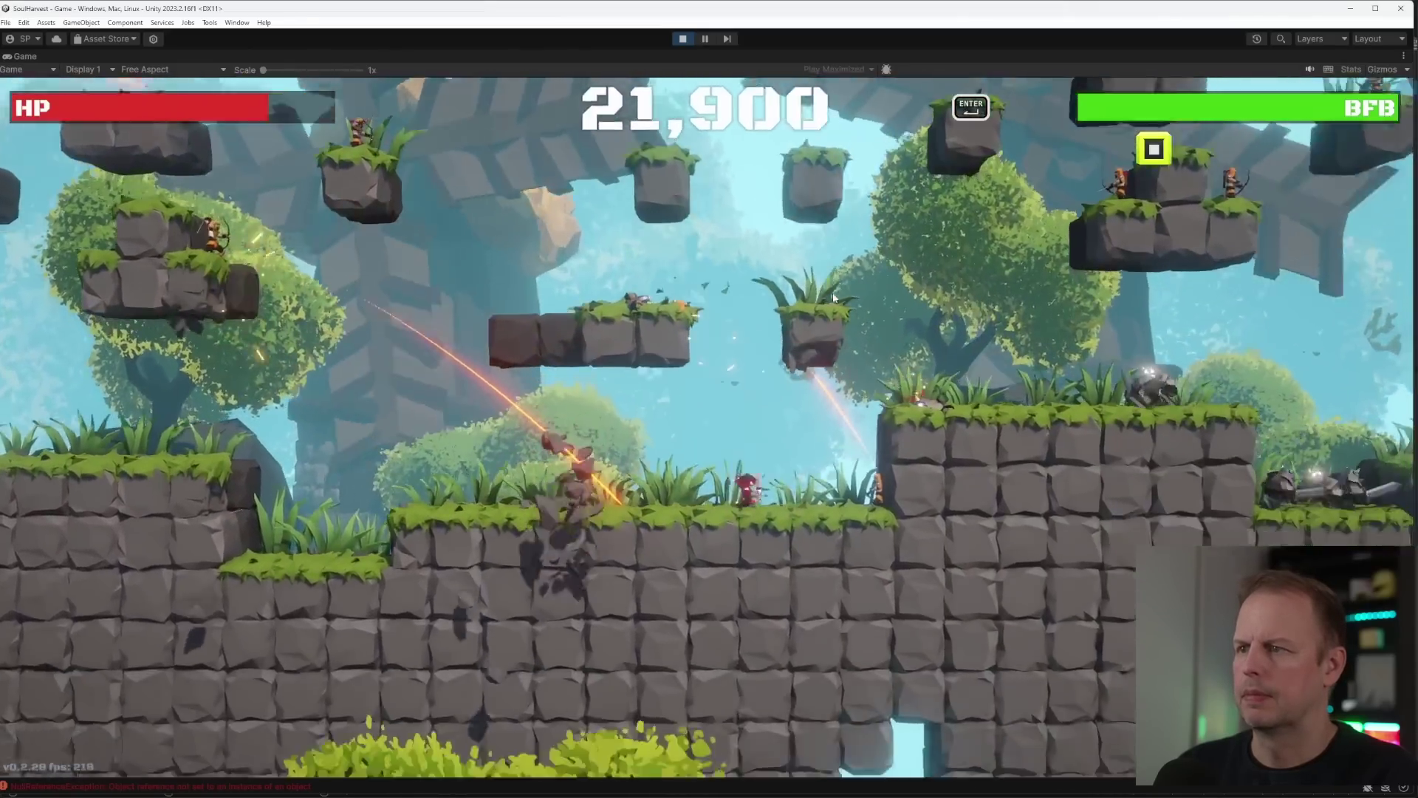
key("space")
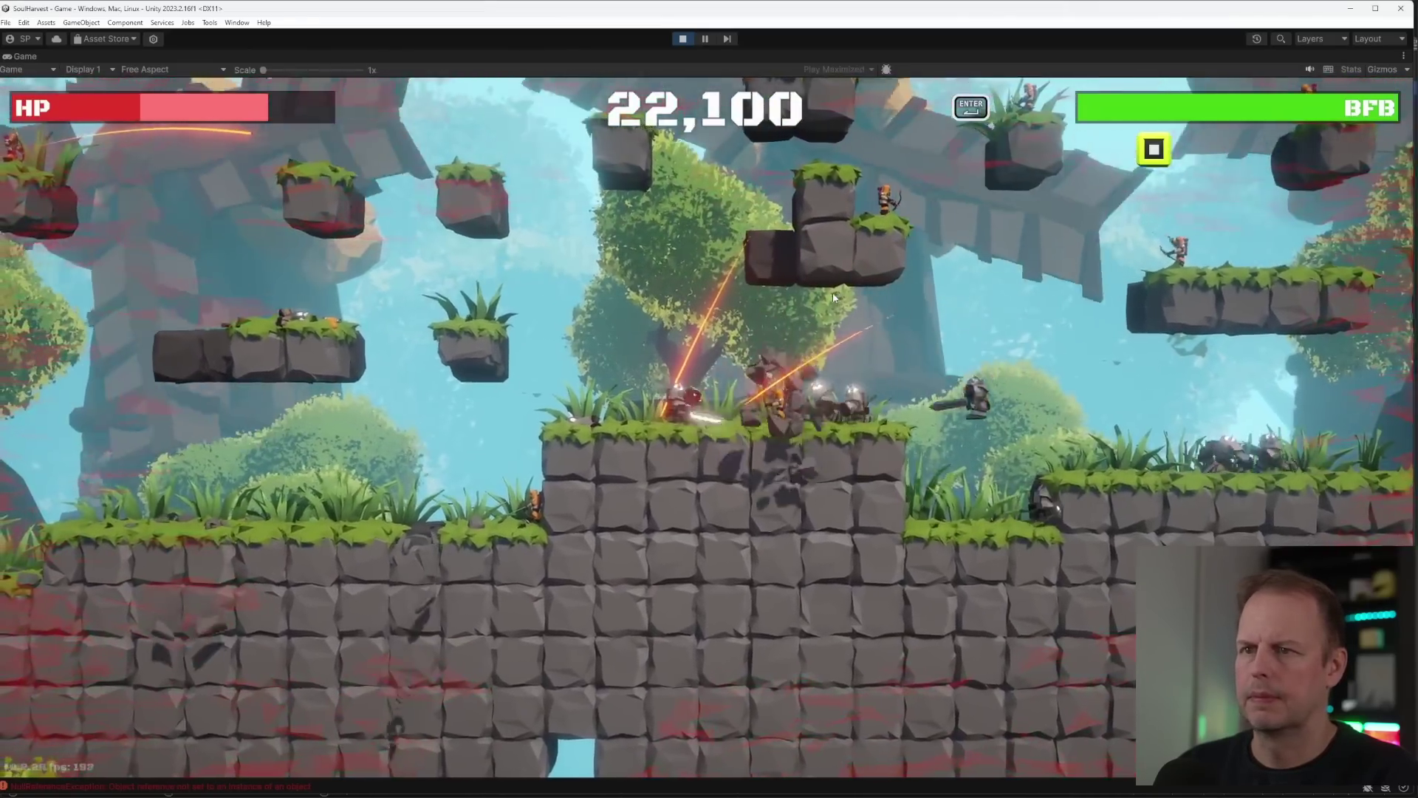
key("space")
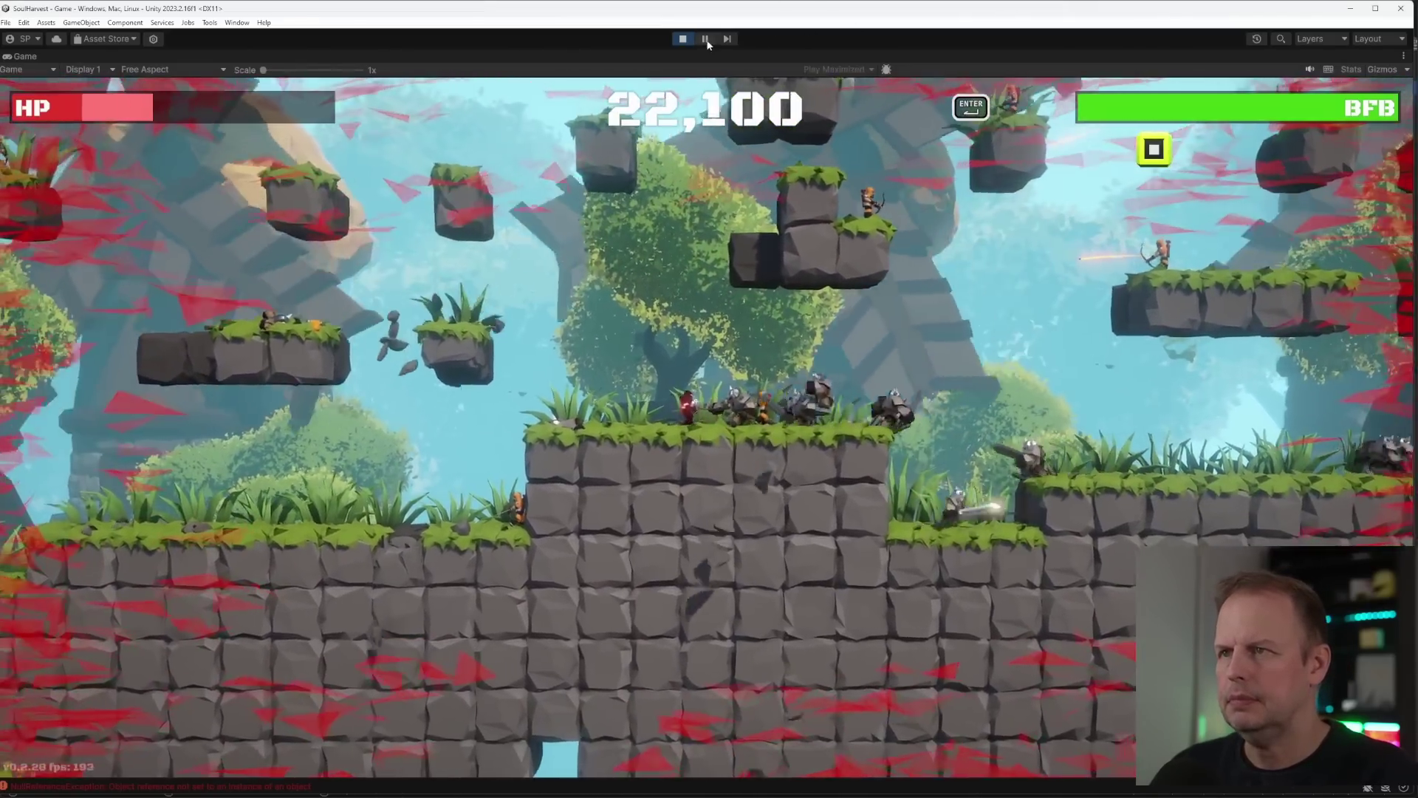
left_click(706, 40)
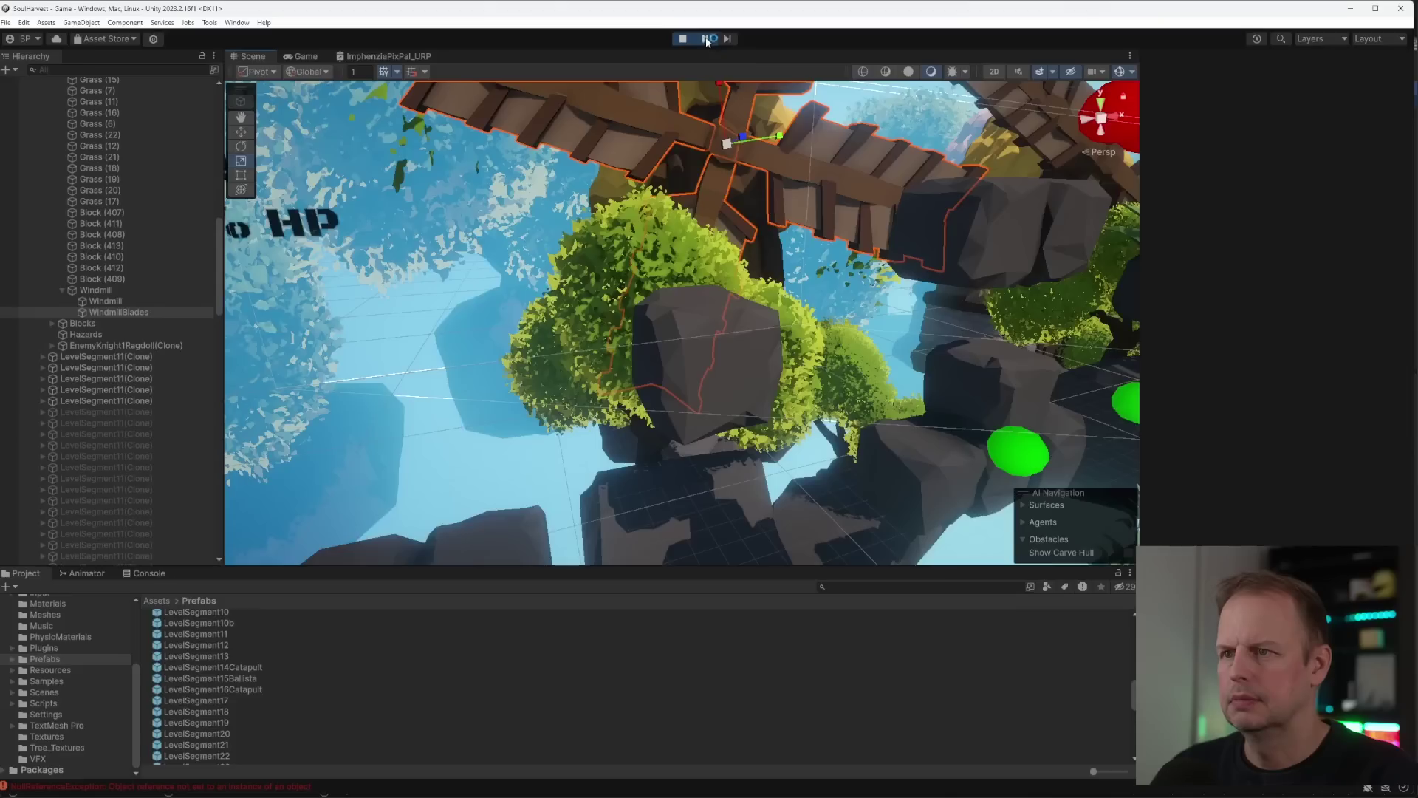